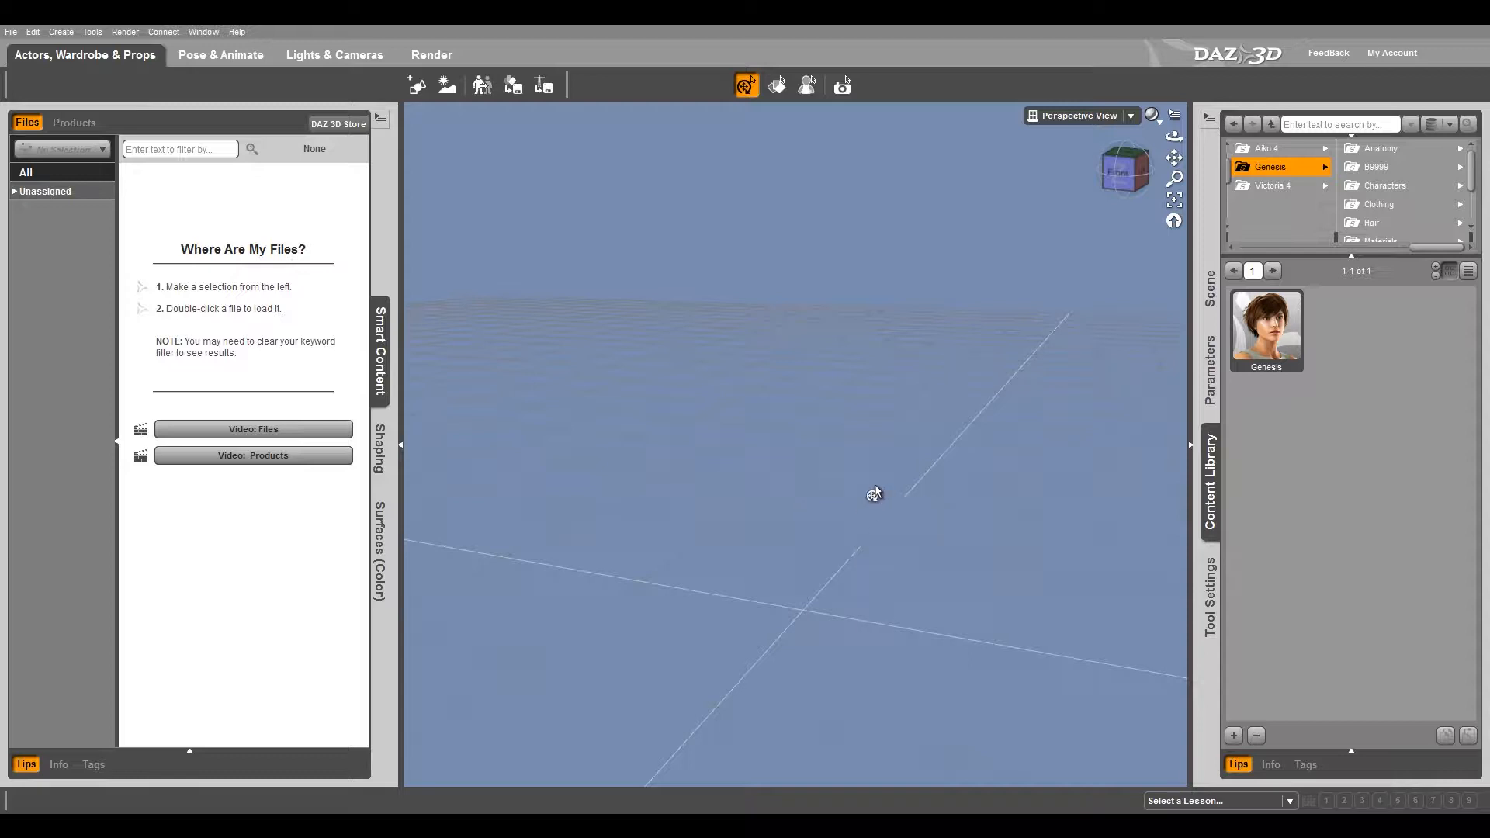
- Load the Genesis figure into the scene
double_click(1269, 340)
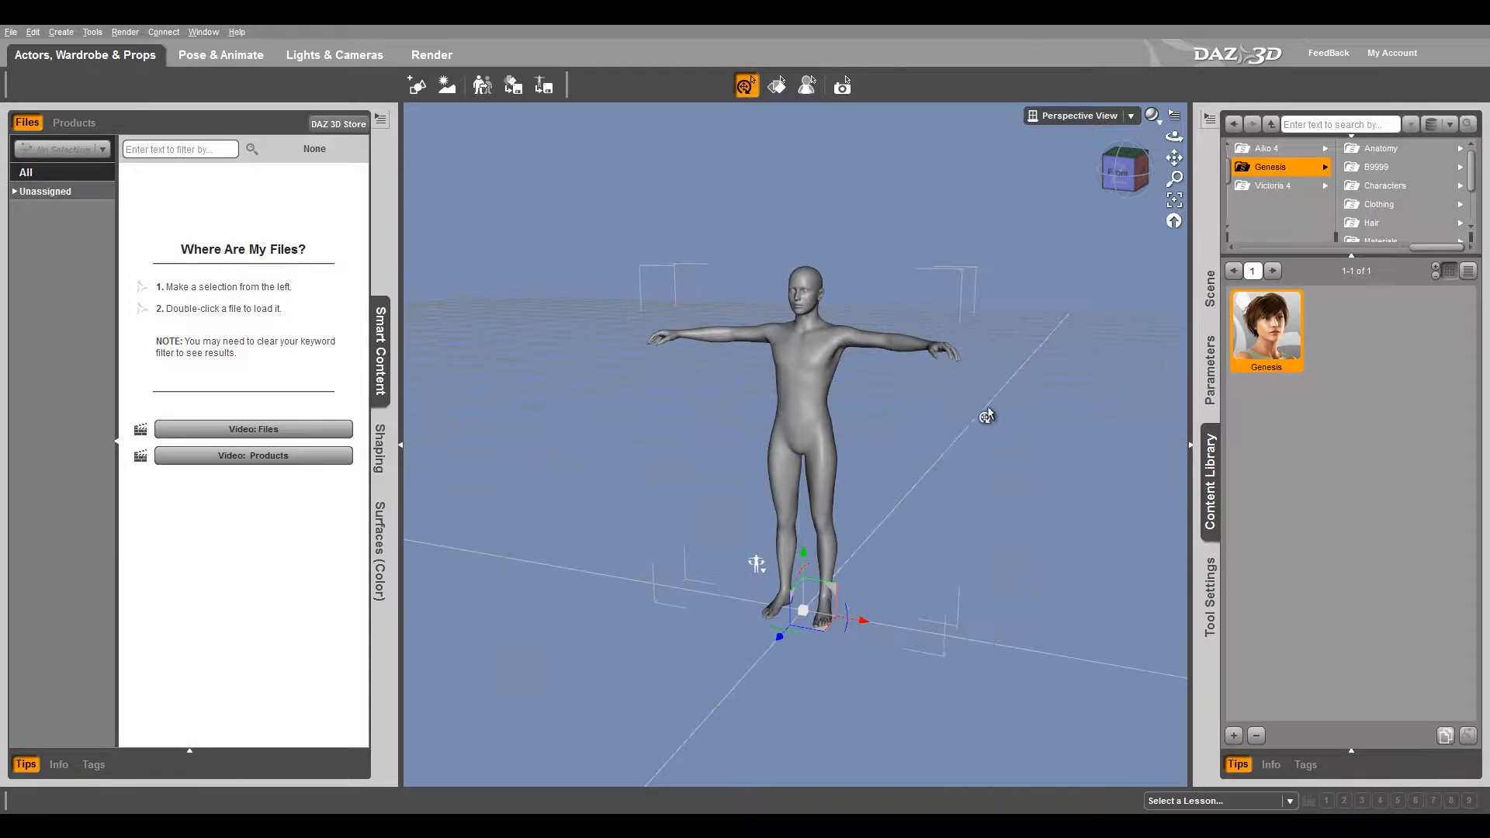
- Open the workspace customization and set the Orbit view control's mouse modifier to Alt+LeftMB
left_click(204, 32)
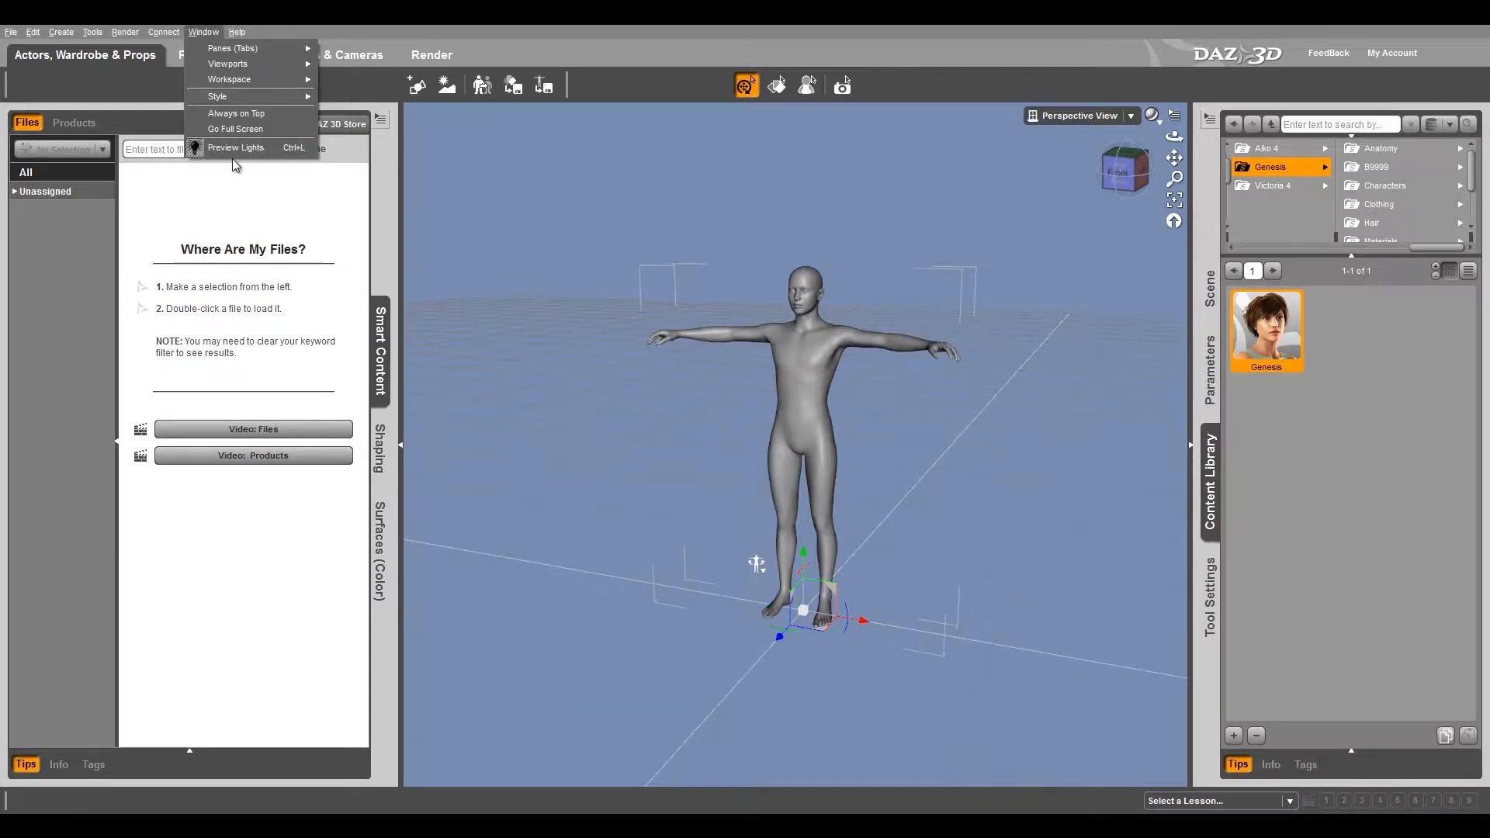
mouse_move(237, 33)
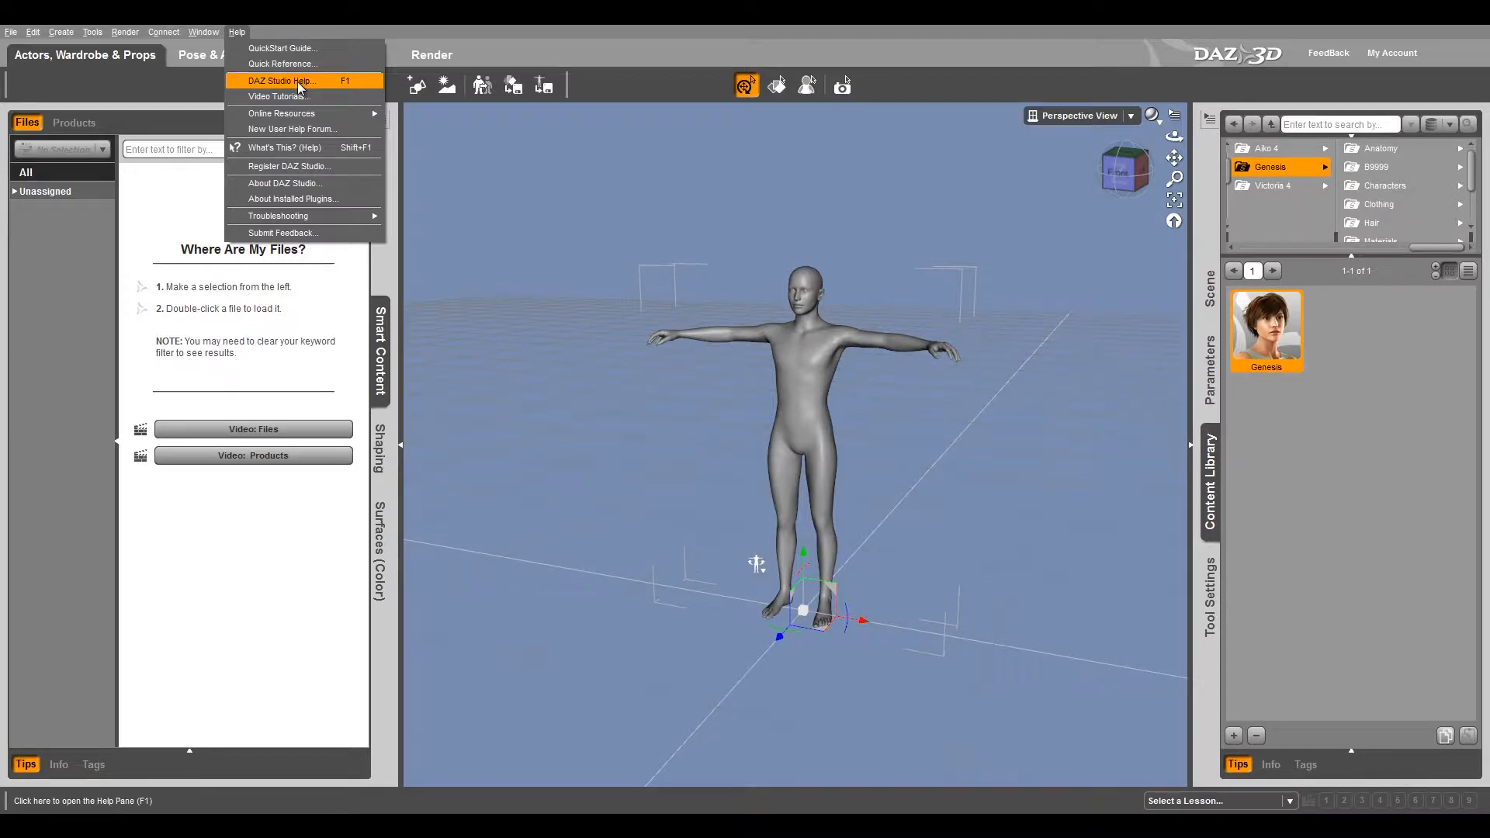
mouse_move(245, 81)
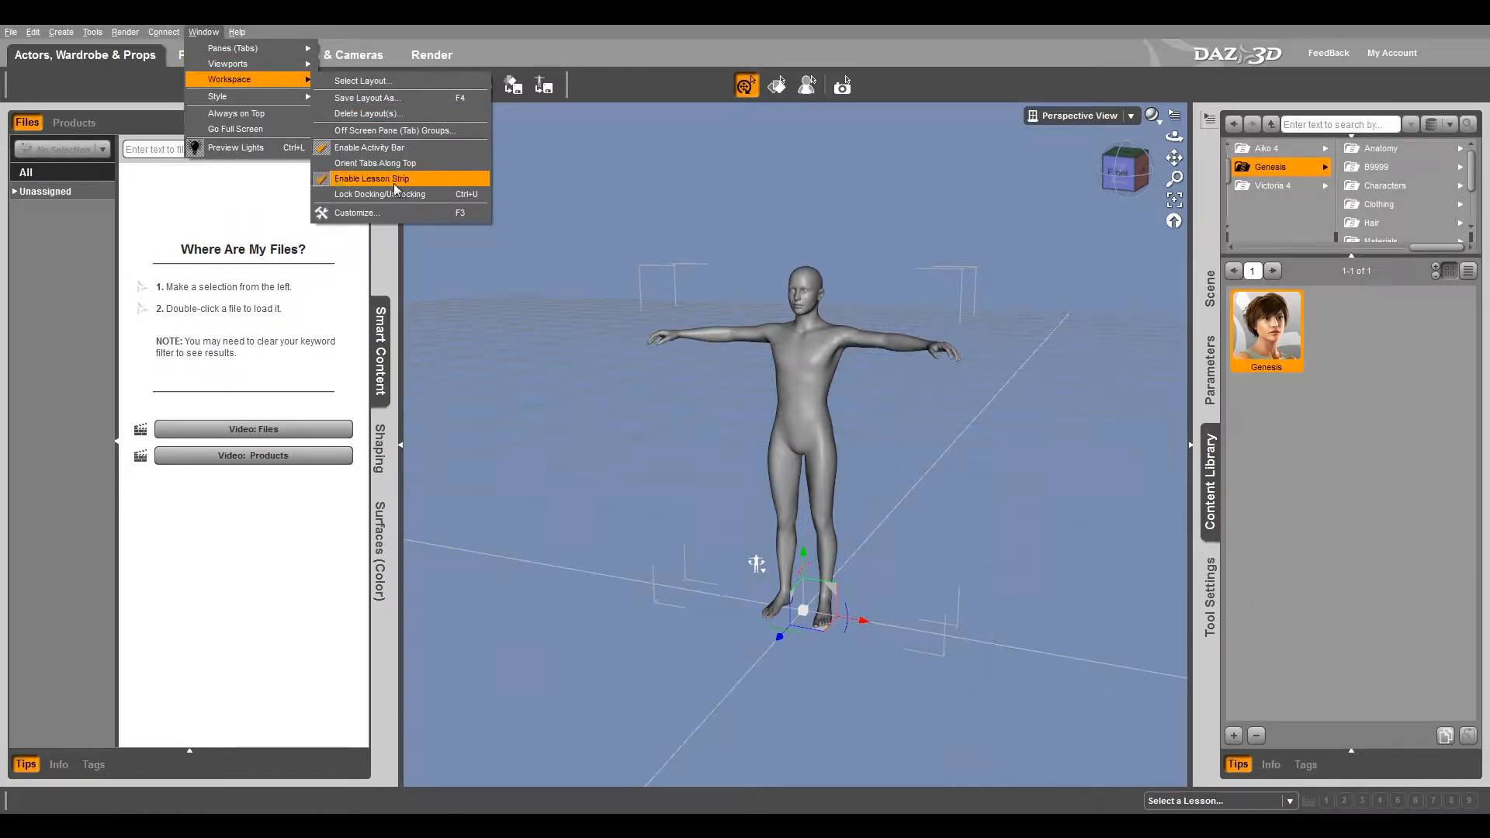
left_click(365, 212)
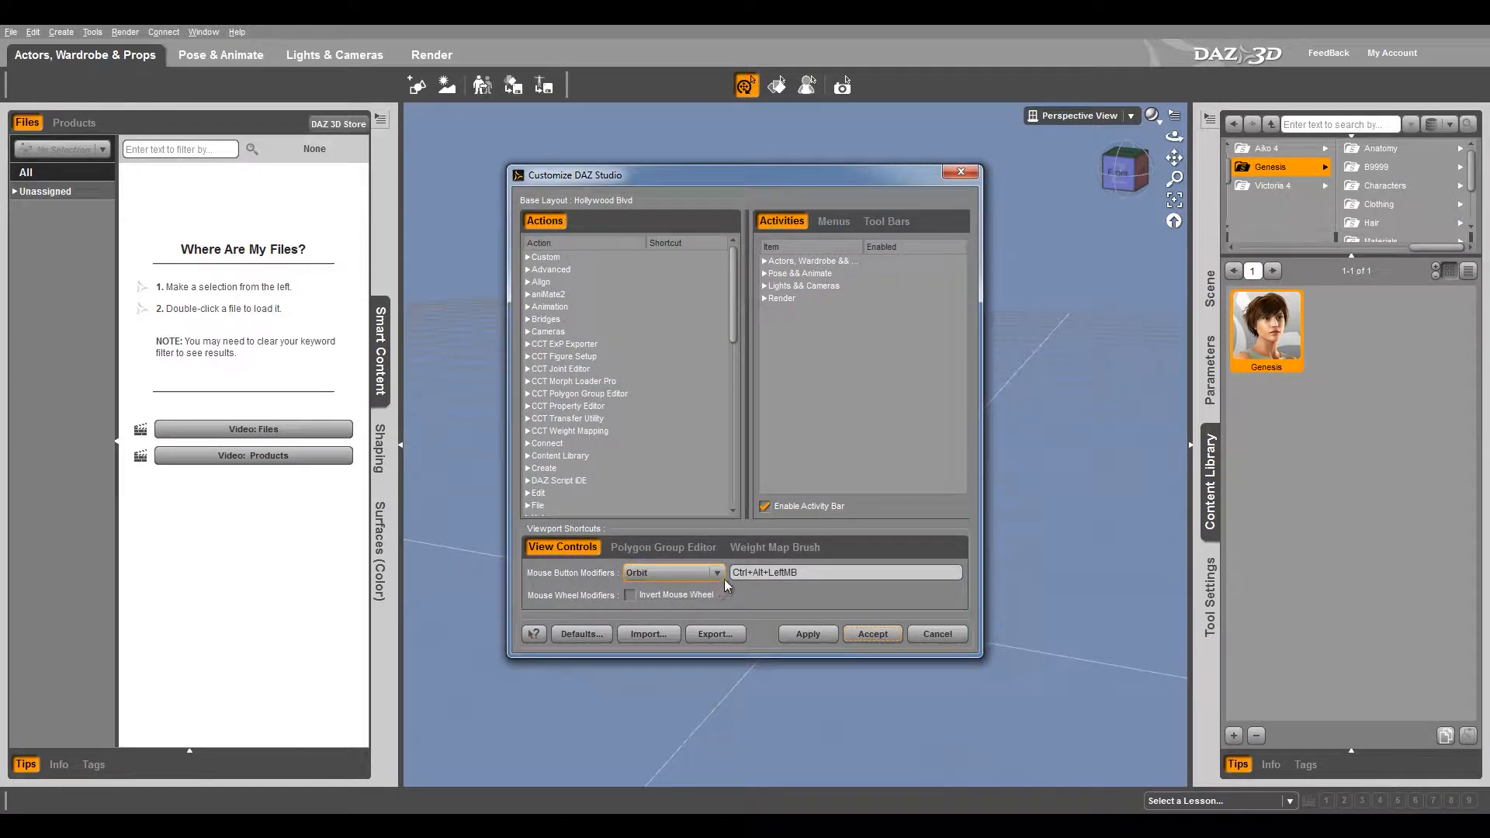
left_click(779, 571, "shift")
left_click(748, 570)
left_click(748, 570, "alt")
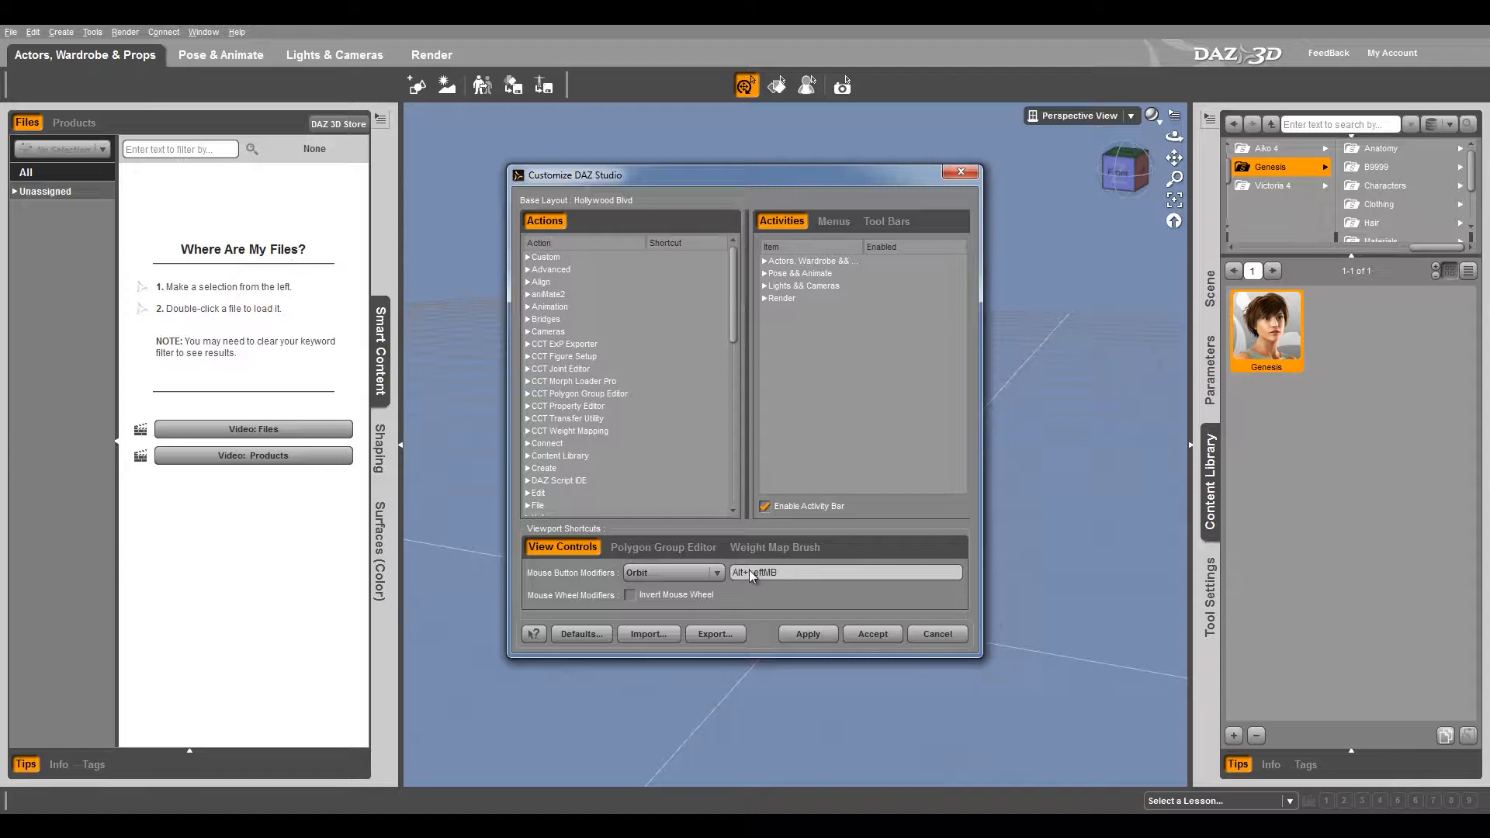
- Set the Pan view control to Alt+MidMB and Zoom (Dolly) to Alt+RightMB, and accept the customization
left_click(660, 579)
left_click(690, 602)
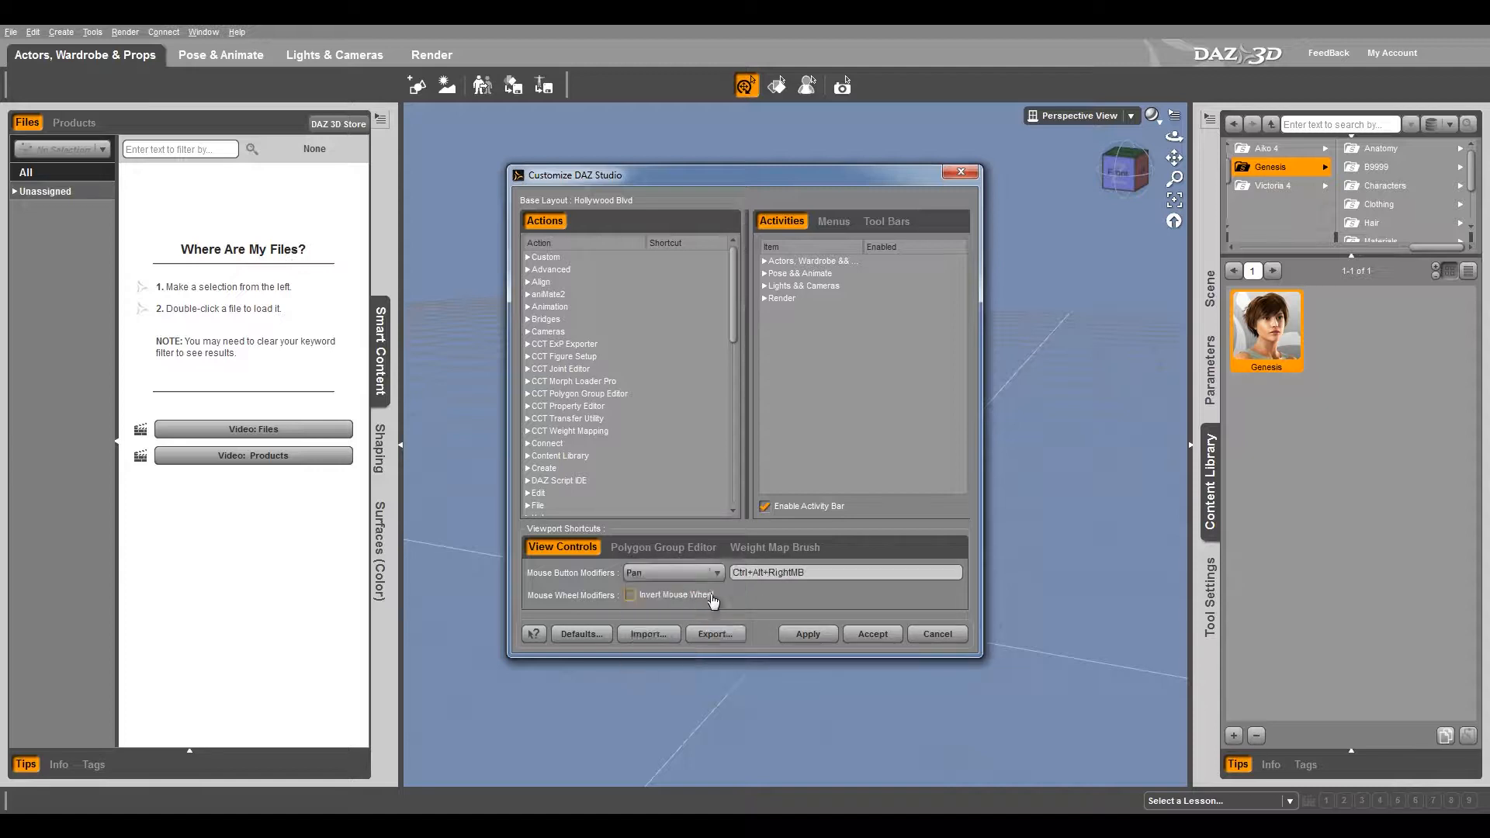
middle_click(767, 572, "alt")
left_click(703, 572)
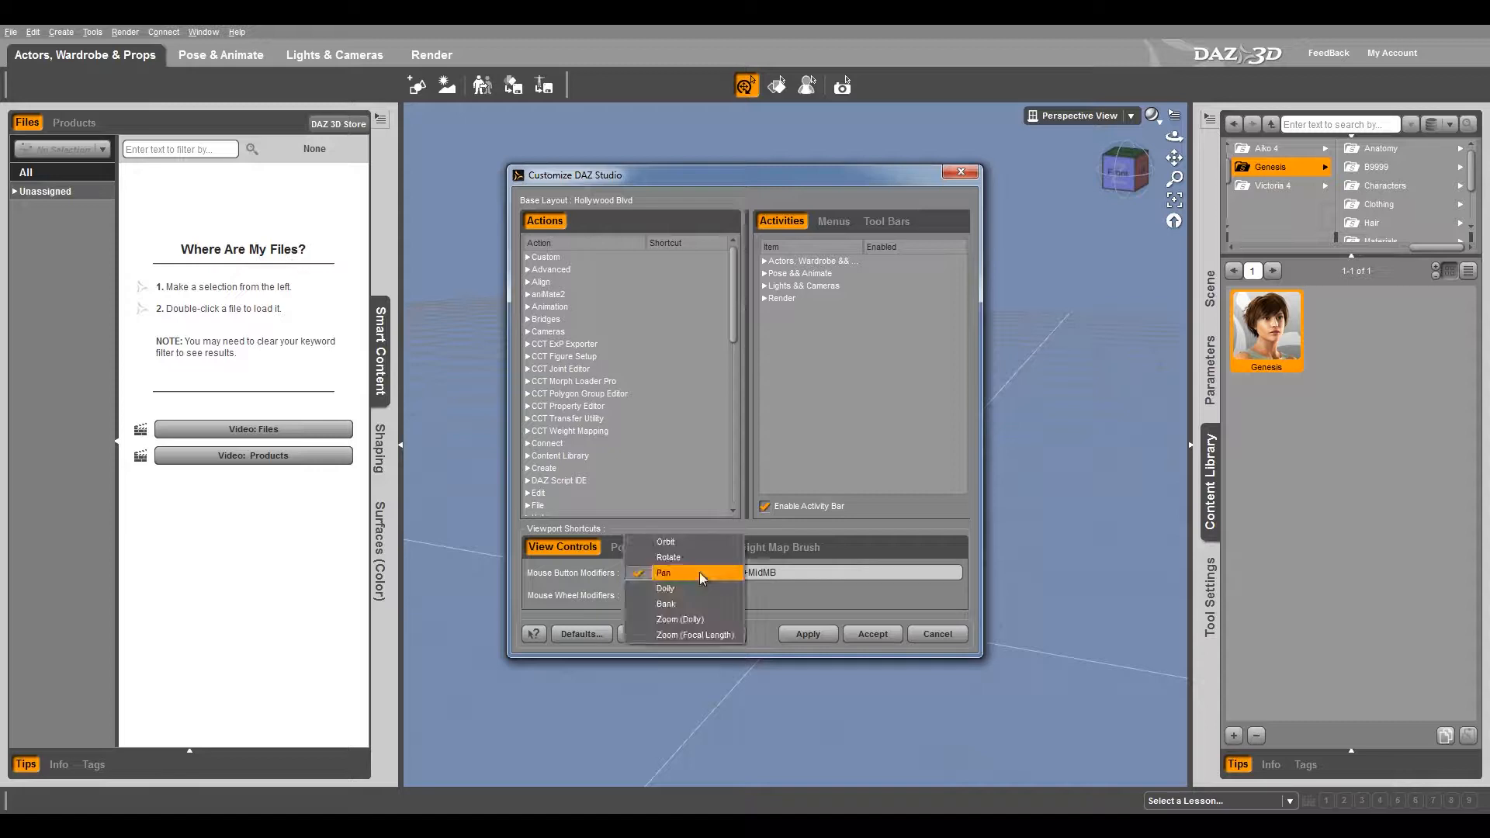
left_click(695, 620)
right_click(776, 571, "alt")
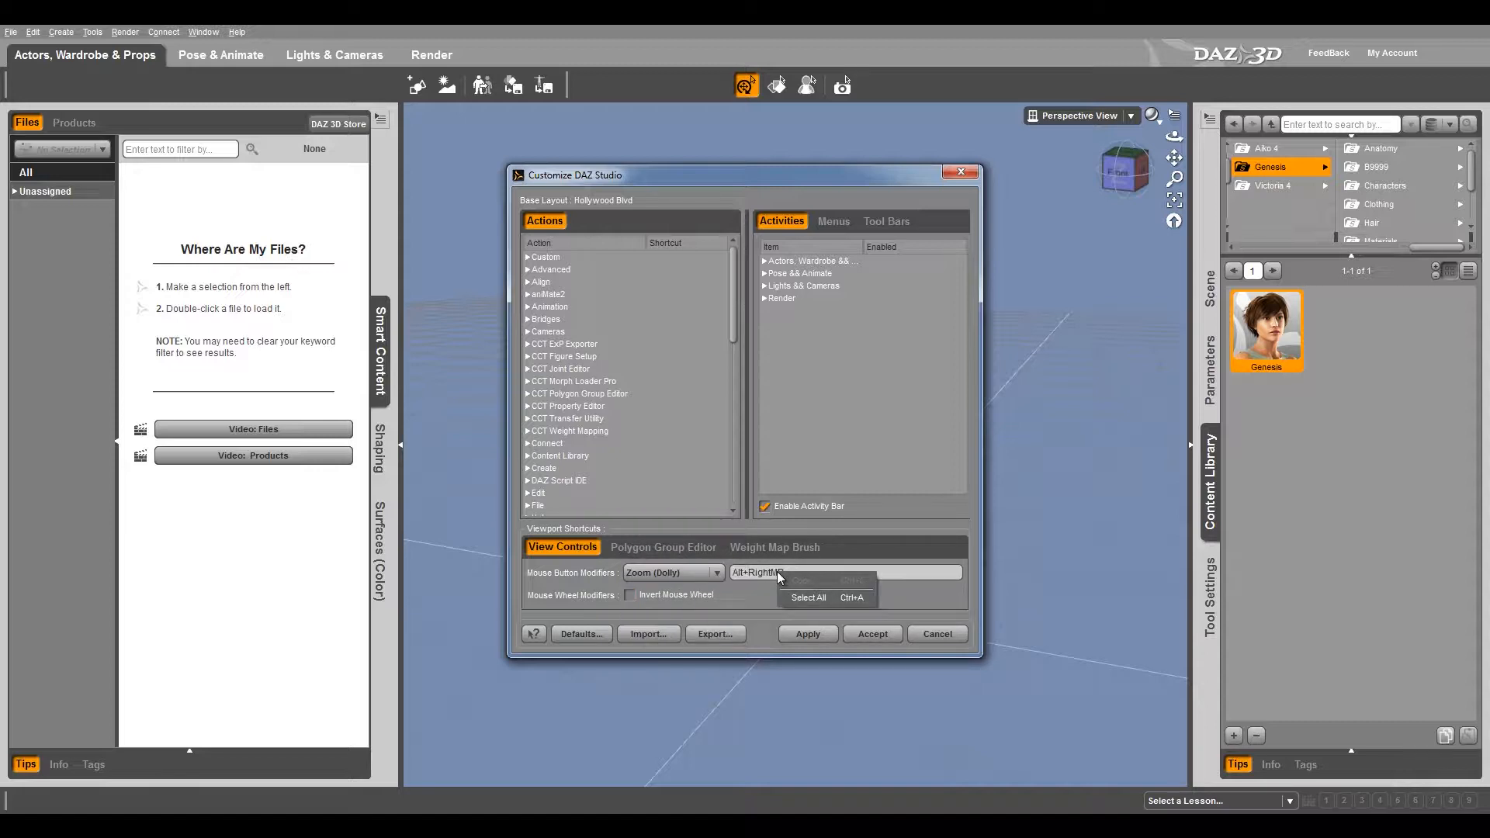
left_click(766, 644)
left_click(808, 634)
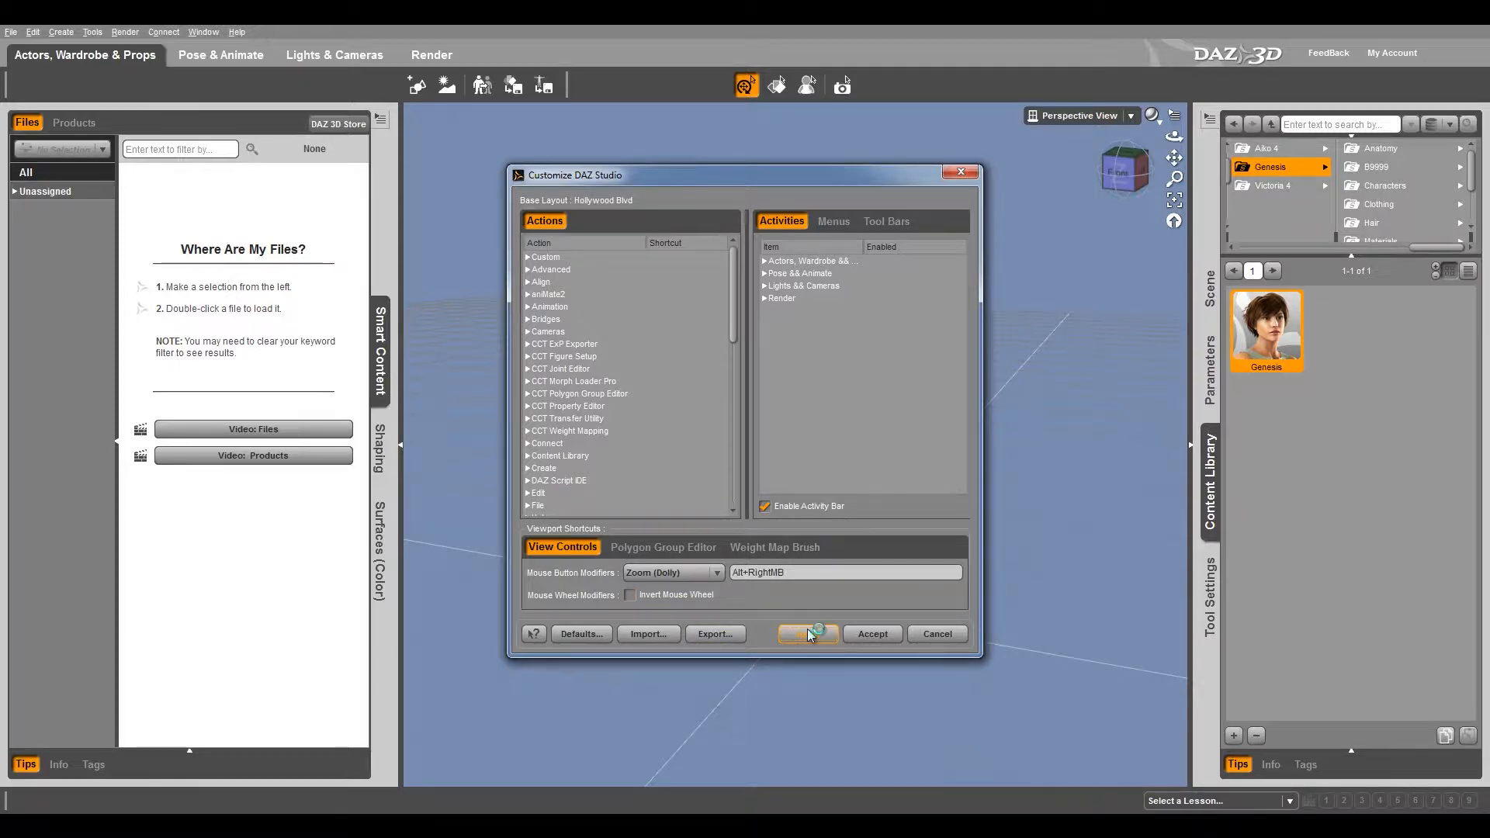
left_click(871, 635)
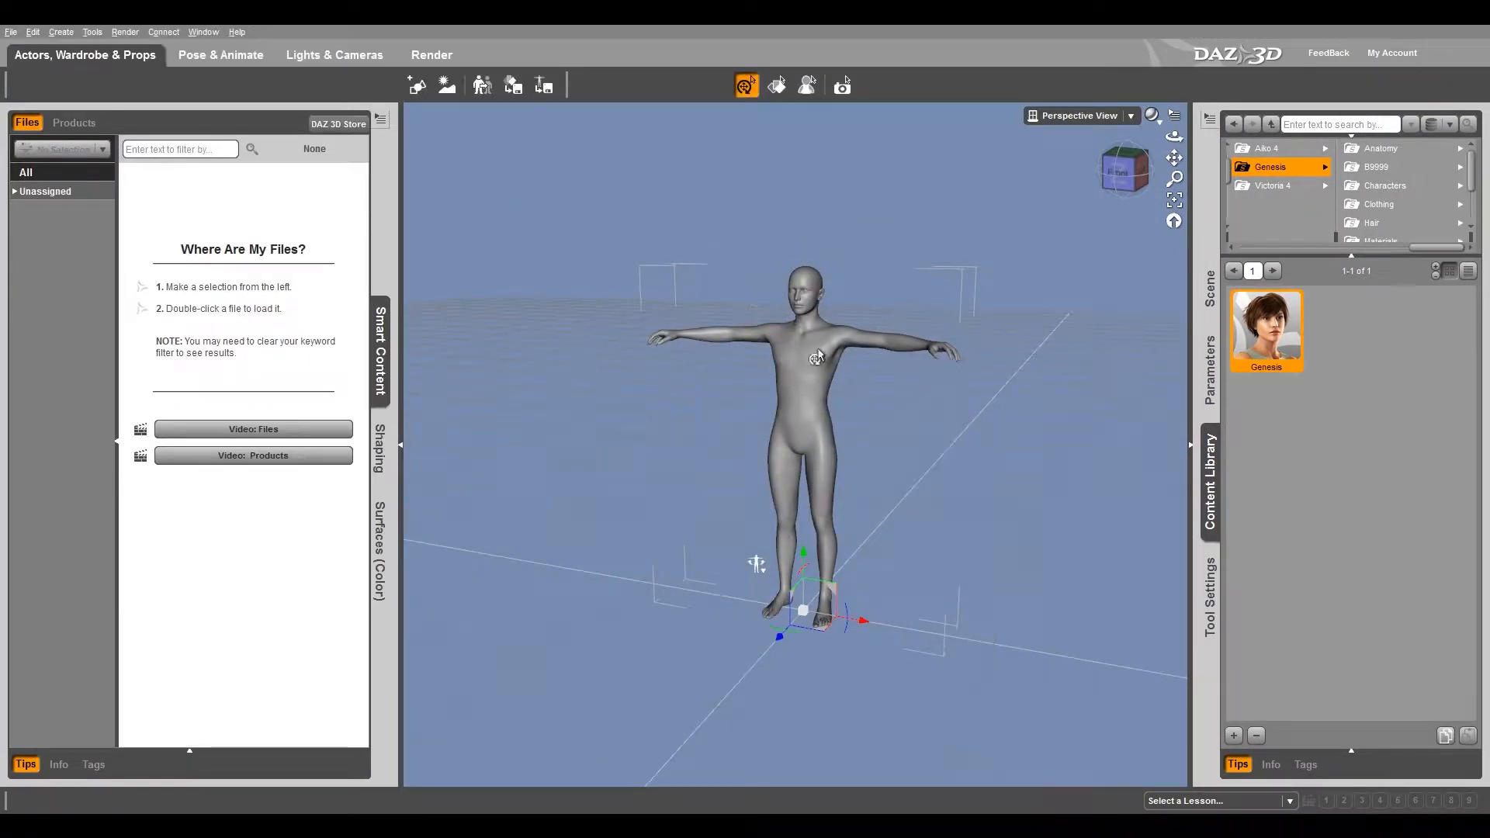
- Check which workspace layout is selected in the layout selection and close it
left_click(204, 32)
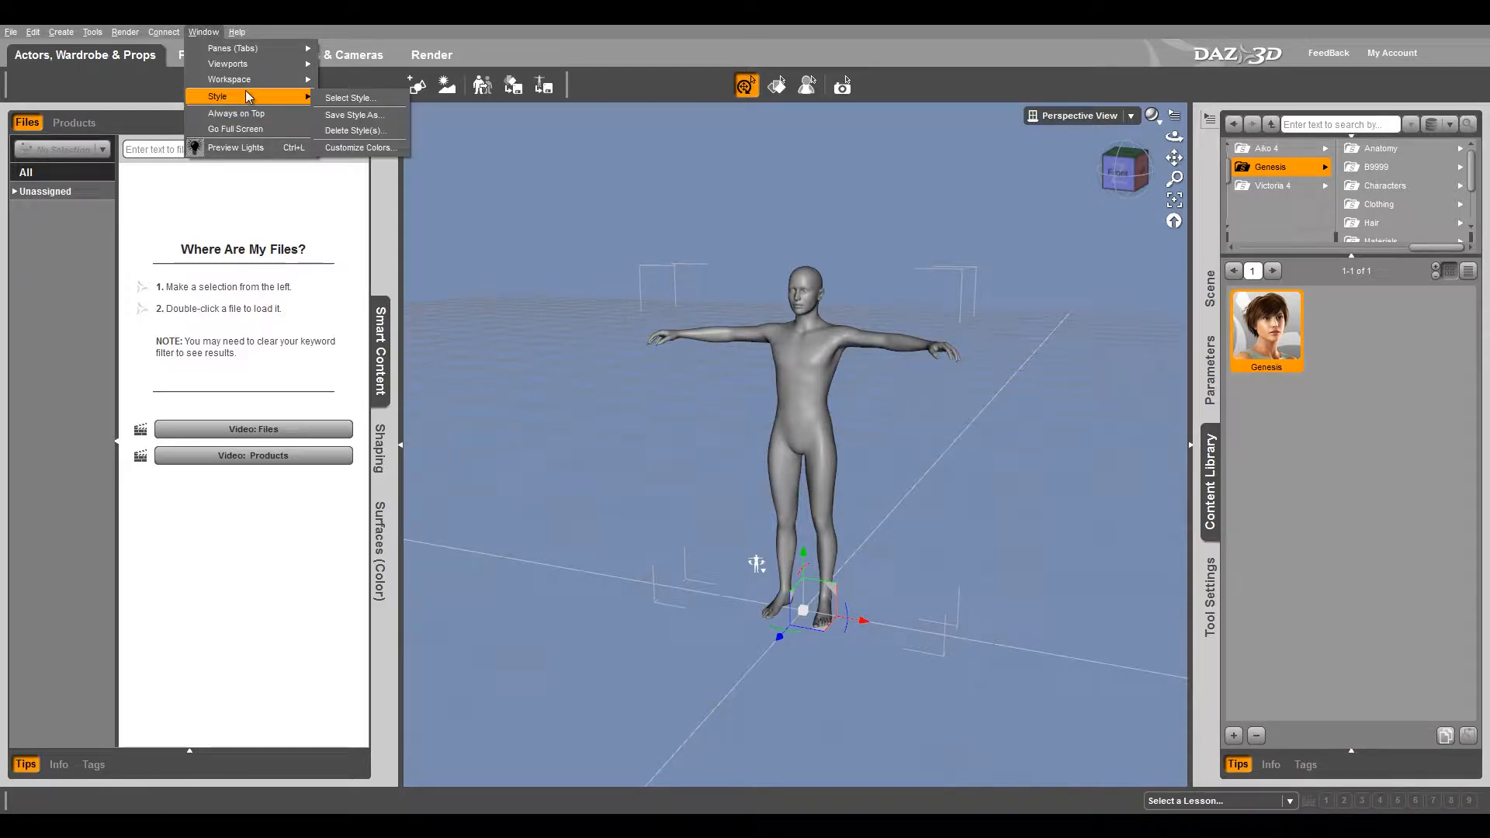
mouse_move(249, 79)
left_click(362, 83)
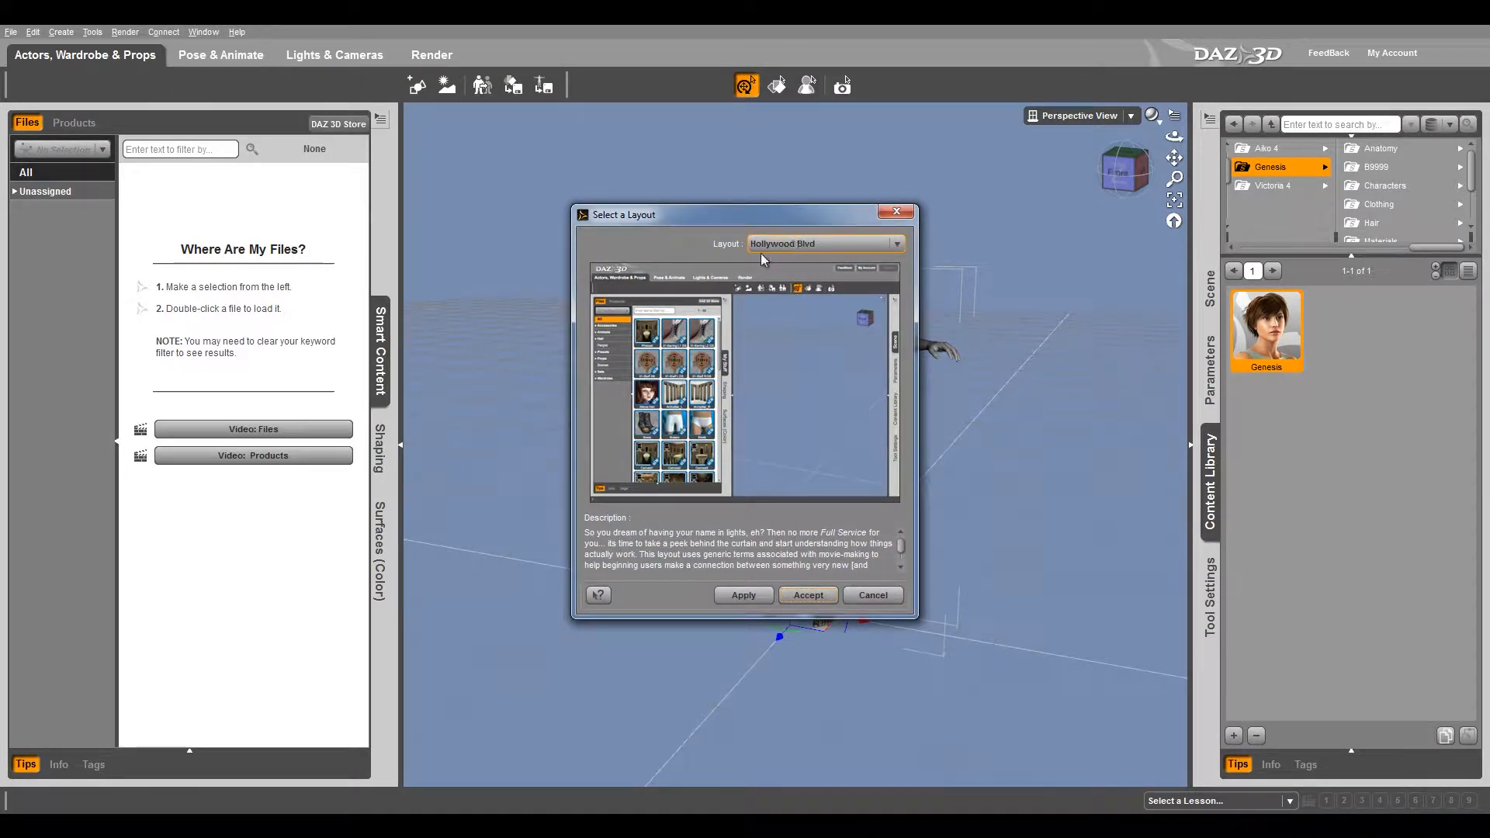
left_click(870, 595)
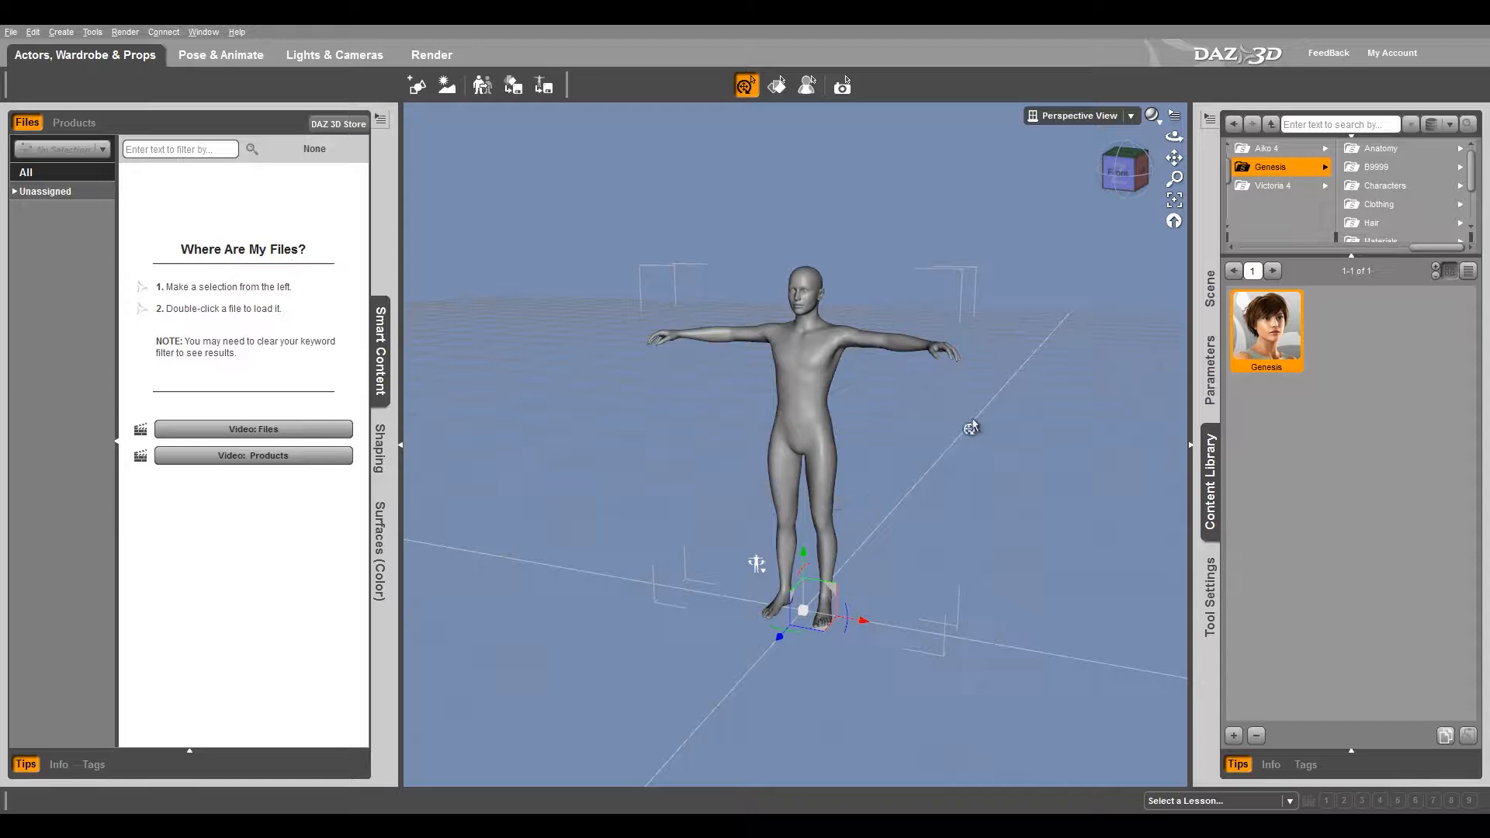
- Shape the Genesis figure with Basic Female at 0.72, Riley at 74.0%, KeiraBody at 14.6% and Stephanie 5 at 0.25
left_click(380, 455)
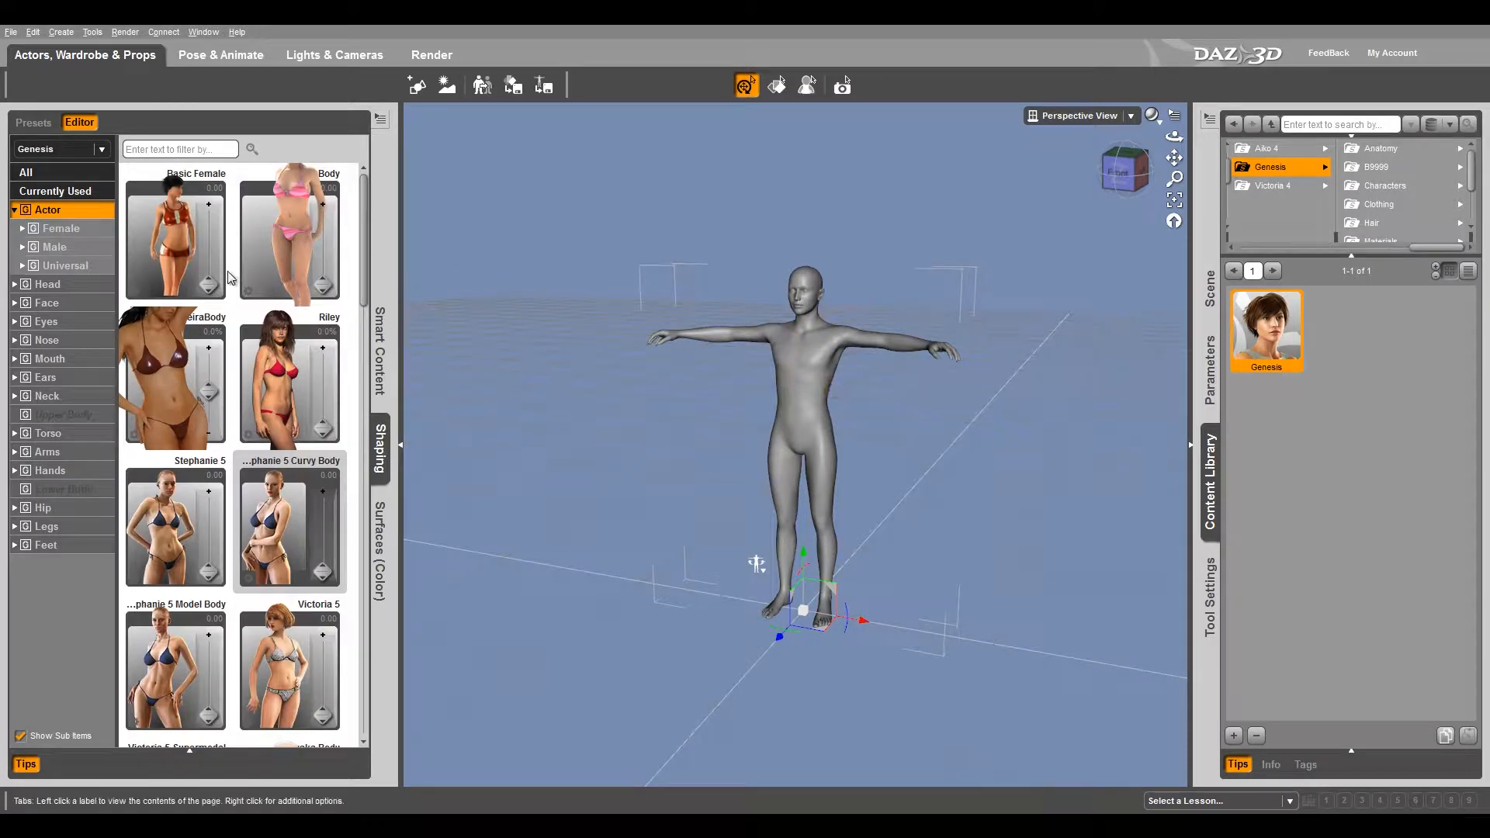
left_click_drag(209, 284, 208, 231)
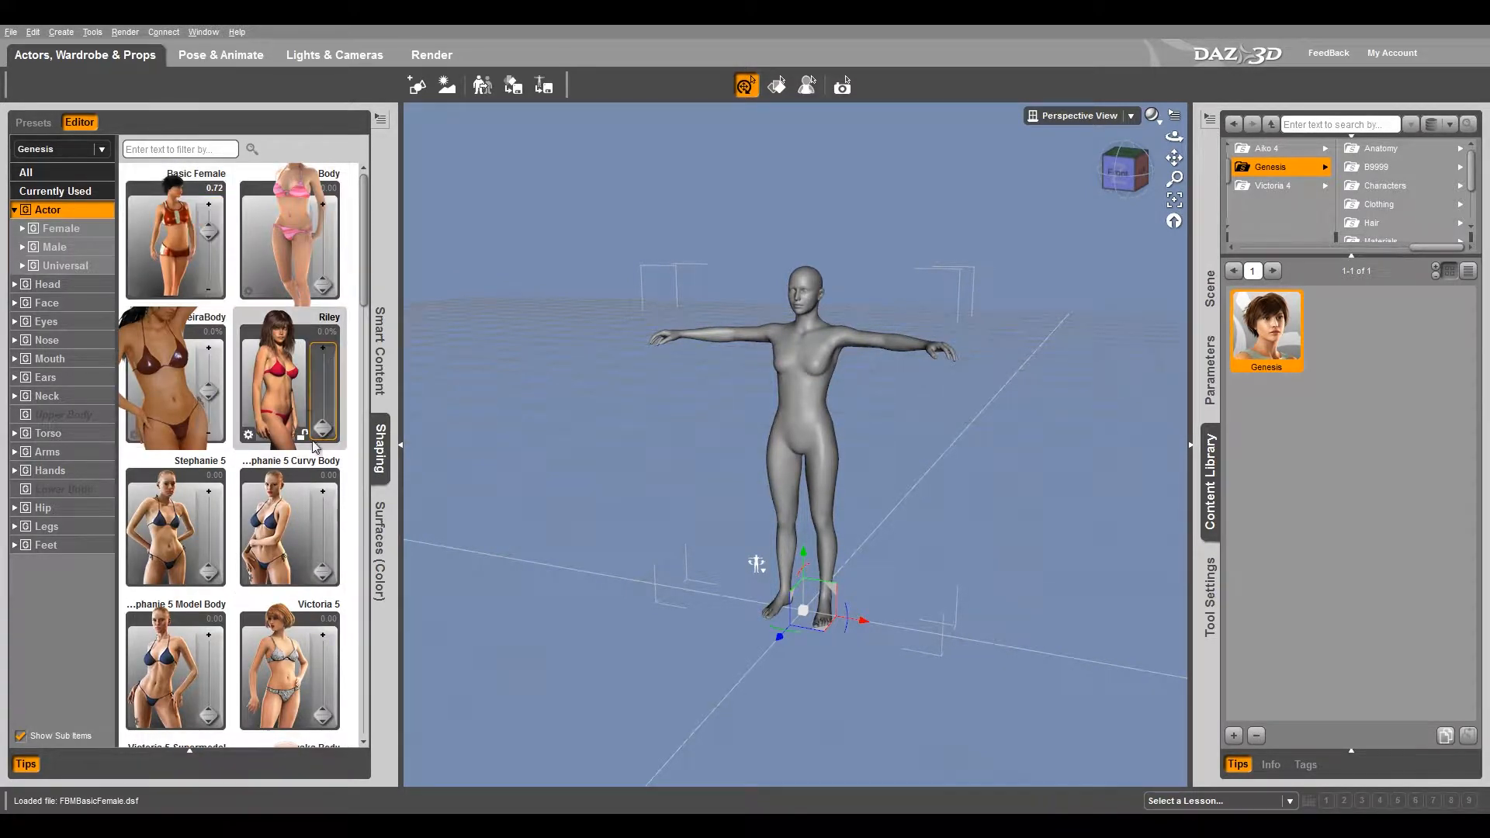
left_click_drag(325, 428, 329, 374)
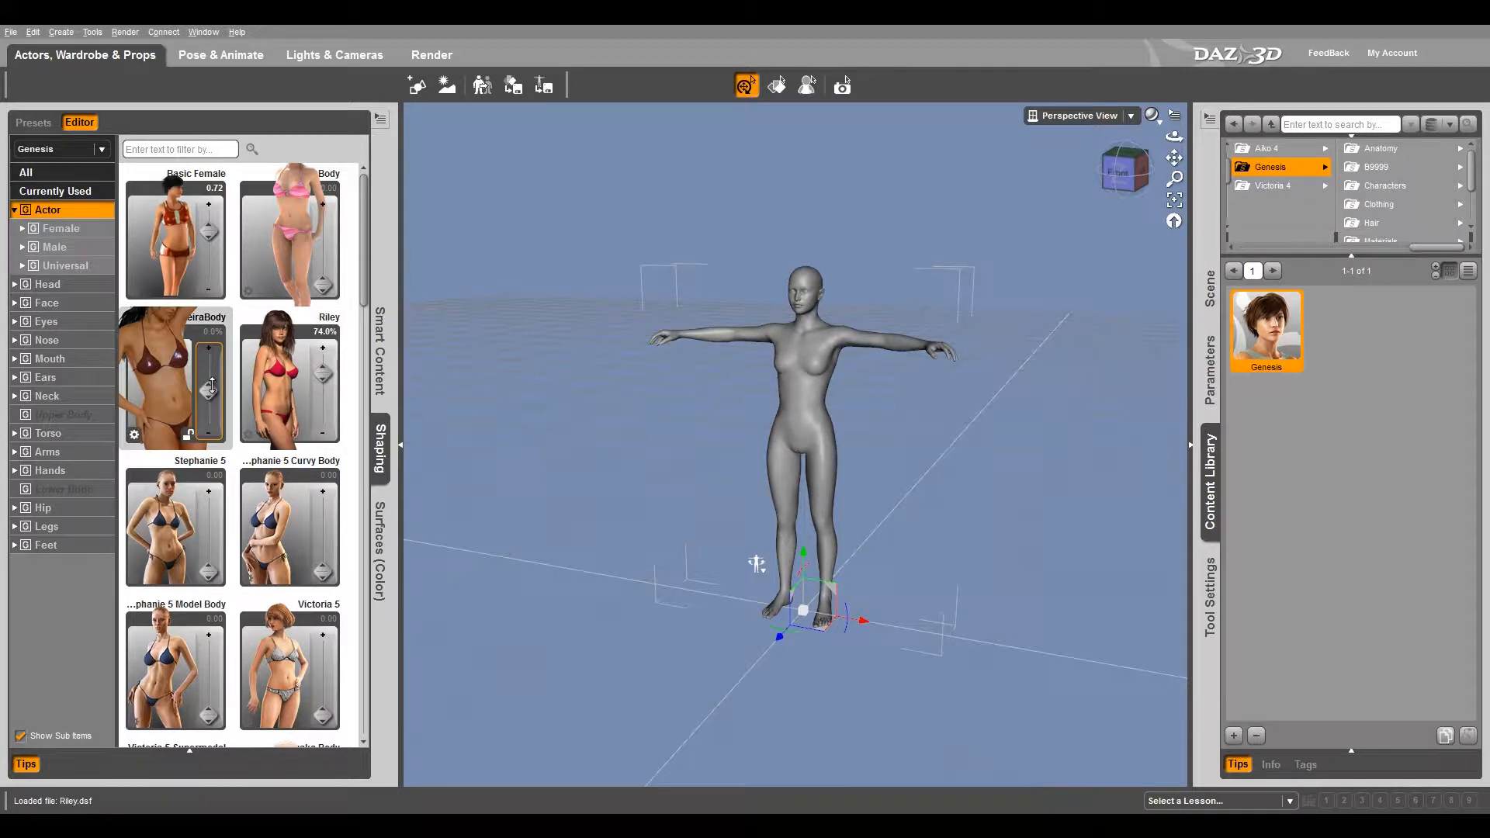
left_click_drag(209, 394, 210, 382)
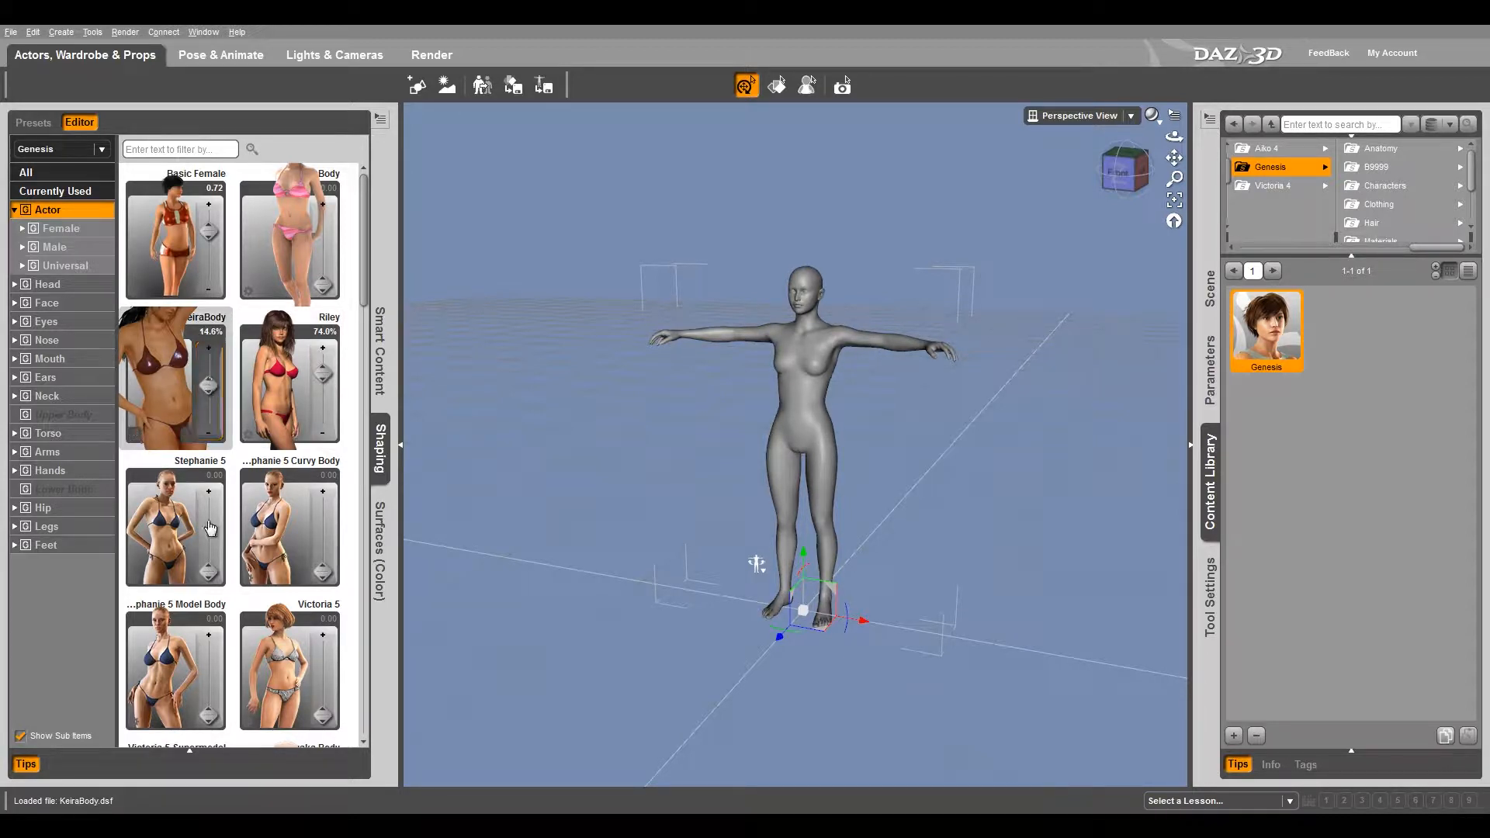
left_click_drag(207, 569, 207, 553)
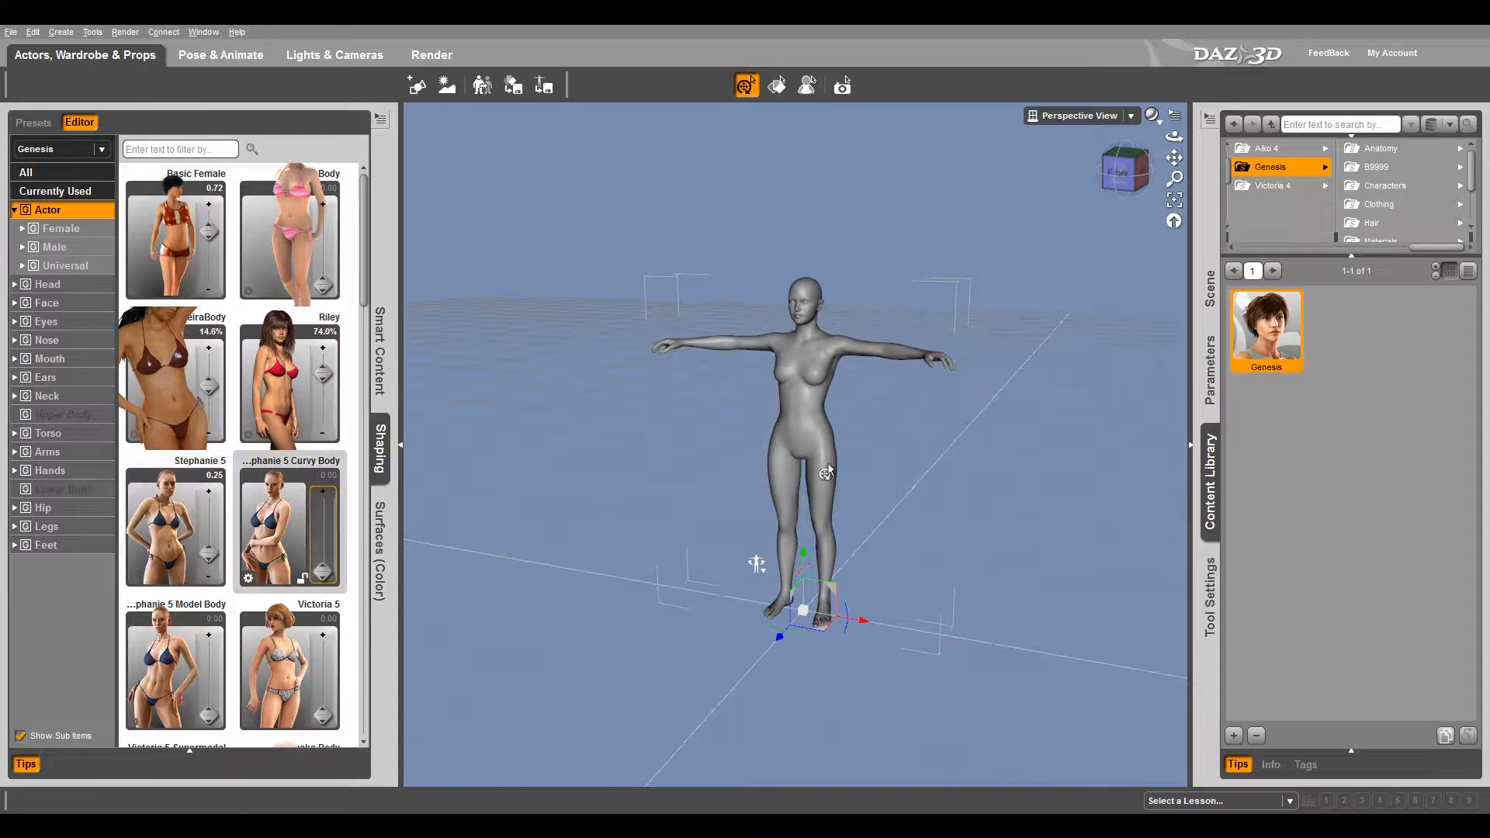
- Load the PH Catwalk hair from the Genesis hair content into the scene
scroll(836, 468, "up", 5)
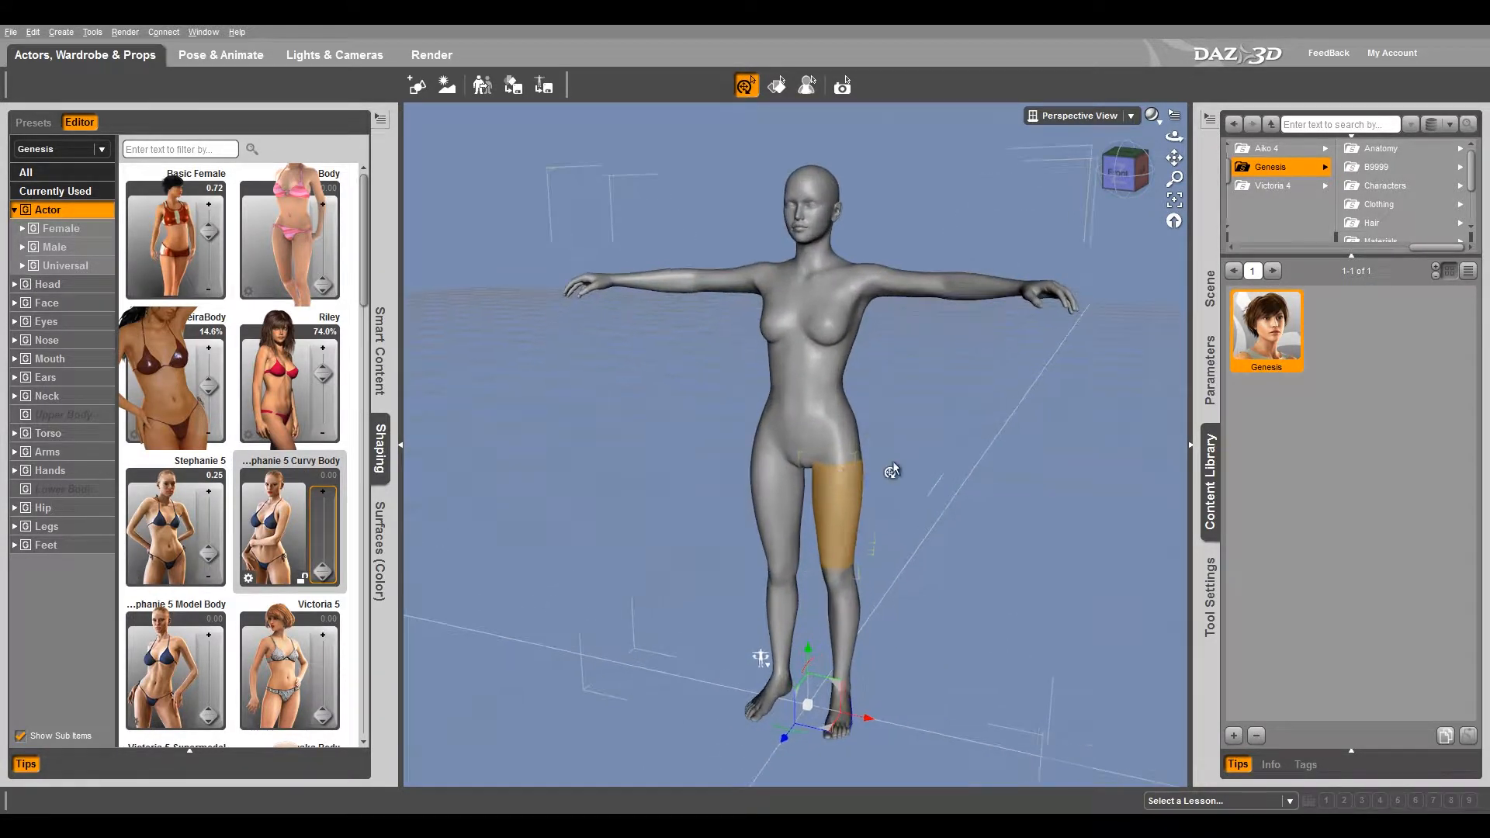
middle_click_drag(937, 368, 924, 426)
right_click_drag(960, 410, 930, 420)
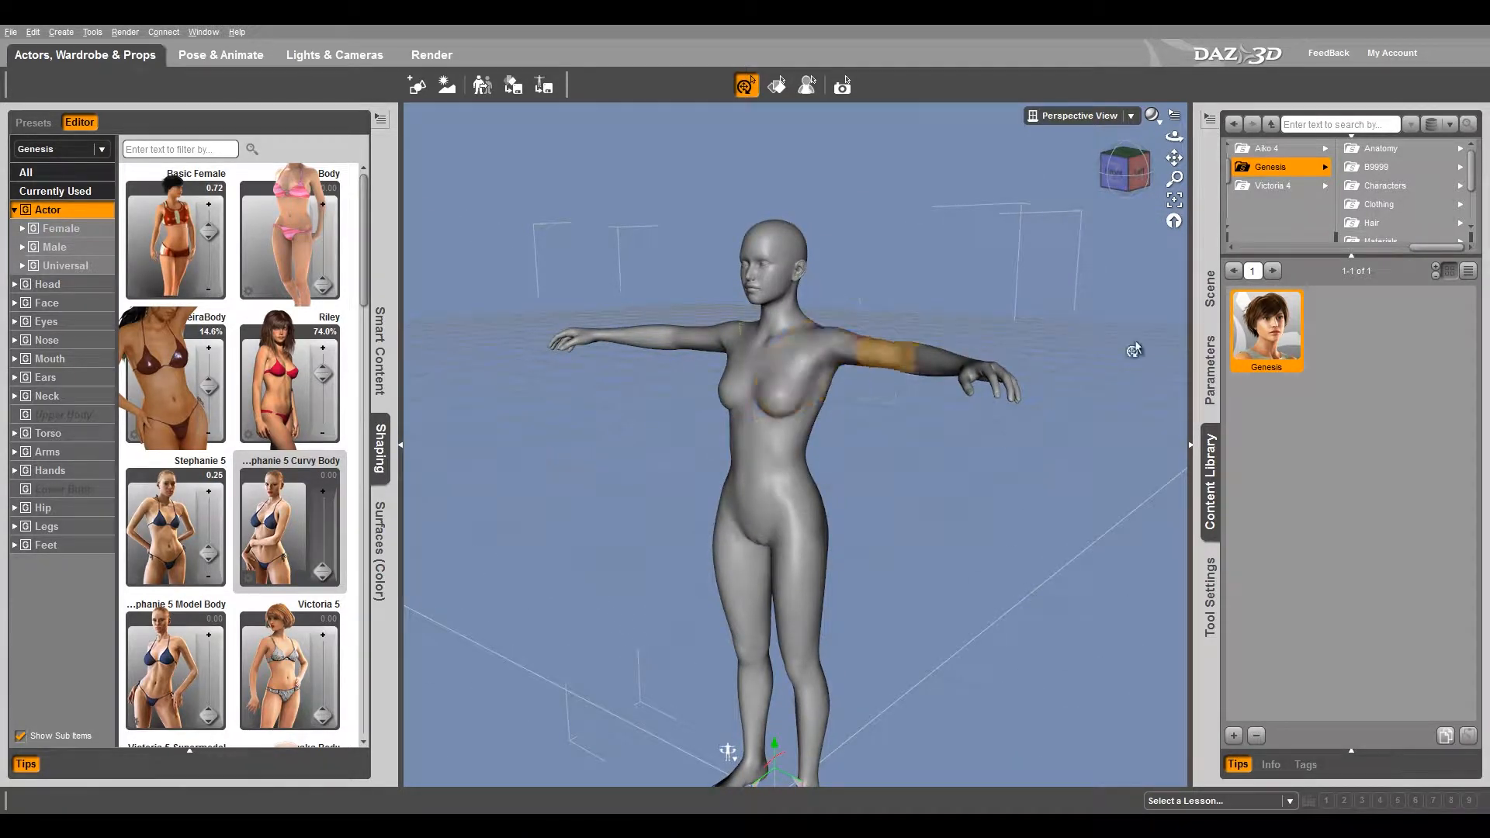
left_click(1382, 236)
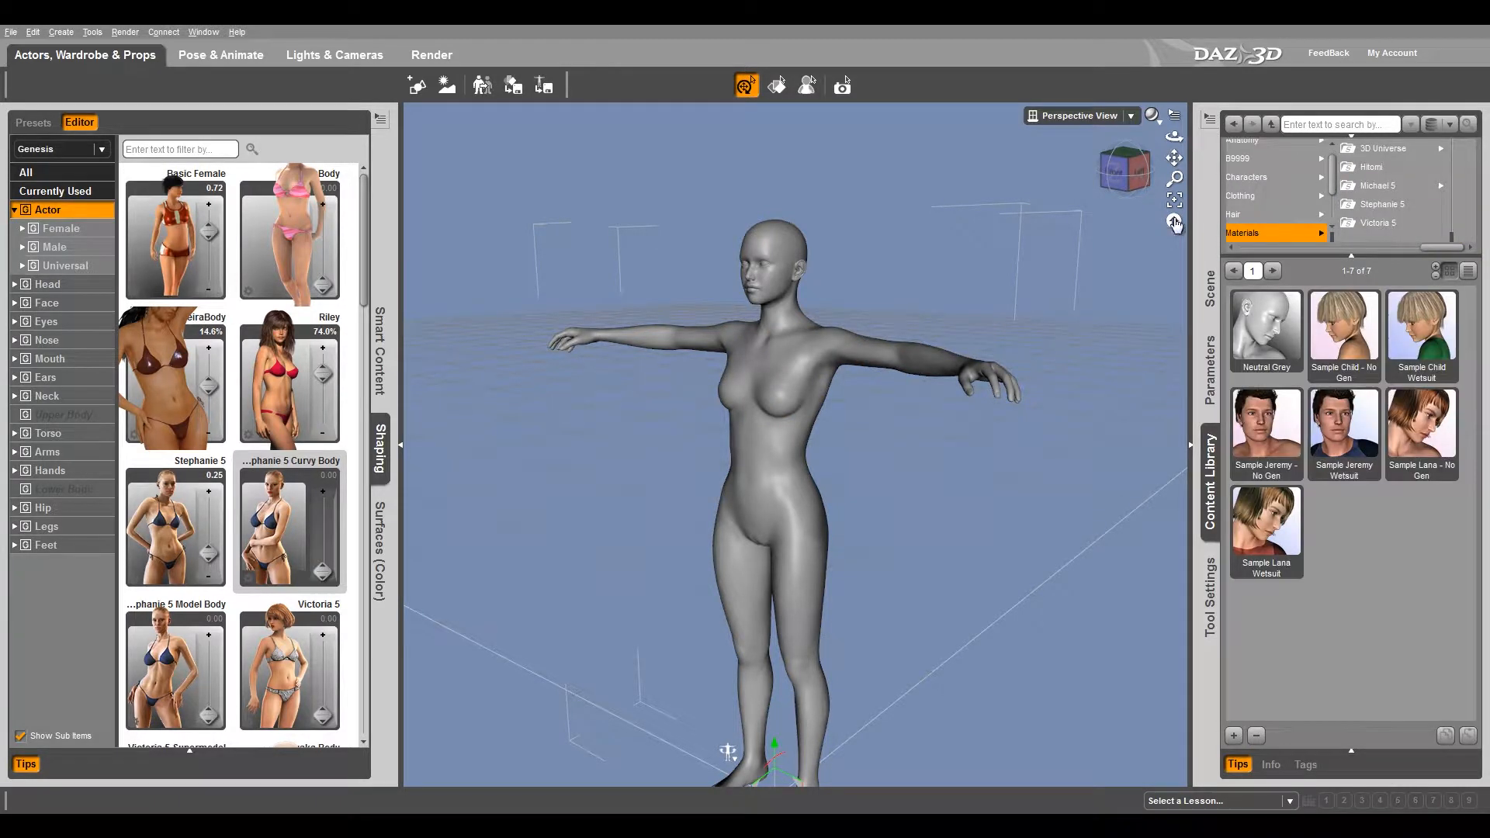
left_click(1240, 219)
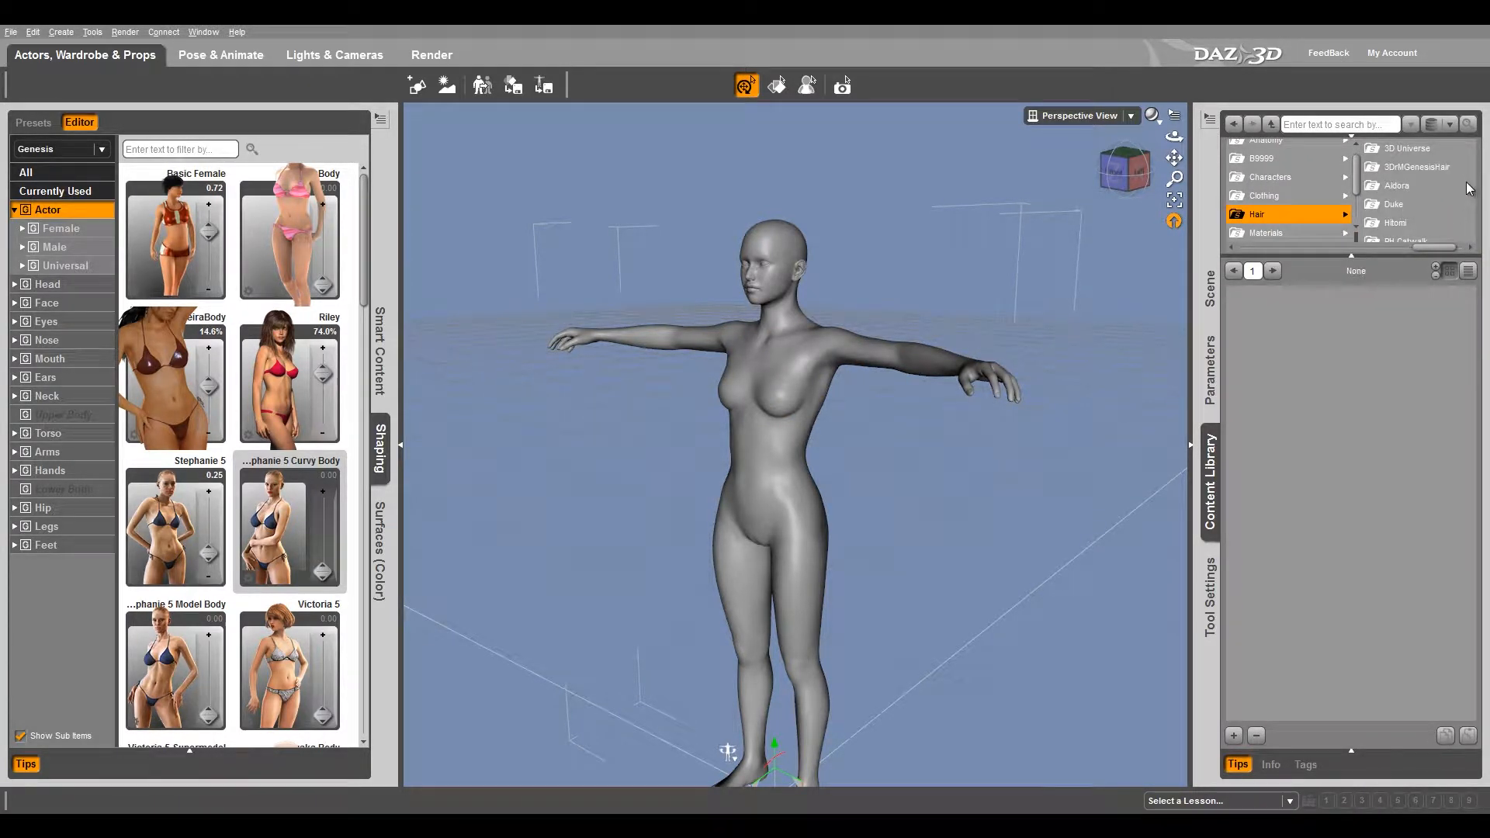
scroll(1442, 214, "down", 3)
left_click(1405, 169)
double_click(1262, 322)
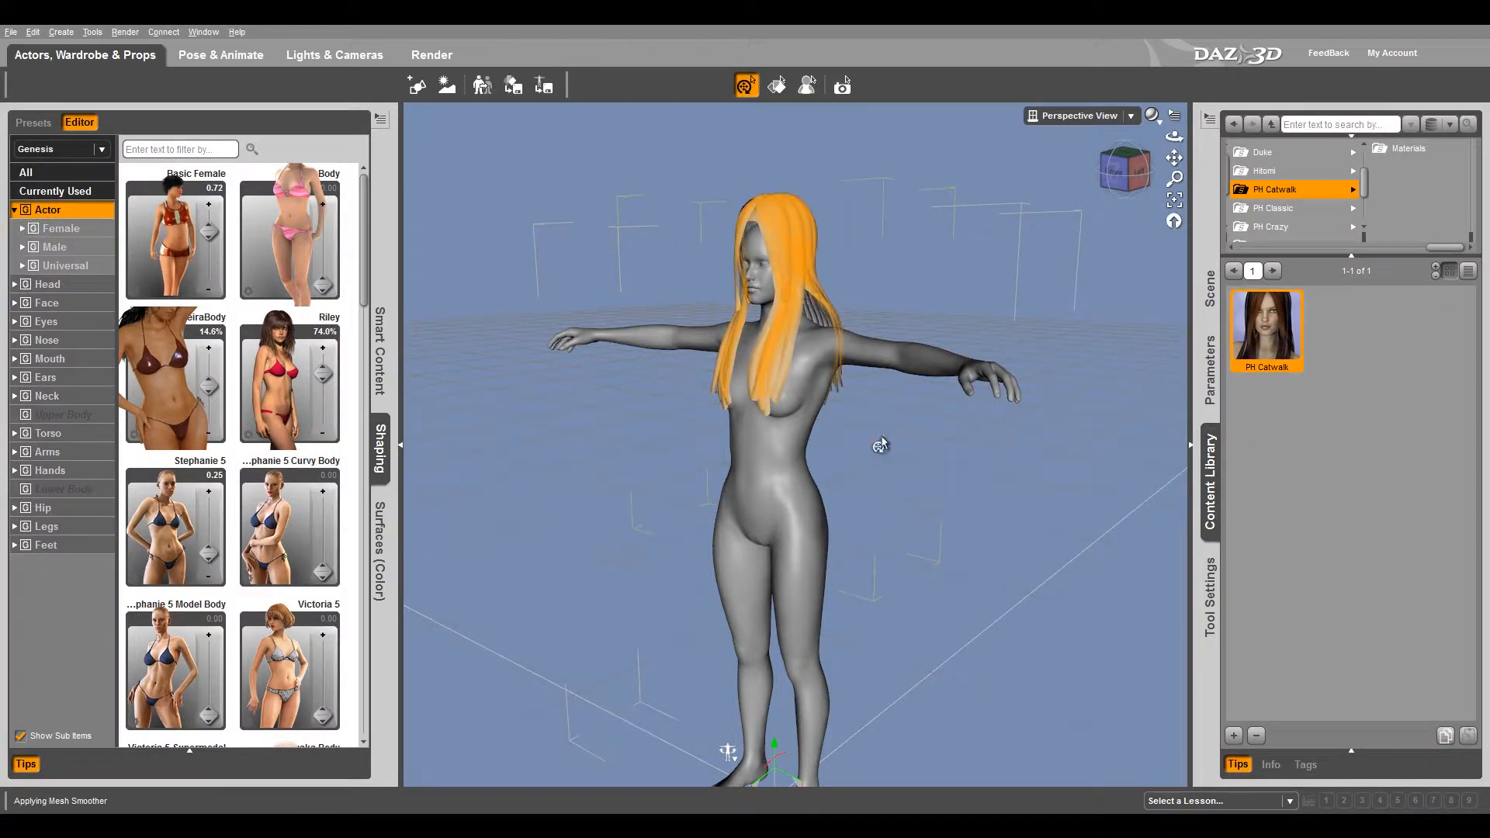
- Fit the PH Catwalk hair to Genesis with Parent To Target enabled
middle_click_drag(906, 485, 802, 268)
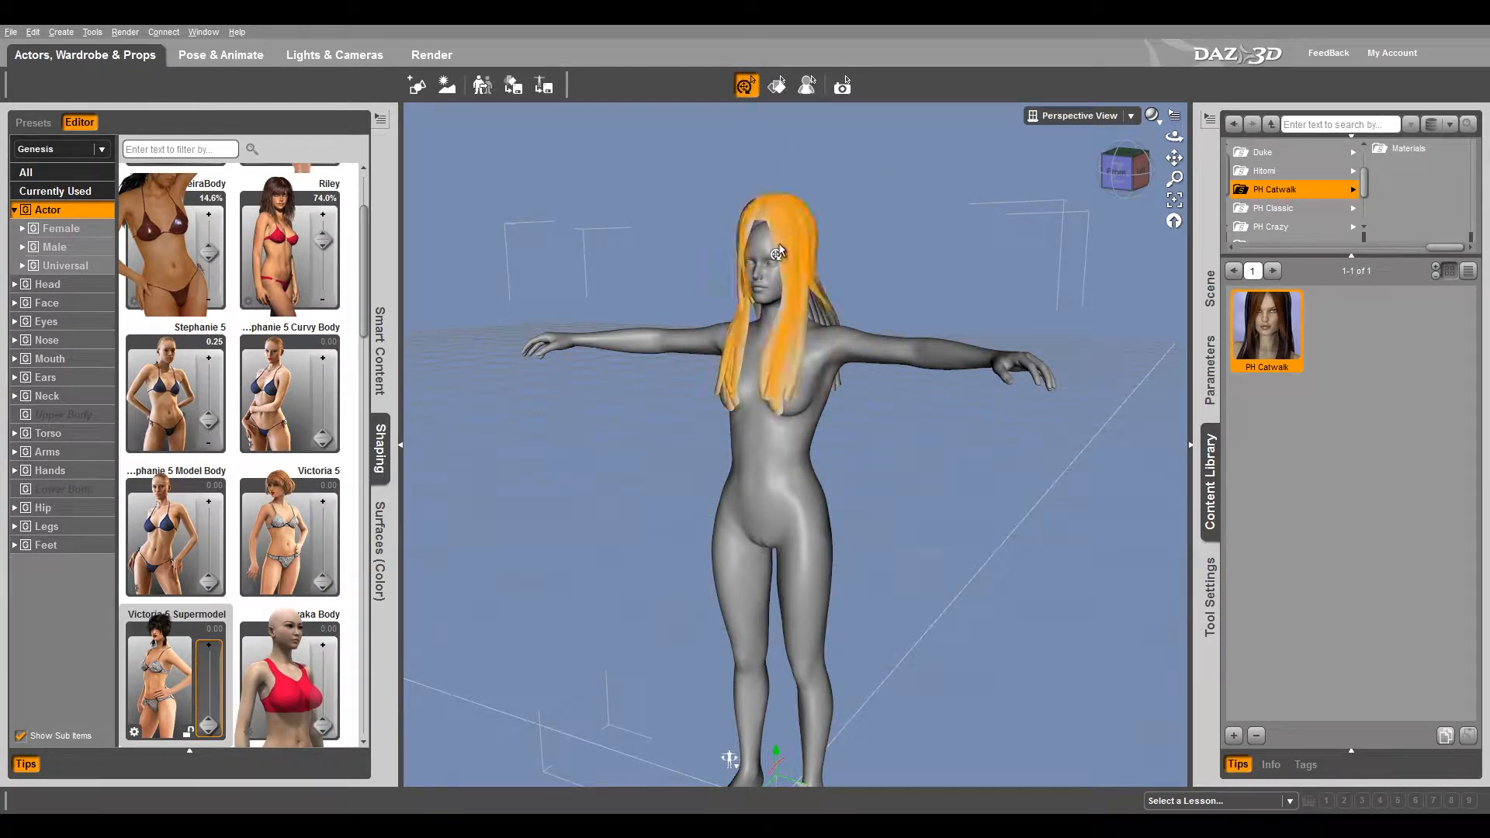
right_click(790, 227)
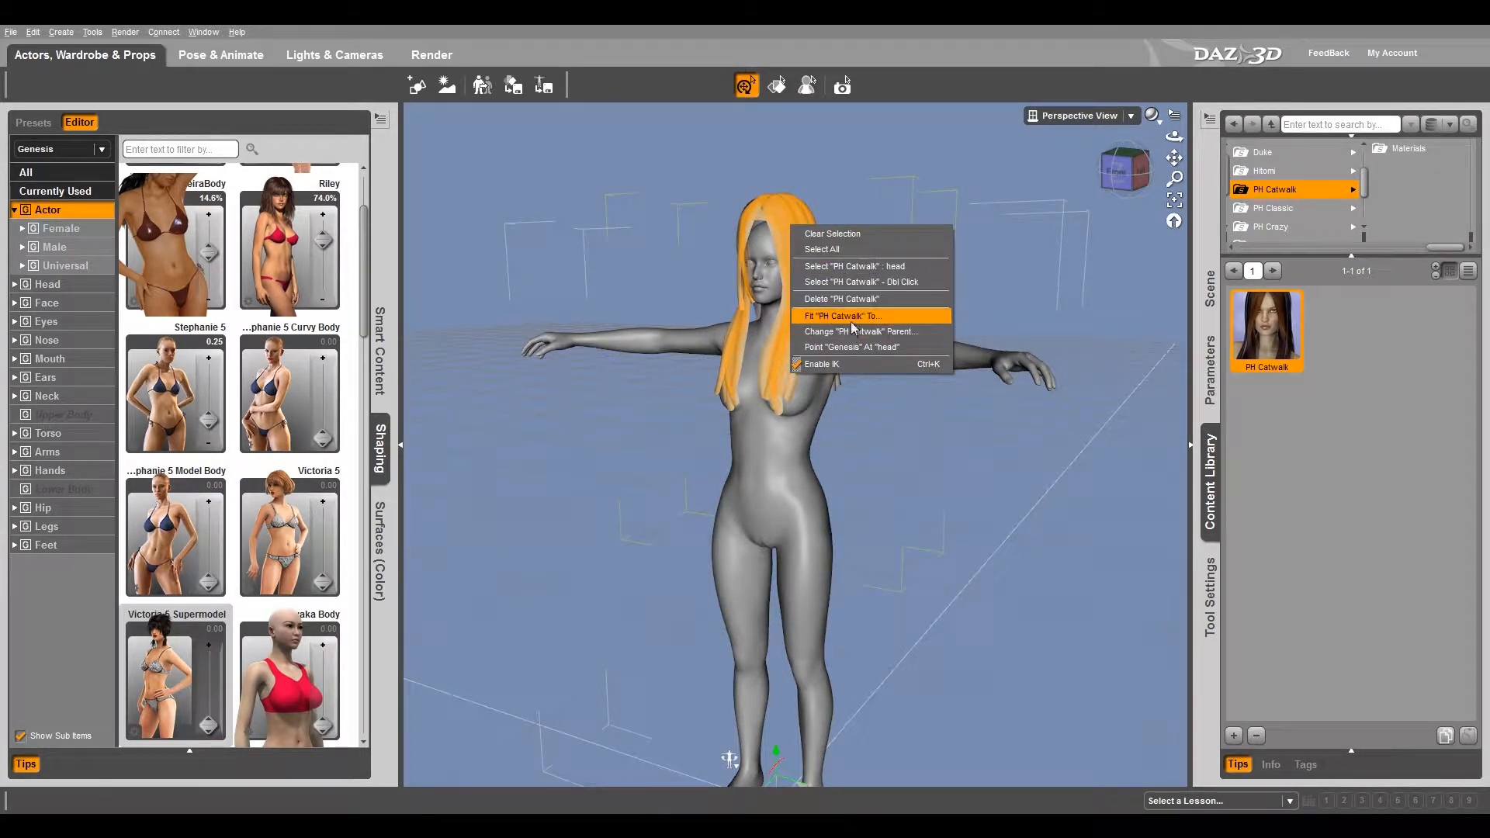
left_click(858, 318)
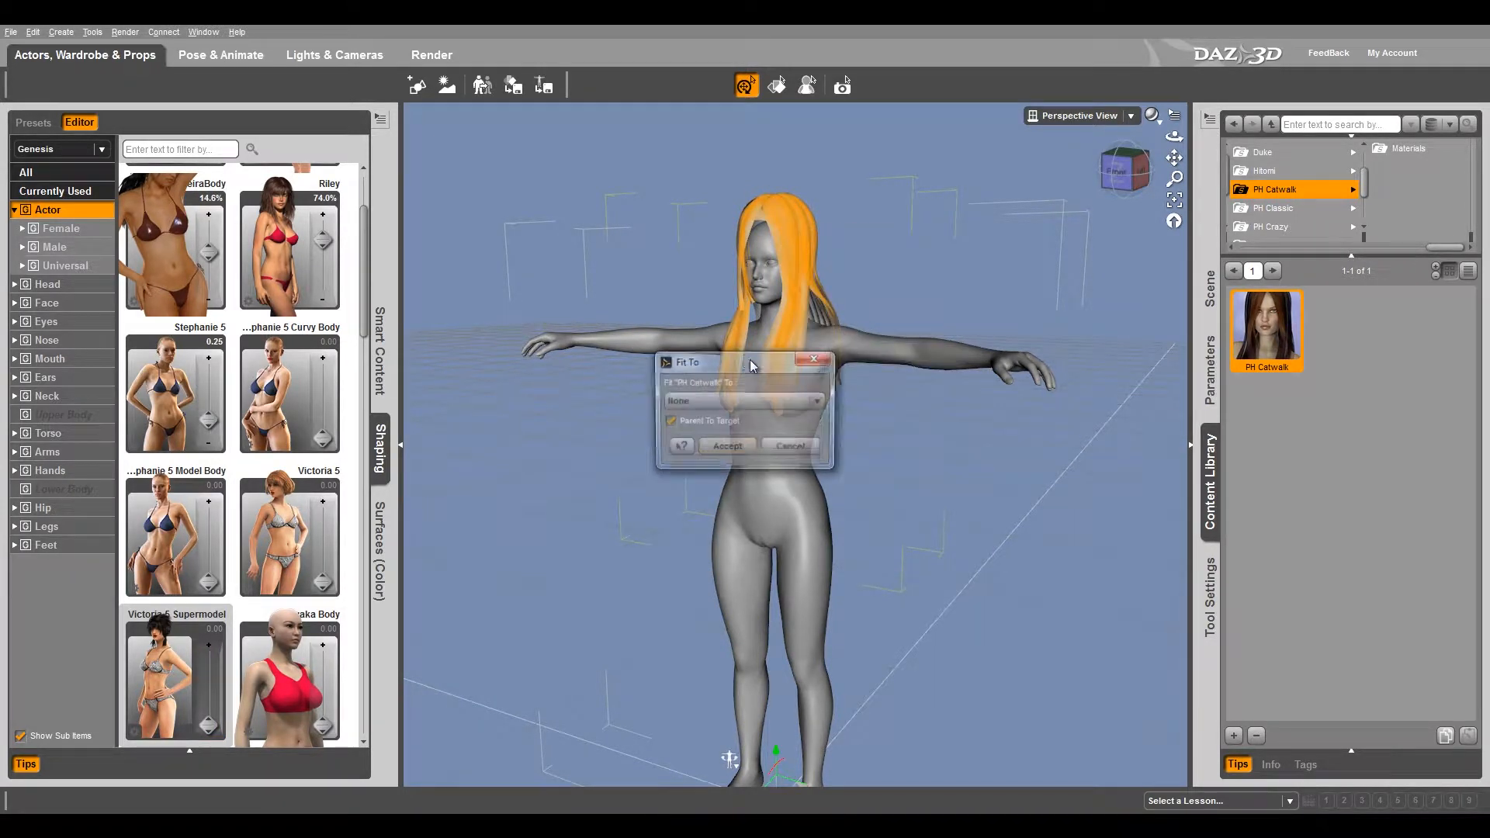
left_click(716, 402)
left_click(690, 419)
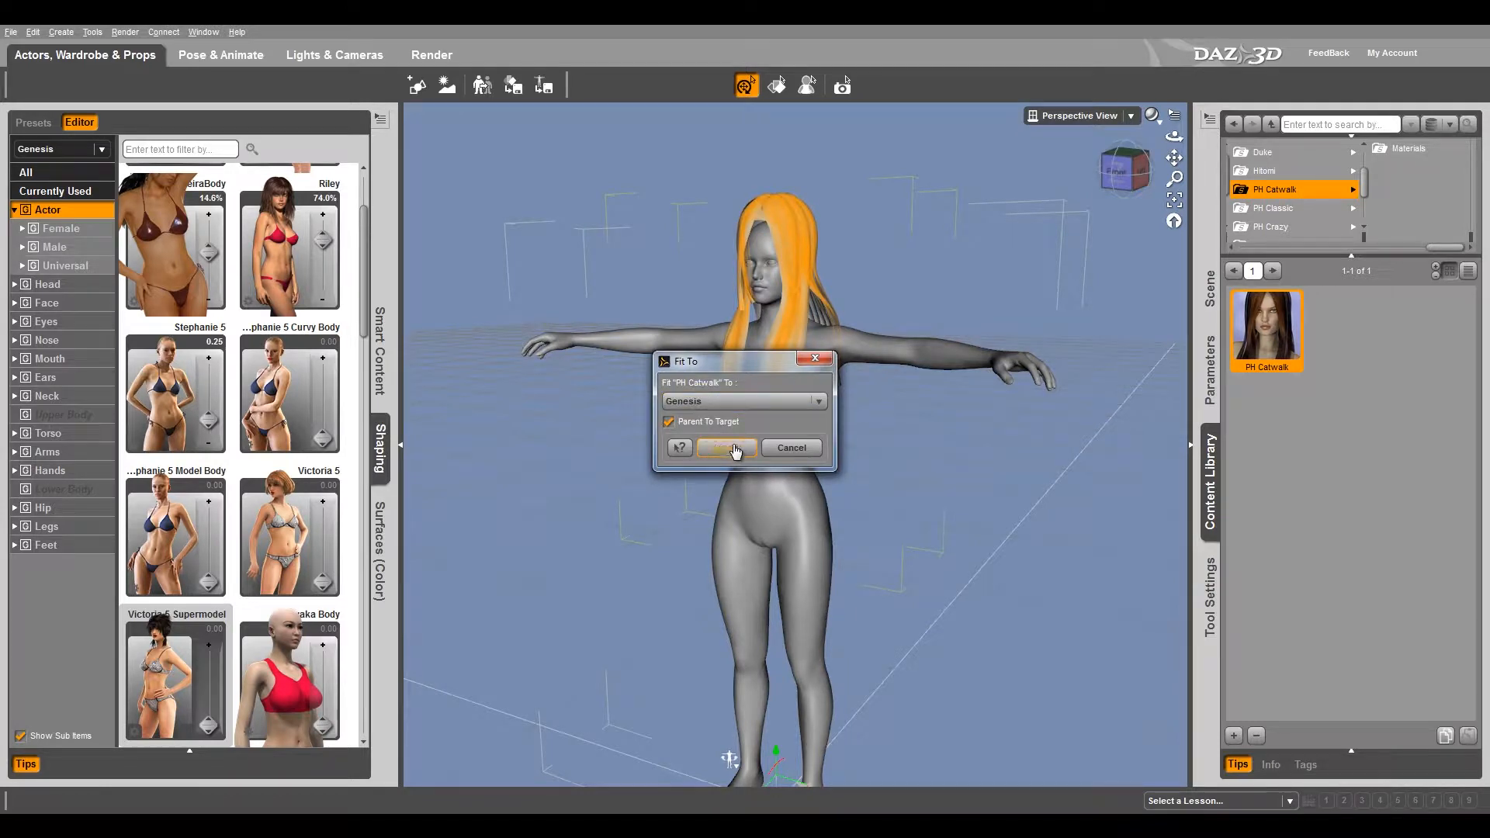
left_click(727, 448)
- Select the PH Catwalk hair with the surface selection tool and apply the 01 Hair Ebony material to it
left_click_drag(1175, 137, 1141, 304)
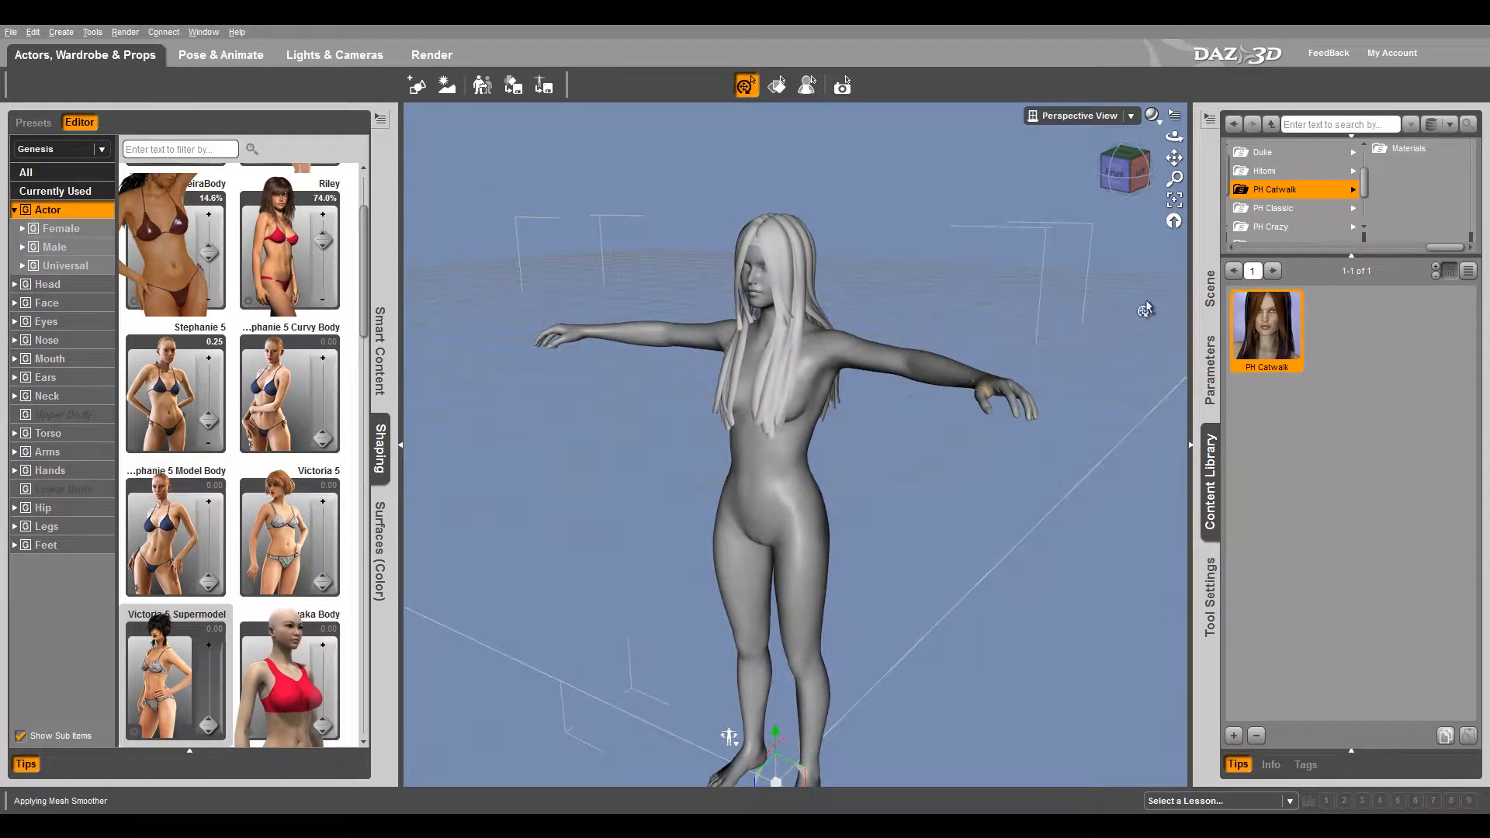
left_click(1419, 148)
left_click(1256, 316)
double_click(1269, 324)
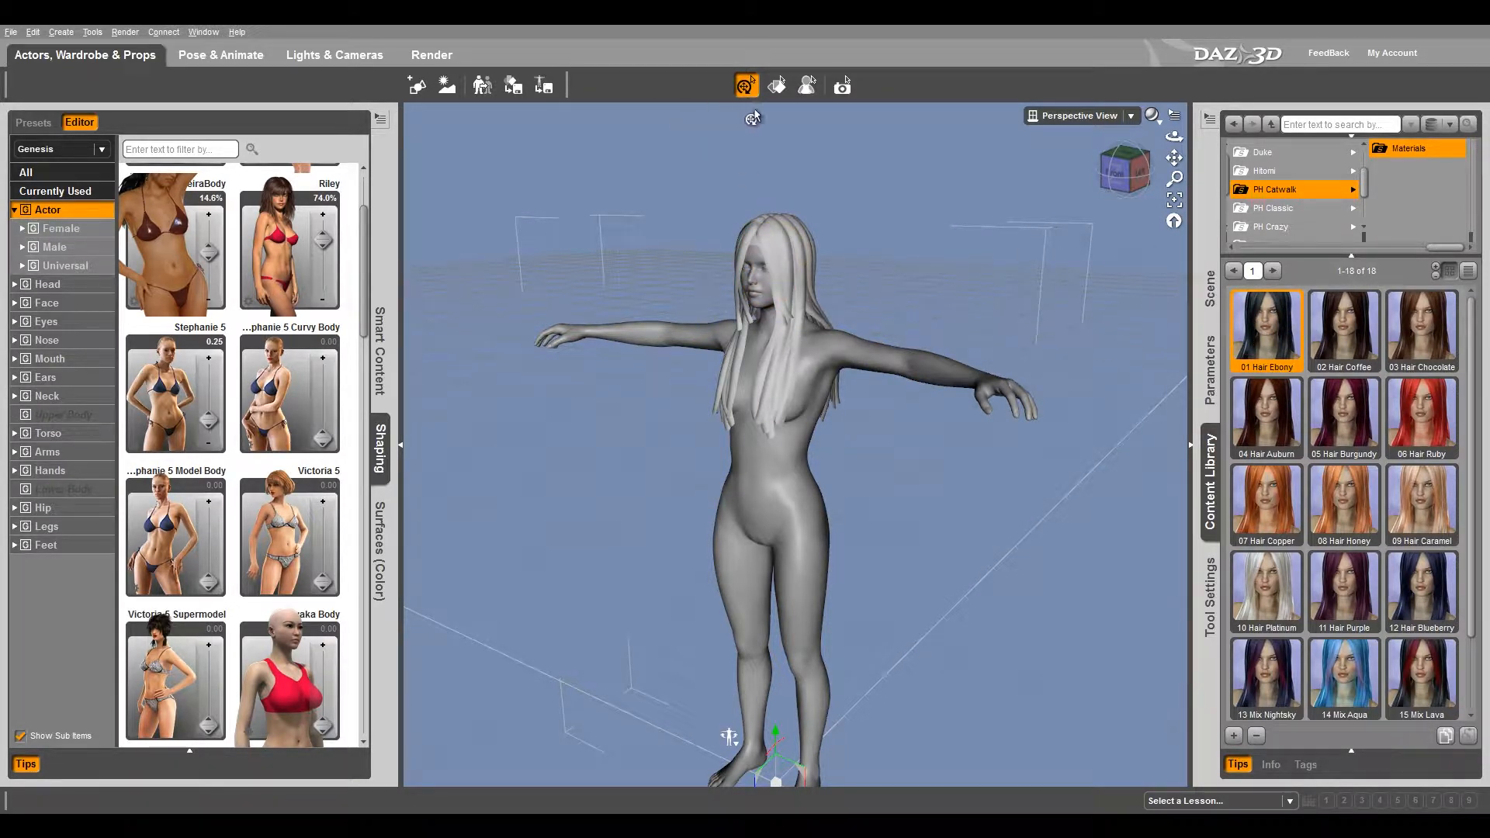
left_click(777, 86)
left_click(735, 386)
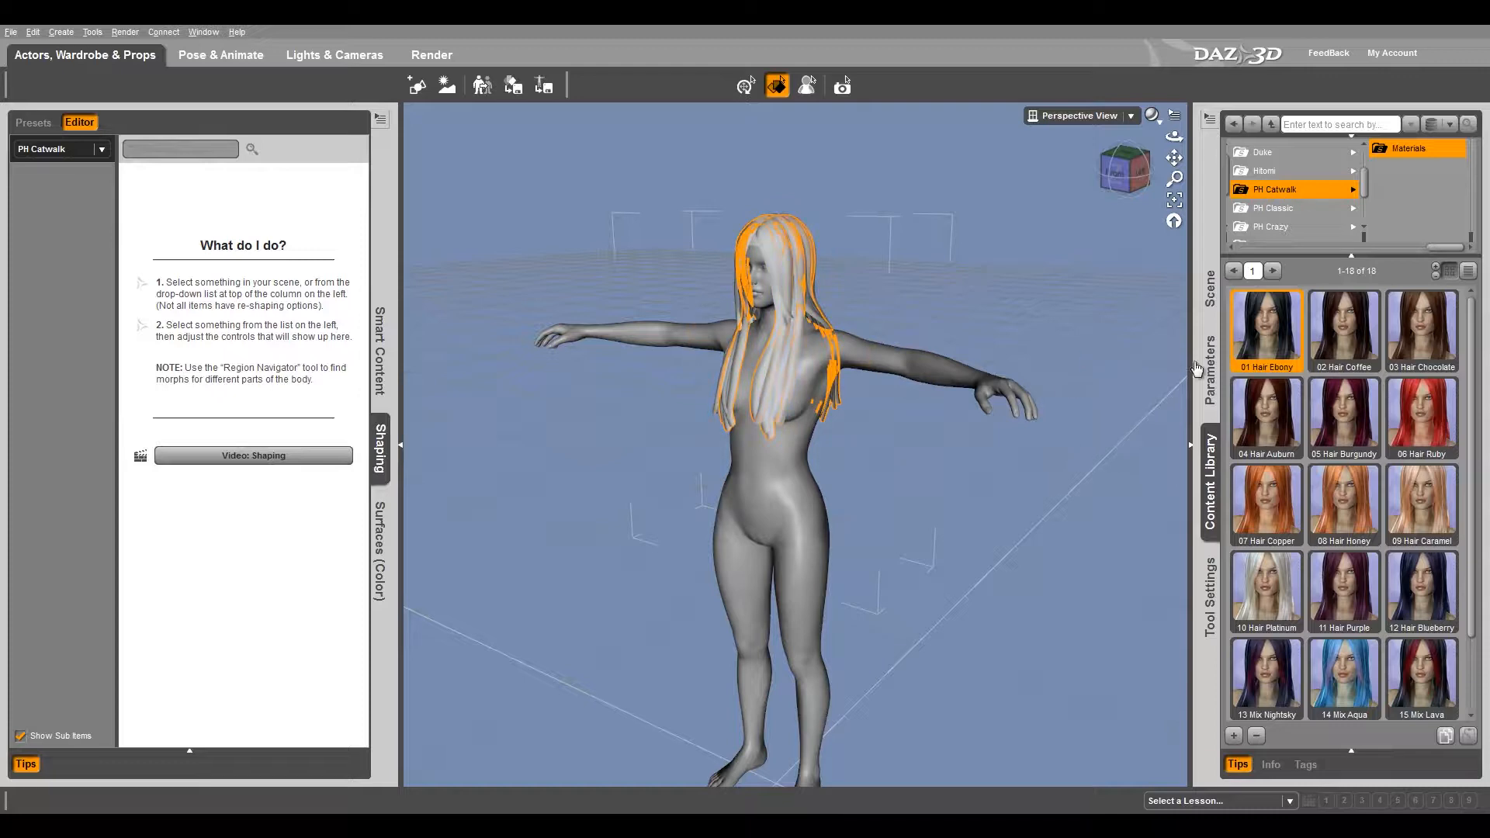
double_click(1270, 343)
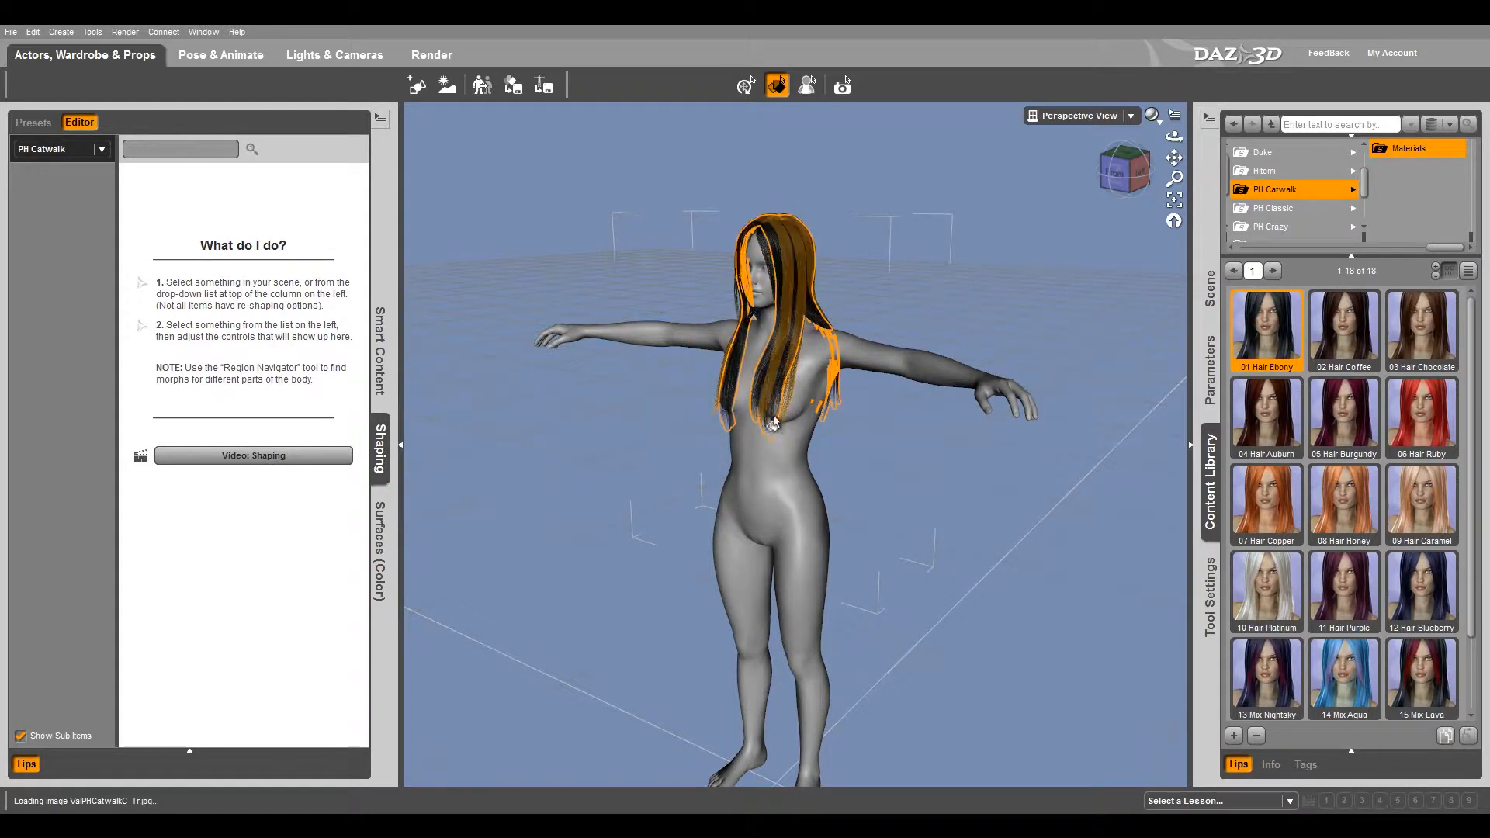
- Open the Female Business Suit folder in the Genesis clothing content
mouse_move(1175, 136)
left_mouse_down()
mouse_move(1211, 137)
mouse_move(1110, 136)
mouse_move(1145, 136)
left_mouse_up()
middle_click_drag(683, 423, 722, 423)
left_click_drag(1366, 195, 1363, 209)
left_click(1284, 203)
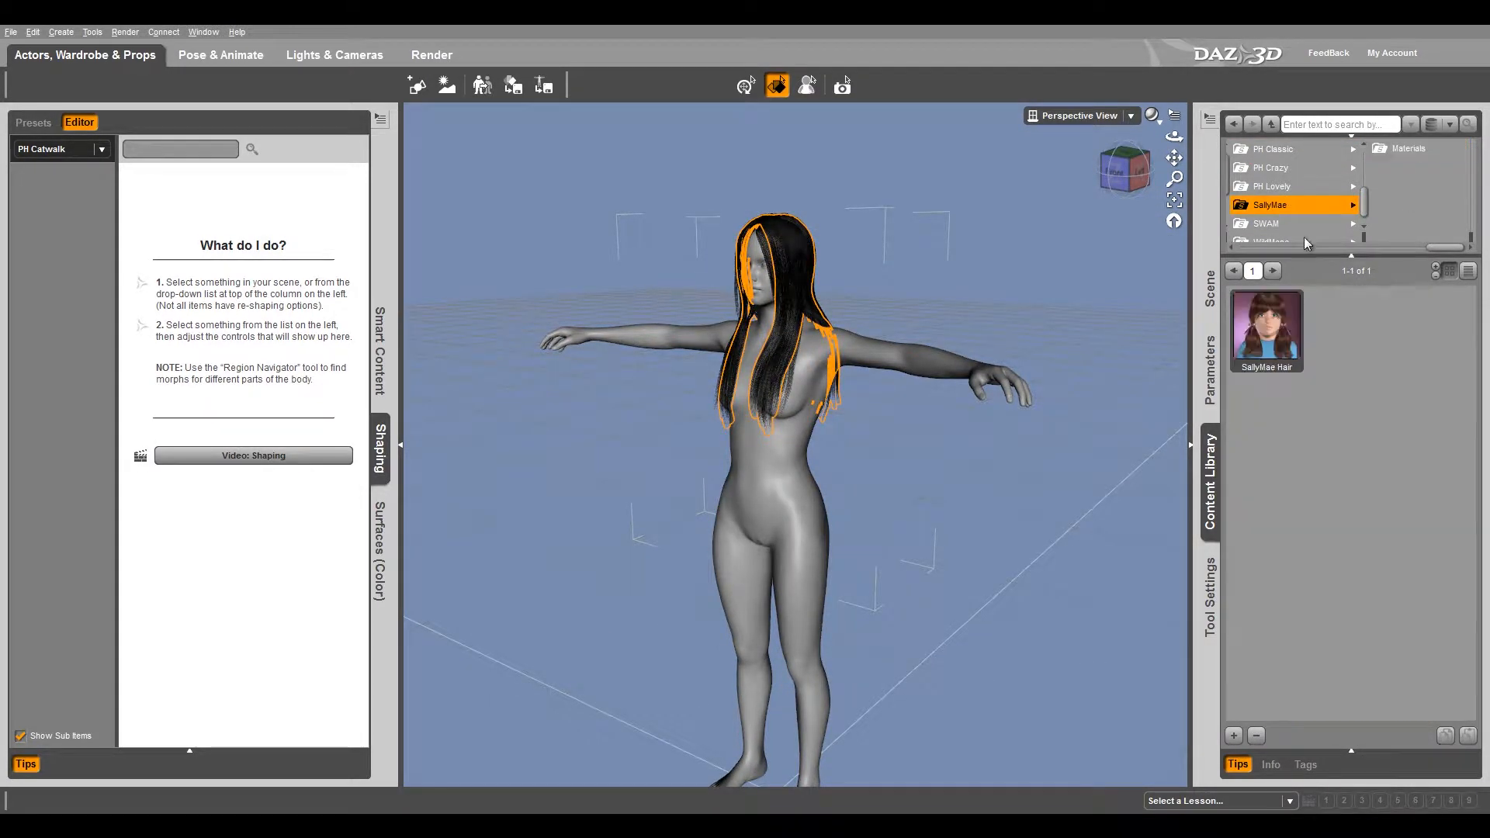
left_click(1291, 186)
left_click_drag(1436, 248, 1405, 248)
left_click(1338, 194)
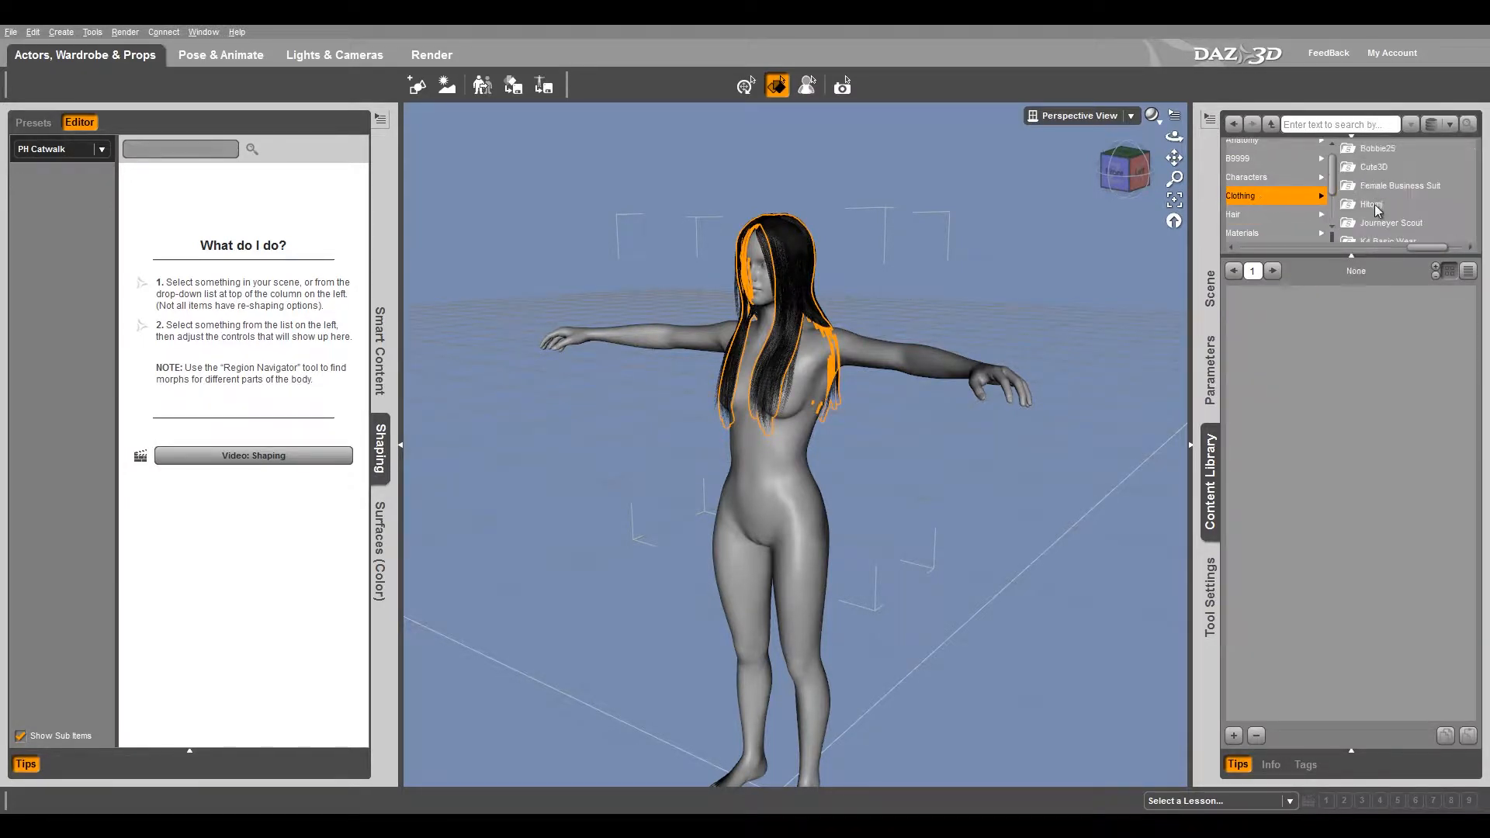
left_click(1374, 154)
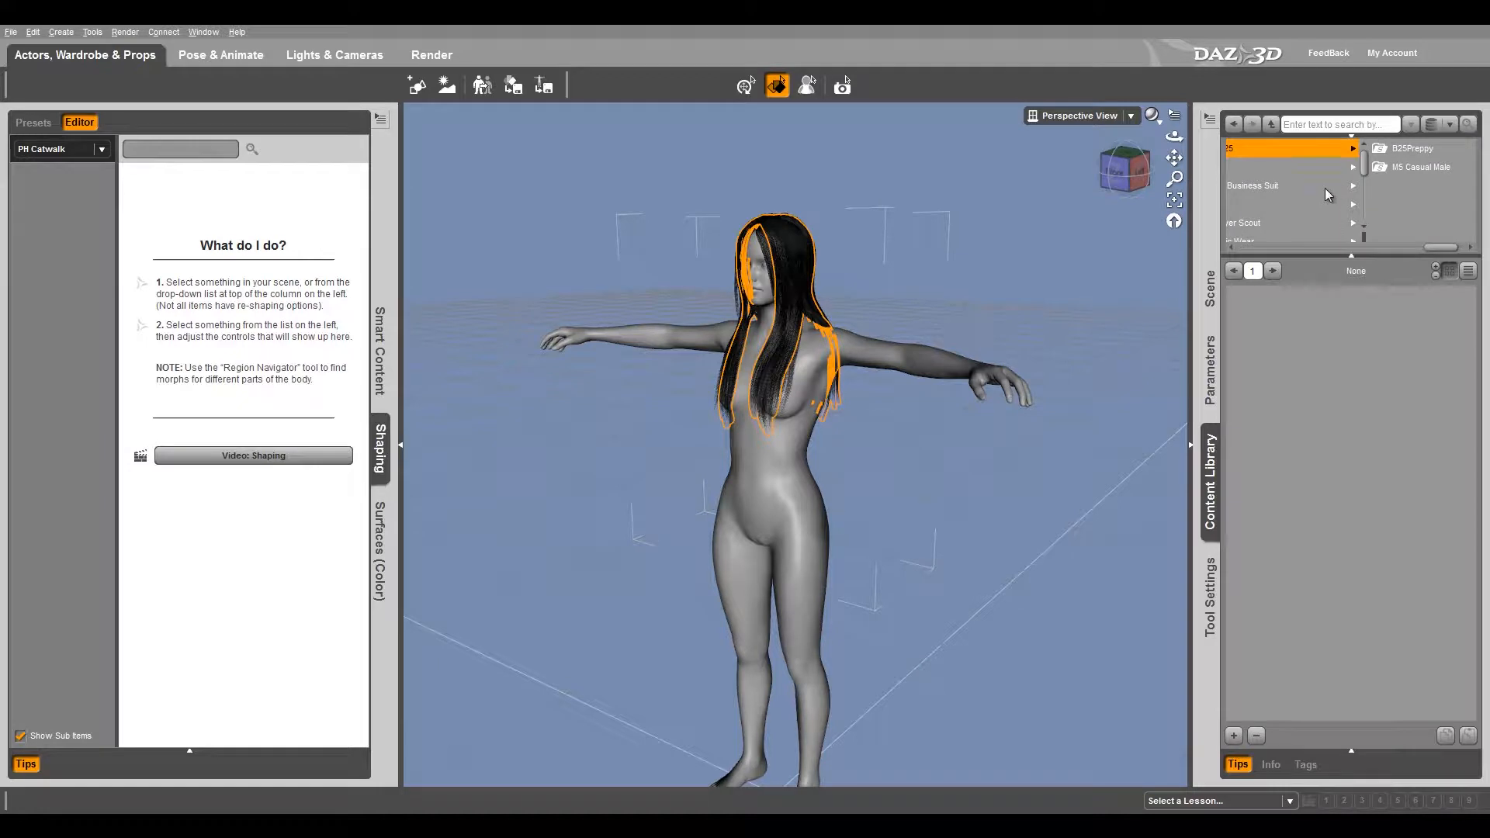
left_click_drag(1443, 249, 1425, 250)
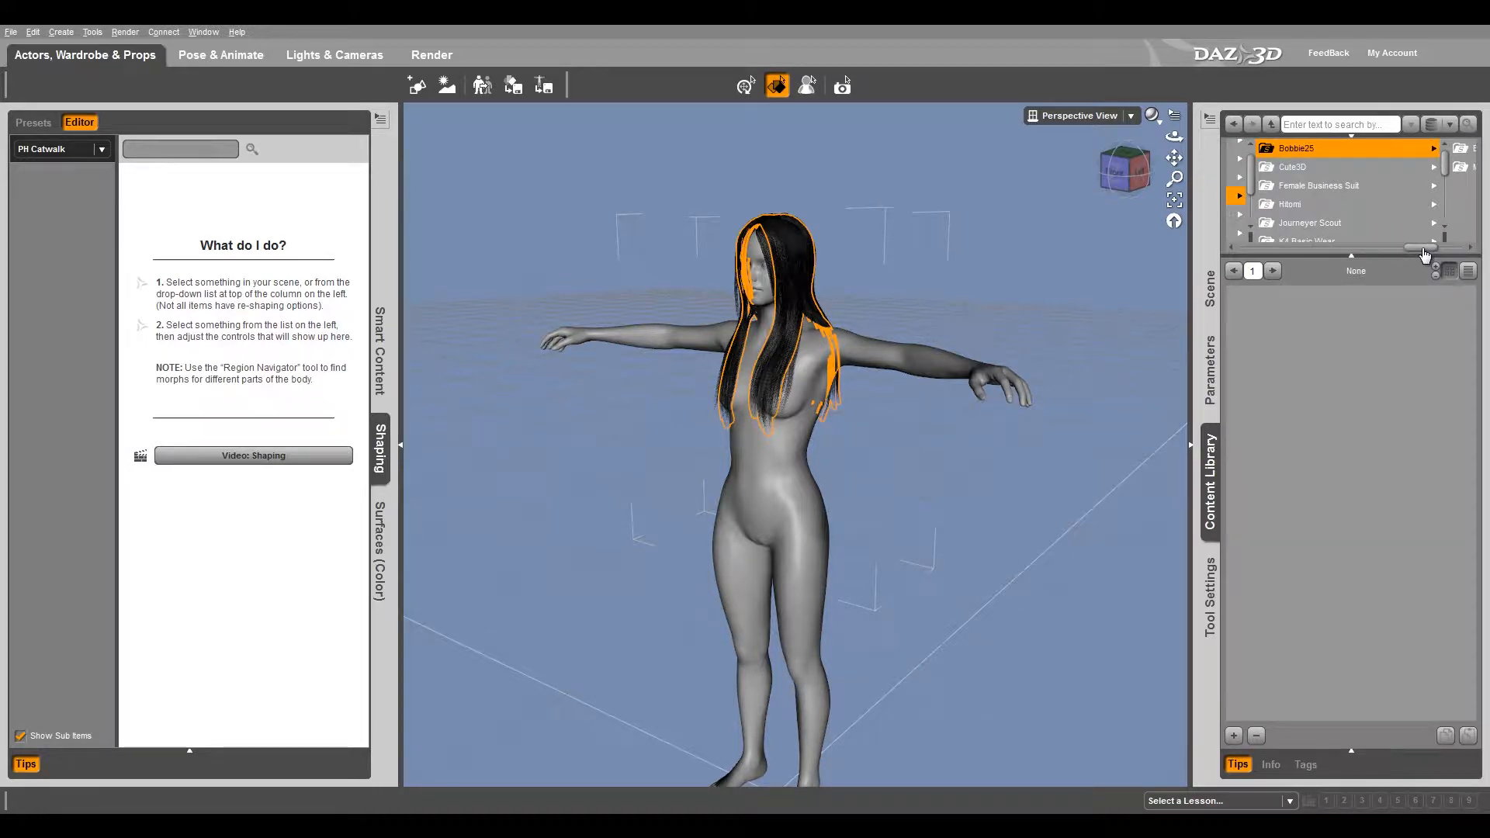
left_click(1312, 185)
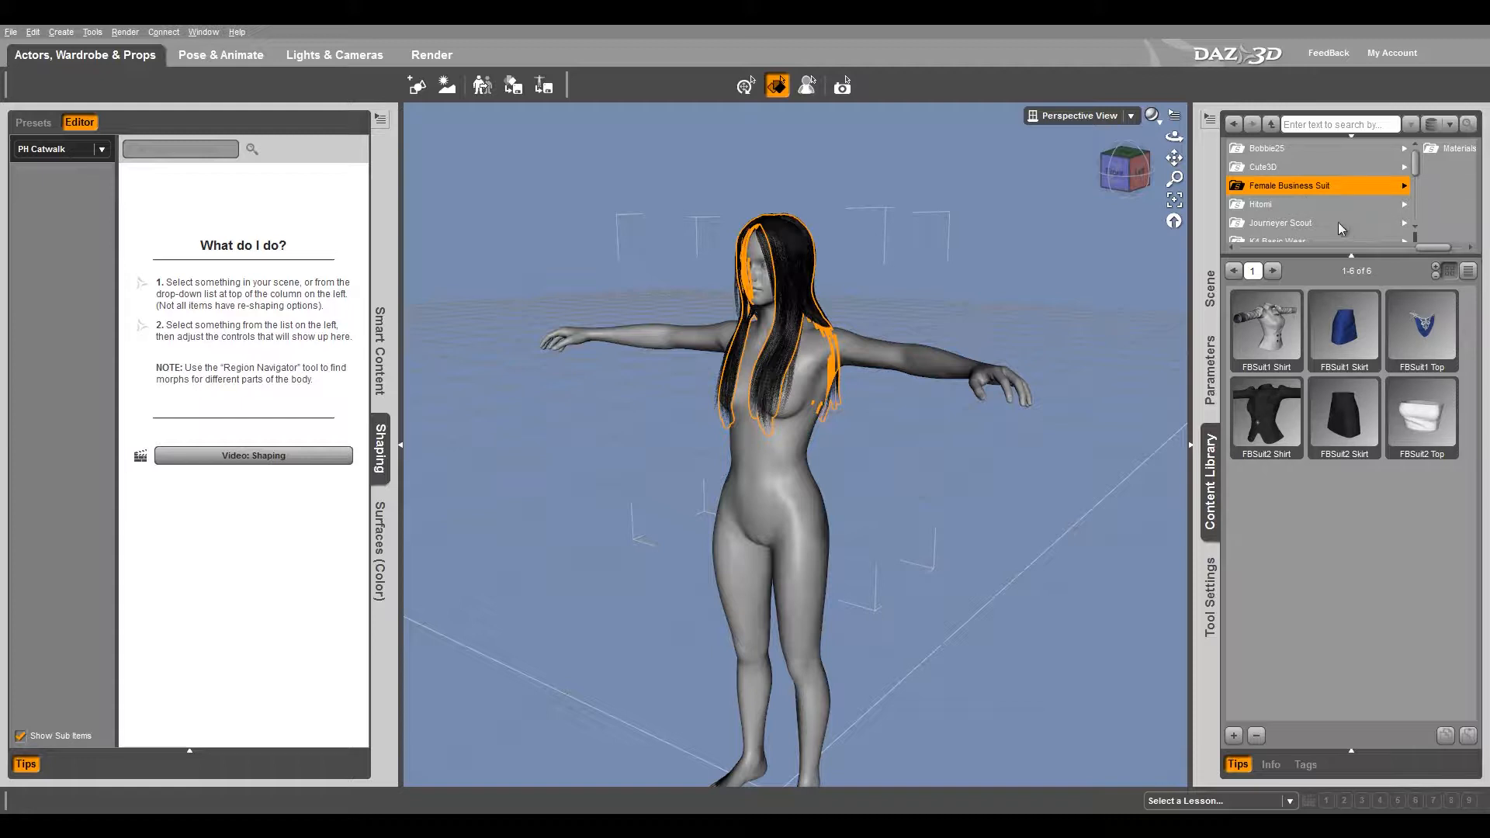
- Try the FBSuit1 Shirt on the Genesis figure and delete it from the scene
double_click(1282, 342)
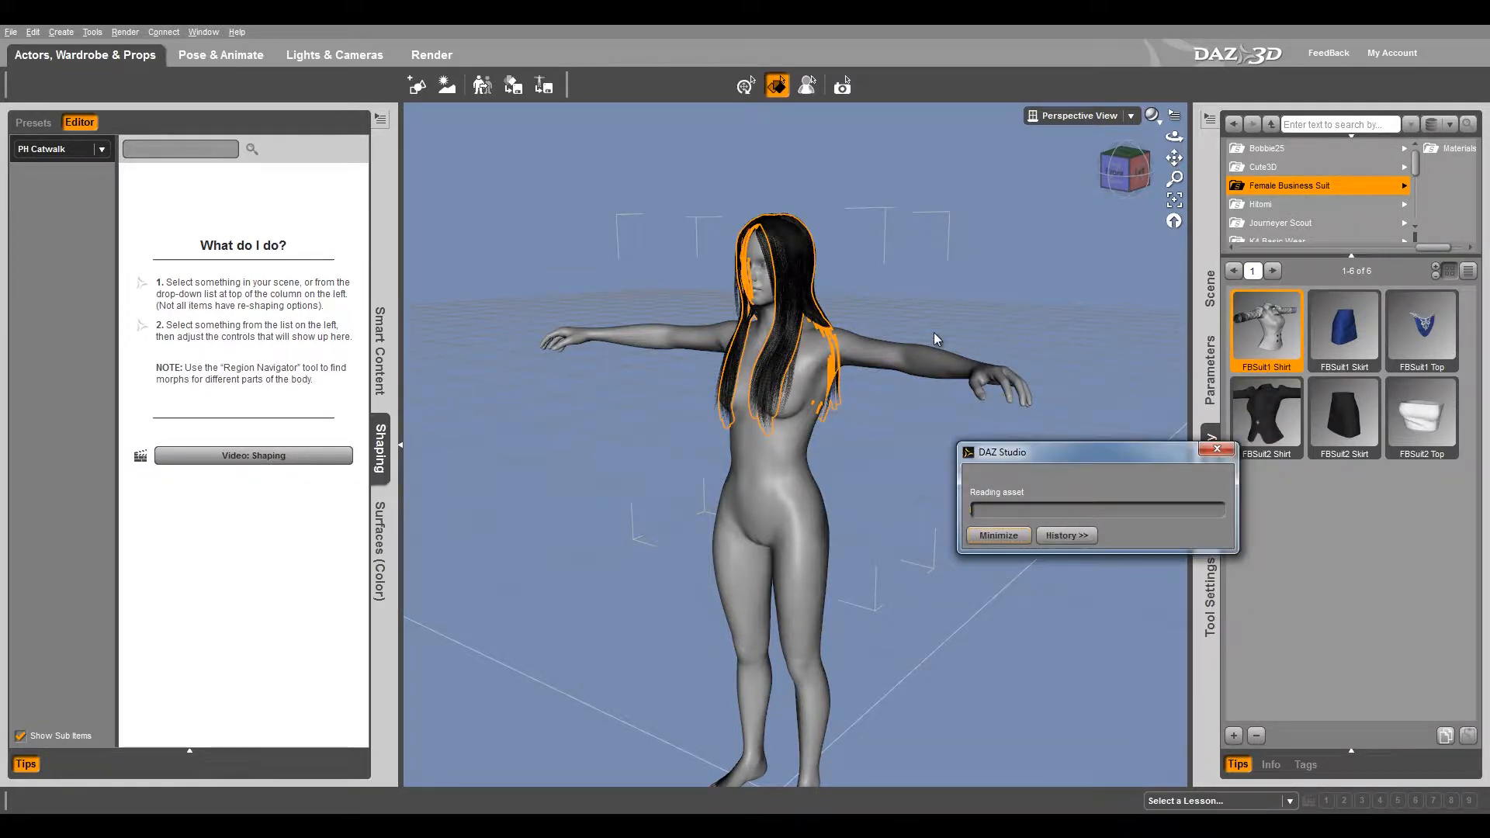
mouse_move(722, 434)
middle_mouse_down()
mouse_move(777, 441)
mouse_move(732, 445)
middle_mouse_up()
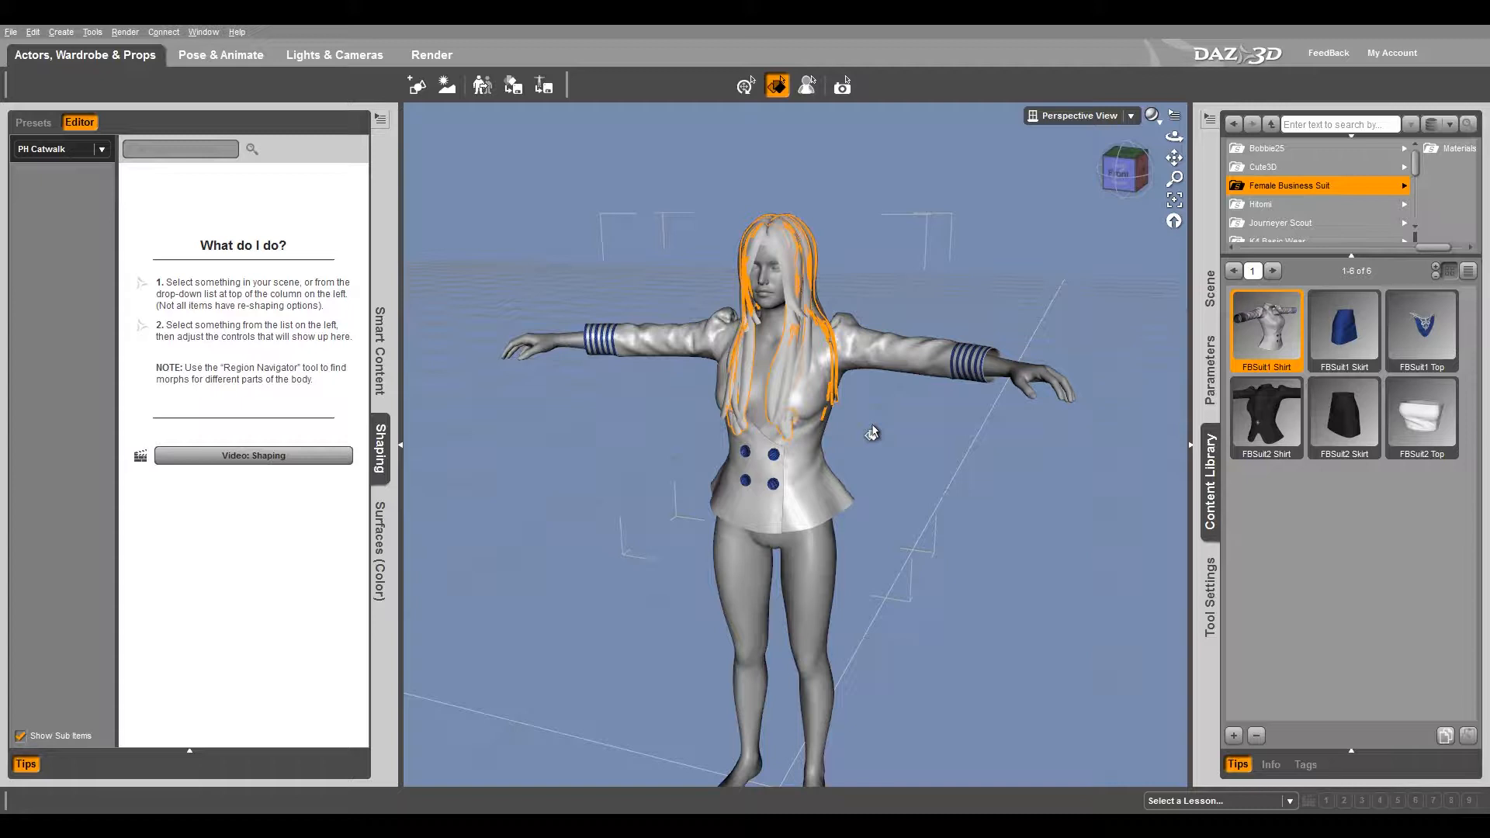
left_click(854, 348)
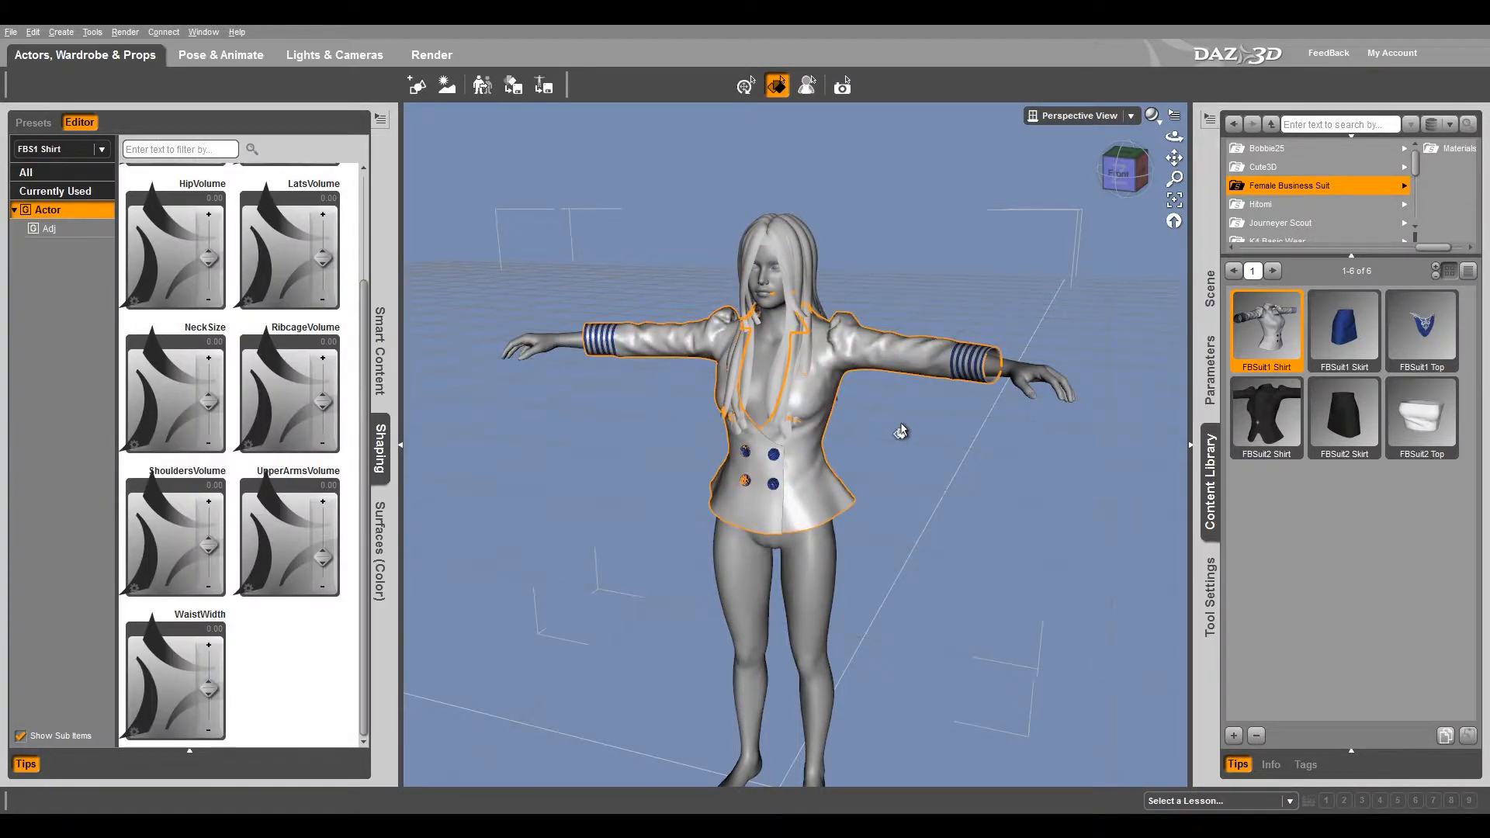
key("Delete")
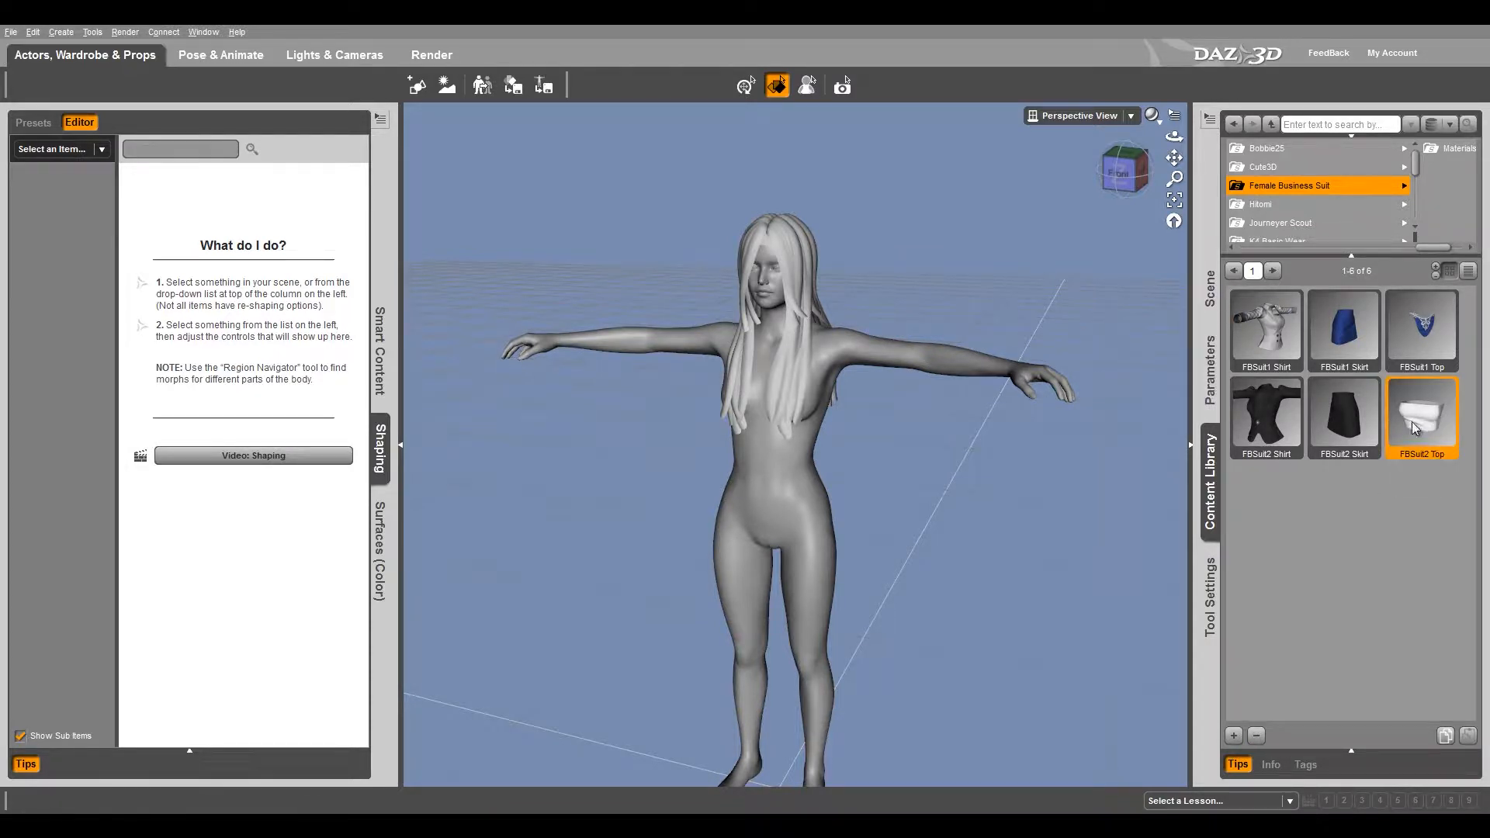
- Load the FBSuit2 Top and fit it to Genesis with Parent To Target enabled
double_click(1414, 426)
mouse_move(989, 520)
middle_mouse_down()
mouse_move(941, 504)
mouse_move(923, 475)
mouse_move(984, 523)
mouse_move(1026, 522)
mouse_move(975, 516)
middle_mouse_up()
left_click(744, 87)
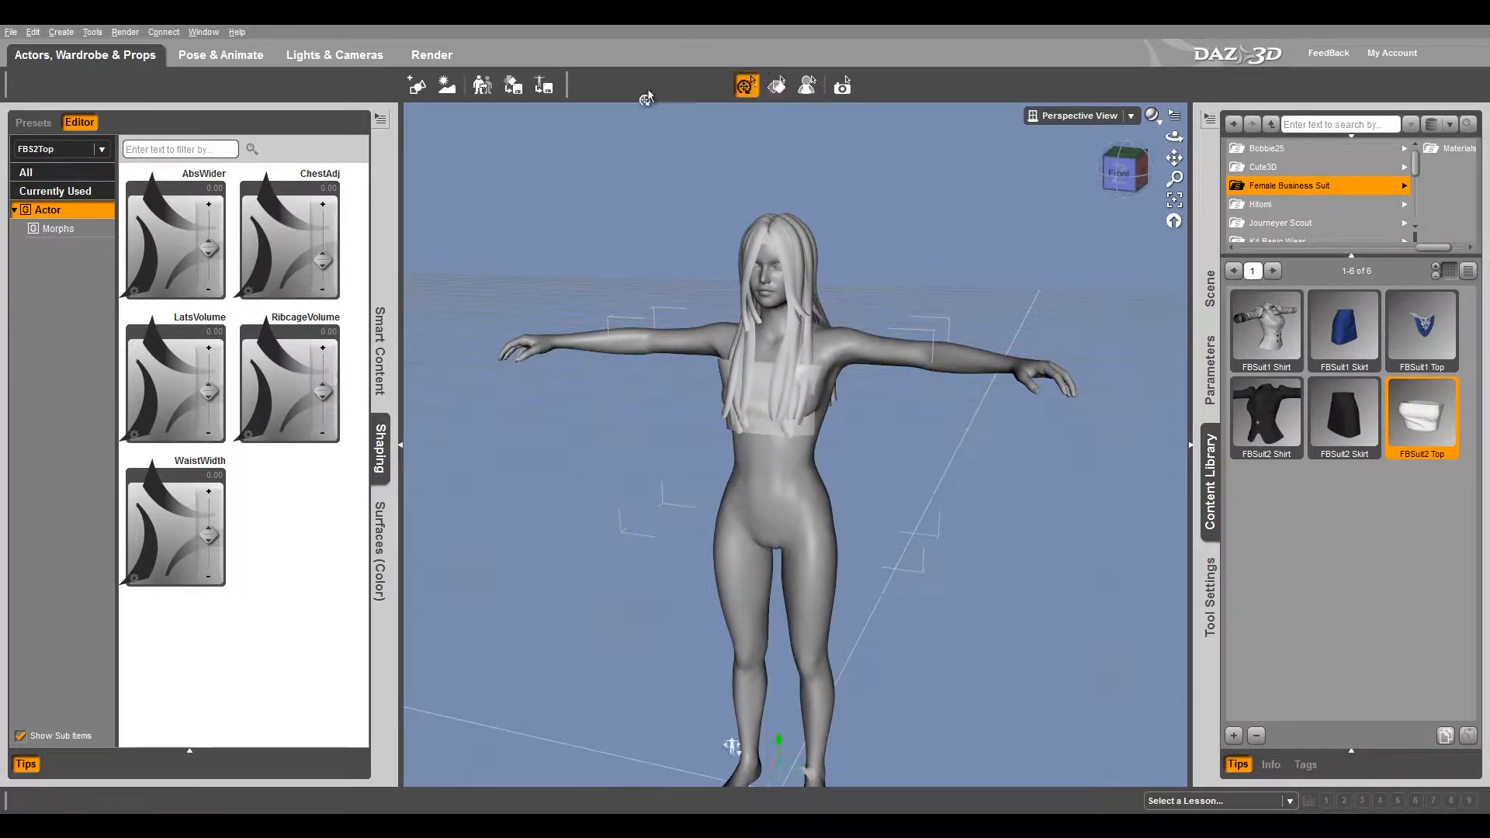
right_click(761, 394)
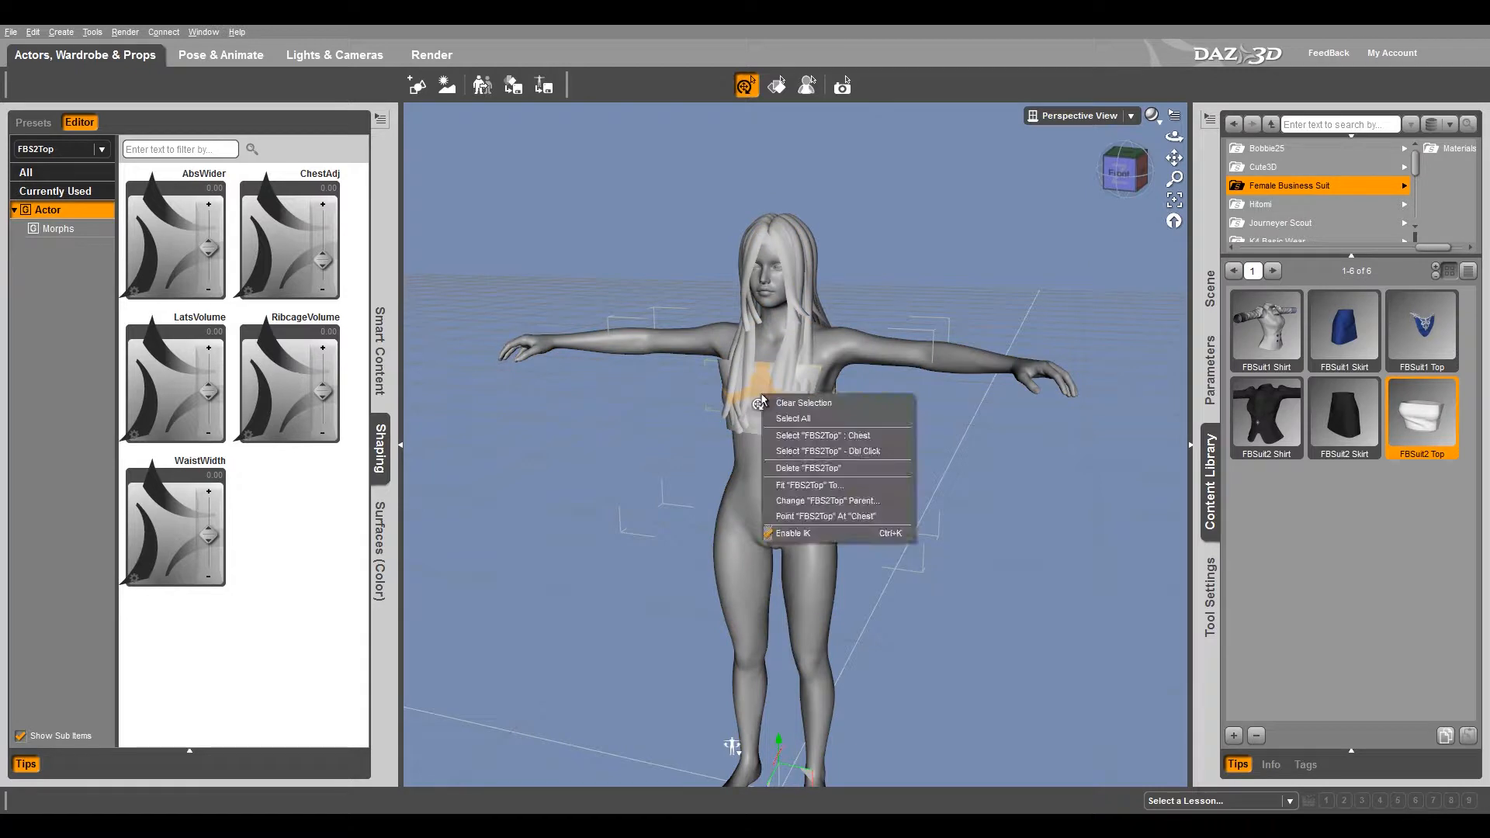
left_click(808, 485)
left_click(699, 402)
left_click(693, 422)
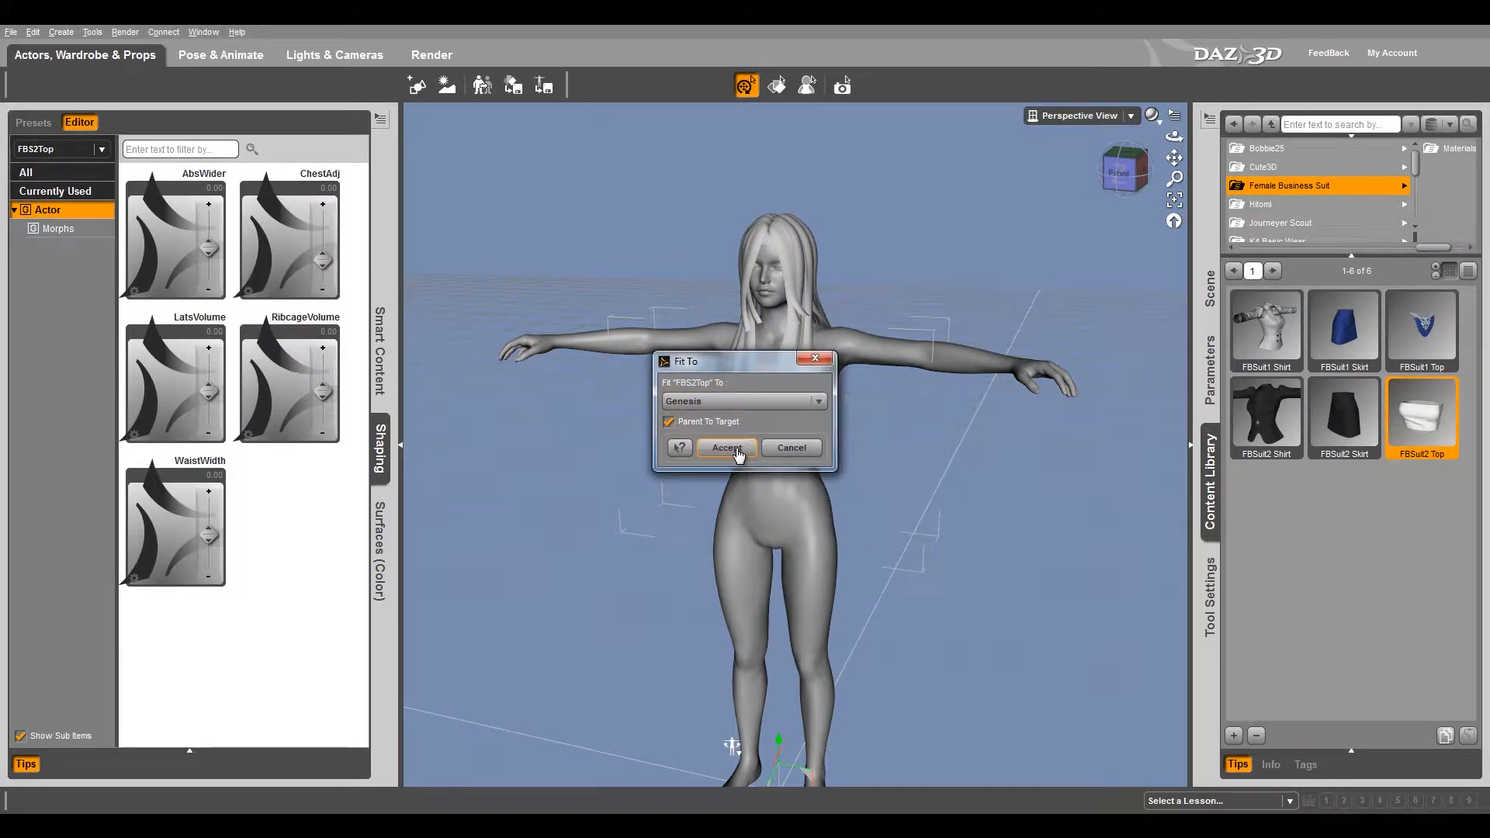
left_click(733, 449)
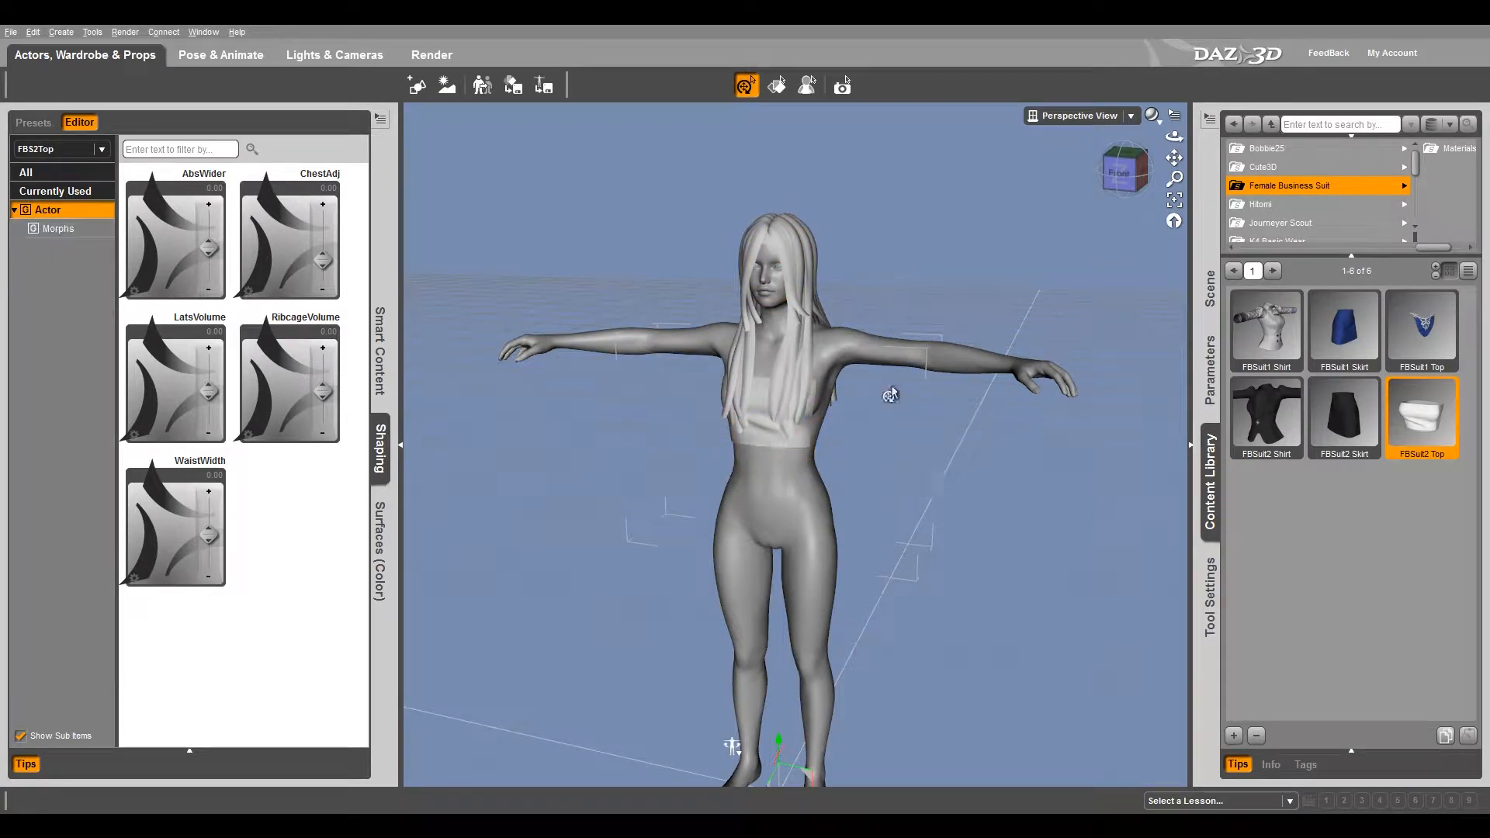
- Select the top with the surface selection tool and apply the TopForNoSuitDS material from the Female Business Suit 1 materials
left_click(1453, 149)
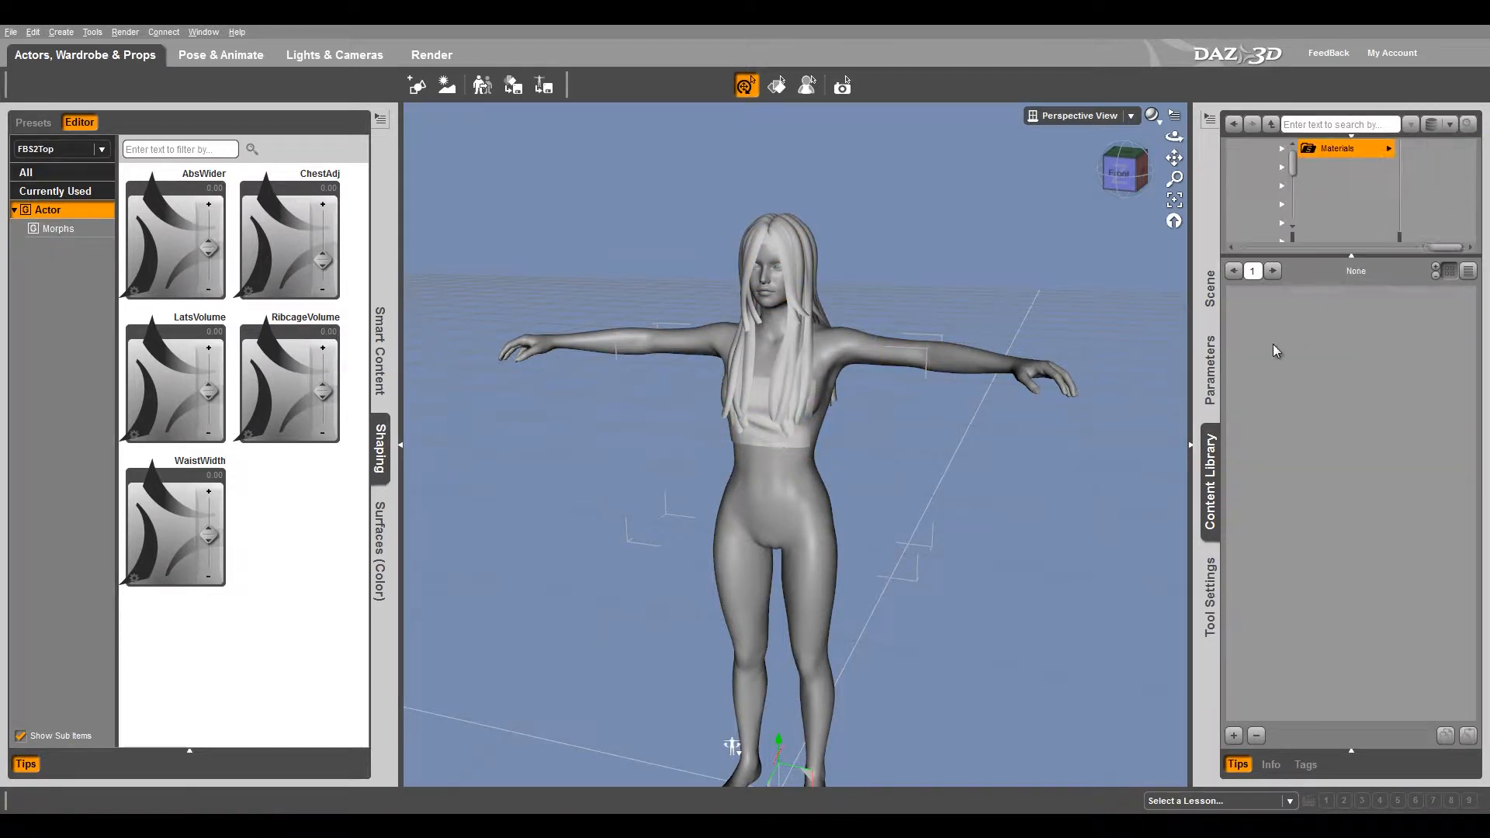
left_click(777, 85)
left_click(761, 433)
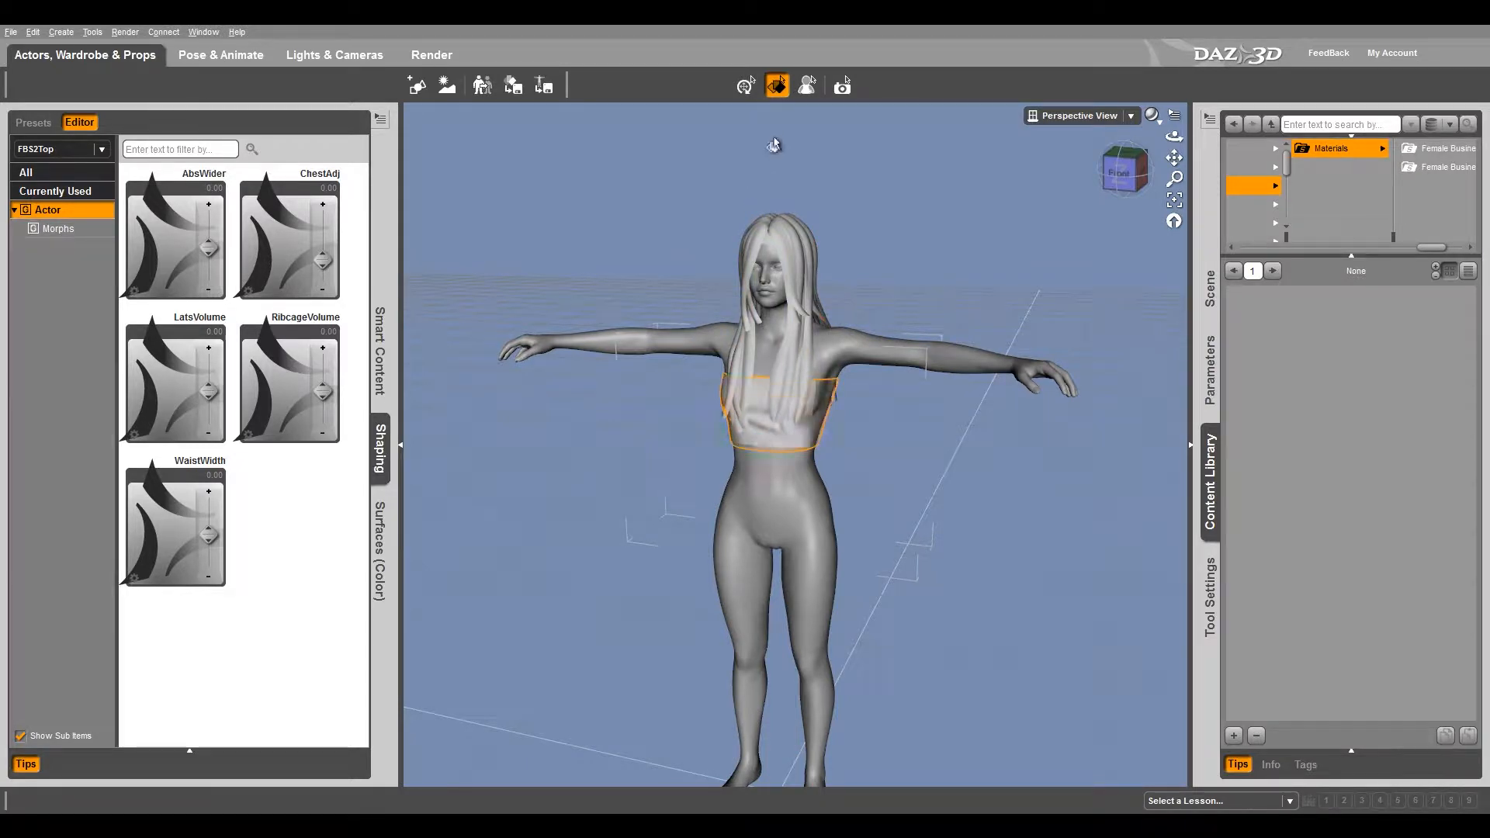
left_click(1431, 149)
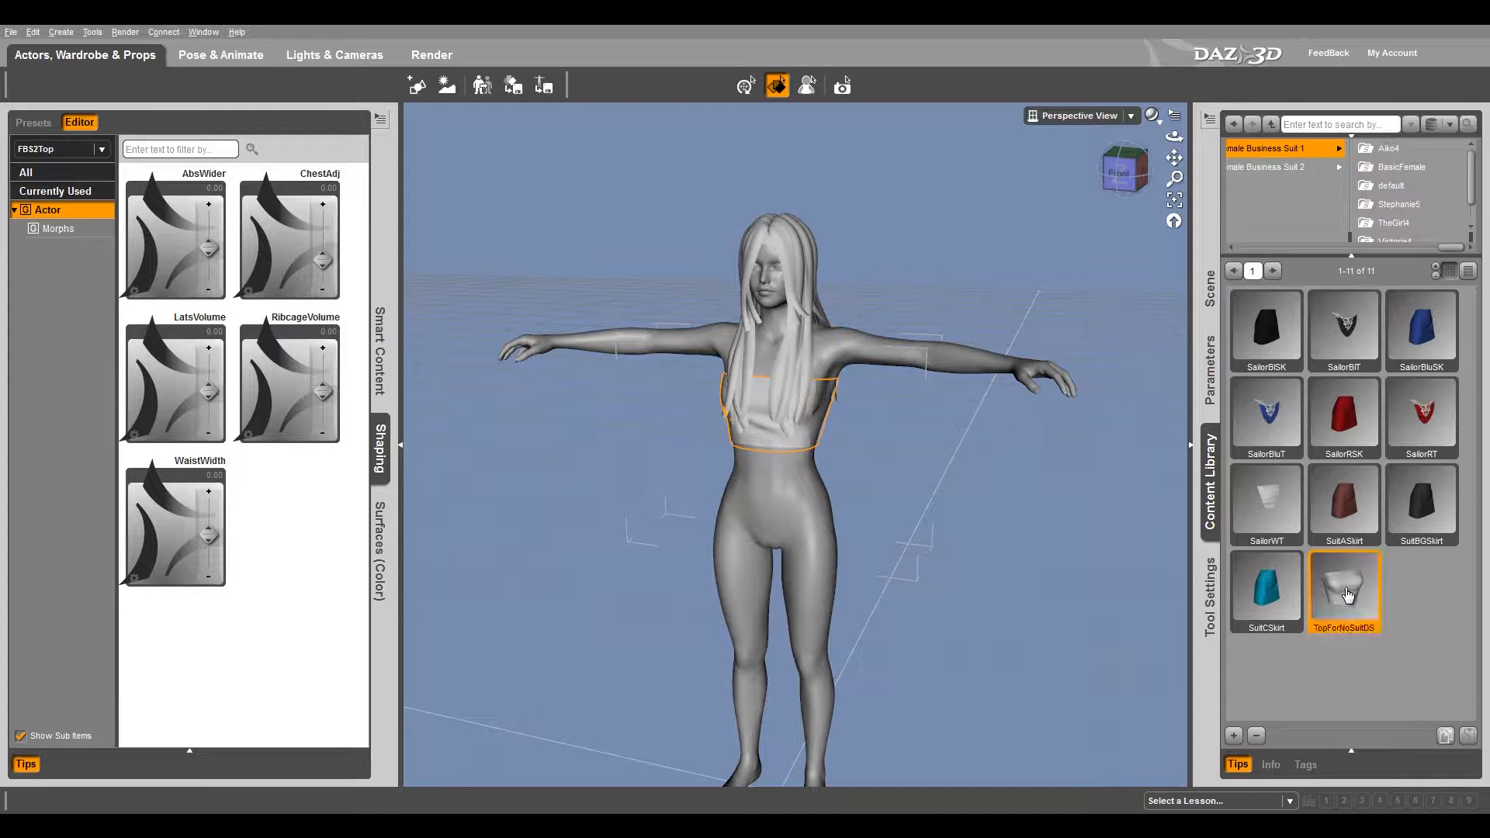
double_click(1349, 596)
mouse_move(922, 493)
middle_mouse_down()
mouse_move(807, 458)
mouse_move(946, 497)
middle_mouse_up()
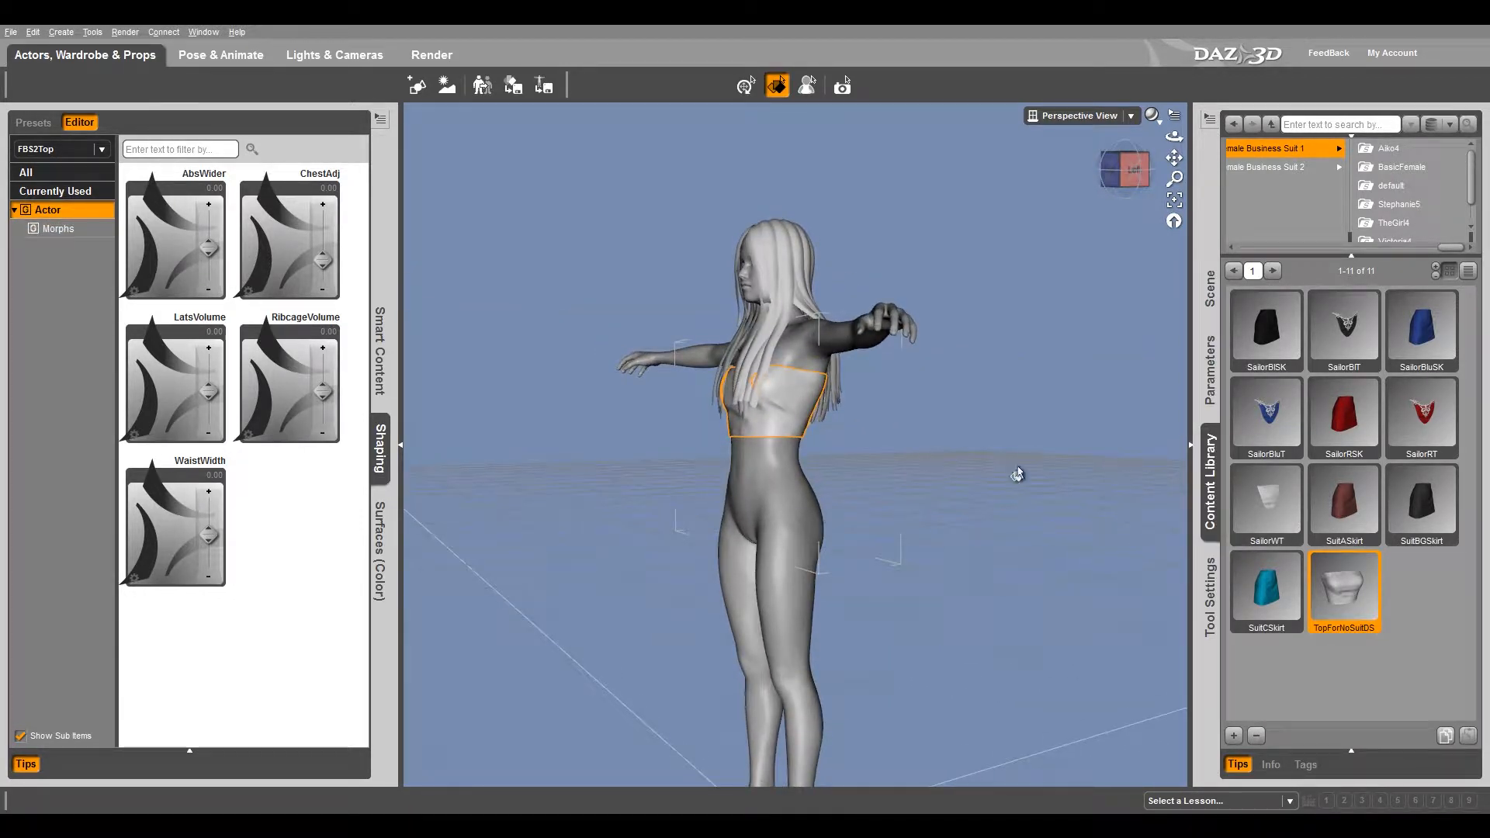
middle_click_drag(702, 501, 786, 542)
- Load the FBSuit2 Skirt from the Female Business Suit clothing onto the figure
left_click_drag(1445, 249, 1409, 254)
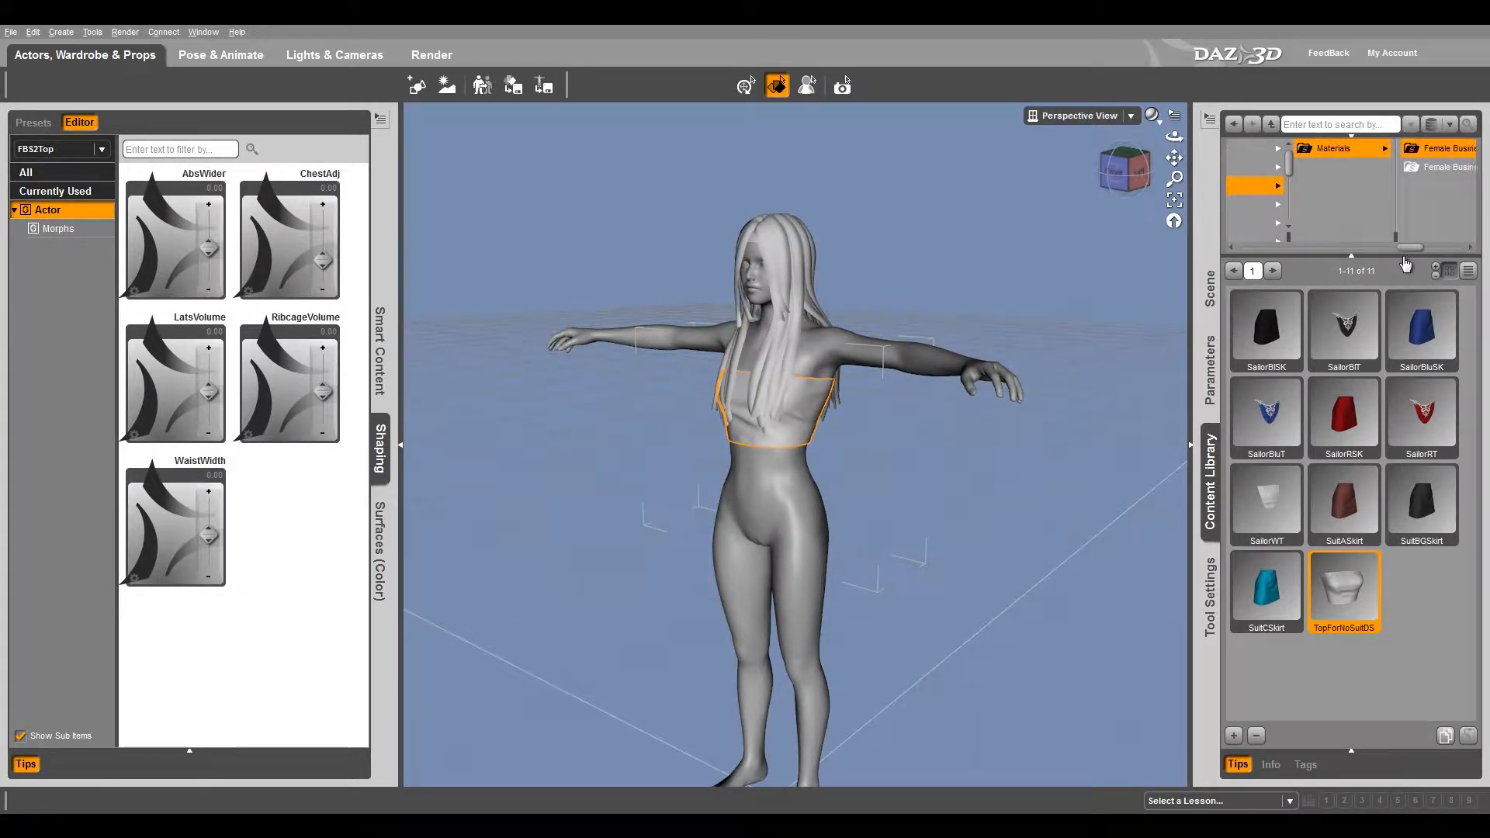
left_click(1288, 336)
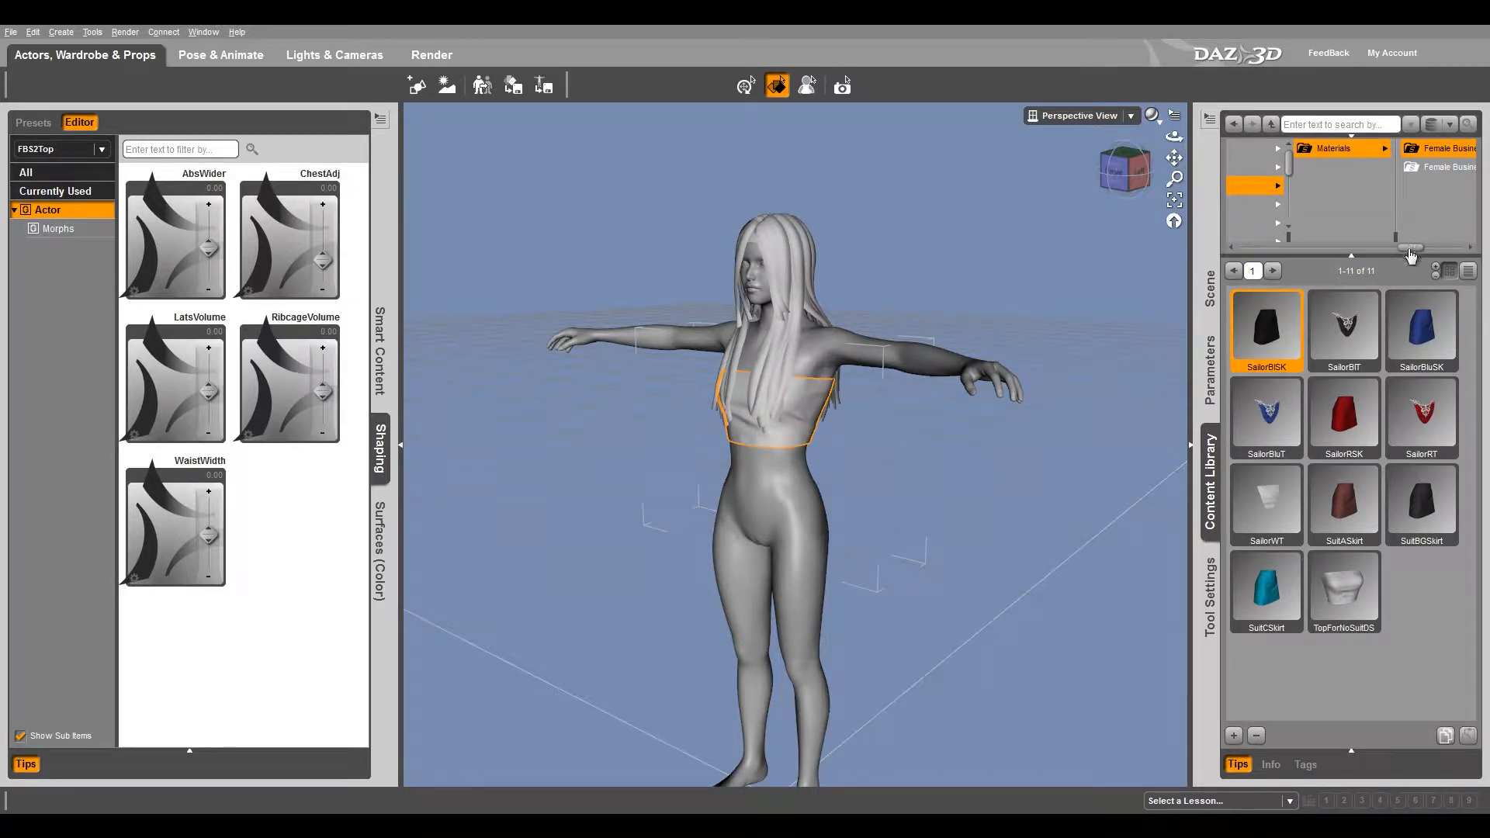
left_click_drag(1411, 255, 1384, 255)
left_click(1341, 187)
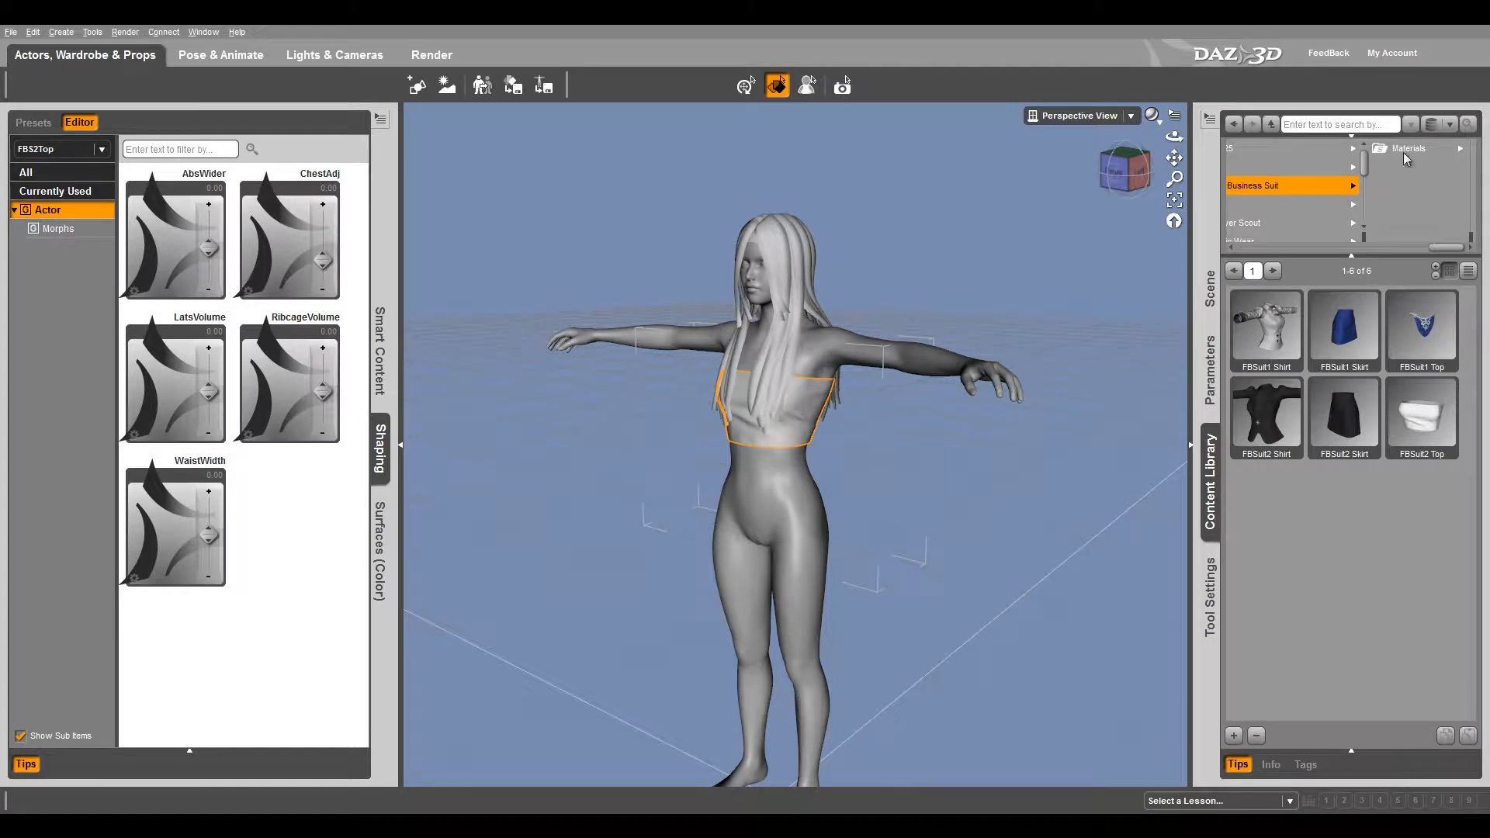
left_click(1349, 408)
double_click(1326, 415)
middle_click_drag(869, 545, 928, 542)
- Select the PH Catwalk hair and reapply the 01 Hair Ebony material from its materials folder
left_click_drag(1453, 250, 1400, 254)
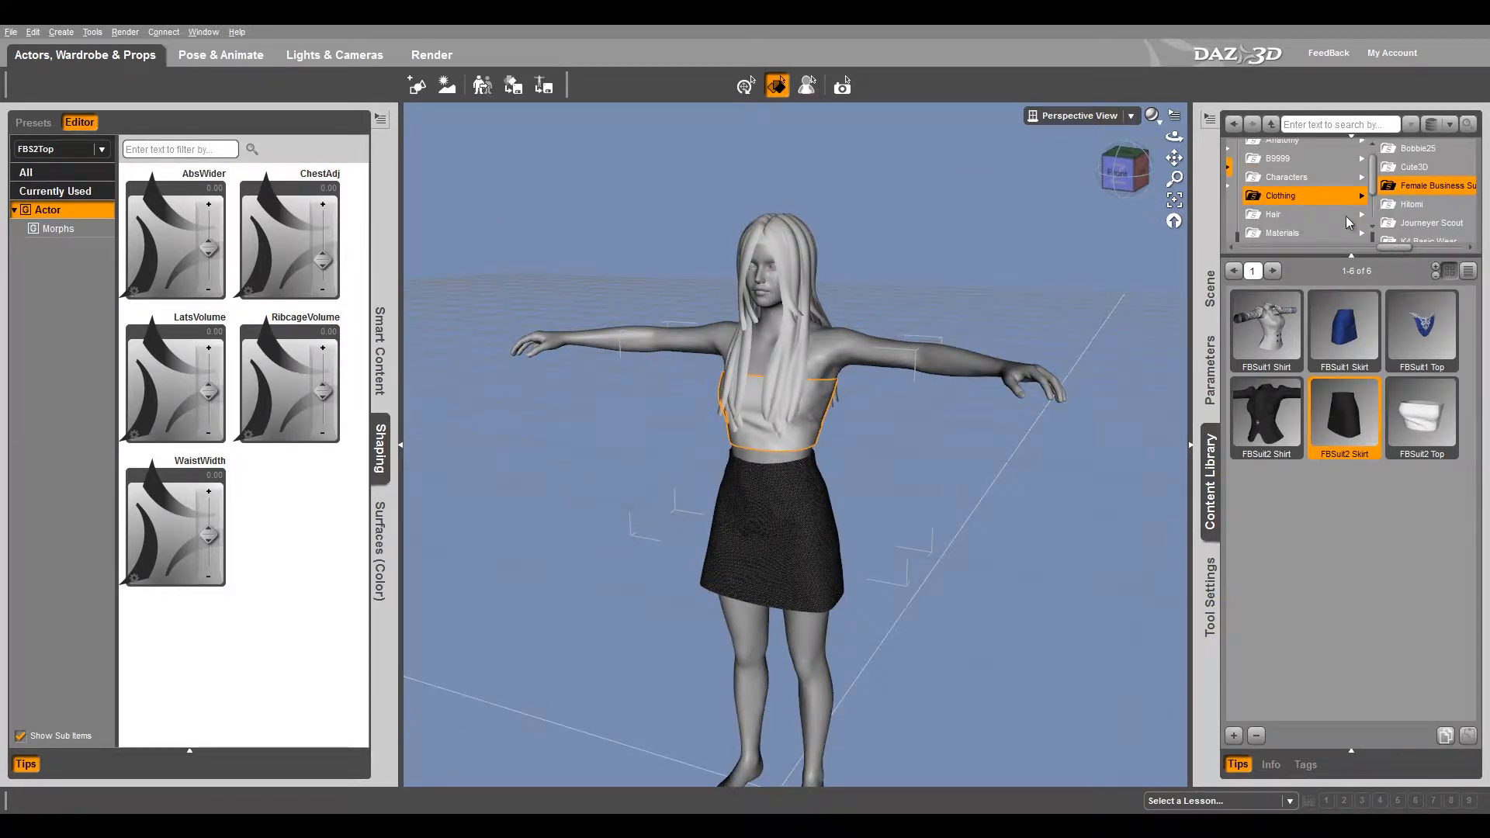
left_click(1347, 218)
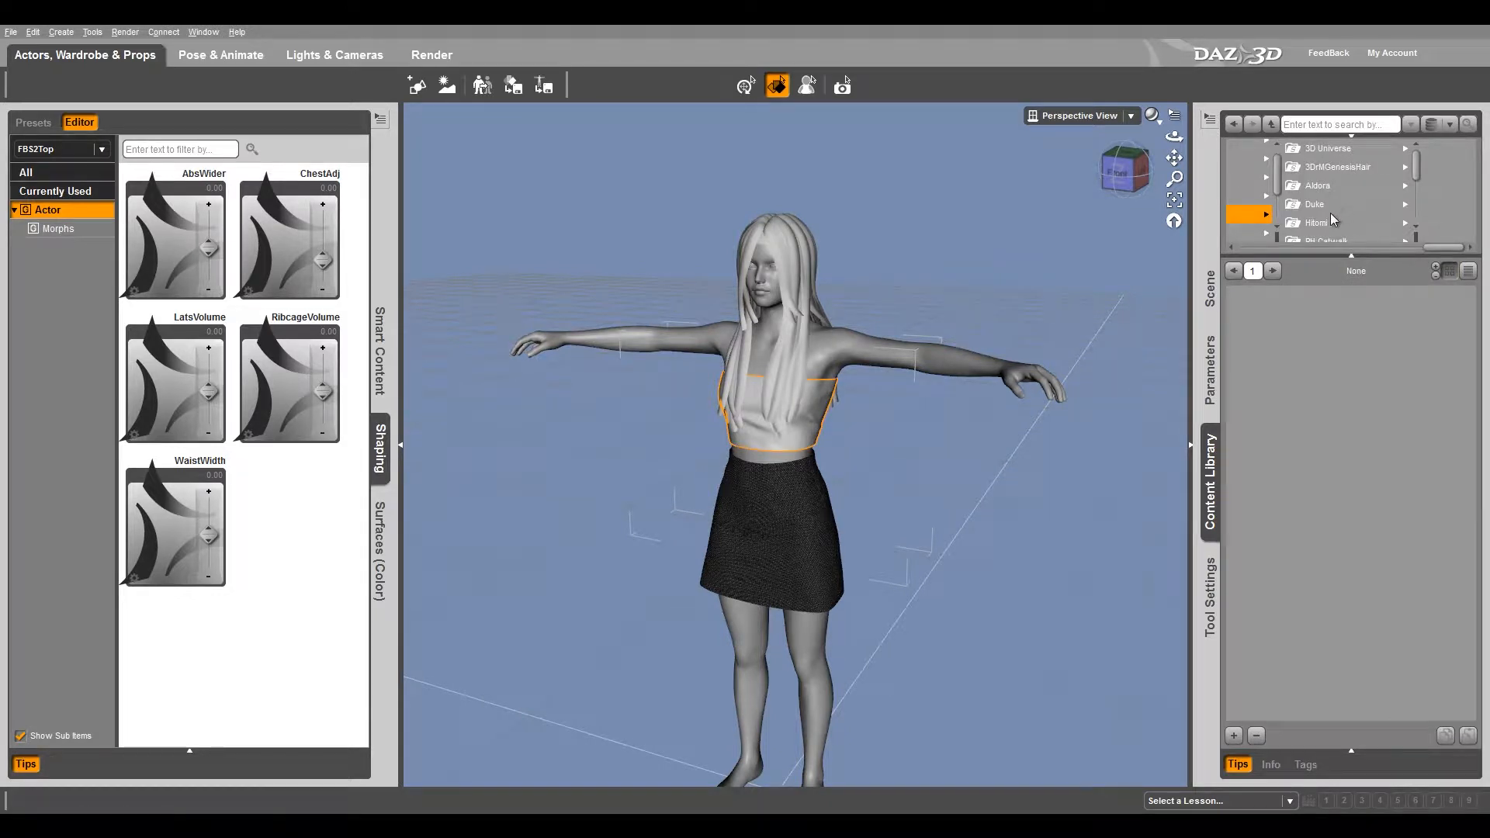
left_click(1334, 211)
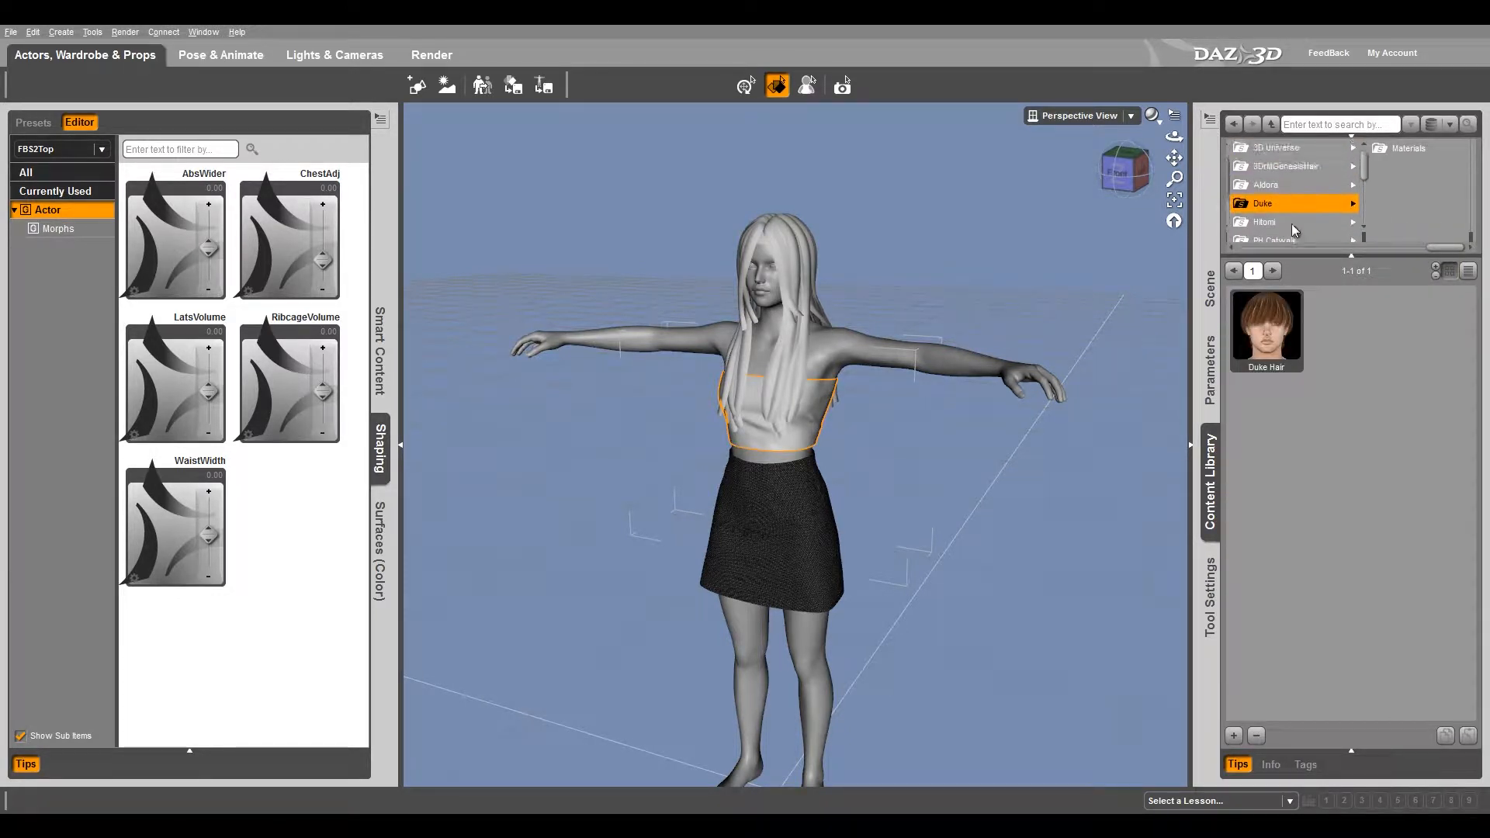
scroll(1281, 210, "down", 1)
left_click(1288, 189)
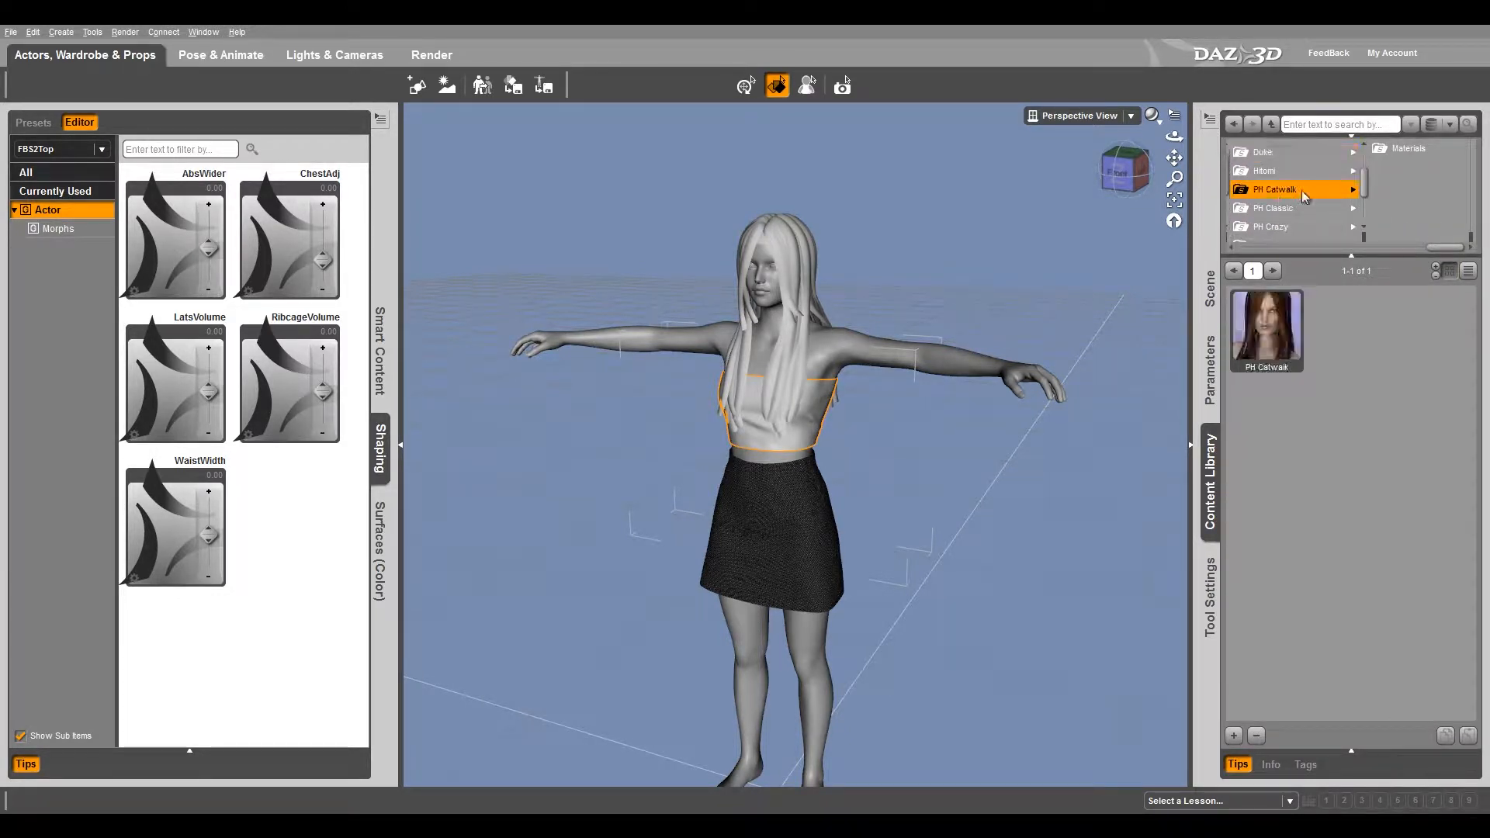
left_click(1397, 149)
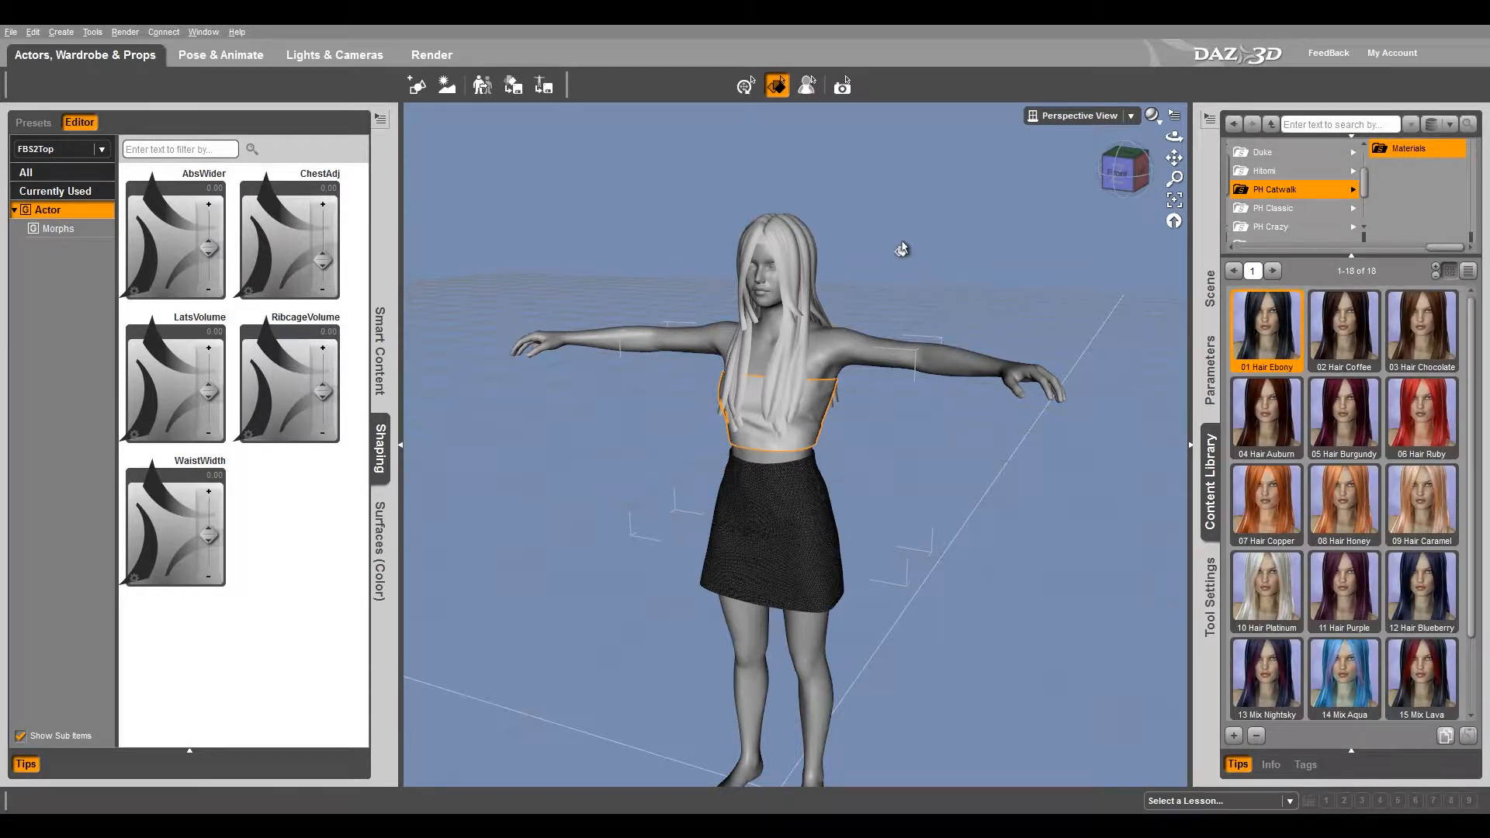
left_click(808, 273)
double_click(1244, 343)
mouse_move(595, 492)
middle_mouse_down()
mouse_move(598, 464)
mouse_move(572, 496)
middle_mouse_up()
middle_click_drag(932, 446, 885, 440)
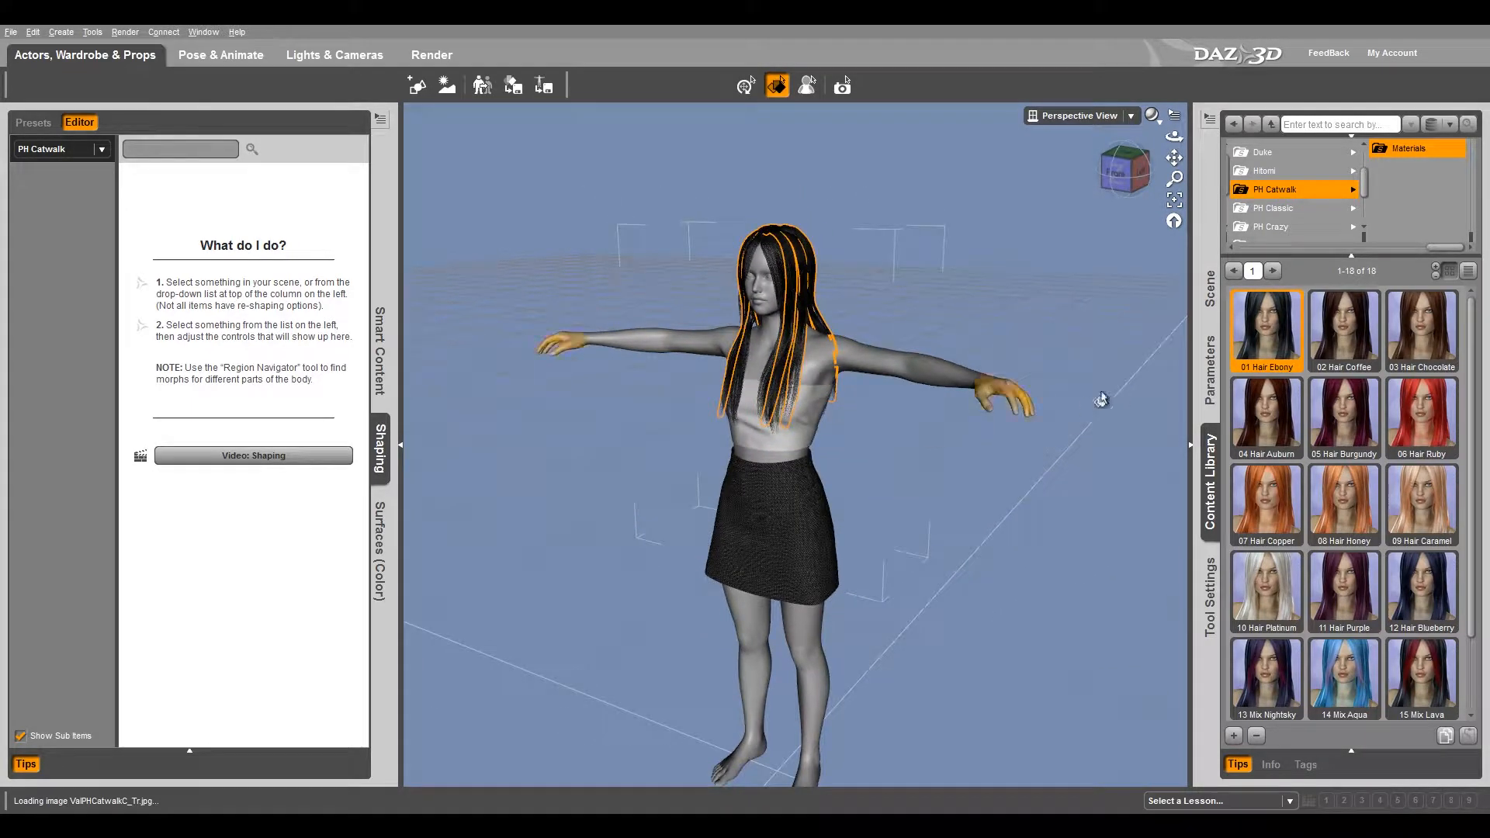
- Select the Genesis figure and apply the 02 Keira Body Apply preset from the Keira character content
left_click_drag(1445, 247, 1389, 248)
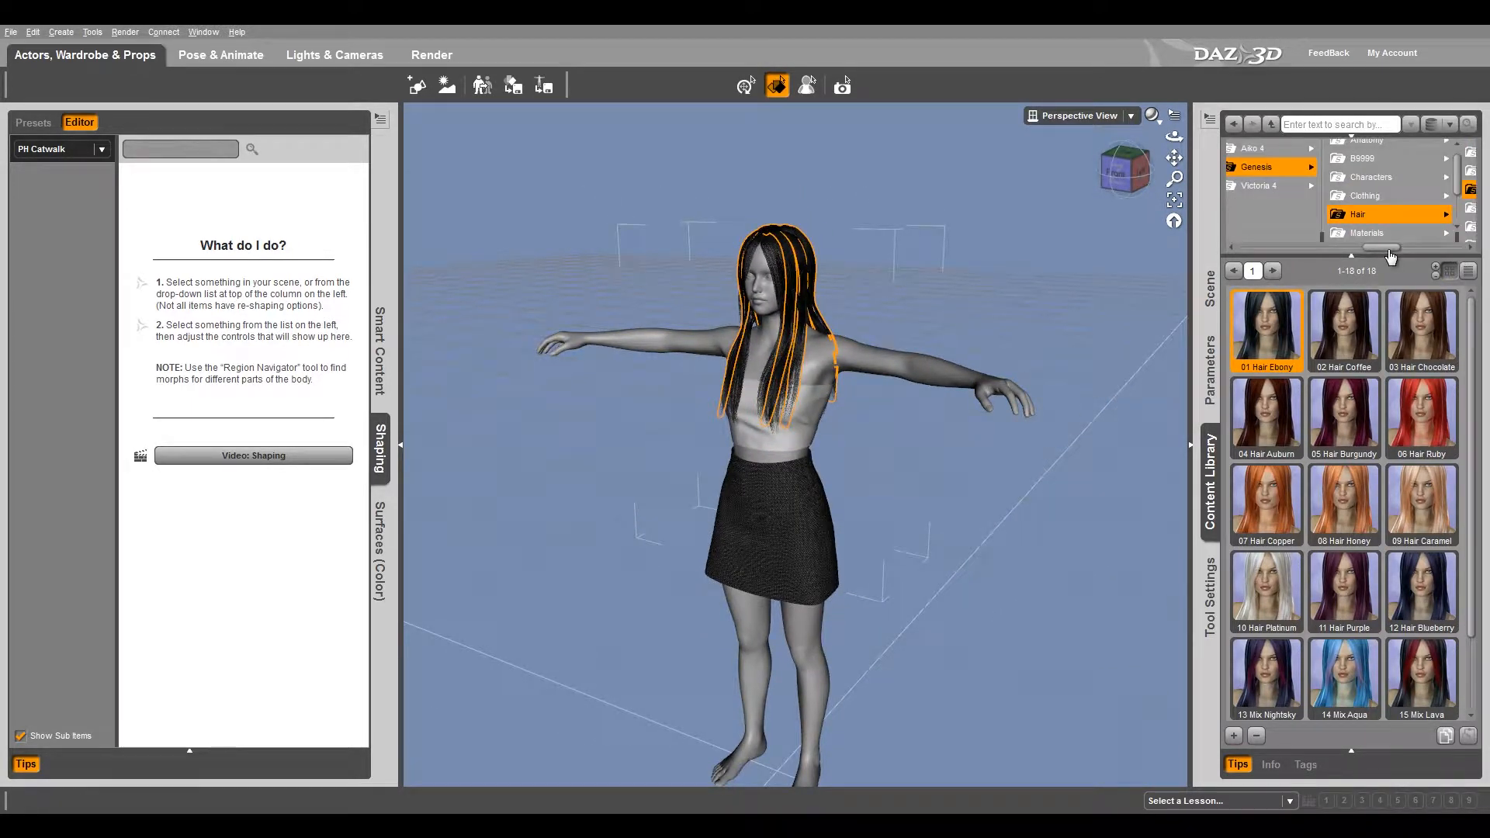
left_click(1397, 177)
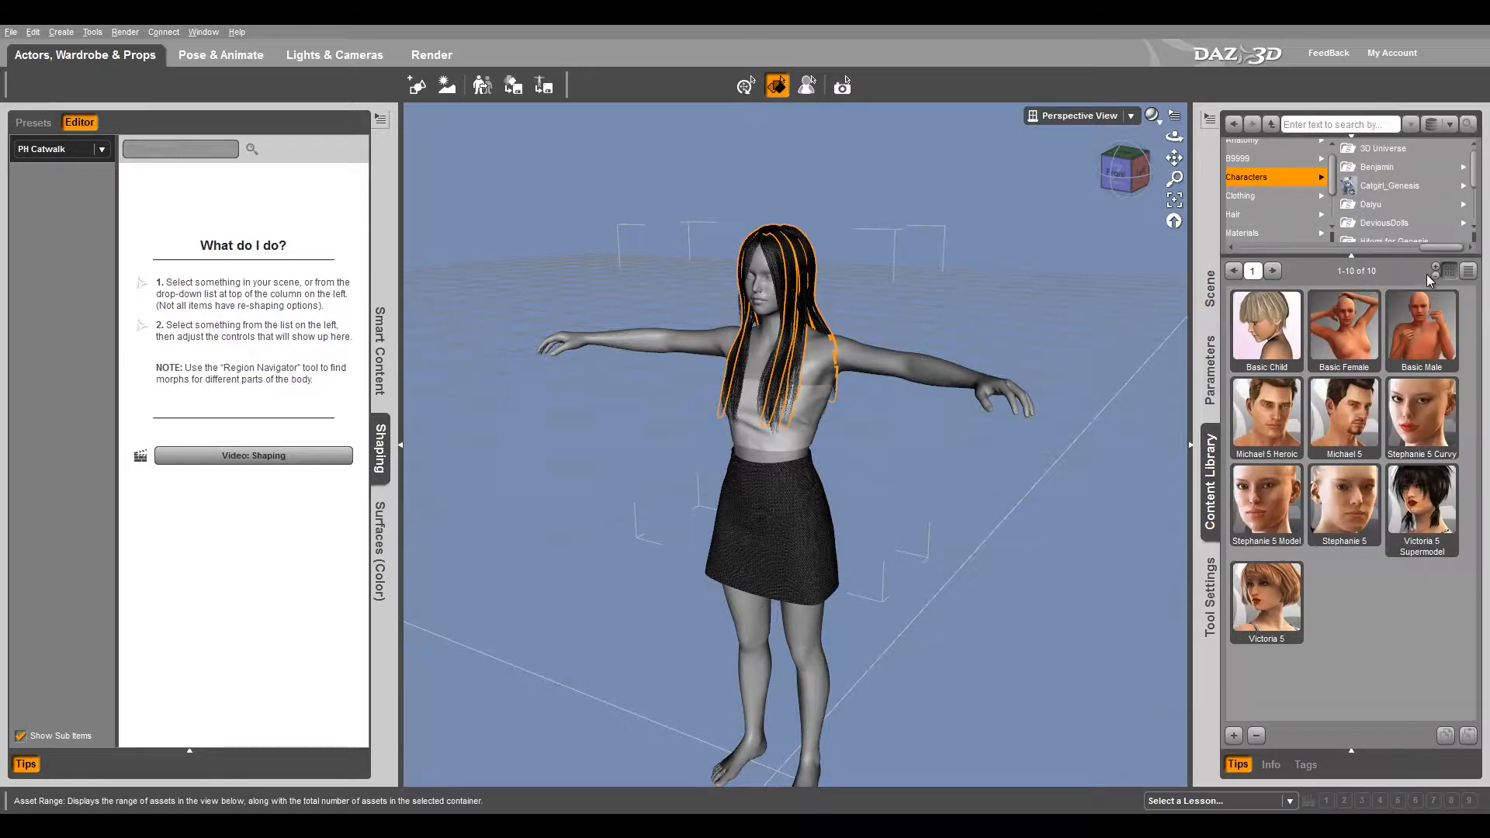
left_click_drag(1473, 180, 1468, 222)
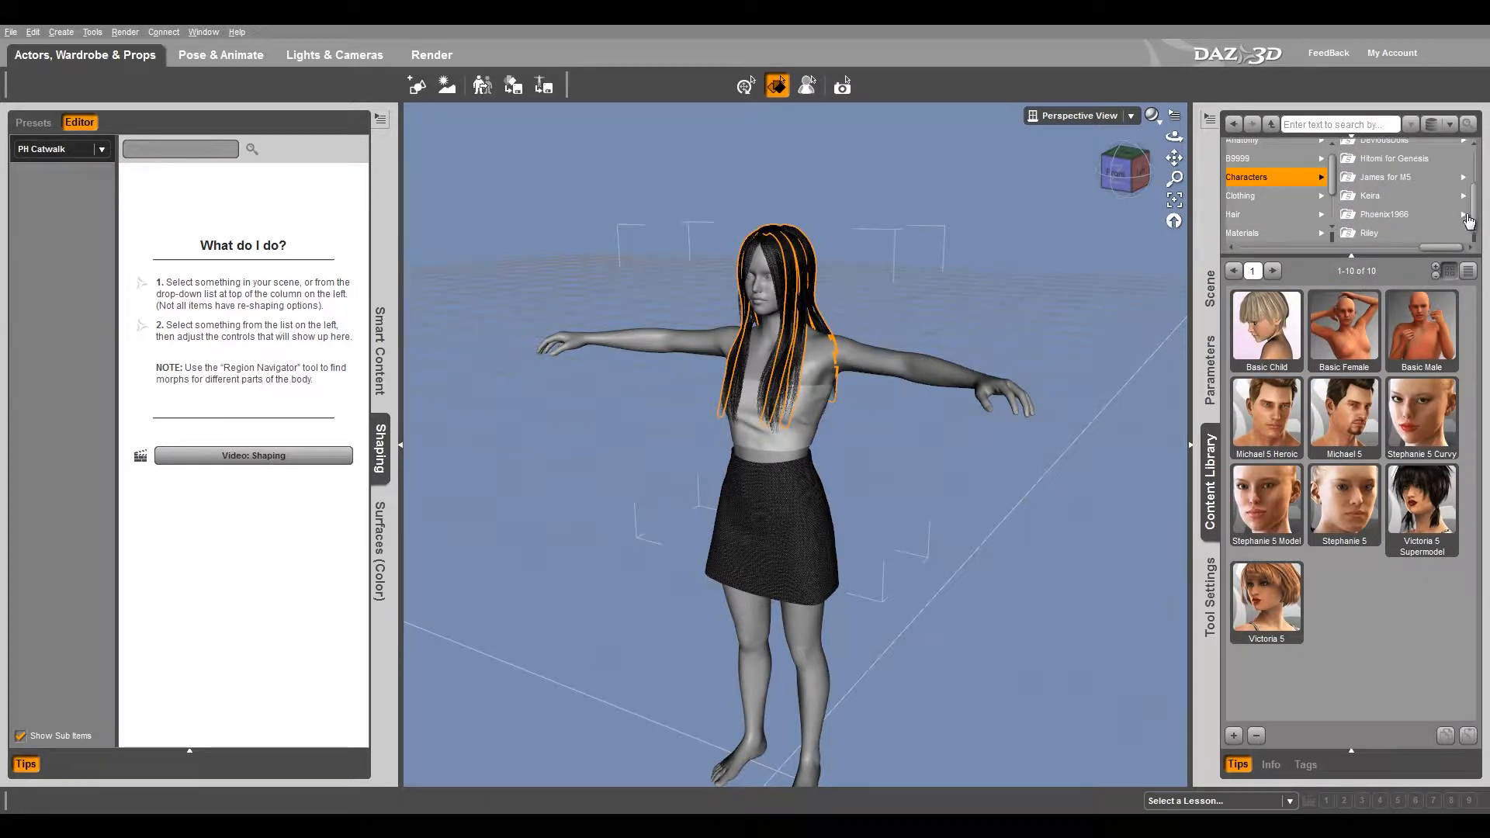
left_click(1354, 196)
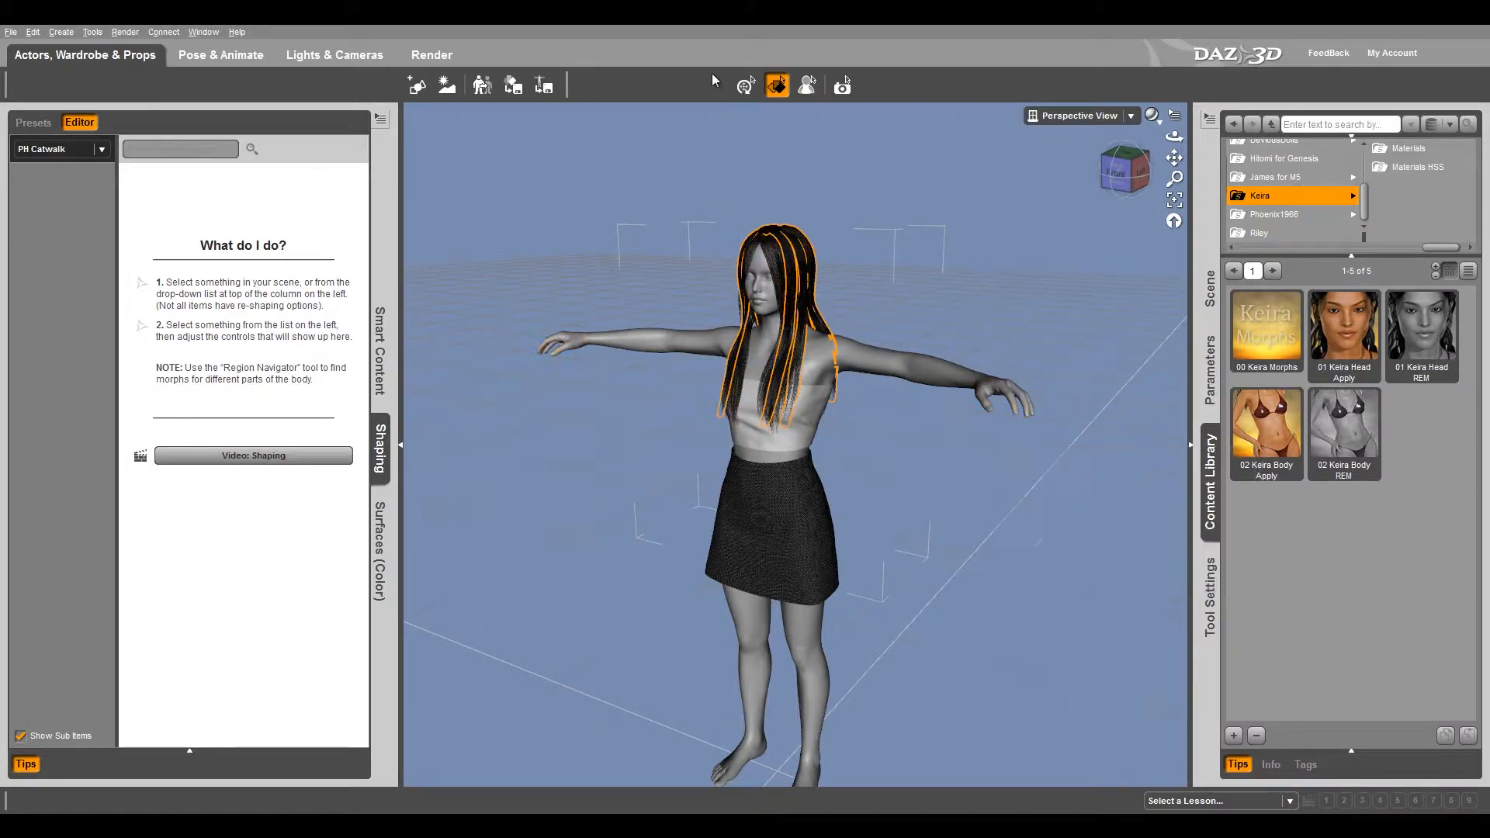
left_click(884, 368)
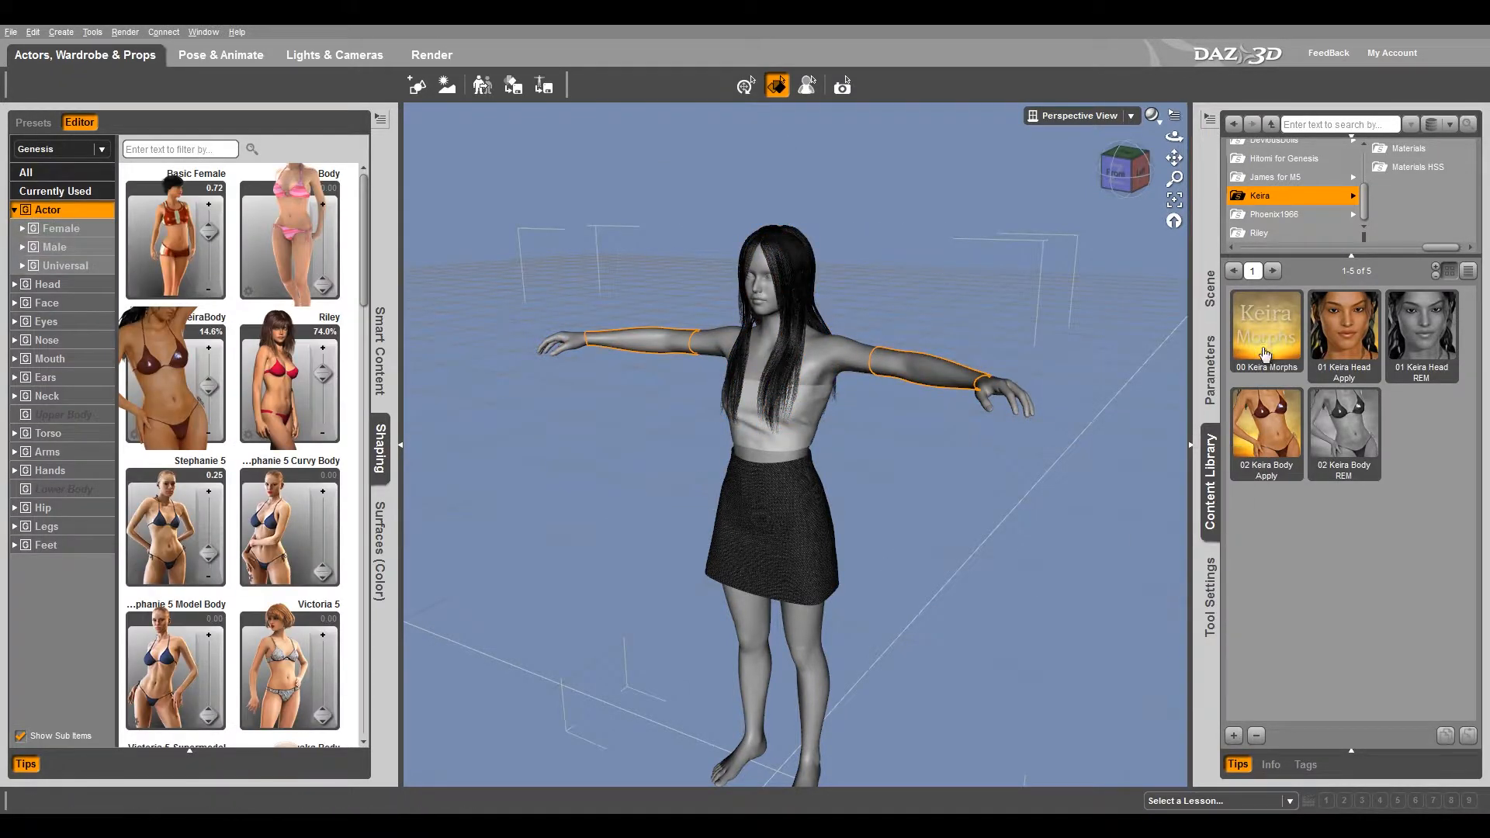
double_click(1279, 429)
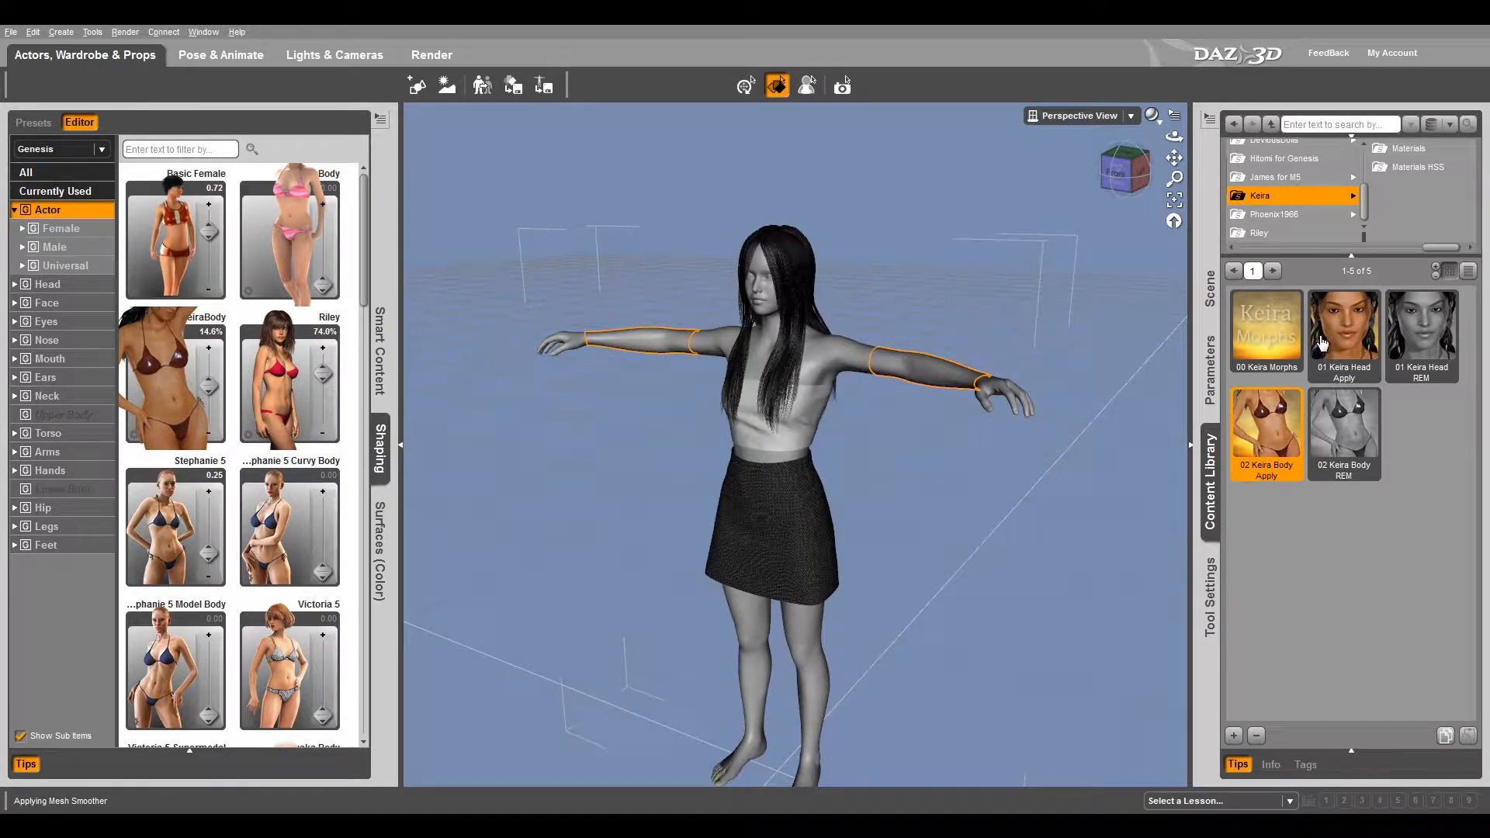
- Apply the 01 Skin material from the Keira materials to the Genesis figure
left_click(1404, 149)
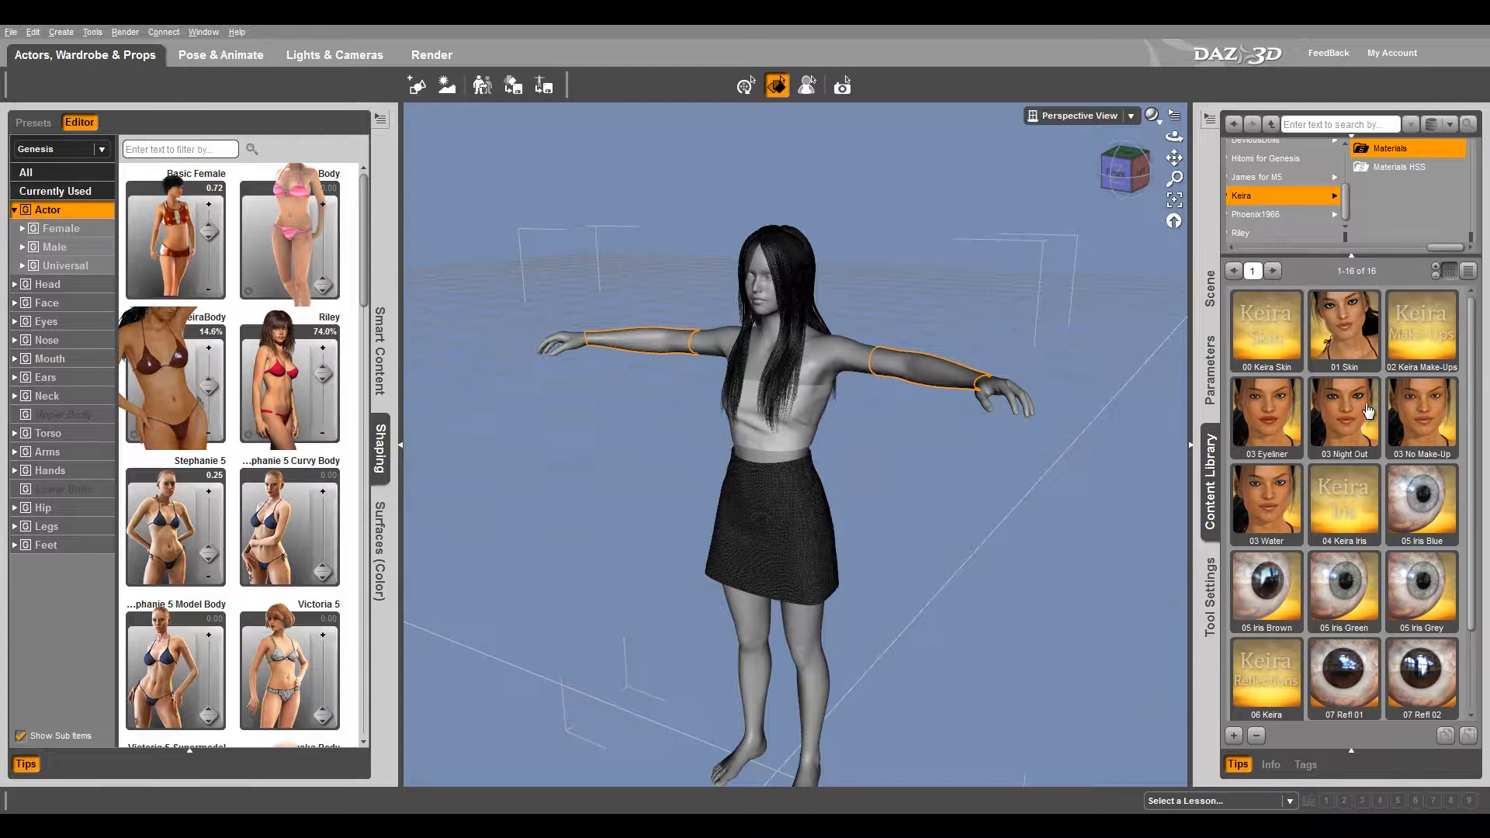
left_click(1345, 334)
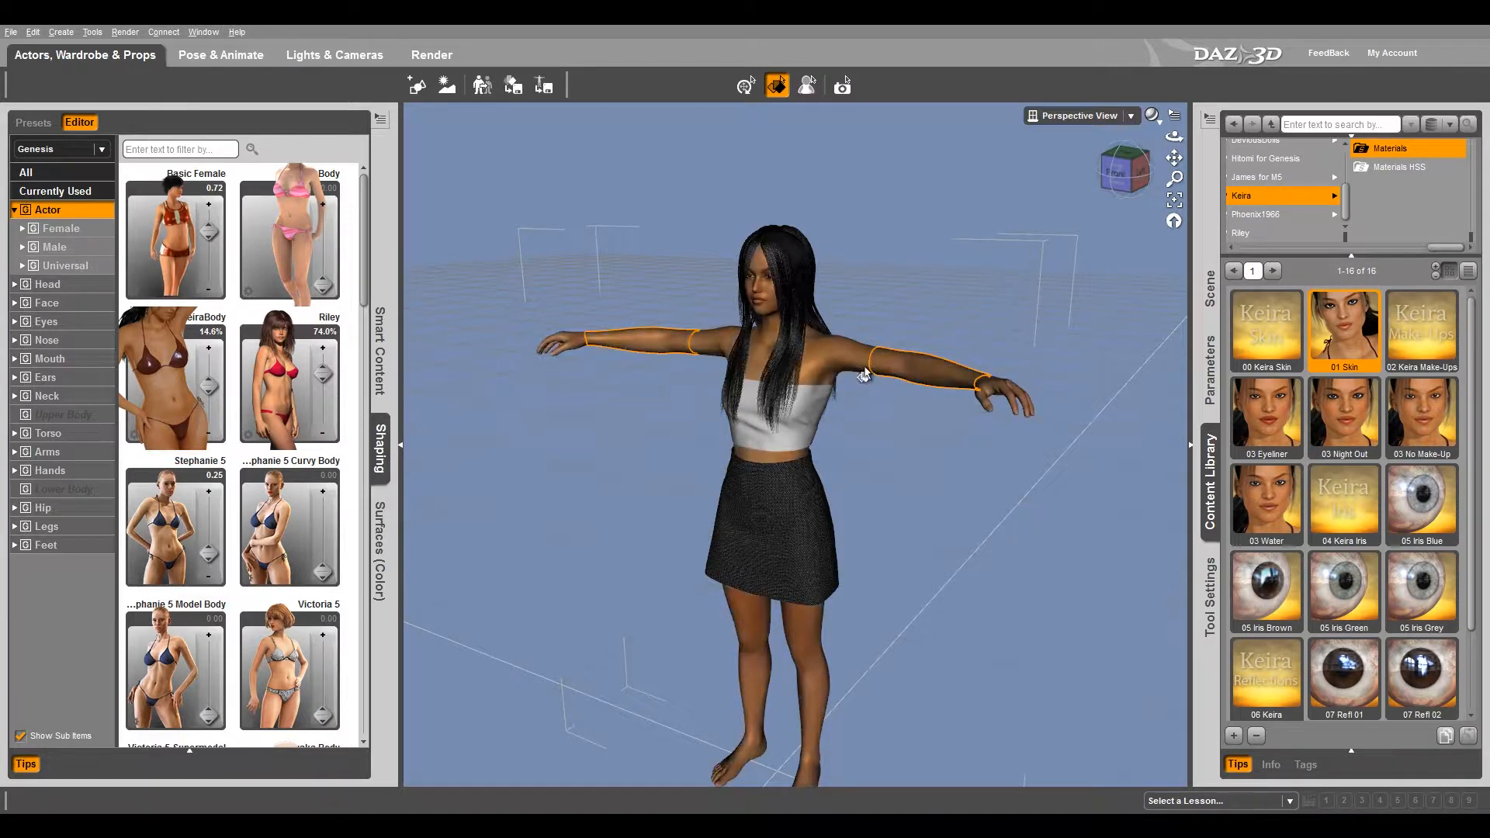
mouse_move(645, 548)
middle_mouse_down()
mouse_move(555, 550)
mouse_move(916, 548)
mouse_move(702, 548)
mouse_move(838, 548)
mouse_move(643, 533)
middle_mouse_up()
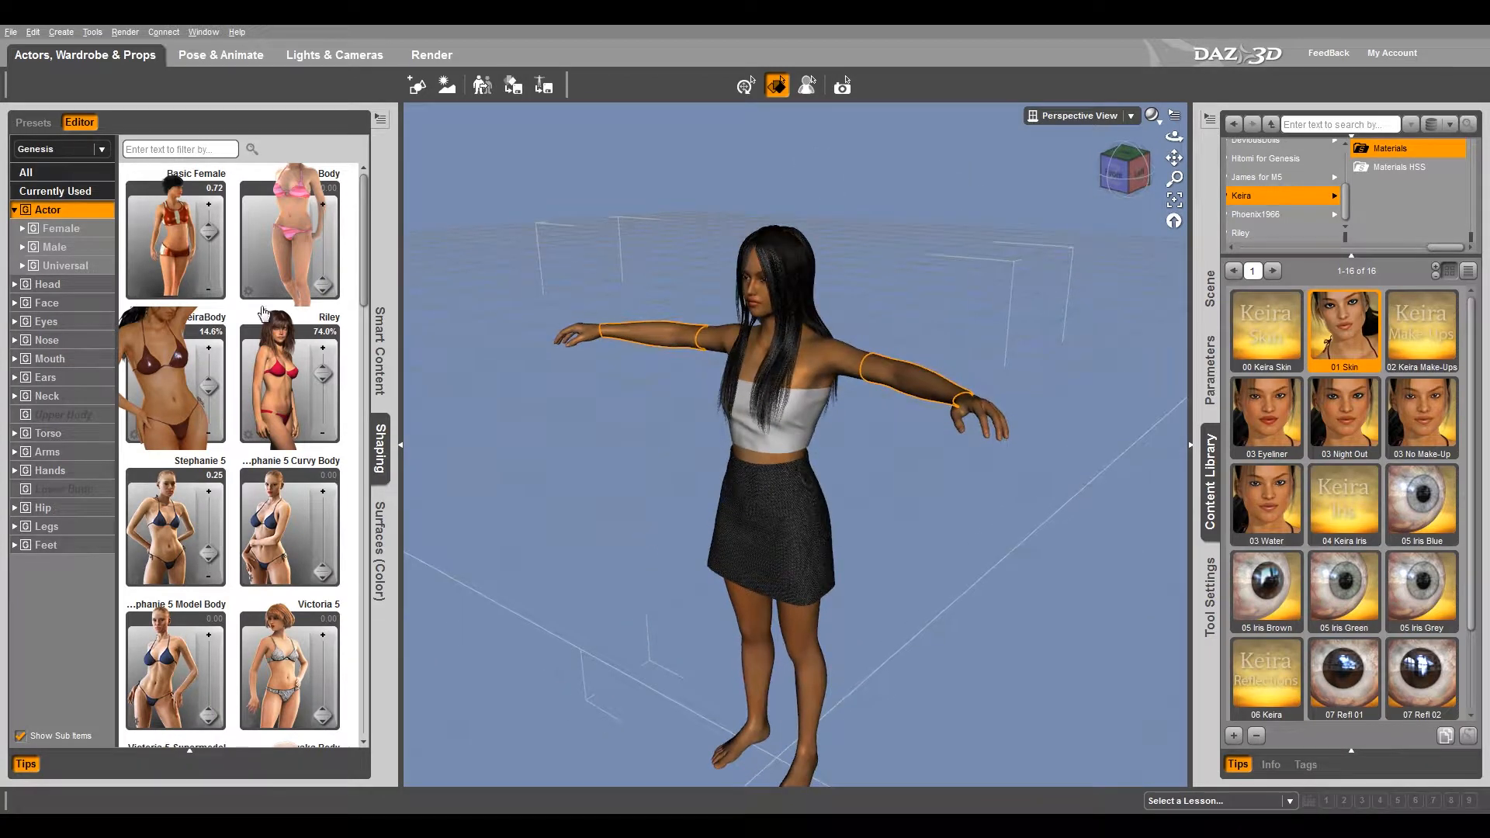
- Clear the selection, start saving the scene, and go to the Local Render Jobs folder as the location
left_click(31, 33)
left_click(599, 240)
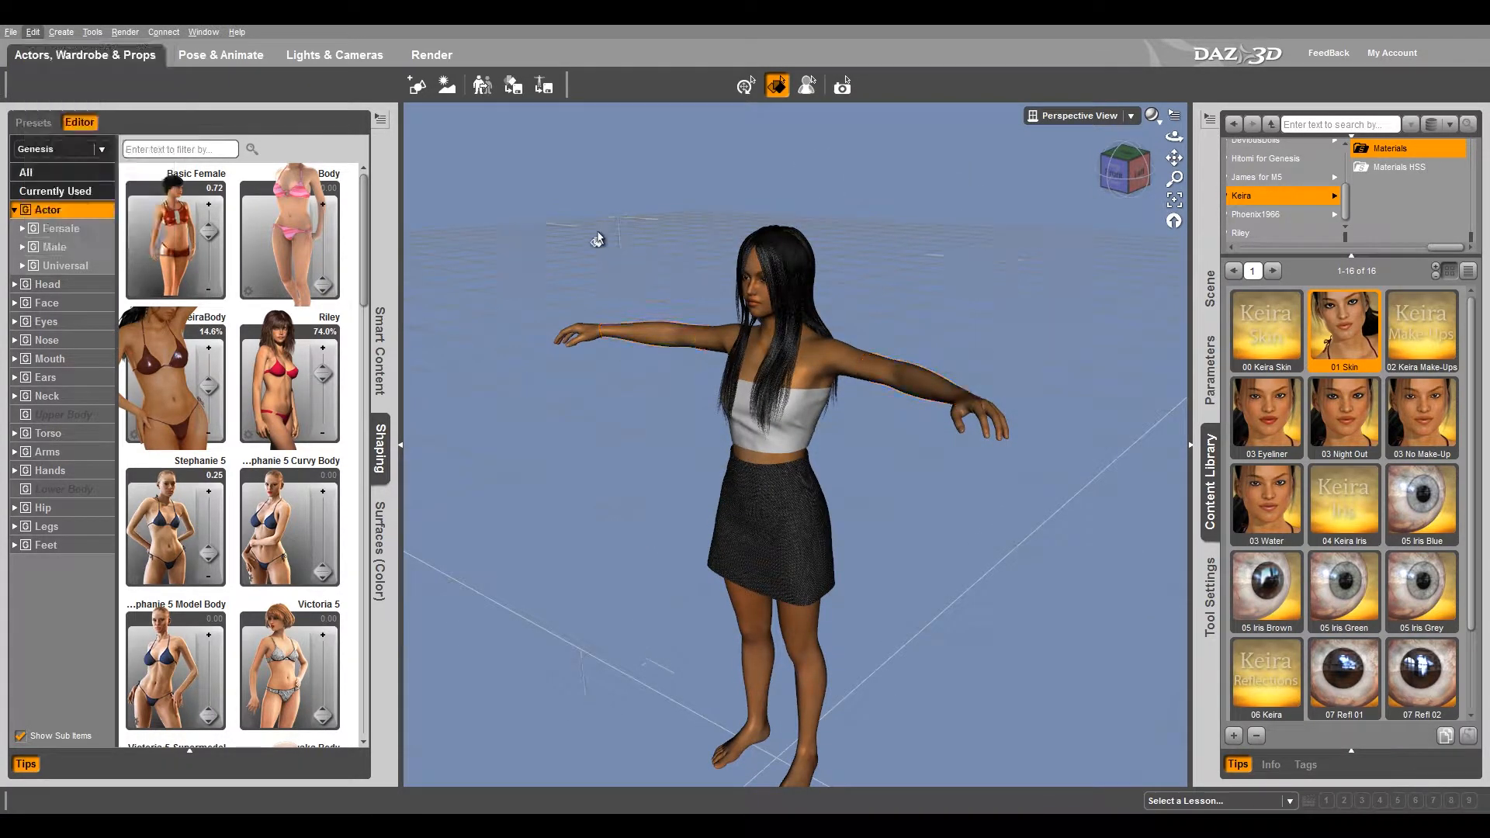
key("ctrl+s")
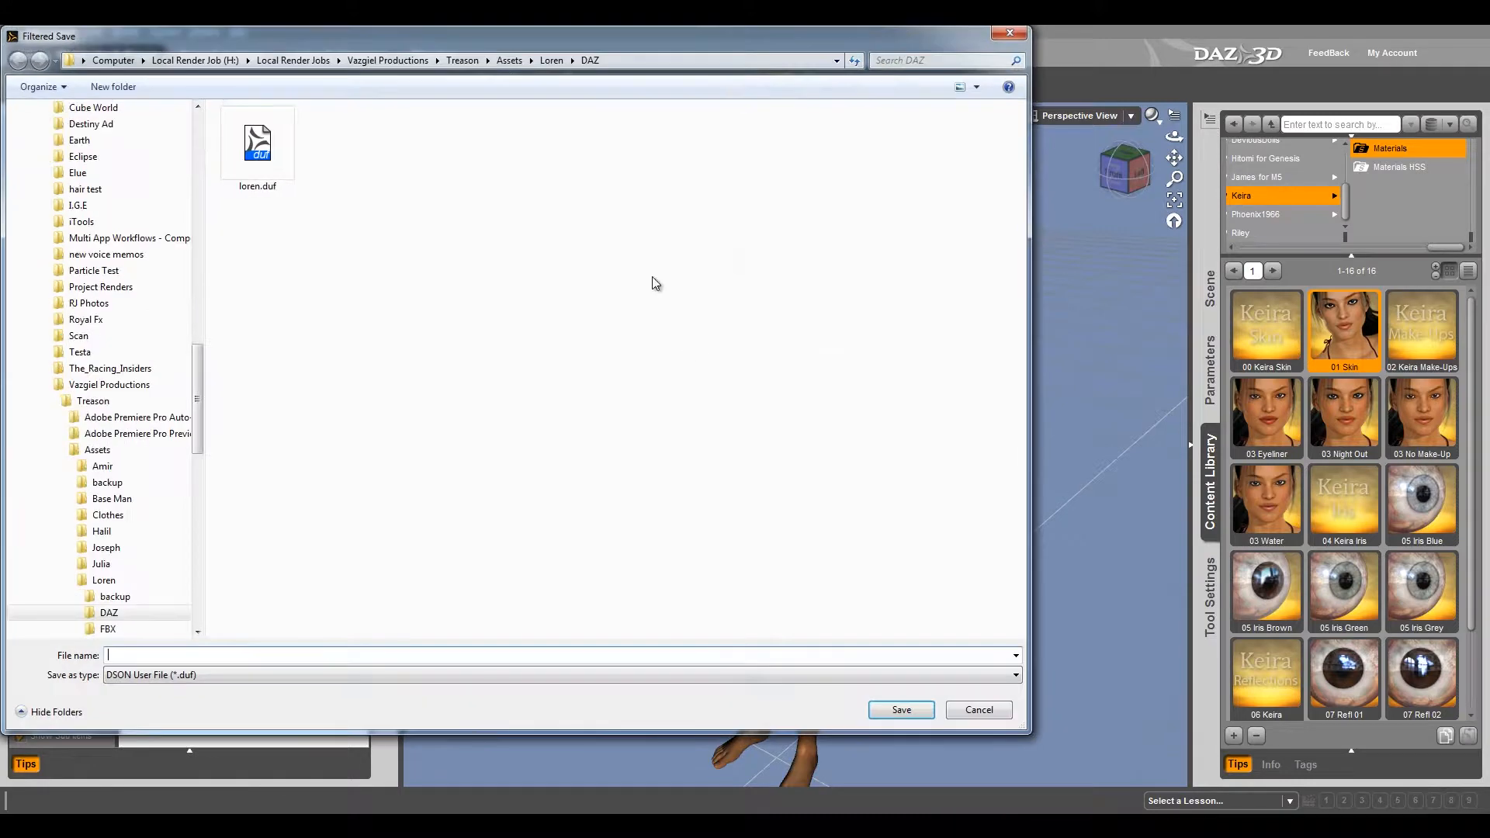
left_click(306, 61)
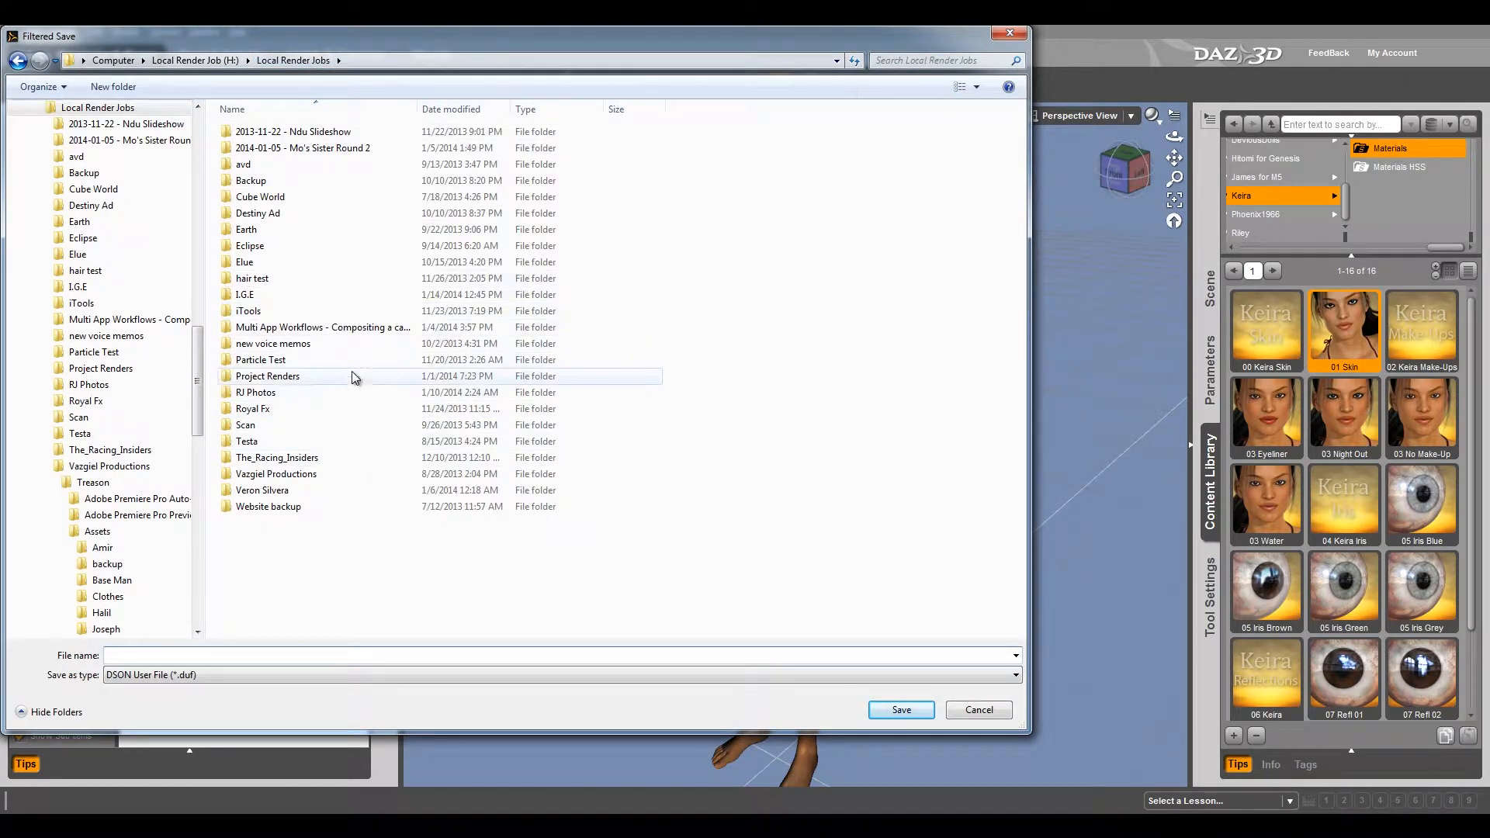
- Create a folder named Daz Tutorial inside Local Render Jobs and open it
right_click(308, 588)
mouse_move(231, 728)
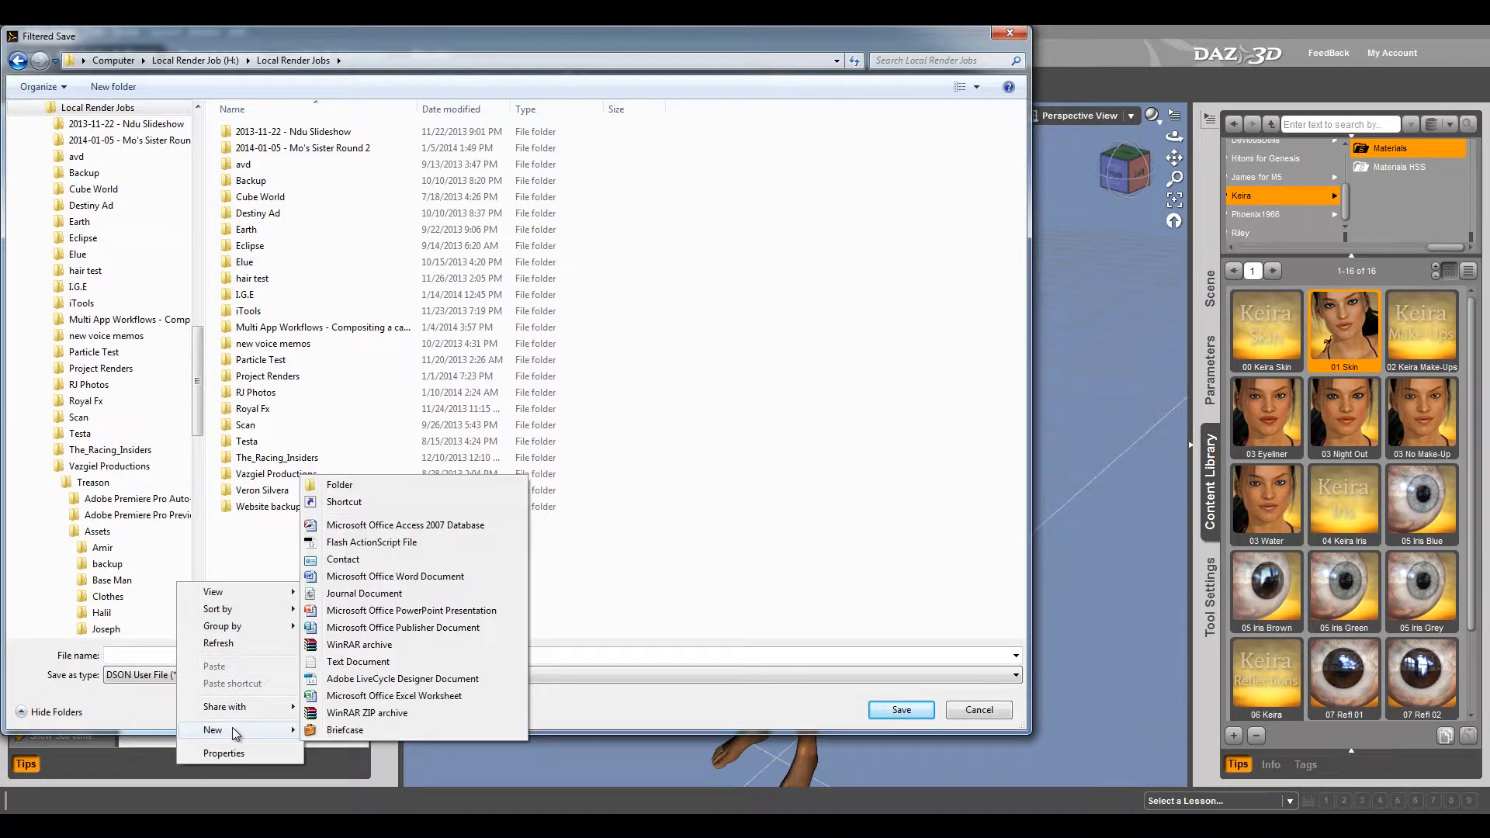
left_click(362, 488)
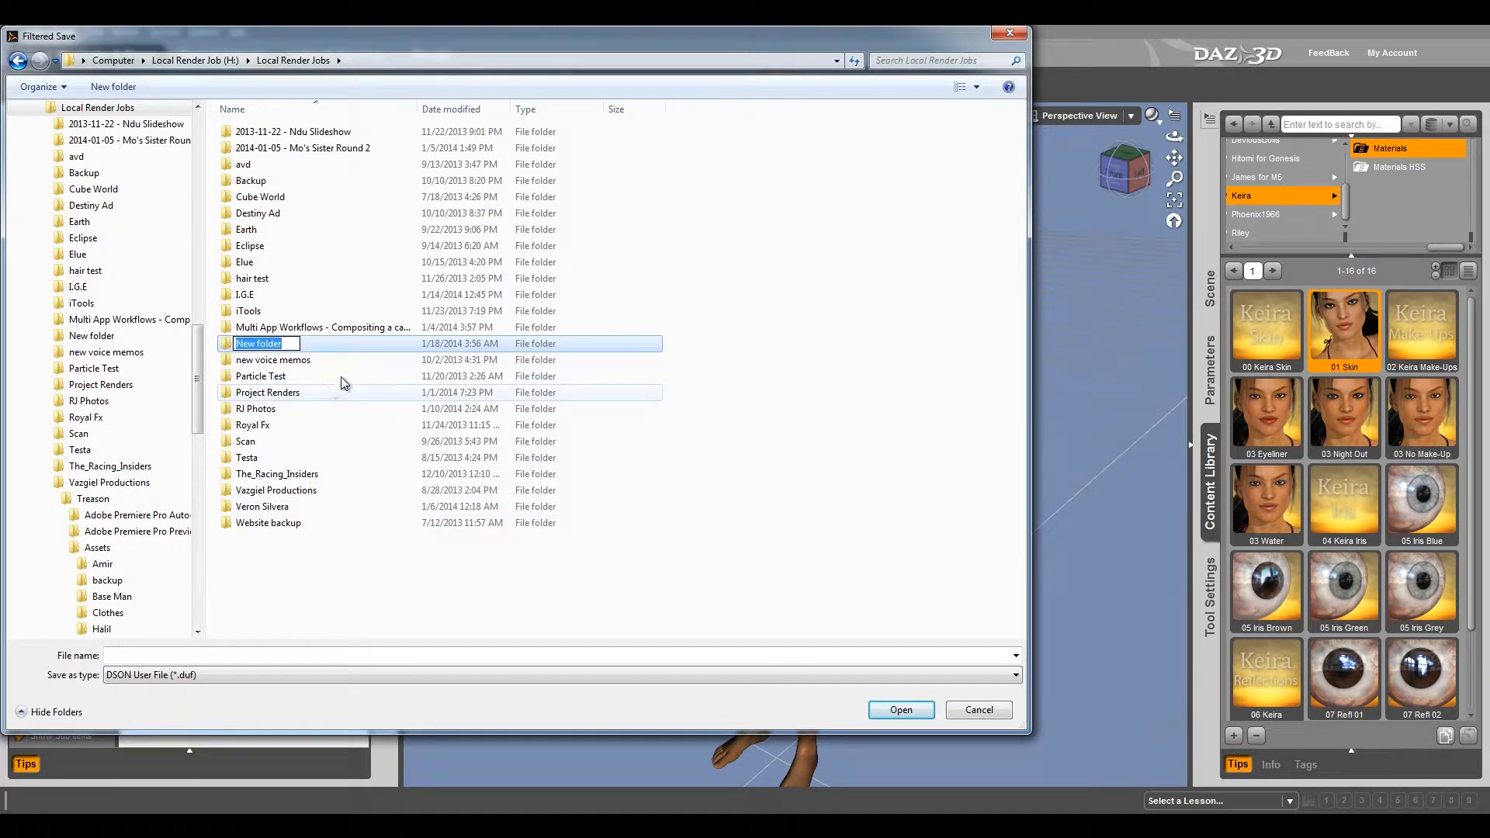
key("BackSpace")
type("Daz Tiu")
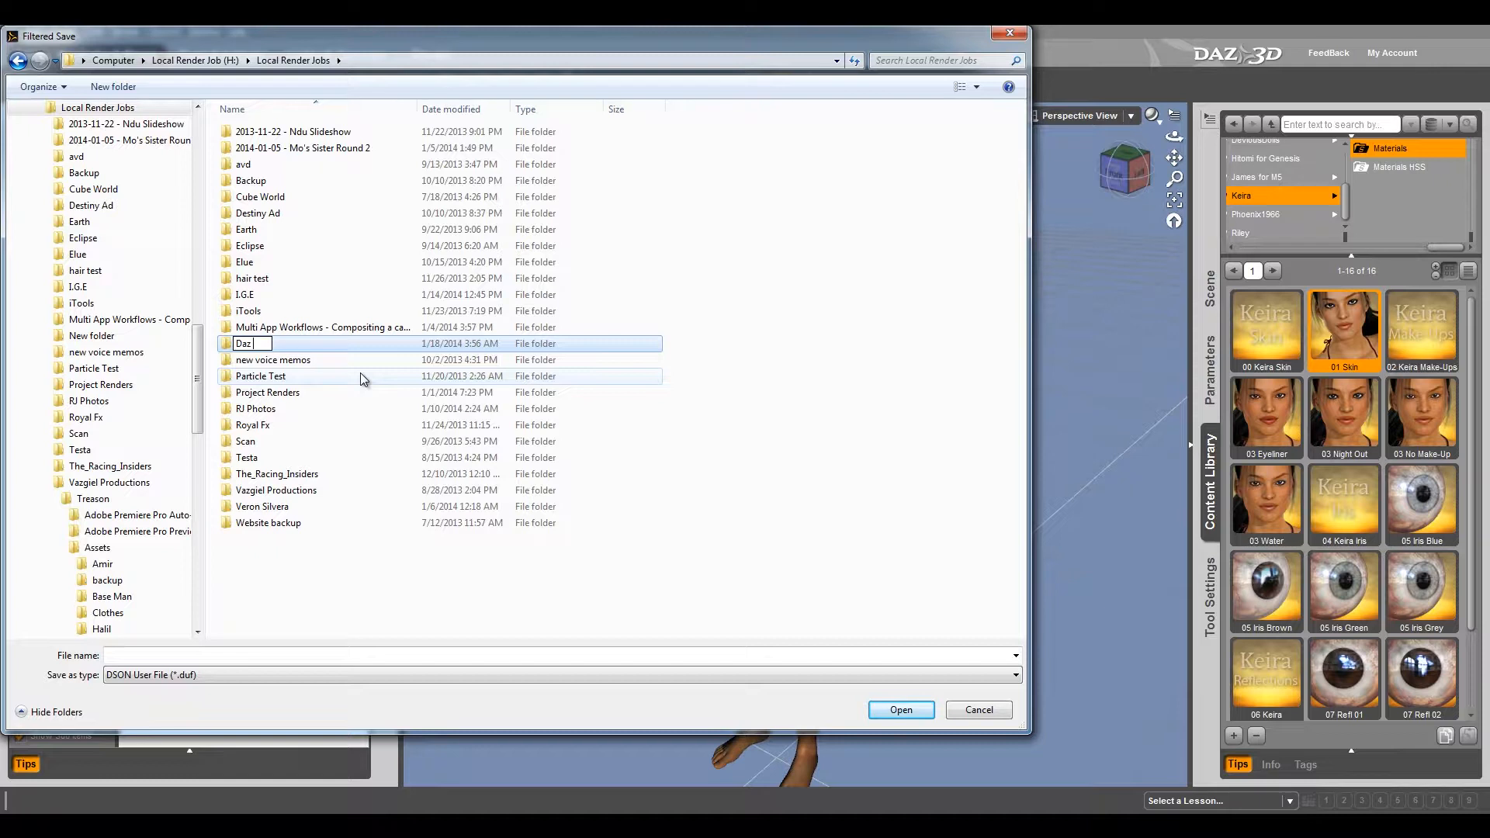
key("BackSpace")
key("BackSpace")
type("utorial")
left_click(776, 538)
double_click(260, 213)
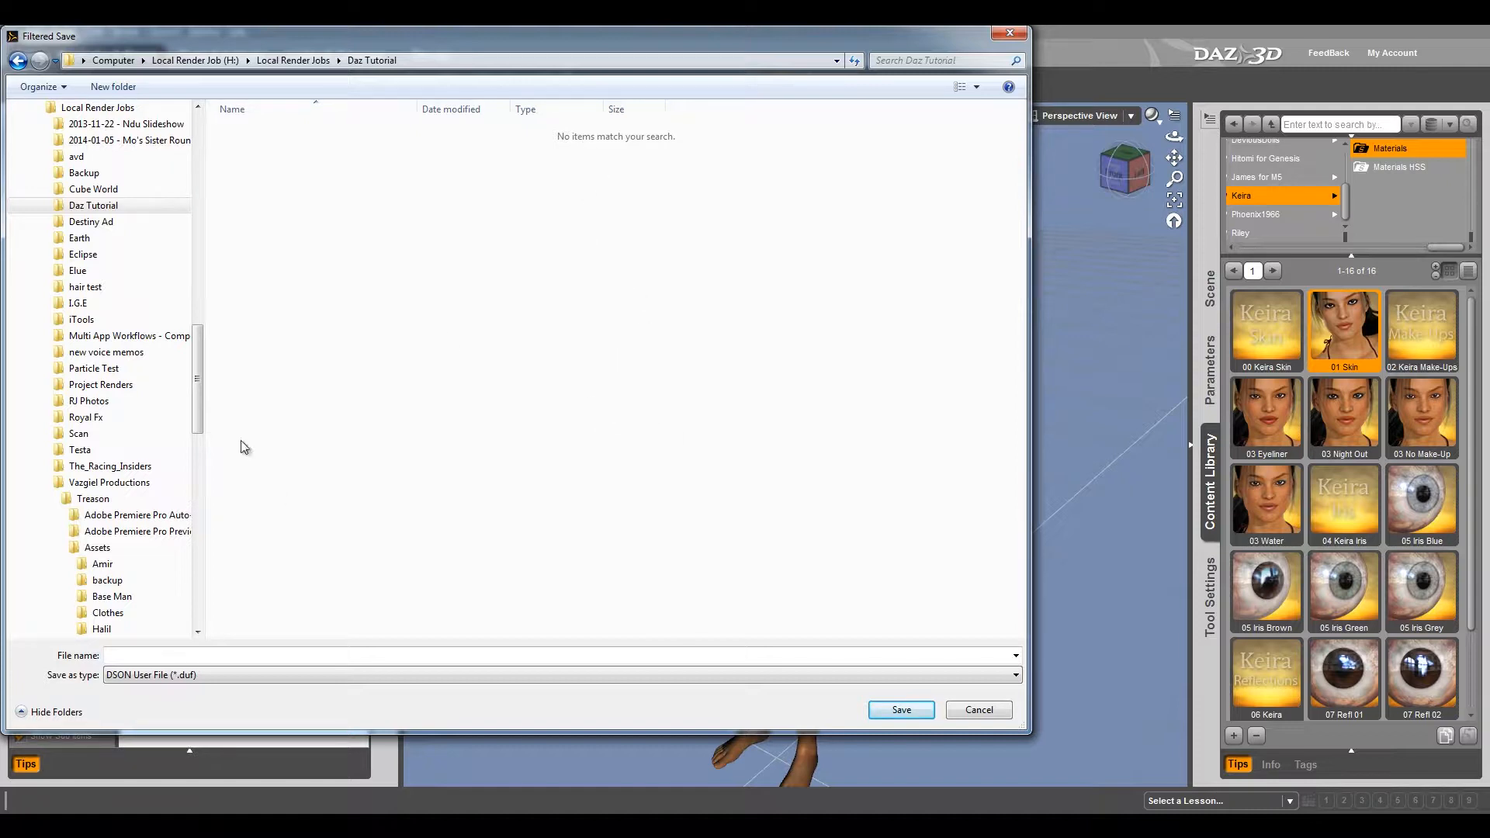
- Save the scene as Testa2 in DSON User File format in the Daz Tutorial folder
left_click_drag(427, 40, 472, 57)
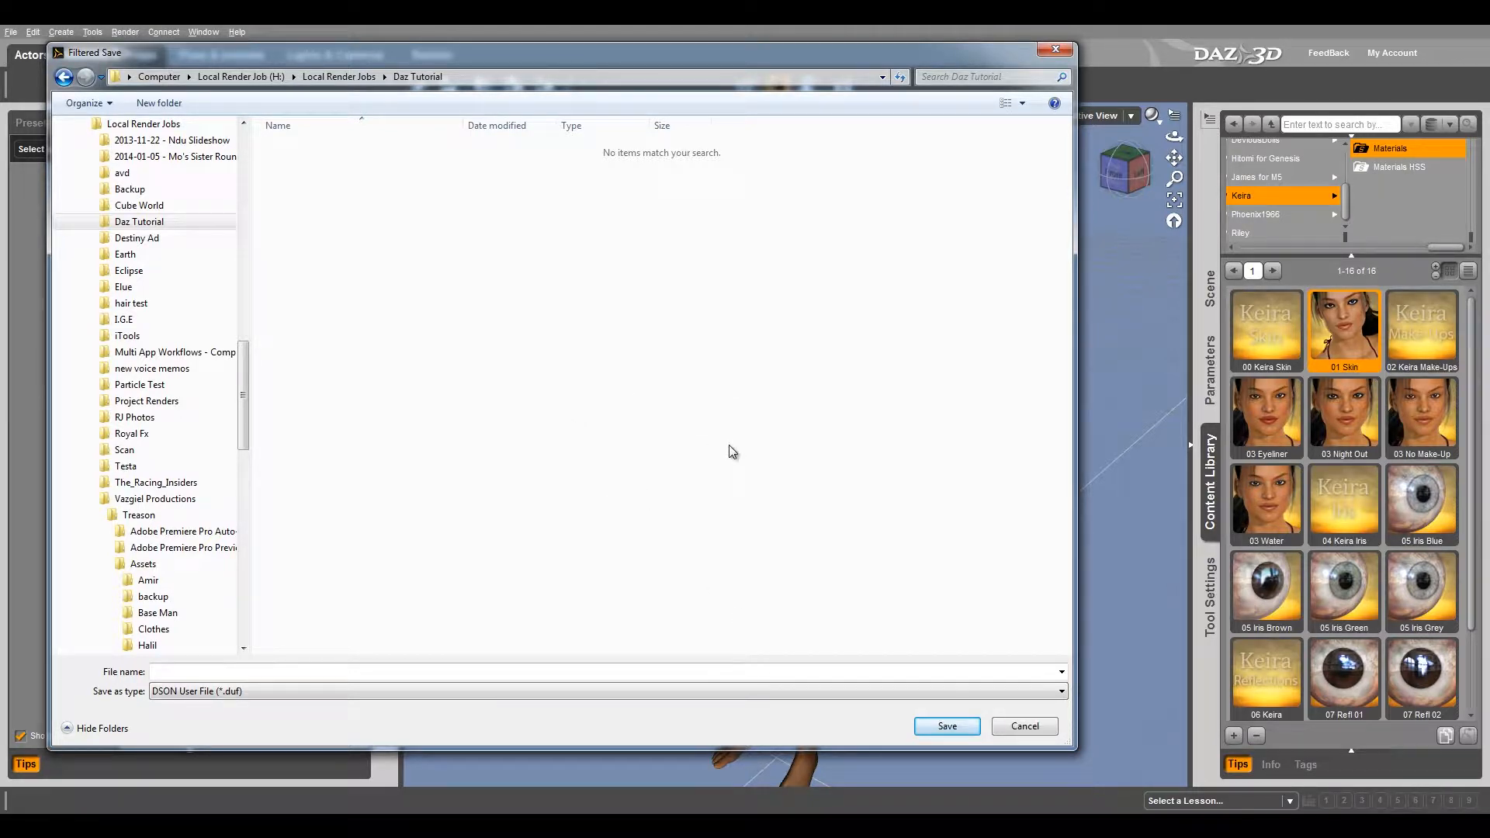
left_click(534, 672)
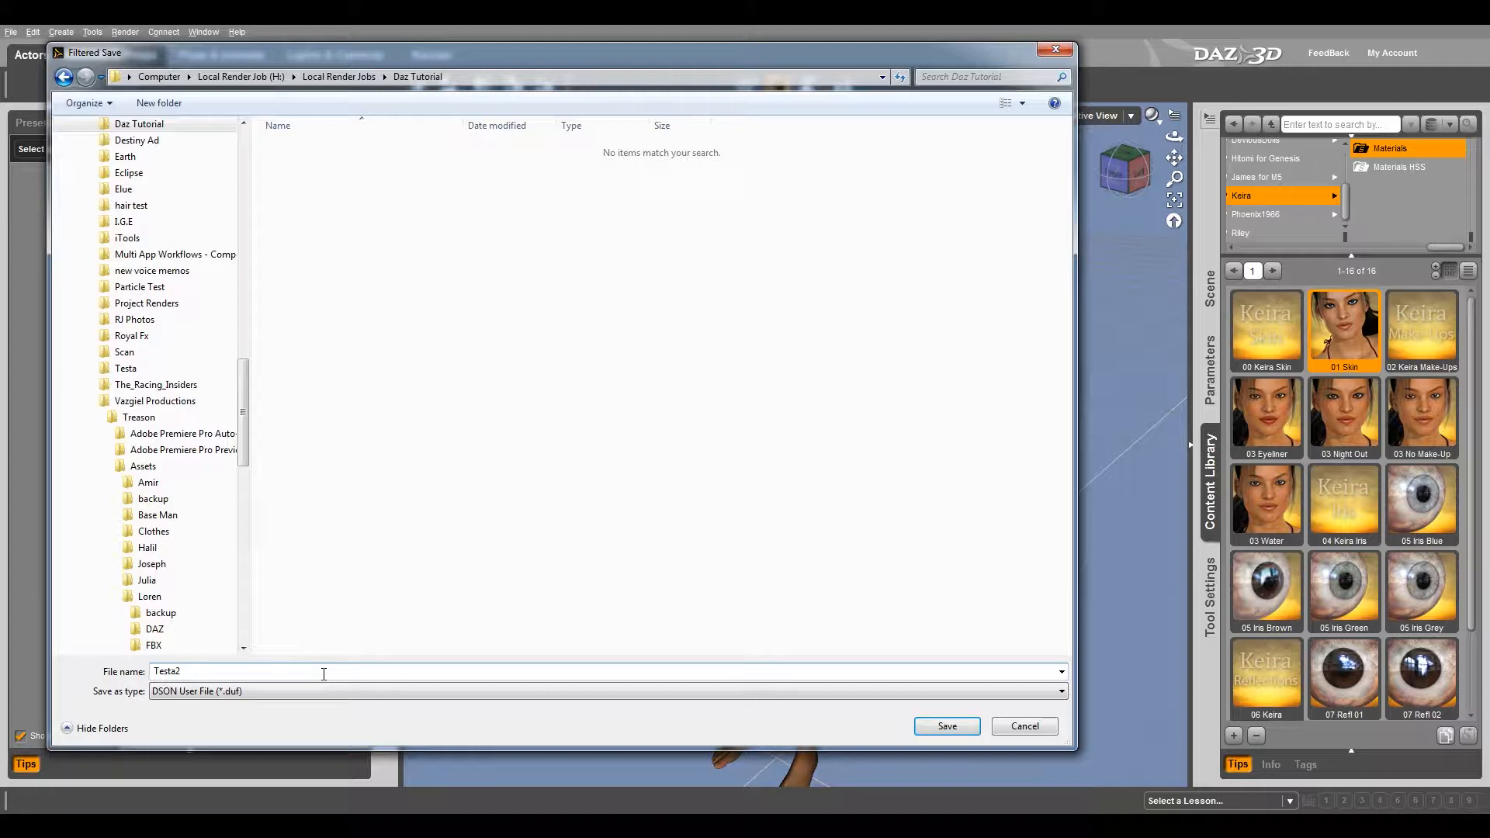
left_click(940, 728)
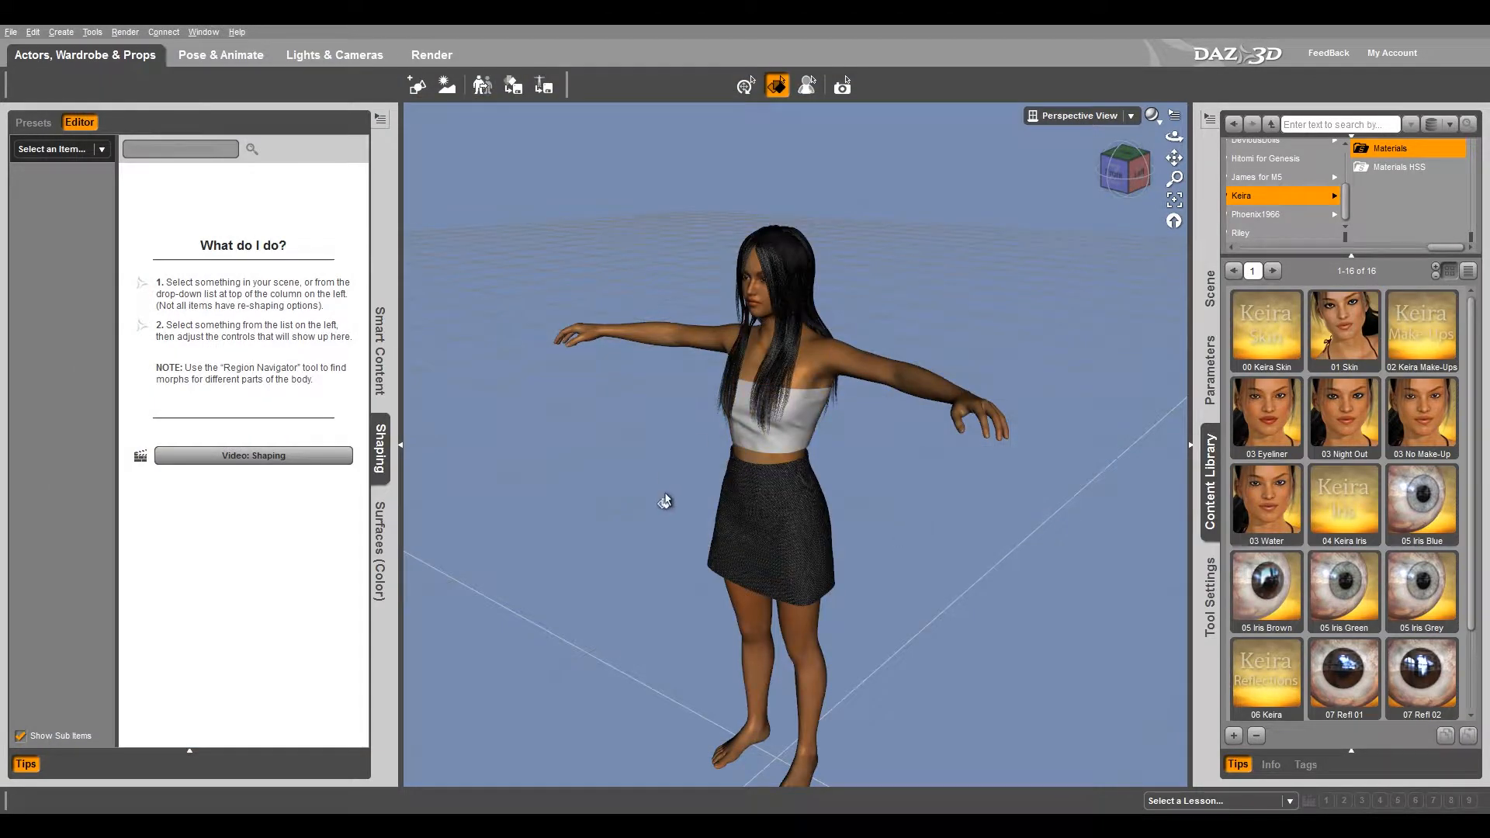
- Browse the Genesis character and clothing content, including the Summer Casuals Fitted Sundress and umblefugly folders, for items to wear
middle_click_drag(592, 491, 691, 466)
right_click_drag(574, 546, 575, 462)
middle_click_drag(575, 552, 867, 695)
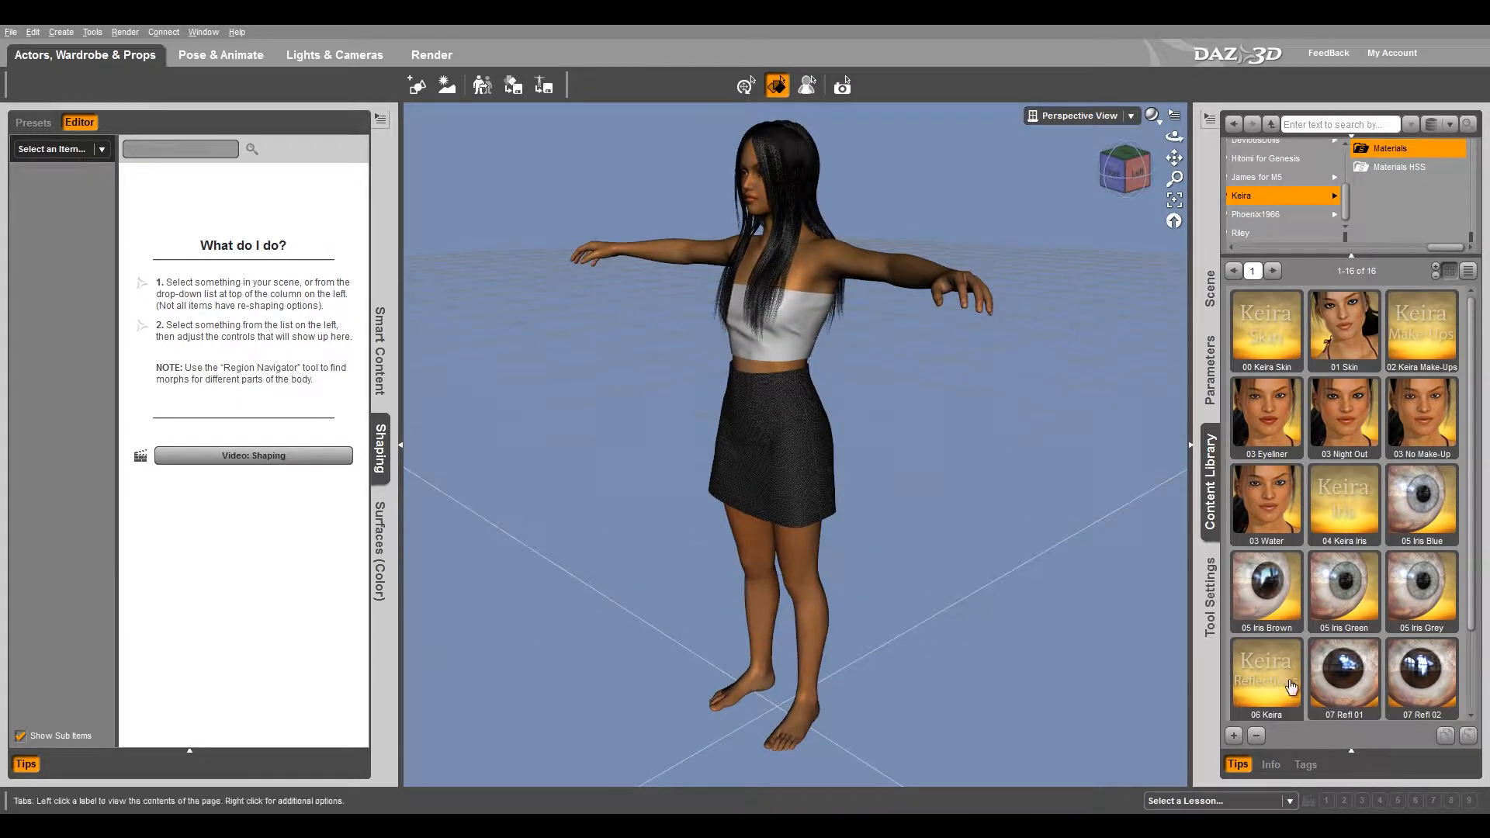
left_click_drag(1448, 247, 1379, 249)
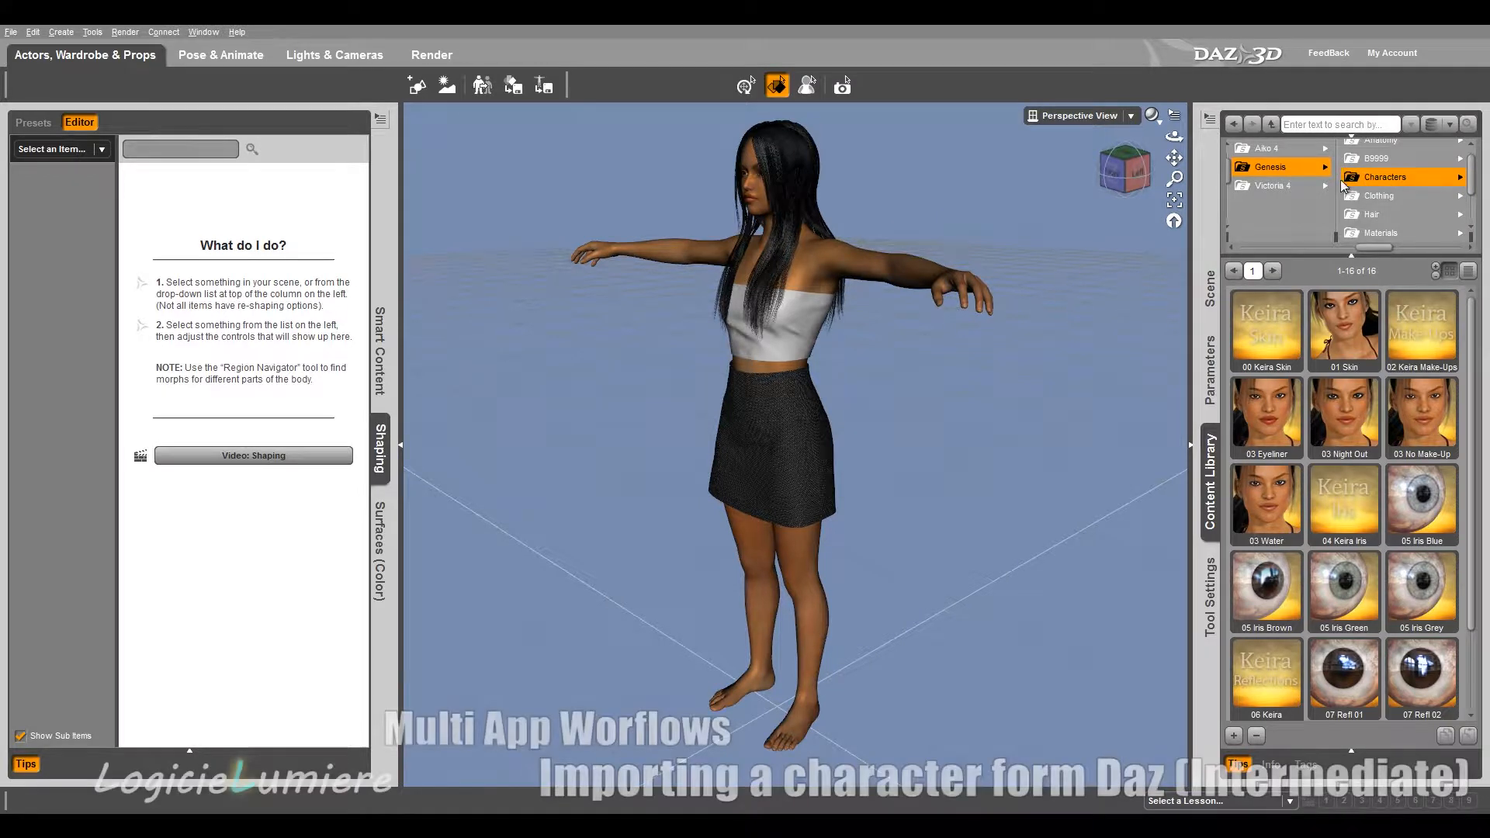
left_click(1378, 178)
left_click_drag(1437, 253, 1387, 252)
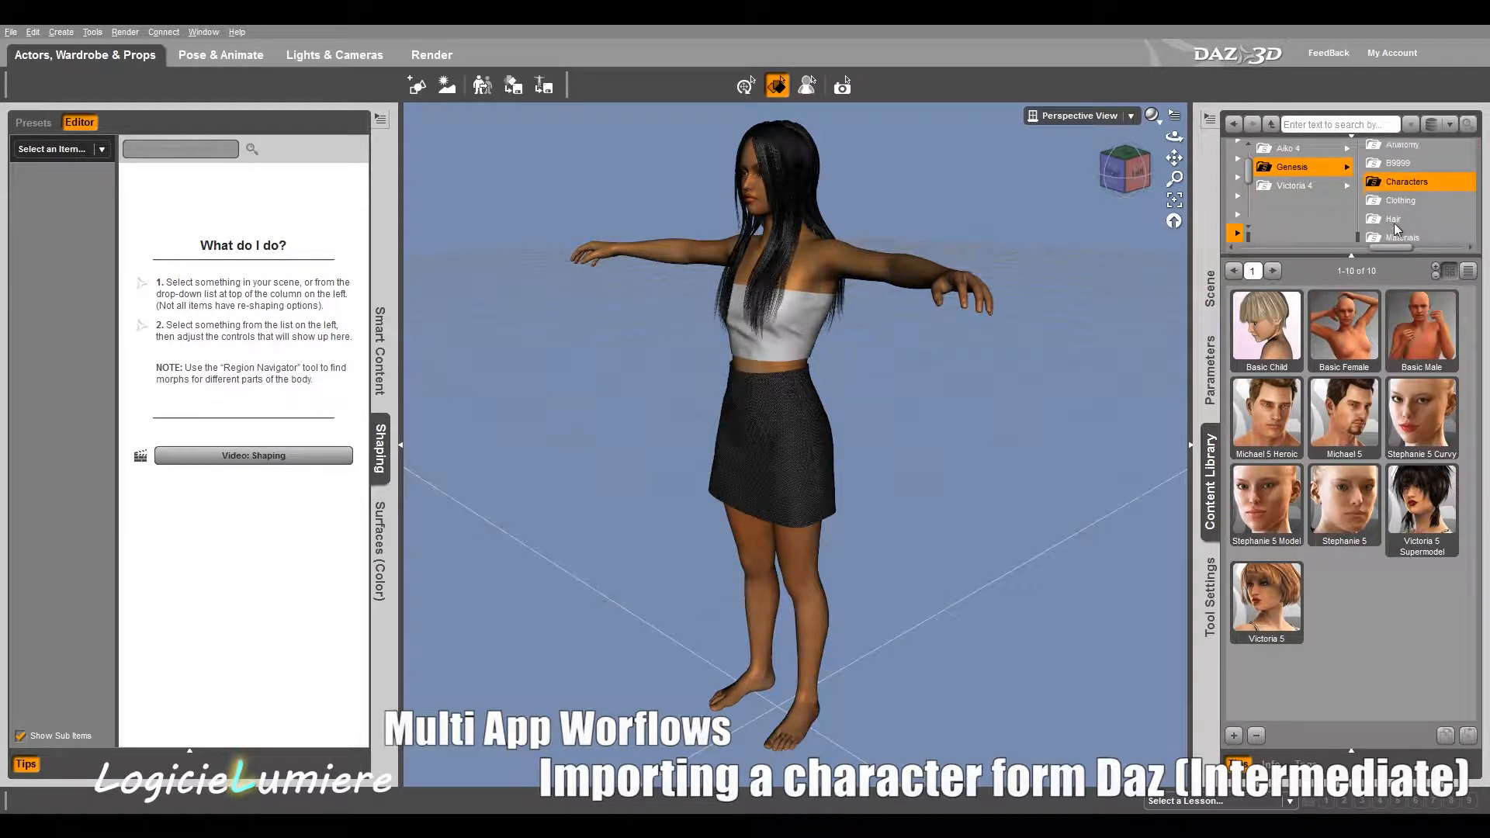
left_click(1395, 203)
scroll(1396, 228, "down", 1)
left_click(1391, 199)
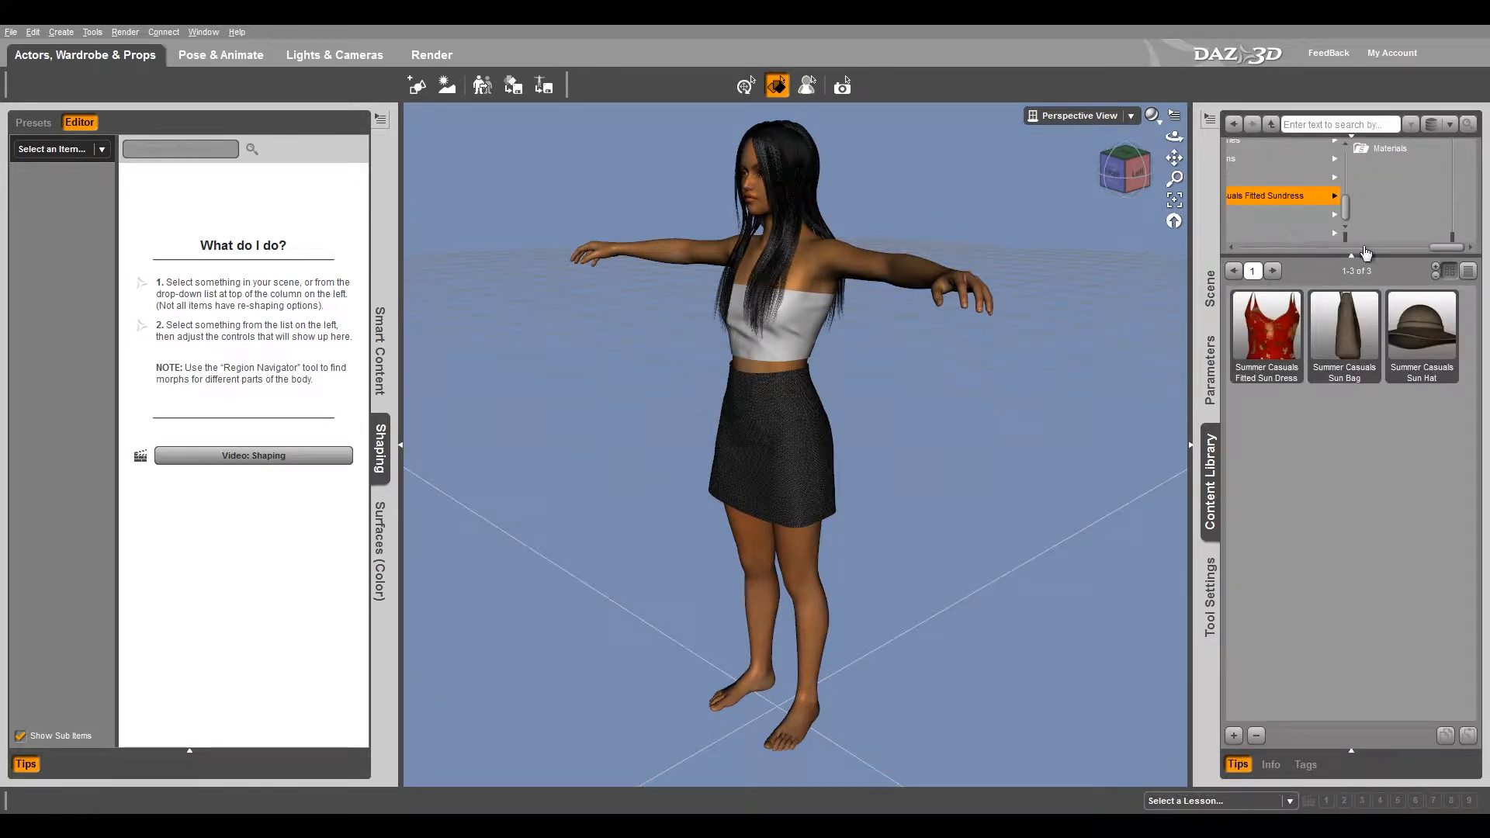
left_click_drag(1424, 252, 1394, 254)
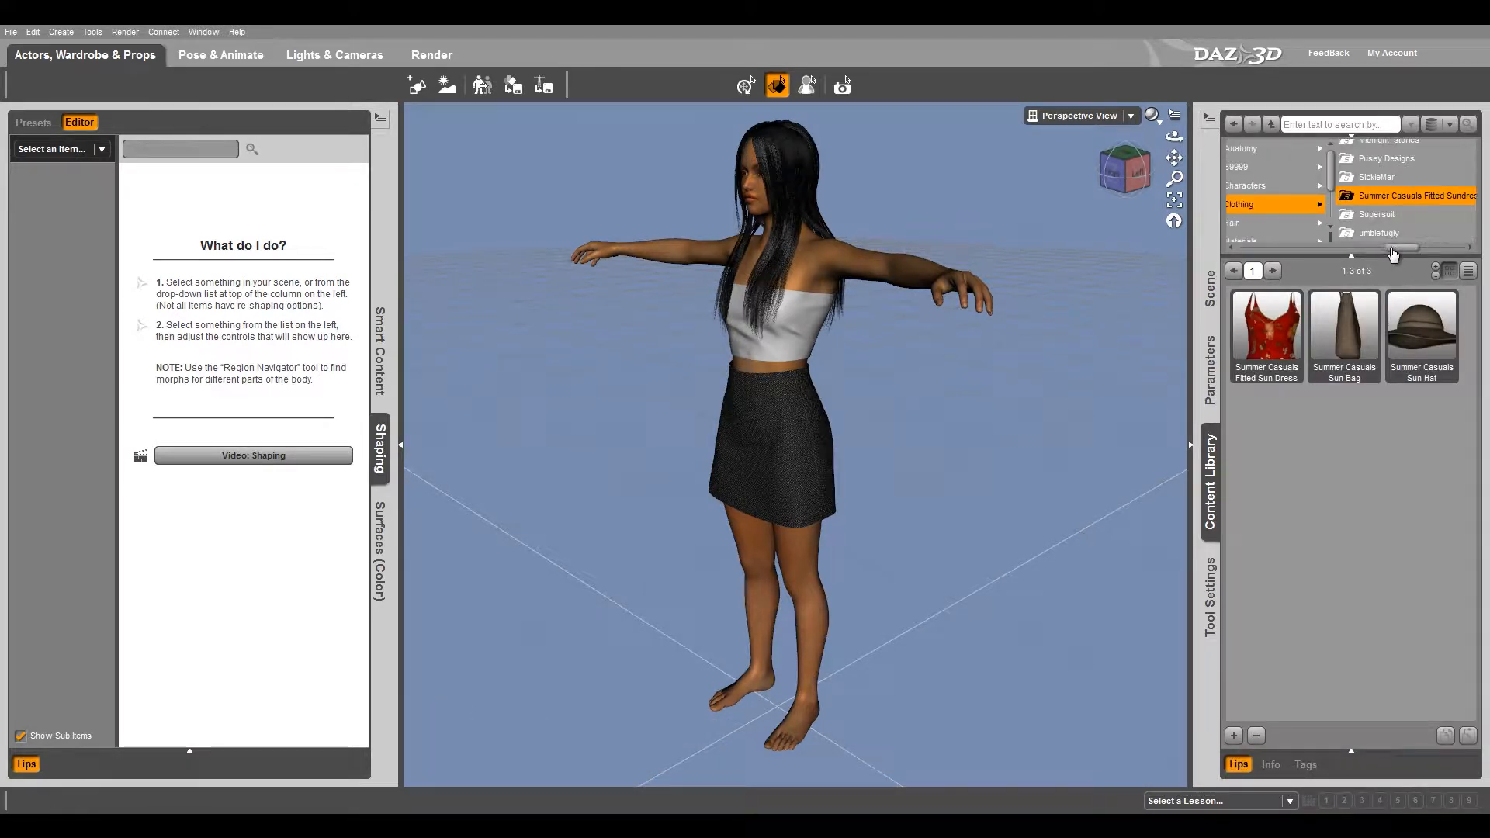
left_click(1367, 218)
left_click(1300, 235)
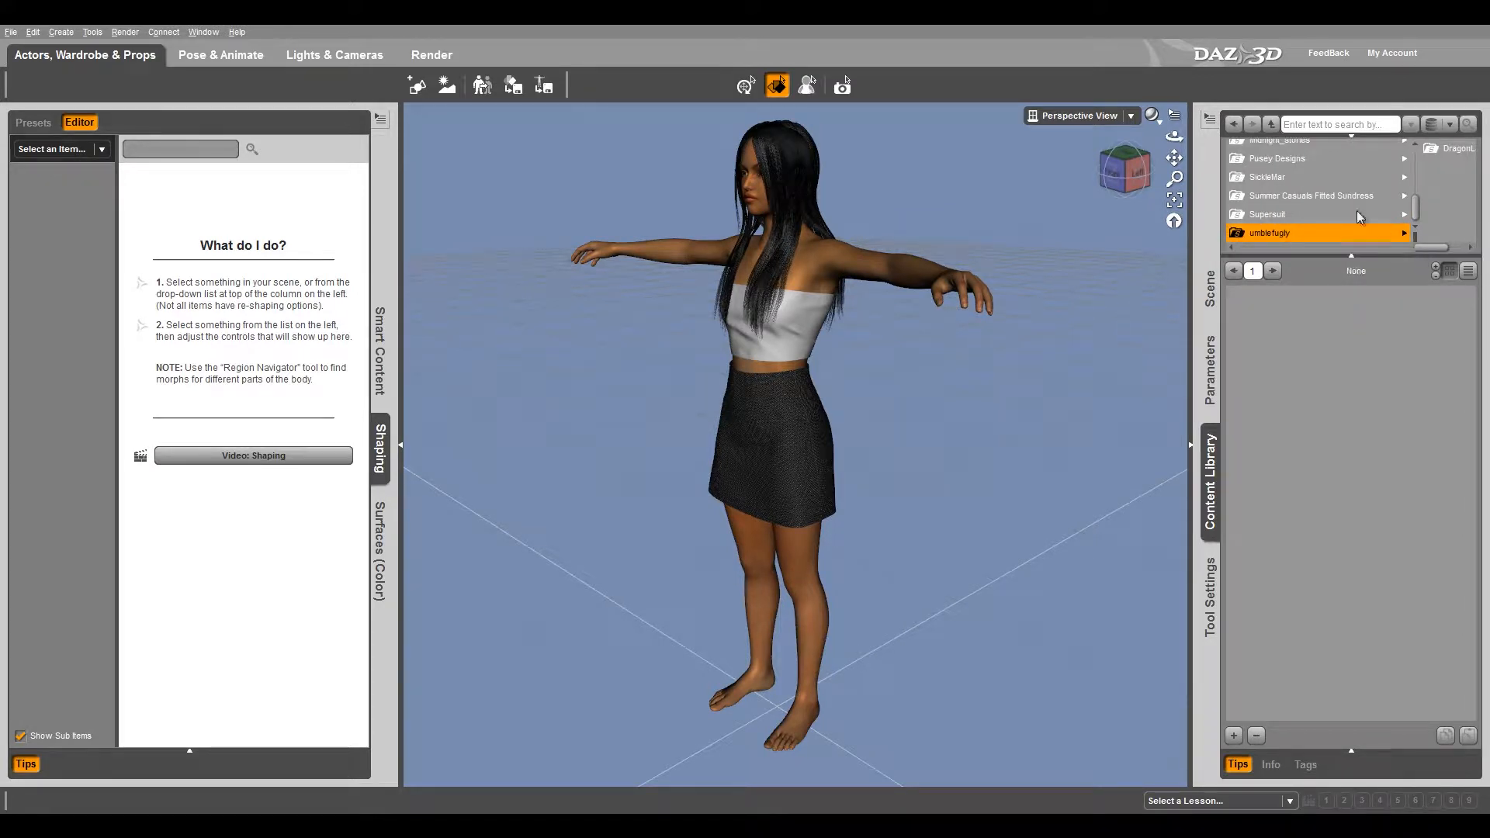
- Load Genesis Heeled Shoes 2 from the Genesis Shoes folder of the Pusey Designs clothing
left_click(1273, 176)
left_click(1296, 160)
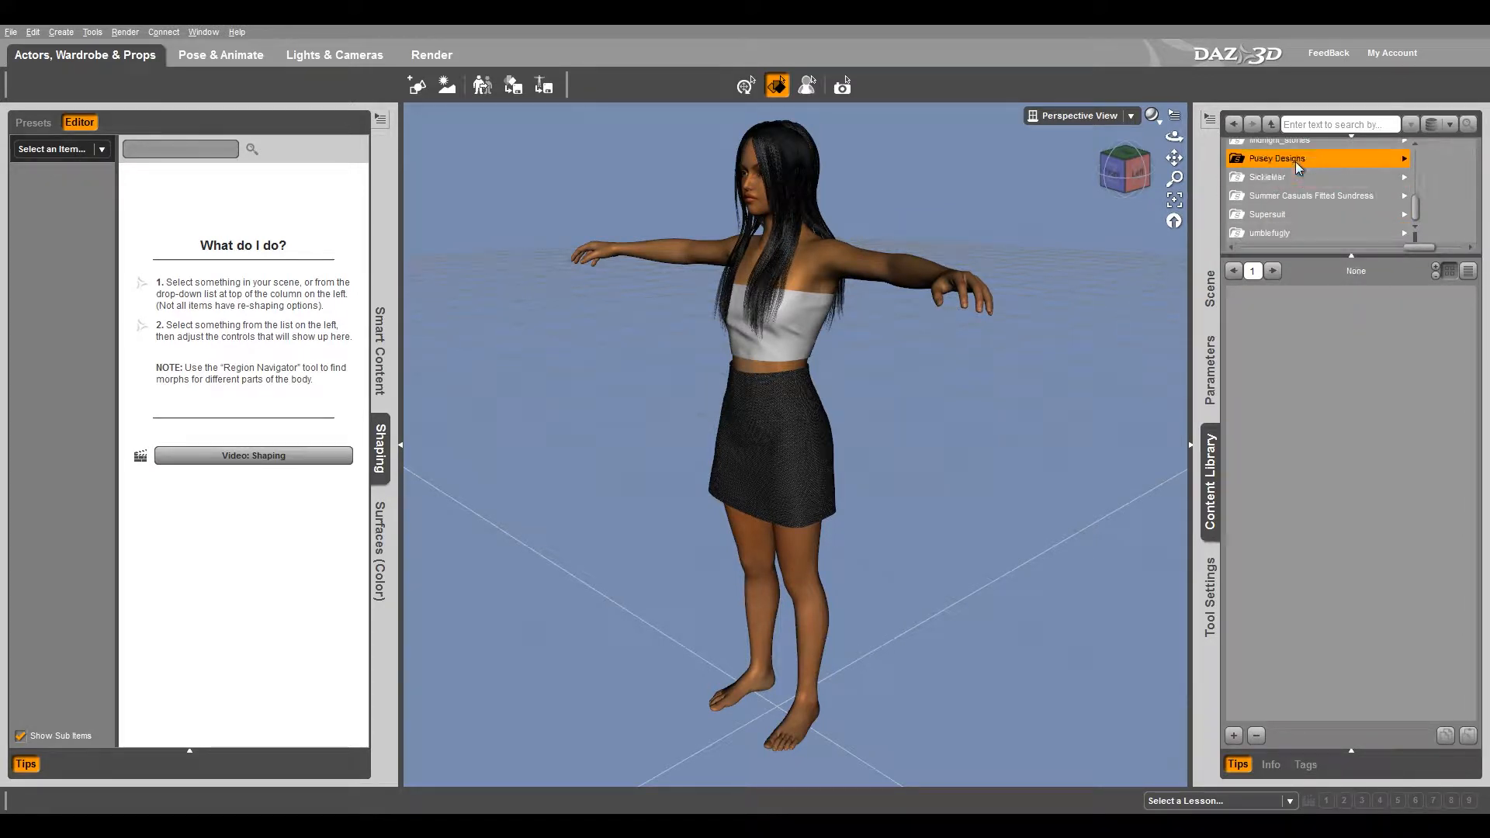
left_click_drag(1437, 248, 1456, 252)
left_click(1397, 148)
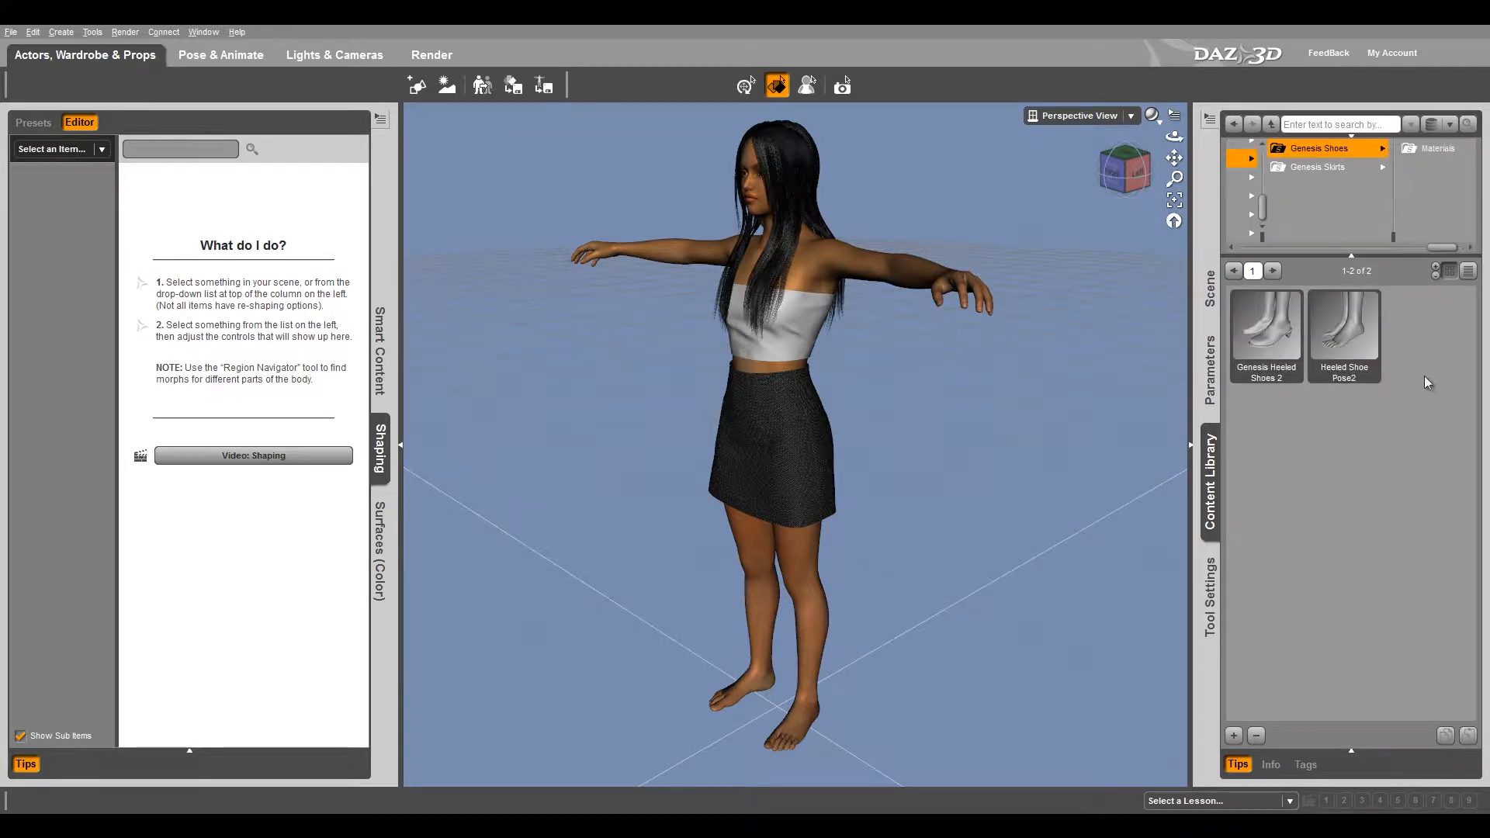
double_click(1277, 341)
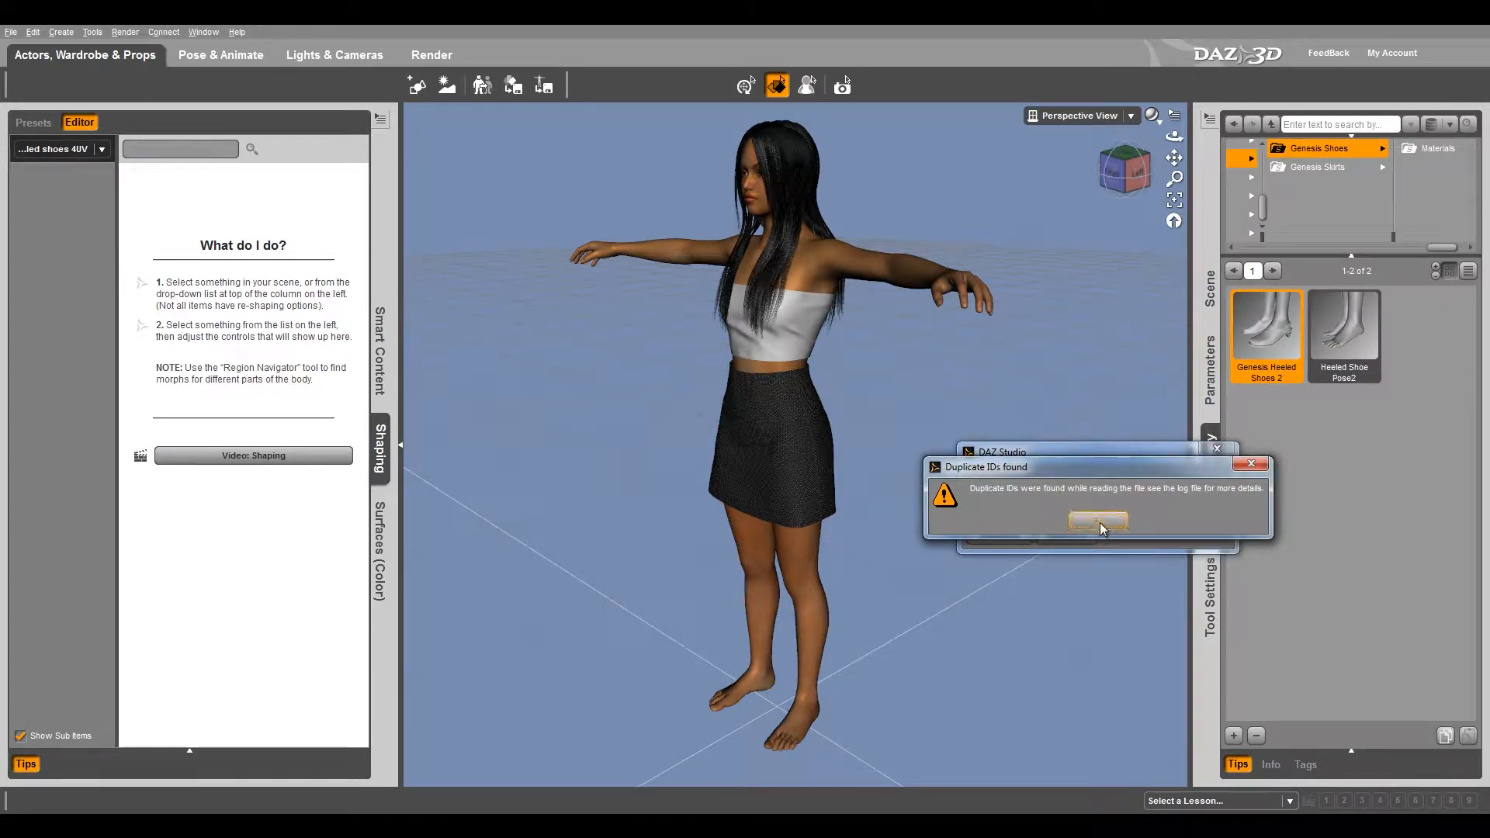
left_click(1098, 524)
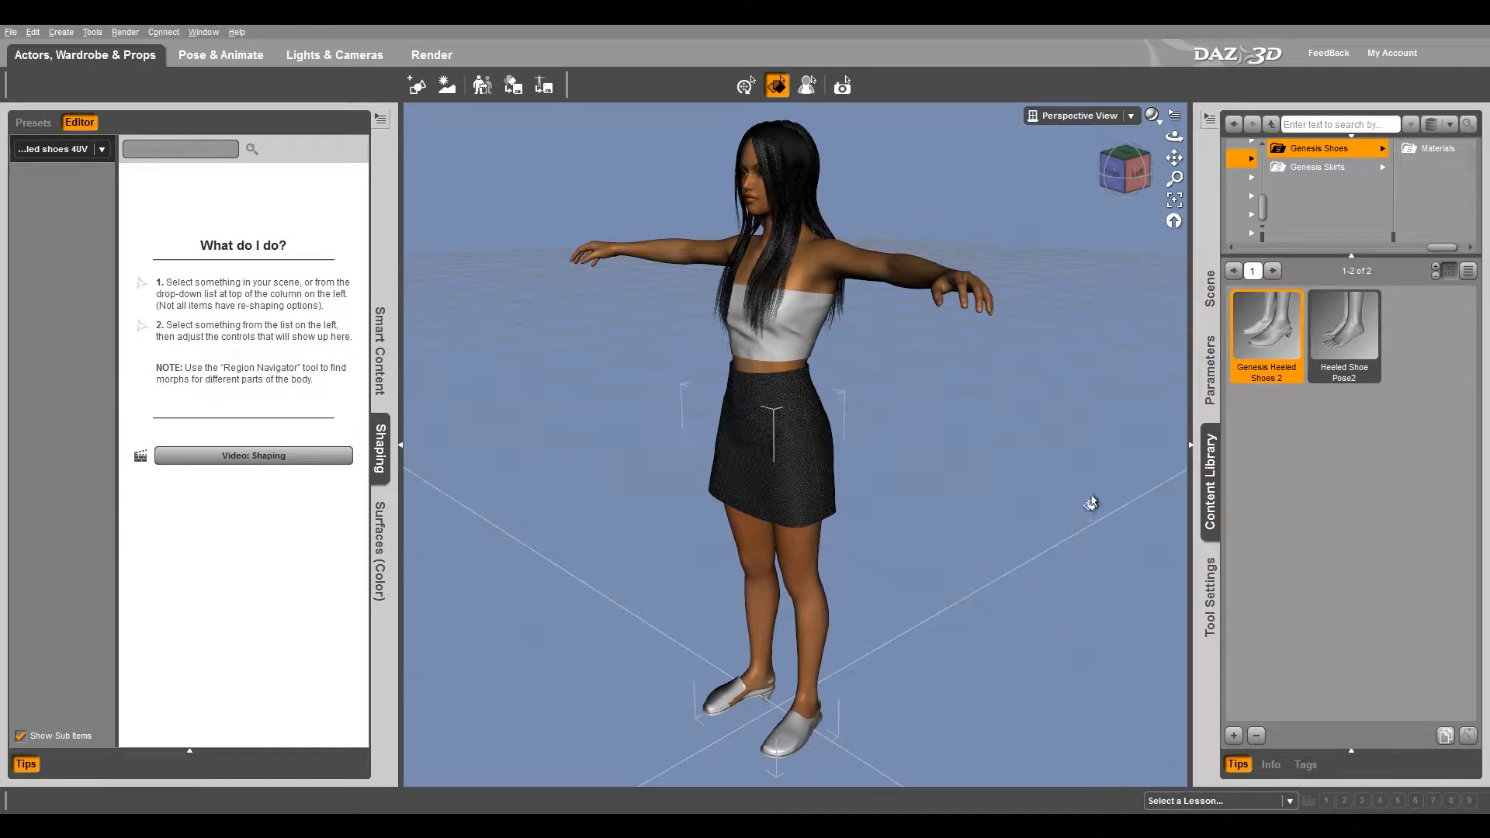
scroll(1009, 590, "up", 5)
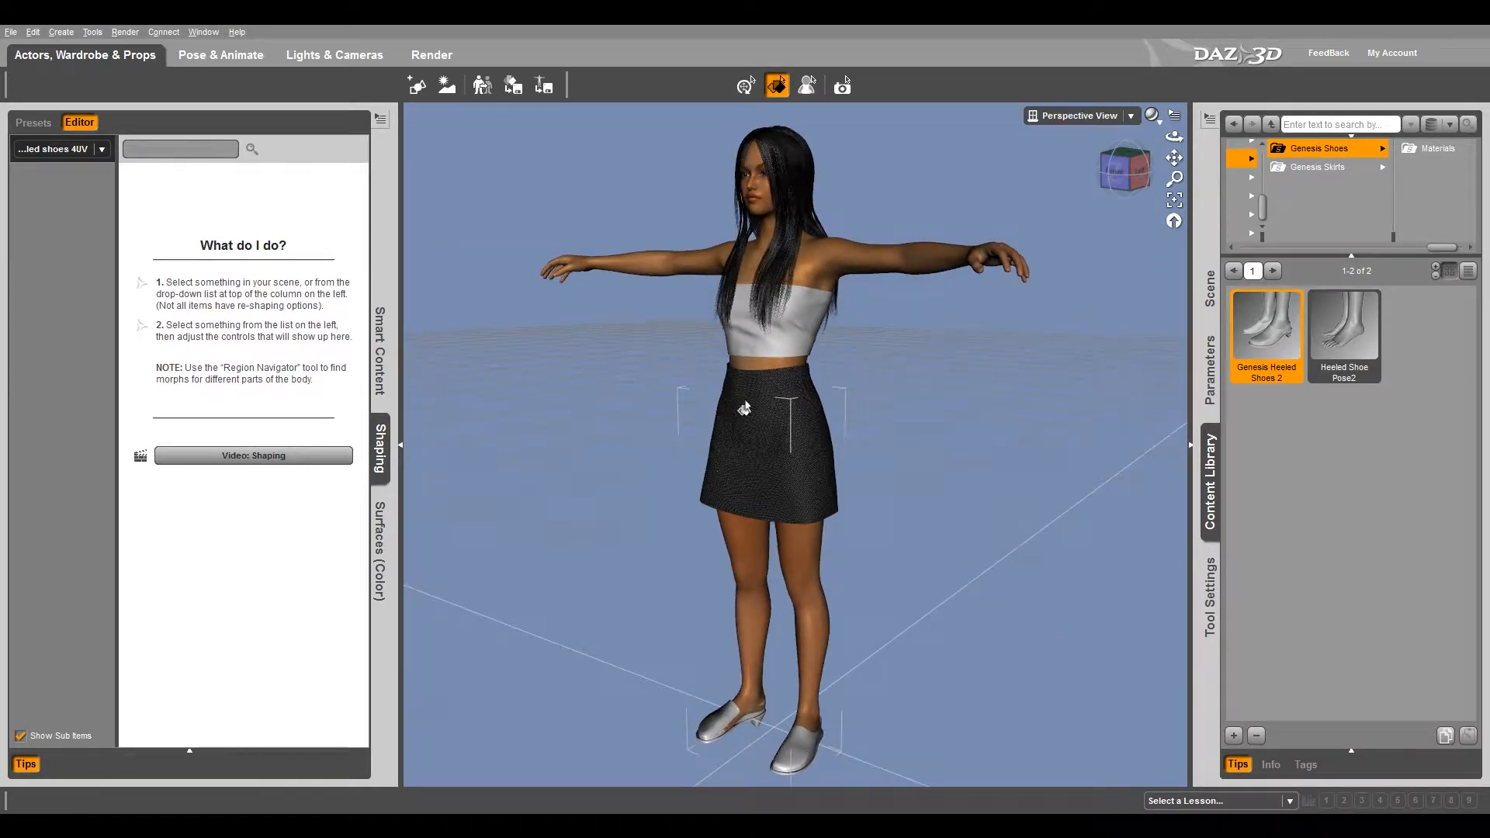
scroll(962, 603, "down", 5)
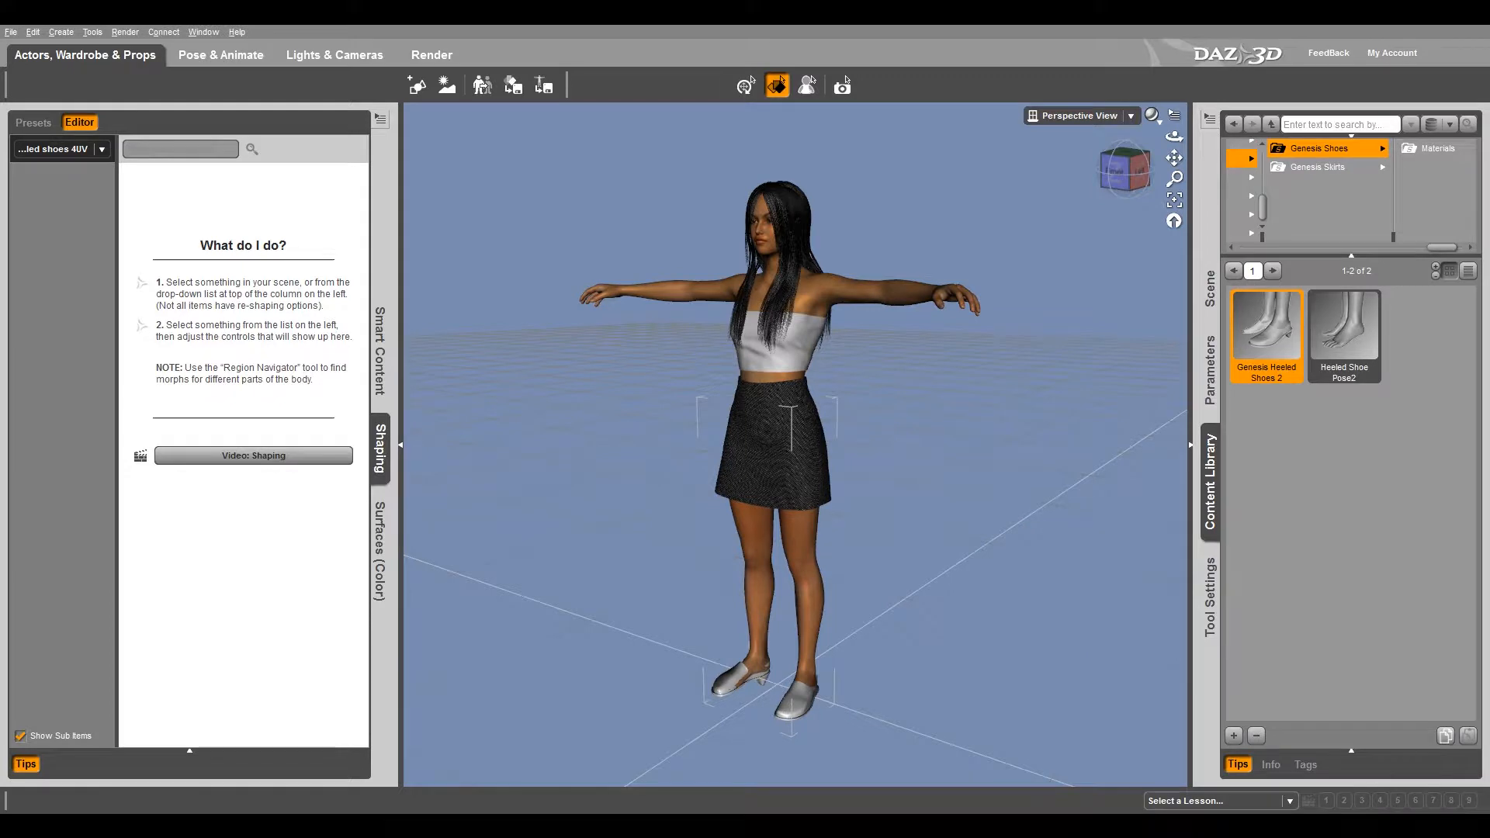
middle_click_drag(916, 484, 878, 536)
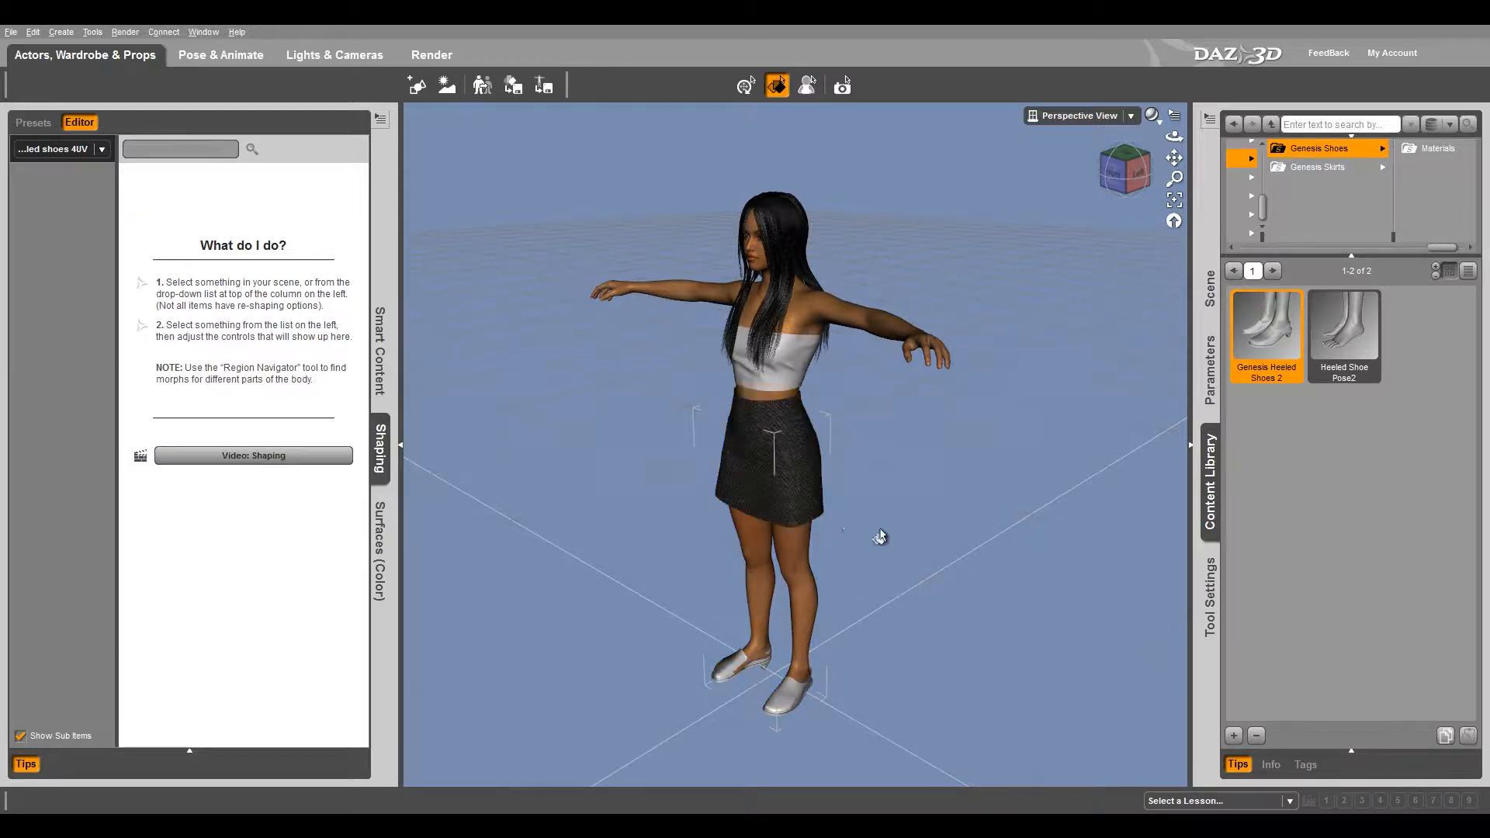
mouse_move(1175, 136)
left_mouse_down()
mouse_move(1126, 138)
mouse_move(1217, 153)
mouse_move(1175, 135)
left_mouse_up()
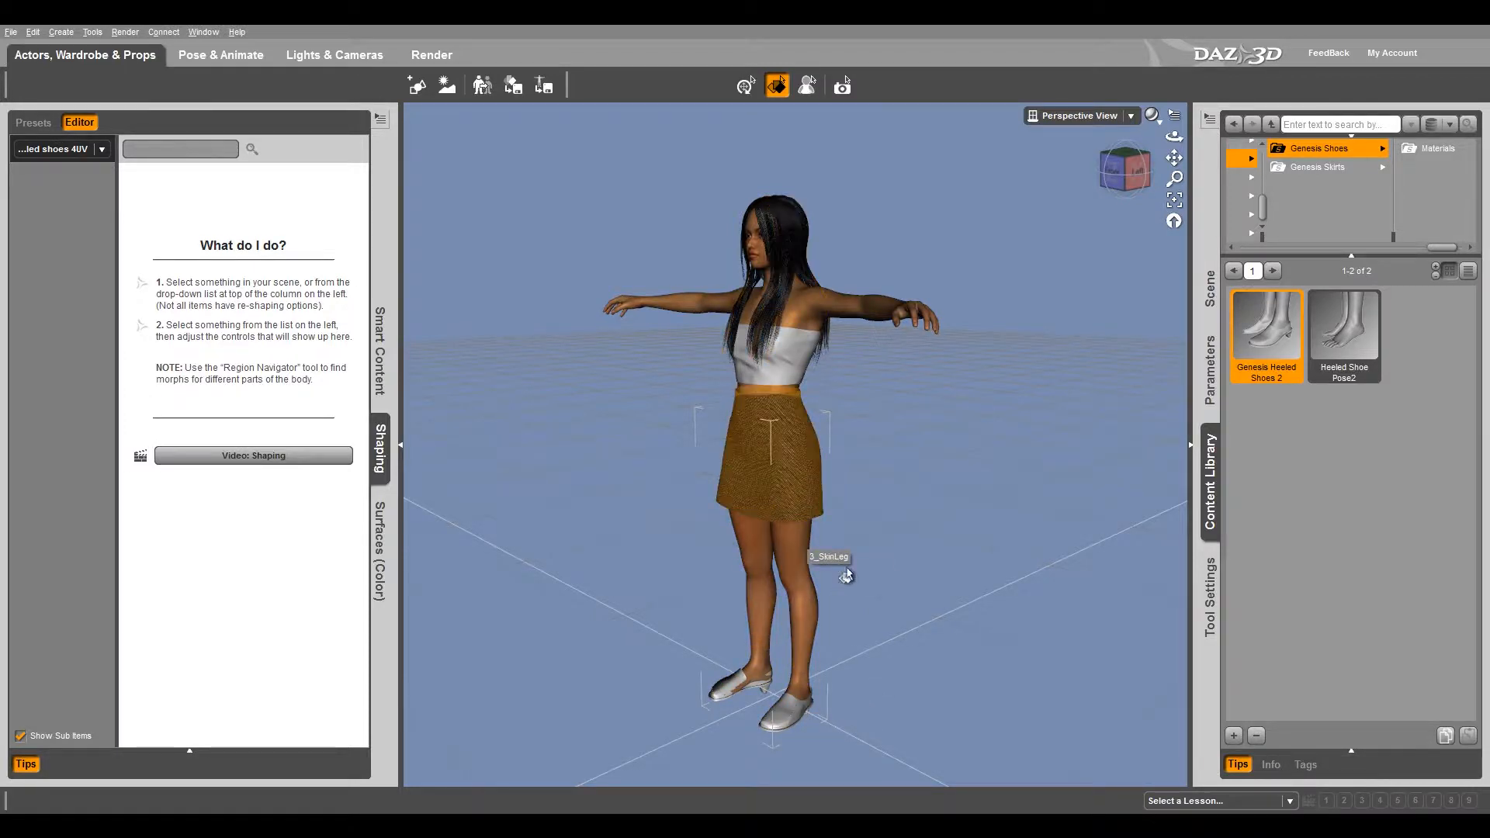
middle_click_drag(867, 584, 863, 607)
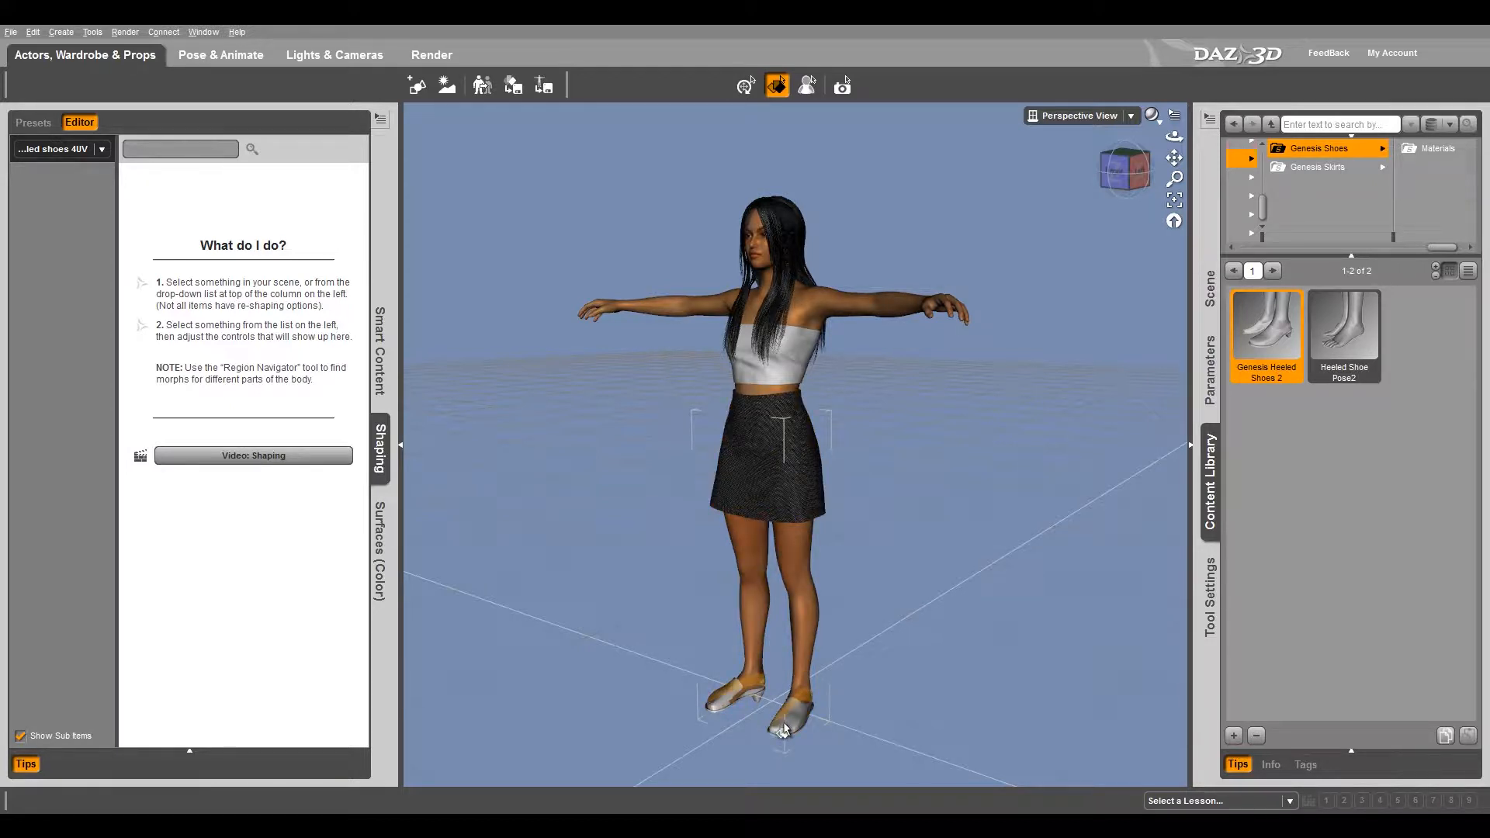
- Clear the selection and fit the heeled shoes to Genesis with Parent To Target enabled
left_click(741, 87)
right_click(783, 728)
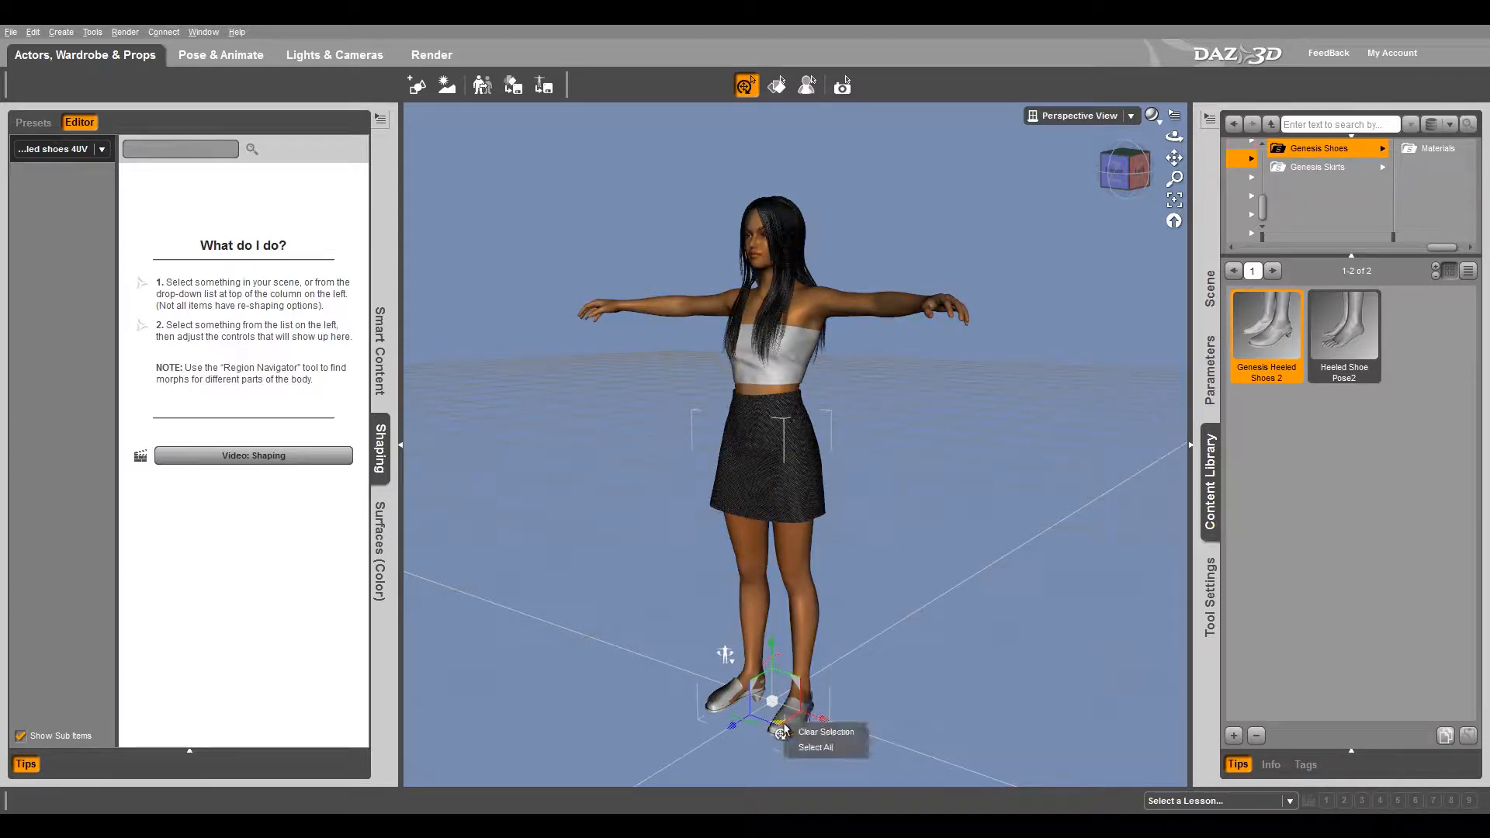
left_click(826, 732)
right_click(720, 703)
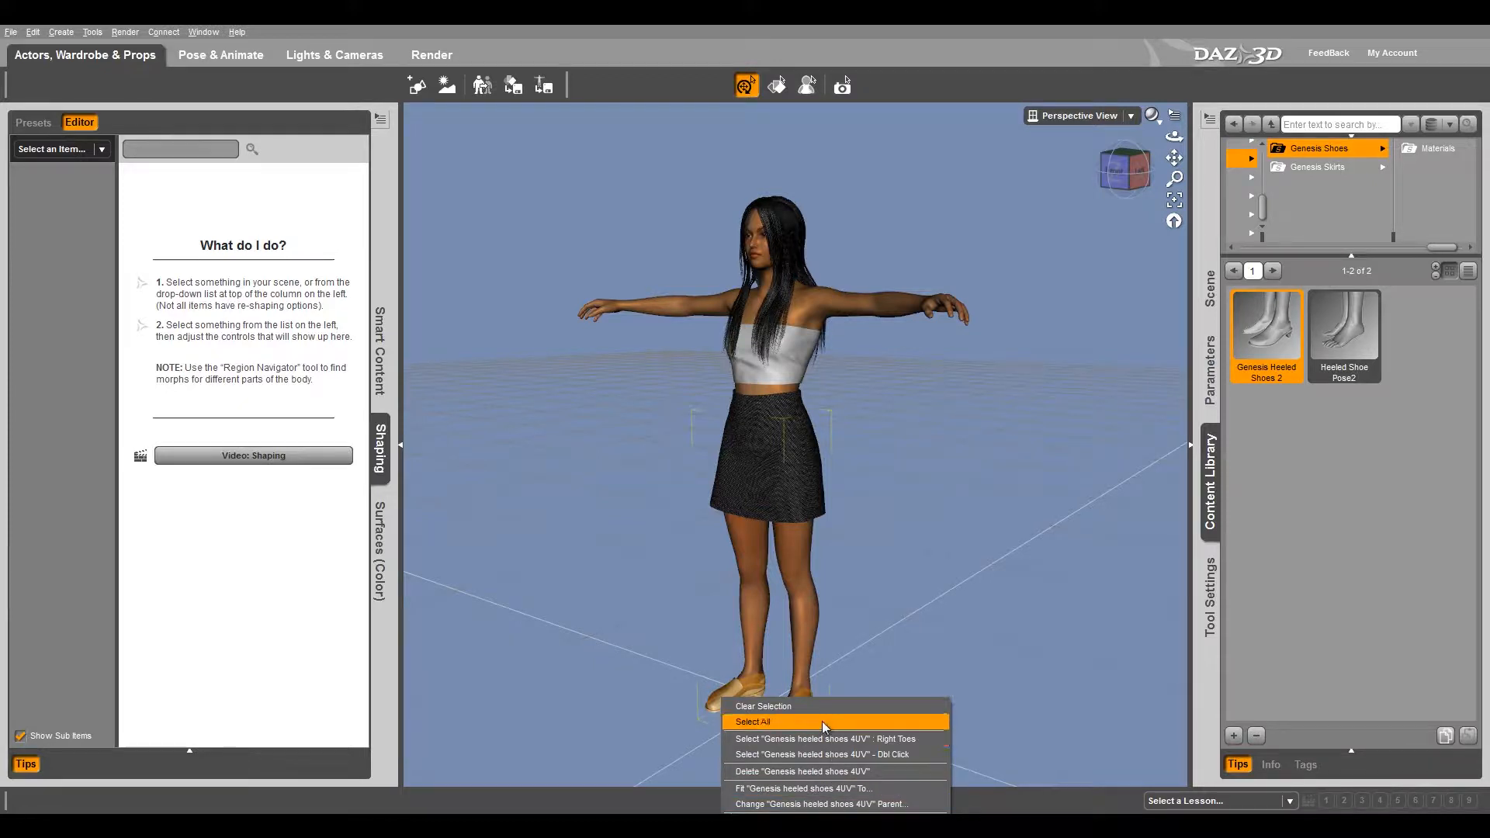
left_click(815, 784)
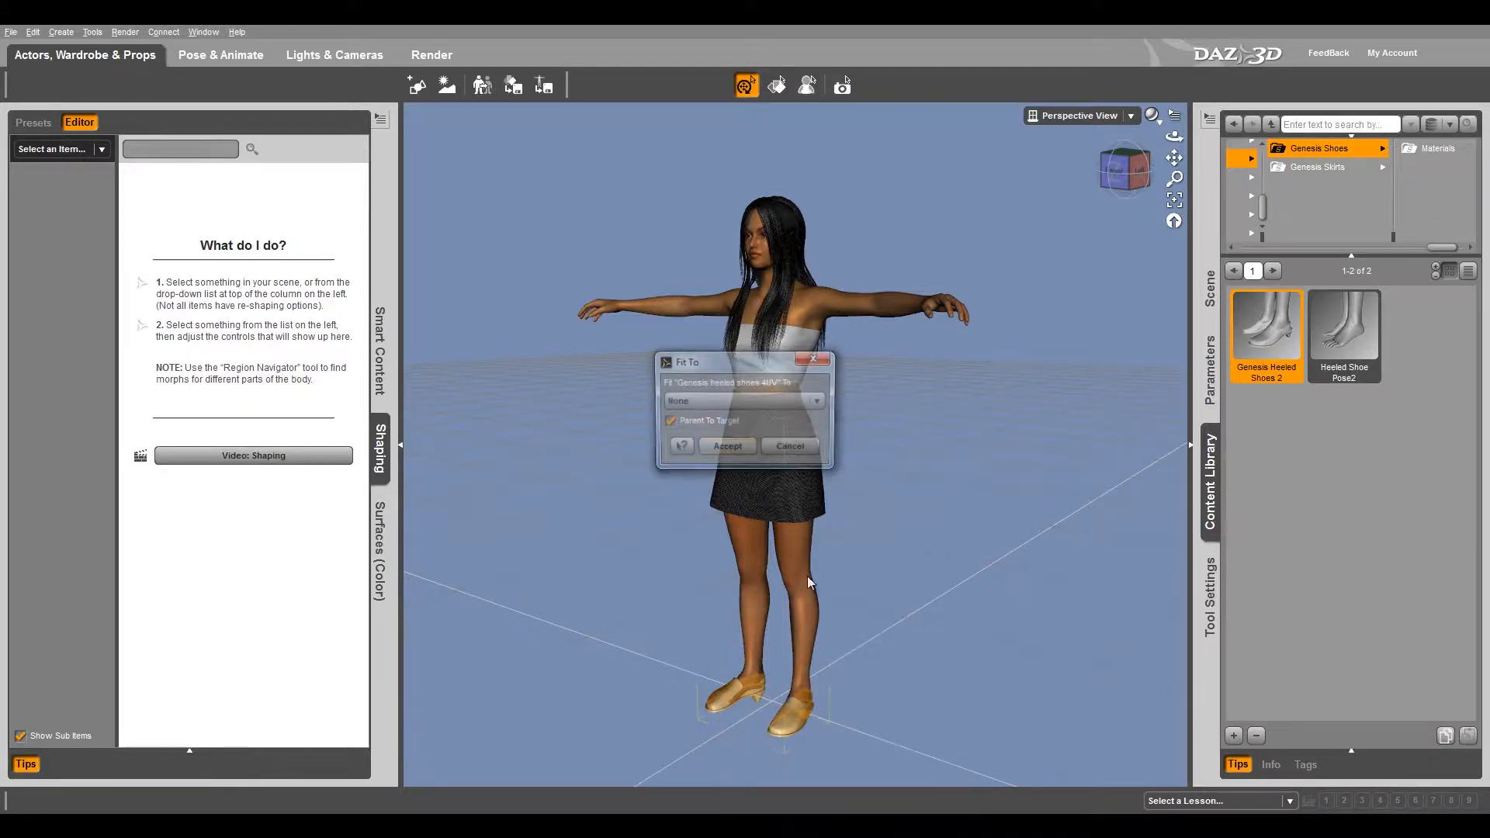
left_click(705, 402)
left_click(693, 419)
left_click(718, 448)
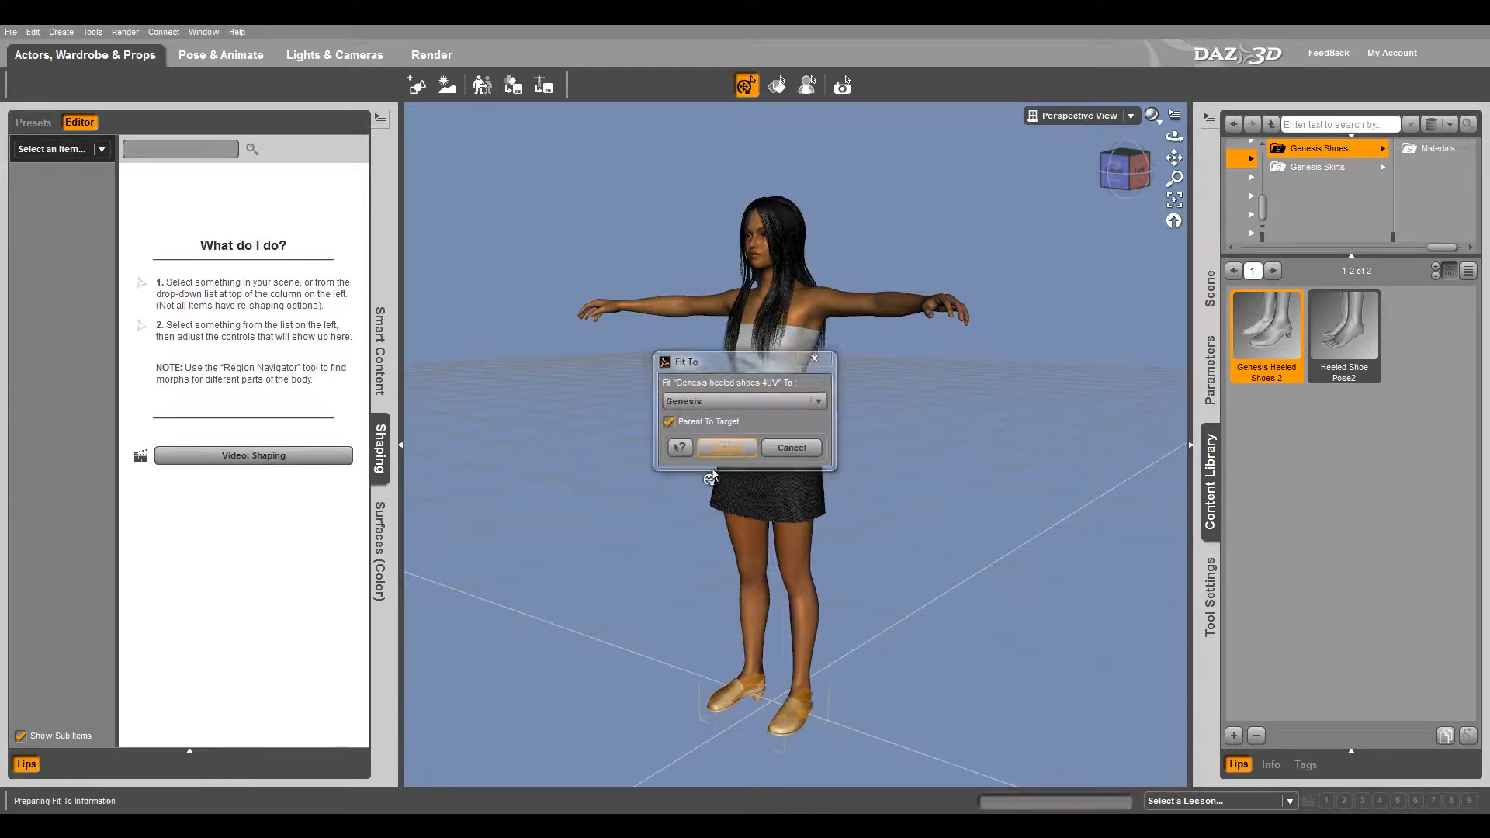
- Select the heeled shoes and apply the Heeled Shoe 2 texture 2 material from the Genesis Shoes materials
middle_click_drag(1160, 466, 1100, 516)
left_click(1428, 149)
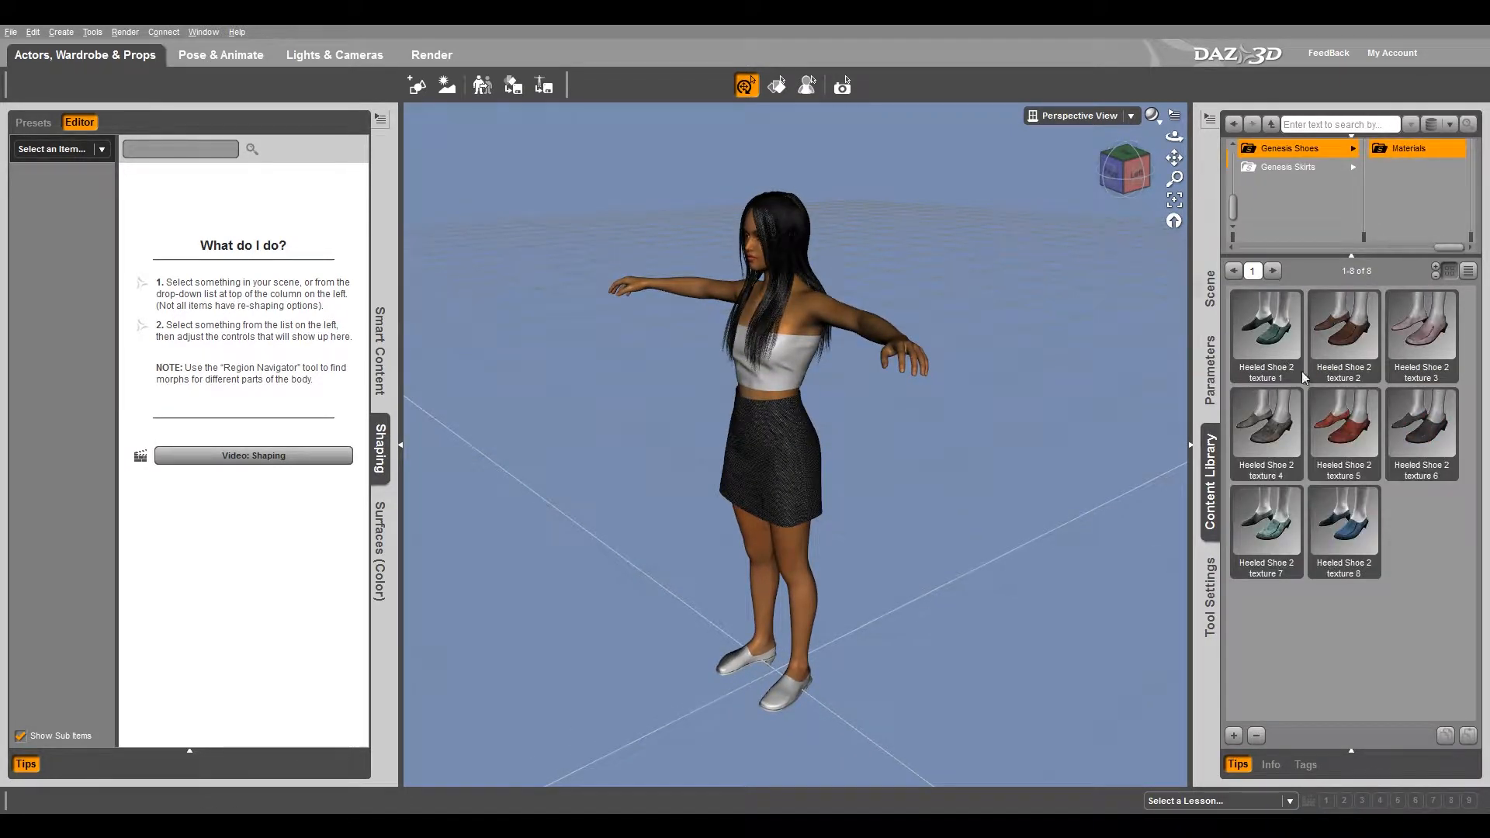
left_click(1252, 424)
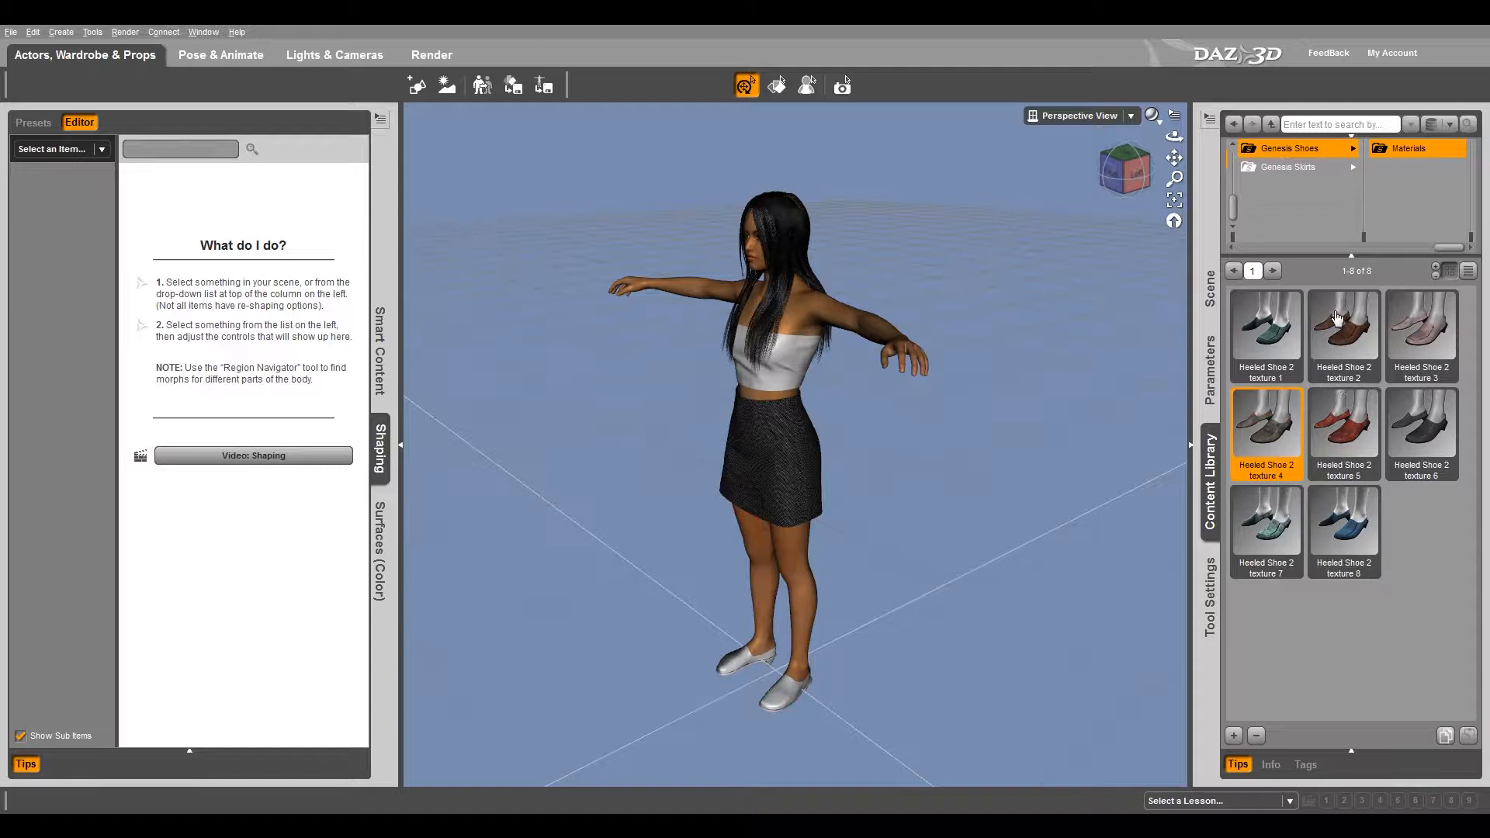
left_click(1337, 318)
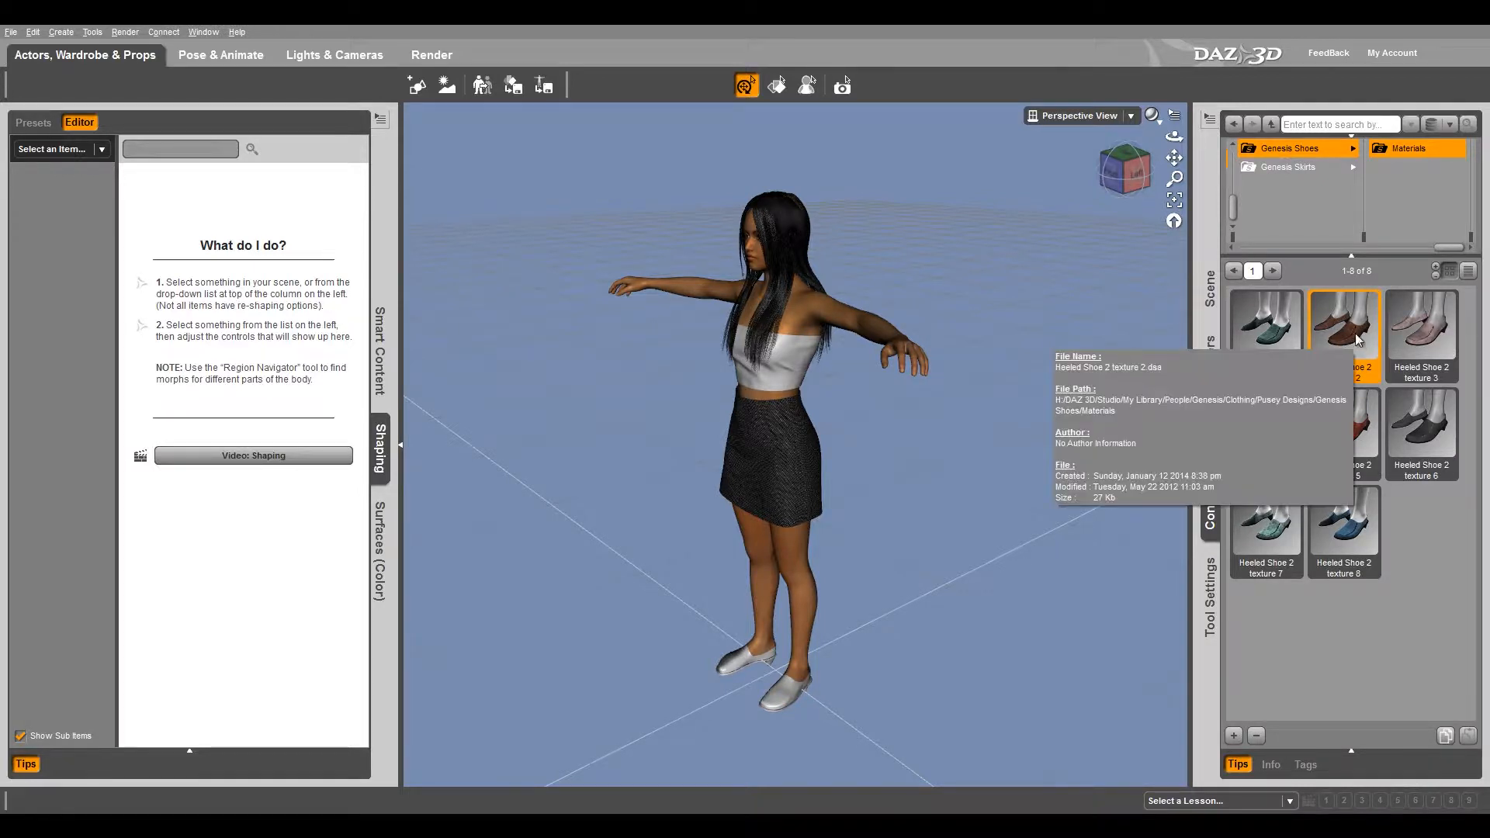
left_click(777, 86)
left_click(732, 681)
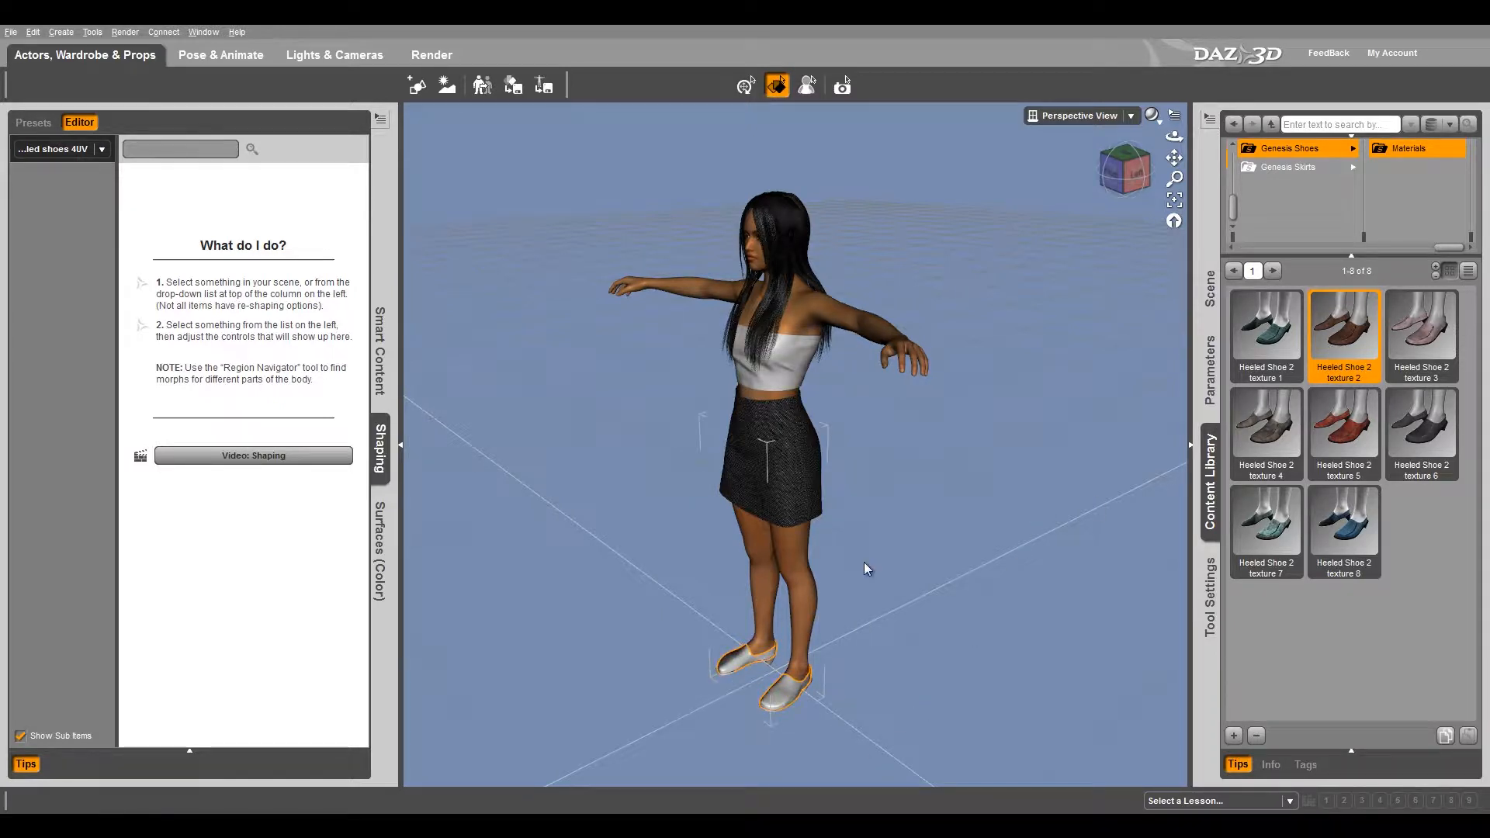
middle_click_drag(702, 685, 674, 643)
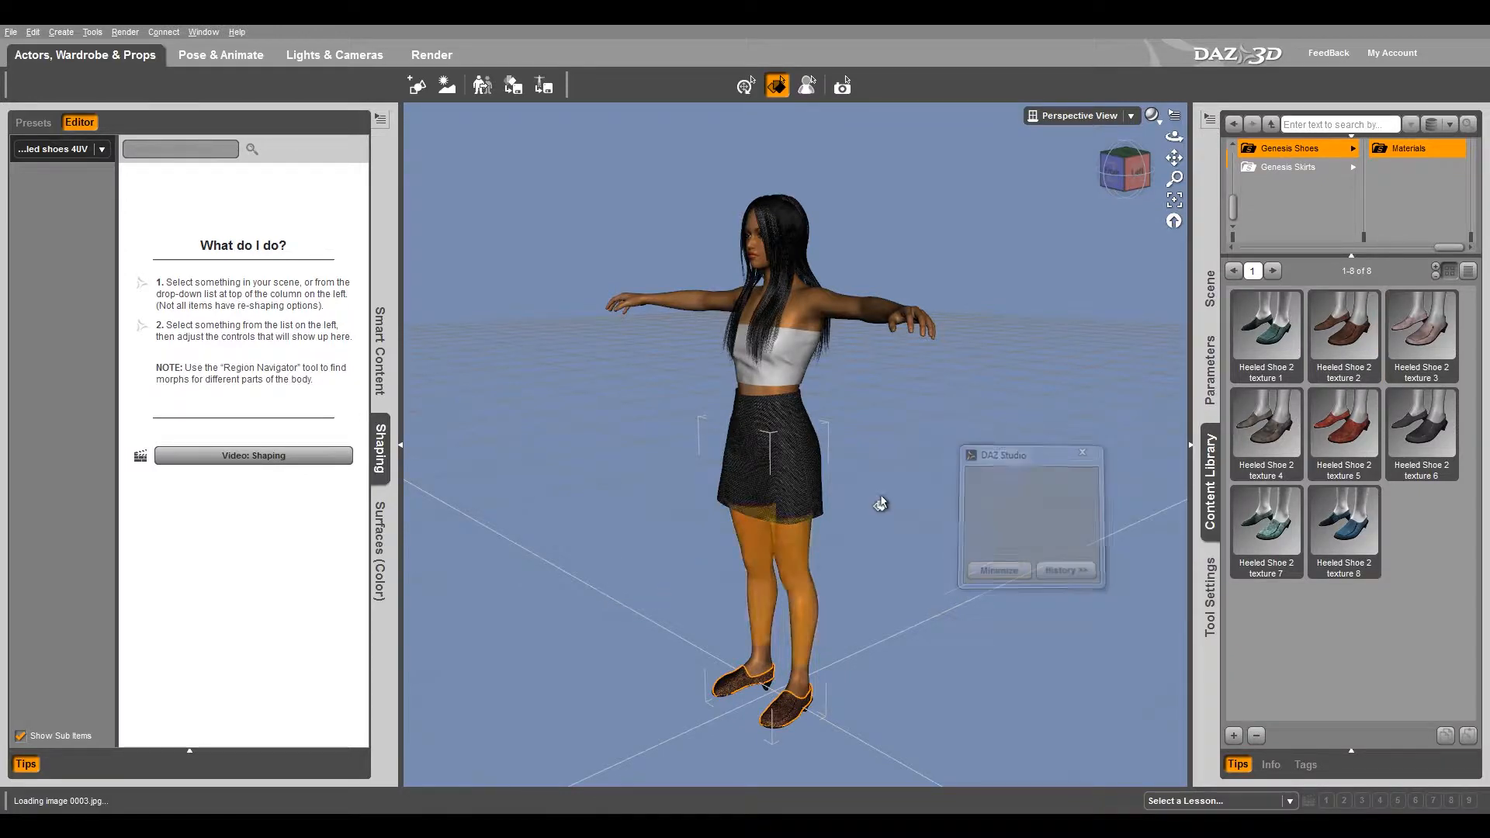
middle_click_drag(1031, 326, 1071, 357)
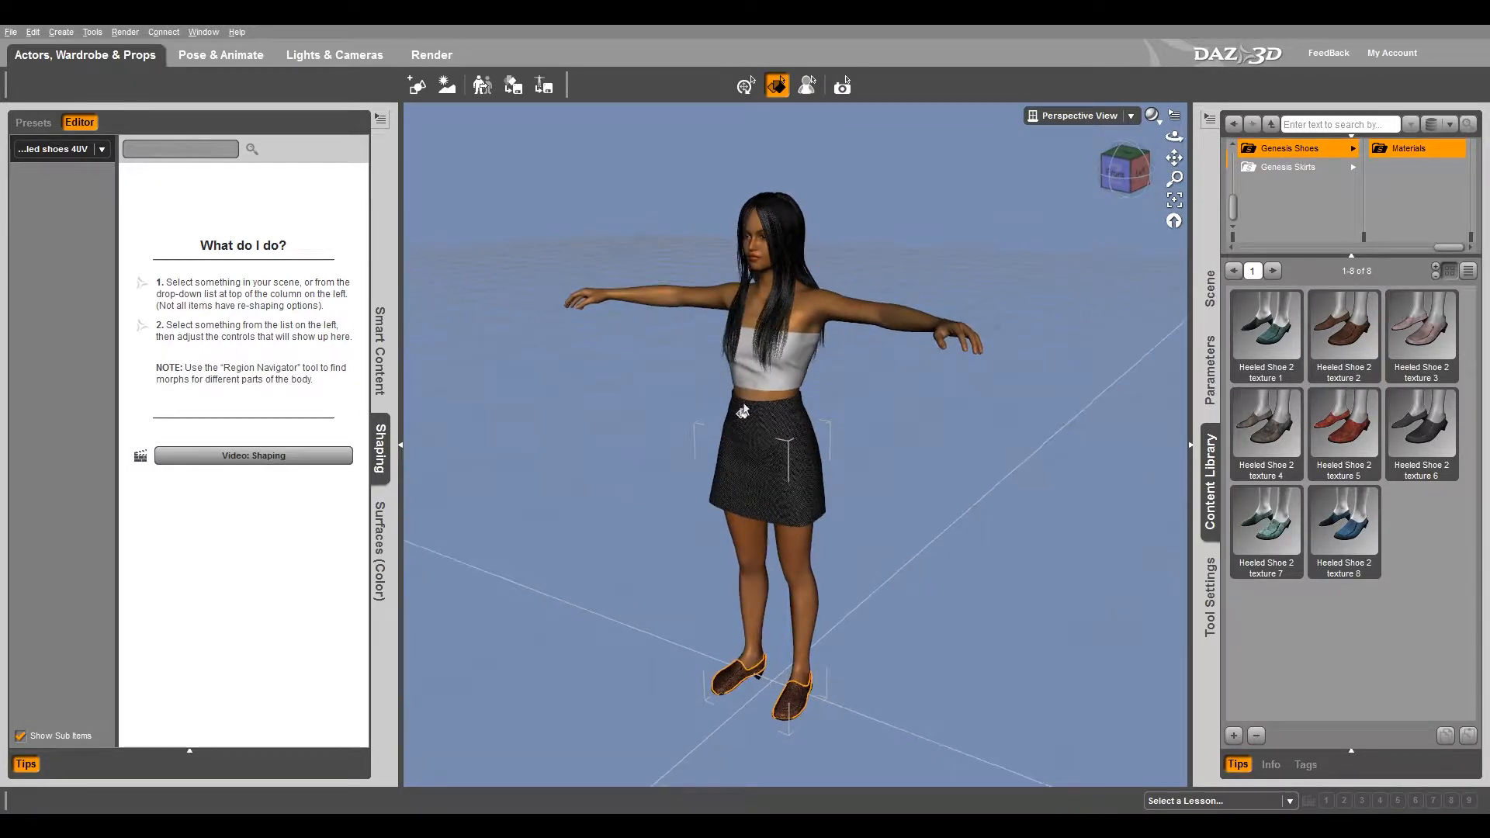
- Start exporting the scene as an Autodesk FBX file and browse to the Daz Tutorial folder in Local Render Jobs
scroll(970, 323, "up", 1)
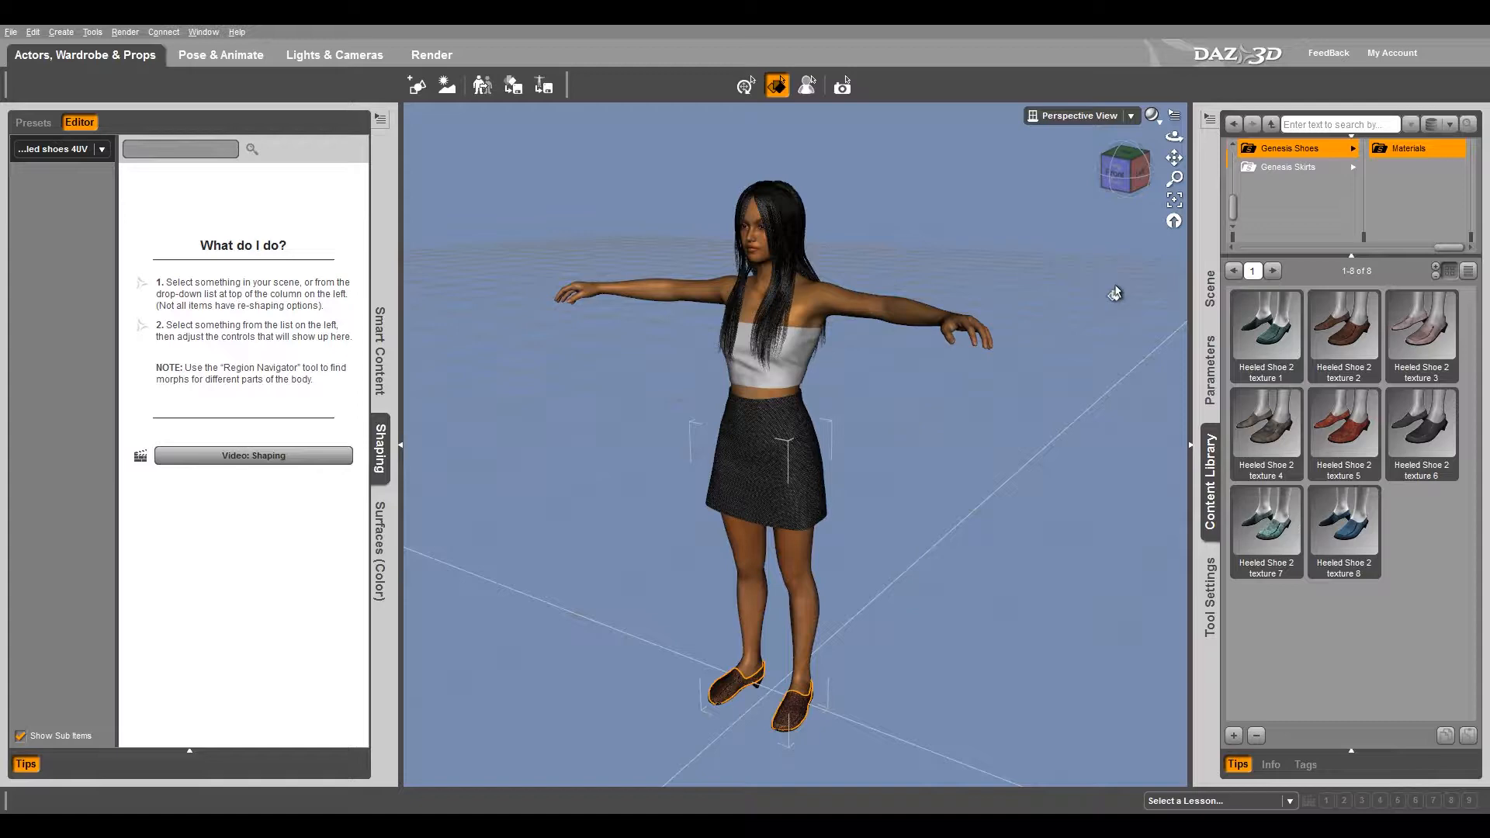
left_click(11, 32)
left_click(96, 187)
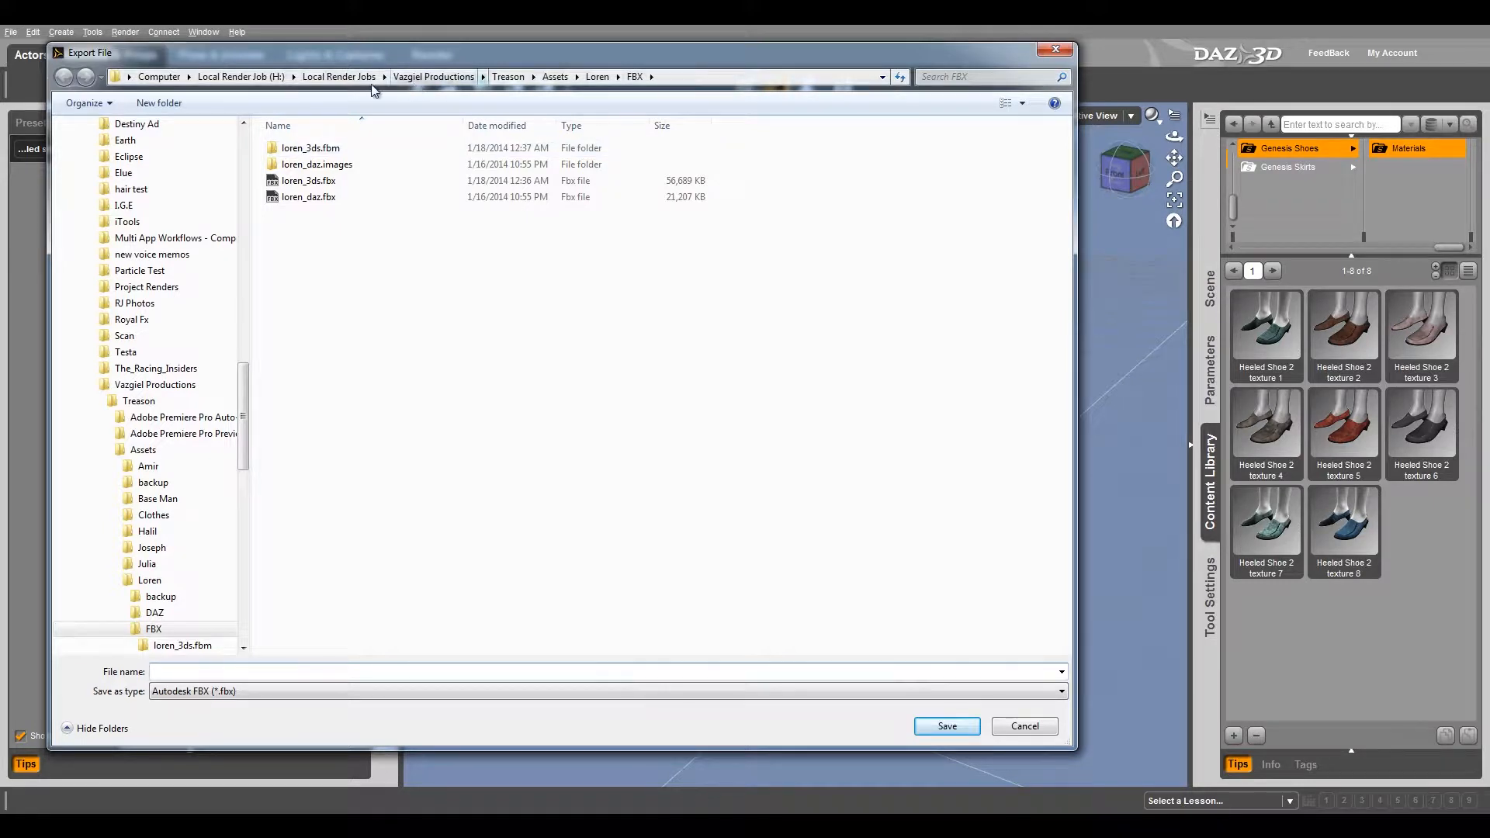
left_click(339, 76)
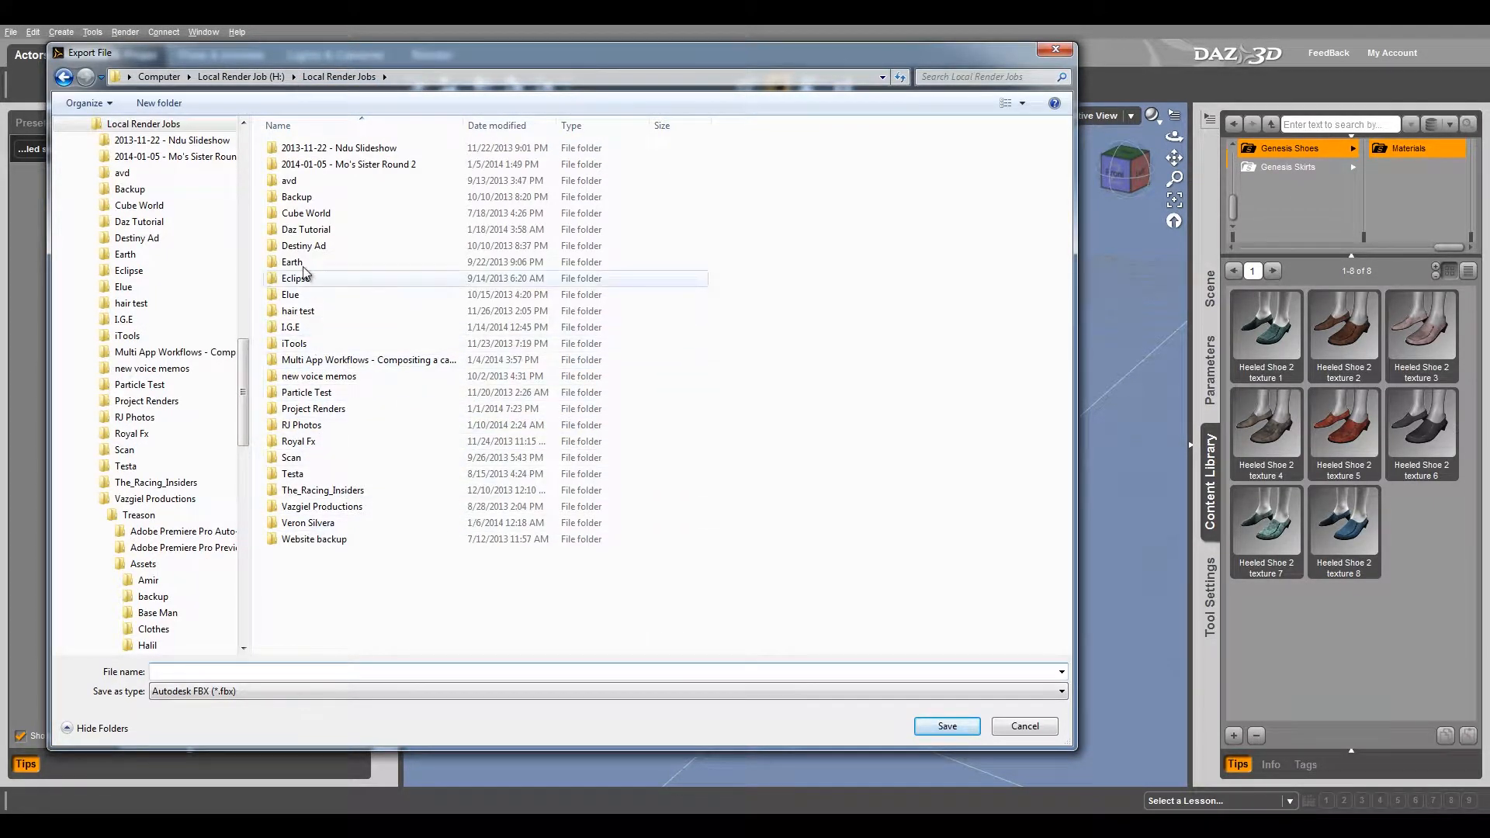
double_click(306, 230)
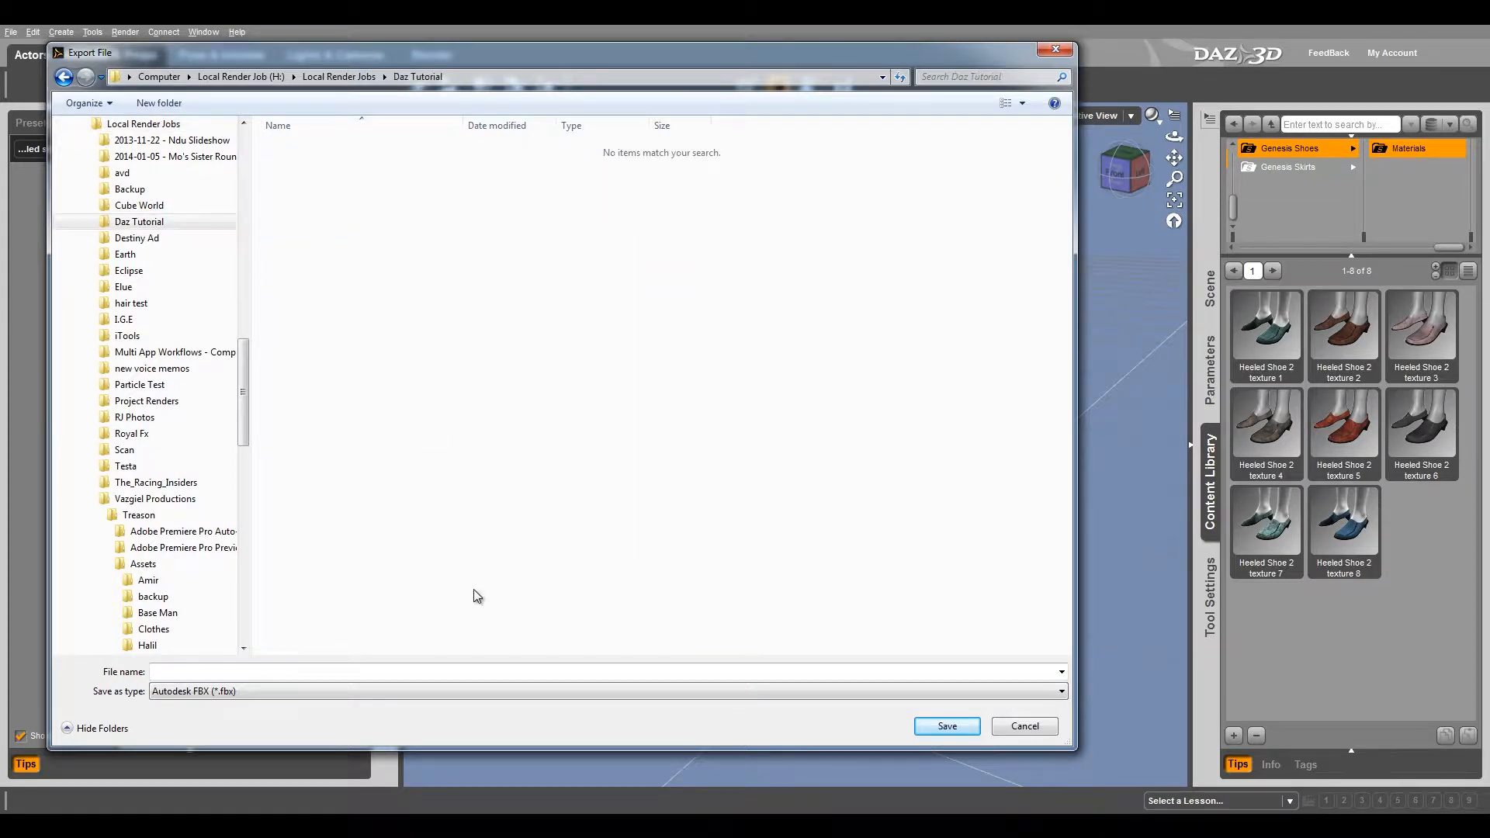
- Create a new folder named FBX inside the Daz Tutorial folder and open it
right_click(465, 358)
mouse_move(380, 522)
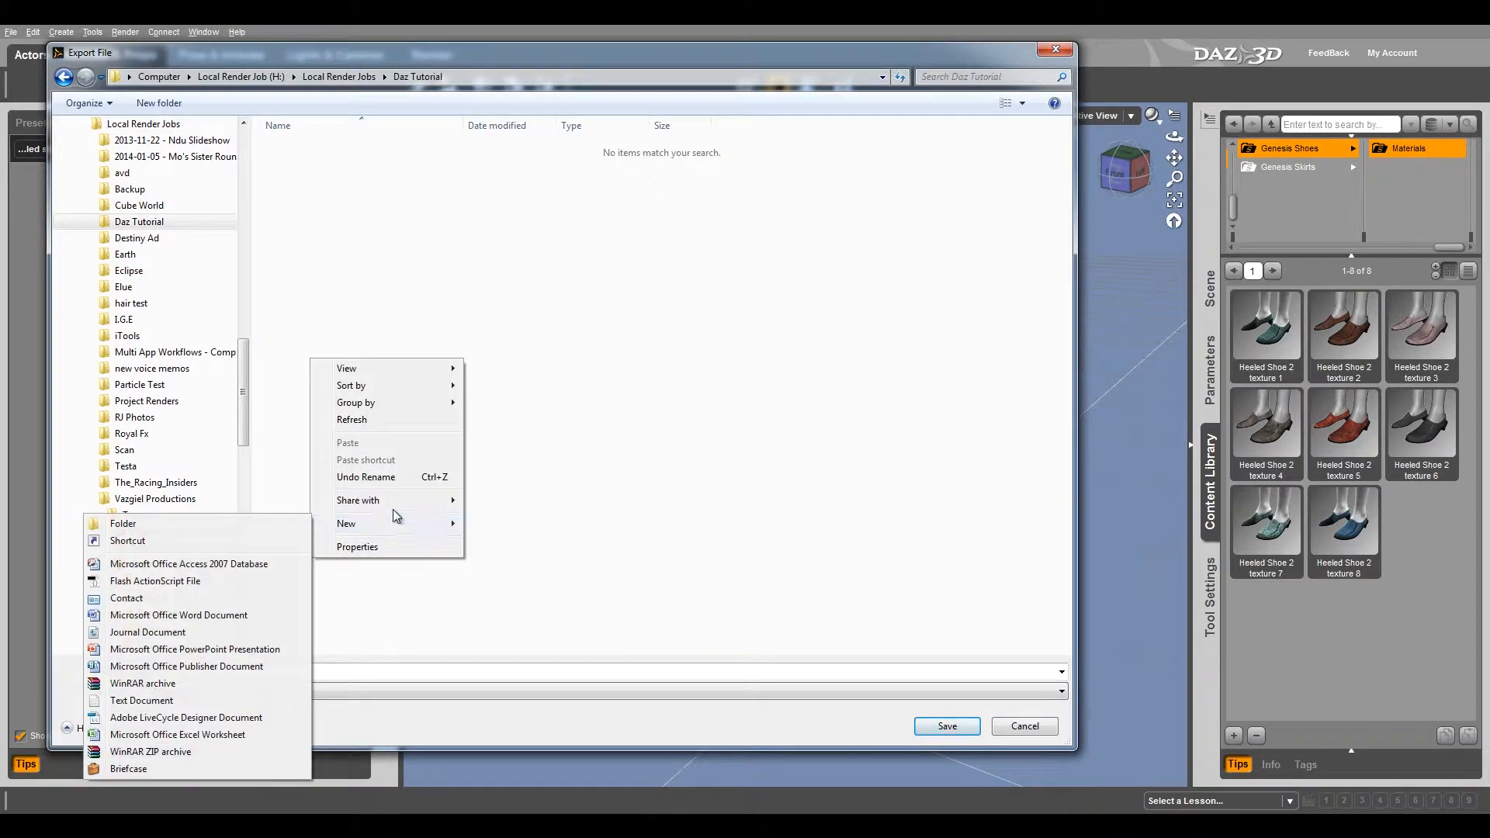
left_click(189, 525)
type("FBX")
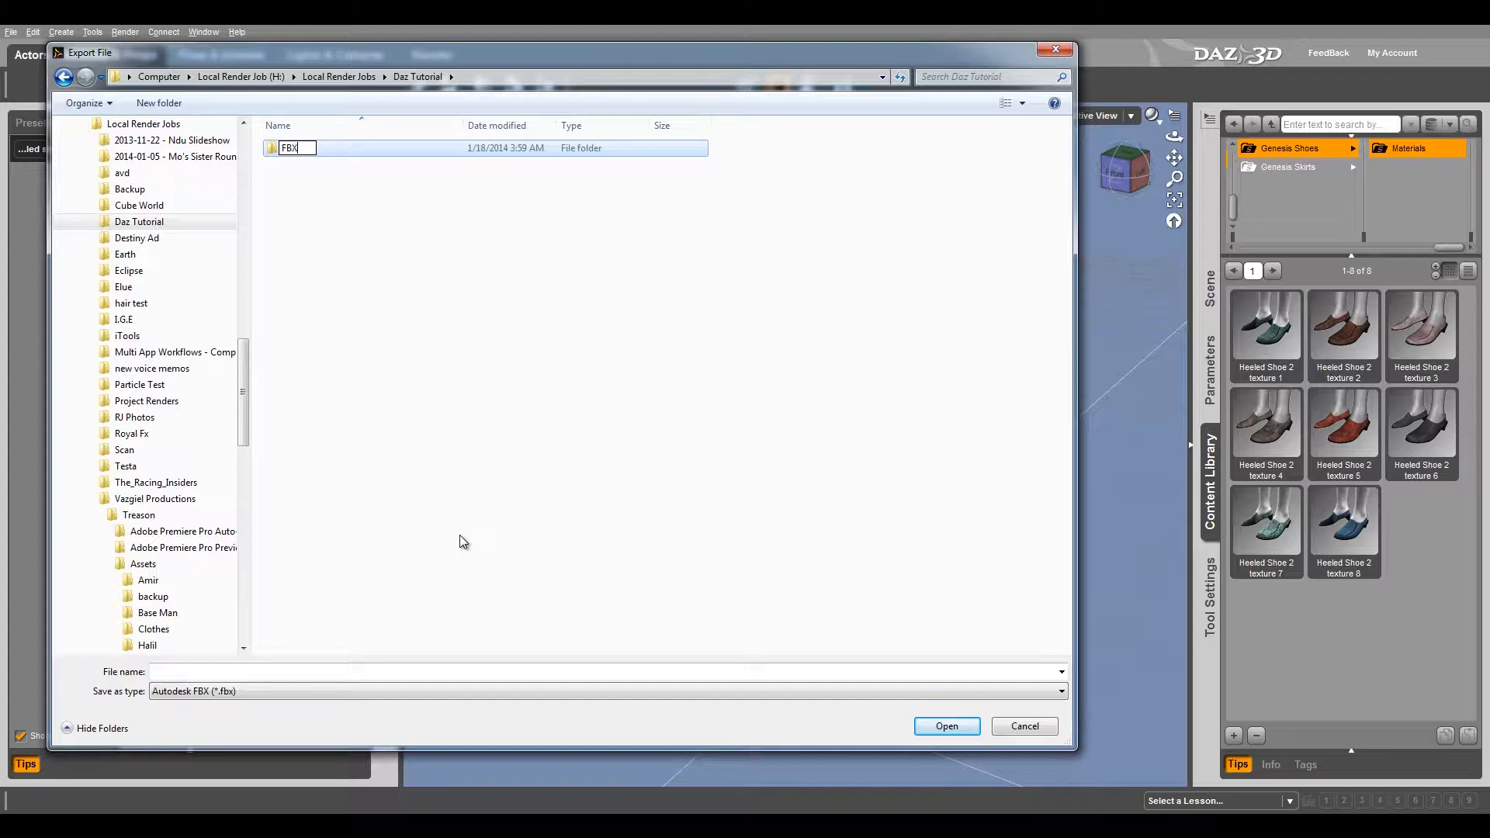
left_click(463, 541)
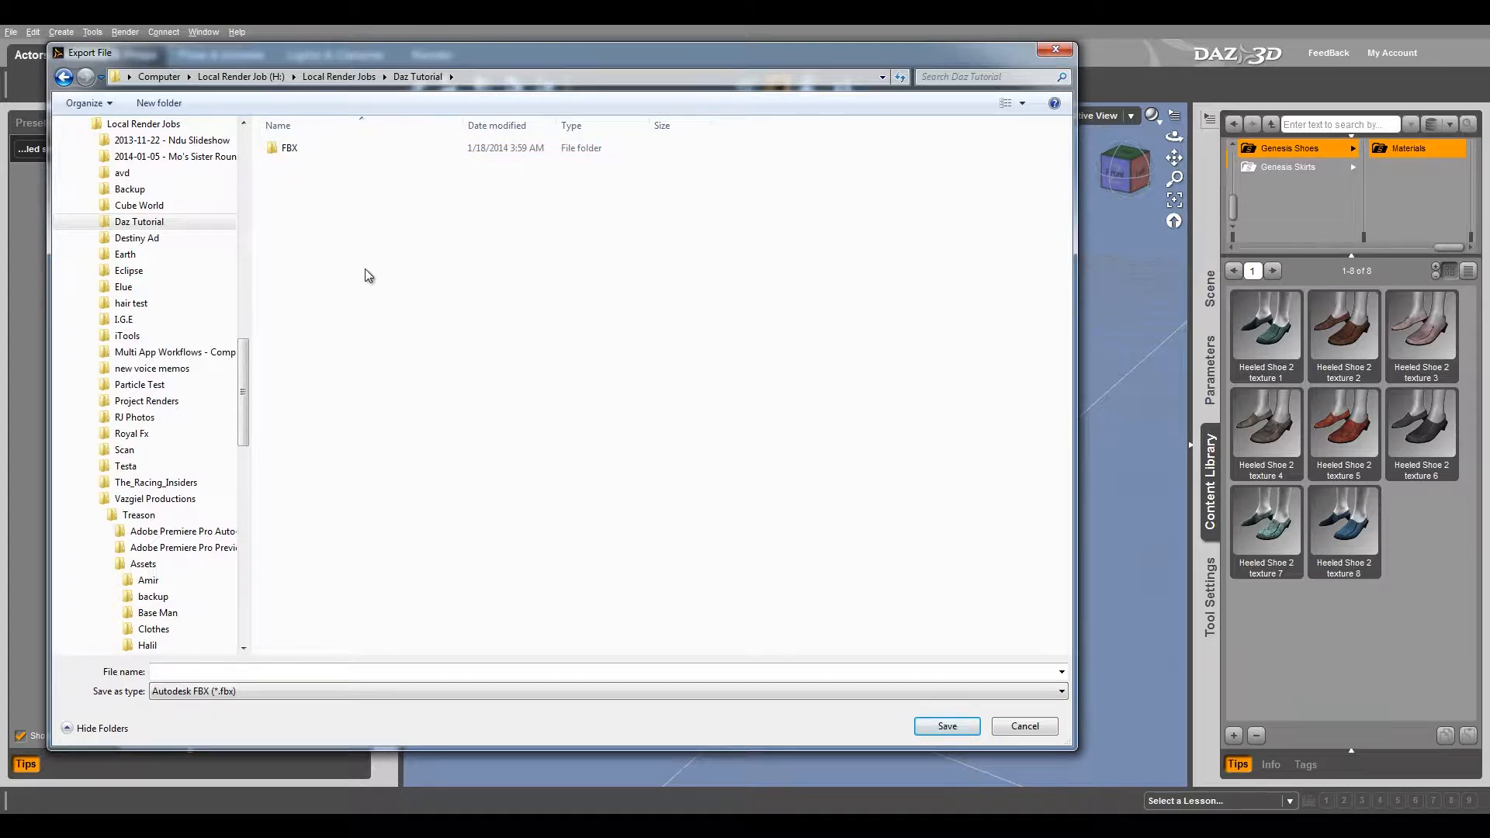
left_click(285, 152)
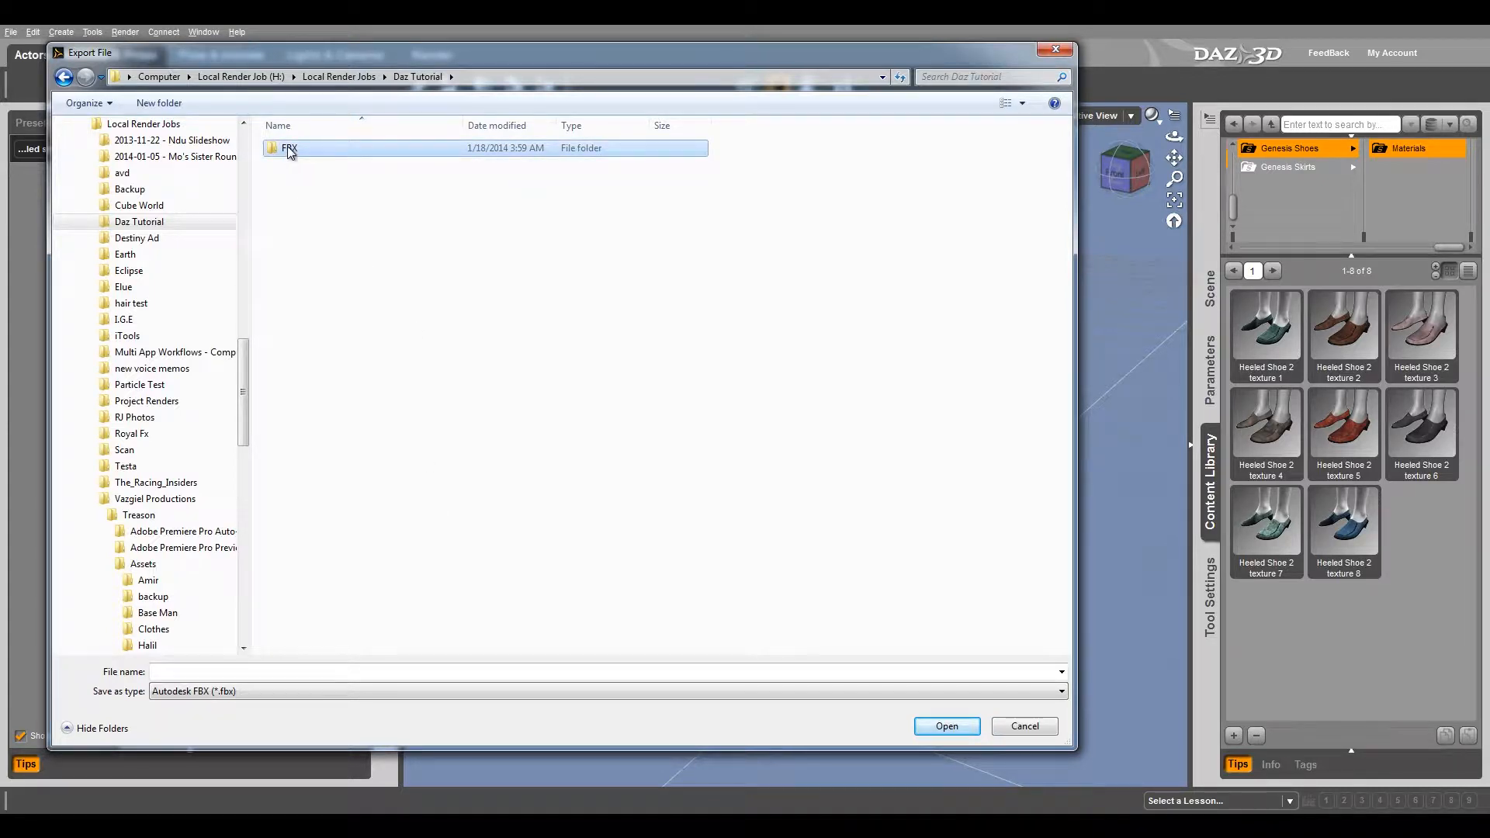
double_click(289, 149)
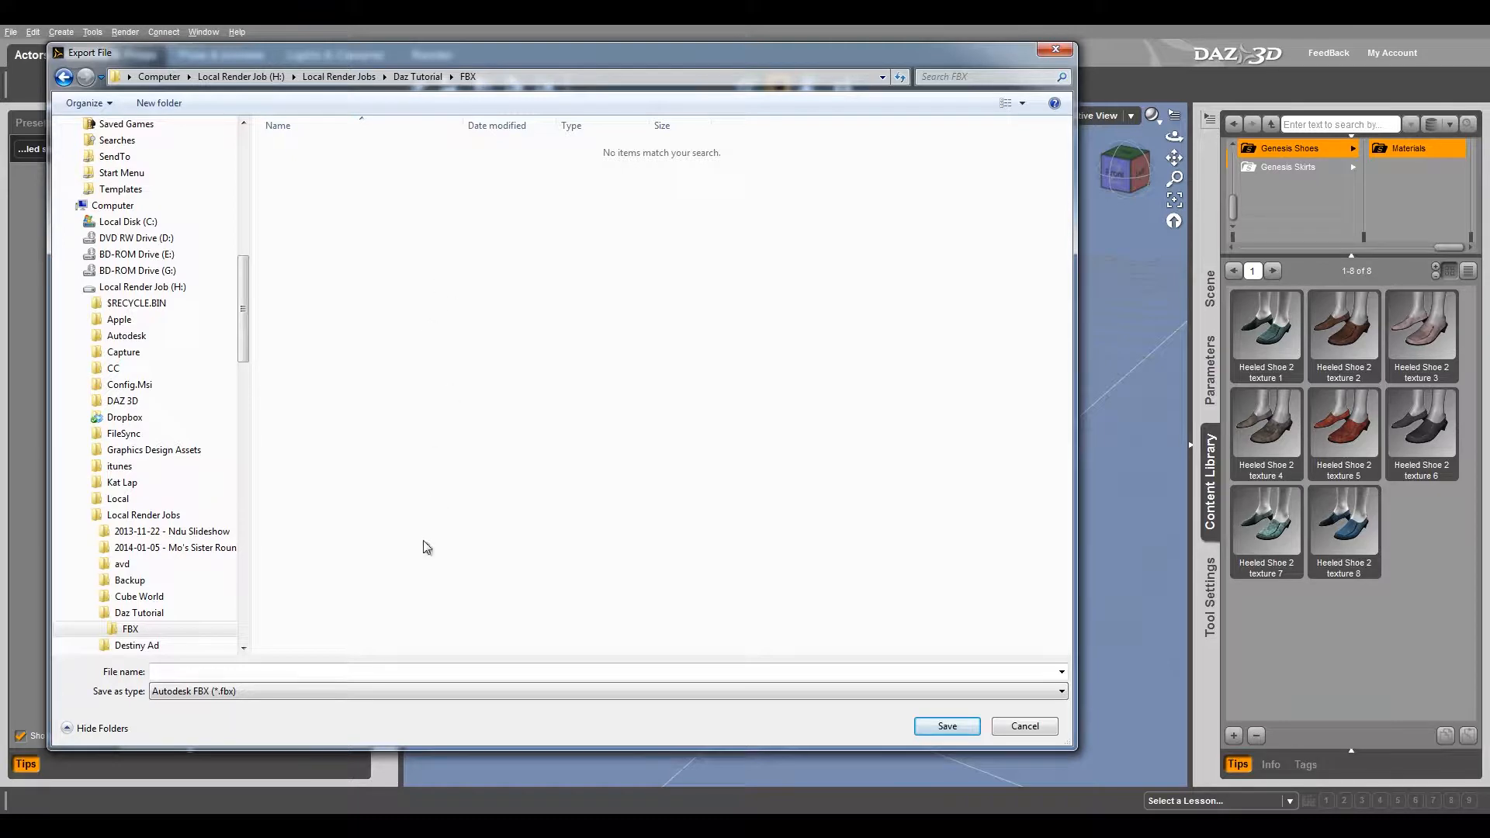
- Name the export file Testa2 and save it in the FBX folder as Autodesk FBX
left_click(543, 674)
type("Testa2")
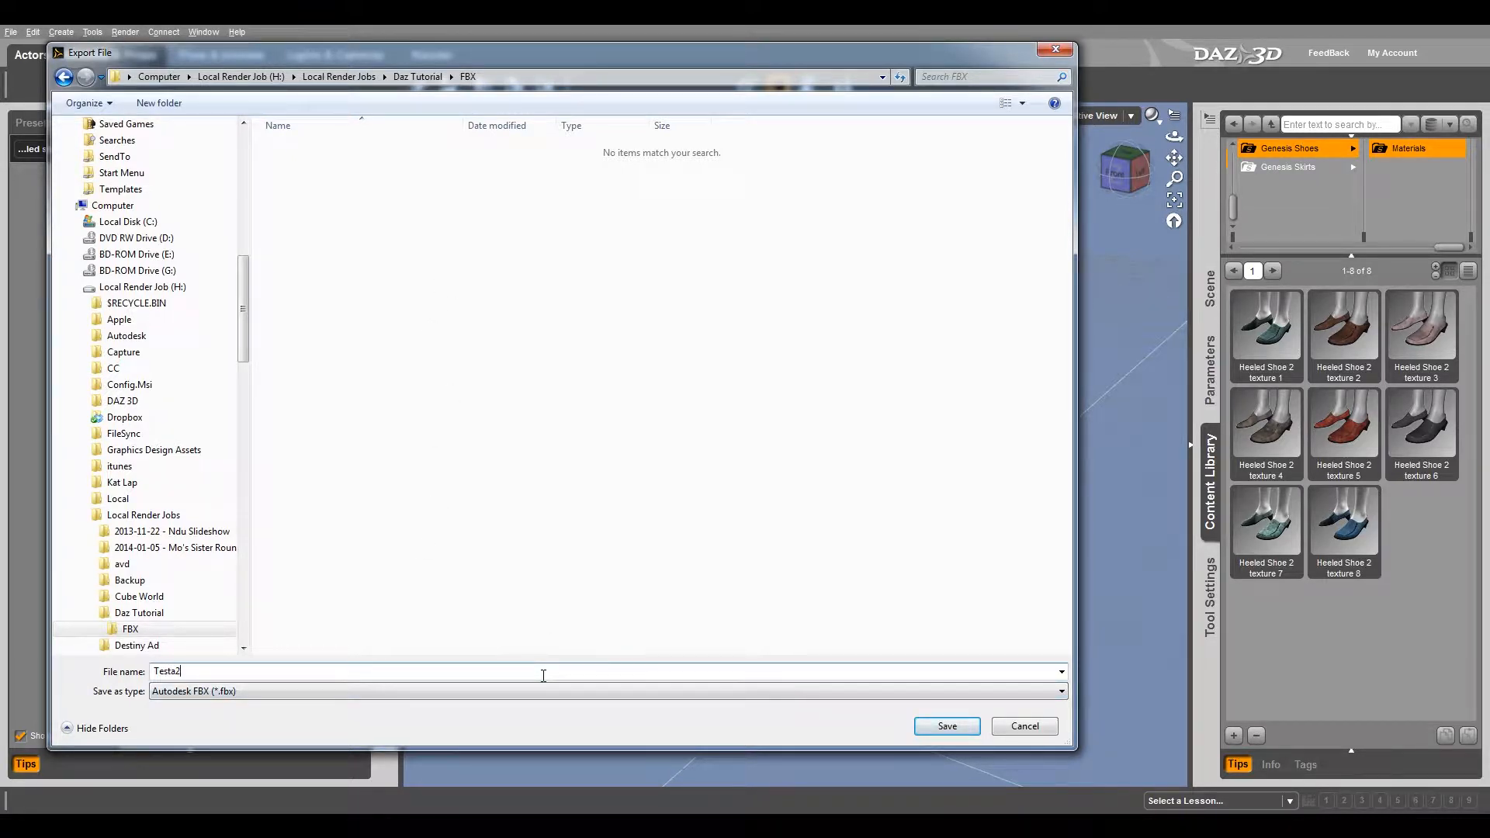
left_click(952, 722)
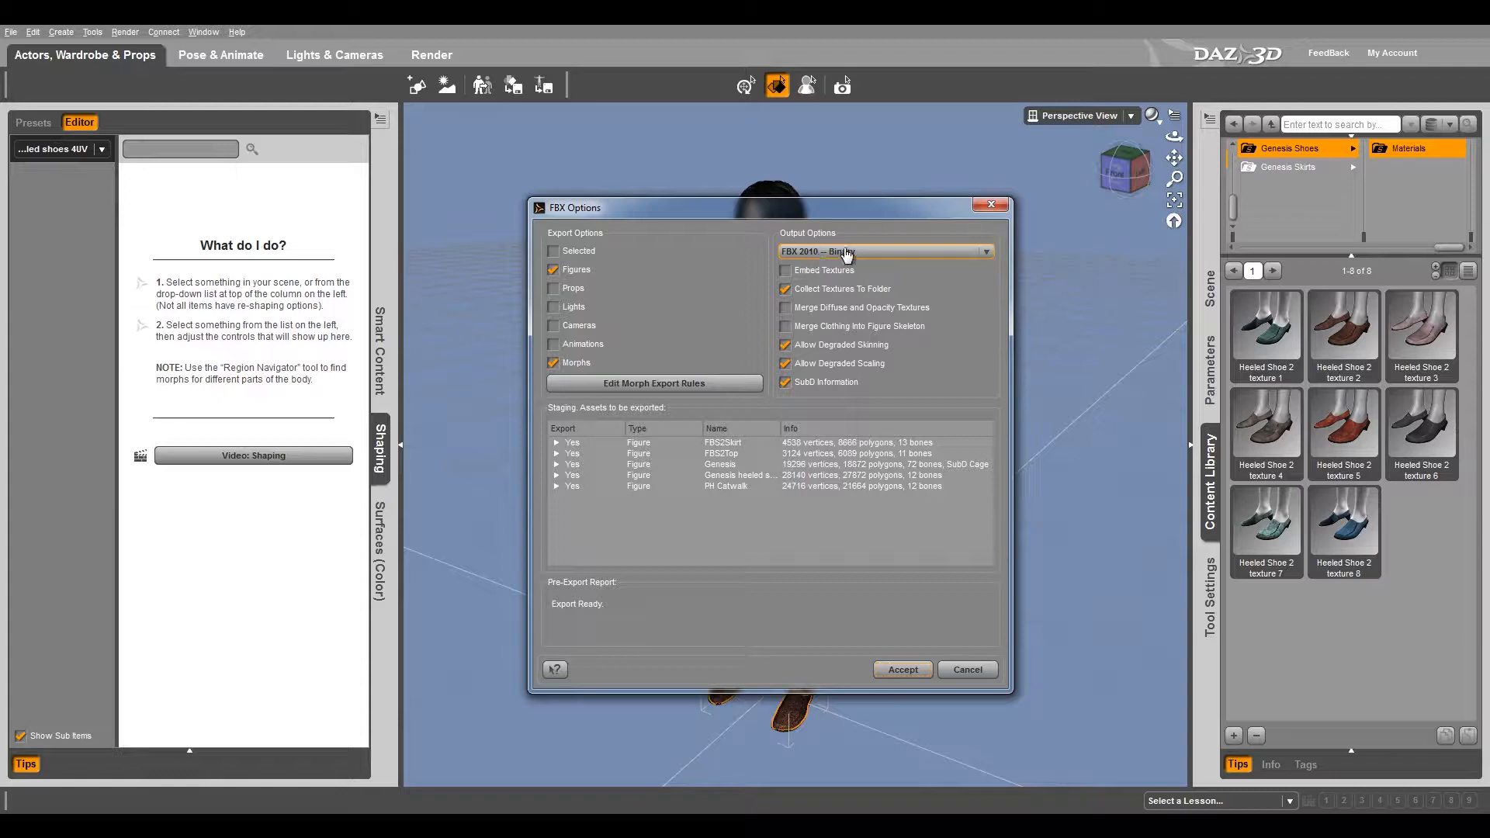
- Choose FBX 2010 -- Binary as the output format and review the remaining FBX export and output options
left_click(856, 256)
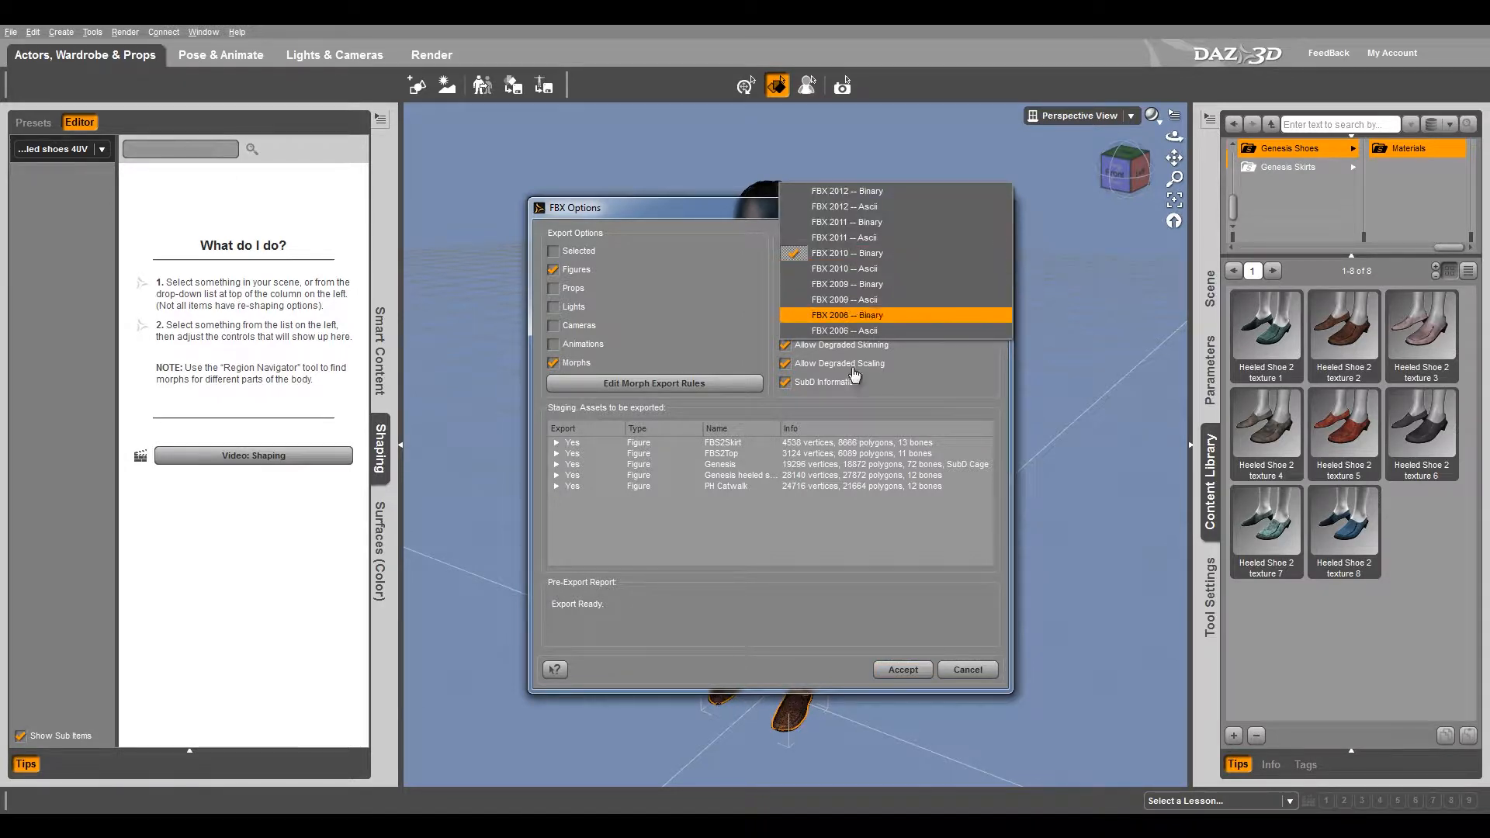
left_click(839, 258)
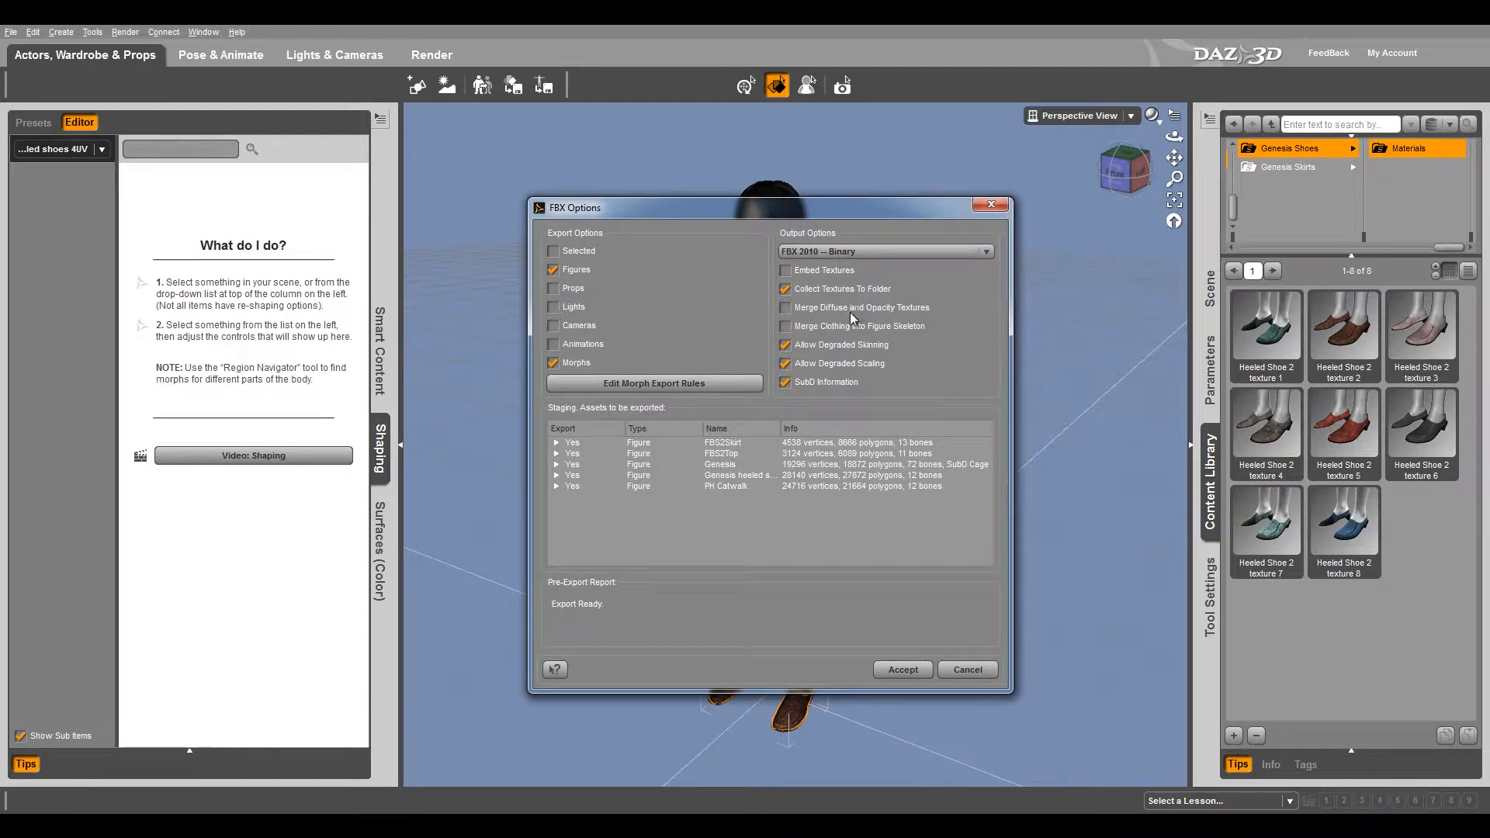
left_click_drag(759, 207, 684, 177)
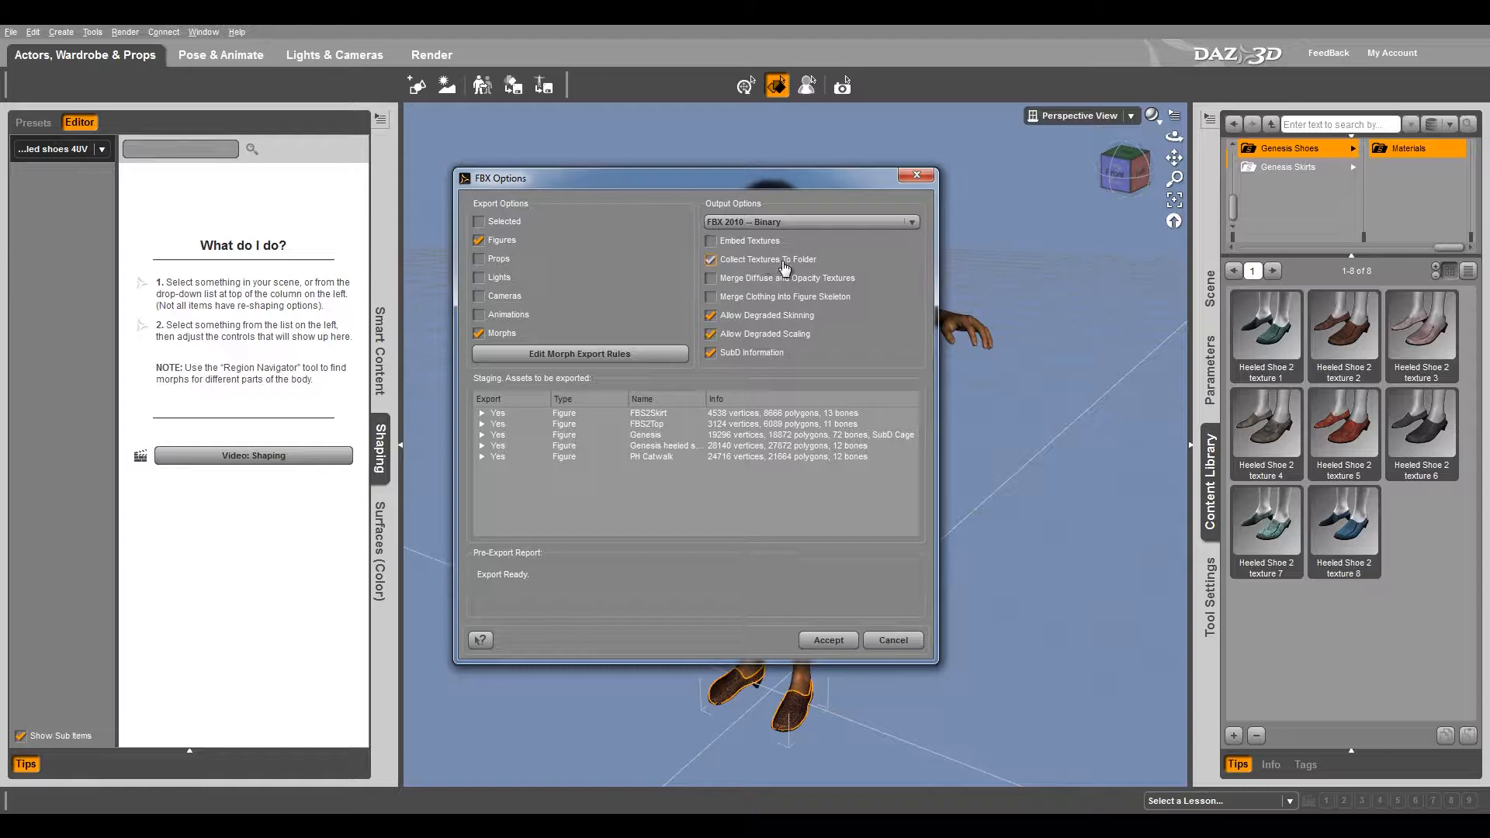
left_click_drag(753, 187, 1286, 294)
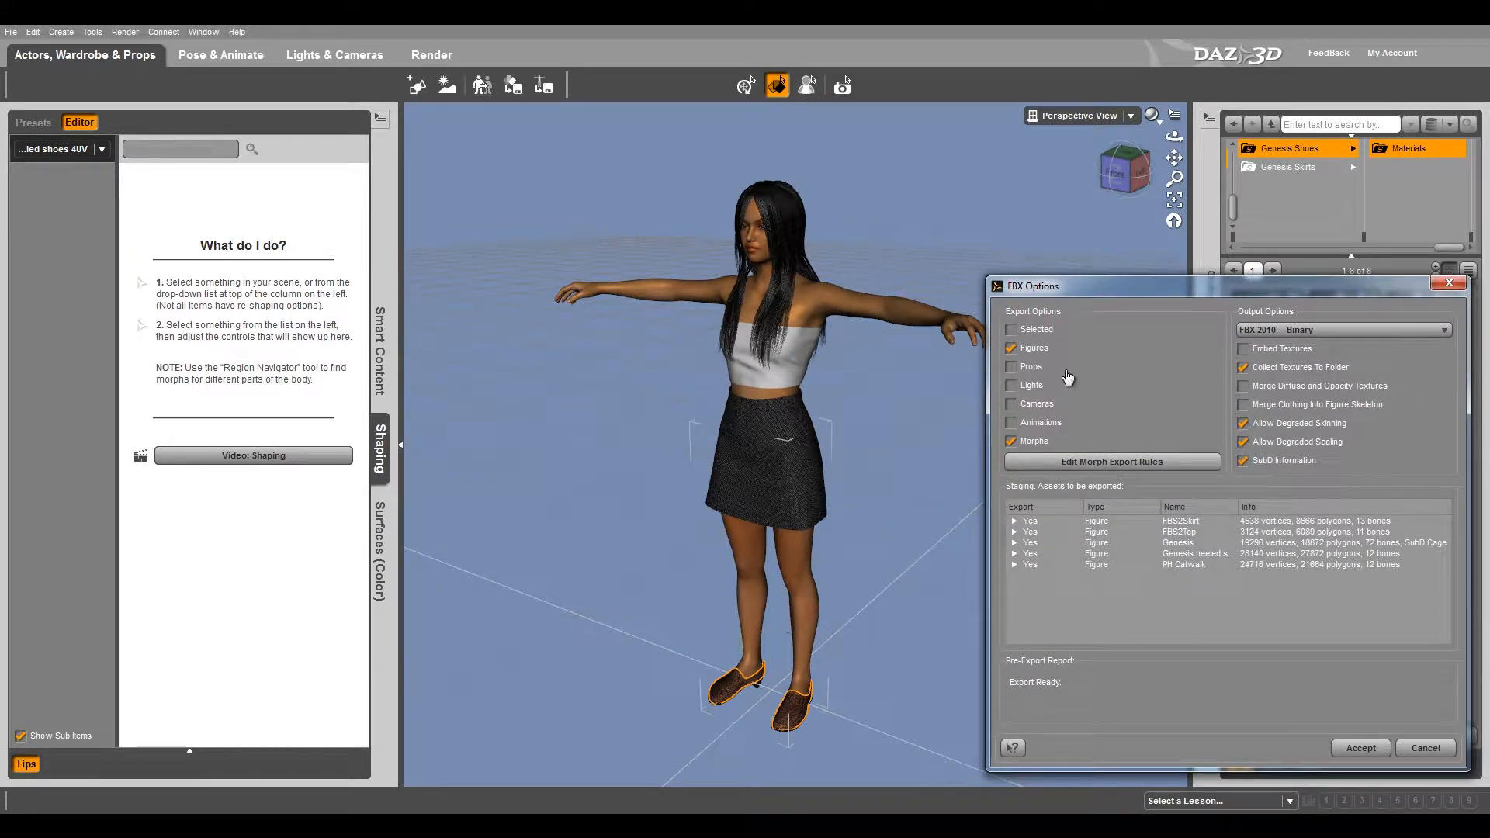
left_click_drag(1138, 286, 658, 173)
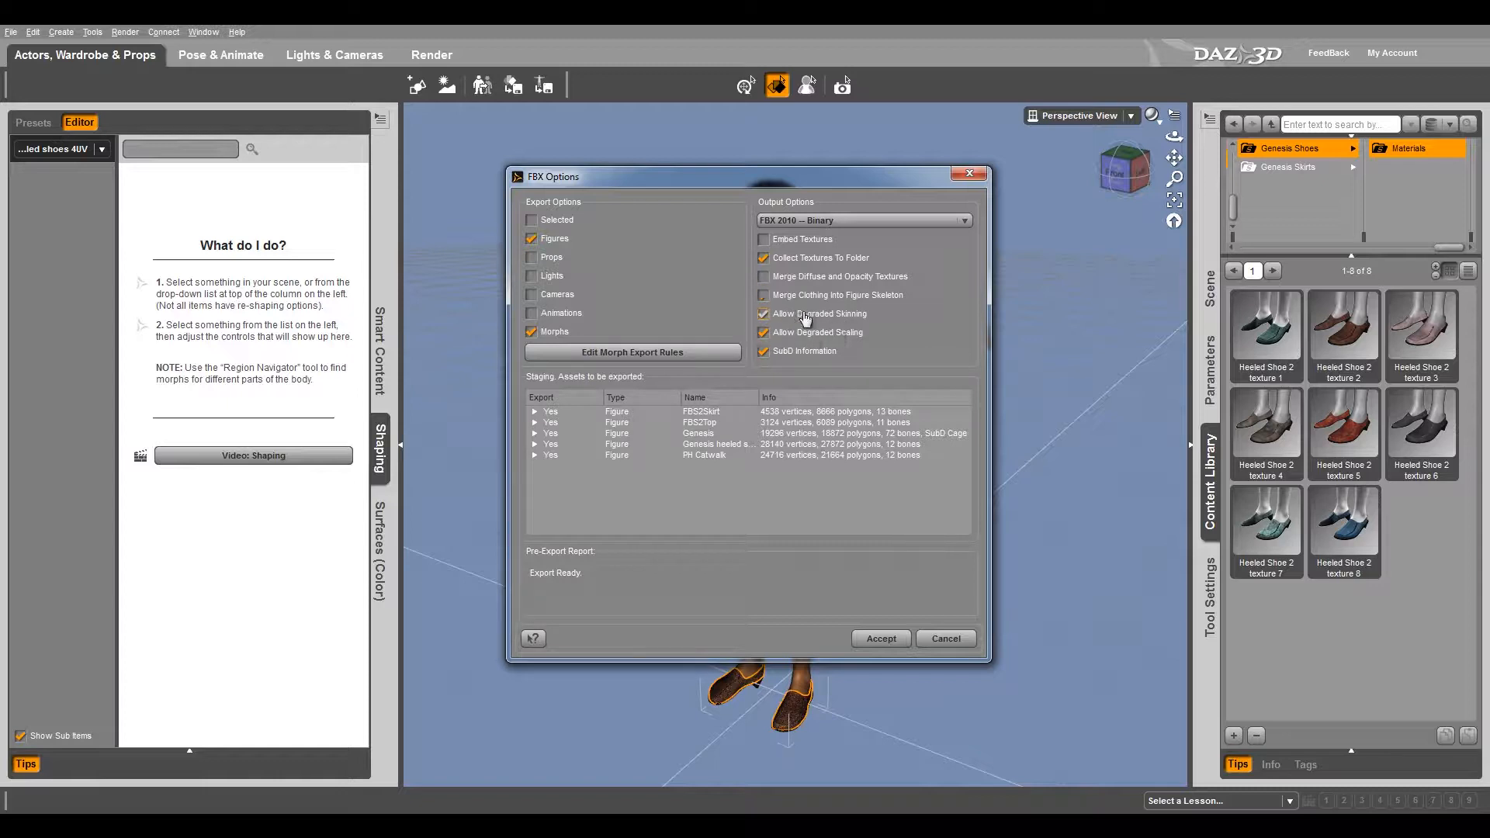
left_click(764, 352)
- Review the morph export rules for CTRLVS and head.CTRL, and accept them as they are
left_click(572, 353)
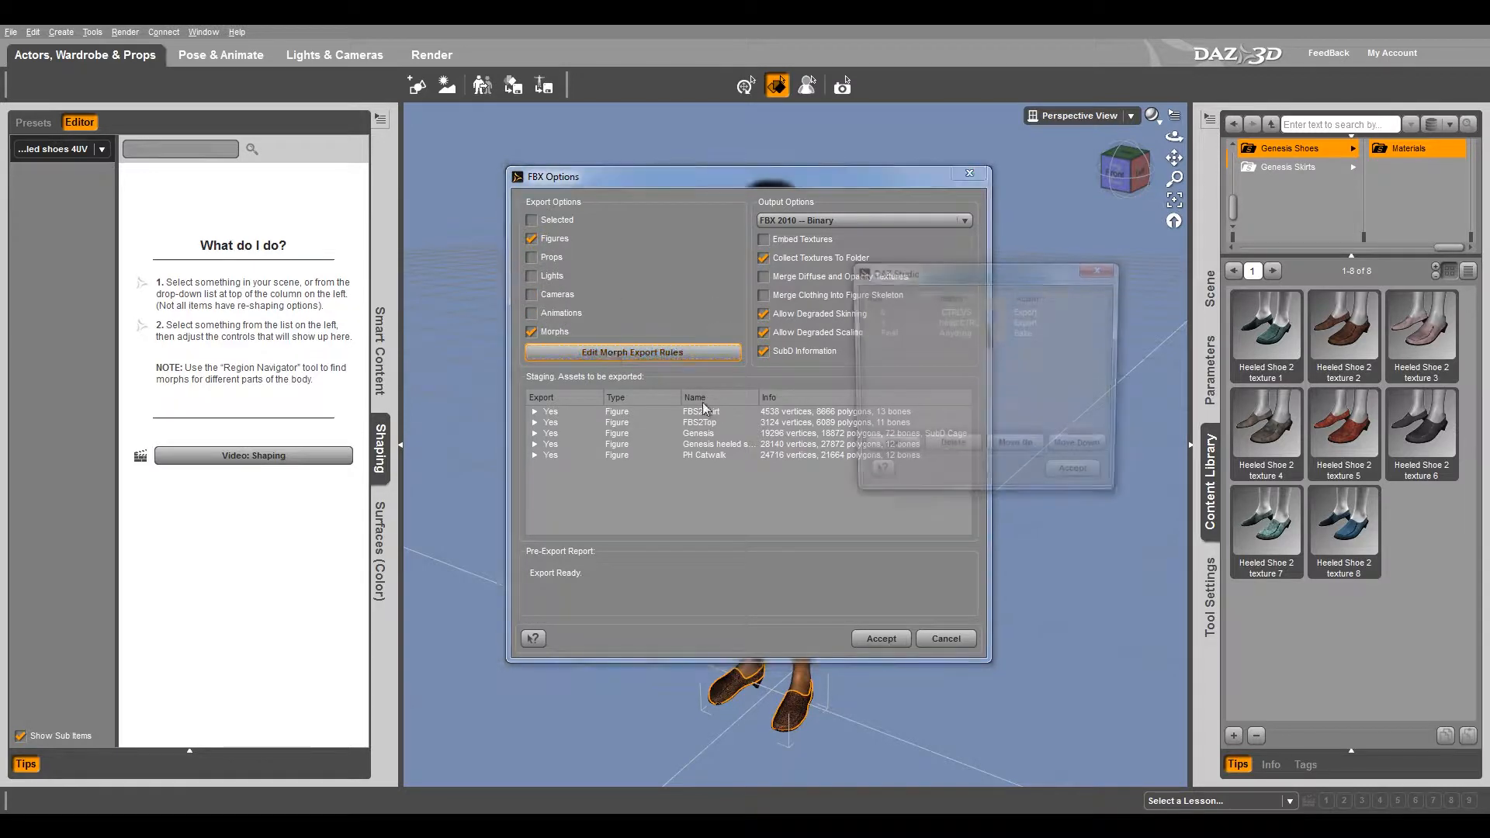
left_click_drag(944, 286, 840, 418)
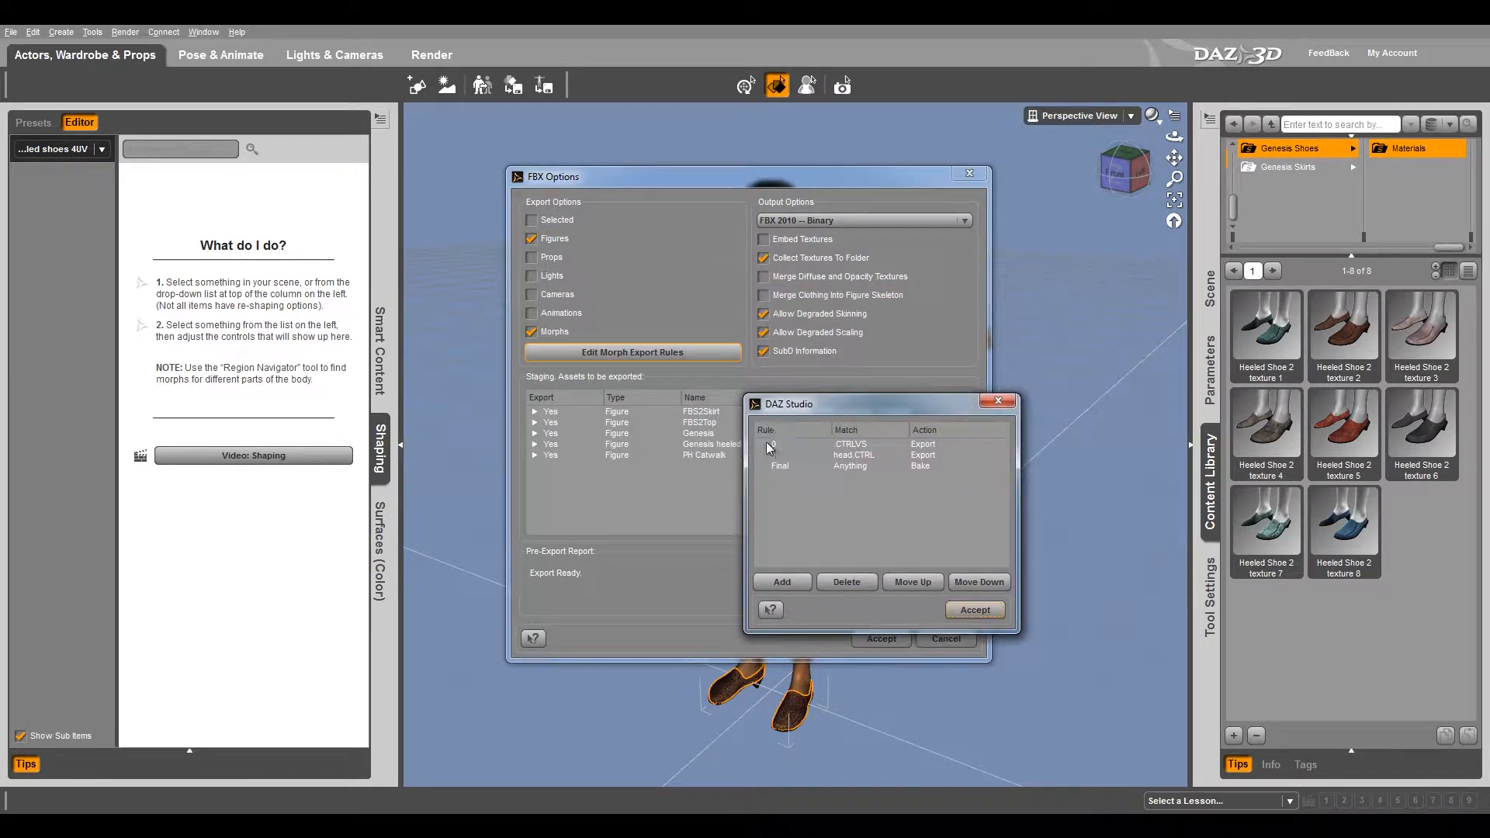
left_click(866, 456)
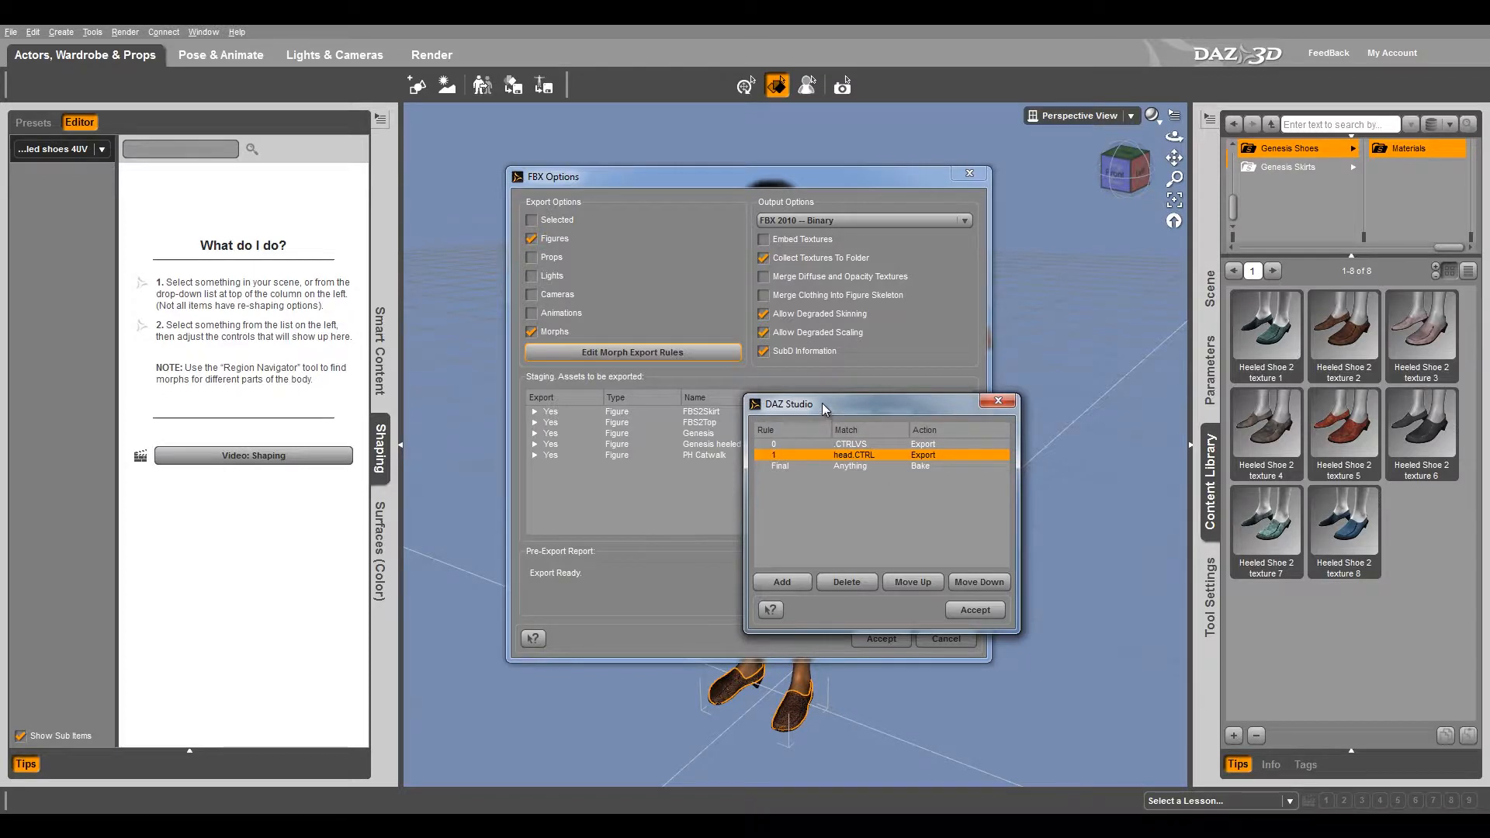
left_click_drag(826, 404, 737, 367)
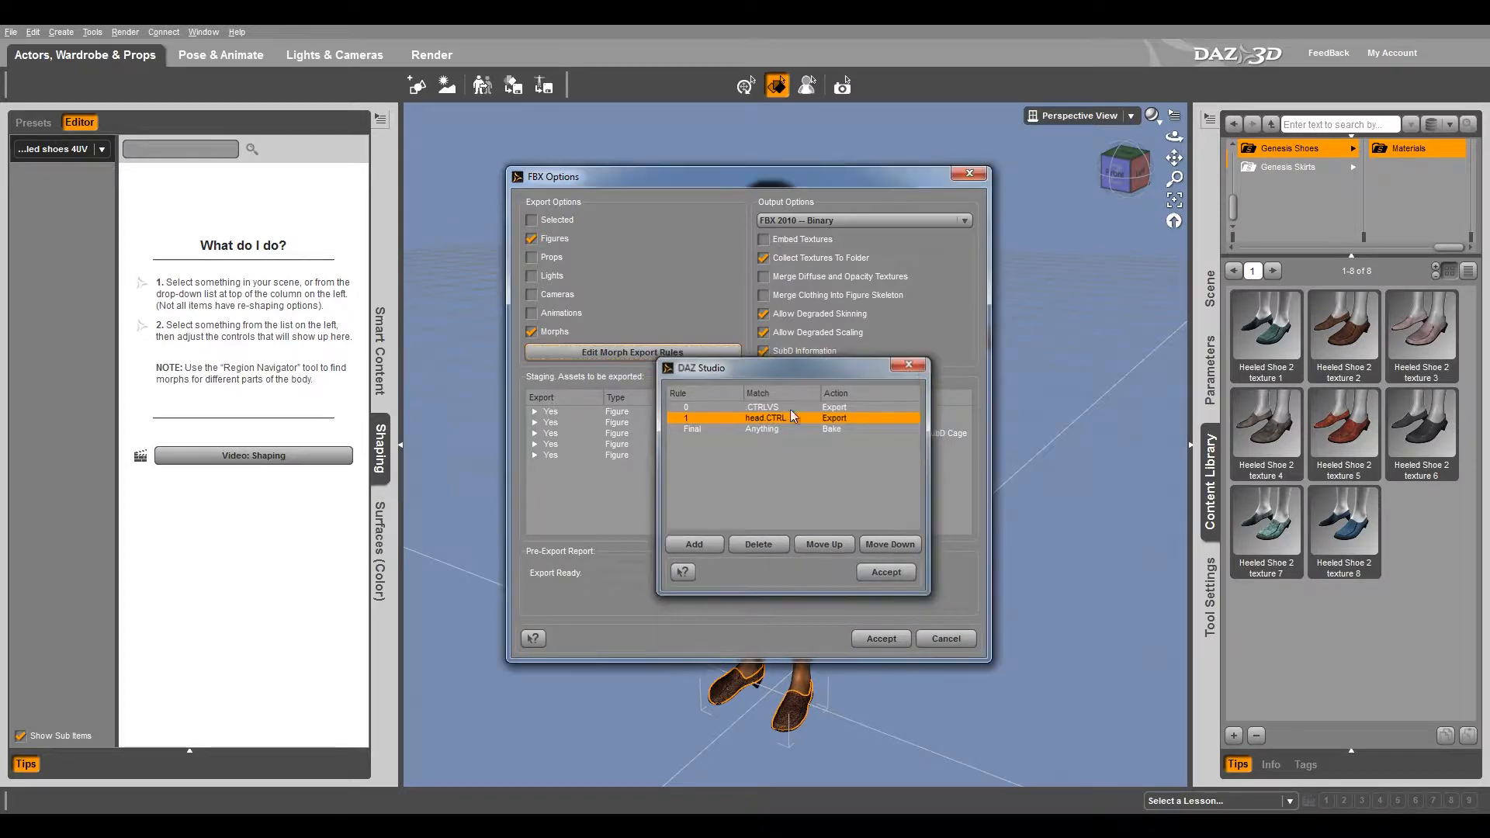
left_click(887, 572)
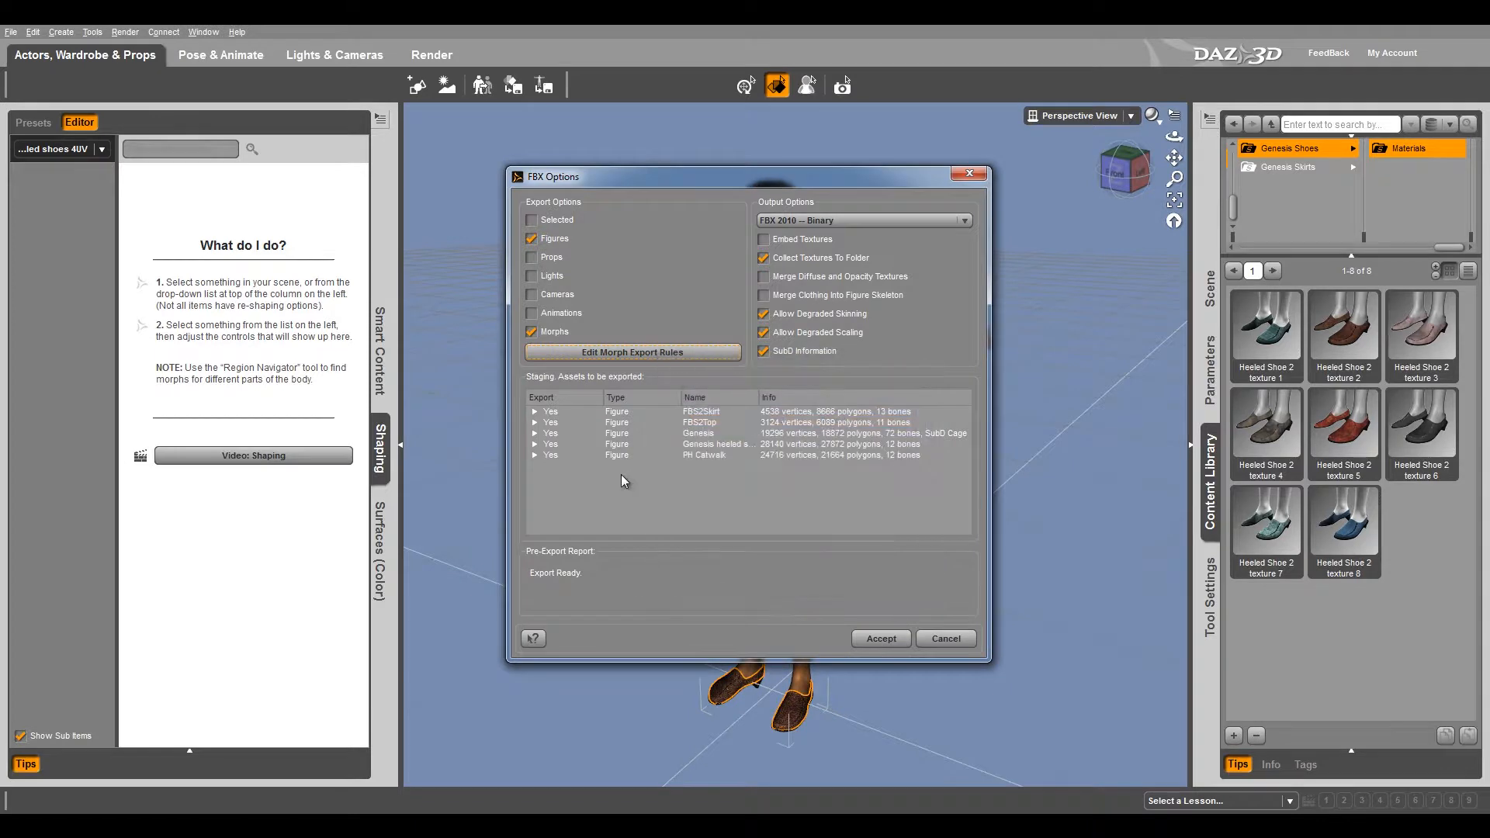
- Expand the Genesis figure in the staged export assets and examine the export status of its morphs, including the head.CTRL morphs
left_click(535, 434)
scroll(613, 466, "down", 5)
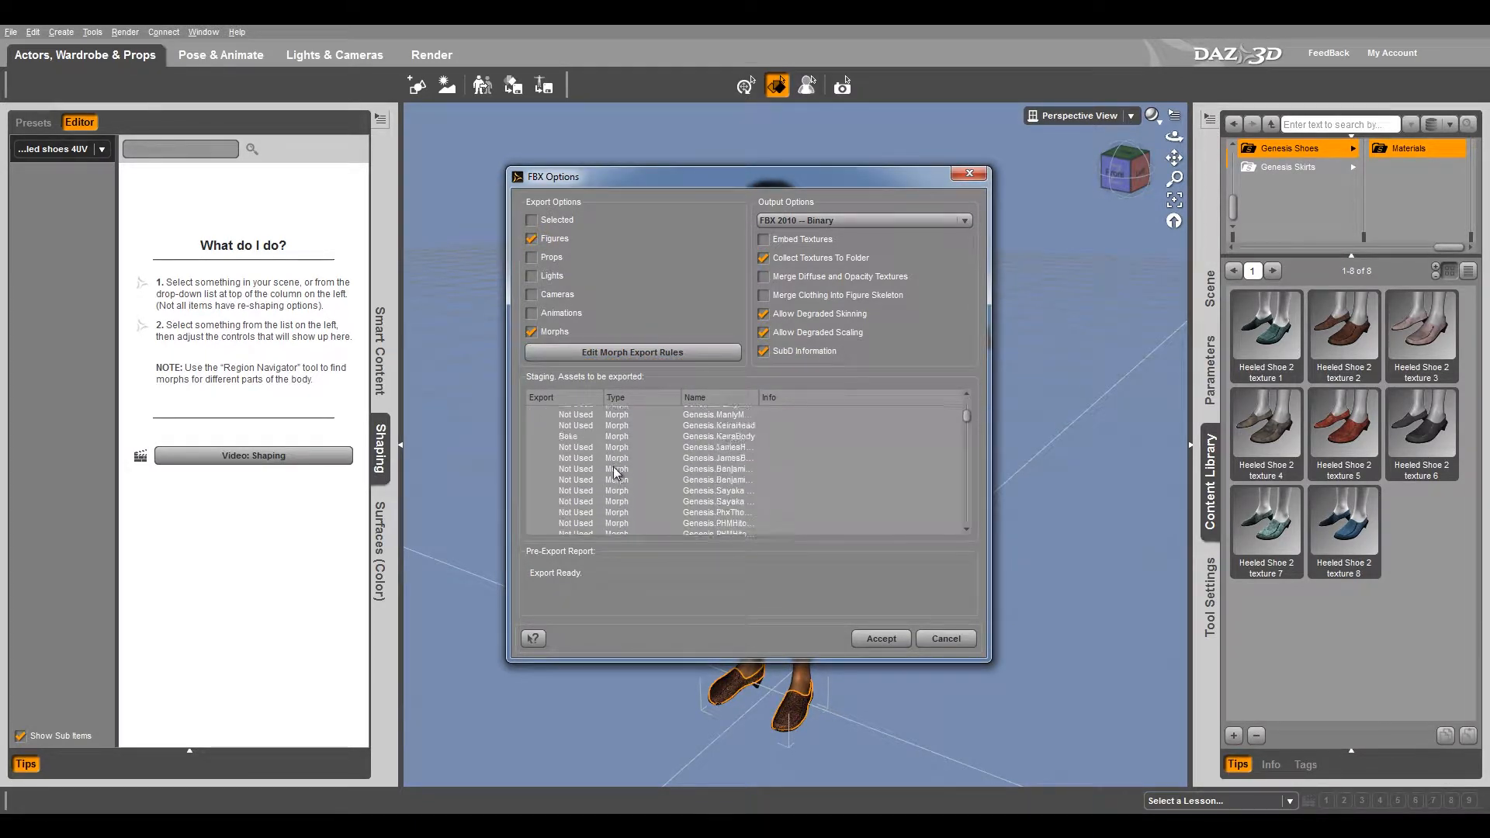
scroll(612, 466, "down", 6)
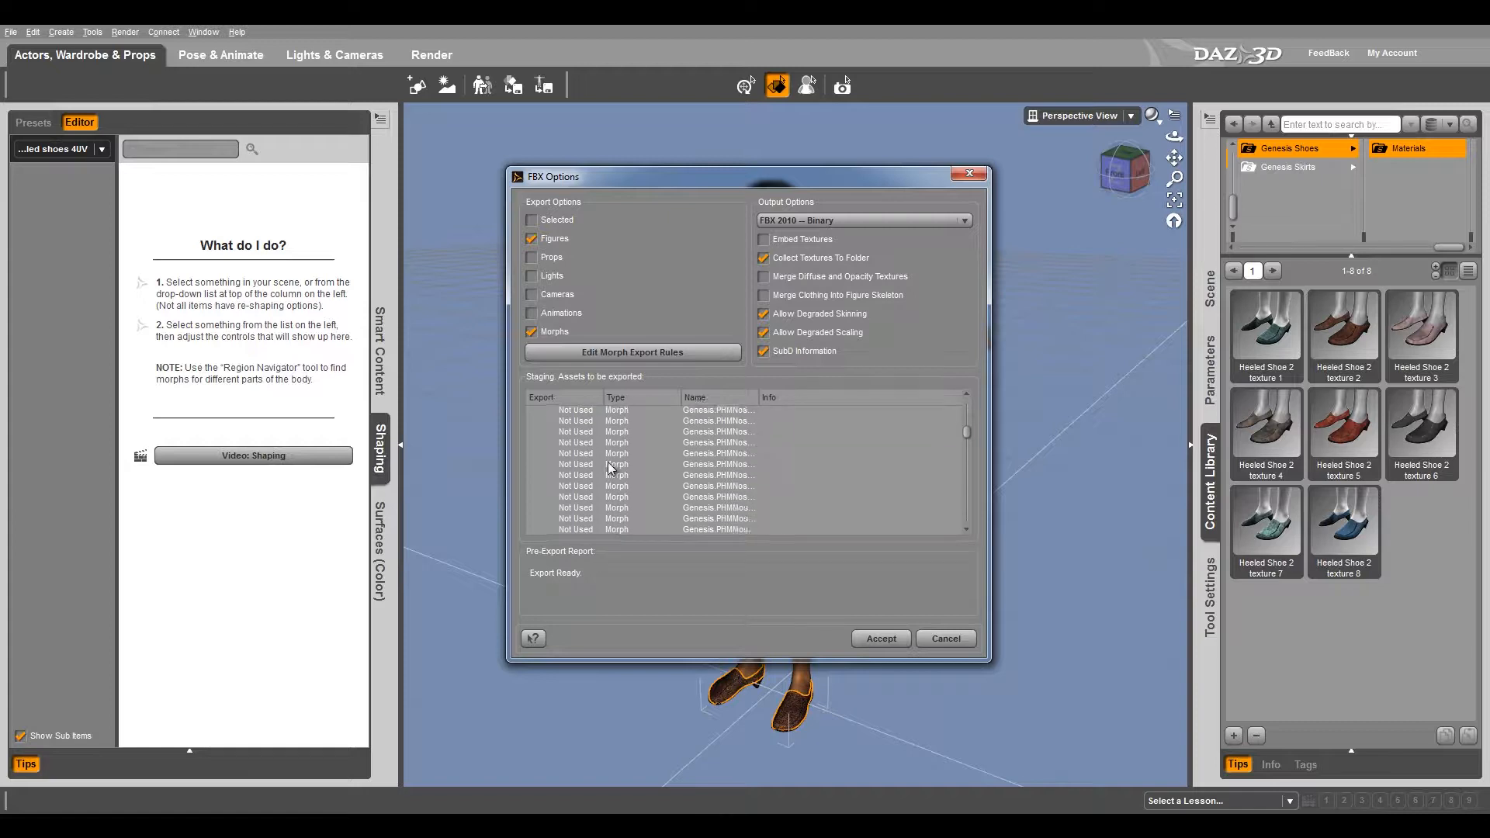
scroll(613, 469, "down", 6)
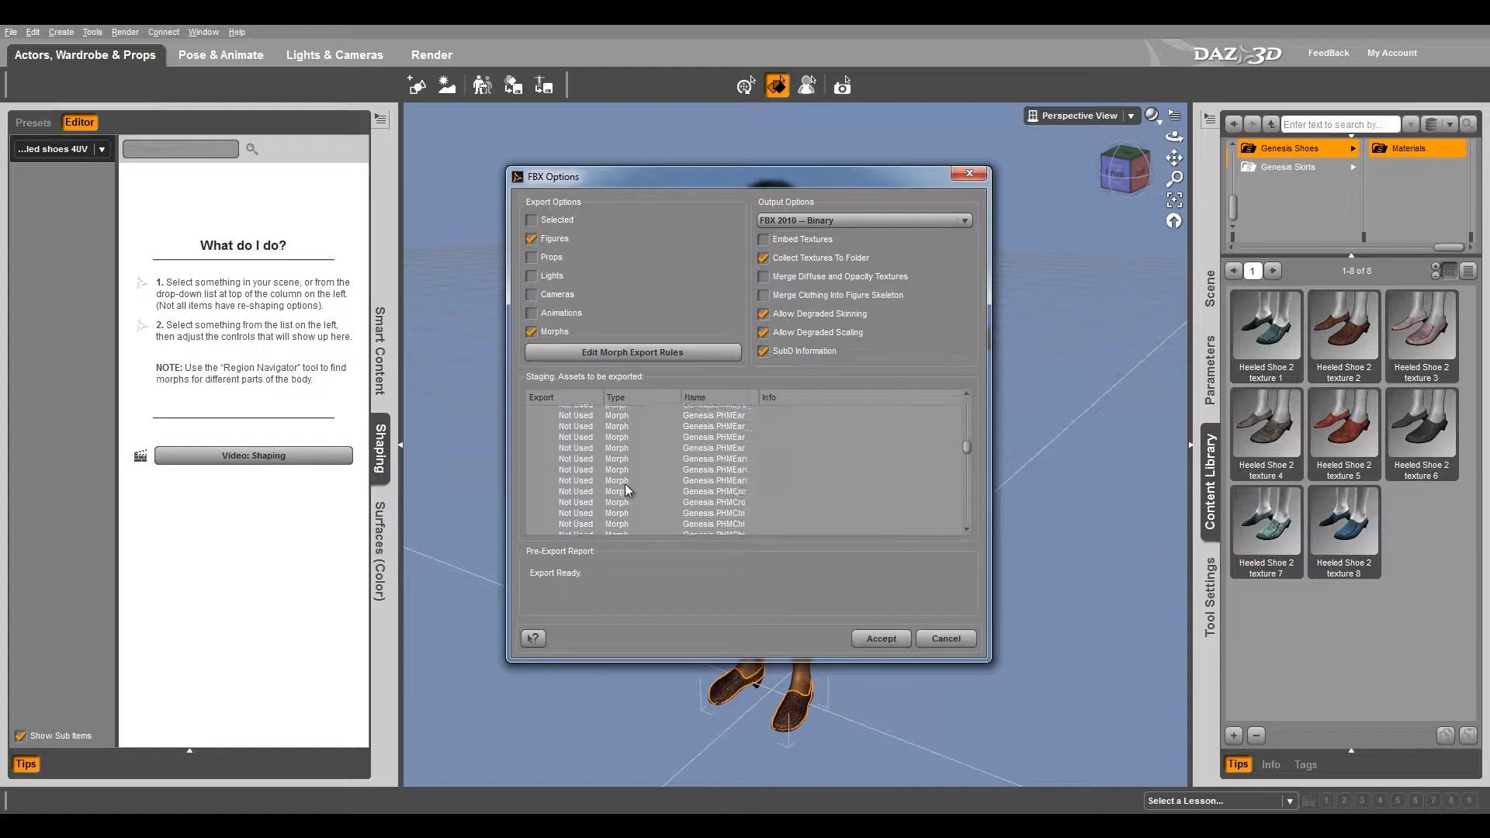
scroll(857, 492, "down", 6)
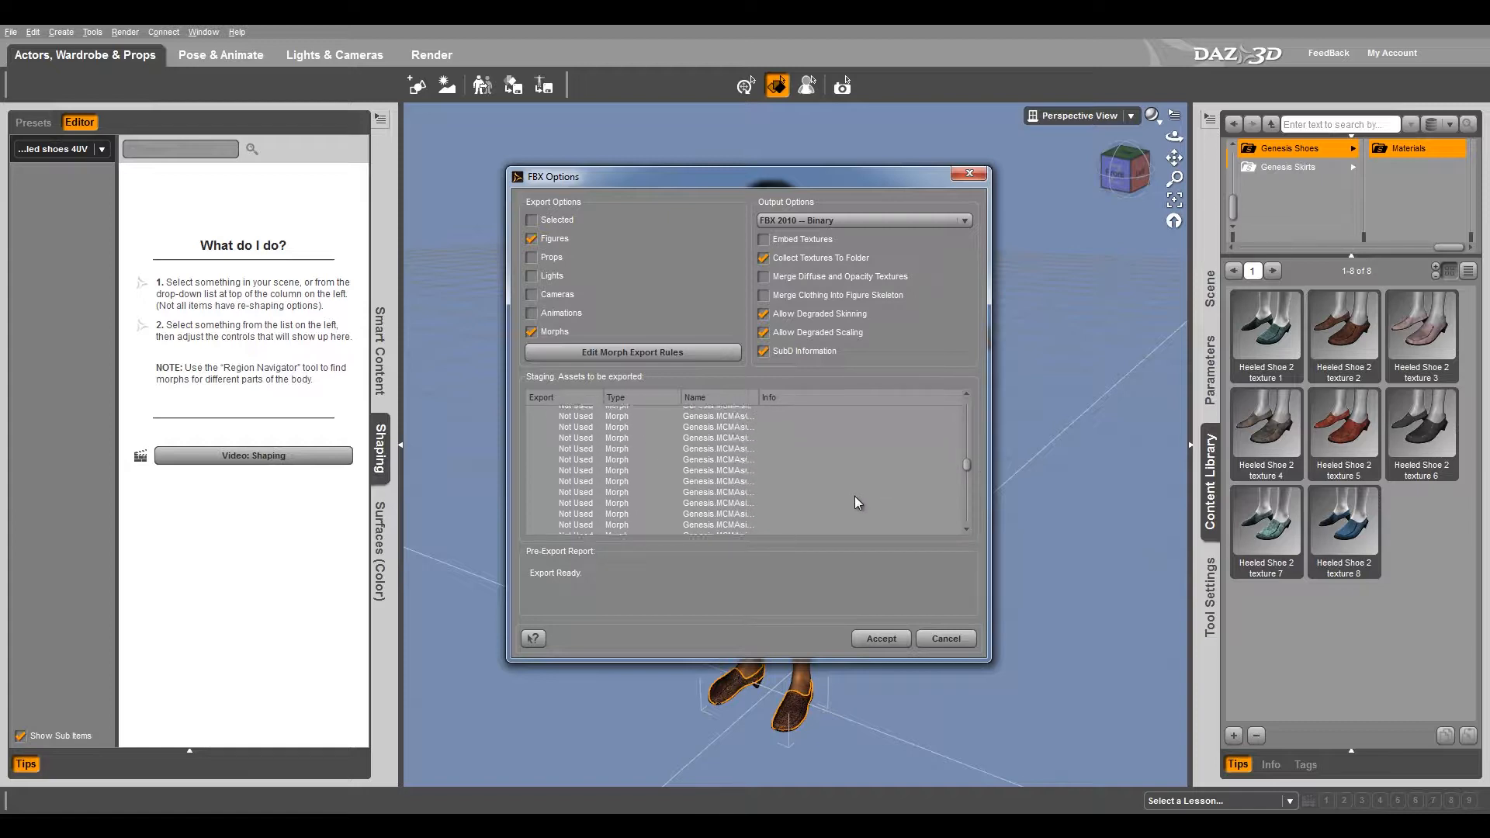
scroll(854, 504, "down", 6)
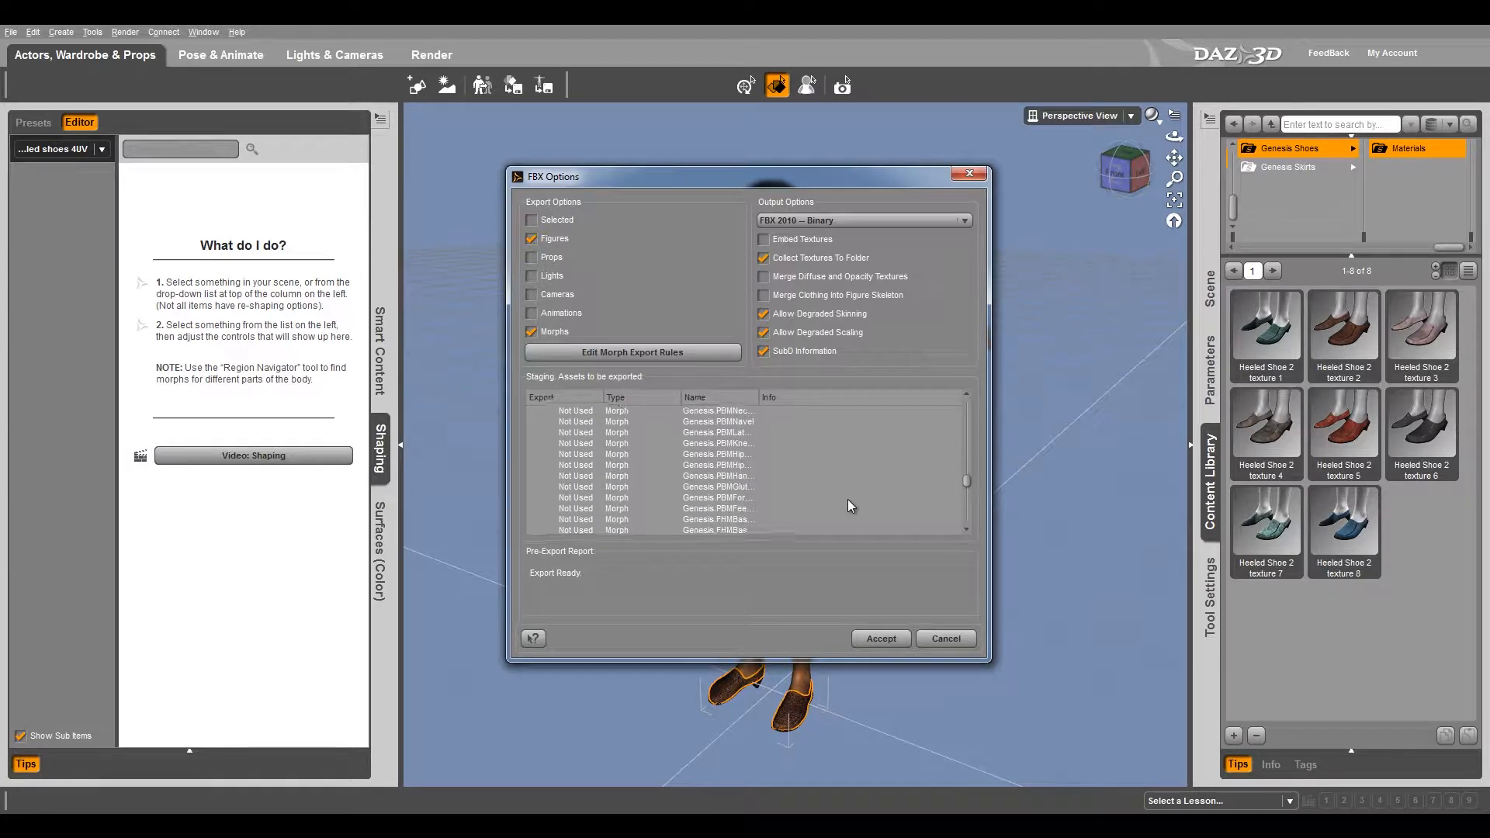
scroll(843, 506, "down", 5)
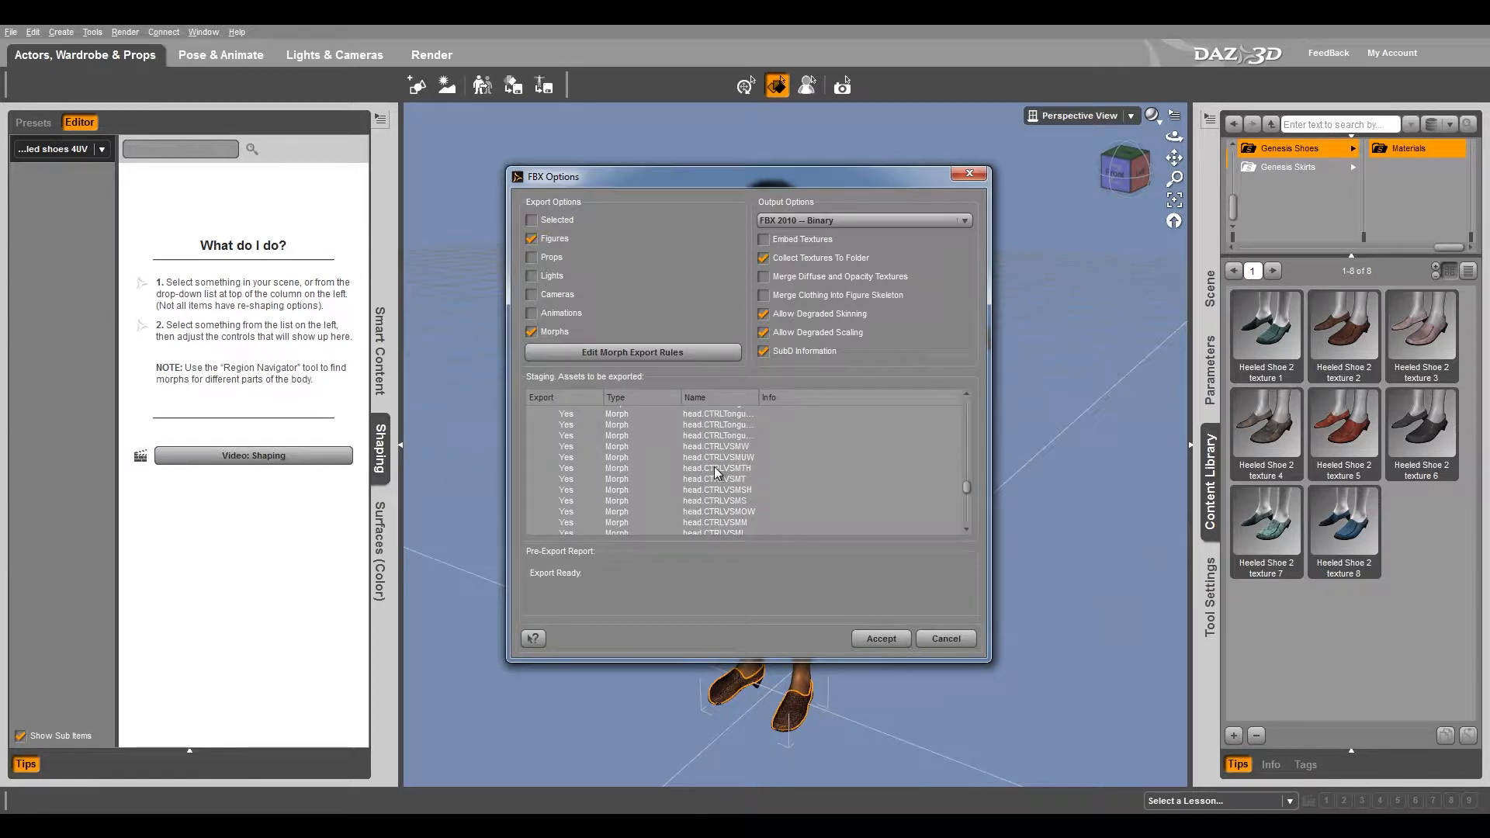
scroll(727, 500, "down", 3)
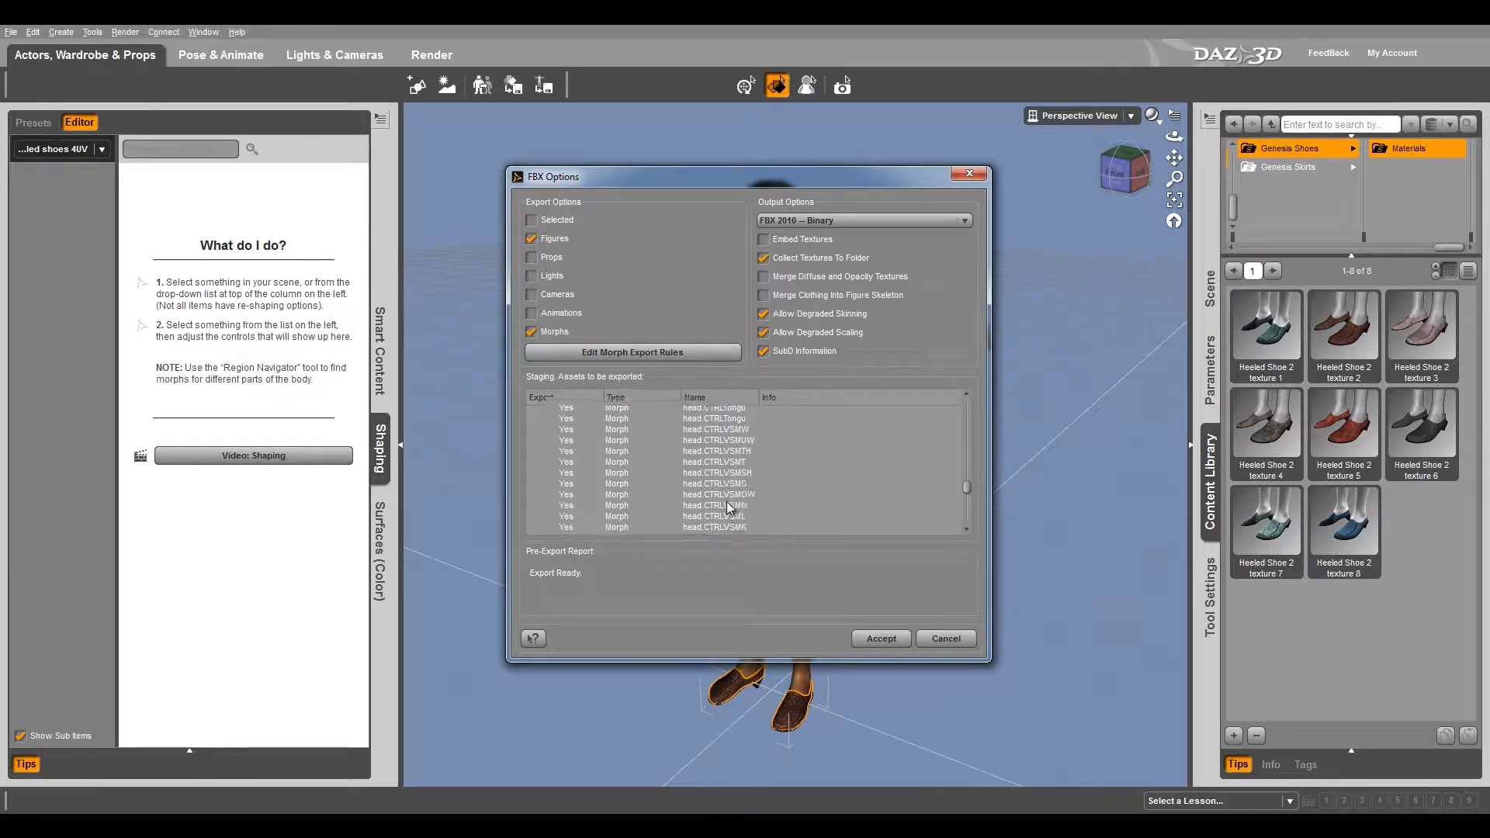
scroll(727, 478, "down", 4)
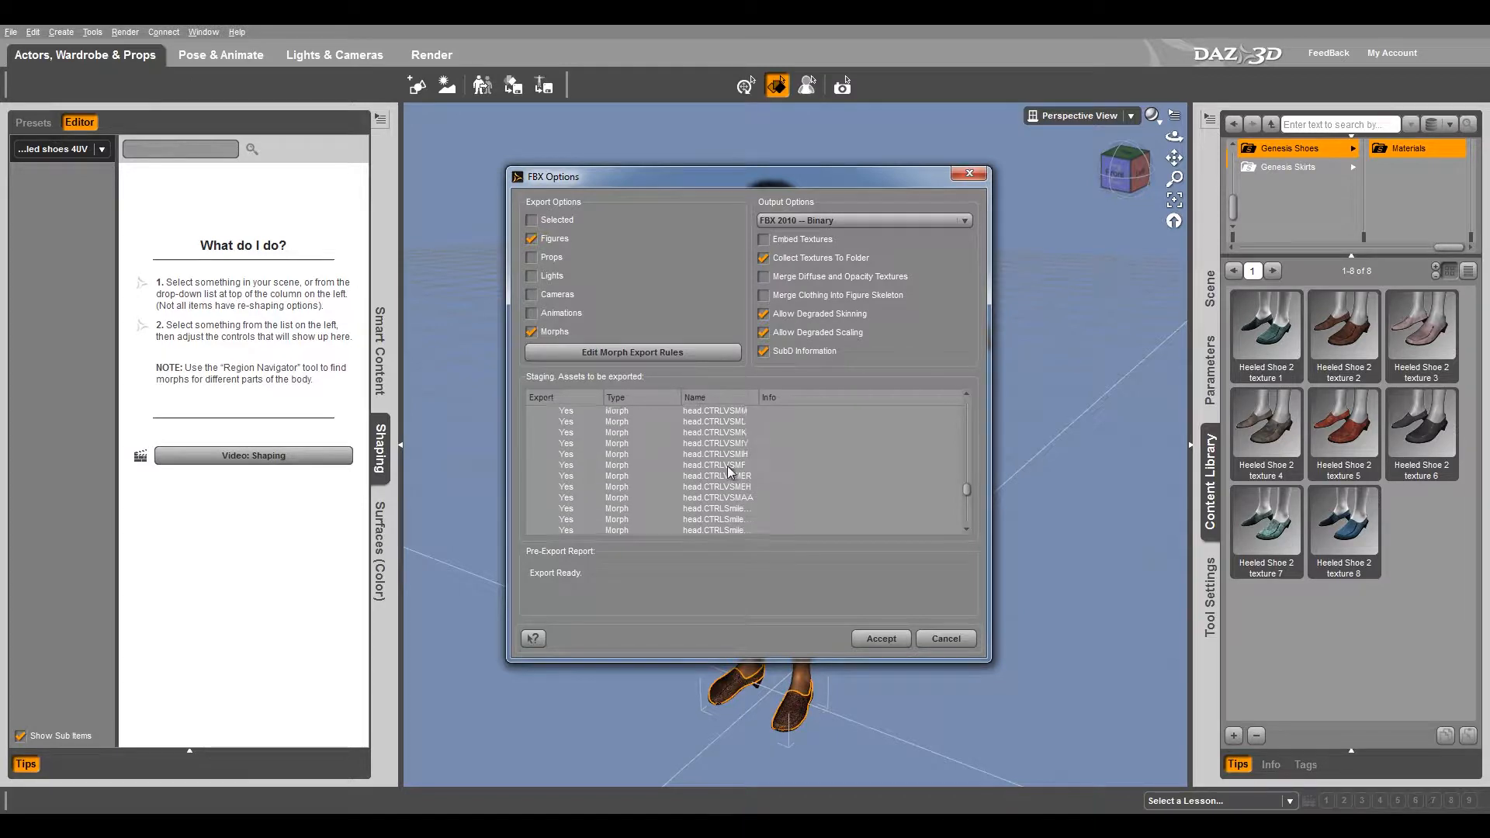
scroll(728, 478, "up", 5)
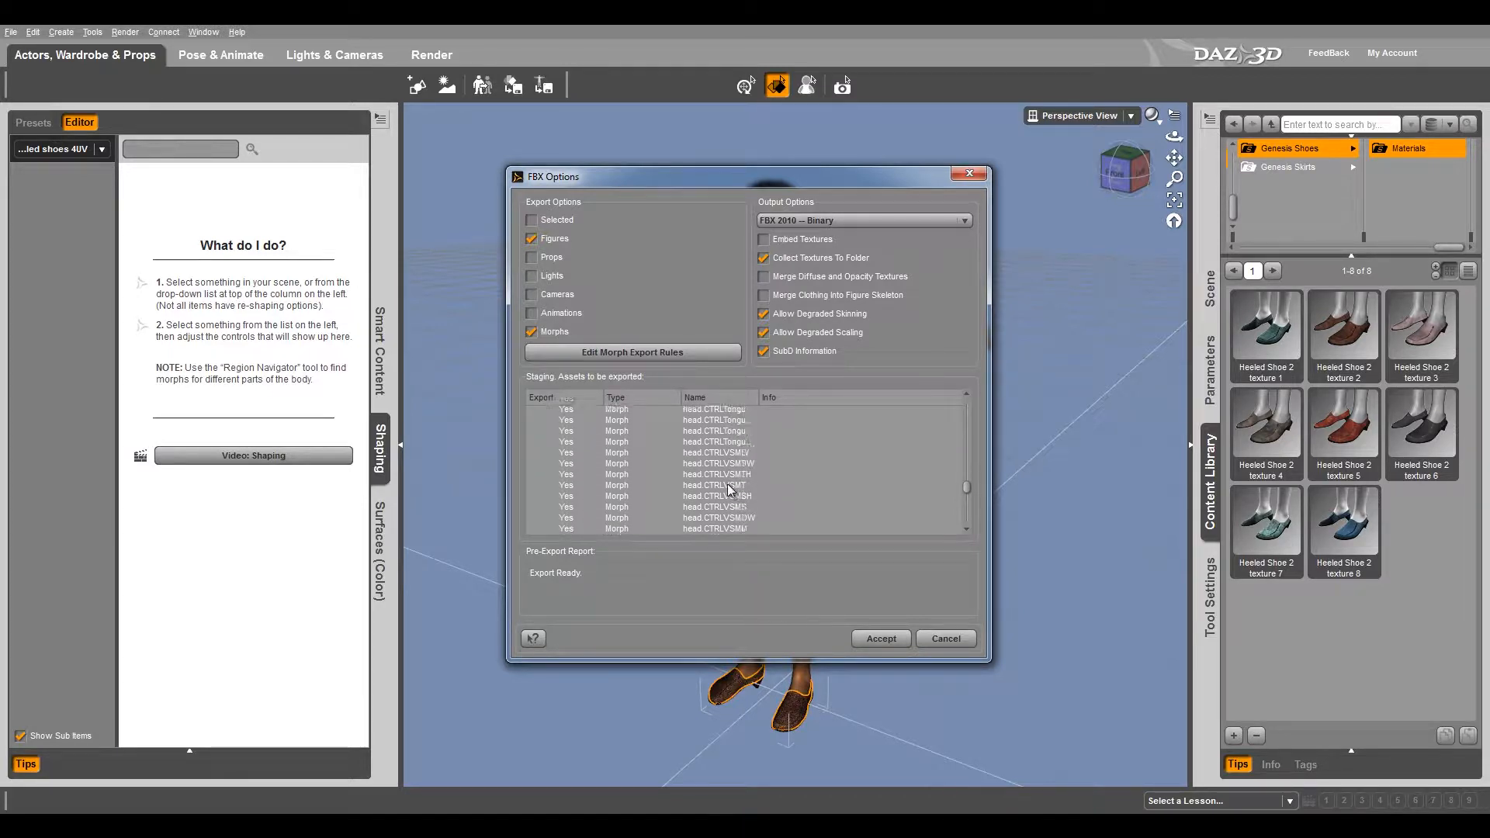
scroll(722, 478, "down", 1)
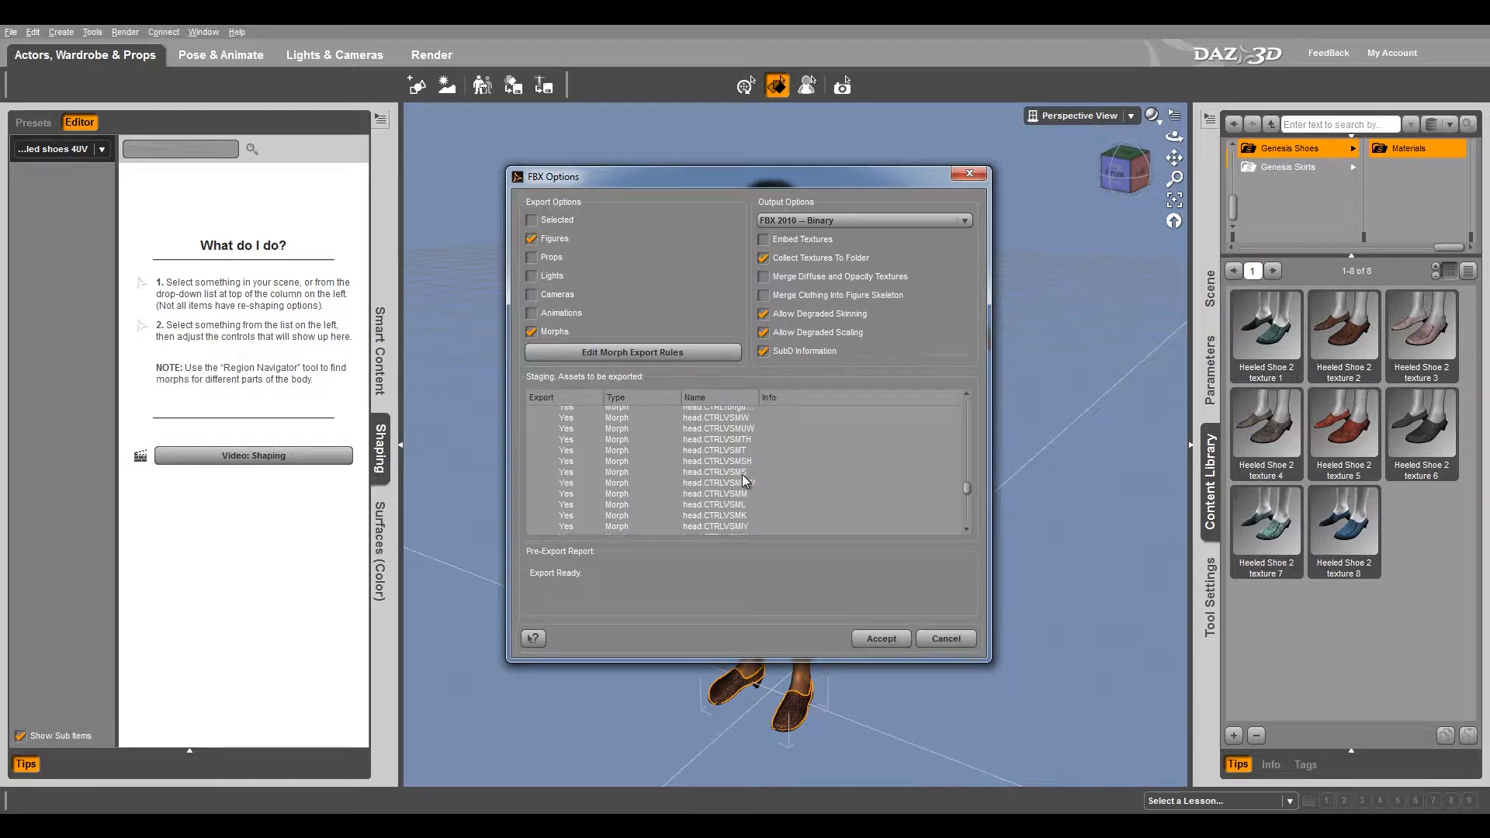
scroll(750, 472, "down", 5)
scroll(734, 465, "up", 5)
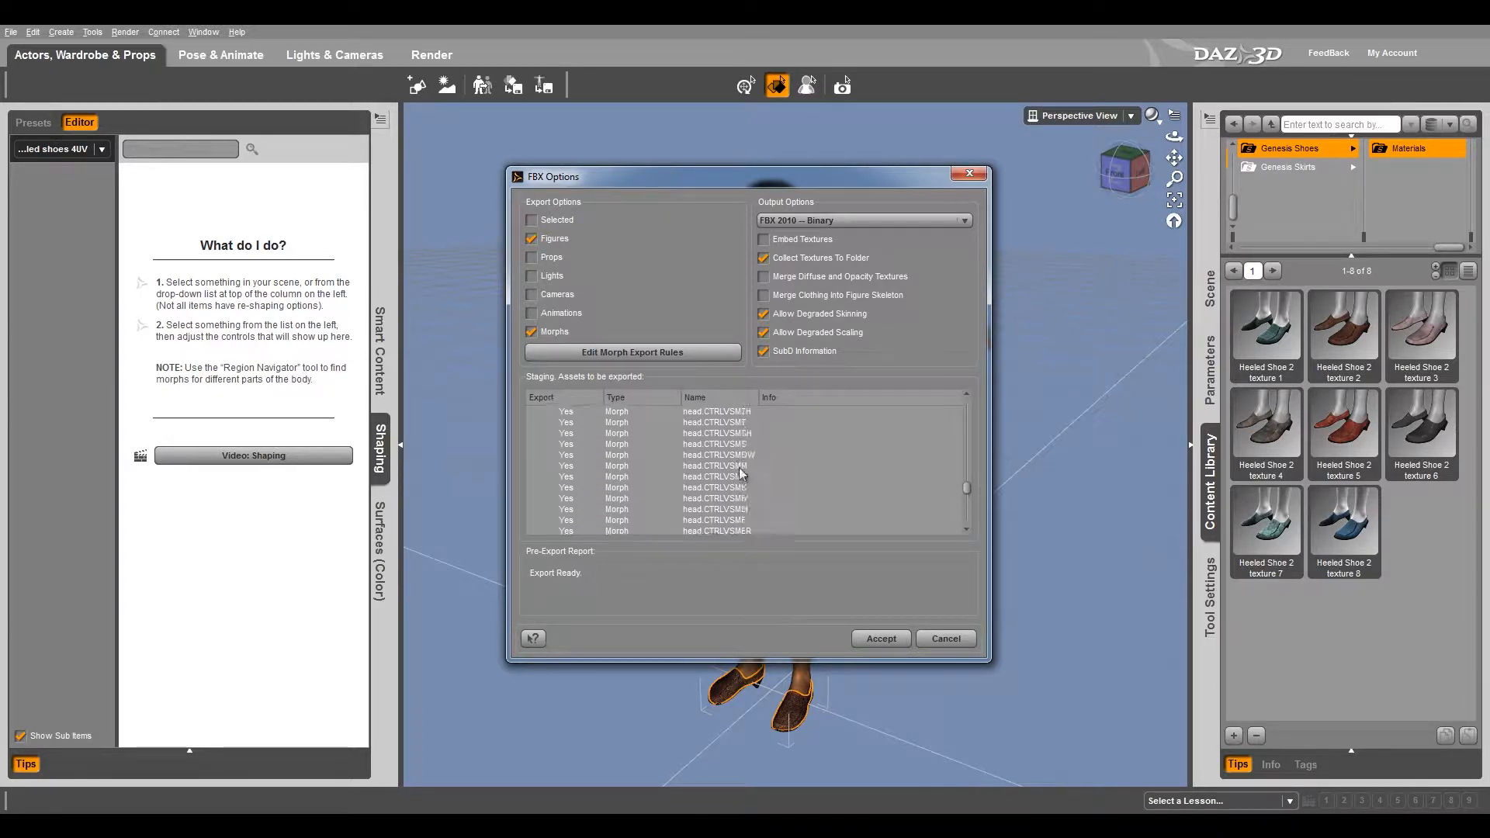
scroll(729, 487, "down", 3)
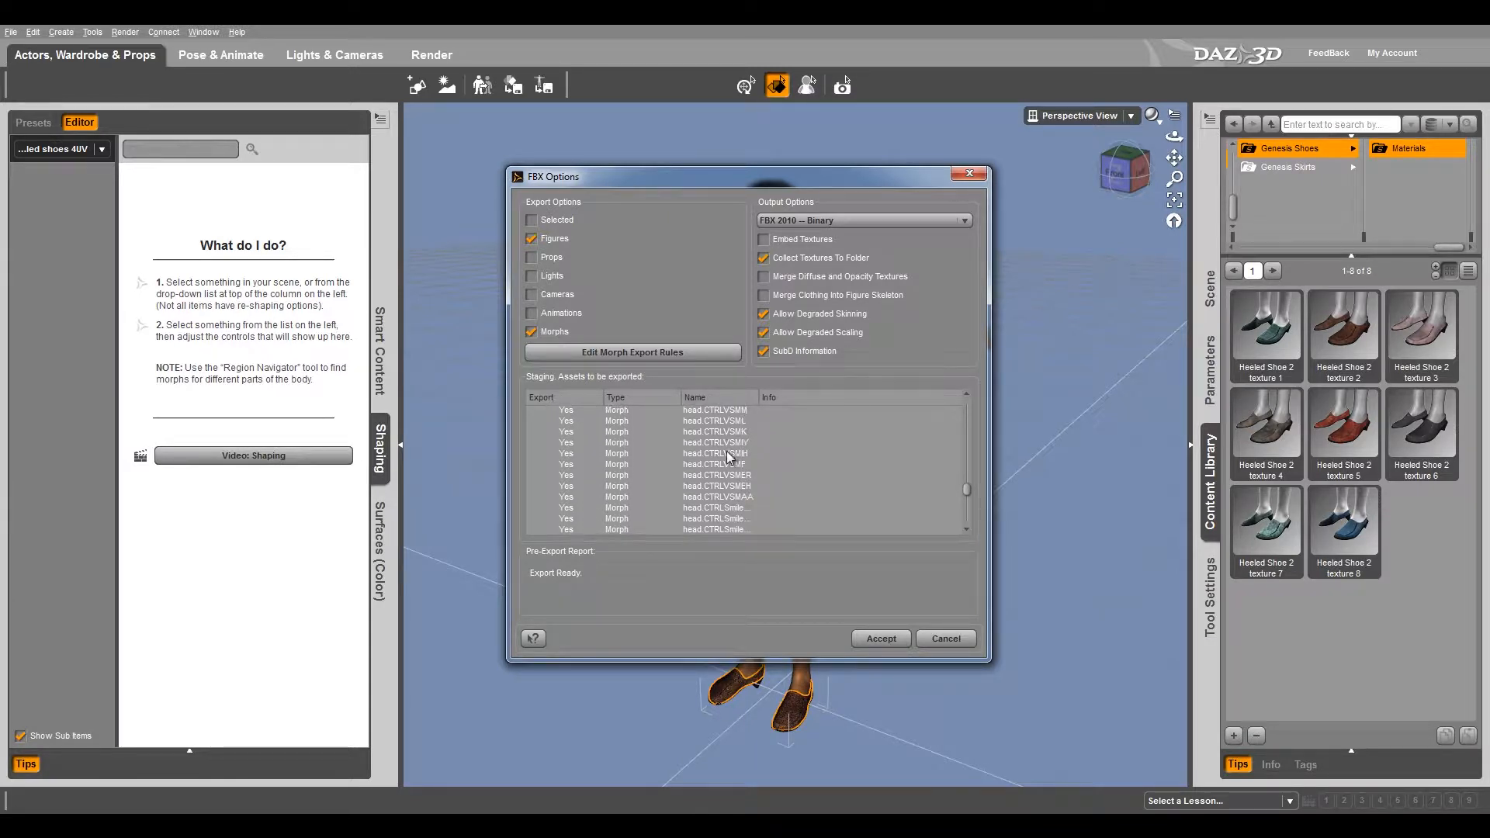
scroll(735, 491, "up", 2)
scroll(737, 496, "up", 2)
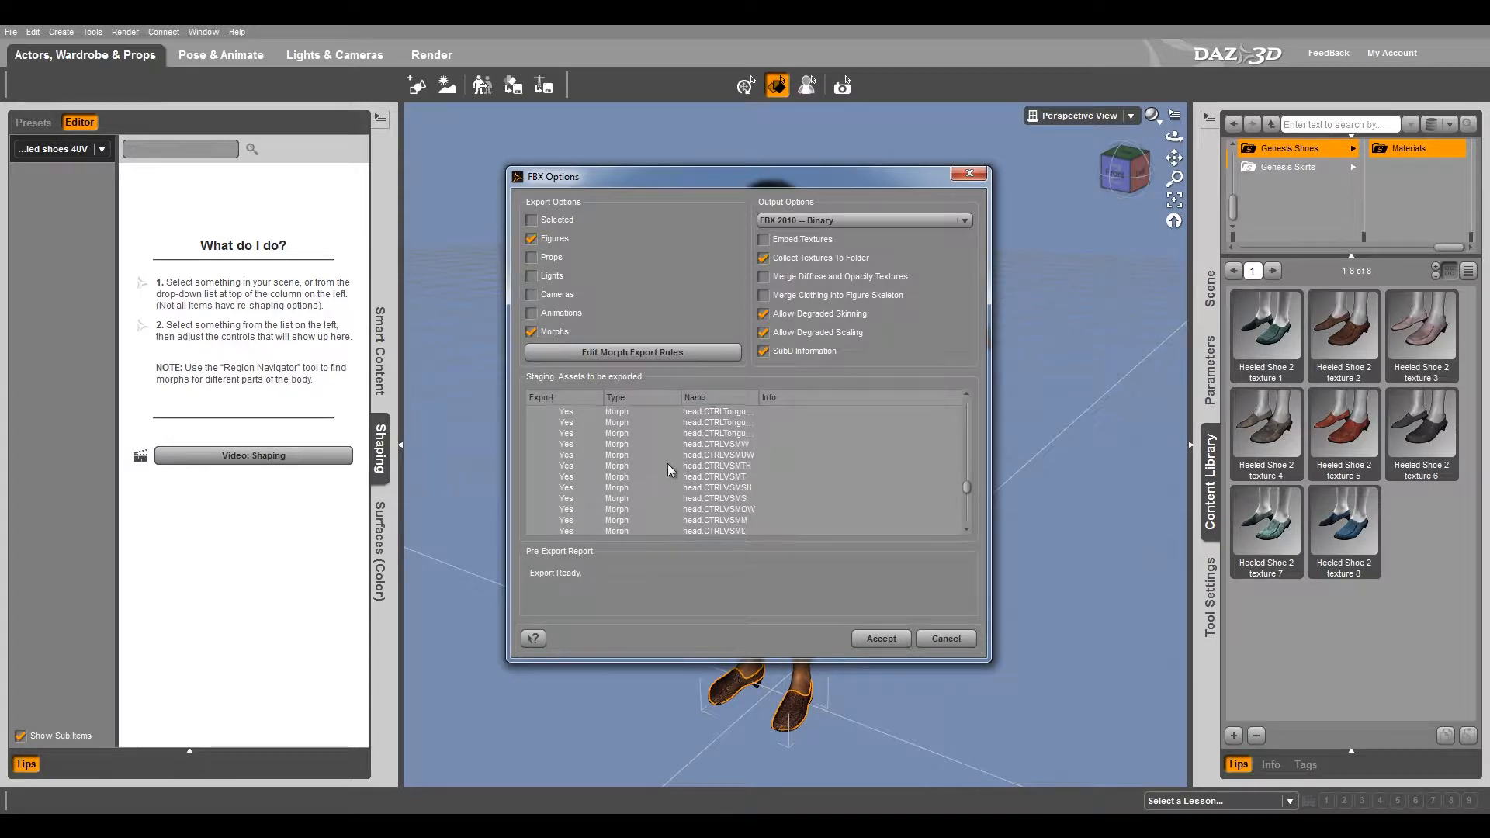
scroll(748, 501, "down", 5)
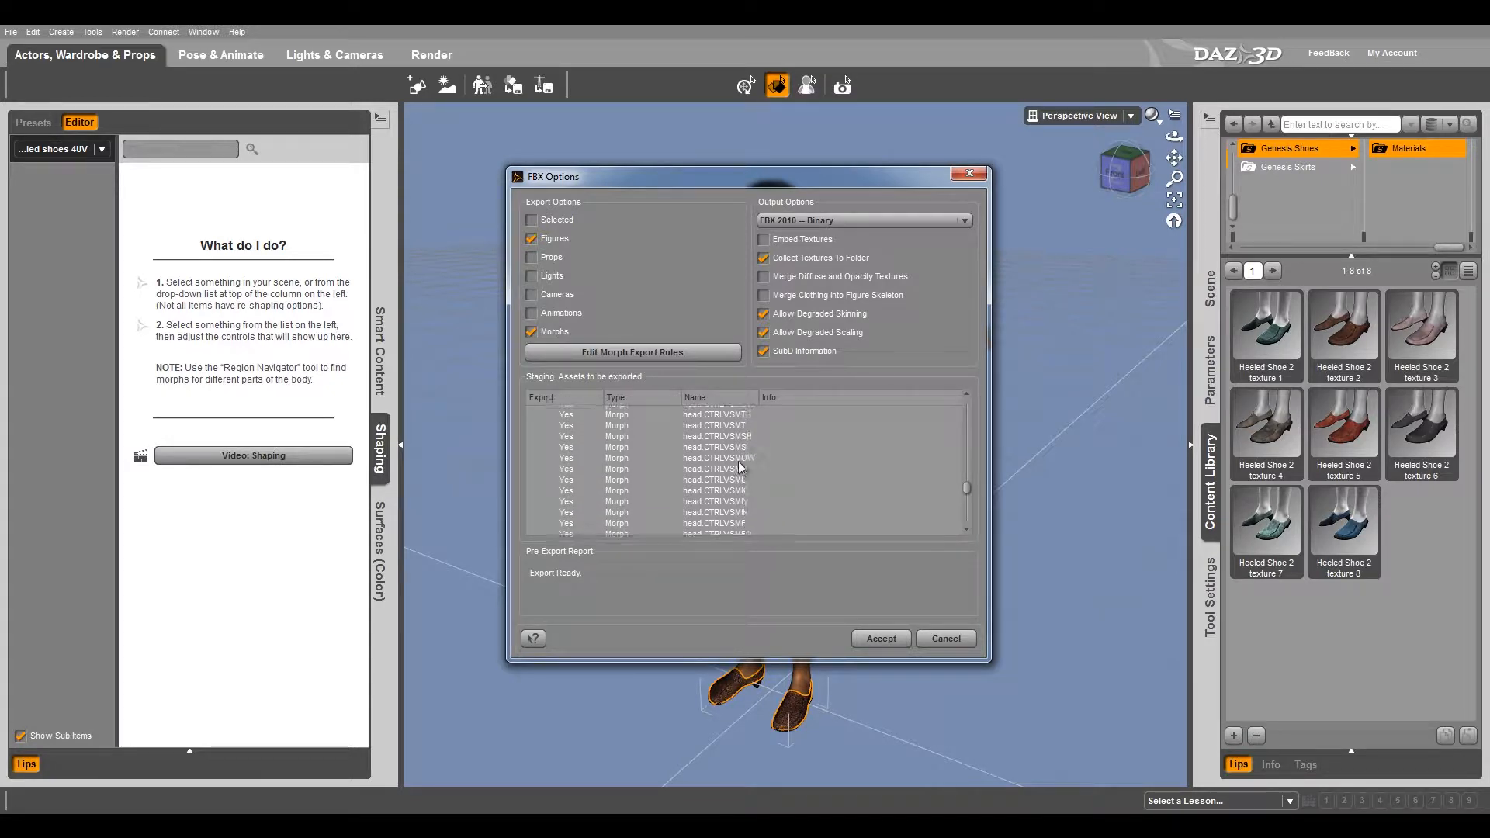
- Widen the Name column of the staged export assets so the full head.CTRL morph names can be read
scroll(729, 472, "up", 4)
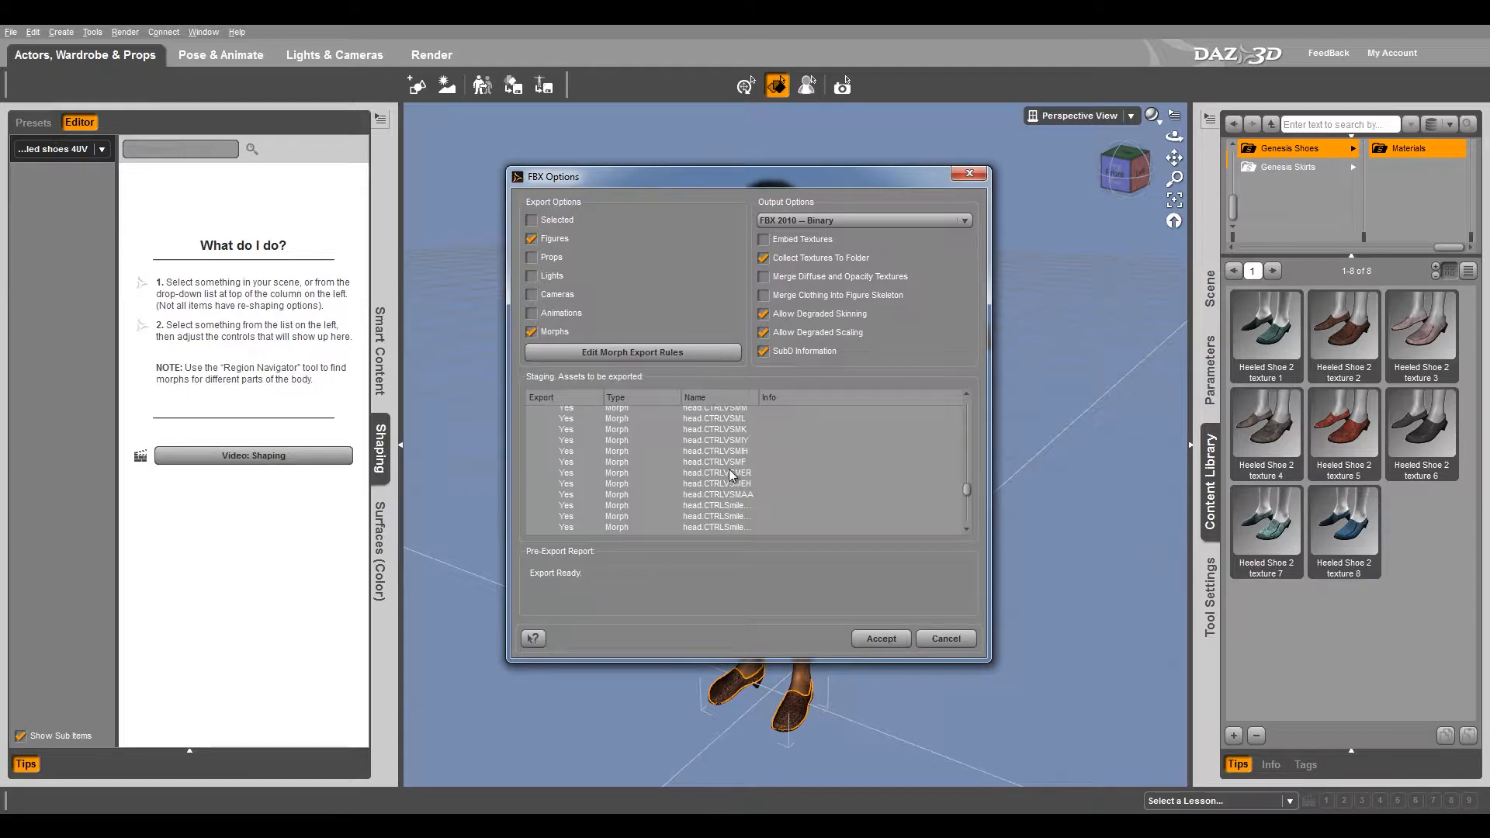
scroll(734, 472, "down", 3)
scroll(736, 458, "down", 1)
left_click_drag(758, 395, 828, 396)
scroll(729, 464, "down", 3)
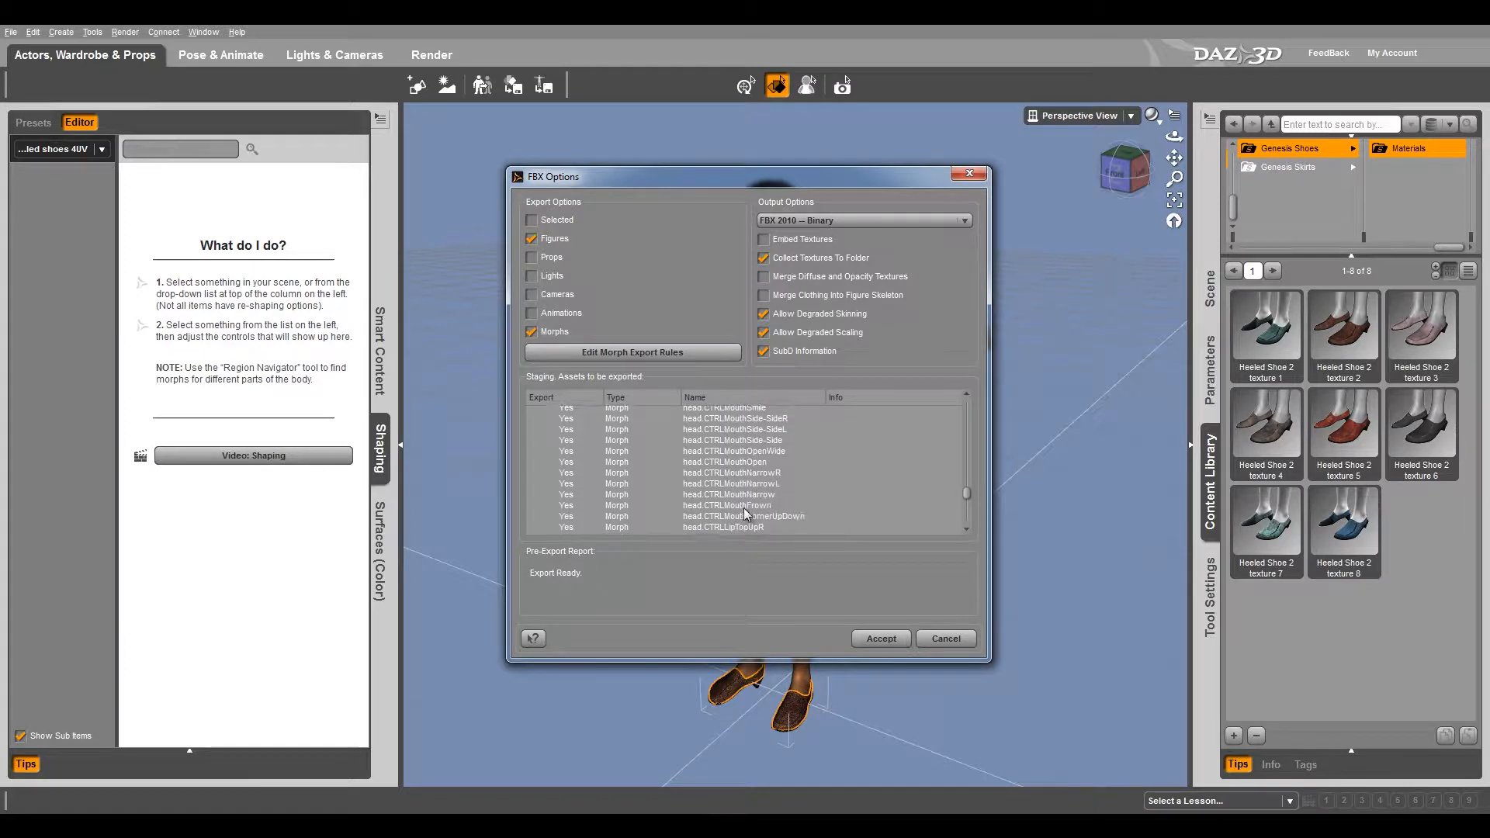
- Examine the mouth, lip, jaw and eye head.CTRL morphs in the staged export assets and their export status
scroll(734, 481, "down", 3)
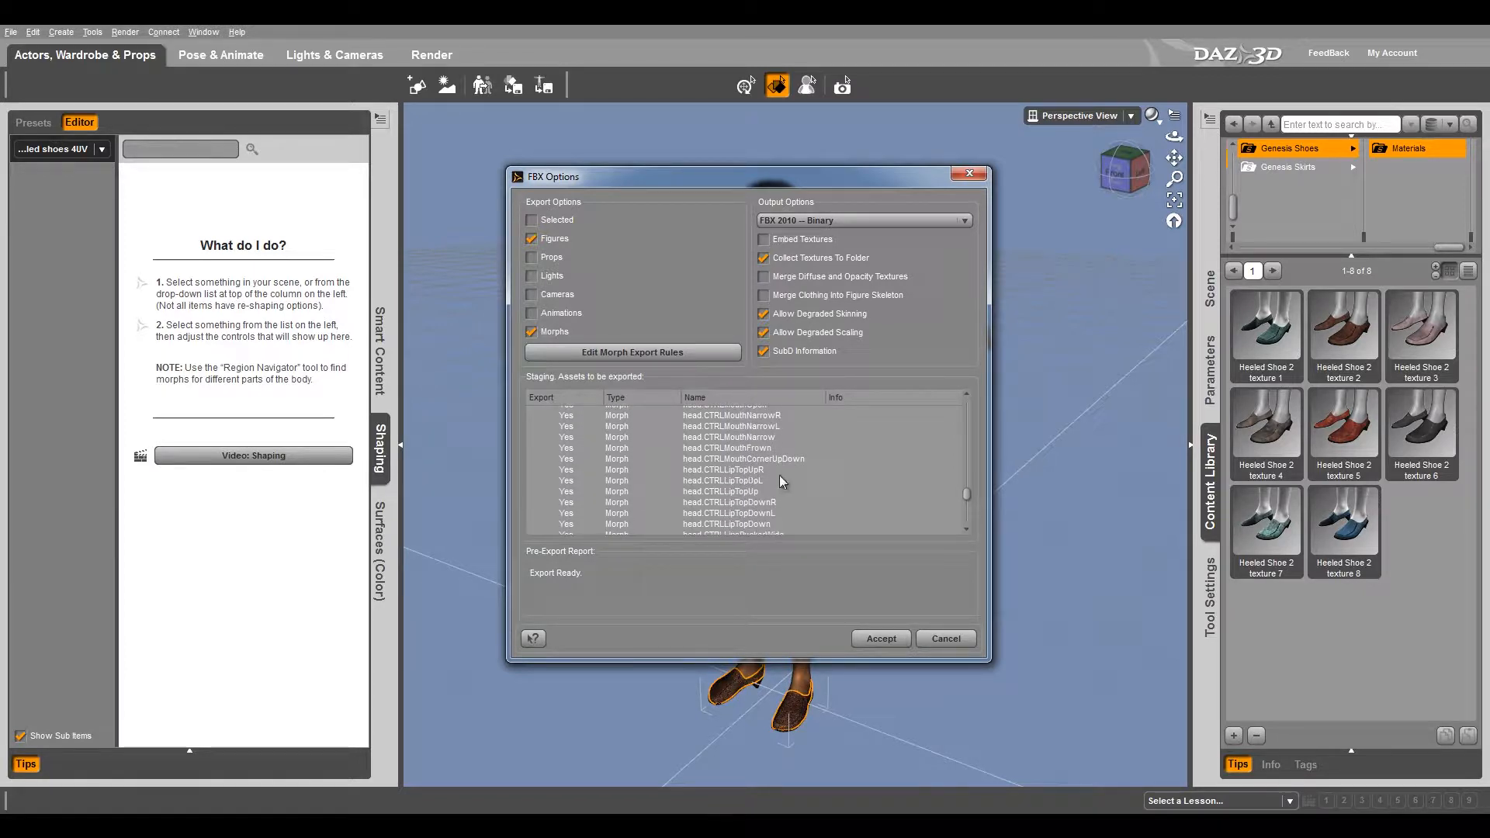
scroll(760, 487, "down", 3)
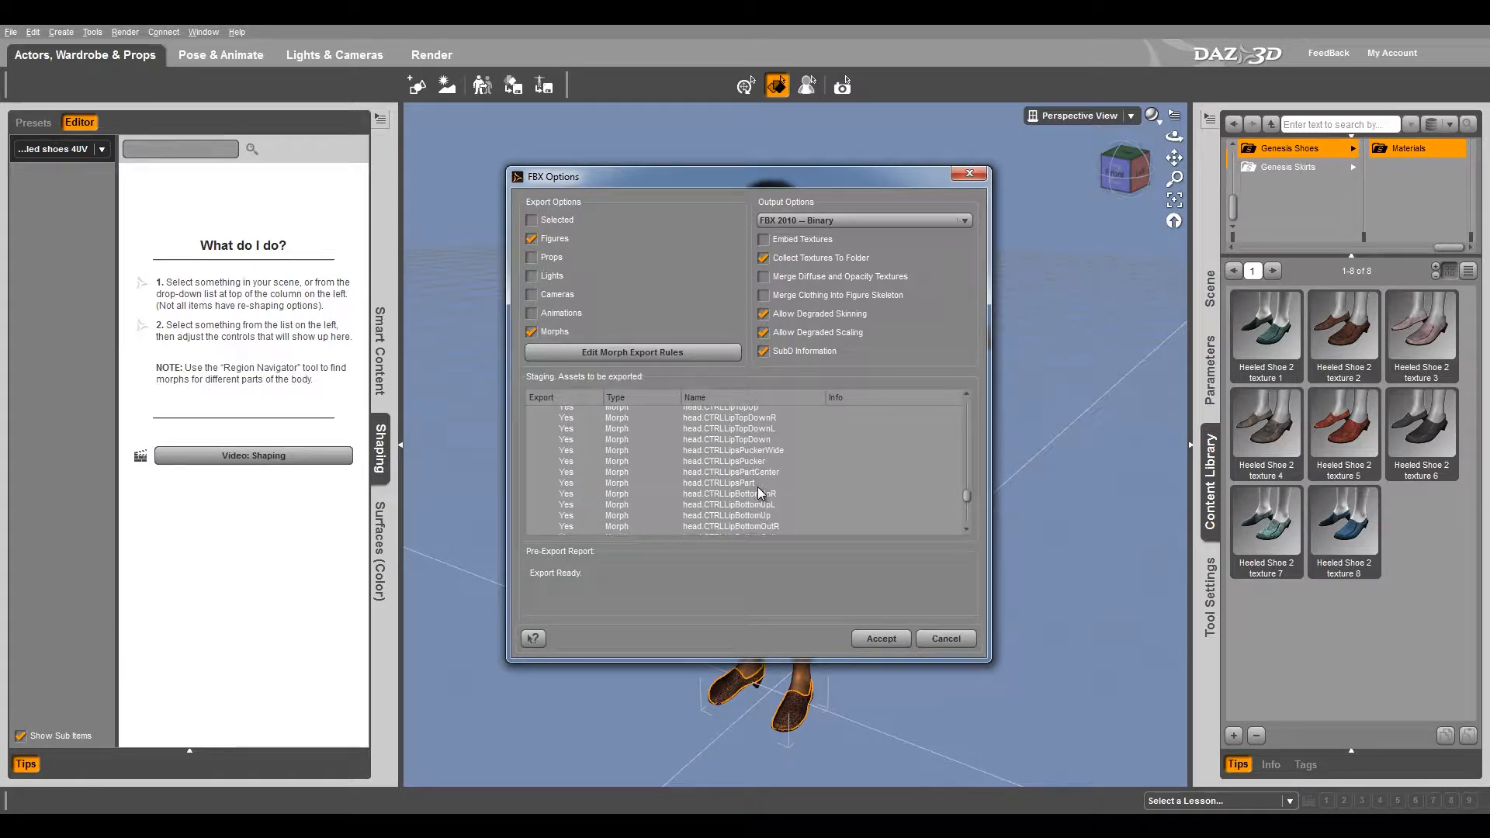
scroll(753, 458, "down", 2)
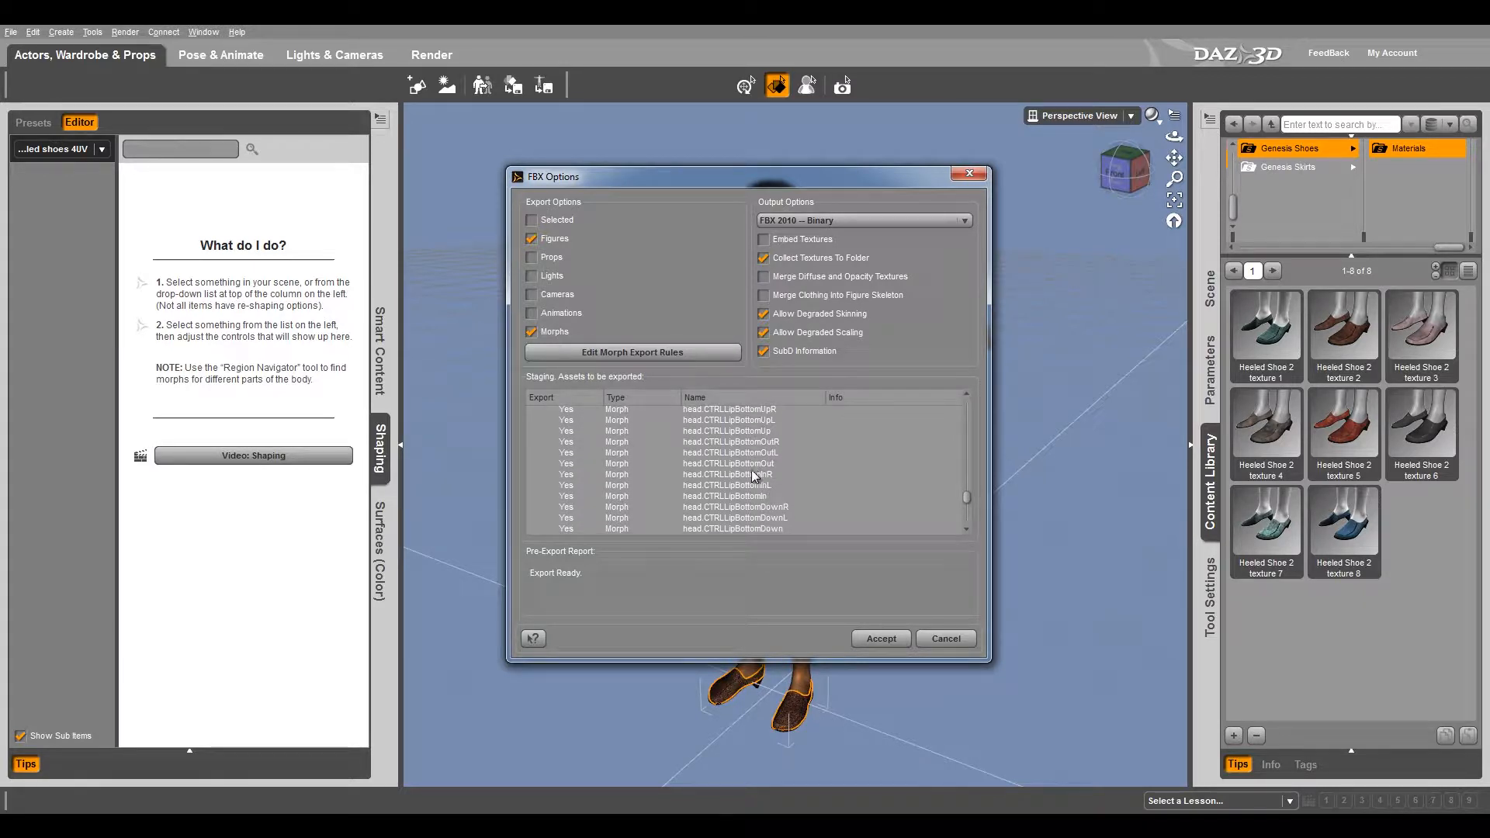
scroll(751, 470, "down", 2)
scroll(751, 471, "down", 1)
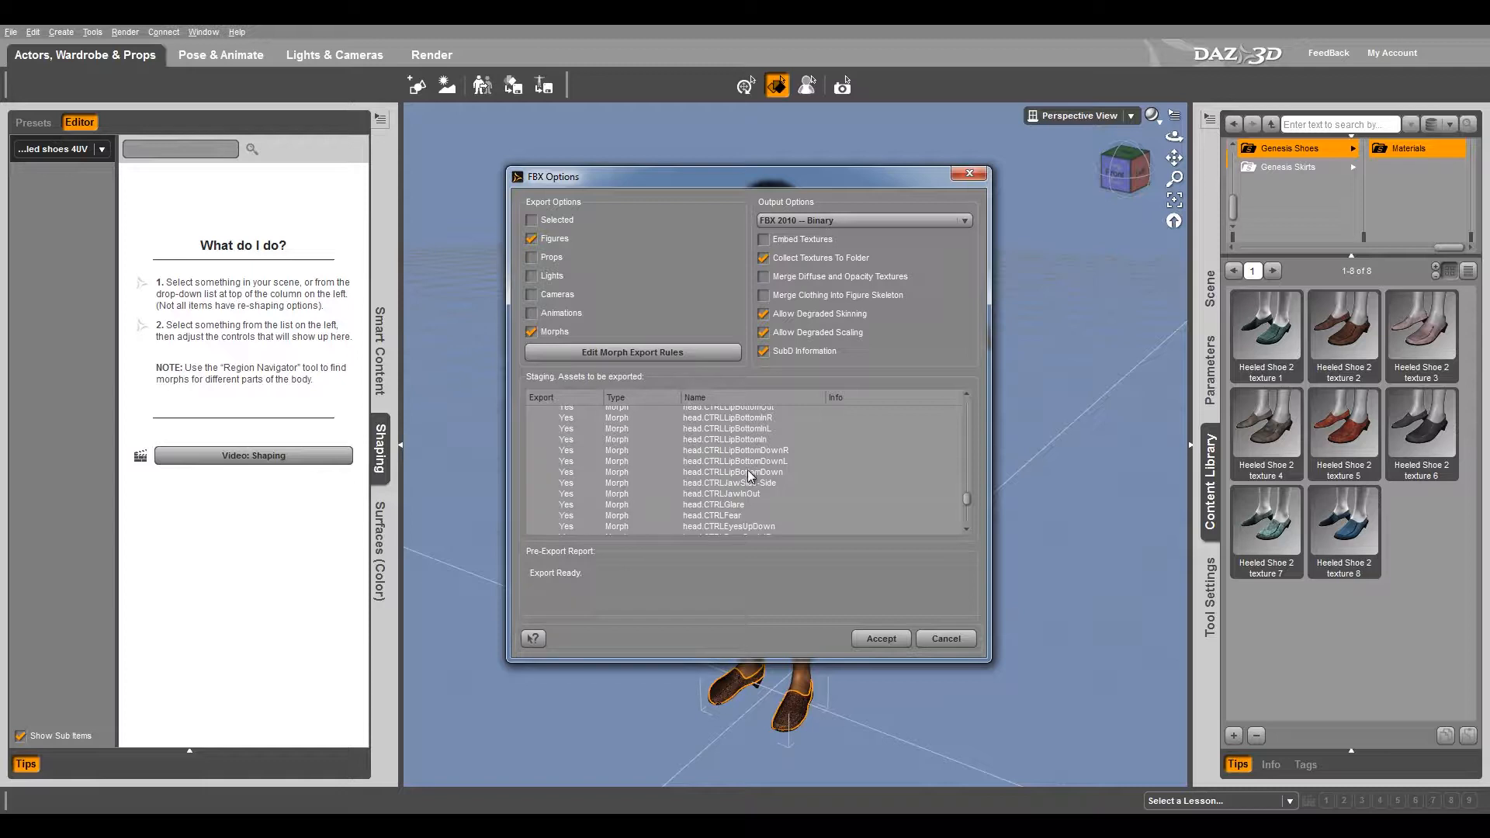
scroll(747, 480, "down", 1)
scroll(747, 480, "down", 5)
scroll(745, 473, "down", 6)
scroll(743, 473, "up", 10)
scroll(743, 473, "up", 5)
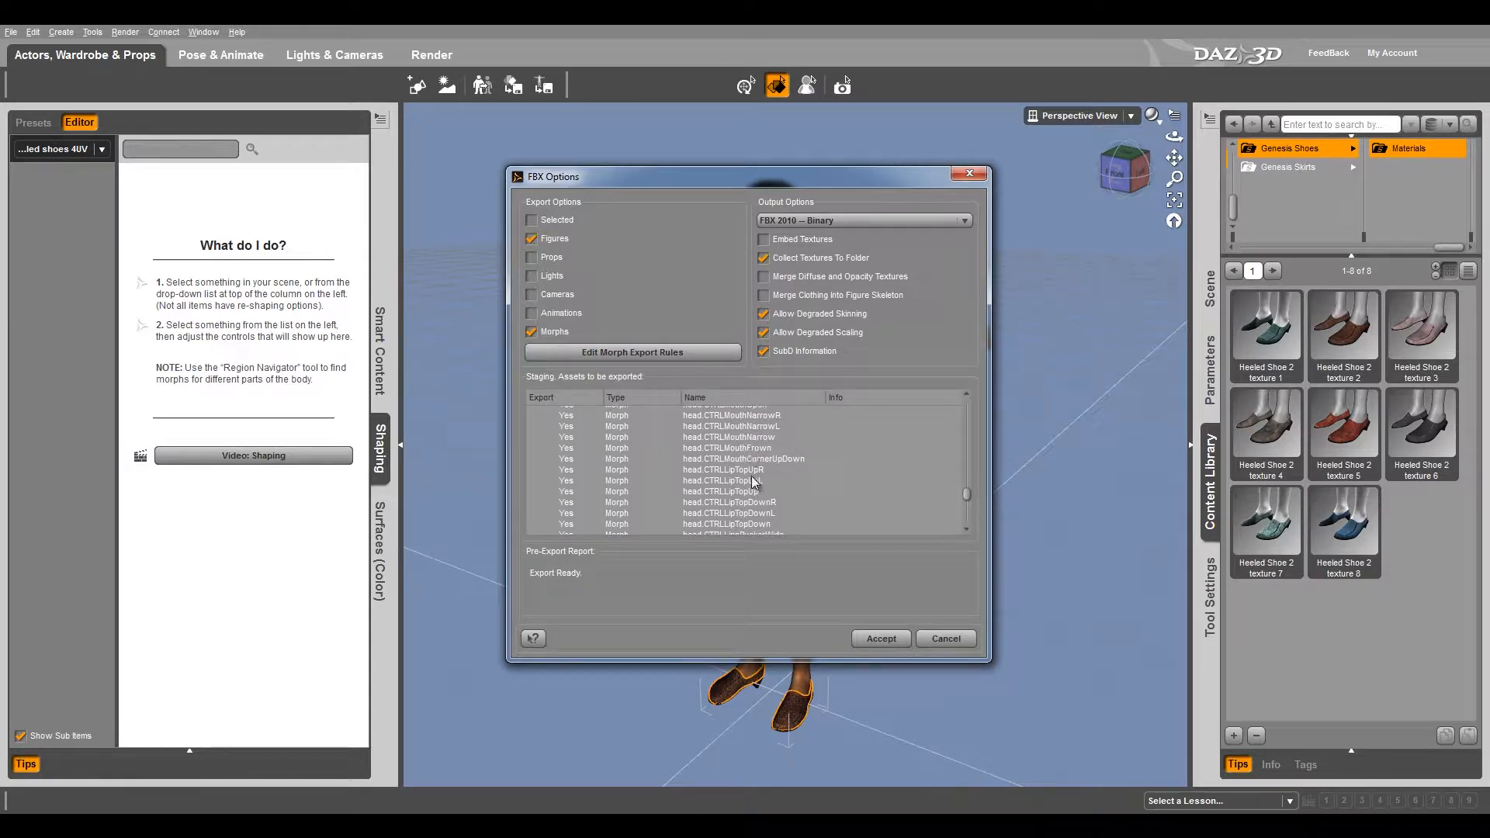
scroll(752, 480, "up", 3)
scroll(745, 460, "up", 5)
scroll(747, 469, "down", 5)
scroll(744, 479, "down", 5)
scroll(751, 497, "down", 5)
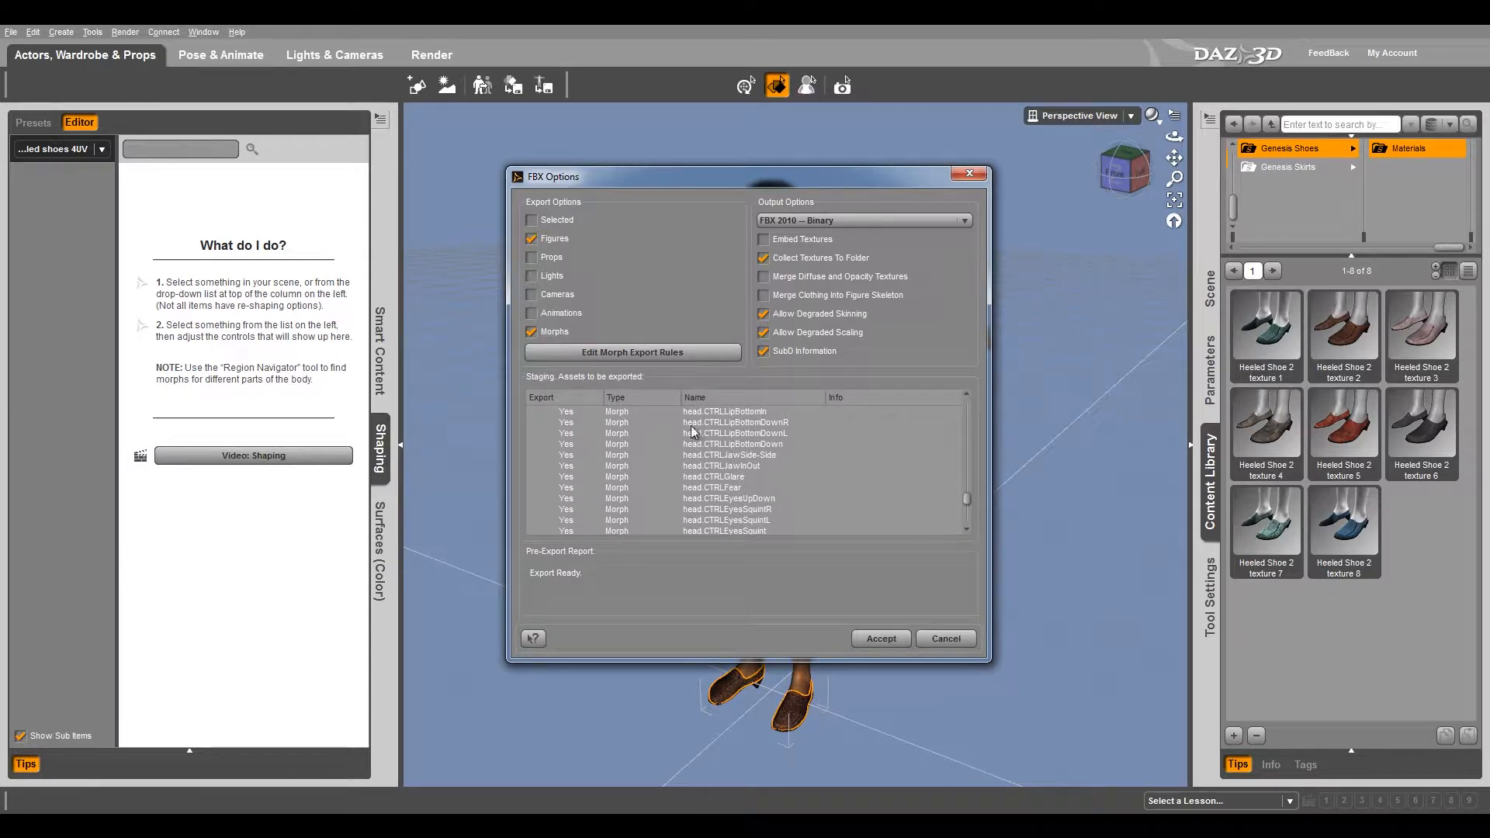
- Try out a new morph export rule with its action set to Export, delete it, and accept the remaining rules
left_click(606, 353)
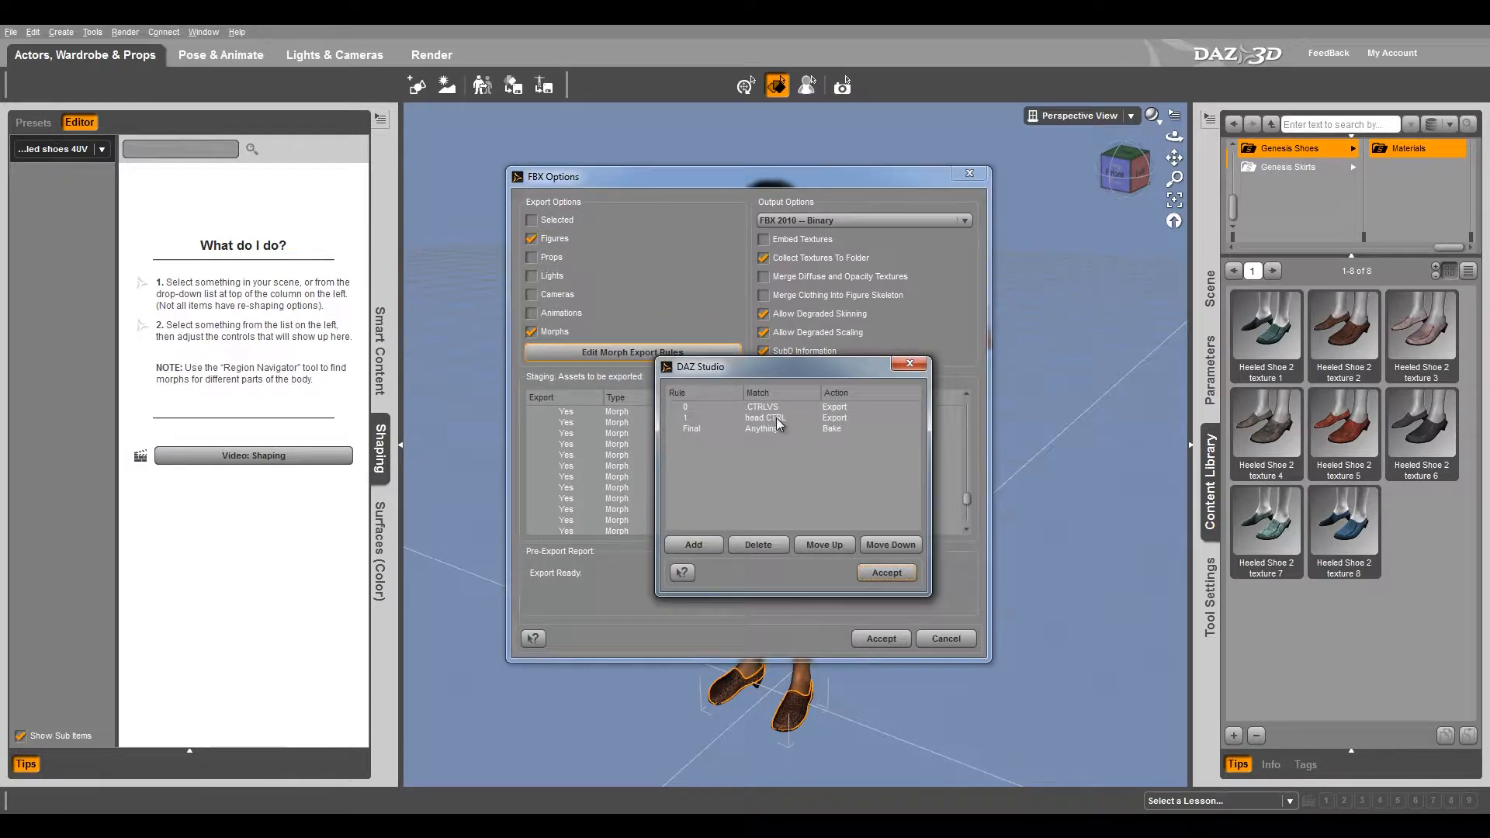
left_click(695, 545)
left_click(770, 431)
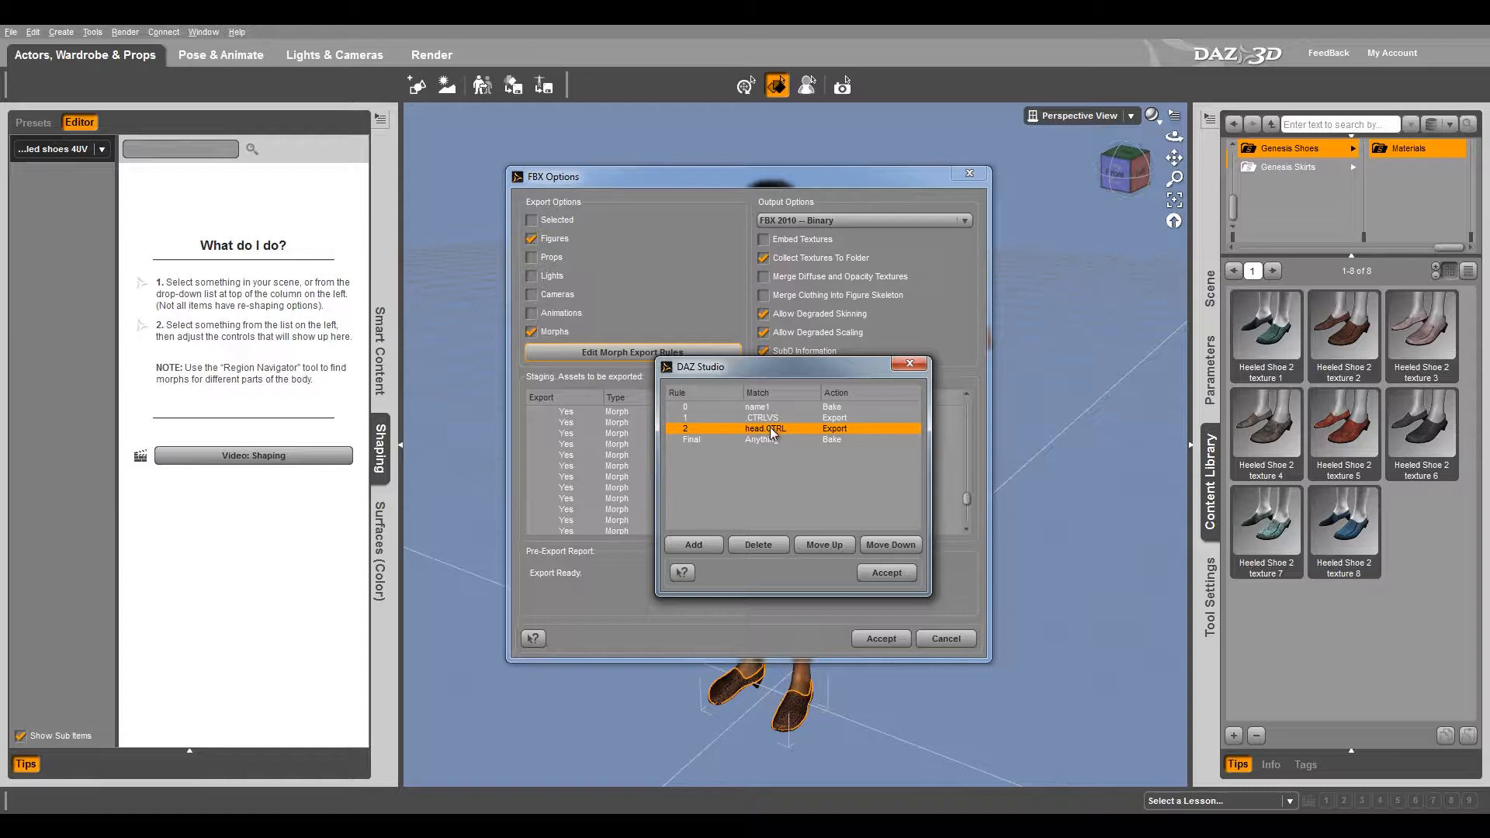
double_click(833, 432)
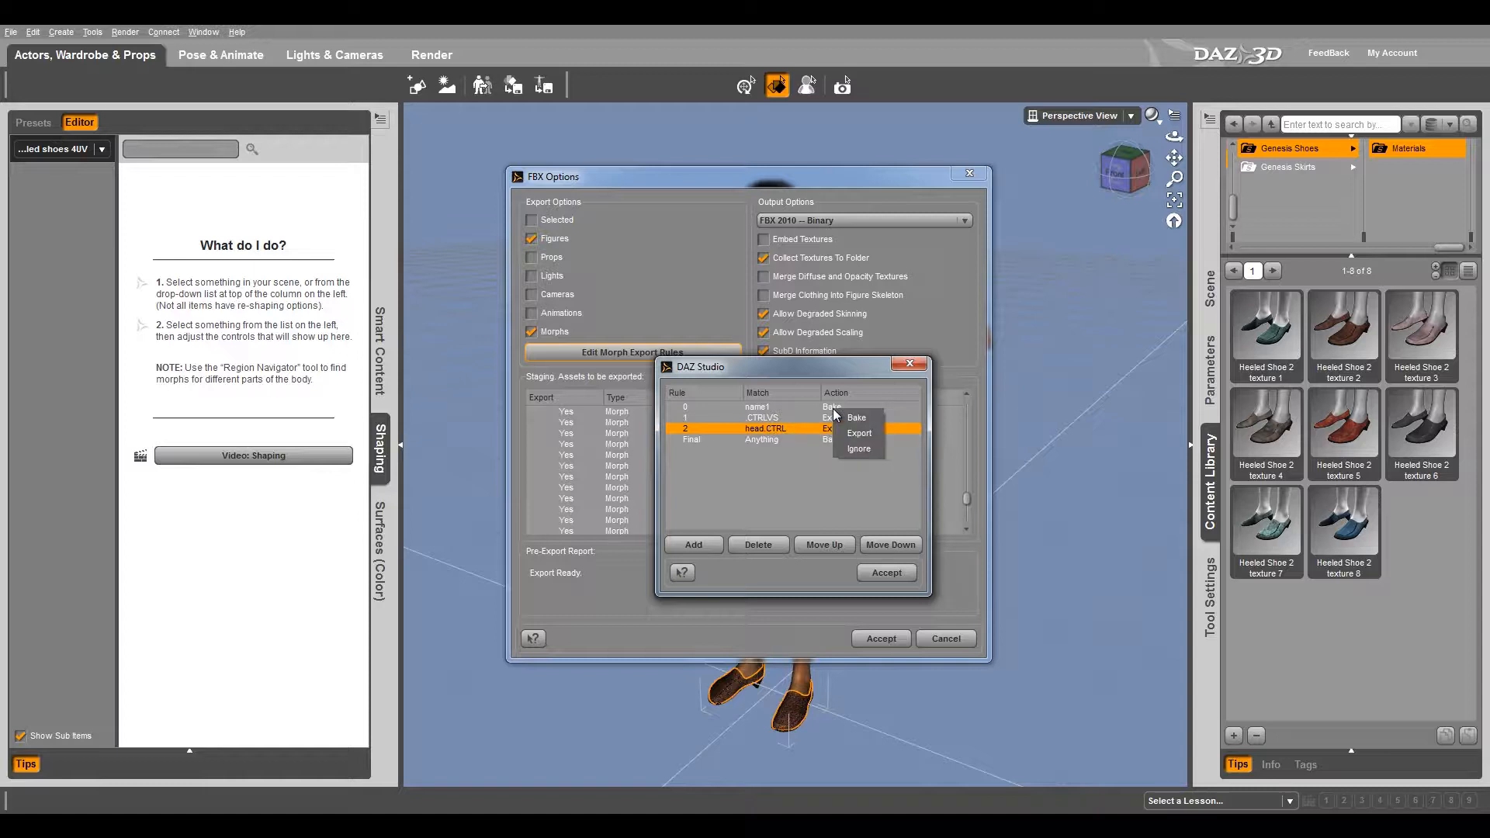
left_click(857, 433)
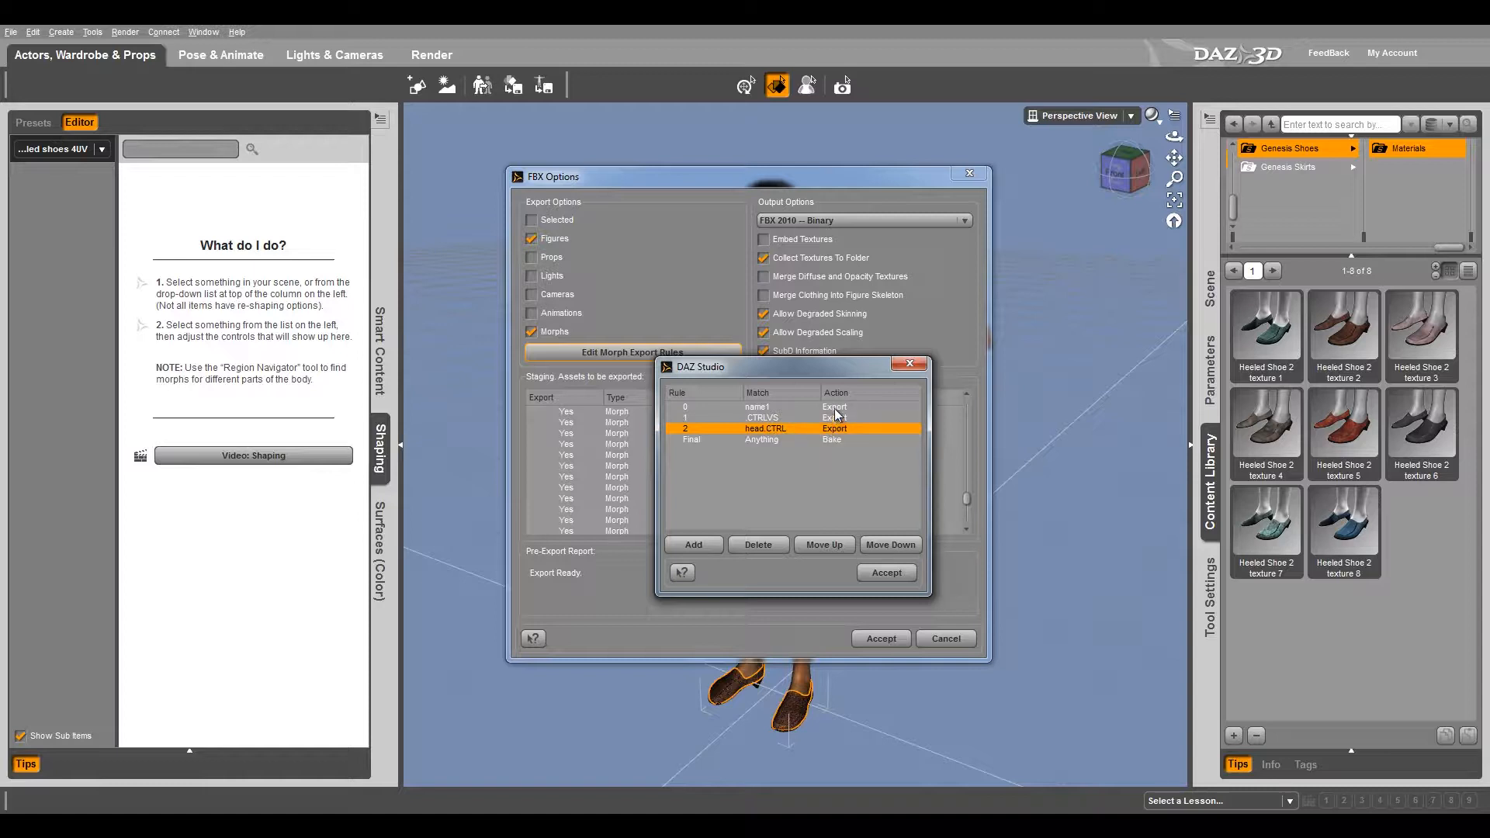
left_click(757, 408)
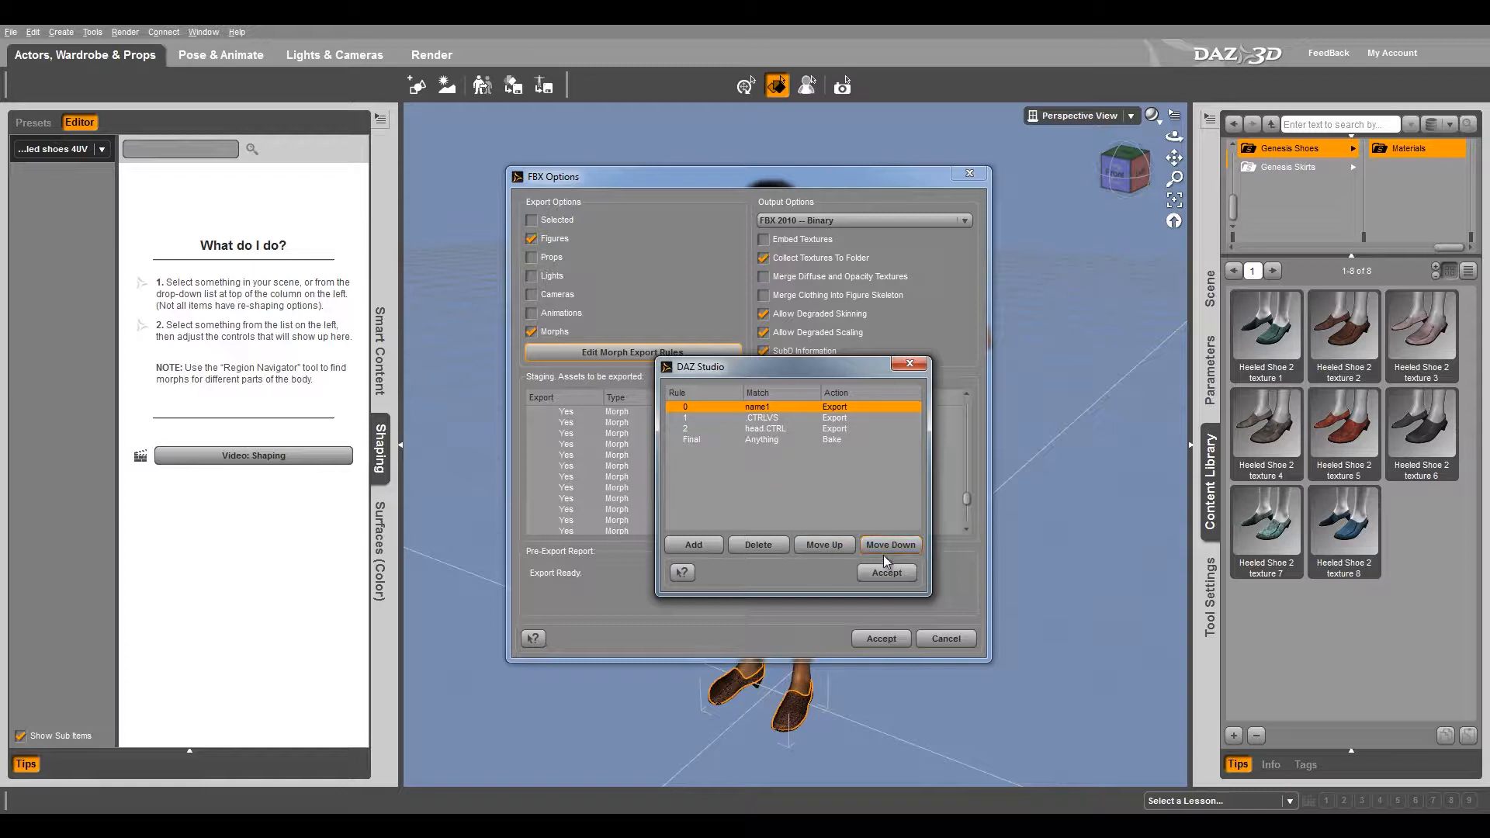
left_click(764, 545)
left_click(753, 419)
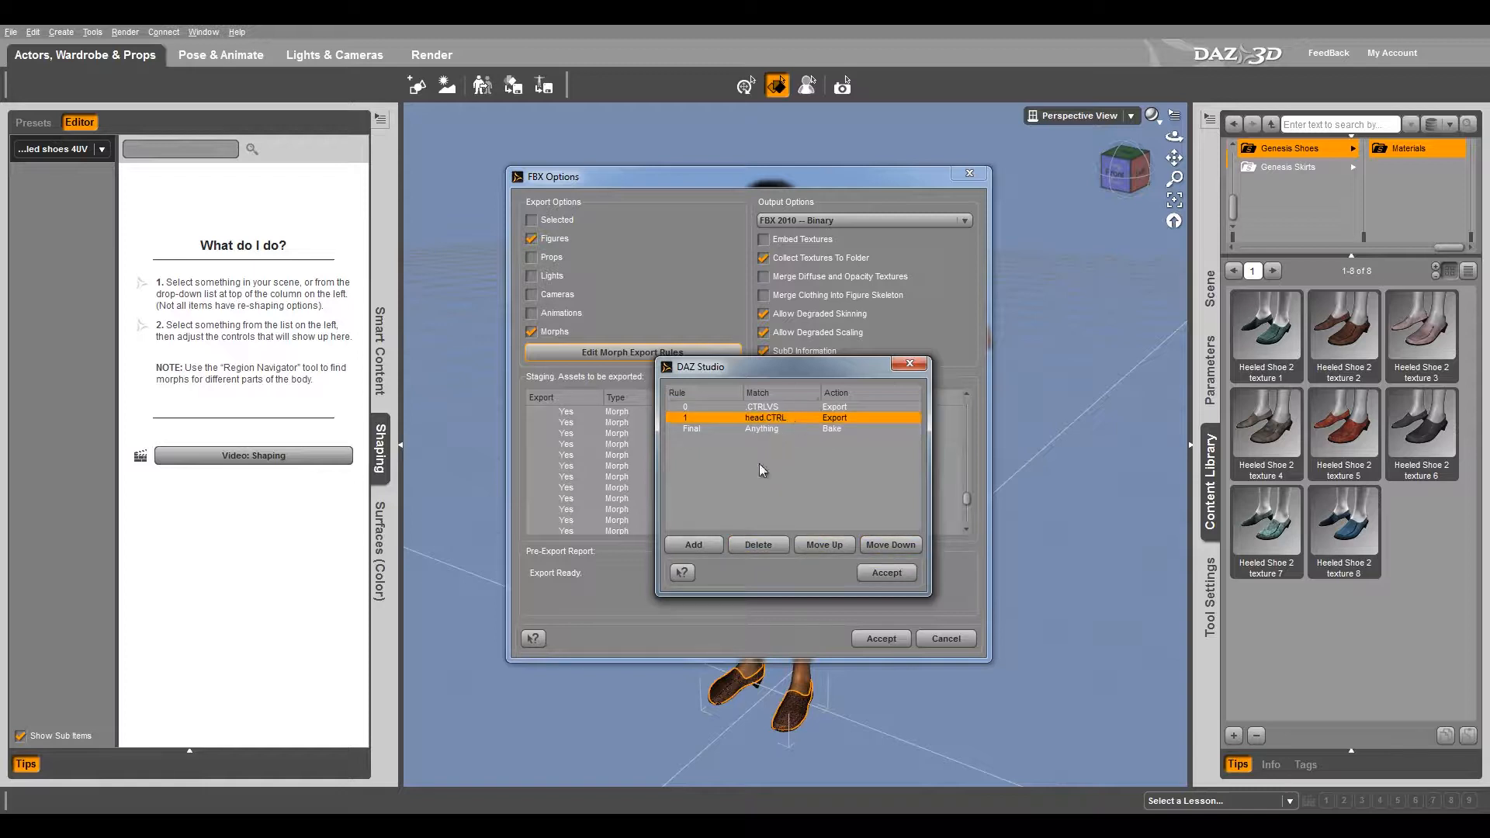
left_click(888, 573)
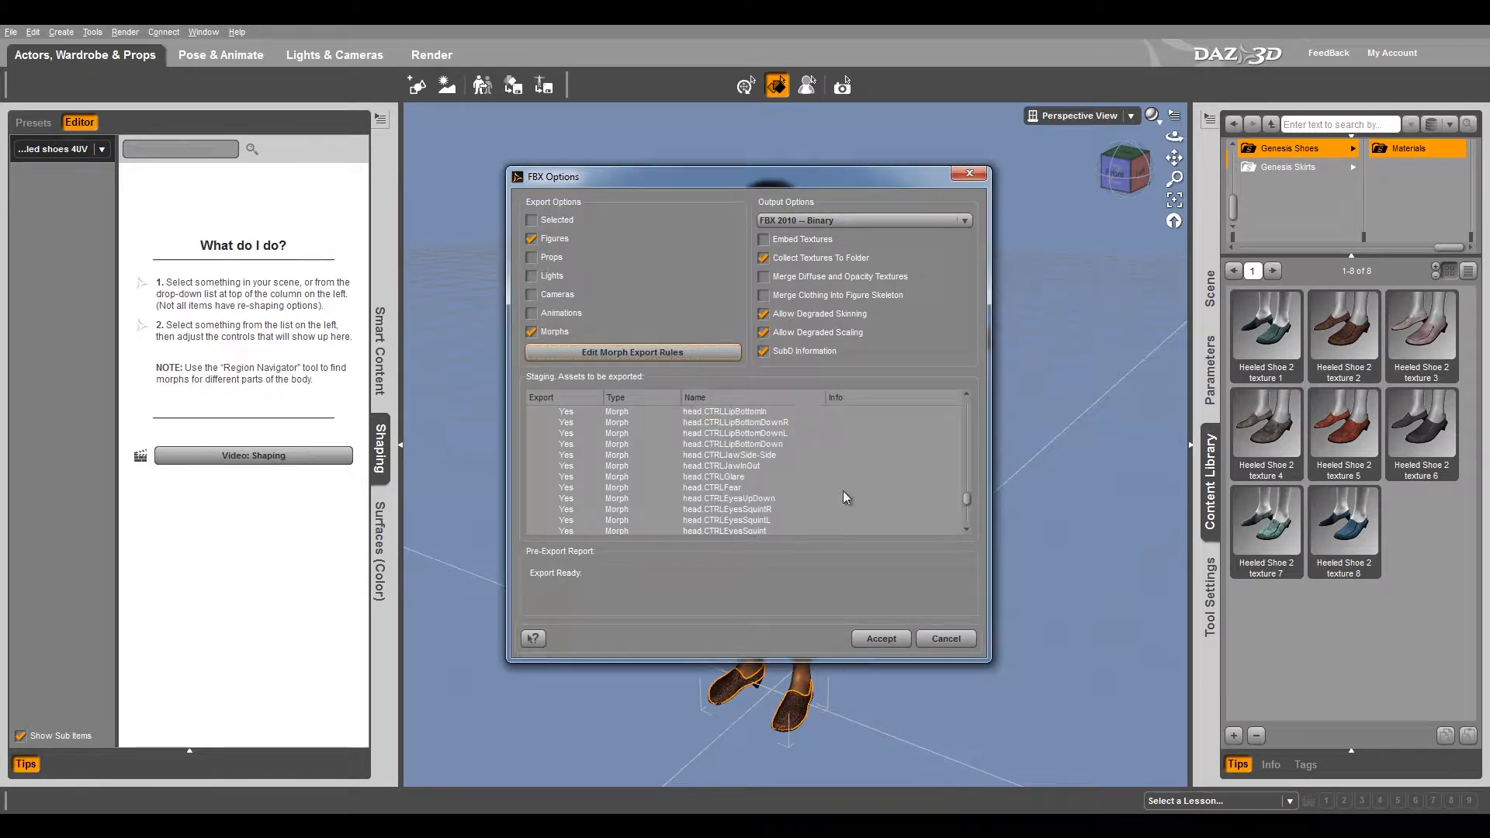
- Accept the FBX options to export the figure
left_click(878, 638)
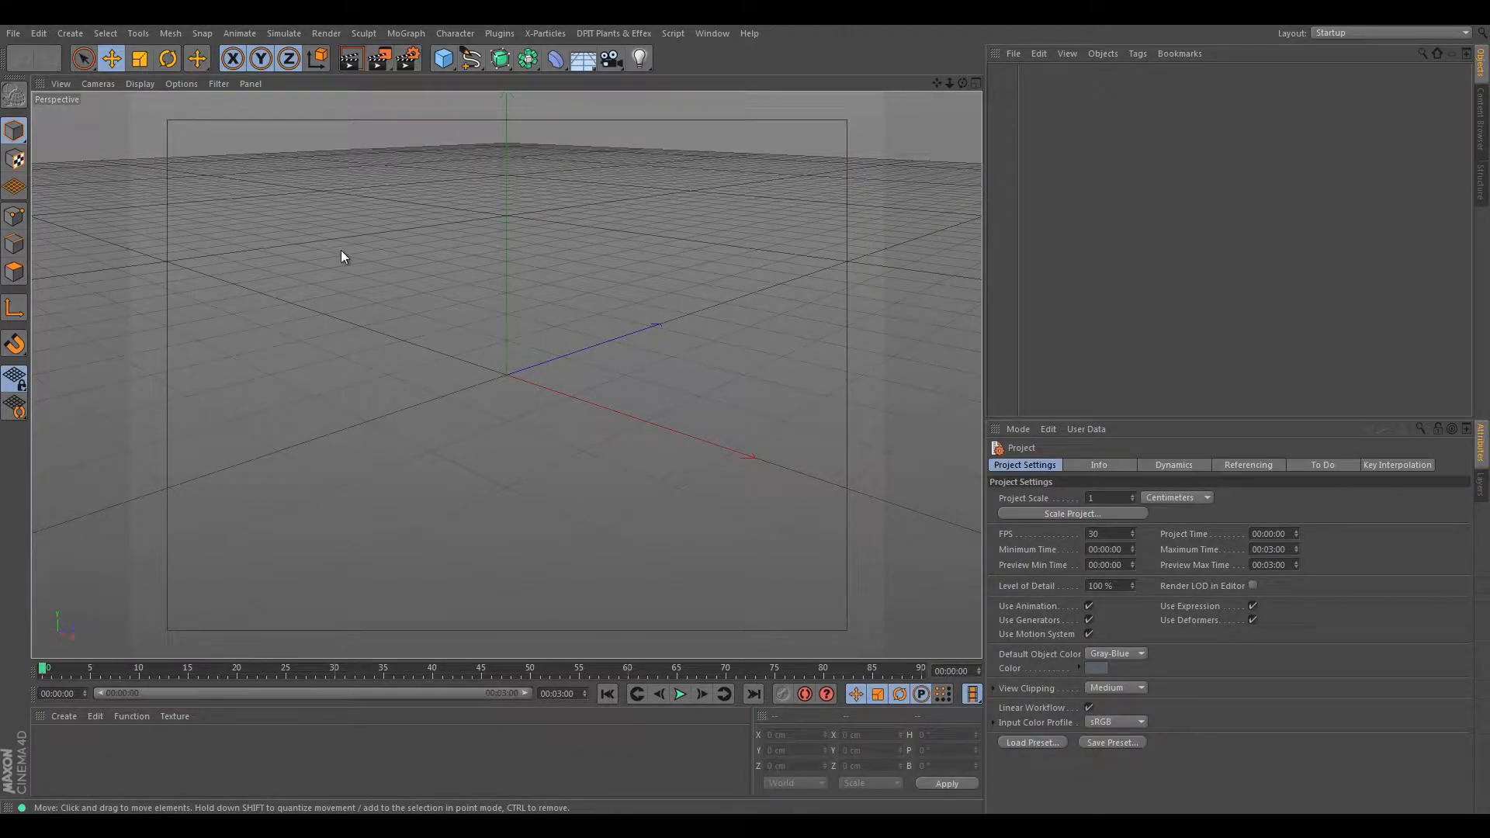
left_click(15, 36)
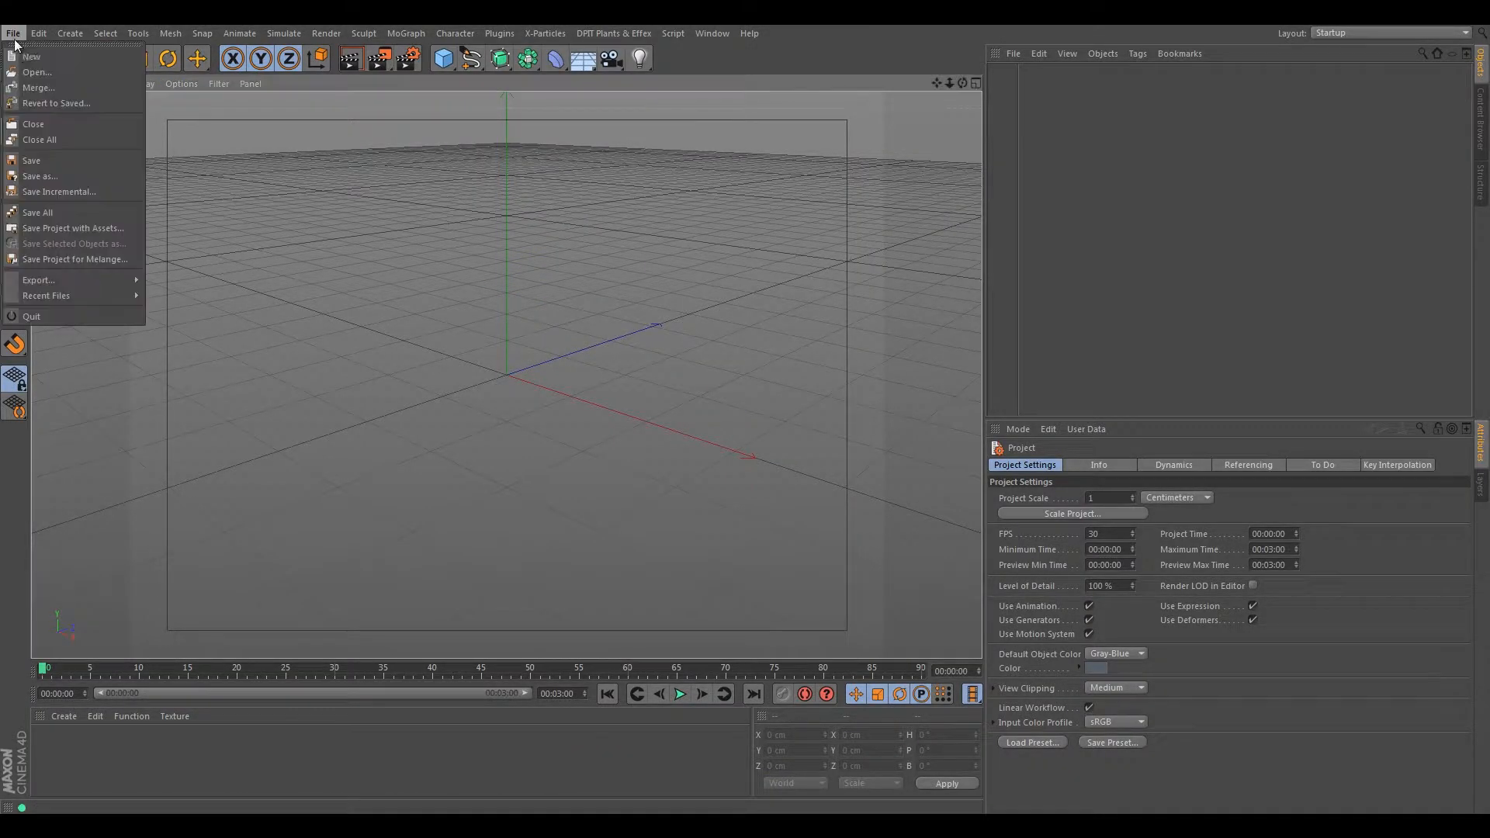
mouse_move(124, 299)
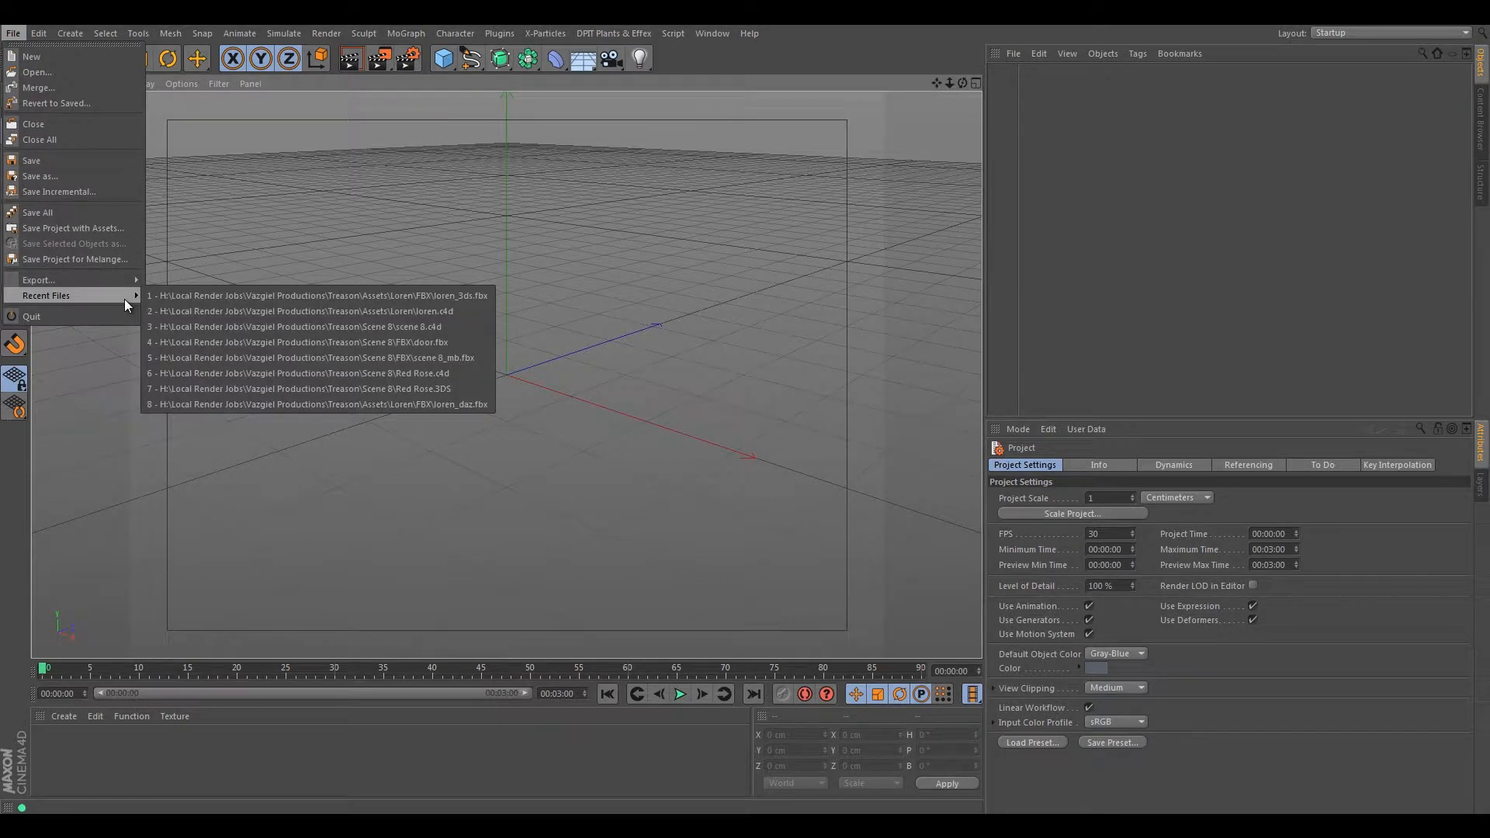
left_click(585, 247)
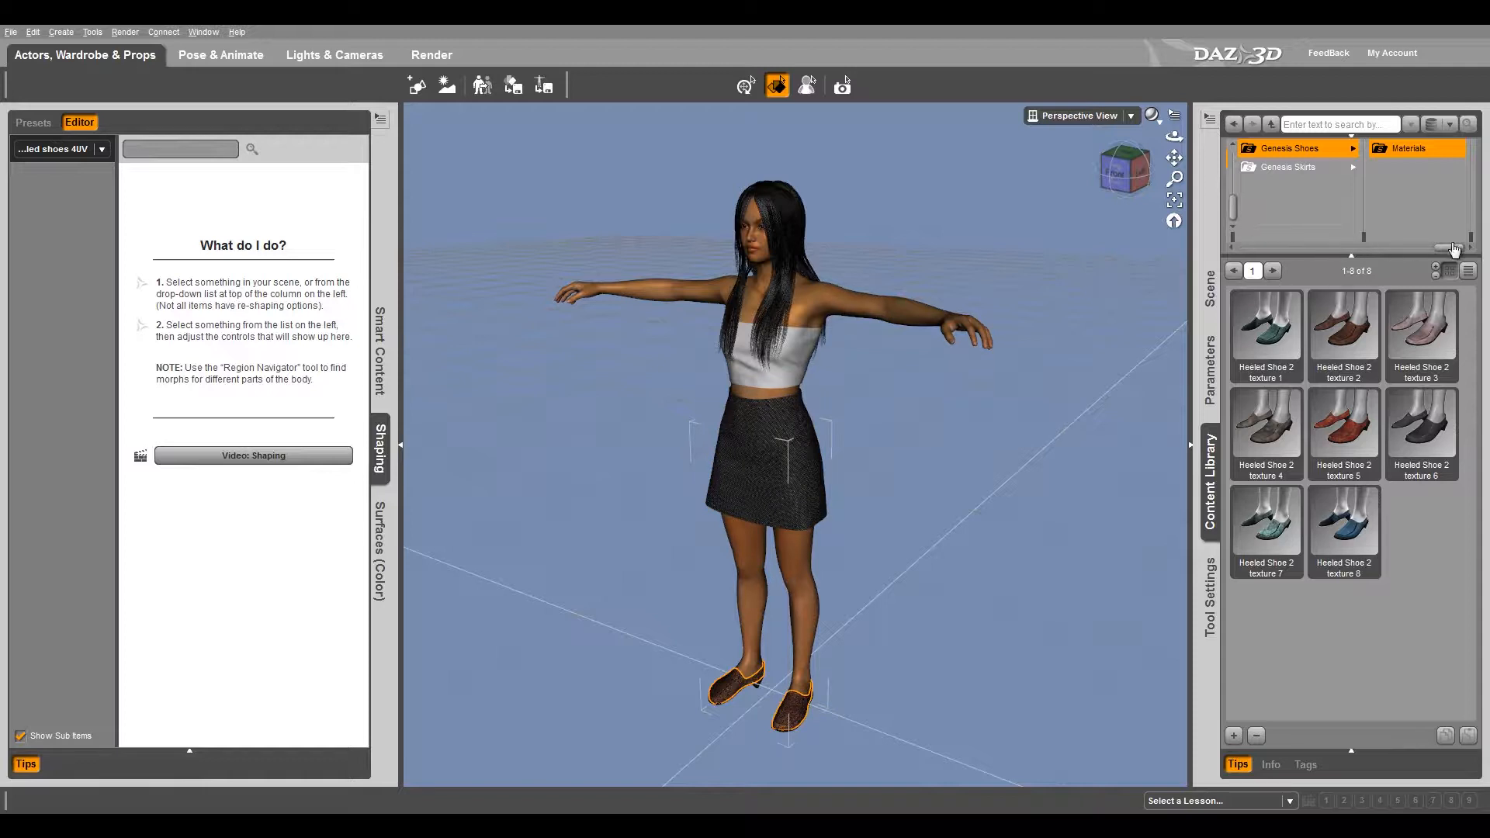
- Switch to DAZ Studio and examine the Genesis node hierarchy in the scene, including the PH Catwalk hair and the heeled shoes
left_click(1210, 289)
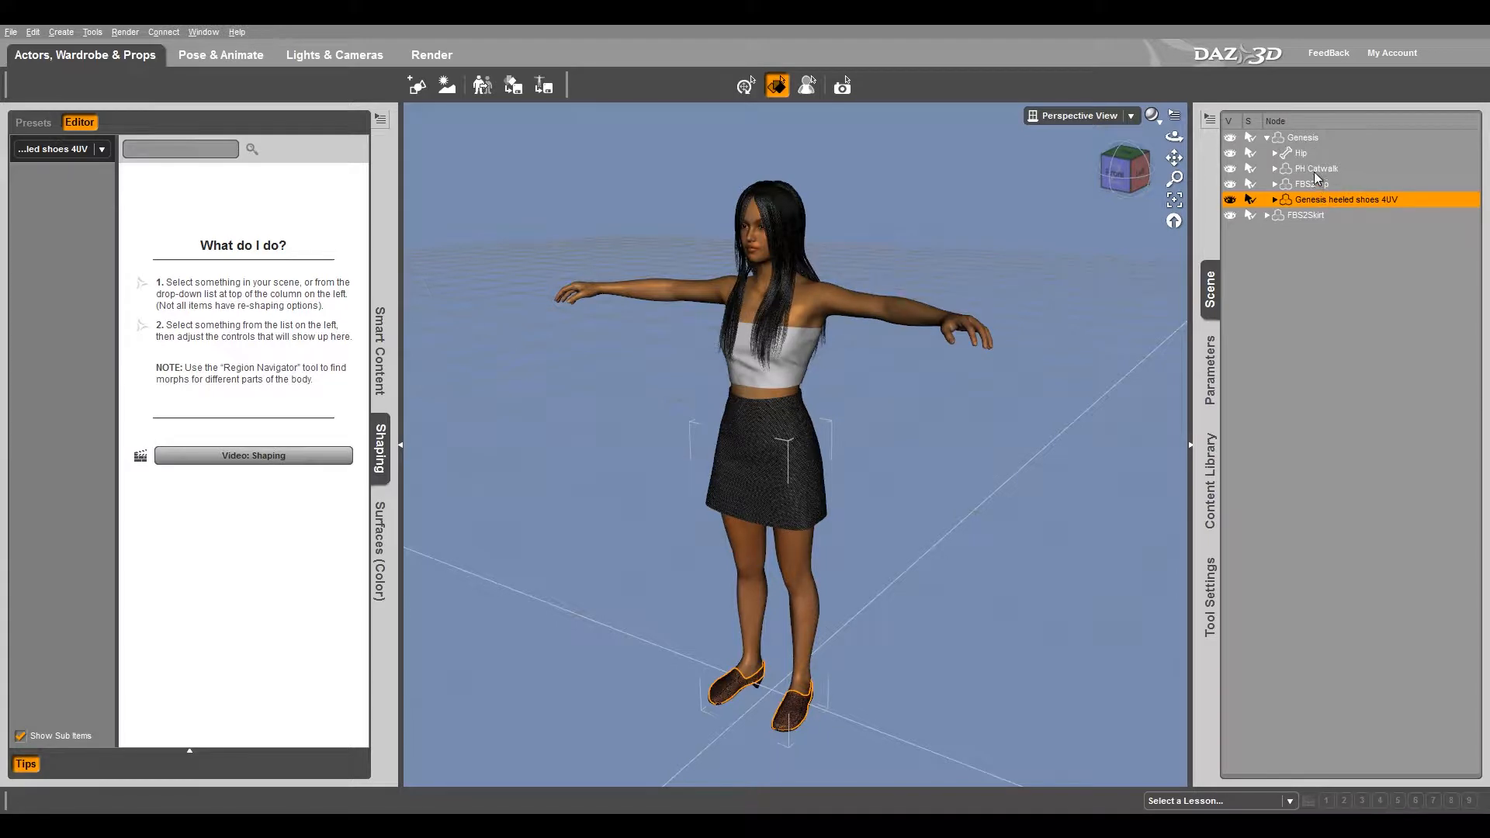
left_click(1267, 138)
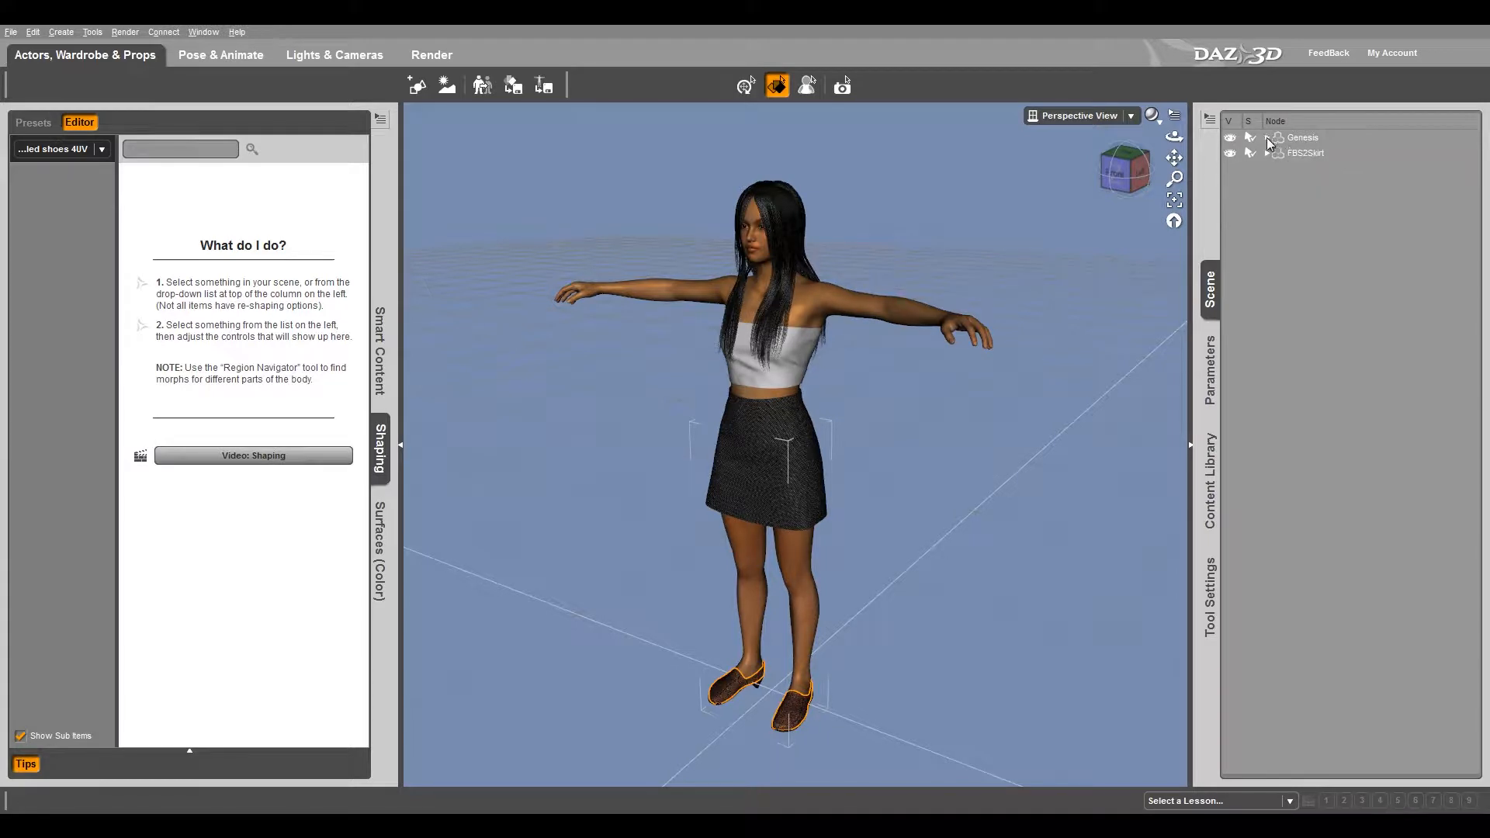
left_click(1267, 138)
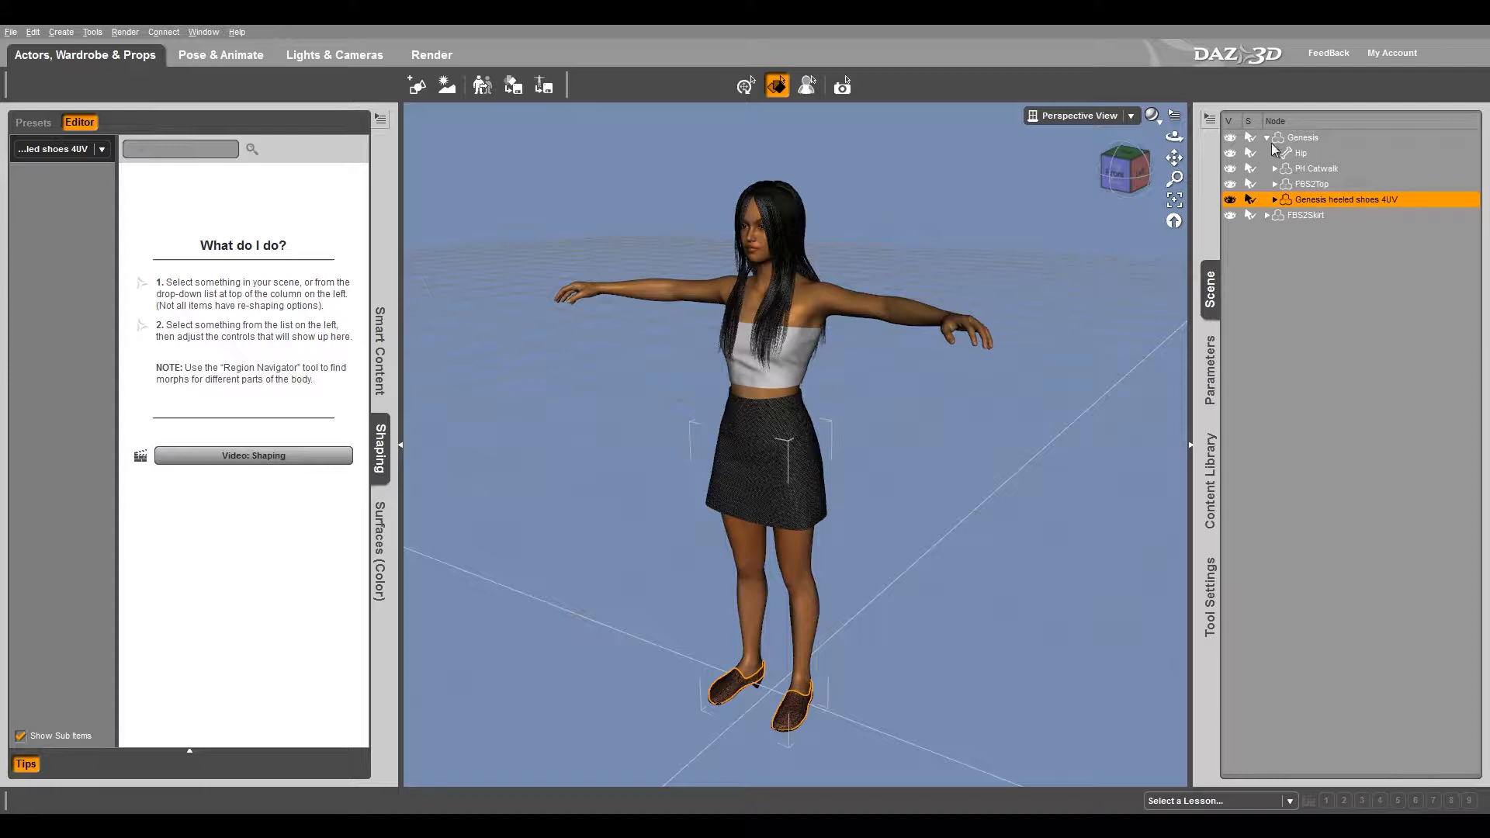
left_click(1267, 138)
left_click(1267, 138)
left_click(1314, 168)
left_click(1320, 199)
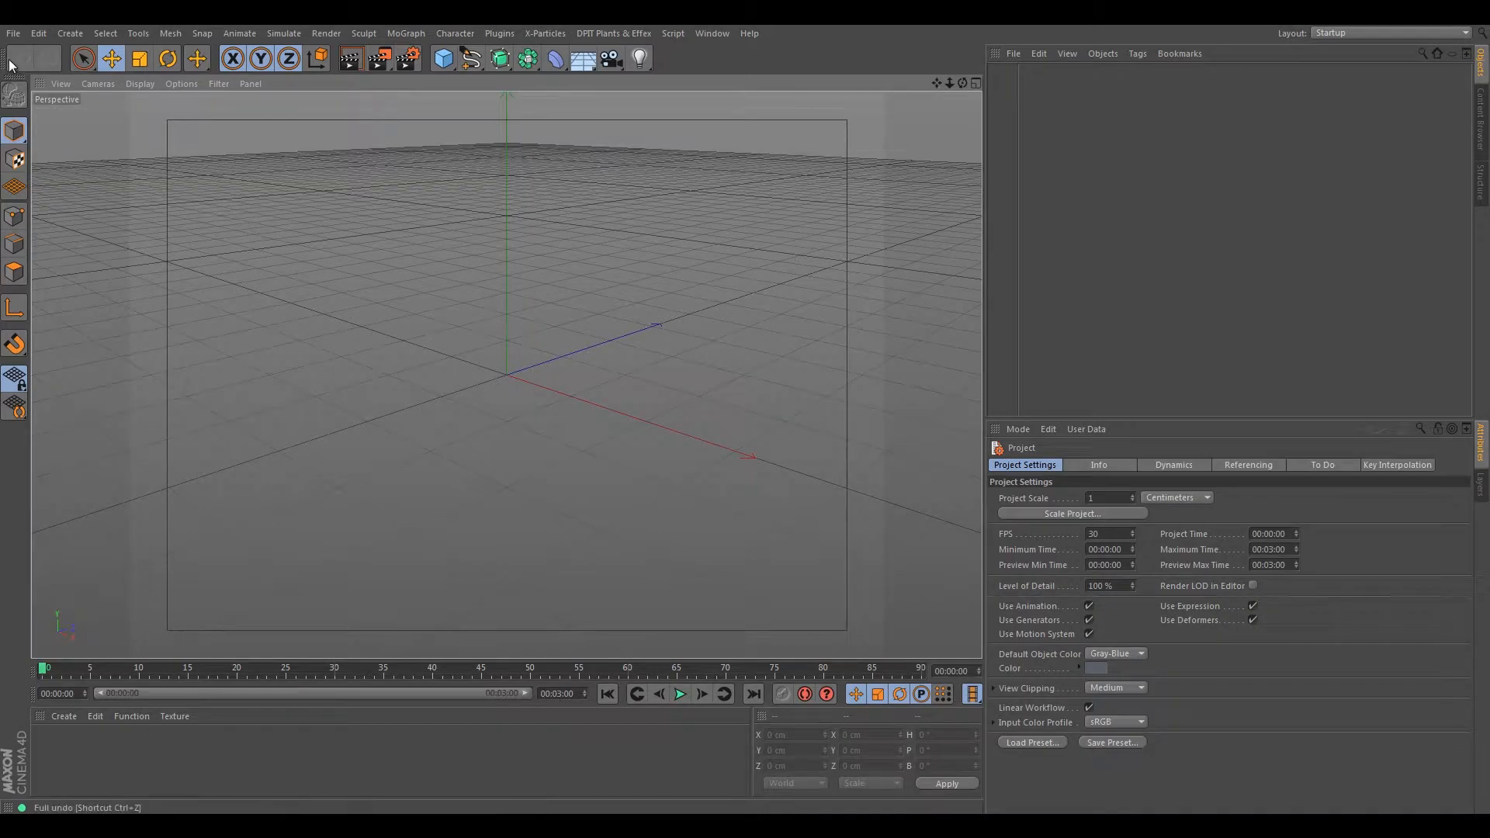
- Switch to Cinema 4D, start opening a file, and browse to the Daz Tutorial folder in Local Render Jobs
left_click(13, 33)
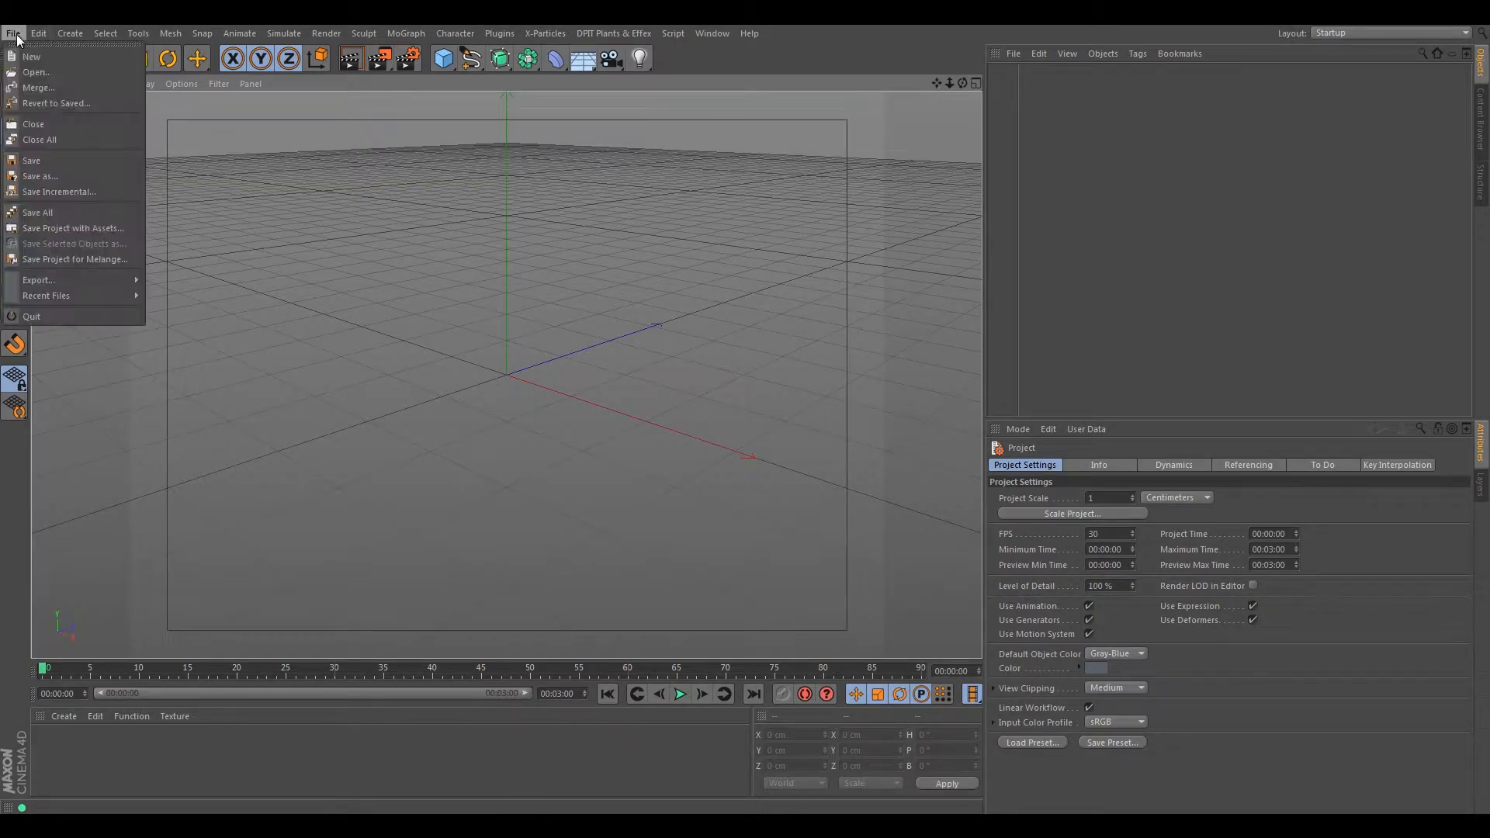
left_click(53, 76)
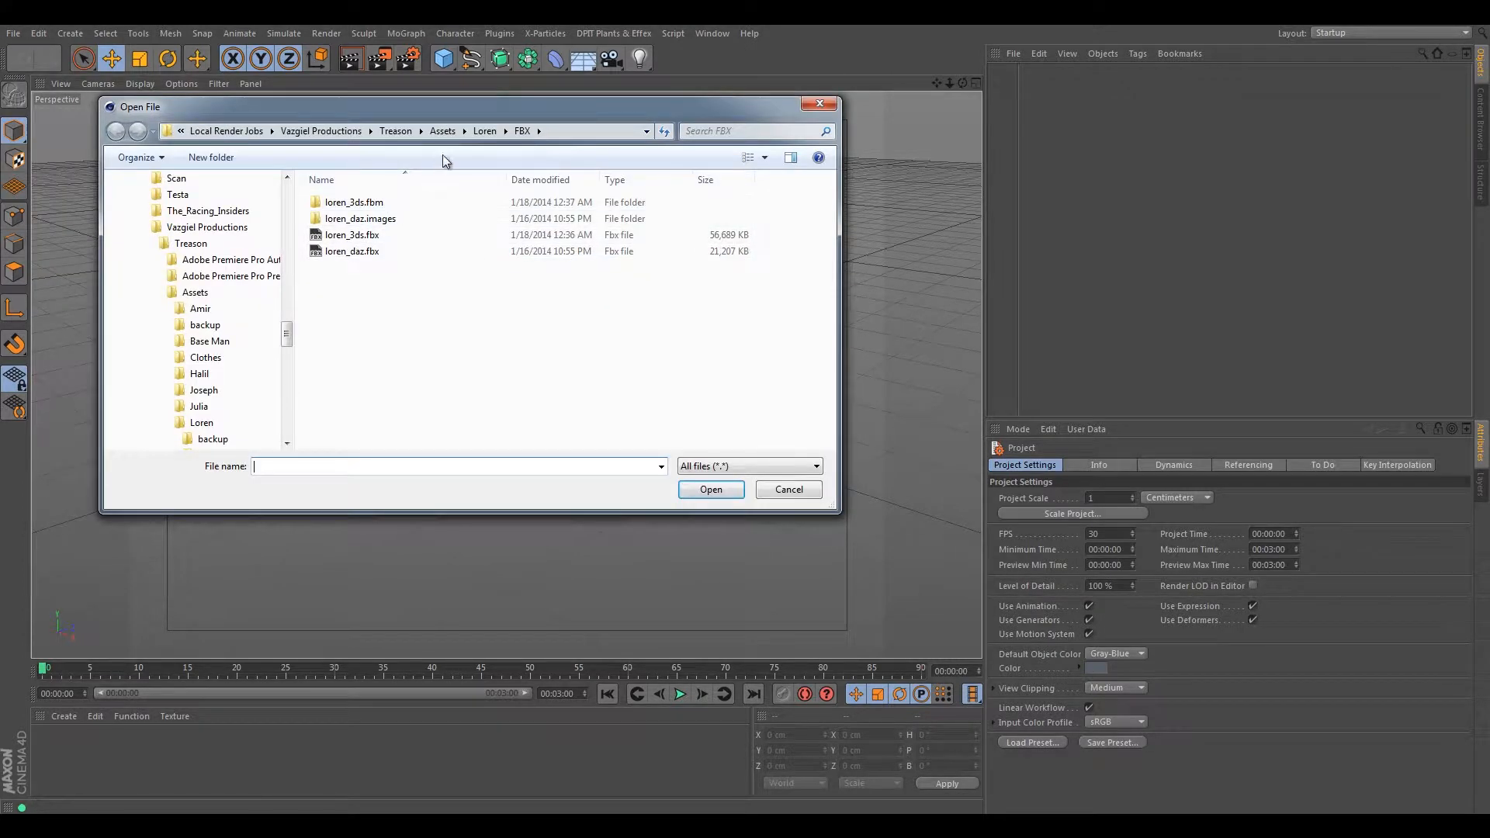
left_click(259, 134)
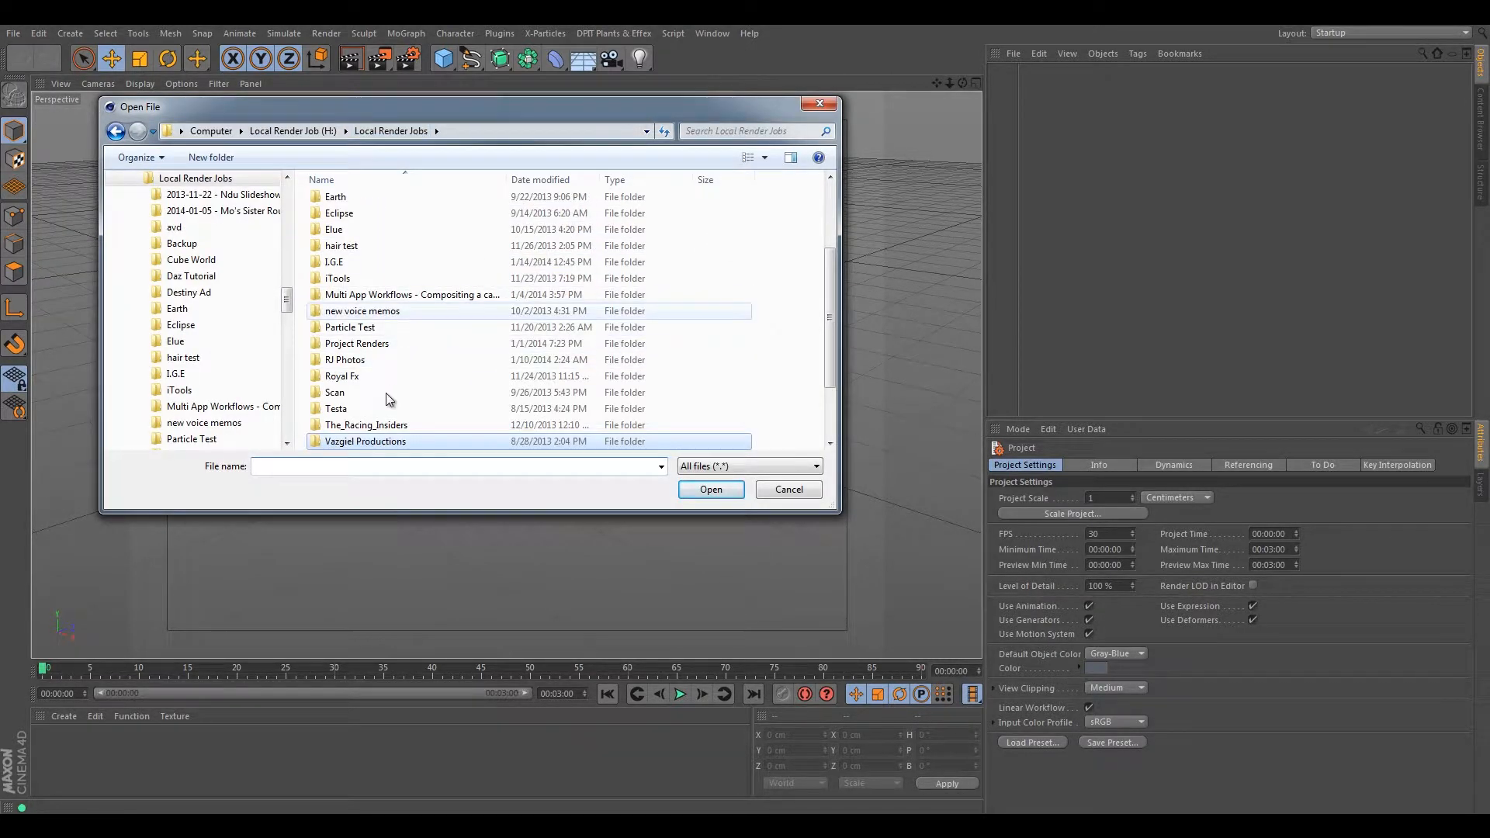
left_click(360, 298)
scroll(359, 299, "up", 2)
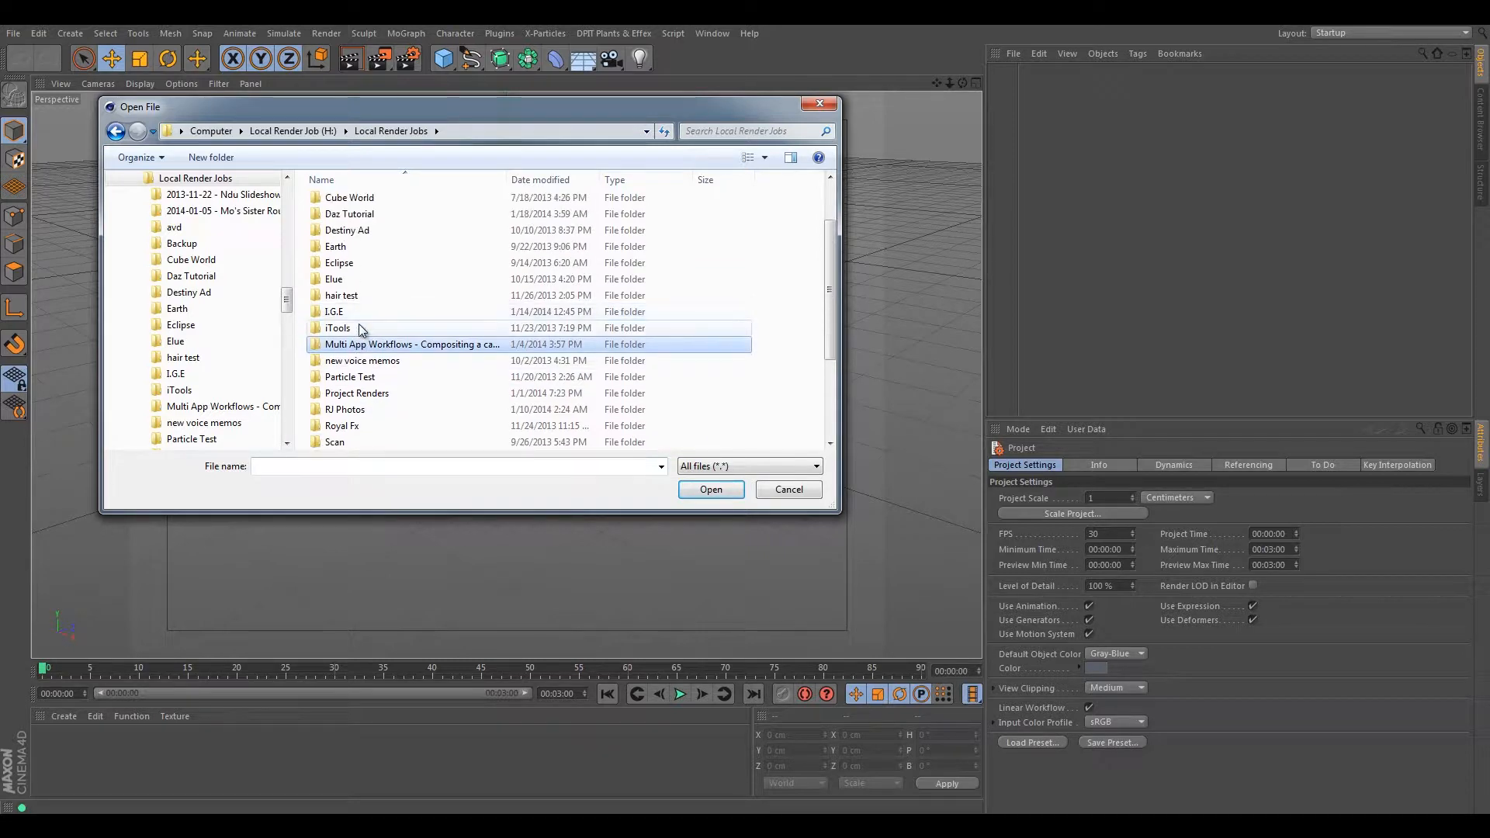
double_click(355, 232)
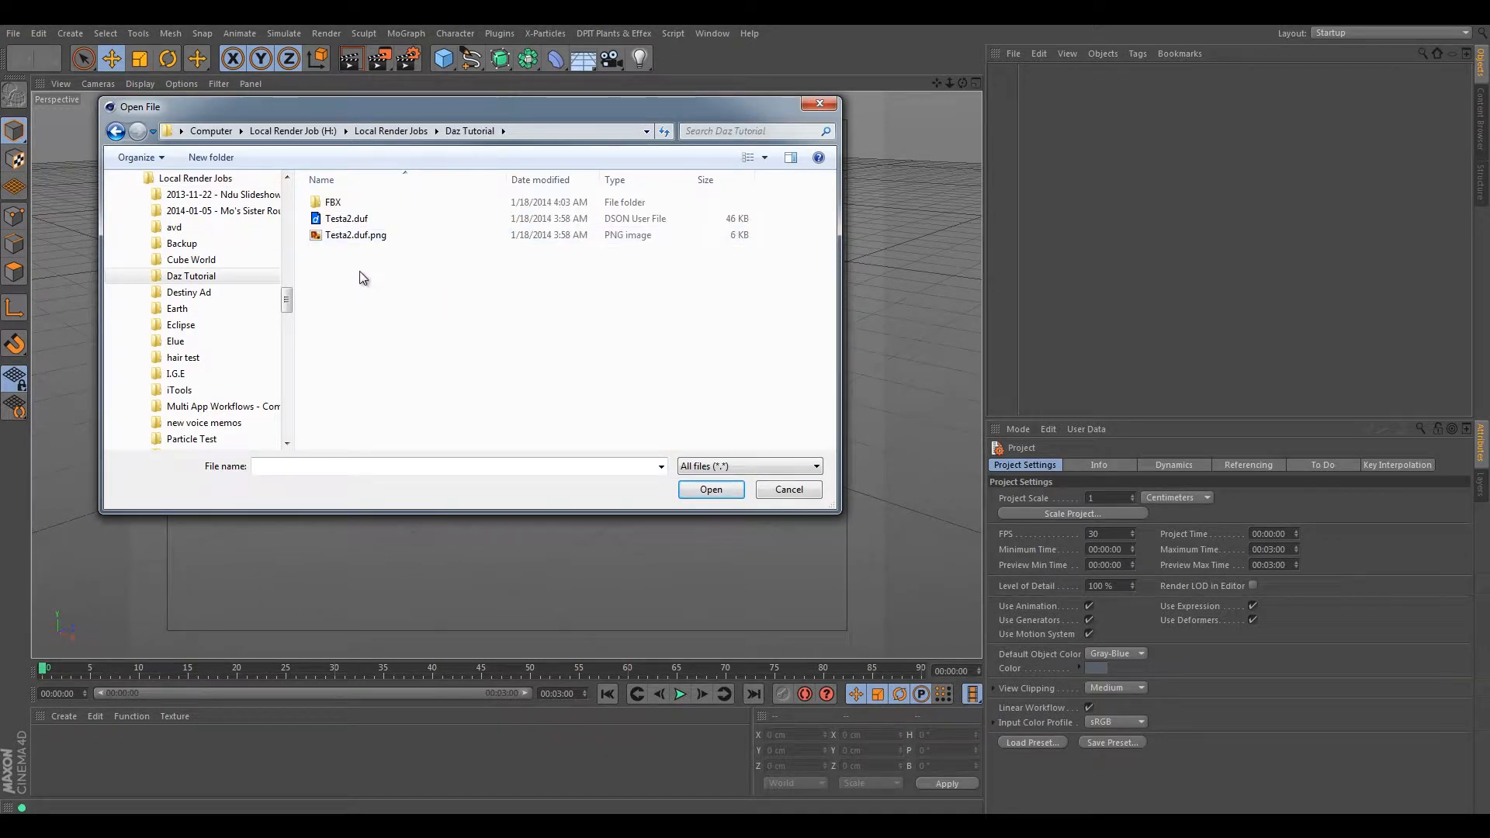
- Create a new folder named Daz inside the Daz Tutorial folder
right_click(379, 330)
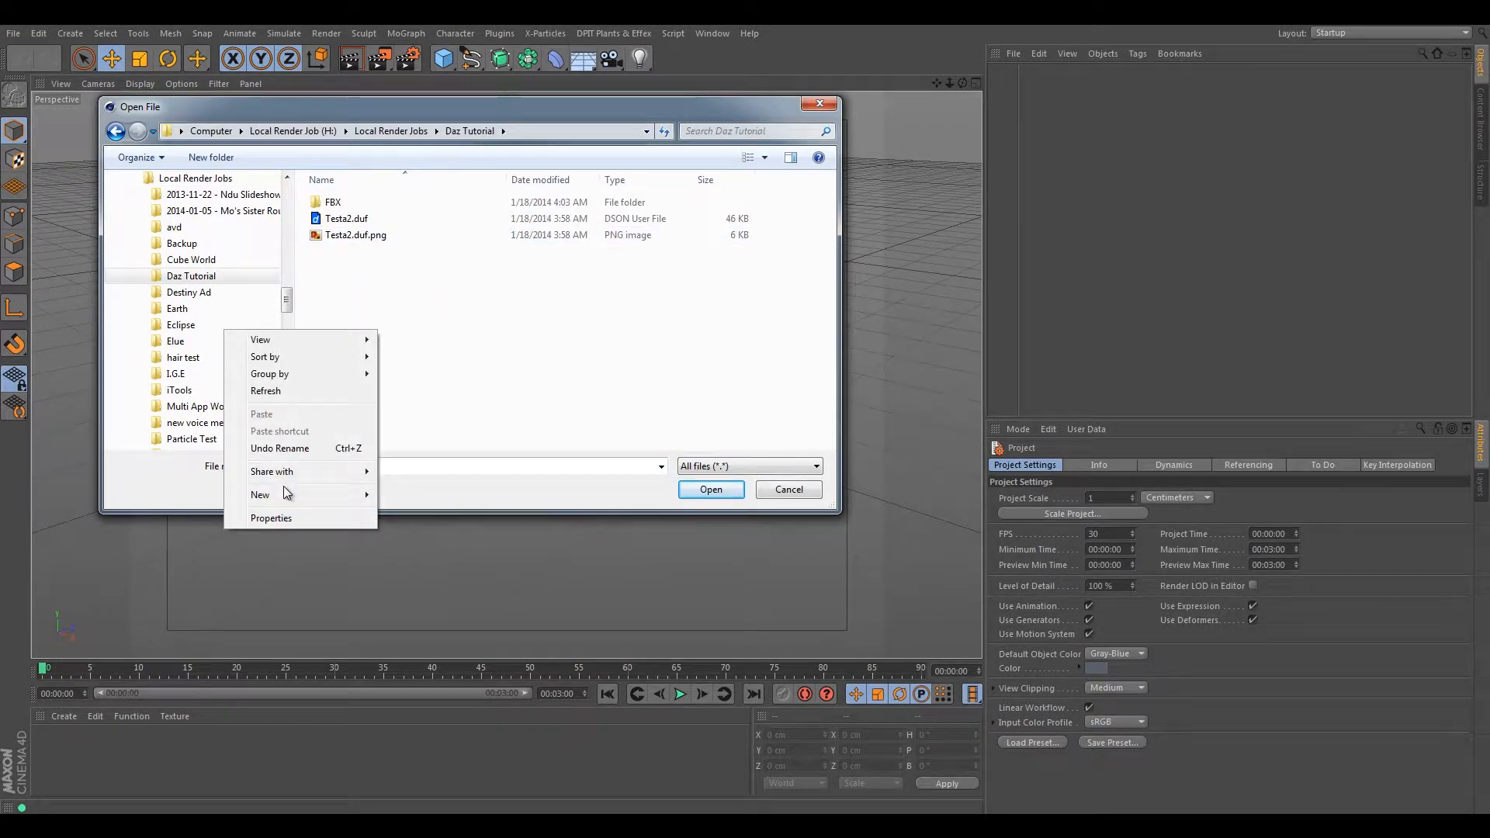
mouse_move(285, 493)
left_click(419, 494)
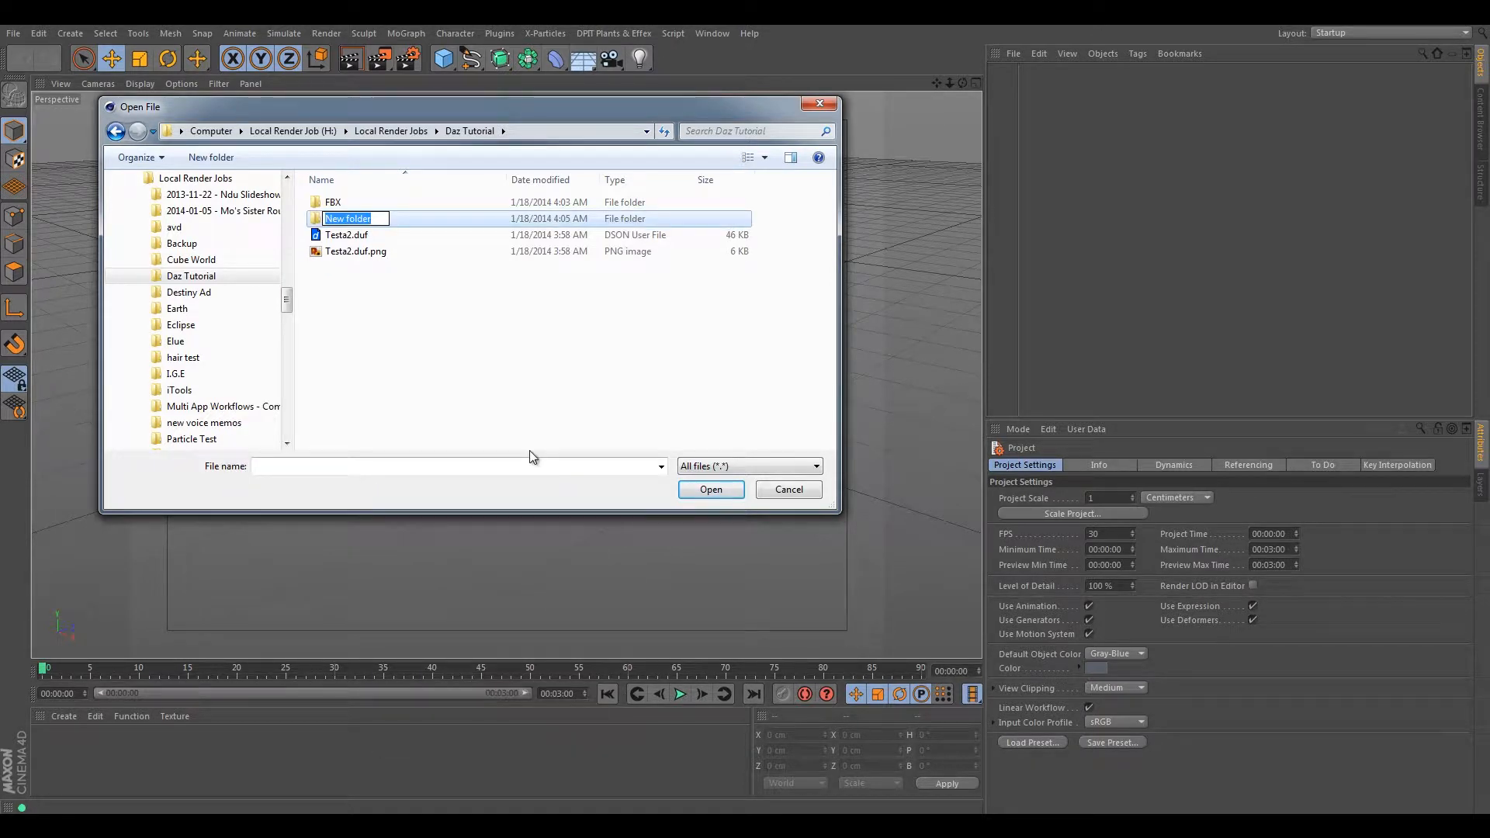
type("Daz")
left_click(459, 374)
- Move Testa2.duf and Testa2.duf.png into the Daz folder
left_click(353, 235)
left_click(361, 254)
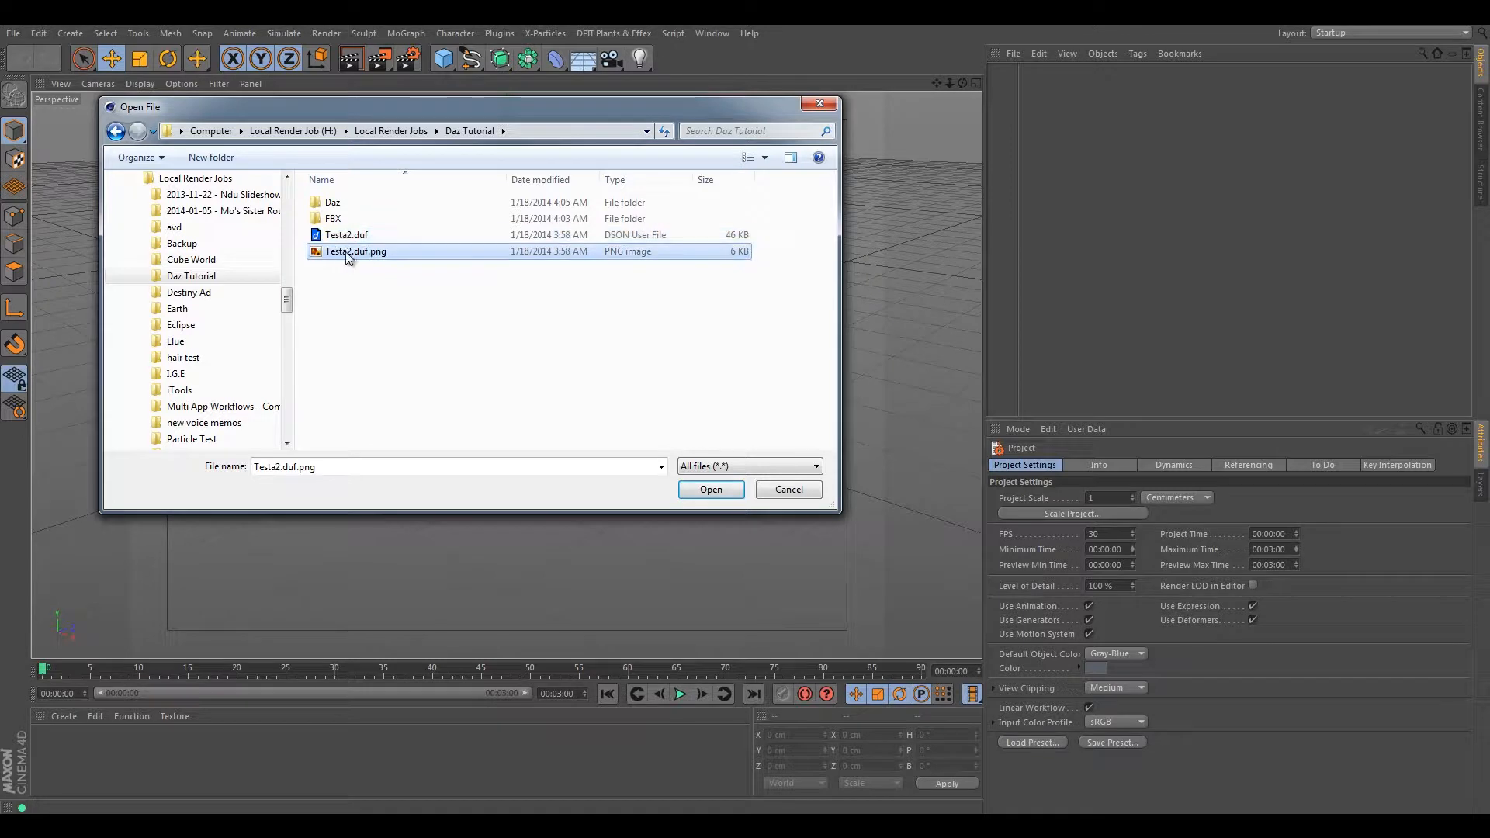
left_click(355, 236)
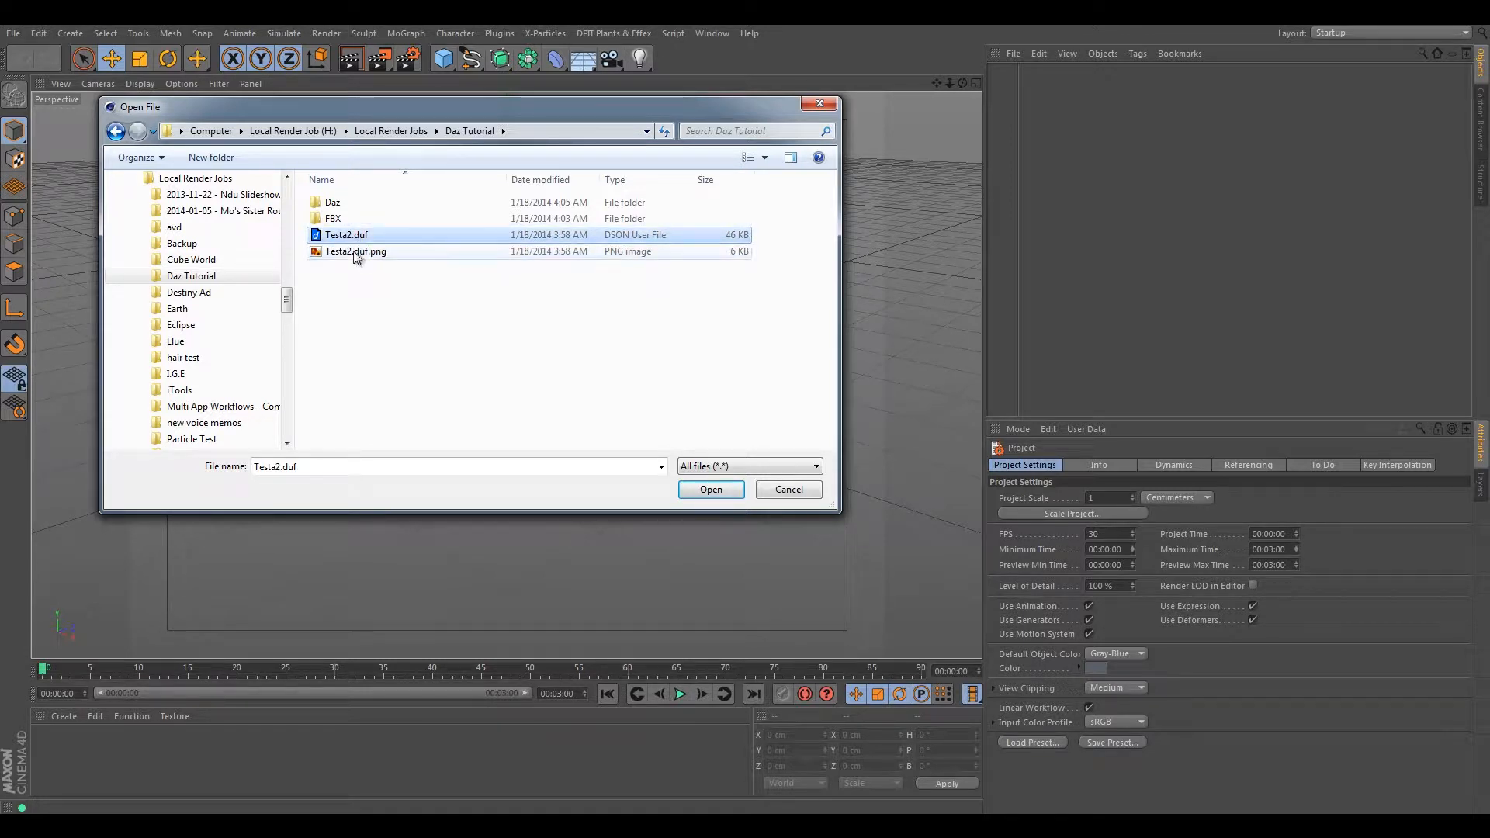
left_click_drag(335, 240, 333, 204)
left_click(329, 240)
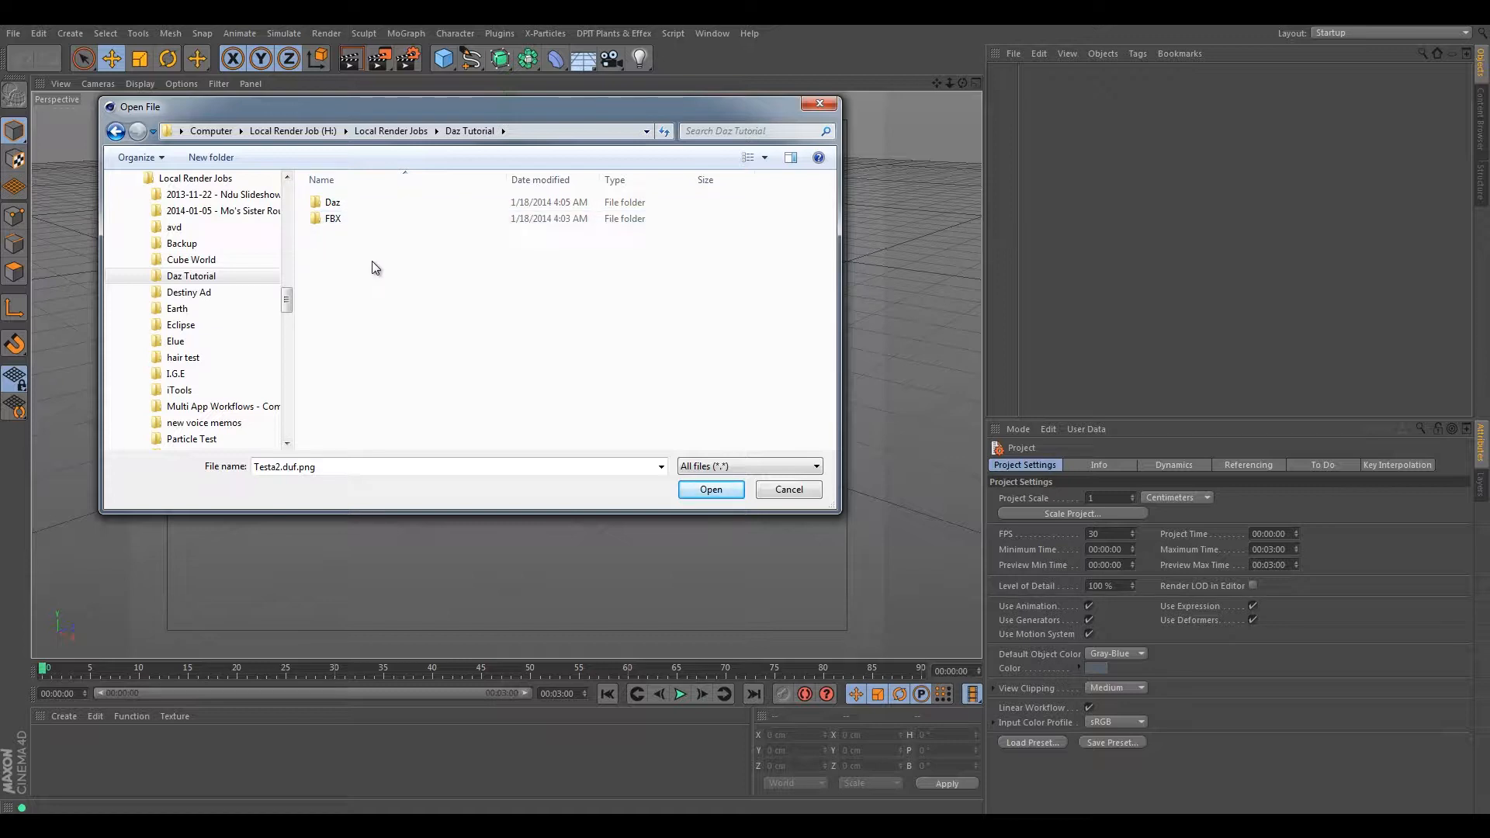
- Open Testa2.fbx from the FBX folder to bring up its import settings
double_click(378, 219)
left_click(355, 218)
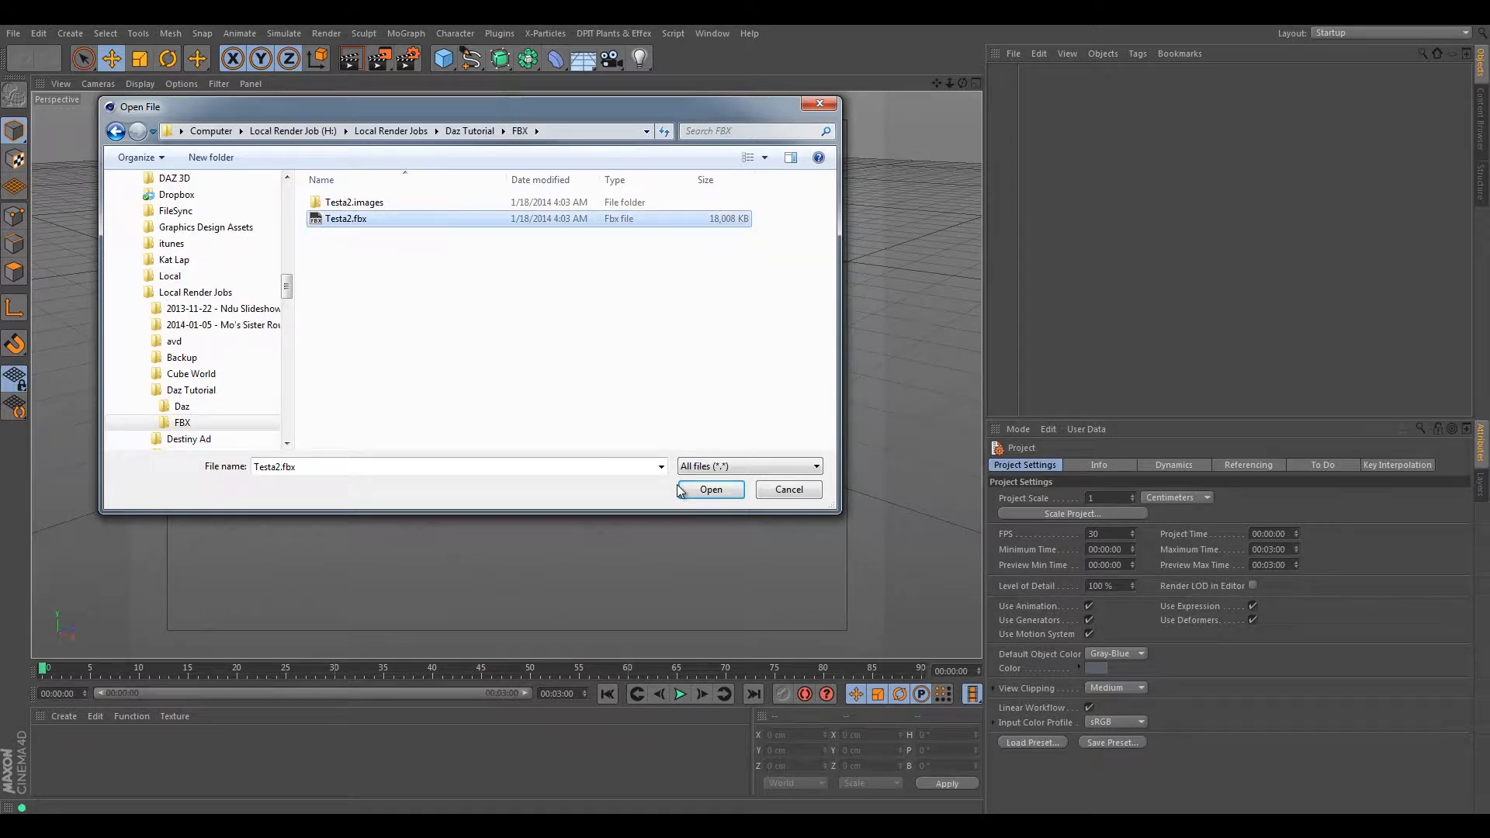
left_click(711, 490)
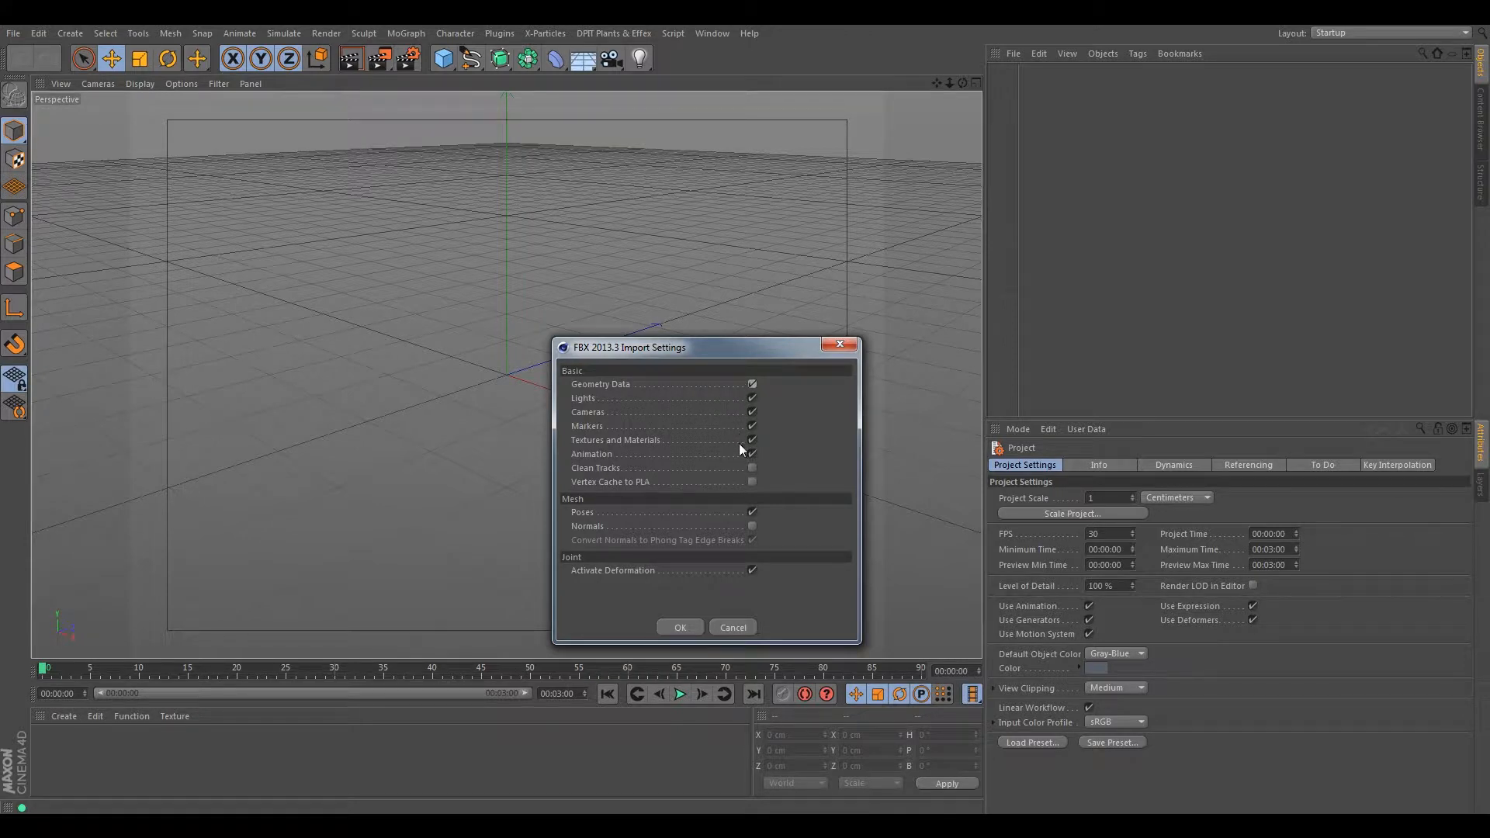
- Import the FBX character with the default import settings and the Animation take
left_click(681, 628)
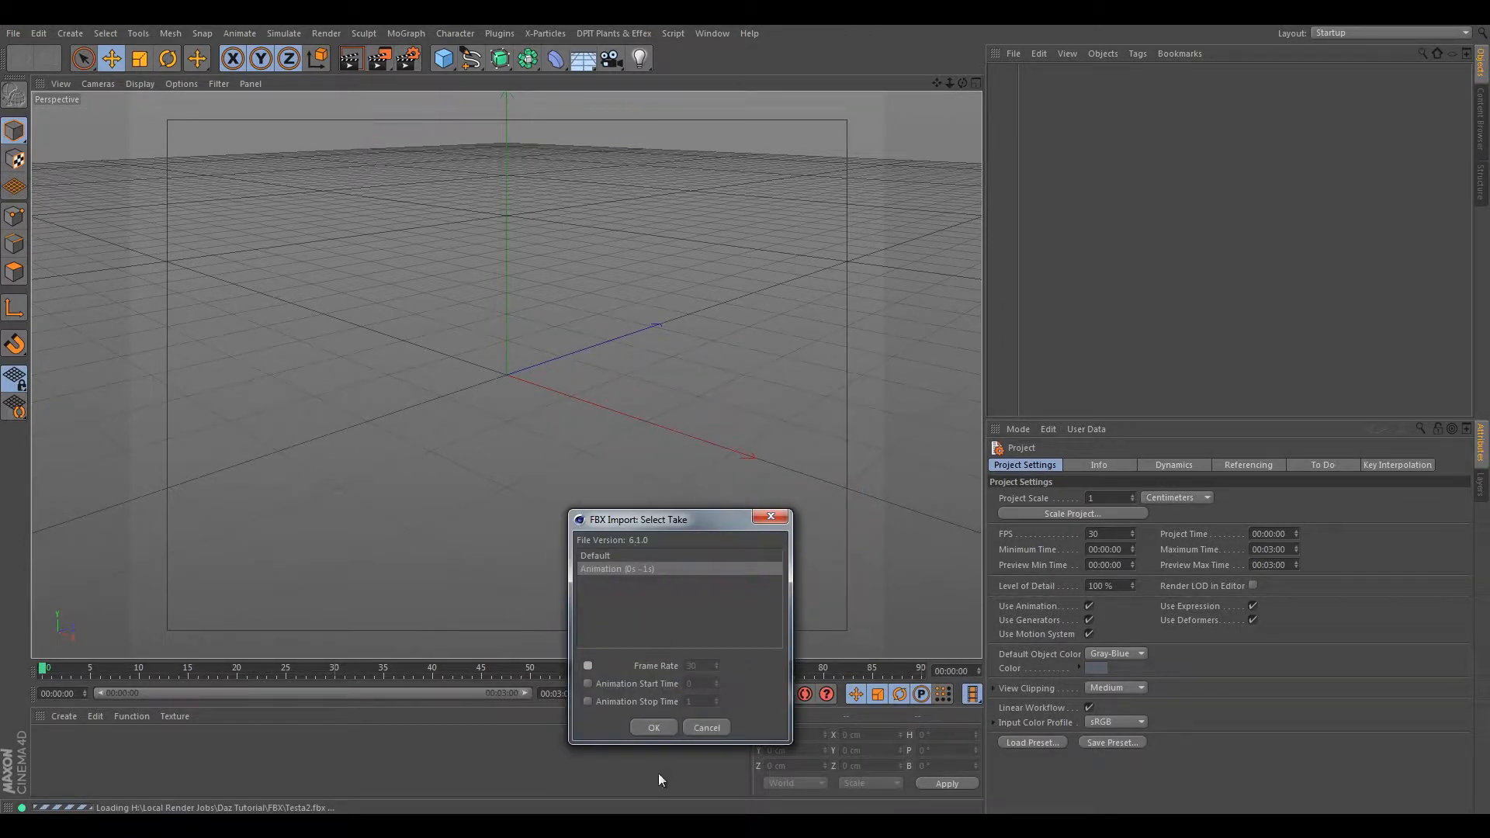
left_click(654, 726)
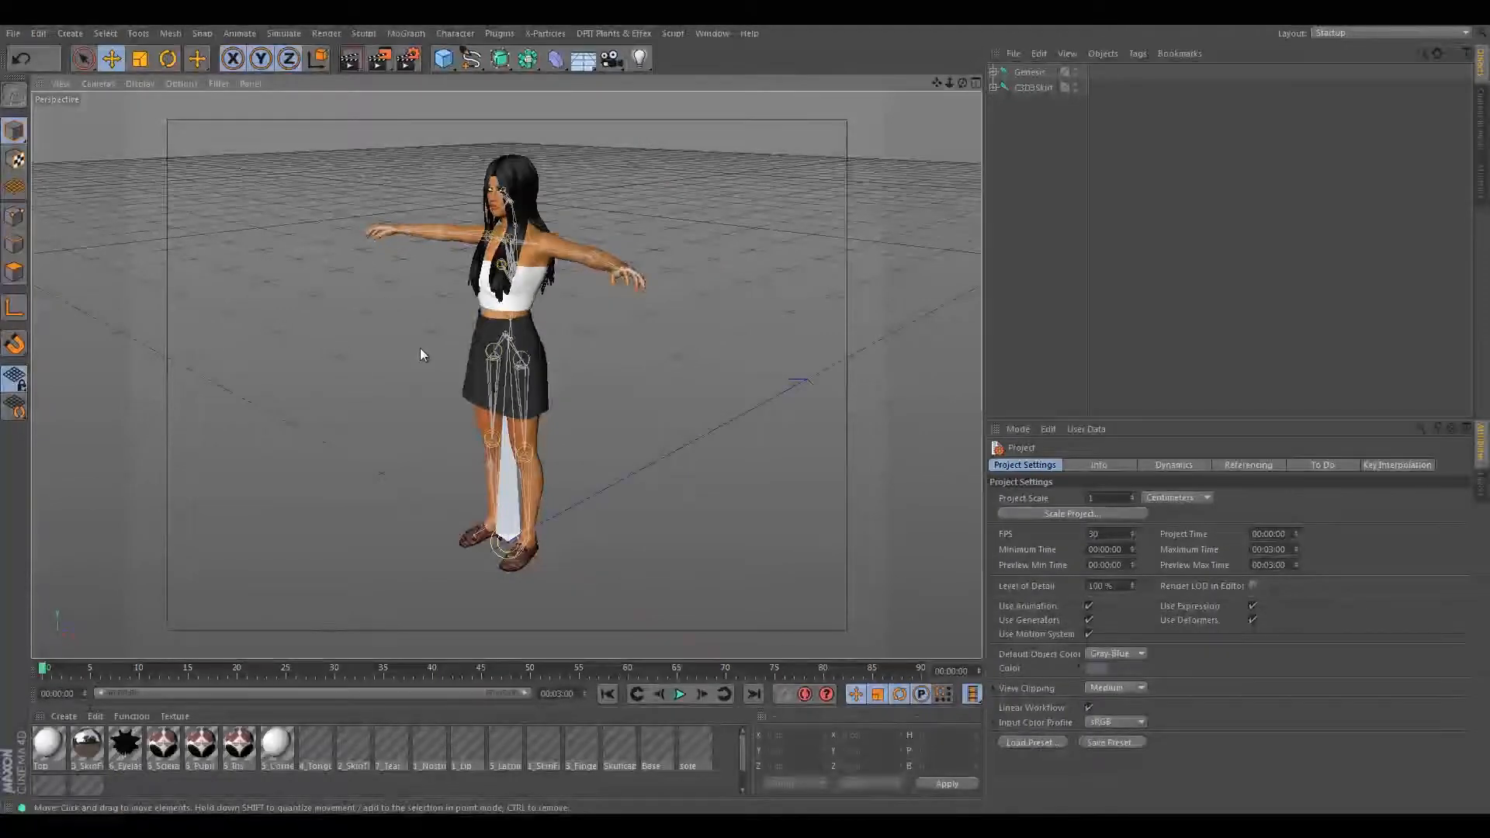
- Inspect the imported character from several angles and render the perspective view to check its materials
left_click_drag(413, 350, 592, 394, "alt")
scroll(509, 329, "up", 6)
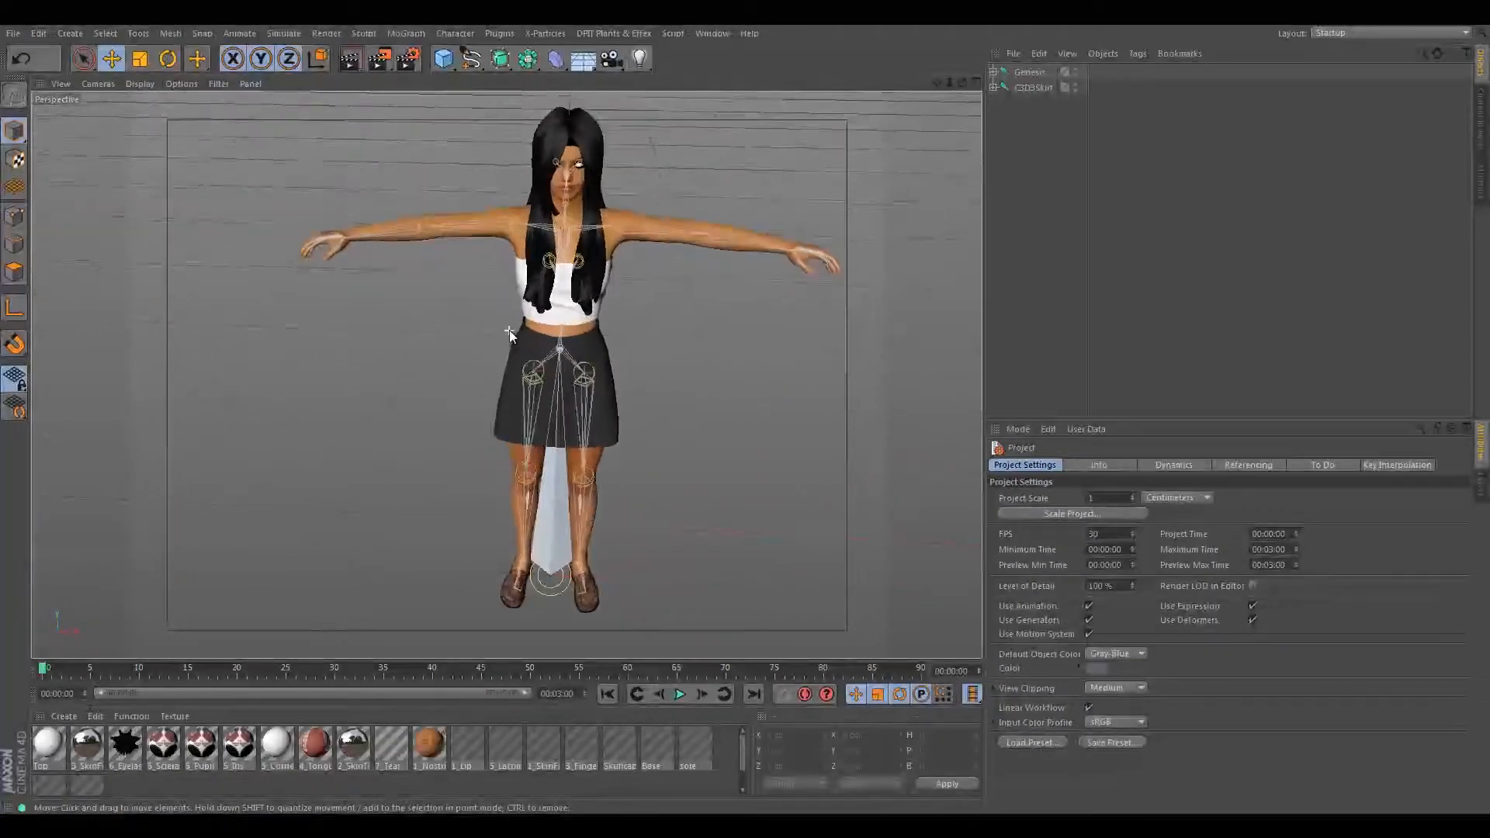
scroll(500, 333, "down", 4)
left_click_drag(500, 333, 588, 430, "alt")
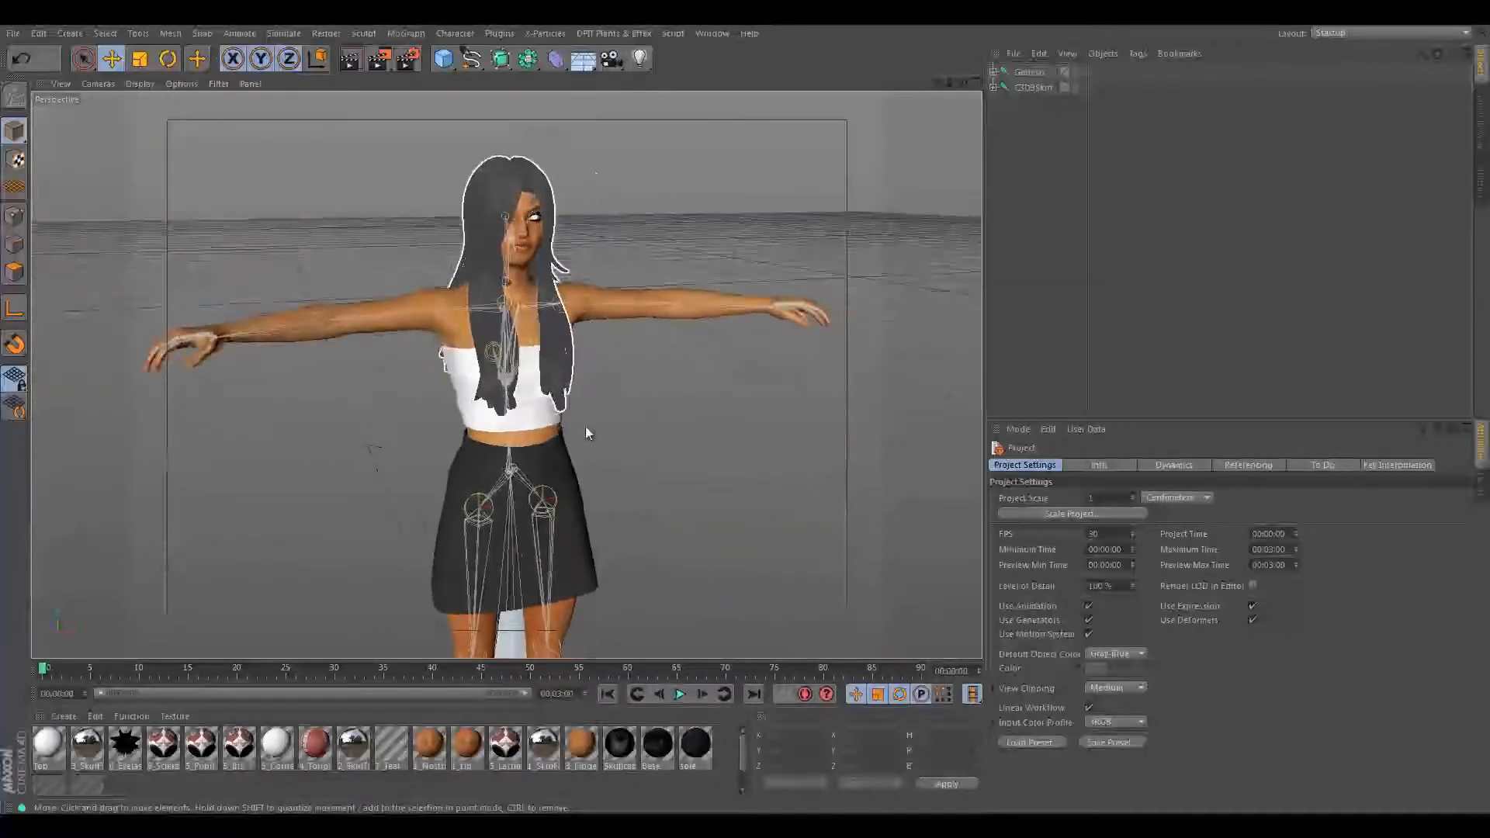
left_click_drag(633, 521, 482, 520, "alt")
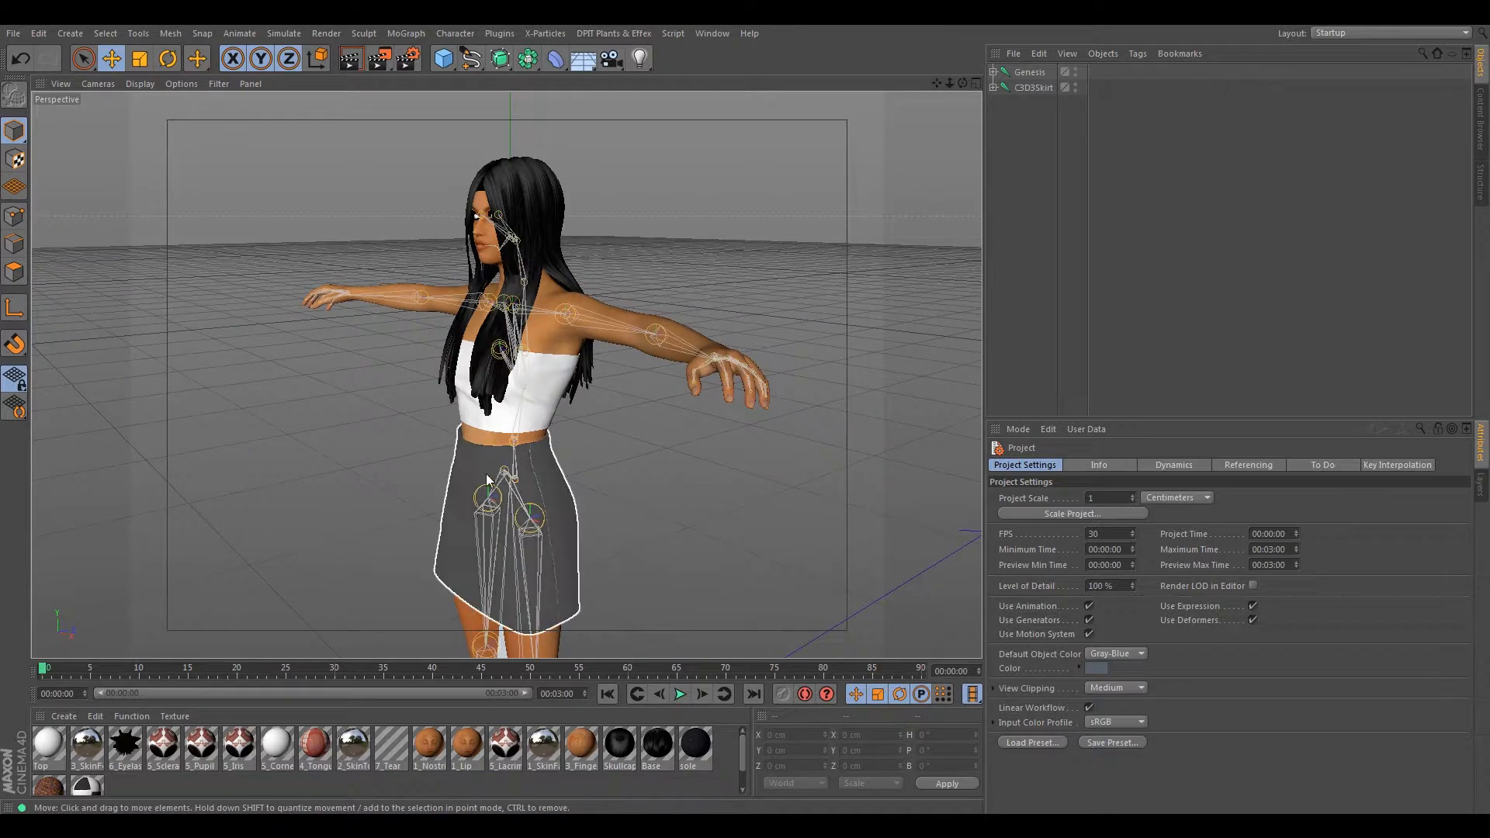
left_click_drag(361, 534, 574, 536, "alt")
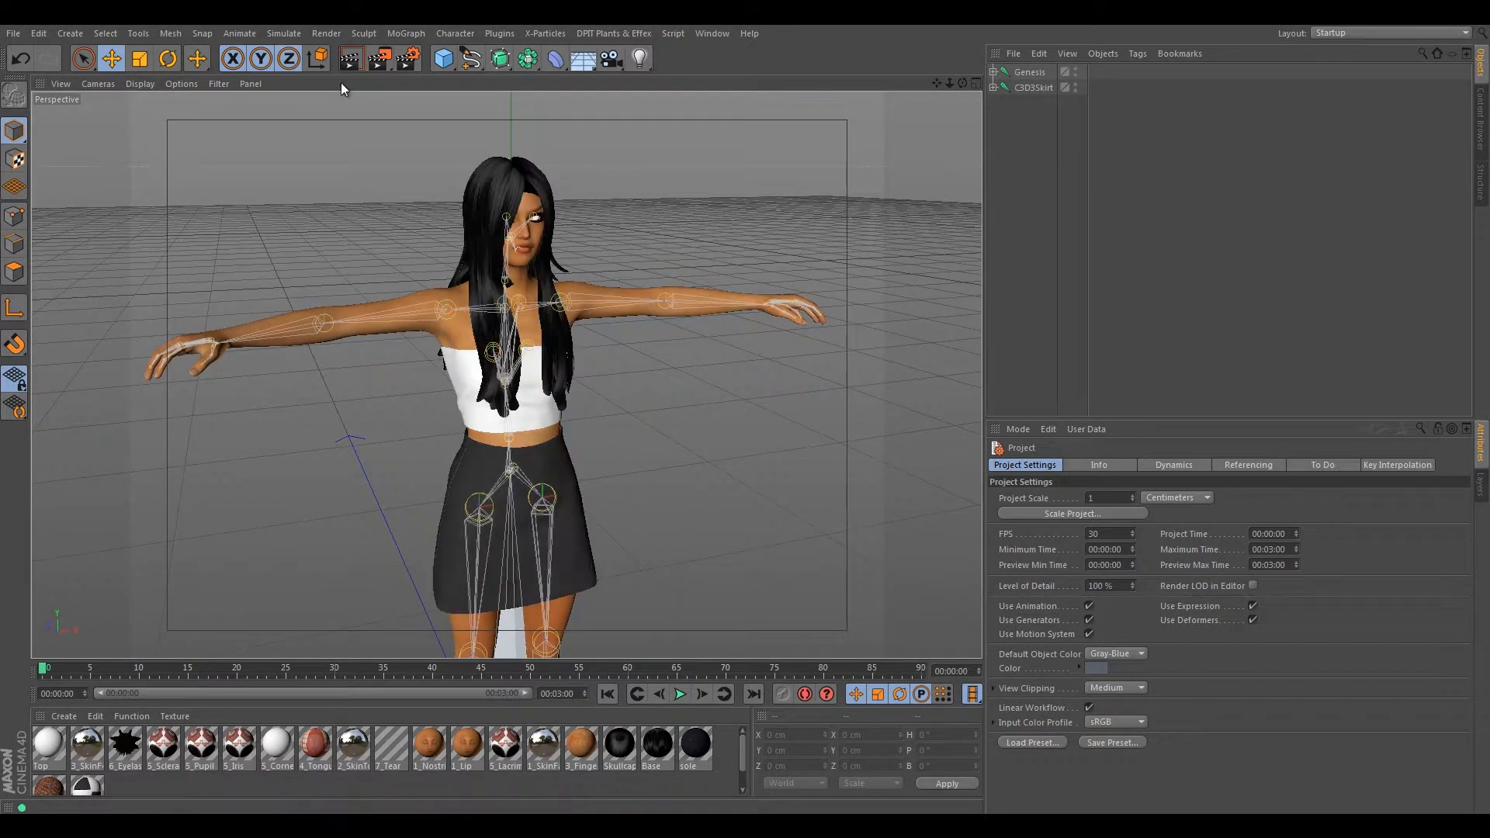
left_click(348, 60)
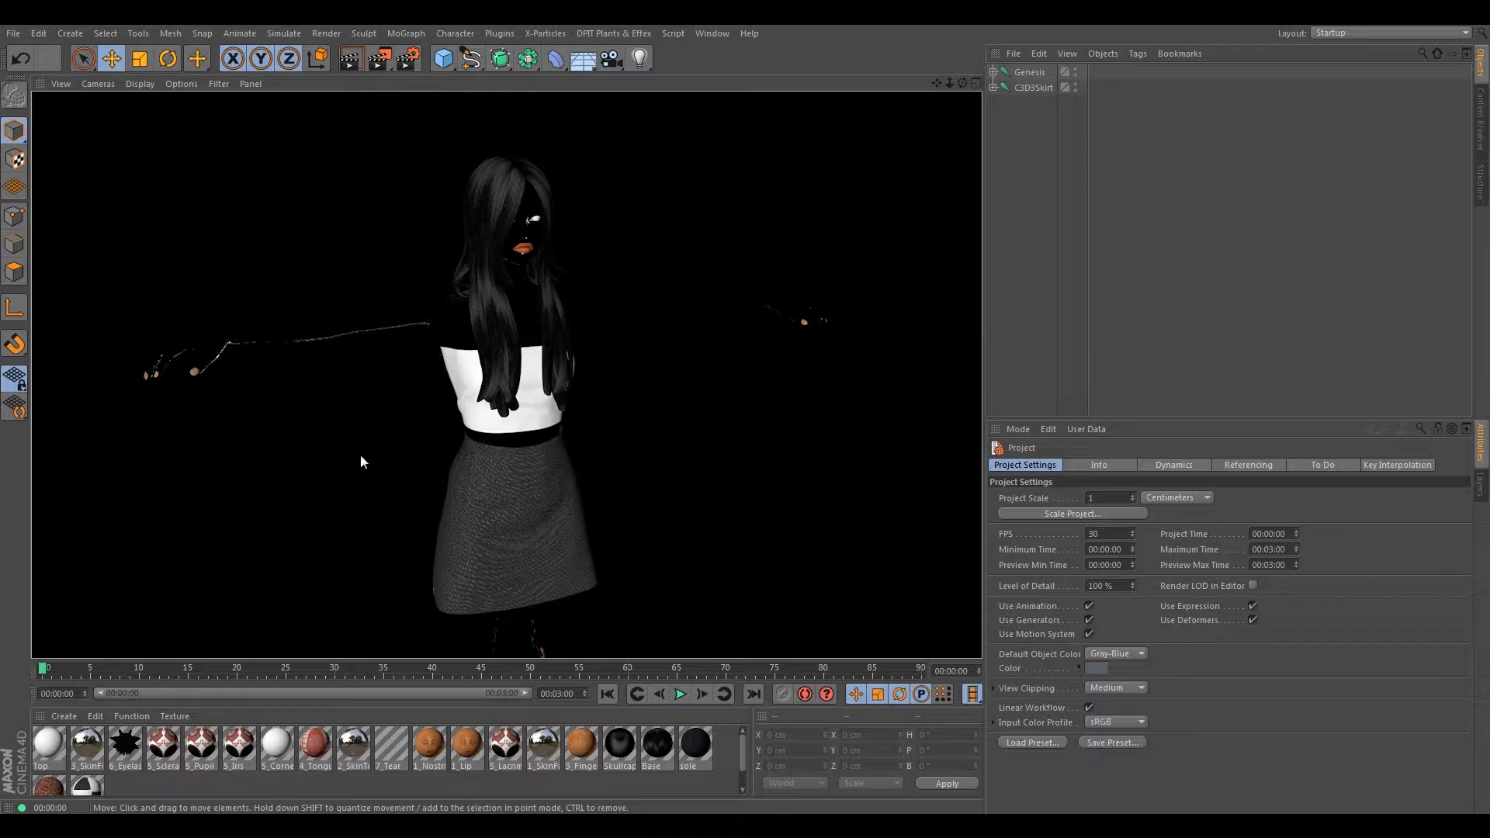
left_click_drag(487, 457, 368, 294, "alt")
- Save the project as Testa2.c4d in the Daz Tutorial folder
left_click(14, 34)
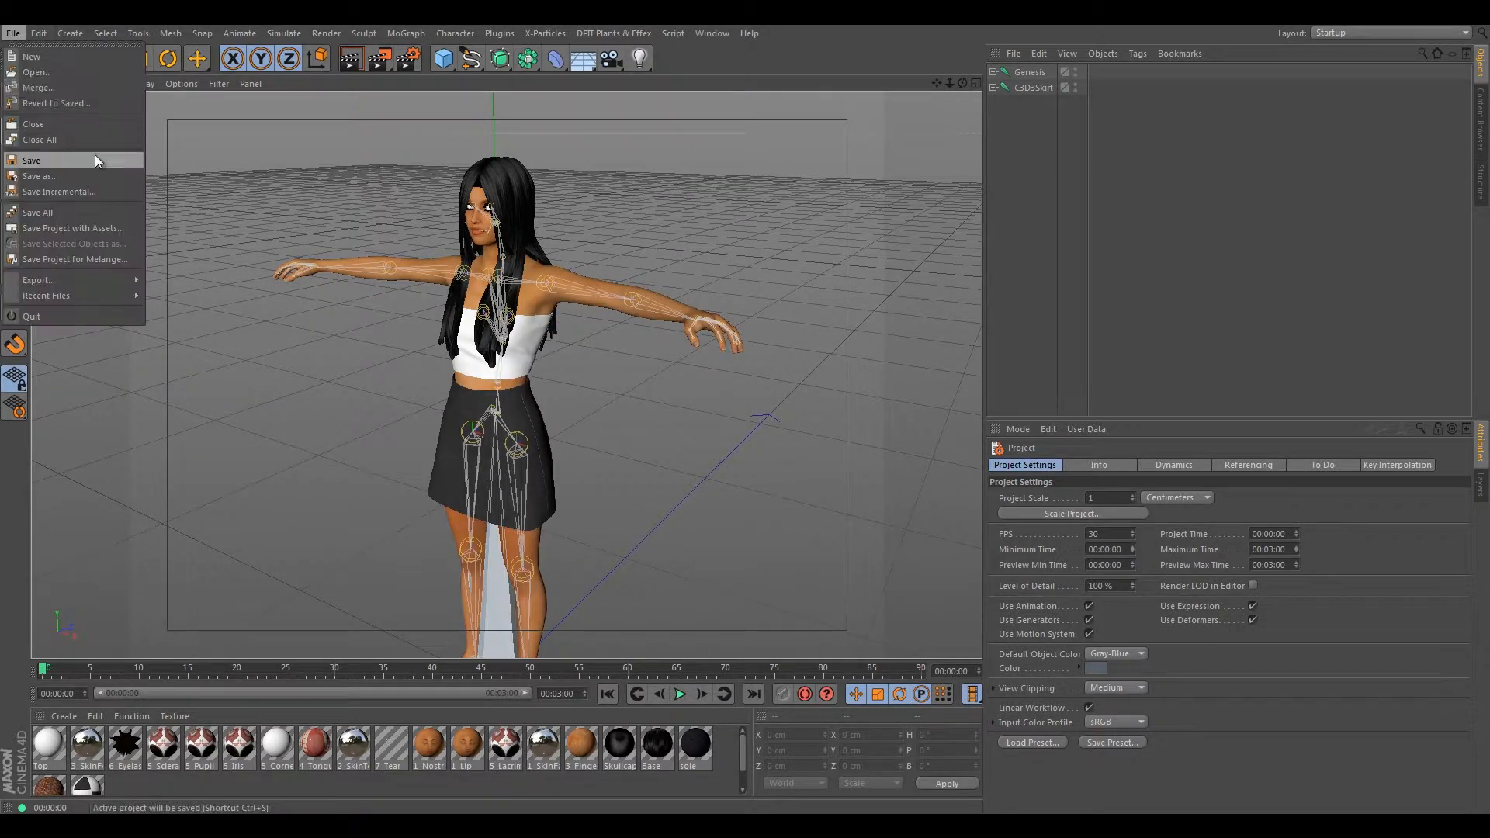
left_click(70, 175)
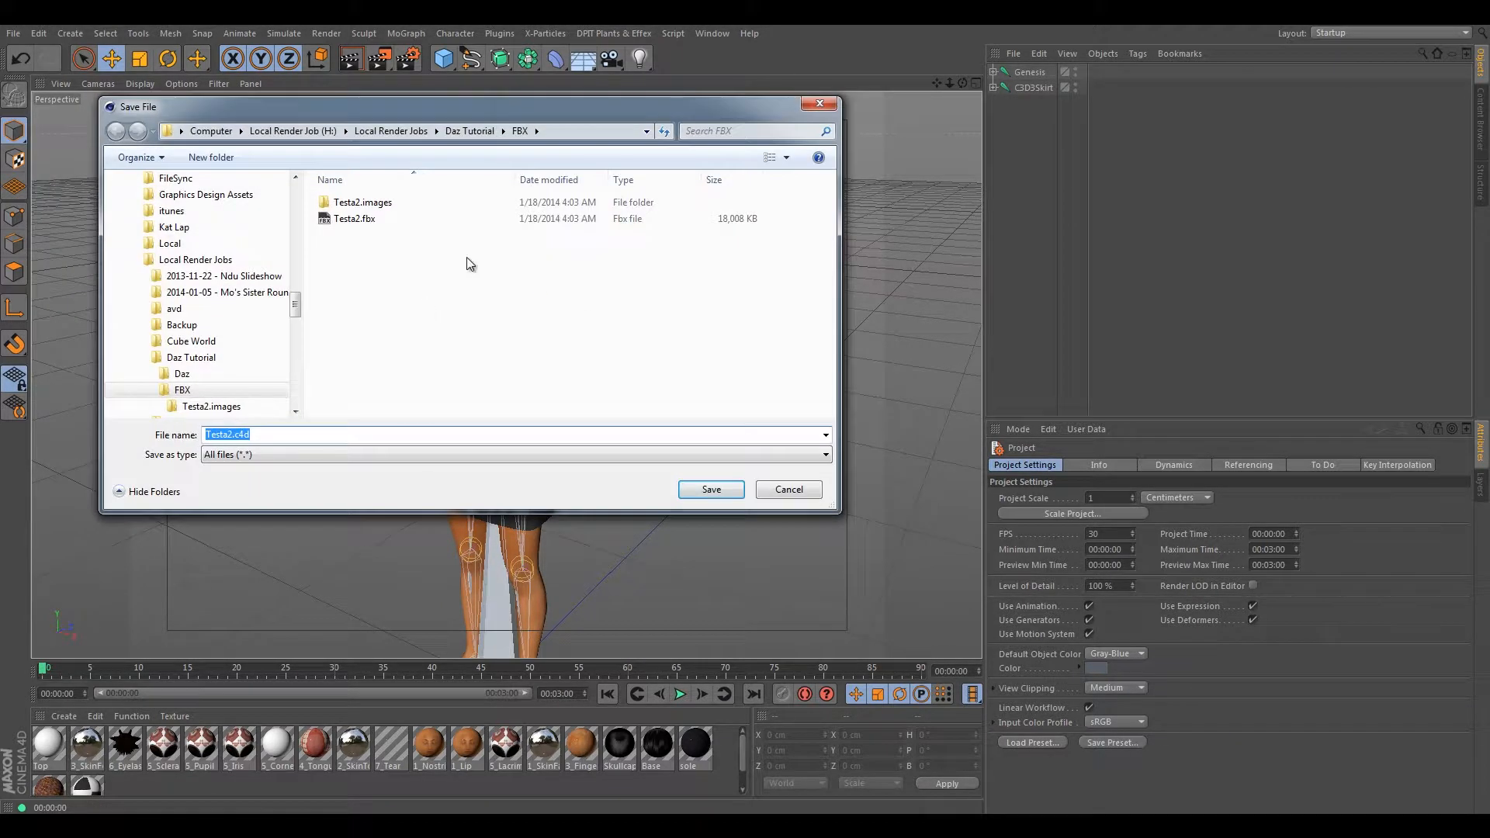
left_click(470, 130)
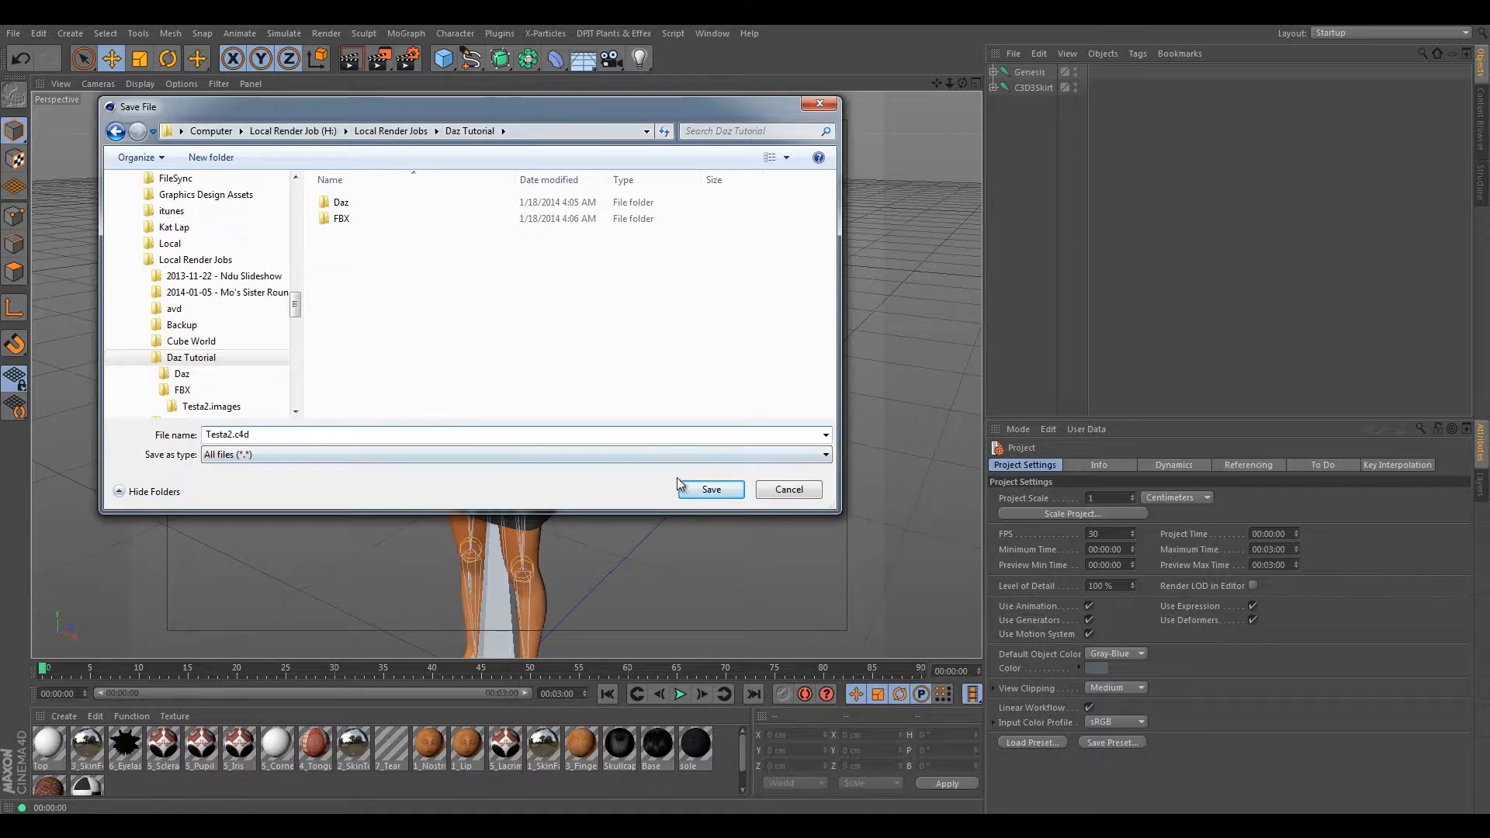
left_click(710, 489)
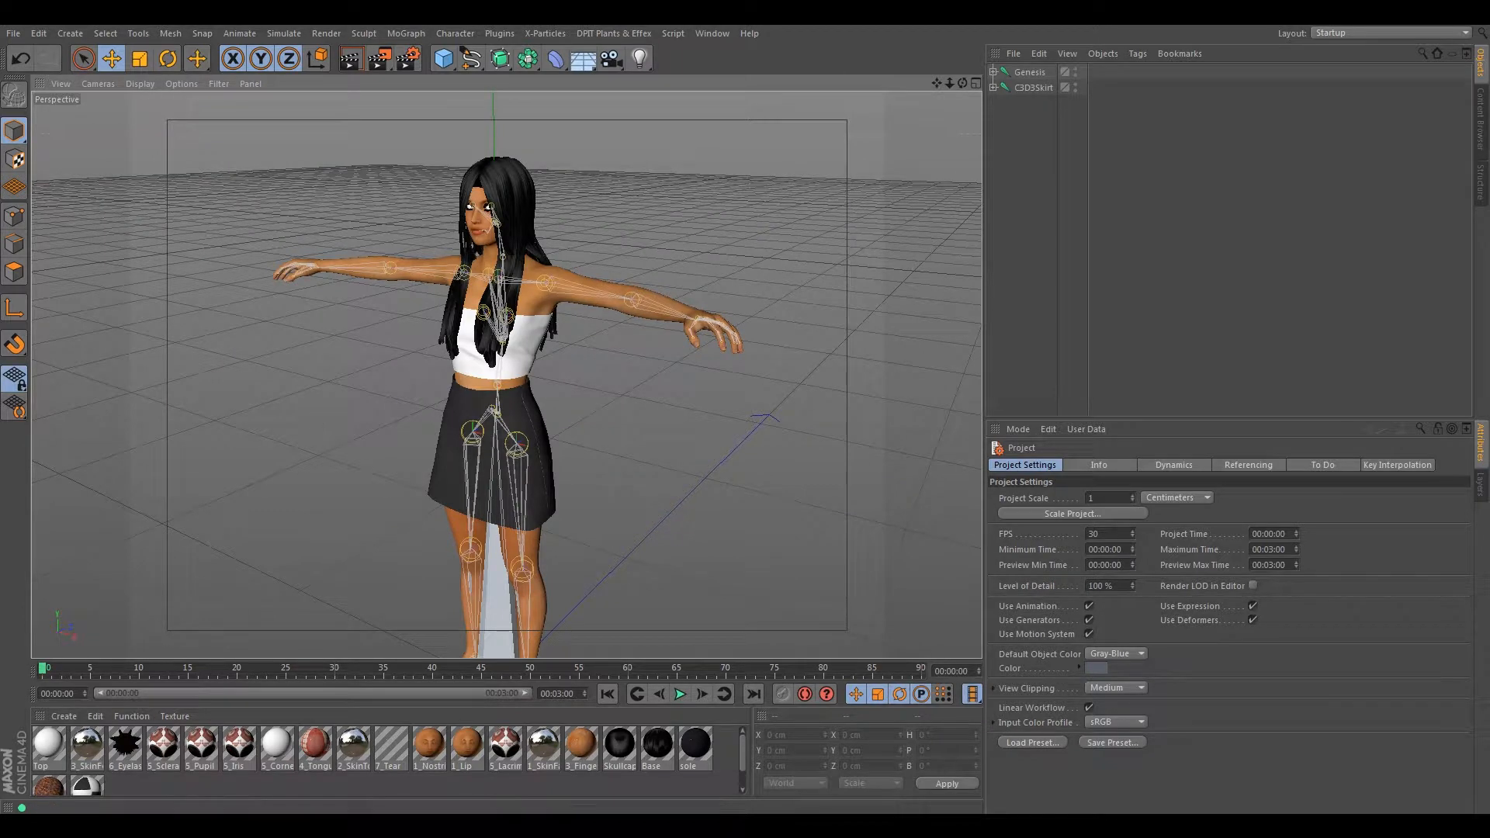
- Open a Windows Explorer window and browse to Local Render Jobs\Daz Tutorial on the H: drive
key("super+e")
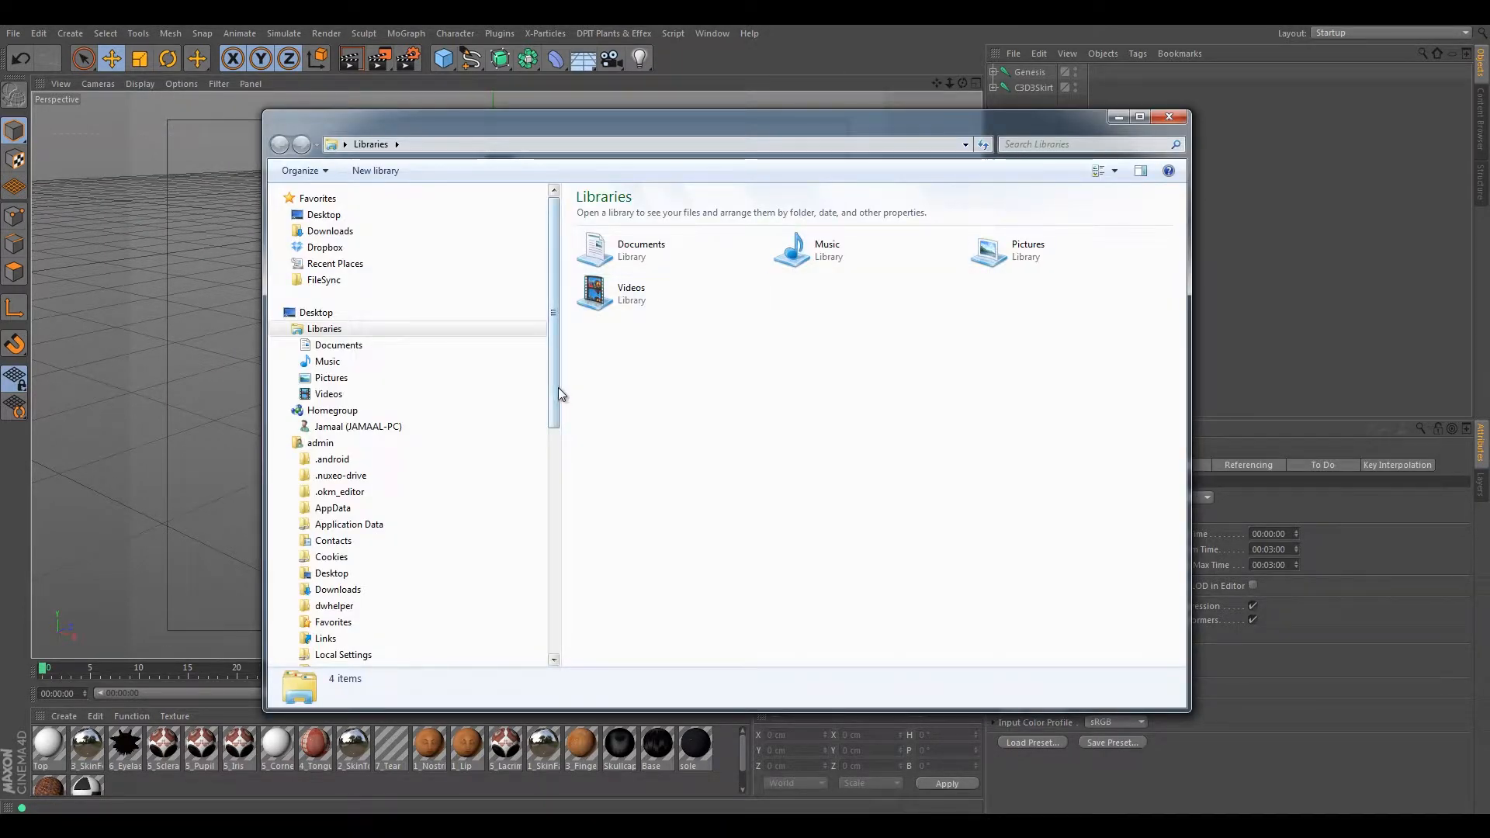
scroll(562, 394, "down", 8)
left_click(364, 550)
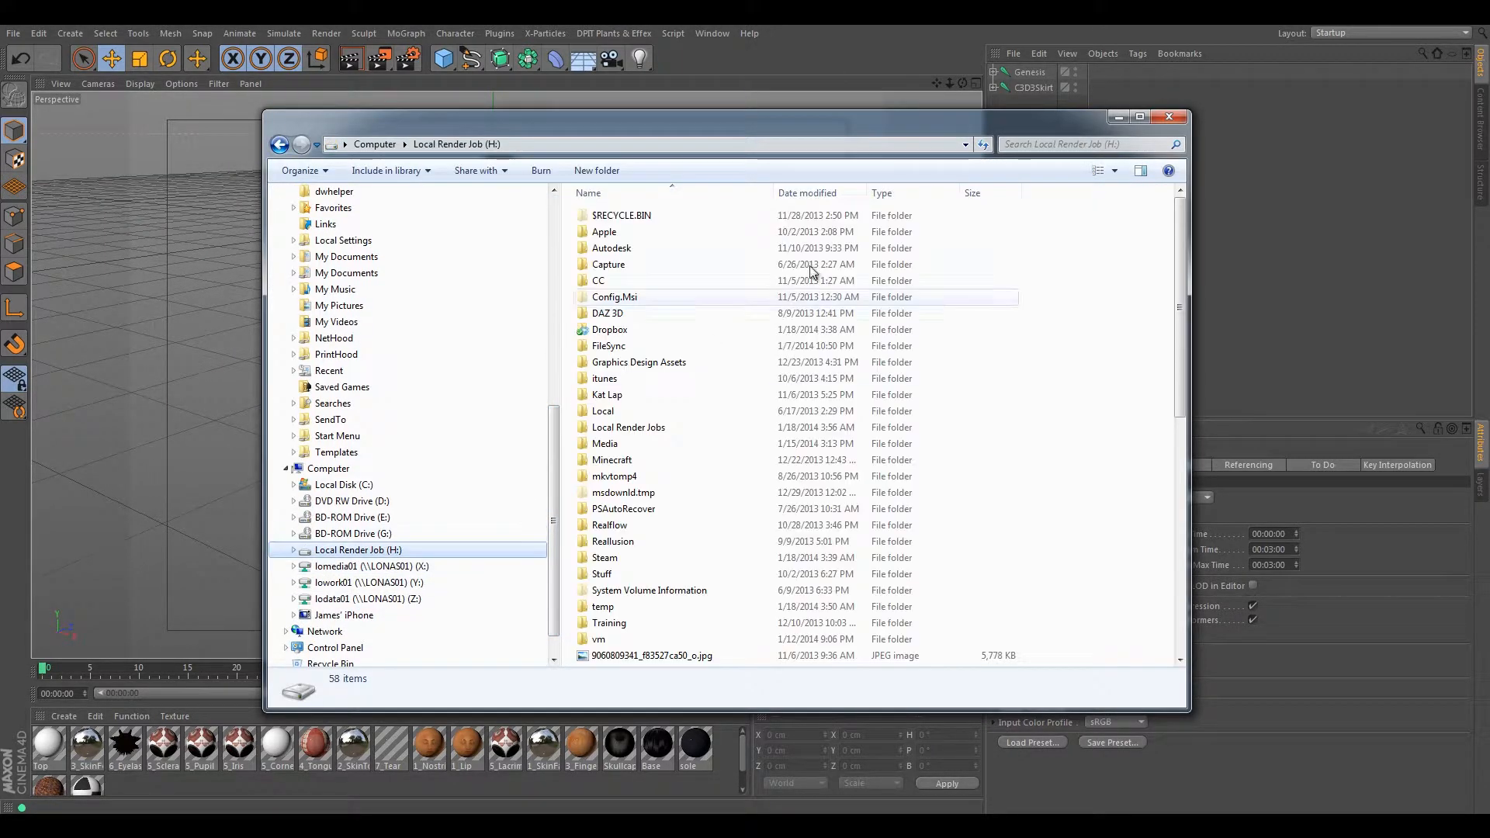
double_click(626, 428)
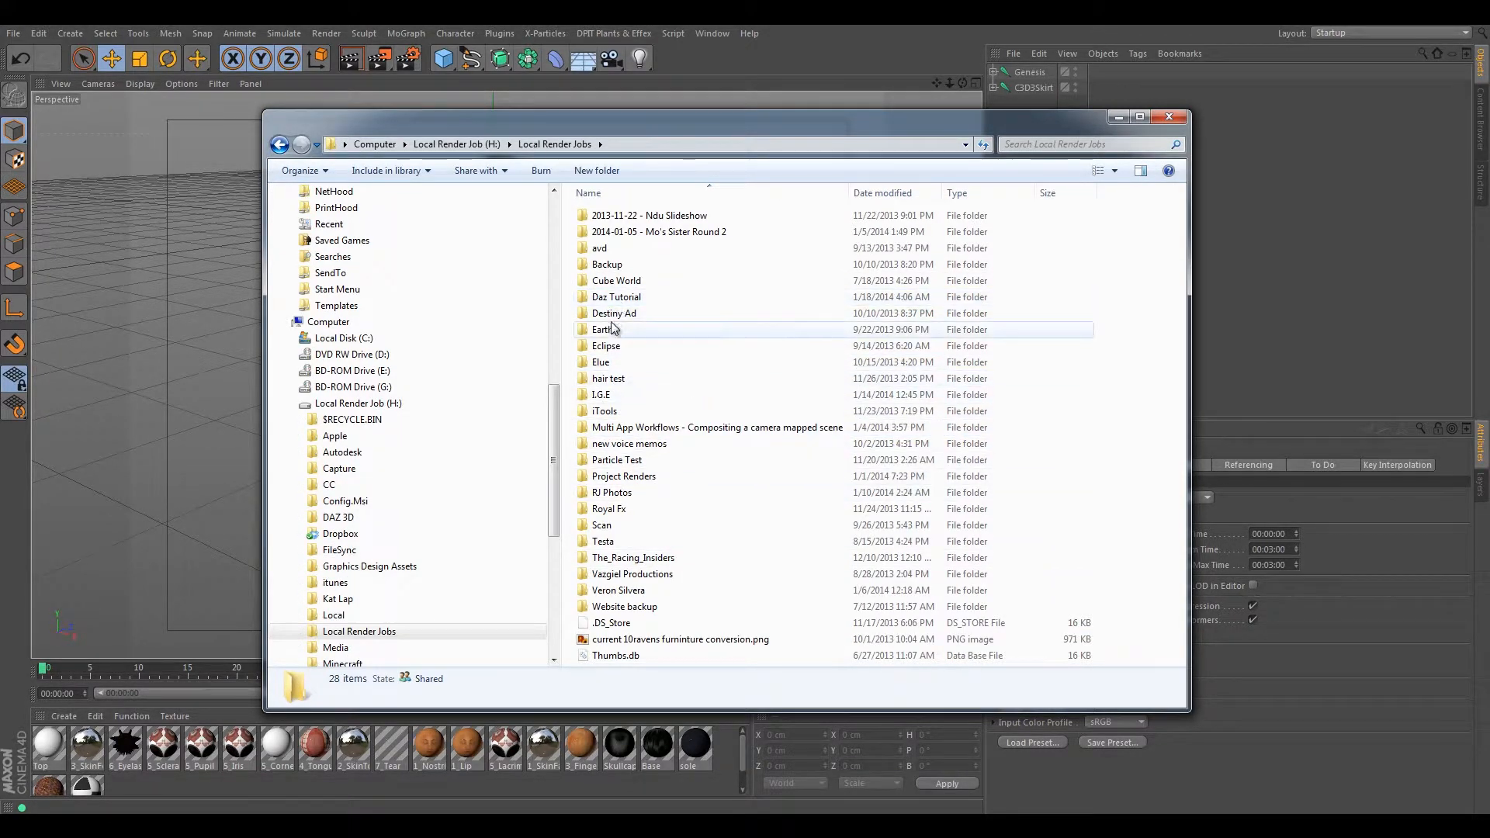
double_click(616, 298)
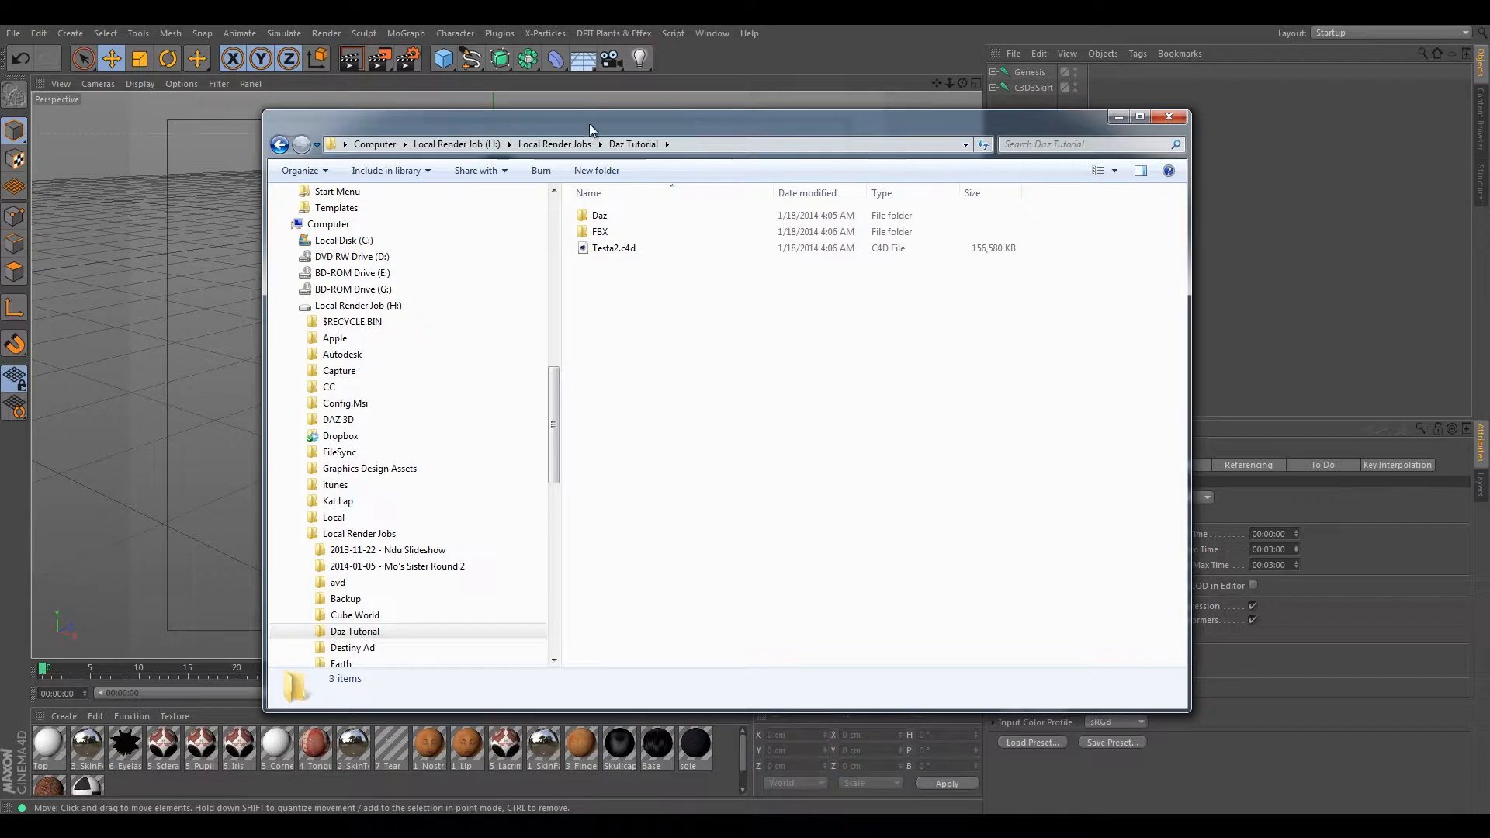
- Create a new folder named tex inside the Daz Tutorial folder
left_click_drag(590, 130, 506, 130)
right_click(608, 412)
mouse_move(525, 621)
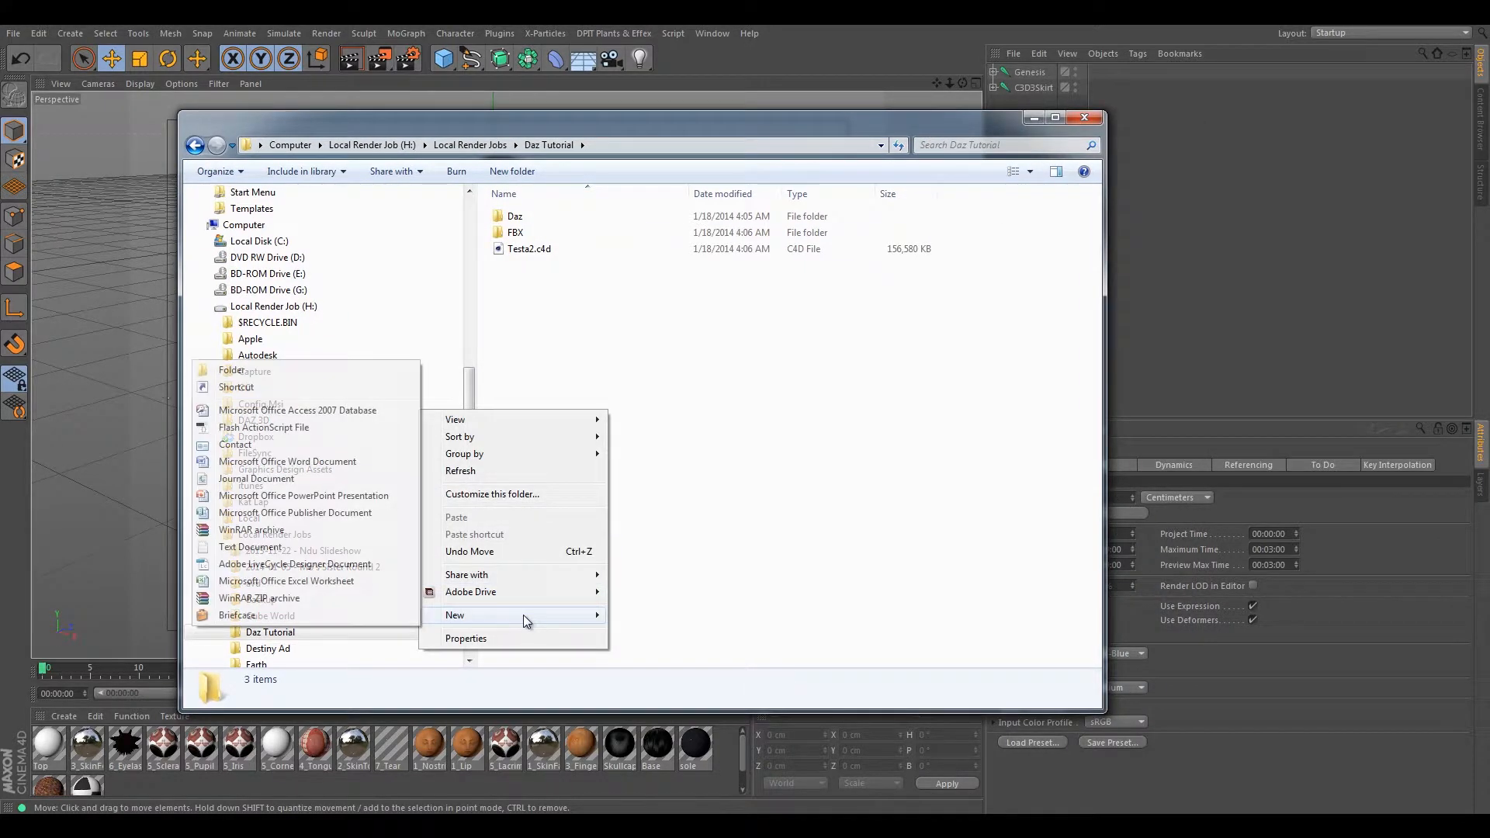
left_click(232, 370)
type("tex")
left_click(613, 373)
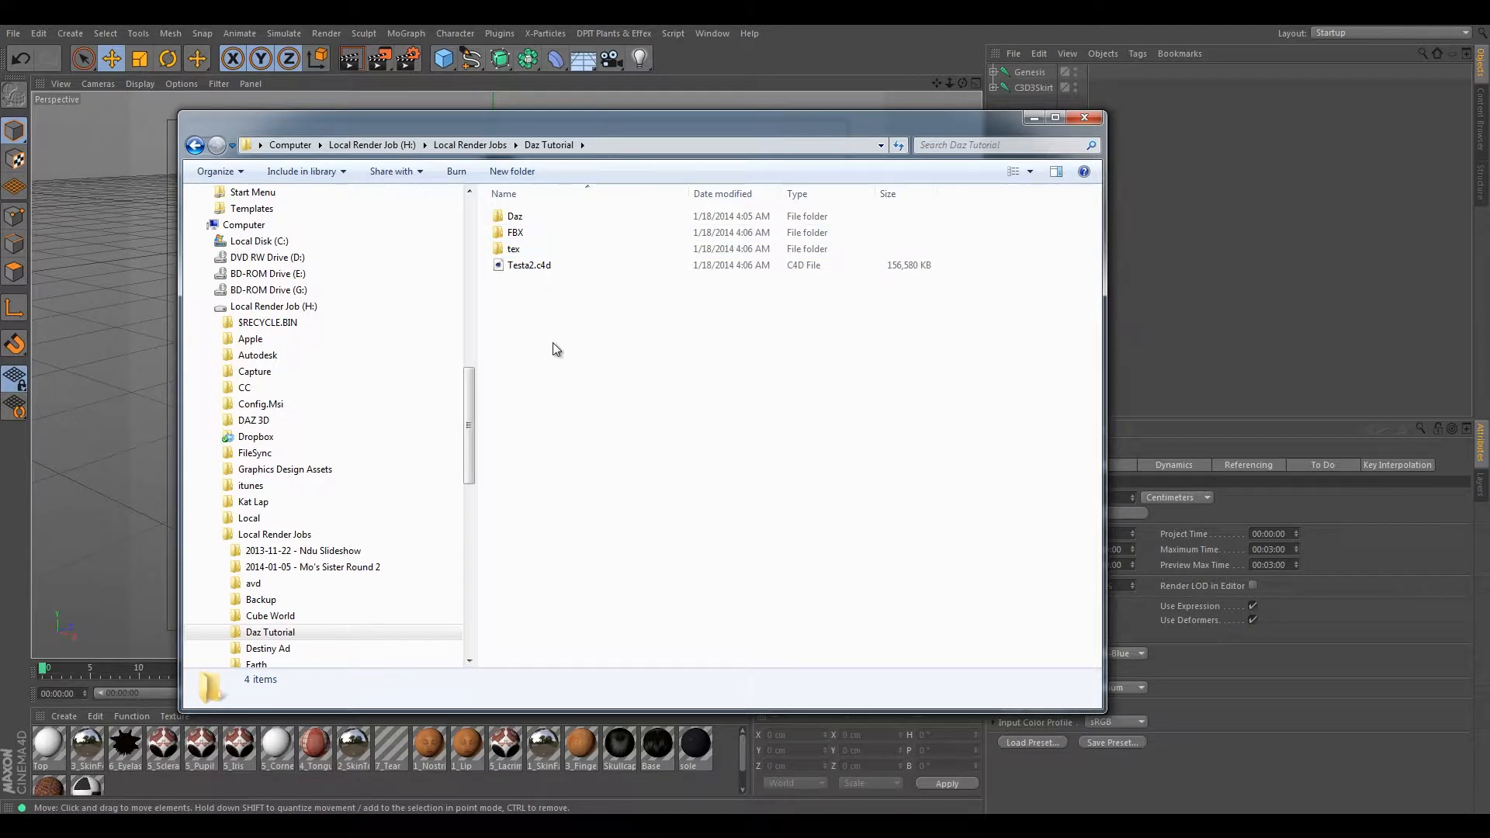
- Copy all texture images from FBX\Testa2.images into the tex folder and return to the Daz Tutorial folder
double_click(525, 233)
double_click(530, 217)
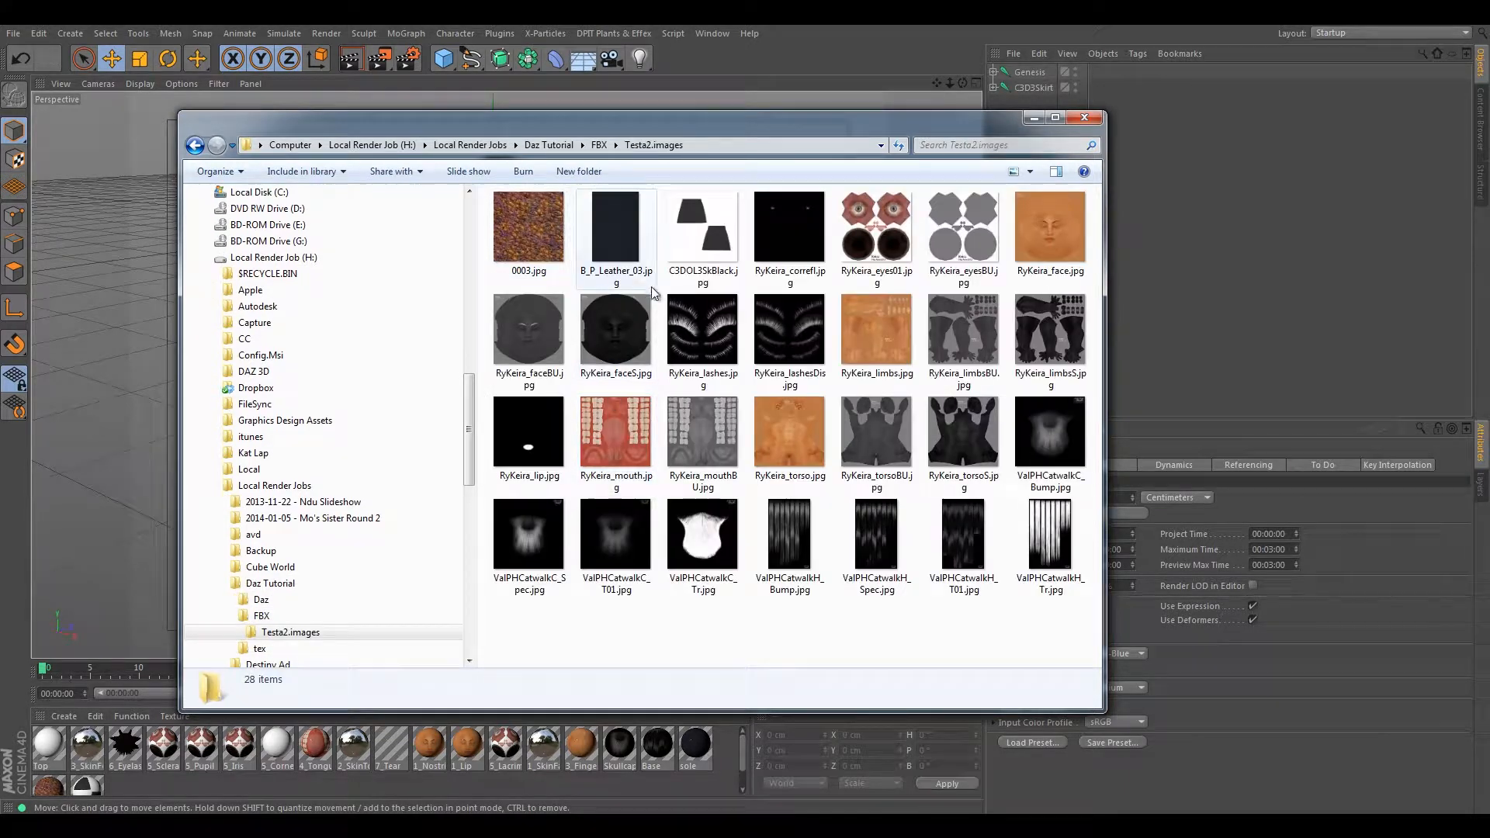
left_click(617, 330)
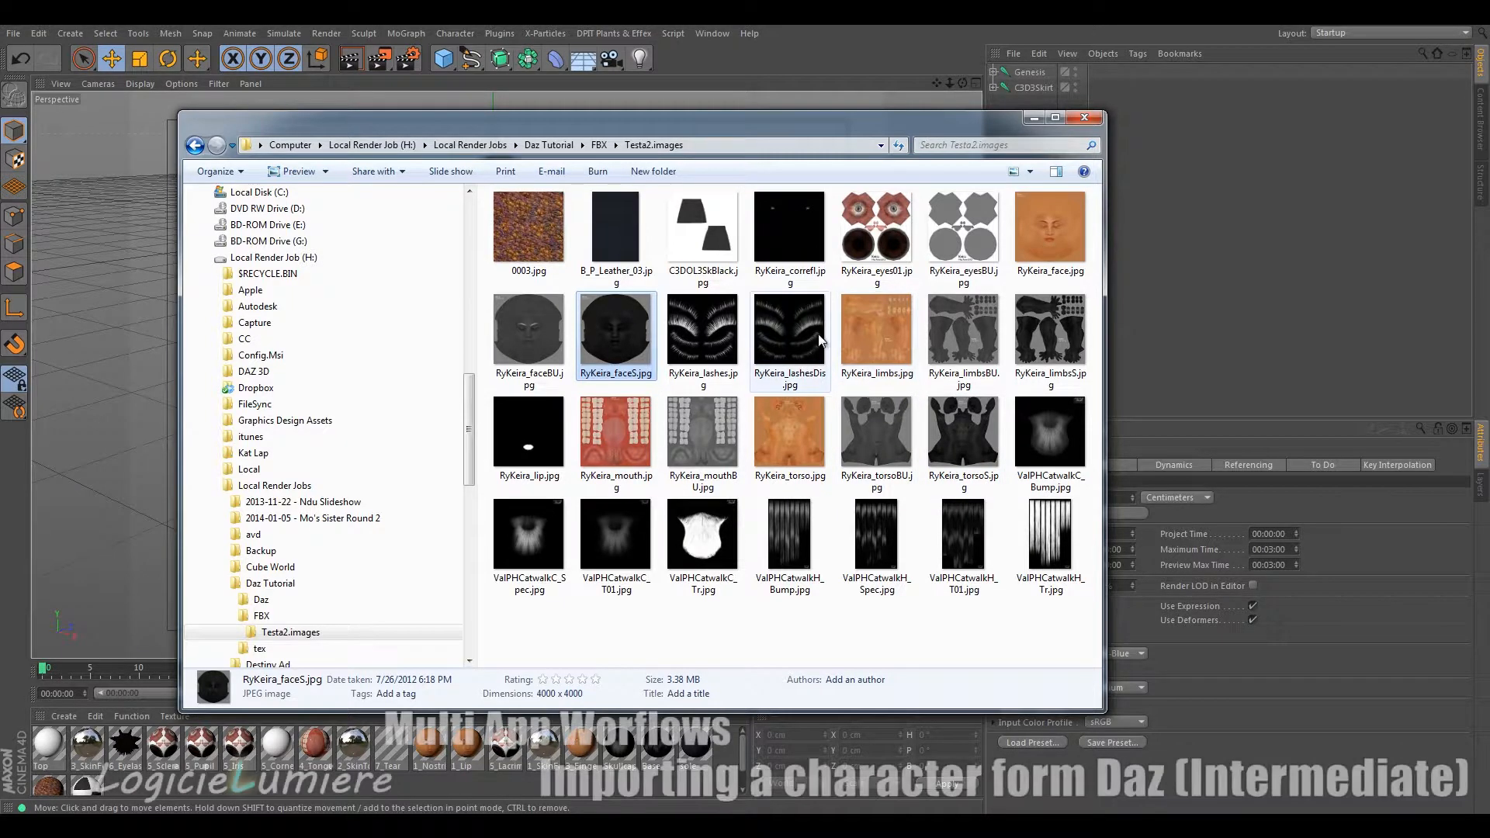
left_click(826, 371)
key("ctrl+a")
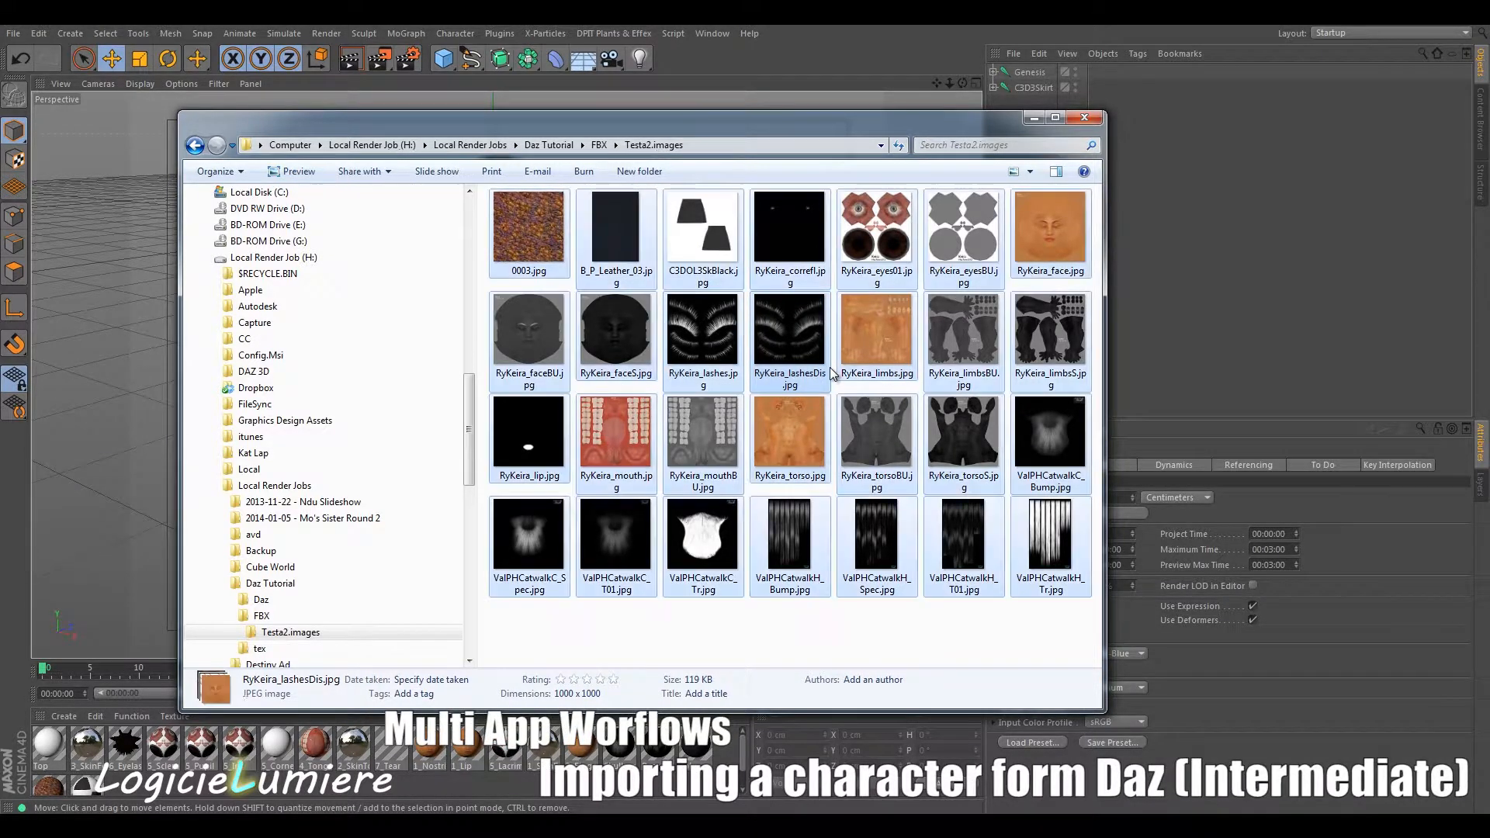
left_click(549, 145)
double_click(513, 250)
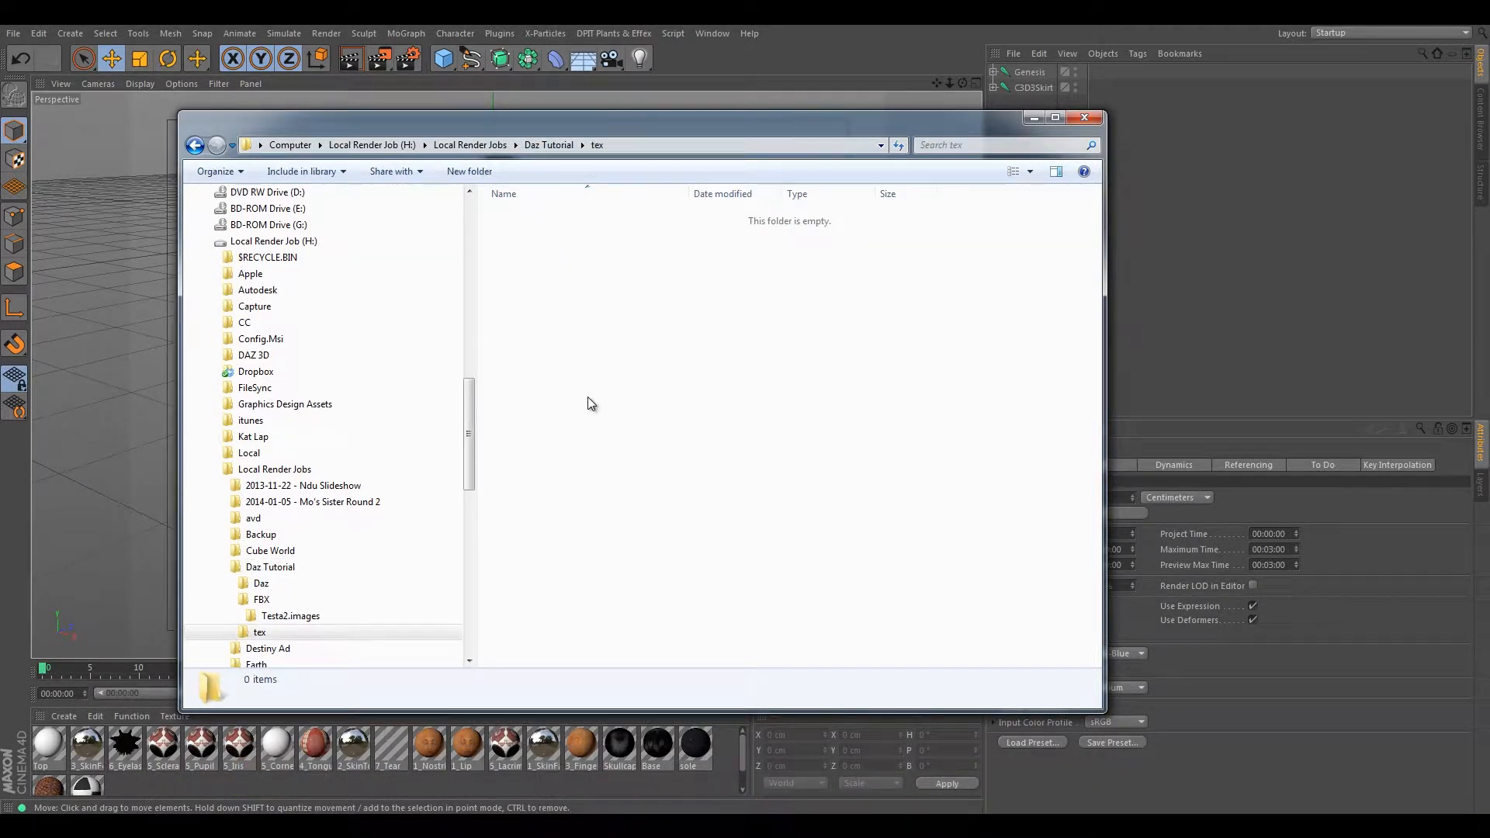
key("ctrl+v")
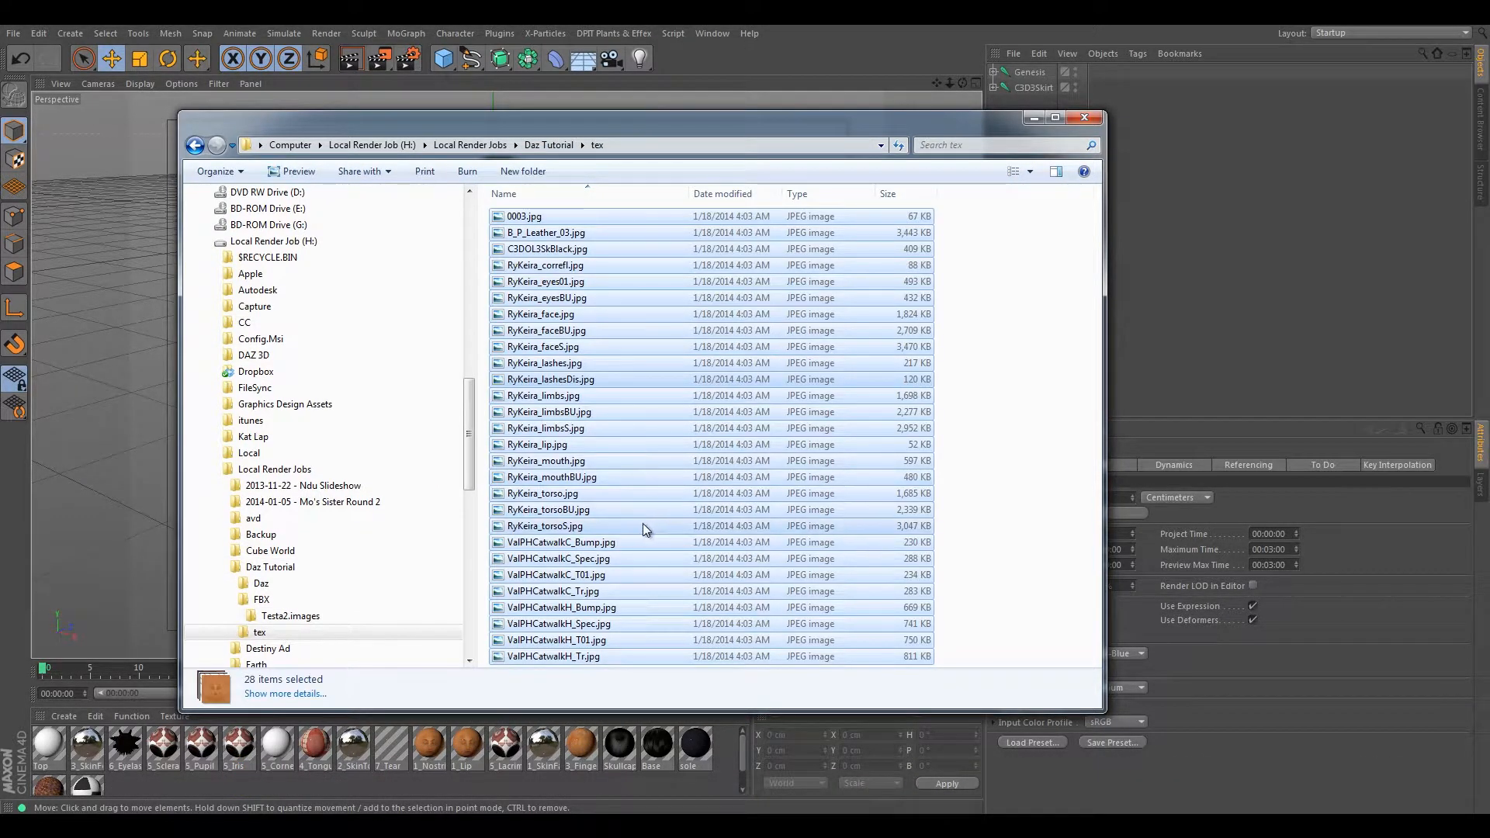
left_click(956, 413)
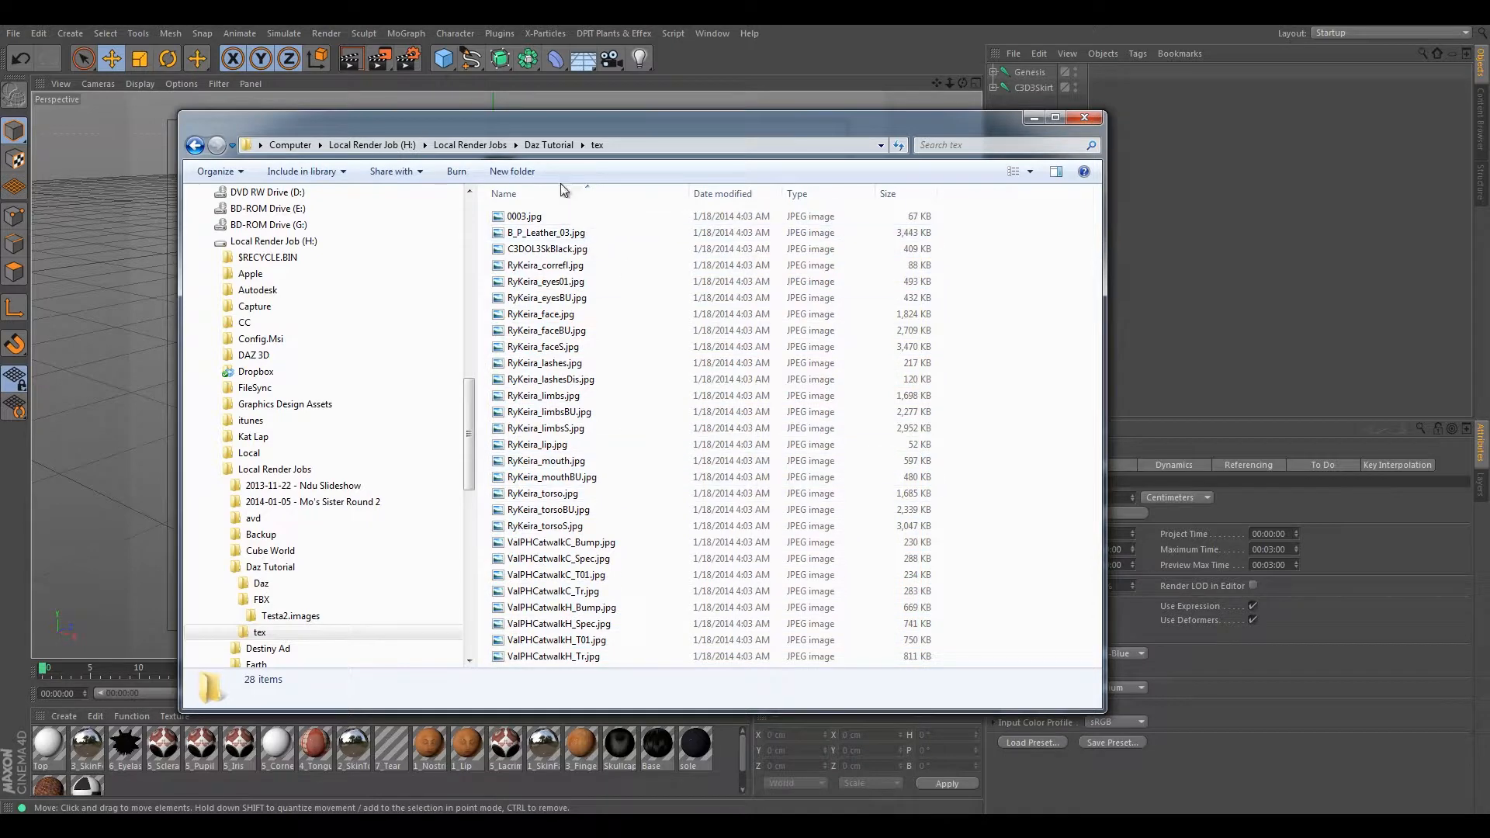
left_click(555, 147)
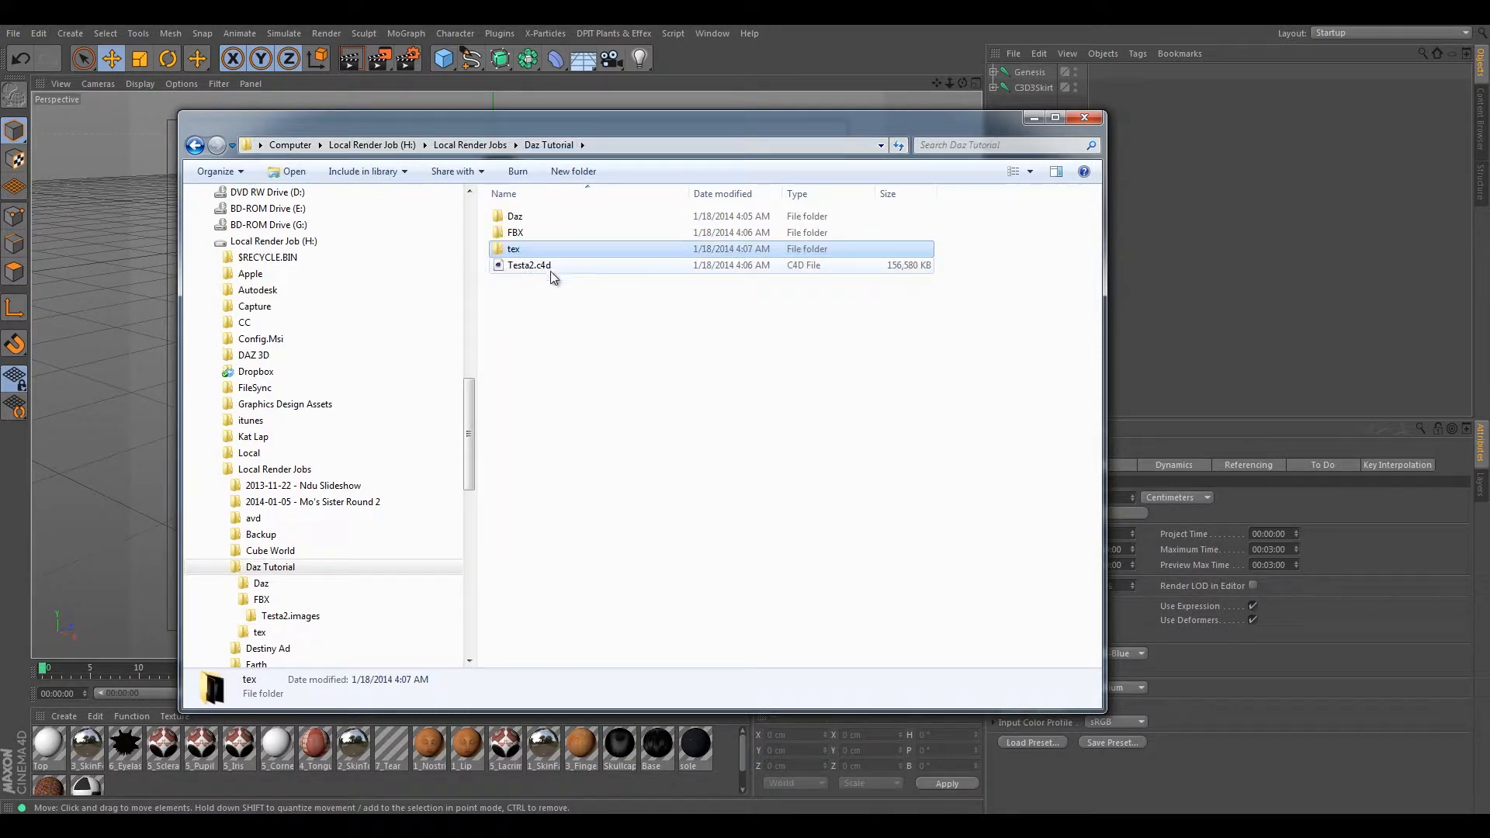
- Switch back to Cinema 4D, open the Texture Manager and enlarge its window to show the full texture list
left_click(129, 232)
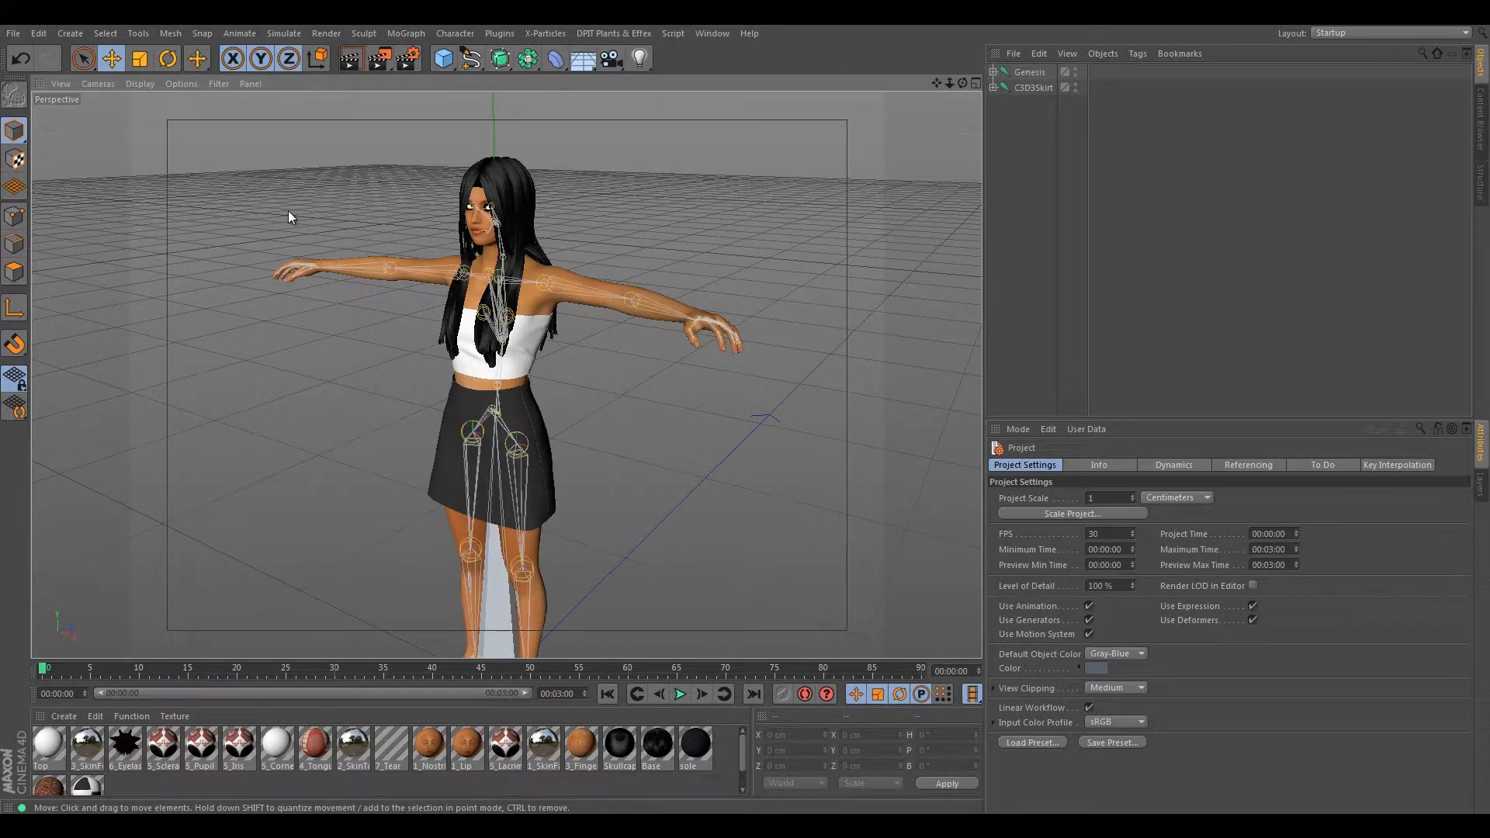
left_click_drag(288, 217, 543, 264, "alt")
left_click(711, 33)
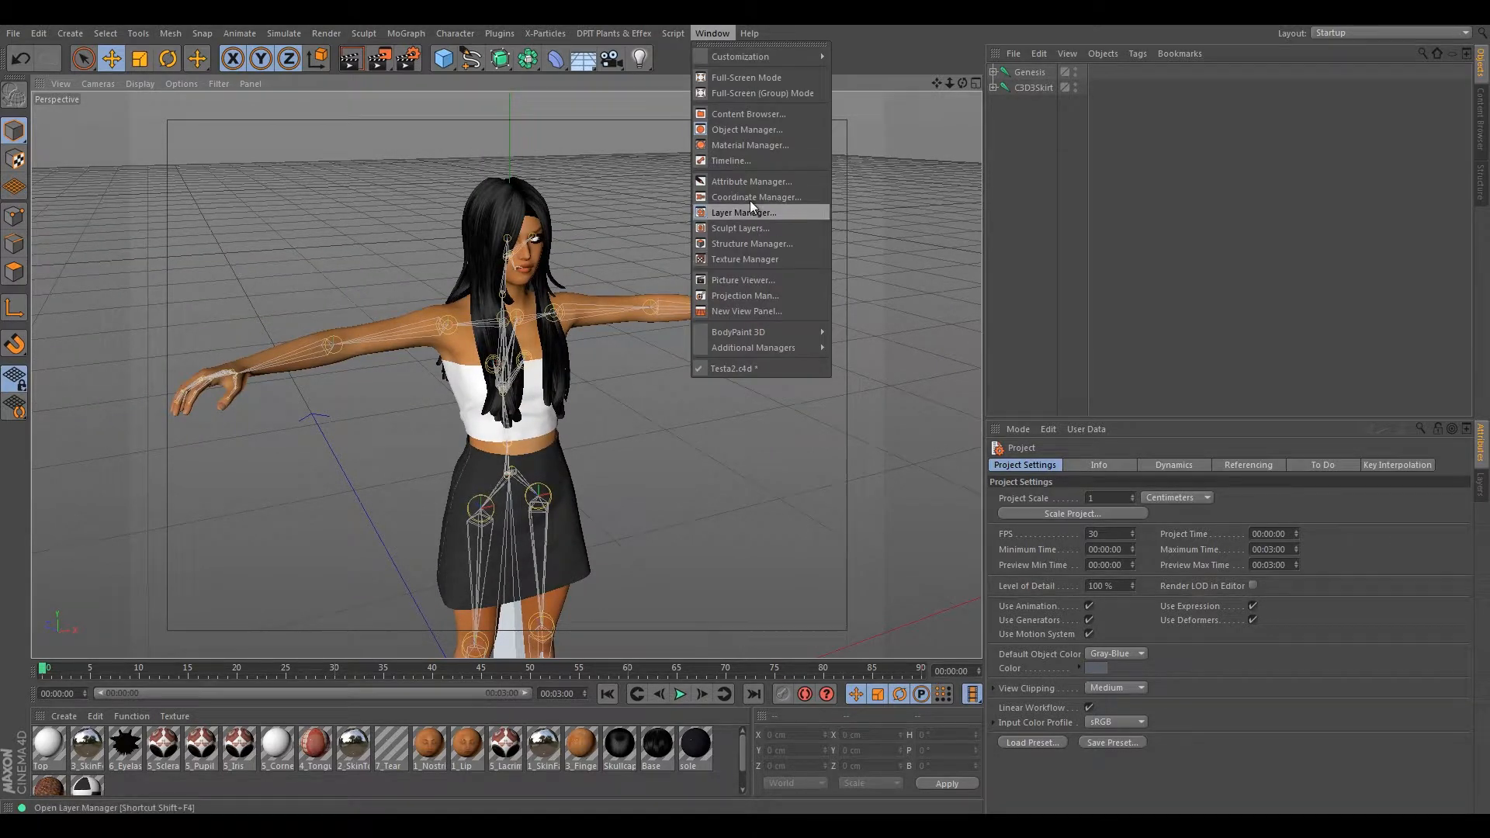
left_click(751, 258)
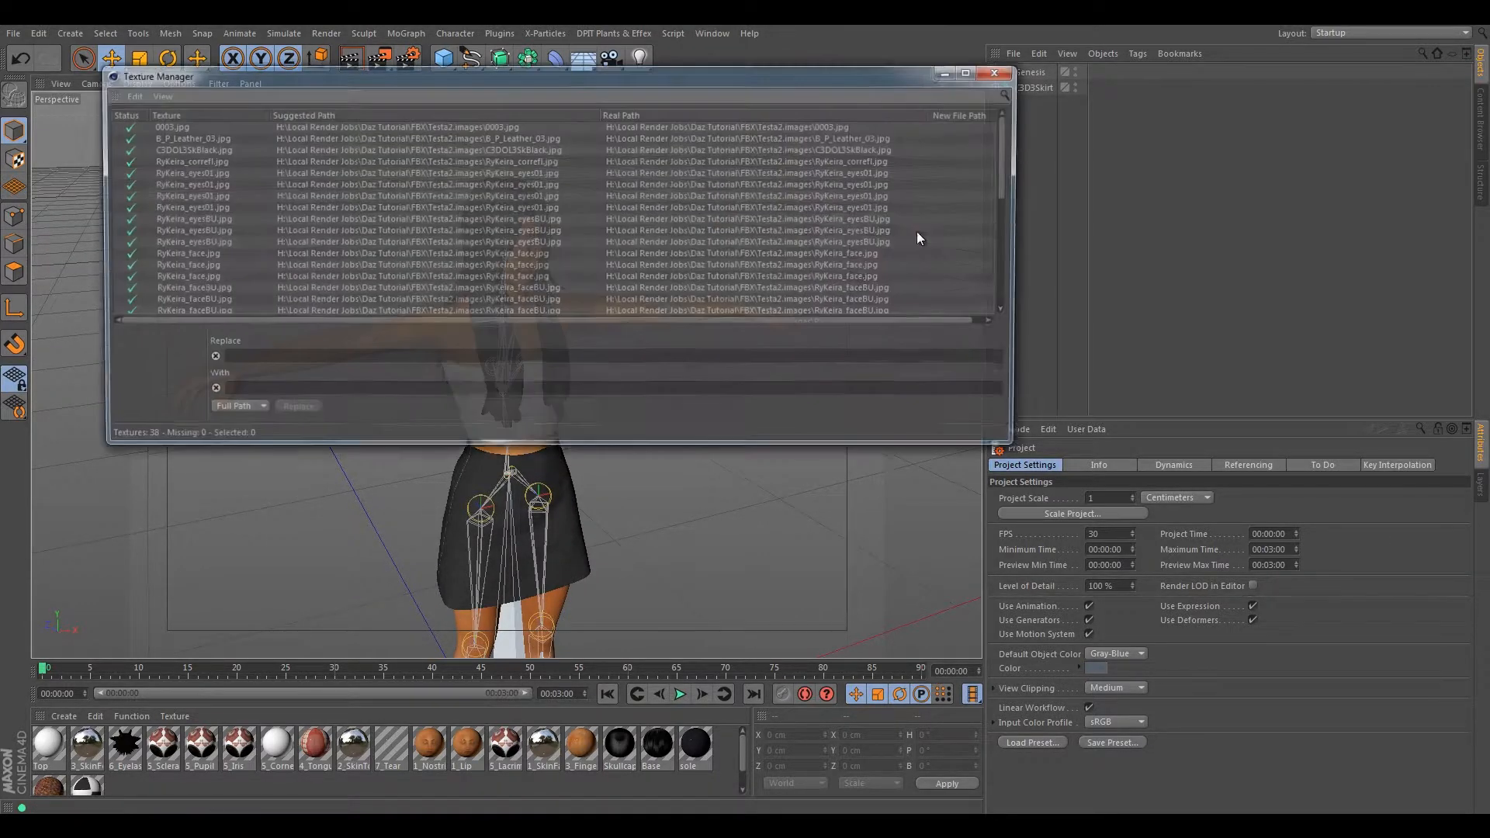
left_click_drag(1018, 446, 1237, 712)
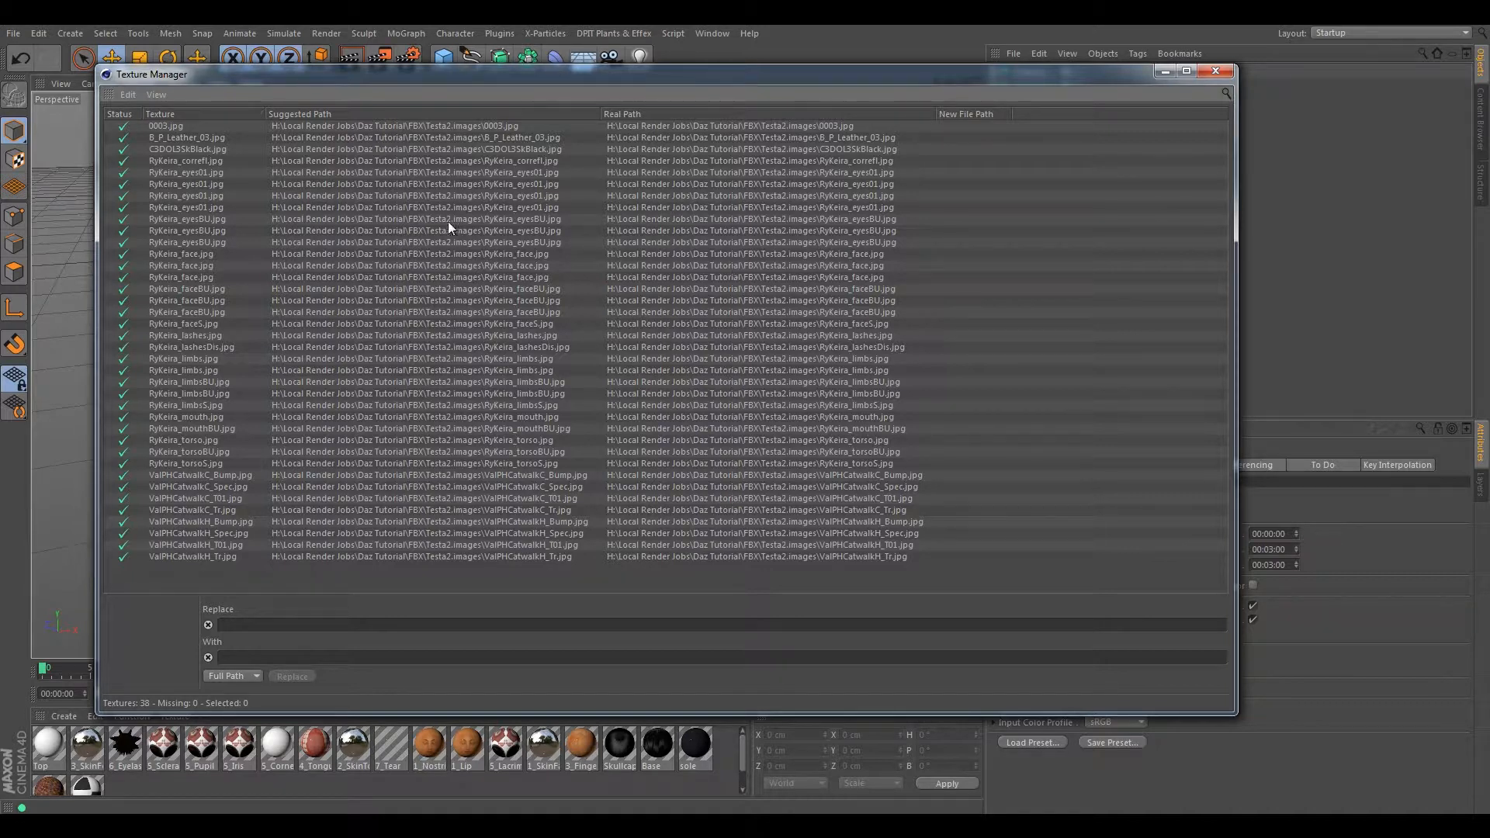
- Copy the folder path from the 0003.jpg texture and set the text to replace to H:\Local Render Jobs\Daz Tutorial\FBX\Testa2.images\
left_click(450, 130)
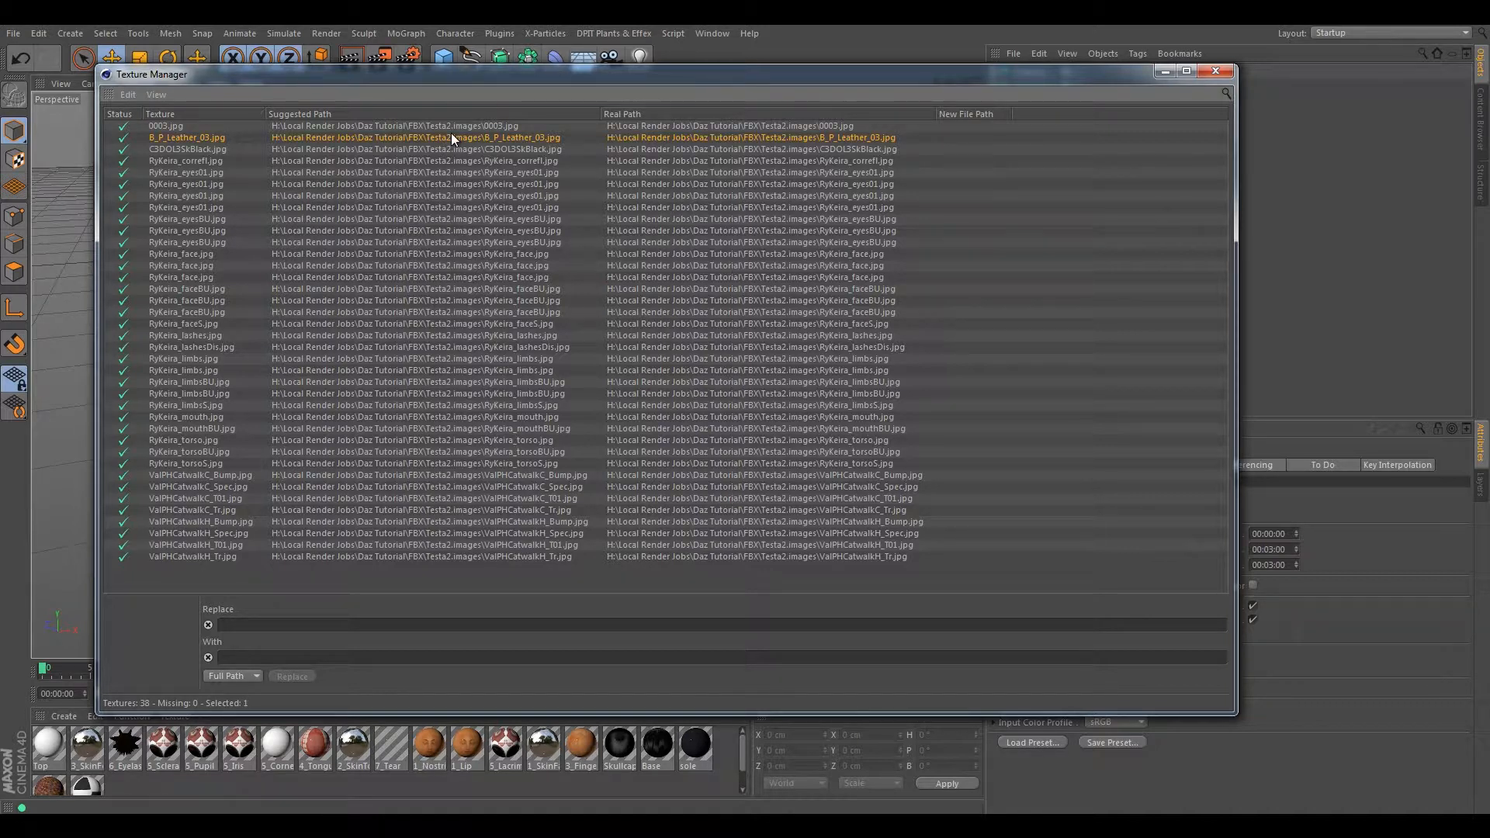
double_click(398, 126)
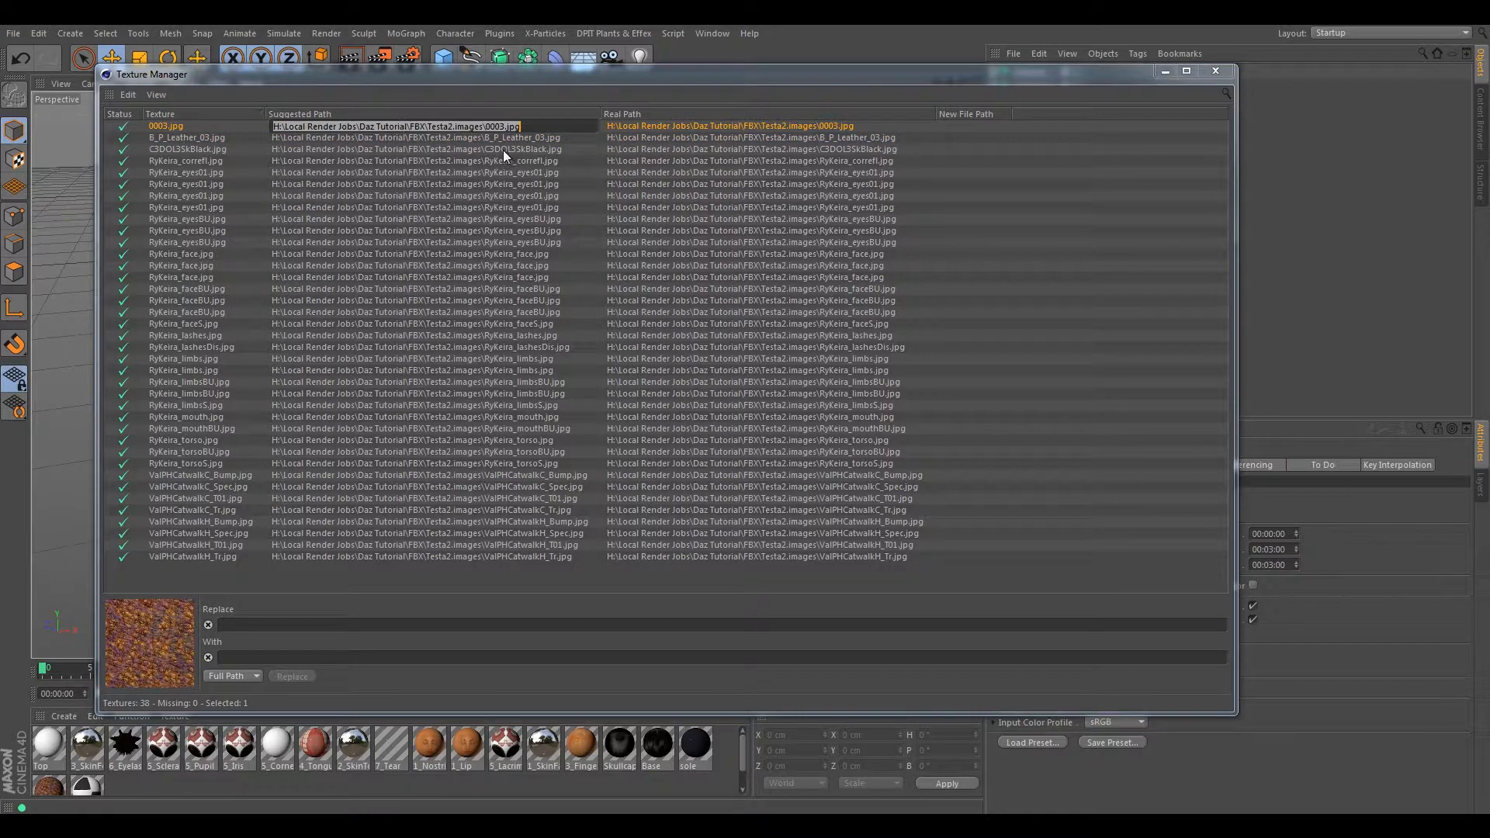
left_click_drag(485, 128, 233, 138)
key("ctrl+c")
left_click(344, 620)
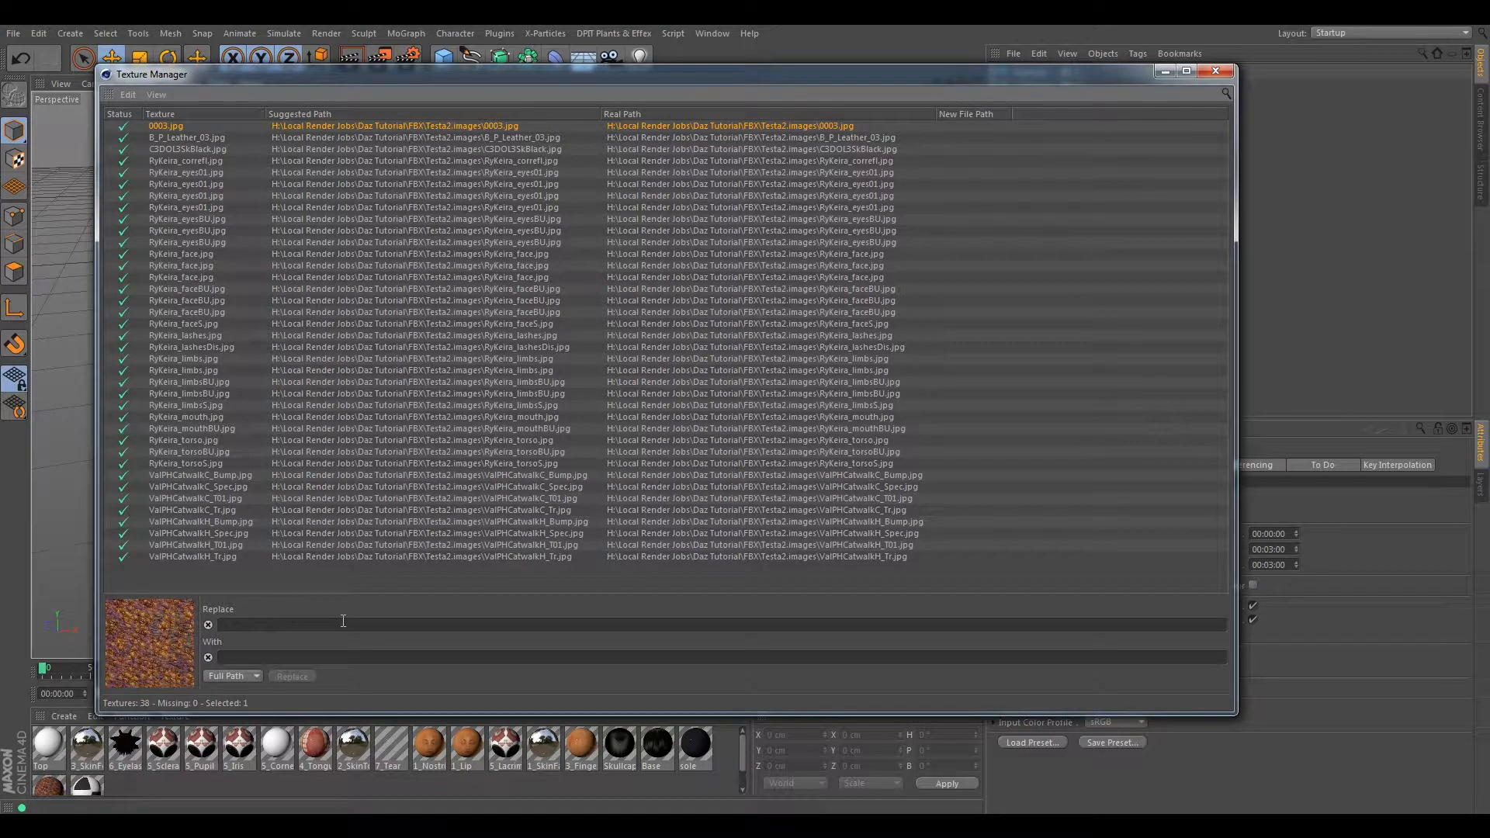
key("ctrl+v")
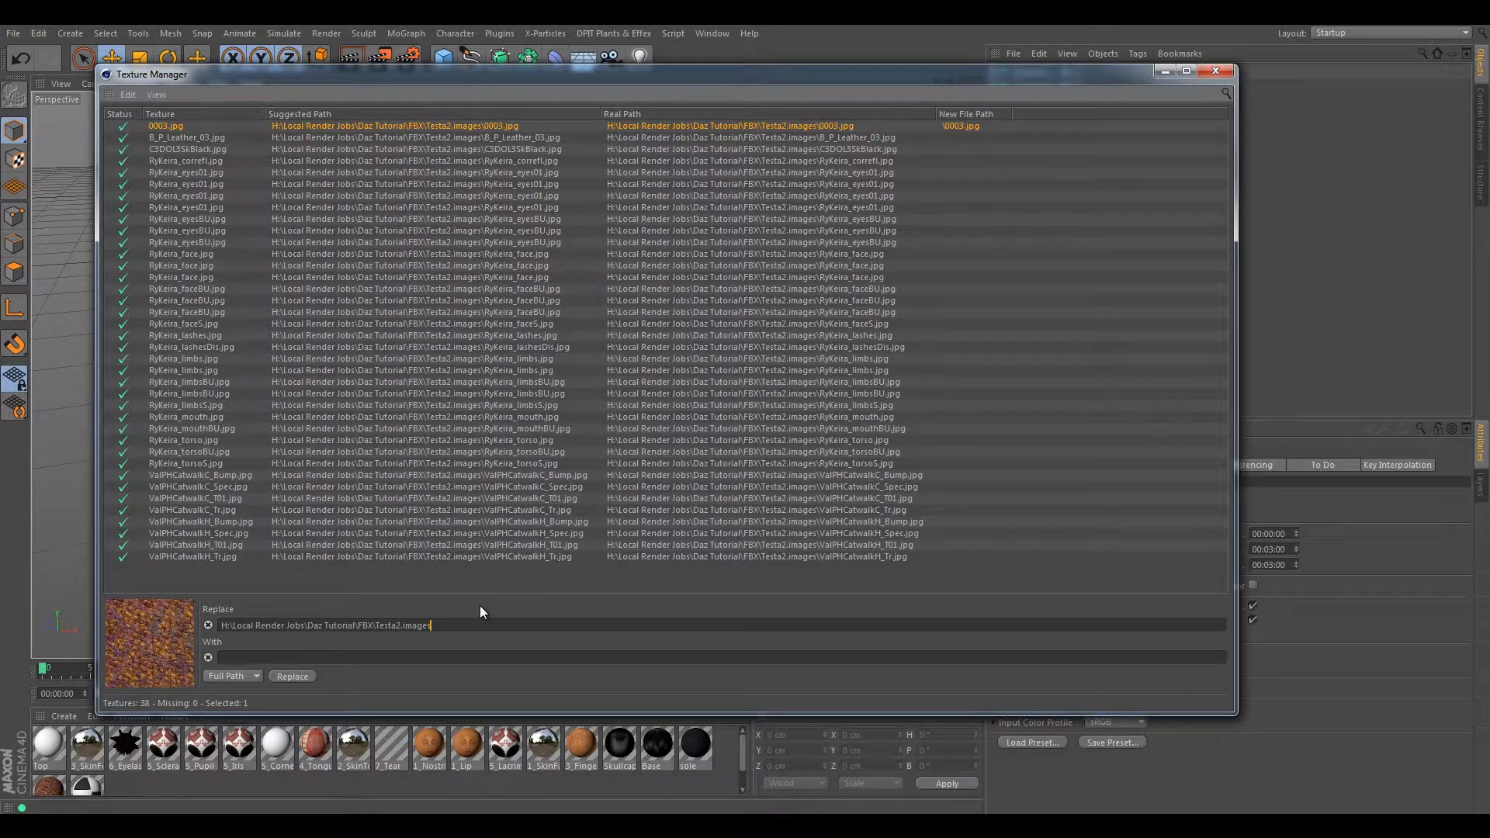
type("\\")
- Select all listed textures, replace the folder path with nothing so only file names remain, and close the Texture Manager
left_click(416, 657)
left_click(392, 554, "shift")
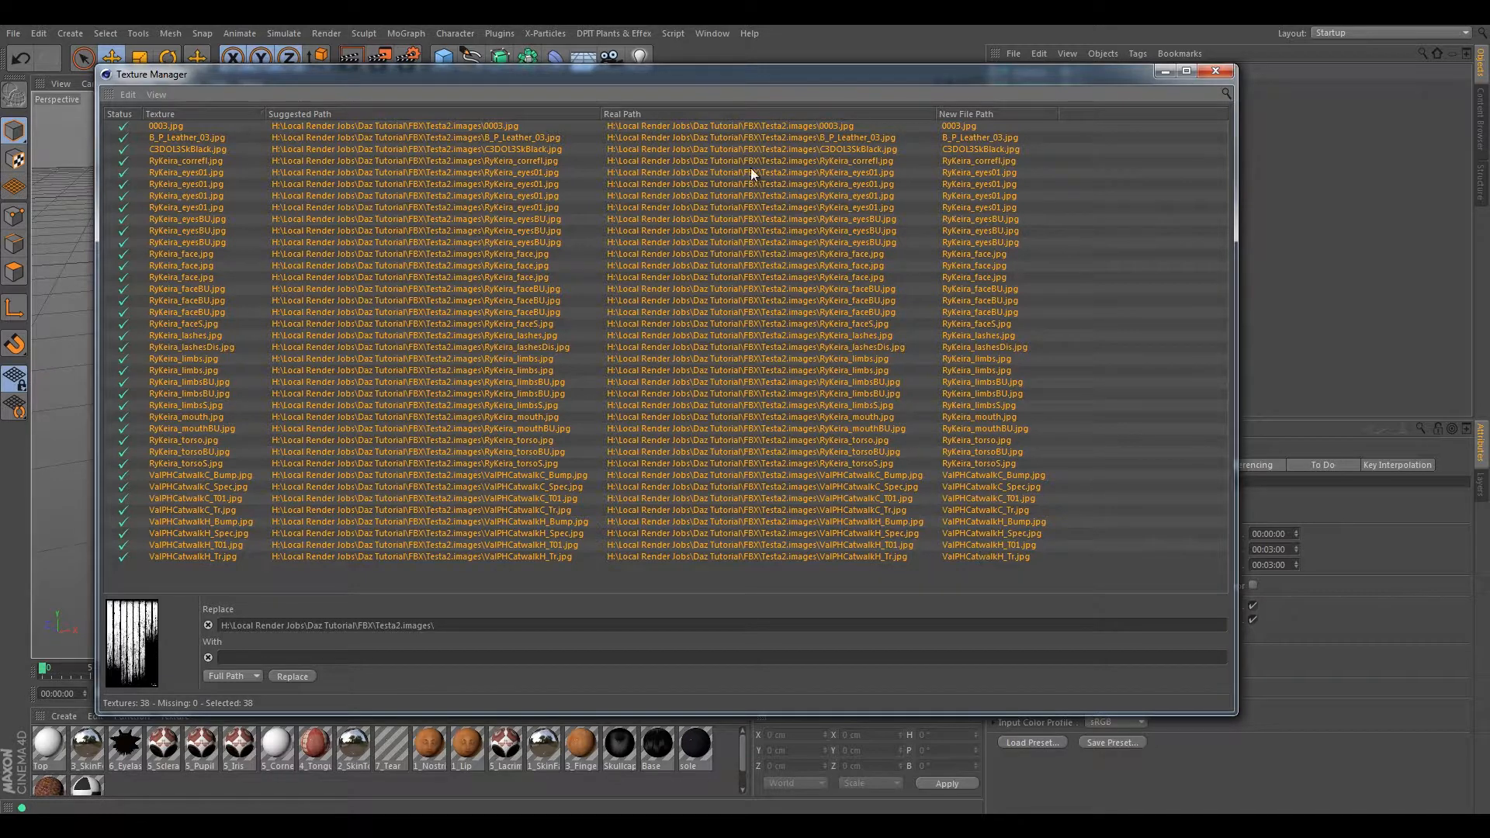
left_click(293, 676)
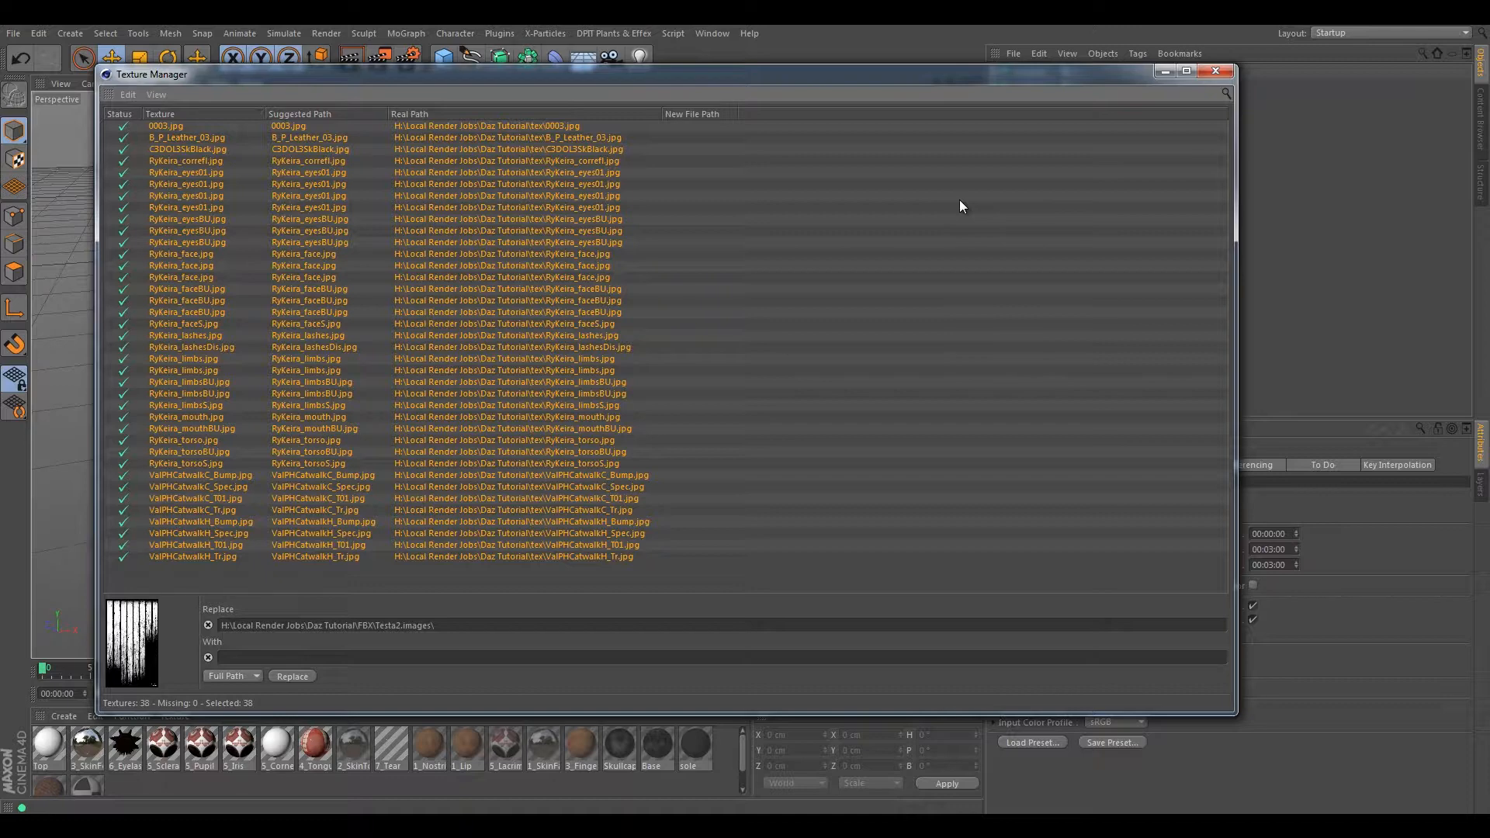
left_click(1215, 71)
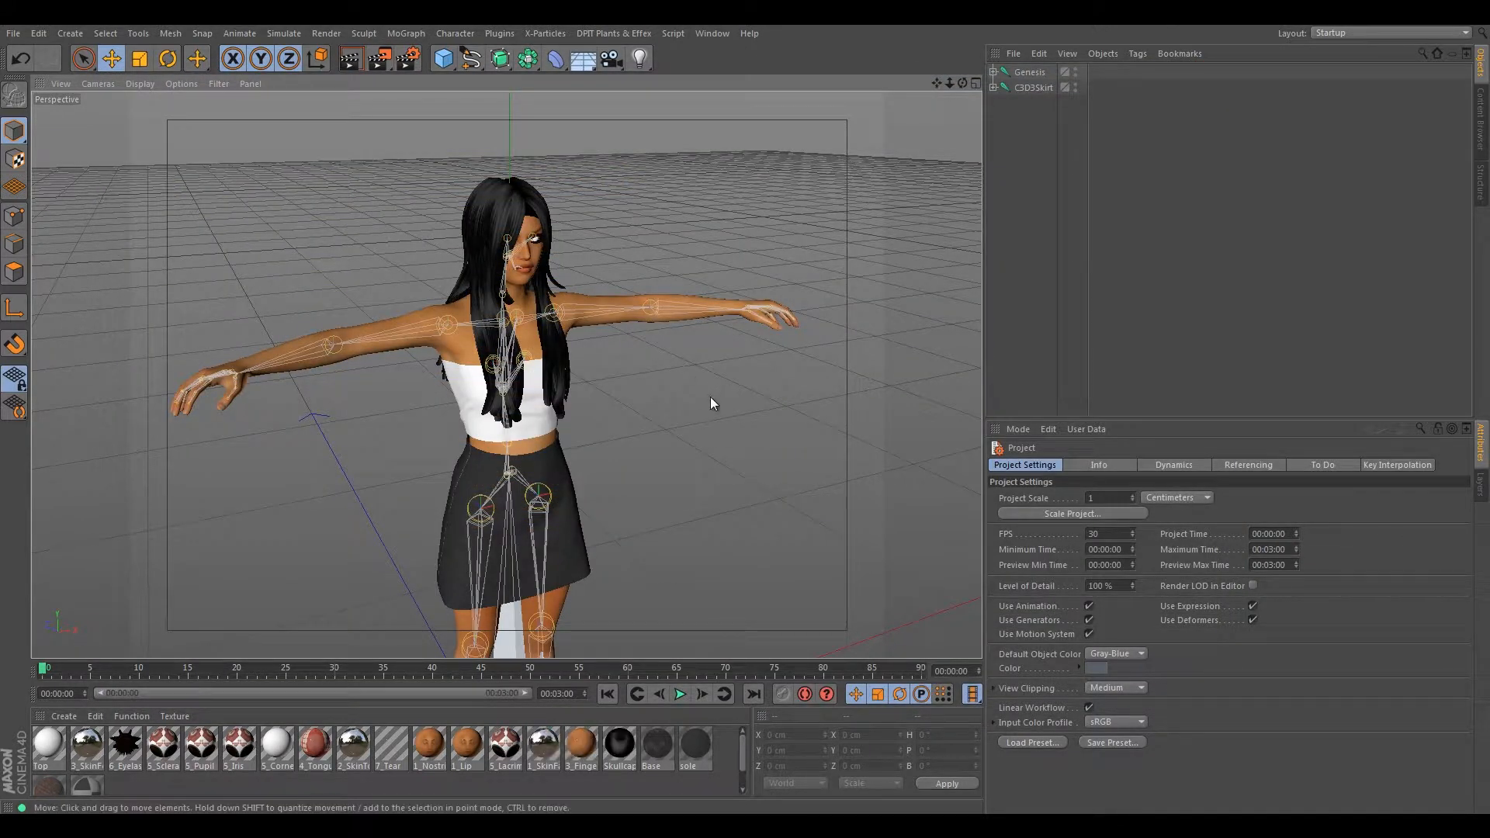
- Reopen the Texture Manager, add the Materials column to check which materials use each texture, and close the manager
left_click_drag(711, 404, 612, 392, "alt")
left_click(709, 33)
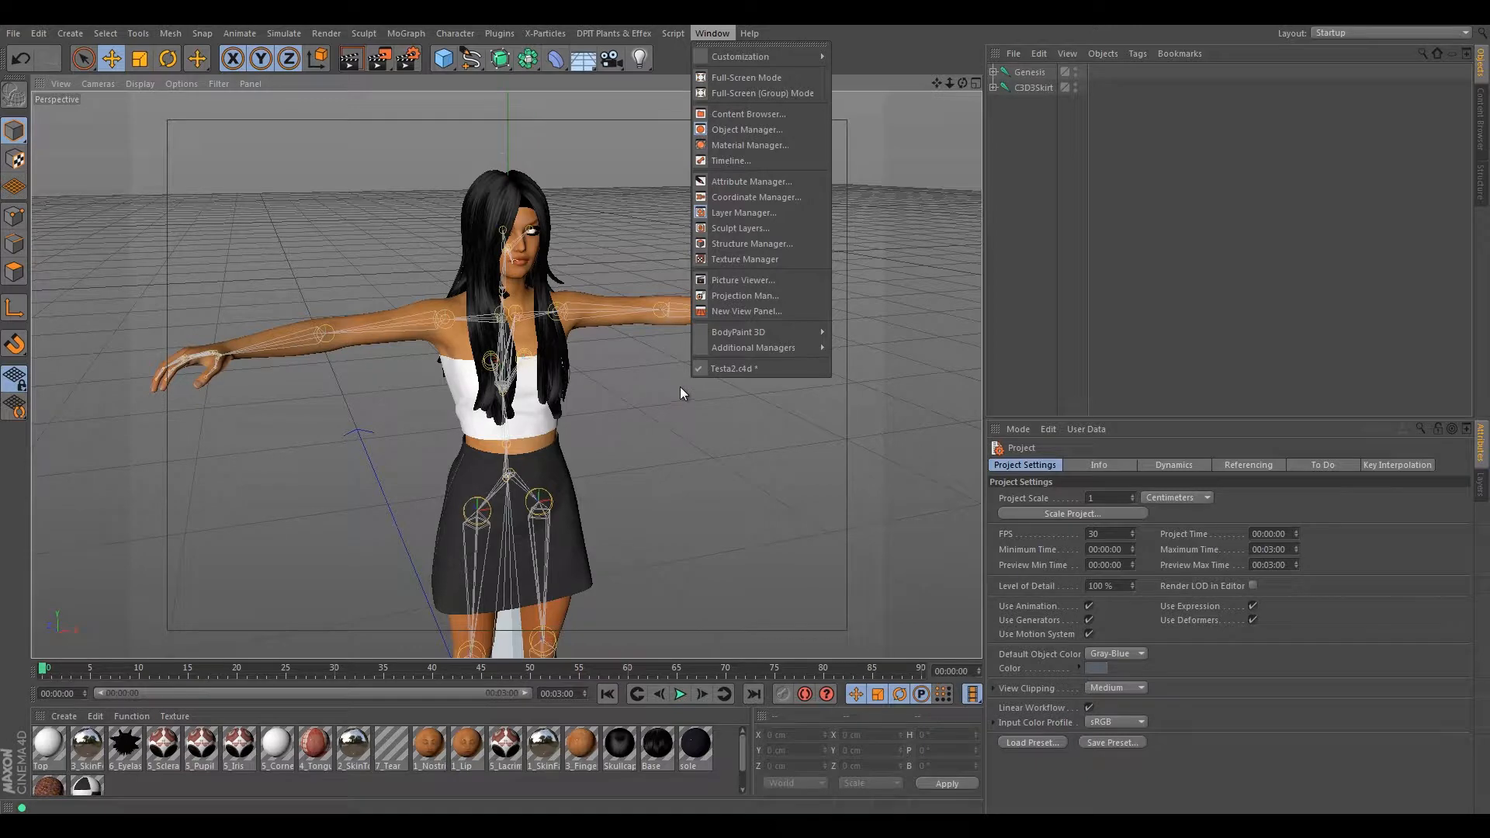
left_click(747, 261)
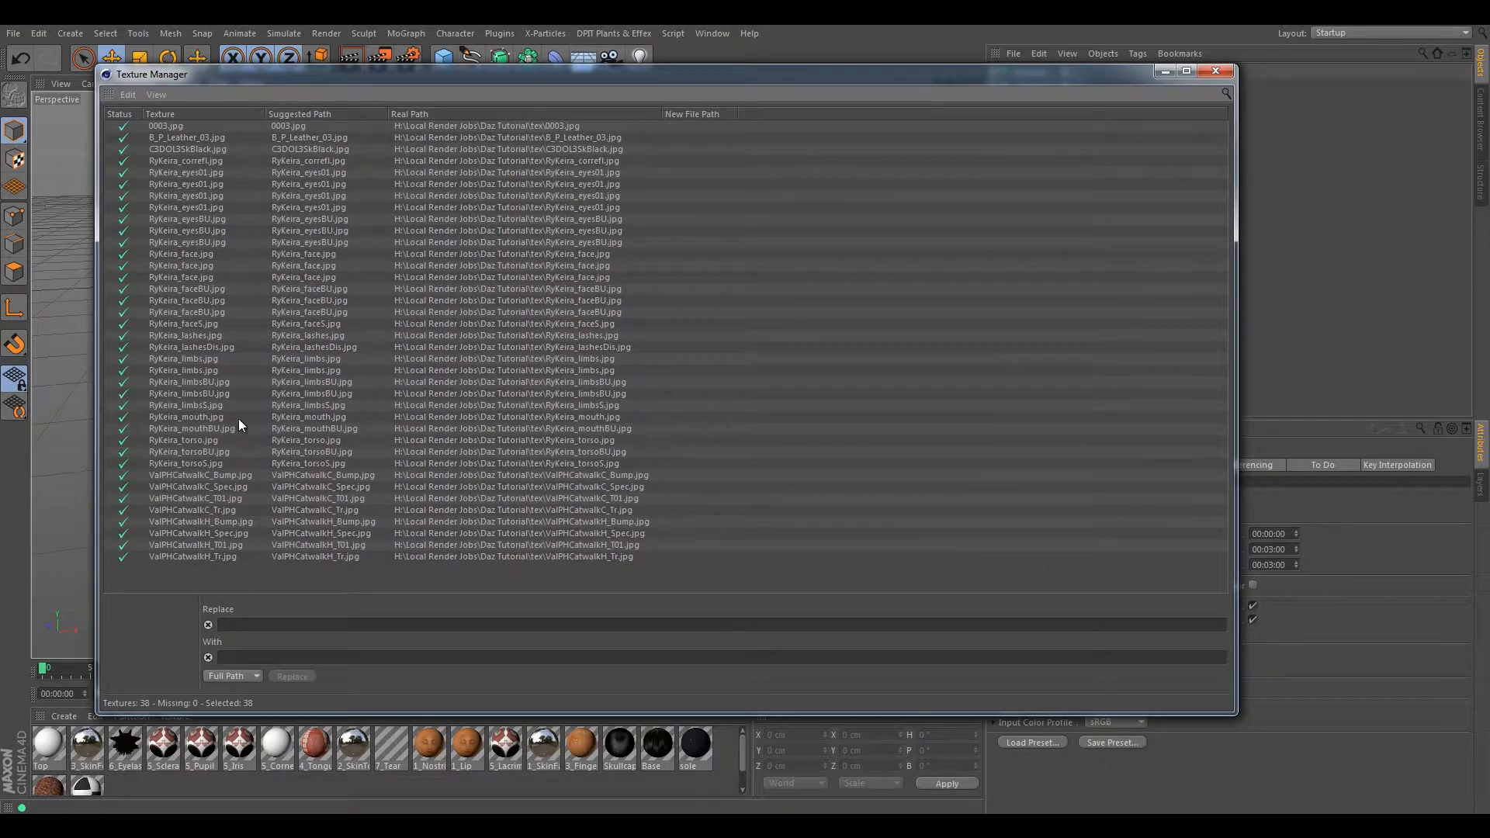
left_click(166, 96)
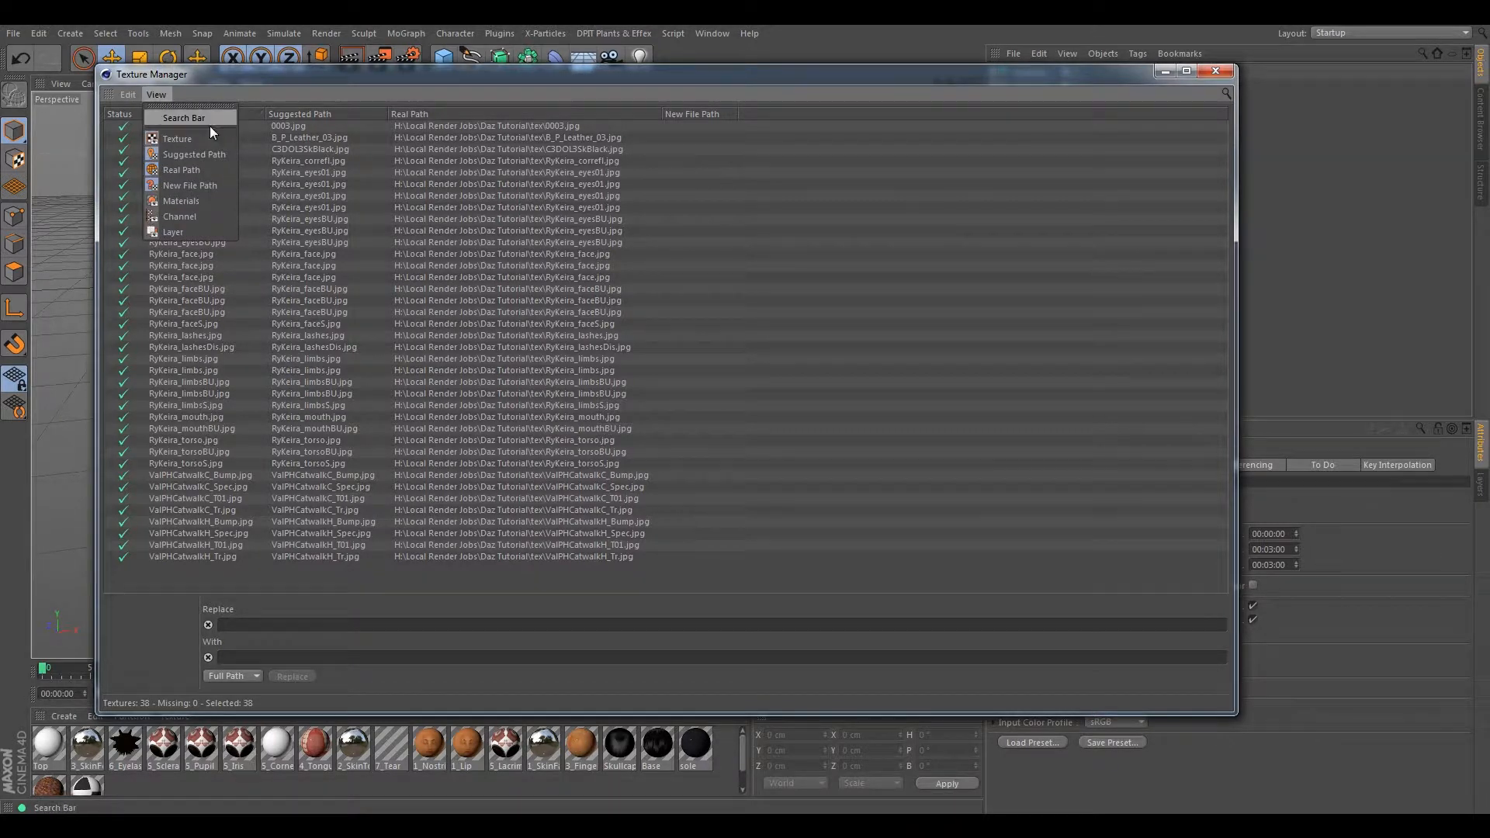
left_click(194, 202)
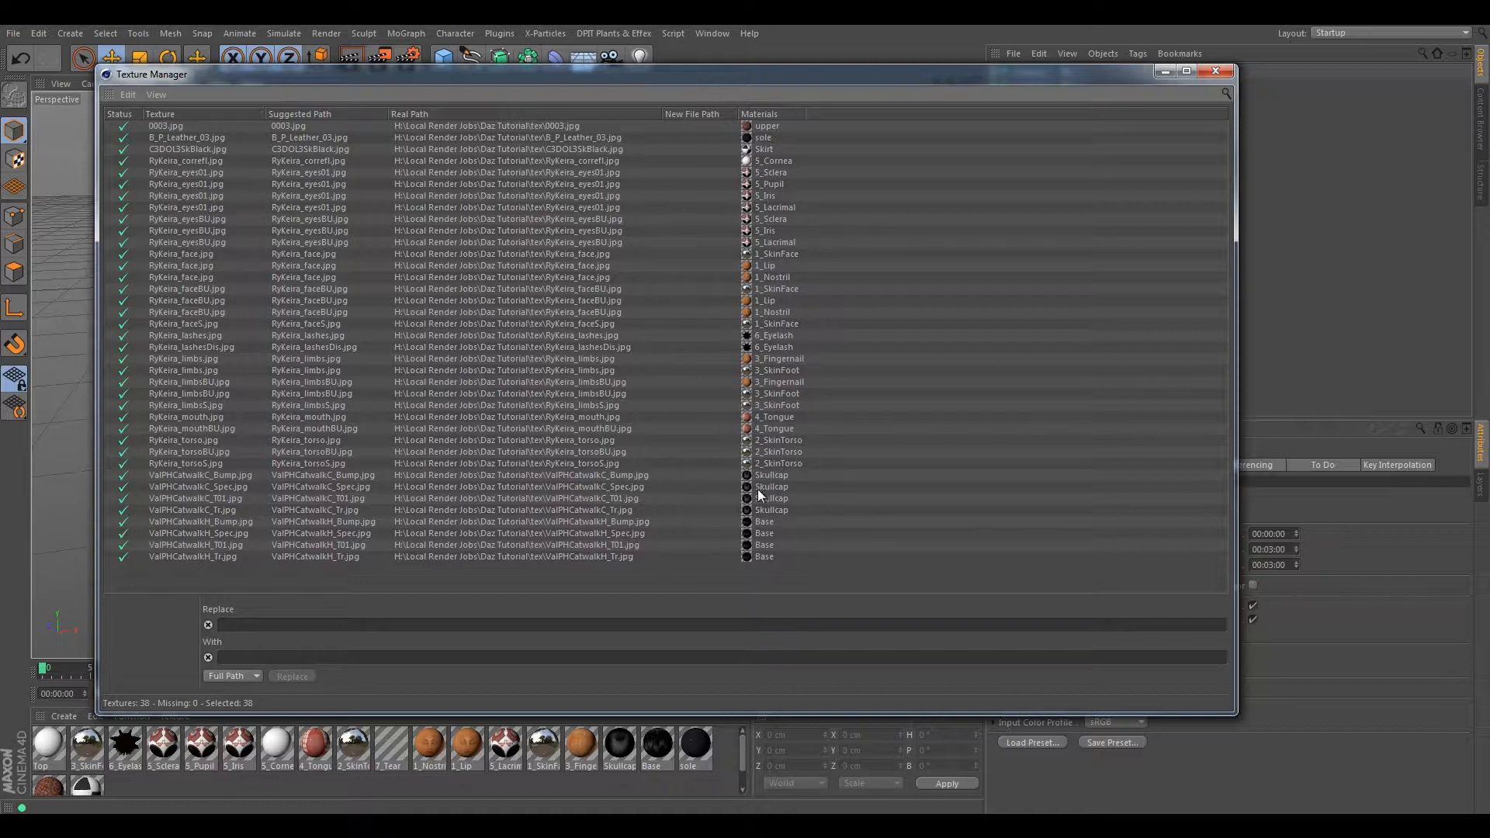
left_click(1219, 71)
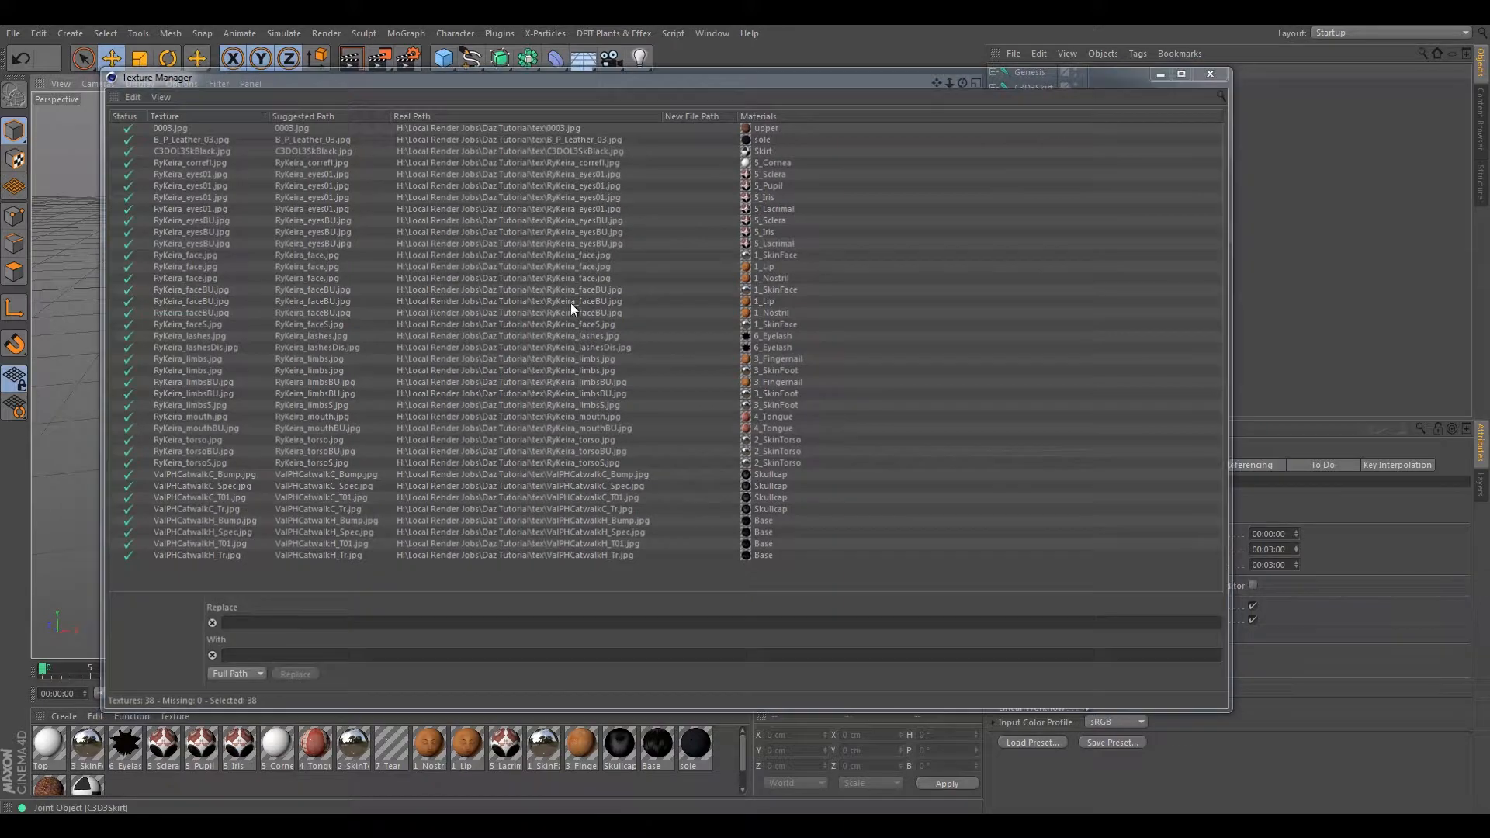
- Switch to the file explorer, examine the face and limb texture maps in the tex folder, and minimize the window
left_click_drag(702, 175, 534, 476, "alt")
scroll(501, 258, "up", 3)
left_click(117, 824)
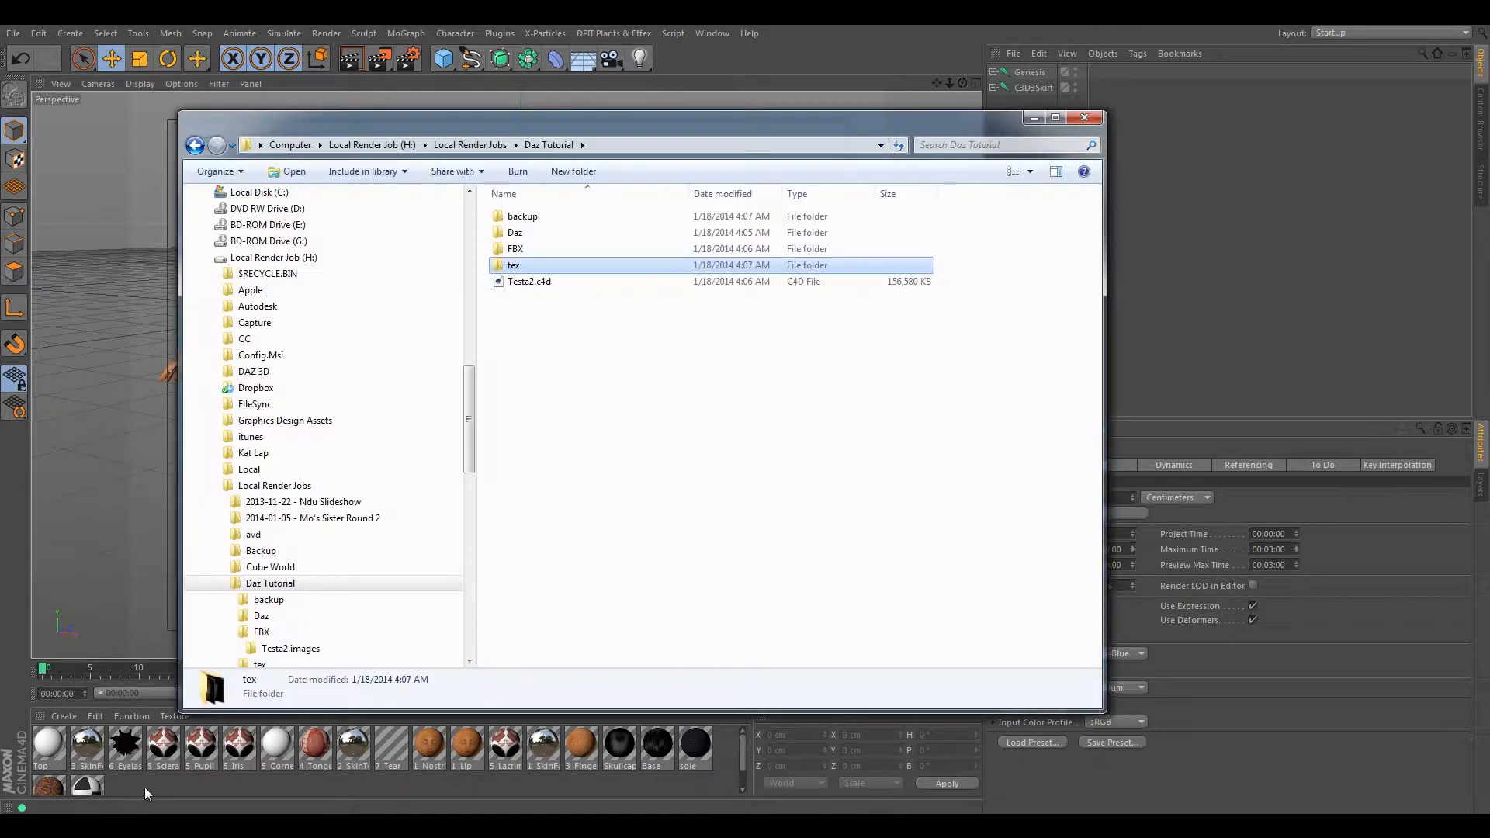
double_click(543, 267)
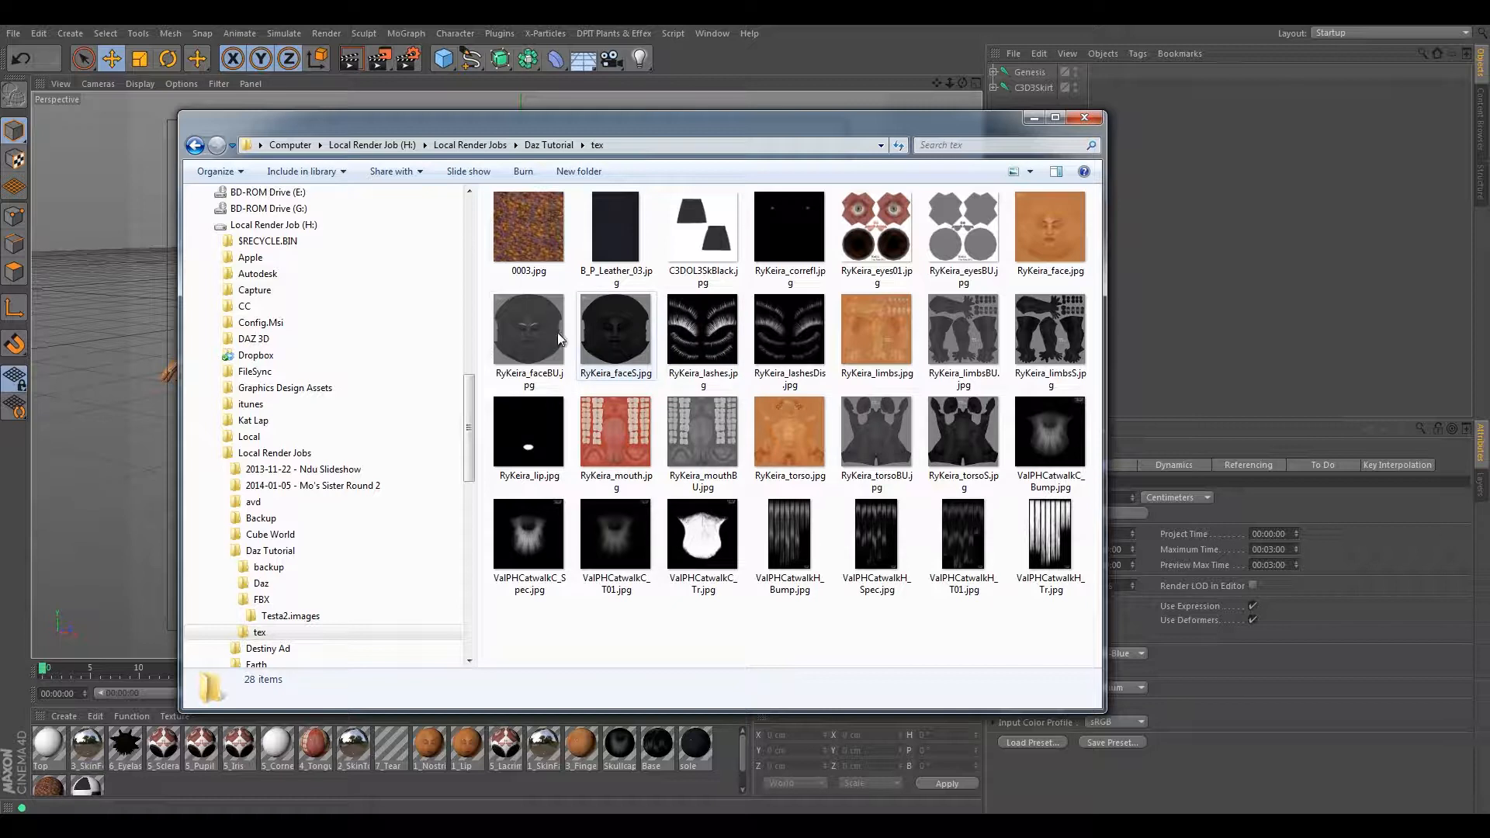
left_click(505, 338)
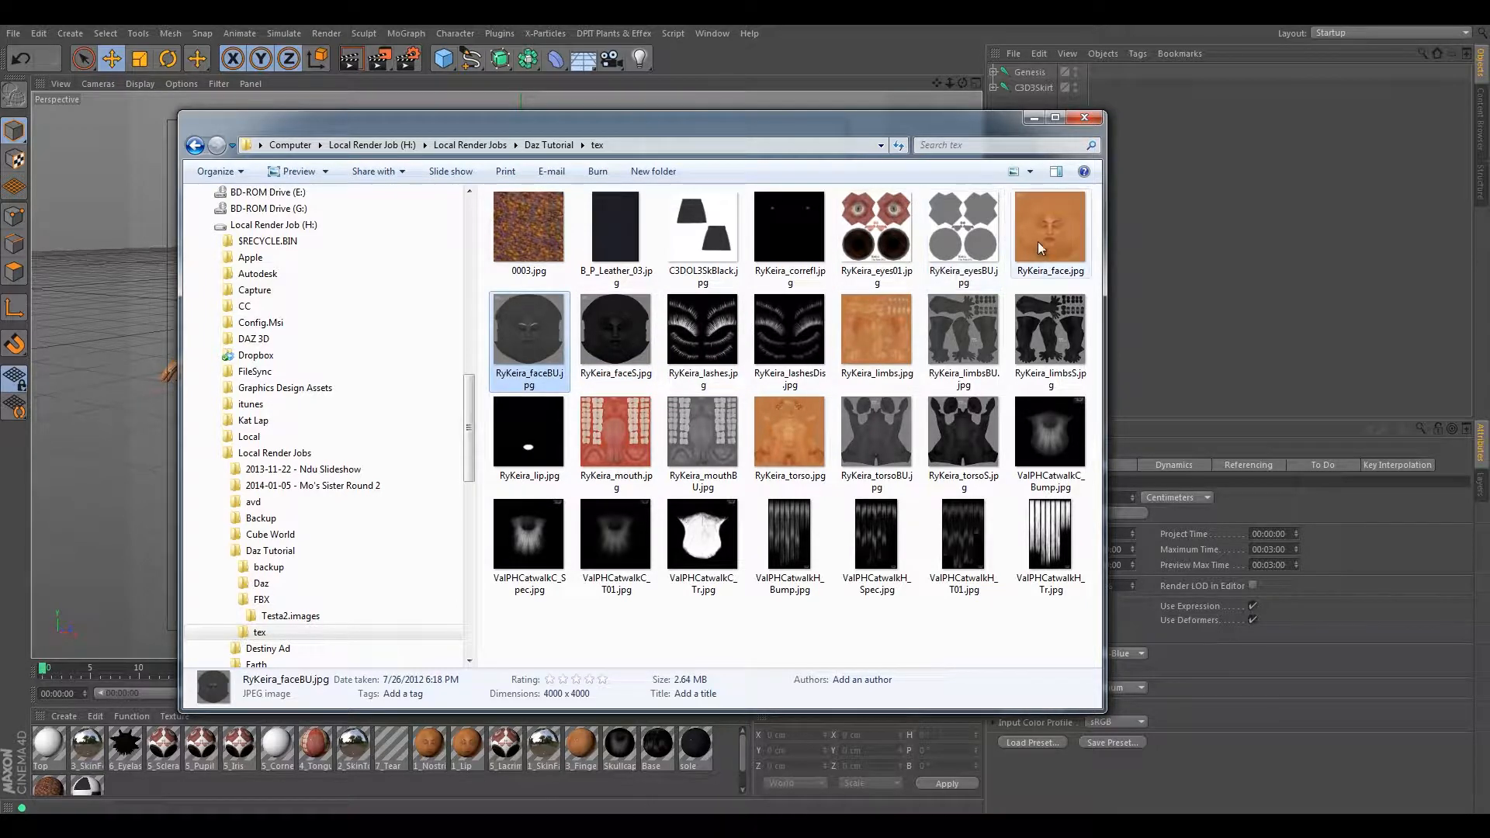
left_click(1048, 237)
left_click(527, 329)
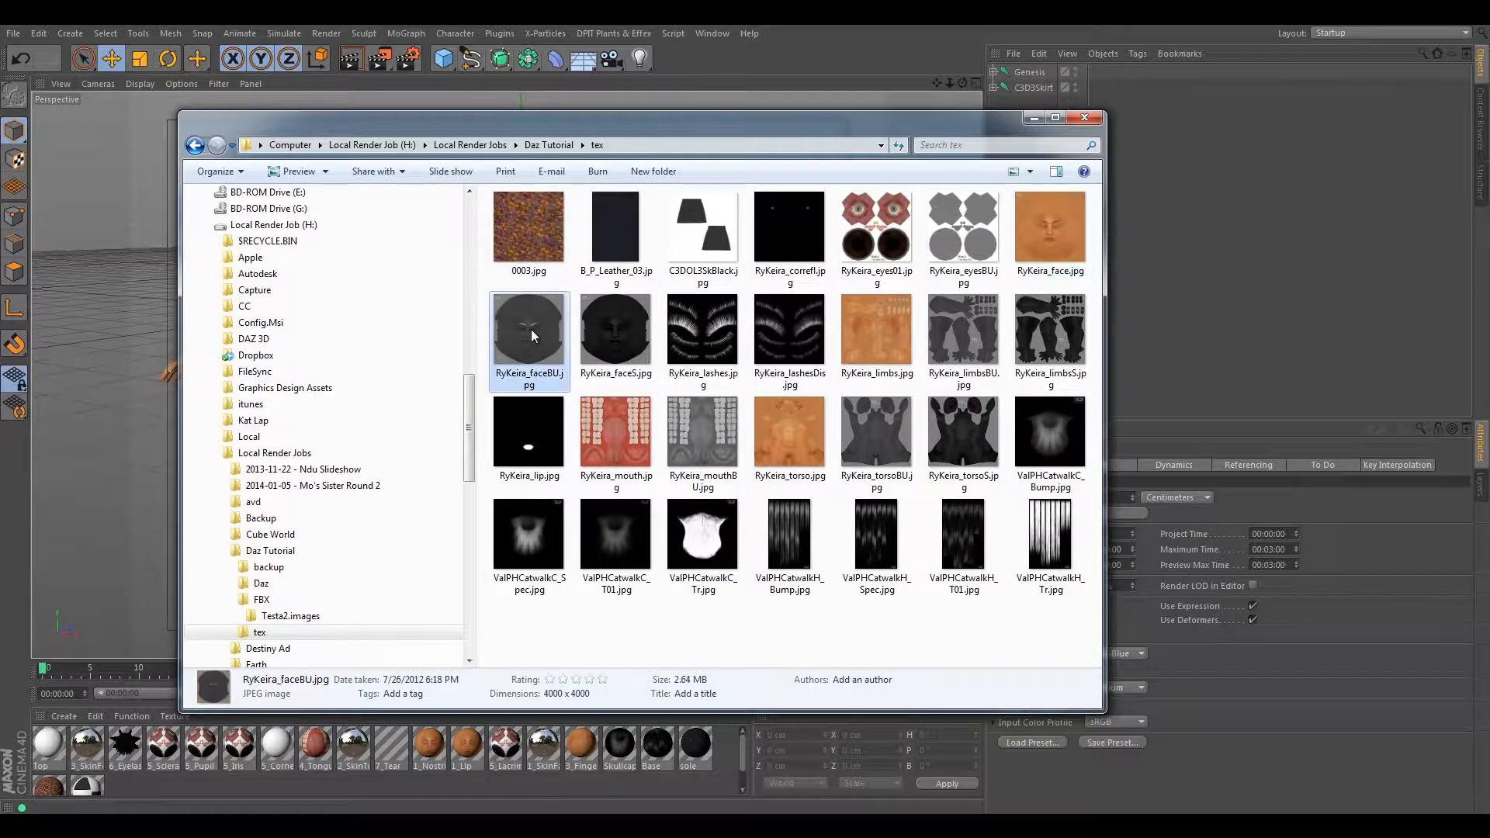
left_click(586, 322)
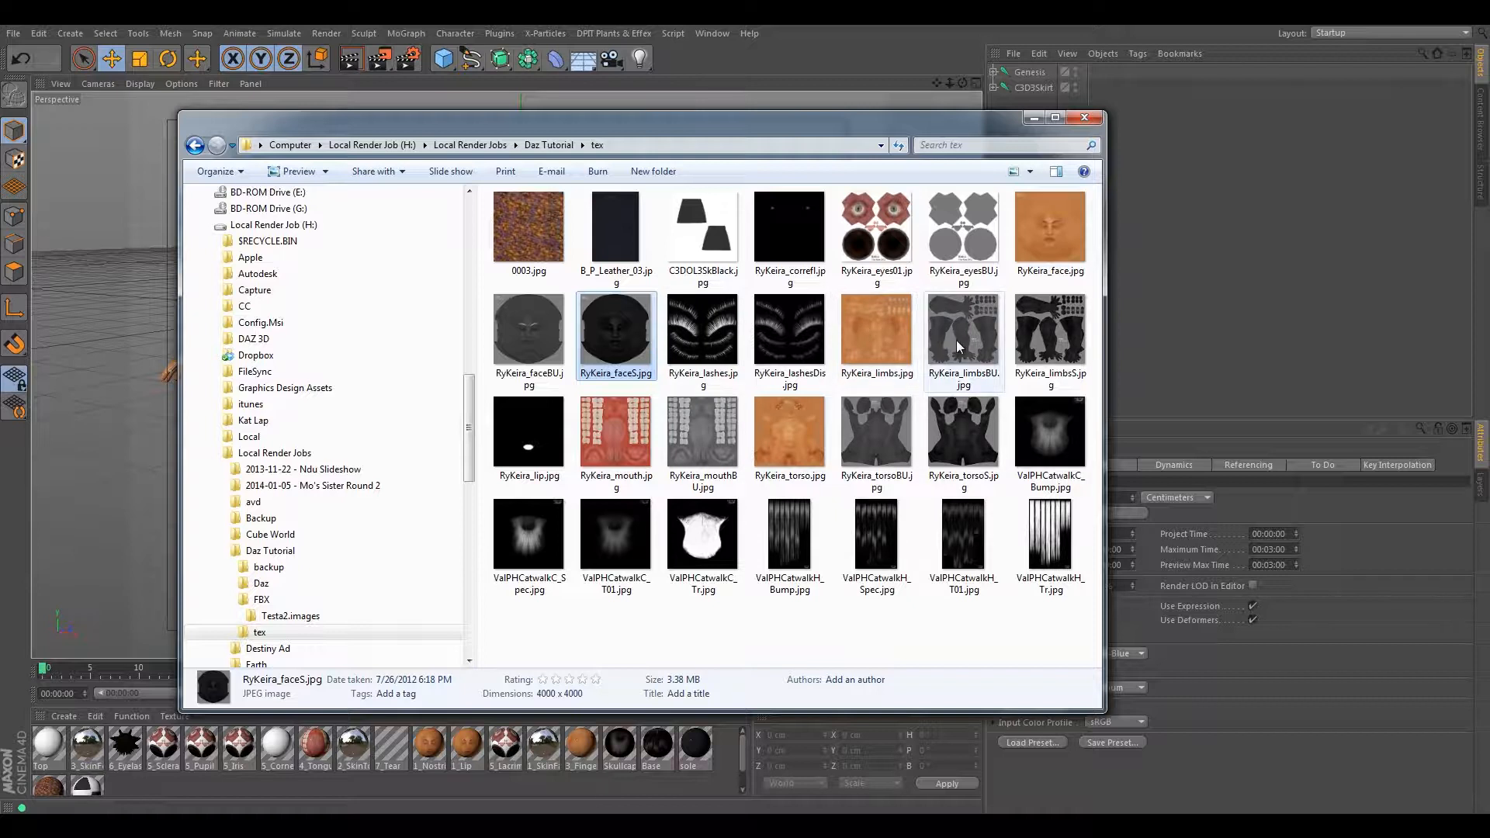
left_click(1040, 341)
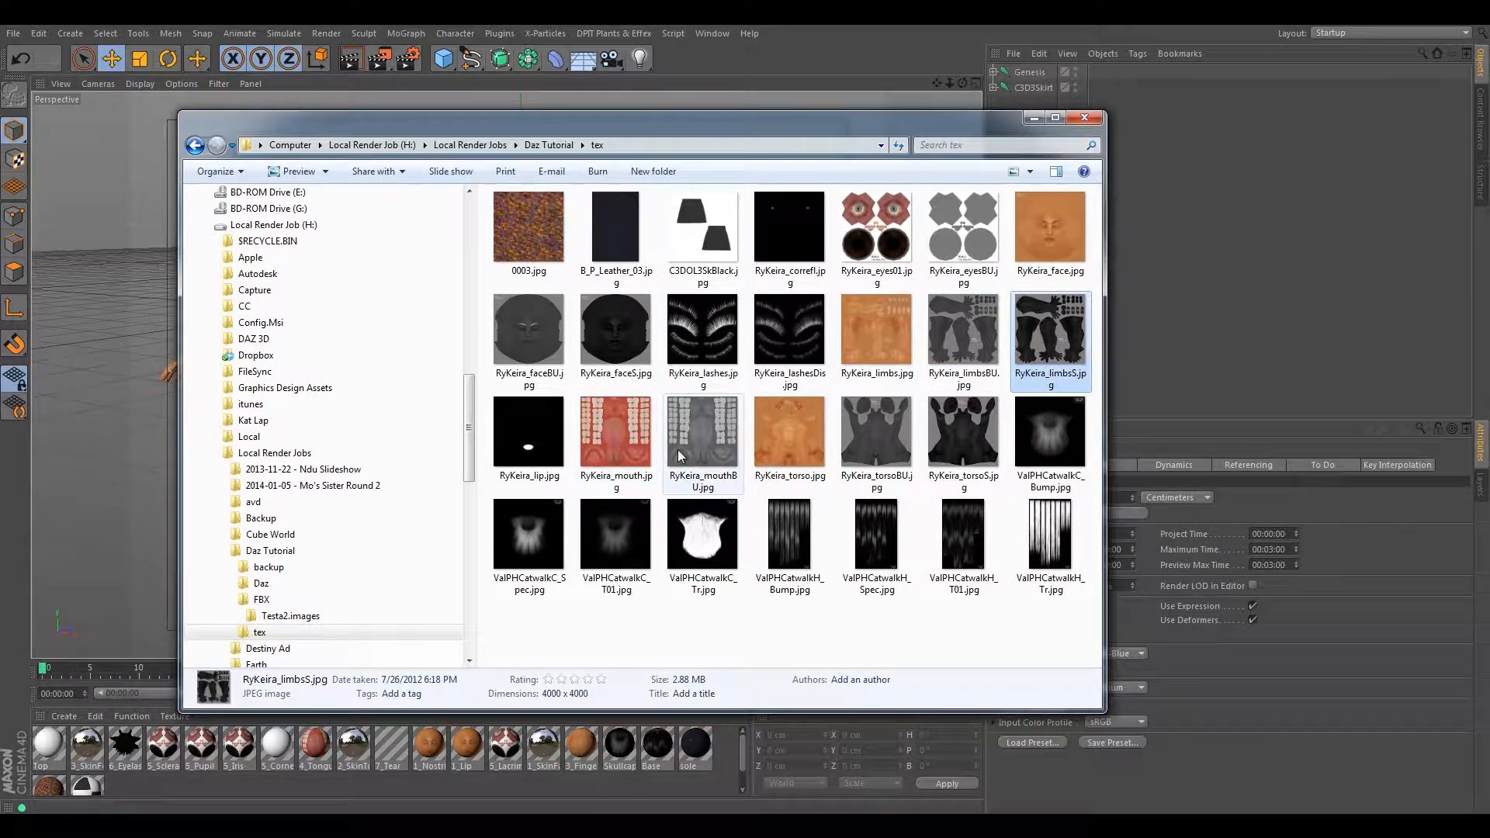
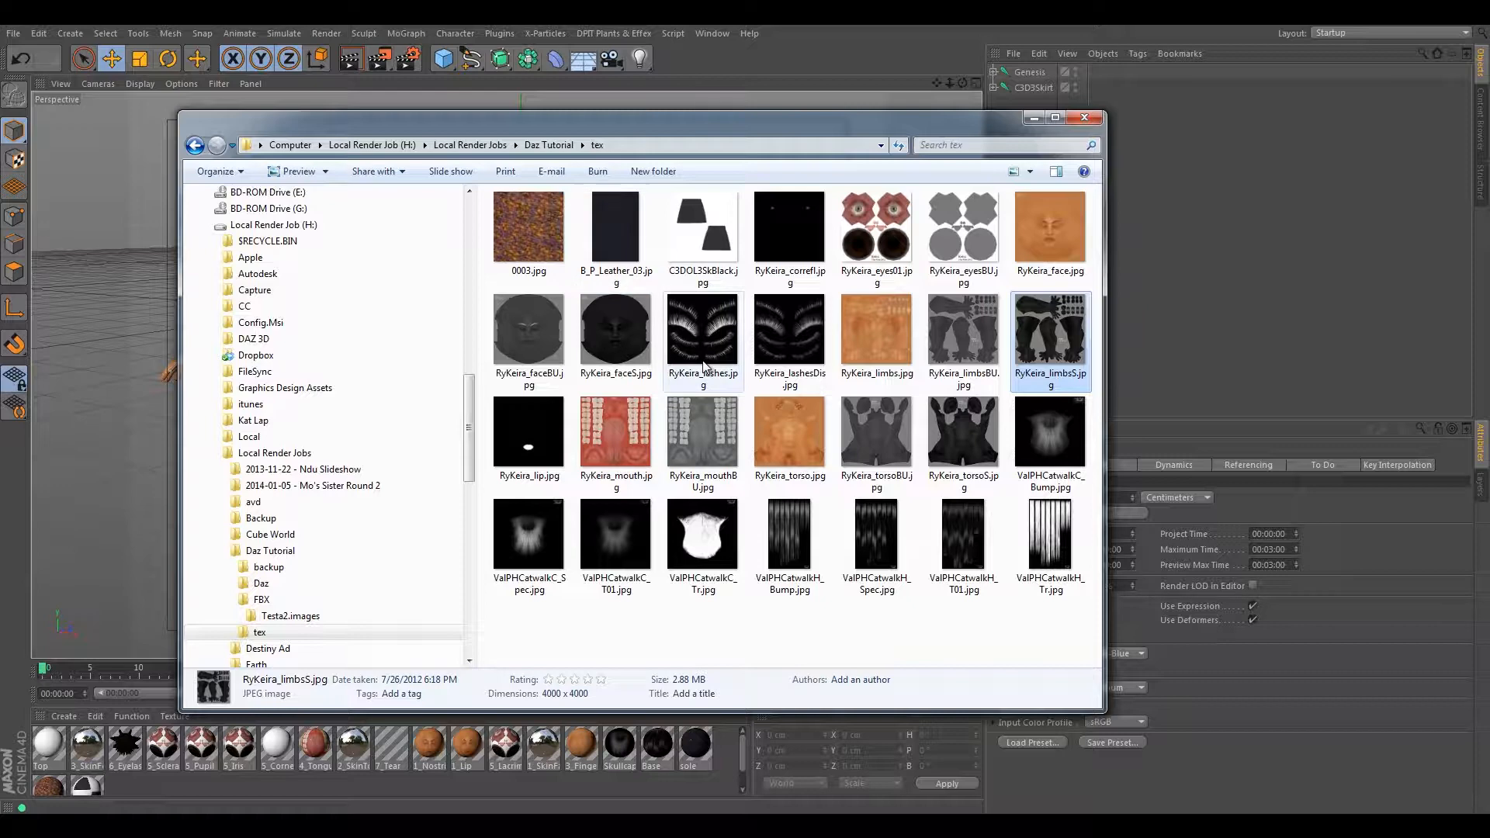
left_click(1034, 118)
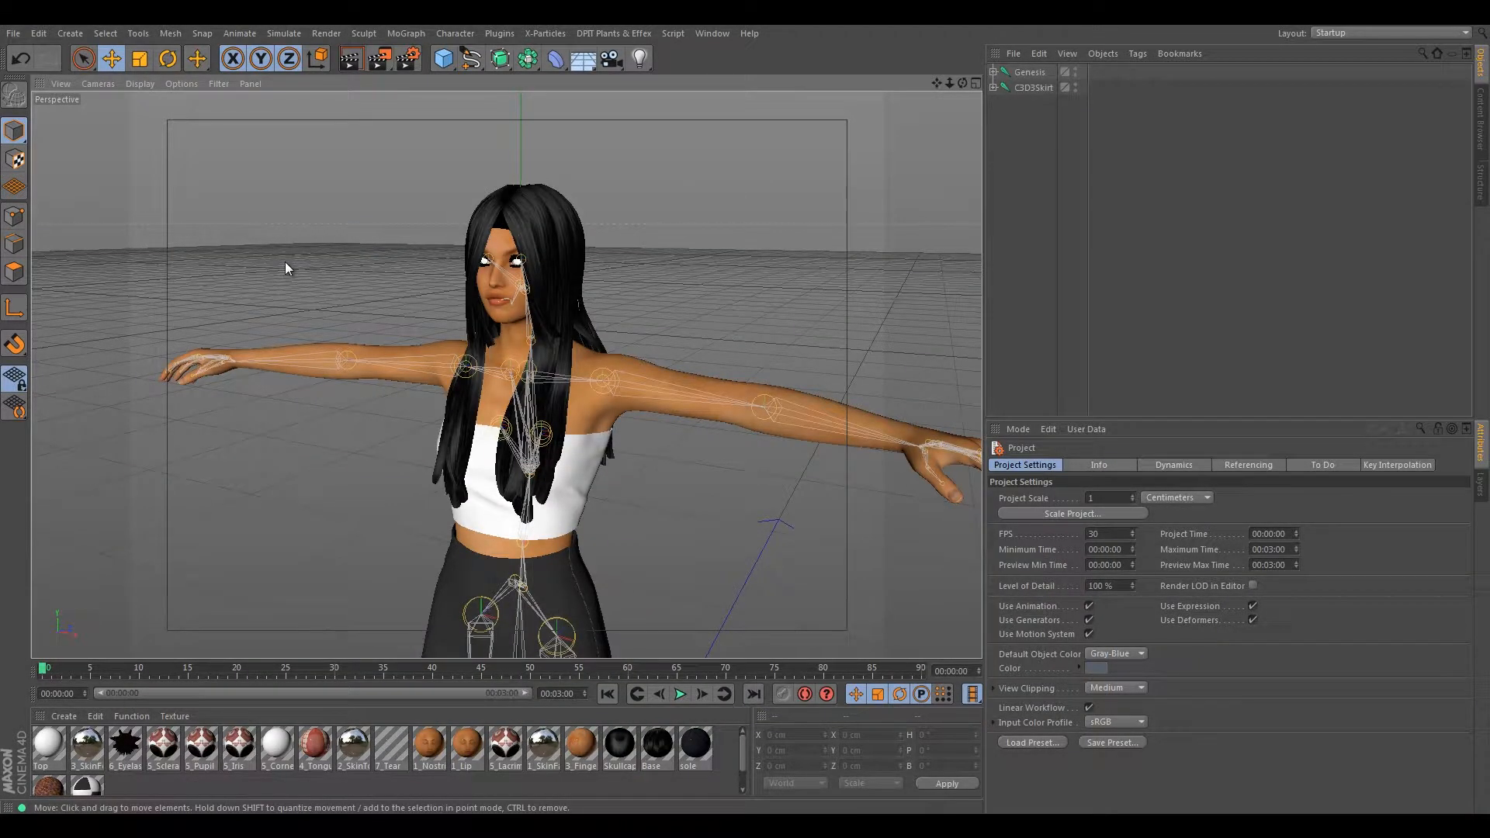
- Add an omni light and move it up beside the character to about X 58 cm, Y 159 cm
left_click_drag(346, 528, 336, 602, "alt")
left_click_drag(368, 533, 515, 620, "alt")
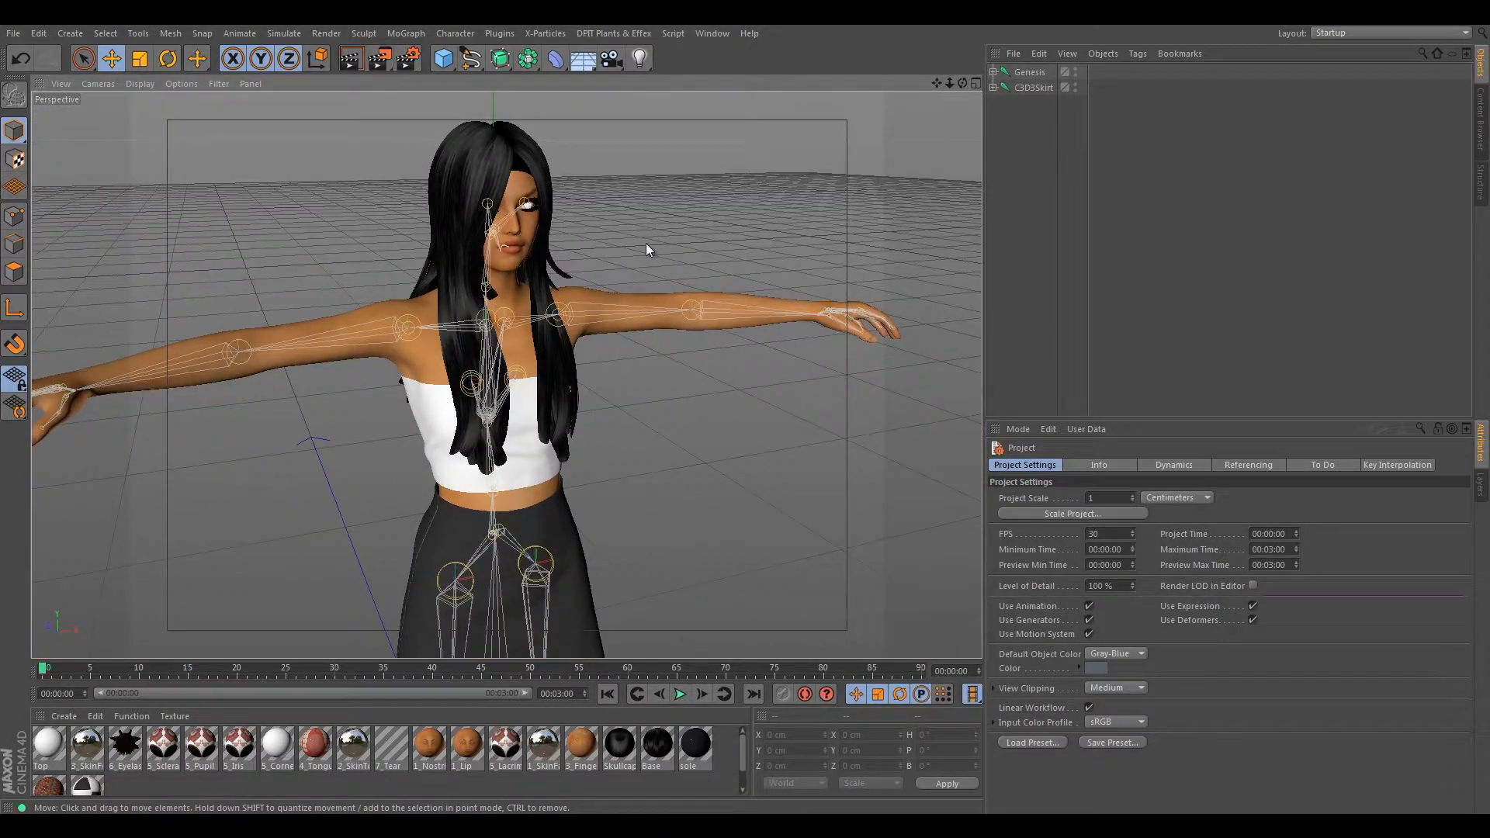
left_click(640, 58)
scroll(605, 392, "down", 3)
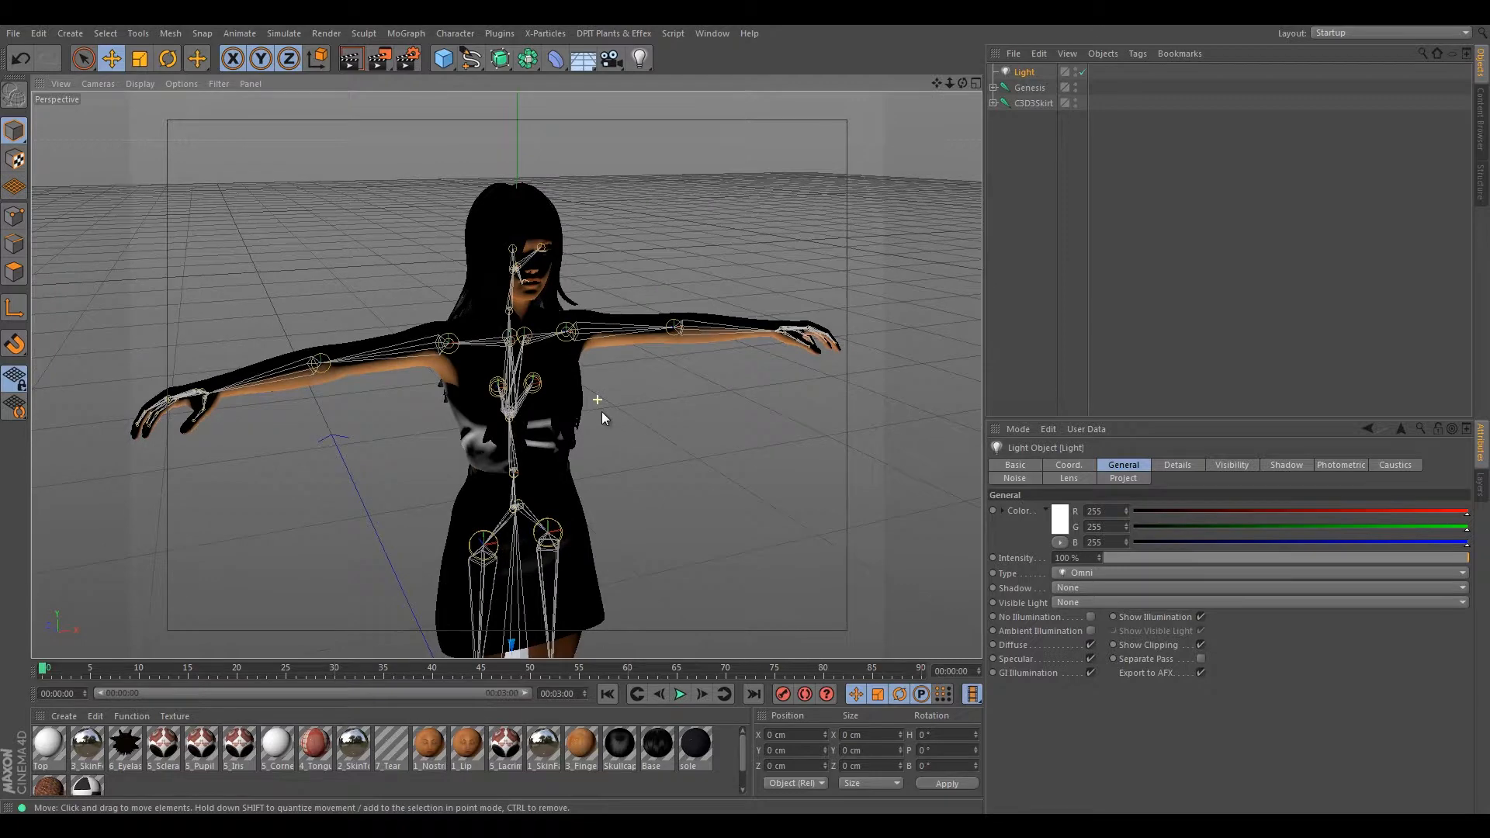
scroll(524, 539, "down", 10)
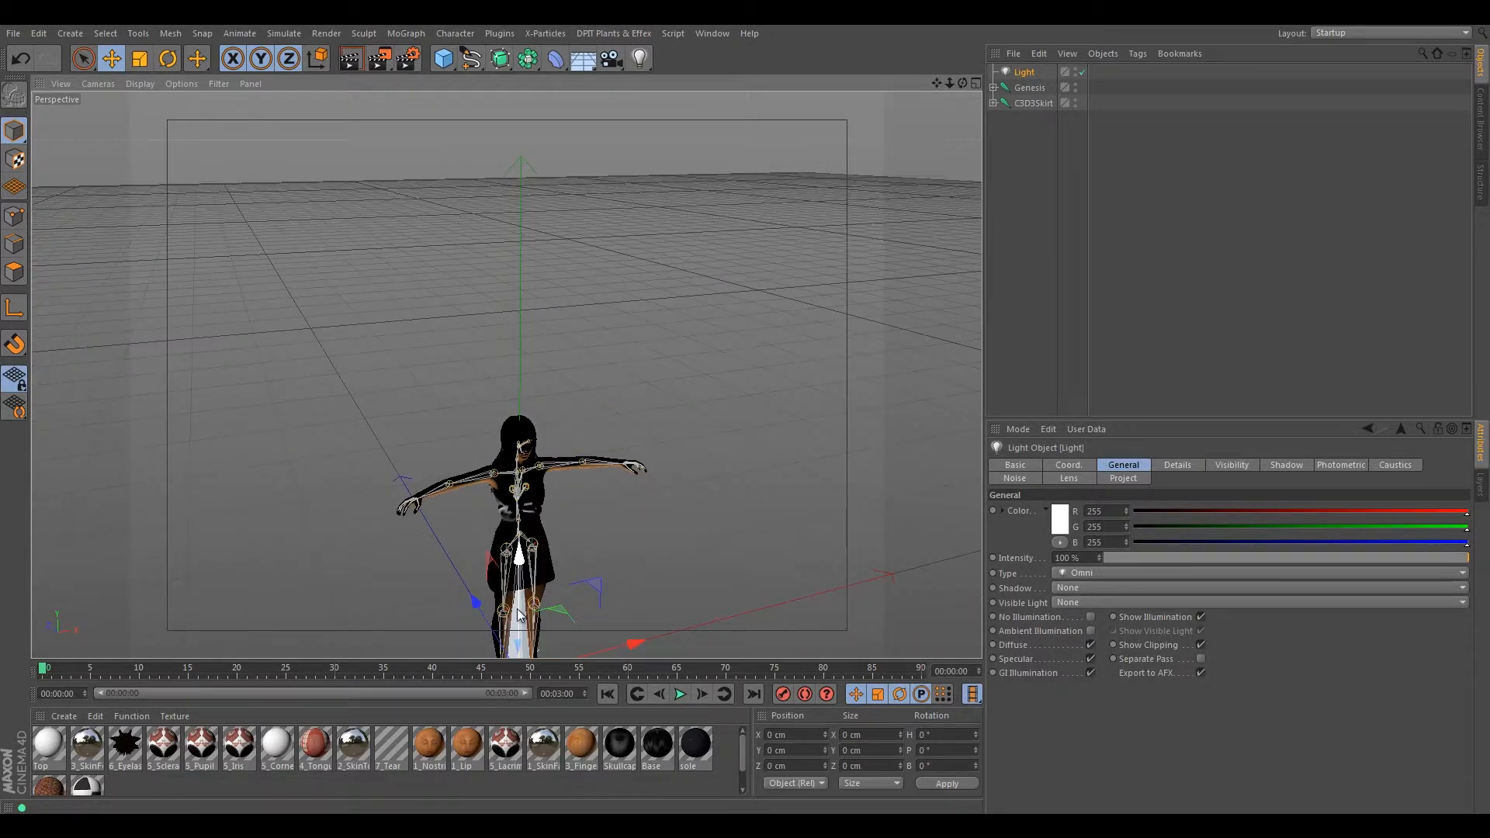
scroll(499, 631, "down", 2)
left_click_drag(513, 553, 512, 390)
left_click_drag(613, 475, 681, 489)
left_click_drag(616, 546, 482, 543, "alt")
scroll(467, 542, "up", 5)
scroll(476, 560, "up", 6)
scroll(490, 570, "up", 3)
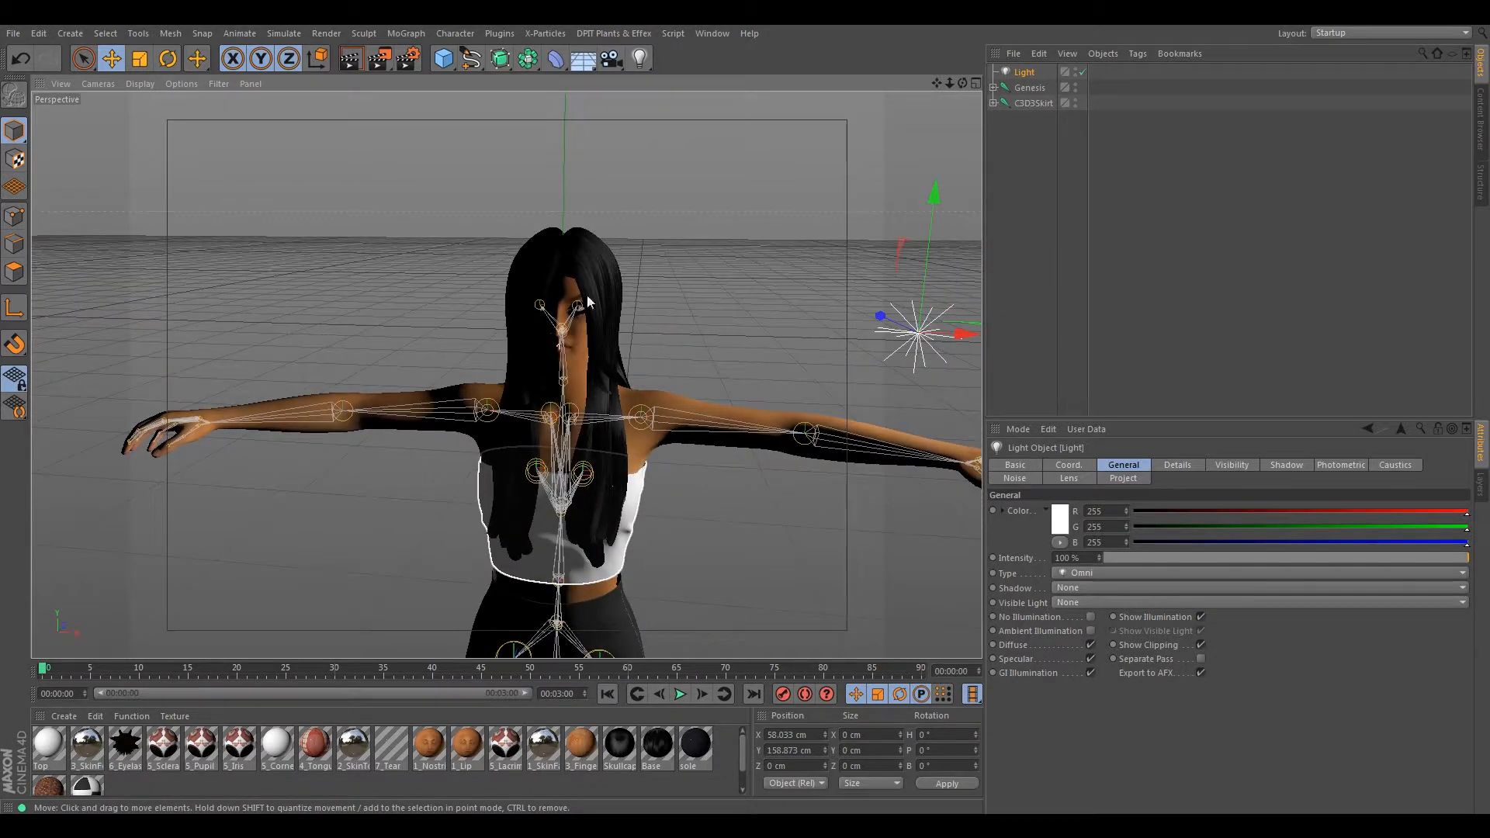
- Add a second light at about X 62, Y 150, Z -96 cm, and move the first to about X -102, Z -88 cm
left_click(639, 58)
scroll(641, 396, "down", 8)
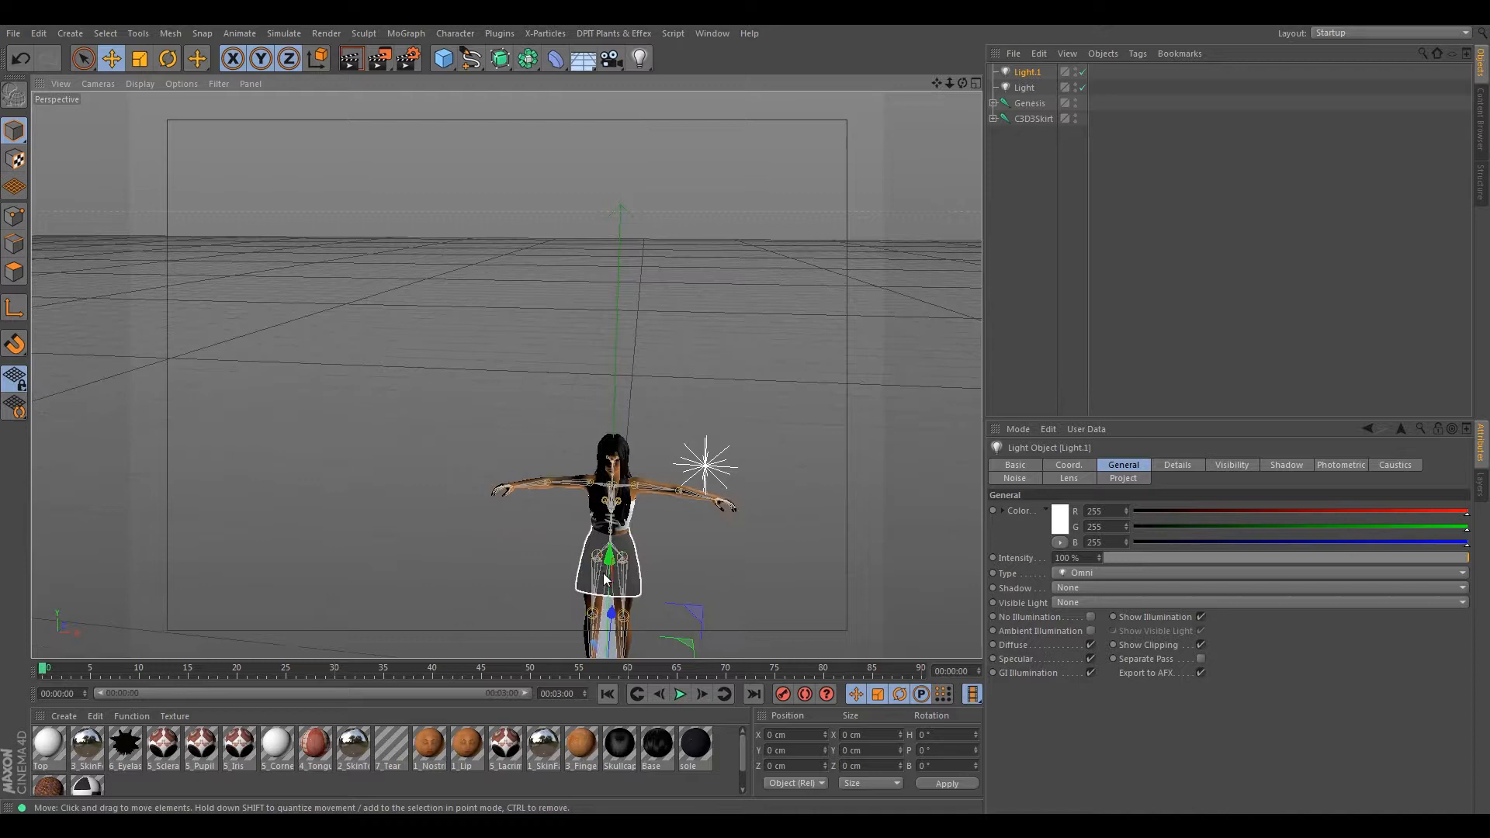
left_click_drag(609, 560, 870, 467)
left_click(669, 424)
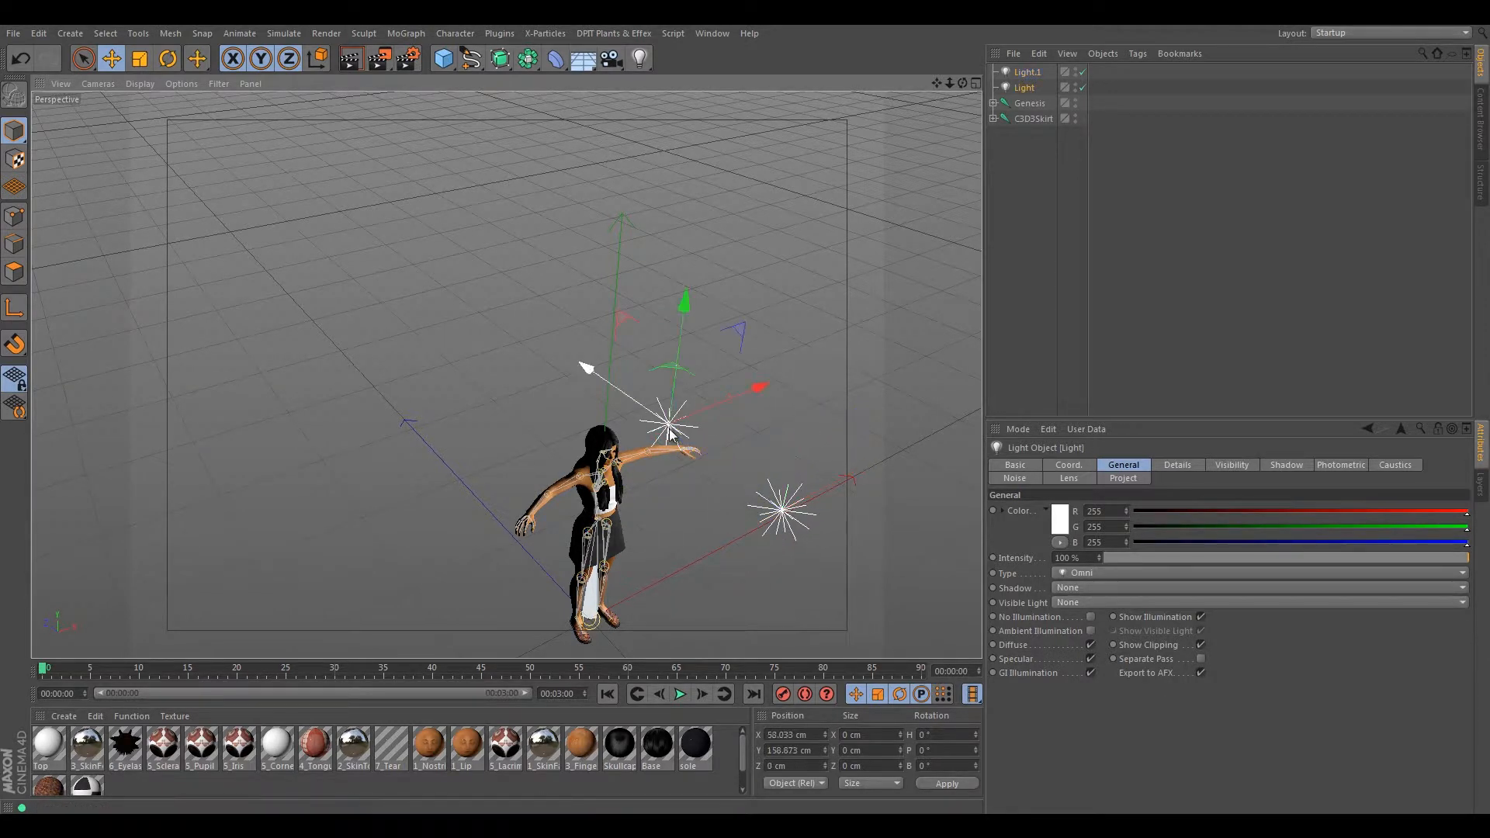
left_click_drag(764, 380, 482, 535)
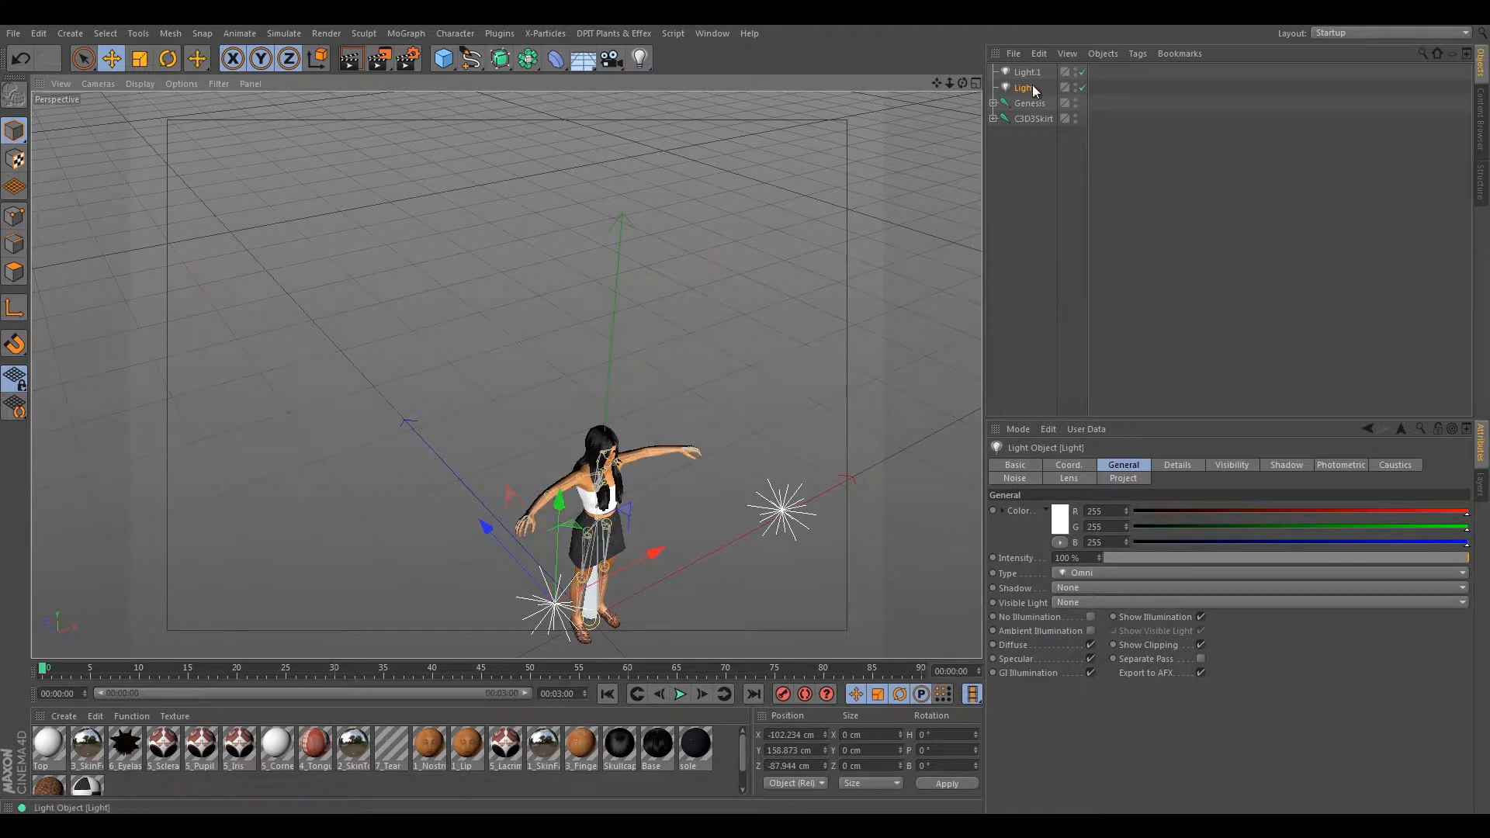
- Set the second light's intensity to 80% and duplicate it behind the character at about X 2 cm, Z 80 cm
left_click(1028, 74)
left_click(1067, 557)
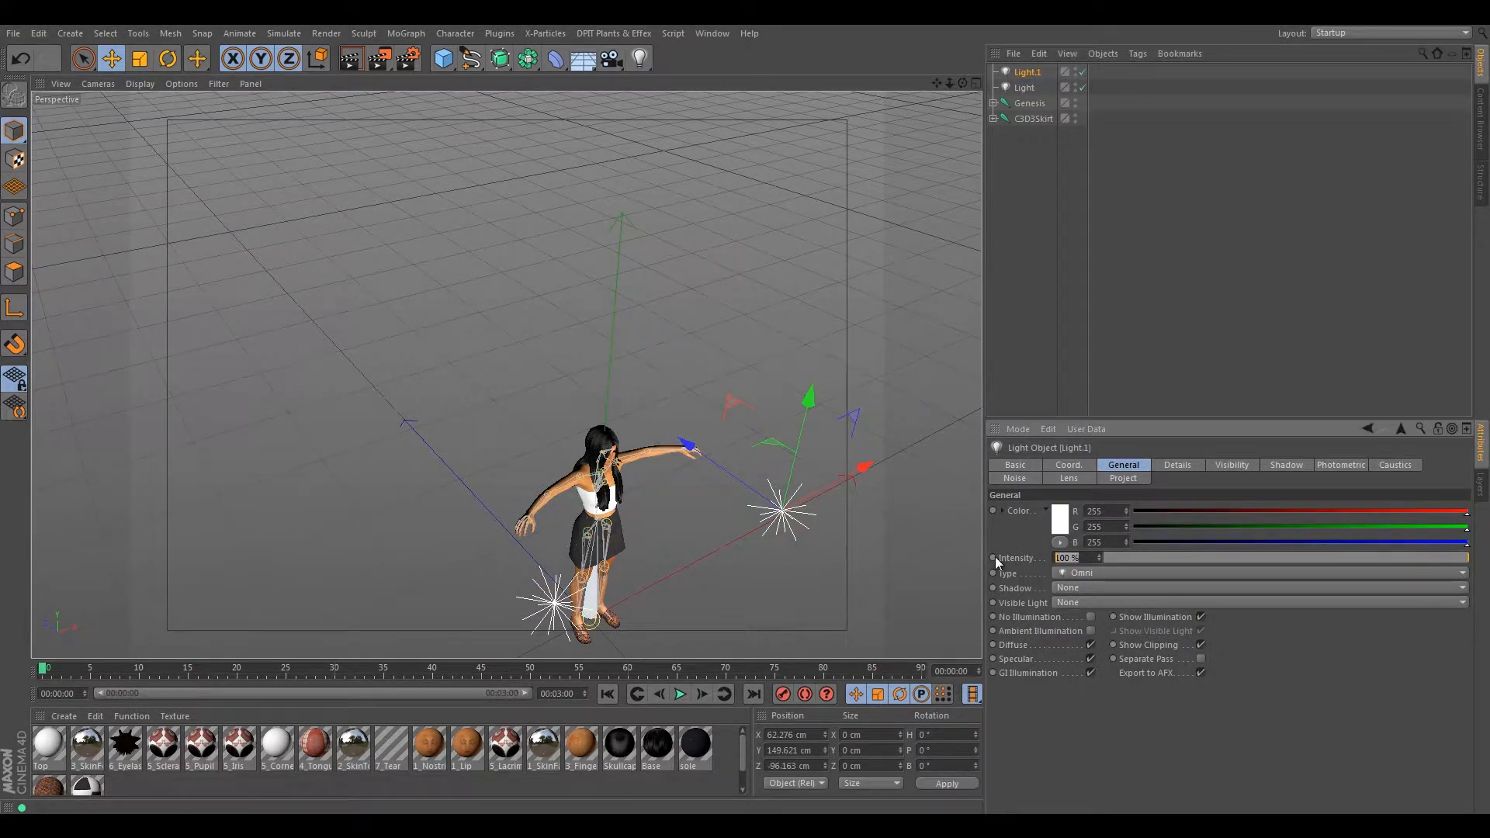
type("80")
key("Return")
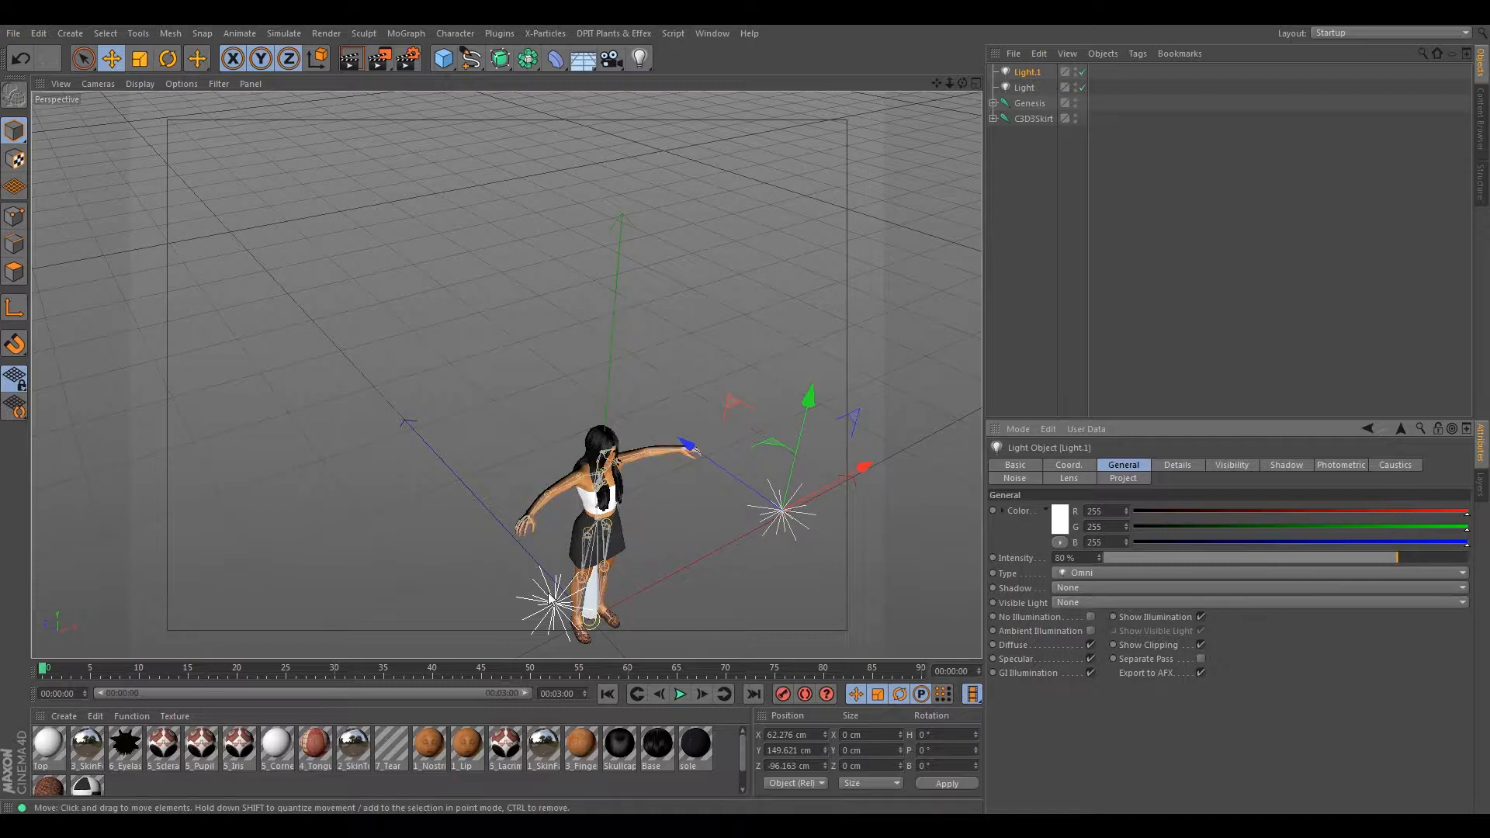
left_click_drag(683, 443, 477, 400, "ctrl")
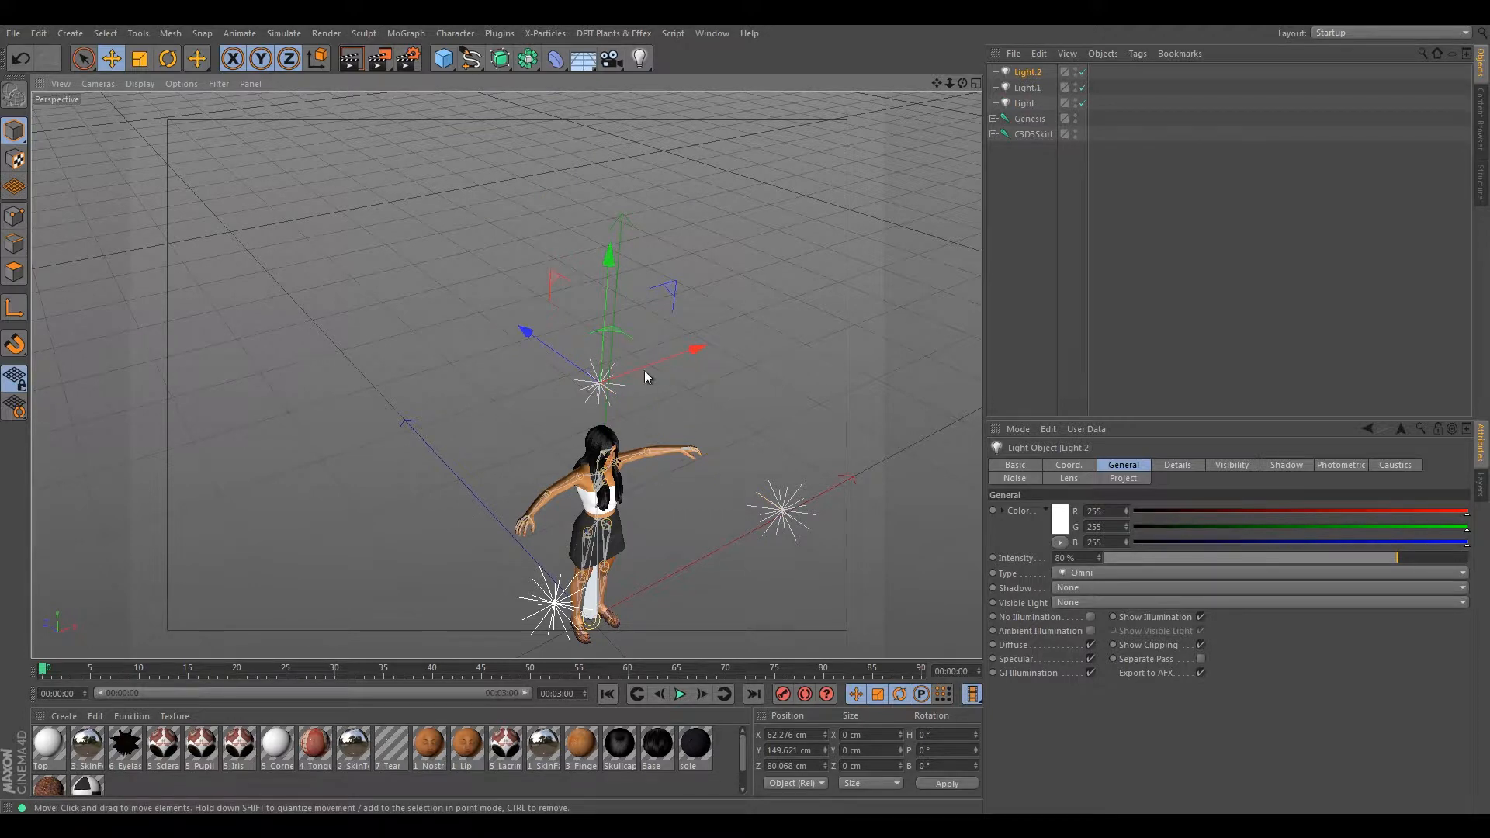
left_click_drag(708, 347, 641, 380)
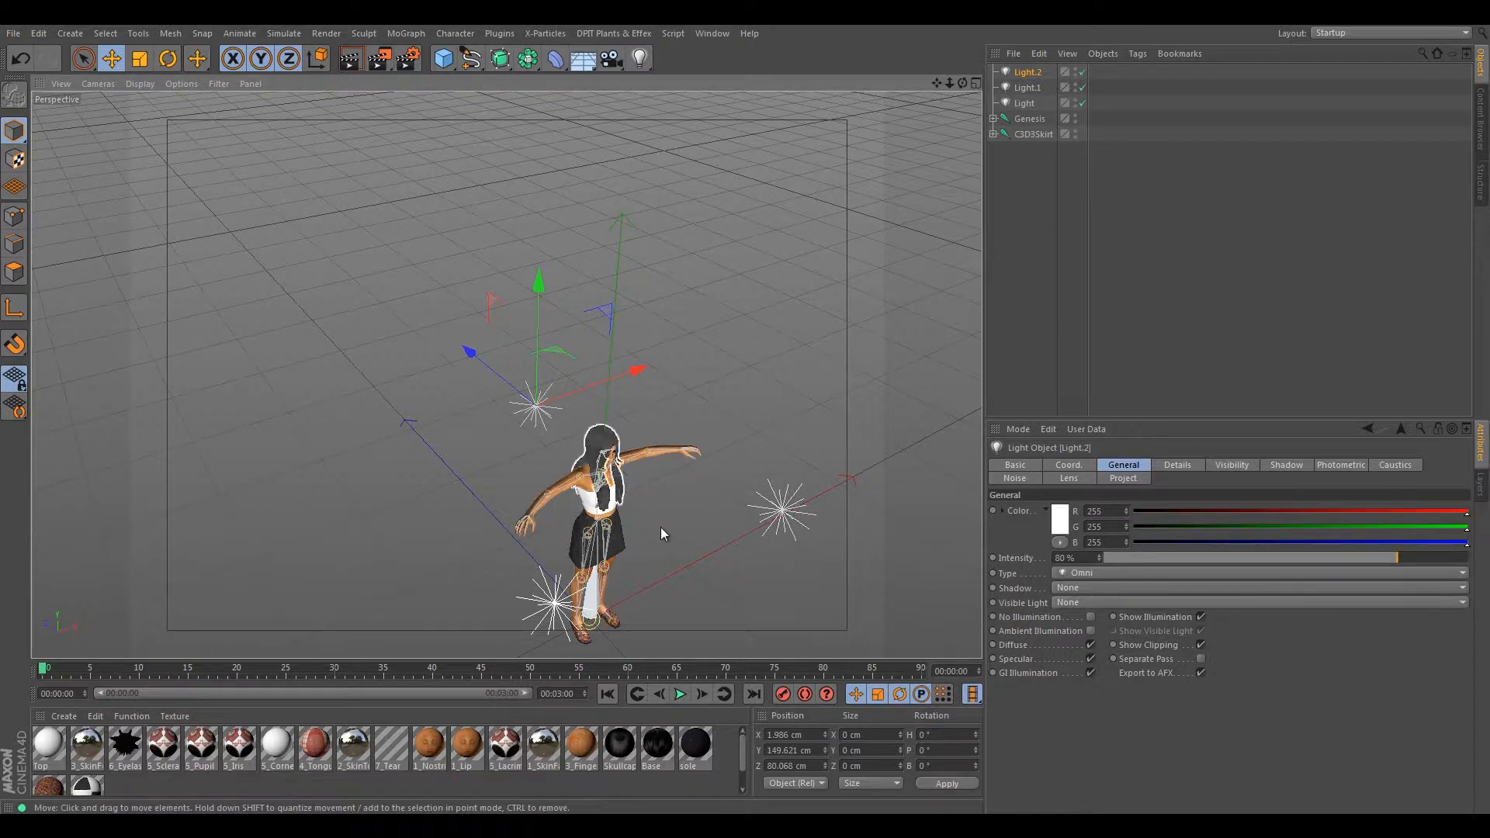
- Examine the placement of the three lights around the character and how they illuminate her
left_click_drag(663, 526, 495, 400, "alt")
left_click(315, 460)
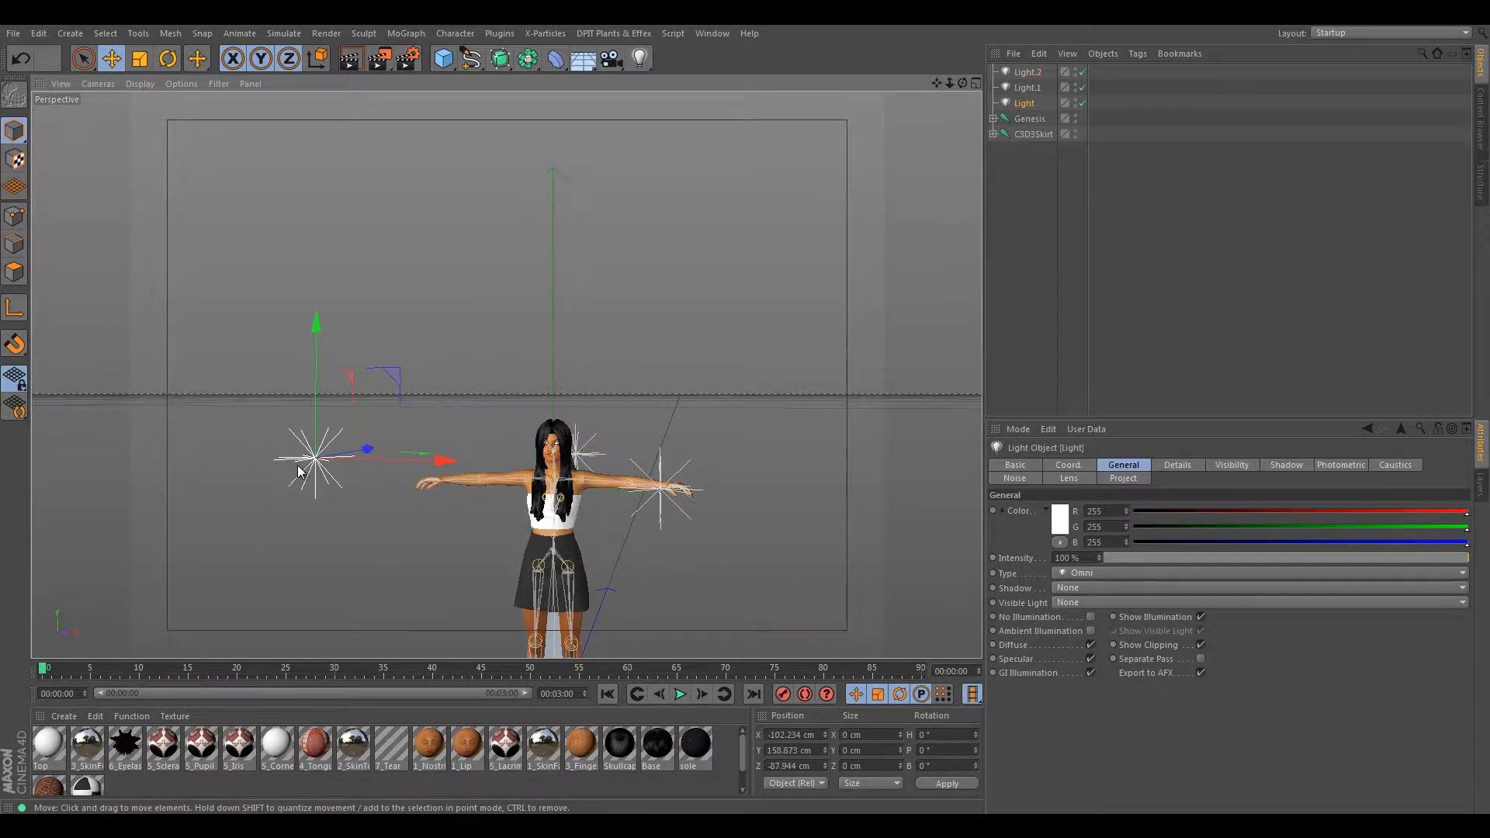
left_click(662, 494)
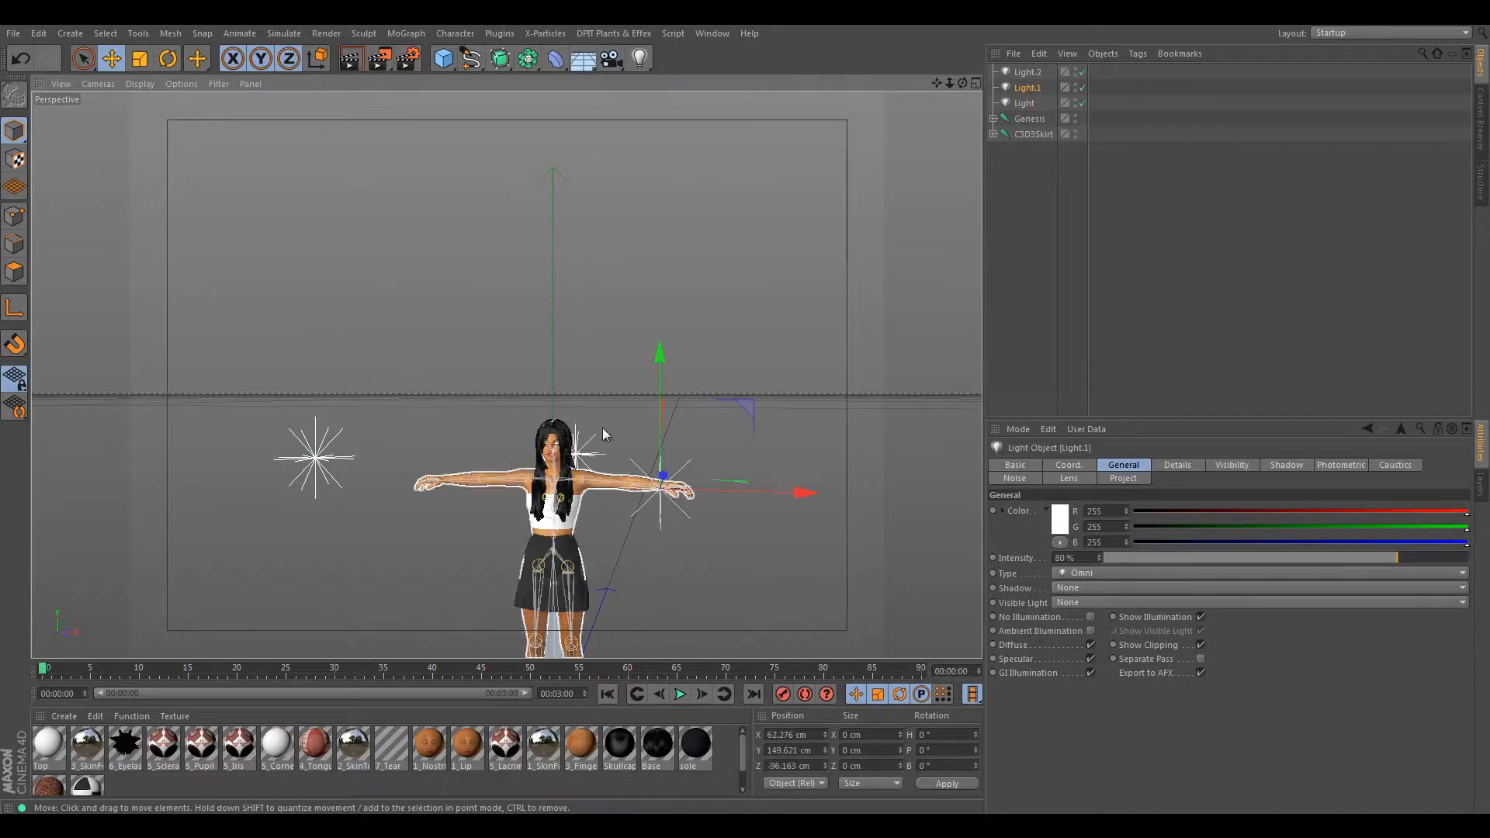
left_click_drag(603, 427, 552, 499, "alt")
scroll(552, 500, "up", 10)
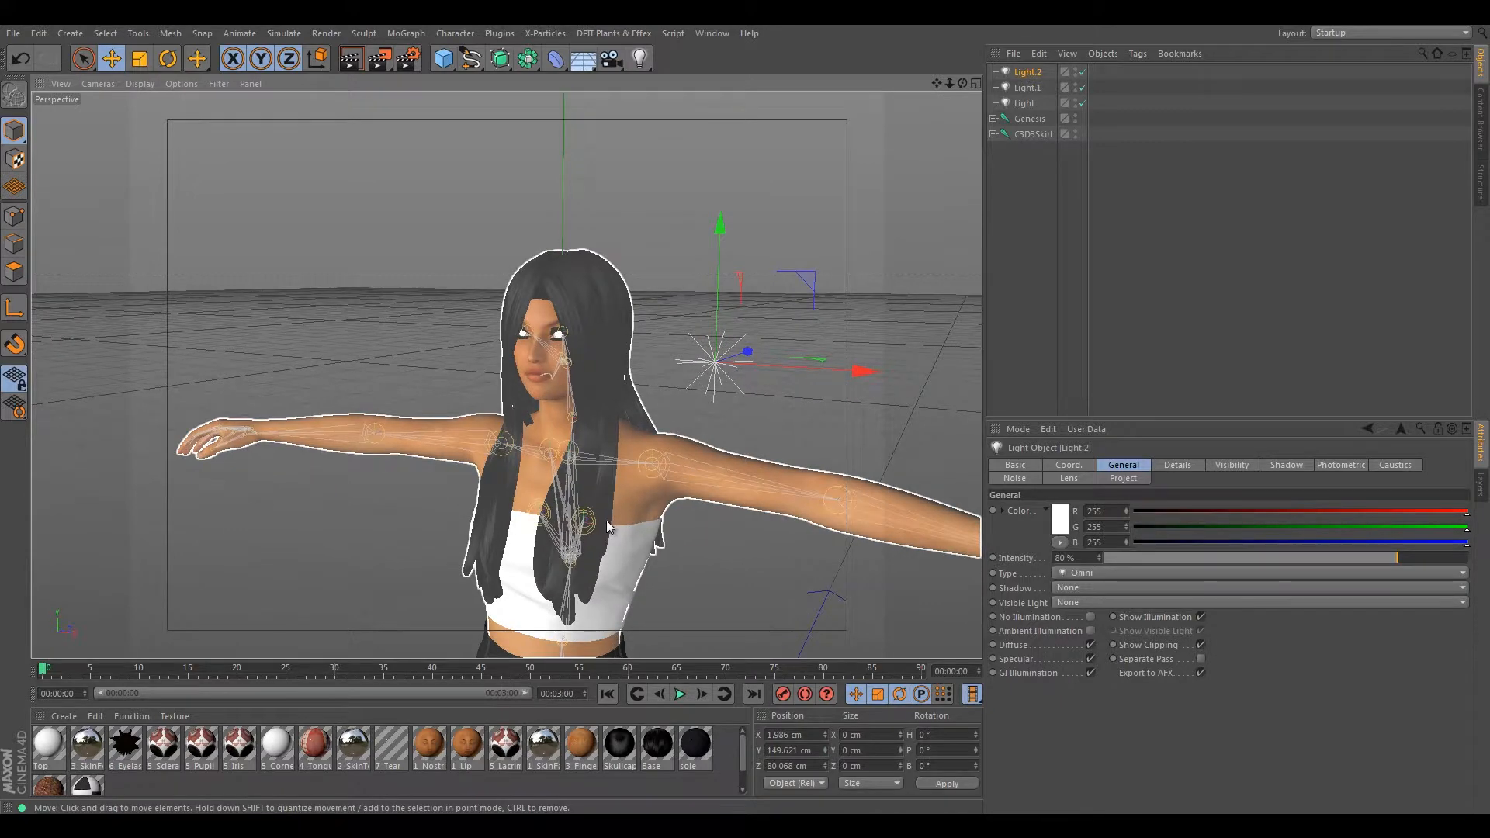
middle_click_drag(541, 515, 505, 479, "alt")
left_click_drag(506, 479, 513, 517, "alt")
scroll(497, 485, "down", 3)
scroll(513, 519, "down", 4)
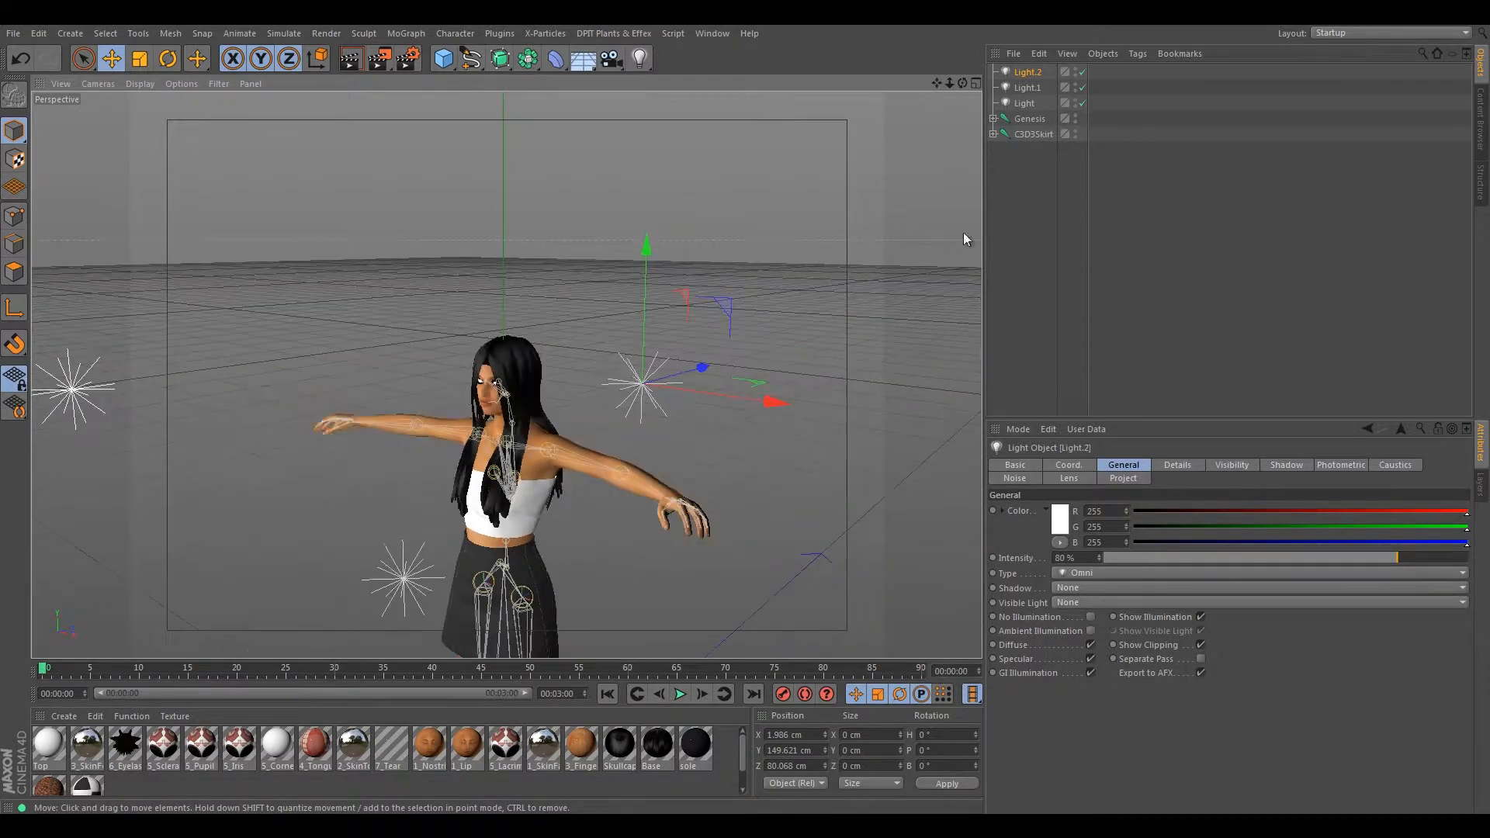
- Set the shadow type of all three lights to Area and render a closer view of the character
left_click(1026, 104, "shift")
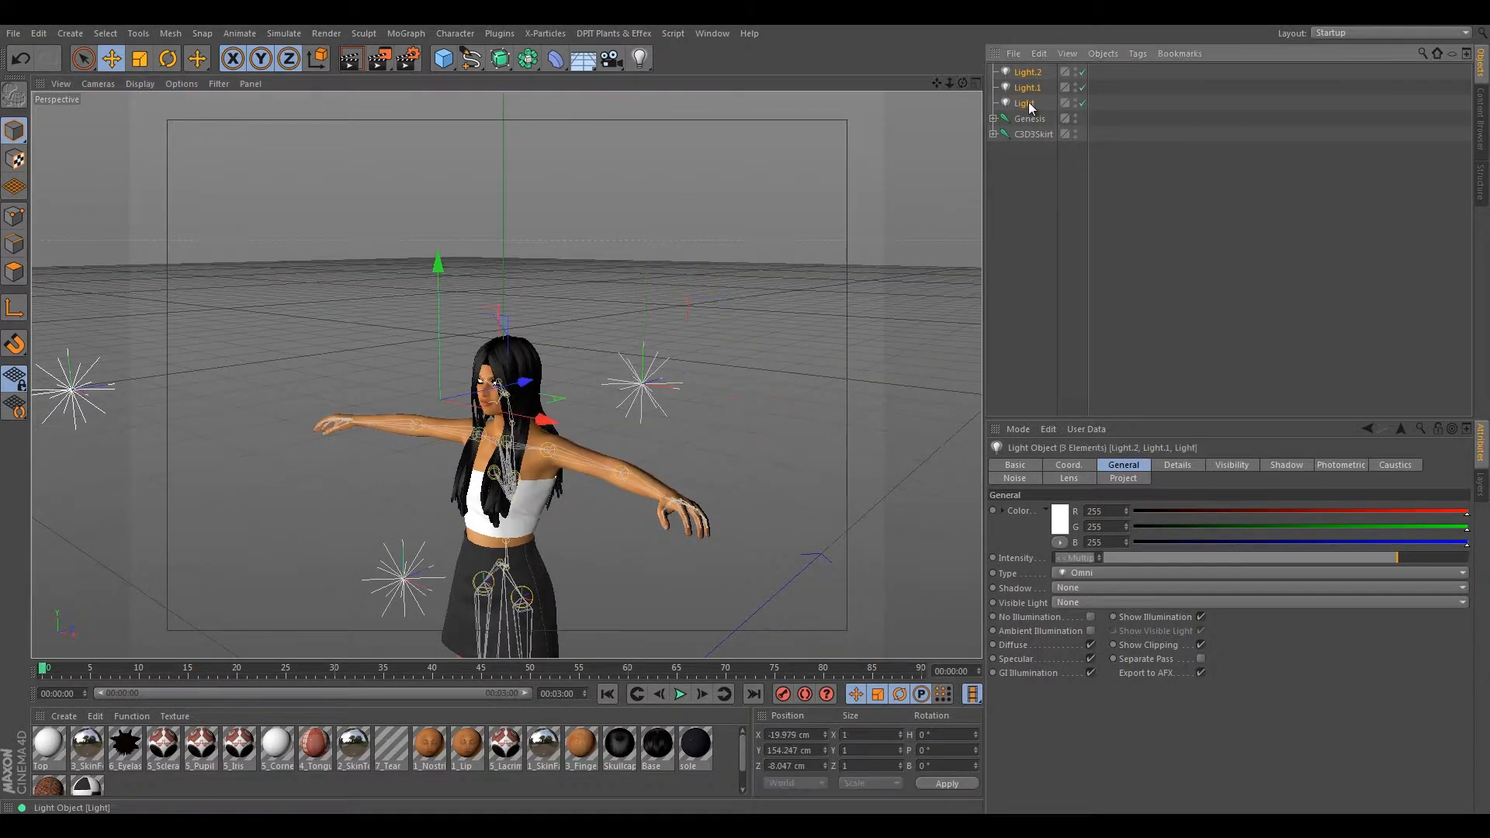
left_click(1095, 587)
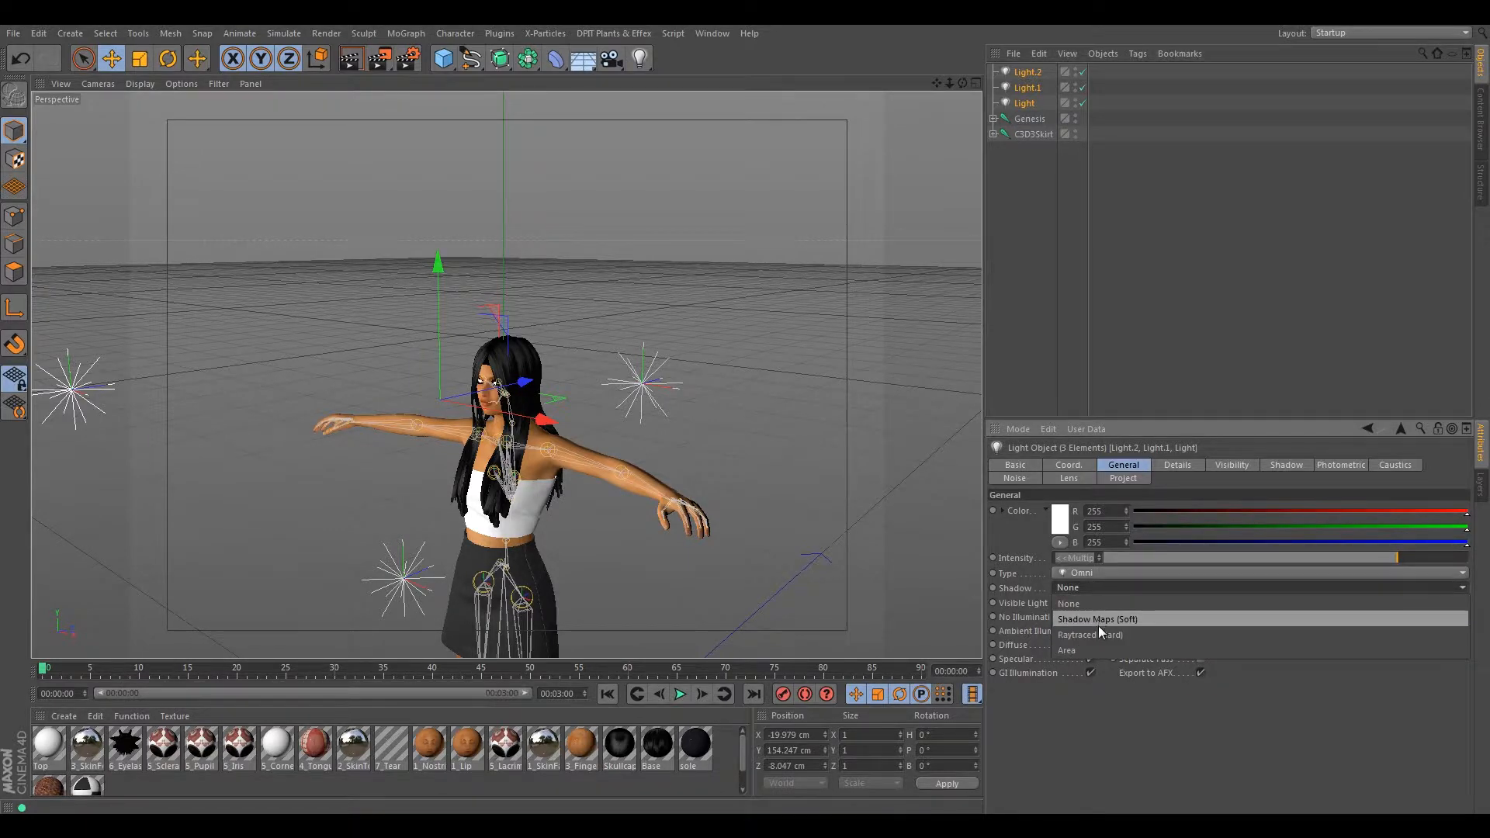
left_click(1085, 647)
left_click_drag(416, 450, 481, 458, "alt")
scroll(424, 463, "up", 5)
left_click(350, 59)
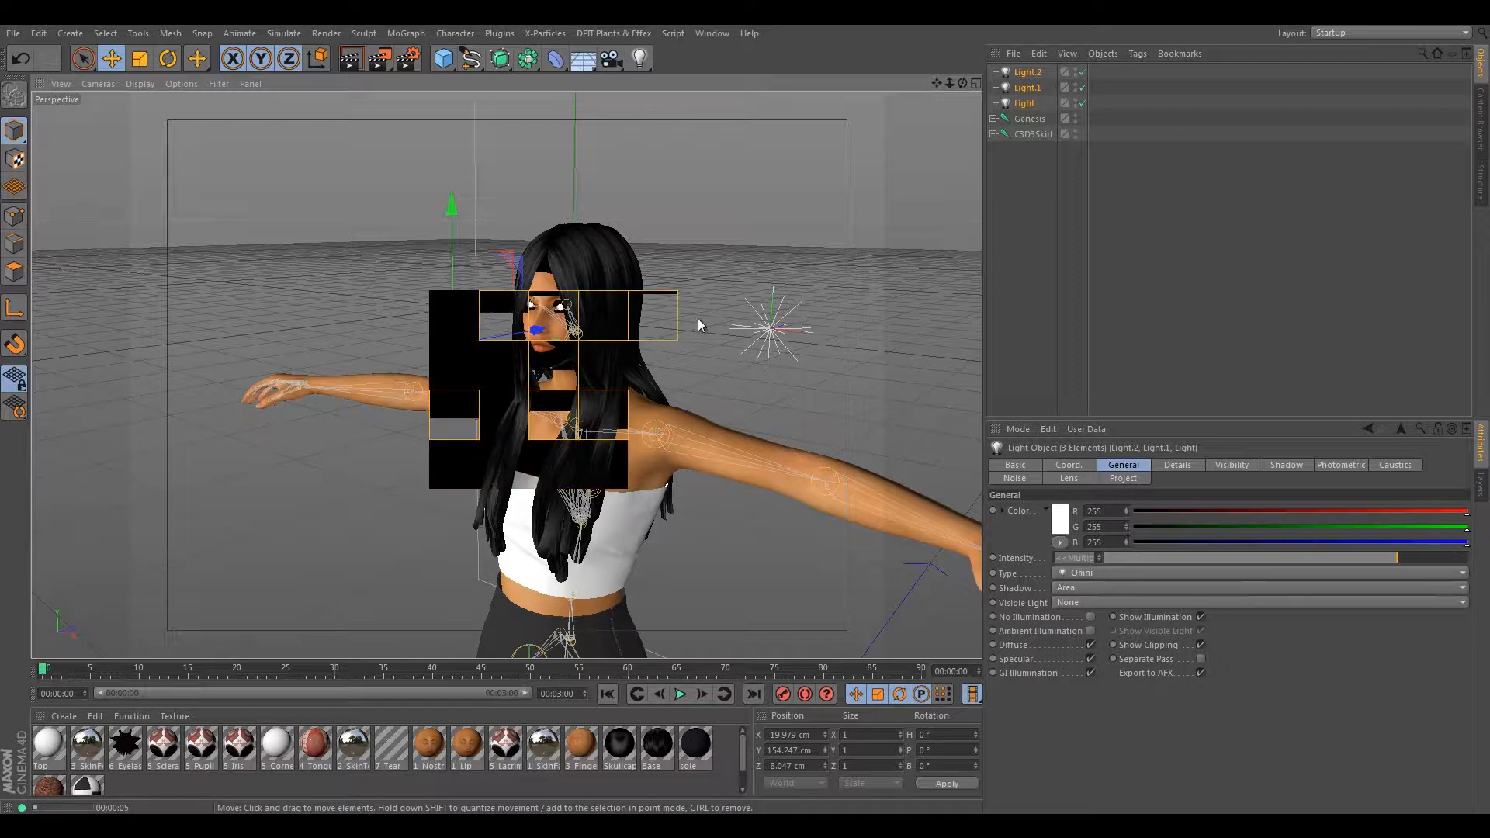
- Change the shadow type of all three lights to Shadow Maps (Soft) and test-render the view
left_click(1096, 588)
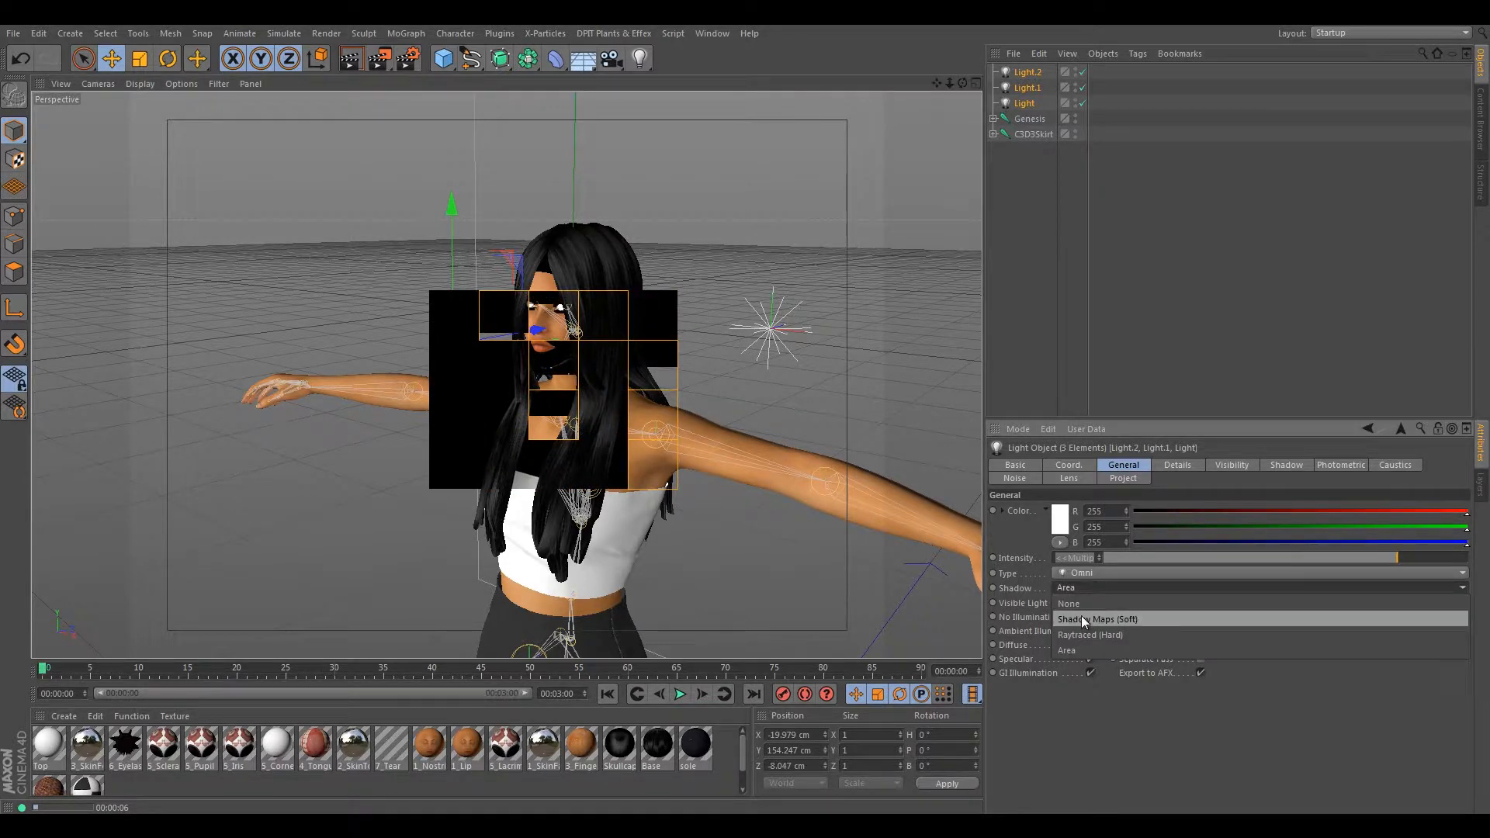
left_click(1082, 616)
left_click(351, 59)
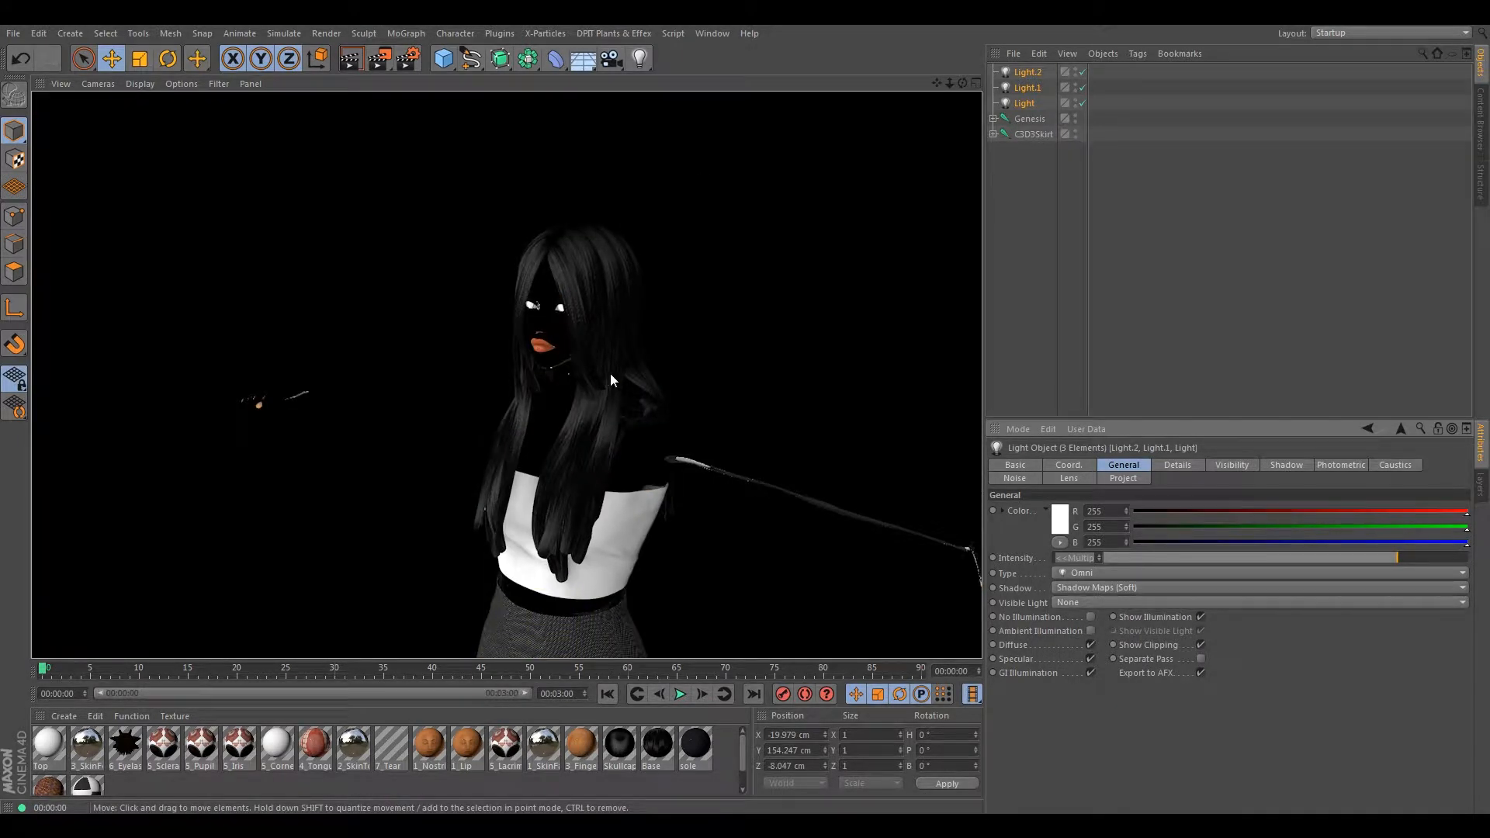
left_click(622, 392)
- Inspect the Color settings of the Top material and the 3_SkinFoot material
right_click_drag(624, 396, 605, 392, "alt")
middle_click_drag(575, 380, 518, 322, "alt")
left_click_drag(530, 378, 485, 344, "alt")
left_click(48, 743)
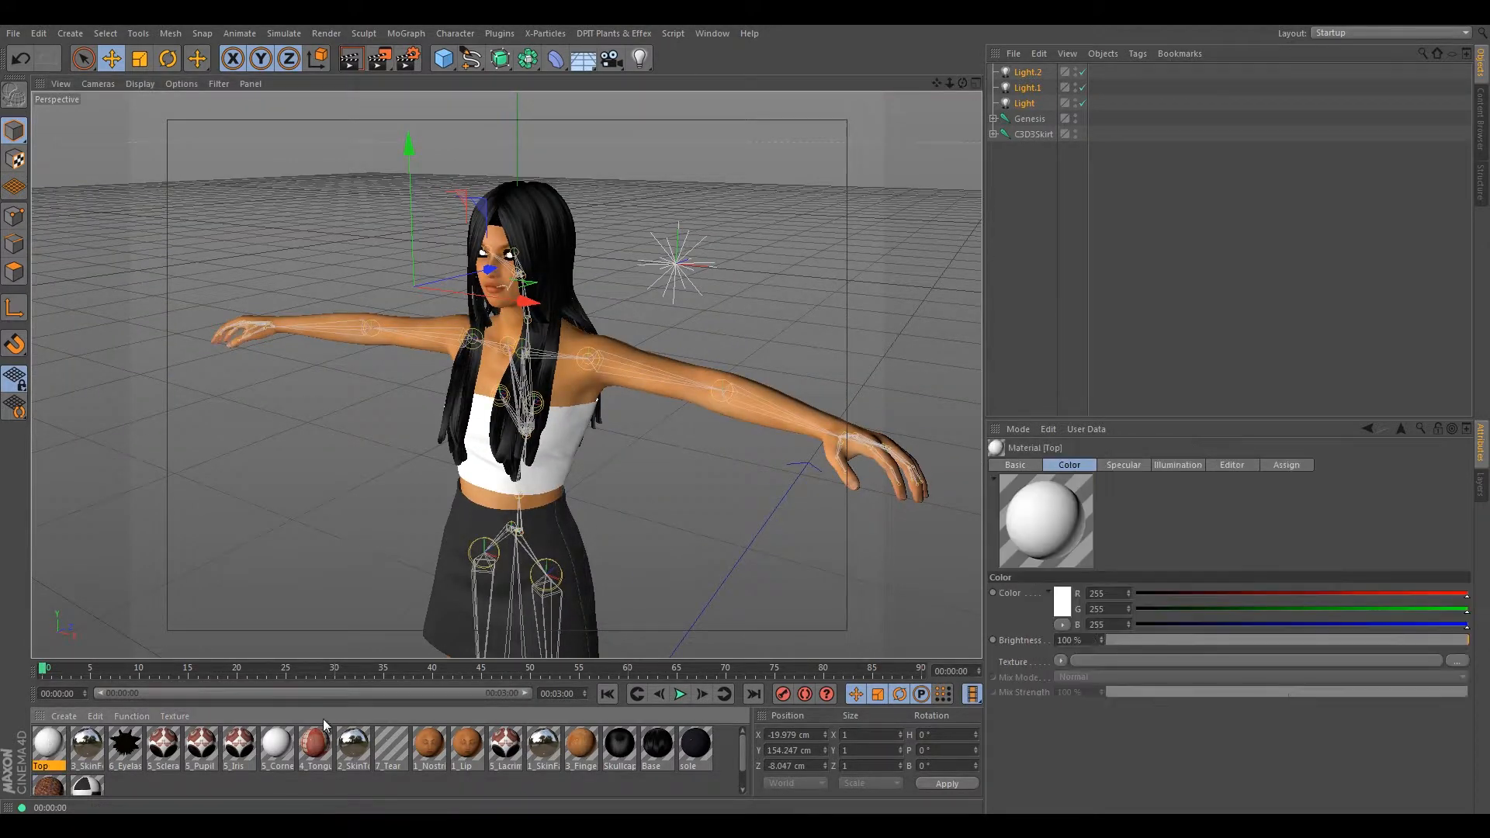
left_click_drag(403, 642, 402, 642)
left_click(85, 744)
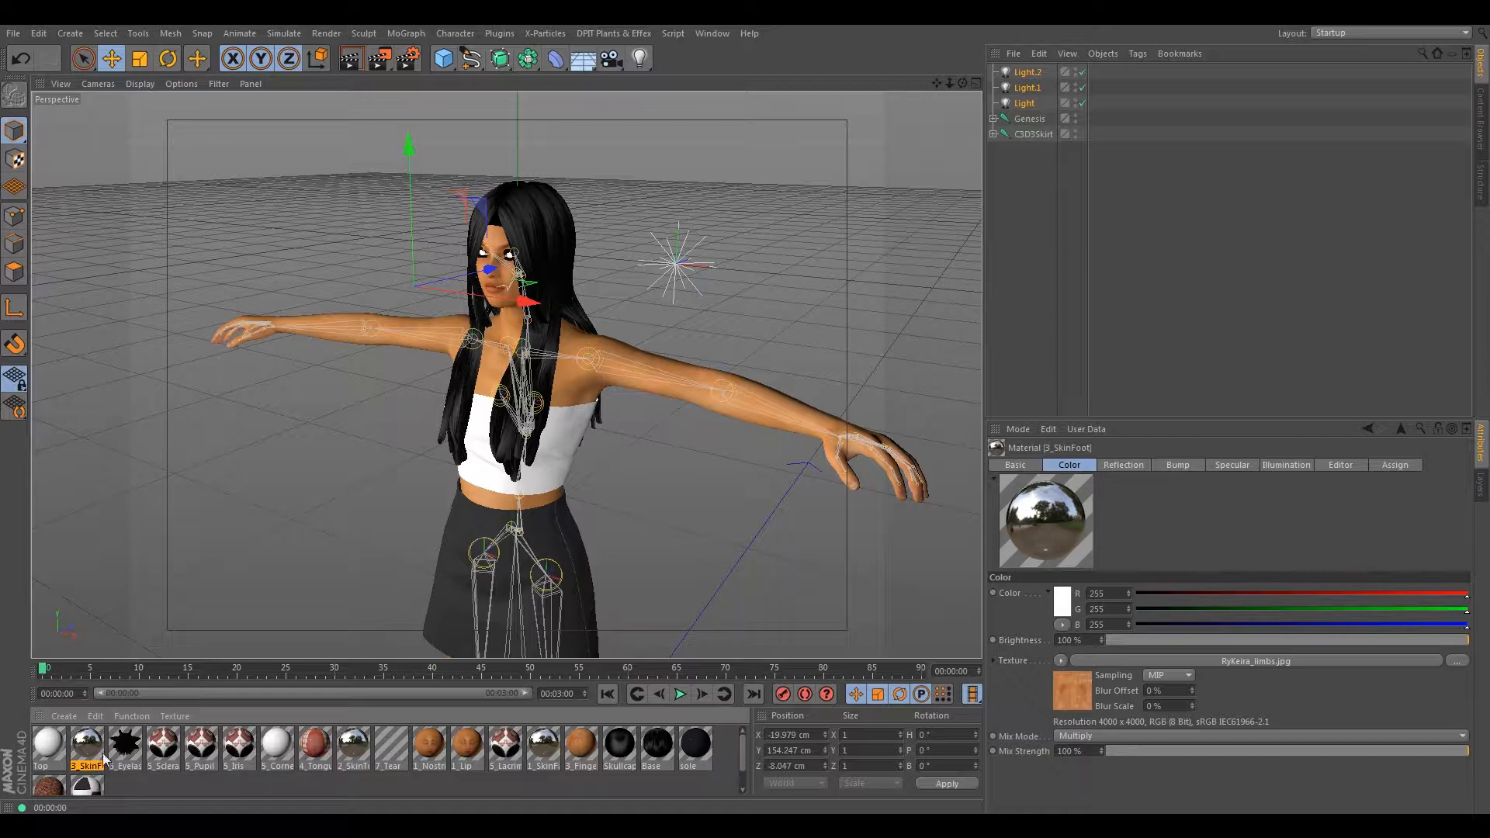
- Inspect the Reflection channel of the 3_SkinFoot material and turn that channel off
left_click_drag(241, 659, 241, 550)
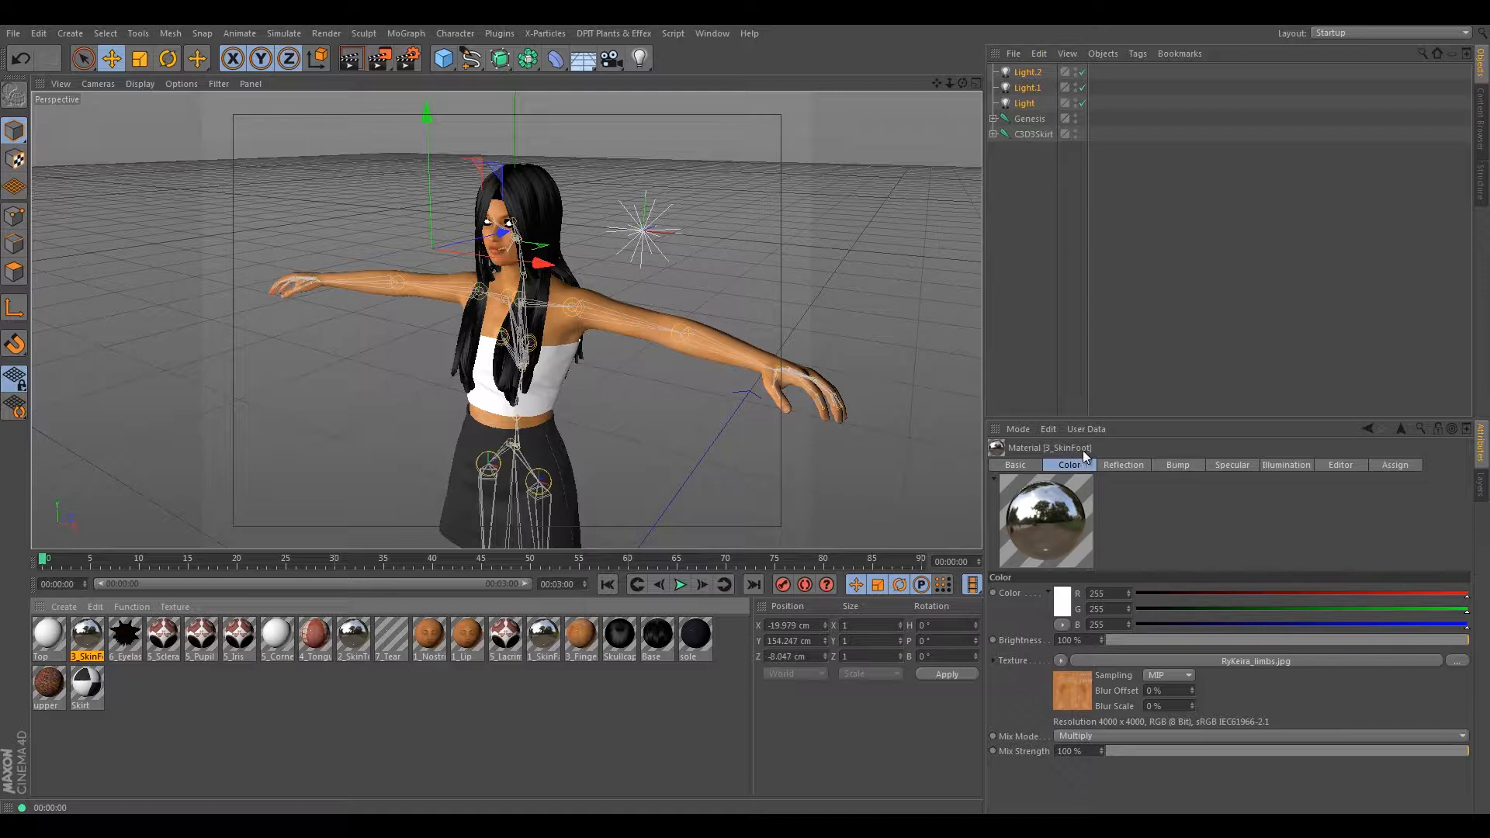
left_click(1130, 465)
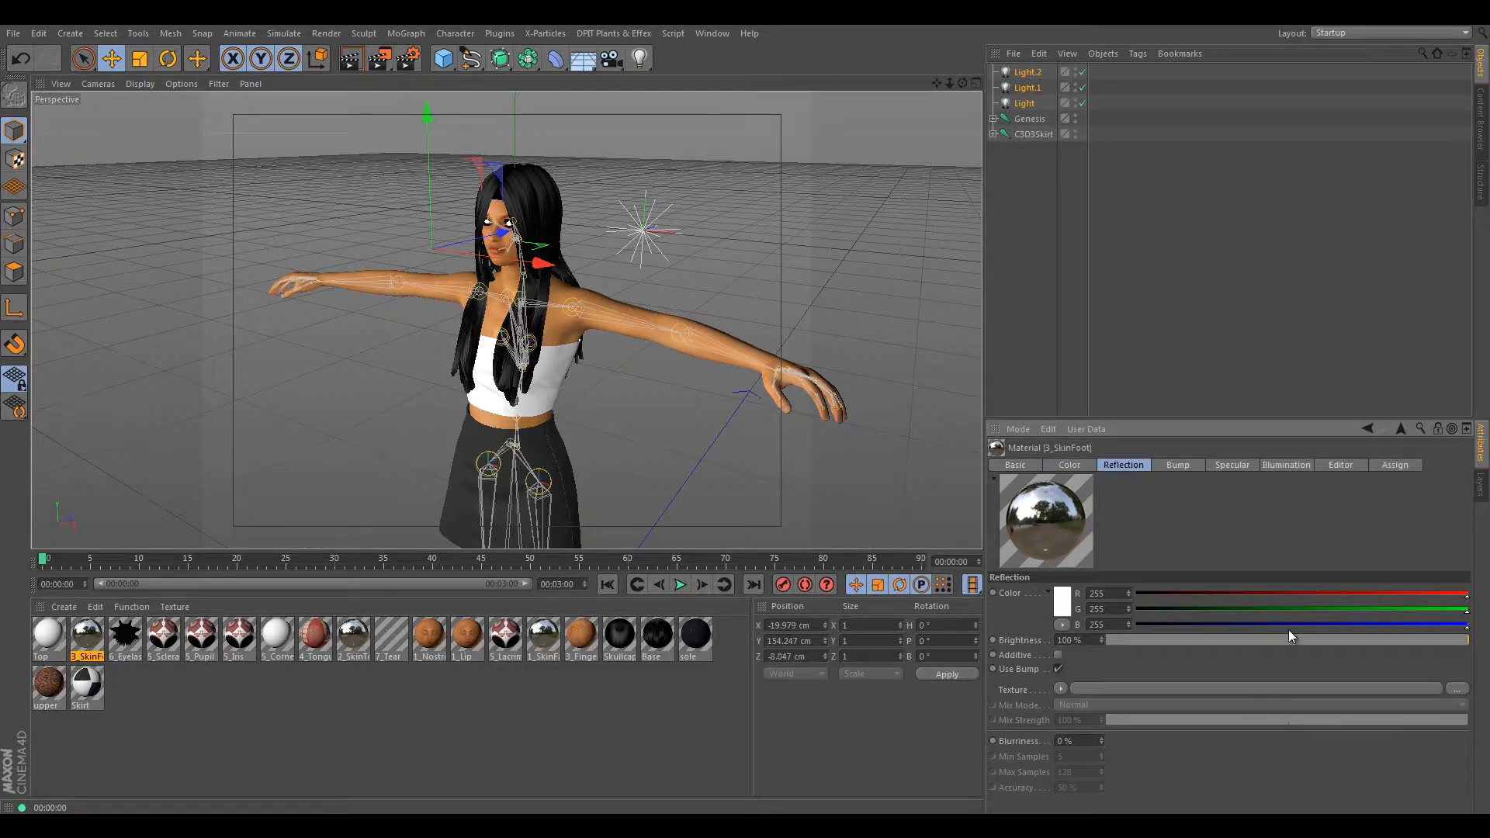
left_click(1058, 466)
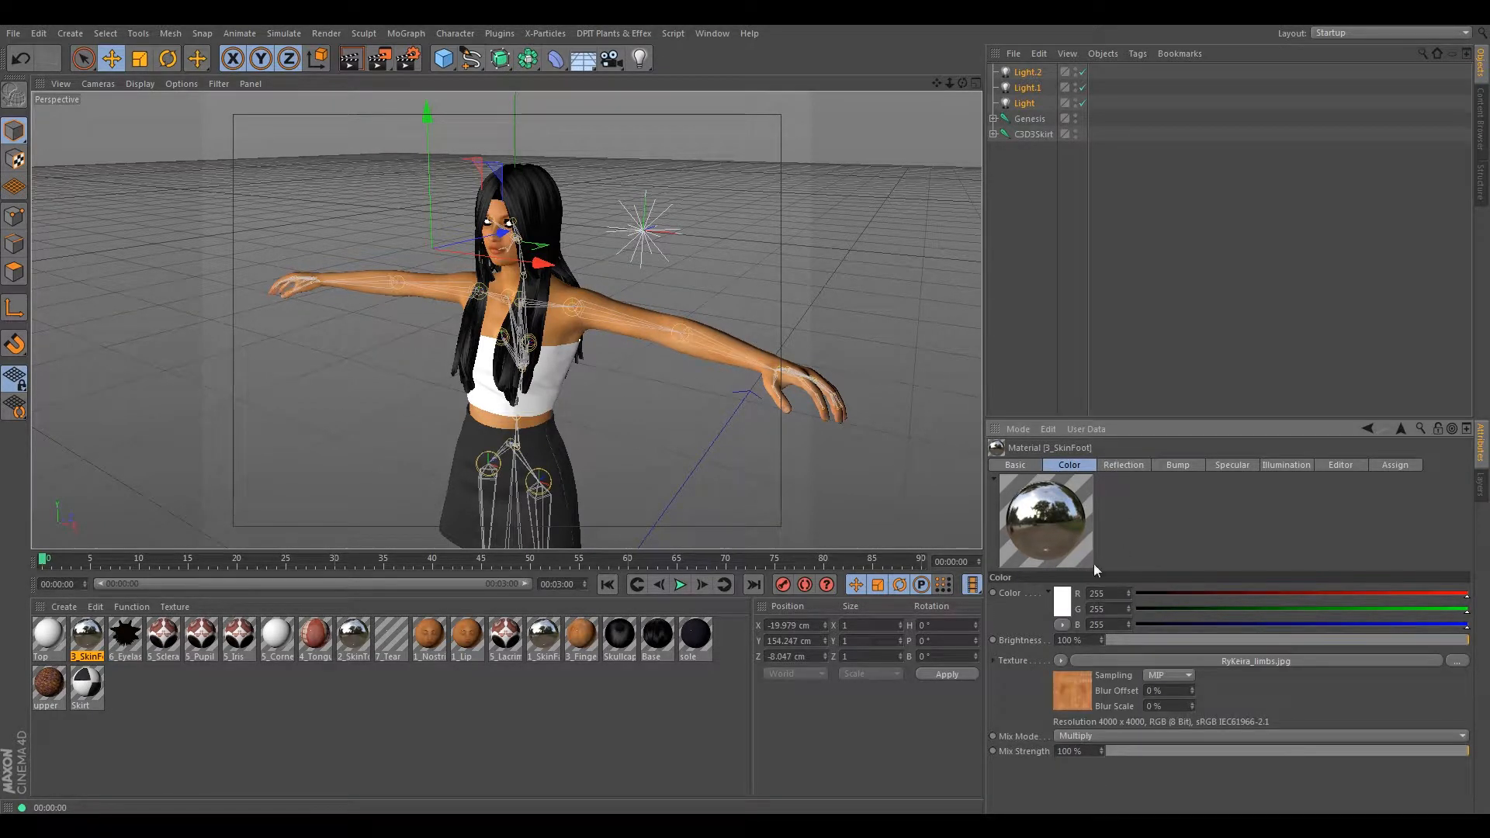
left_click(1017, 465)
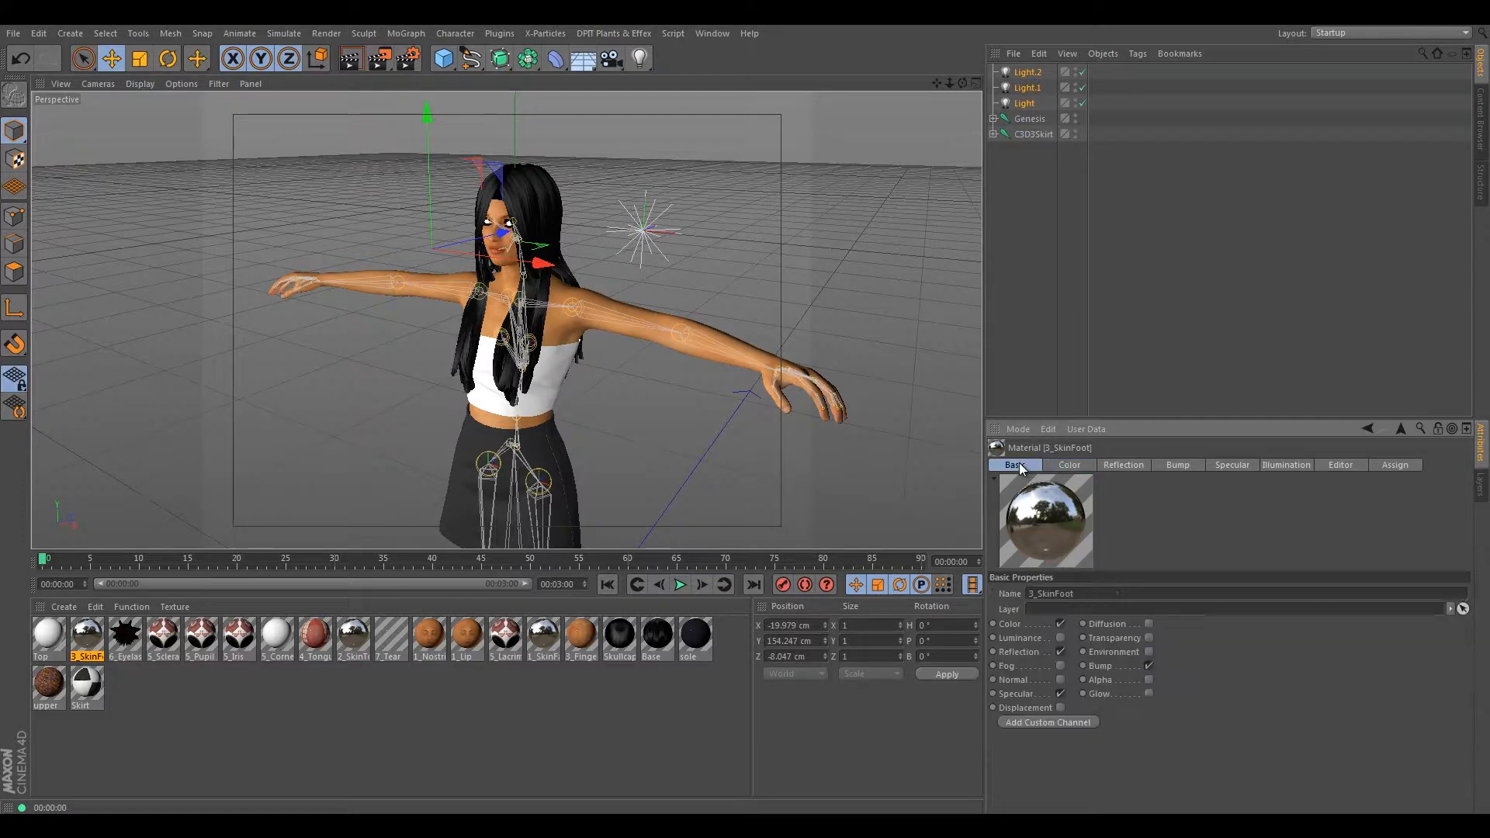
left_click(1060, 652)
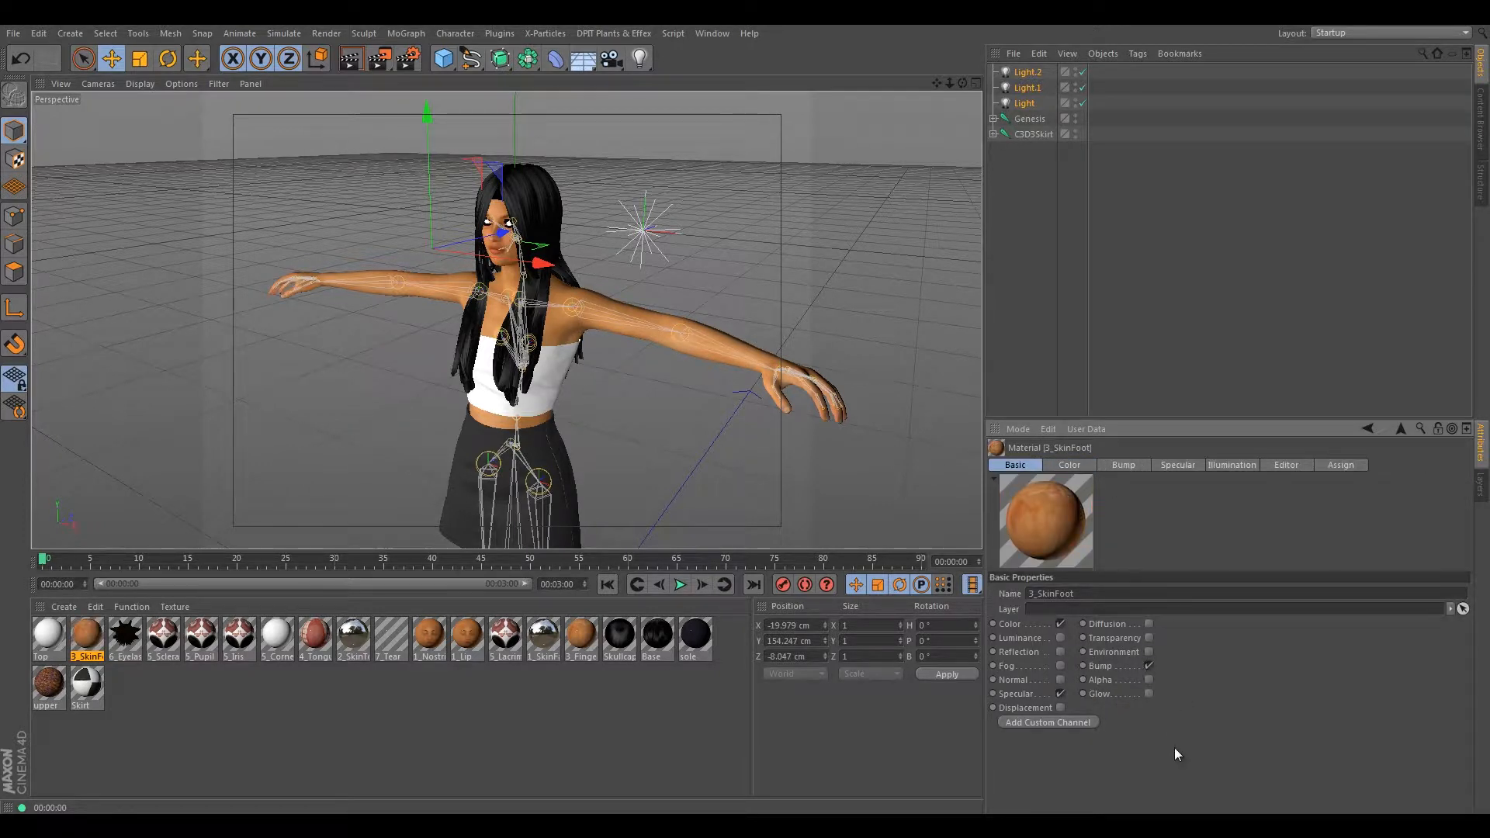
- Raise the bump strength of the 3_SkinFoot material to 19% and inspect its Specular settings
left_click(1114, 467)
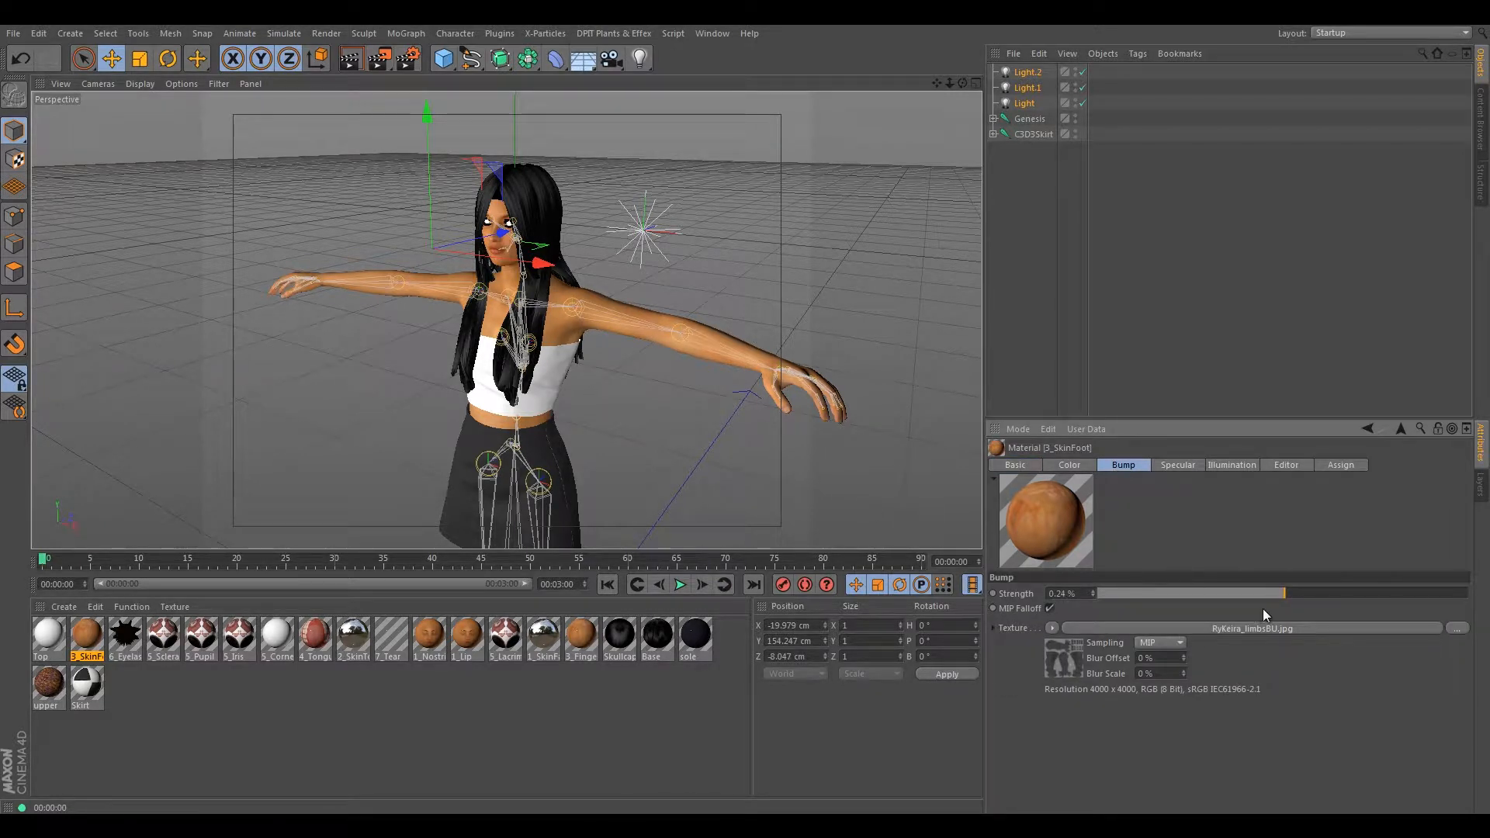
left_click_drag(1285, 598, 1307, 598)
left_click(1168, 466)
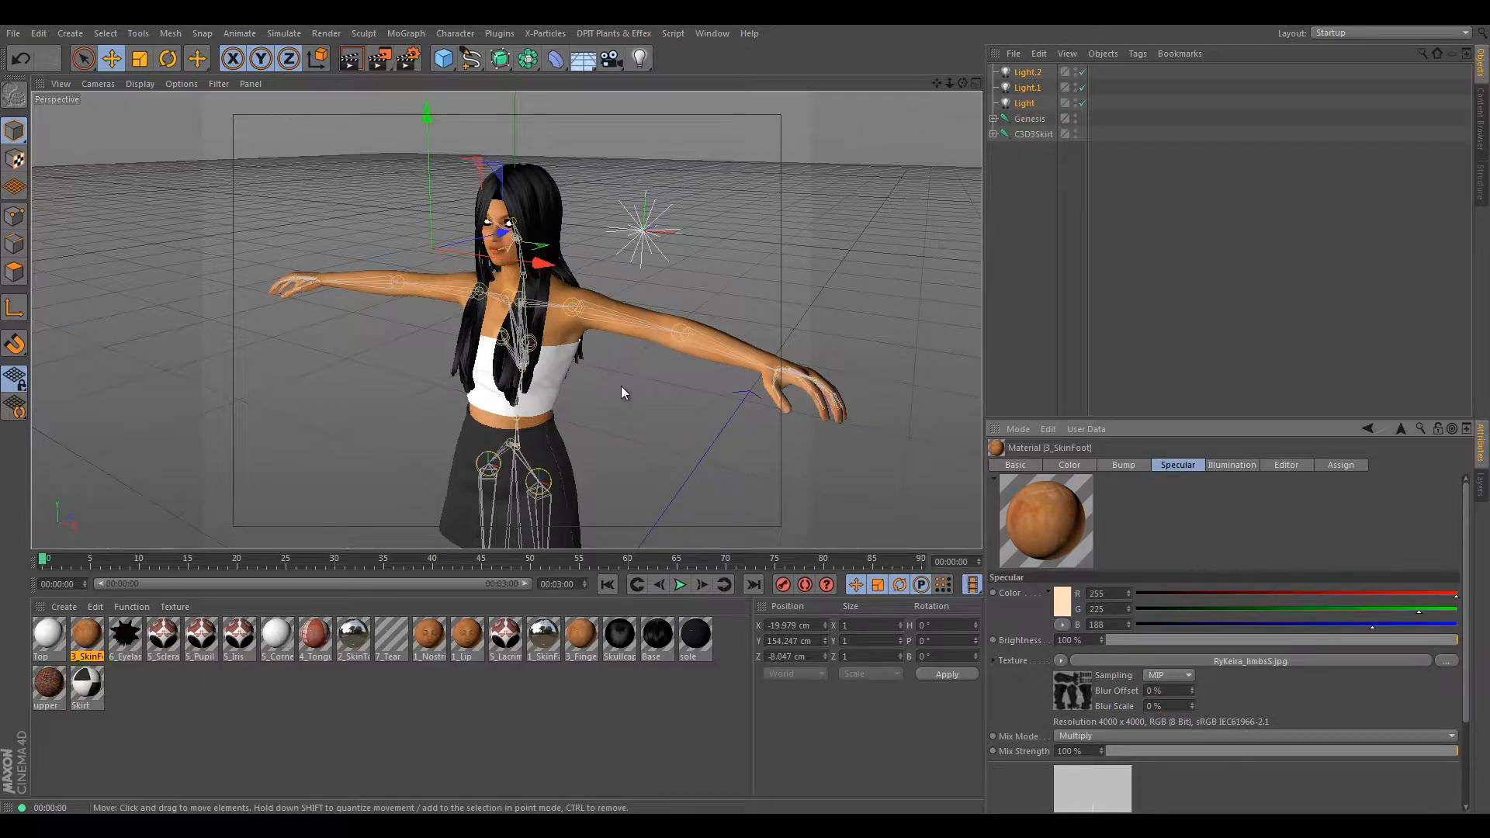
left_click_drag(621, 385, 503, 471, "alt")
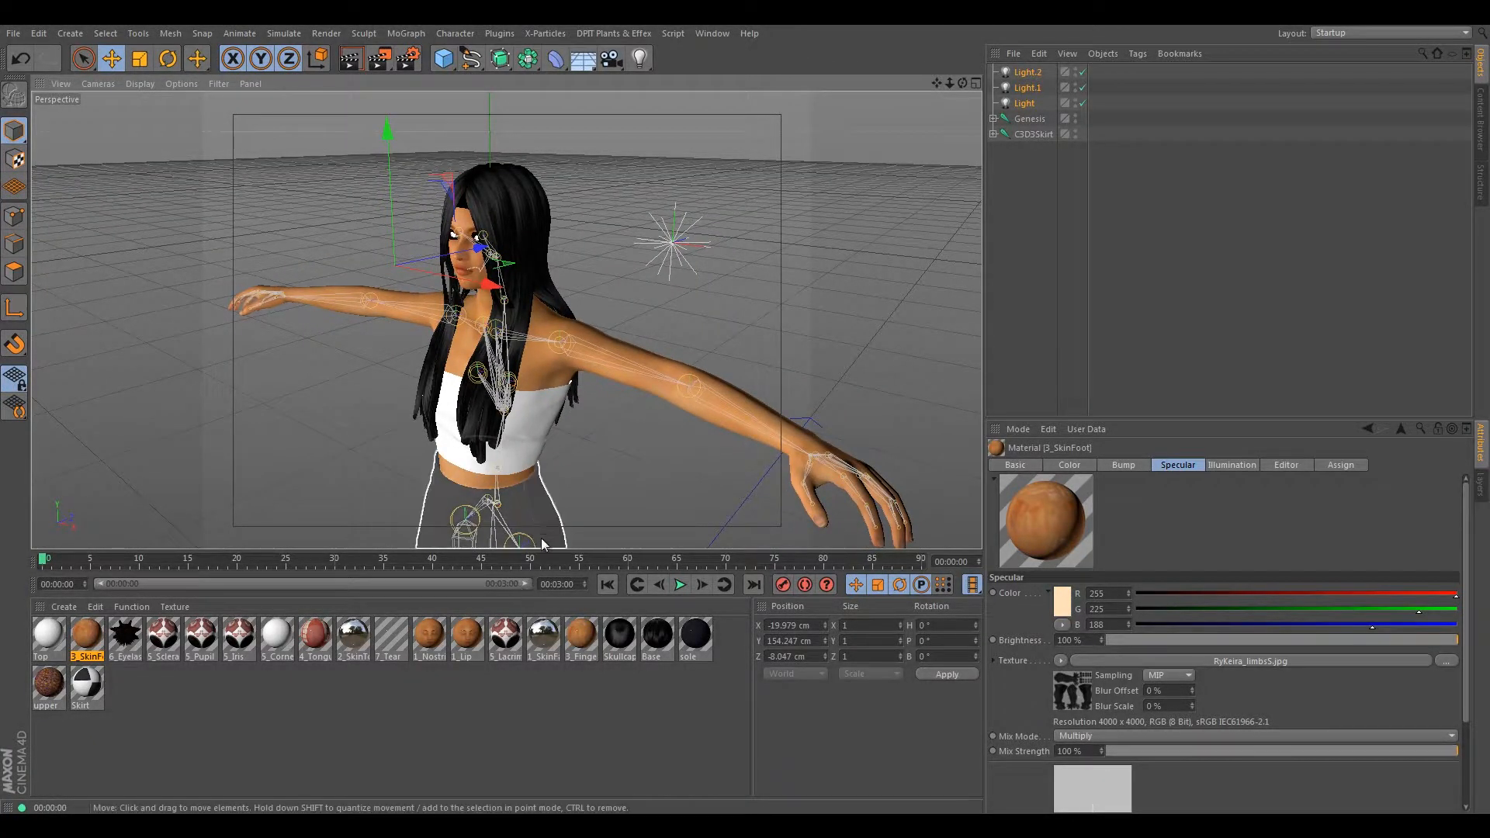
mouse_move(595, 425)
left_mouse_down("alt")
mouse_move(572, 400)
mouse_move(687, 431)
mouse_move(576, 416)
left_mouse_up("alt")
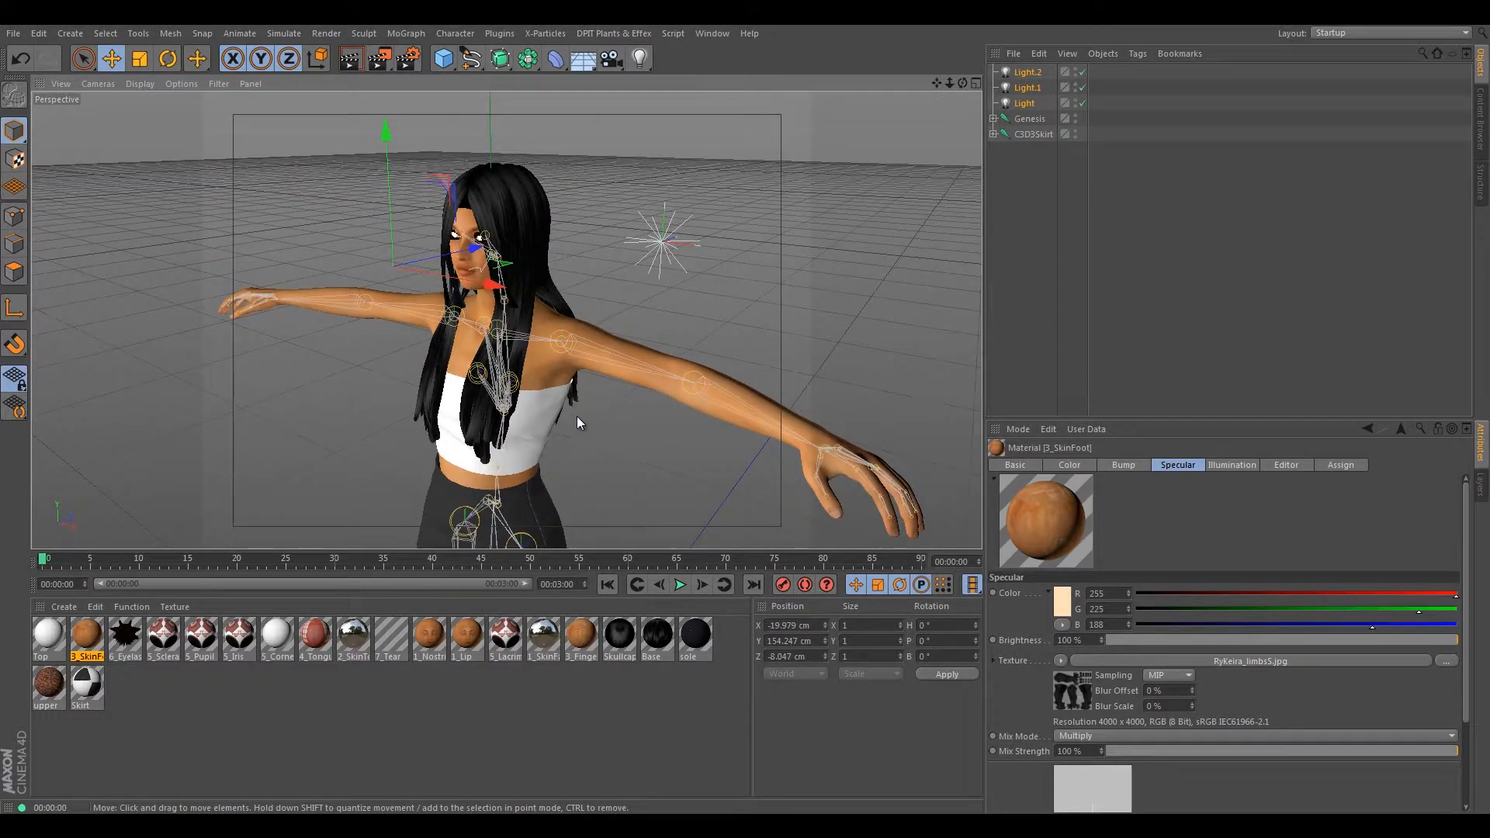
- Turn off the Transparency channel of the 6_Eyelash material
left_click(127, 637)
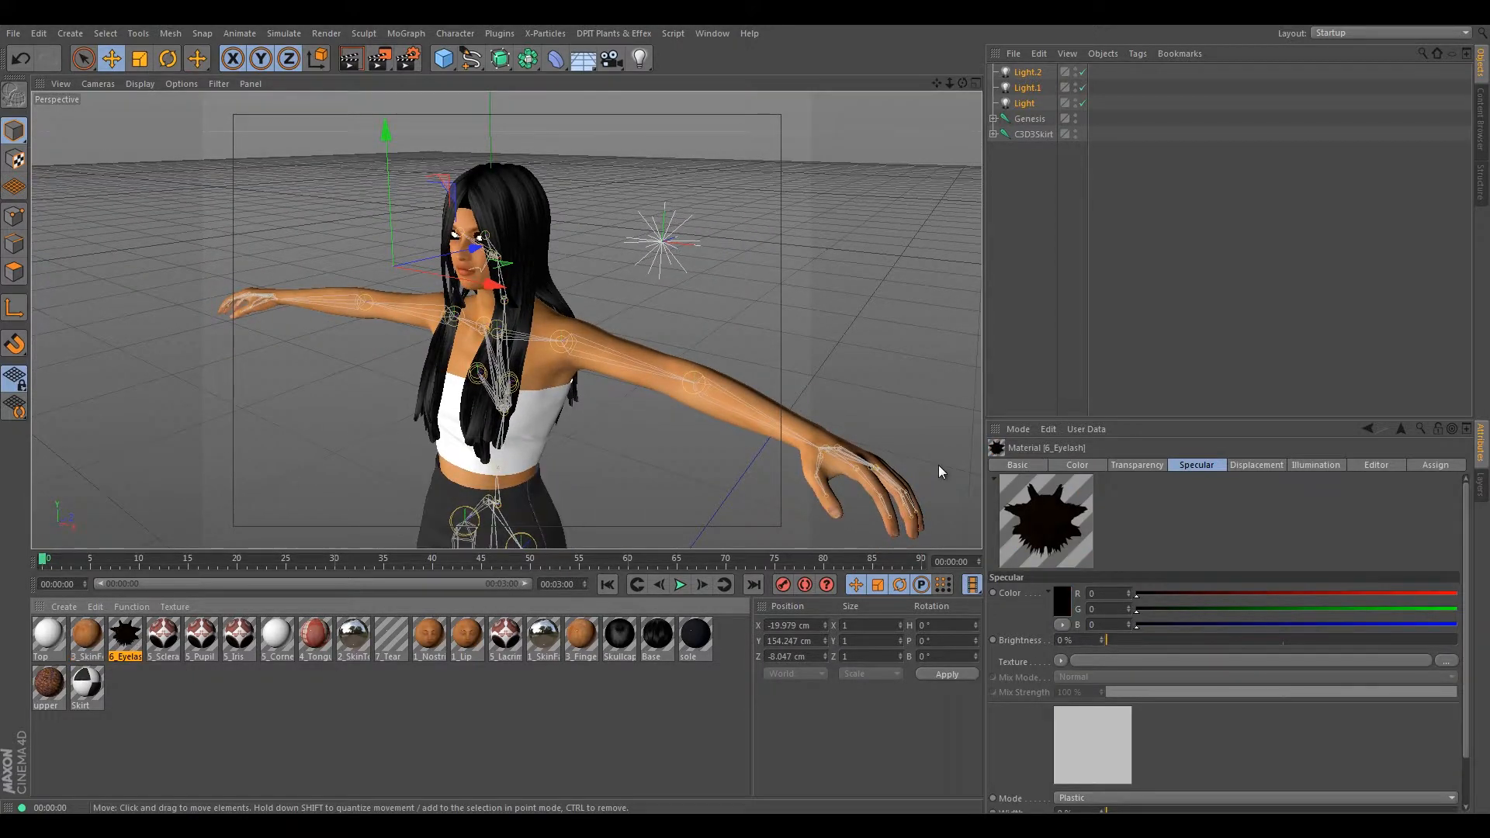
left_click(1017, 465)
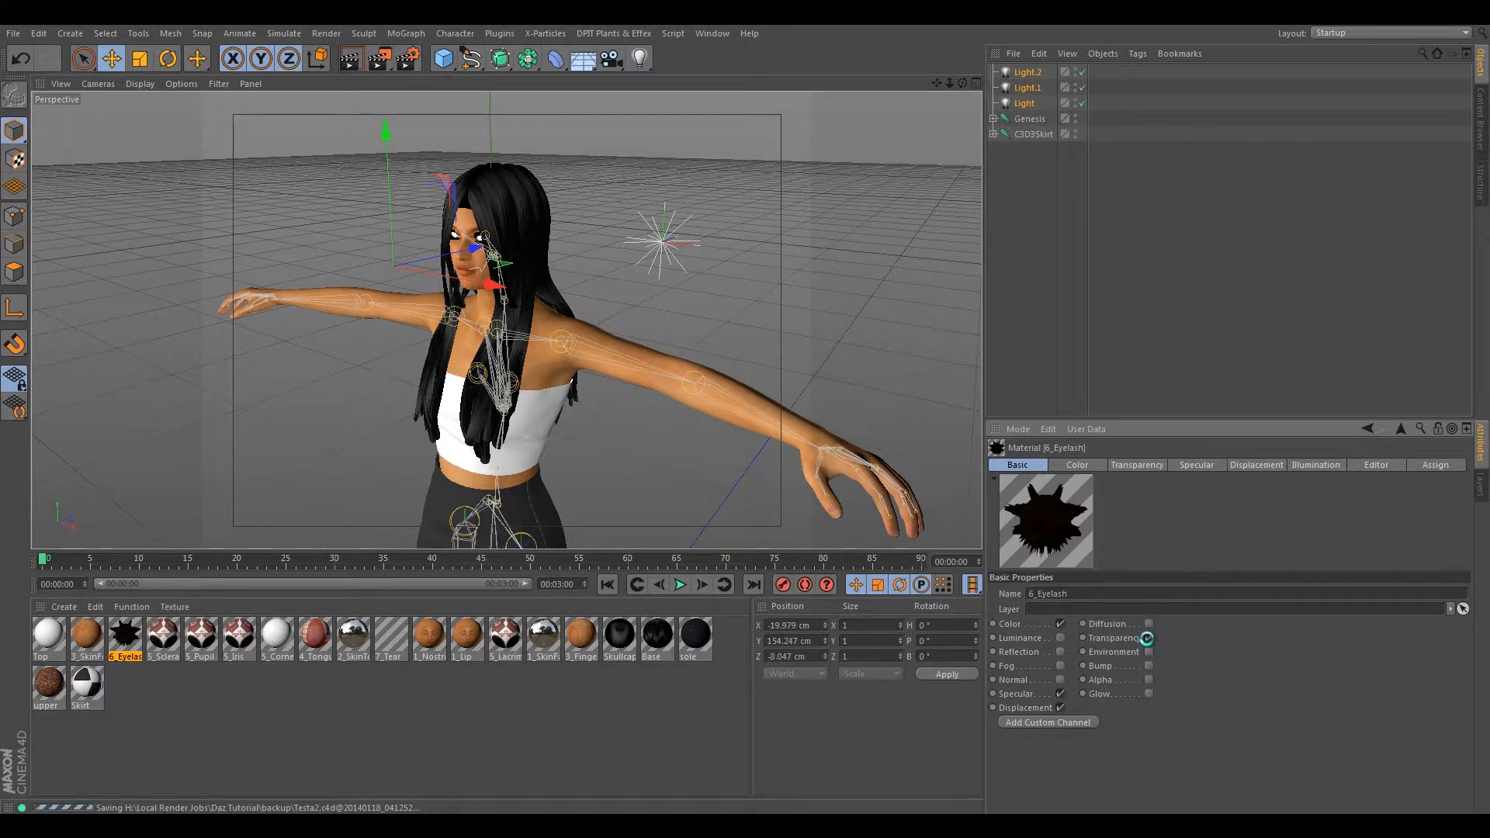
left_click(1149, 638)
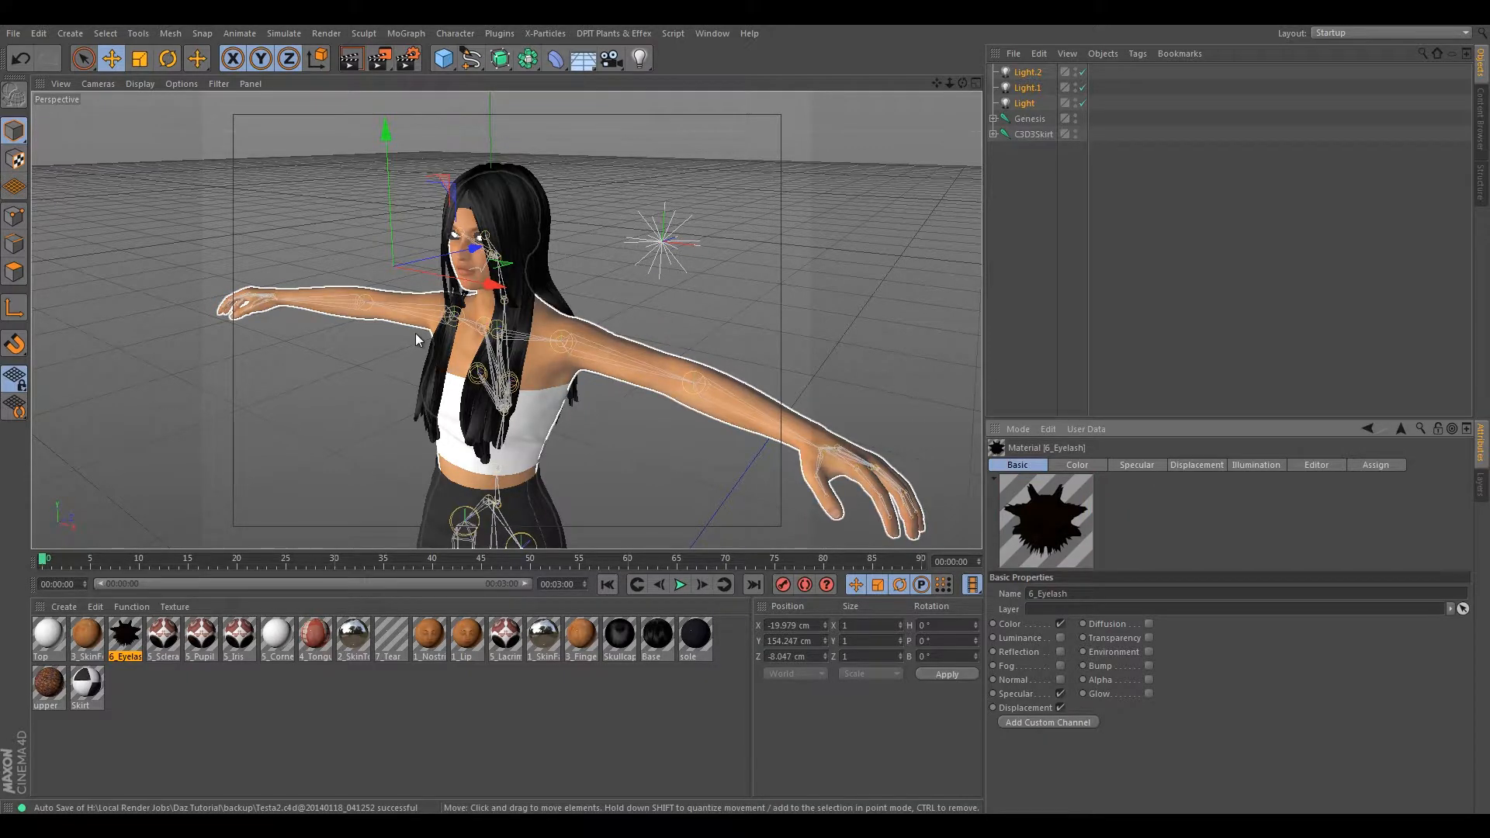
- Enable the Alpha channel of the 6_Eyelash material and load RyKeira_lashes.jpg from the tex folder as its texture
left_click_drag(416, 334, 408, 320, "alt")
scroll(408, 320, "up", 4)
scroll(408, 320, "up", 5)
left_click_drag(478, 242, 396, 357, "alt")
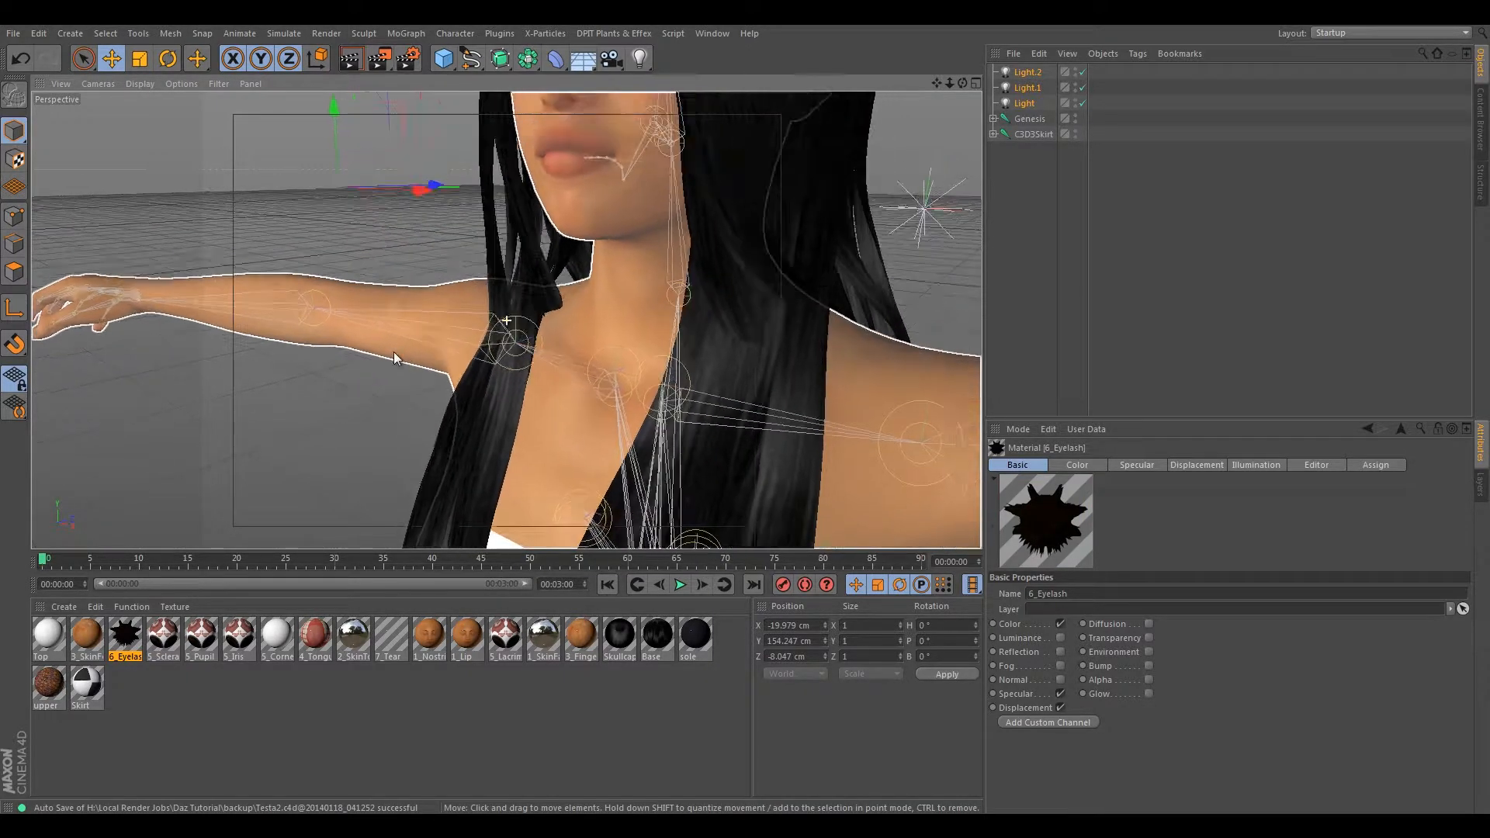
middle_click_drag(395, 356, 375, 424, "alt")
left_click_drag(382, 387, 439, 376, "alt")
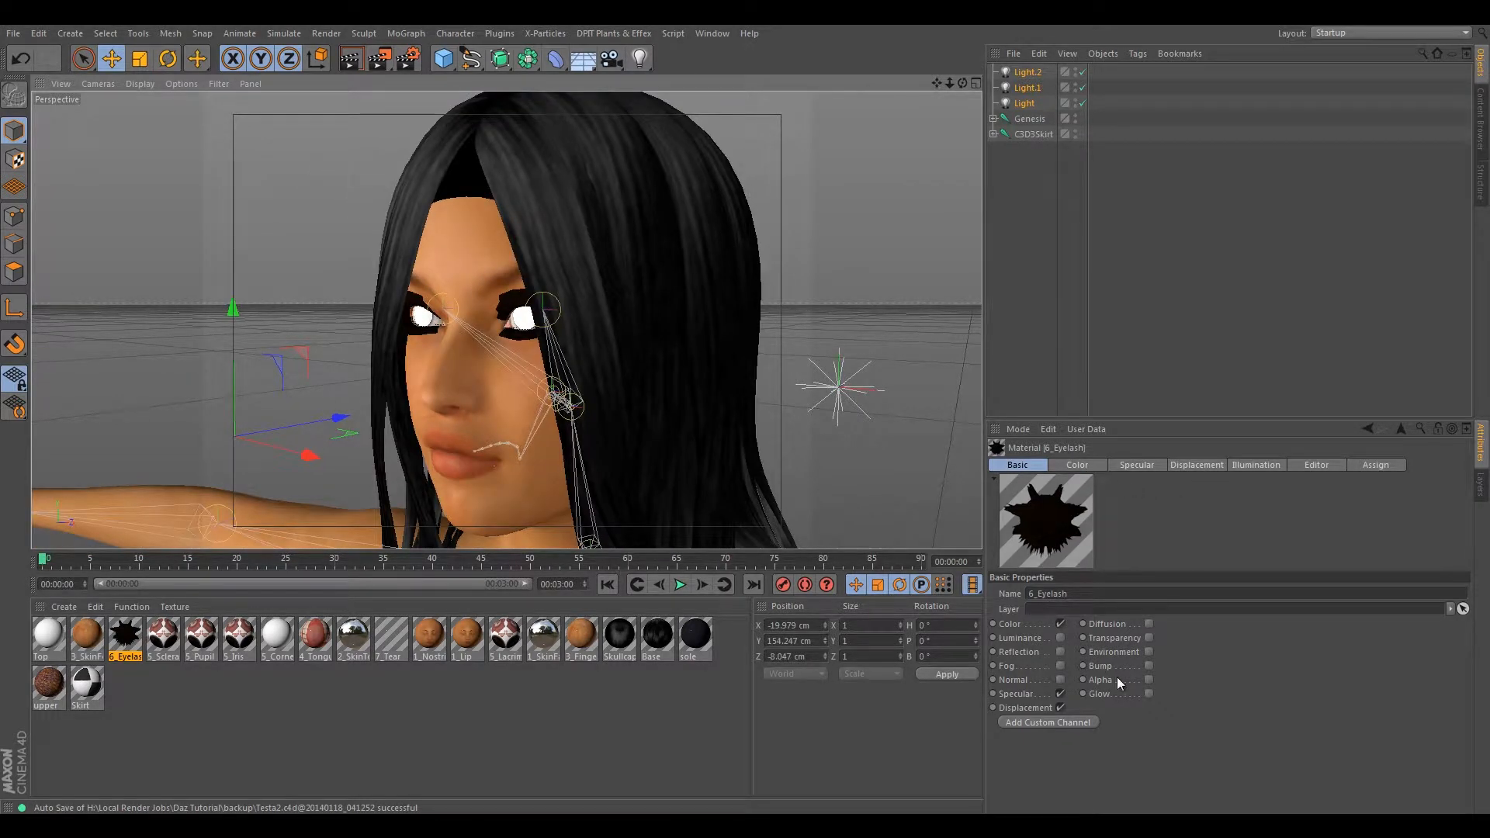
left_click(1149, 680)
left_click(1148, 468)
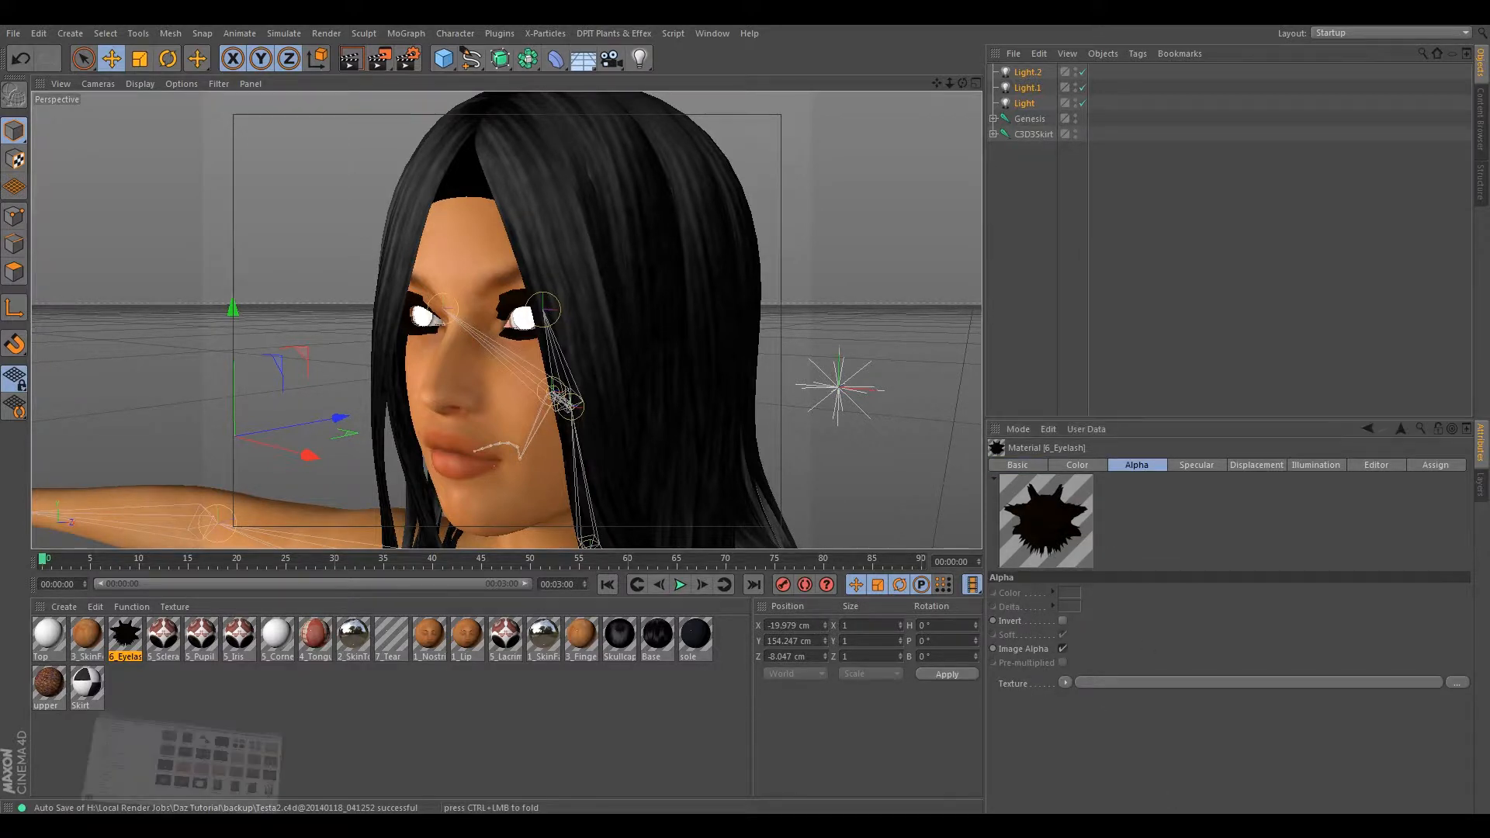
left_click(1457, 683)
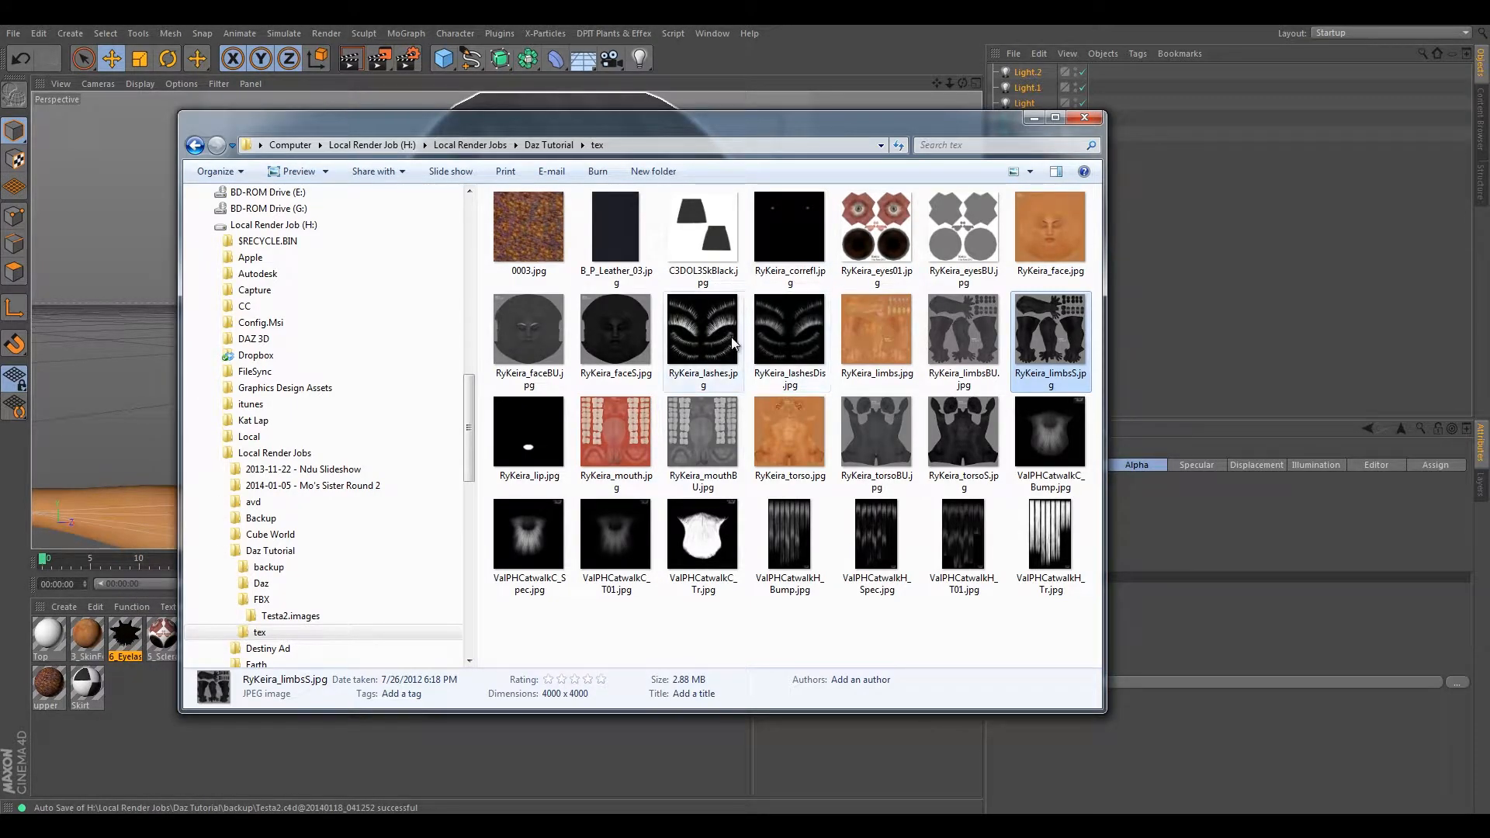
left_click(695, 333)
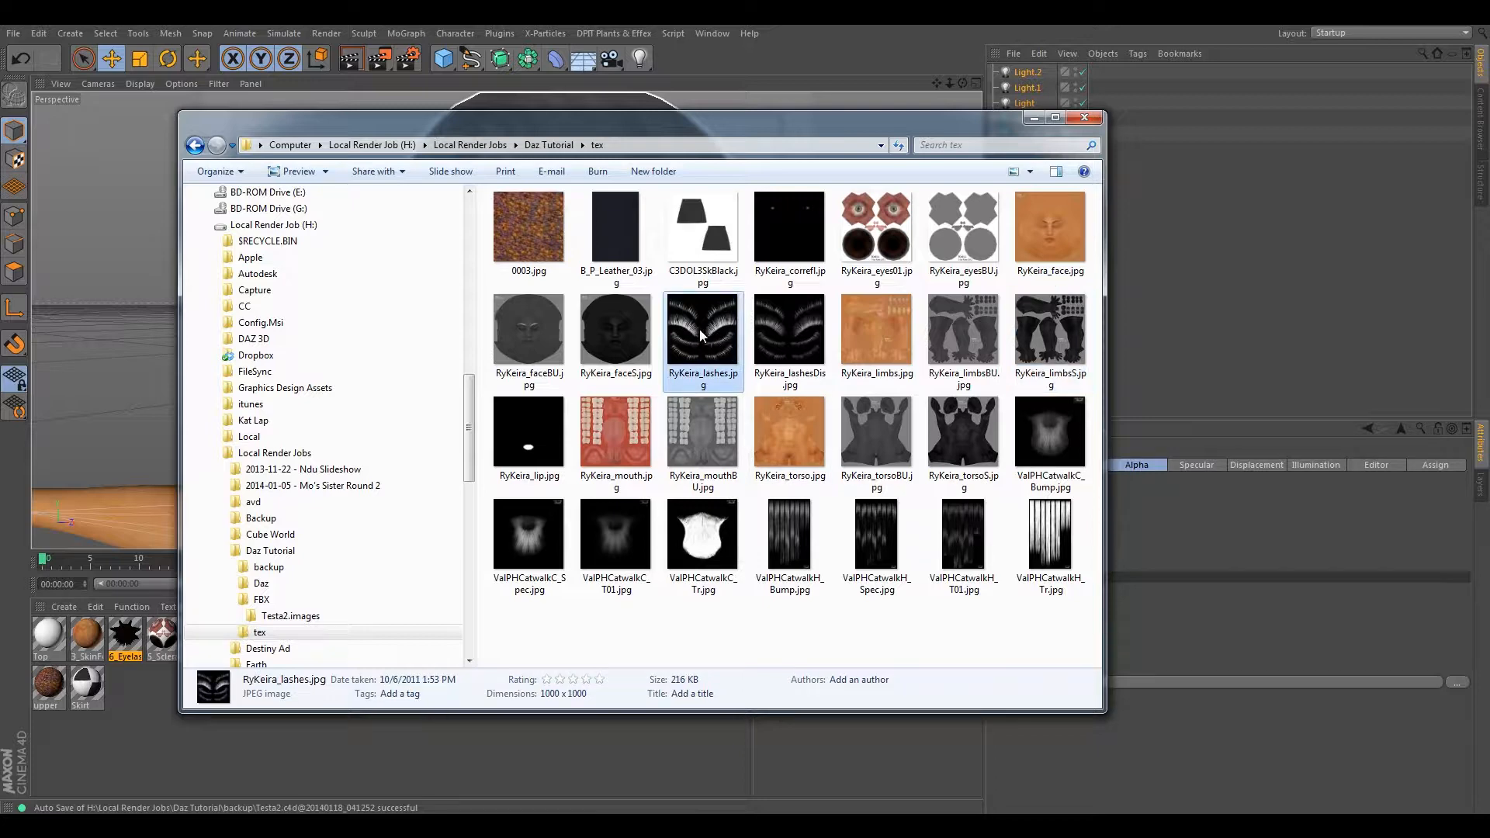
left_click_drag(656, 125, 1489, 182)
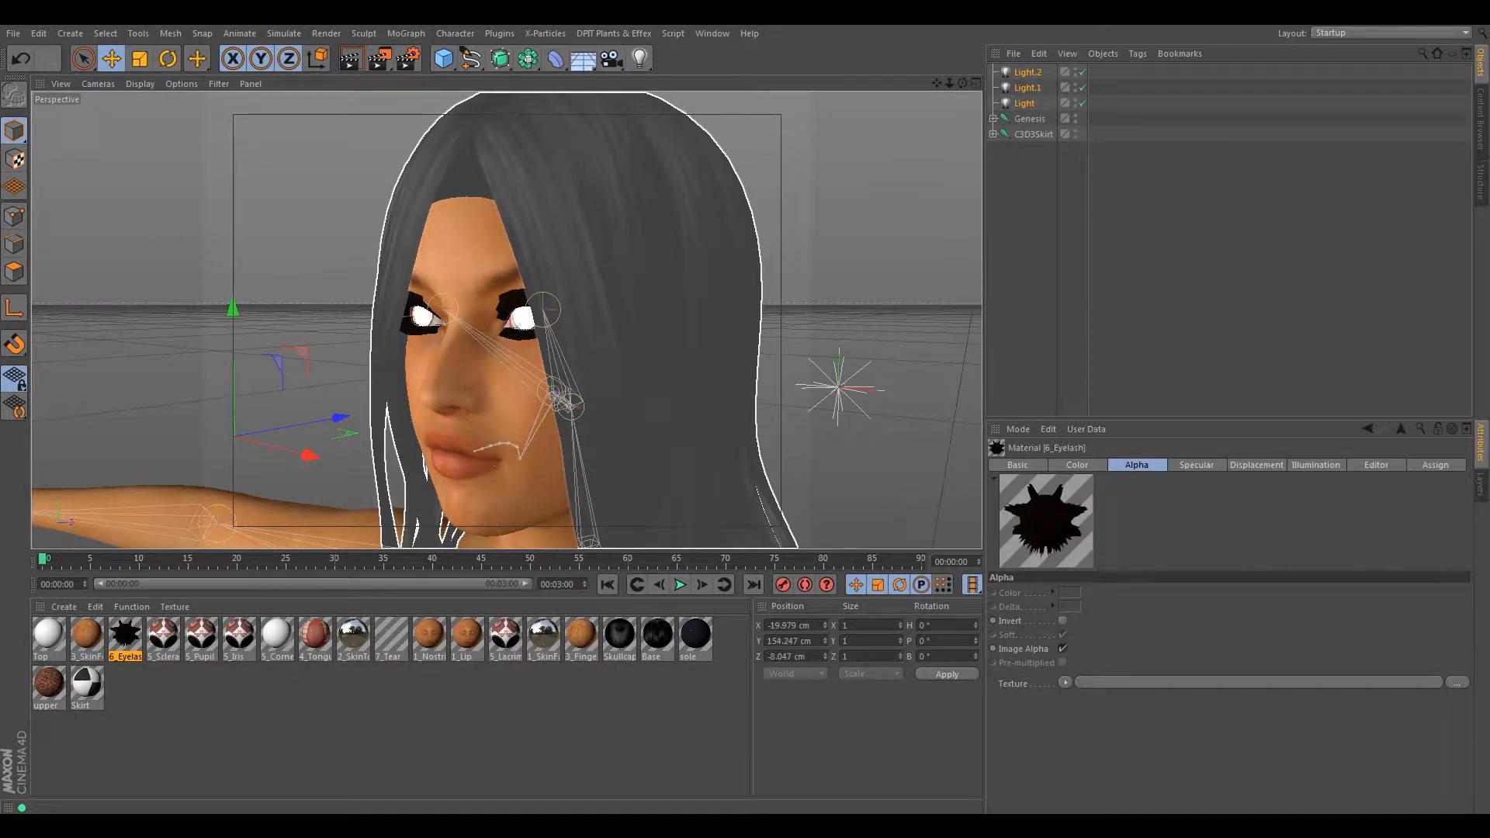
left_click_drag(960, 662, 1111, 680)
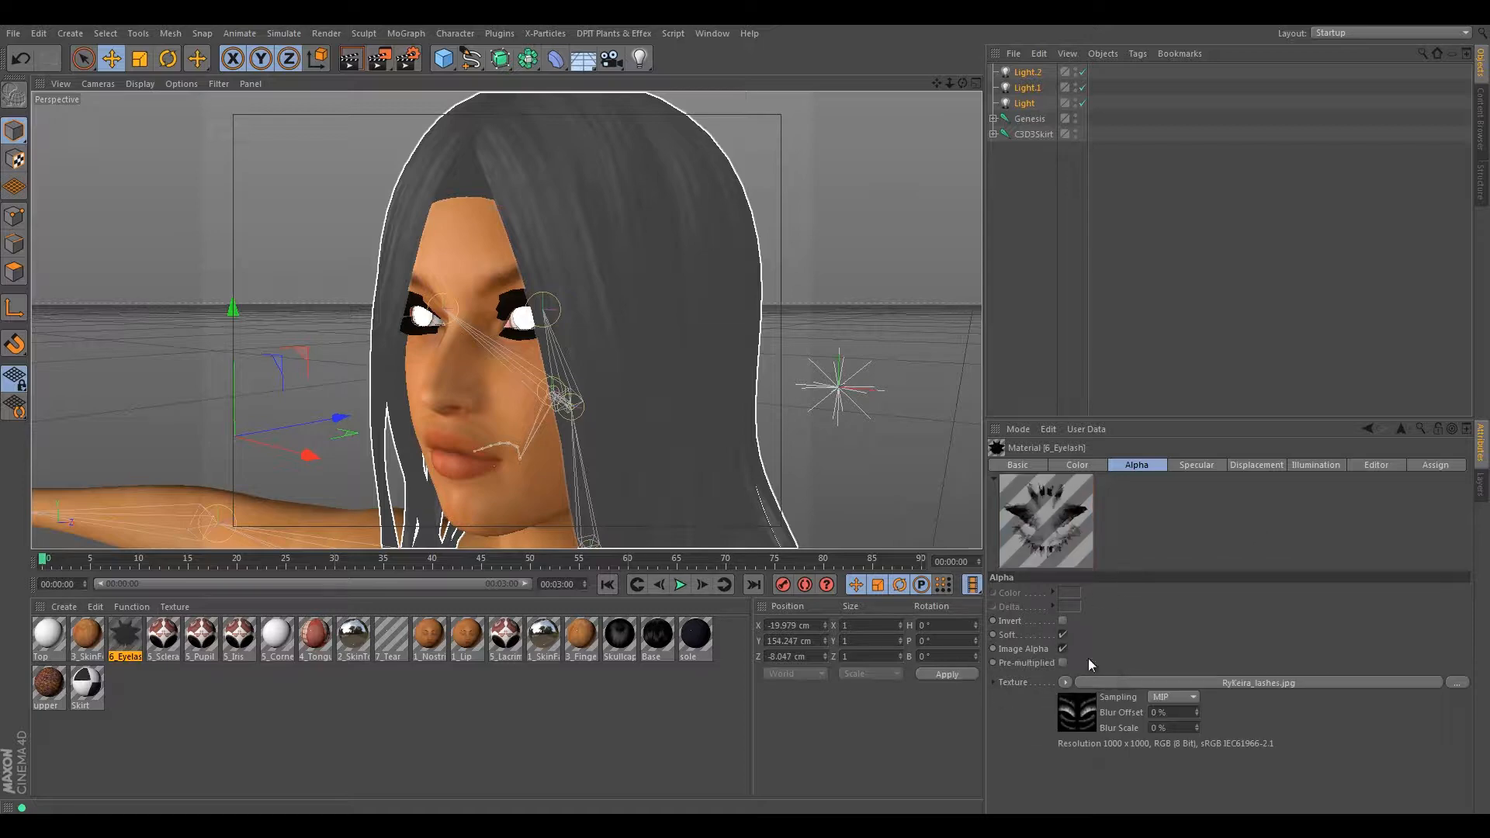
- Examine the eyelashes up close and test-render the character's head and shoulders
left_click_drag(416, 341, 439, 450, "alt")
scroll(413, 347, "up", 9)
scroll(487, 431, "down", 9)
scroll(424, 374, "down", 4)
scroll(425, 374, "down", 3)
middle_click_drag(439, 450, 388, 337, "alt")
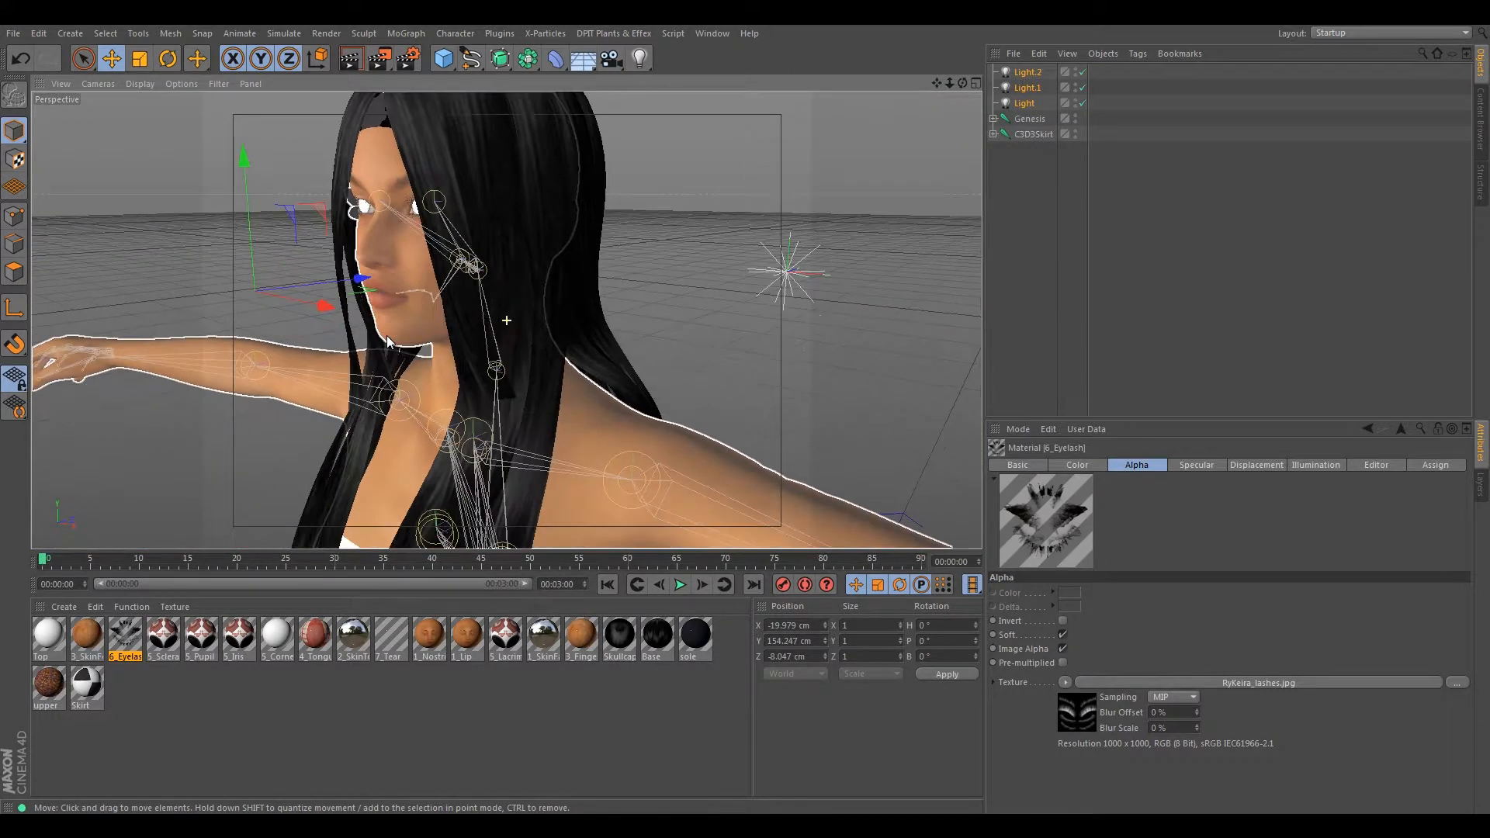
scroll(402, 359, "down", 1)
scroll(402, 358, "down", 2)
left_click(351, 59)
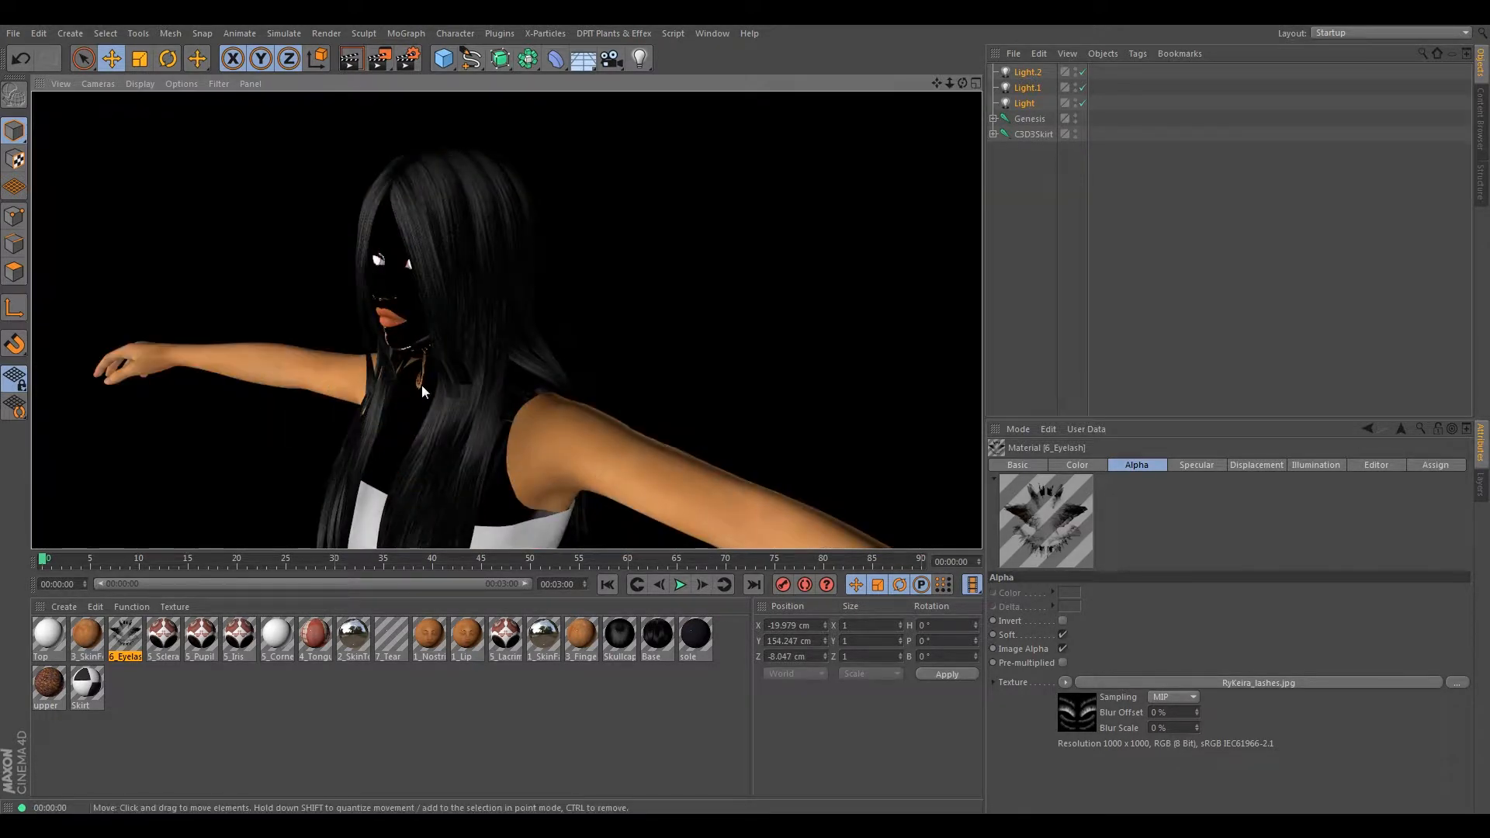
- Turn off the Reflection channel of the 2_SkinTorso material
scroll(422, 412, "down", 2)
middle_click_drag(401, 450, 445, 427, "alt")
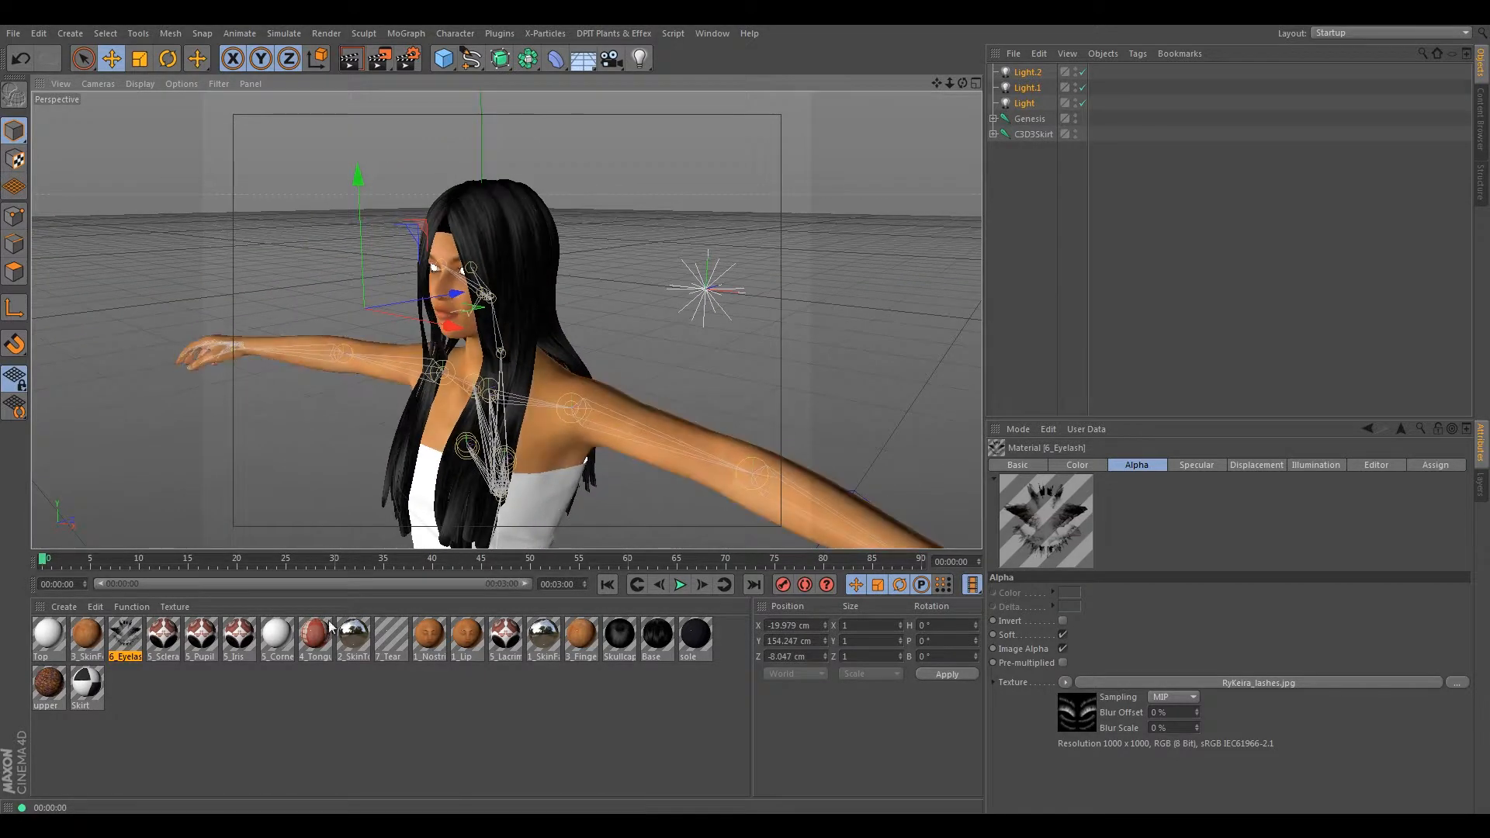
left_click(353, 636)
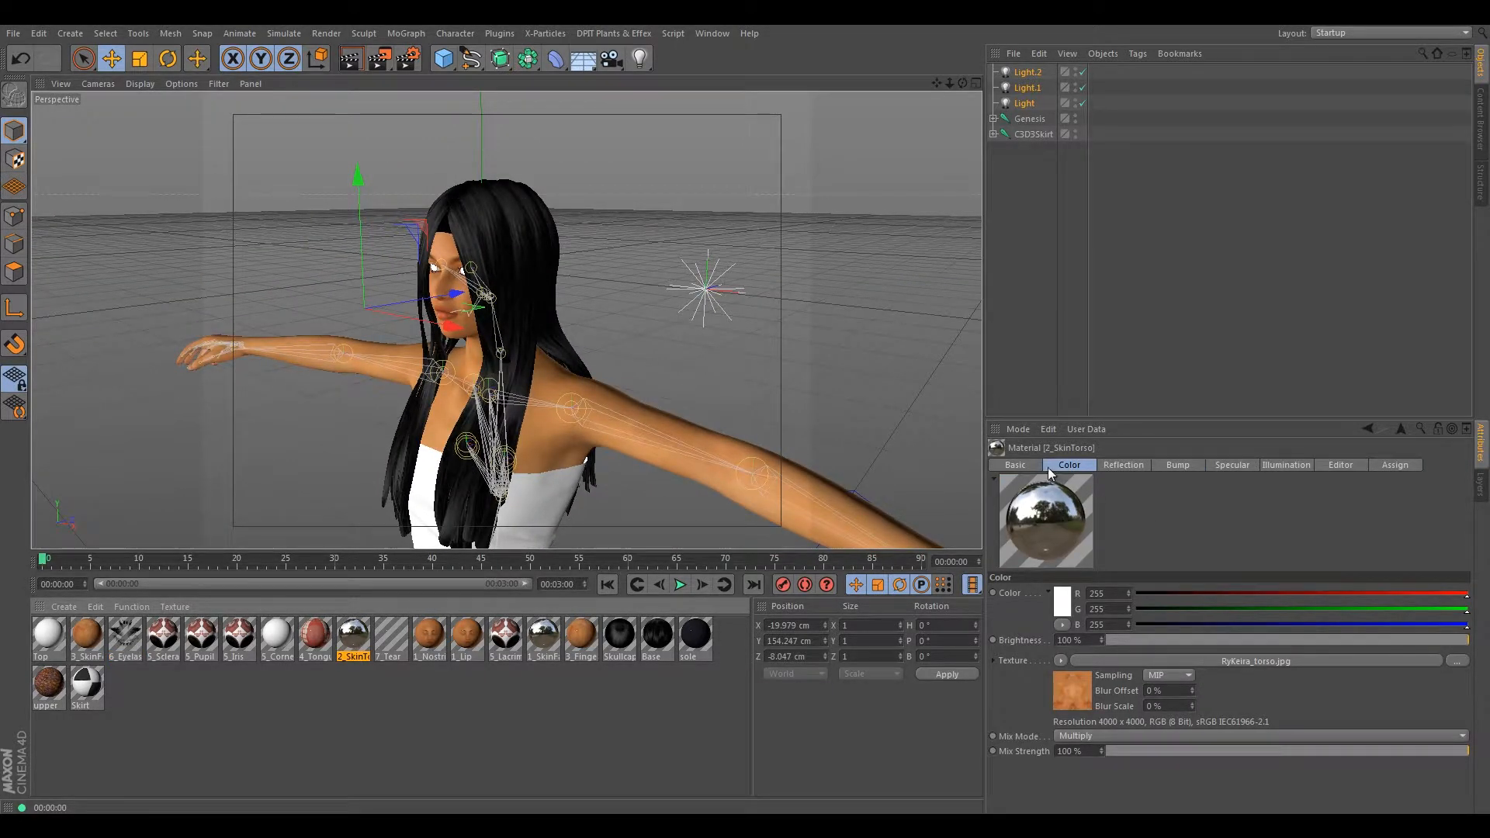
left_click(1016, 465)
left_click(1061, 650)
- Set the bump strength of the 2_SkinTorso material to 100% and test-render the view
left_click(1119, 466)
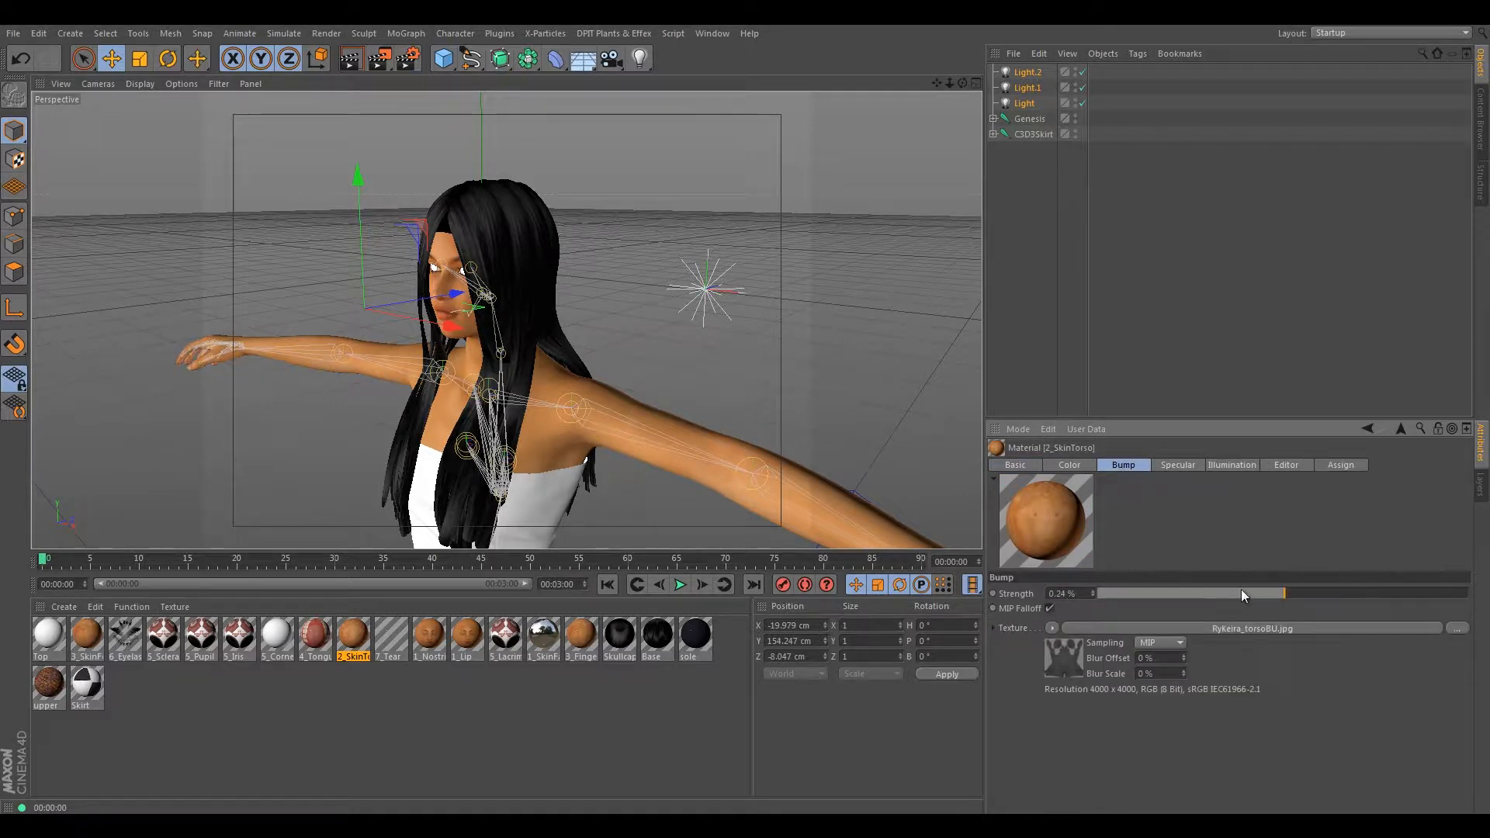
left_click_drag(1280, 594, 1469, 598)
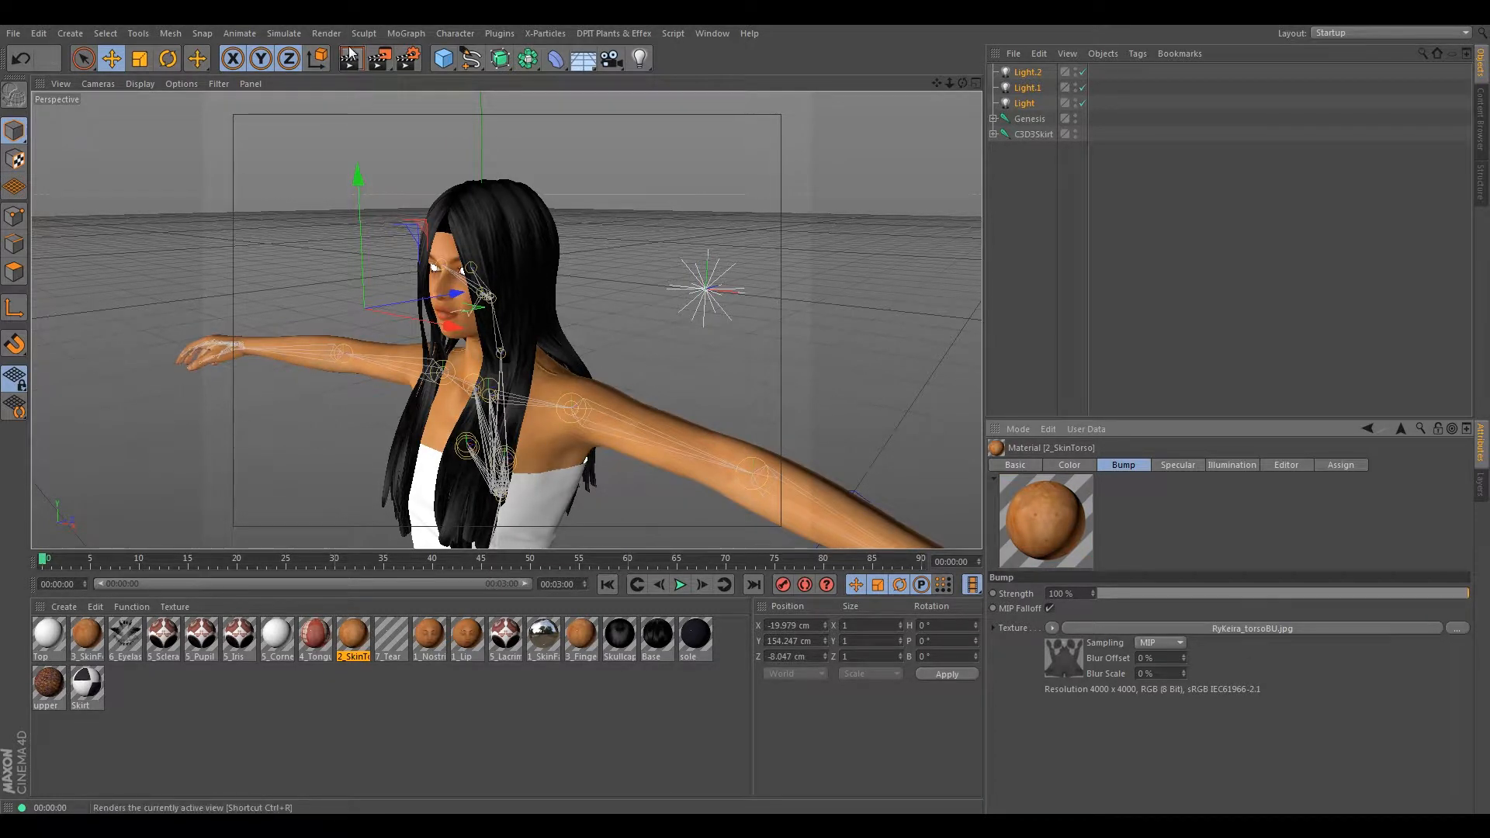
key("ctrl+r")
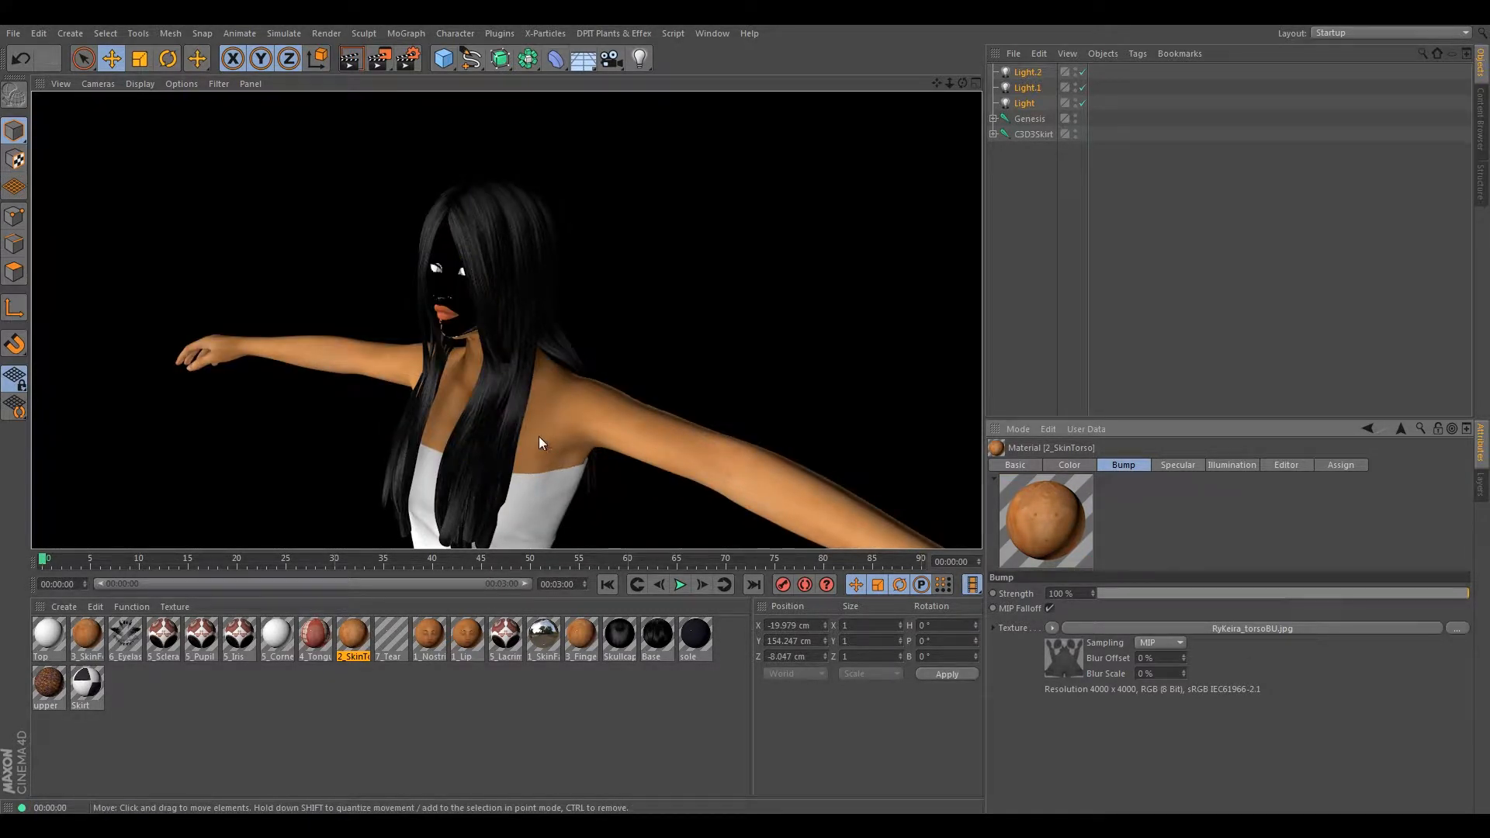
- Set the bump strength of the 3_SkinFoot material to 100% and test-render the view, including a close-up of the shoulder and arm
left_click(91, 635)
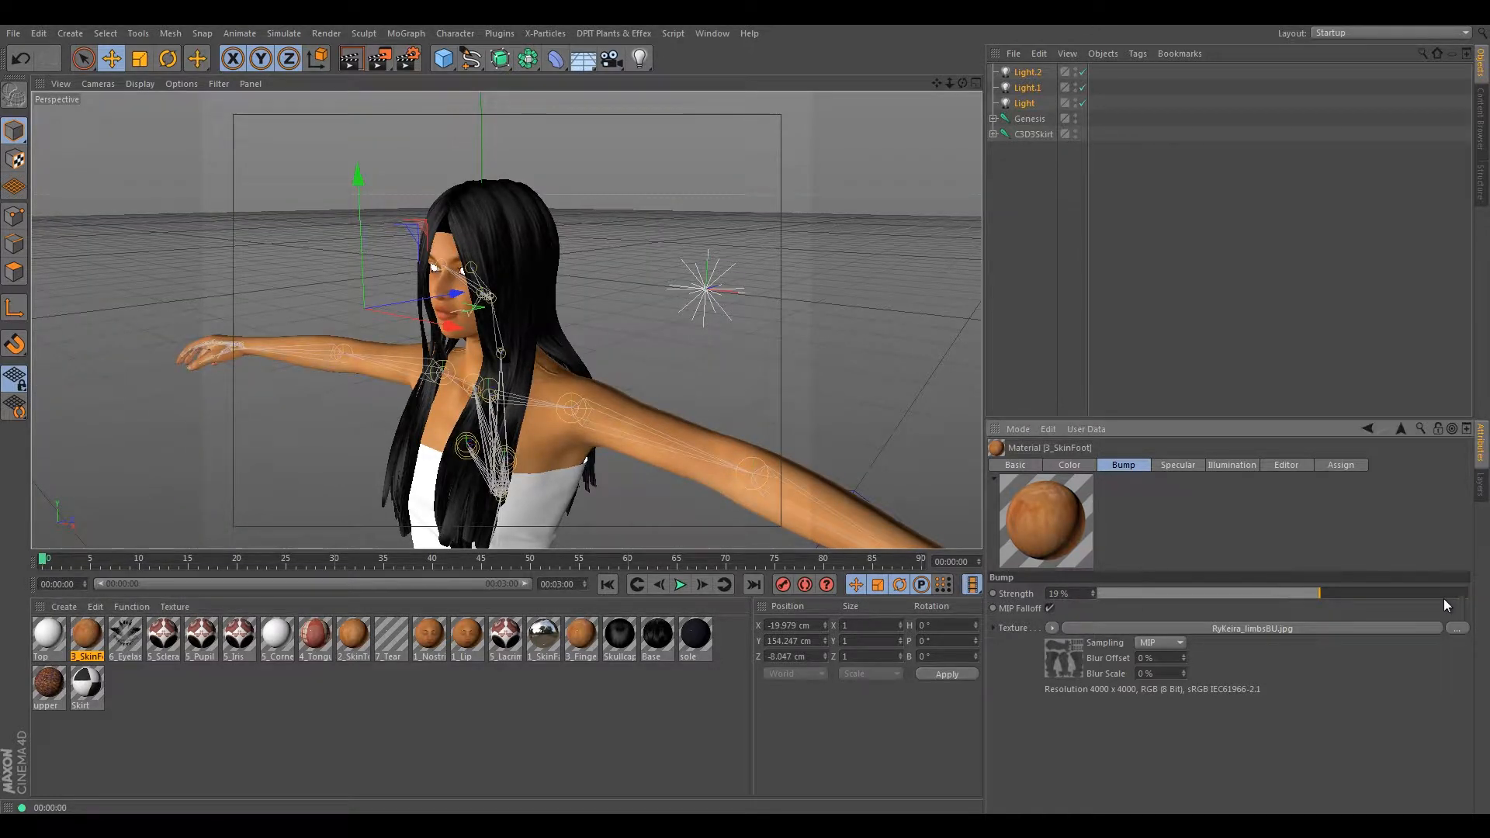
left_click_drag(1292, 589, 1475, 592)
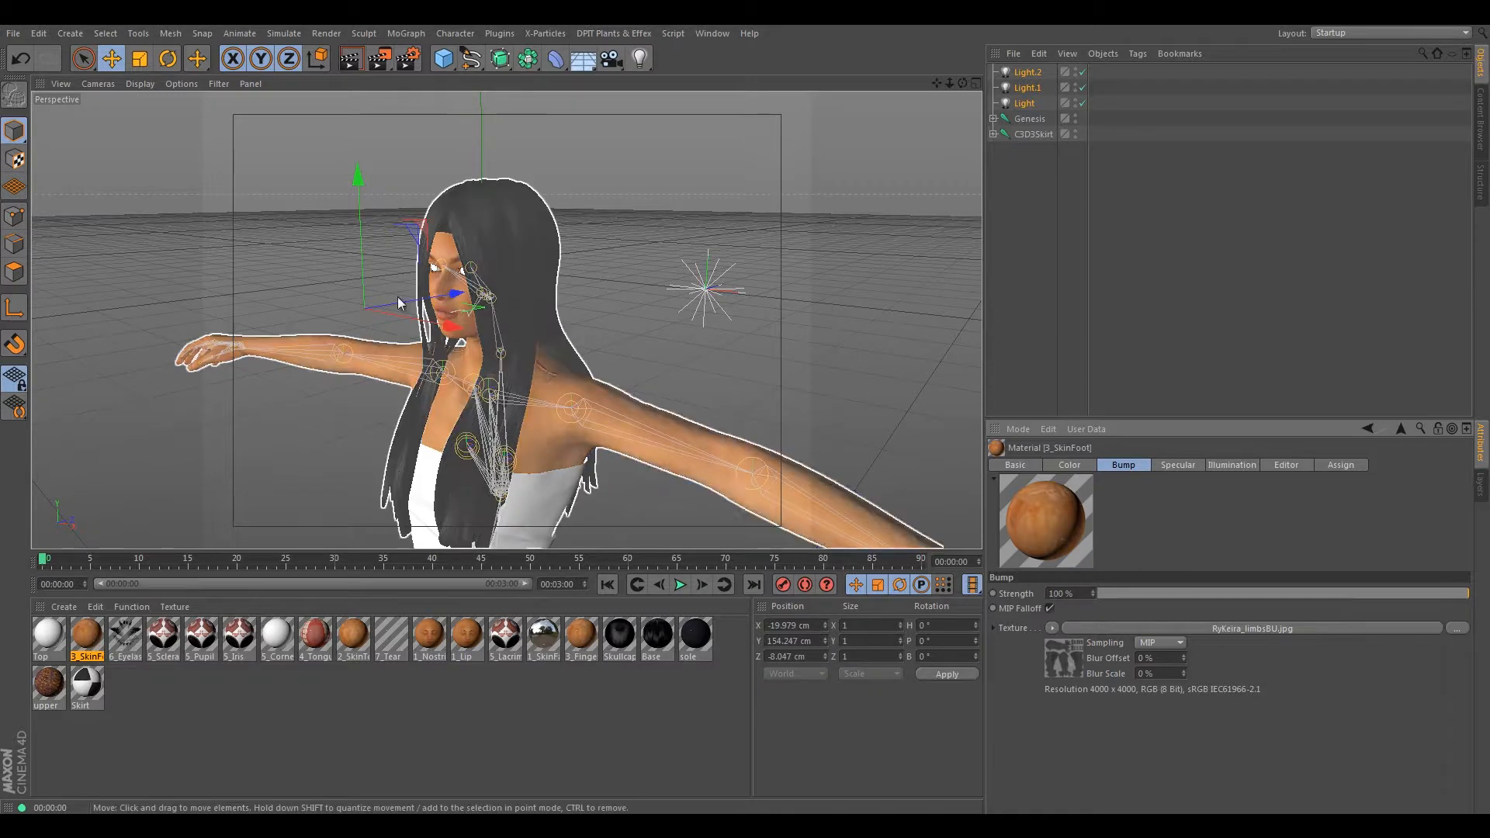
left_click(350, 59)
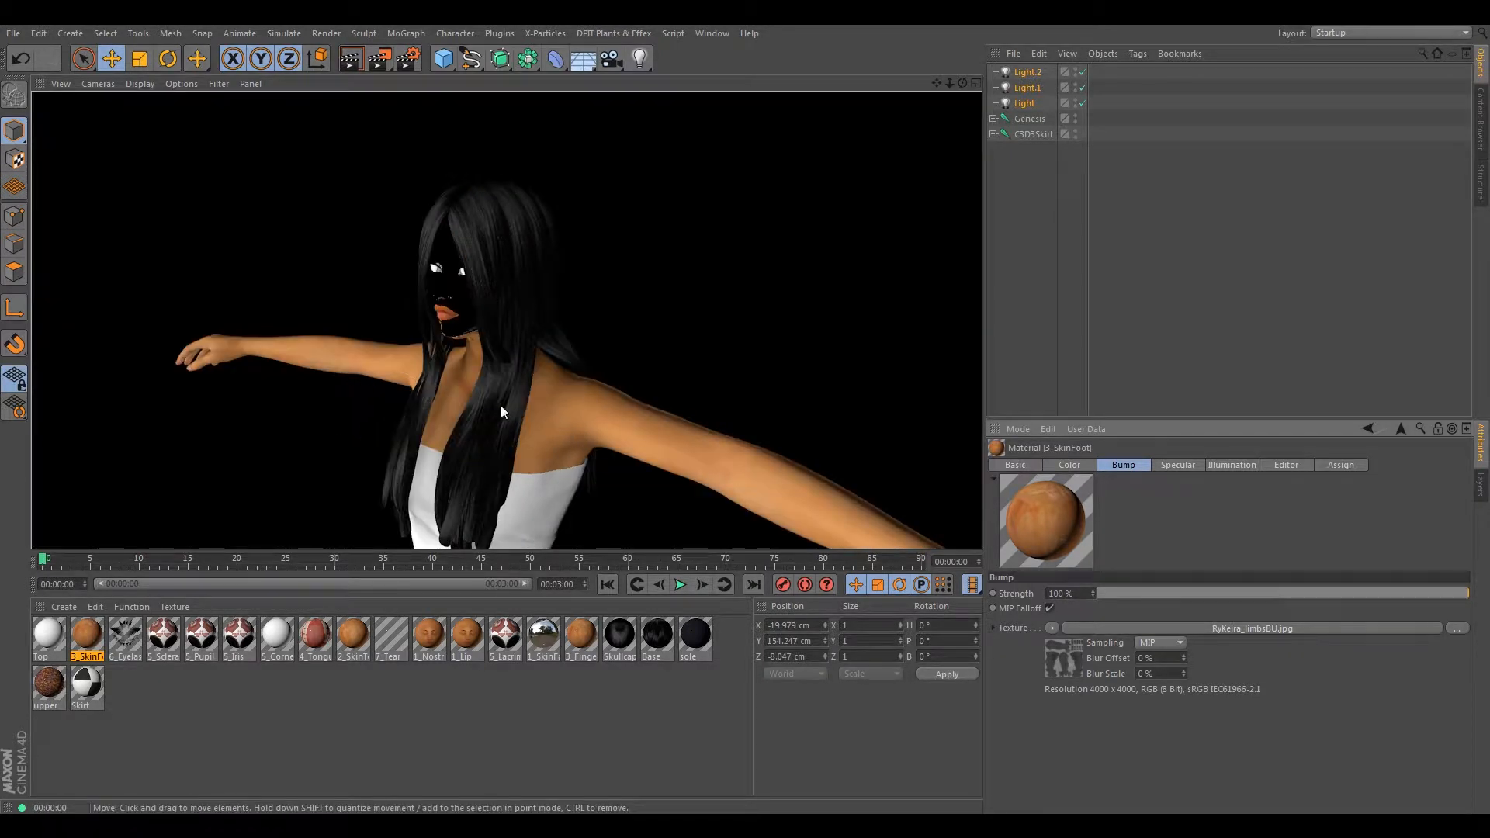
right_click_drag(483, 430, 565, 419, "alt")
left_click_drag(565, 419, 306, 247, "alt")
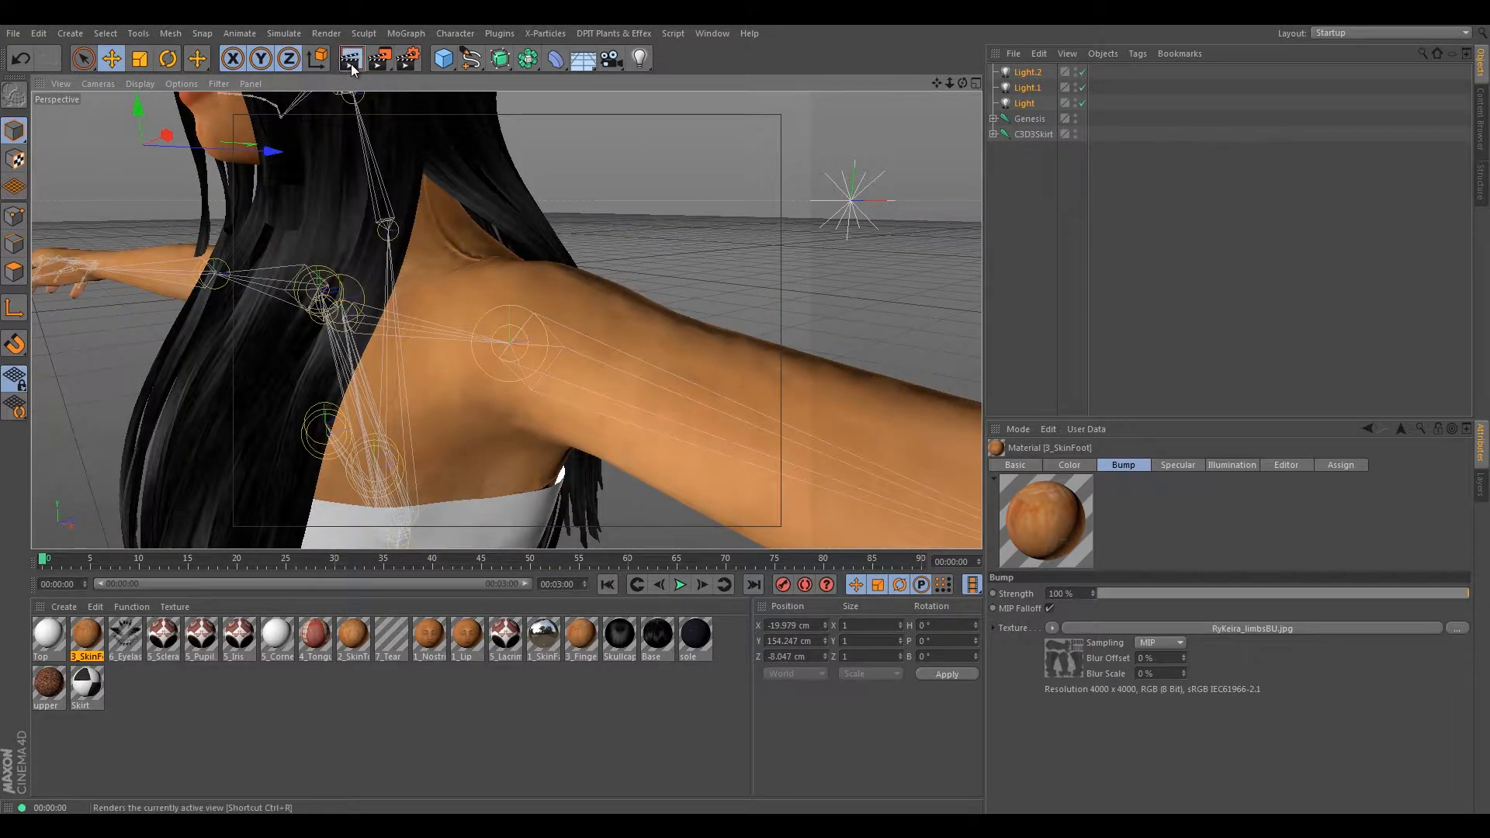
key("ctrl+r")
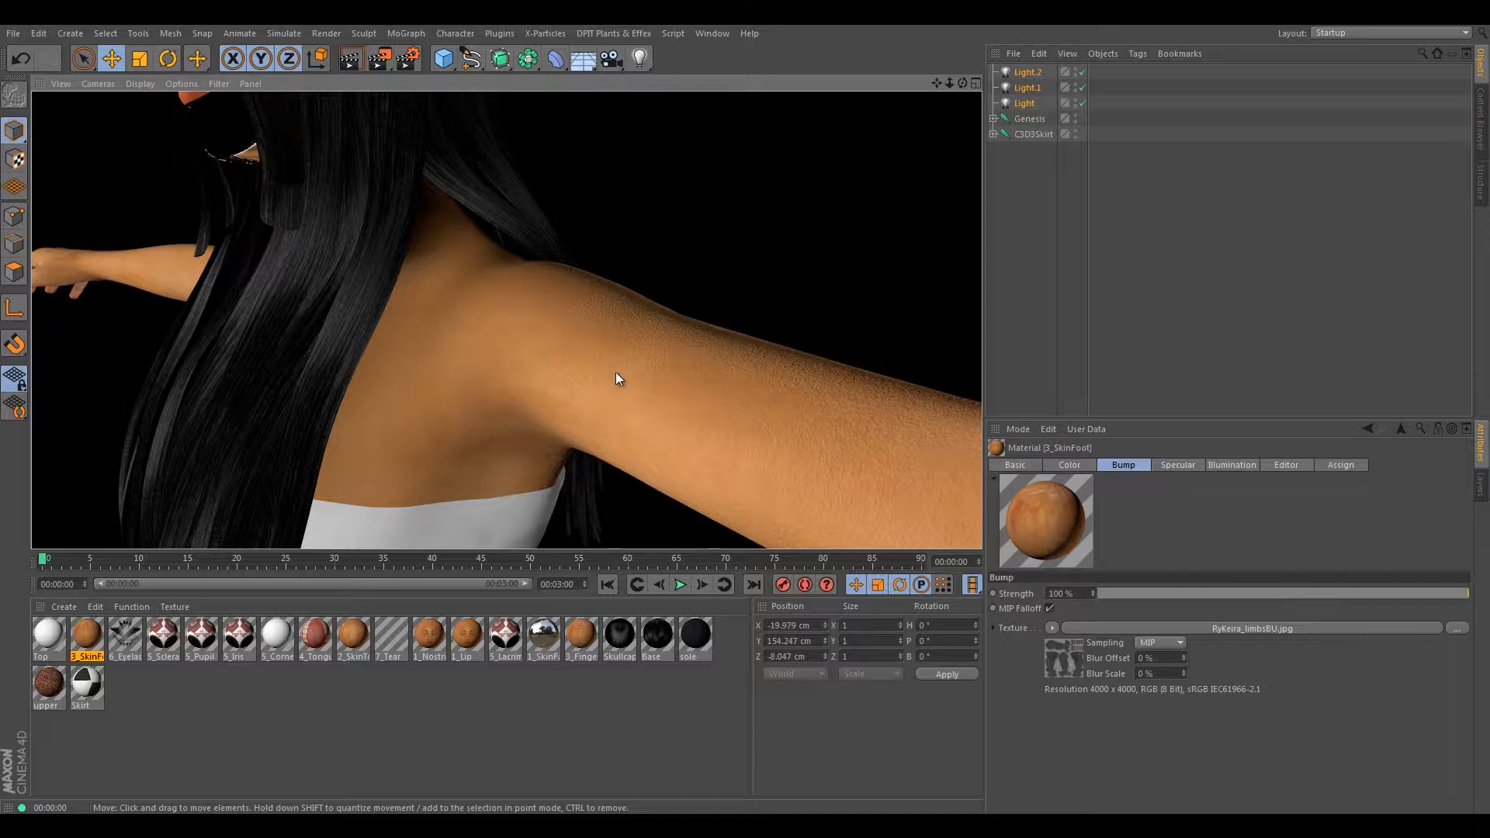
- Lower the bump strength of the 3_SkinFoot material and set that of the 2_SkinTorso material to 50%
left_click(1051, 593)
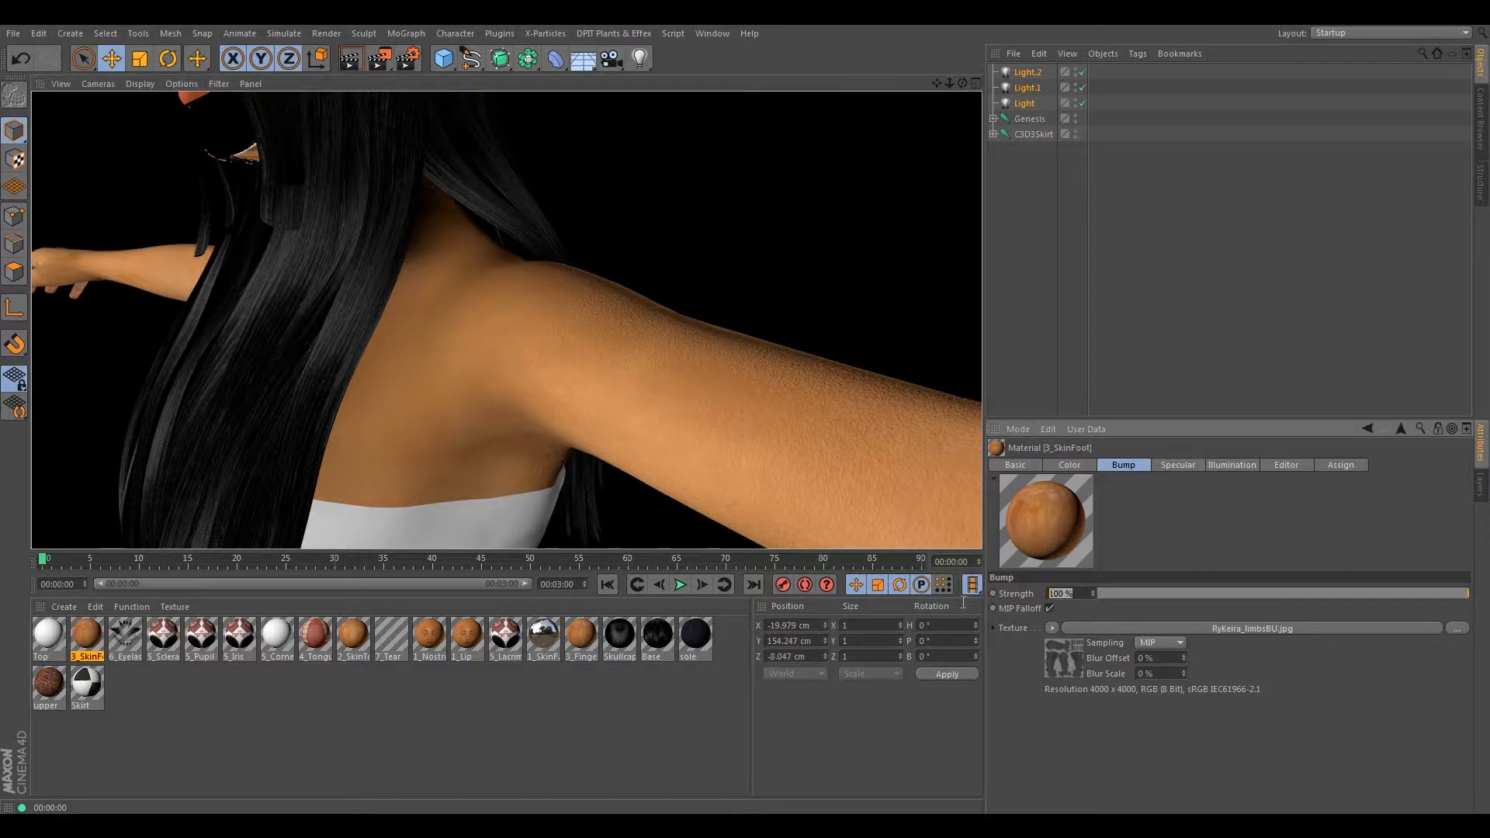
type("5")
left_click(354, 635)
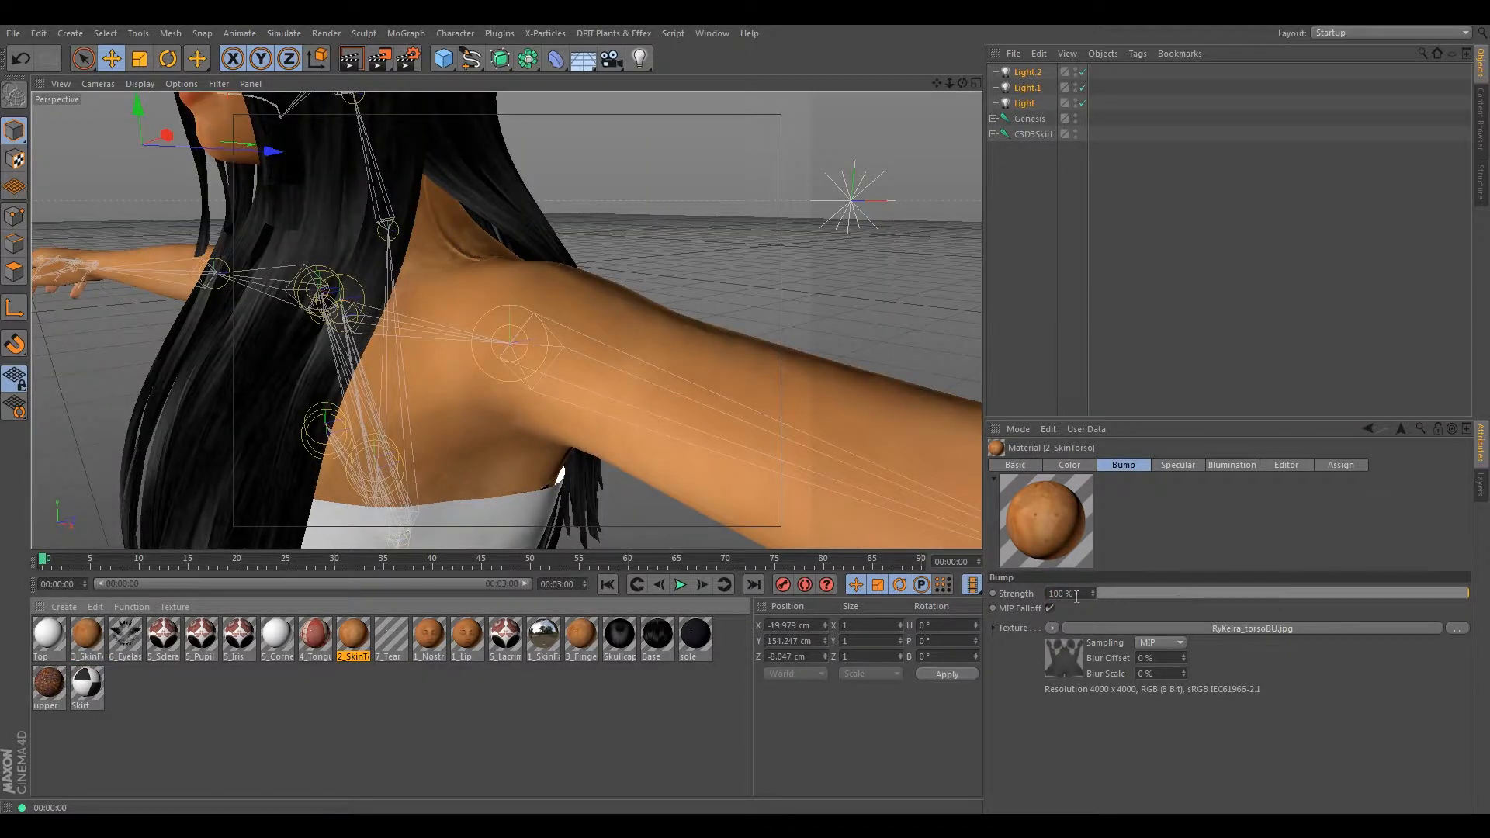
left_click_drag(1078, 594, 891, 599)
type("50")
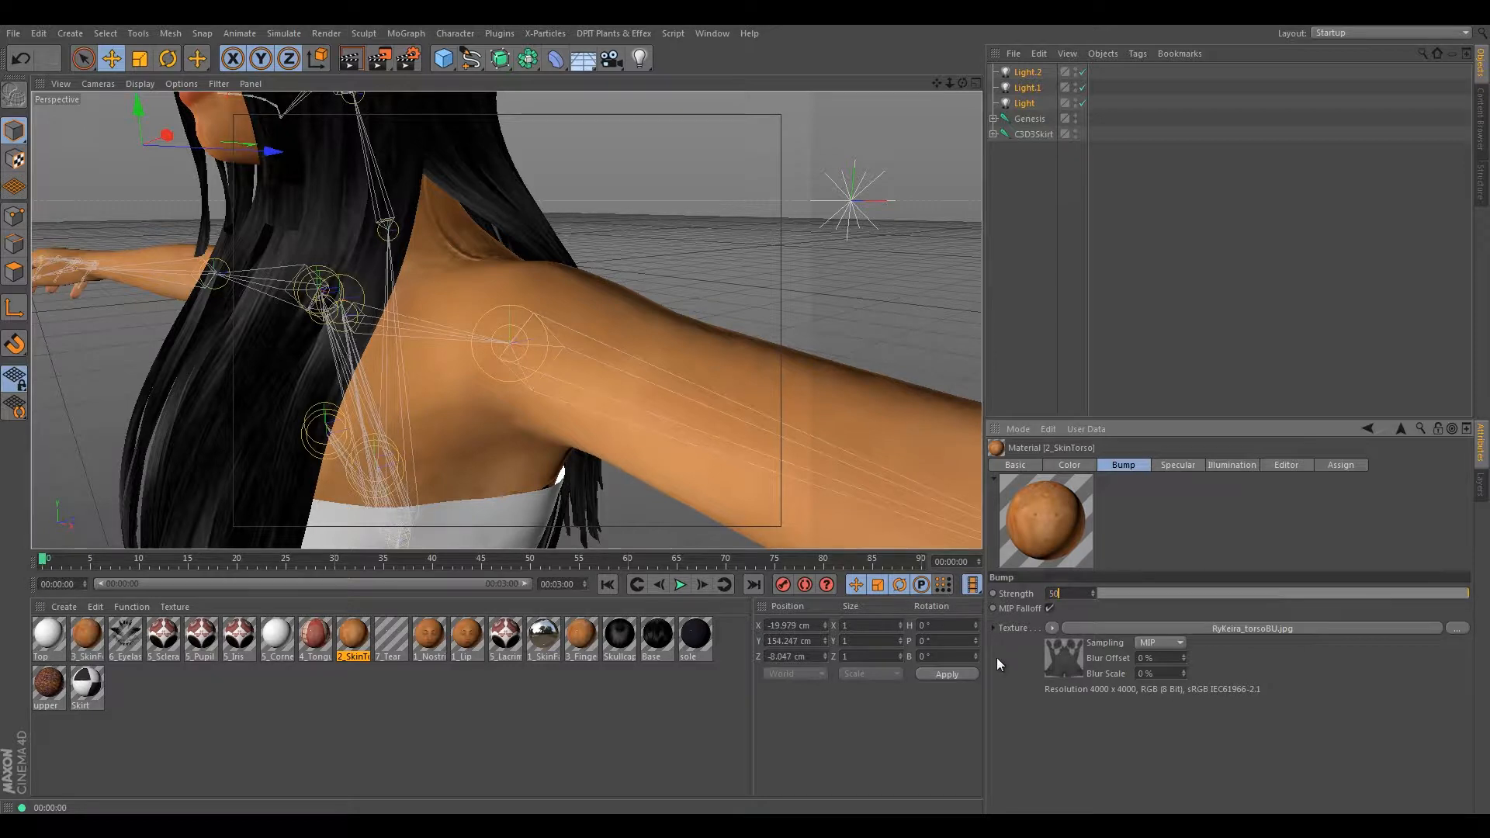
left_click(596, 723)
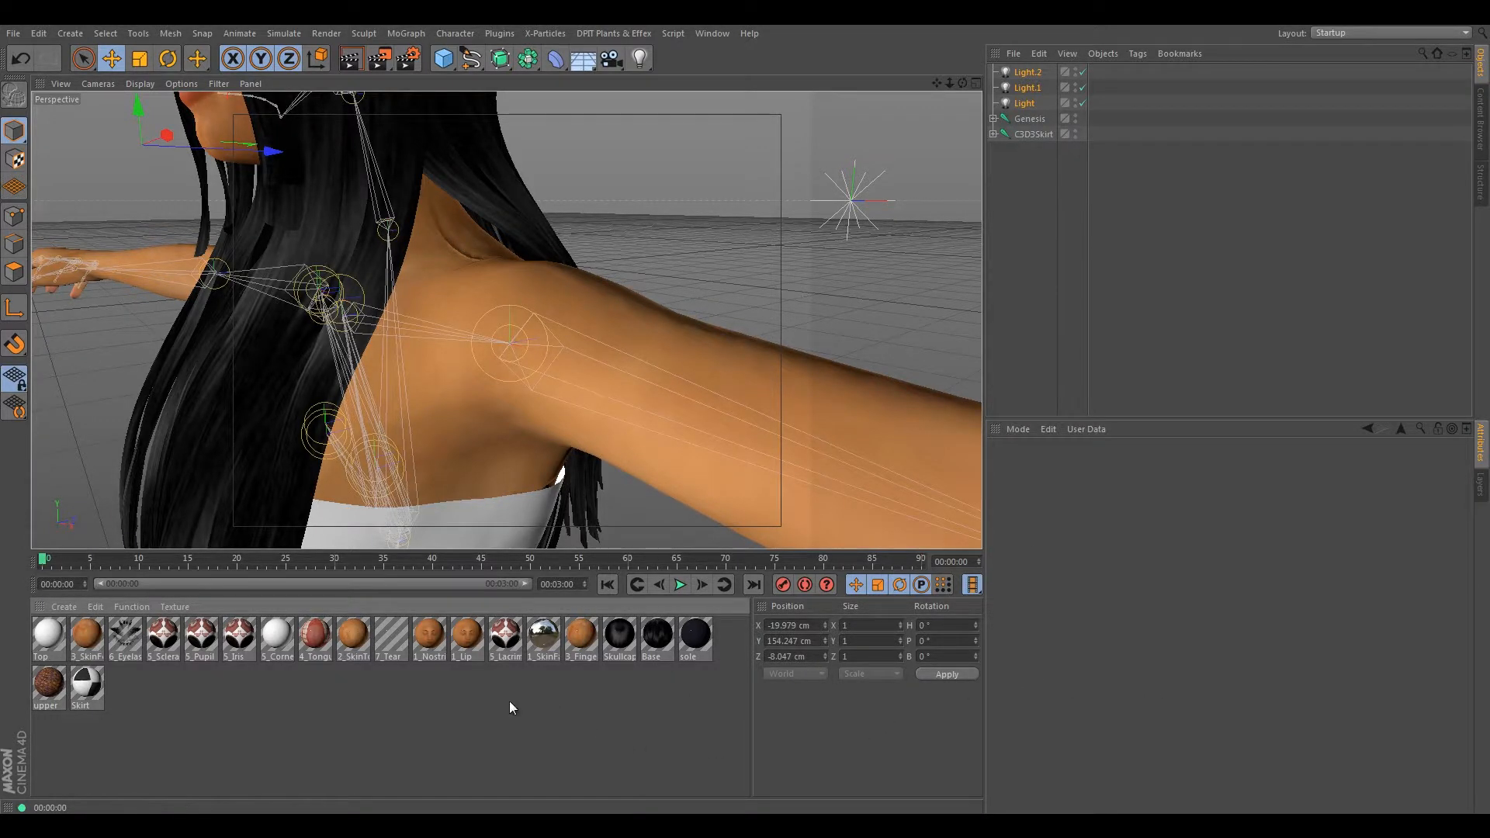
- Turn off the Environment channel of the 1_Nostril material
left_click(368, 644)
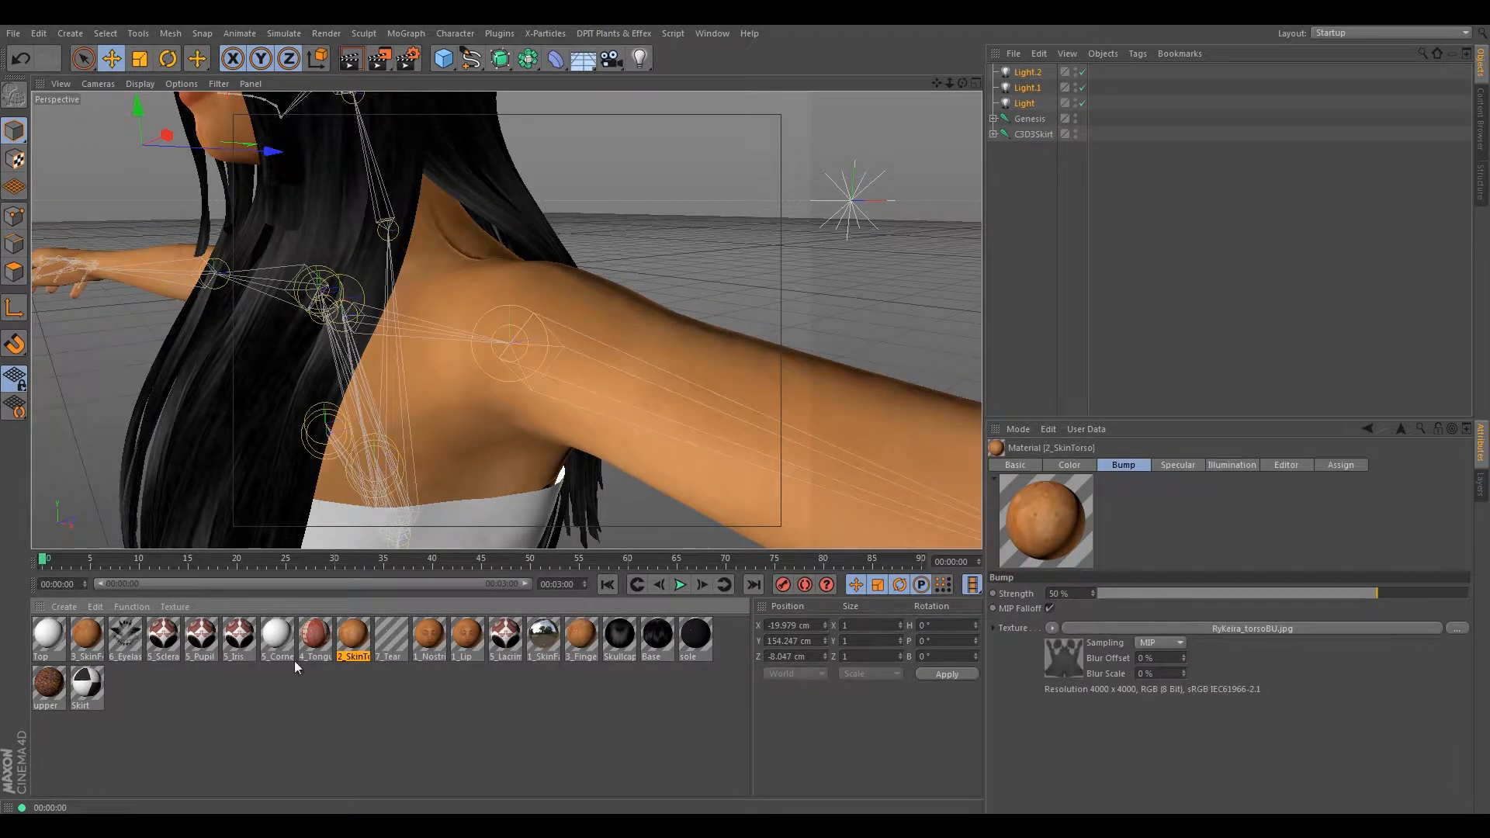
left_click(428, 641)
left_click_drag(466, 332, 709, 543, "alt")
middle_click_drag(709, 539, 731, 576, "alt")
scroll(367, 247, "down", 3)
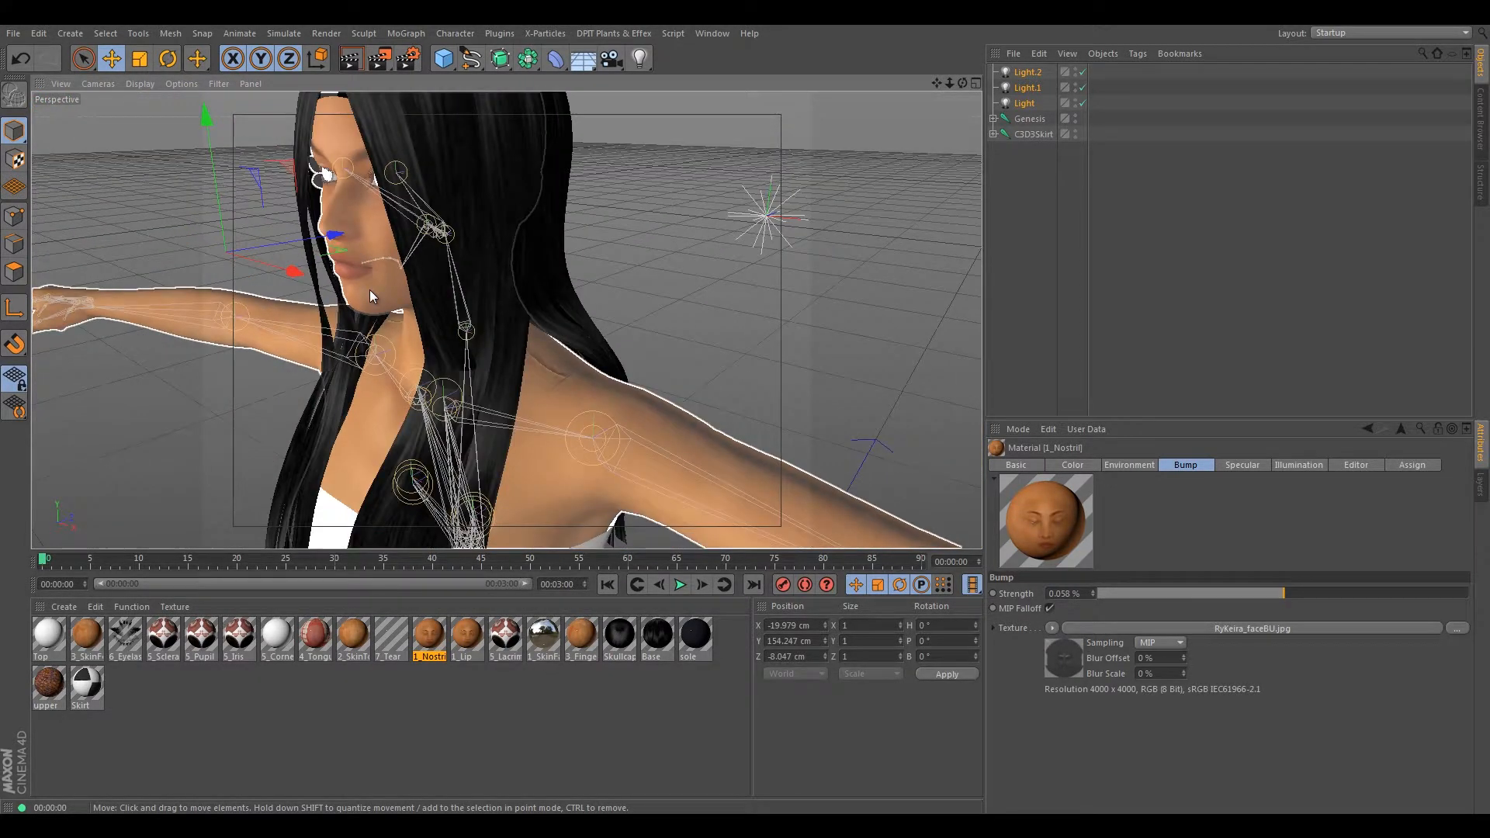
left_click(1018, 464)
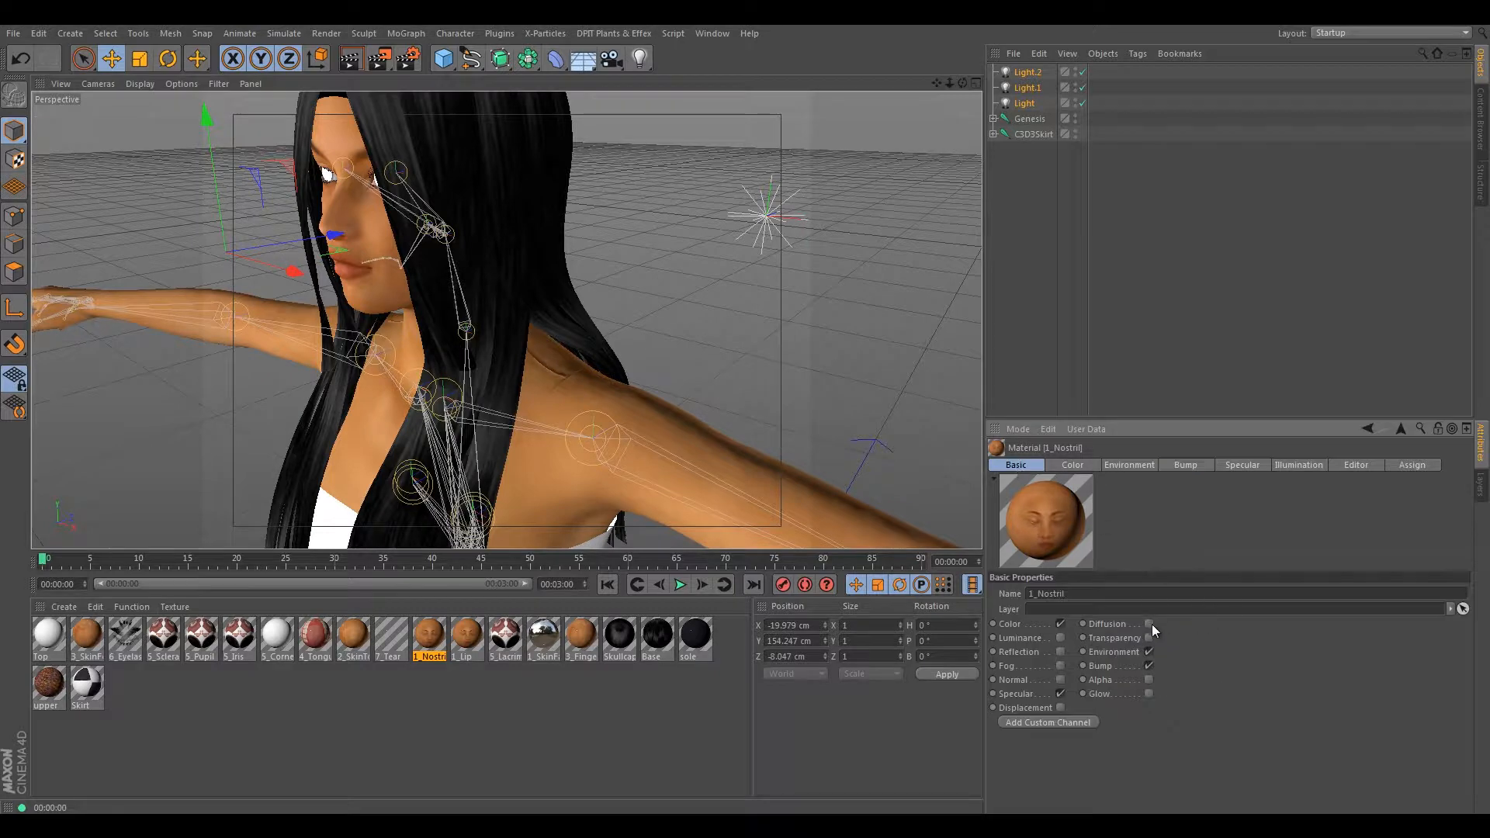
left_click(1148, 652)
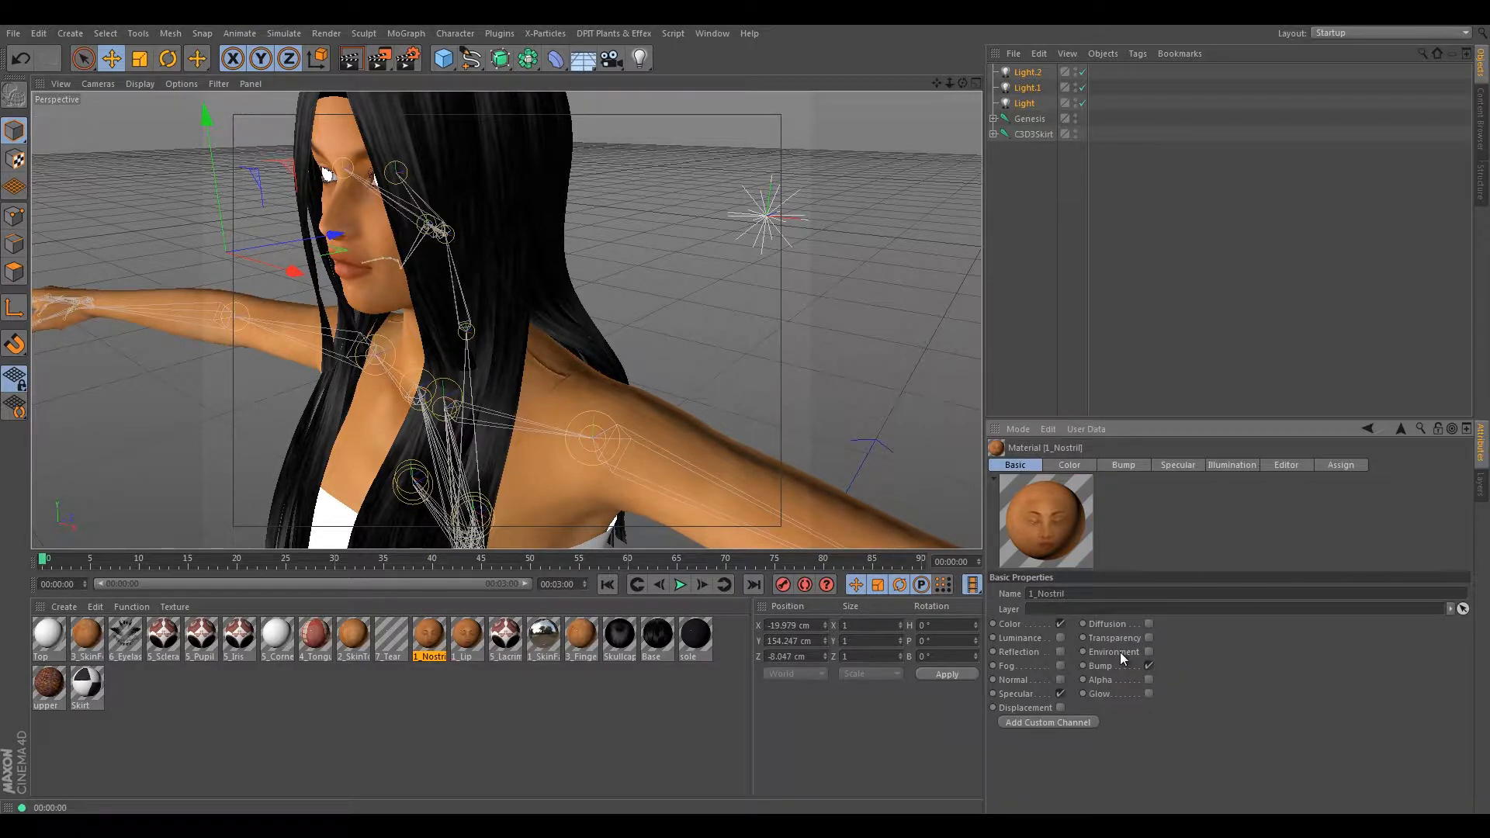
- Raise the bump strength of the 1_Nostril material
left_click_drag(422, 376, 413, 337, "alt")
middle_click_drag(435, 353, 506, 413, "alt")
left_click_drag(501, 411, 435, 389, "alt")
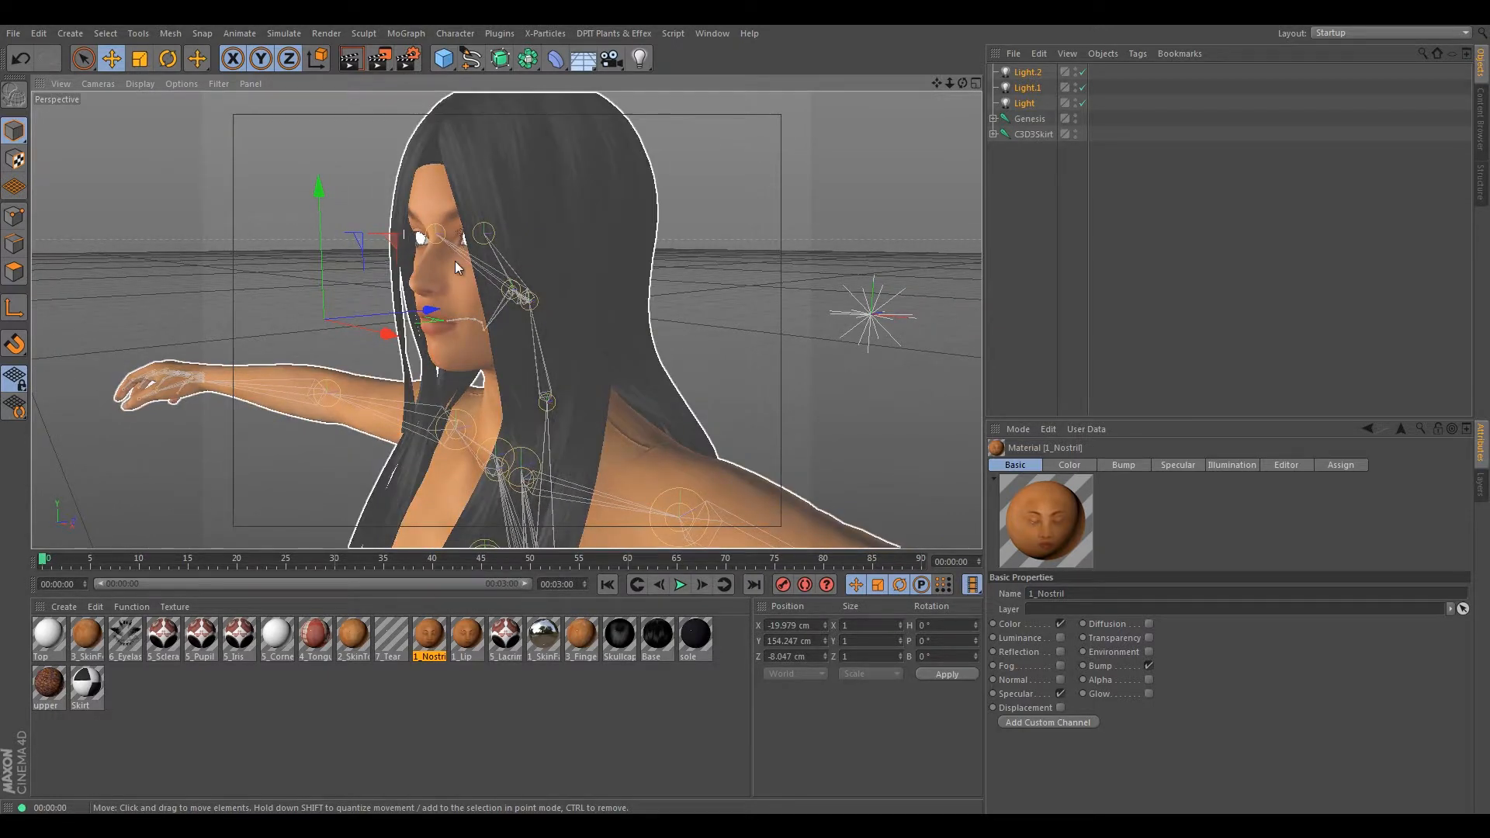
scroll(466, 310, "down", 4)
middle_click_drag(432, 349, 454, 307, "alt")
left_click_drag(464, 352, 440, 404, "alt")
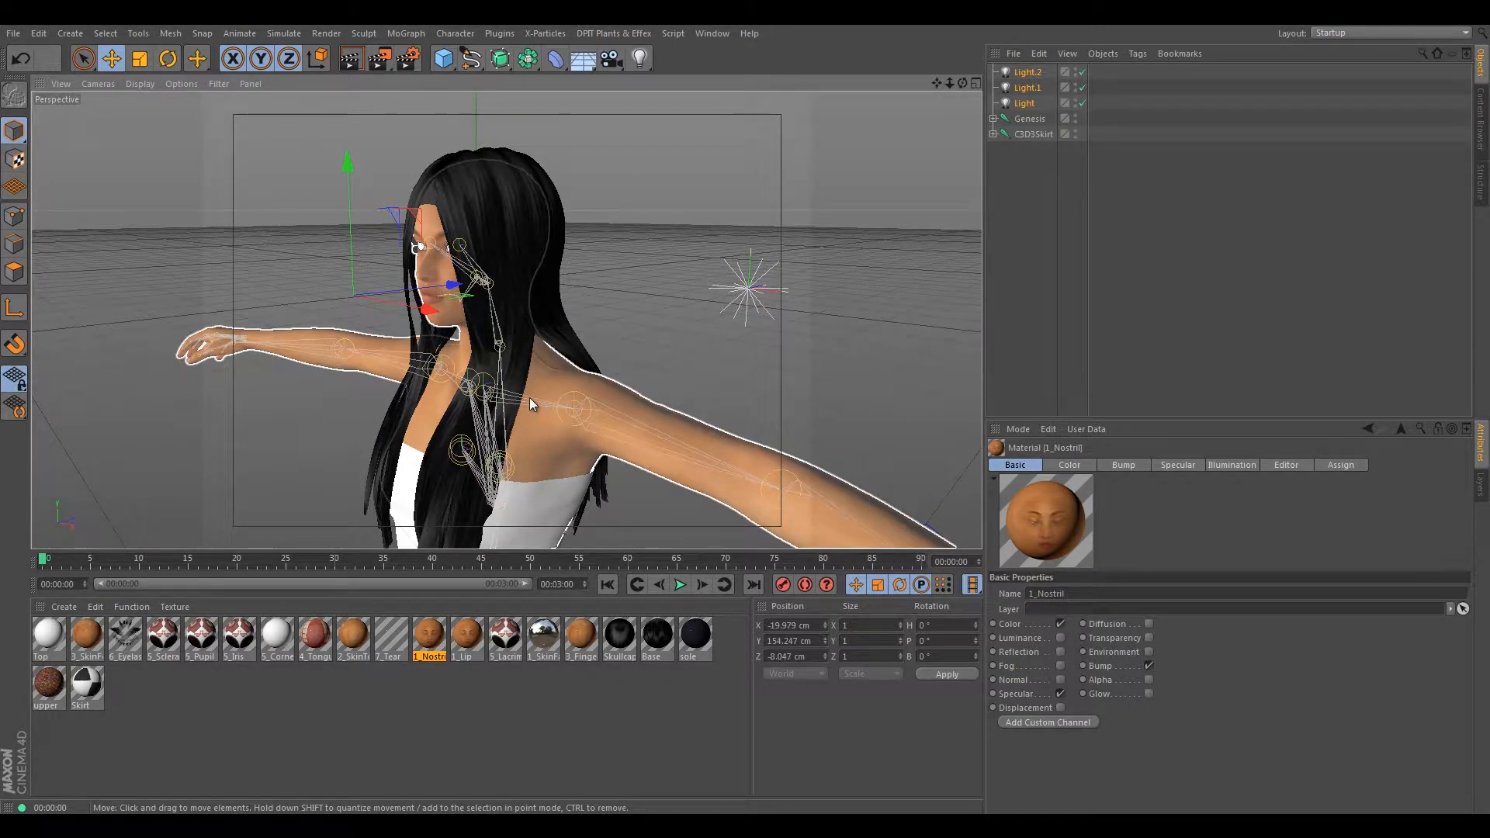
left_click_drag(530, 397, 563, 397, "alt")
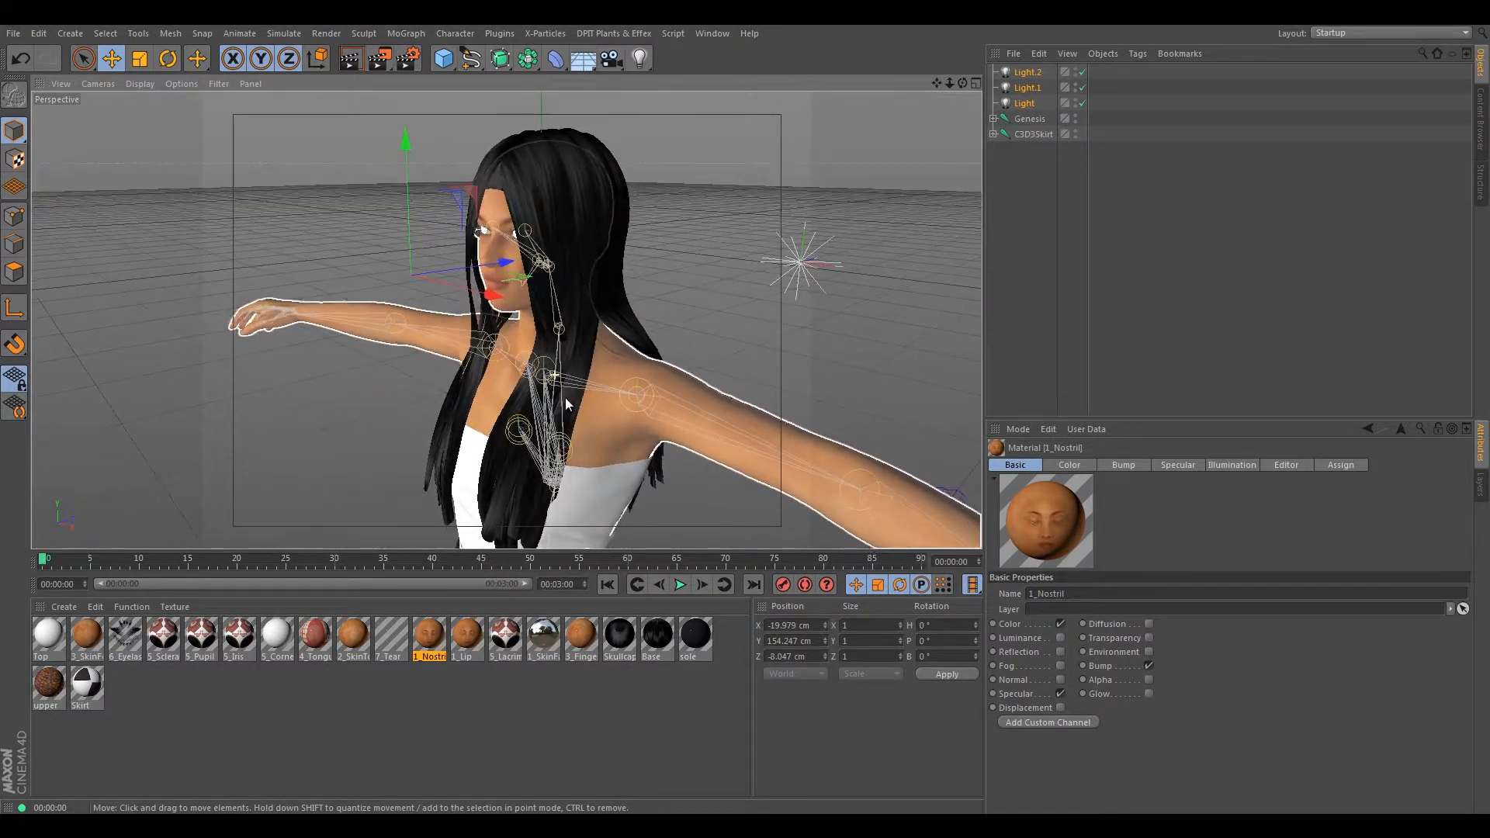
left_click(1124, 464)
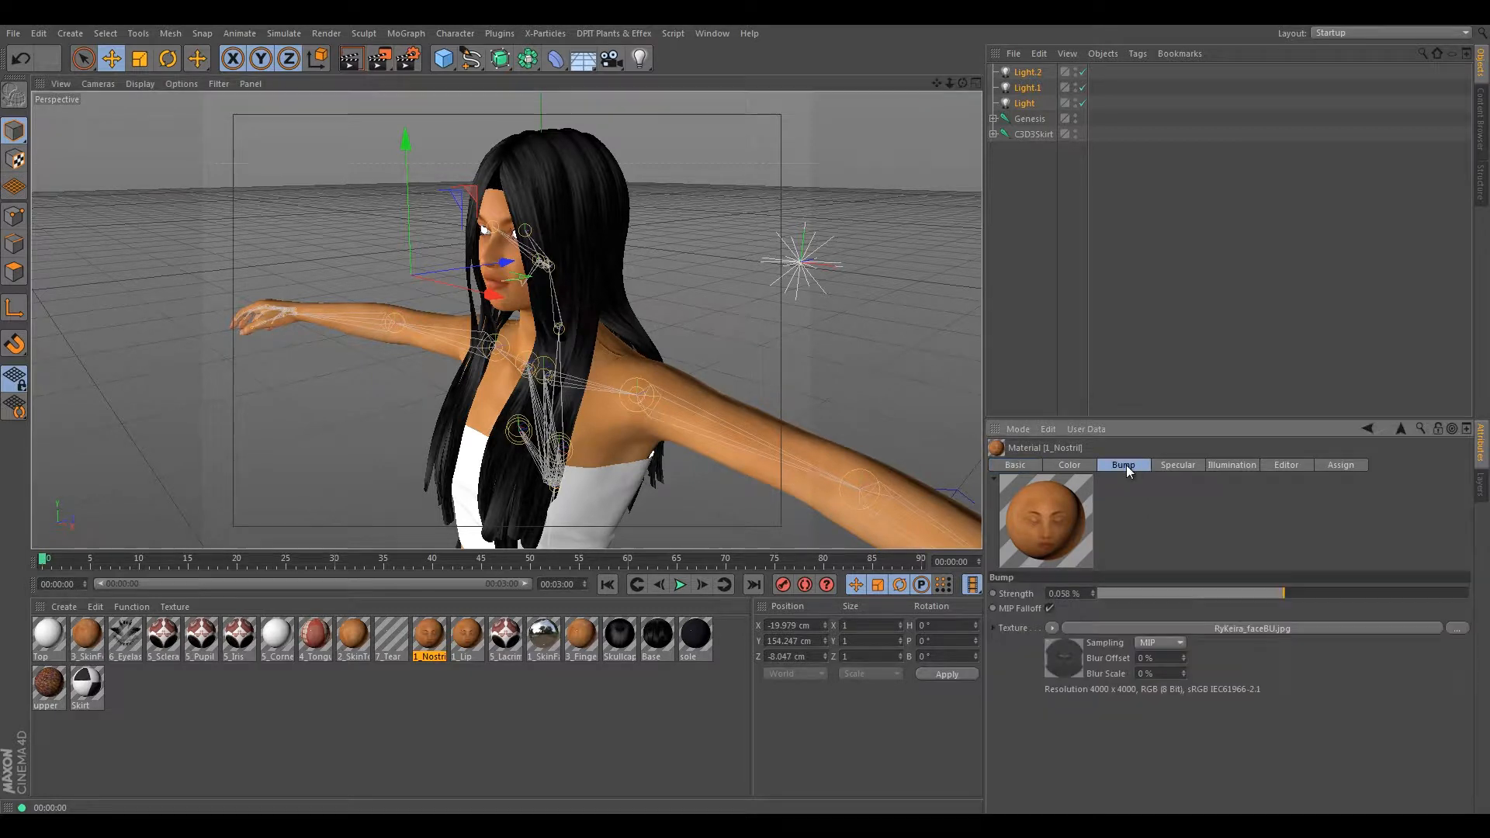
left_click_drag(1279, 590, 1329, 597)
- Load RyKeira_faceBU.jpg from the tex folder as the specular texture of the 1_Nostril material
left_click(1177, 465)
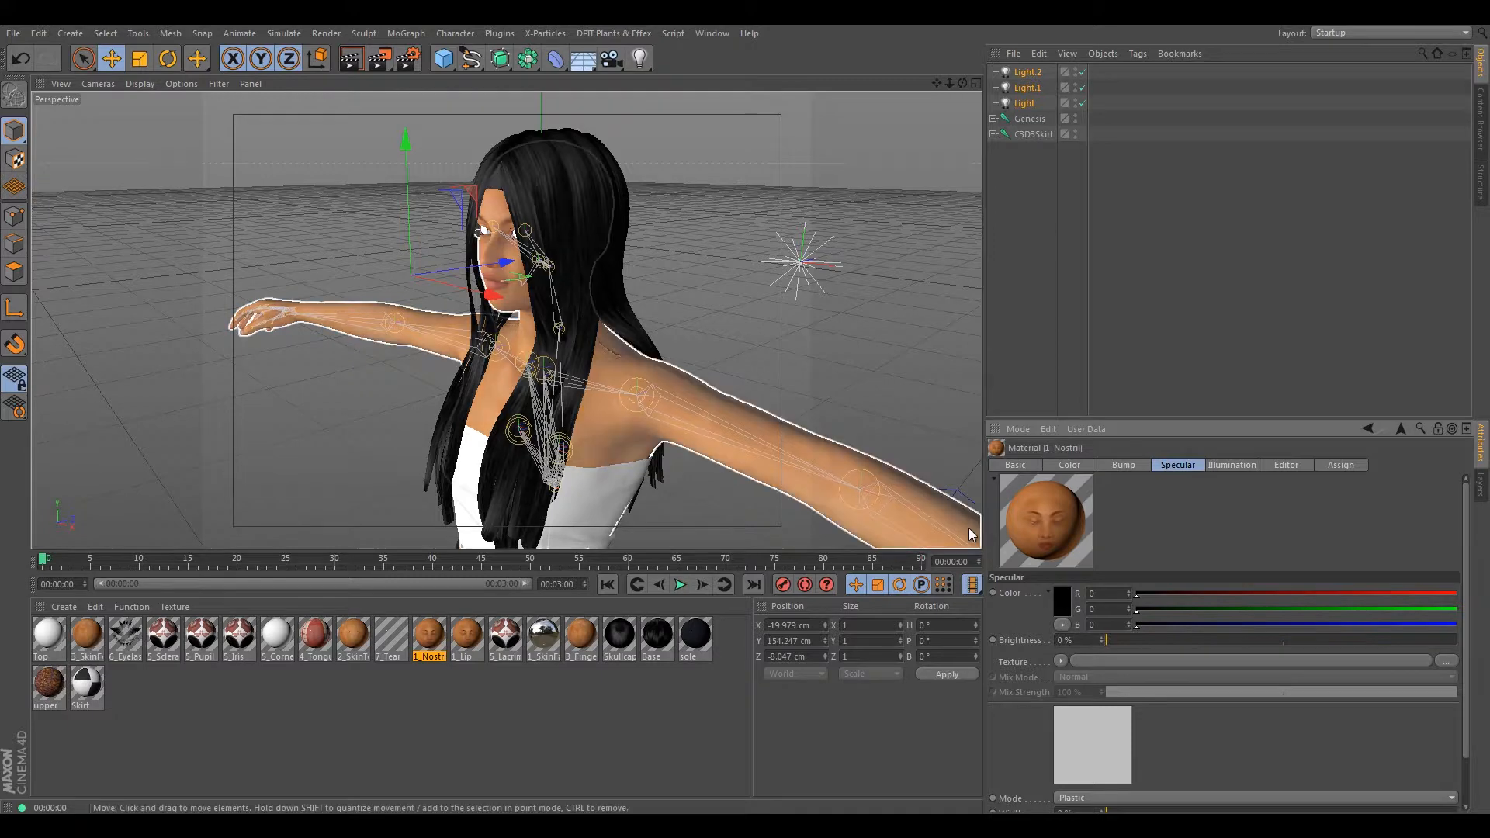
left_click_drag(531, 360, 560, 371, "alt")
left_click_drag(1489, 111, 528, 137)
left_click(631, 347)
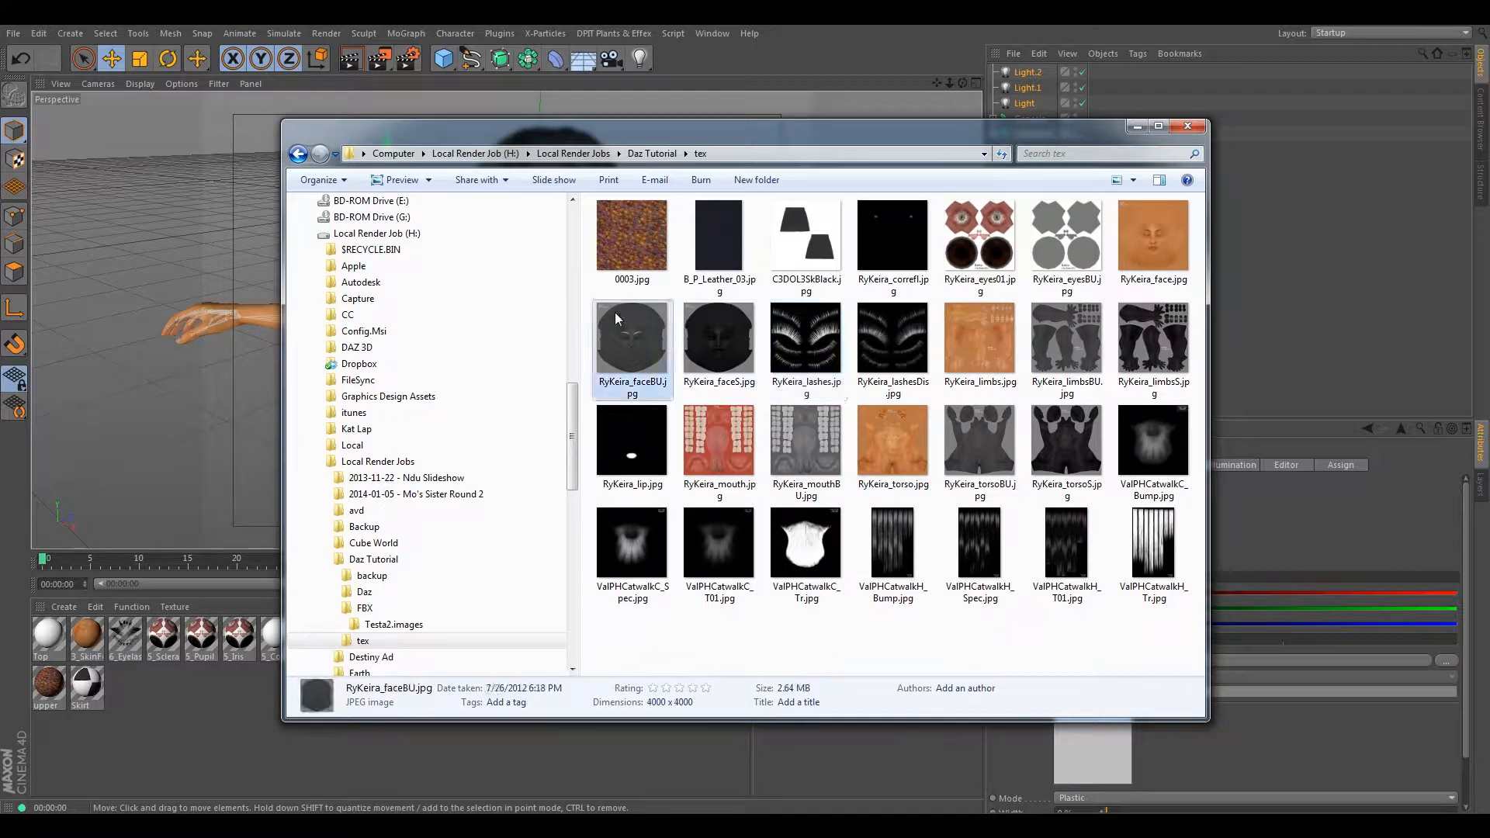
left_click_drag(616, 137, 1489, 176)
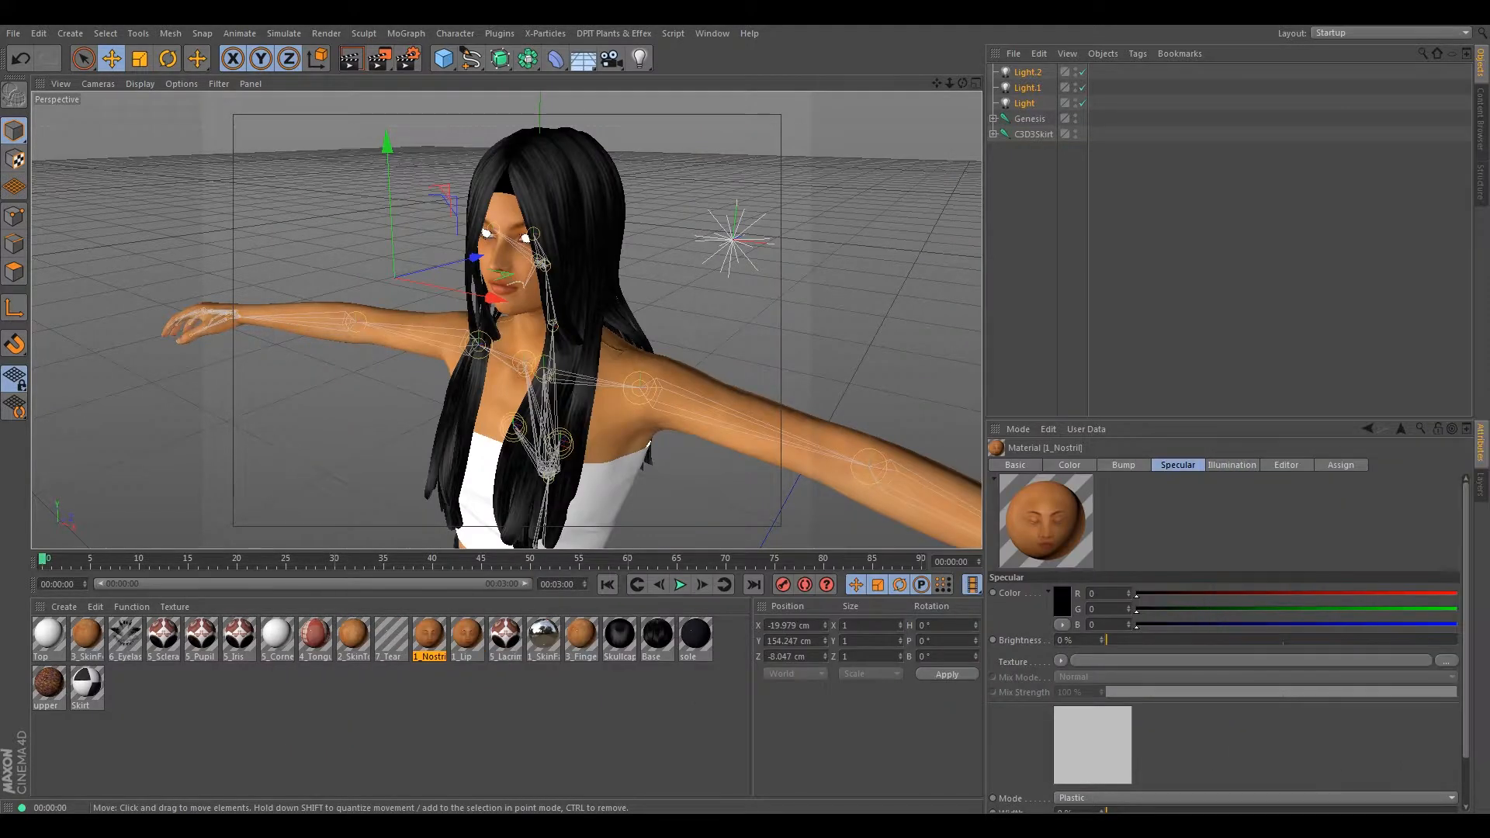
left_click_drag(1122, 465, 1093, 661)
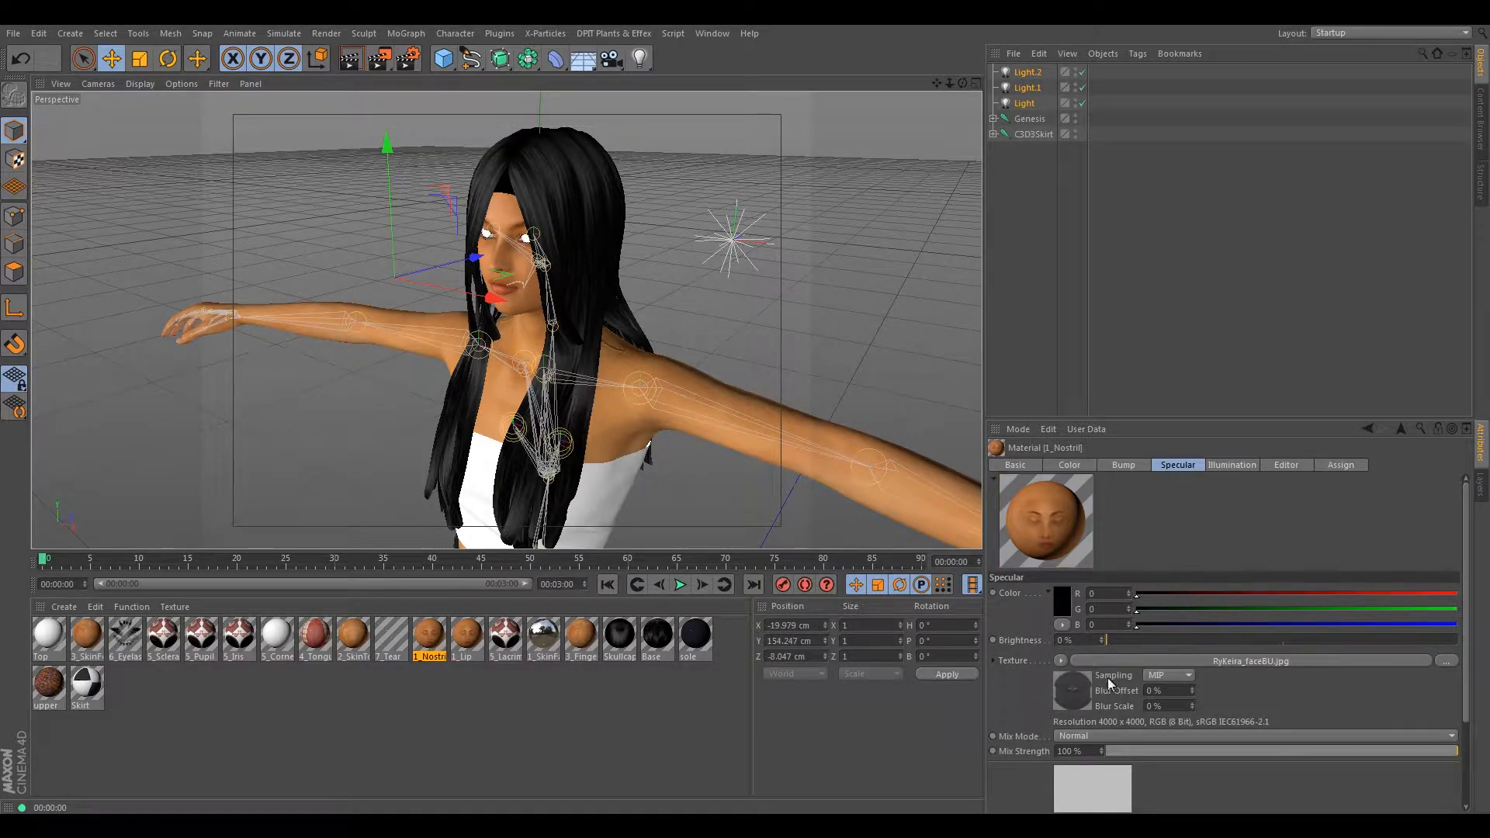
left_click_drag(1489, 178, 507, 179)
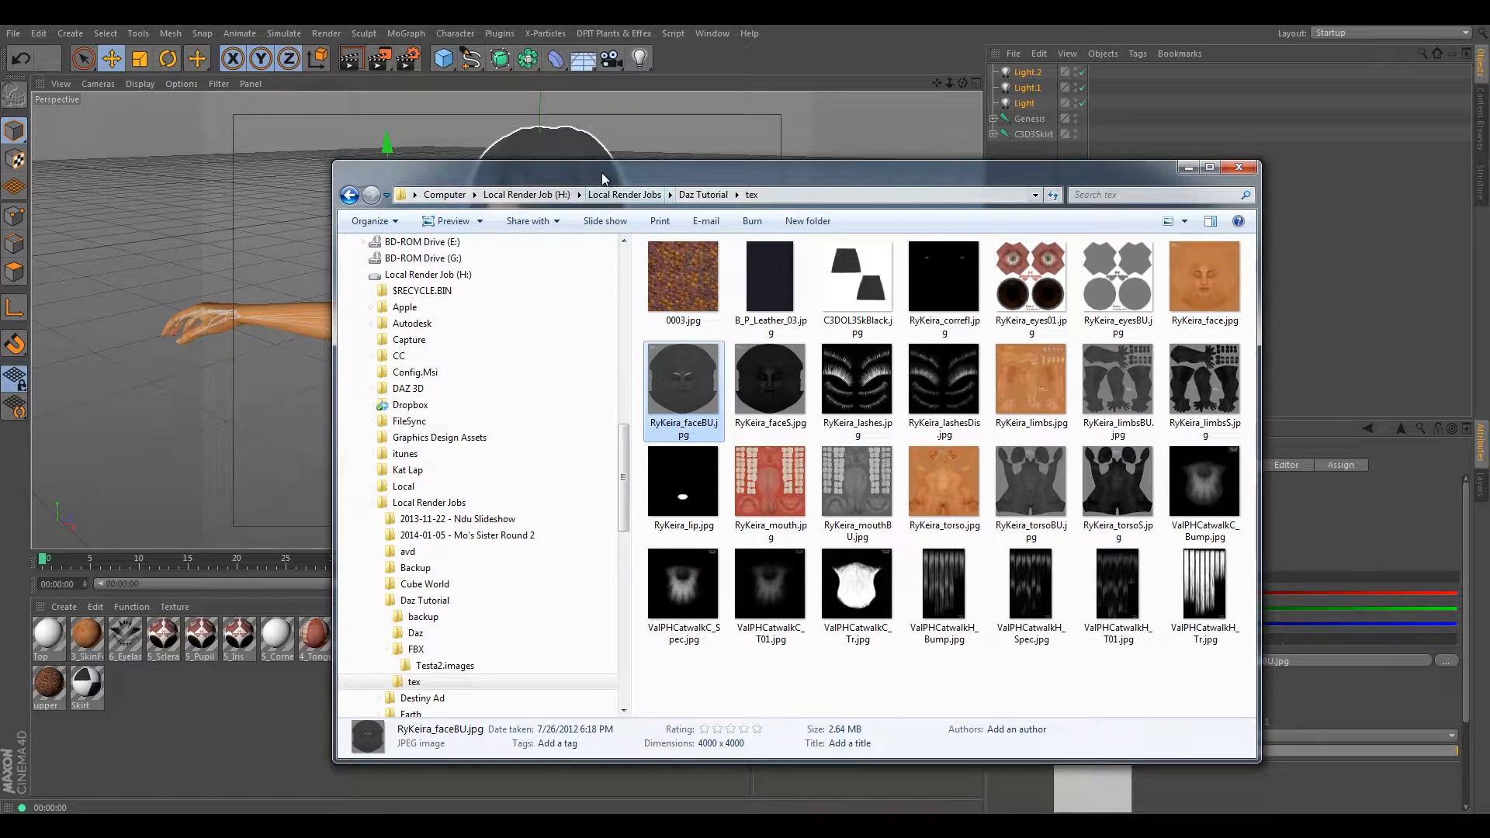
left_click_drag(602, 173, 1488, 174)
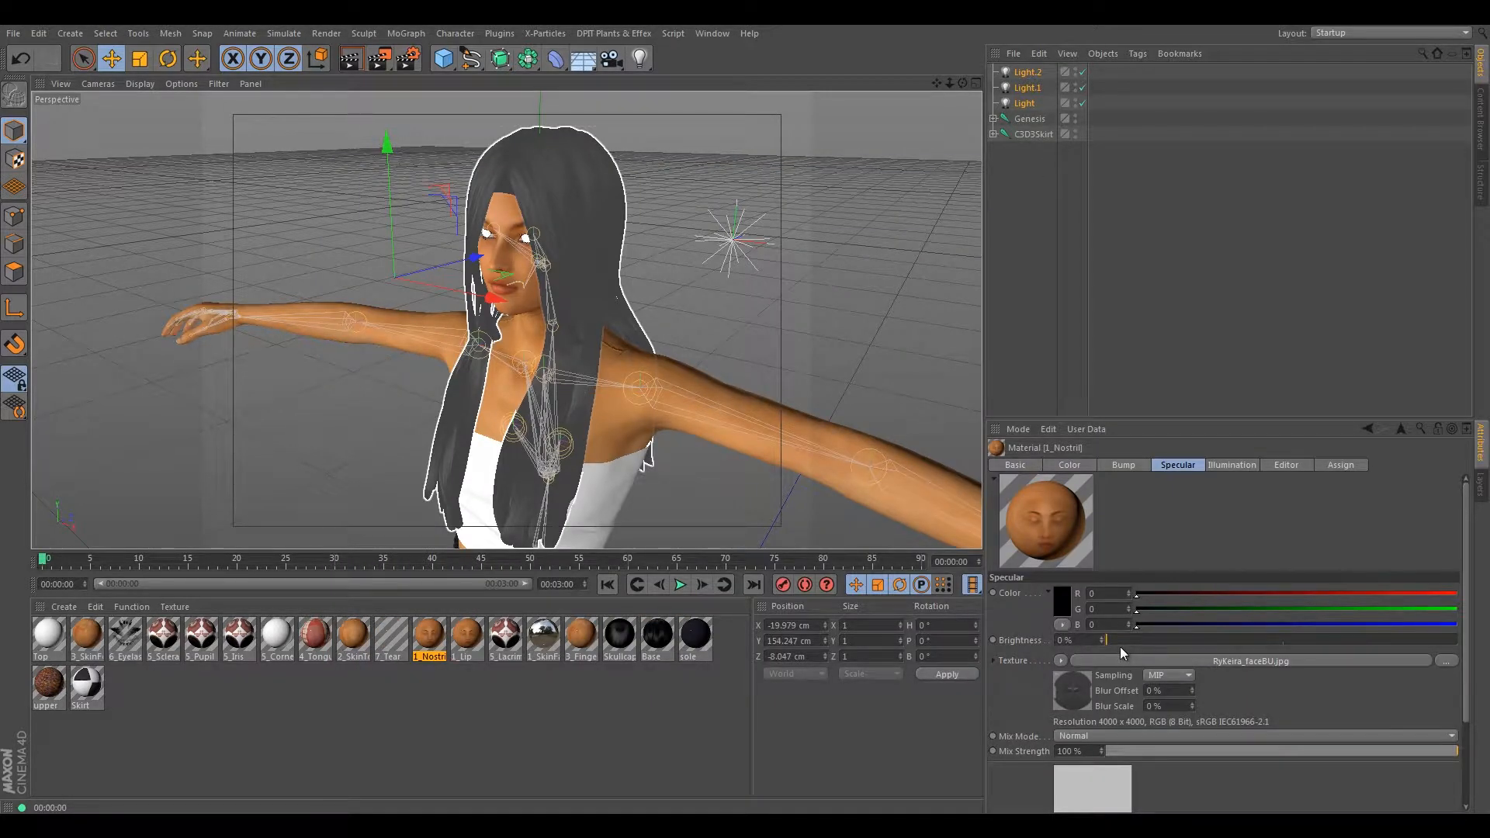
- Set the specular brightness of the 1_Nostril material to 100% and save the project
left_click_drag(1113, 641, 1484, 641)
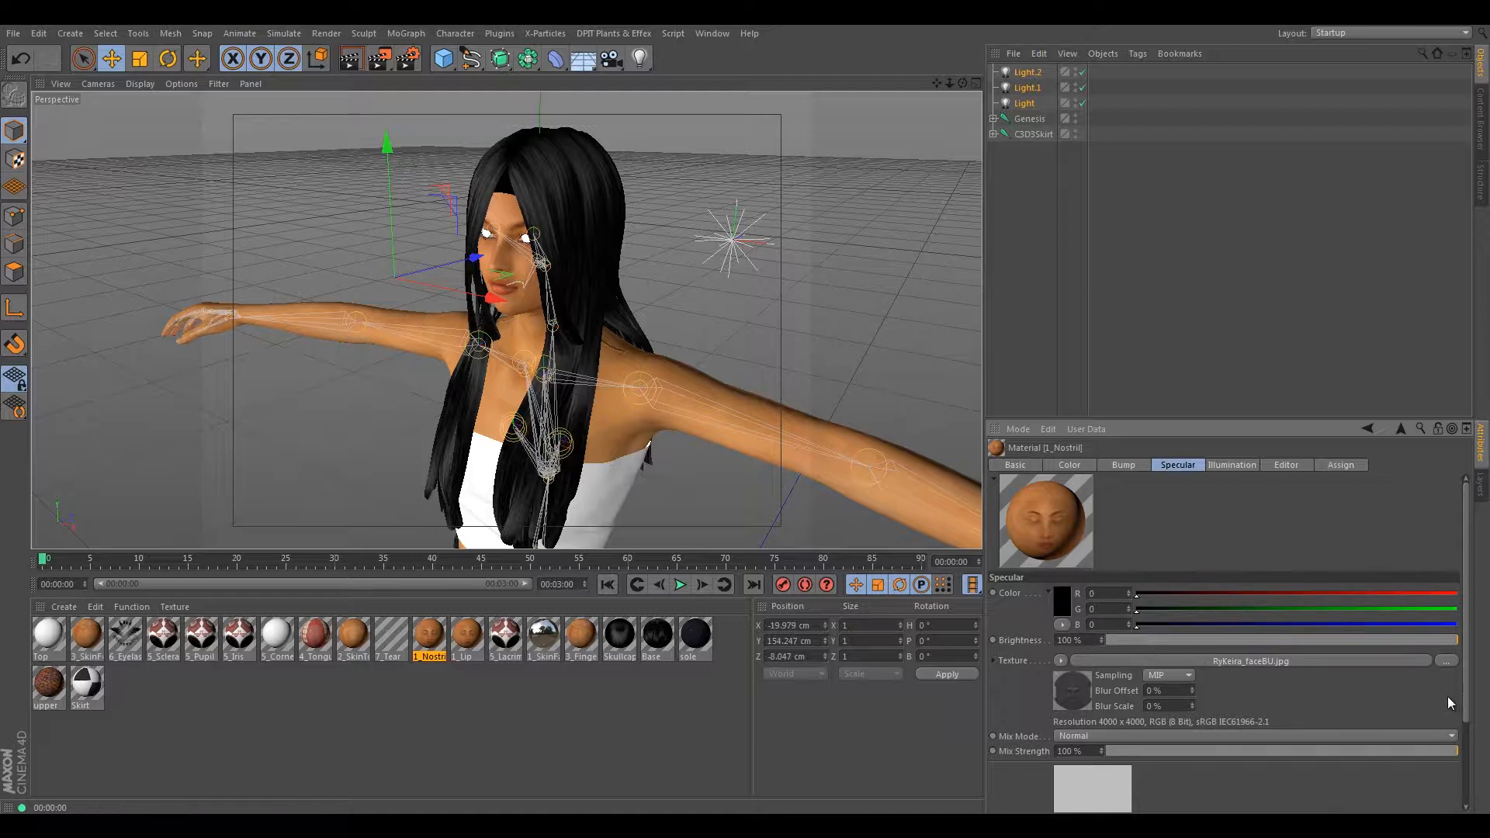
mouse_move(1465, 678)
left_mouse_down()
mouse_move(1466, 776)
mouse_move(1465, 677)
left_mouse_up()
left_click(13, 34)
left_click(46, 156)
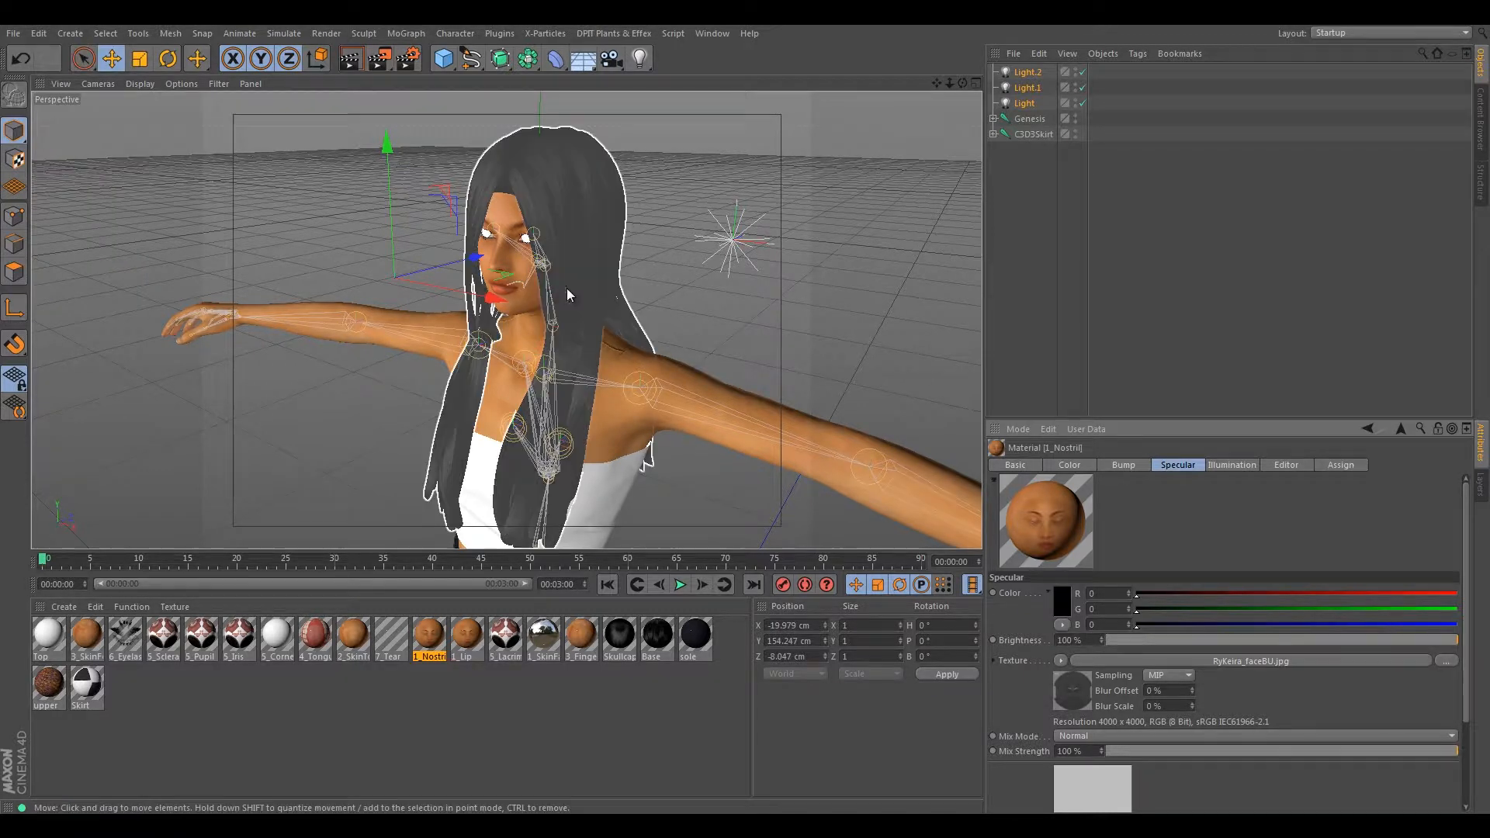
- Turn off the Transparency channel of the Skullcap material and turn on its Alpha channel
left_click(619, 648)
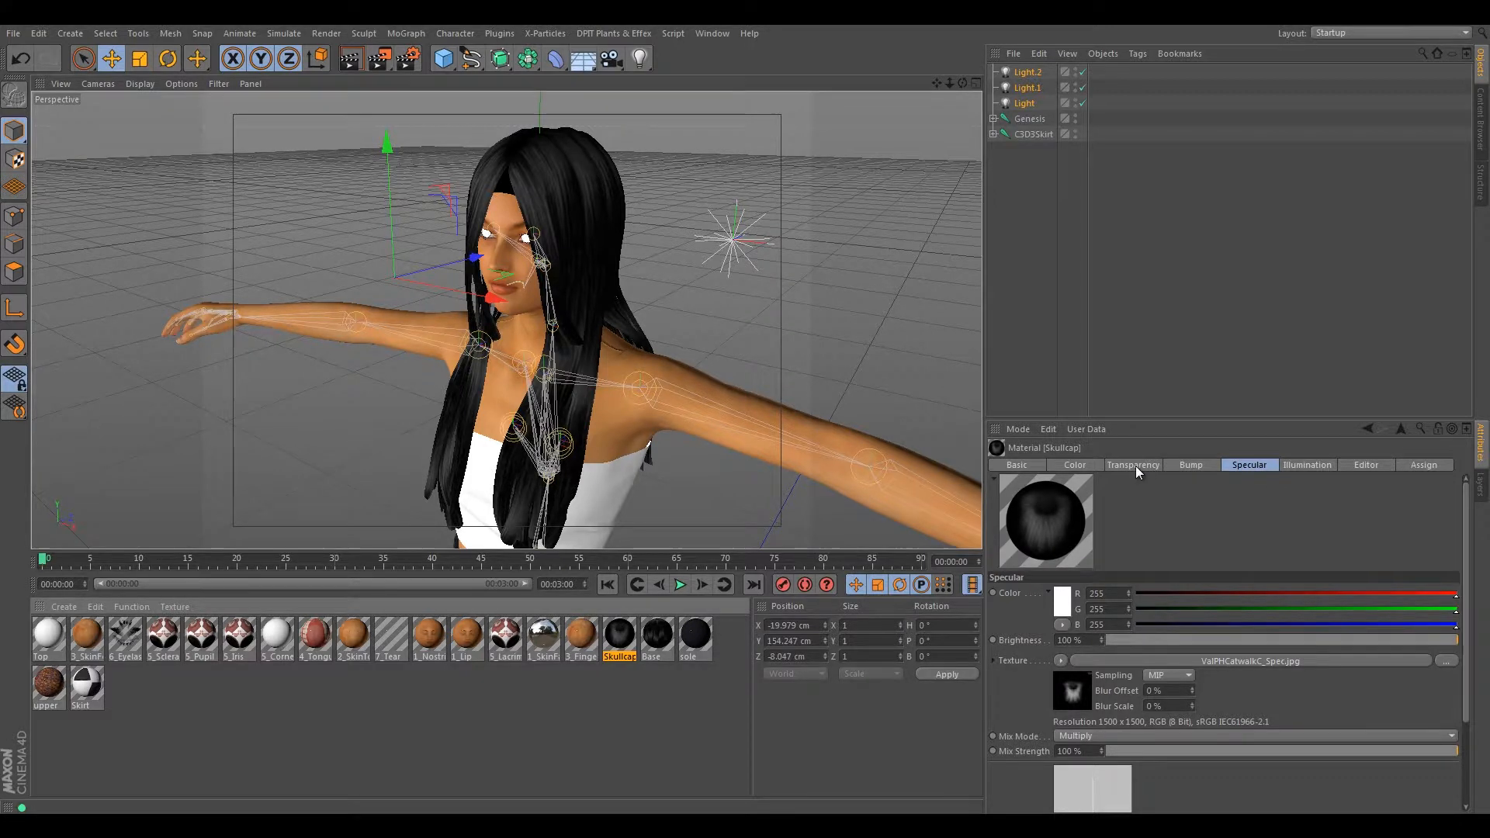
left_click(1017, 464)
left_click(1149, 638)
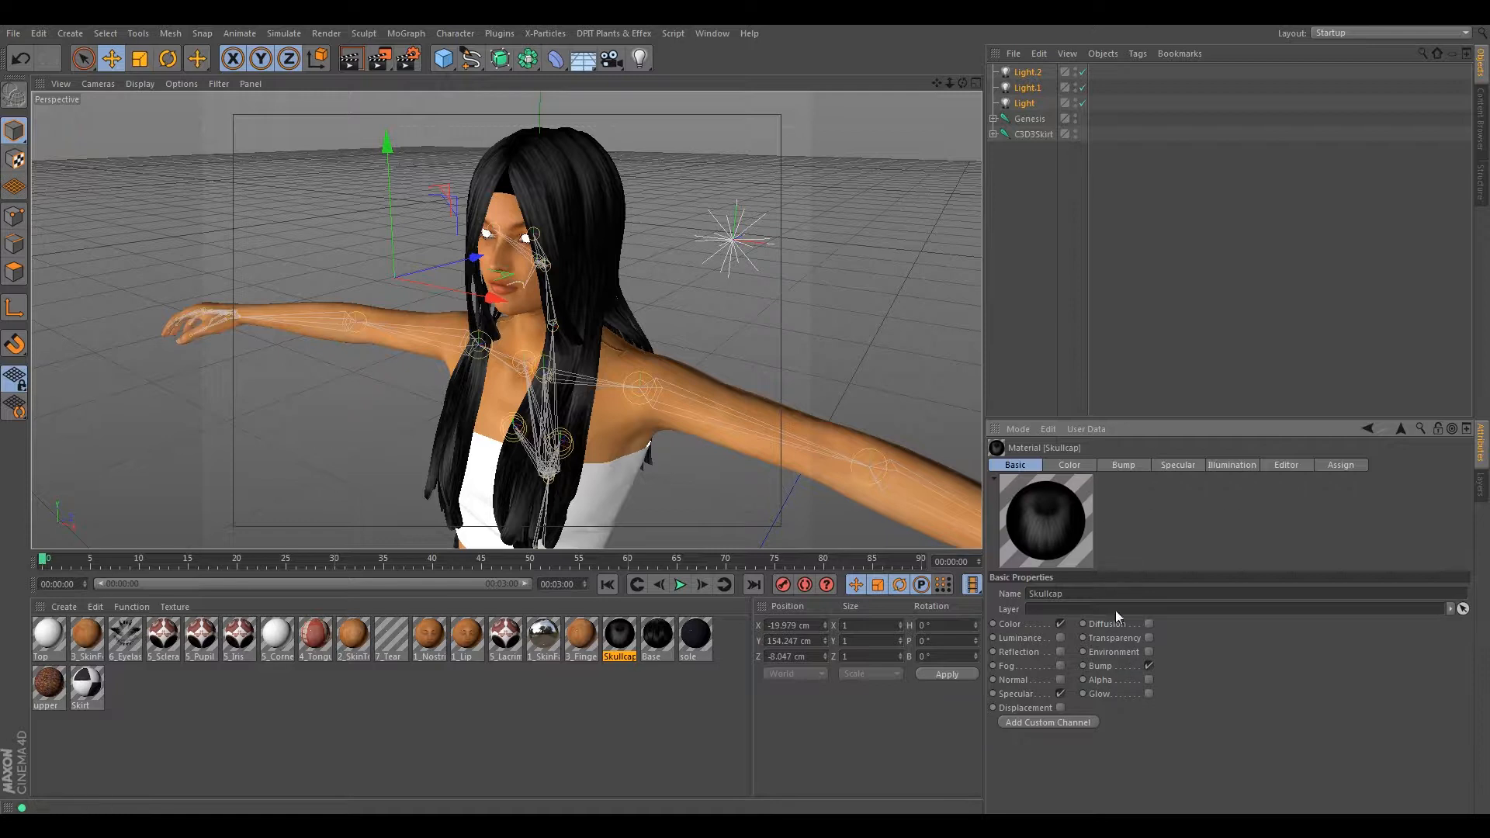
left_click(1148, 680)
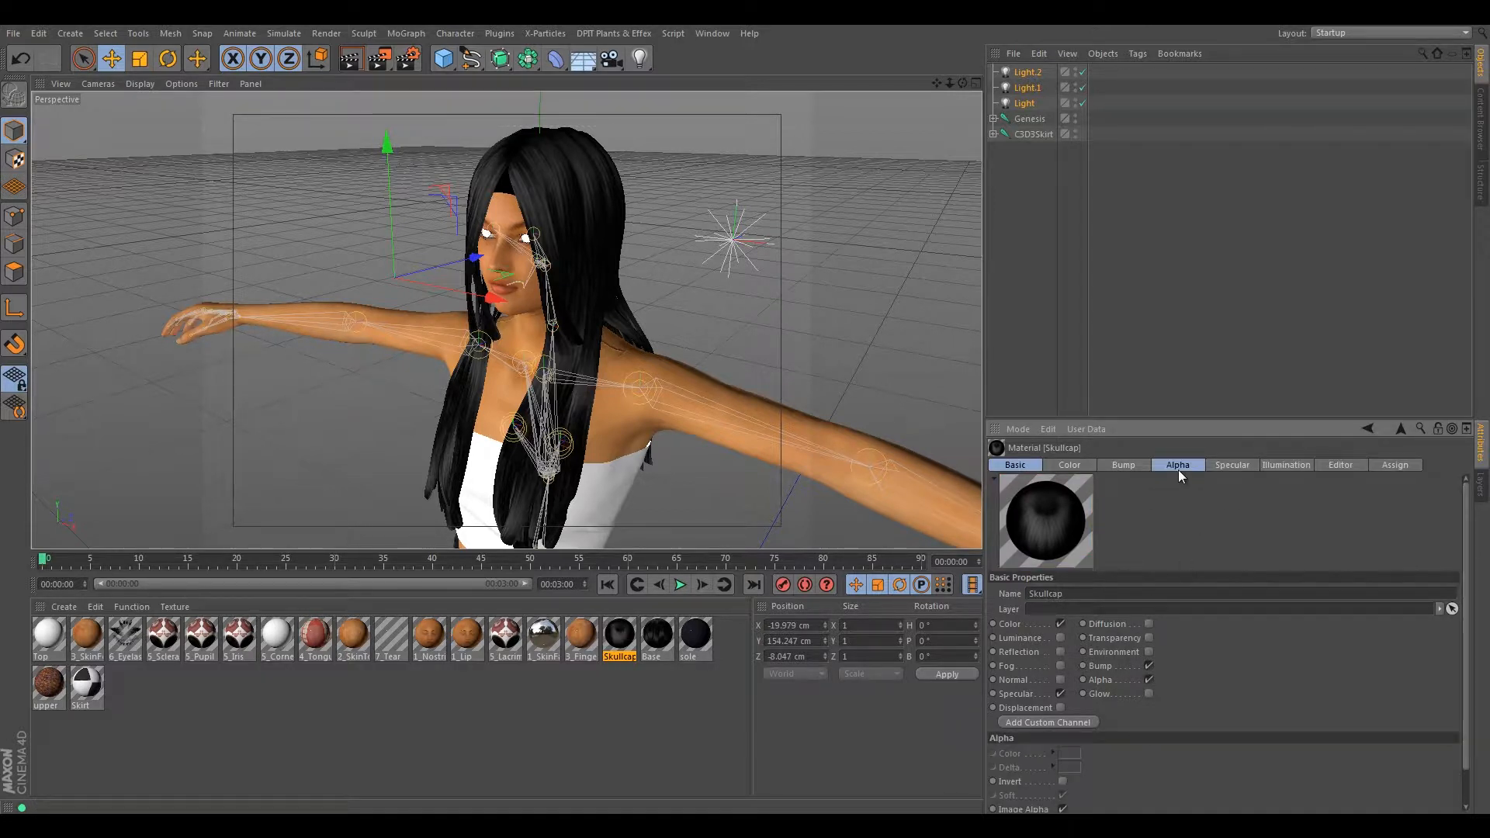
left_click(1179, 465)
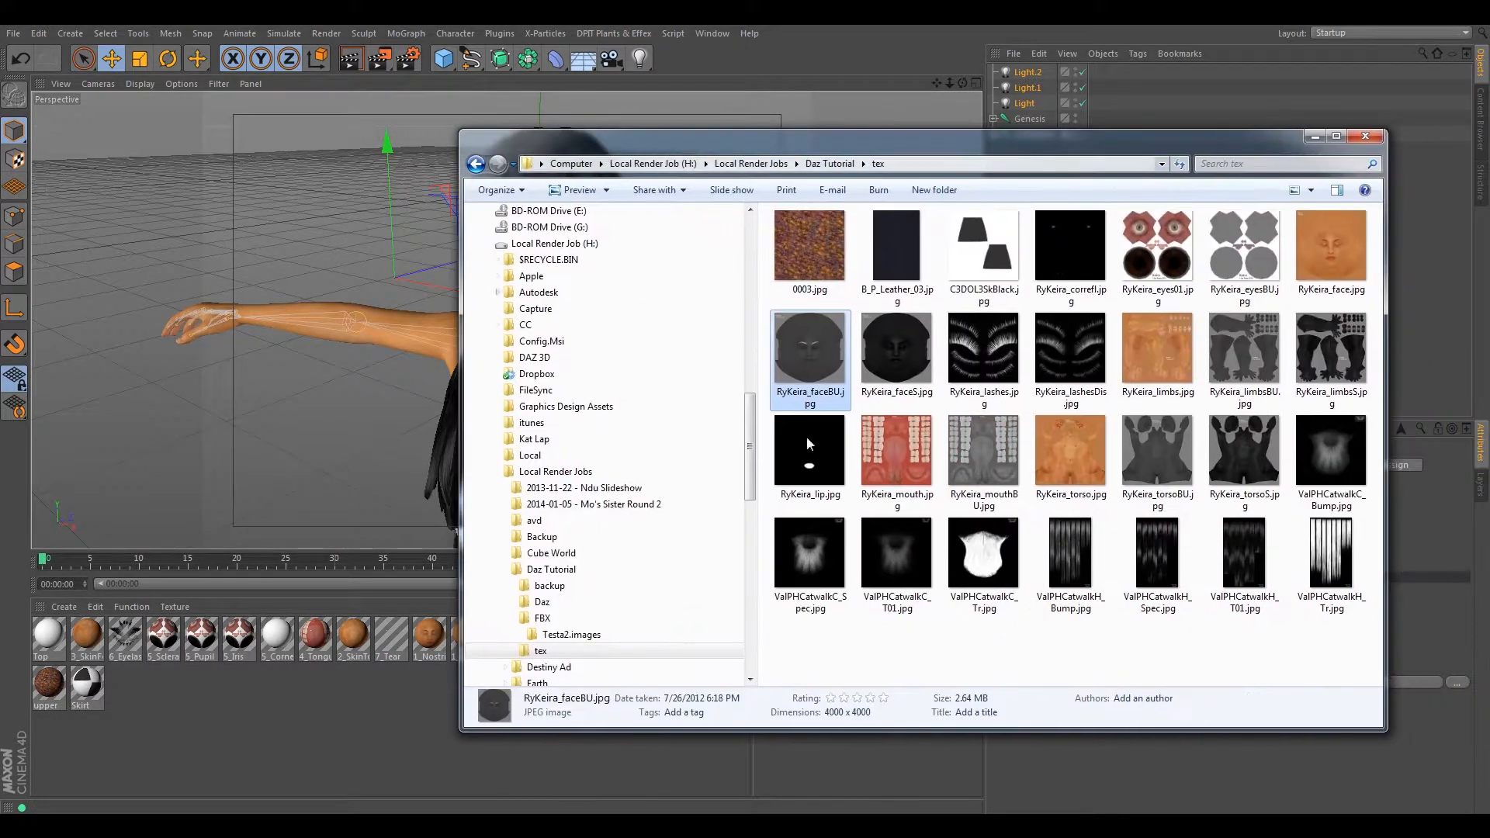
- Briefly re-enable the Skullcap material's Transparency channel to check which texture it uses, and turn it off again
left_click(979, 582)
left_click_drag(868, 143, 1489, 225)
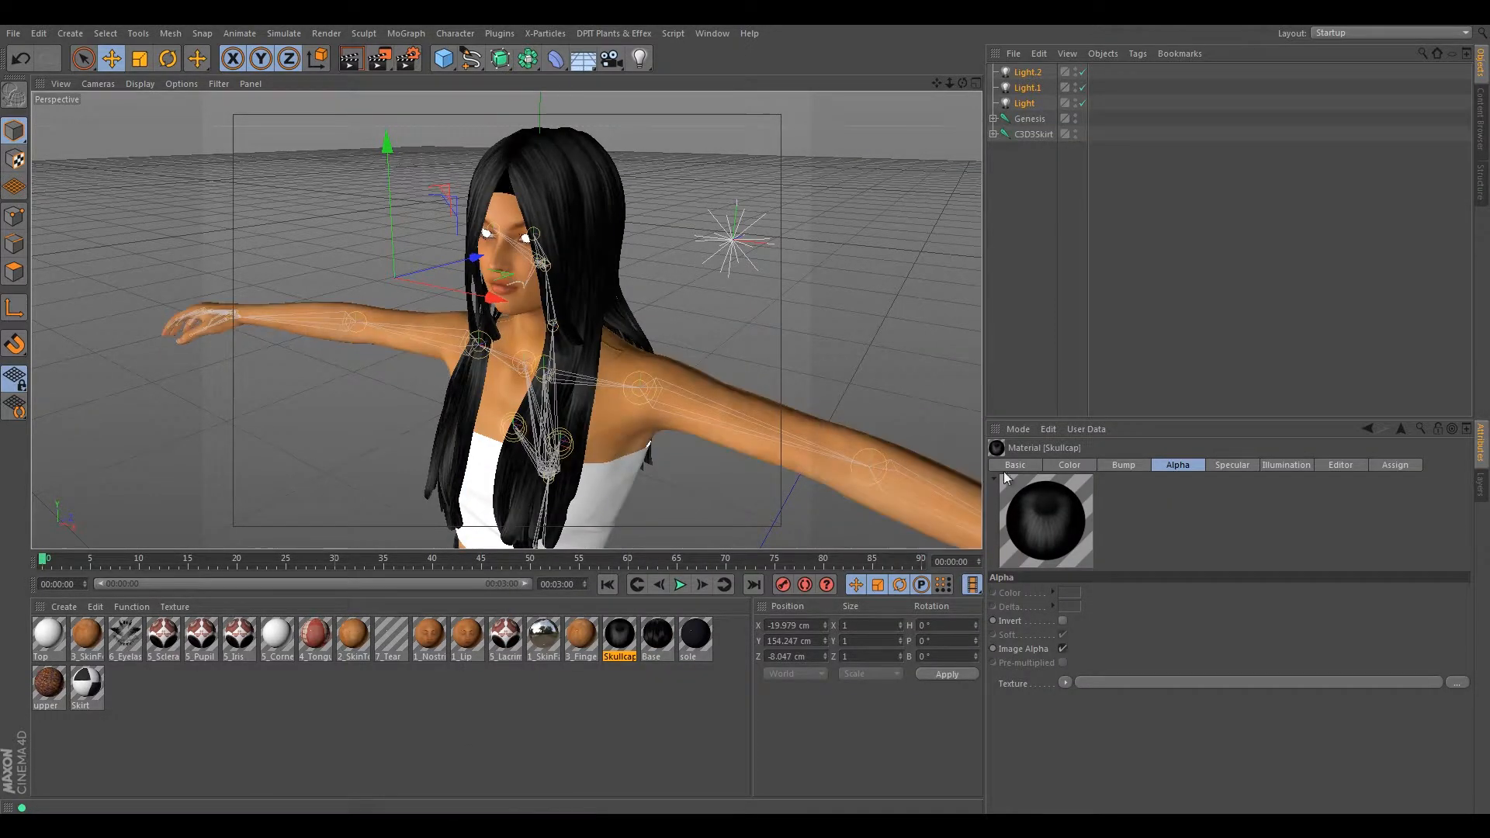
left_click(1008, 466)
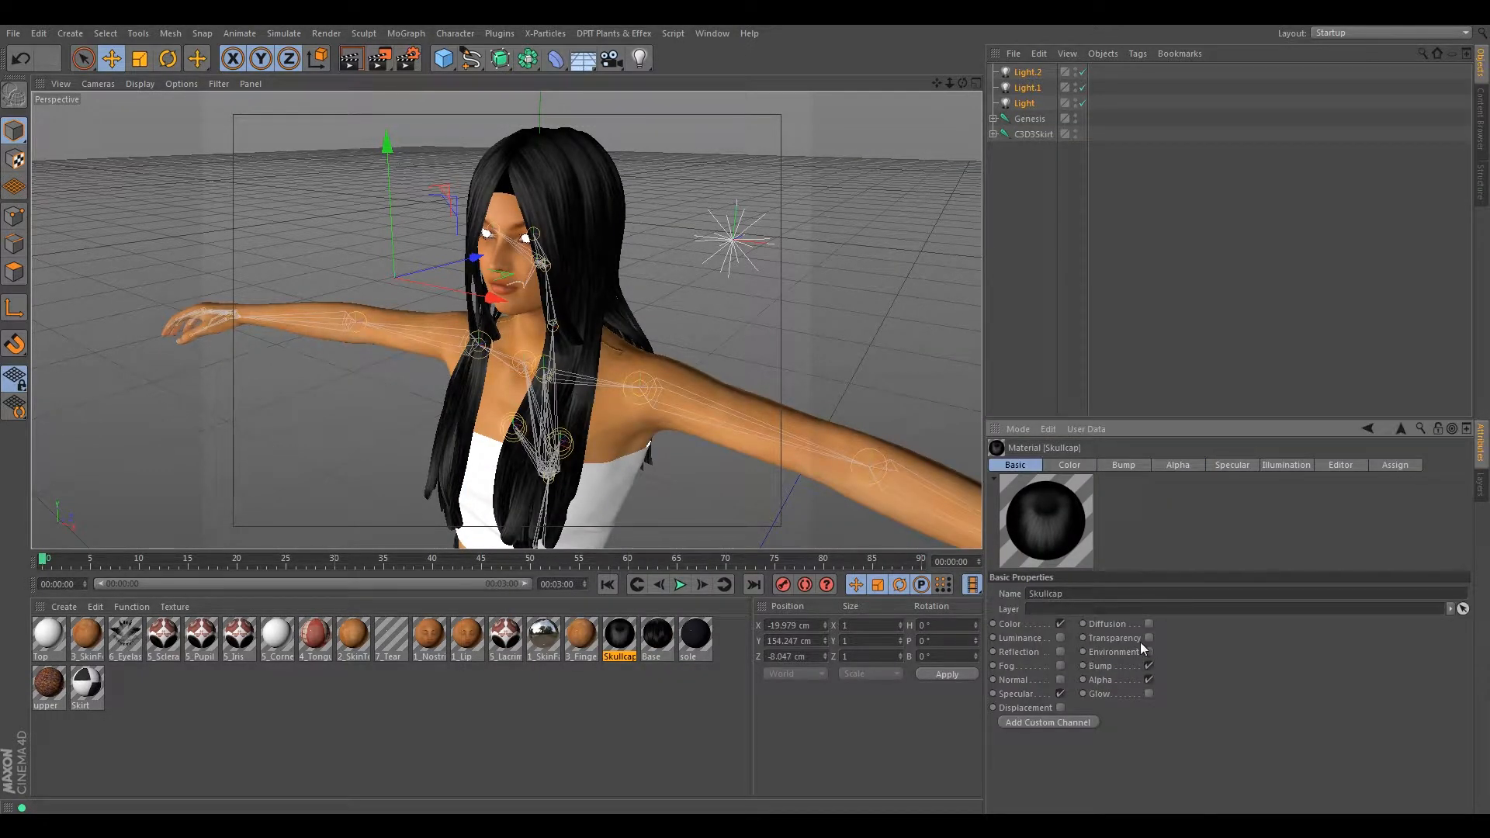
left_click(1148, 638)
left_click(1134, 465)
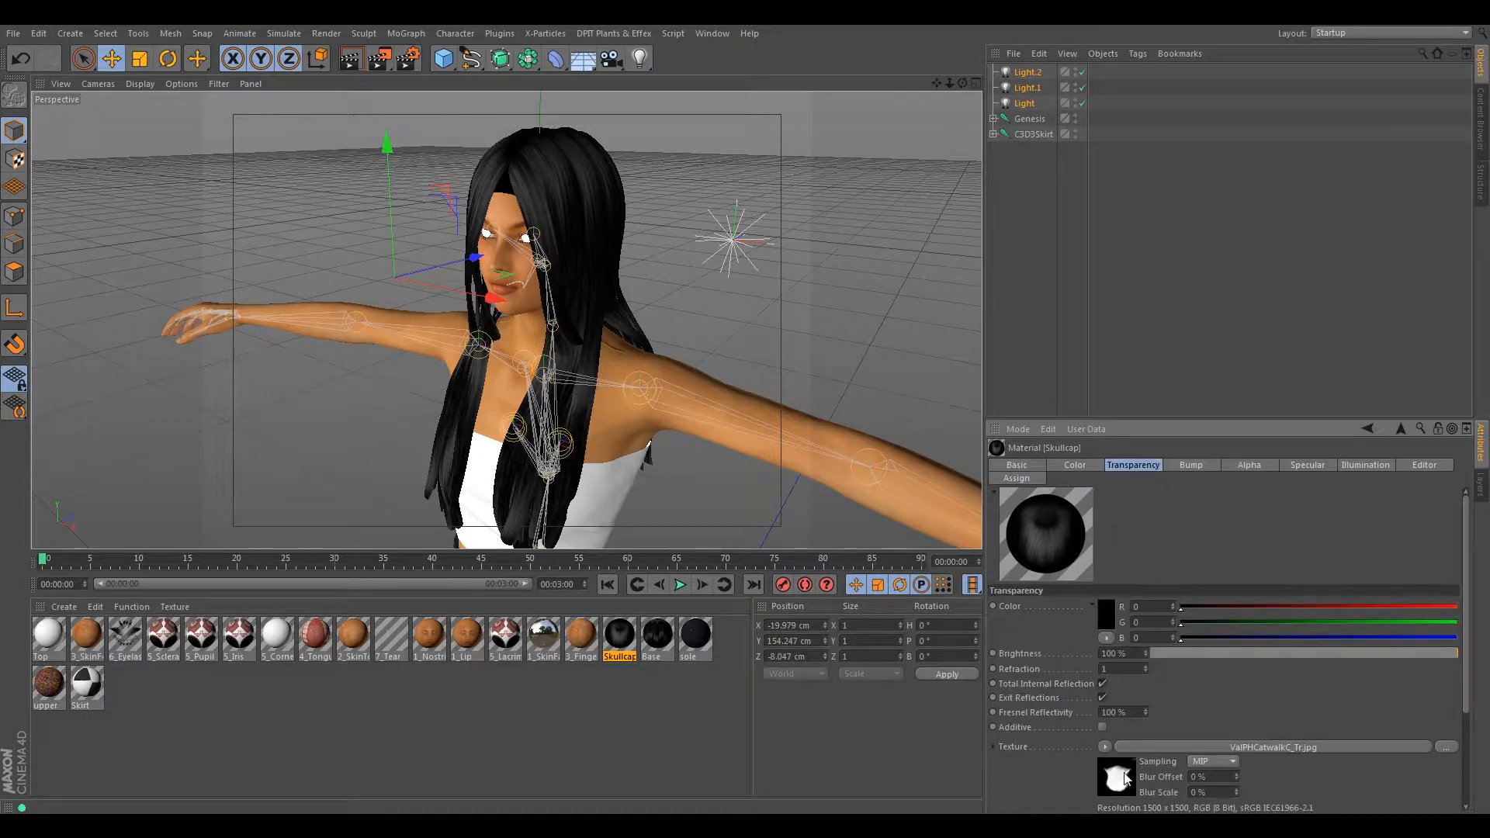
left_click(1017, 466)
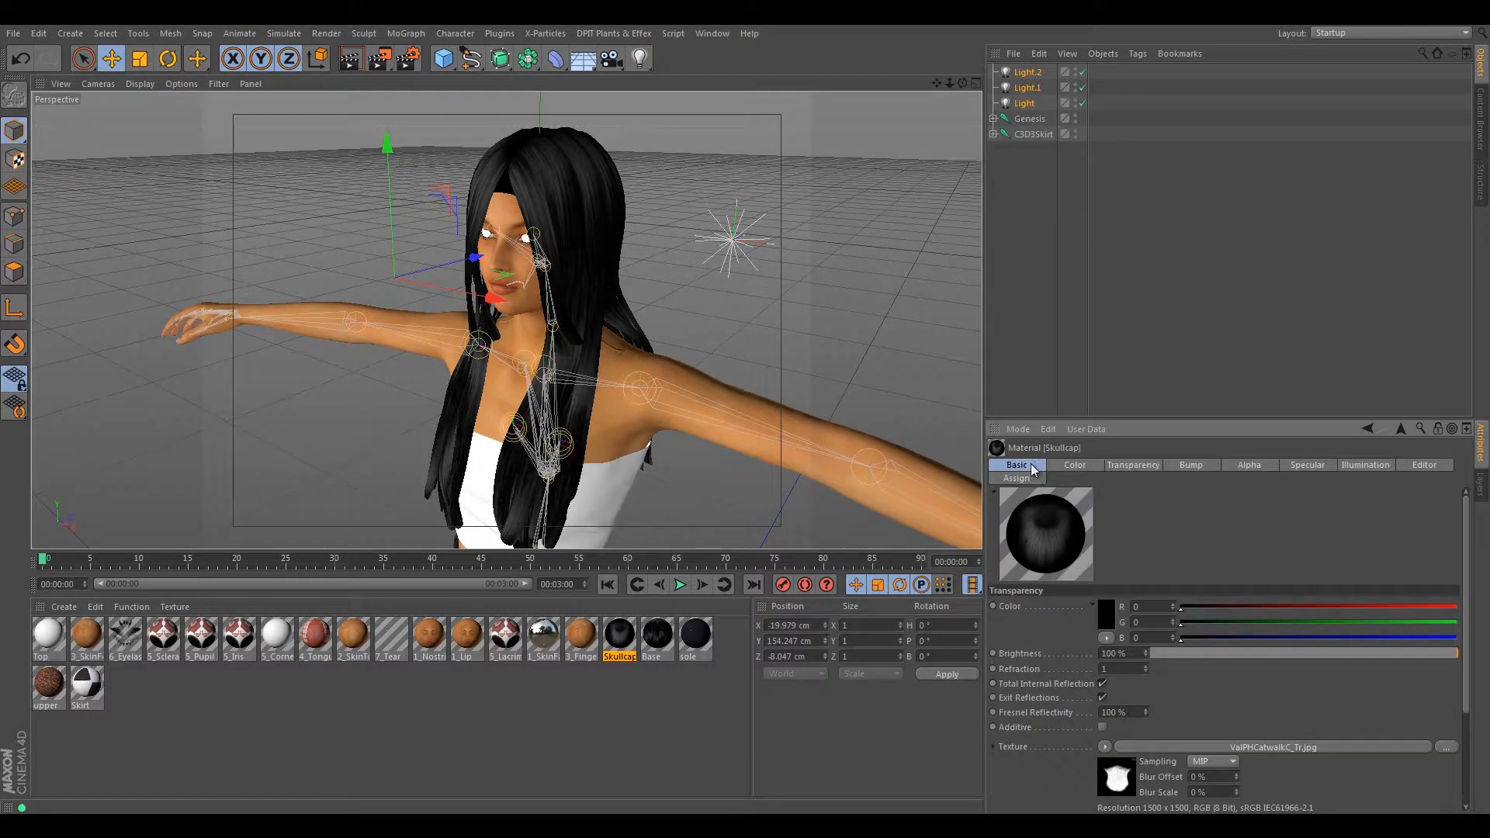
left_click(1149, 651)
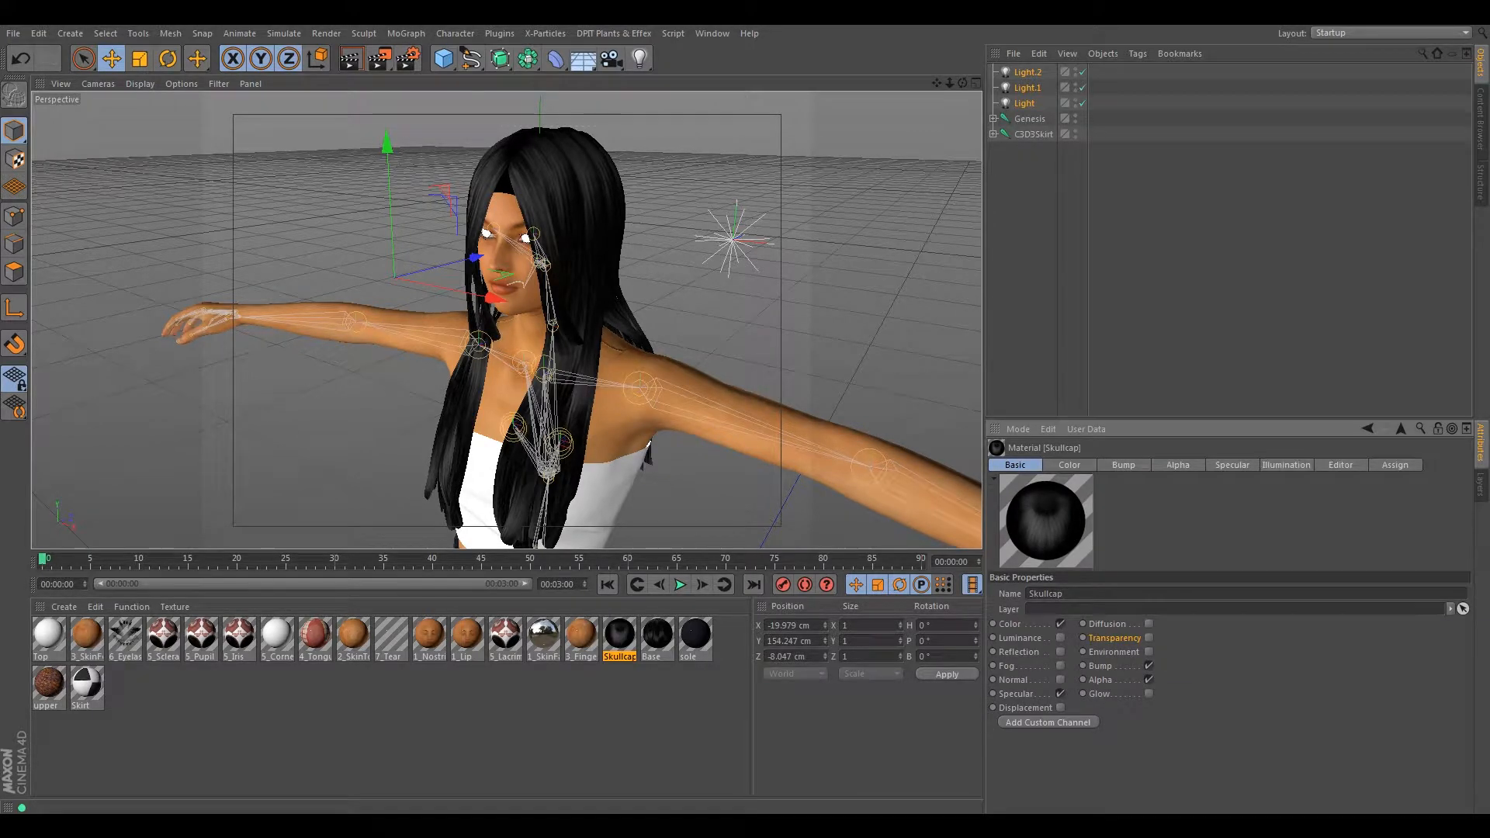
- Load ValPHCatwalkC_Tr.jpg from the tex folder as the alpha texture of the Skullcap material
left_click_drag(1489, 218, 931, 147)
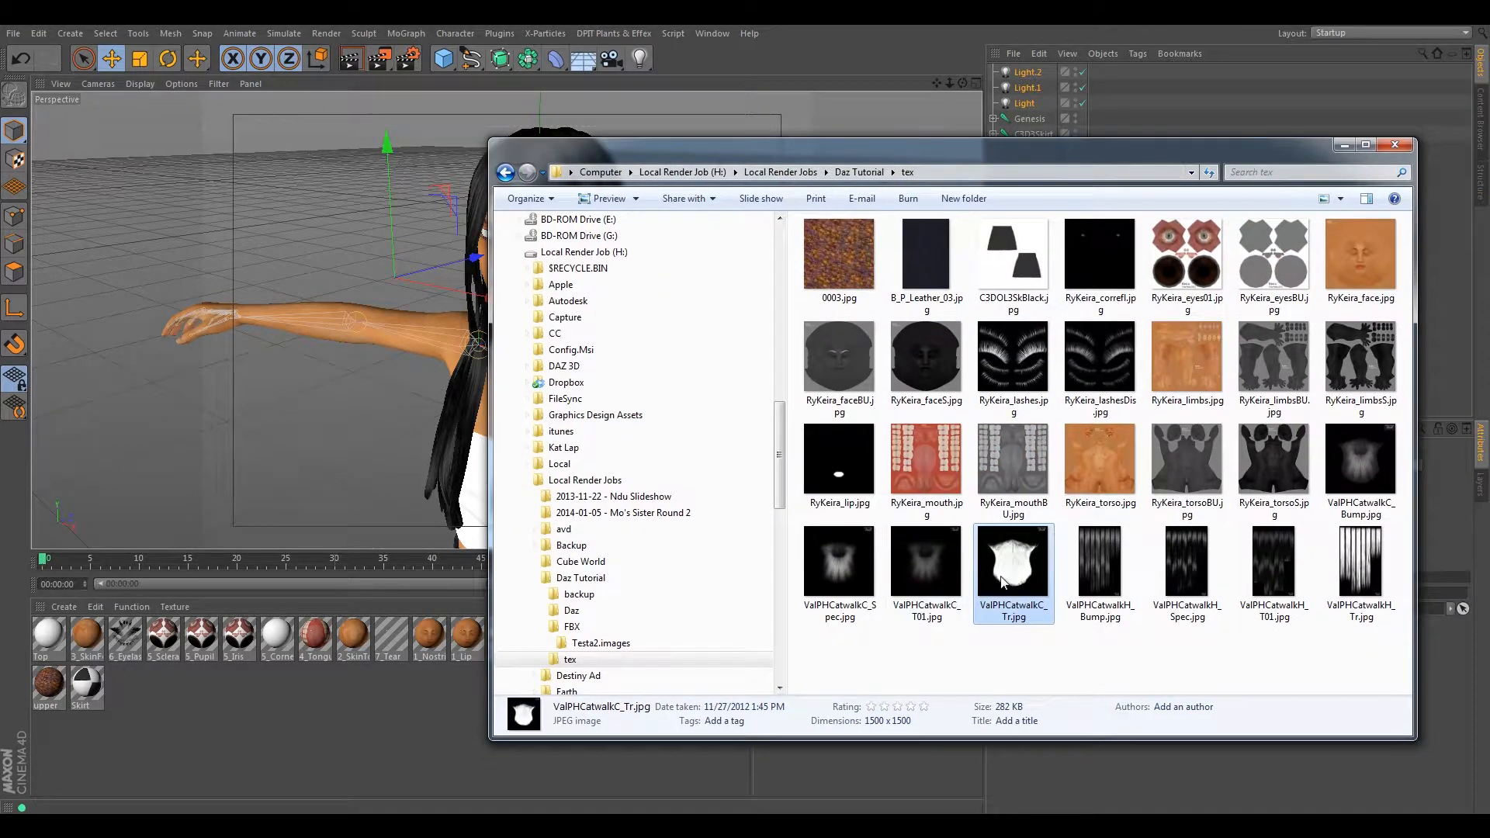
left_click_drag(1036, 148, 1489, 156)
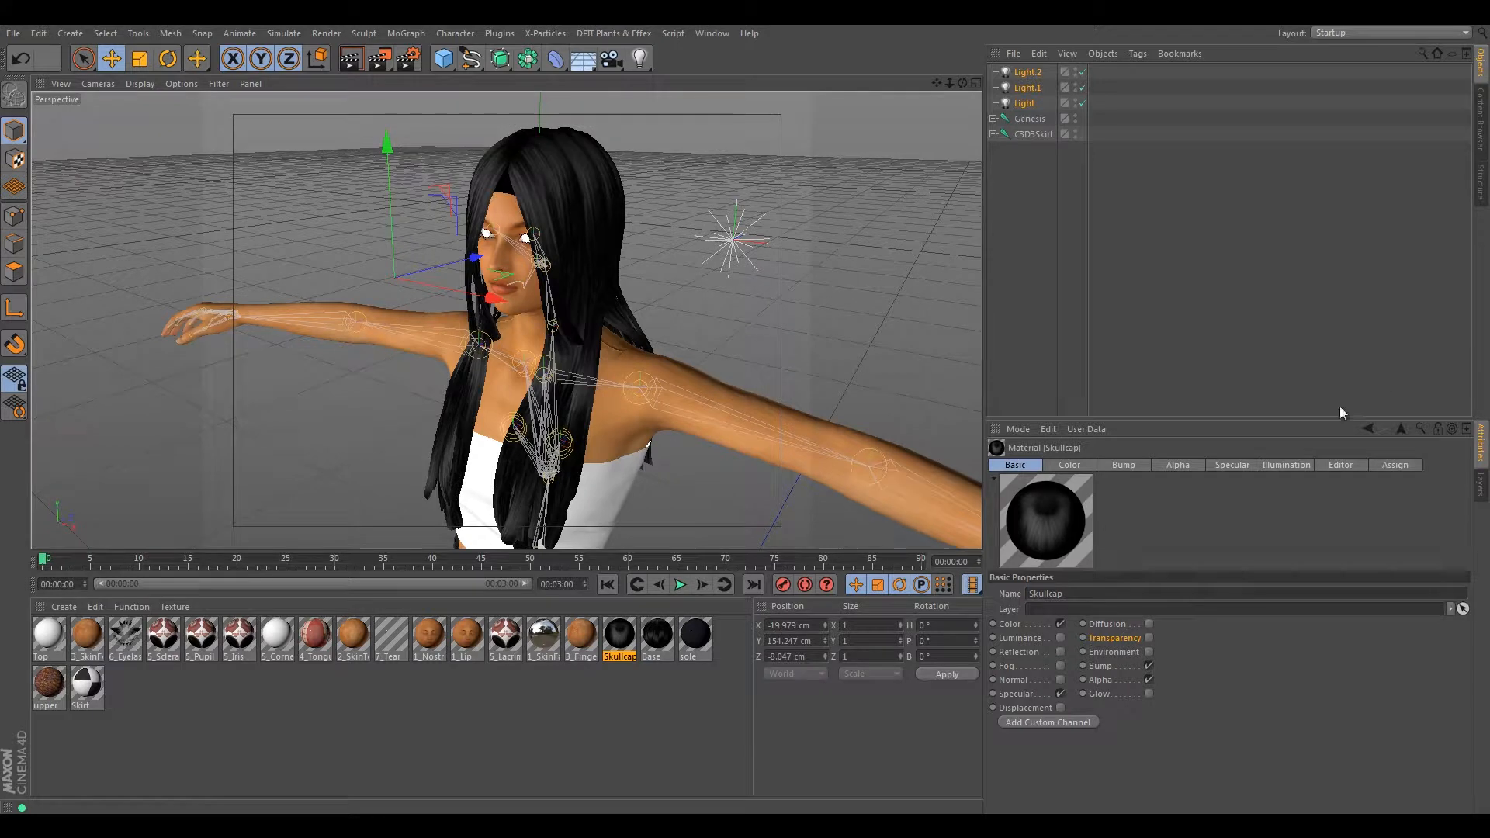
left_click(1186, 467)
left_click_drag(1489, 373, 1104, 685)
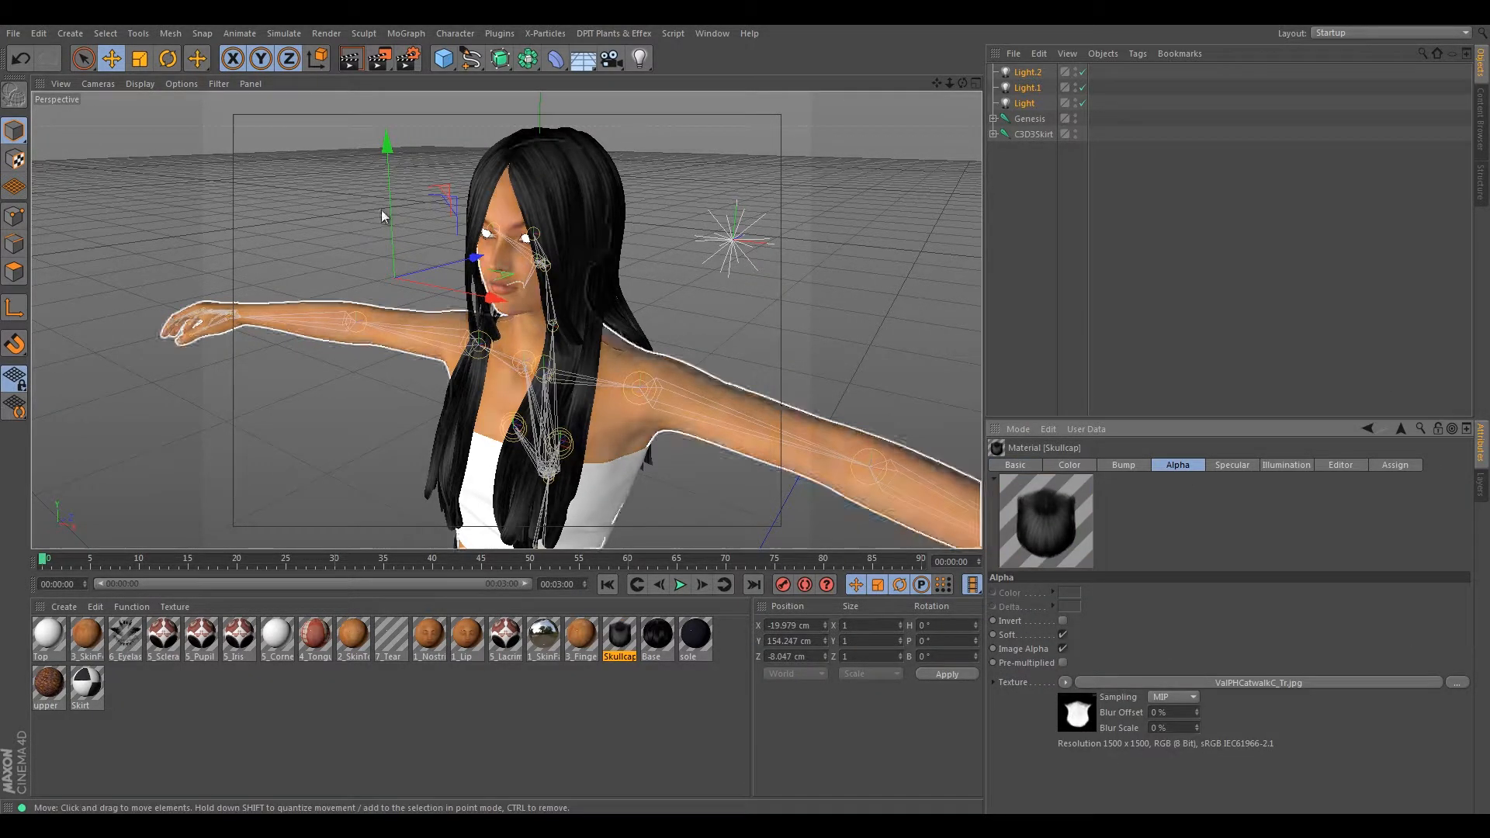
- Replace the Base hair material's Transparency channel with an Alpha channel that uses the texture ValPHCatwalkH_Tr.jpg
left_click_drag(519, 203, 664, 350, "alt")
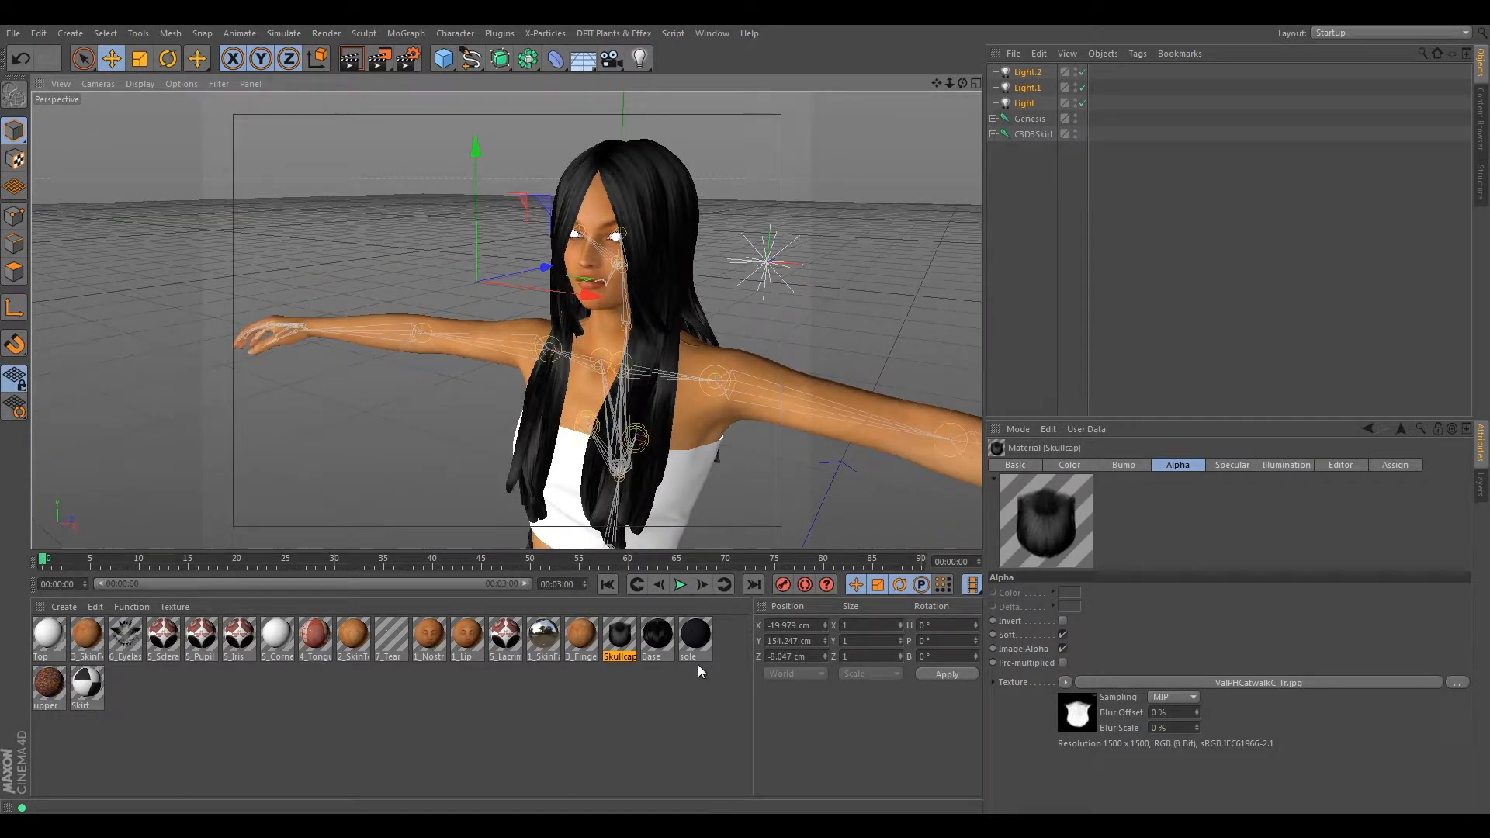
left_click(658, 639)
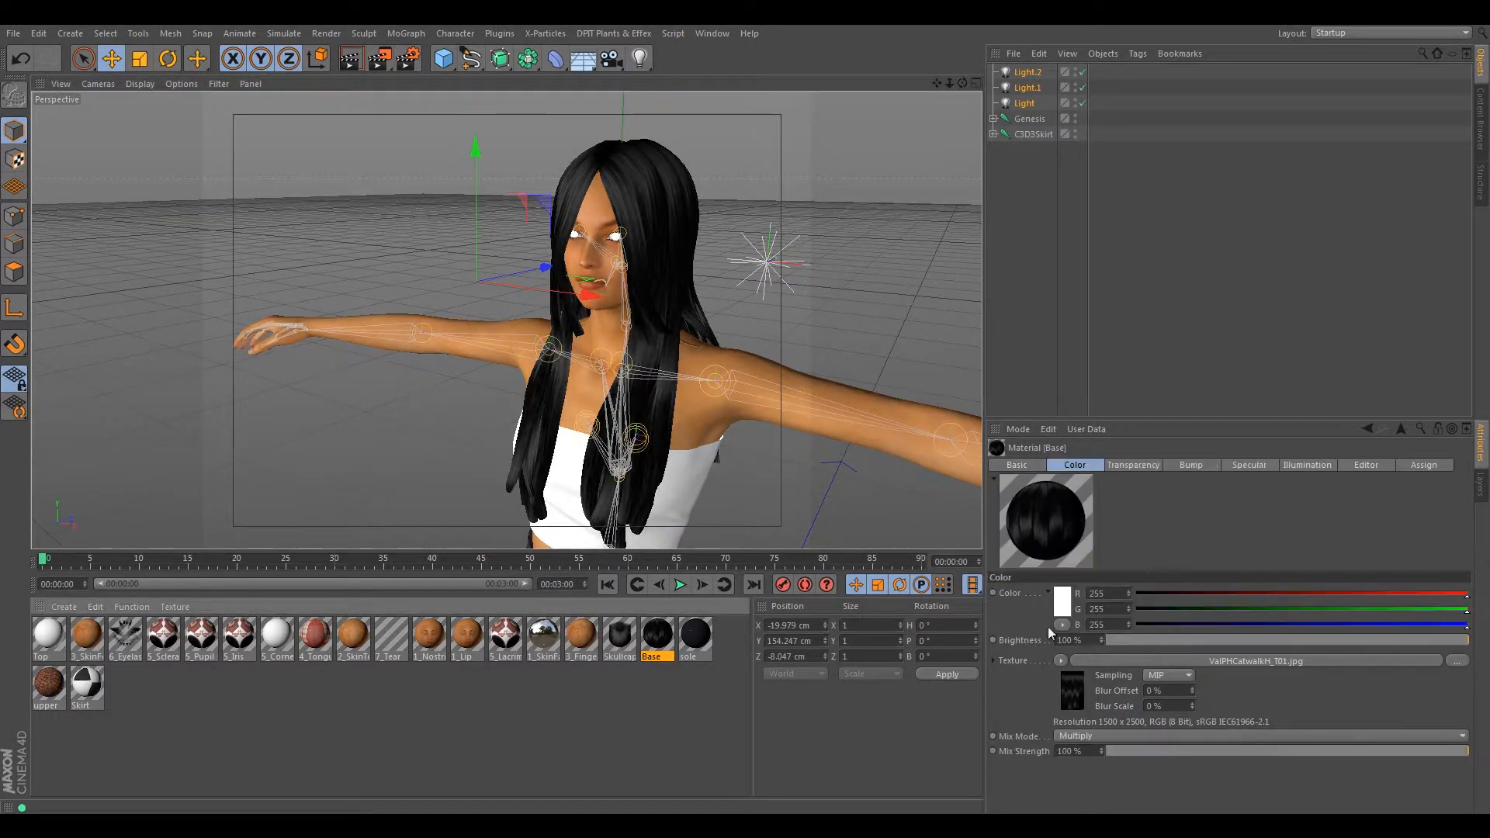
left_click(1144, 465)
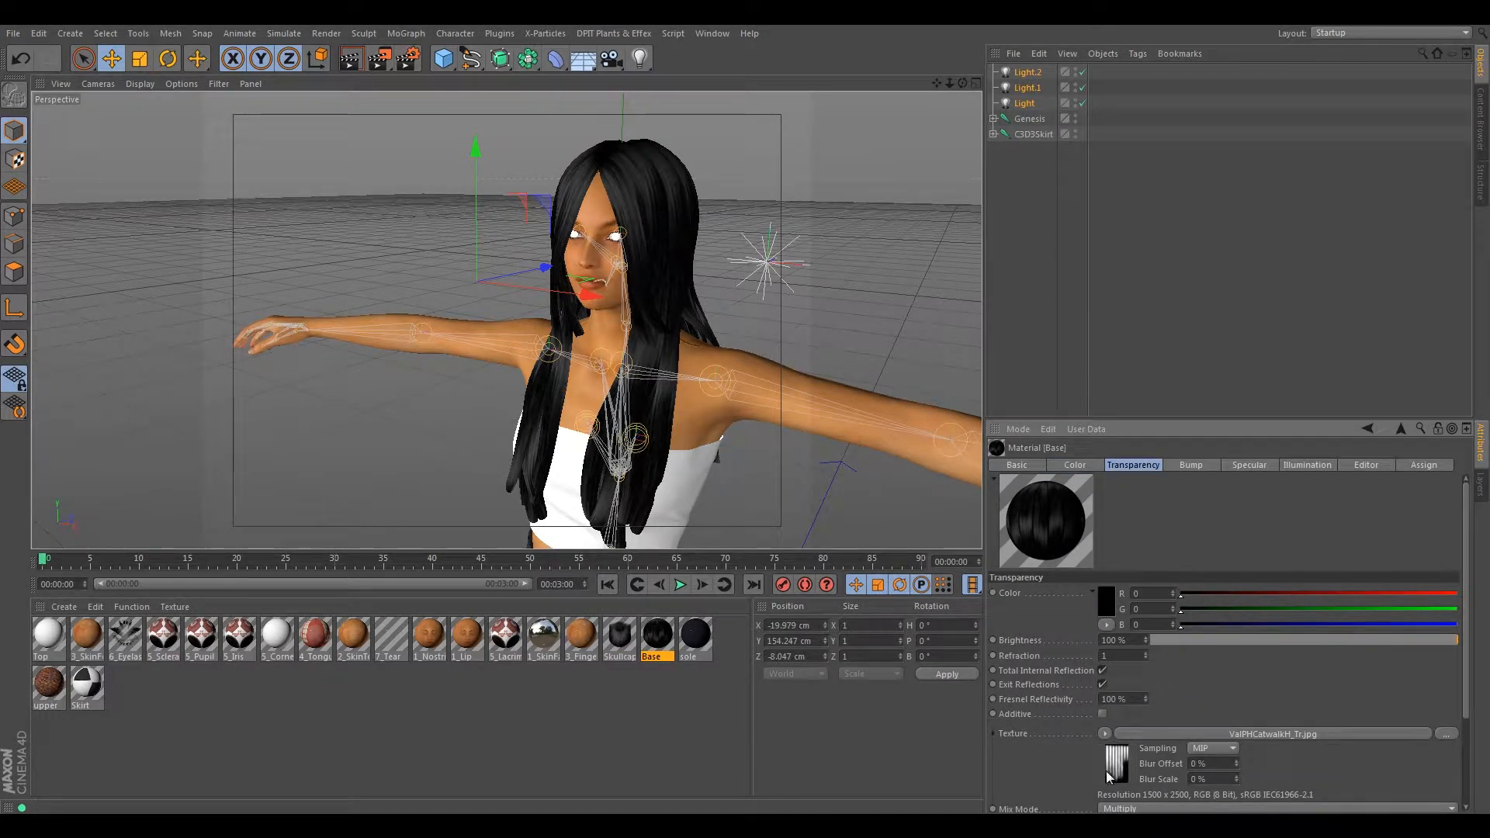
left_click(1032, 468)
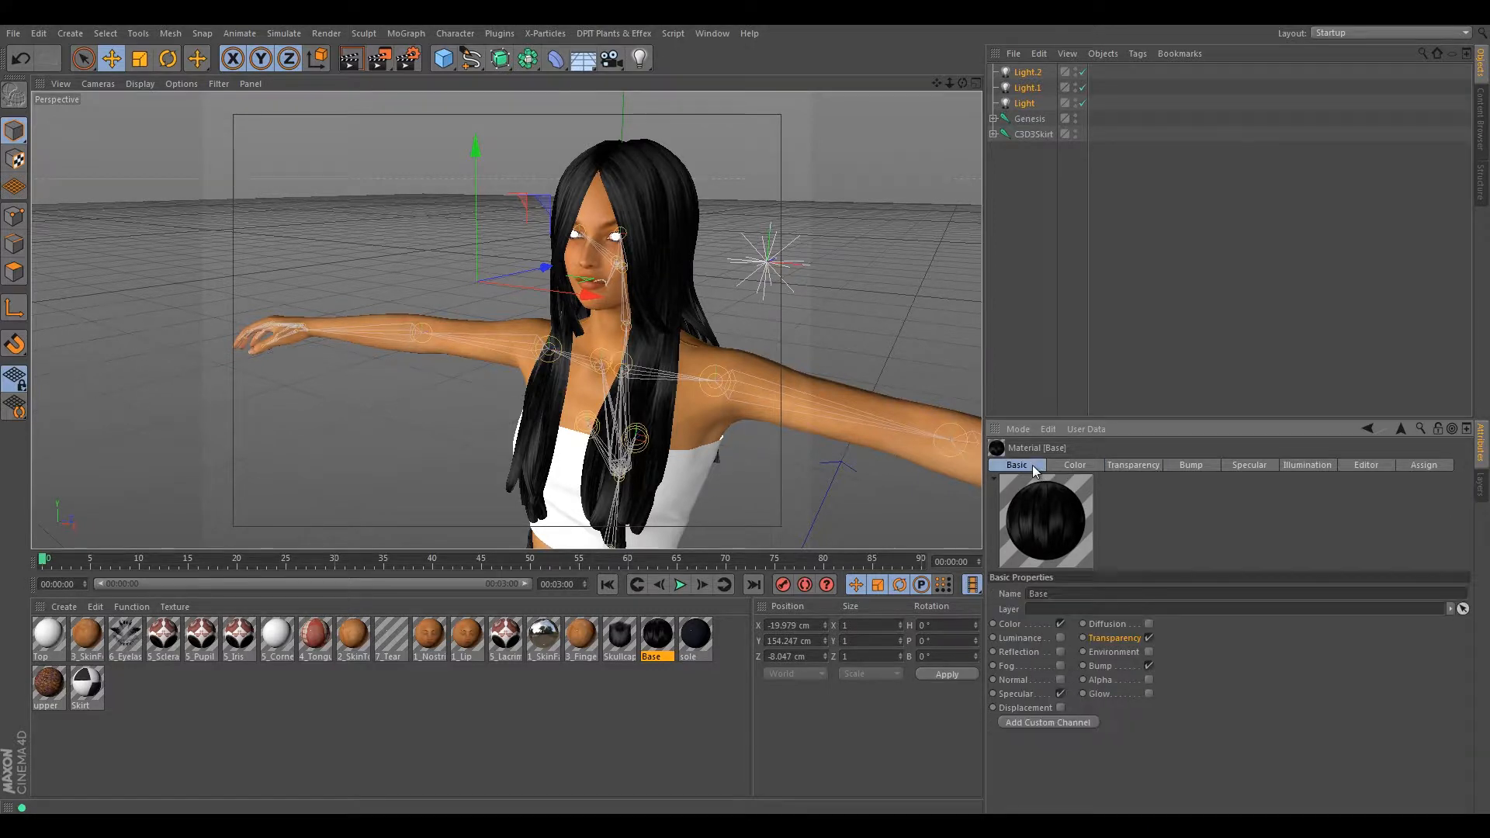
left_click(1149, 637)
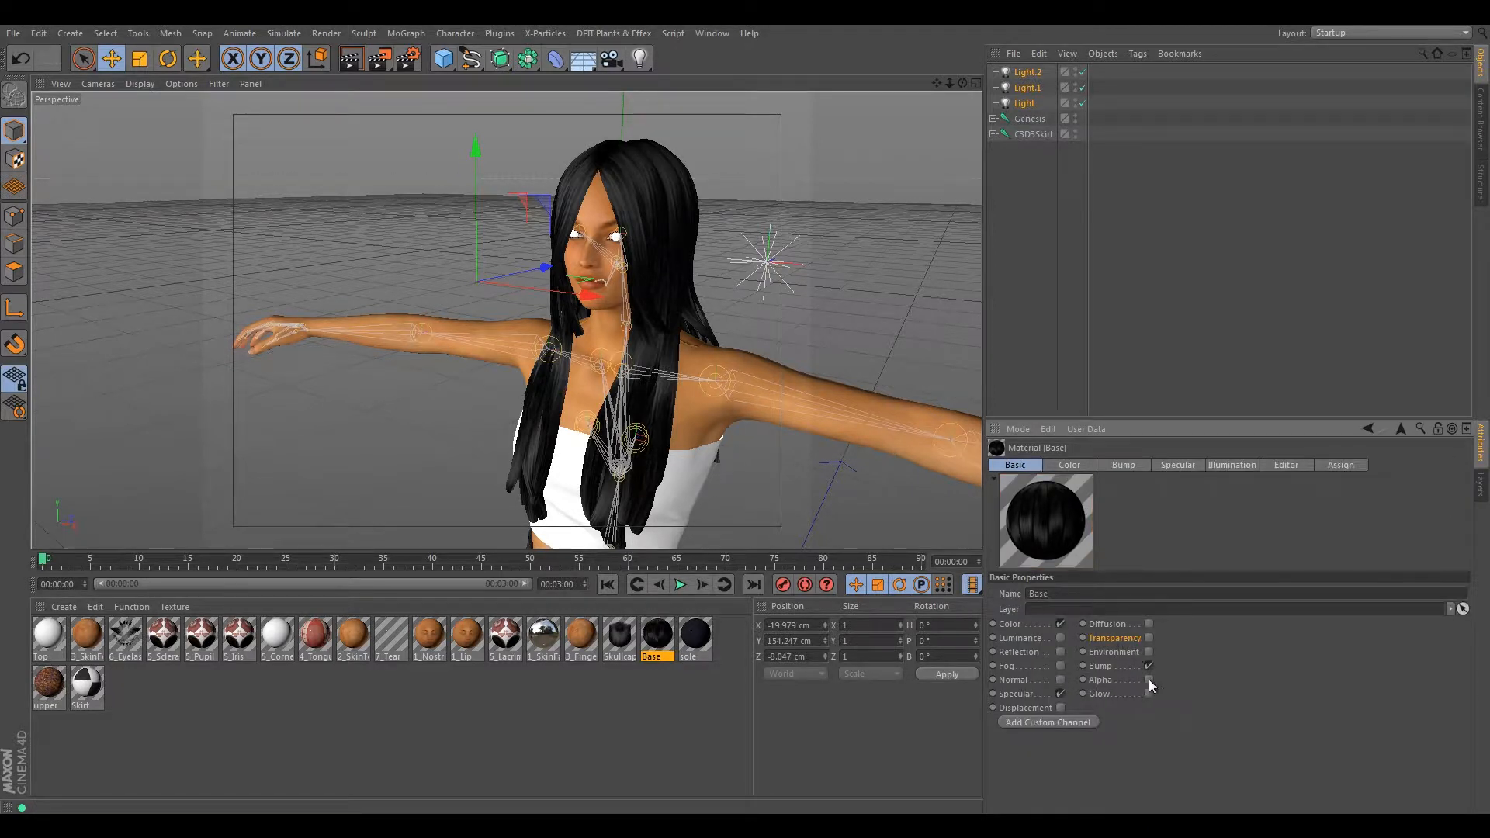
left_click(1149, 680)
left_click(1177, 468)
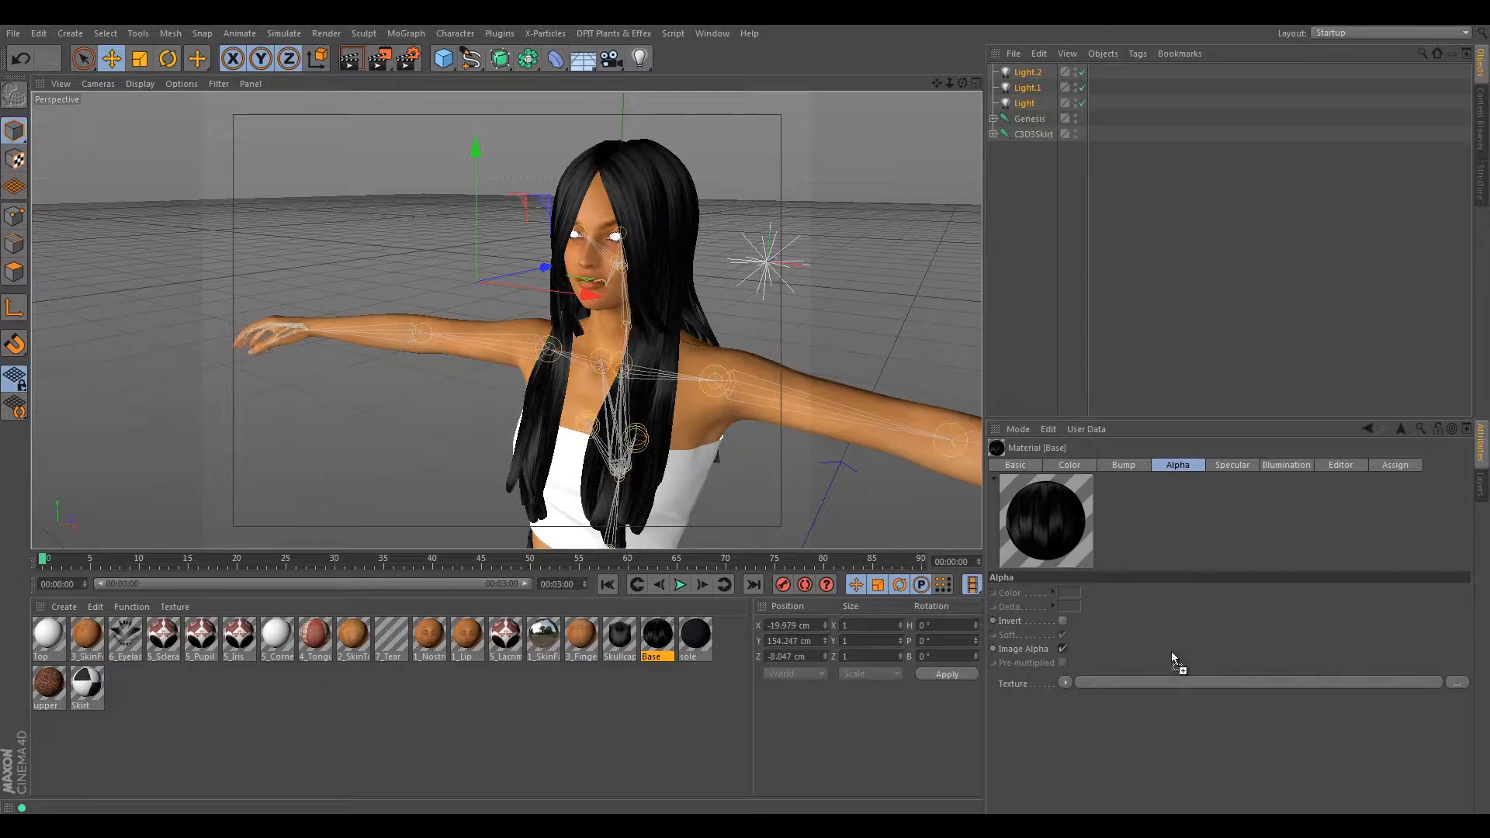
left_click_drag(1100, 679, 1097, 681)
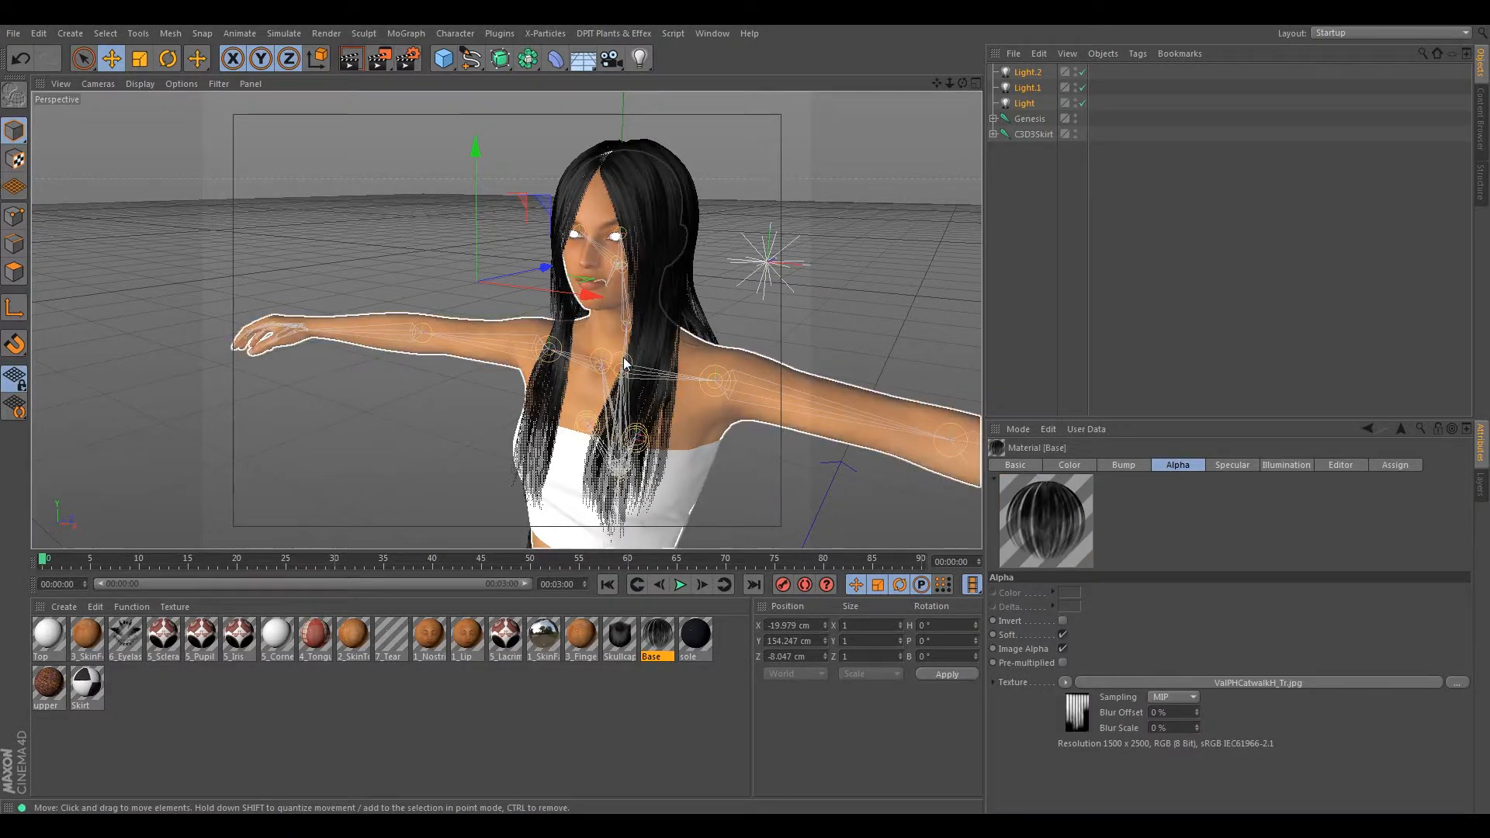
- Render the current view and review the basic, color, bump and specular settings of the 1_Nostril material
left_click_drag(698, 451, 506, 357, "alt")
left_click(350, 58)
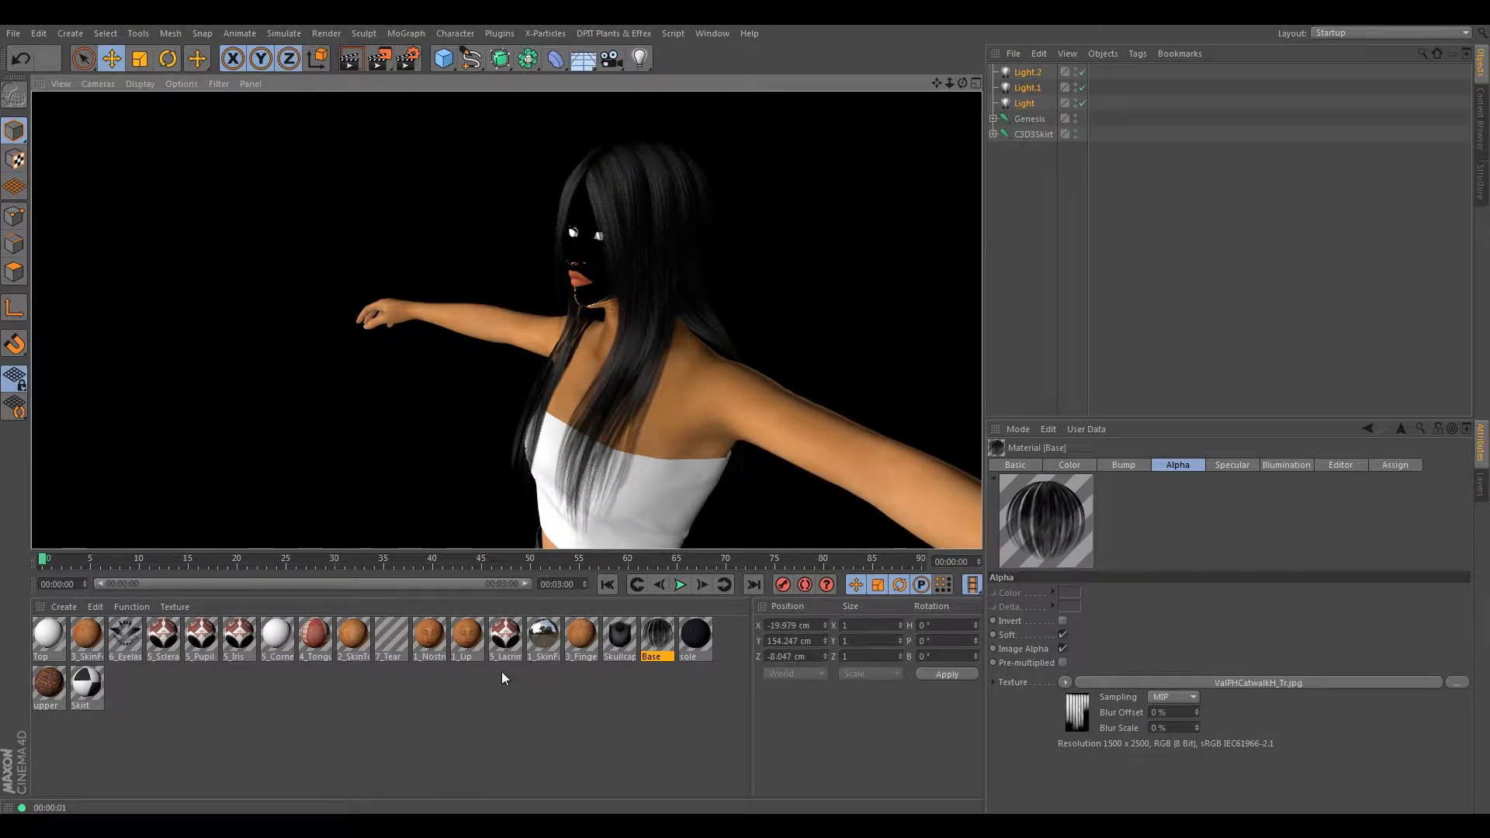
left_click(436, 638)
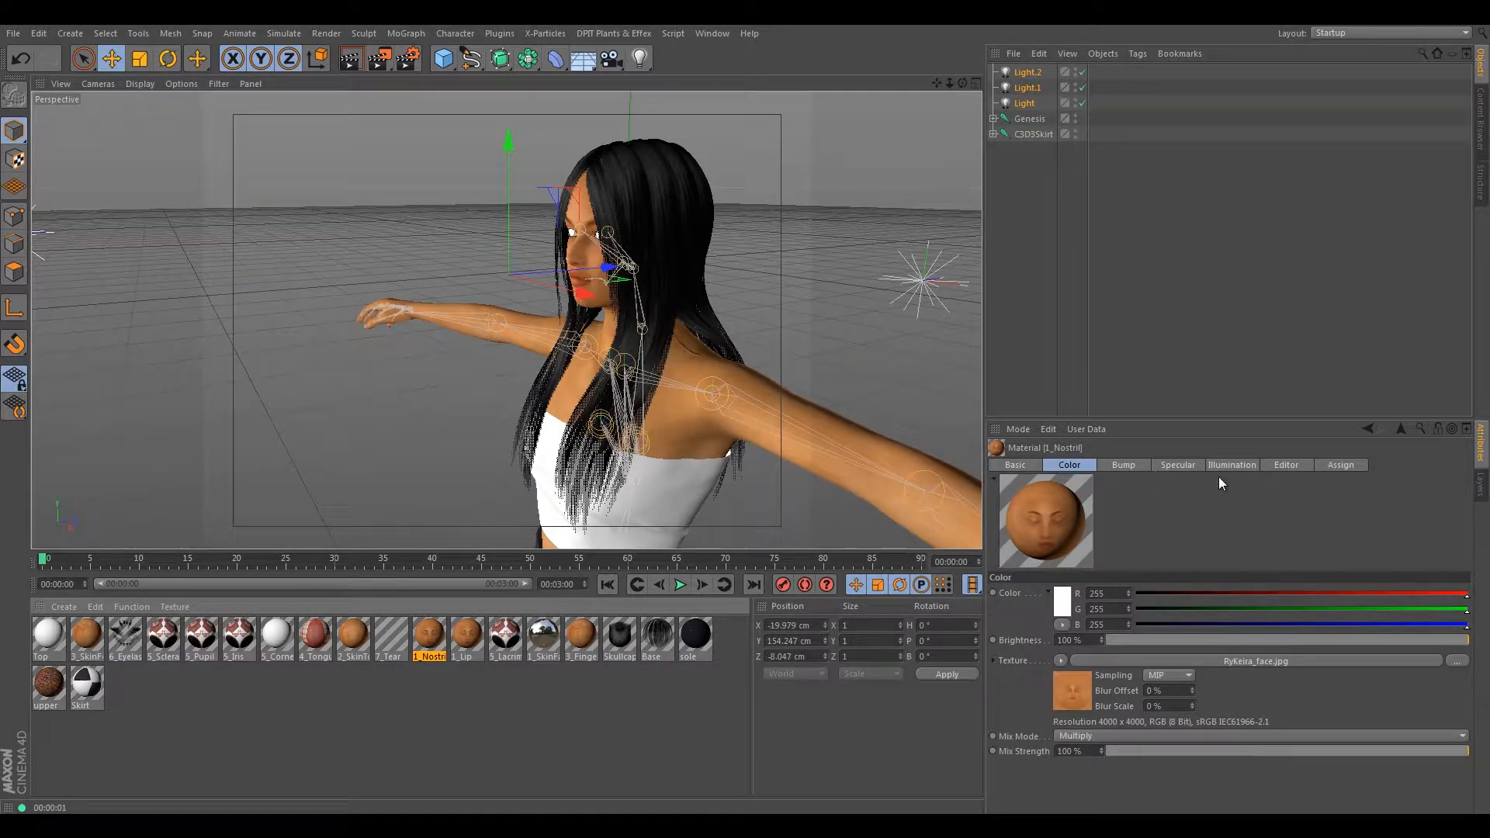
left_click(1017, 465)
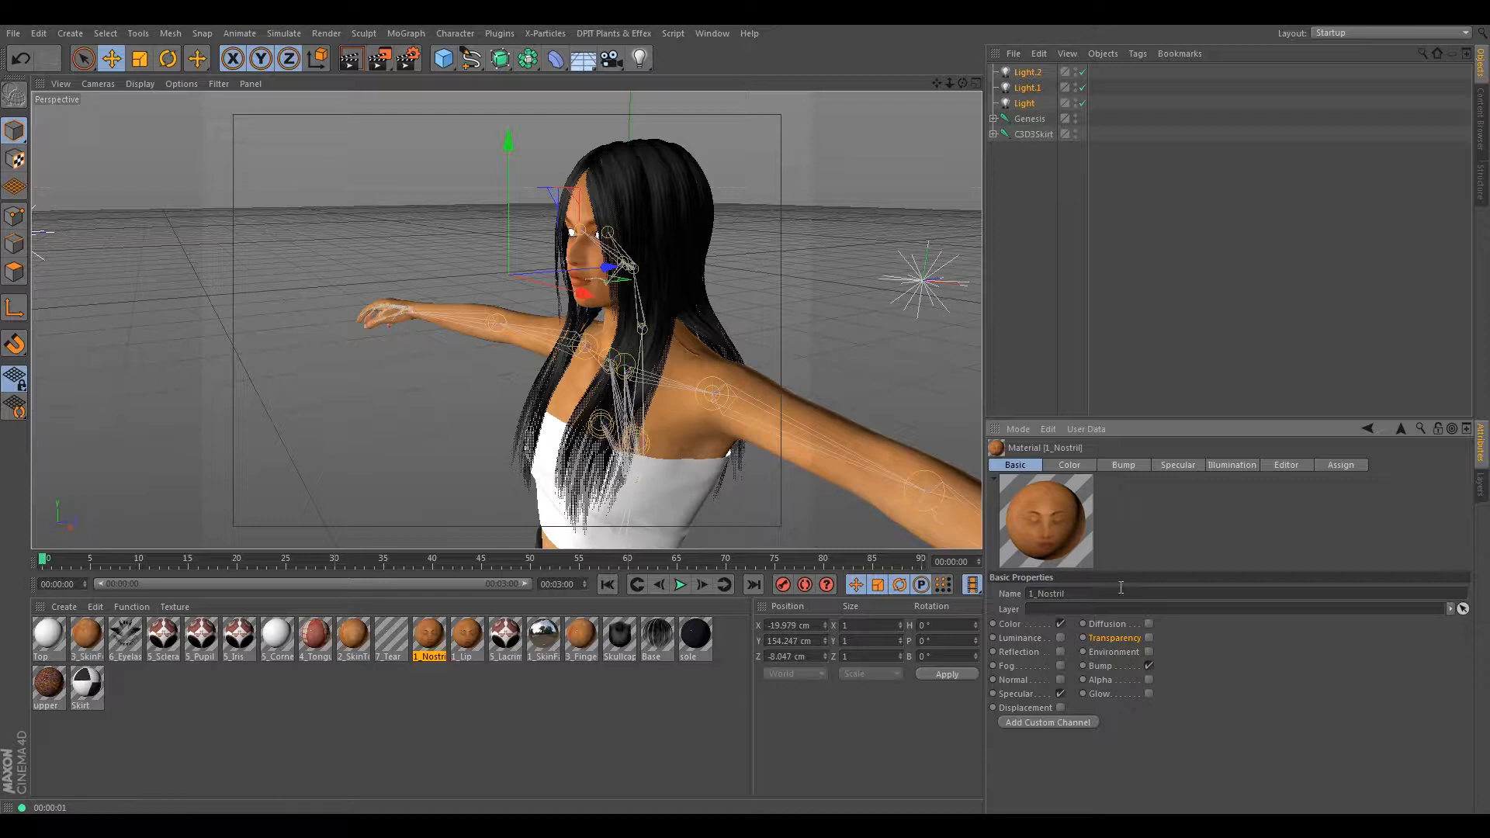
left_click(1126, 465)
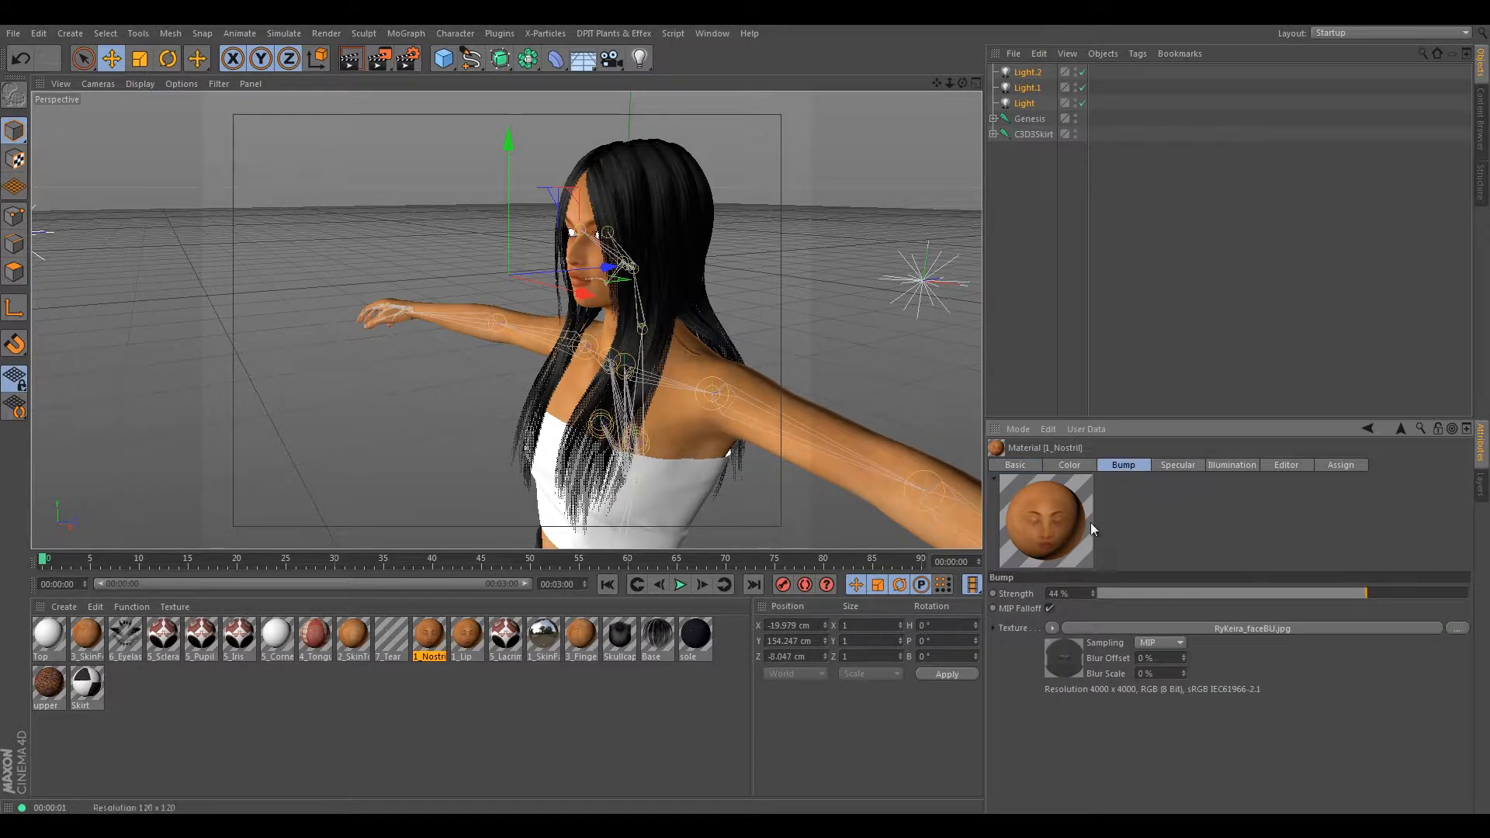
left_click(1174, 465)
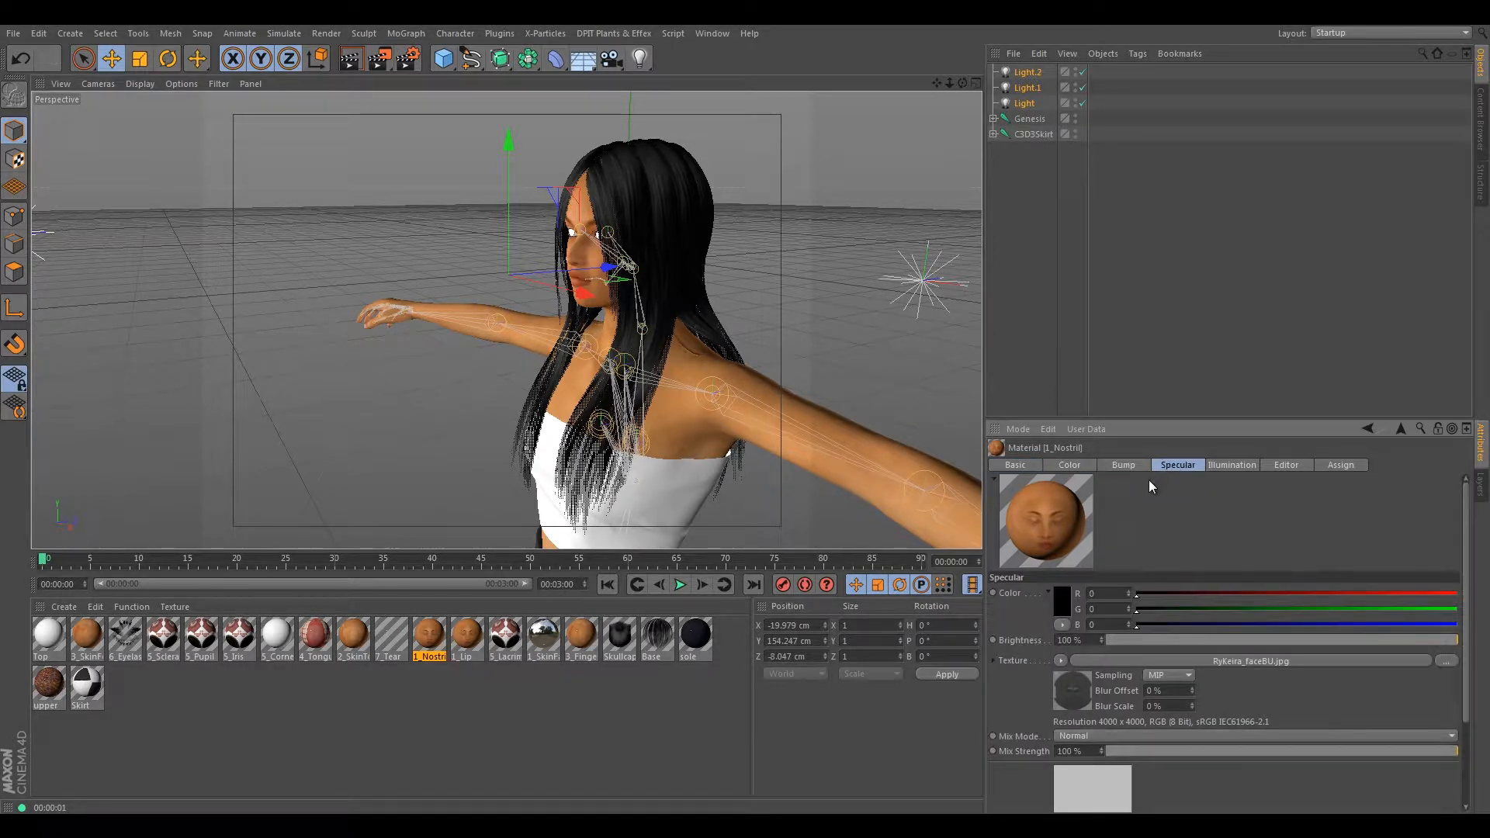
left_click(1023, 467)
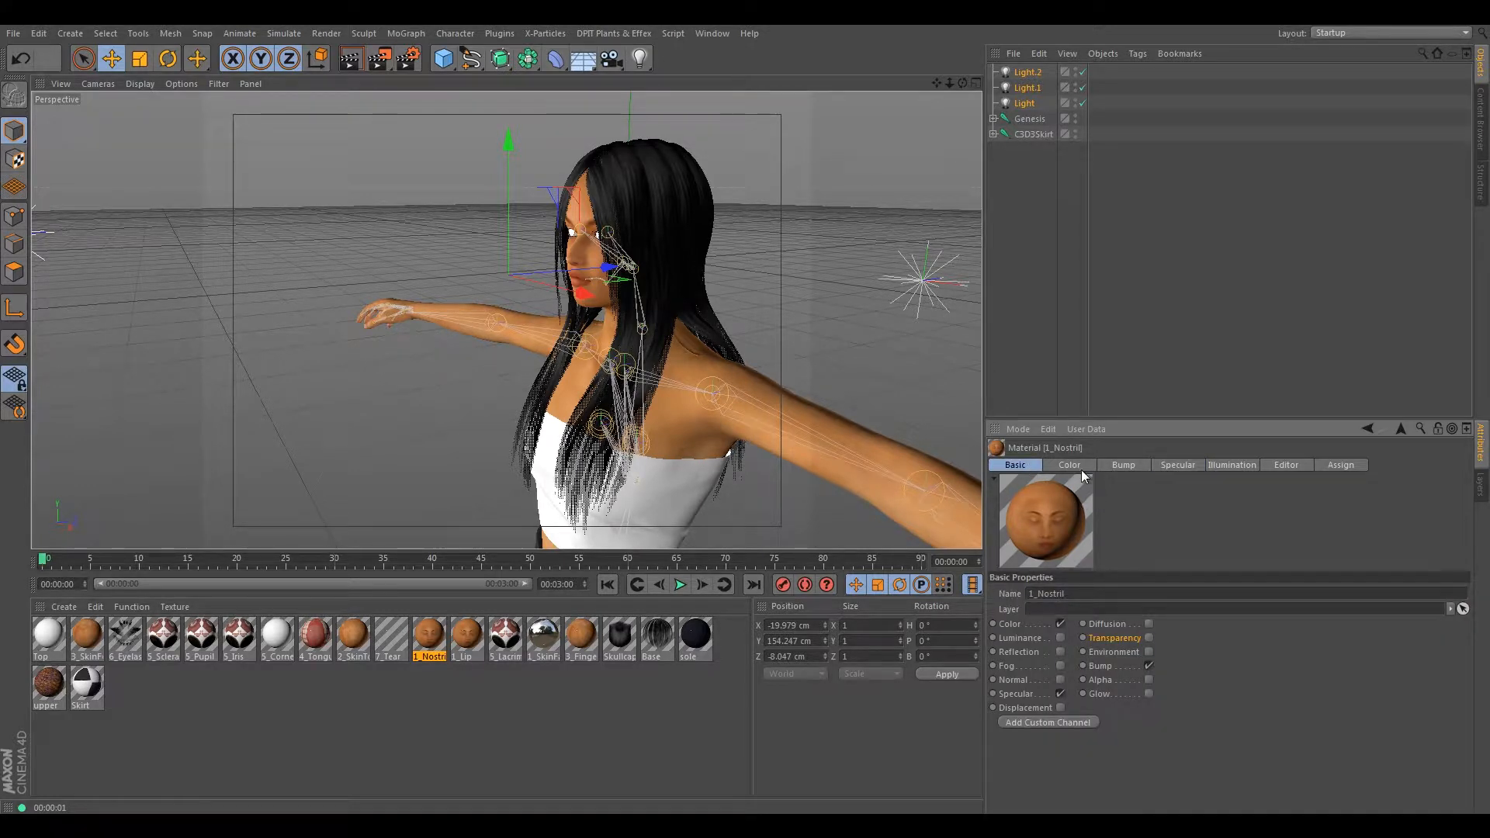
left_click(1077, 469)
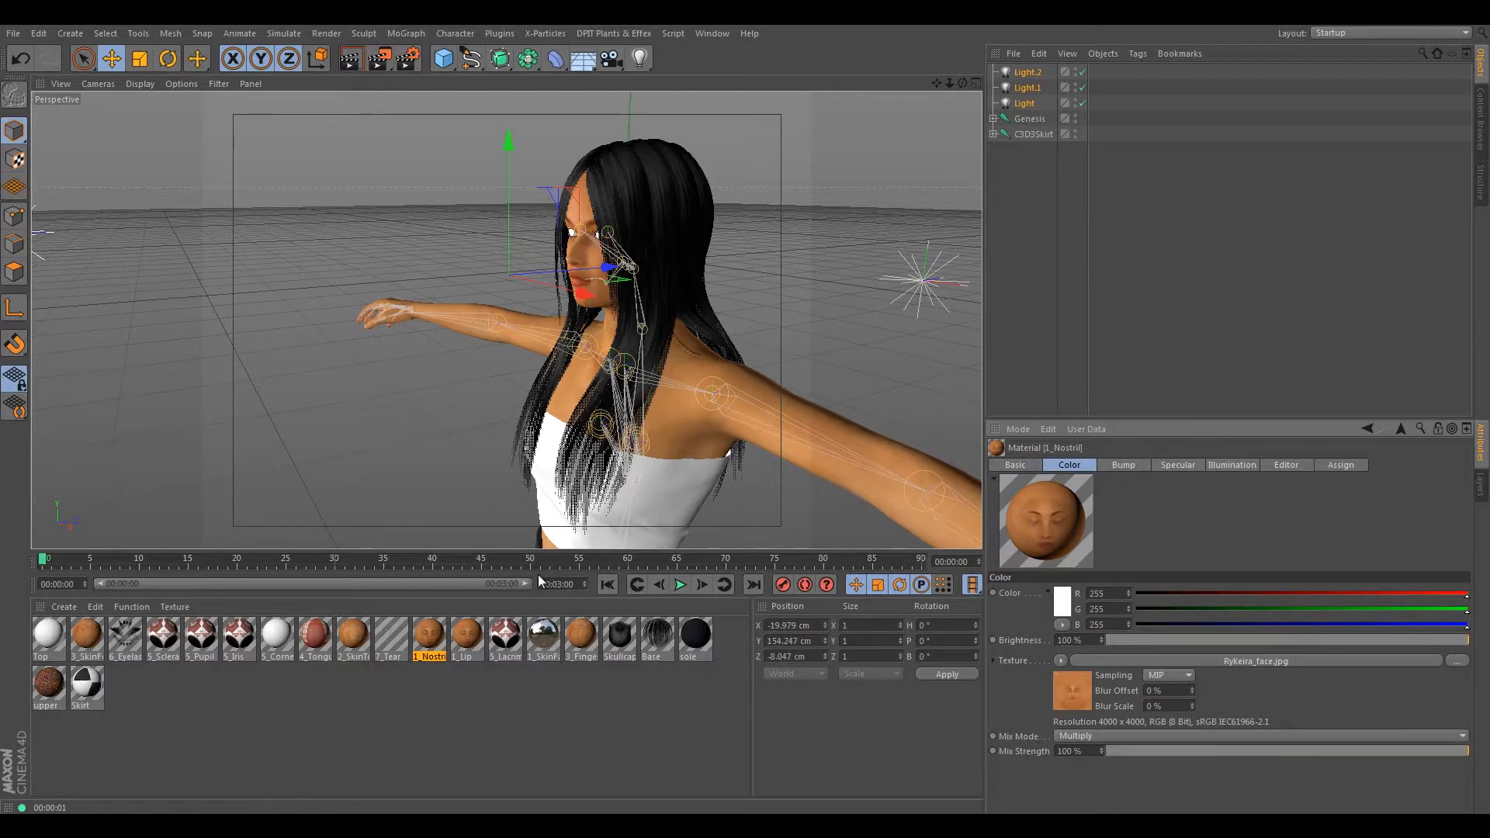
- Turn off the Environment channel of the 1_Lip material and set its bump strength to 55%
left_click(466, 639)
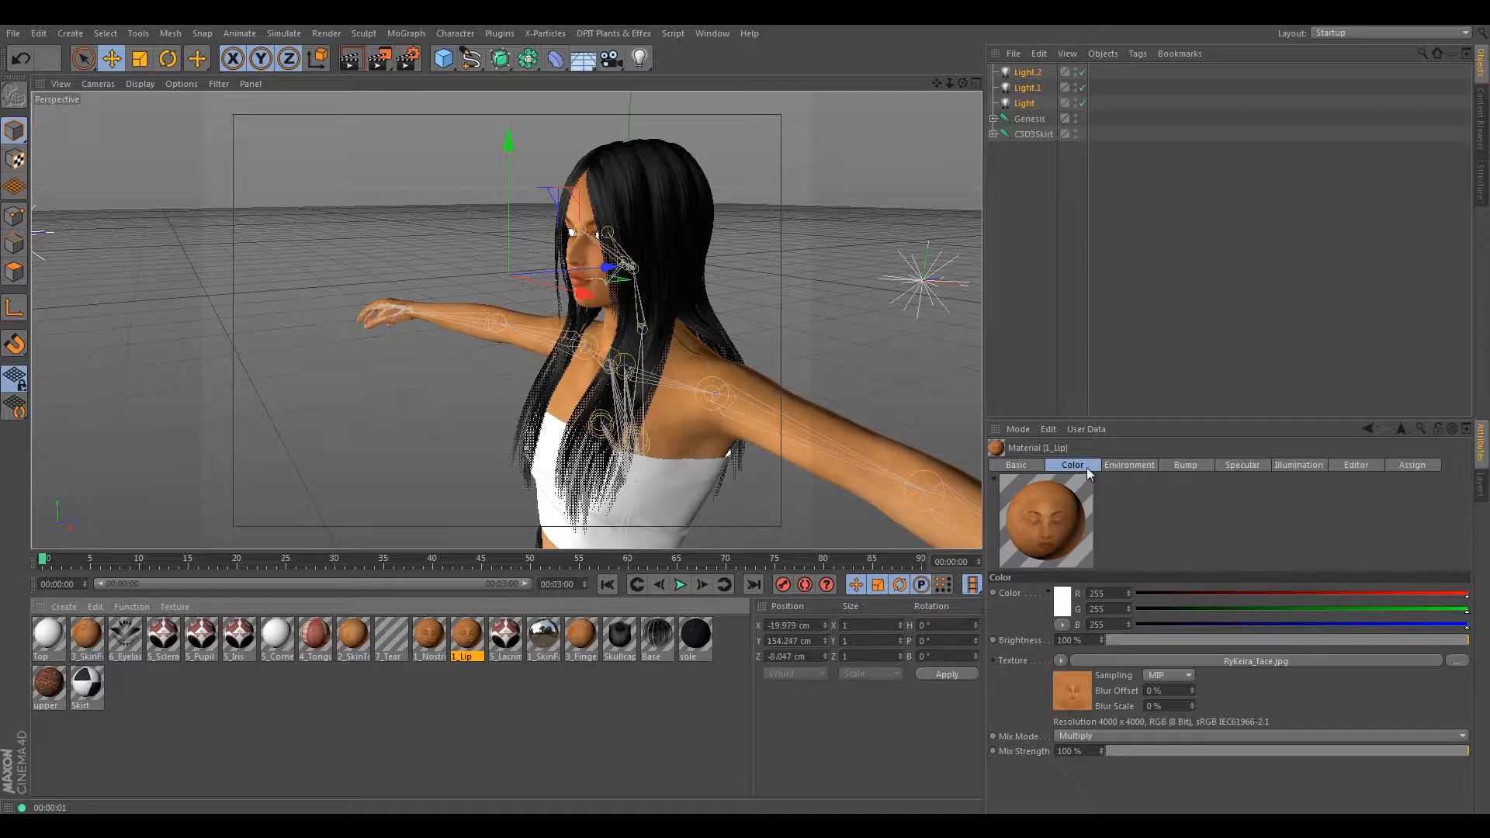
left_click(1023, 464)
left_click(1148, 652)
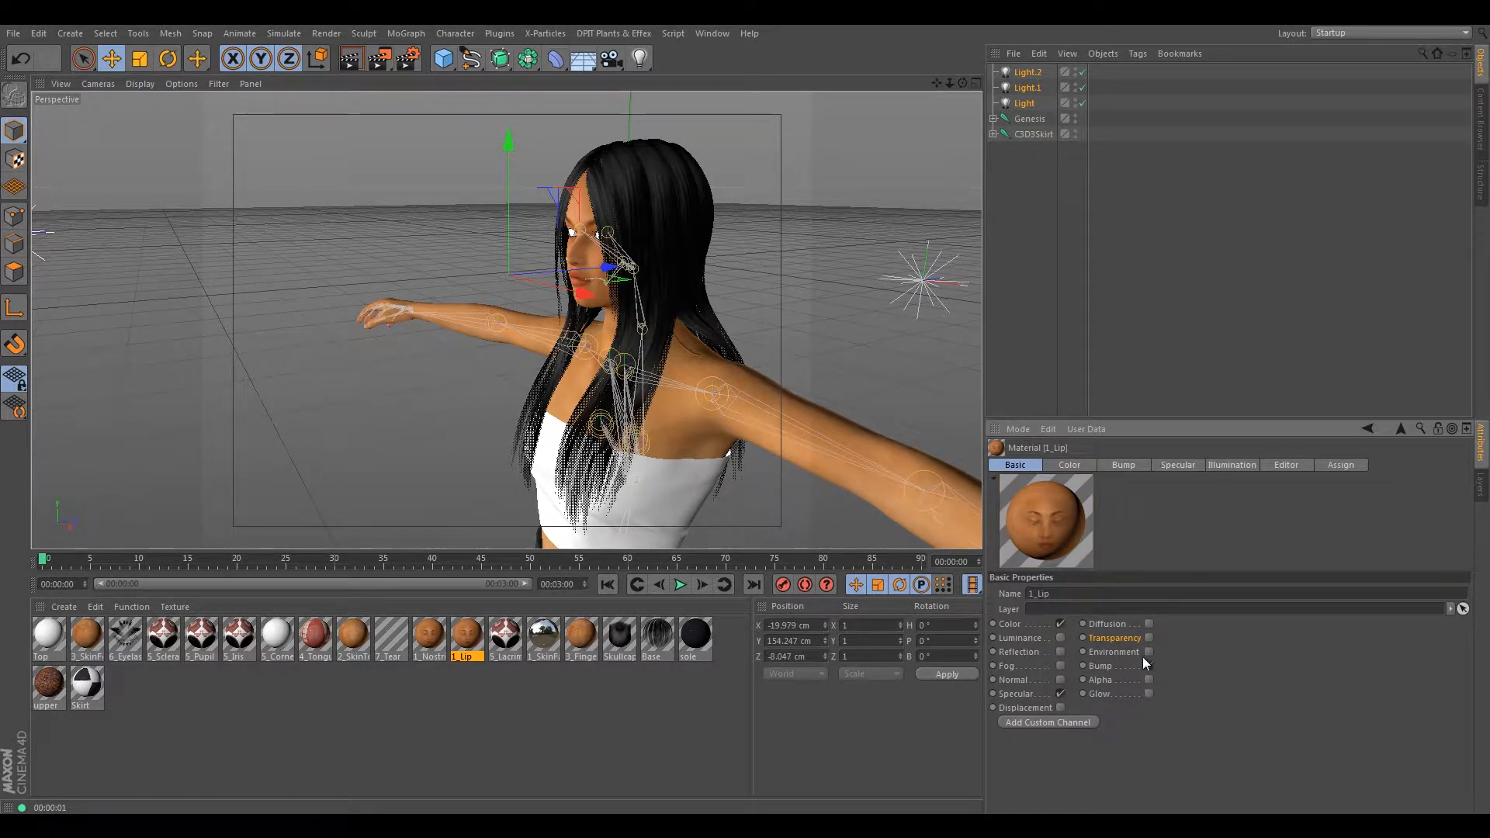
left_click(1109, 464)
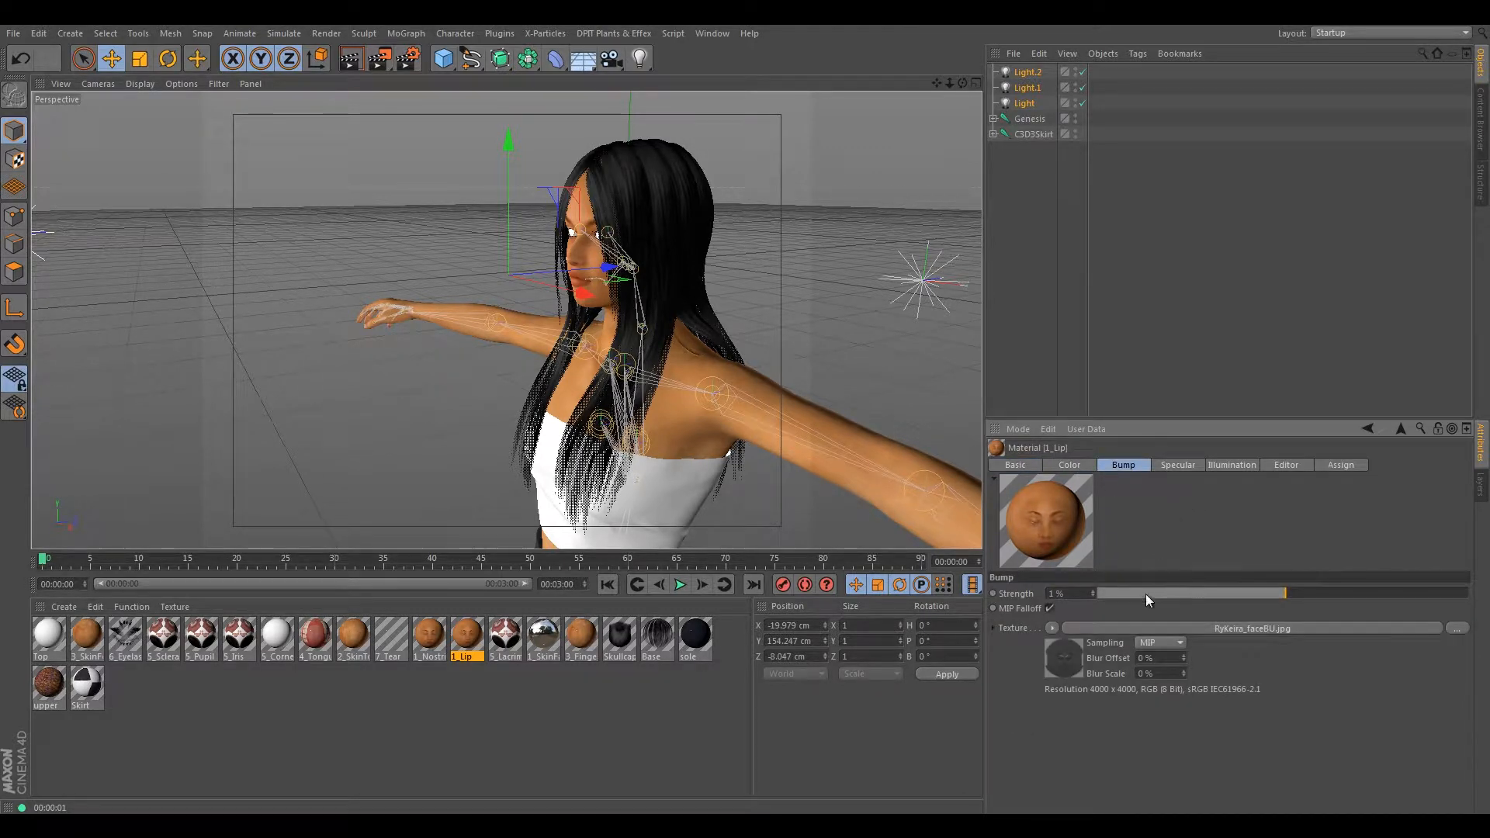
double_click(1057, 594)
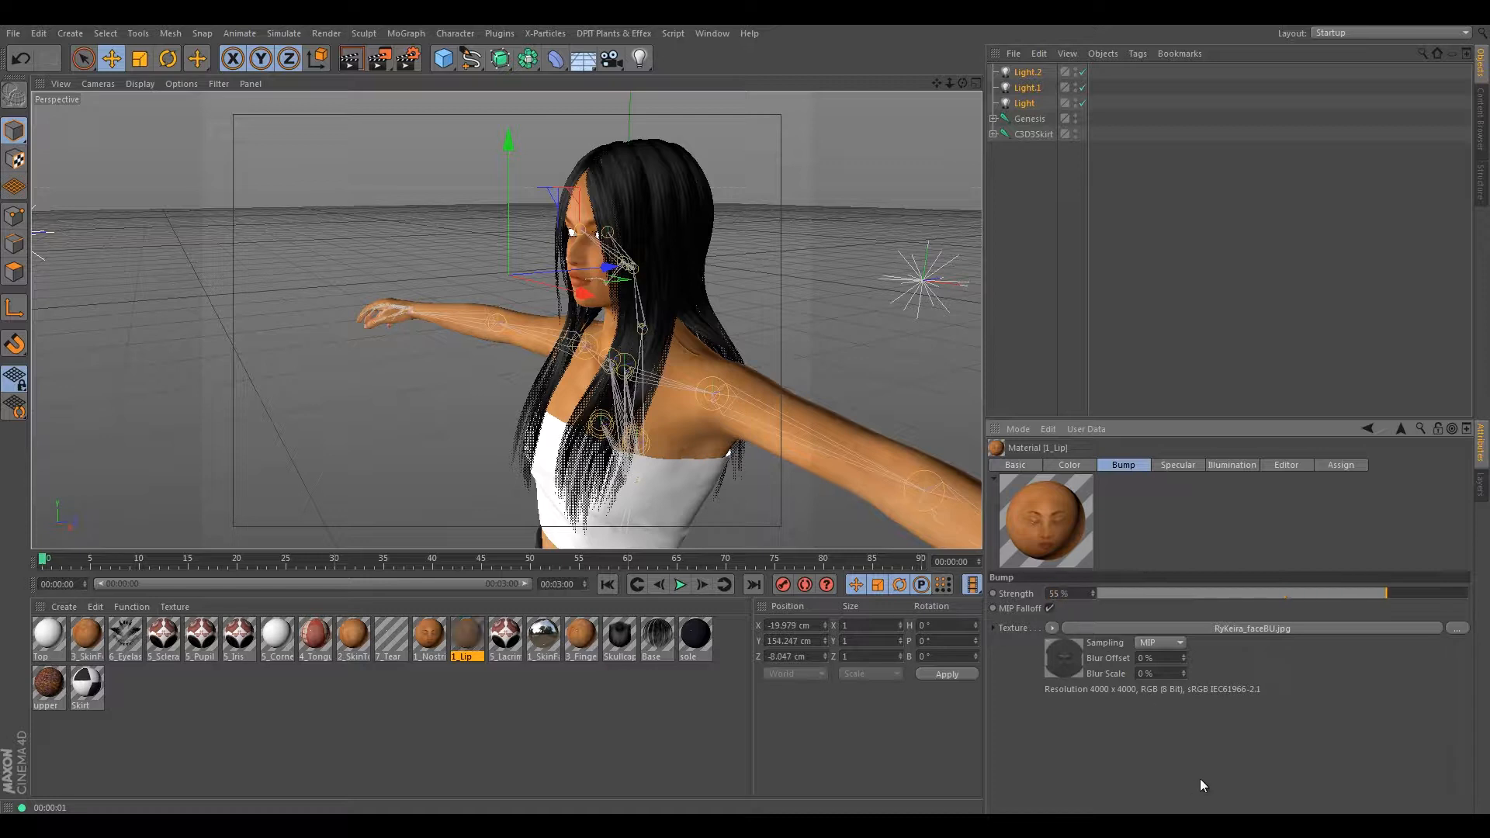
- Load RyKeira_faceS.jpg from the tex folder as the specular texture of the 1_Lip material
left_click(1176, 464)
left_click(1129, 465)
left_click(1188, 465)
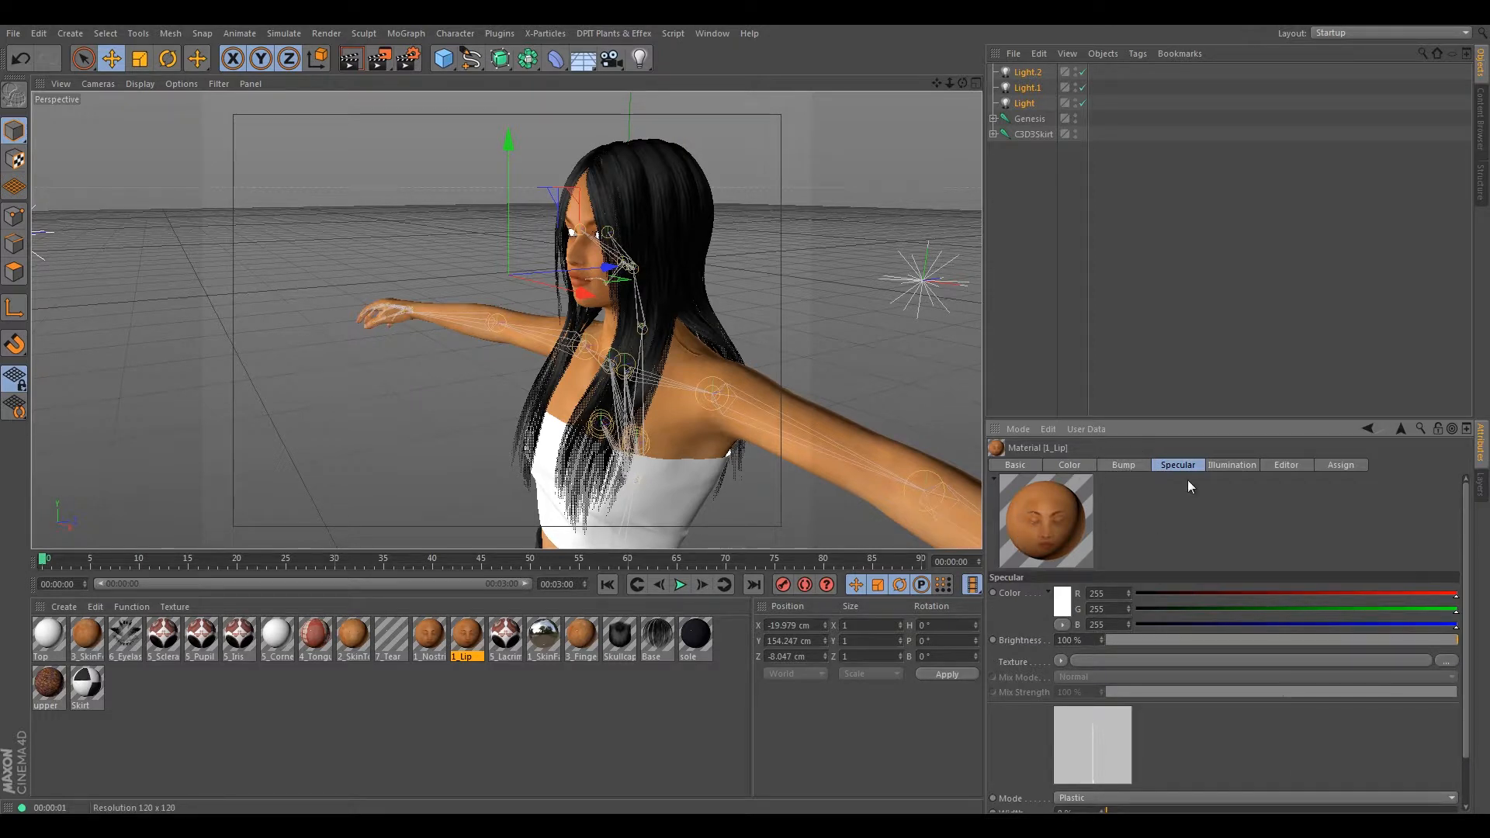
left_click_drag(1489, 194, 516, 192)
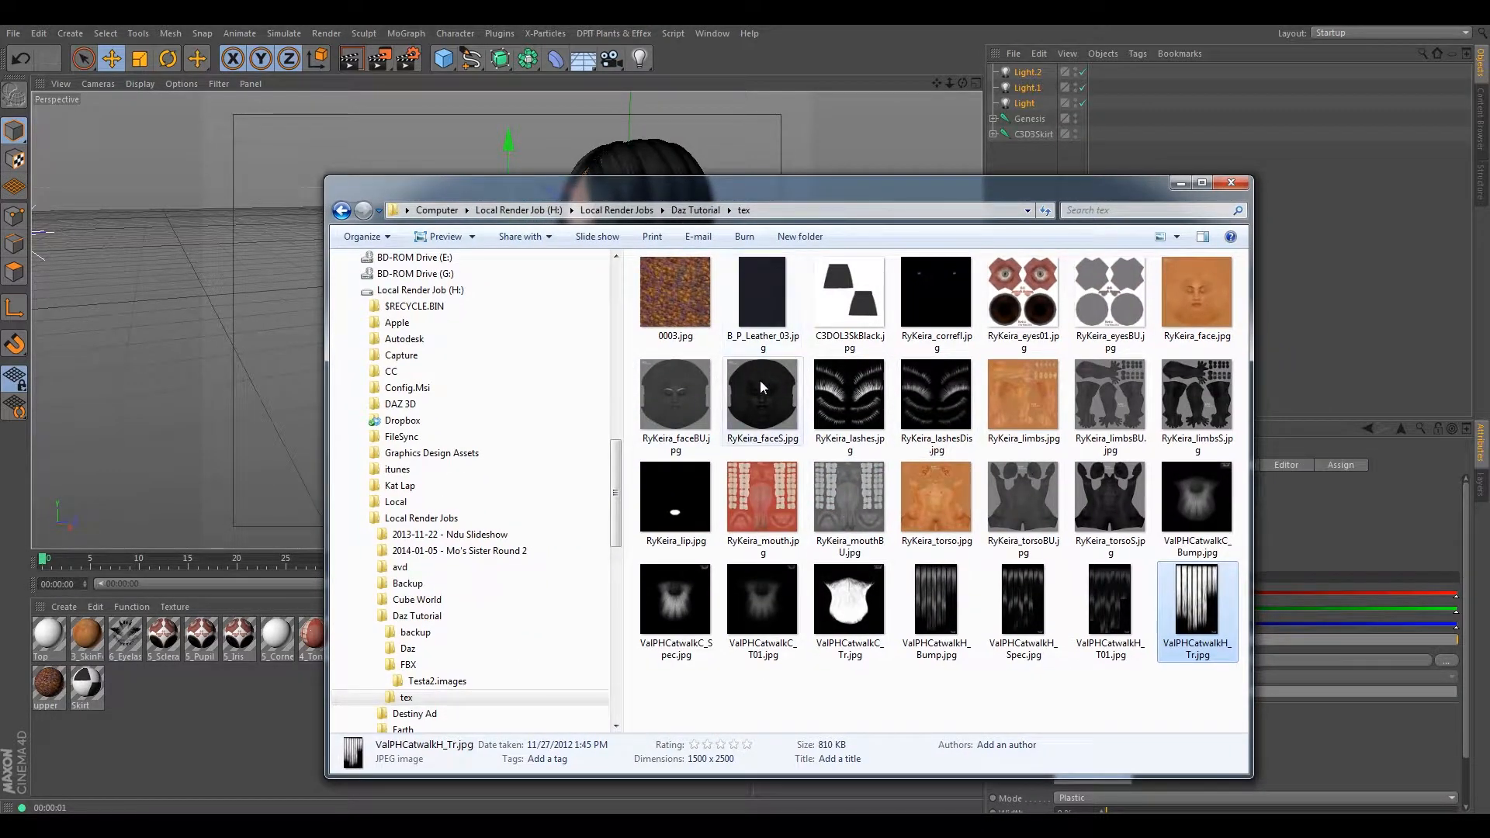
left_click(744, 416)
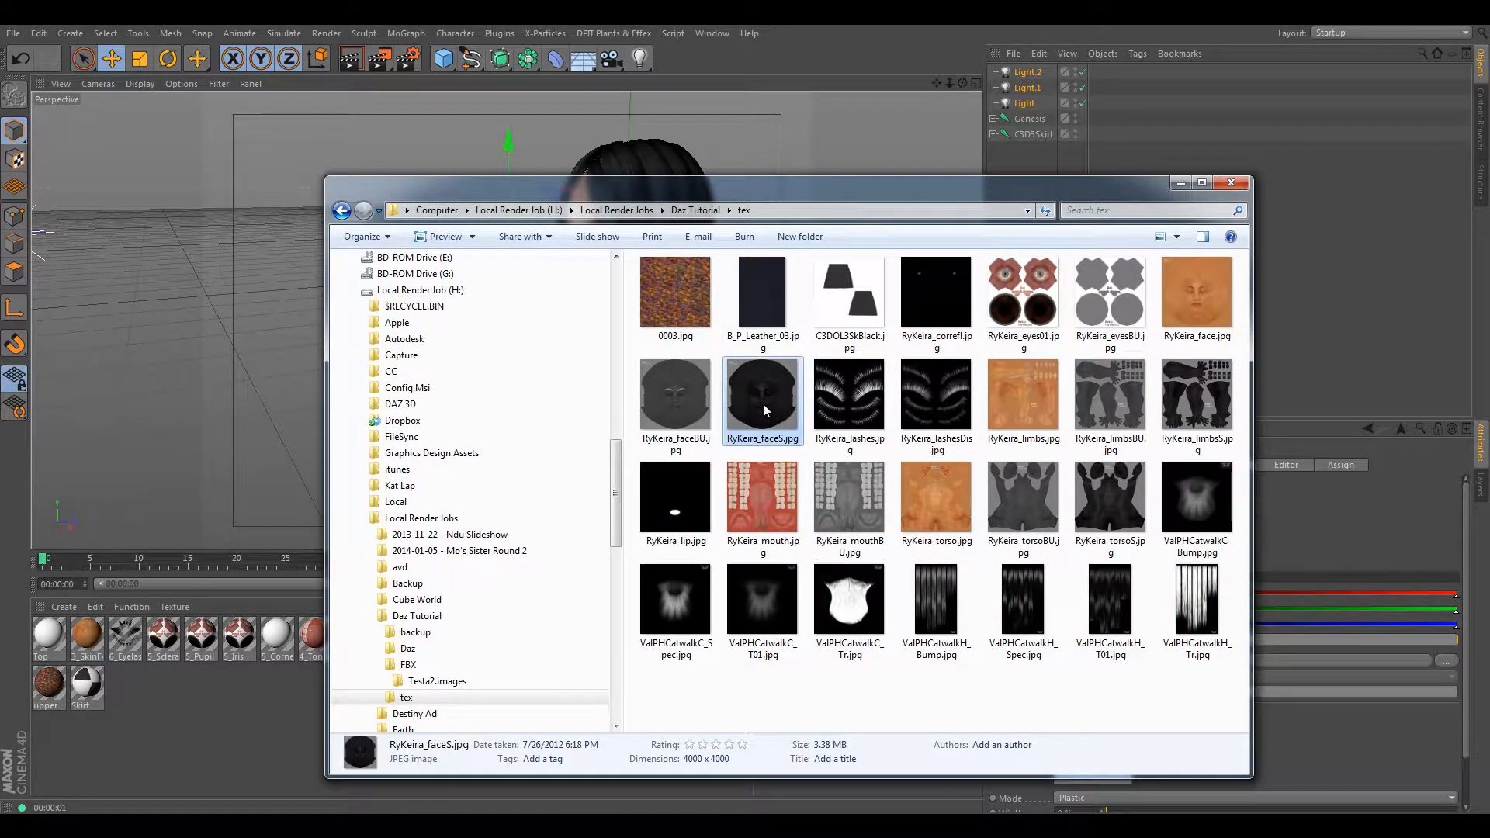
left_click_drag(719, 192, 1489, 210)
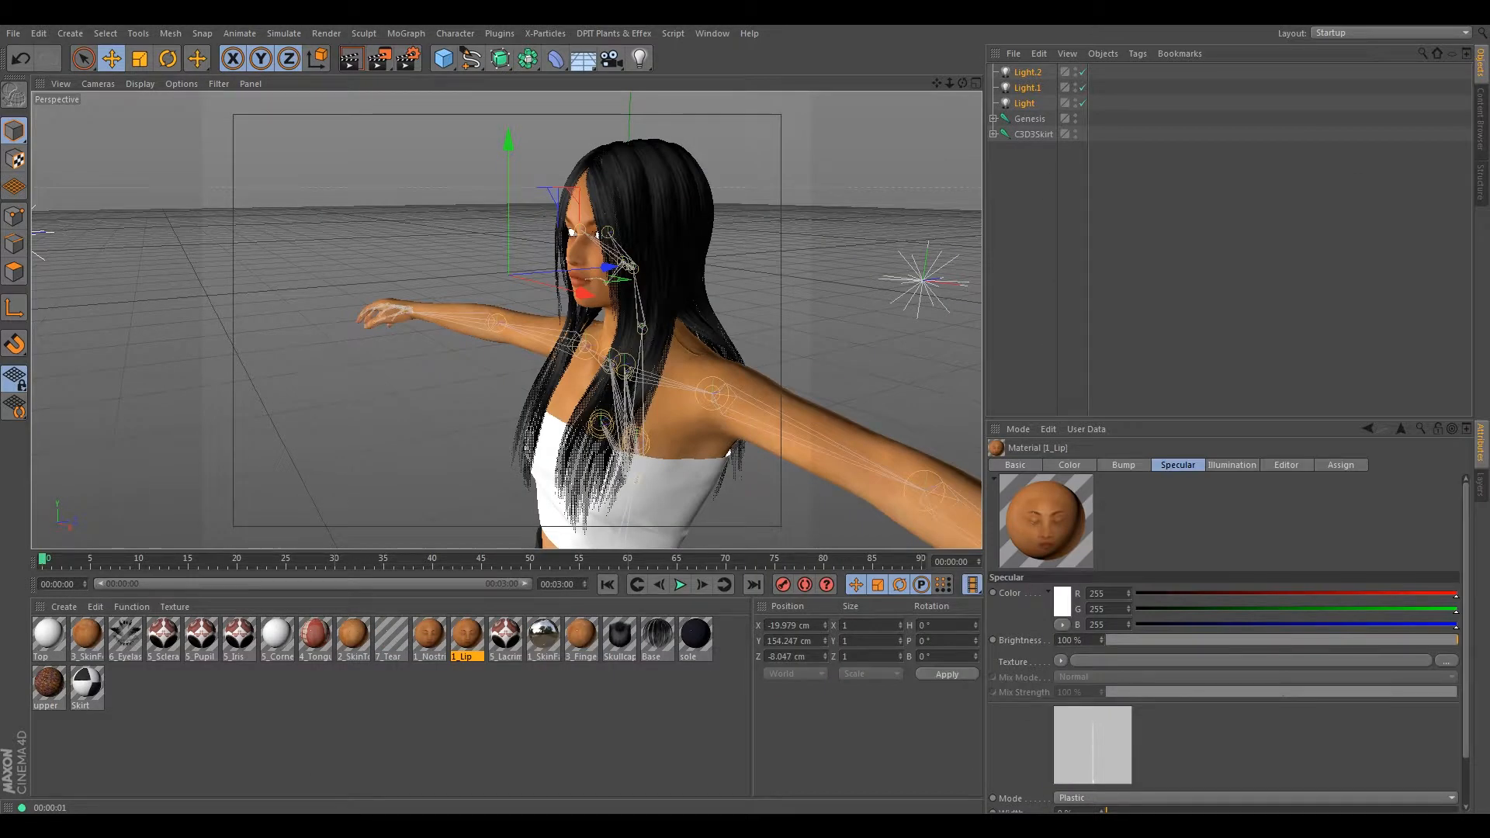
left_click_drag(1120, 660, 1121, 661)
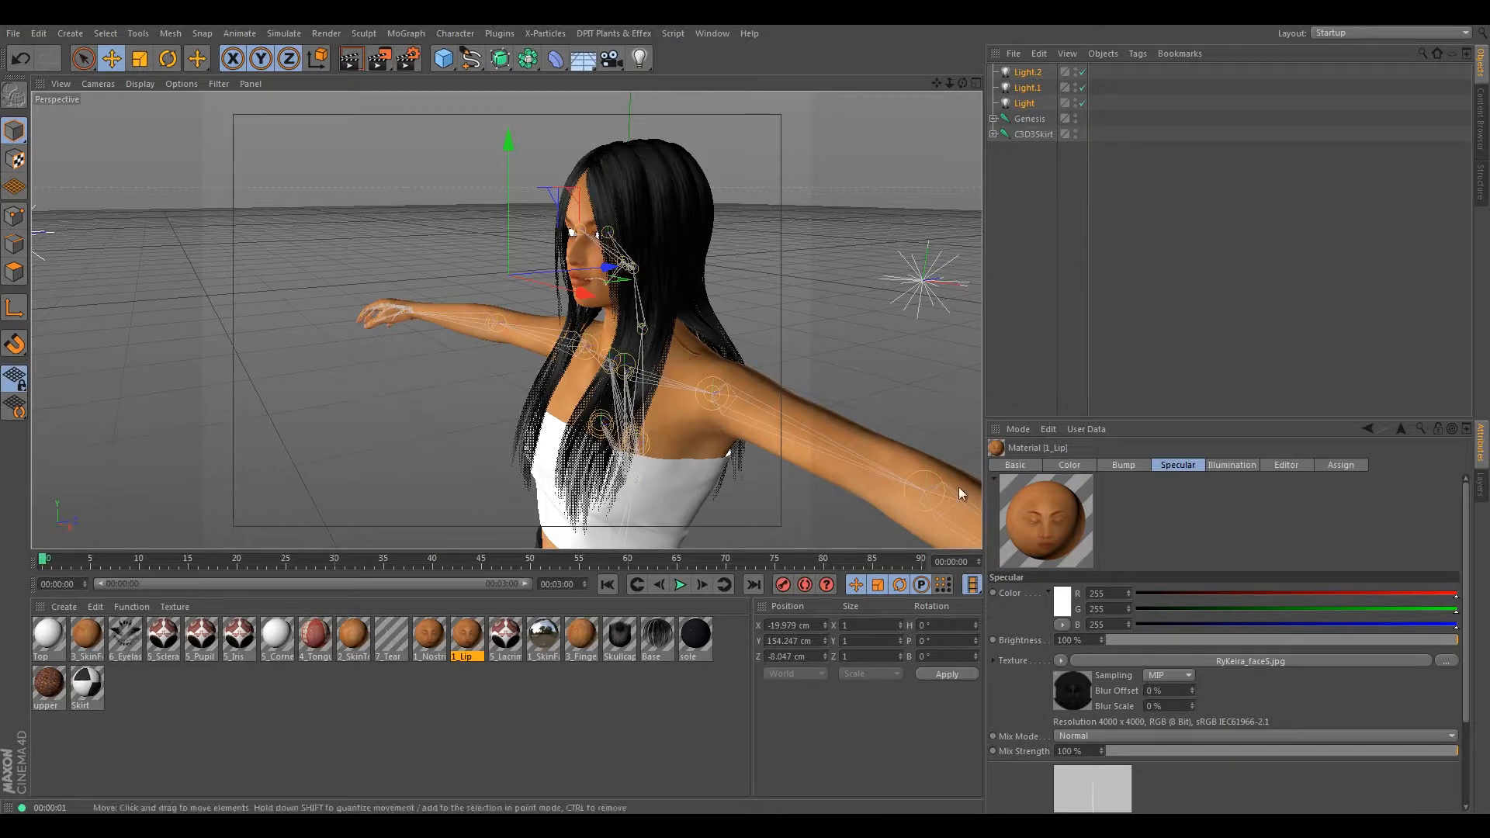
- Replace the 1_Nostril material's specular texture with RyKeira_faceS.jpg from the tex folder
left_click_drag(570, 325, 607, 354, "alt")
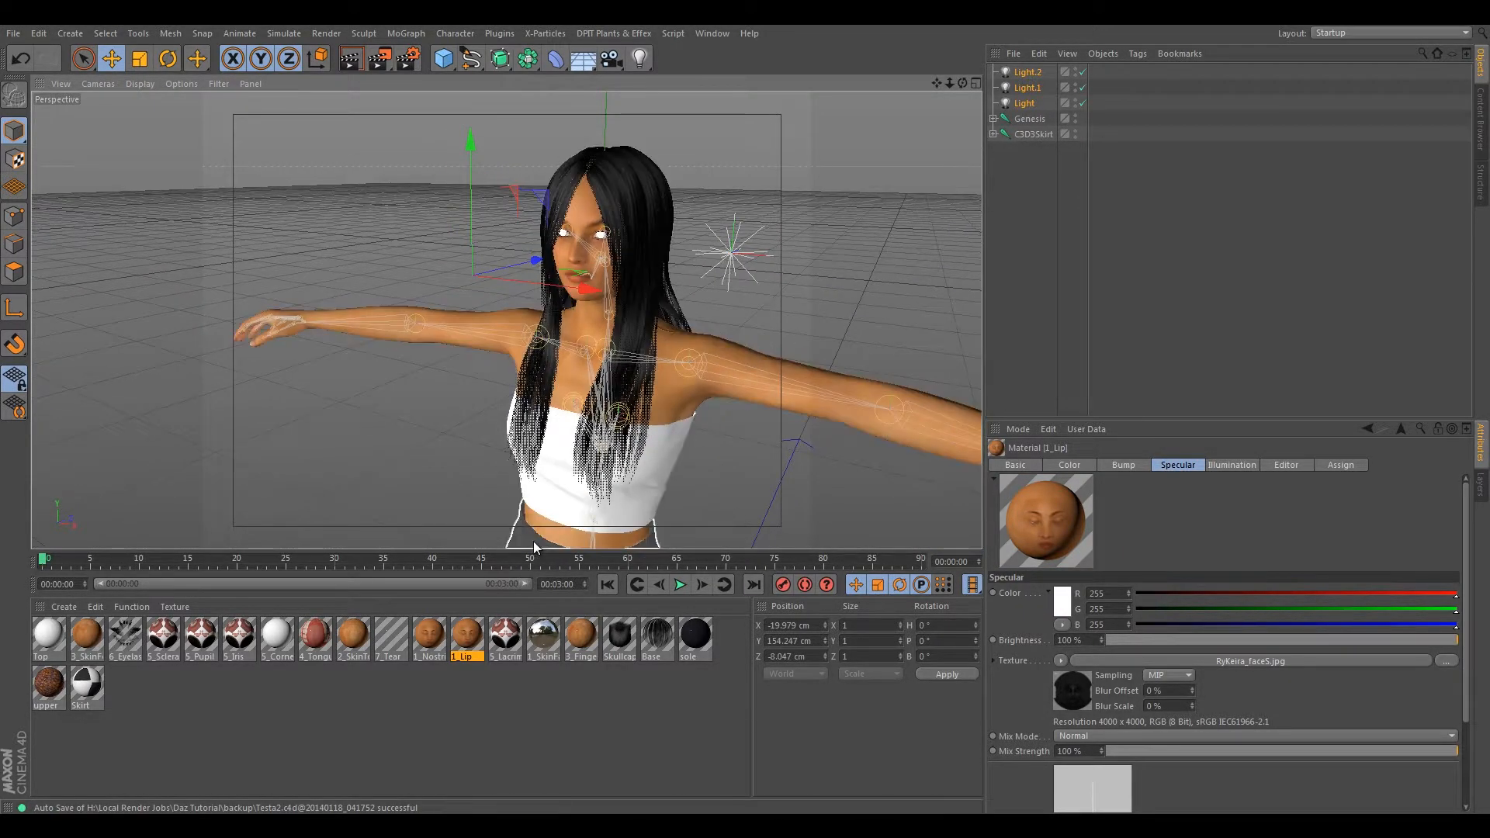
left_click(430, 637)
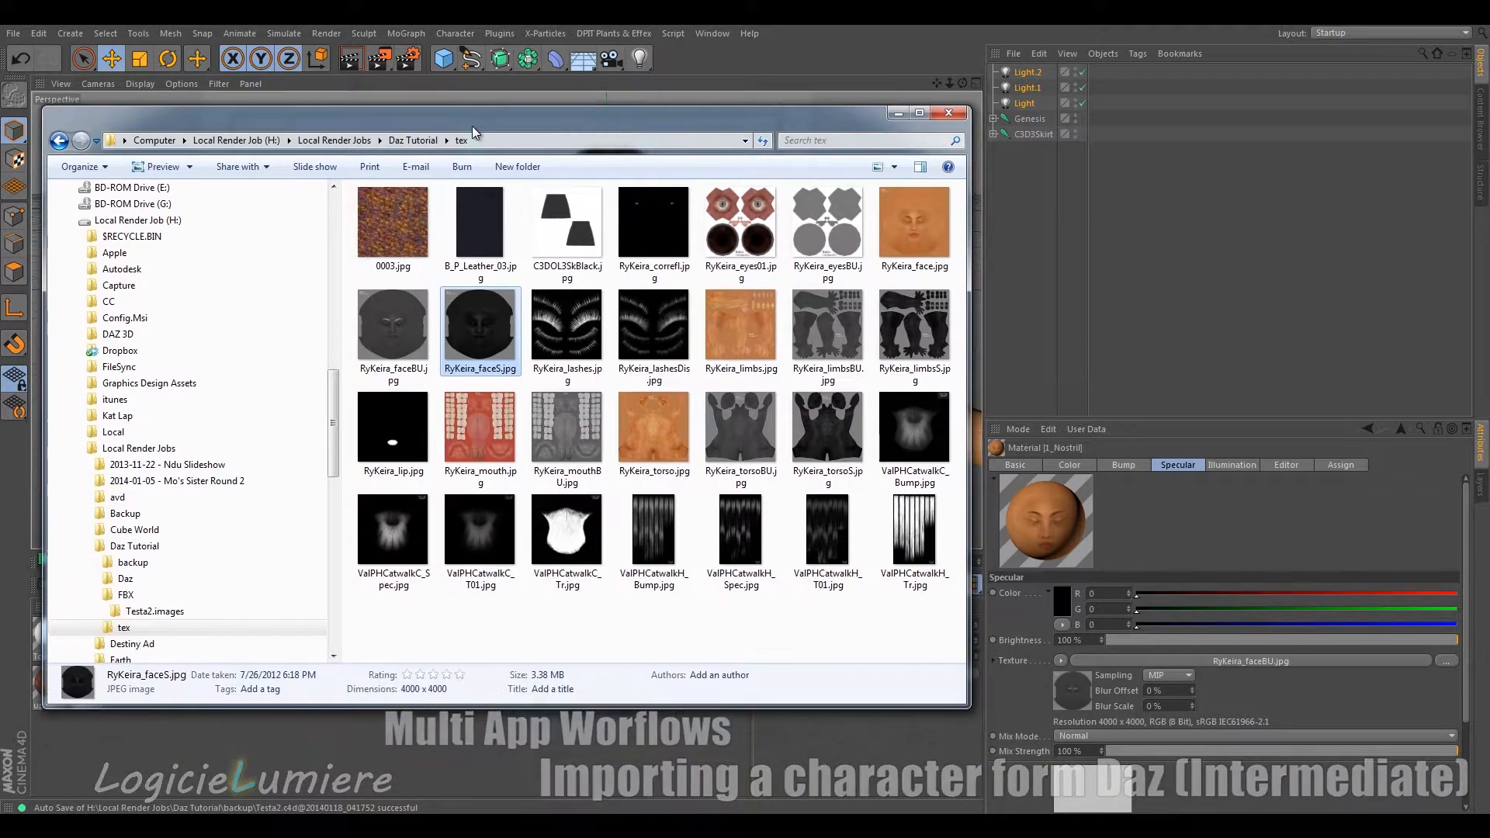
left_click_drag(509, 334, 1272, 658)
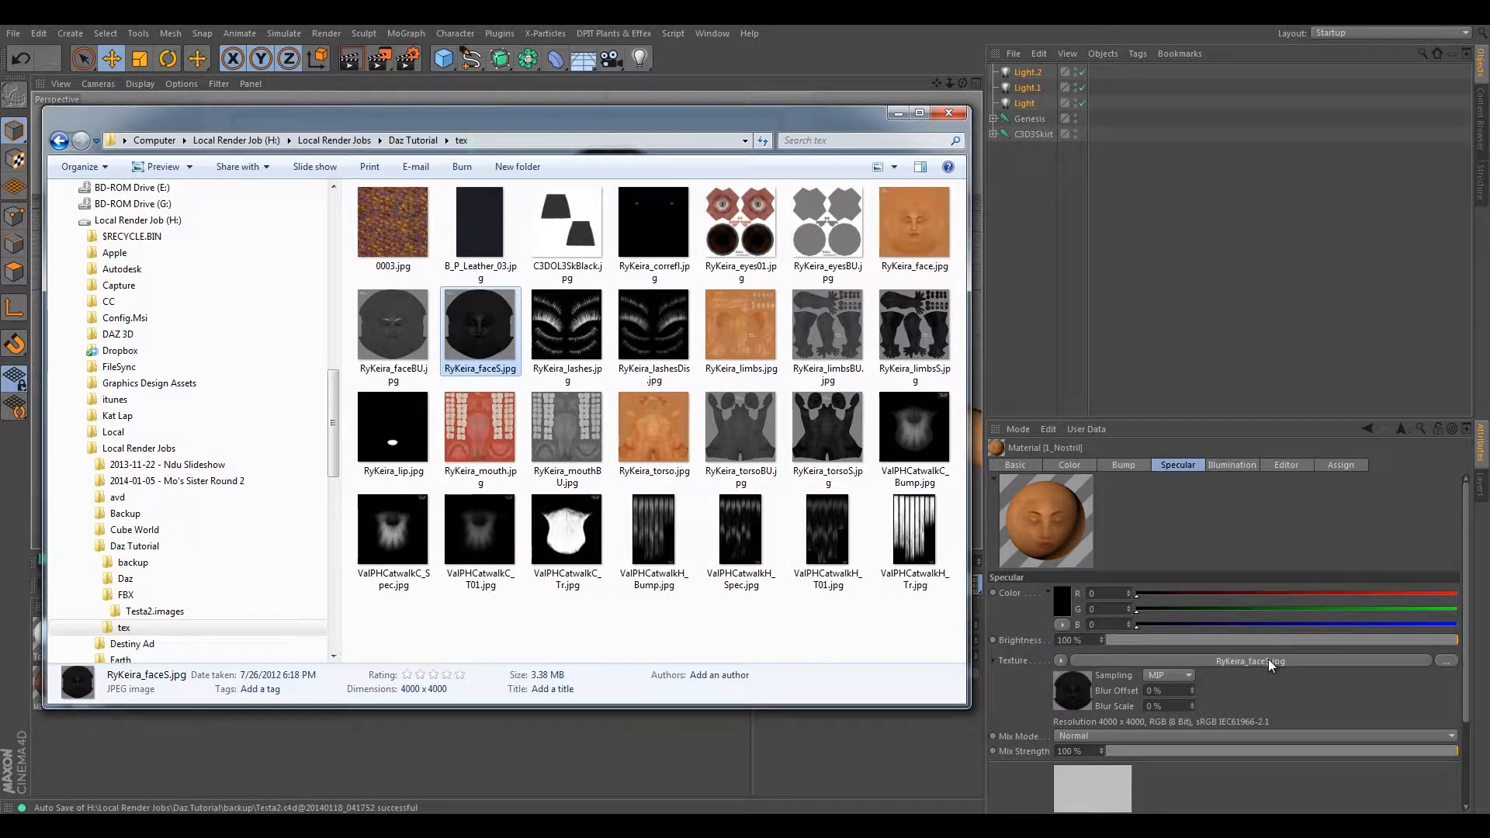
left_click(1124, 465)
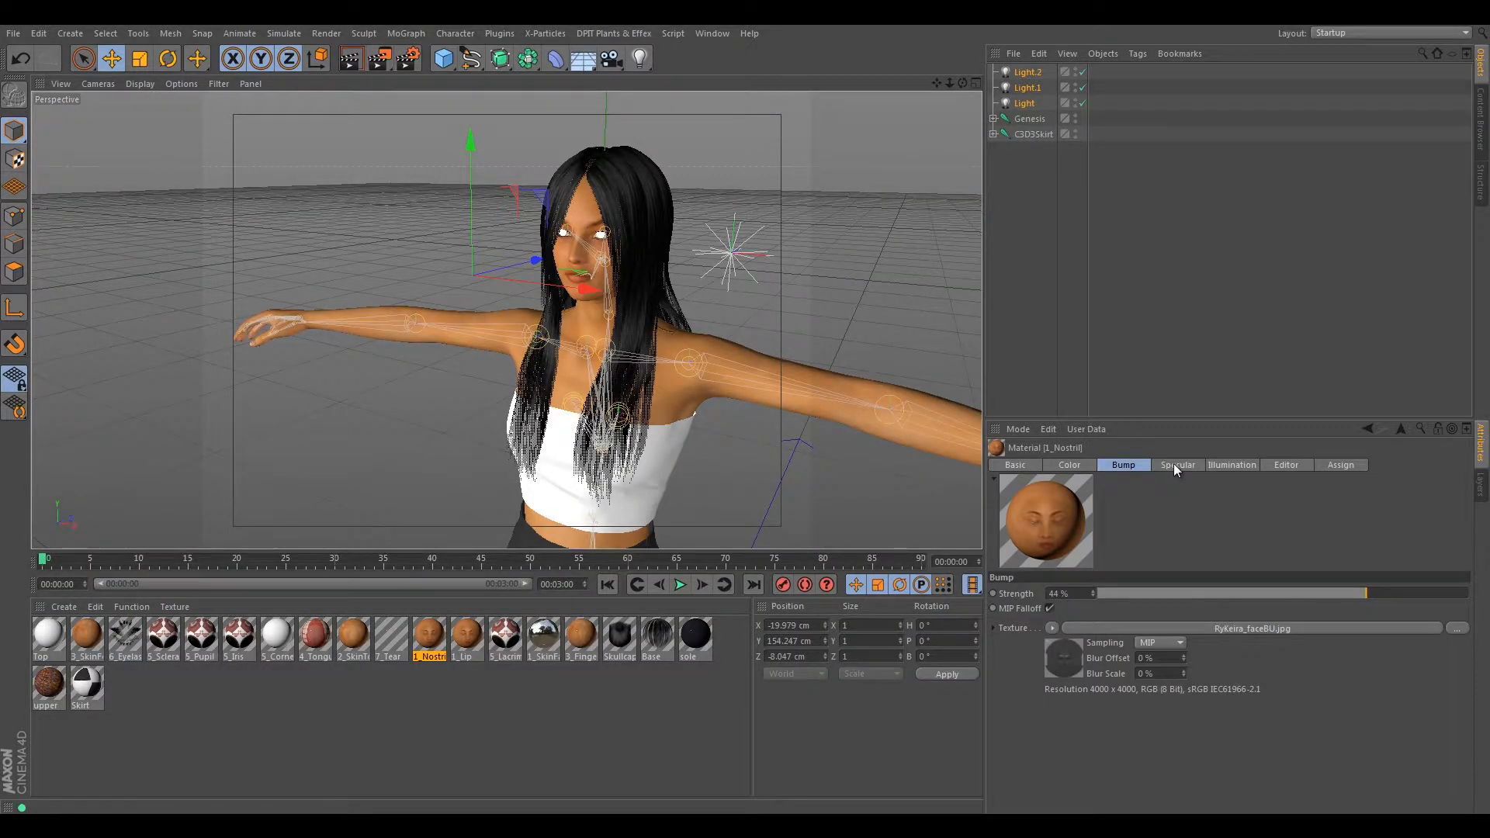
left_click(1176, 465)
- Render the view to check the face, and turn off the Reflection channel of the 1_SkinFace material
left_click(351, 63)
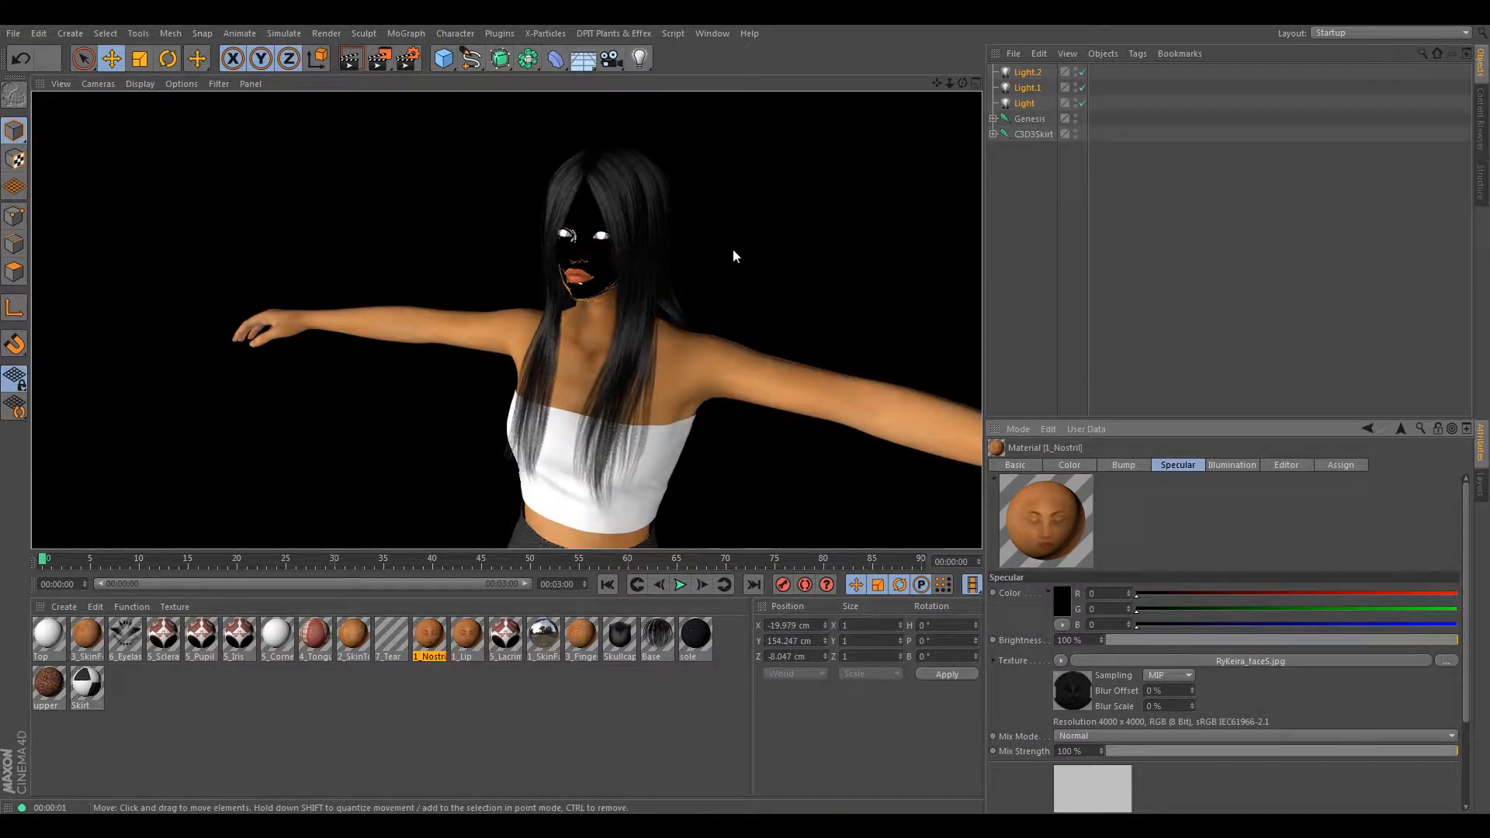
left_click(460, 641)
left_click(543, 637)
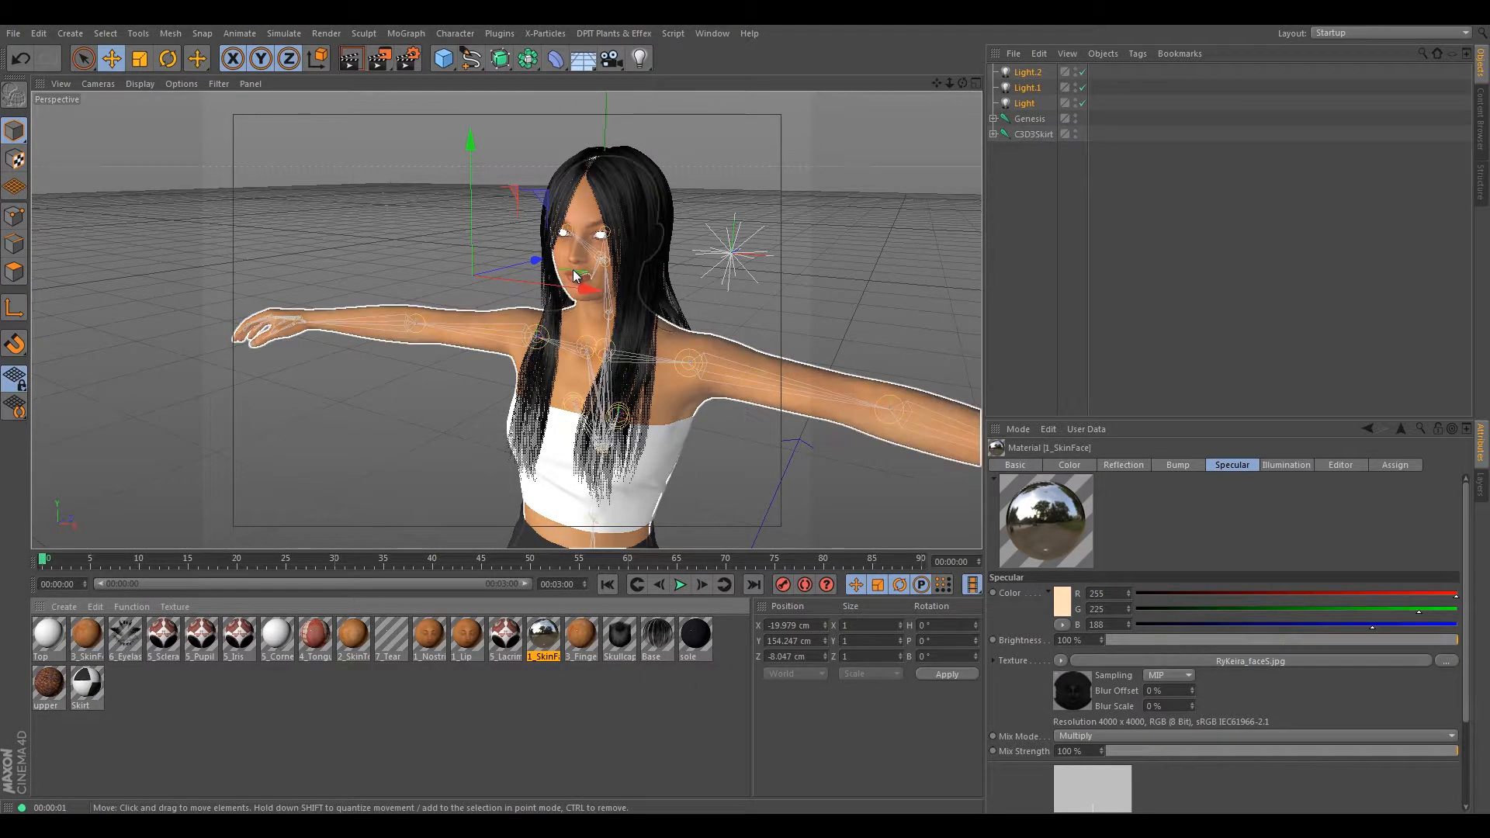
left_click(546, 383)
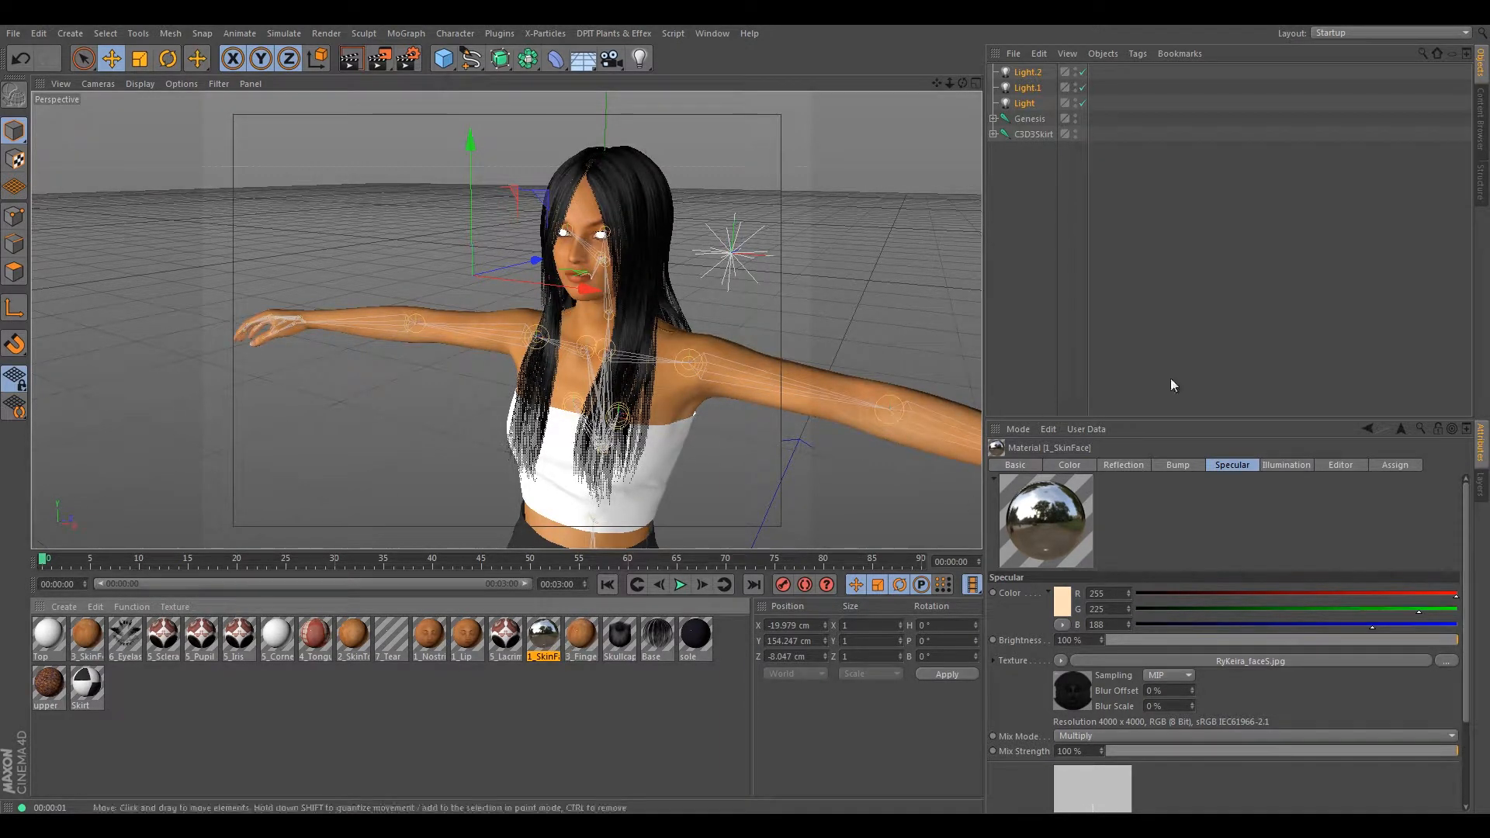
left_click(1016, 465)
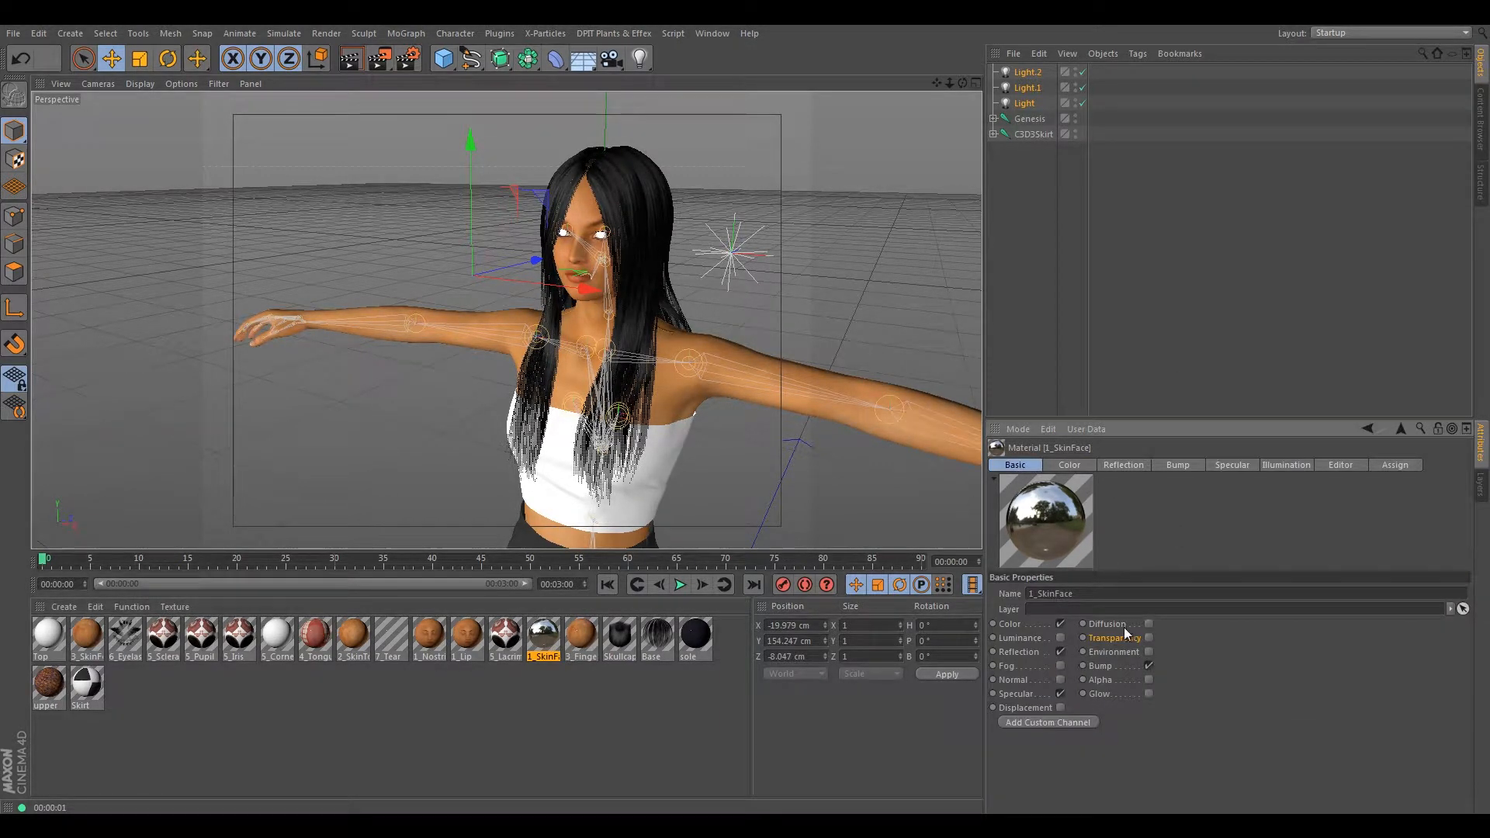
left_click(1060, 652)
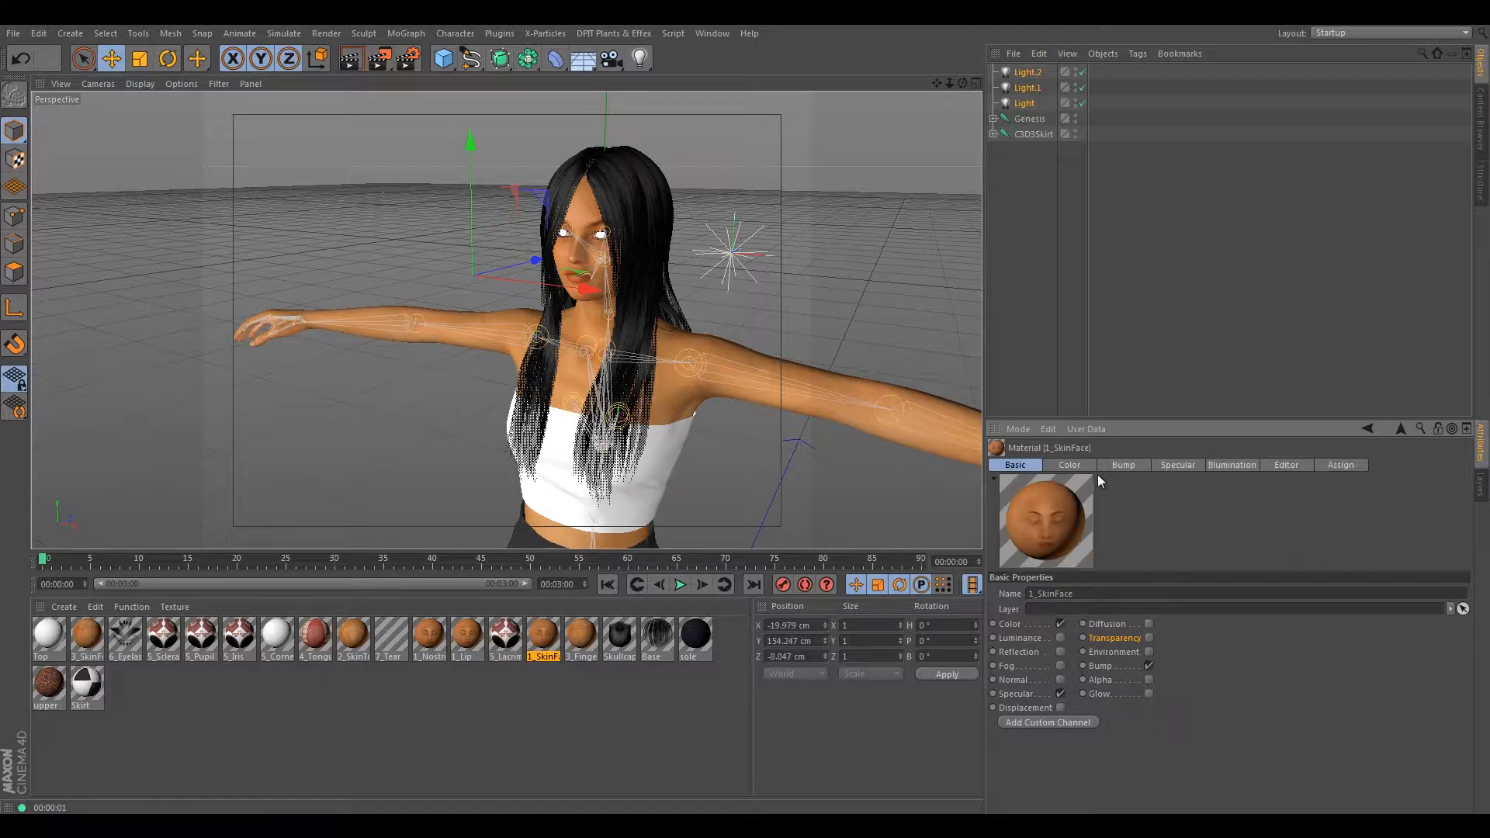
- Review the bump, specular and color channels of the 1_SkinFace material and render the view
left_click(1122, 465)
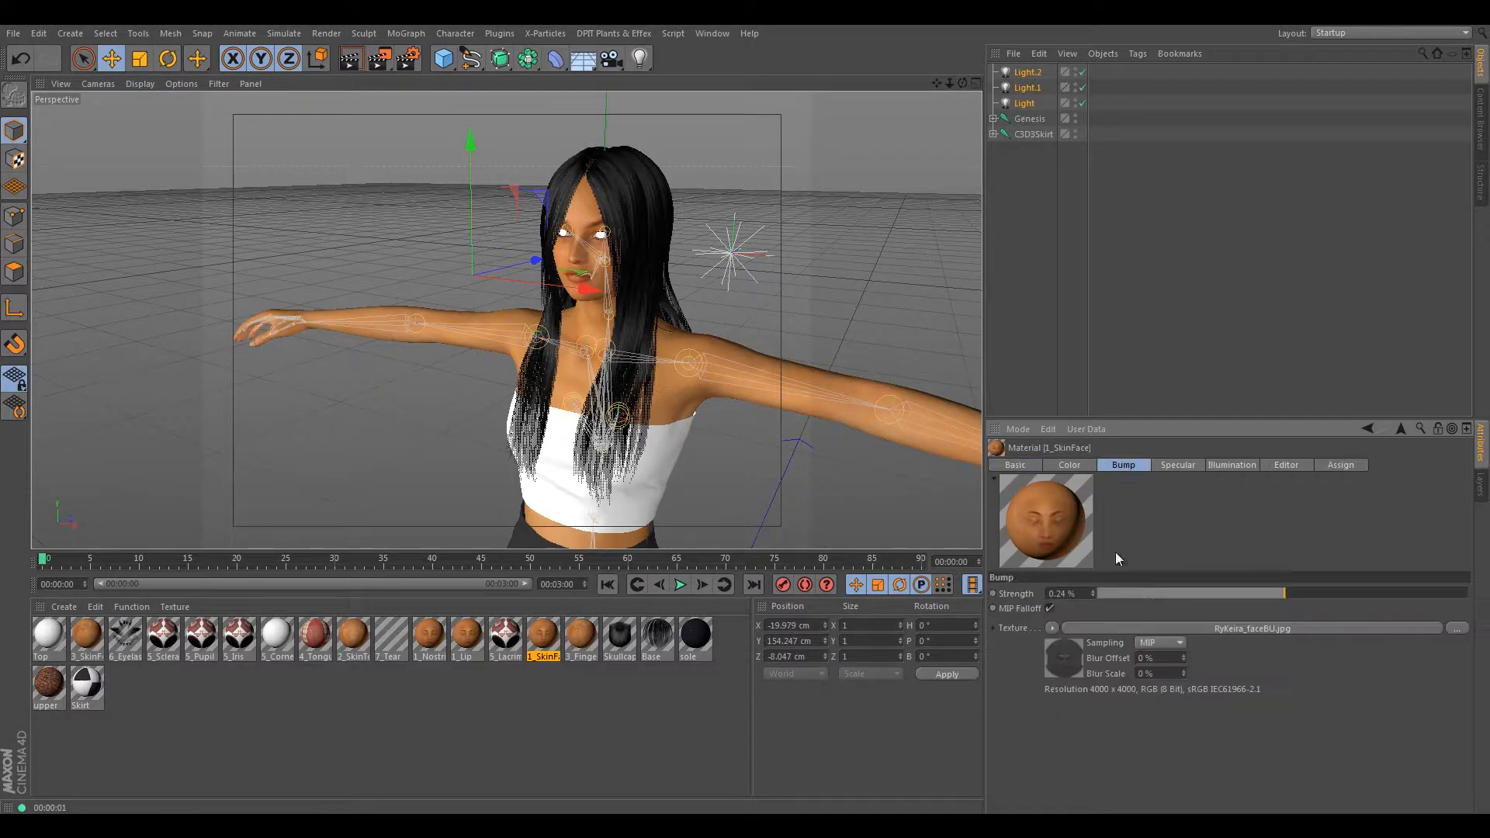
left_click(1185, 468)
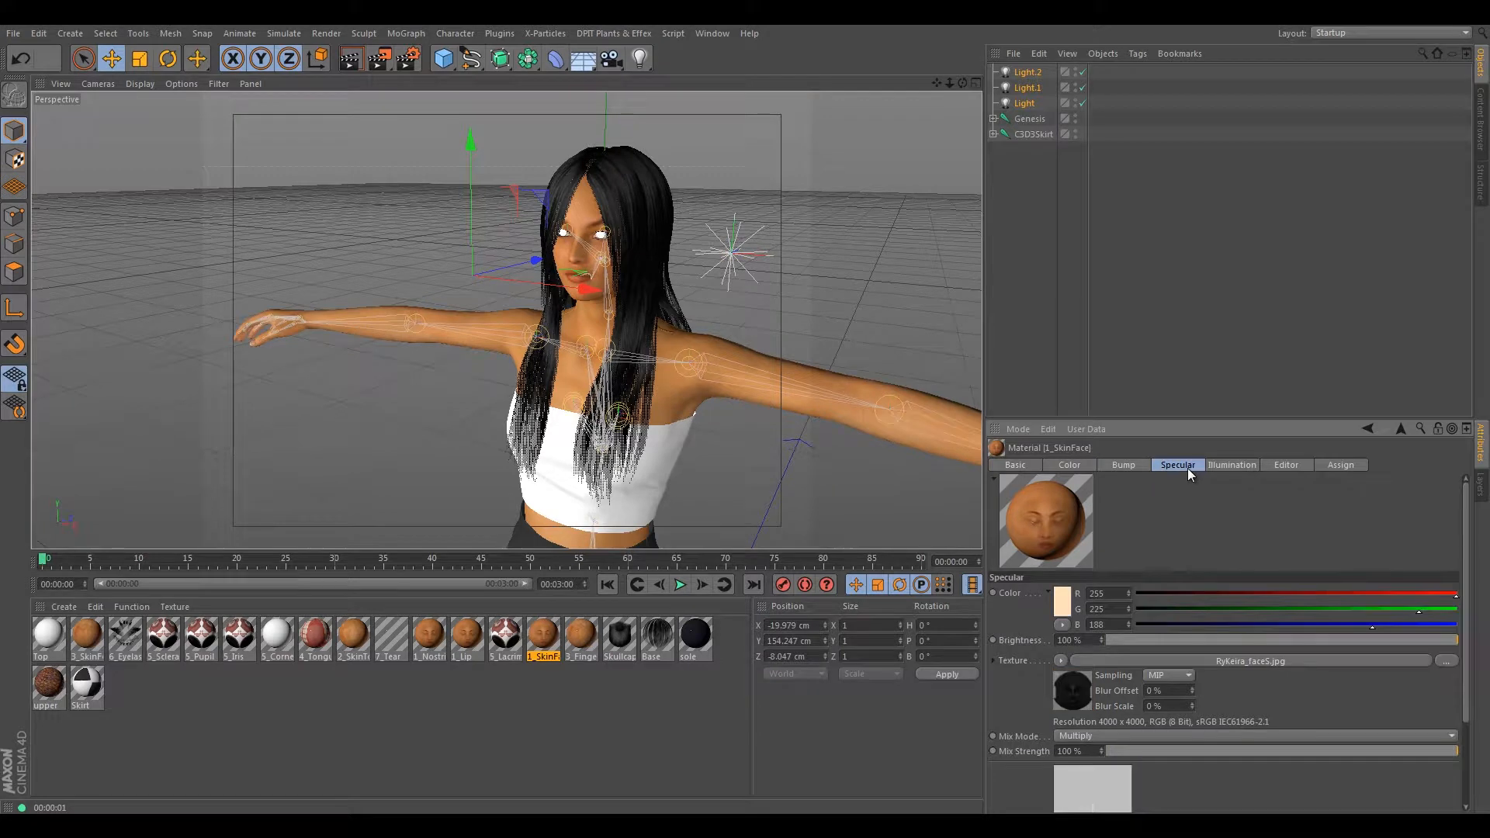
left_click(1091, 467)
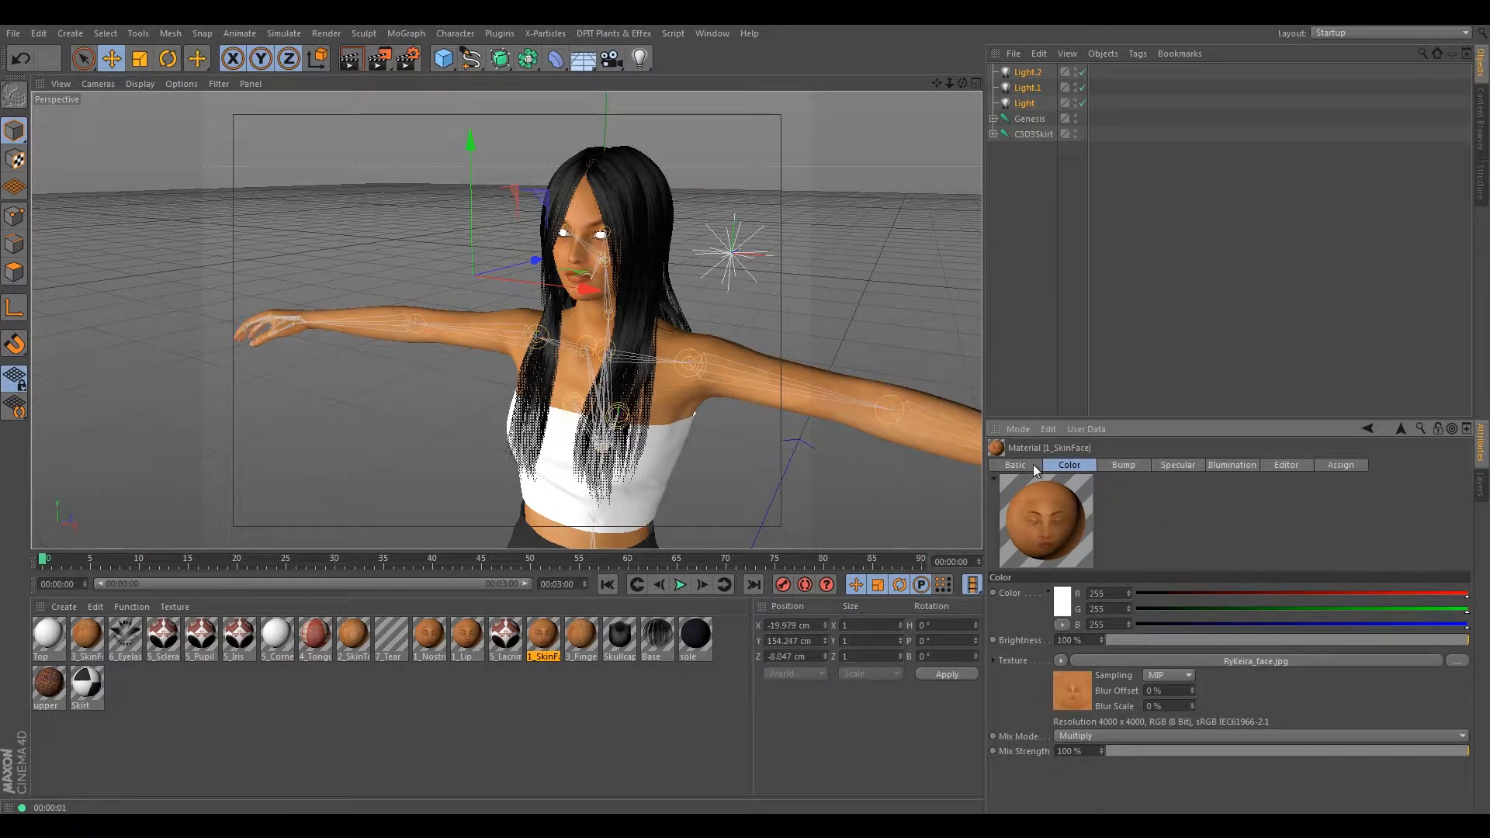
left_click(1125, 463)
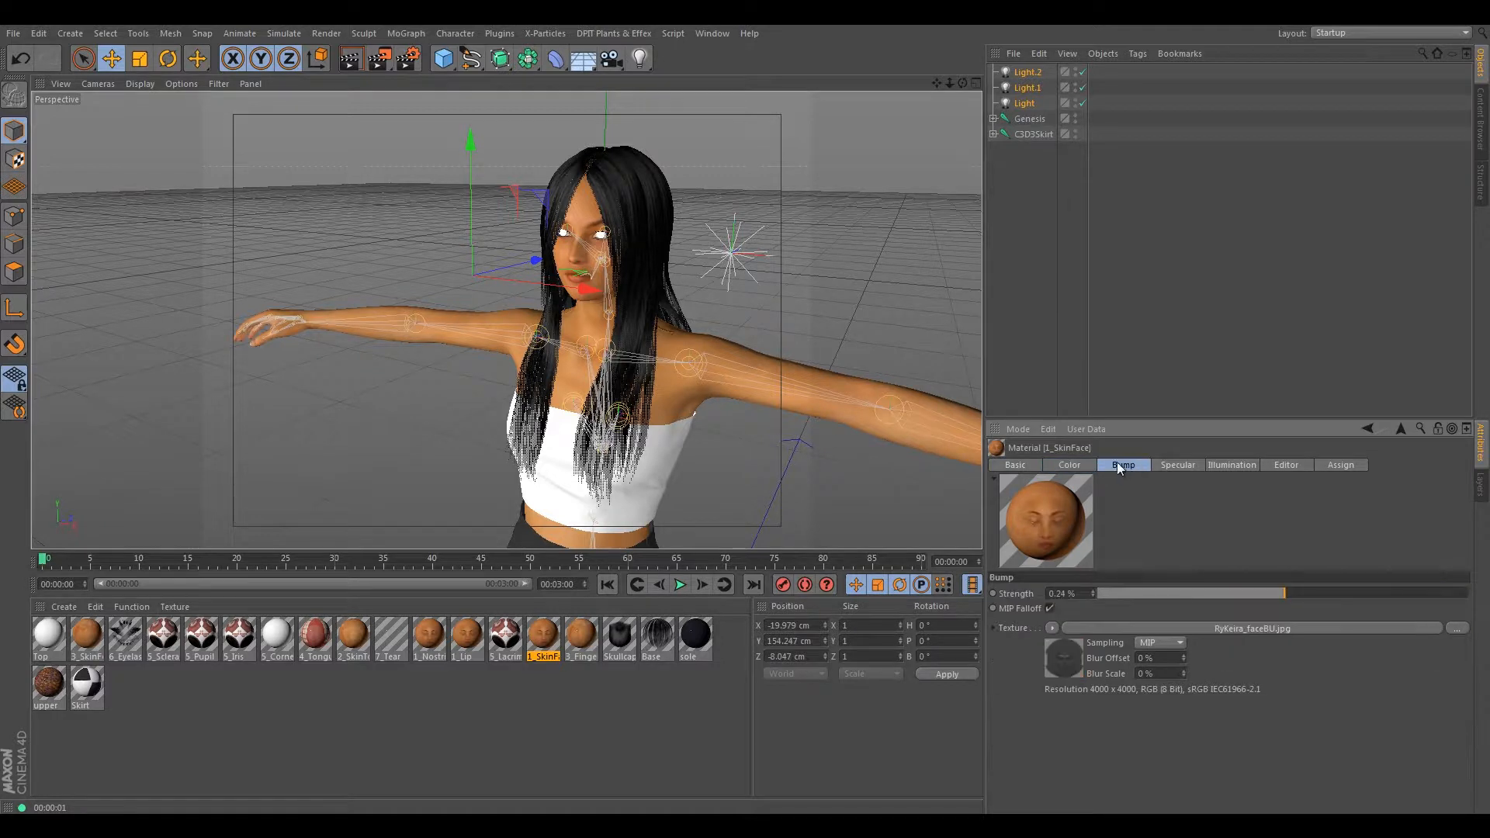
left_click(350, 60)
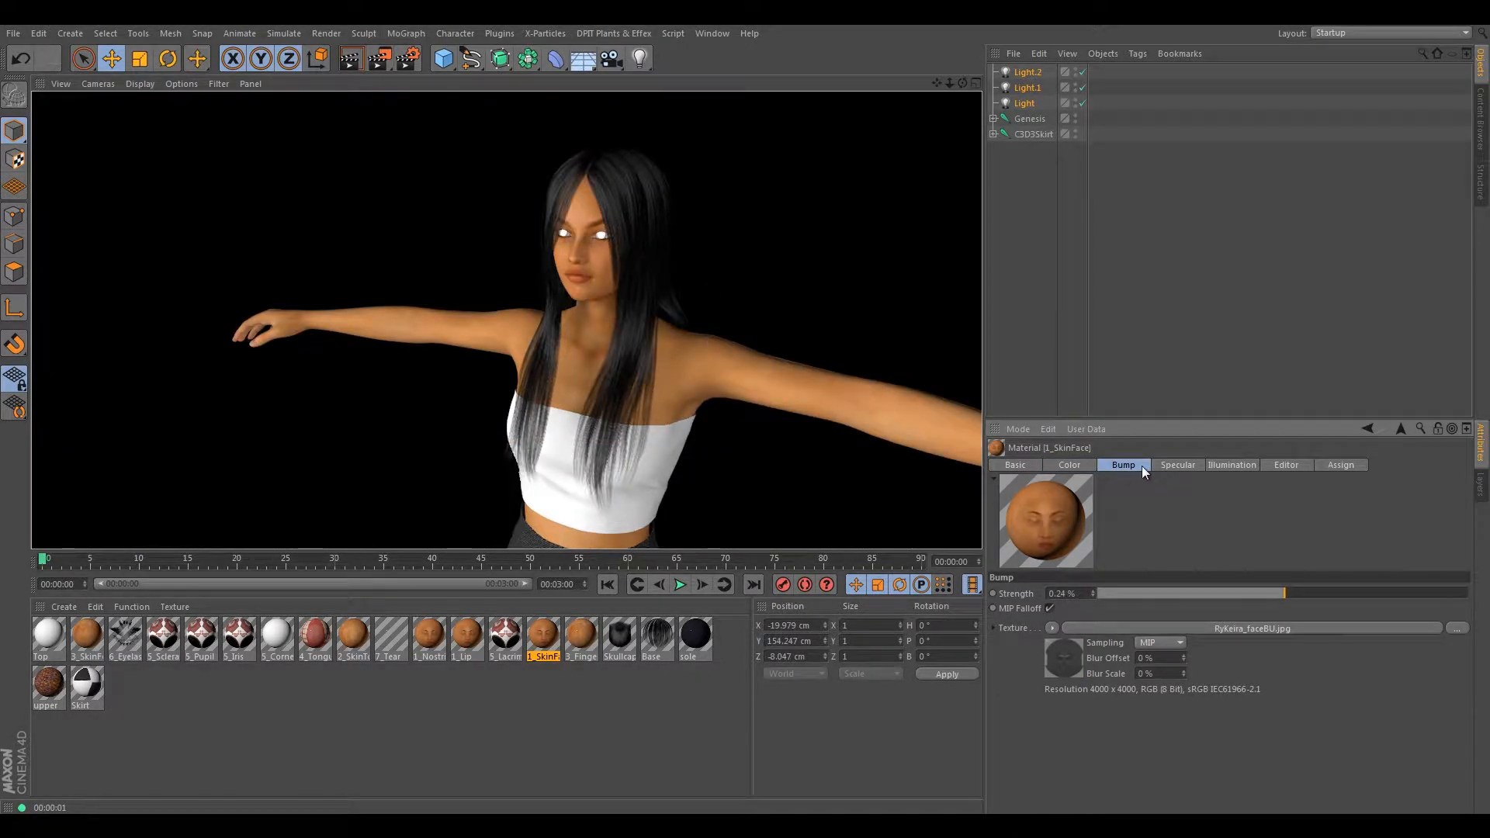
- Set the 1_SkinFace material's bump strength to 41% and render a close-up of the face
left_click_drag(1270, 595, 1360, 599)
scroll(579, 304, "up", 6)
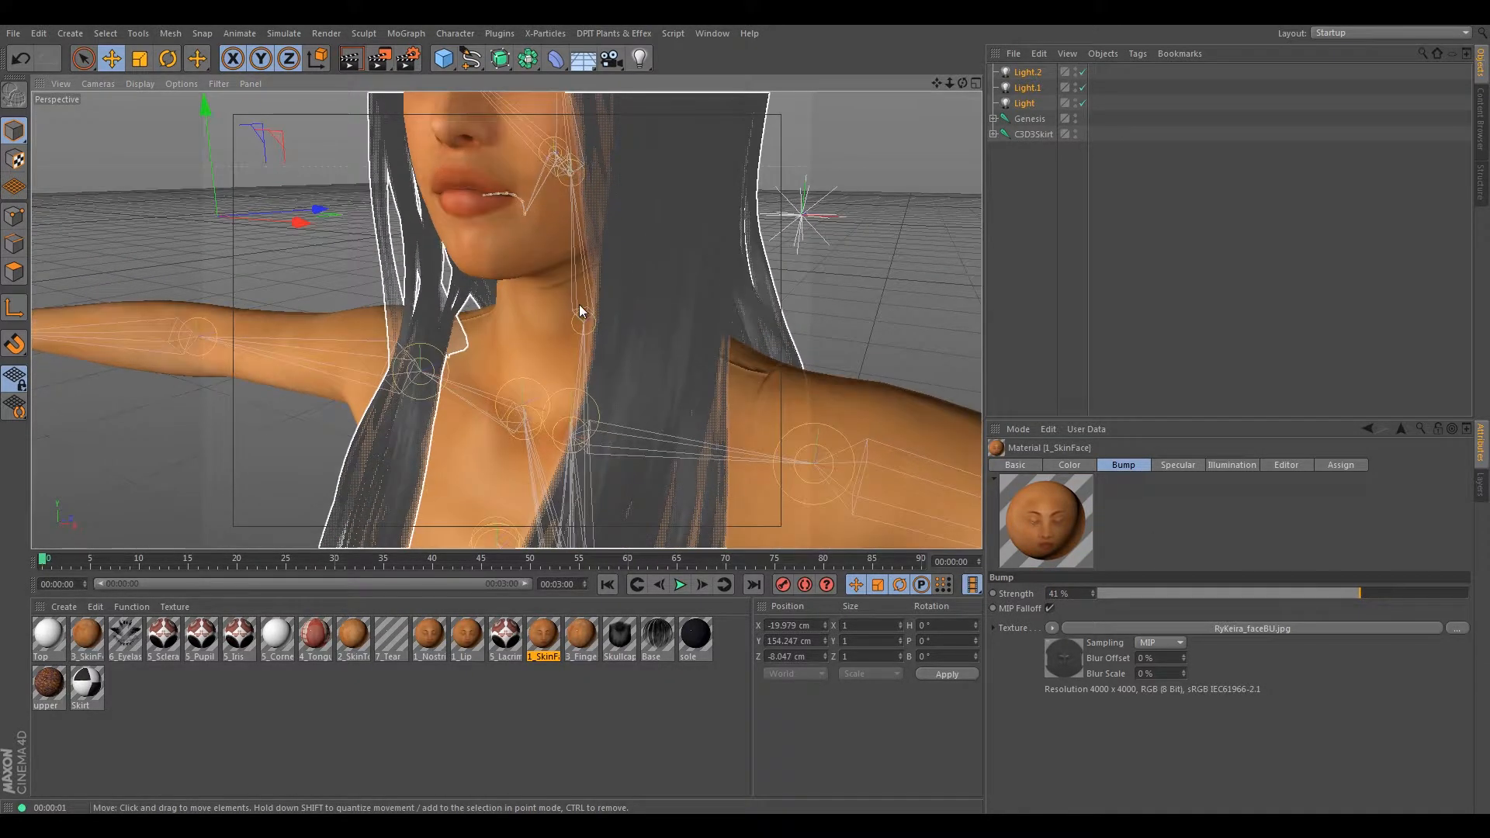
left_click_drag(579, 304, 608, 388, "alt")
left_click(352, 55)
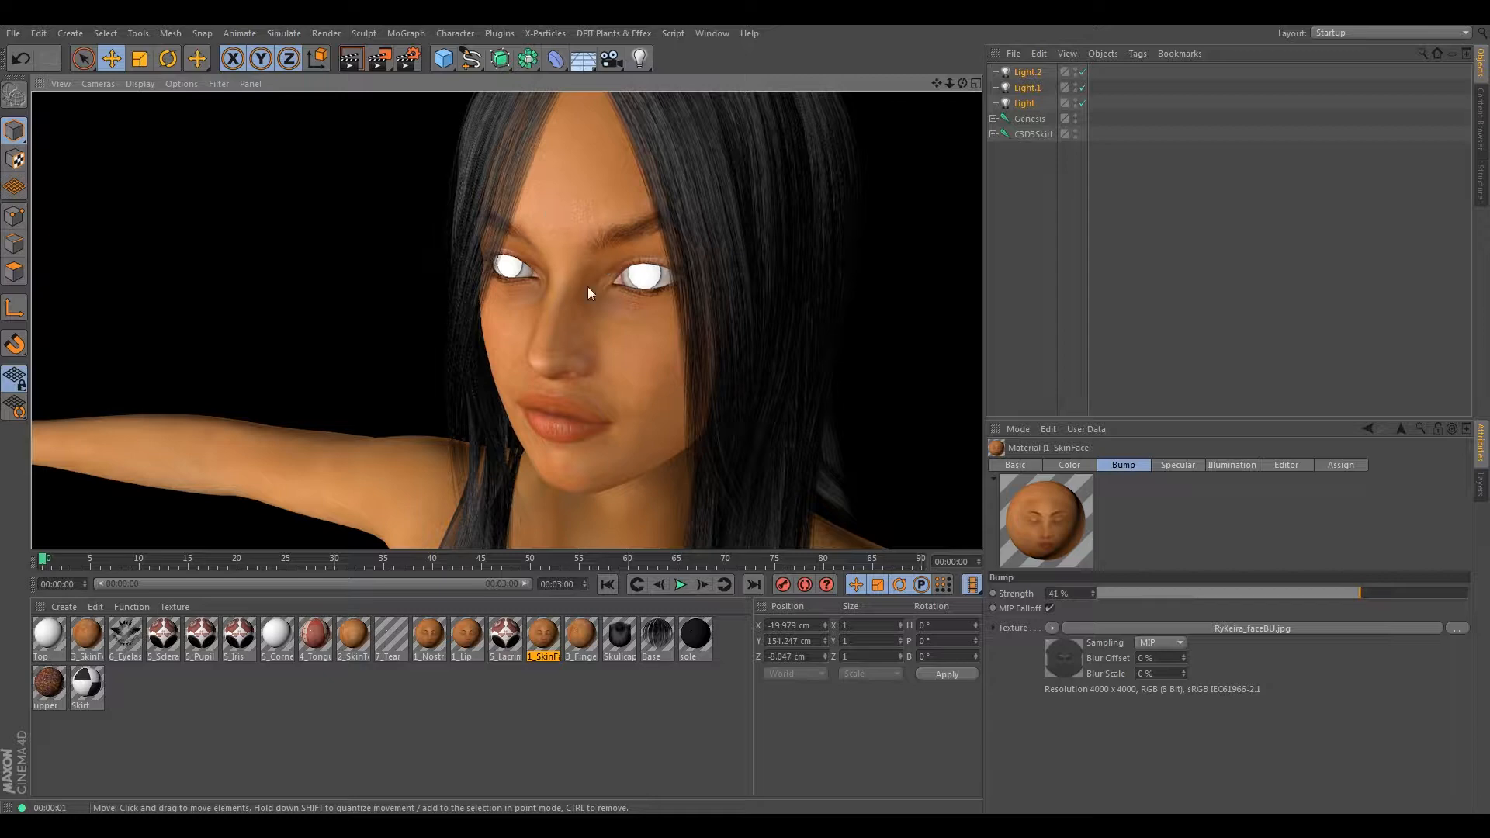
- Set the 5_Cornea material's transparency color to white, RGB 255, 255, 255
scroll(590, 233, "down", 8)
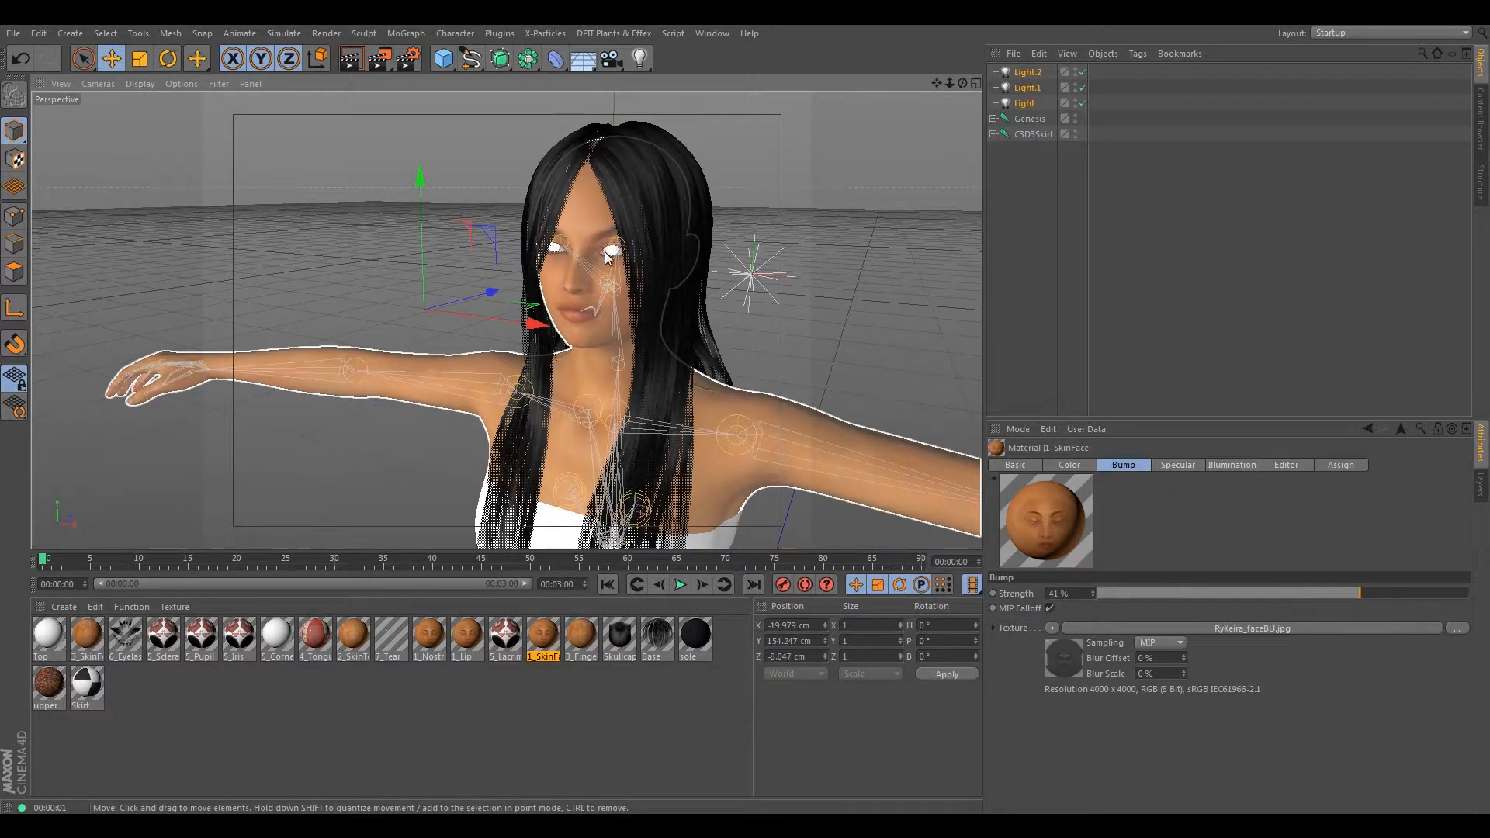
left_click_drag(494, 208, 543, 253, "alt")
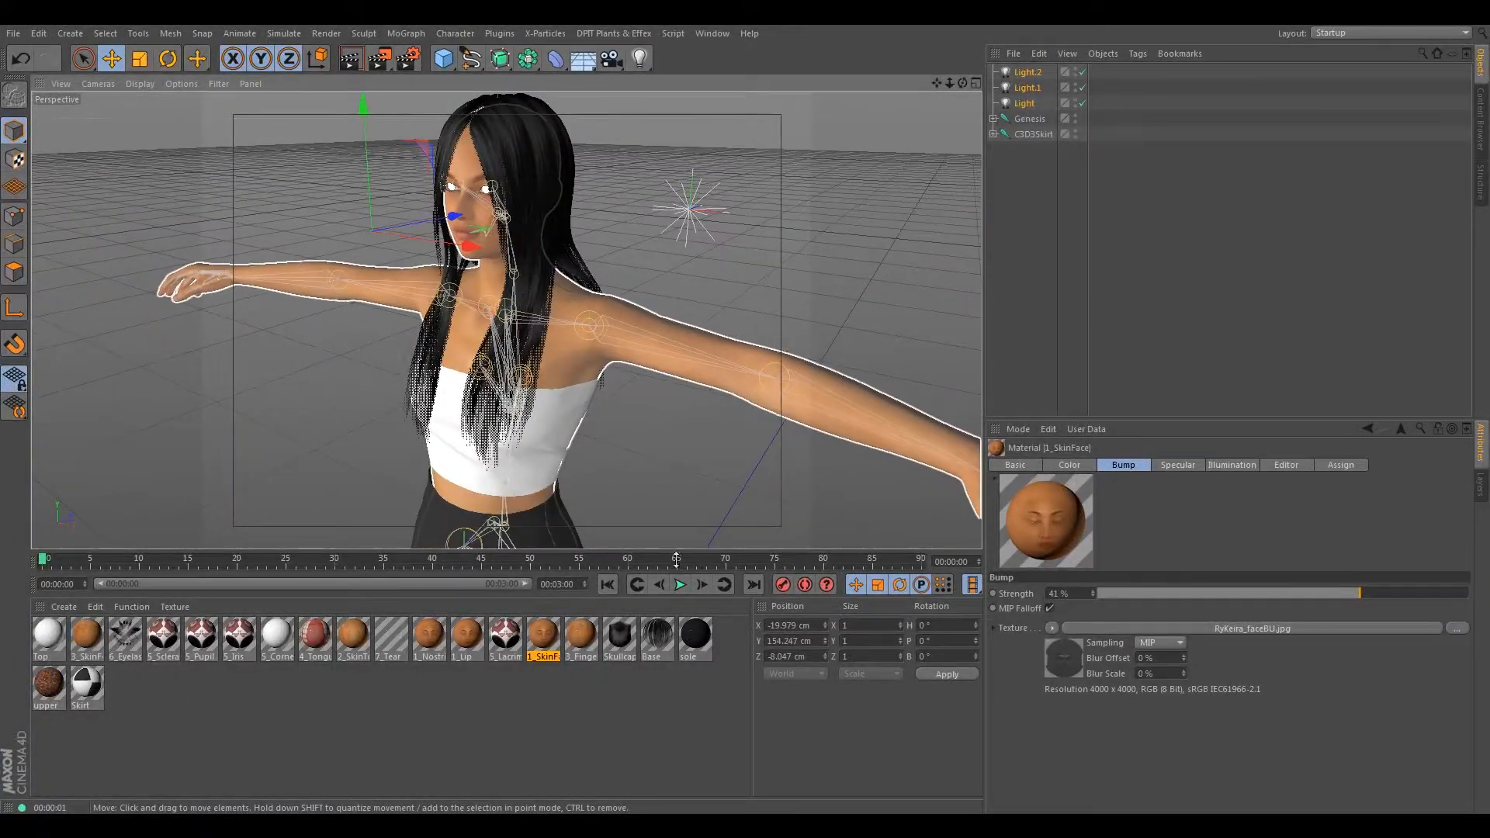
left_click(618, 643)
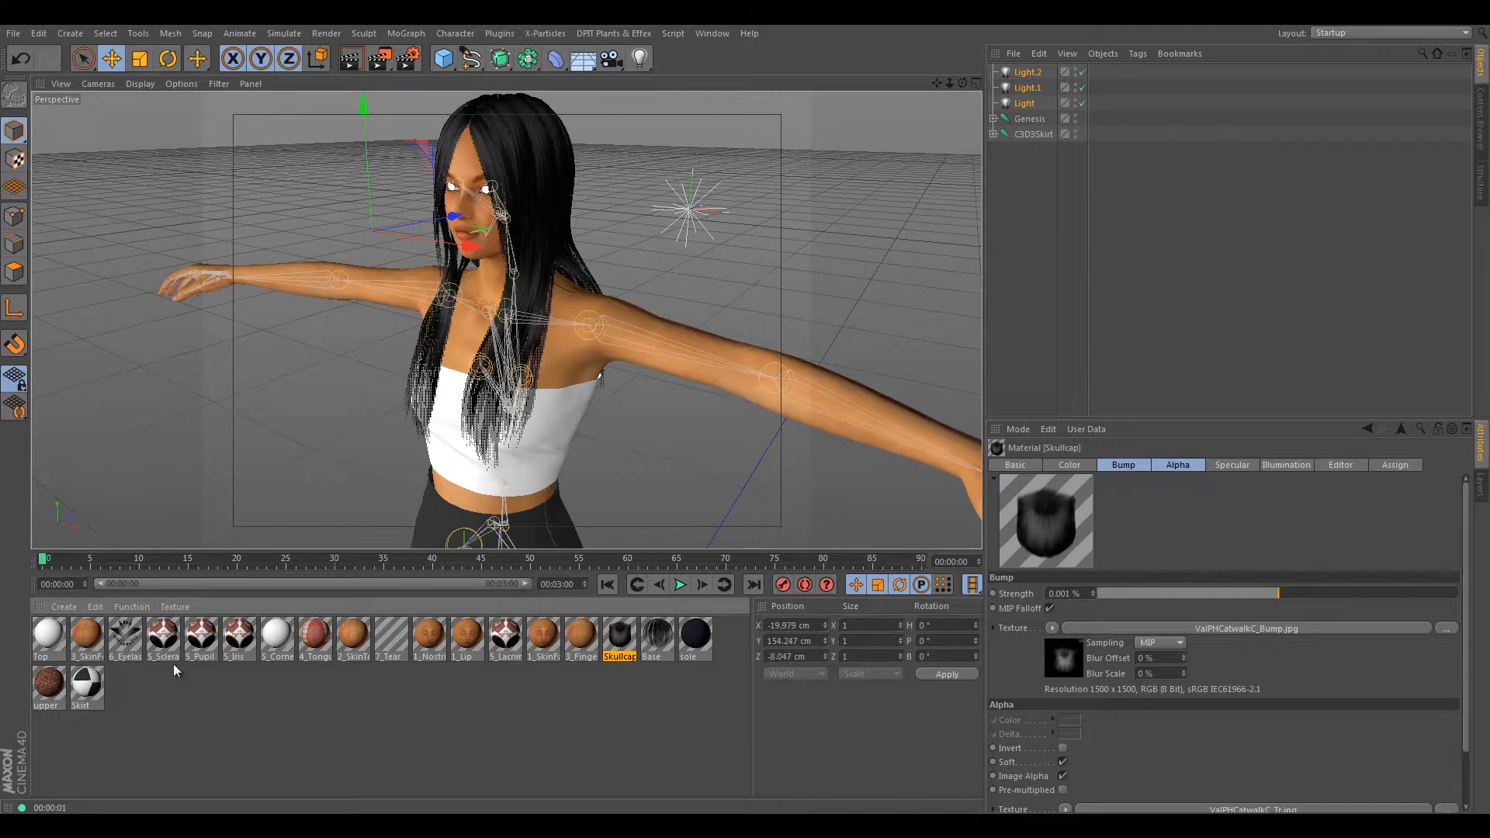
left_click_drag(453, 337, 487, 415, "alt")
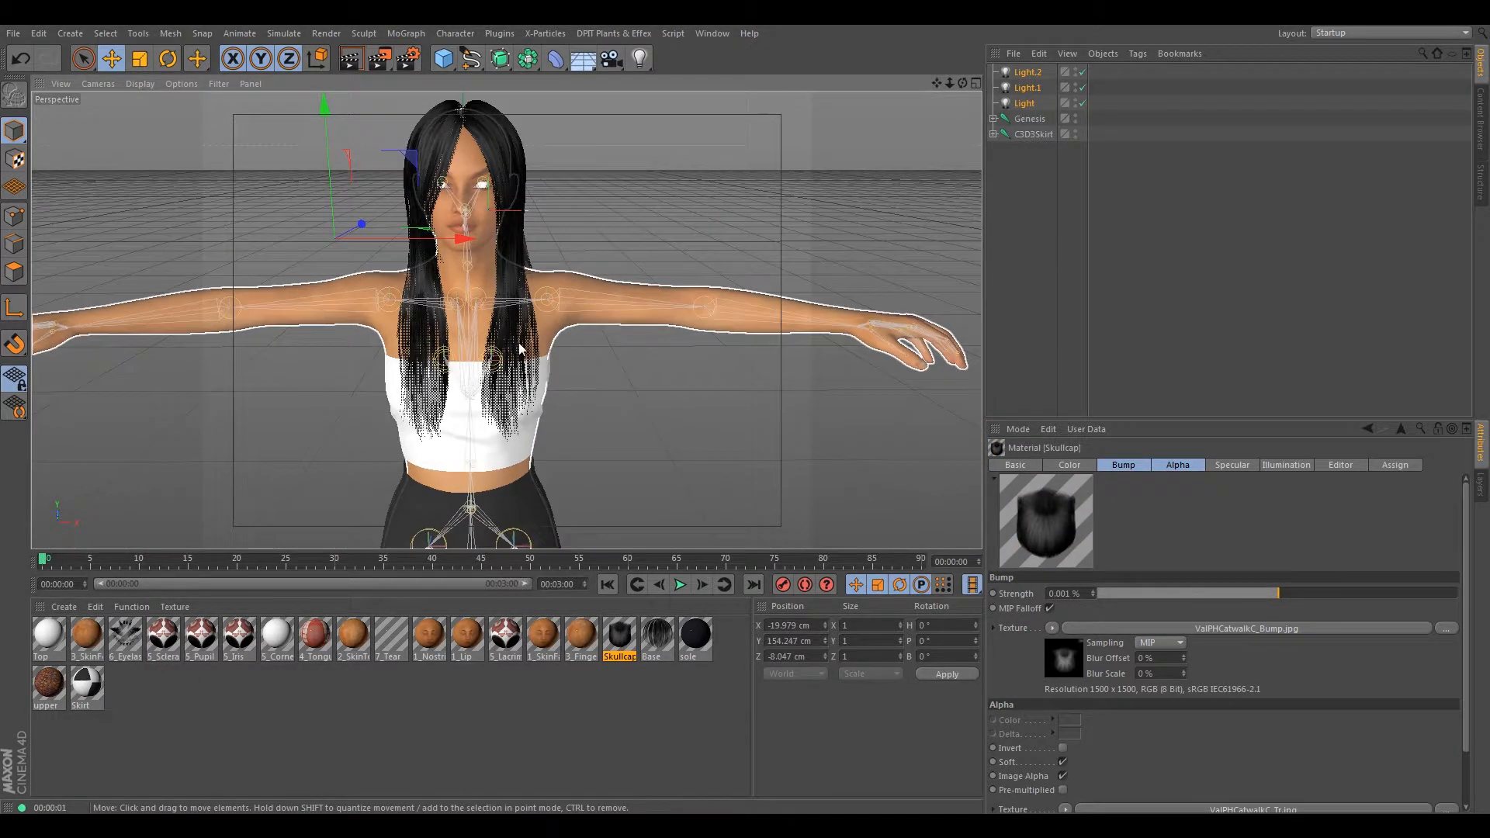
scroll(478, 325, "up", 10)
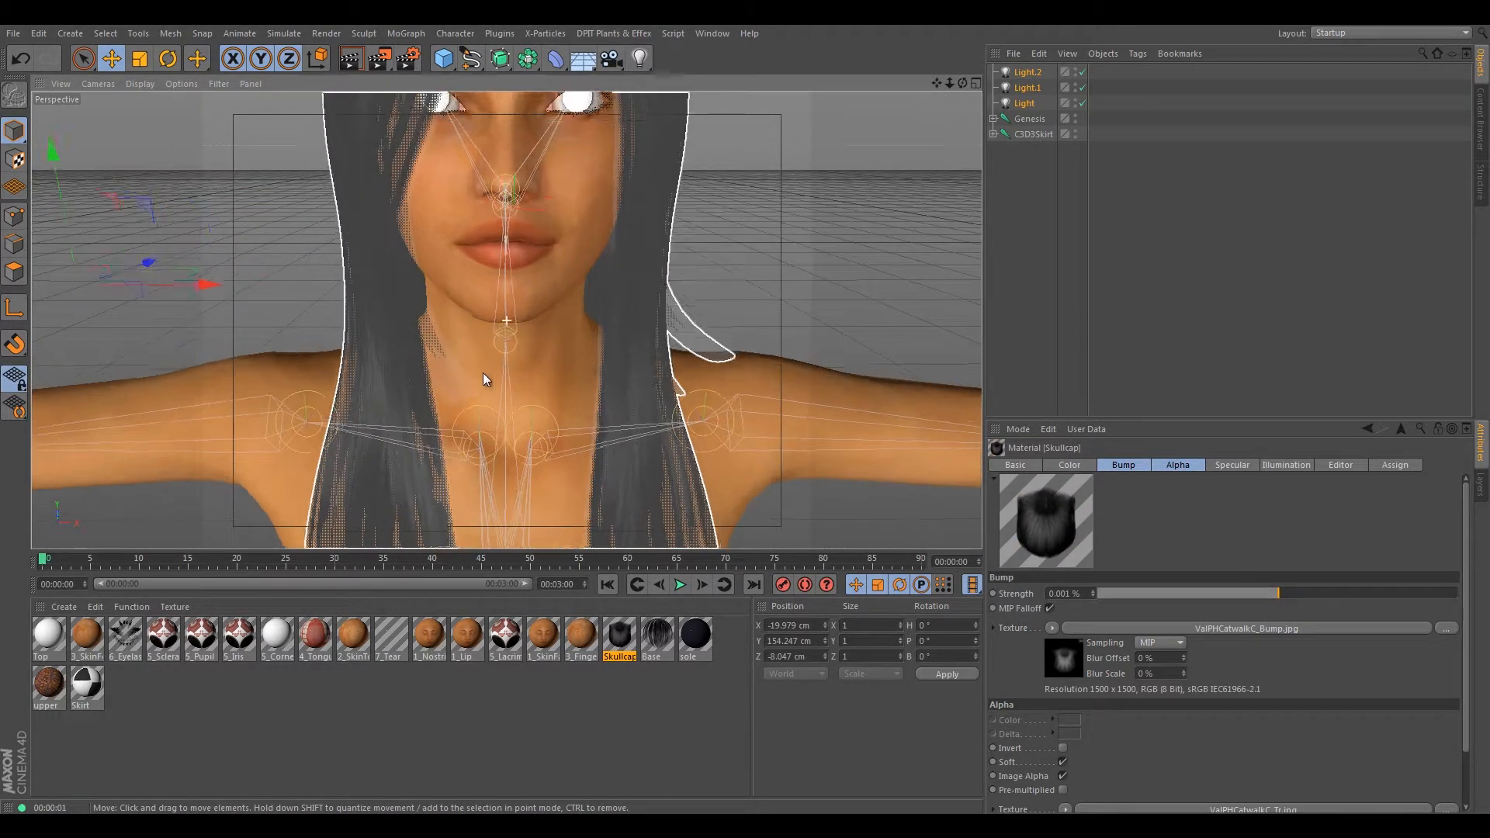
left_click_drag(449, 415, 422, 342, "alt")
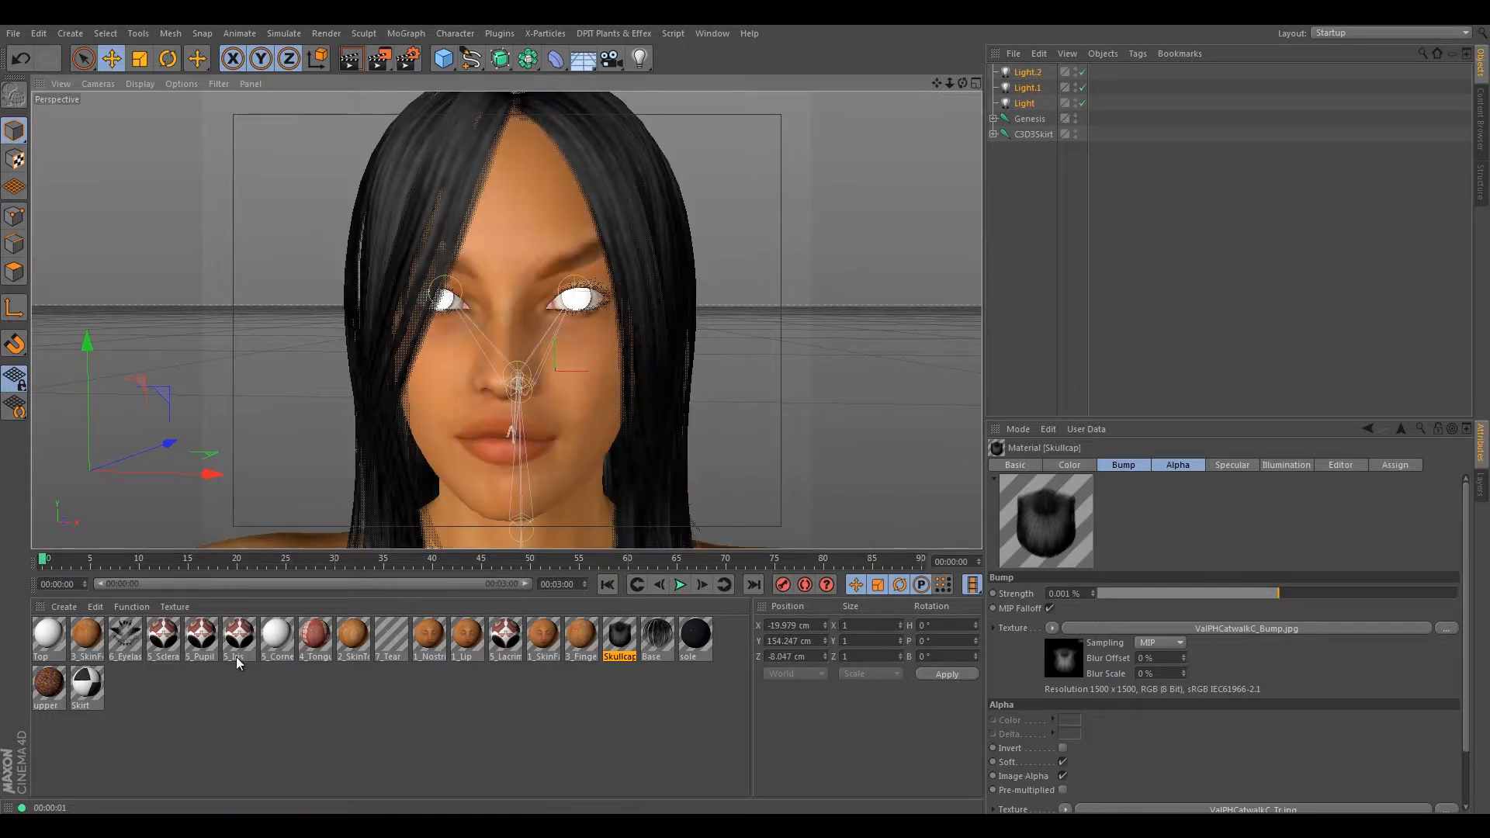
left_click(273, 633)
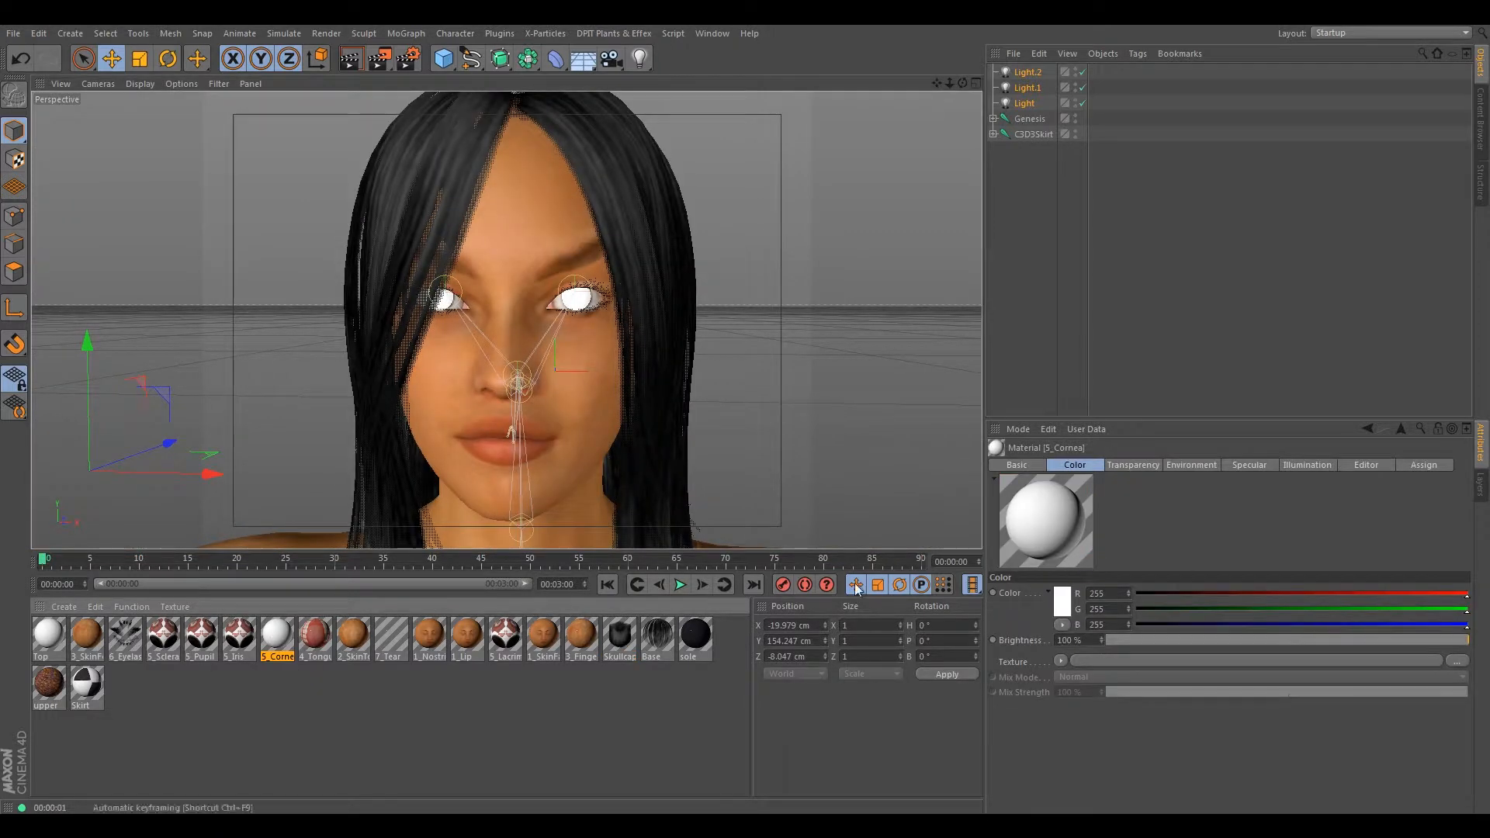
left_click(1144, 468)
left_click_drag(1186, 593, 1420, 598)
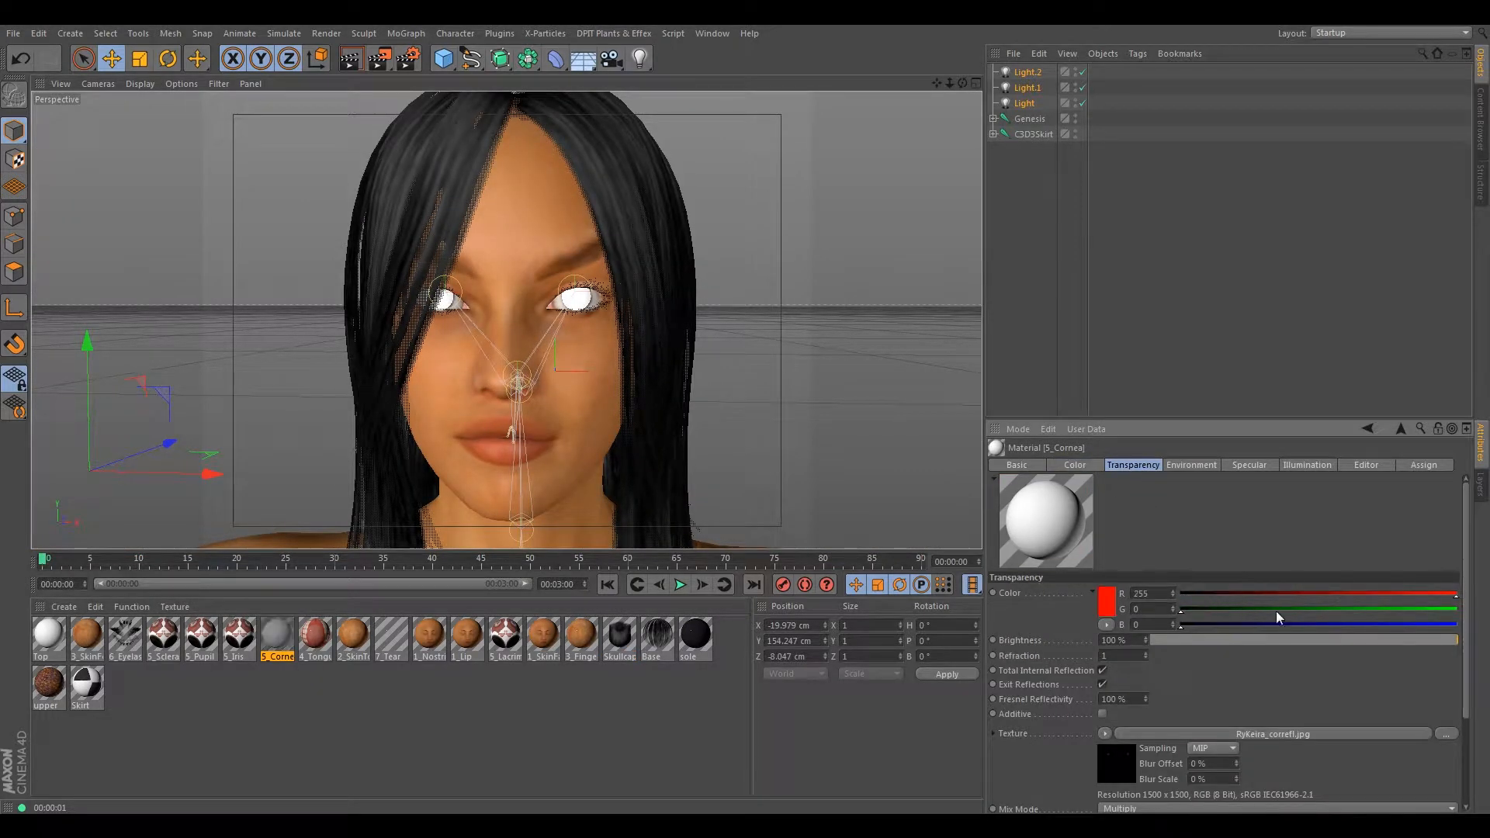
left_click_drag(1211, 608, 1480, 607)
left_click_drag(1318, 624, 1476, 626)
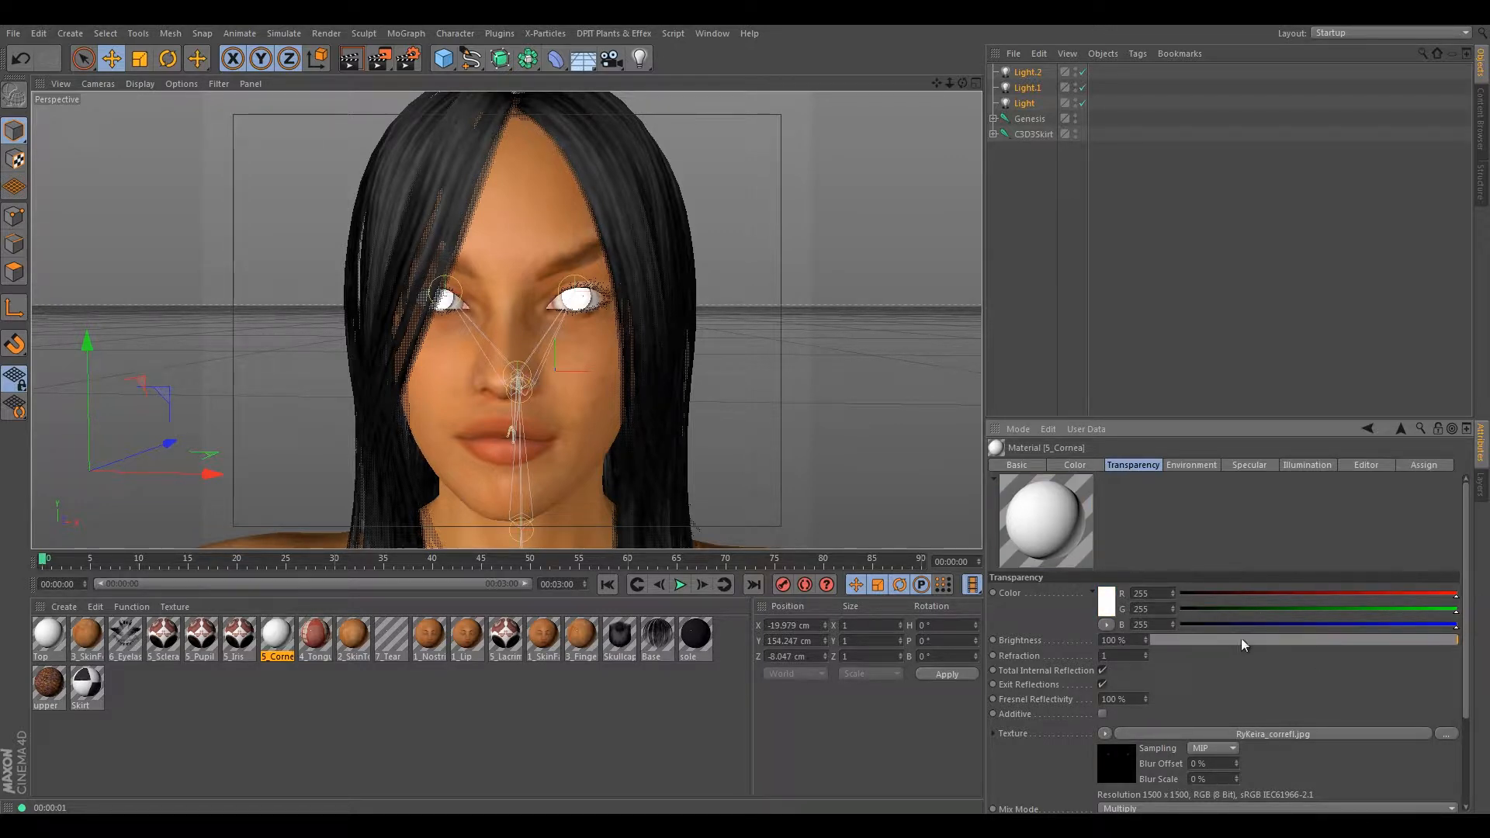
- Clear the RyKeira_correfl.jpg texture from the 5_Cornea material's transparency and turn off its Environment channel
left_click(1107, 734)
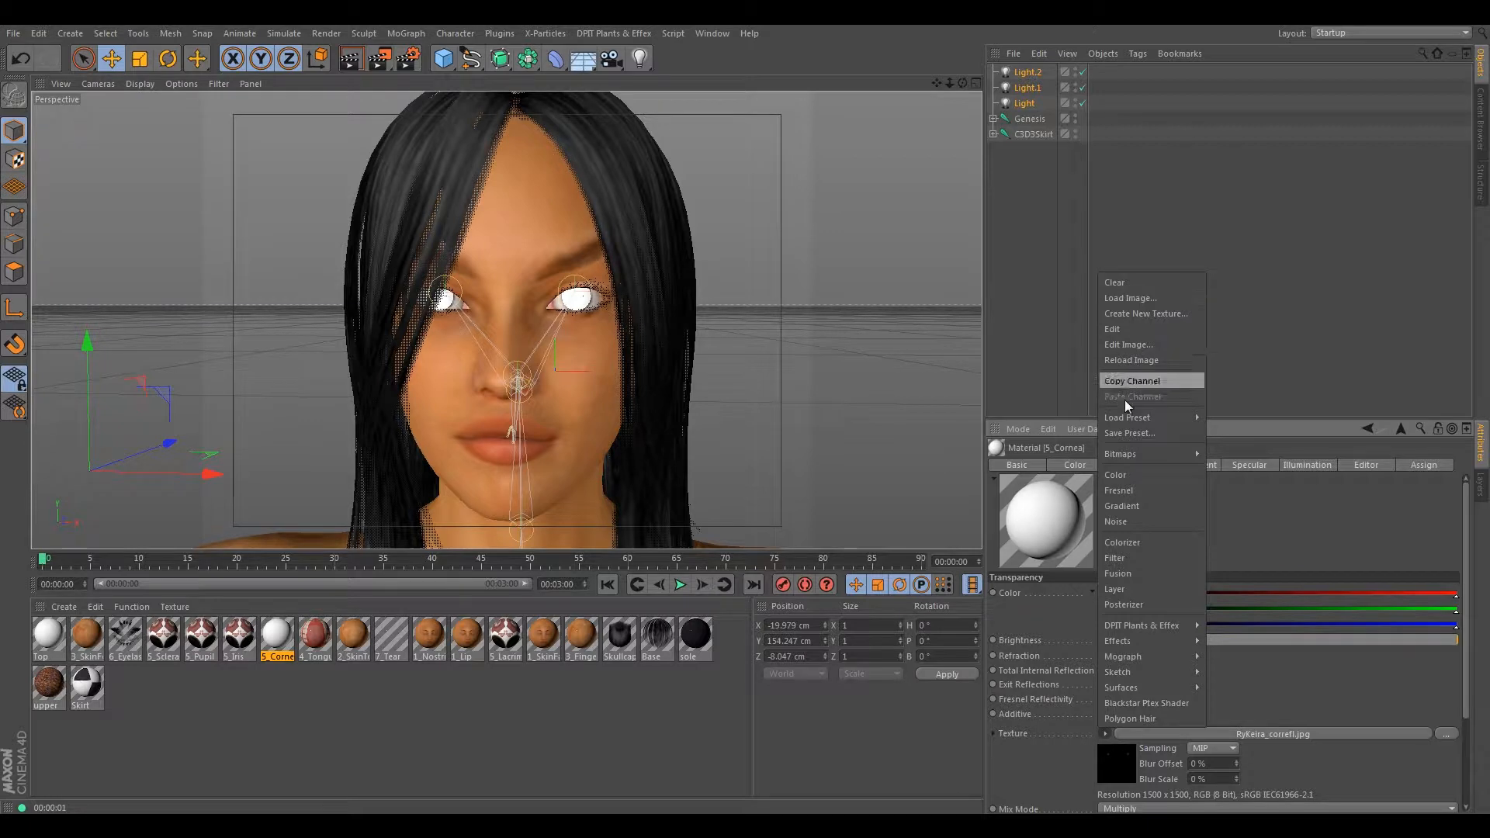
left_click(1112, 284)
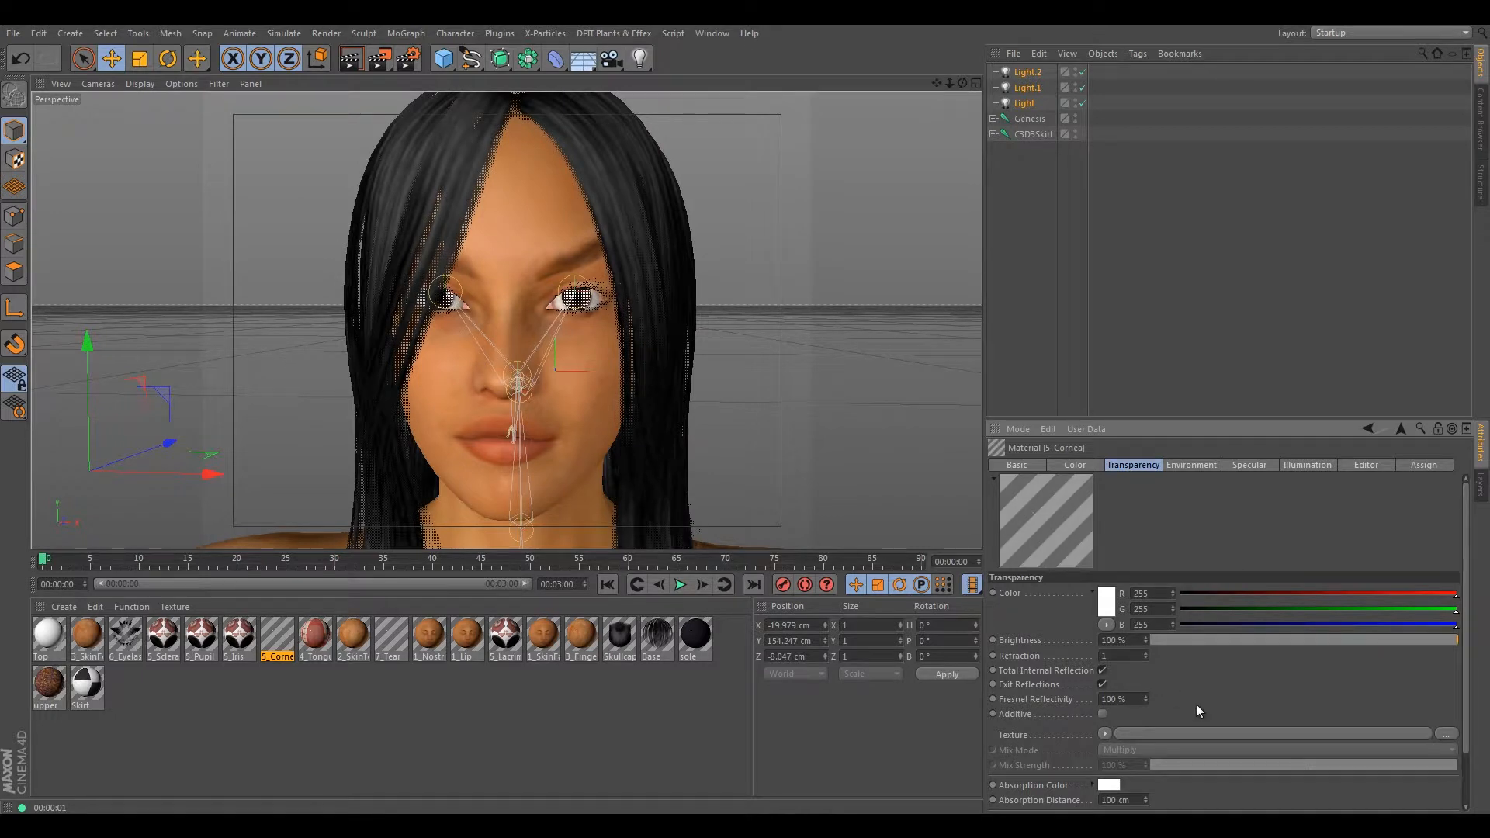
left_click(1019, 465)
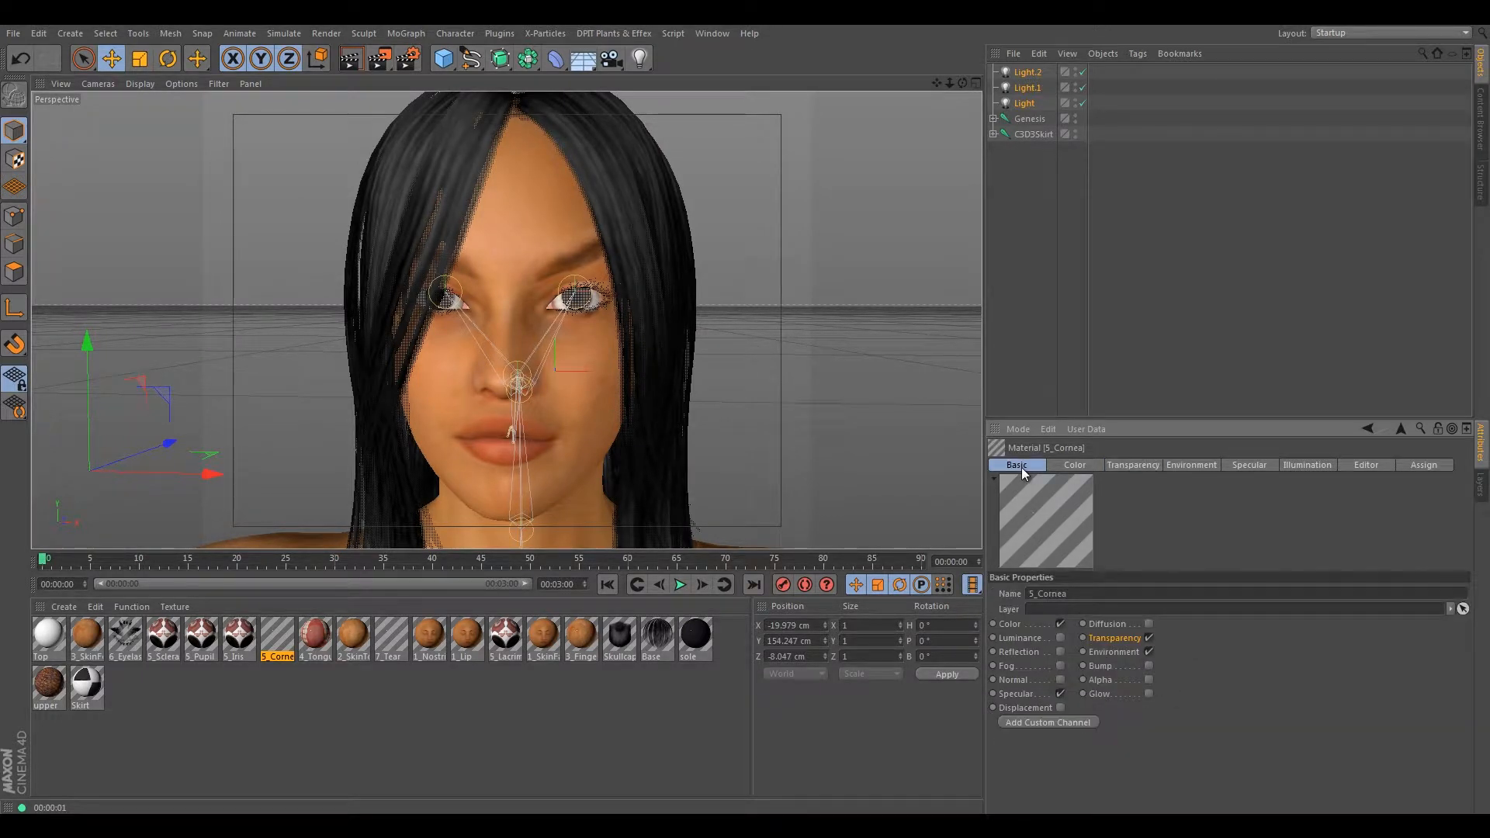
left_click(1149, 653)
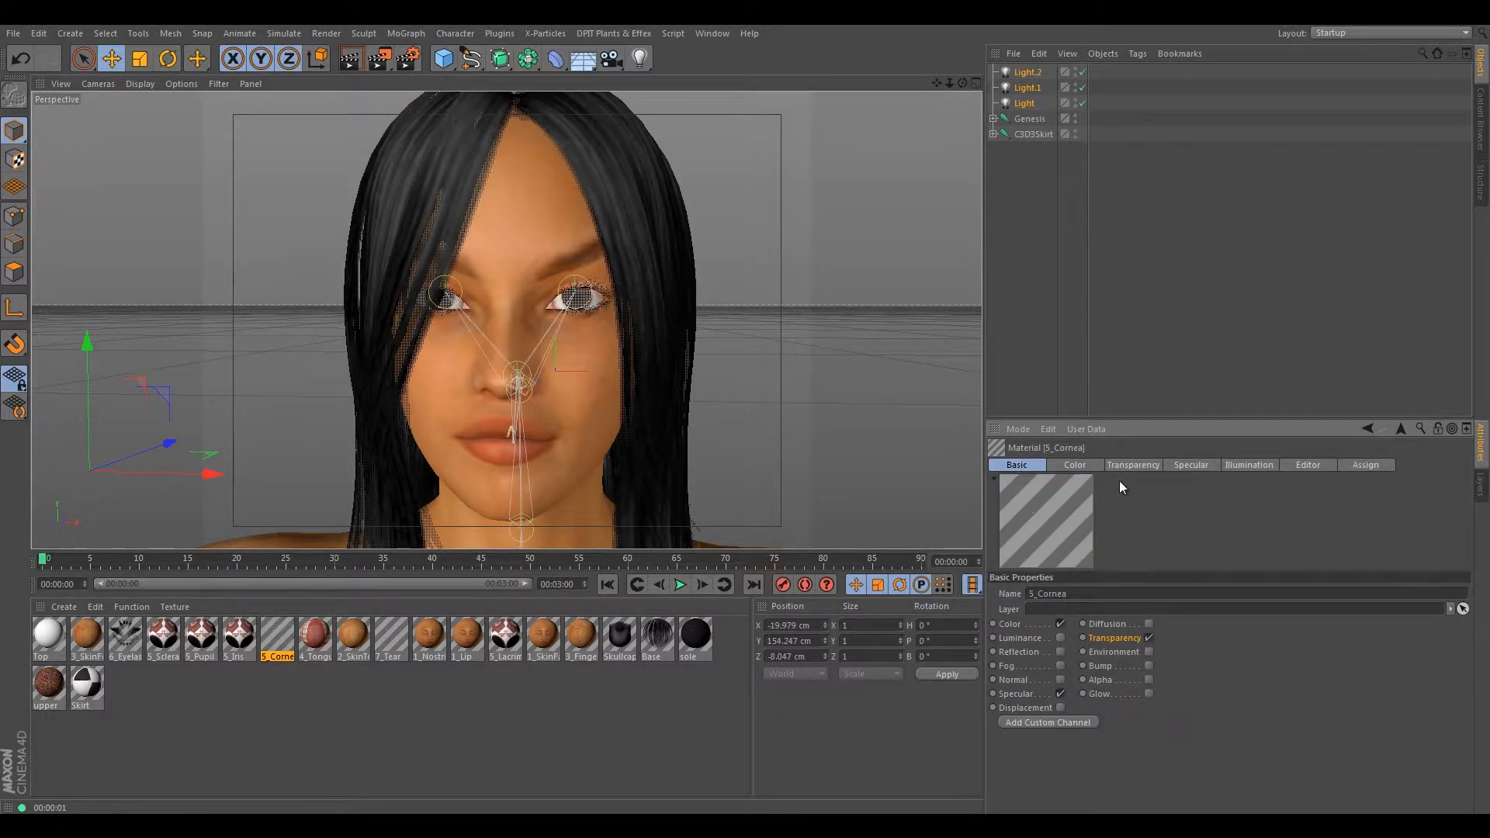
- Set the 5_Cornea material's transparency refraction to 1.2 and render a close-up of the eyes
left_click(1131, 465)
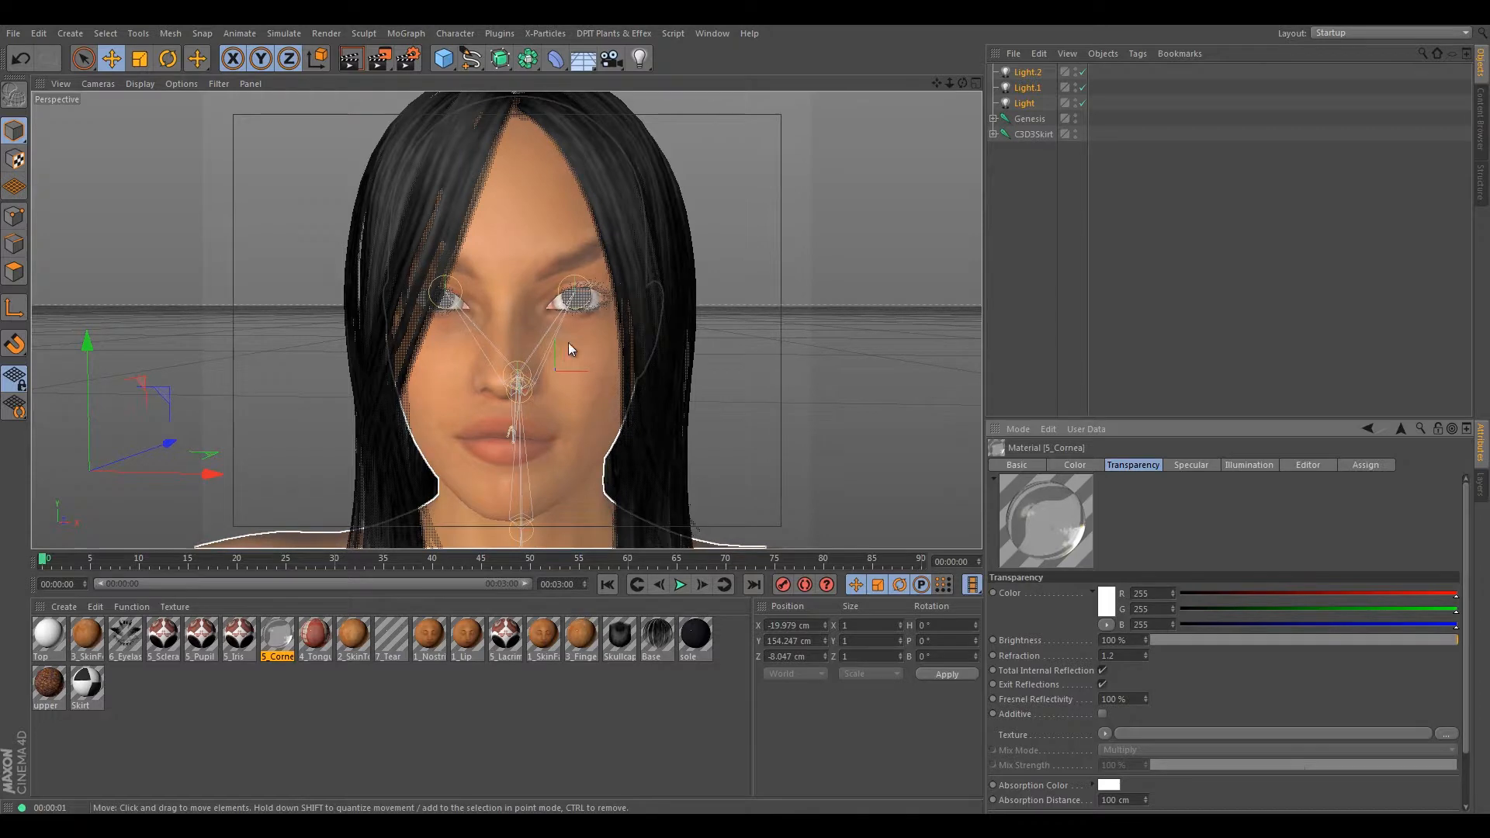
left_click_drag(588, 310, 348, 67, "alt")
scroll(510, 318, "up", 7)
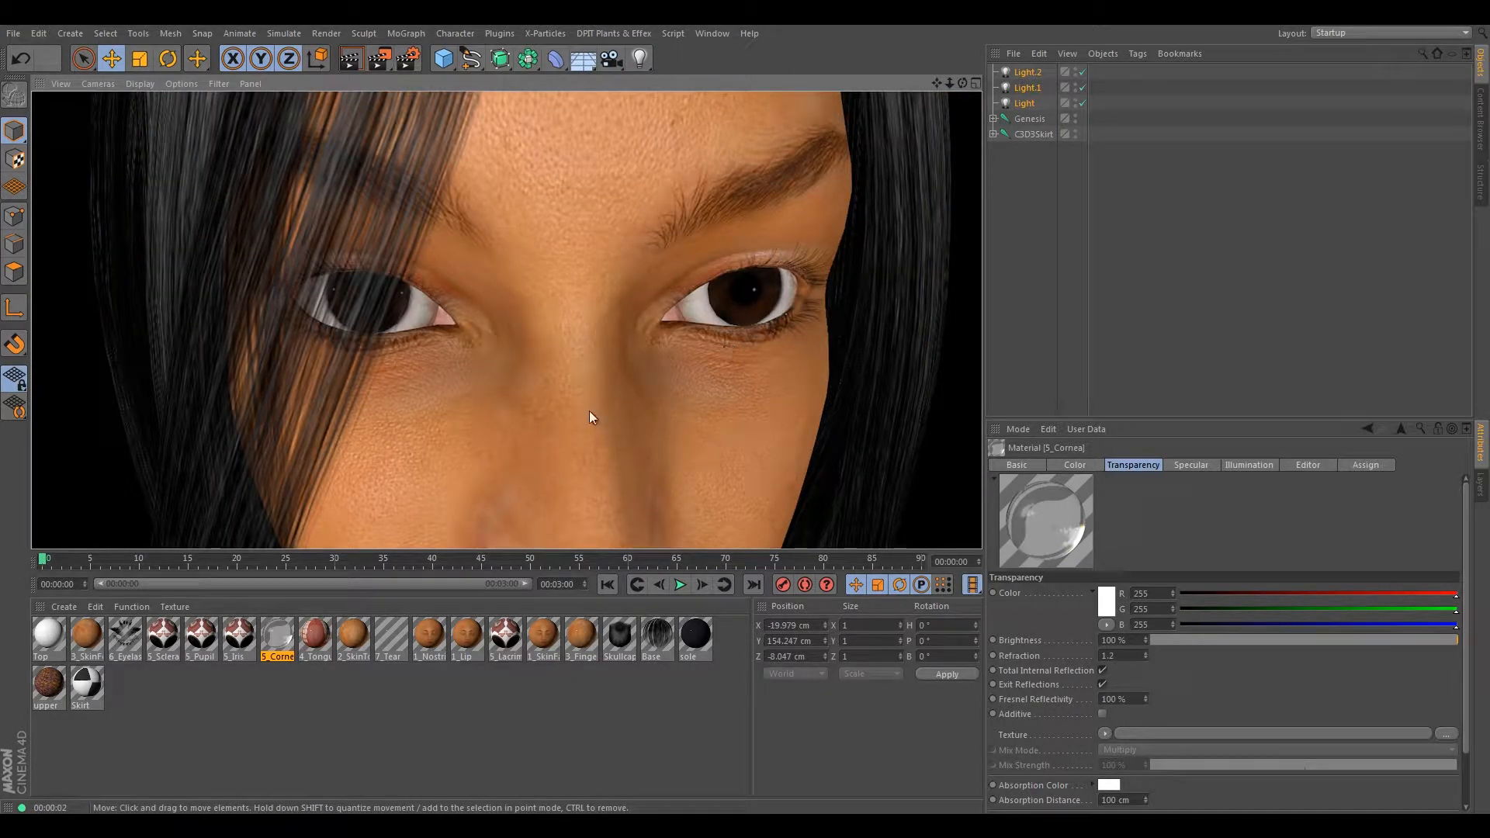
- Turn off the Environment channel of the 5_Iris material
left_click(242, 638)
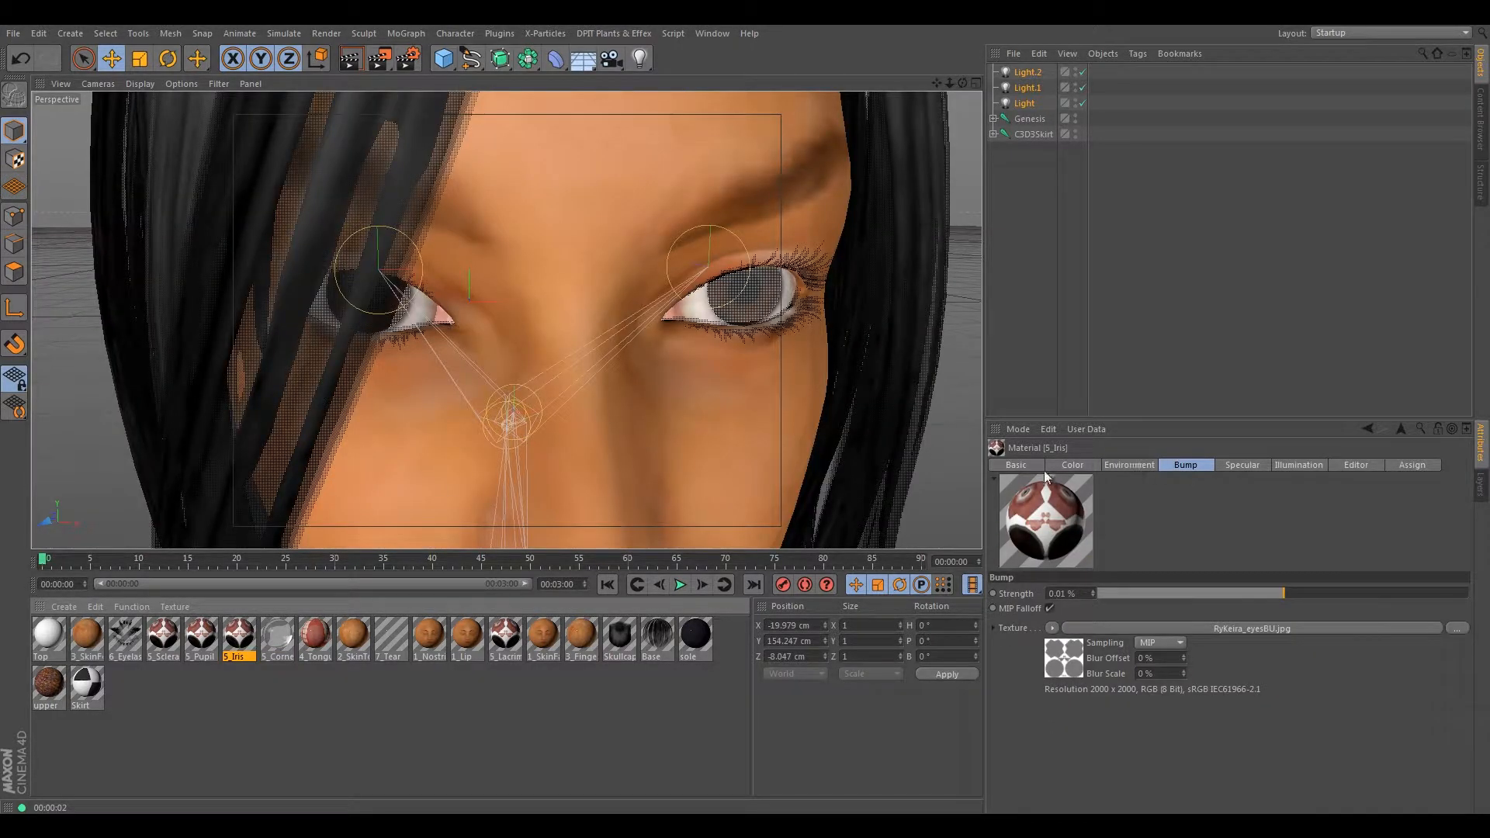
left_click(1037, 466)
left_click(1149, 651)
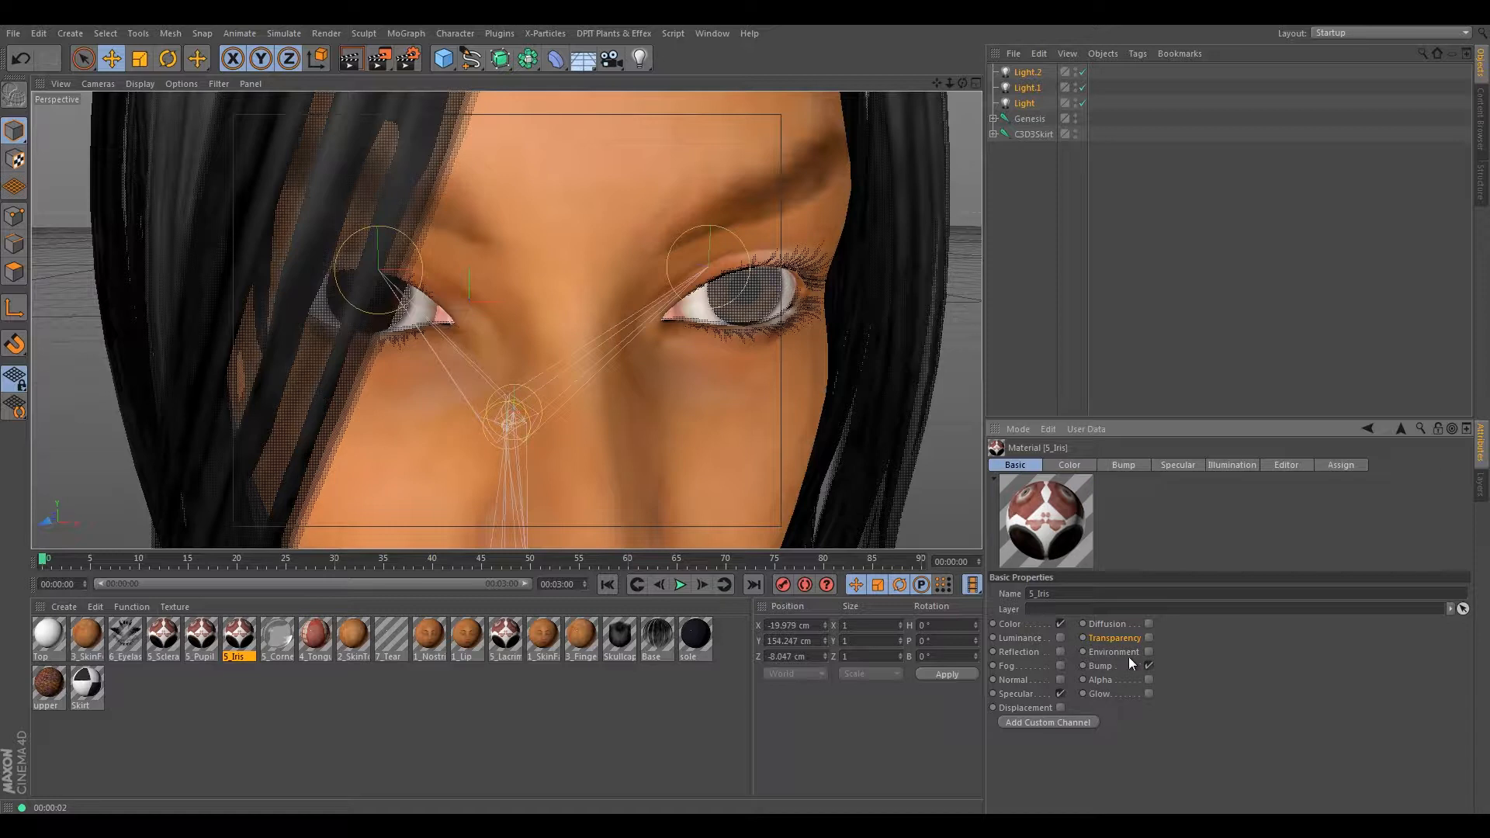
- Set the 5_Iris material's specular height to 71% and width to 13%, and render the view
left_click(1178, 465)
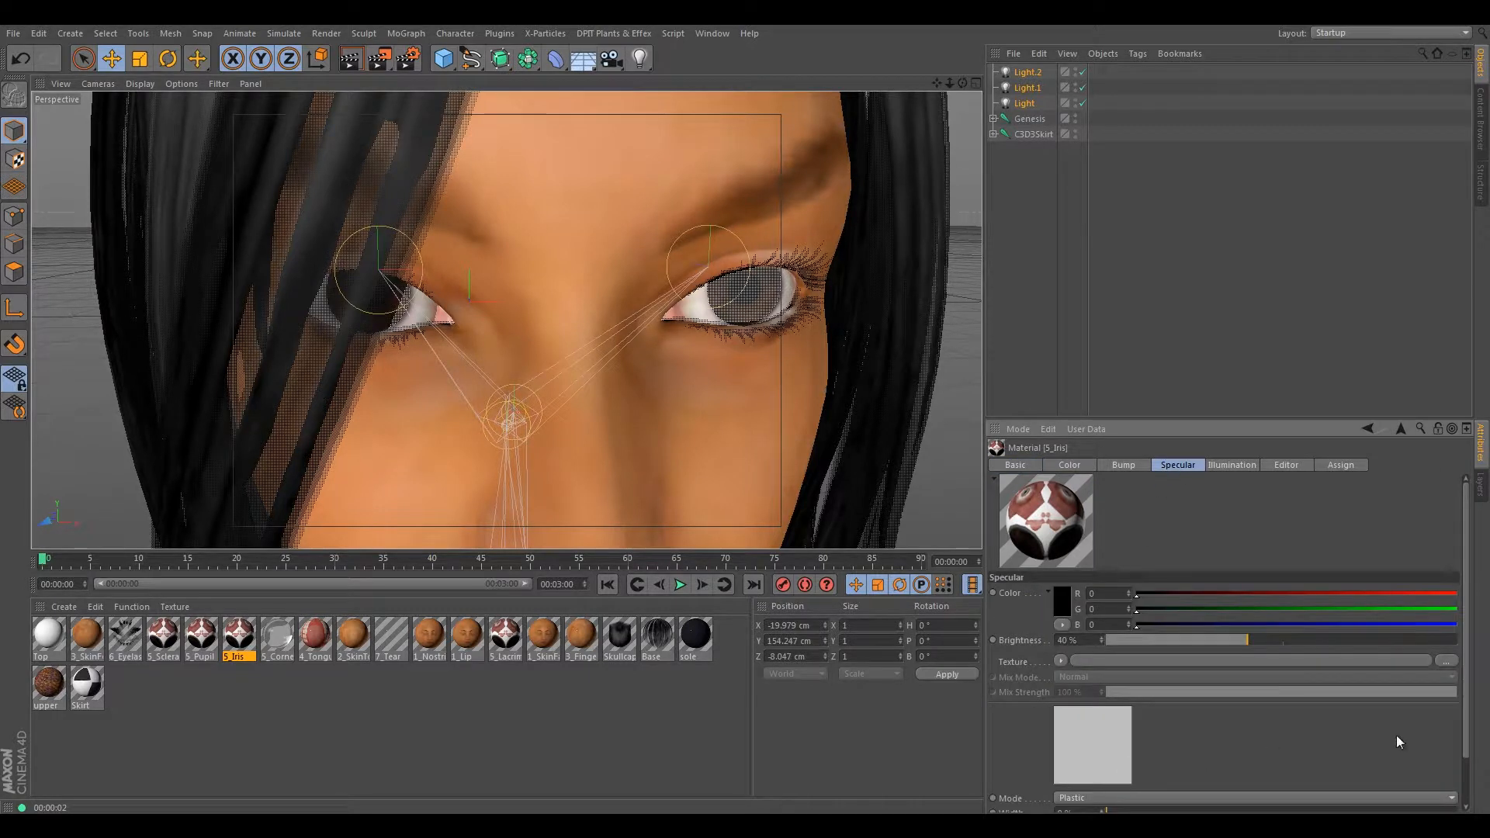
scroll(1465, 745, "down", 2)
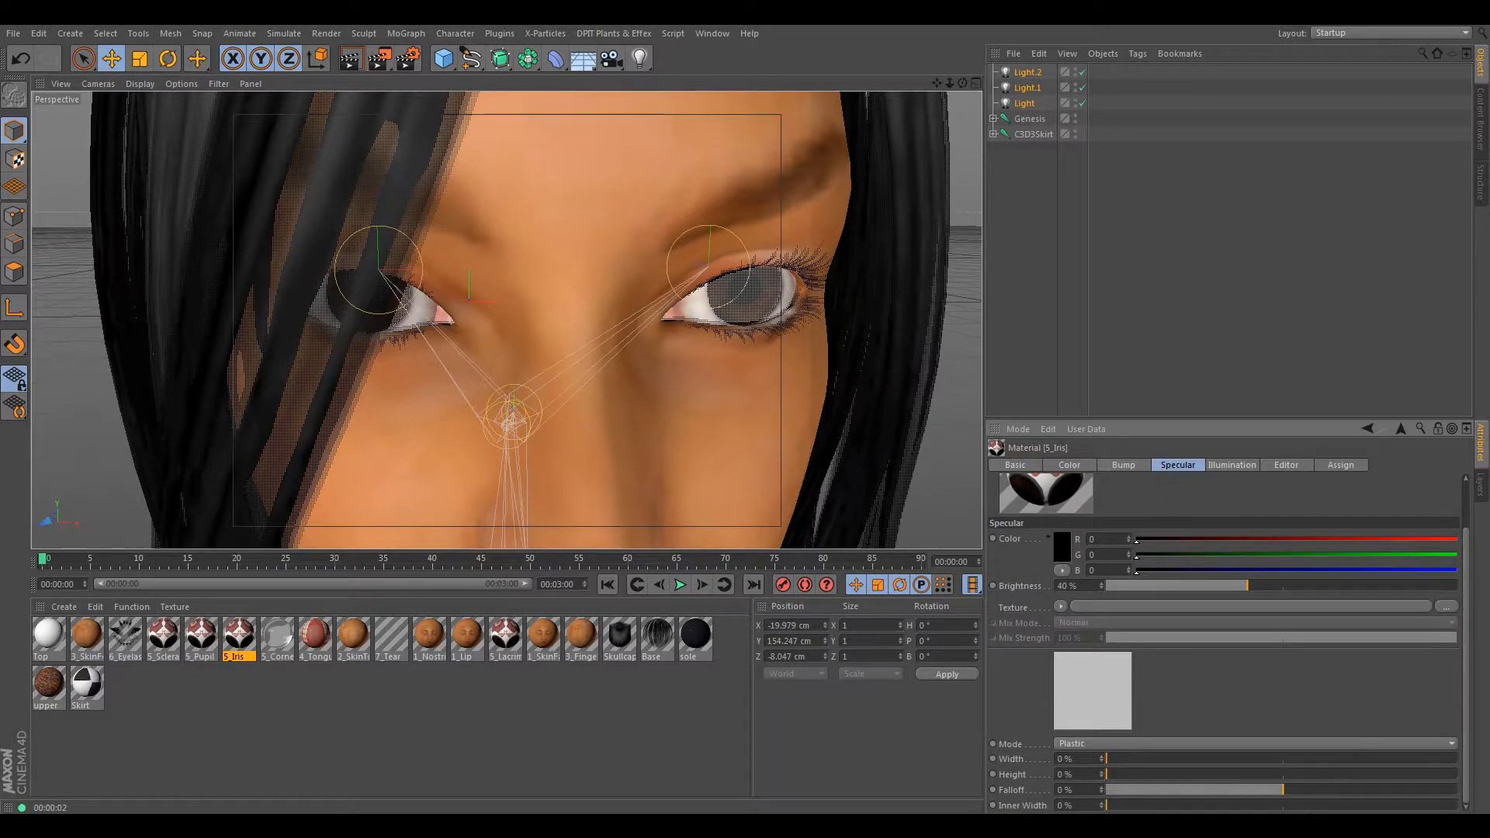
left_click_drag(1111, 774, 1361, 777)
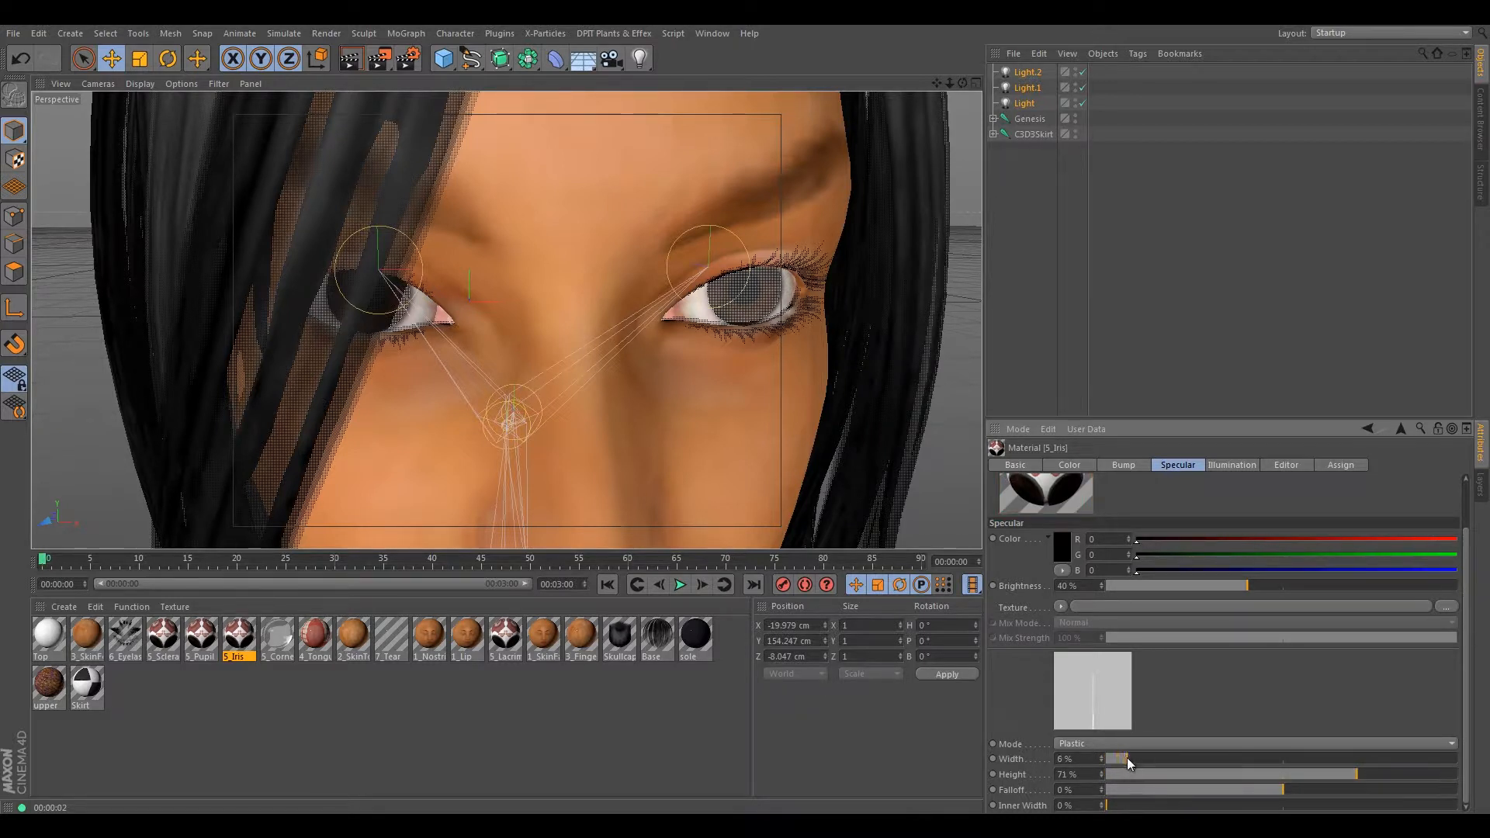
left_click_drag(1127, 758, 1158, 759)
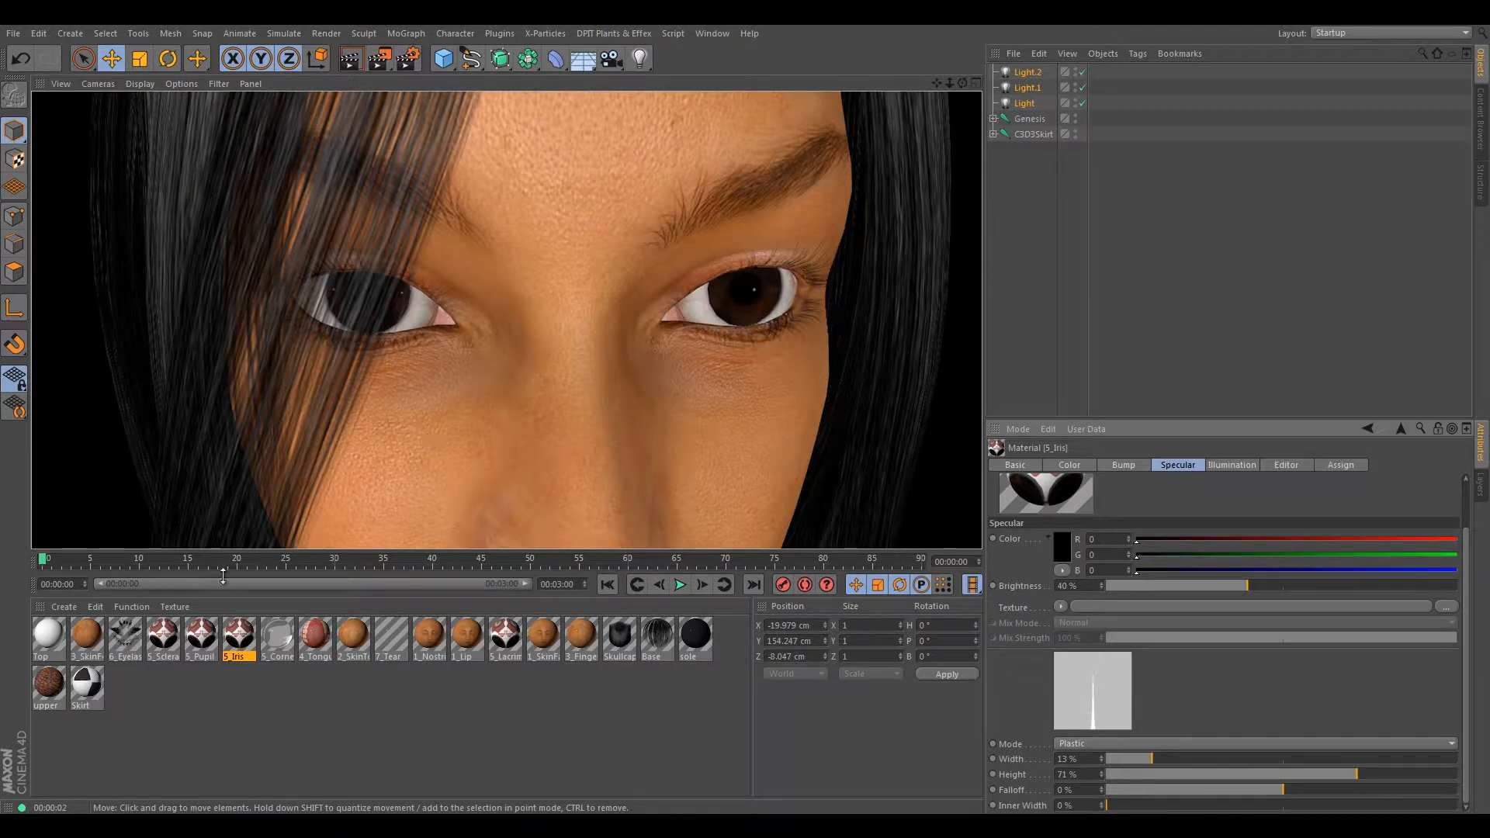
- Raise the 5_Pupil material's specular height to 58% and widen its specular highlight slightly
left_click(208, 640)
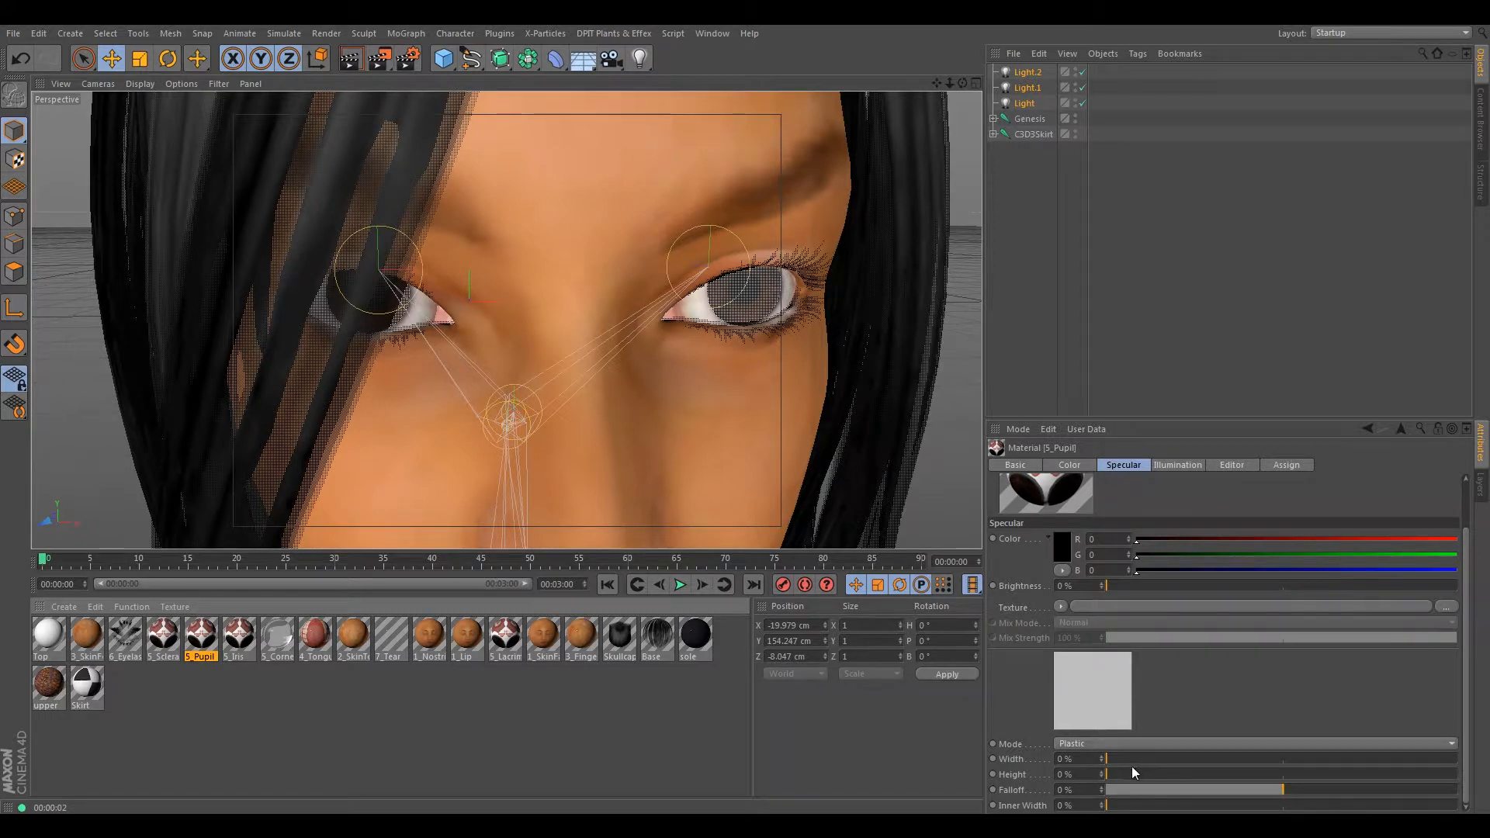
left_click_drag(1197, 781, 1302, 784)
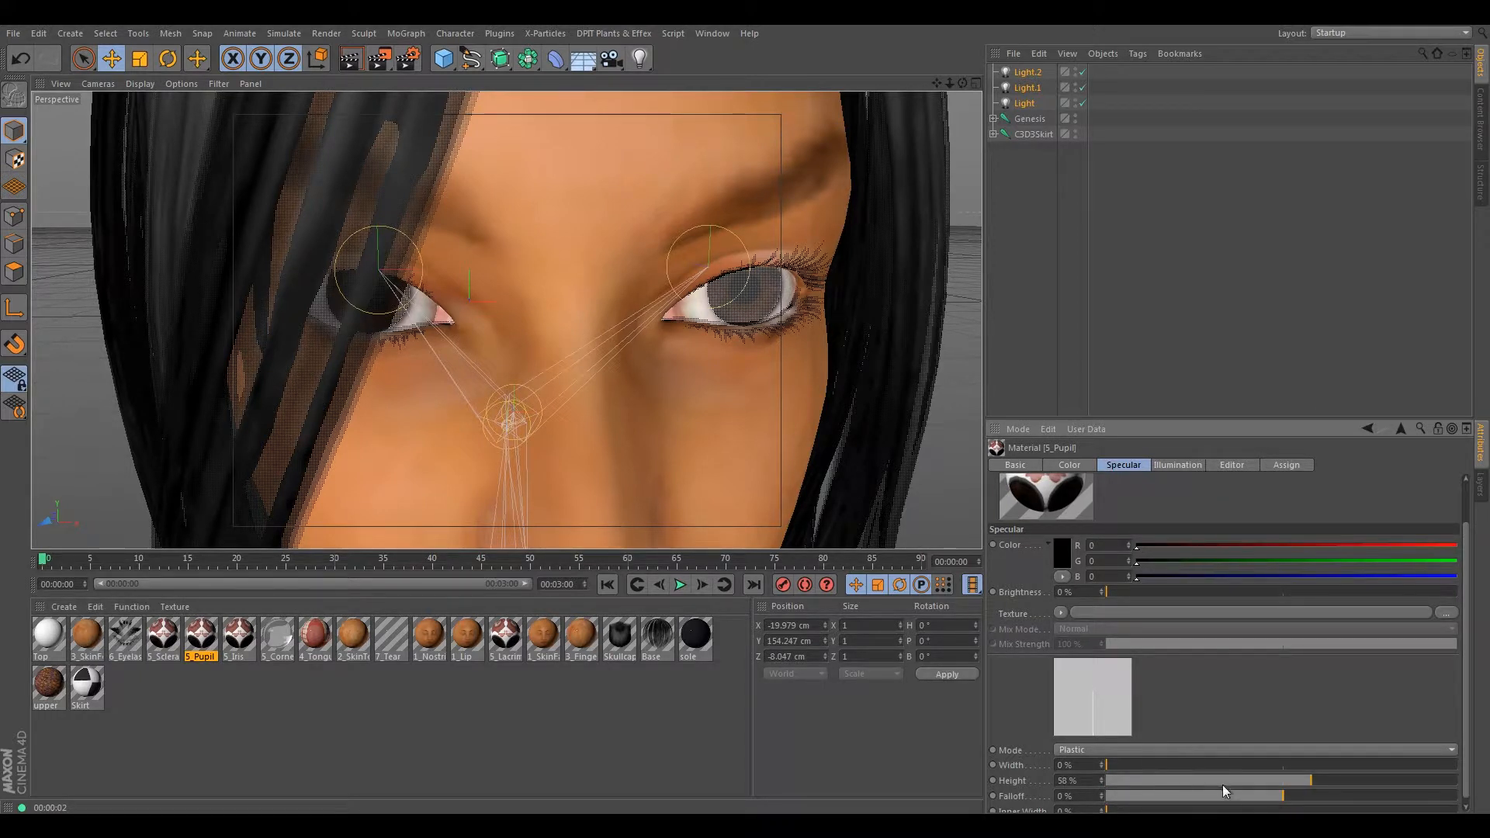
left_click_drag(1153, 763, 1144, 766)
left_click(238, 635)
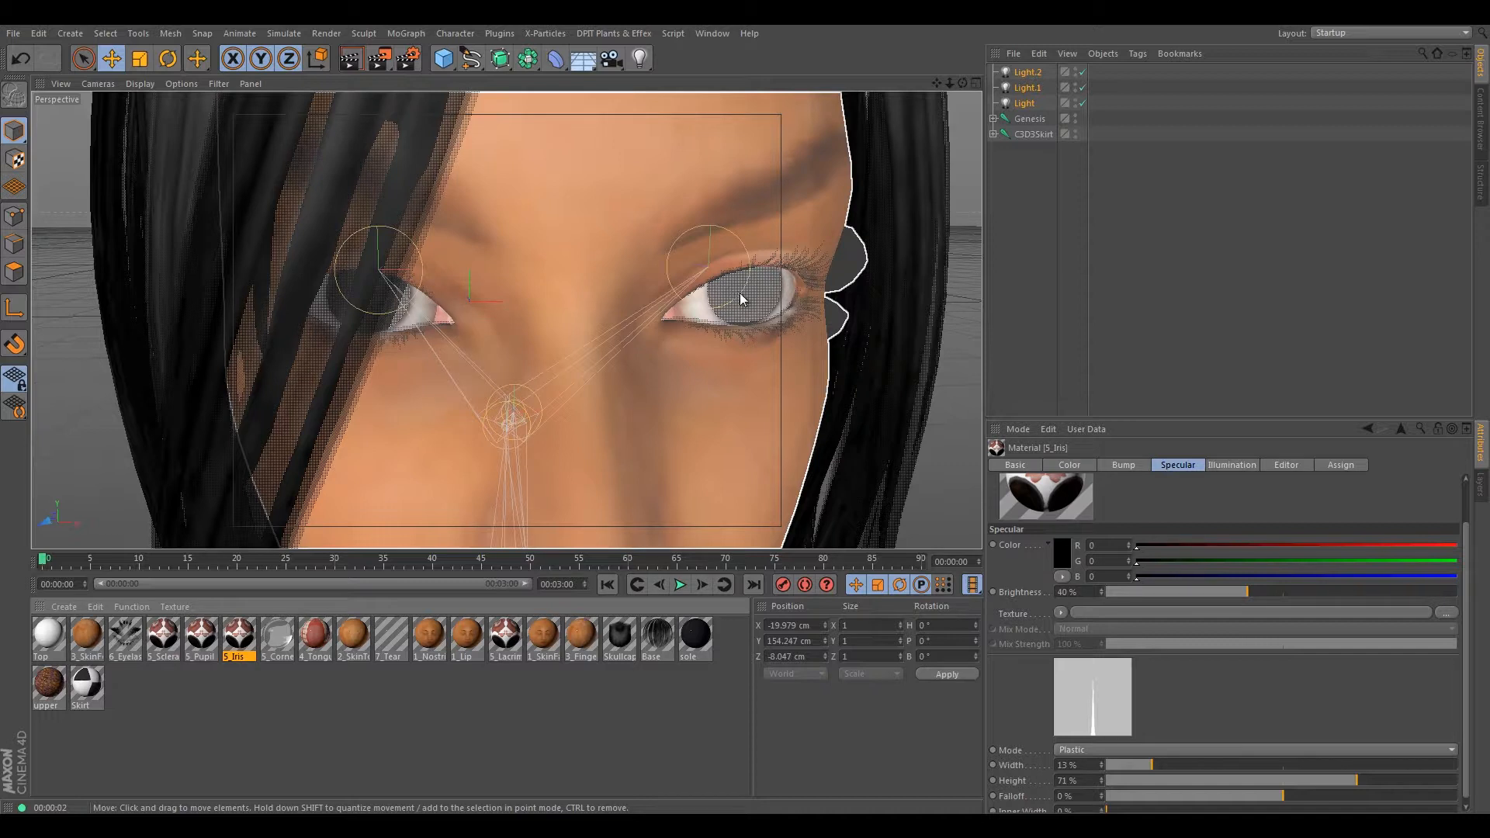
- Set the 5_Sclera material's specular height to 43% and width to 25%, and render the eyes
left_click(164, 638)
left_click_drag(1117, 780, 1273, 781)
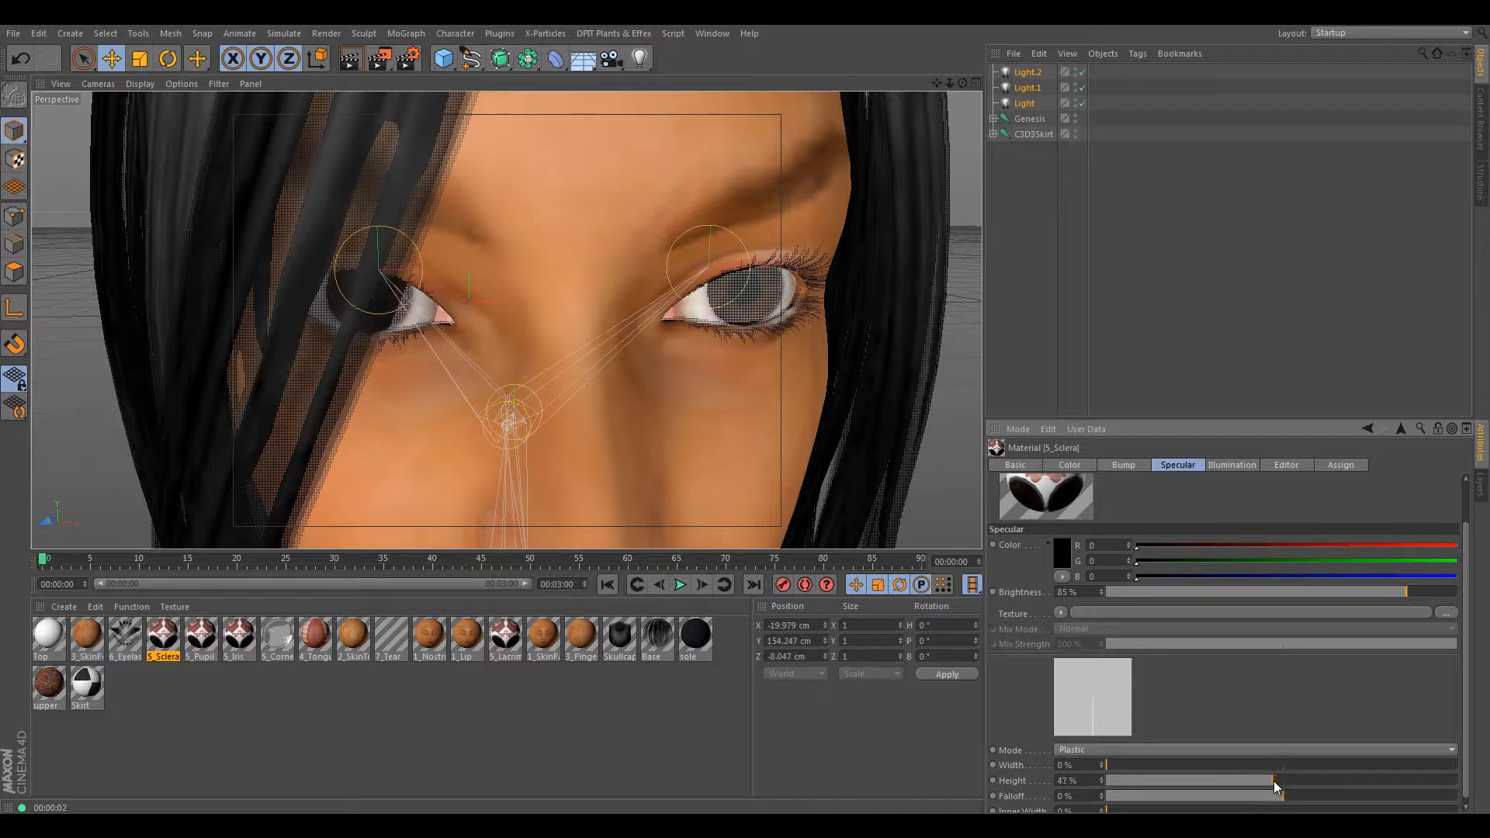
left_click_drag(1124, 763, 1175, 763)
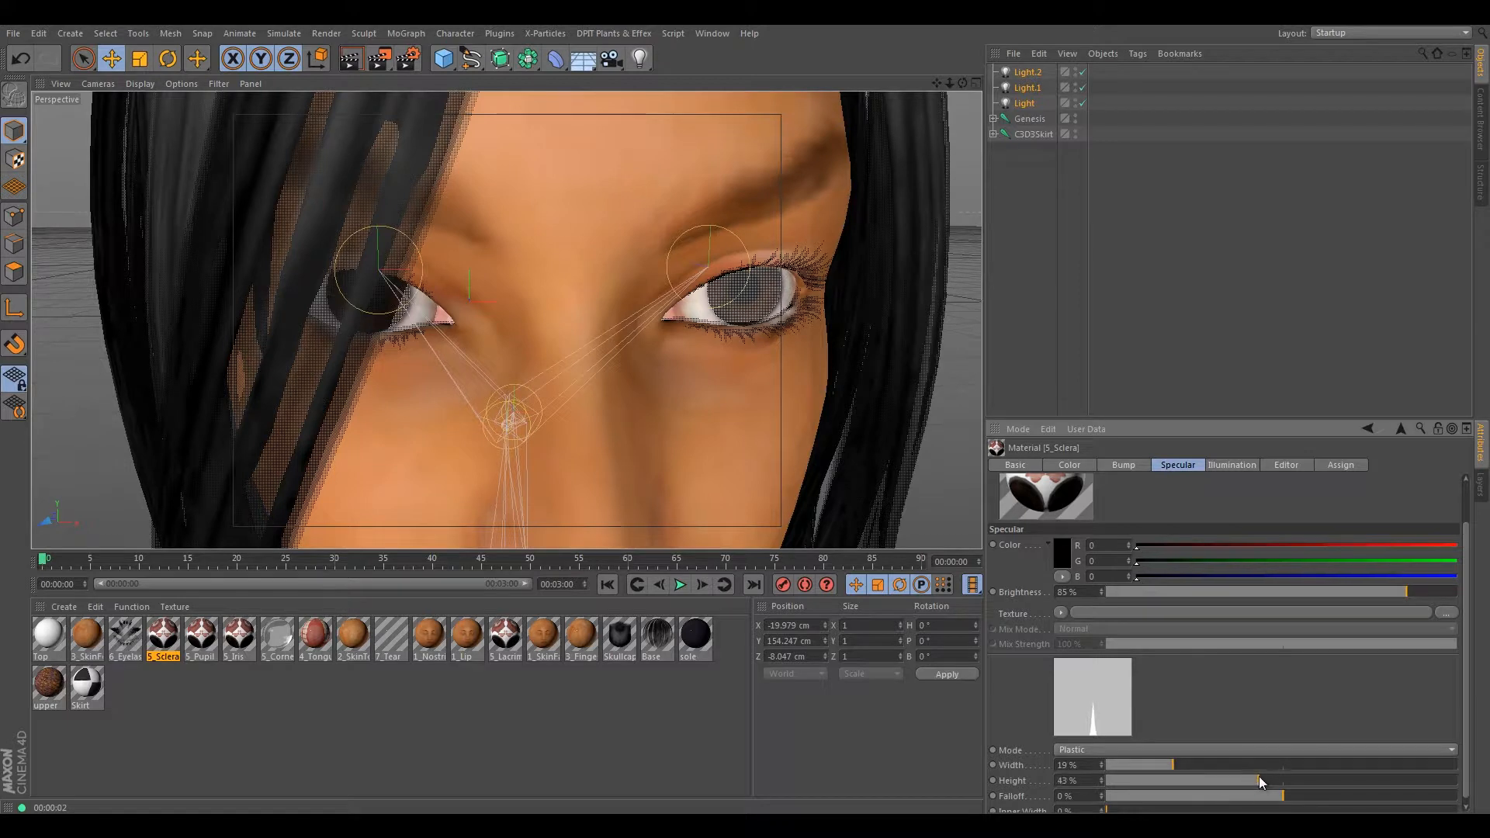
left_click_drag(1176, 764, 1176, 766)
left_click(349, 60)
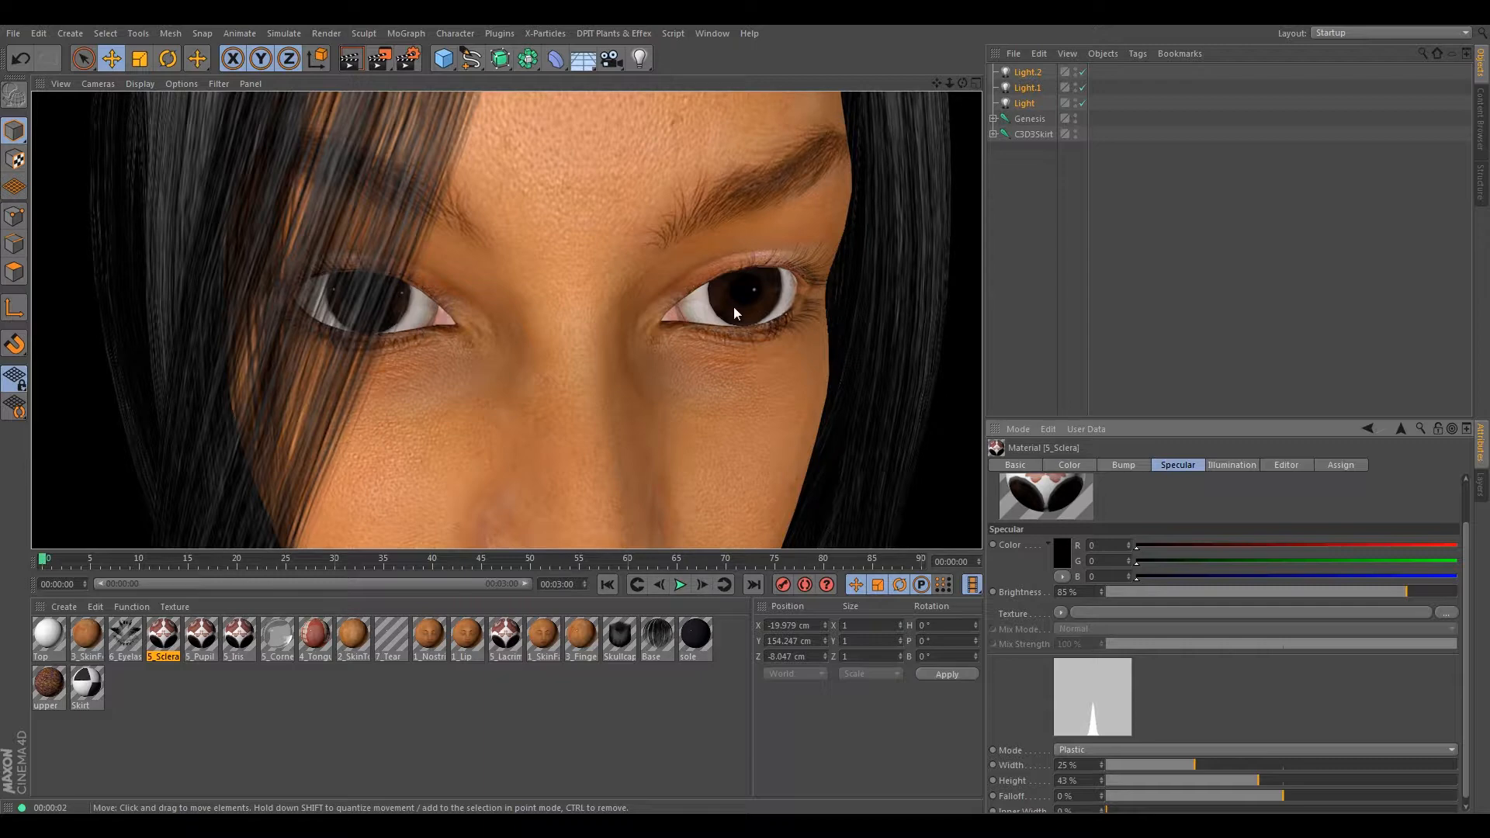
- Examine the whole character and the placement of the lights around her from several angles
scroll(580, 329, "down", 10)
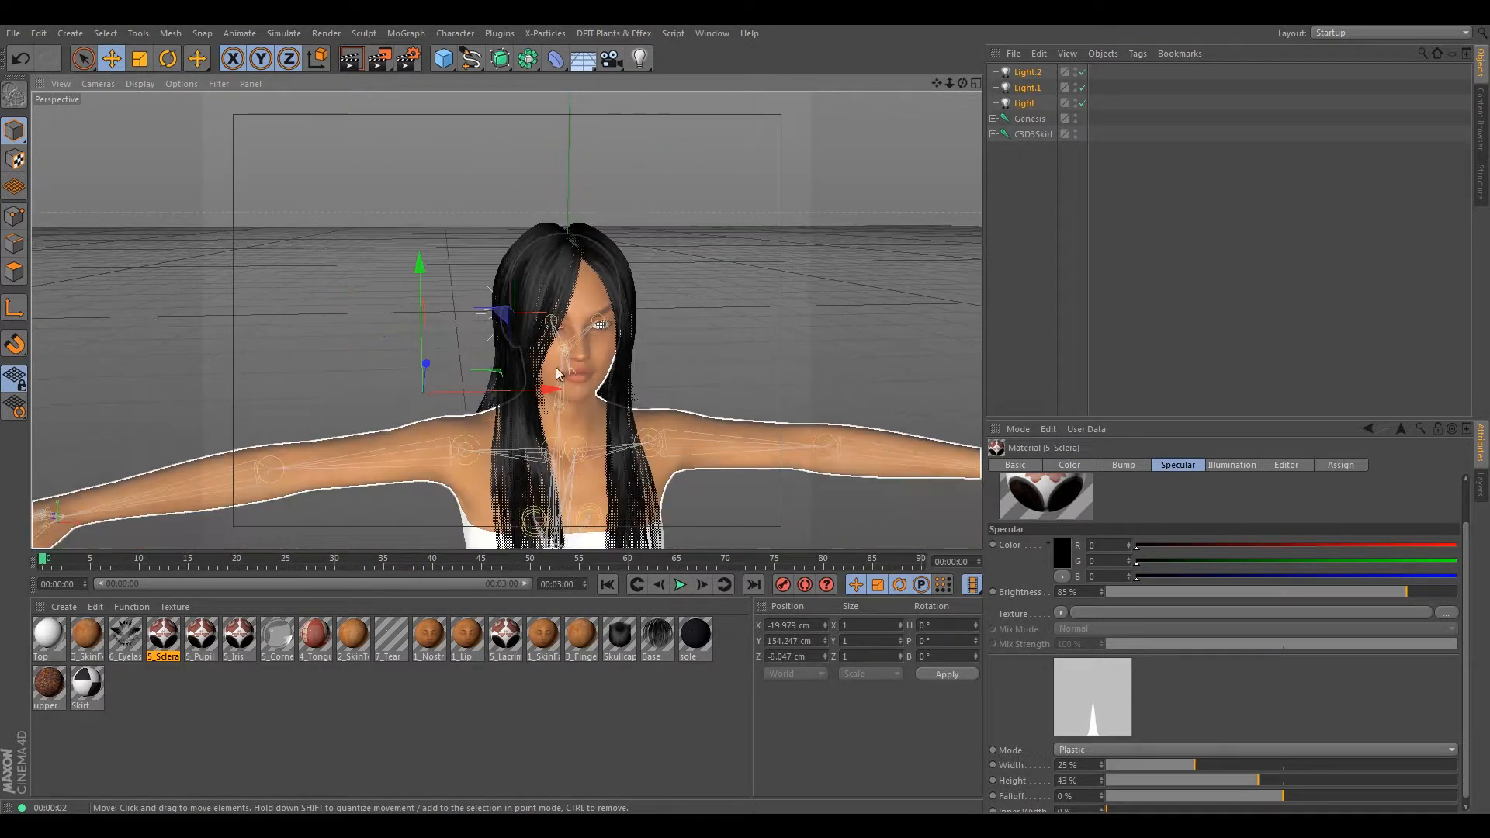
middle_click_drag(557, 374, 536, 242, "alt")
mouse_move(490, 312)
left_mouse_down("alt")
mouse_move(542, 313)
mouse_move(506, 308)
left_mouse_up("alt")
scroll(505, 330, "down", 3)
middle_click_drag(556, 353, 598, 330, "alt")
left_click_drag(598, 331, 309, 328, "alt")
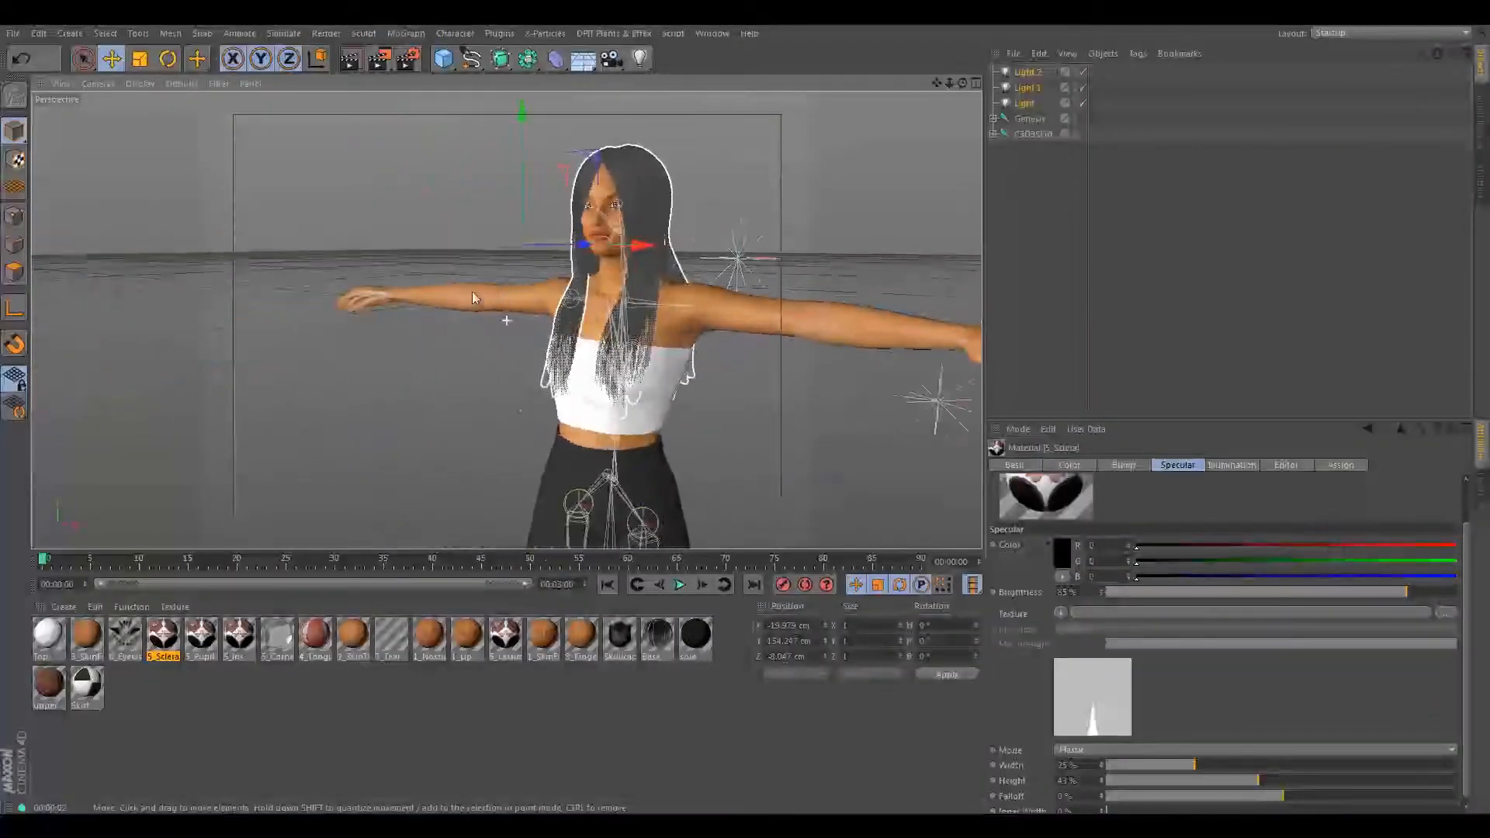
left_click_drag(472, 297, 434, 388, "alt")
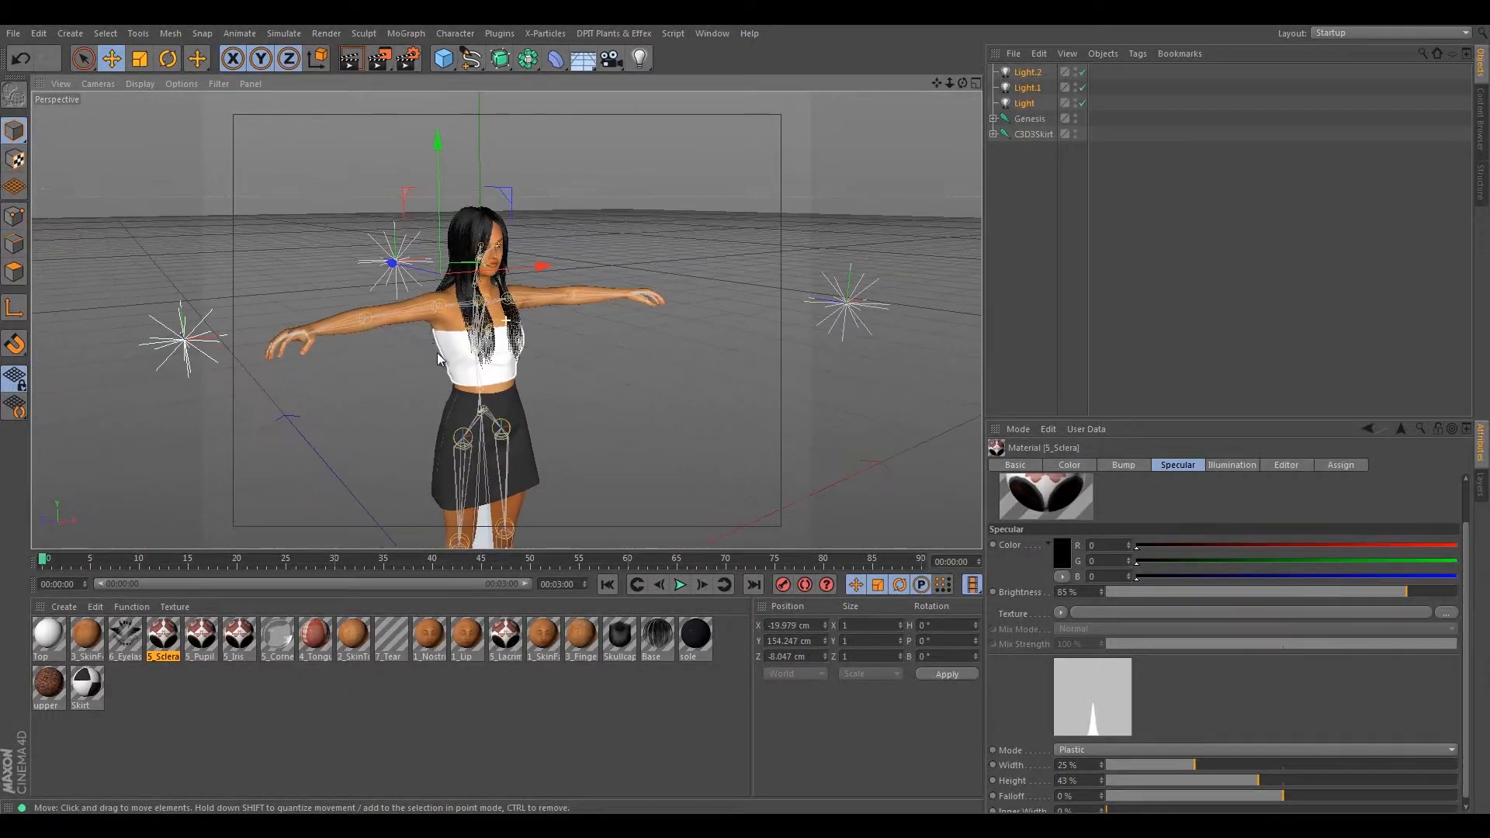
scroll(434, 388, "up", 4)
left_click_drag(472, 359, 388, 384, "alt")
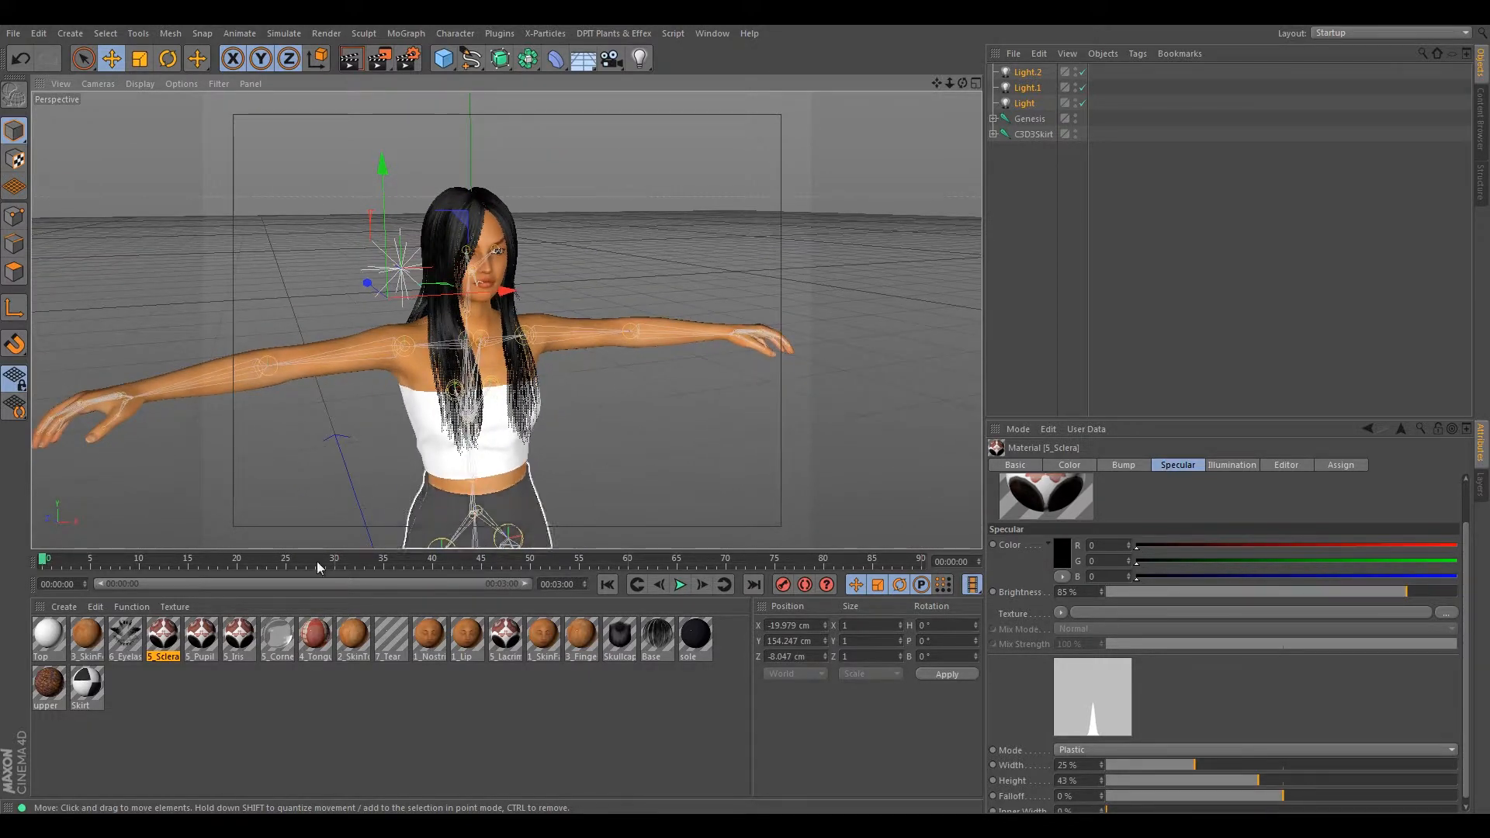
- Switch to DAZ Studio and inspect the surface settings and diffuse texture of the figure's 3_SkinArm material
left_click(86, 640)
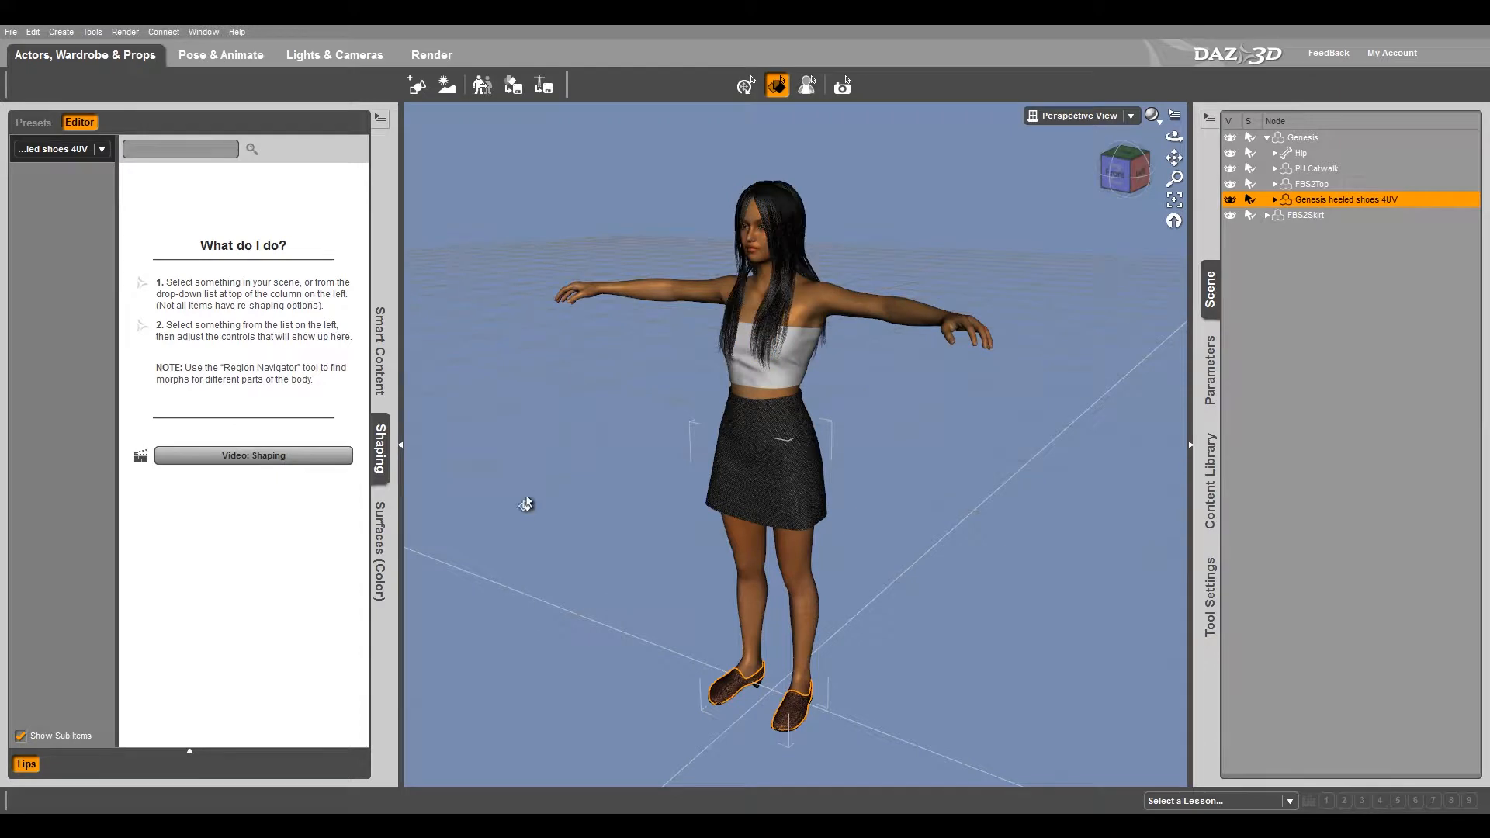
left_click(380, 551)
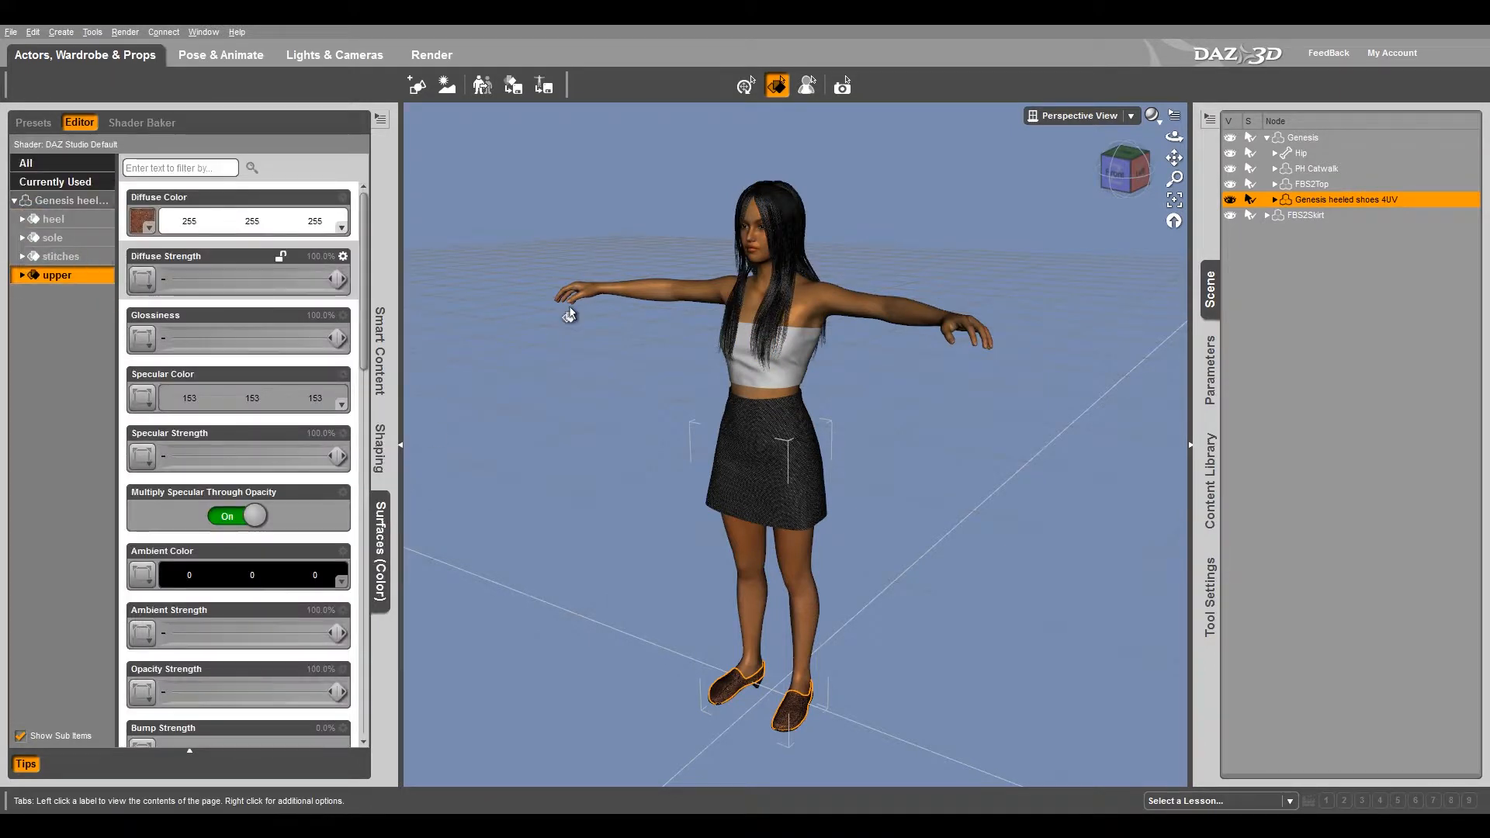
left_click(632, 308)
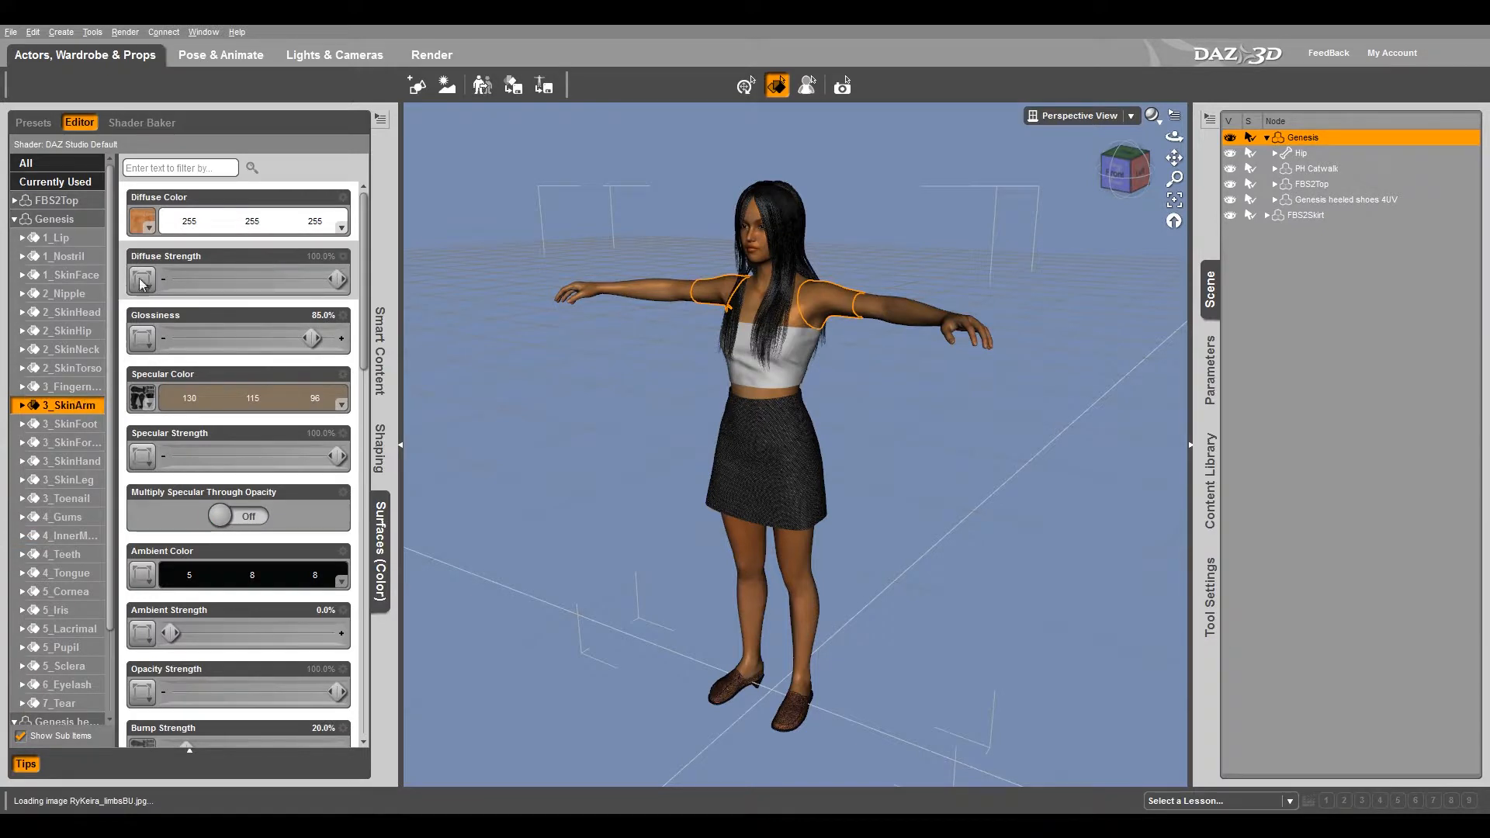
mouse_move(143, 225)
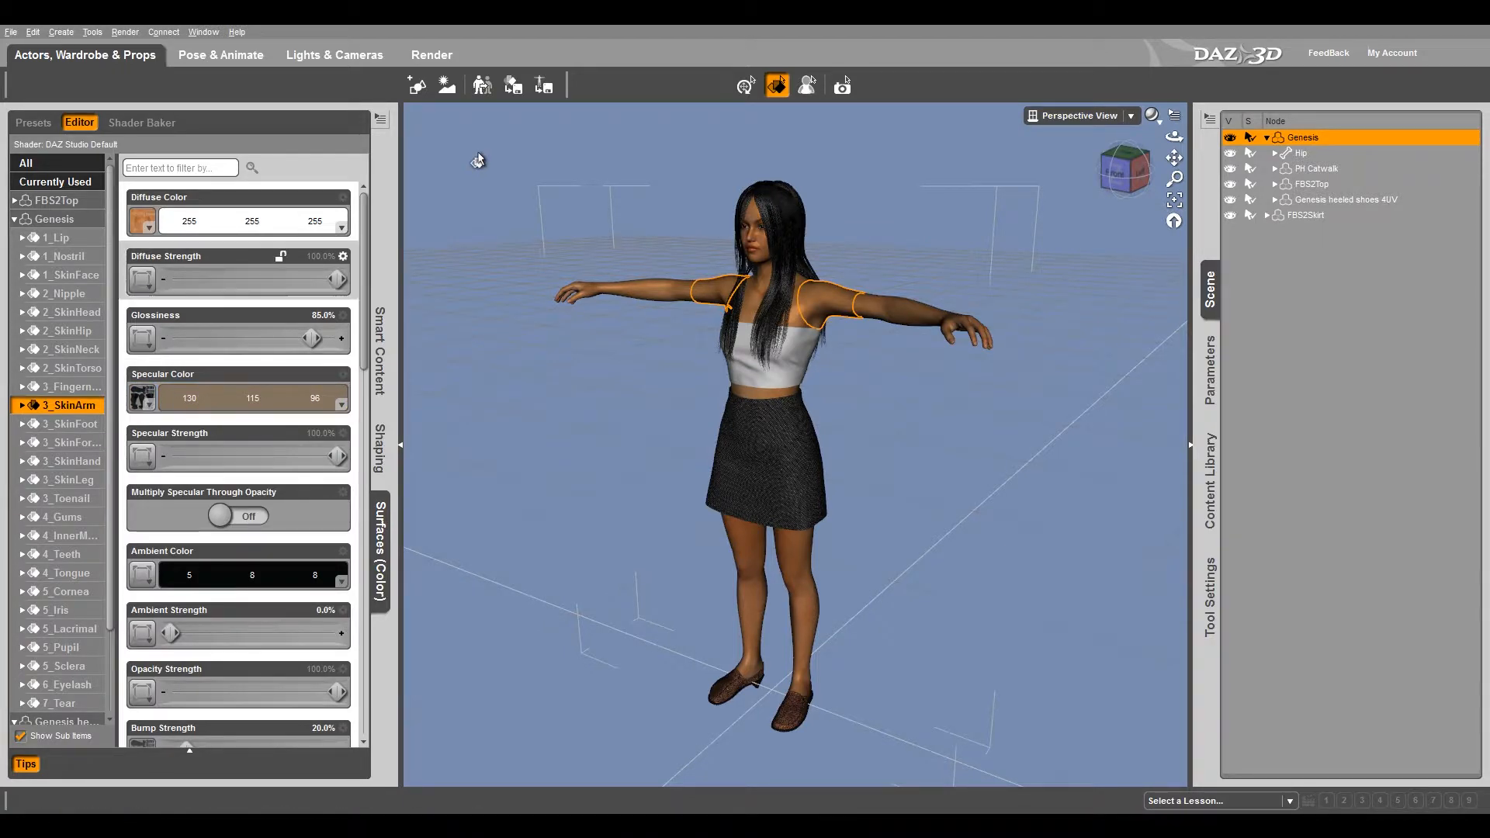
- Move the DAZ Studio window aside to view Cinema 4D's 3_SkinFoot specular settings against DAZ Studio's 3_SkinArm surface settings
left_click_drag(129, 27, 1075, 180)
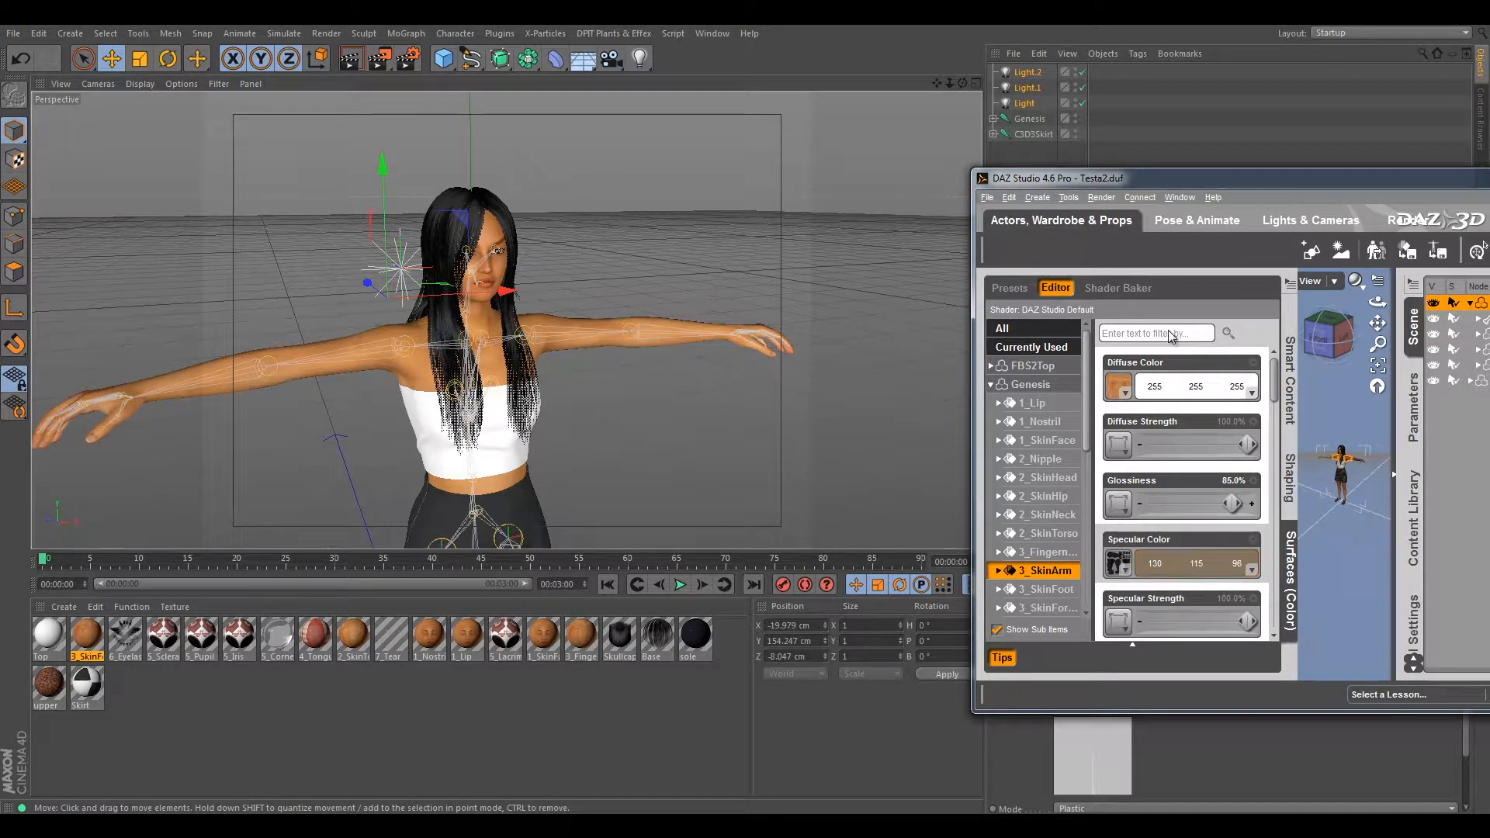
left_click_drag(1124, 178, 1489, 178)
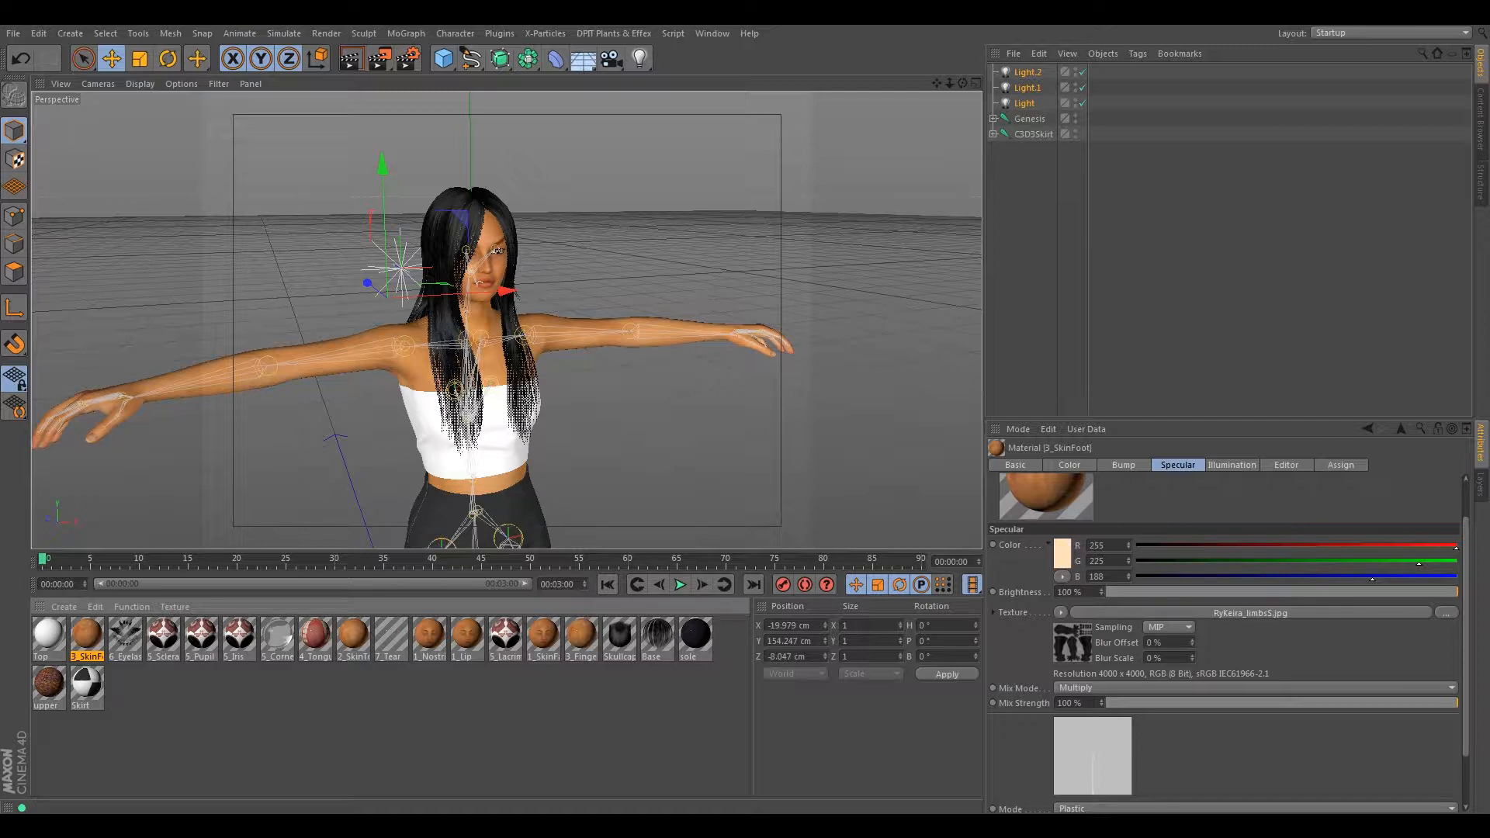
left_click_drag(1489, 138, 1465, 172)
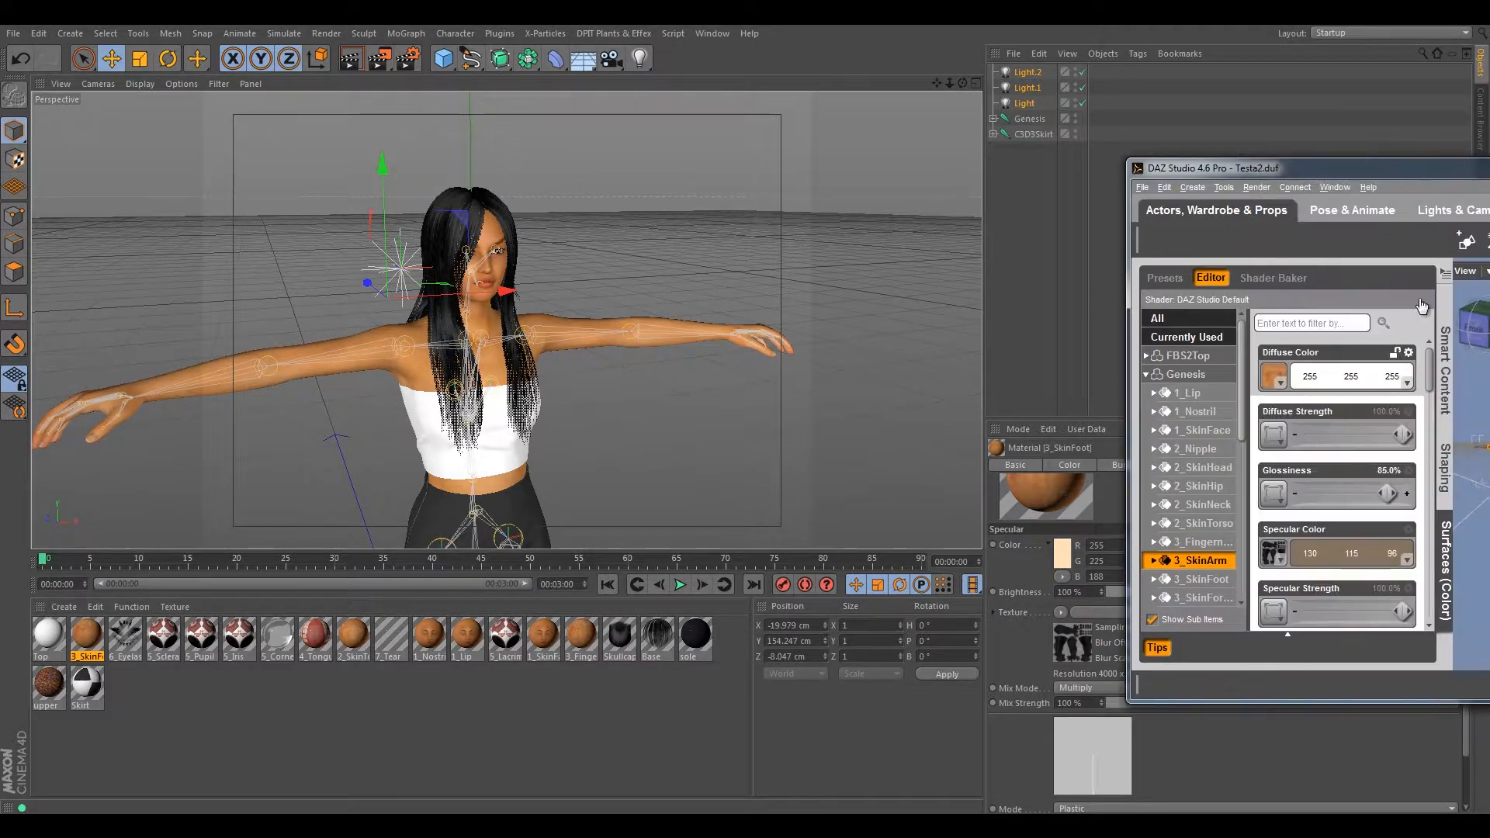
left_click_drag(1306, 174, 1489, 177)
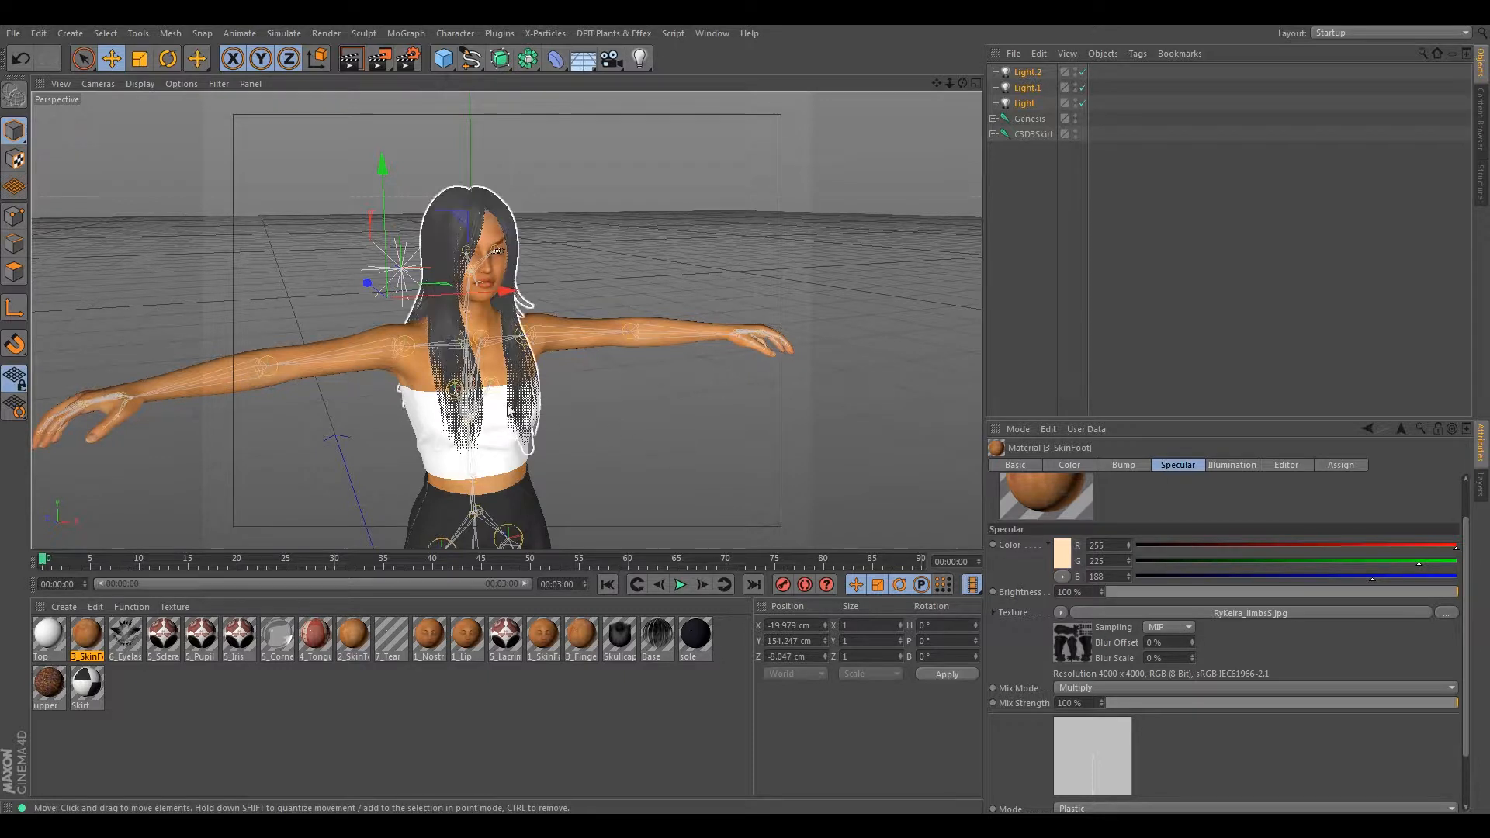
left_click(351, 59)
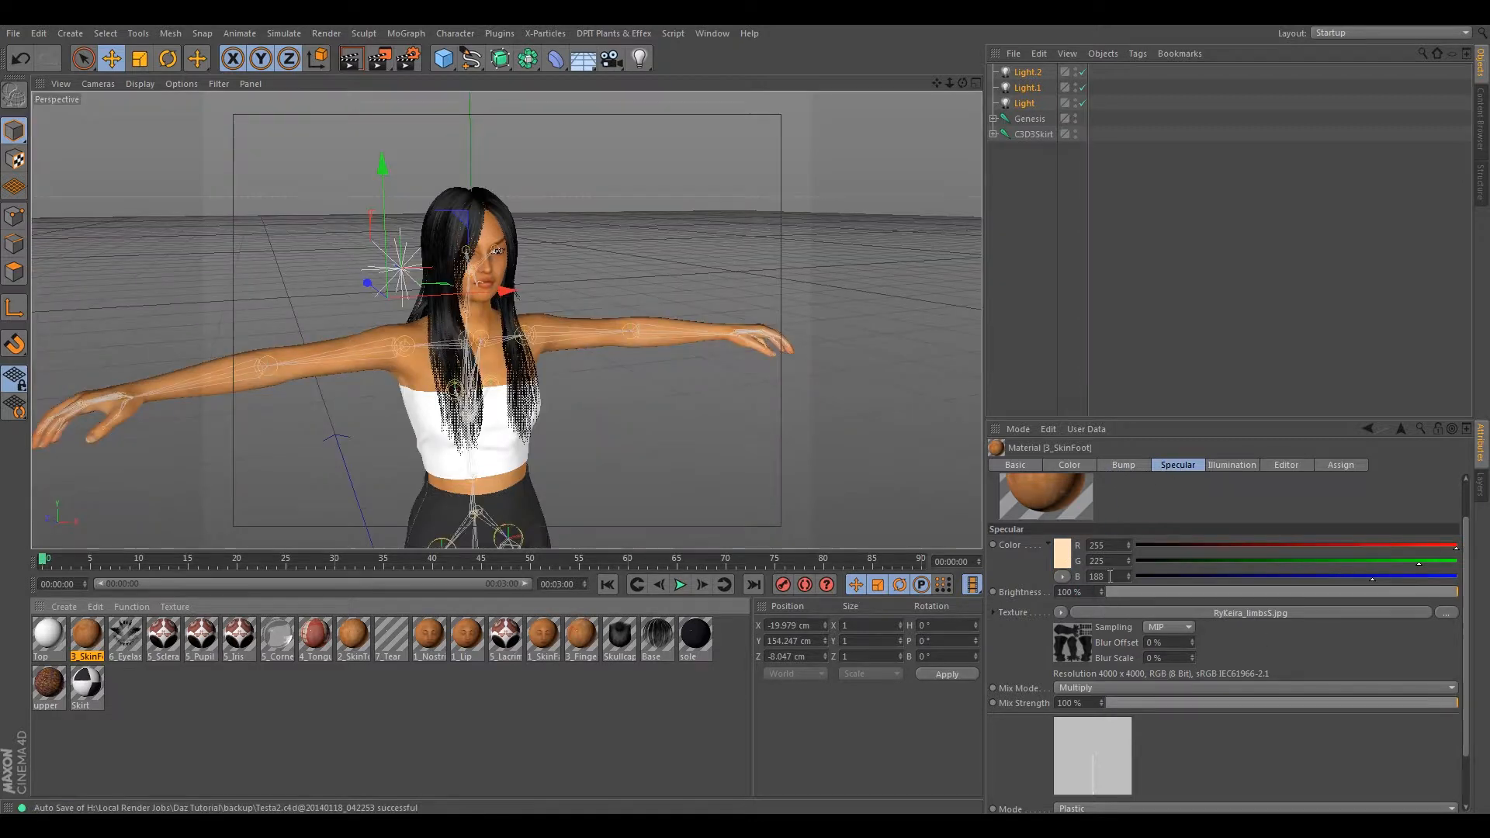
- Return to DAZ Studio and browse for the 3_SkinArm surface's Bump Strength map to show the original Keira texture folder
left_click_drag(1489, 187, 435, 173)
left_click_drag(1489, 194, 558, 154)
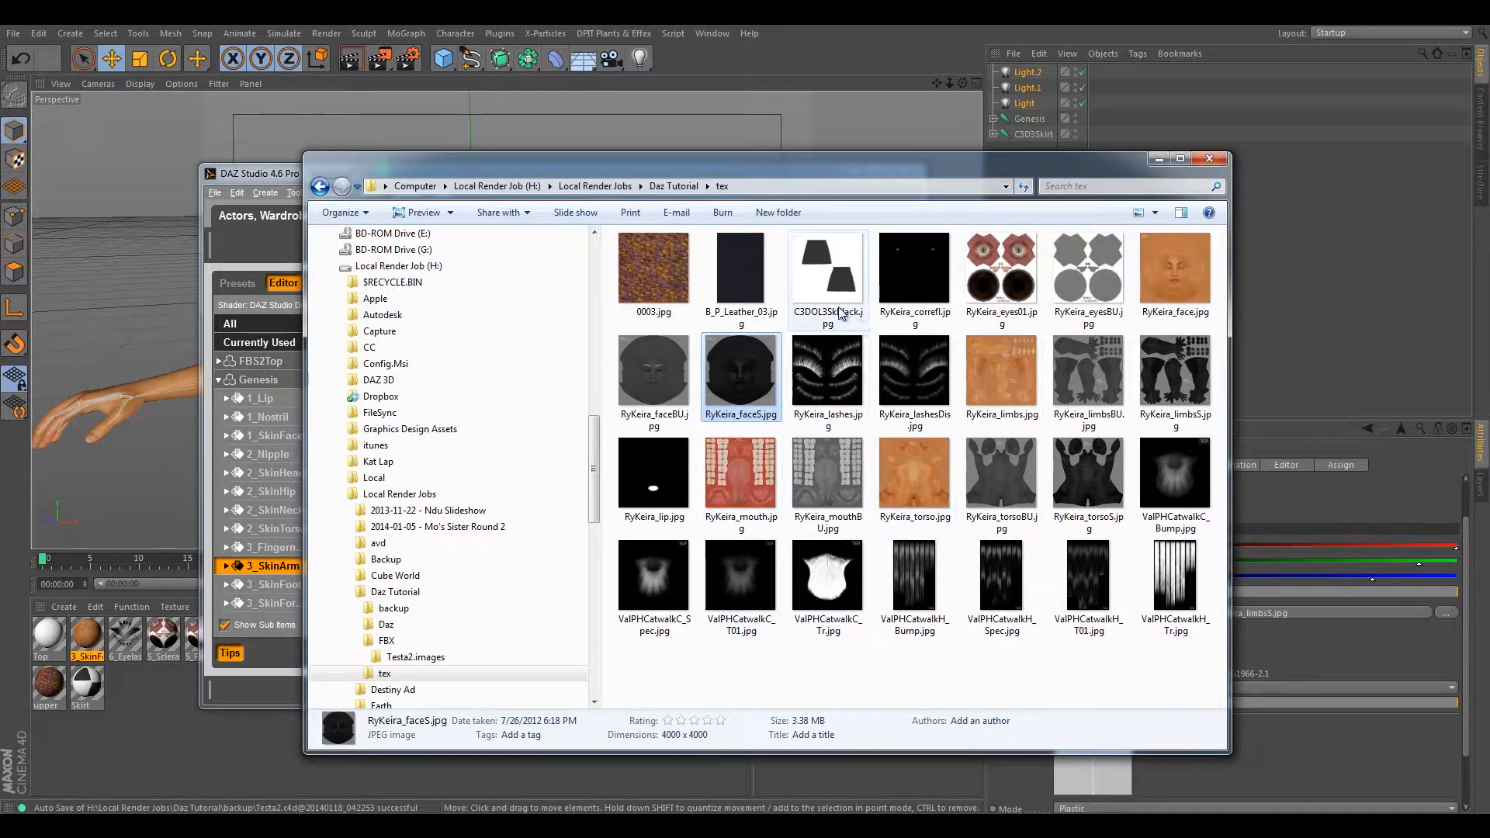
left_click_drag(559, 165, 1489, 196)
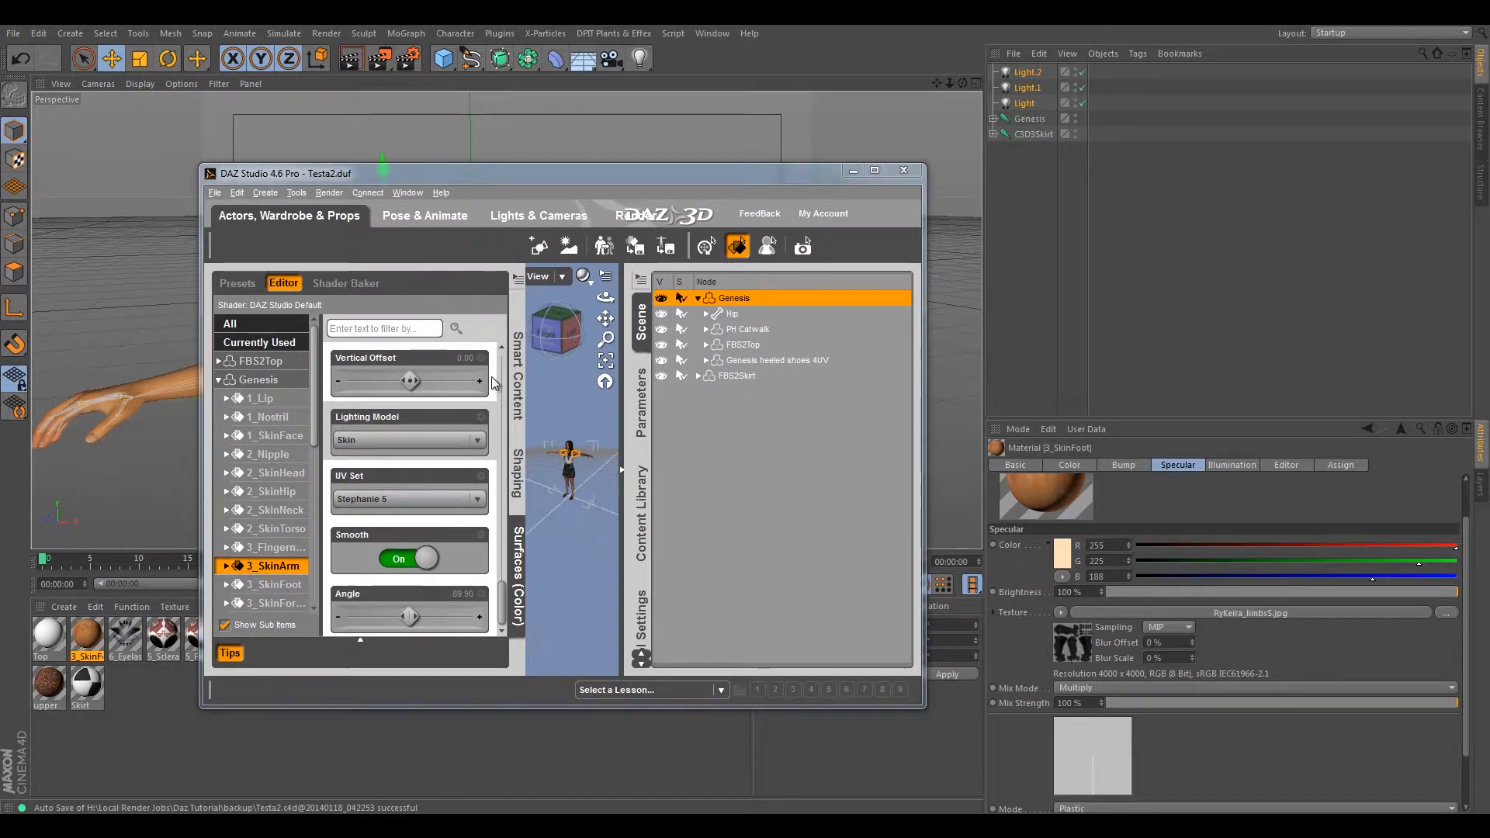
left_click_drag(501, 617, 521, 448)
mouse_move(353, 481)
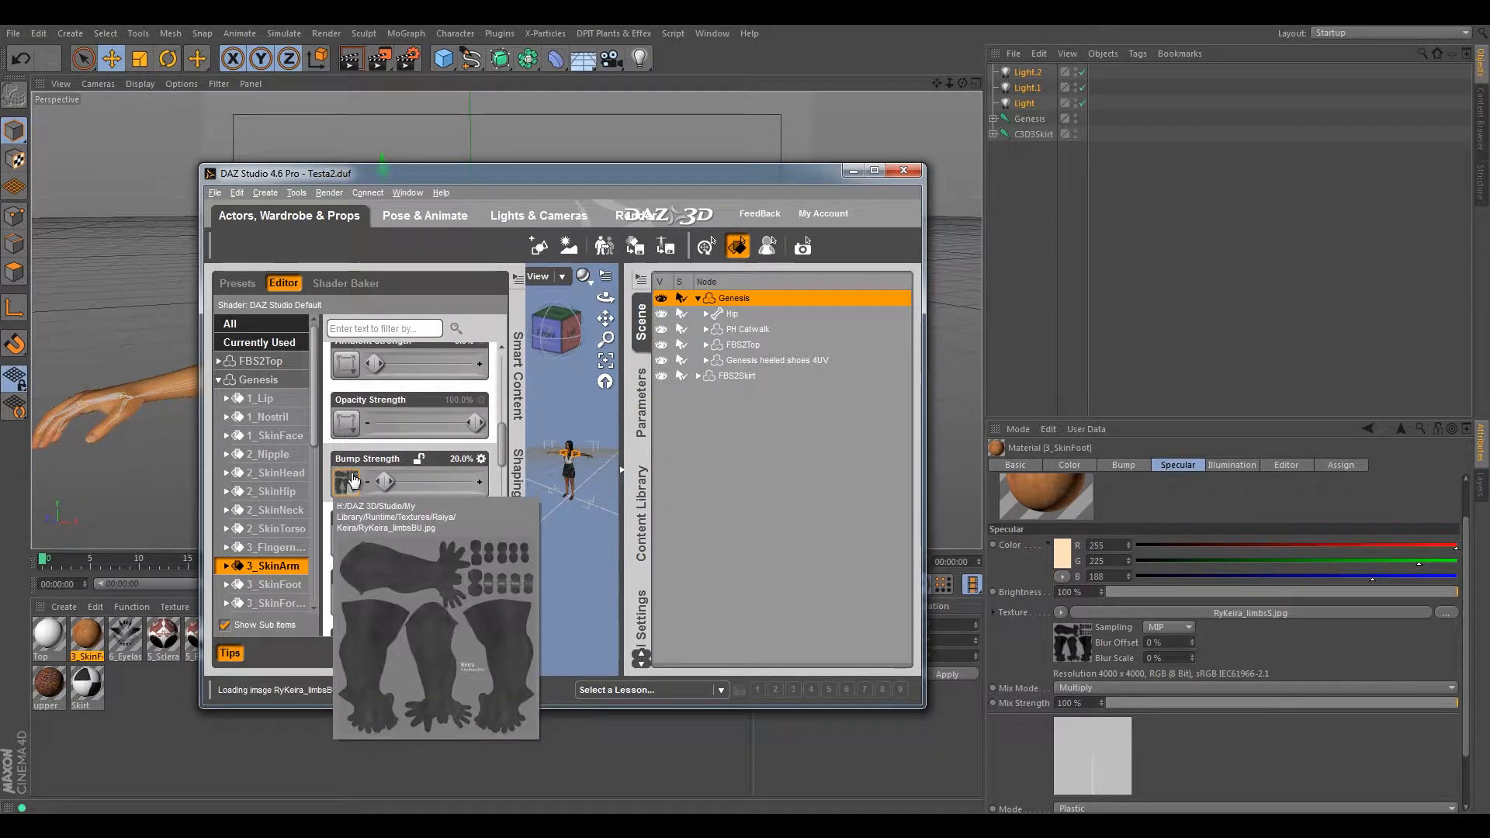
left_click(353, 482)
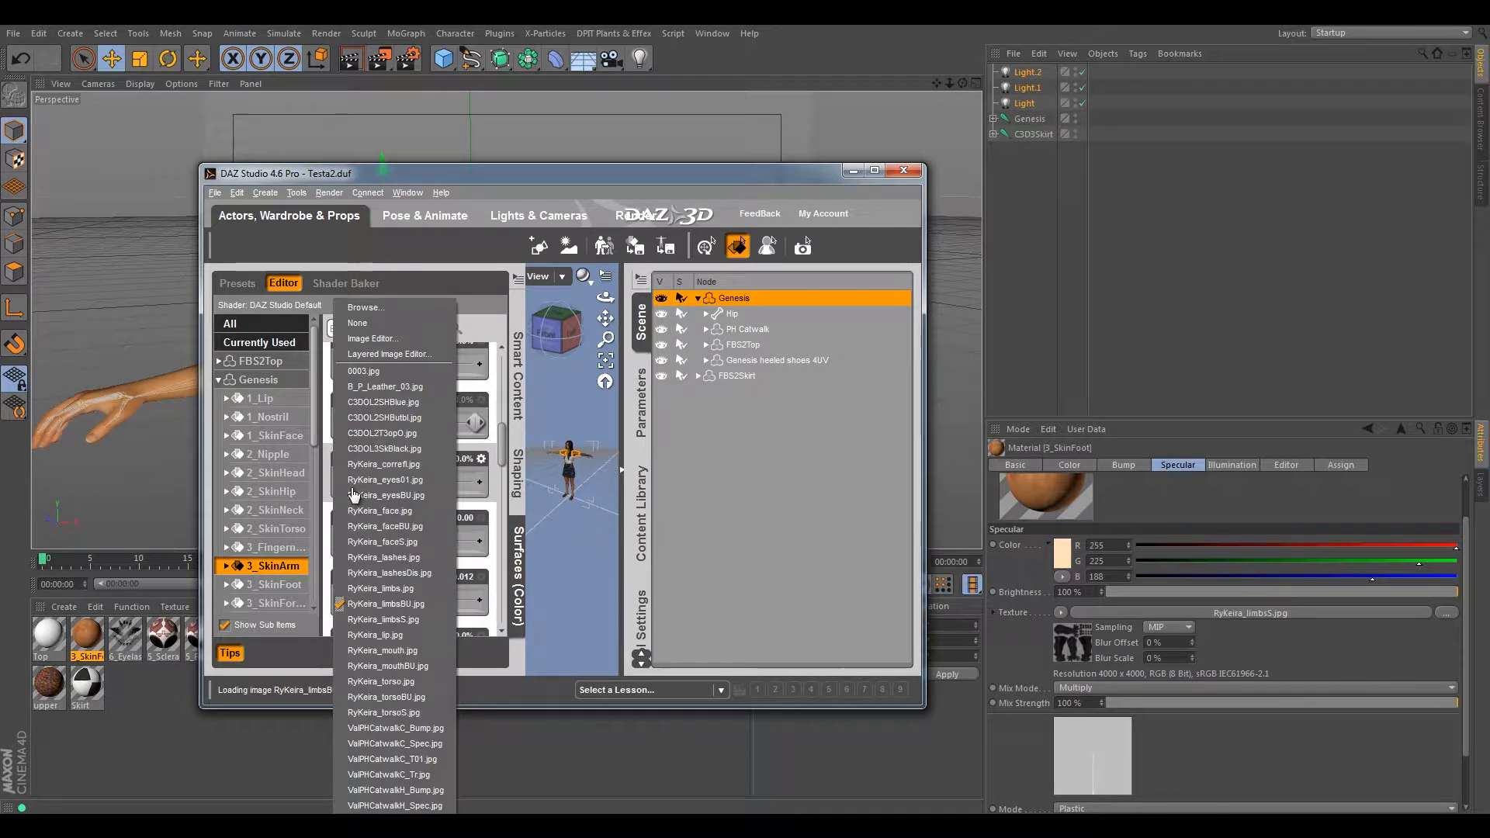
left_click(362, 309)
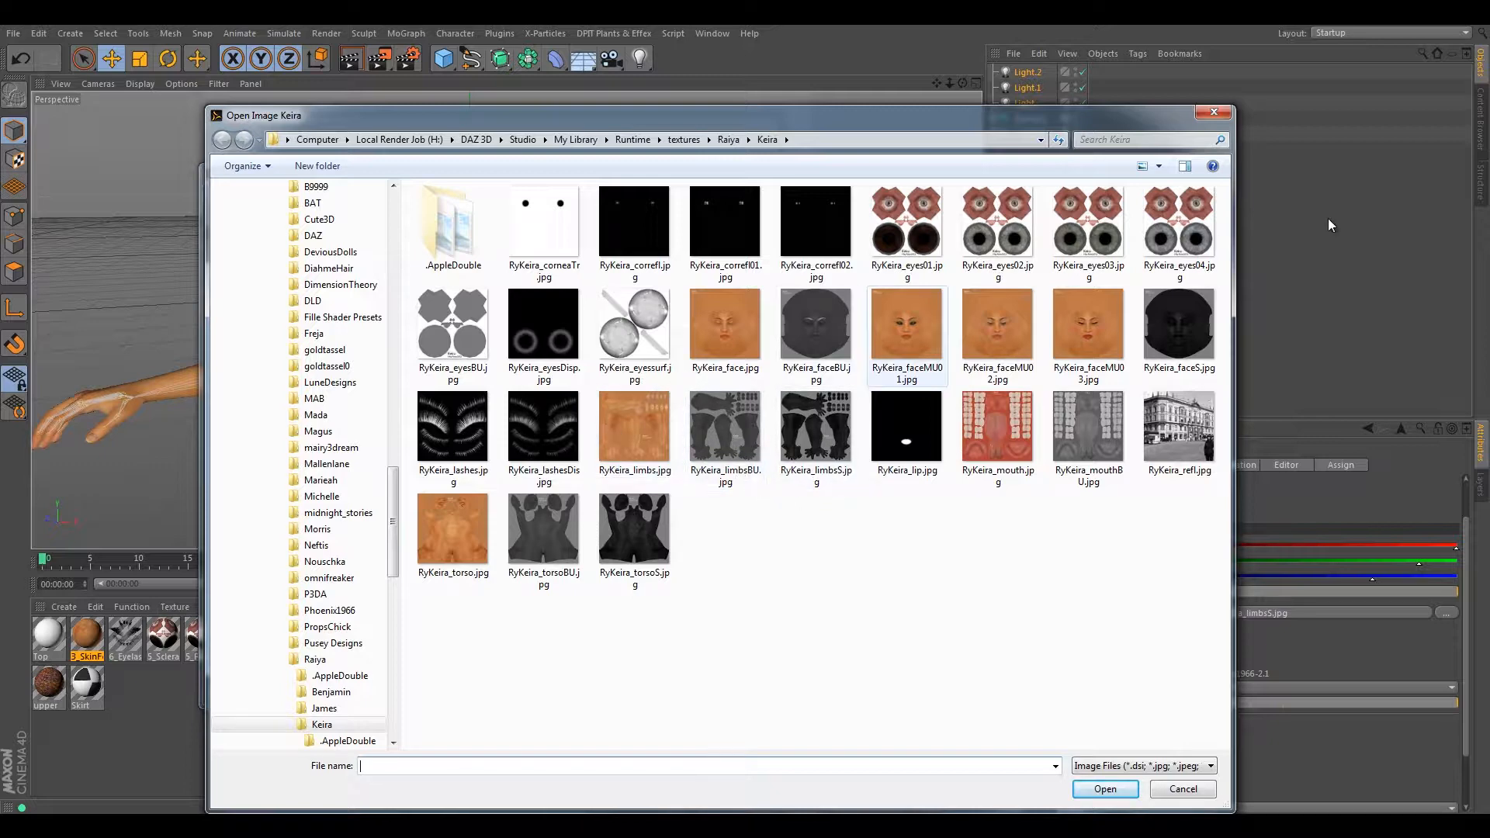
- Compare the Keira texture folder side by side with the project's tex folder, then dismiss the image browser and maximize DAZ Studio
left_click_drag(1489, 204, 924, 155)
left_click(510, 119)
left_click_drag(510, 119, 327, 92)
left_click_drag(1160, 157, 1079, 184)
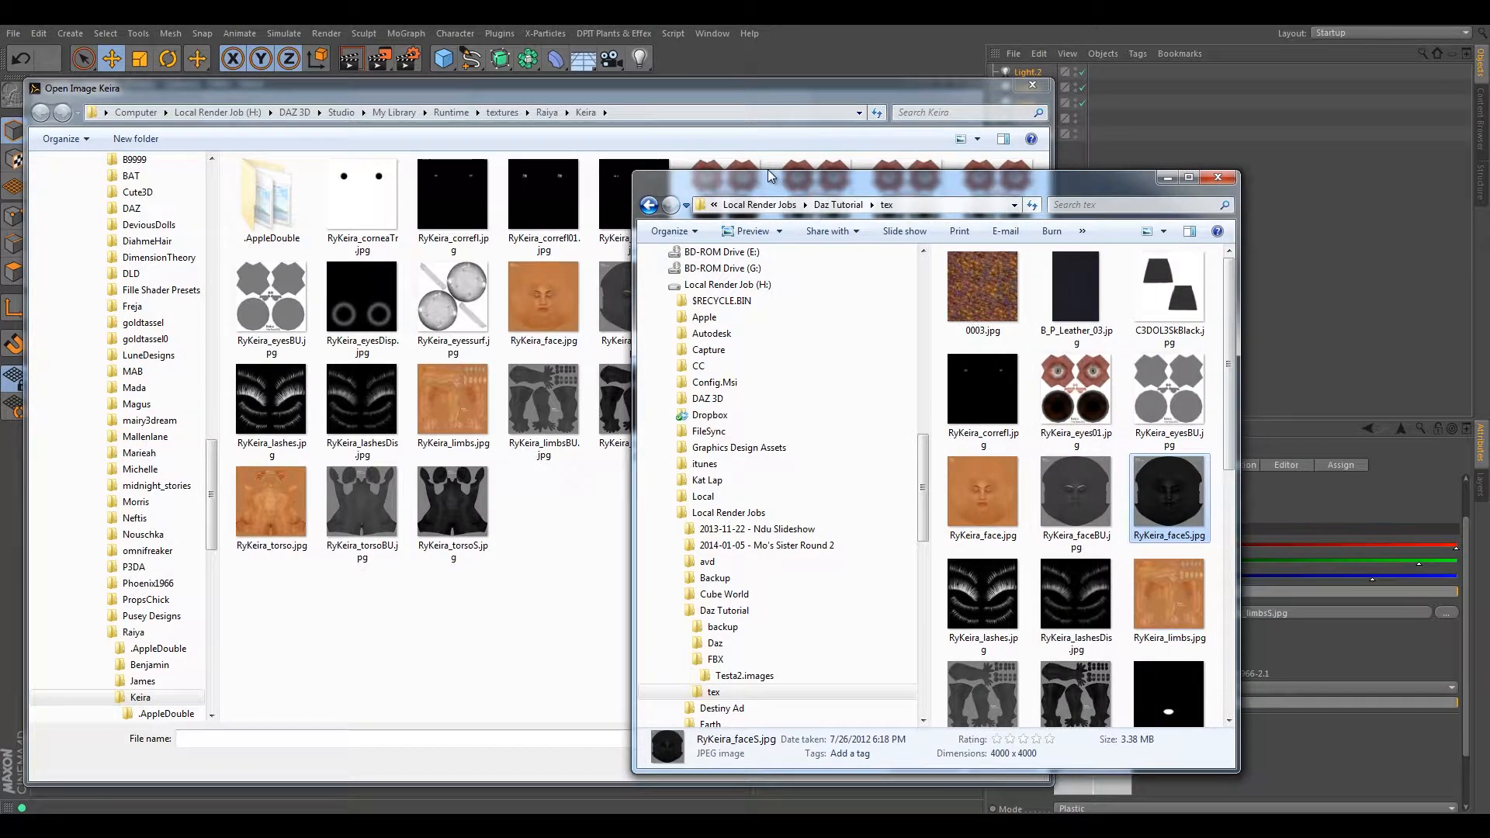
left_click_drag(854, 183, 1012, 142)
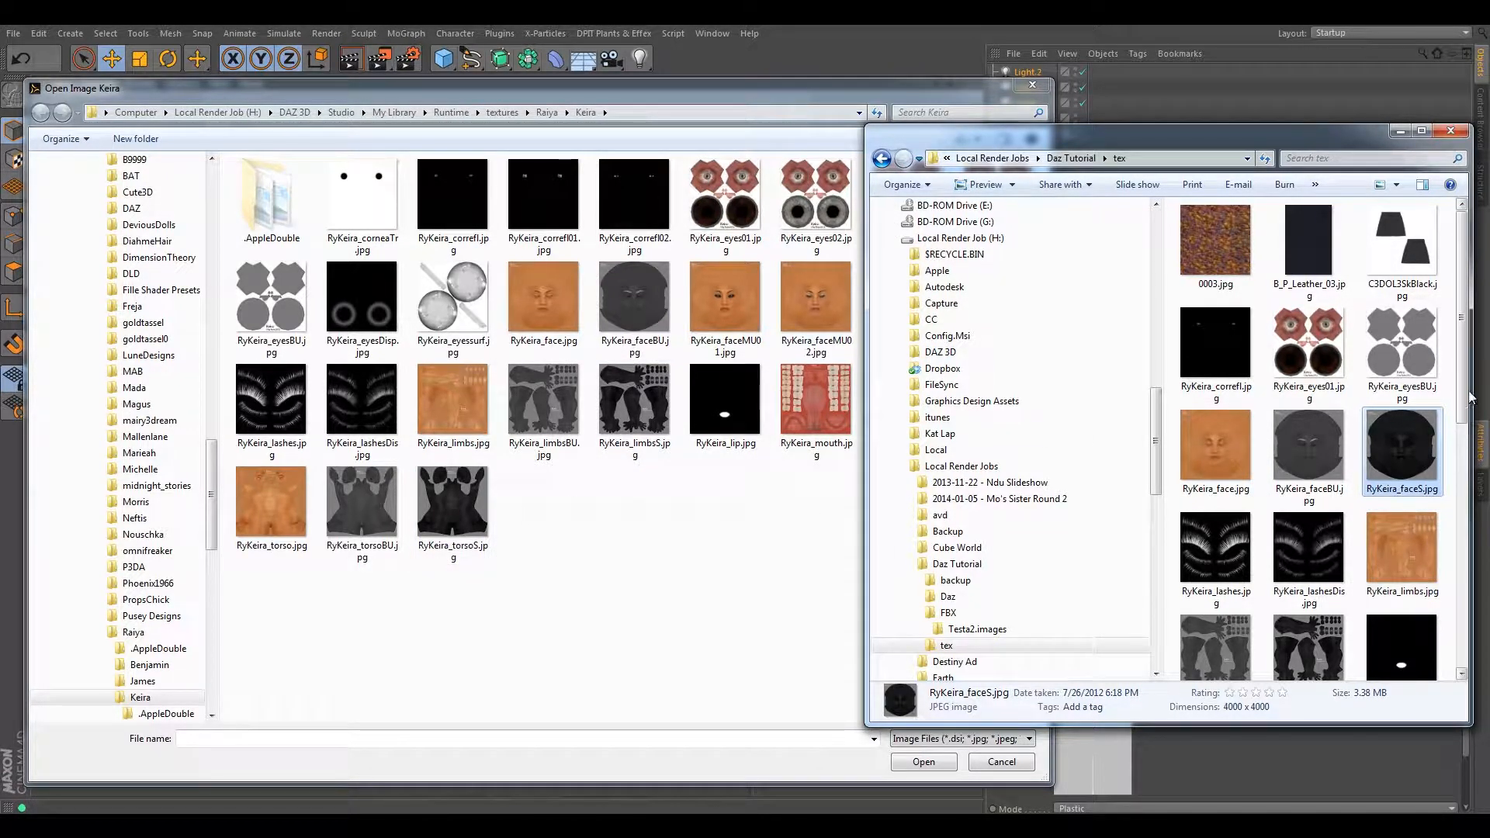
left_click_drag(1461, 396, 1462, 559)
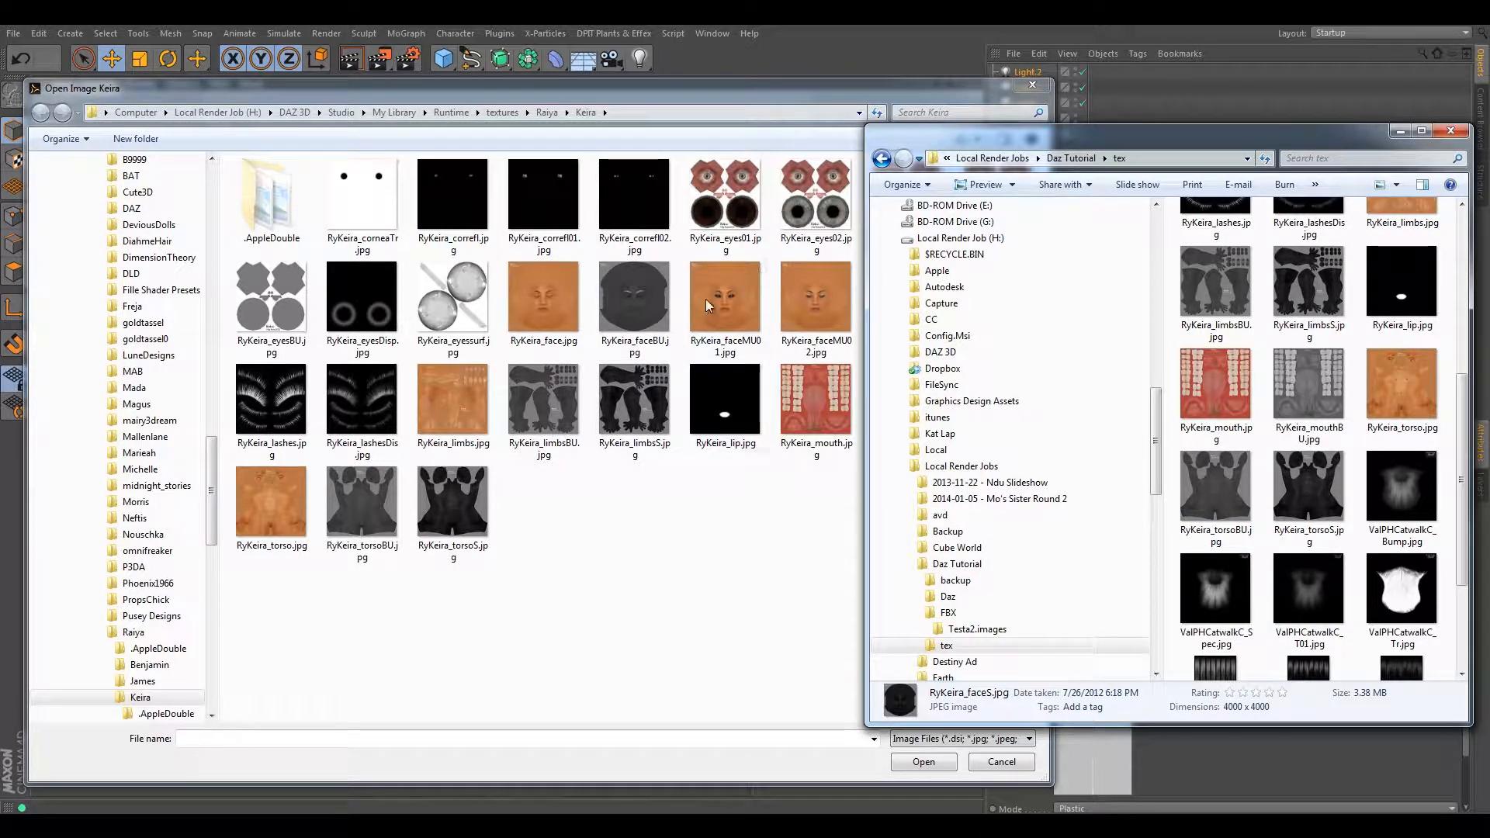
left_click(683, 599)
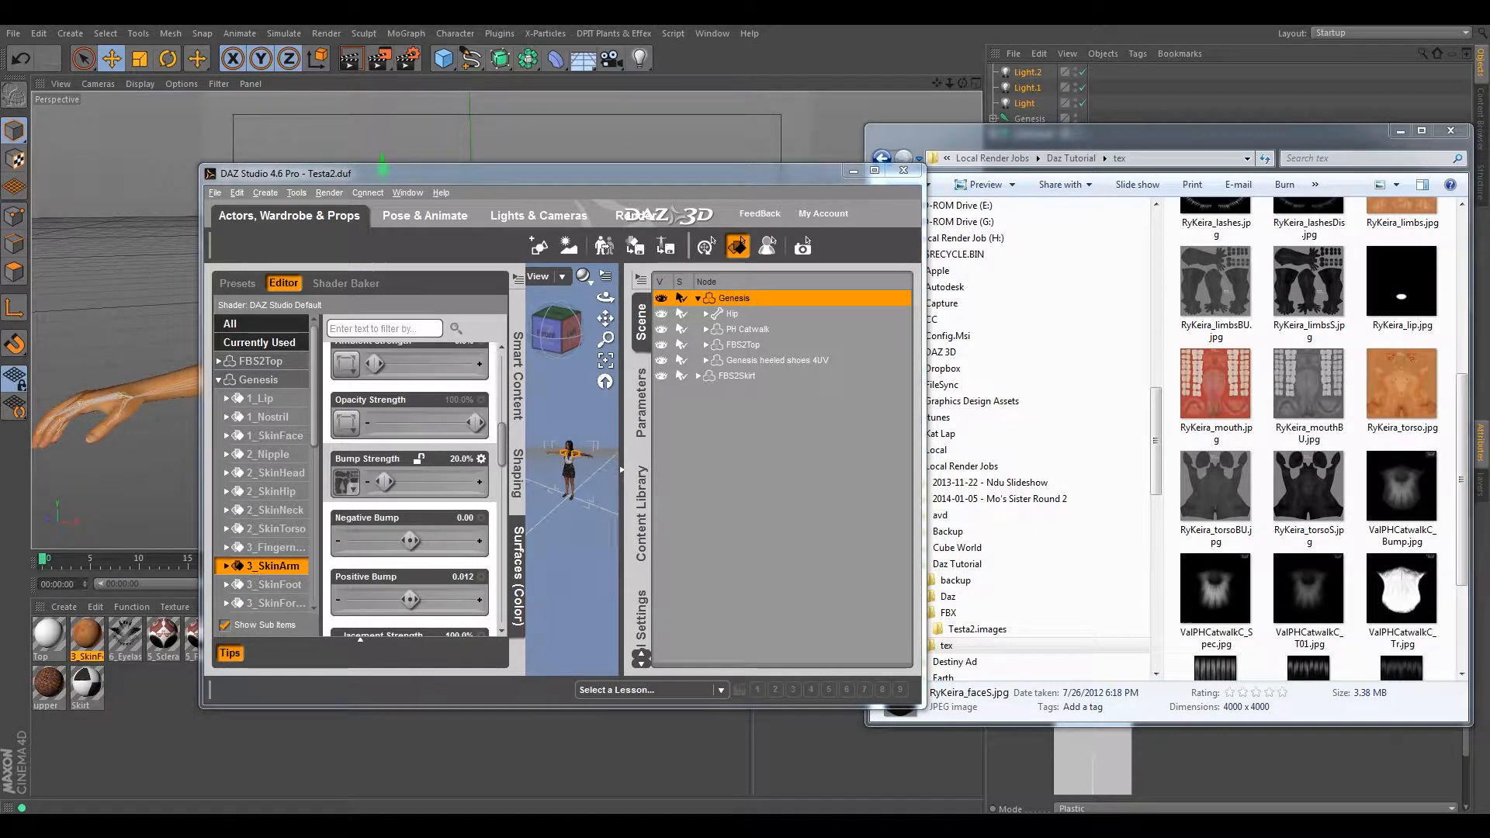
left_click(874, 170)
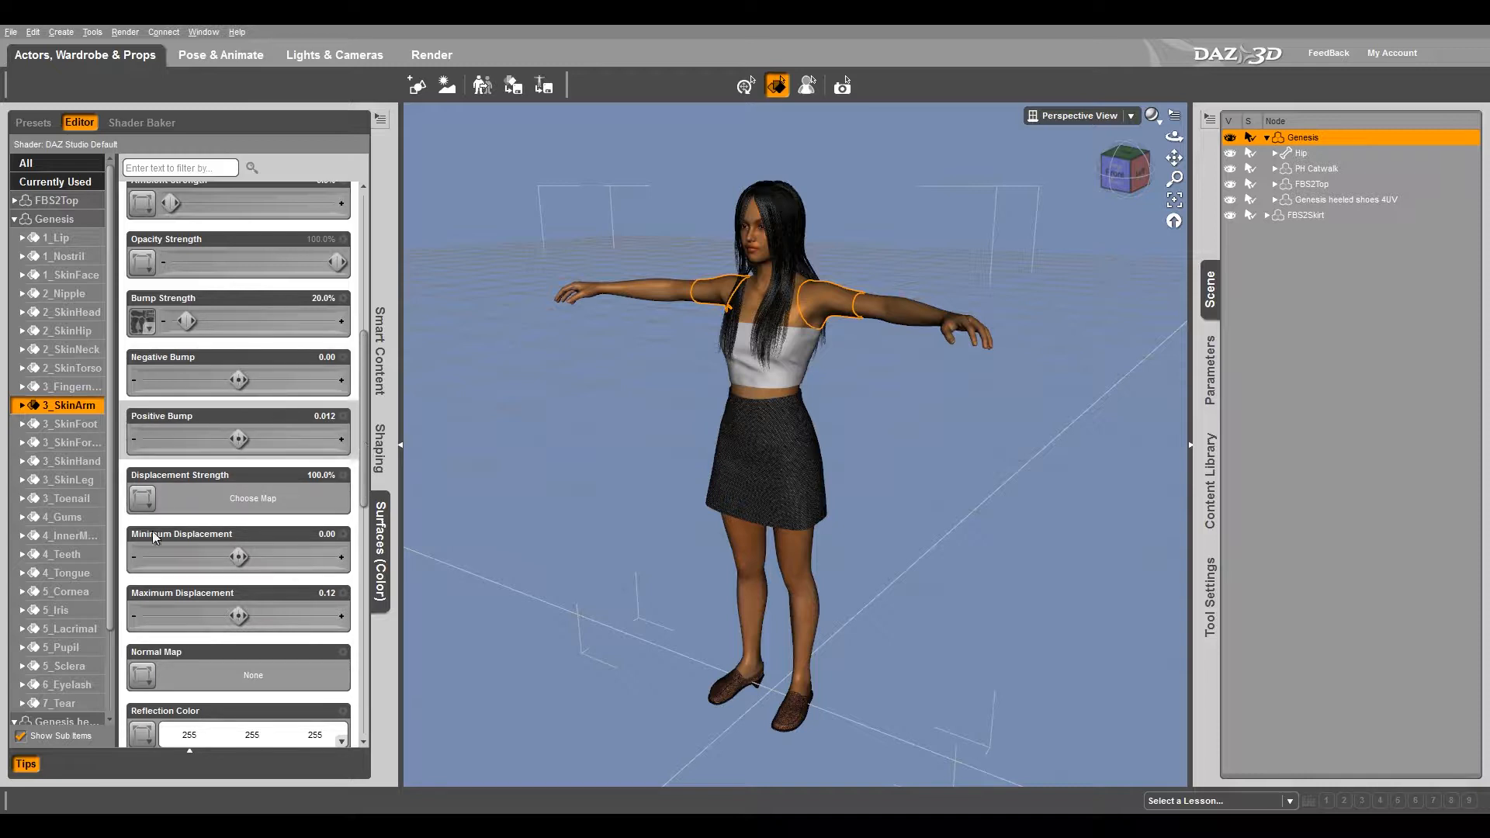
- Examine the shader settings of the Genesis arm skin, nostril and face skin surfaces
left_click_drag(363, 454, 359, 699)
left_click_drag(365, 610, 390, 235)
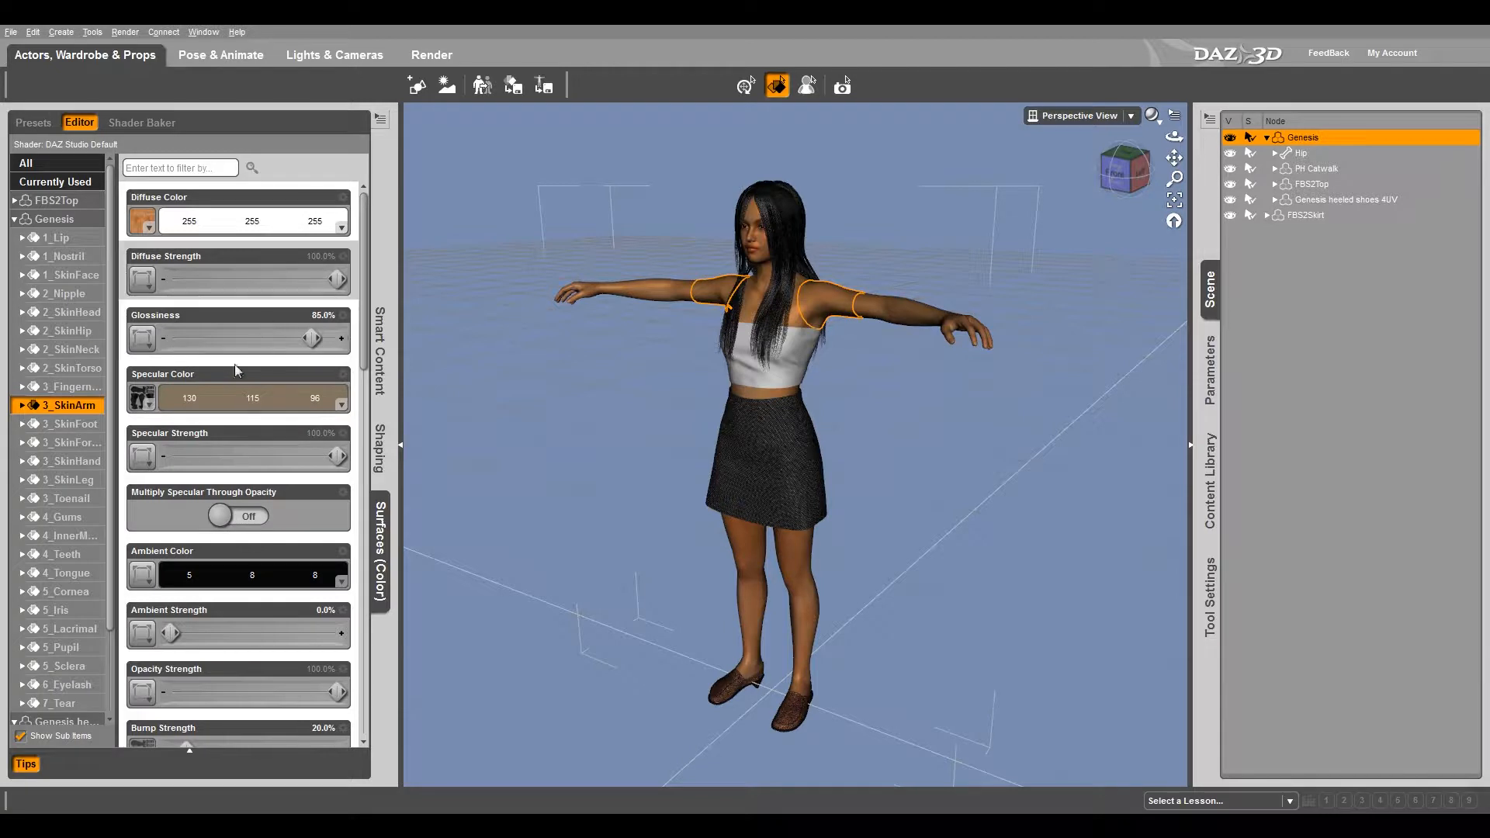
mouse_move(141, 227)
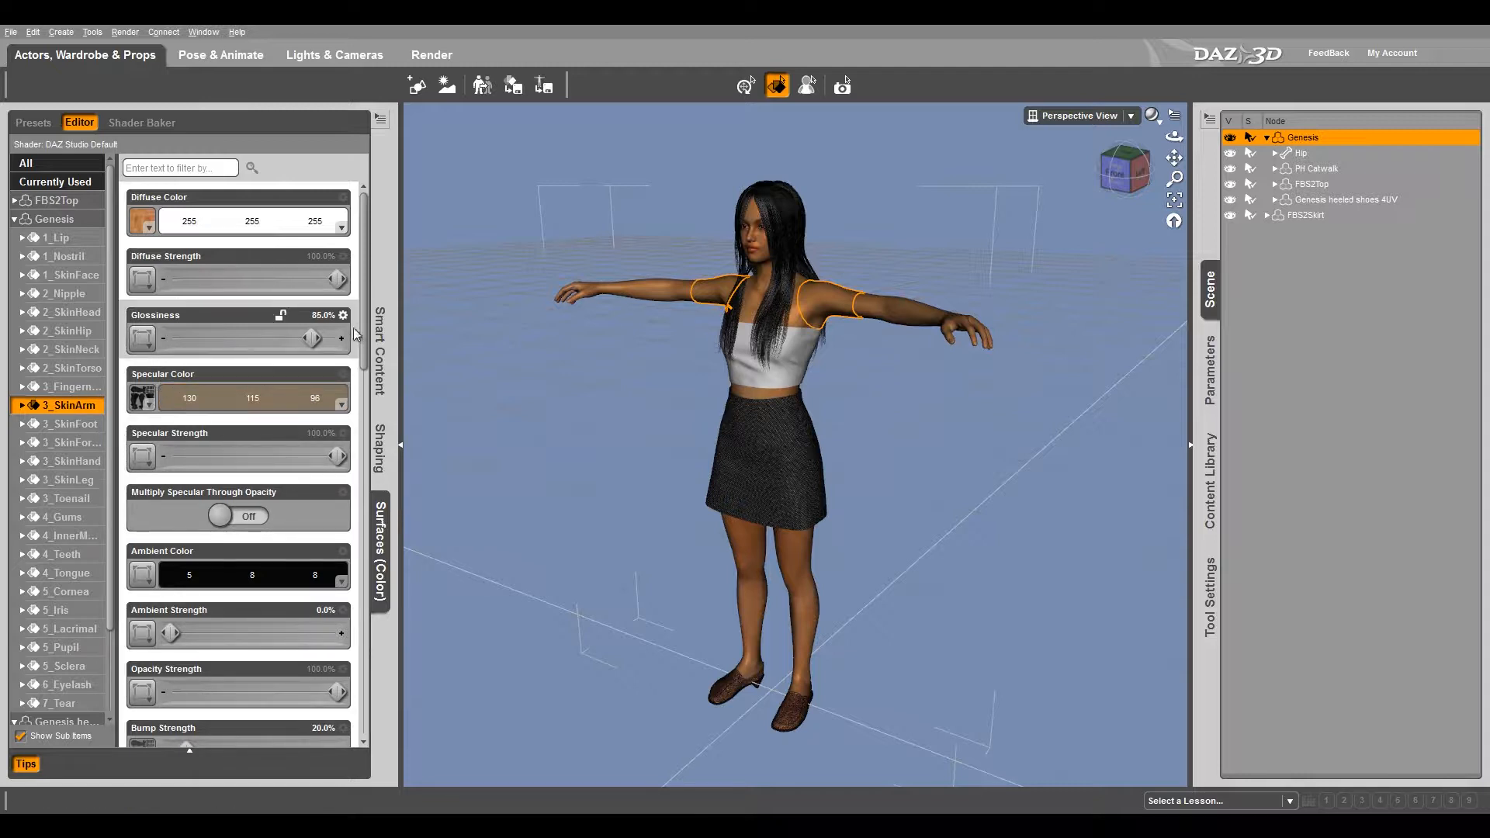
mouse_move(364, 334)
left_mouse_down()
mouse_move(366, 730)
mouse_move(359, 605)
mouse_move(384, 329)
left_mouse_up()
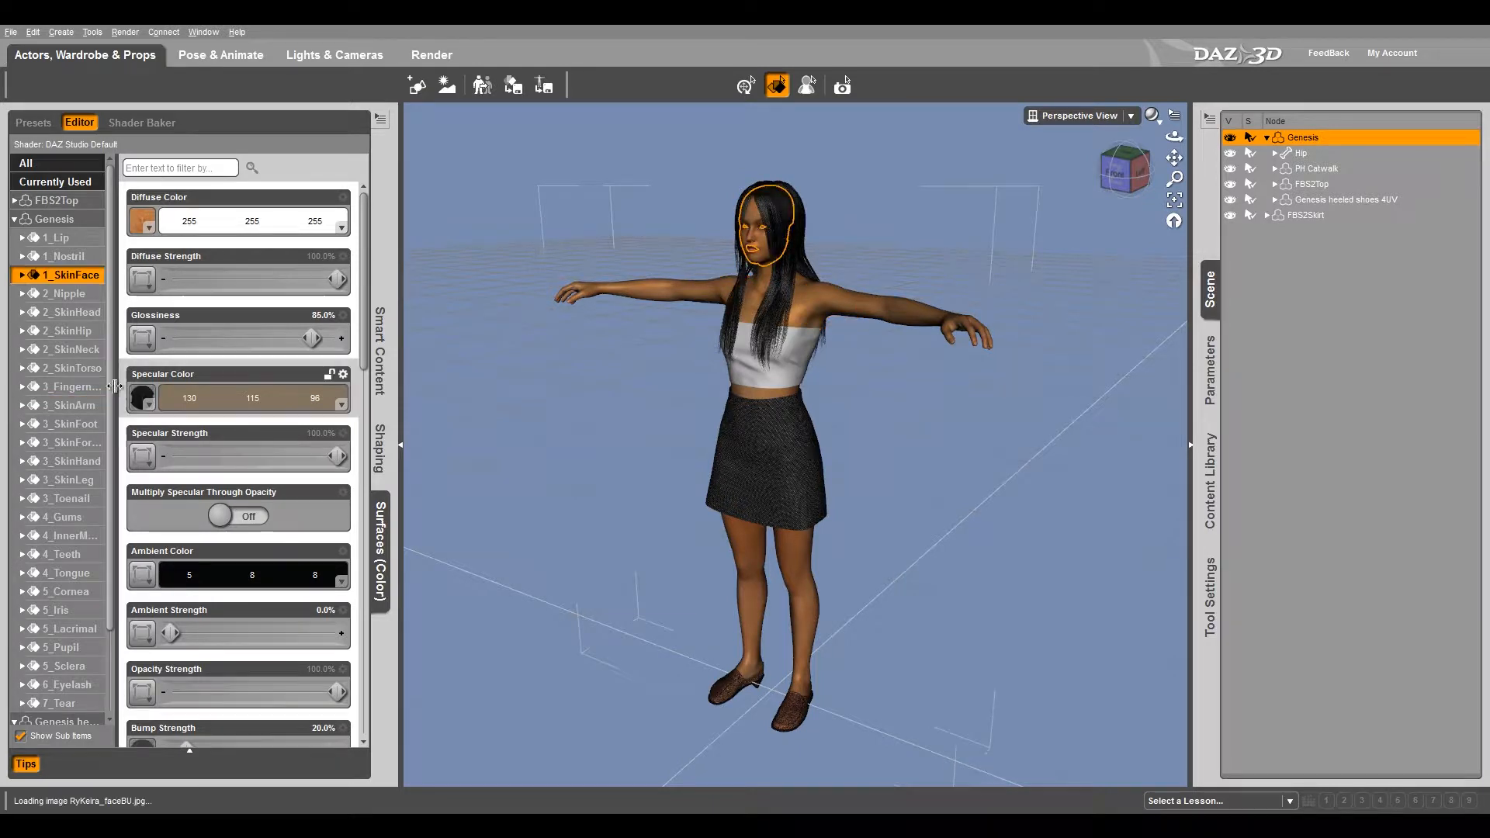
mouse_move(368, 284)
left_mouse_down()
mouse_move(396, 659)
mouse_move(369, 270)
left_mouse_up()
left_click(71, 258)
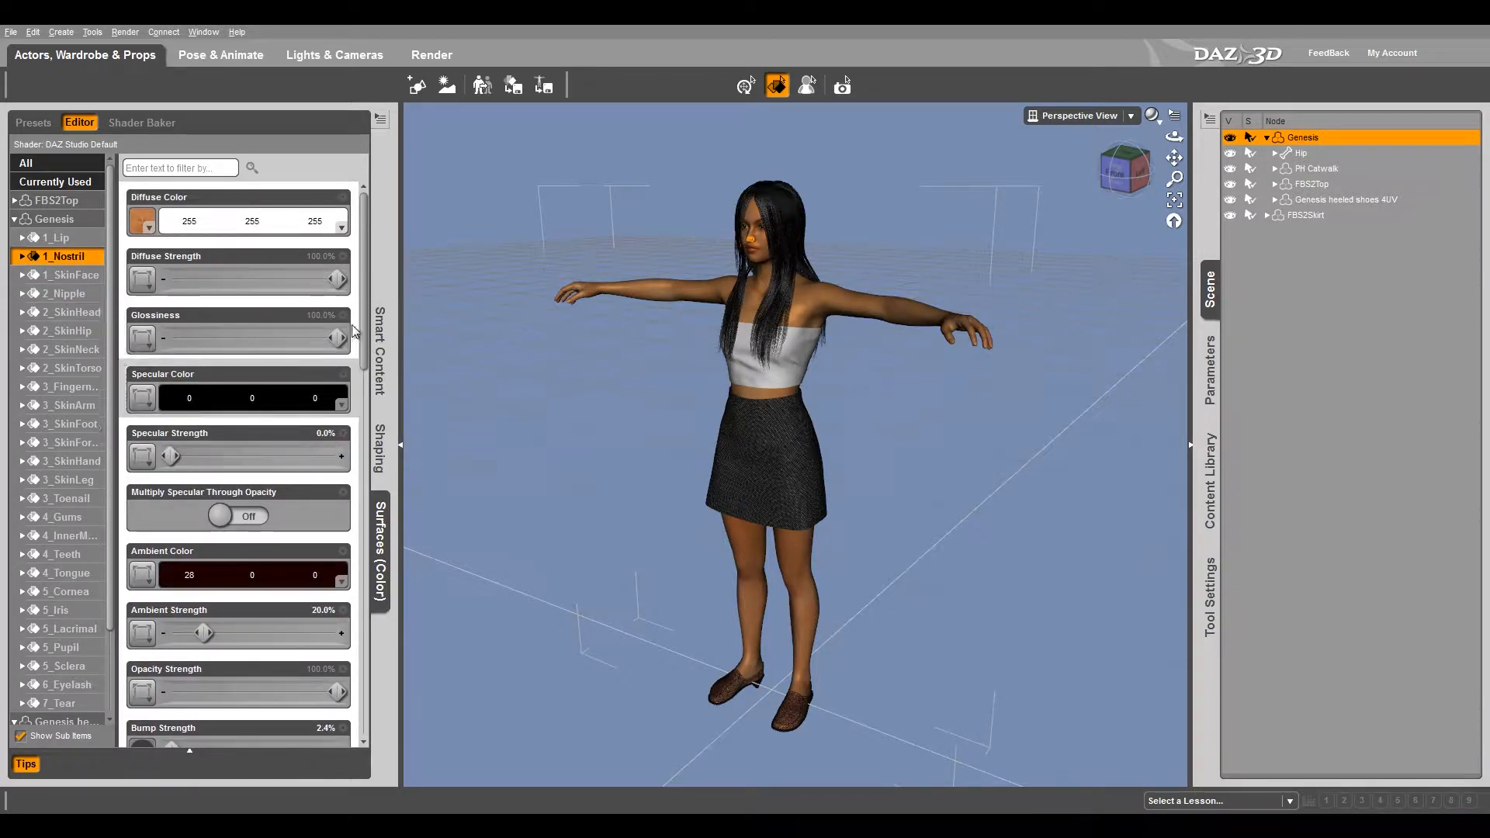
mouse_move(362, 308)
left_mouse_down()
mouse_move(368, 662)
mouse_move(360, 290)
left_mouse_up()
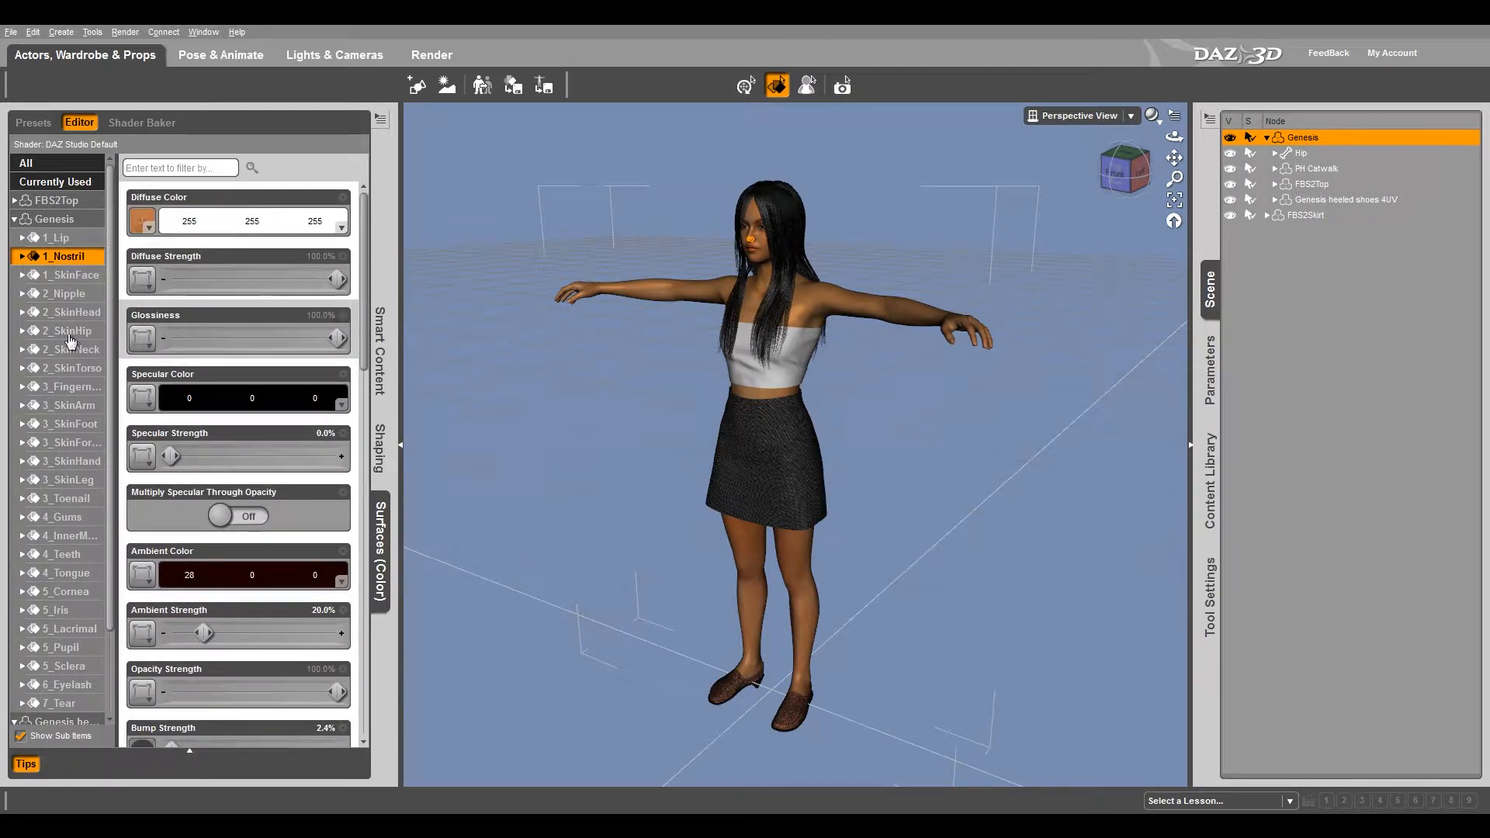
left_click(75, 277)
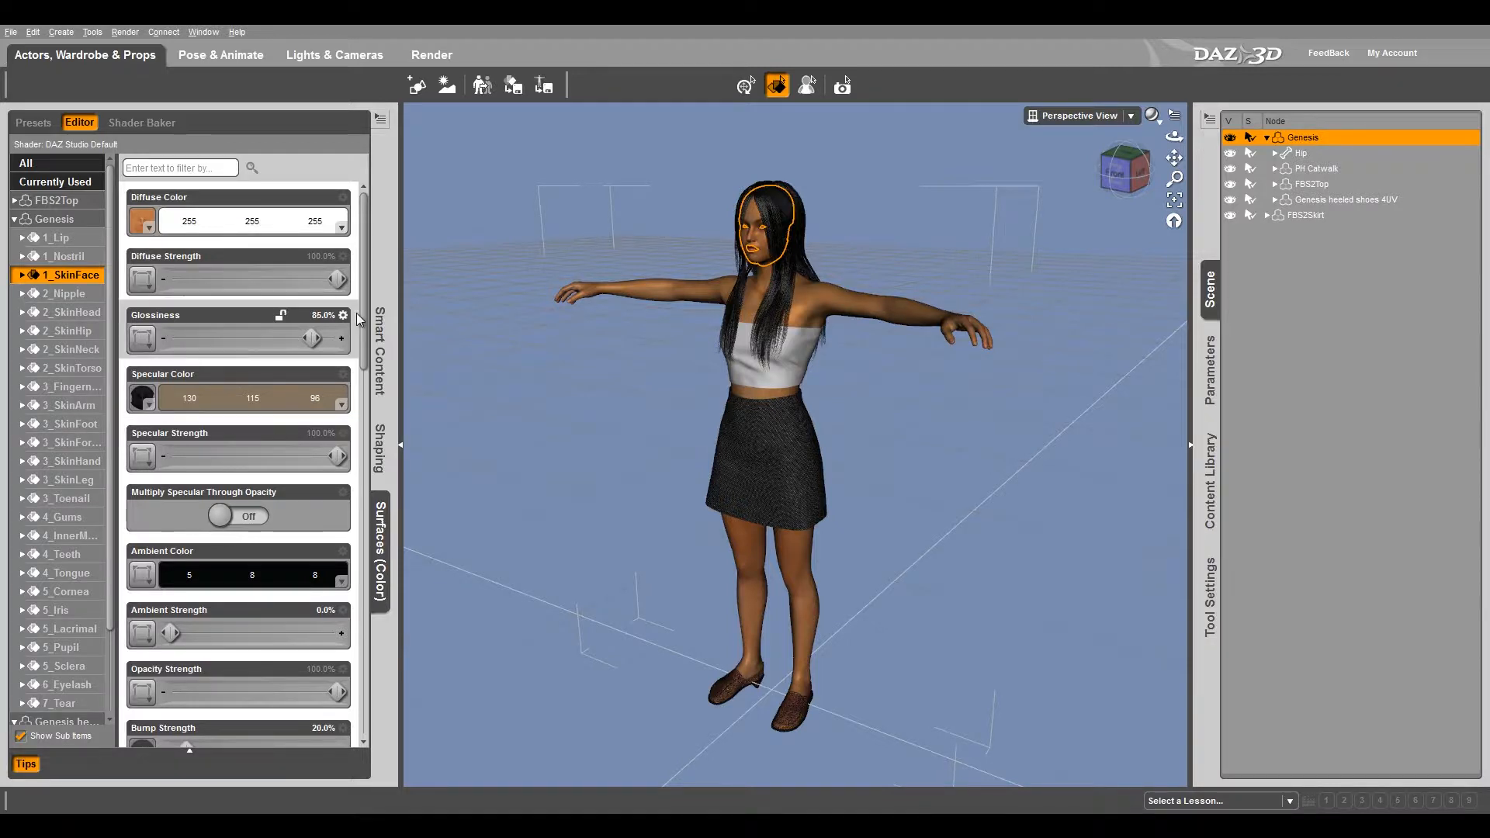
left_click_drag(363, 305, 381, 260)
- Review the remaining face skin settings, including lighting model and UV set, and inspect the tongue and leg skin surfaces for comparison
left_click(1210, 482)
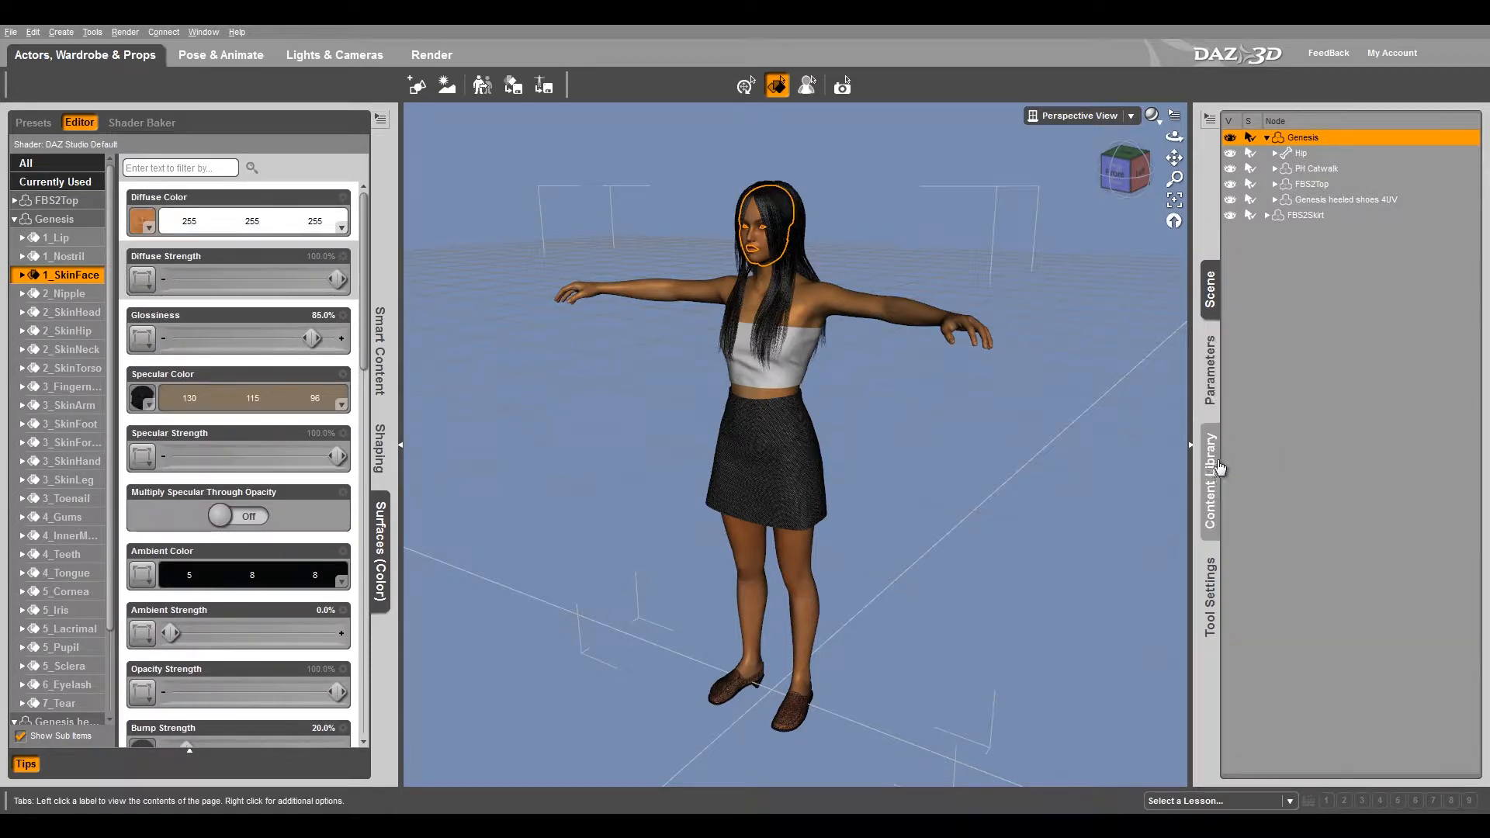
left_click(1210, 371)
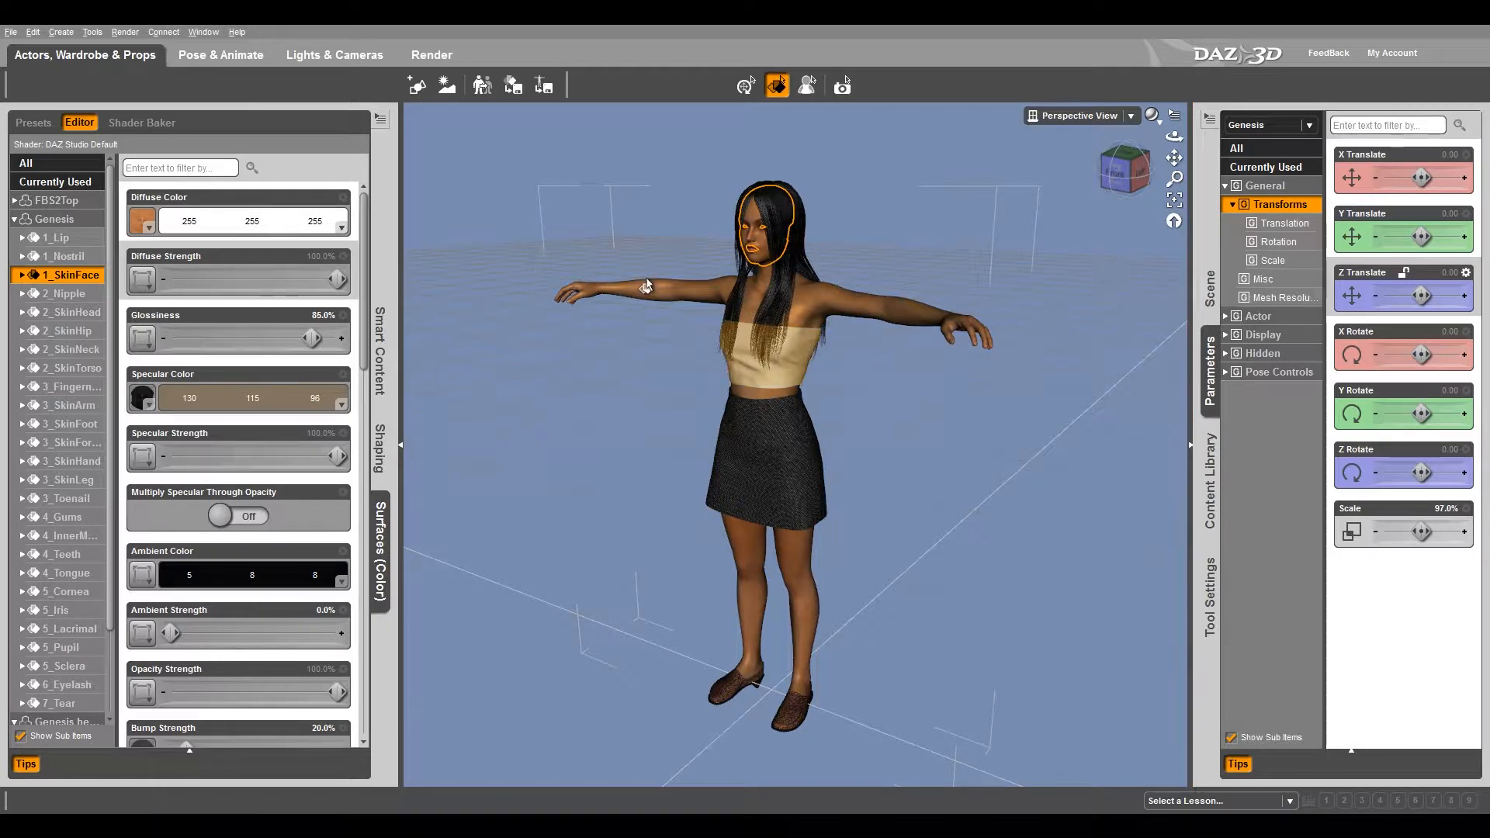
left_click_drag(364, 316, 365, 665)
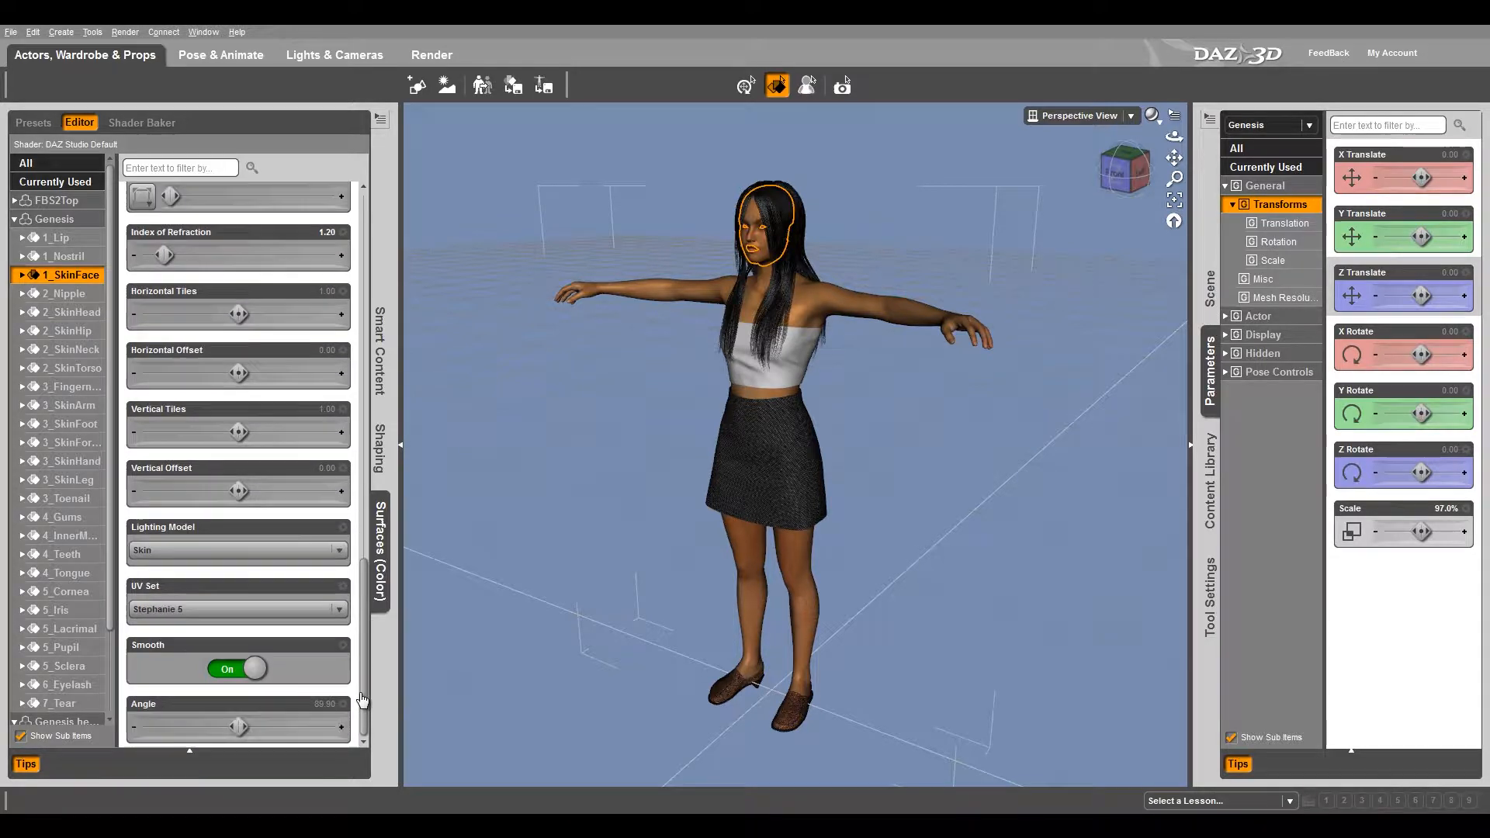
left_click(62, 573)
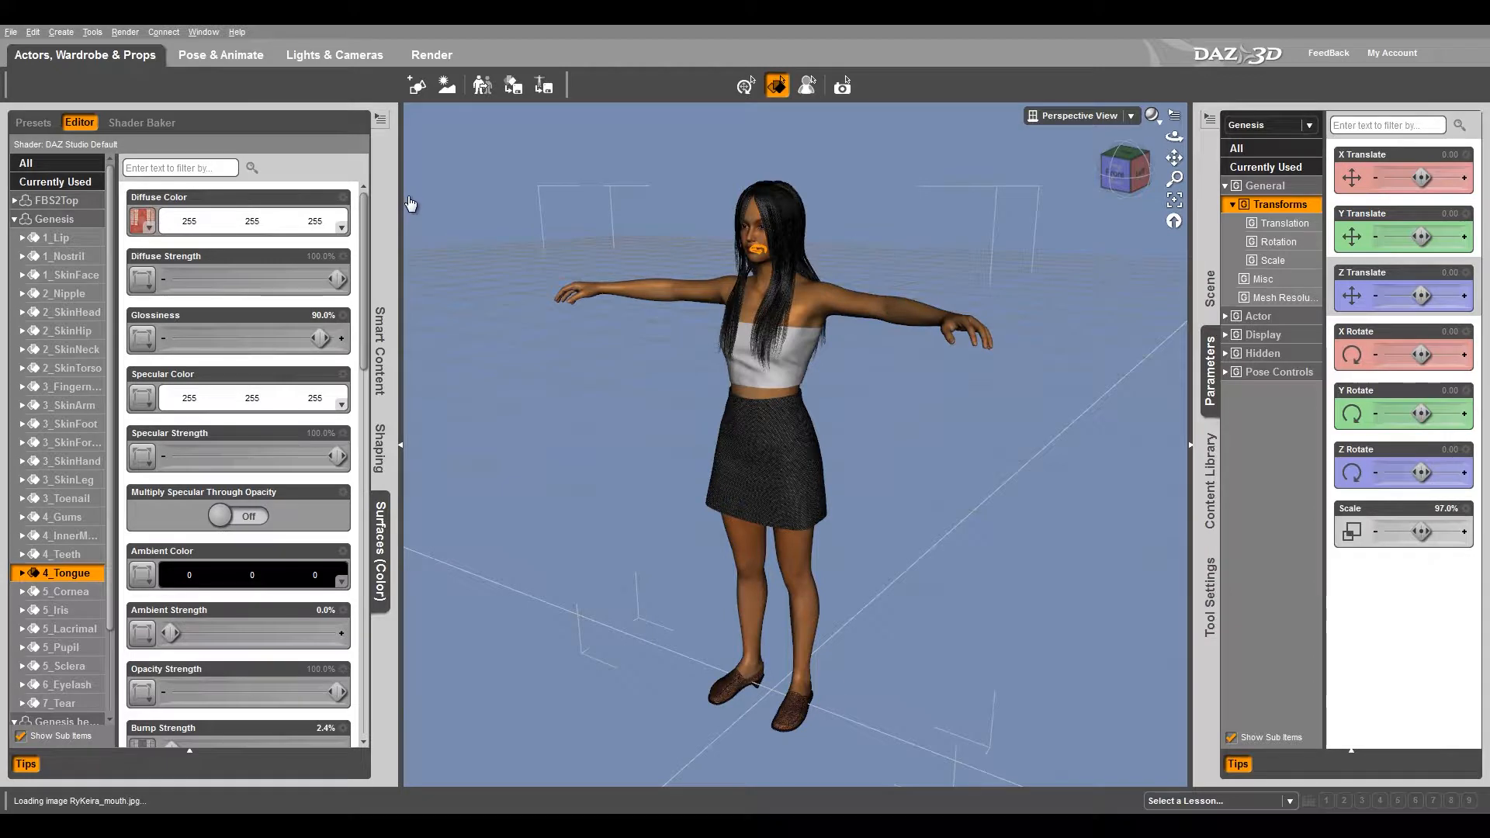
left_click_drag(424, 300, 374, 406)
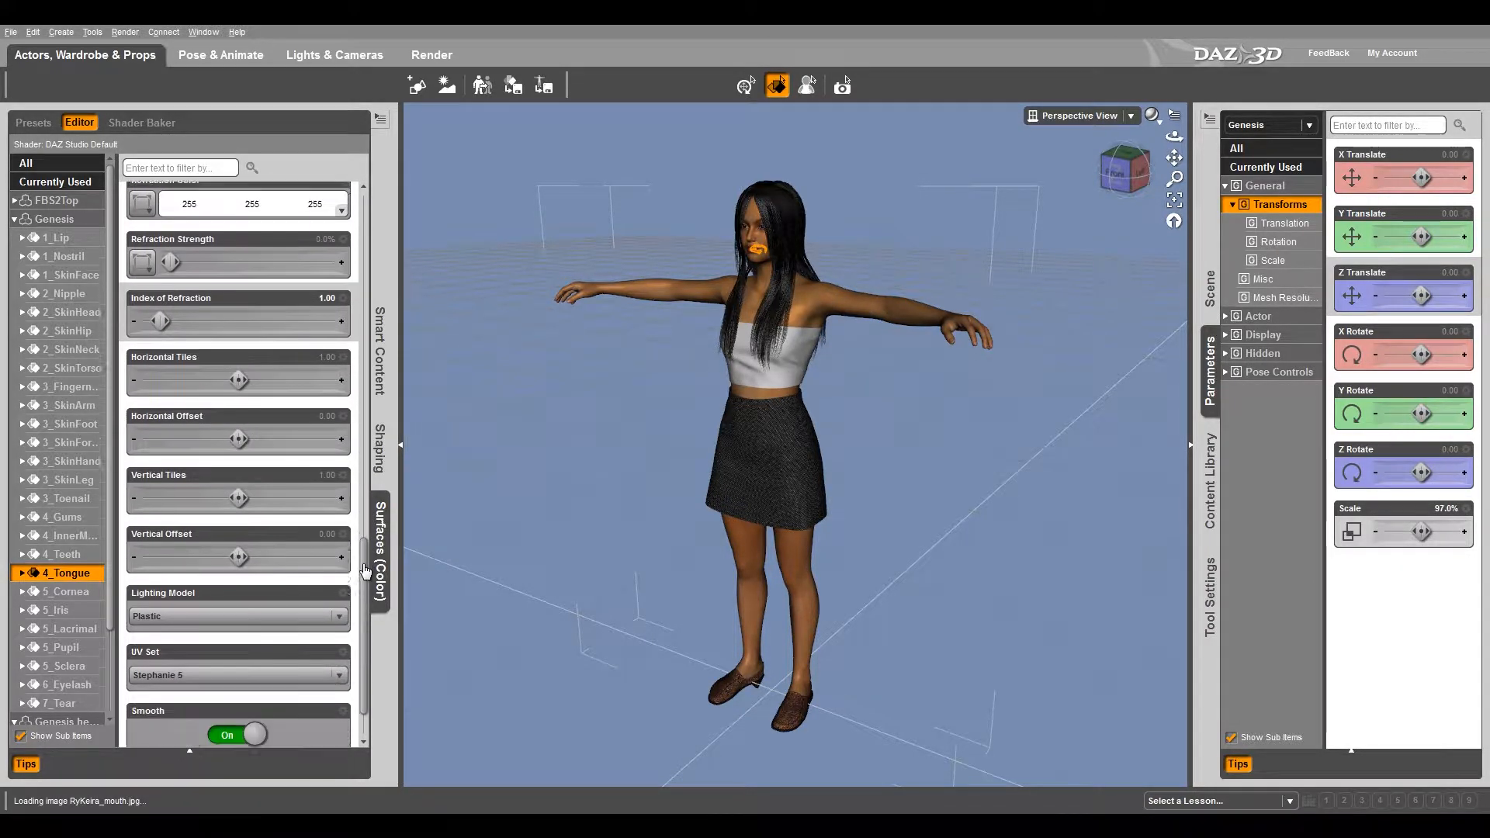
left_click_drag(363, 589, 384, 211)
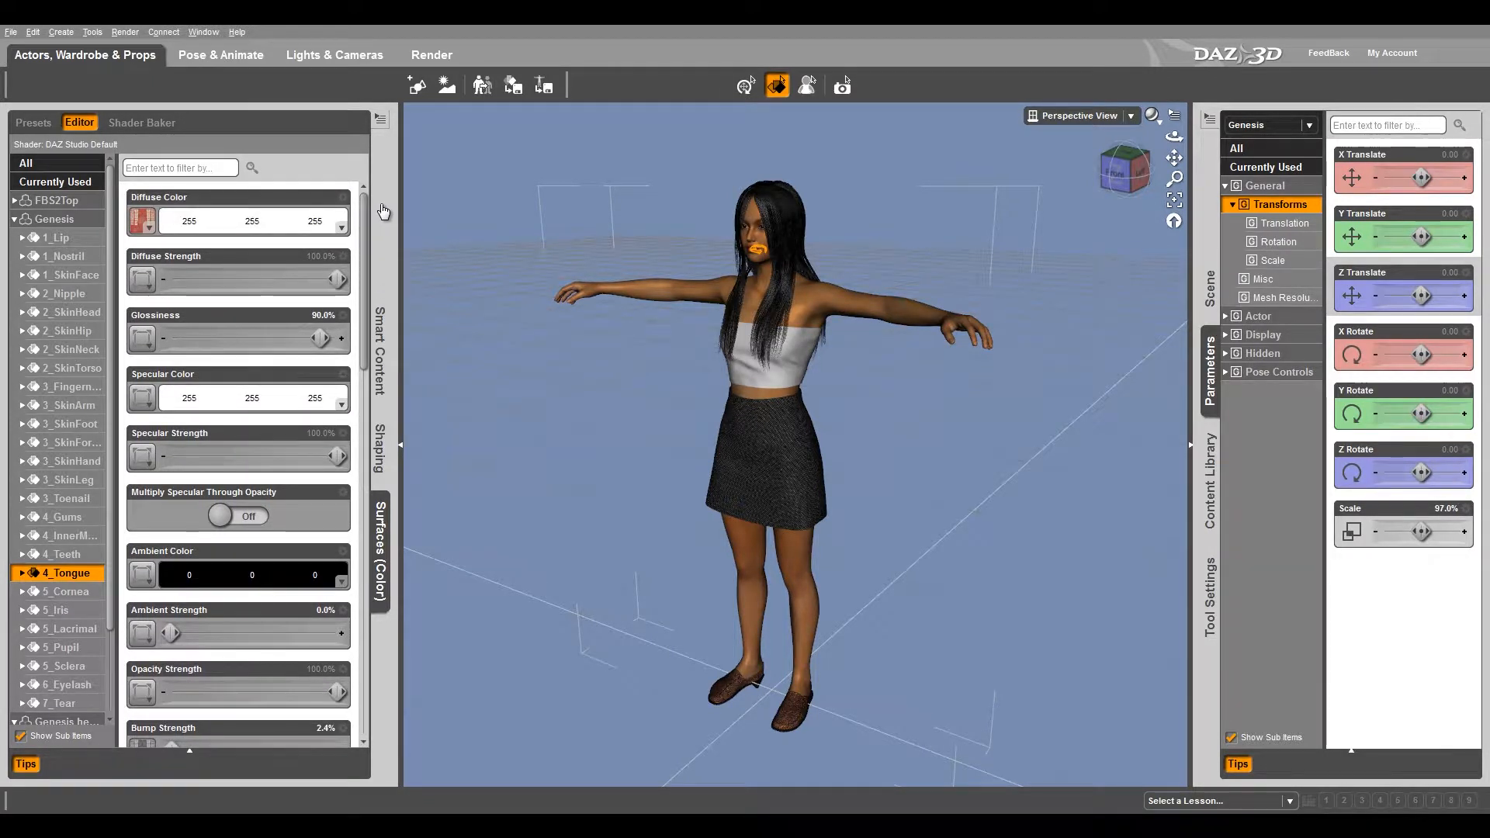
left_click(70, 483)
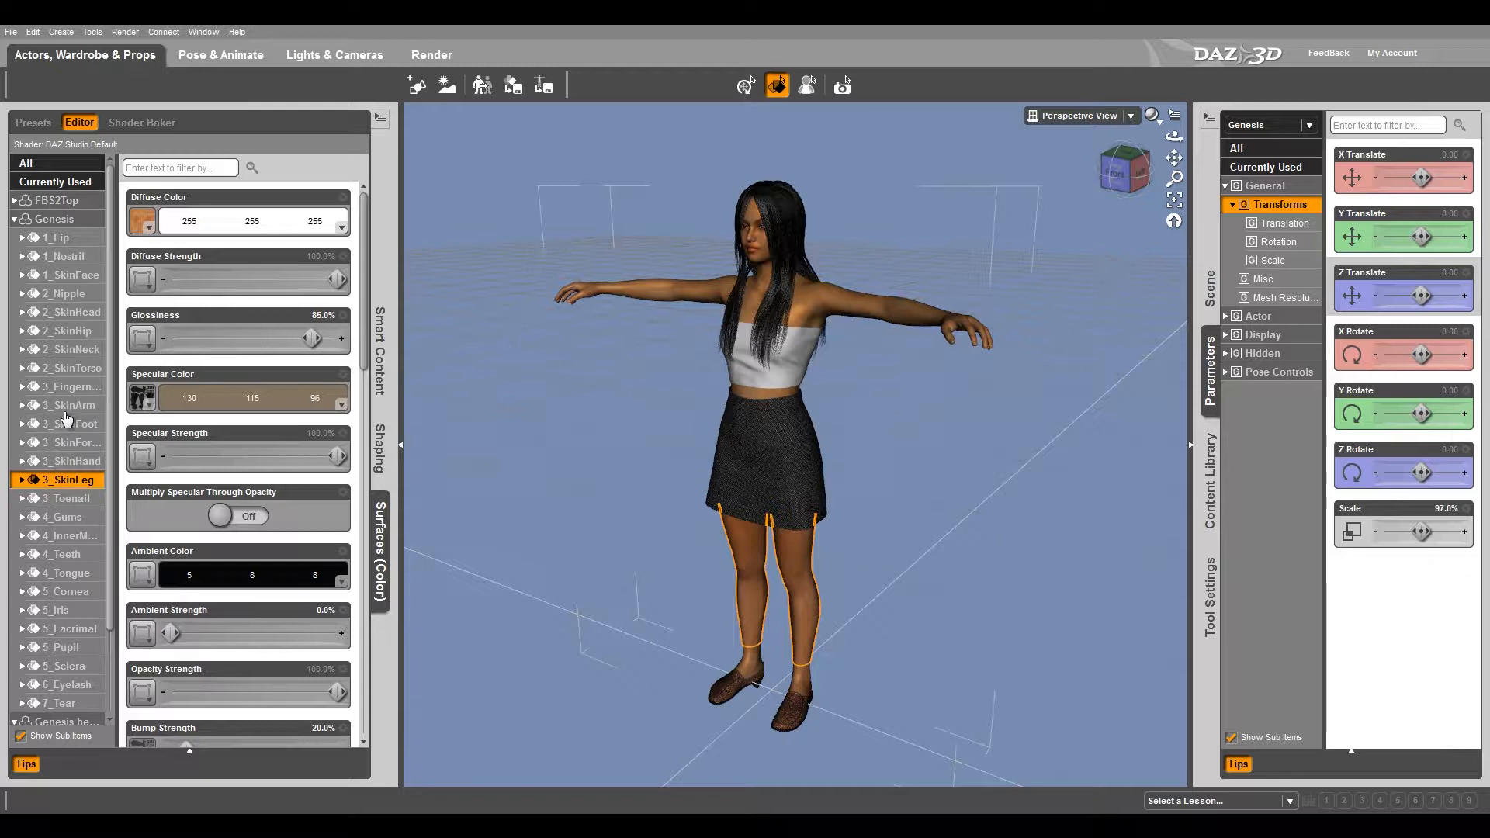
- Open the Stephanie 5 folder within the Genesis materials in the content library
left_click(1207, 468)
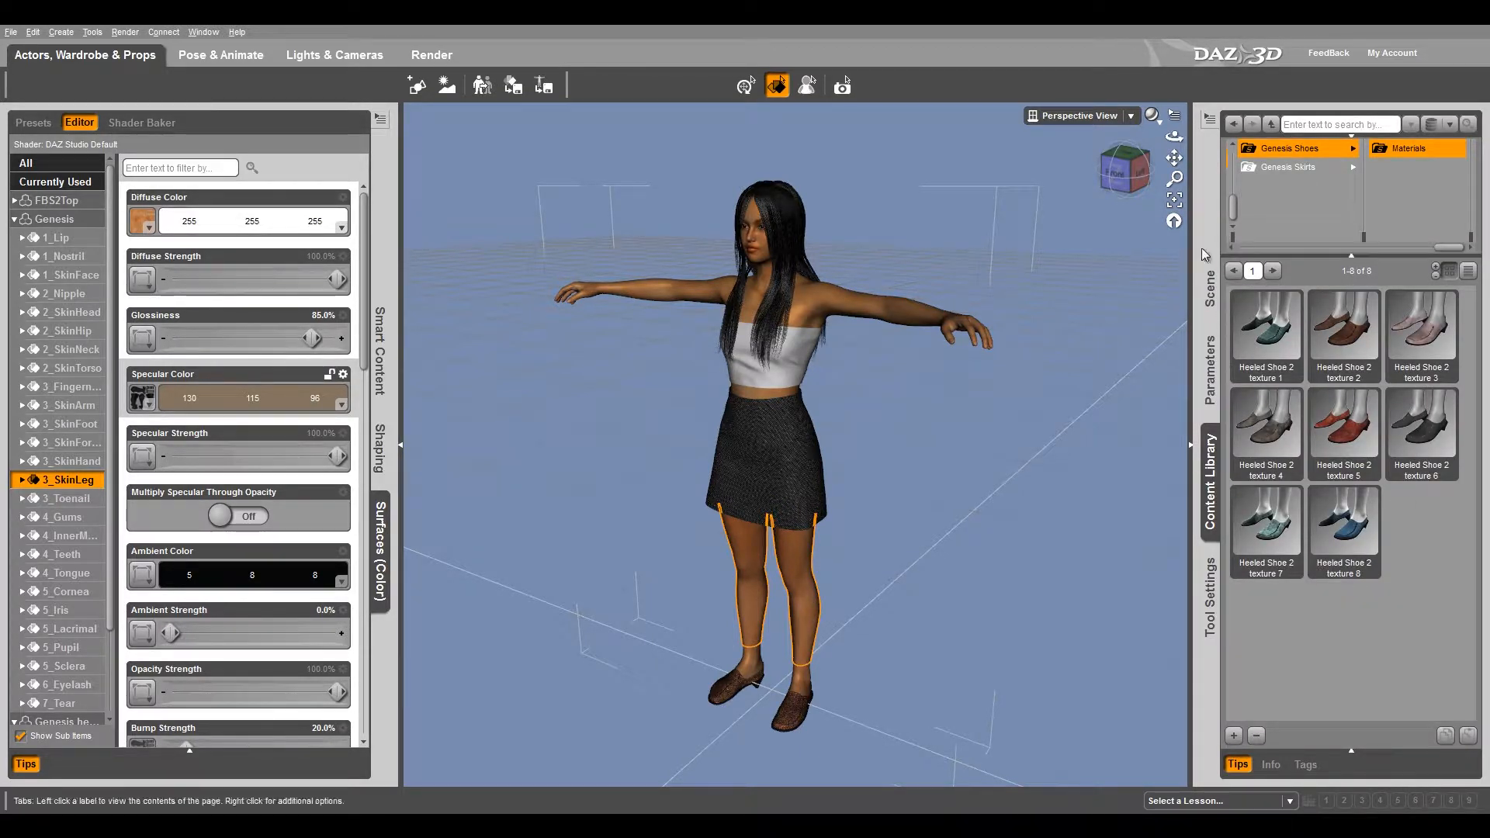
left_click_drag(1448, 249, 1351, 259)
left_click(1398, 187)
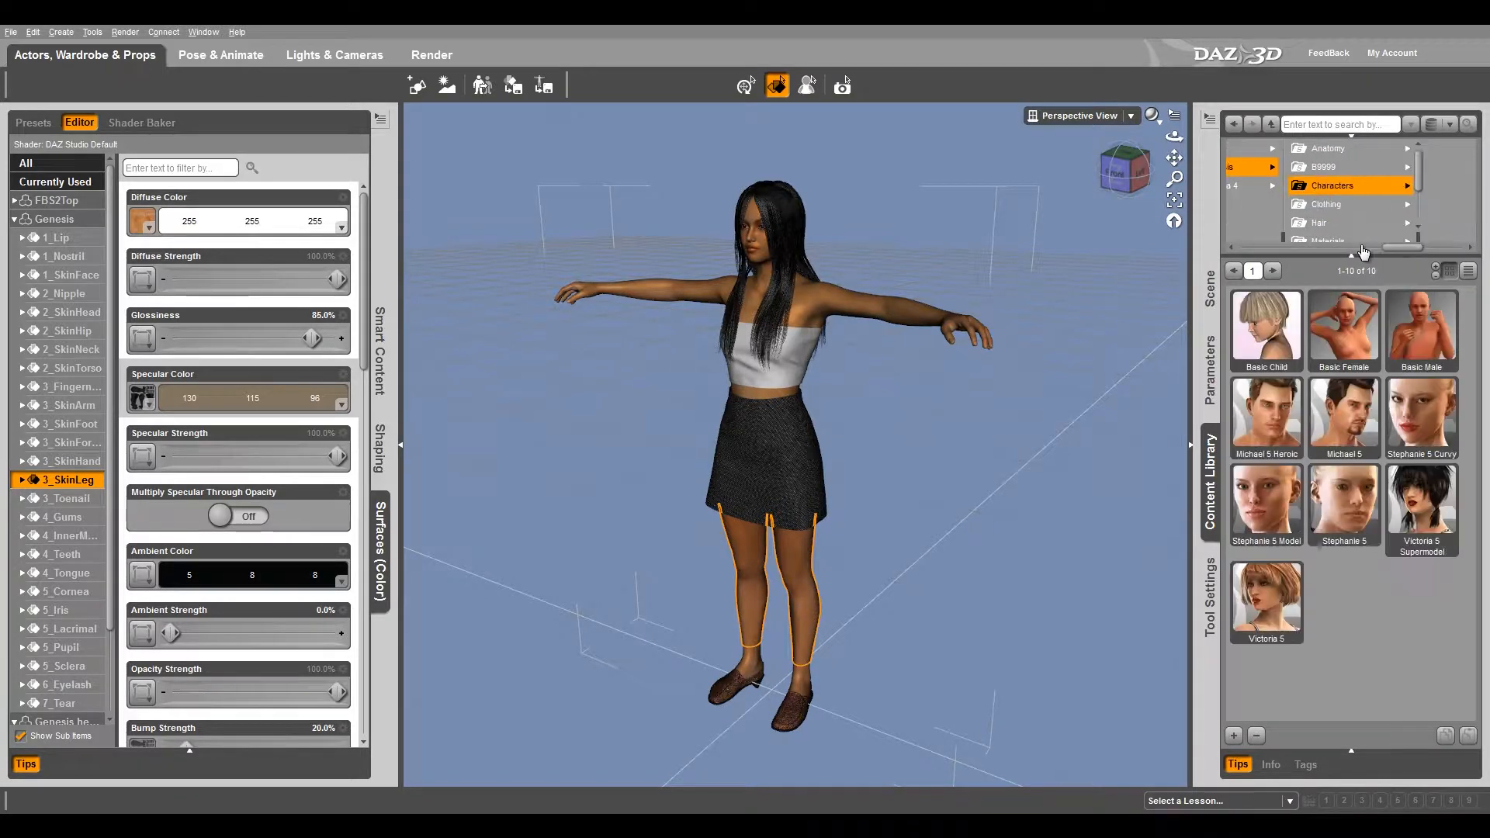
left_click_drag(1419, 170, 1395, 252)
mouse_move(1427, 178)
left_mouse_down()
mouse_move(1429, 216)
mouse_move(1428, 175)
left_mouse_up()
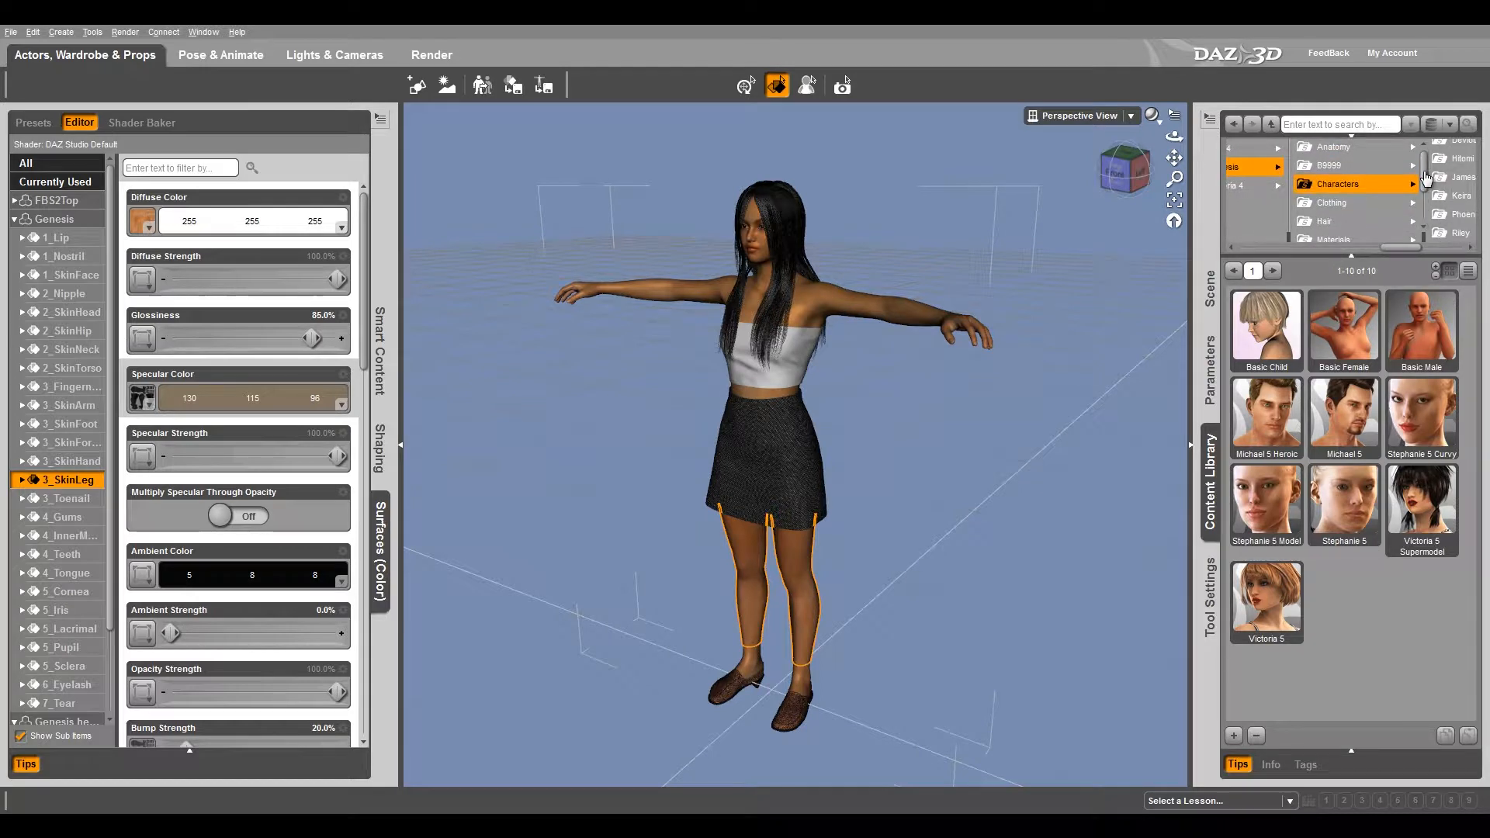
mouse_move(1406, 250)
left_mouse_down()
mouse_move(1424, 249)
mouse_move(1393, 253)
left_mouse_up()
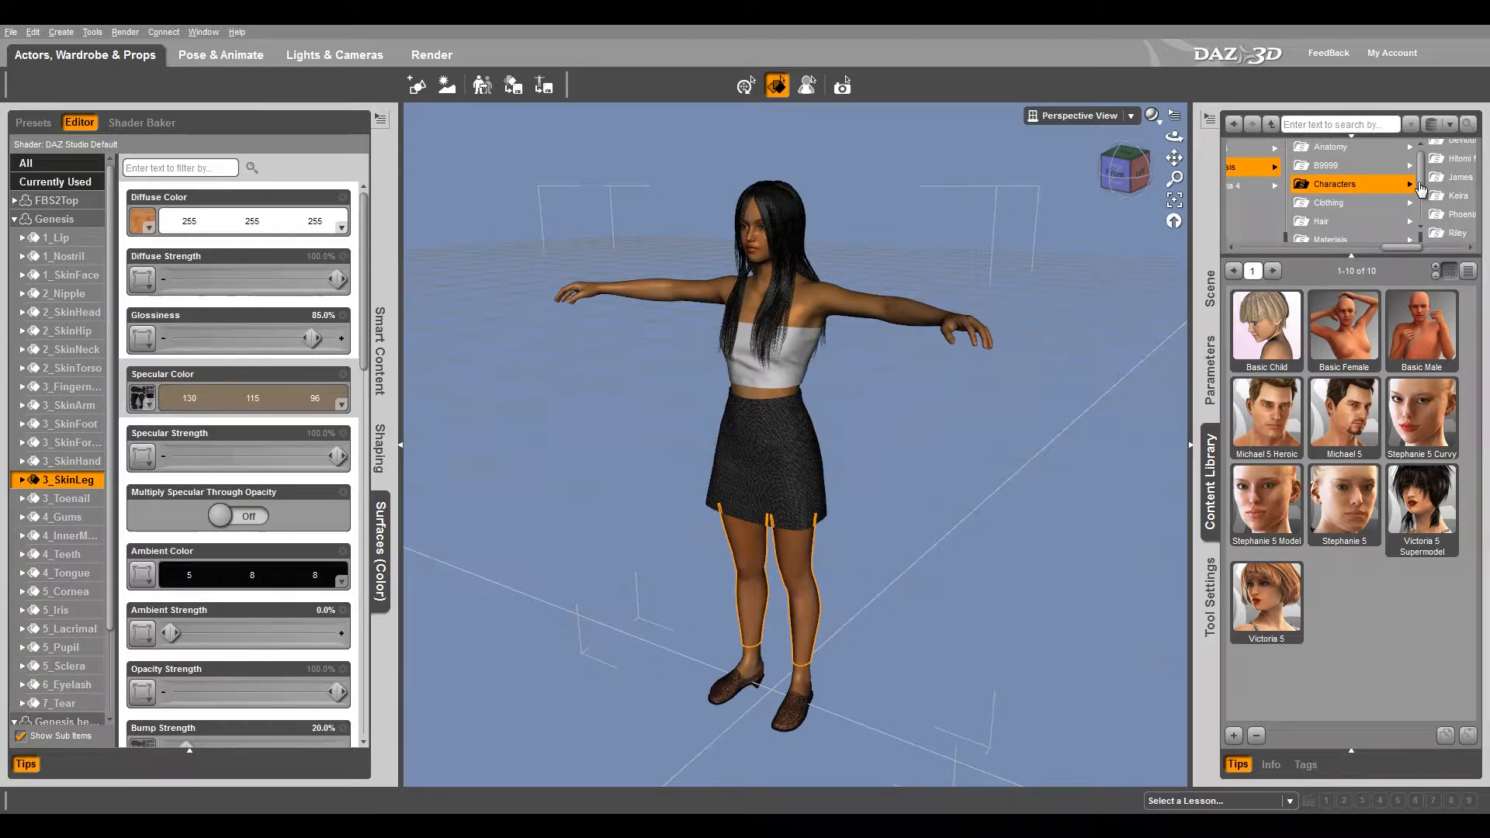
left_click_drag(1421, 189, 1424, 202)
left_click(1354, 203)
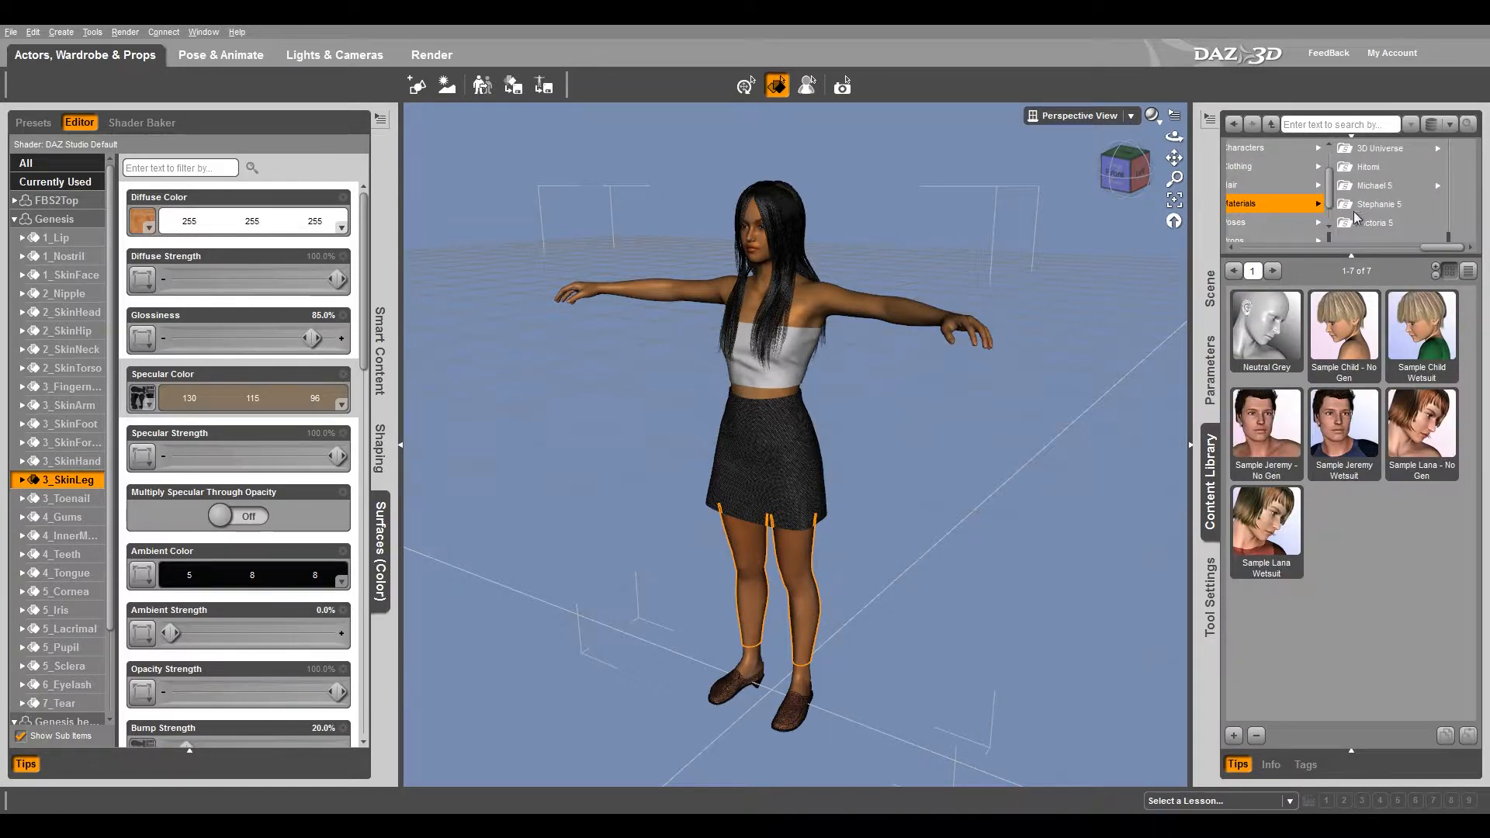
left_click(1390, 203)
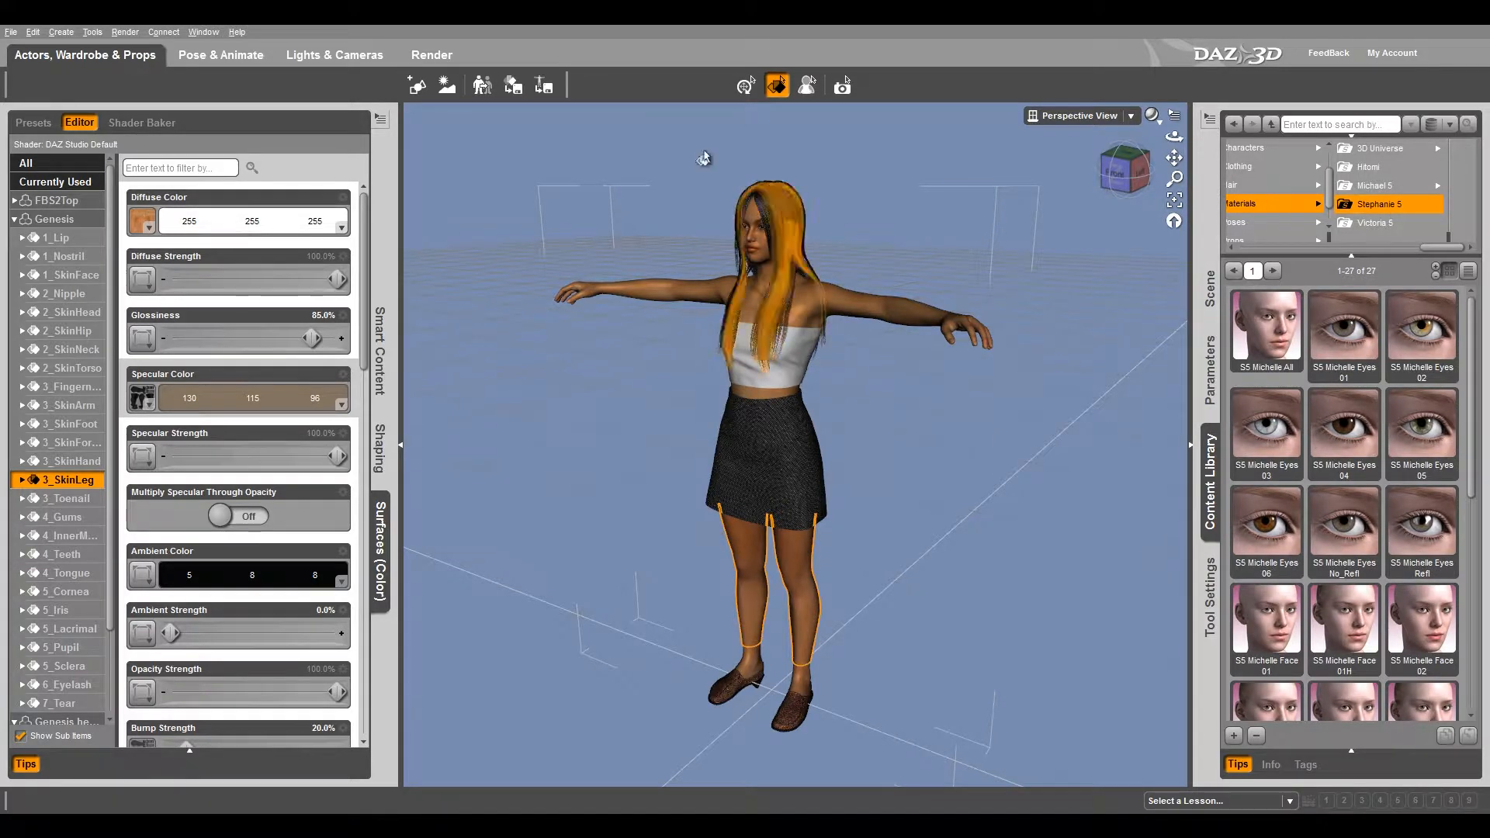
- Apply the S5 Michelle All material preset to the Genesis figure
left_click(900, 318)
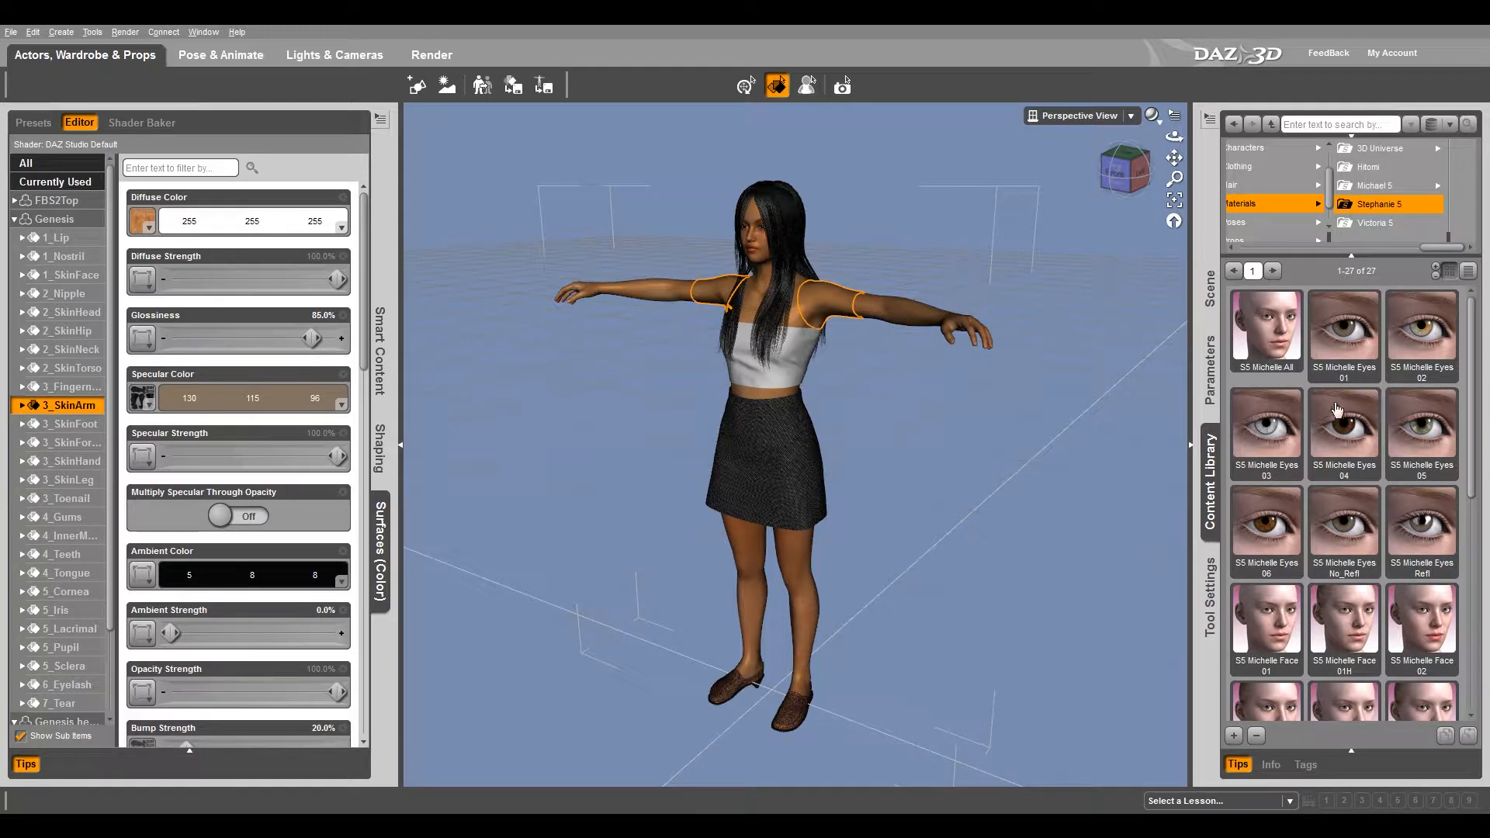
scroll(1284, 431, "down", 5)
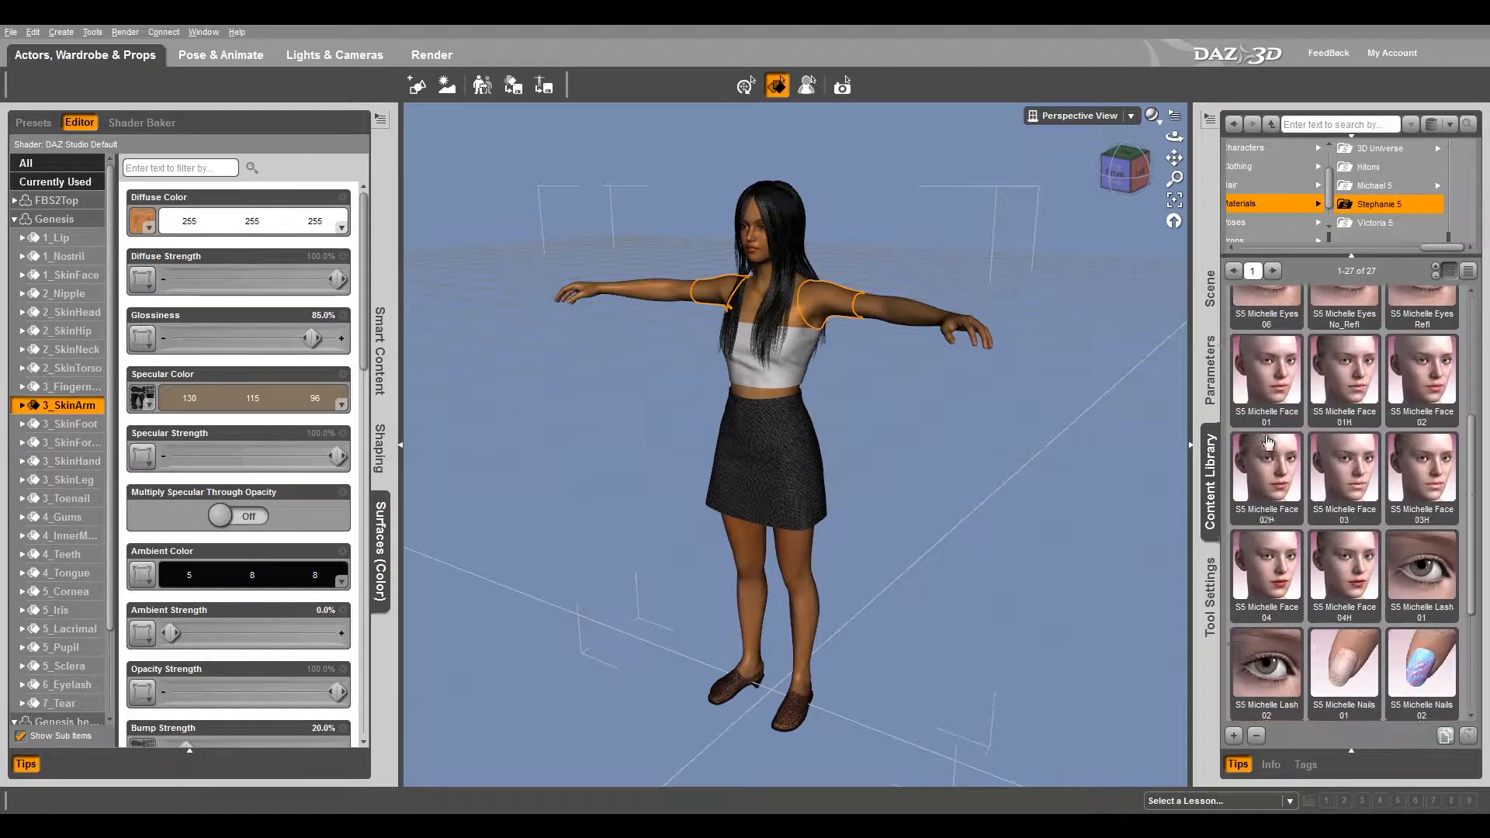
scroll(1305, 440, "up", 5)
scroll(1341, 420, "down", 5)
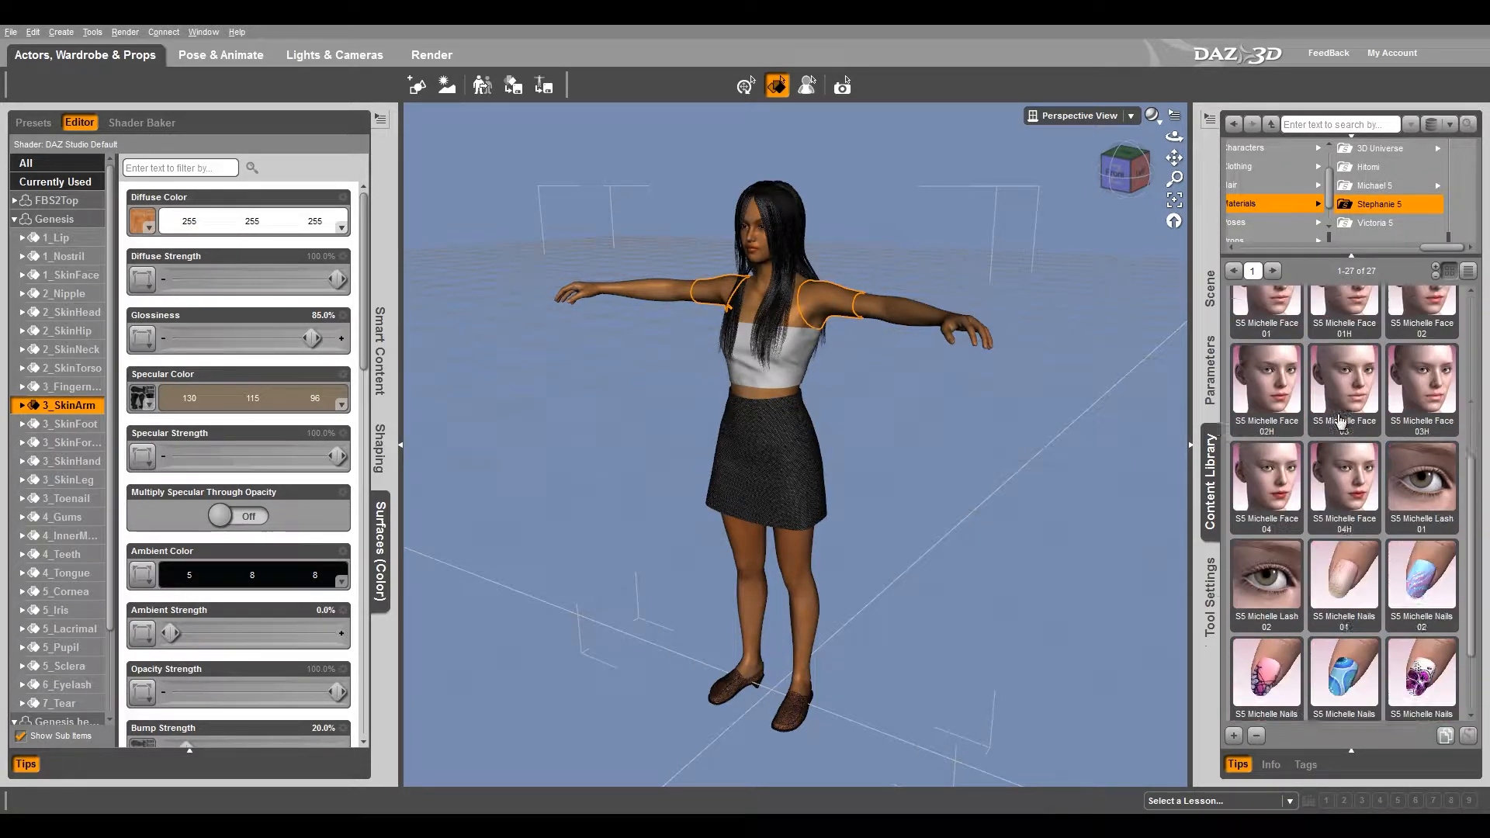
scroll(1339, 422, "up", 5)
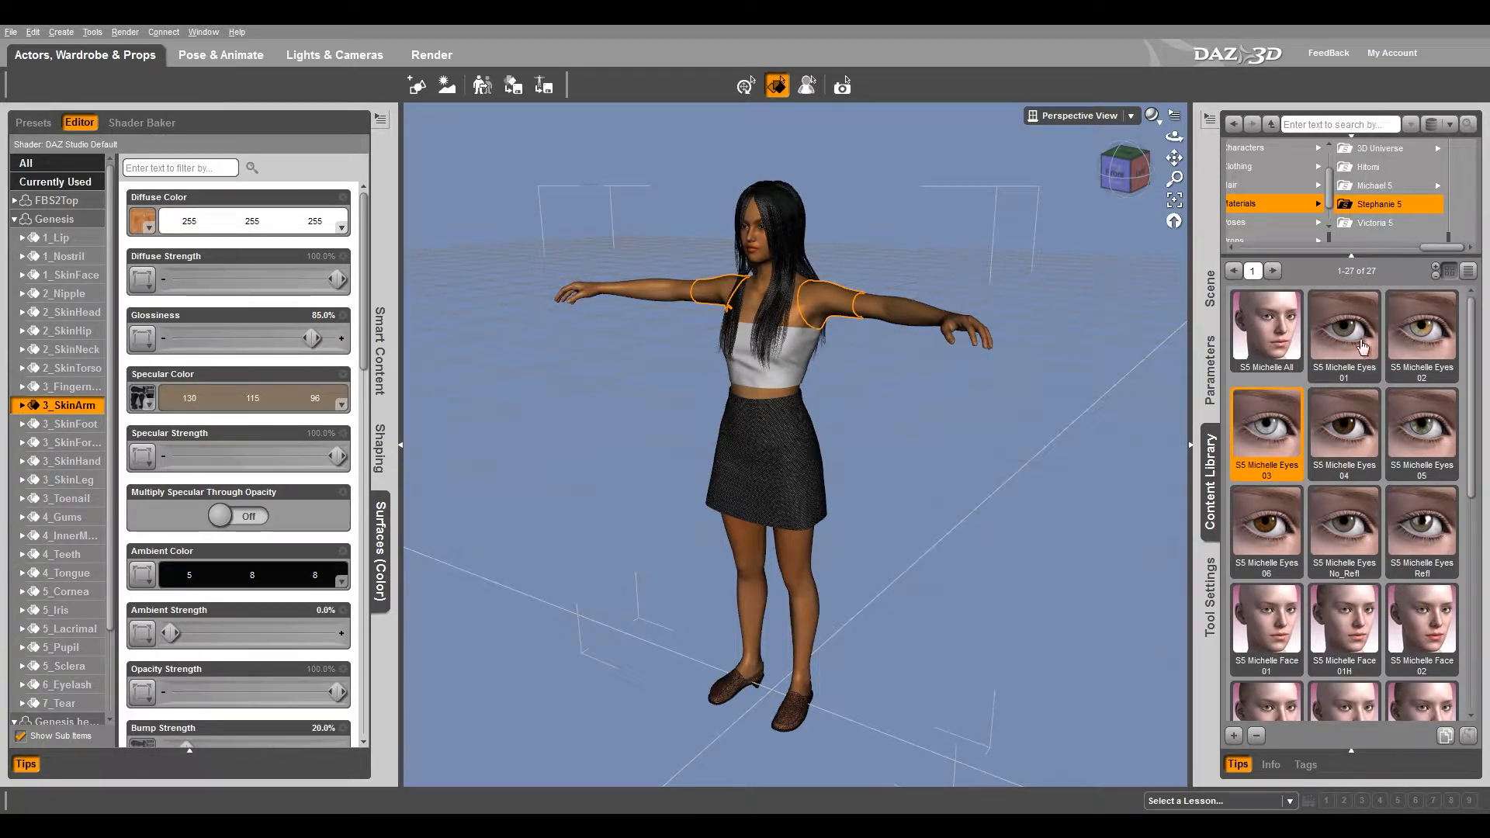
double_click(1268, 334)
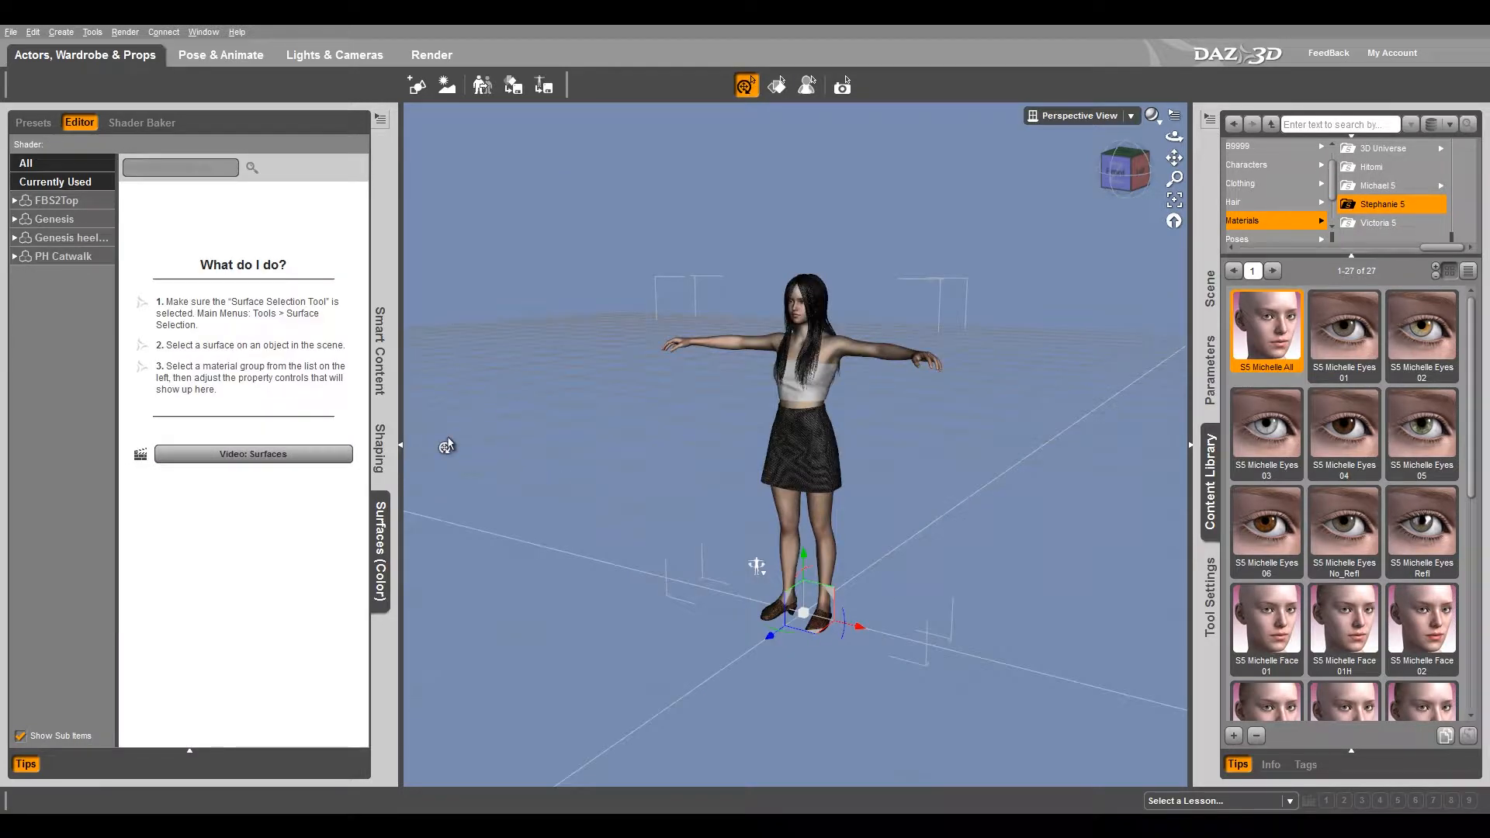
- Select the arm skin with the Surface Selection tool and examine its subsurface color and strength settings
middle_click_drag(697, 485, 718, 480)
scroll(716, 480, "up", 6)
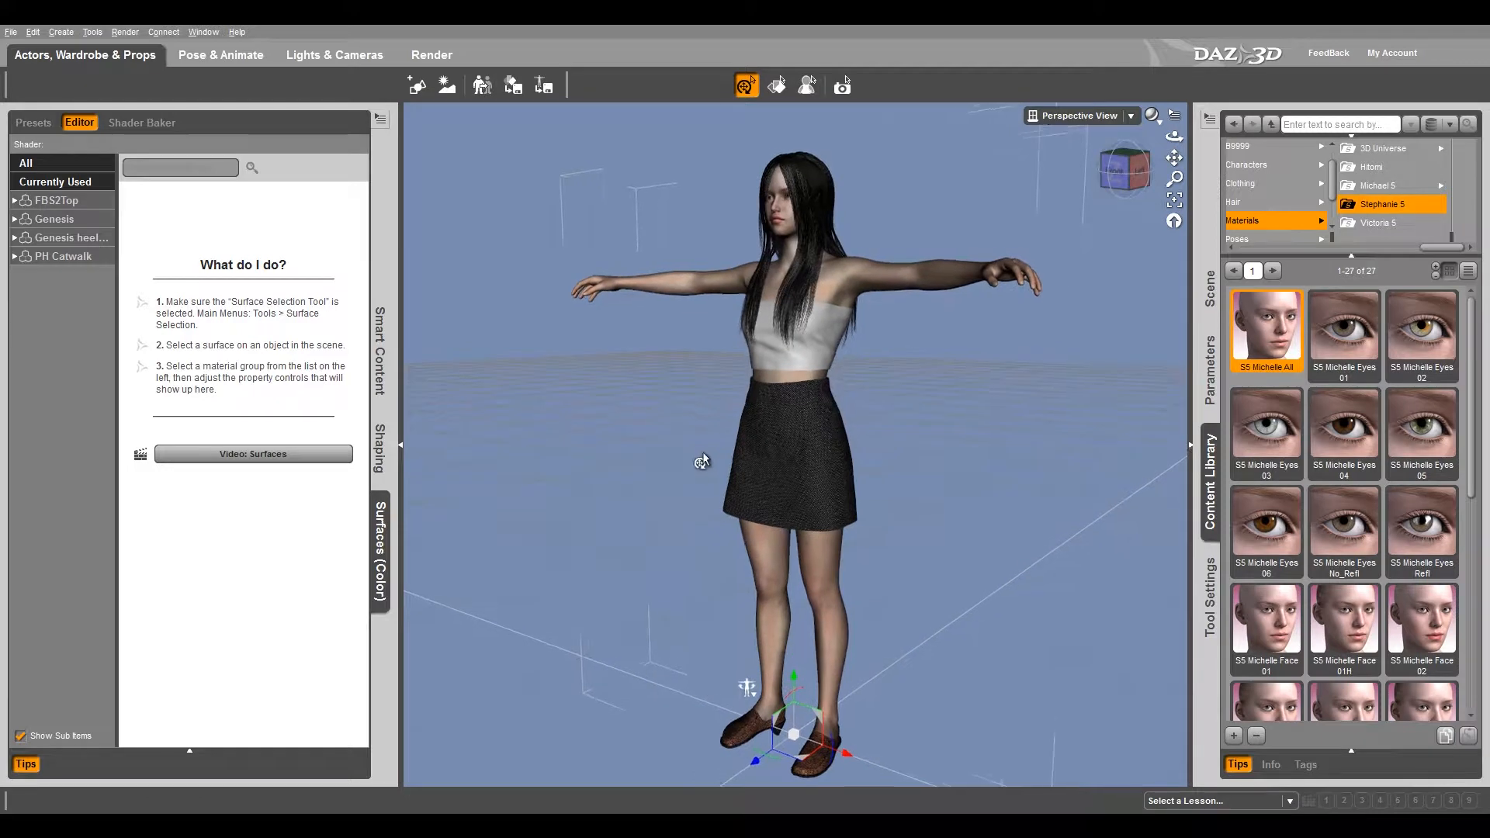
middle_click_drag(717, 480, 743, 411)
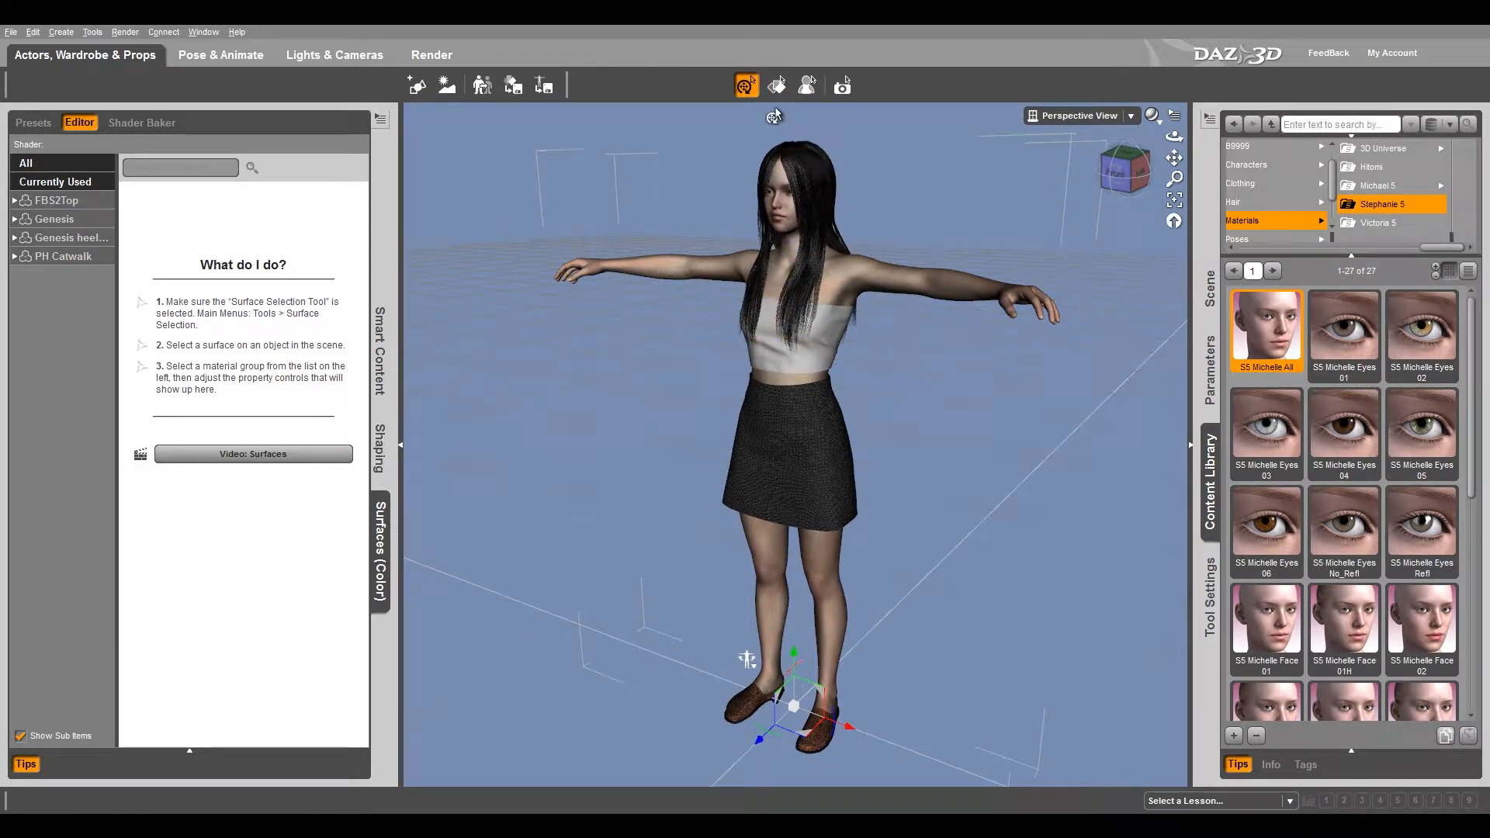
left_click(777, 86)
left_click(859, 276)
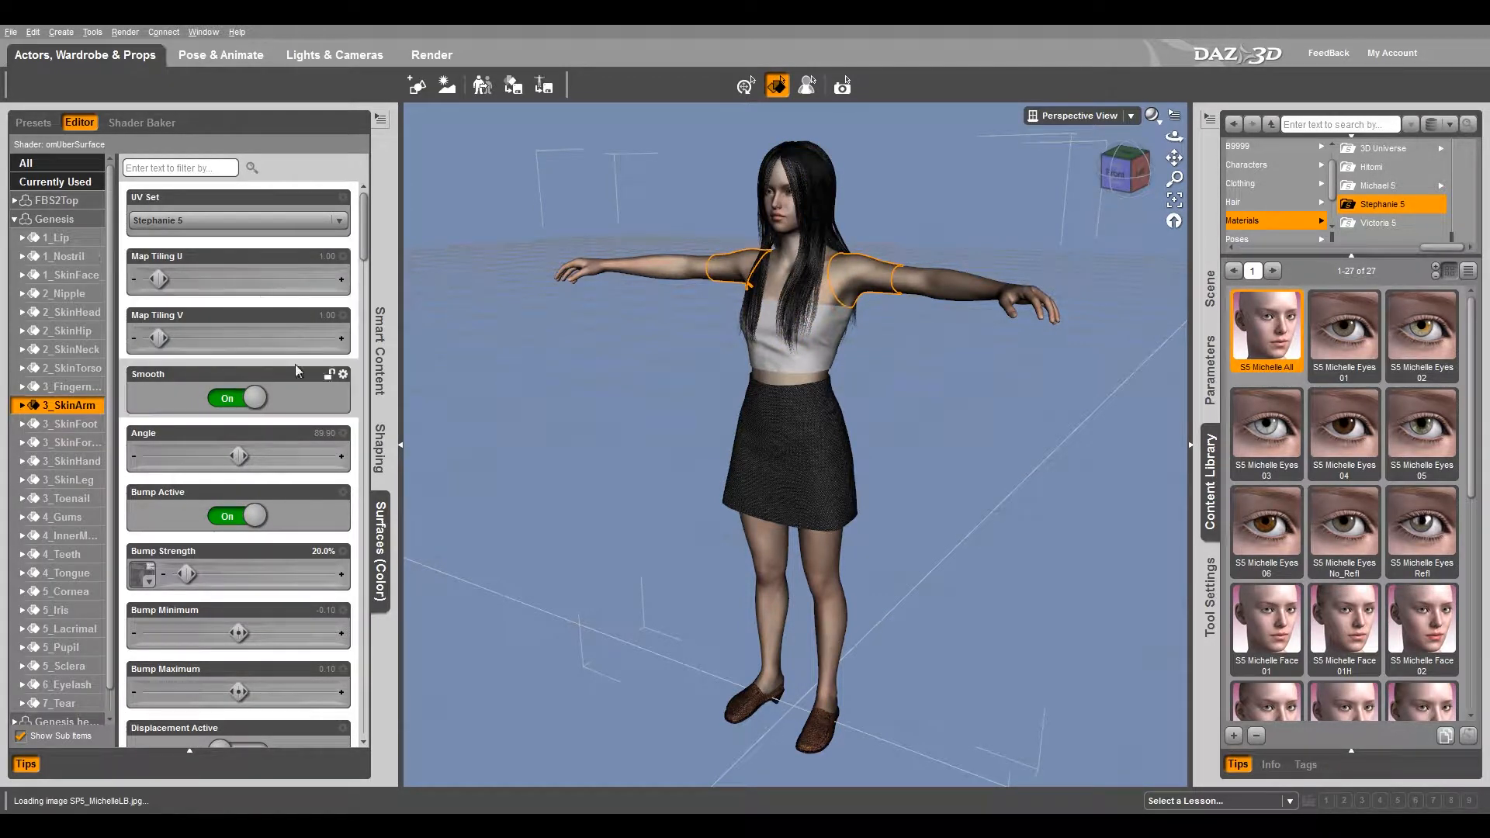
left_click_drag(368, 247, 387, 654)
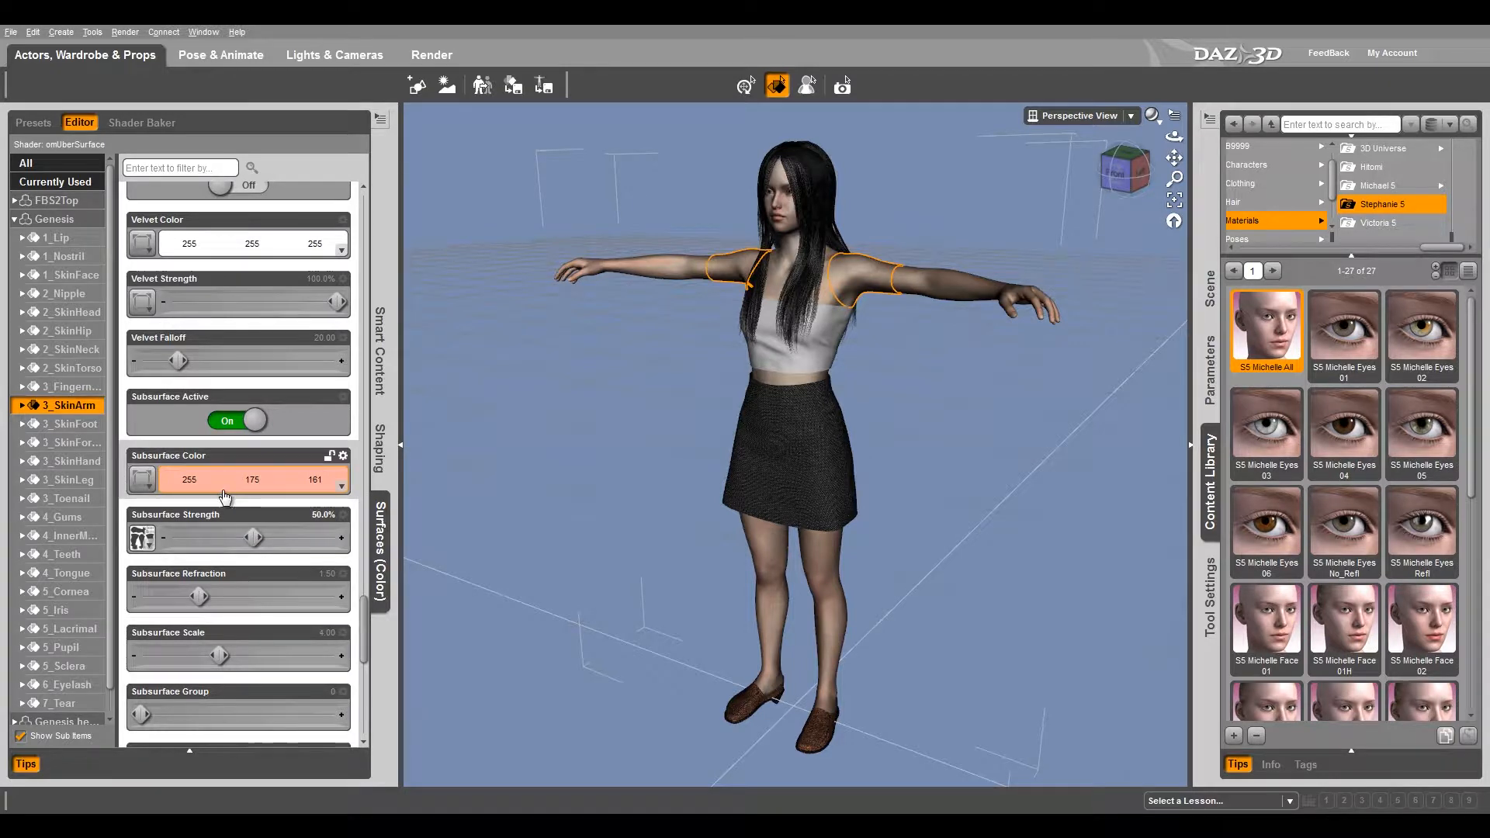
mouse_move(144, 546)
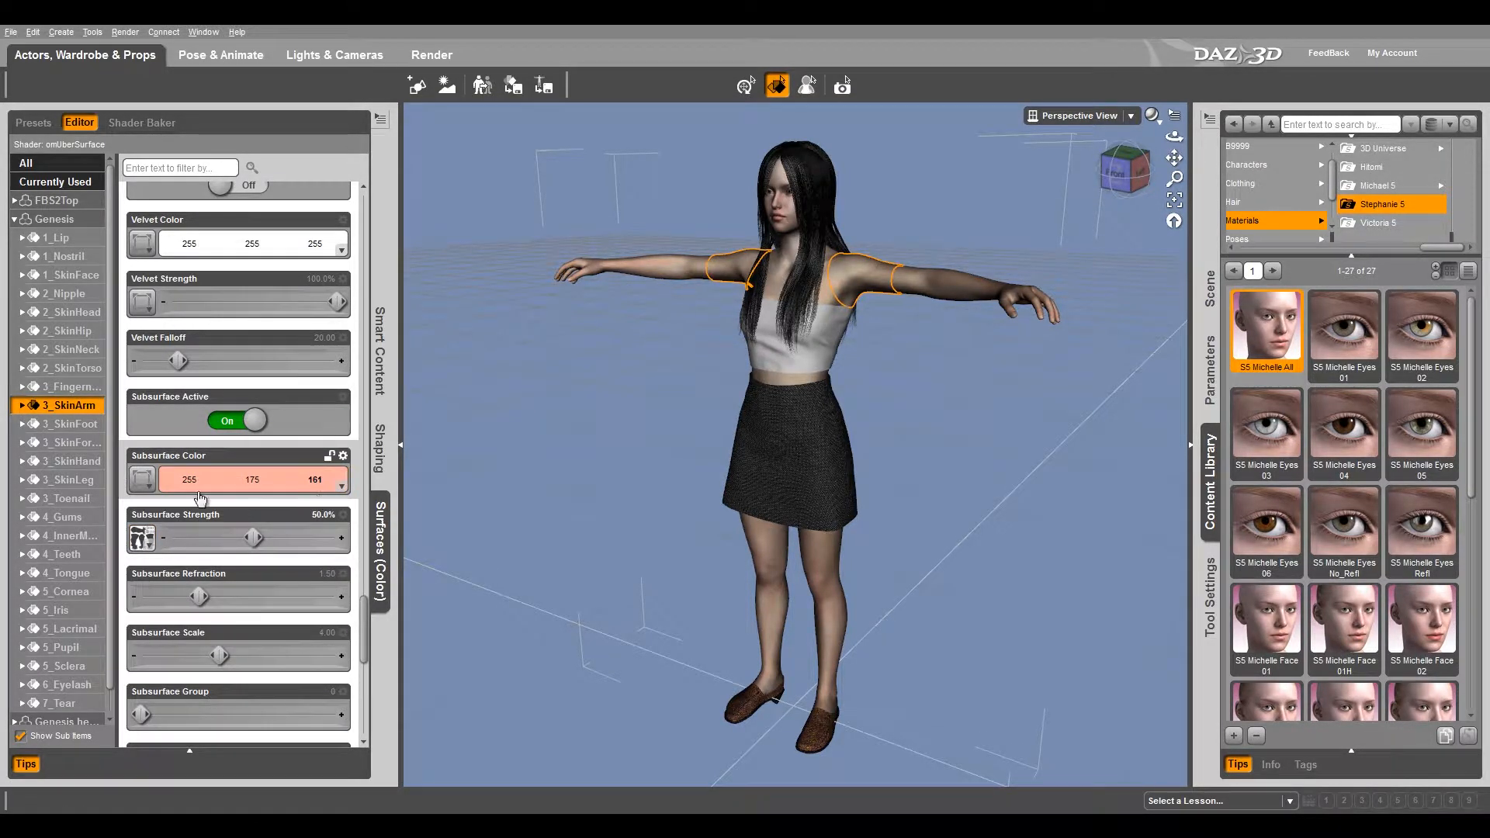
- Browse the SP5 texture folder for the arm's Subsurface Strength map, inspect SP5_MichelleSSS.jpg and SP5_MichelleTSSS.jpg, and leave without loading either
left_click(147, 539)
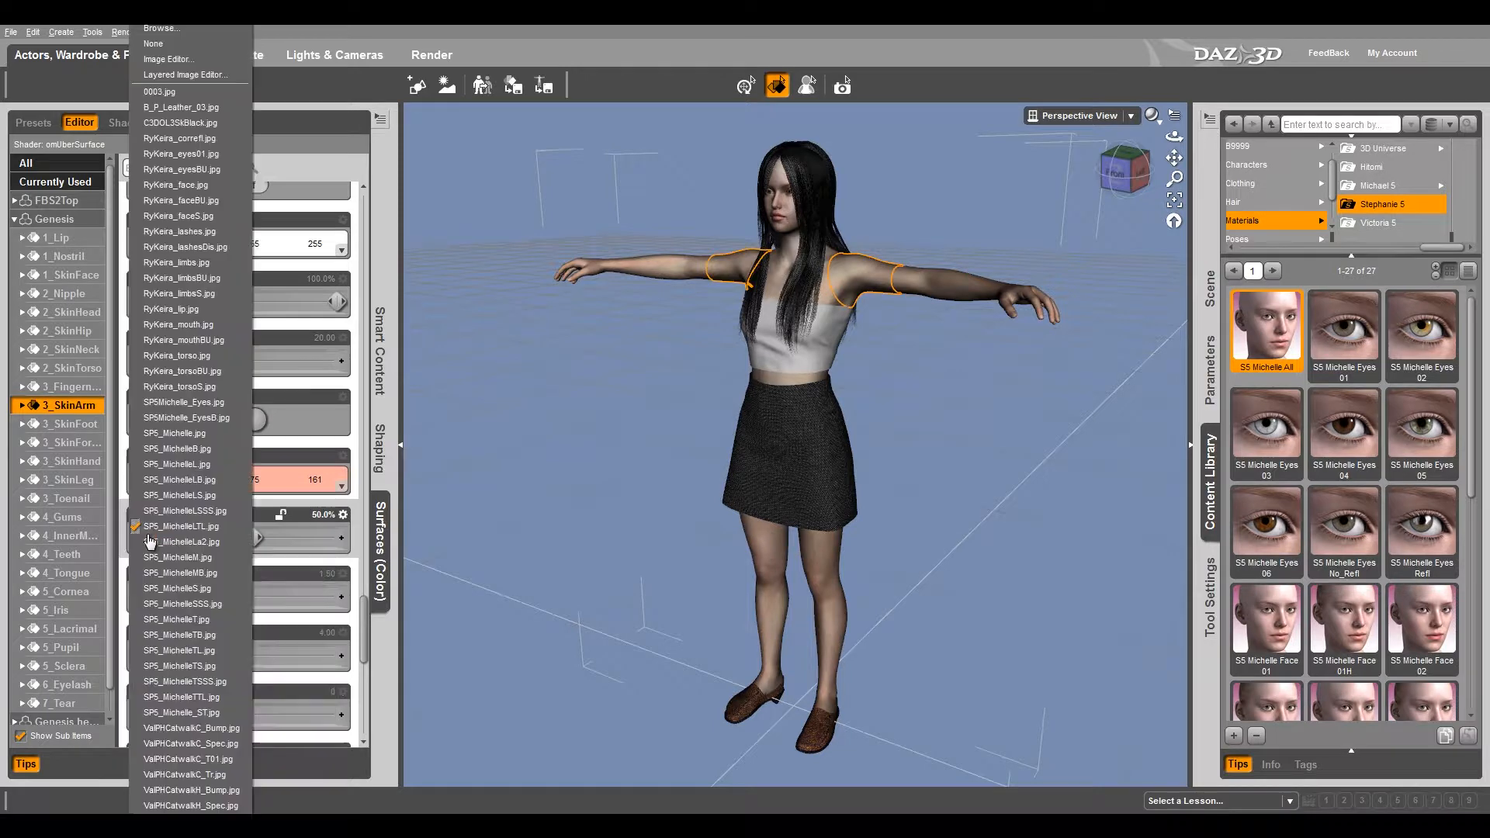
left_click(160, 28)
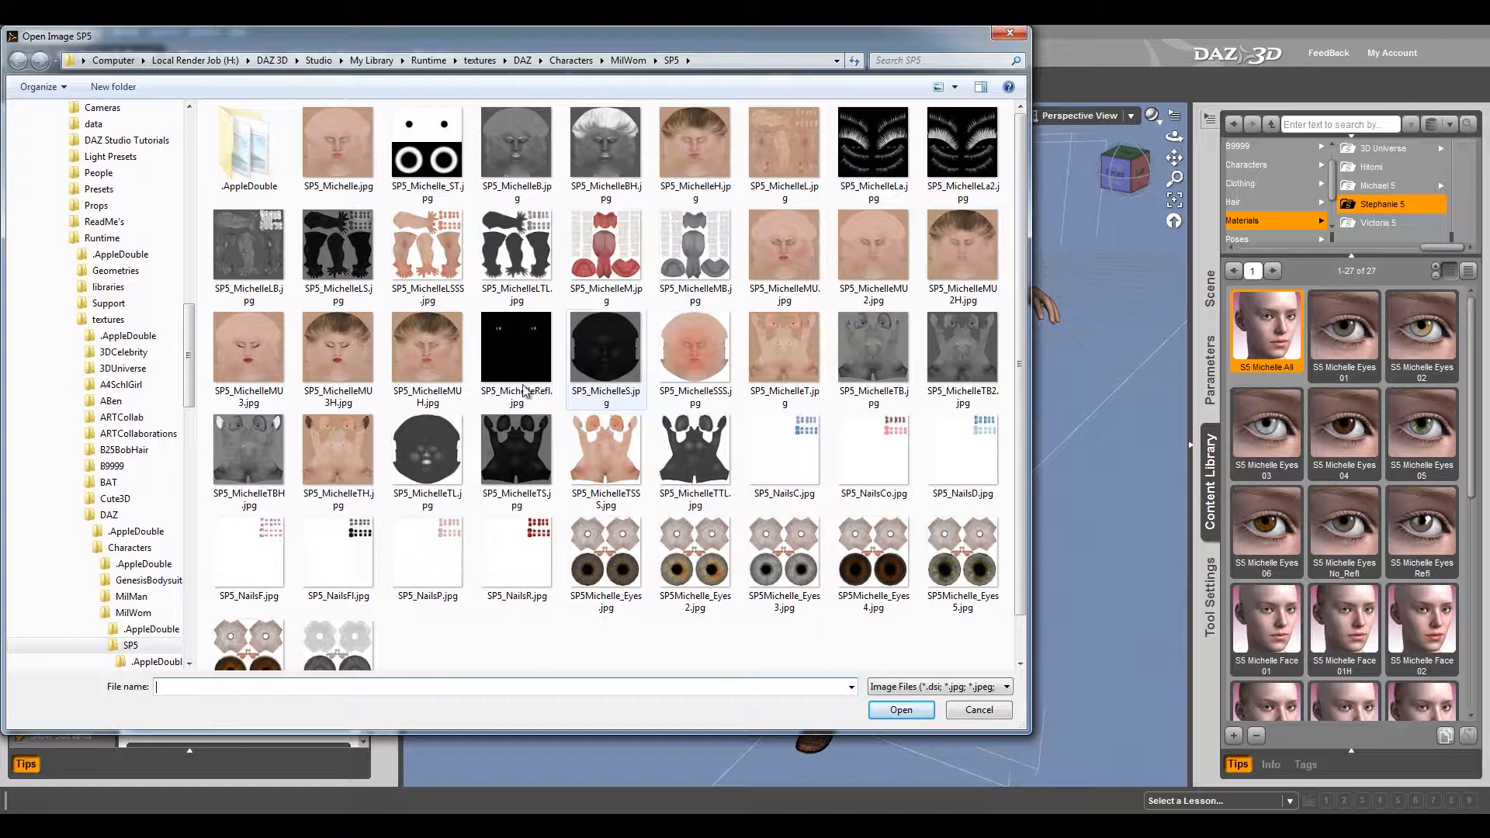
left_click(679, 348)
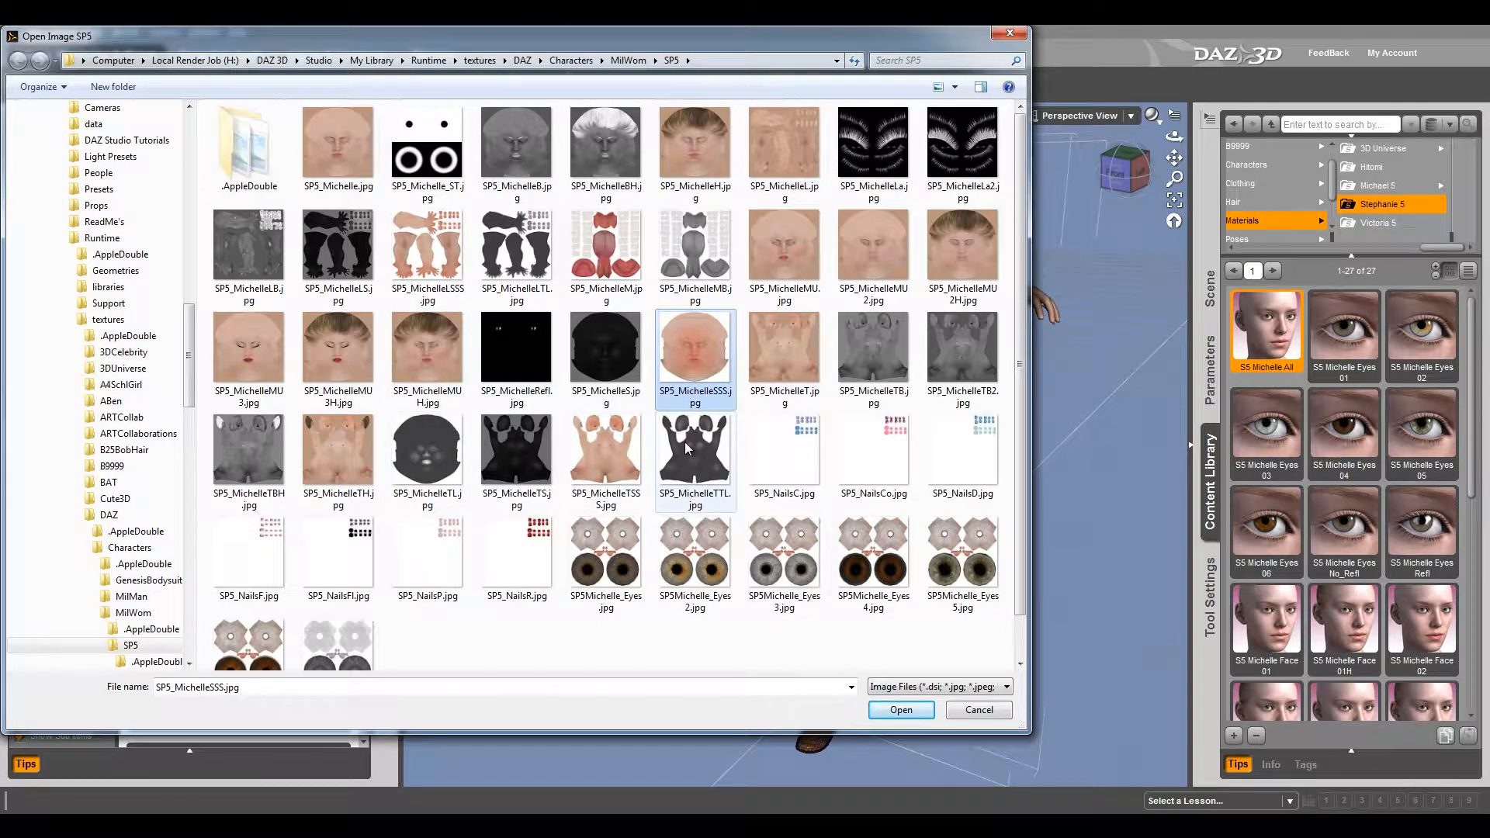
left_click(620, 444)
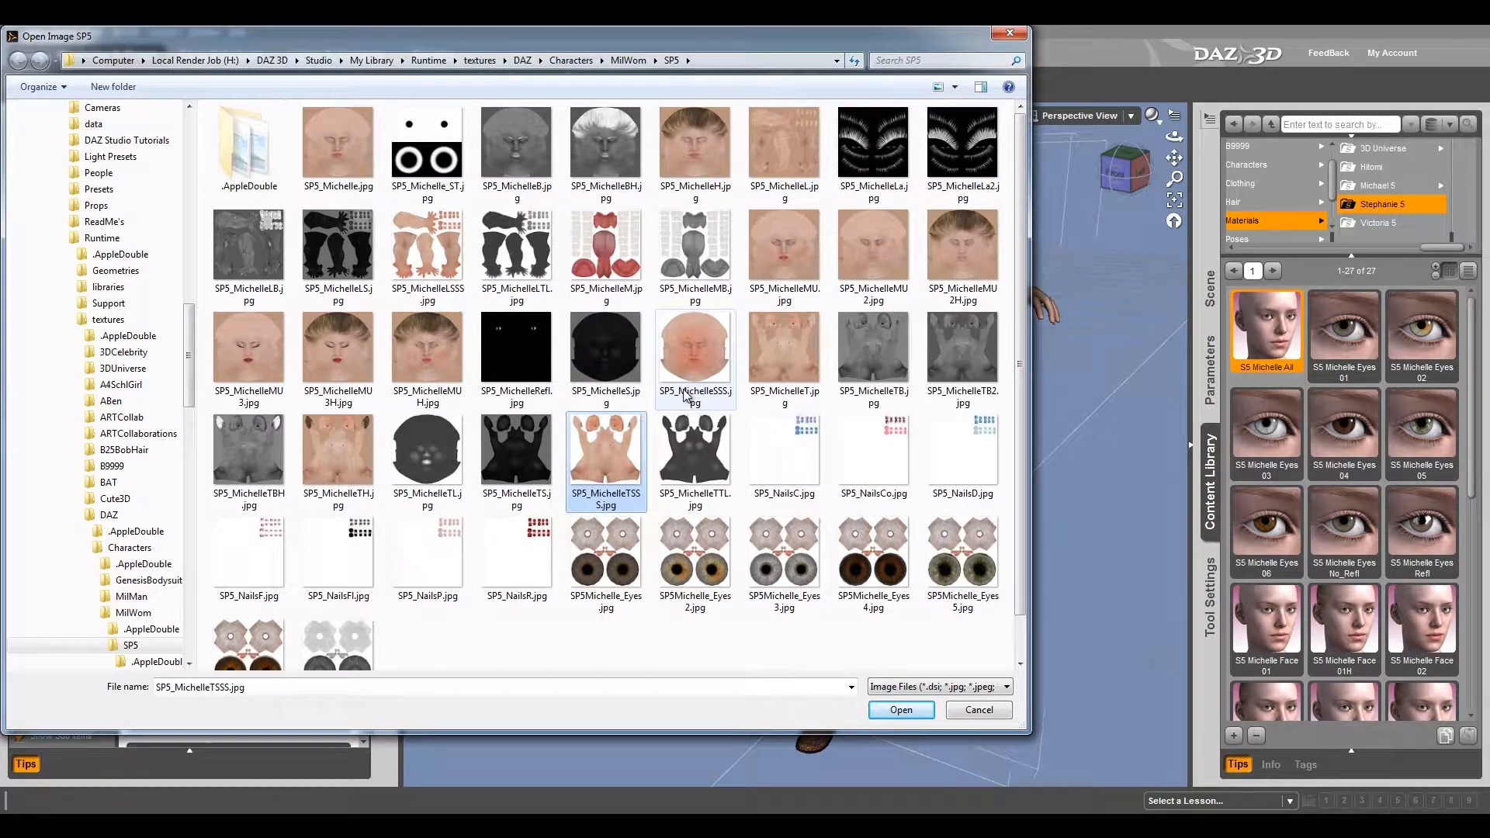
left_click(963, 706)
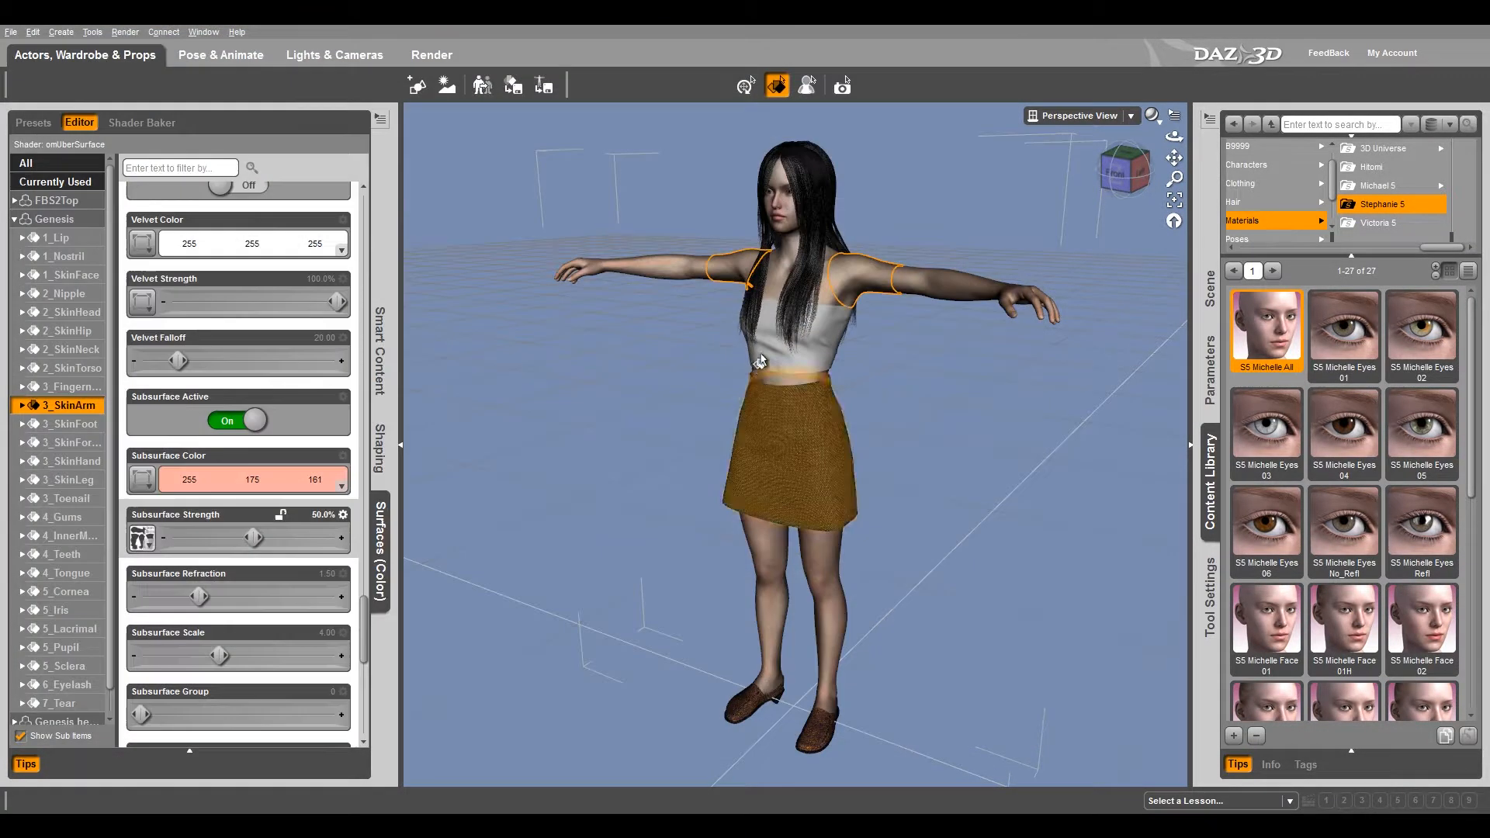
left_click_drag(934, 389, 888, 356, "alt")
scroll(837, 314, "up", 5)
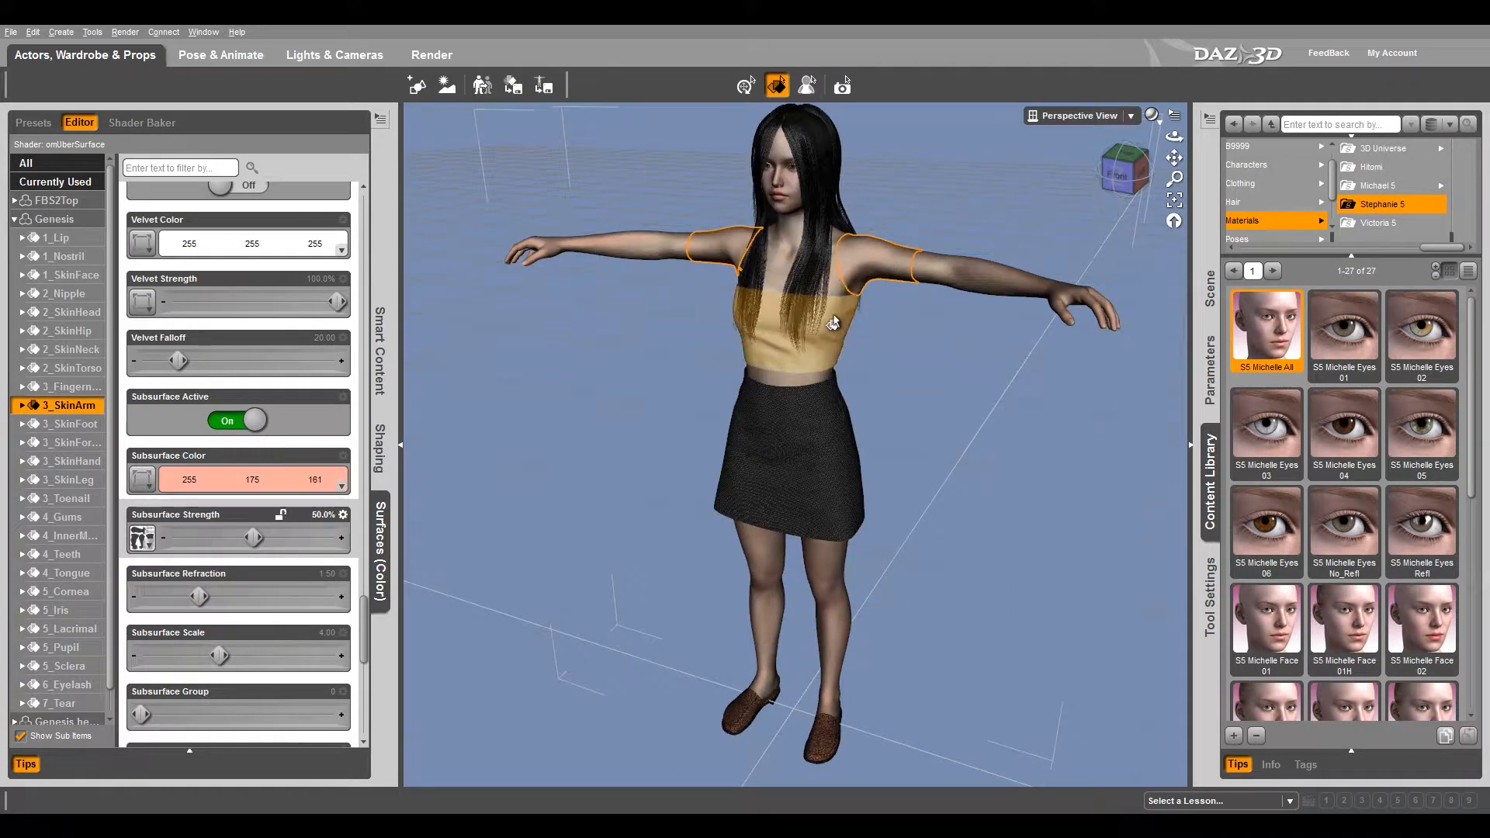
- Switch to Cinema 4D and examine how the exported figure's skin looks on the face and arms
middle_click_drag(679, 338, 722, 316)
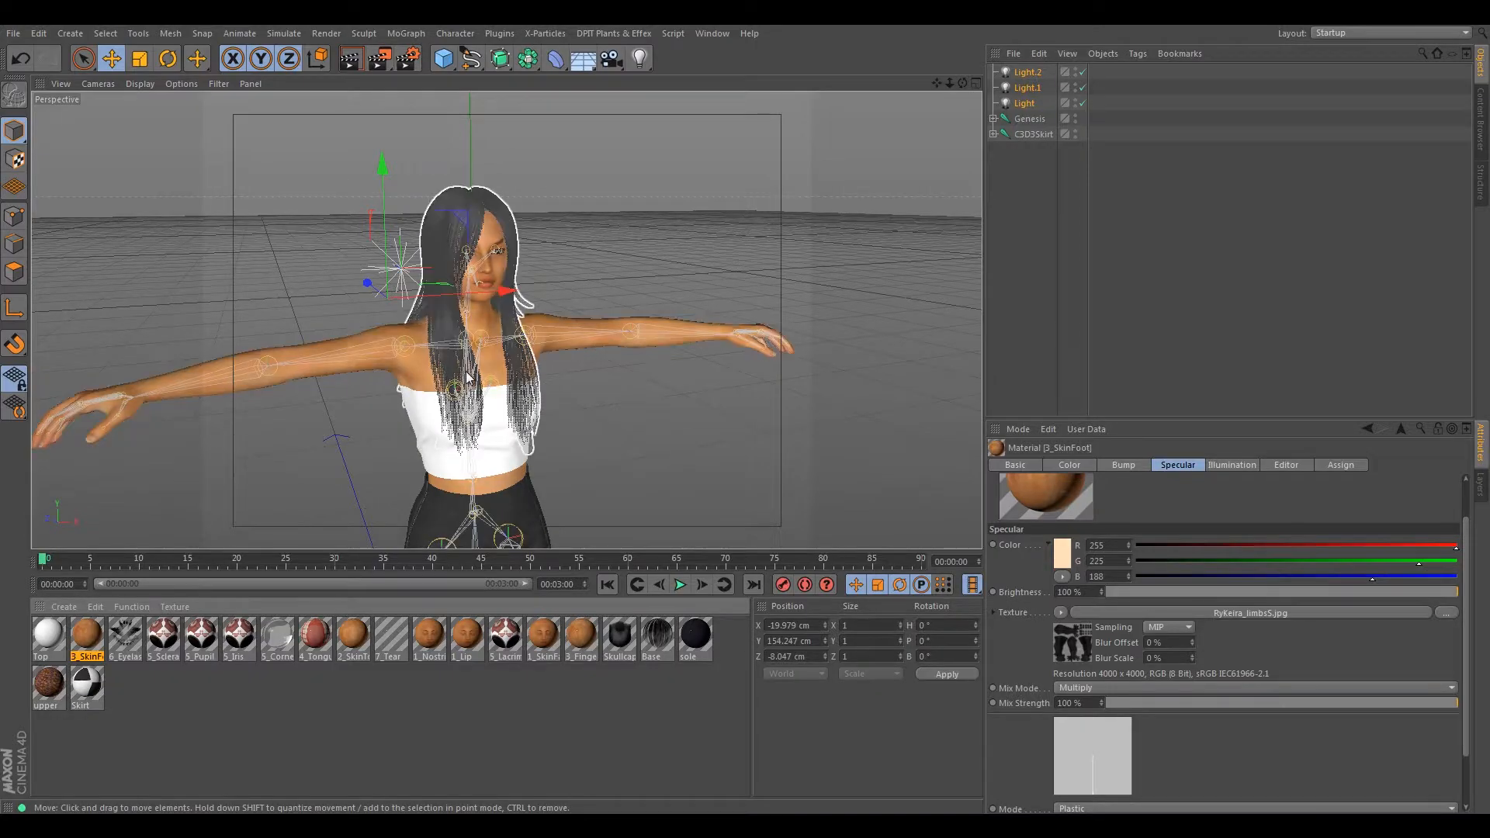
scroll(484, 347, "up", 5)
left_click_drag(450, 322, 496, 403, "alt")
scroll(486, 404, "down", 5)
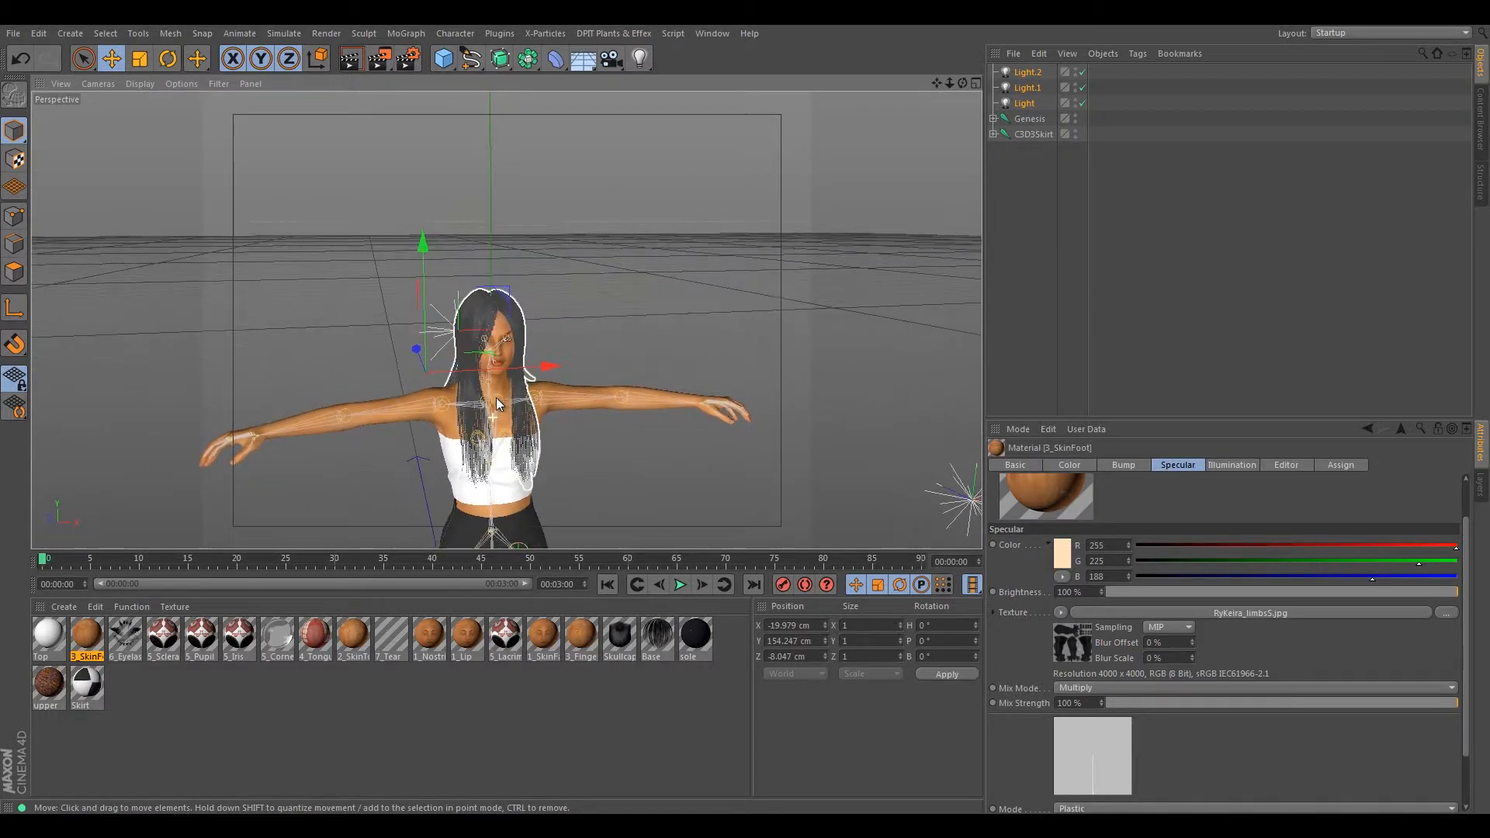
scroll(496, 396, "up", 5)
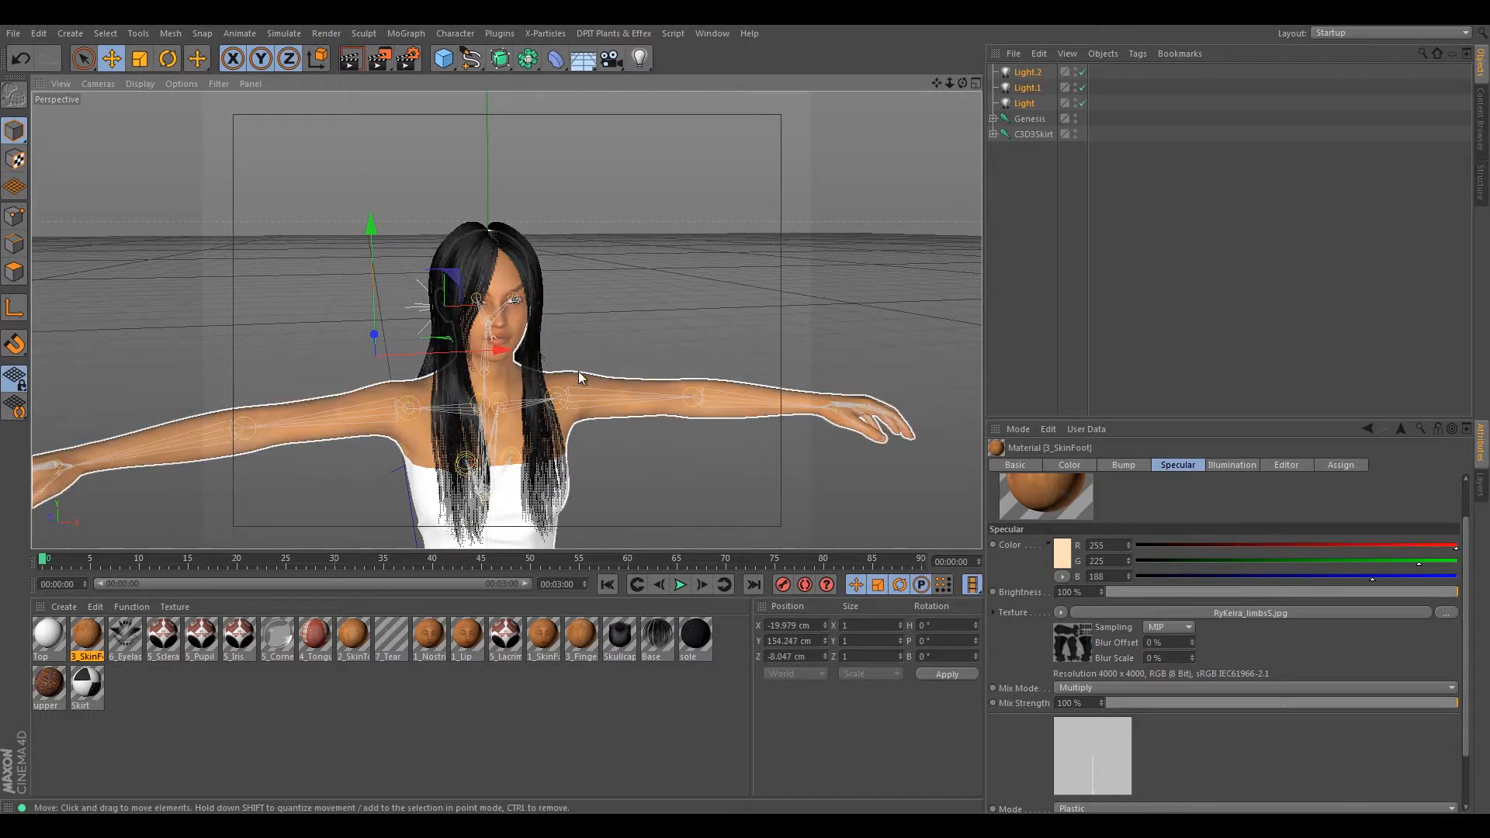
scroll(579, 371, "down", 2)
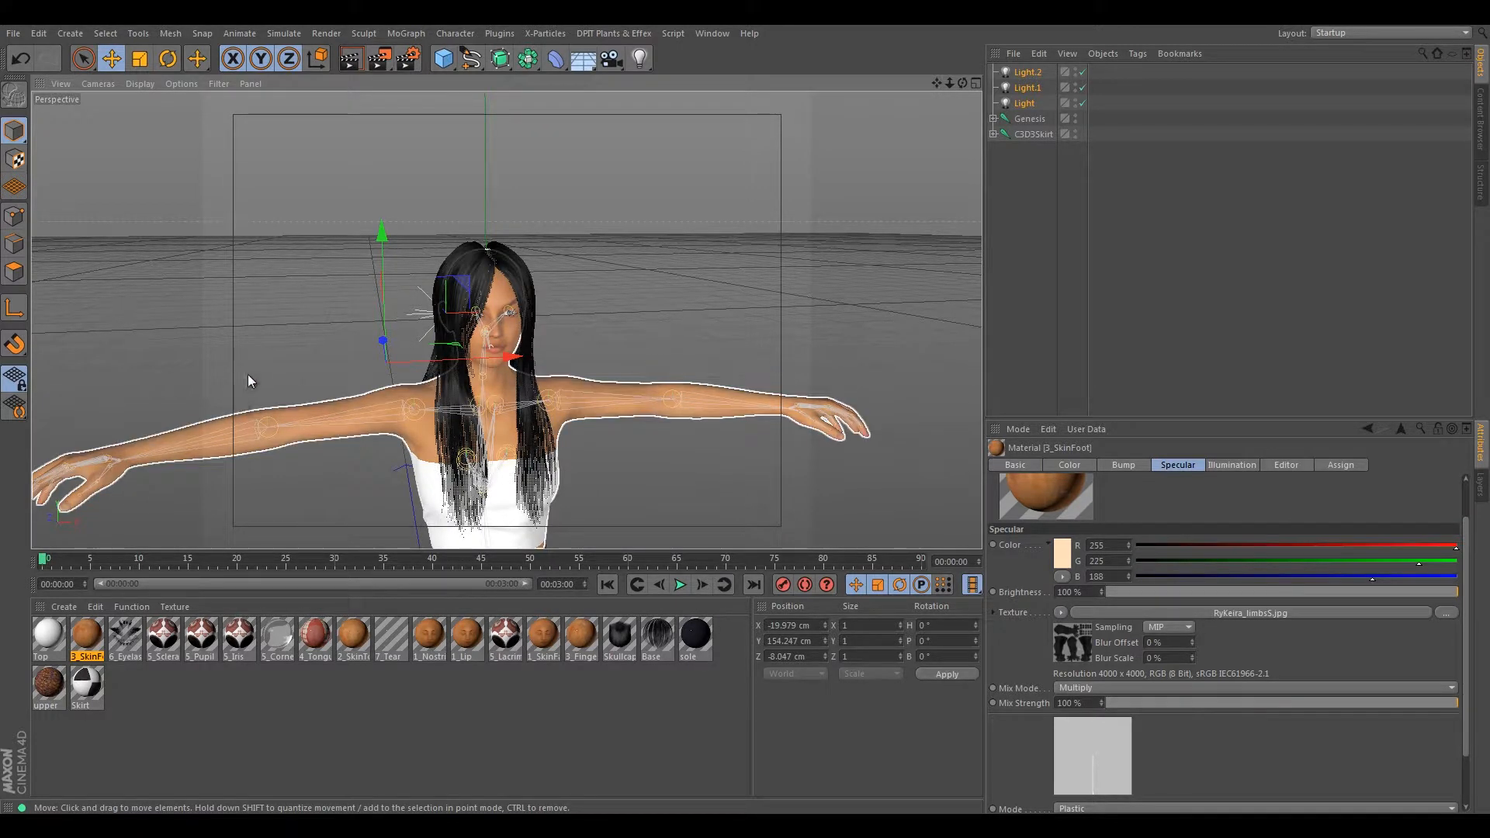
- Switch back to DAZ Studio, browse for the arm's Subsurface Strength map, and select SP5_MichelleSSS.jpg in the SP5 folder
key("alt+Tab")
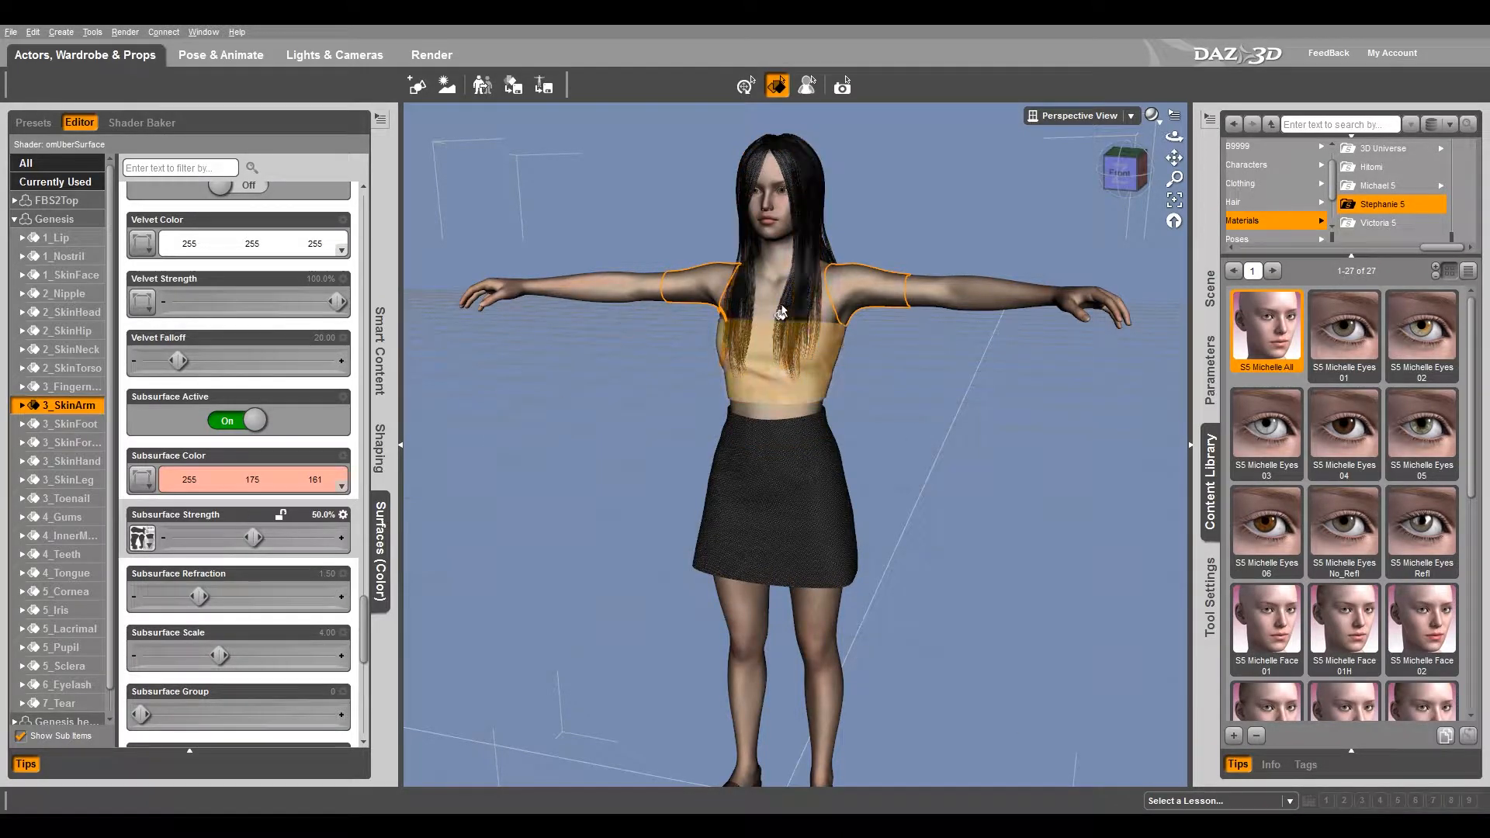
mouse_move(147, 545)
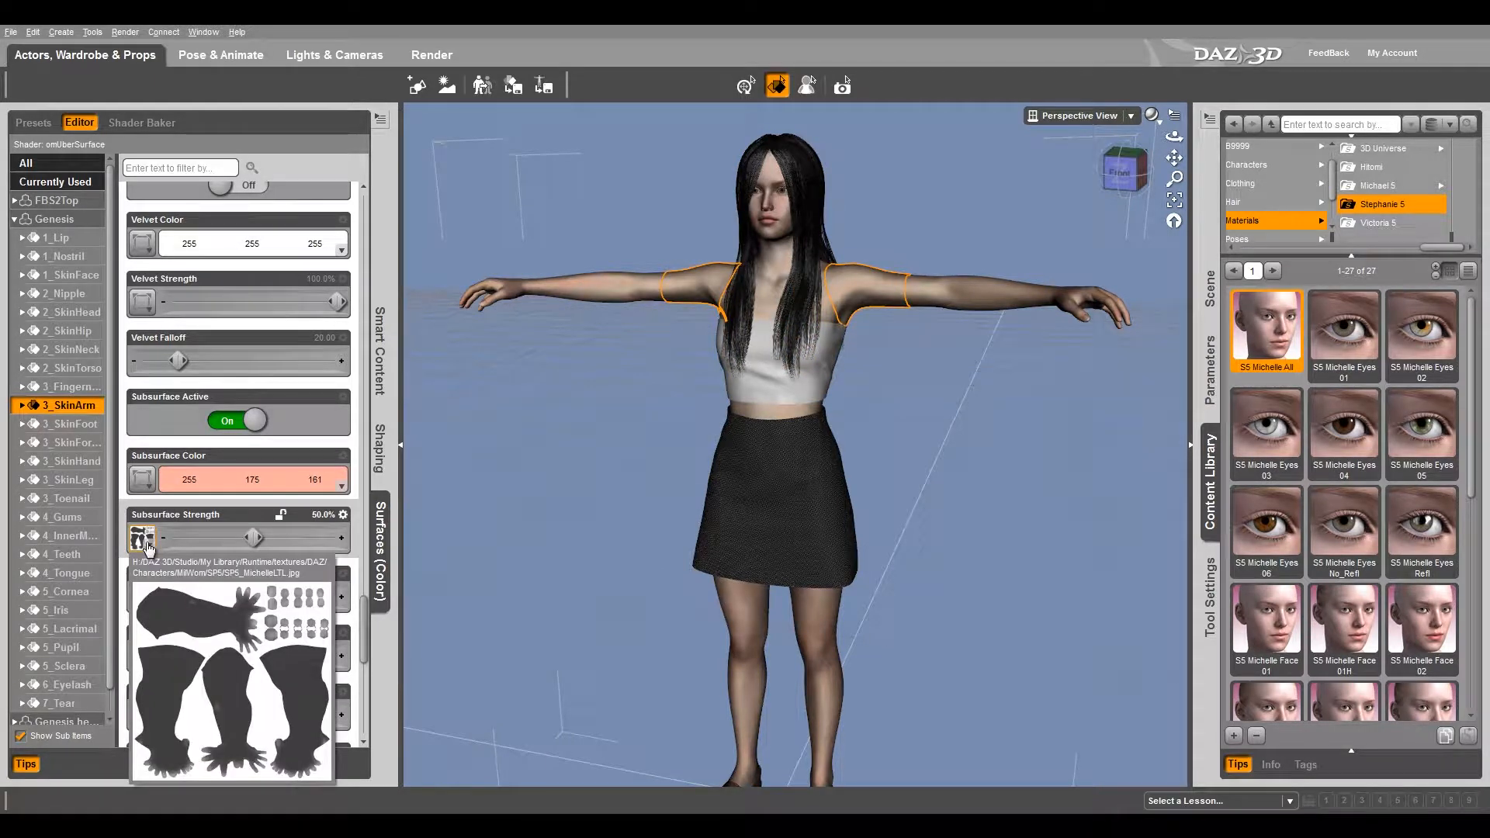
left_click(147, 546)
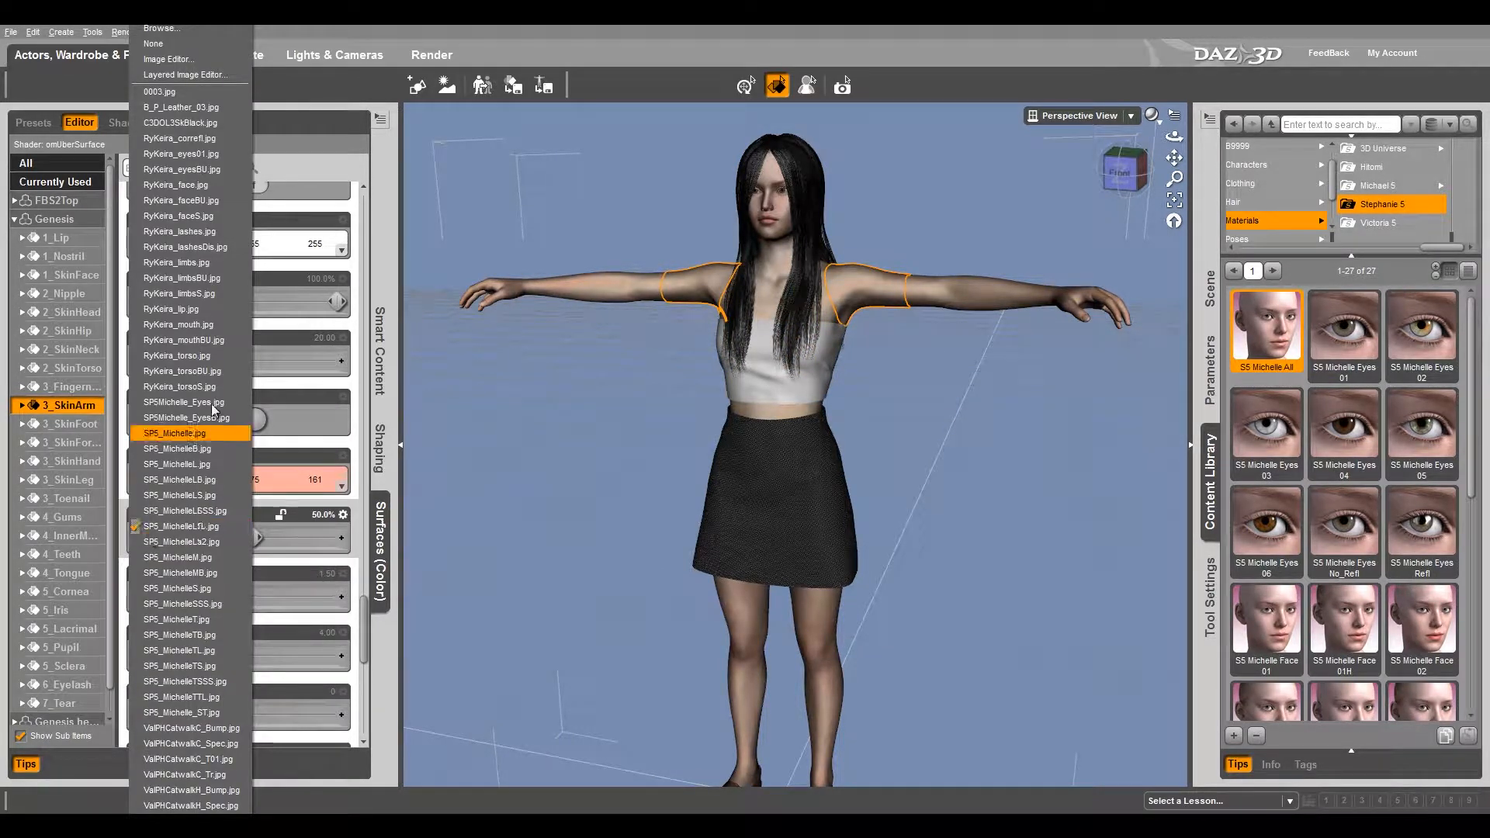
left_click(157, 31)
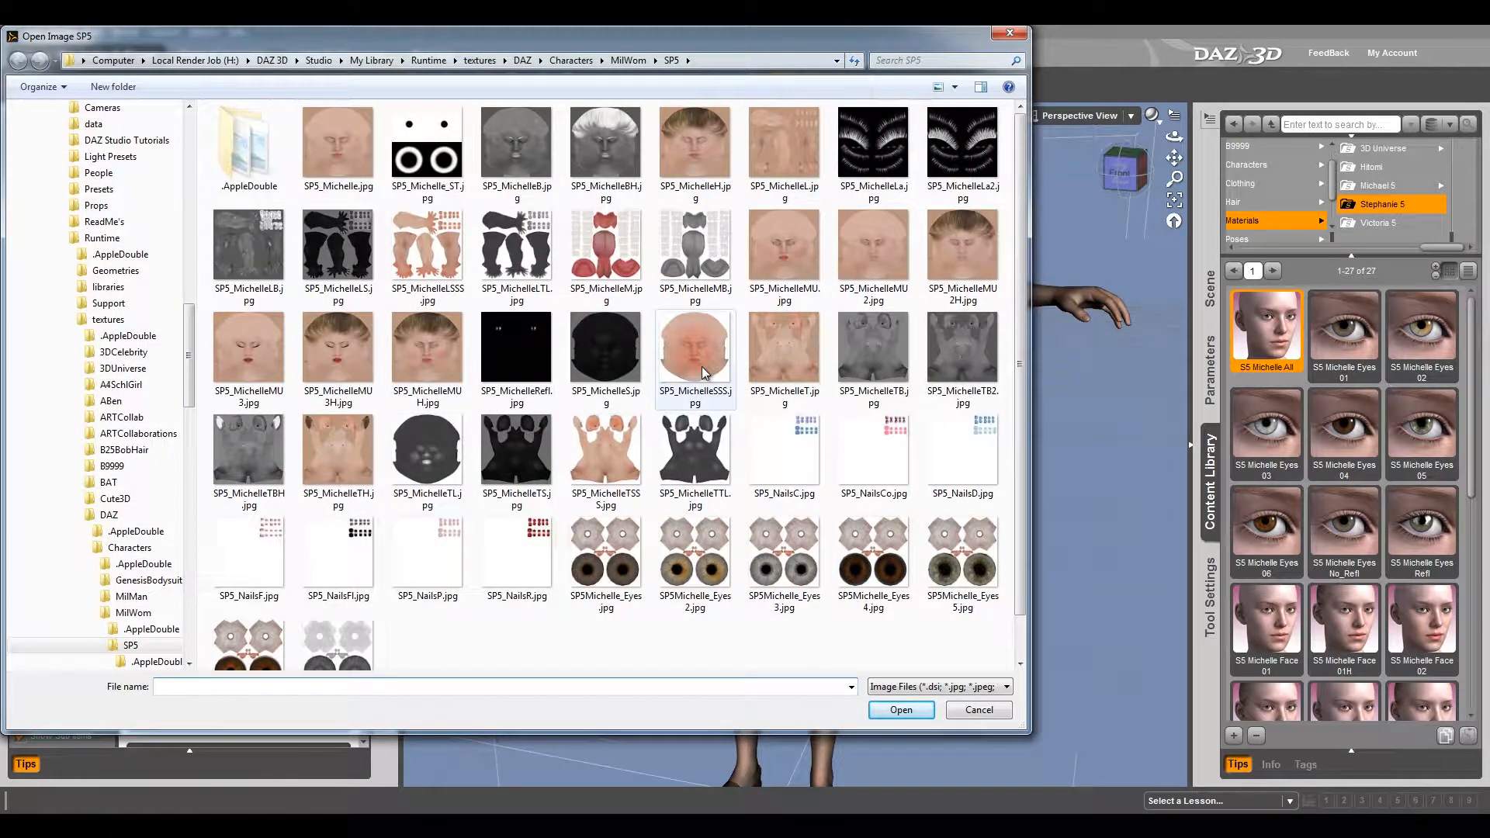
left_click_drag(329, 35, 678, 79)
left_click(1037, 447)
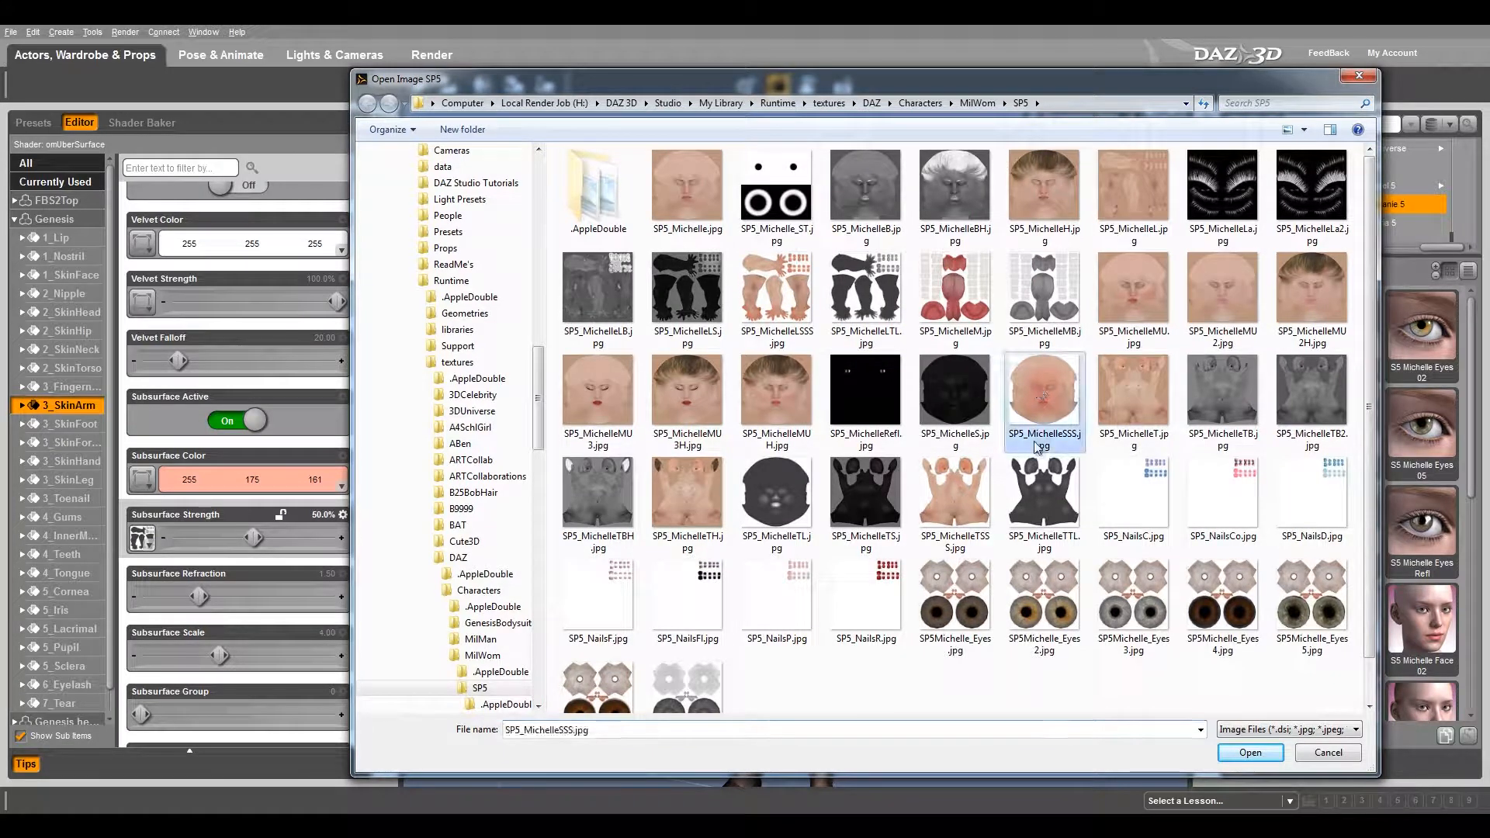
- Bring up the Daz Tutorial tex folder and arrange it beside the image browser showing the SP5 textures
mouse_move(100, 824)
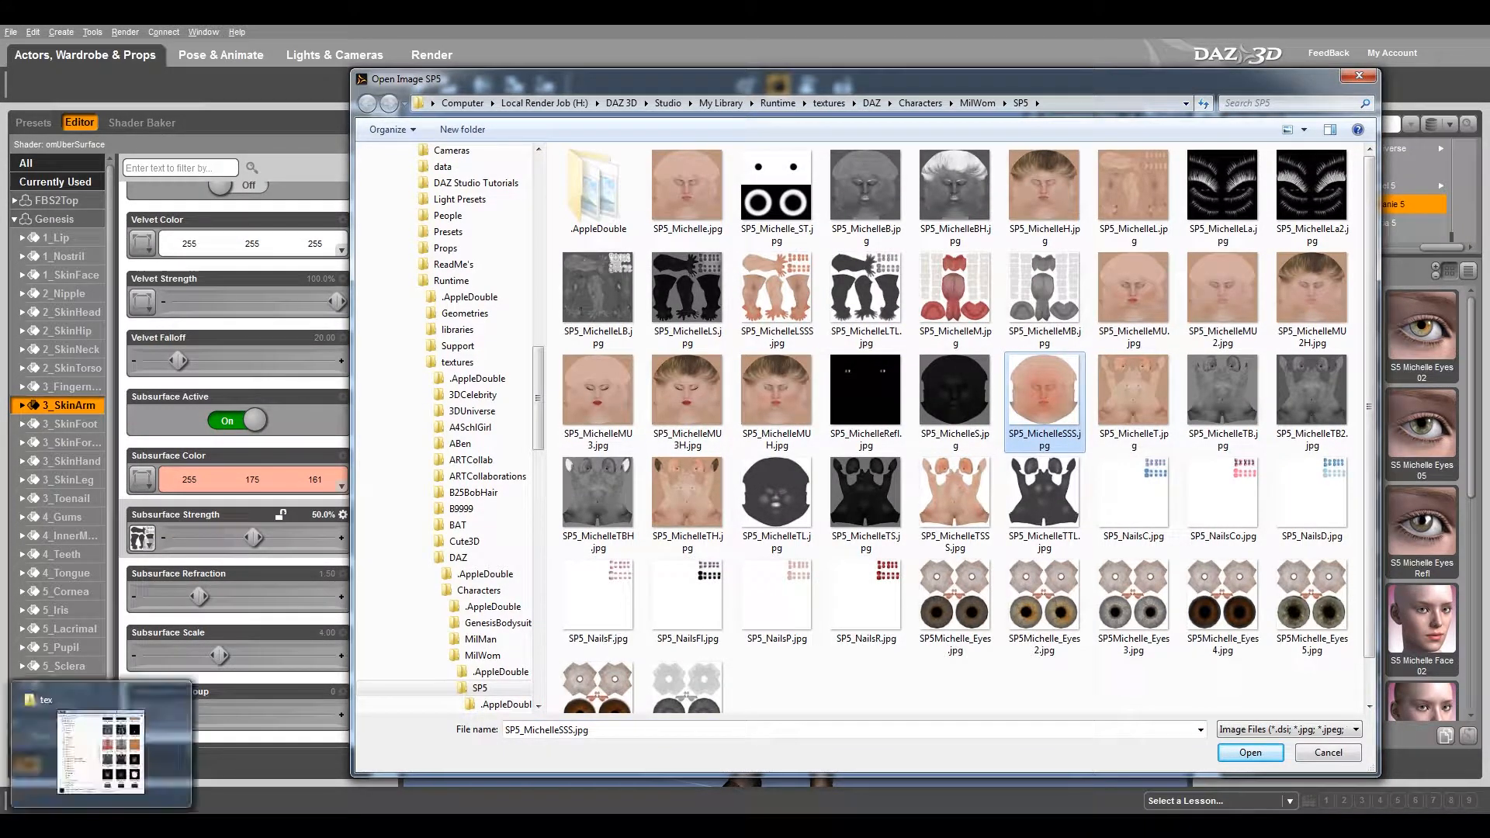
left_click(101, 751)
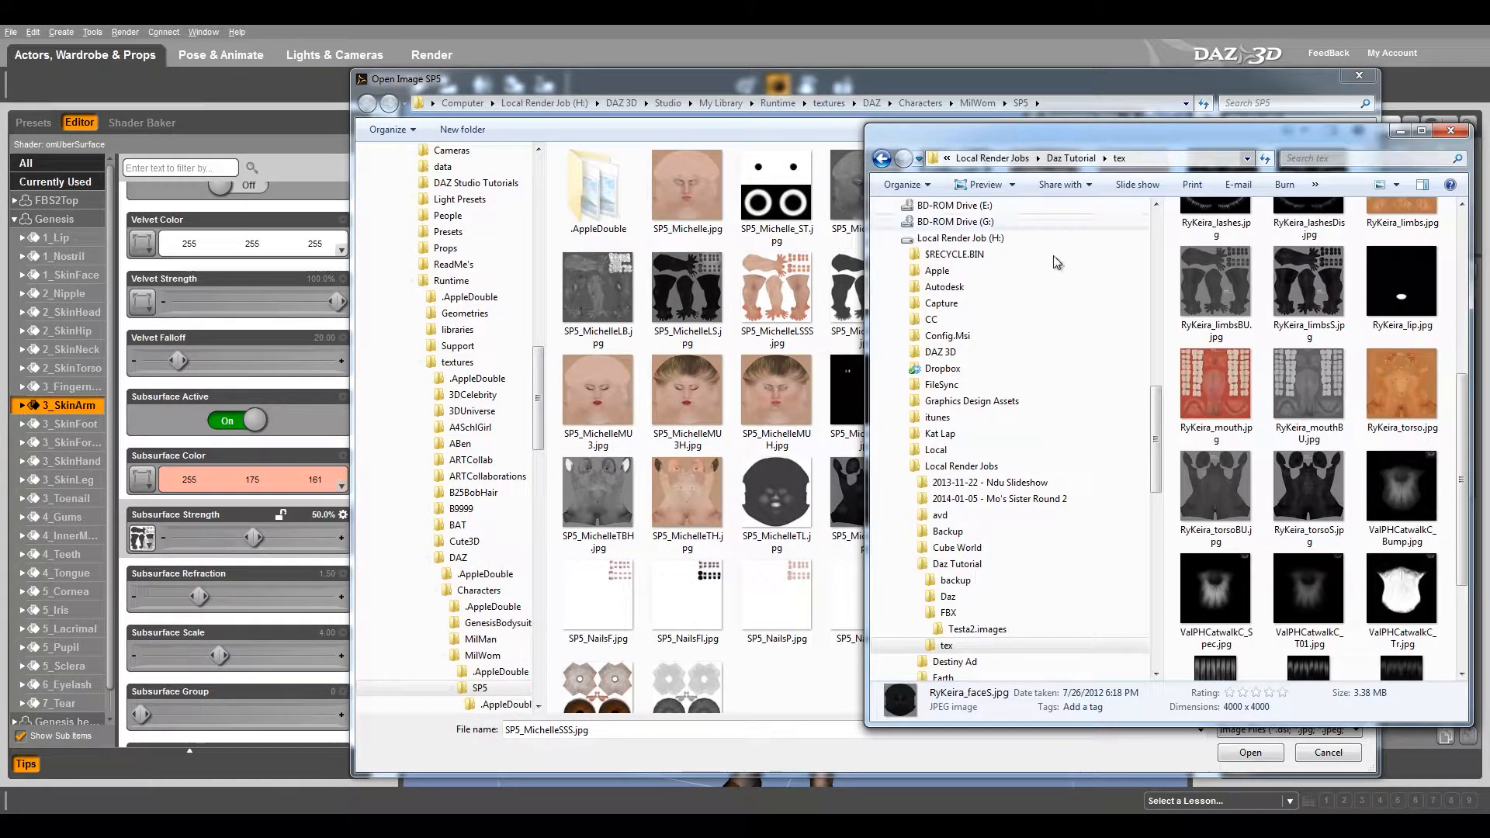
left_click_drag(1001, 139, 165, 122)
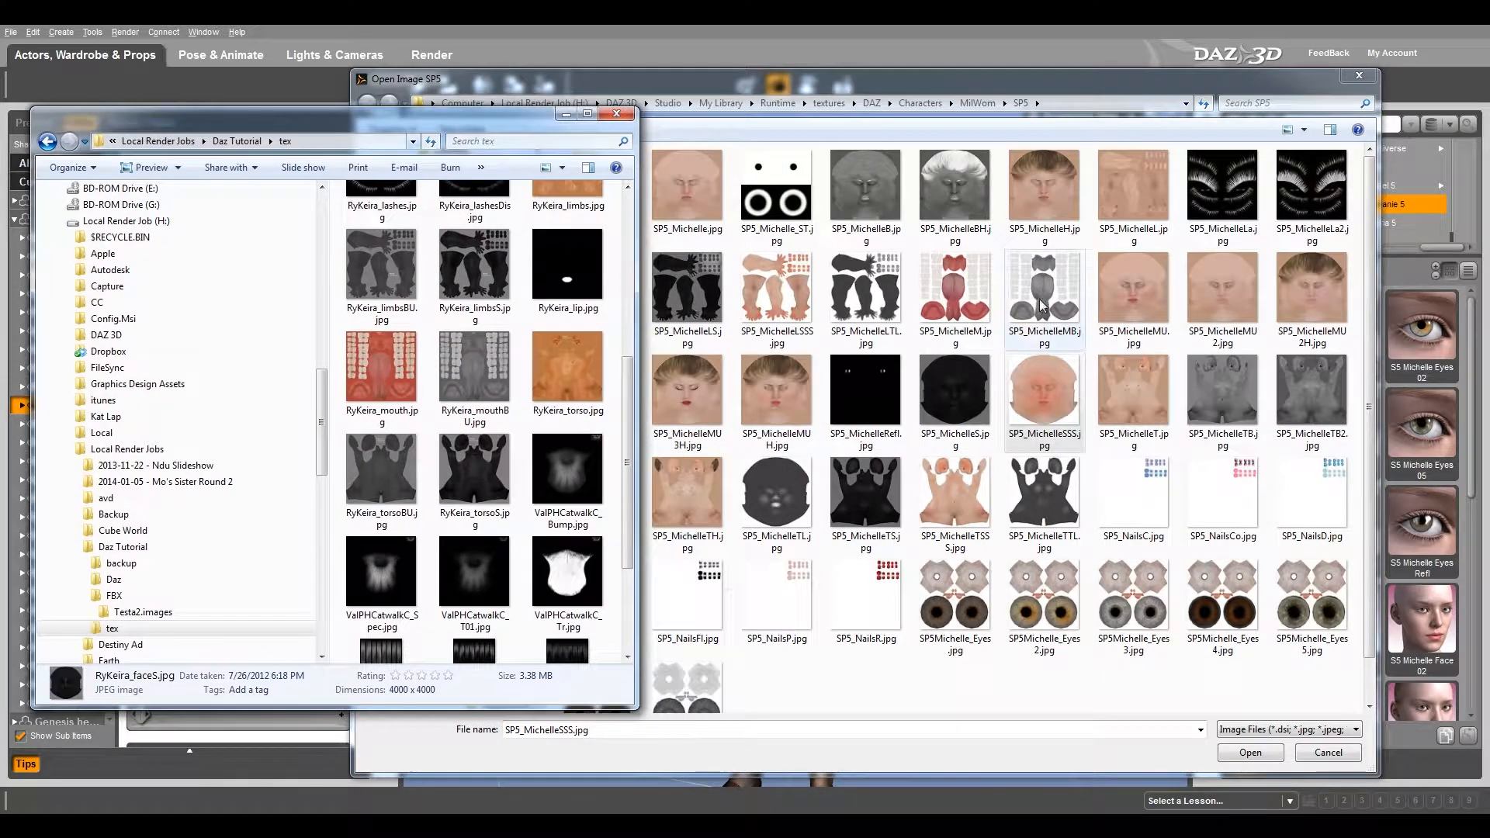
left_click_drag(911, 80, 954, 94)
- Copy SP5_MichelleSSS.jpg from the SP5 folder into the Daz Tutorial tex folder
key("alt+Tab")
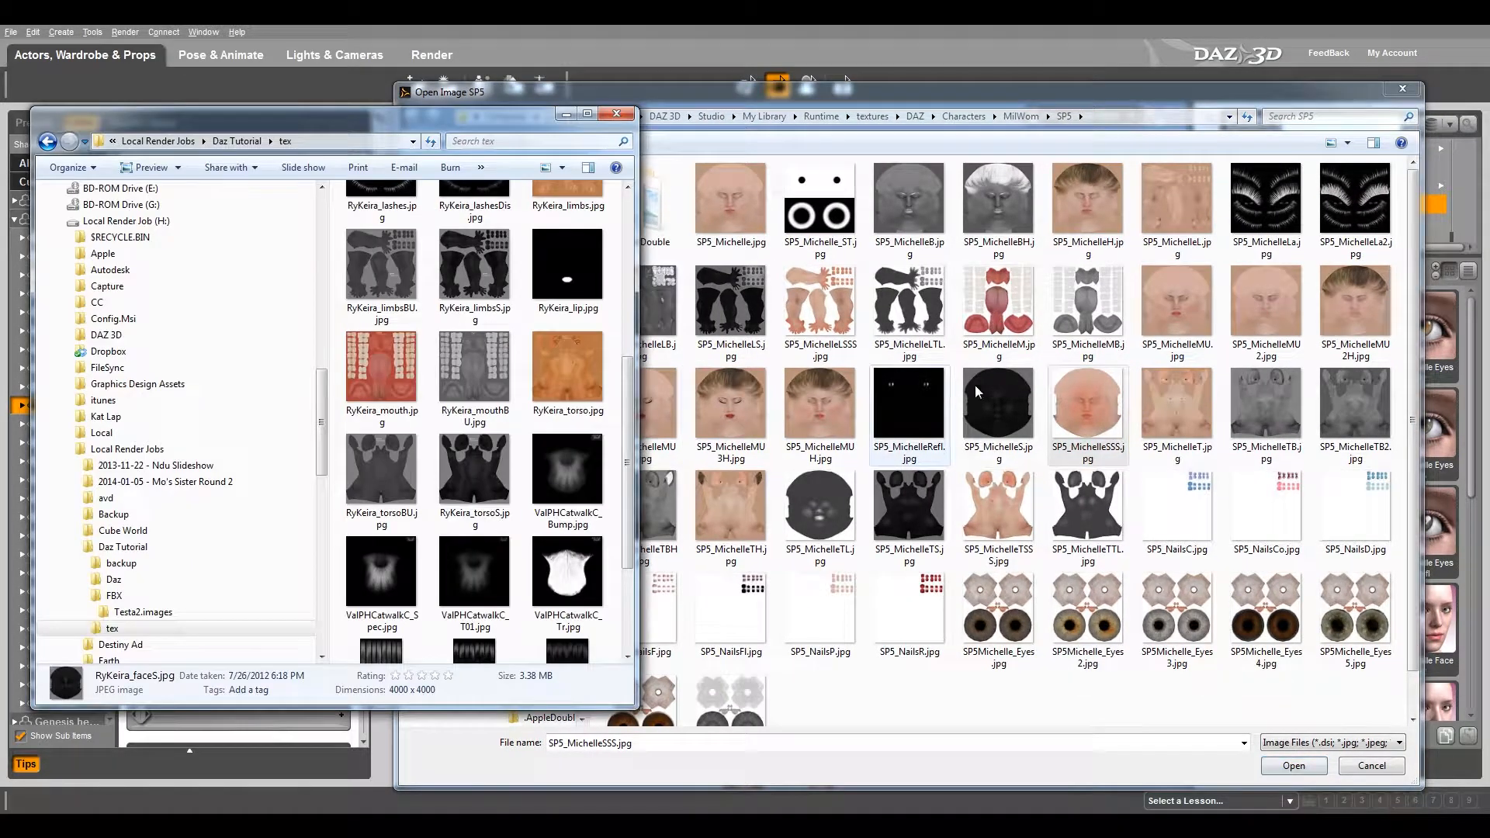
left_click(1096, 398)
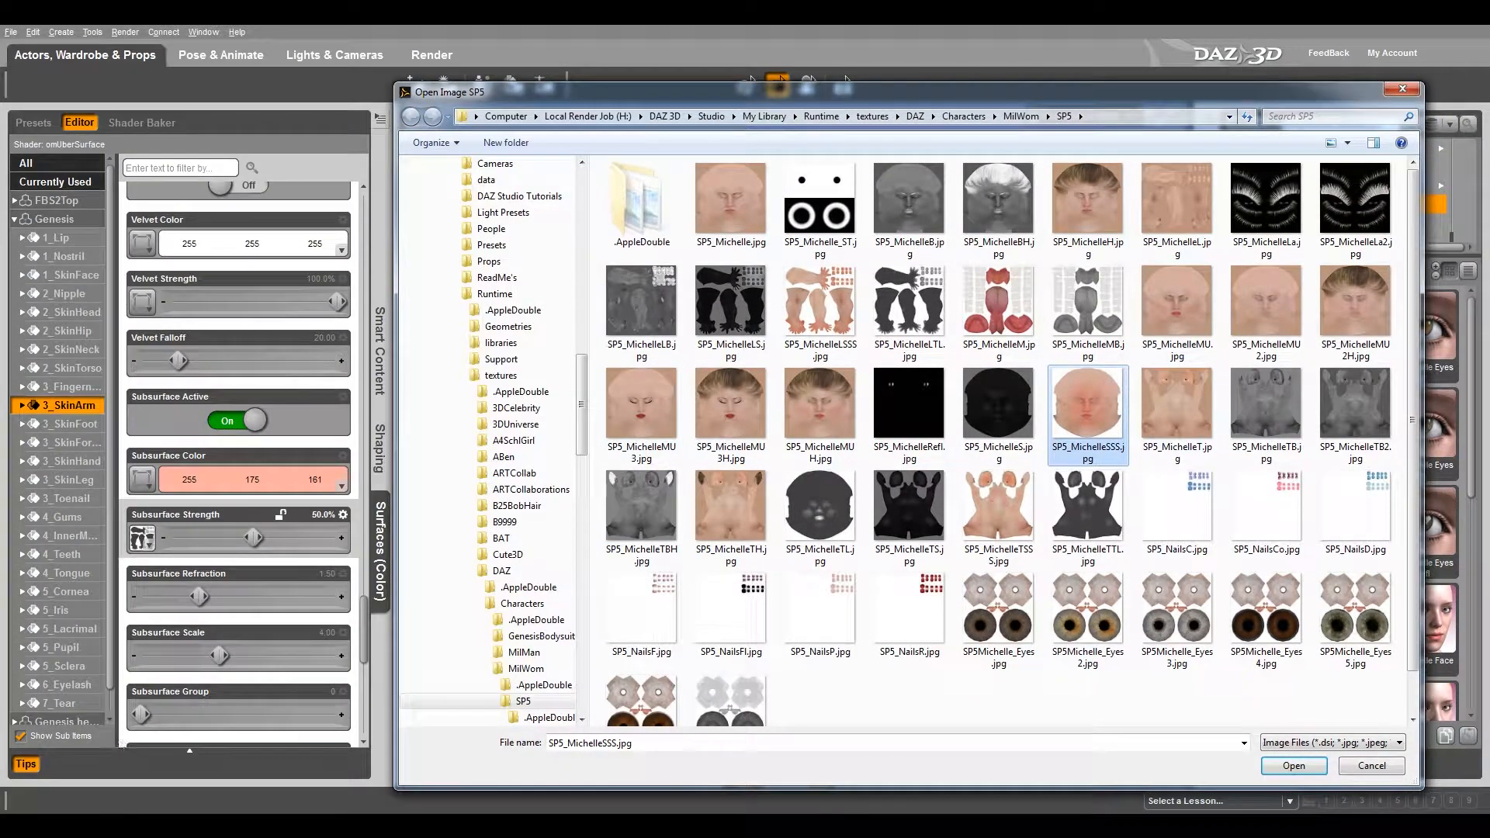
left_click(83, 811)
left_click(607, 114)
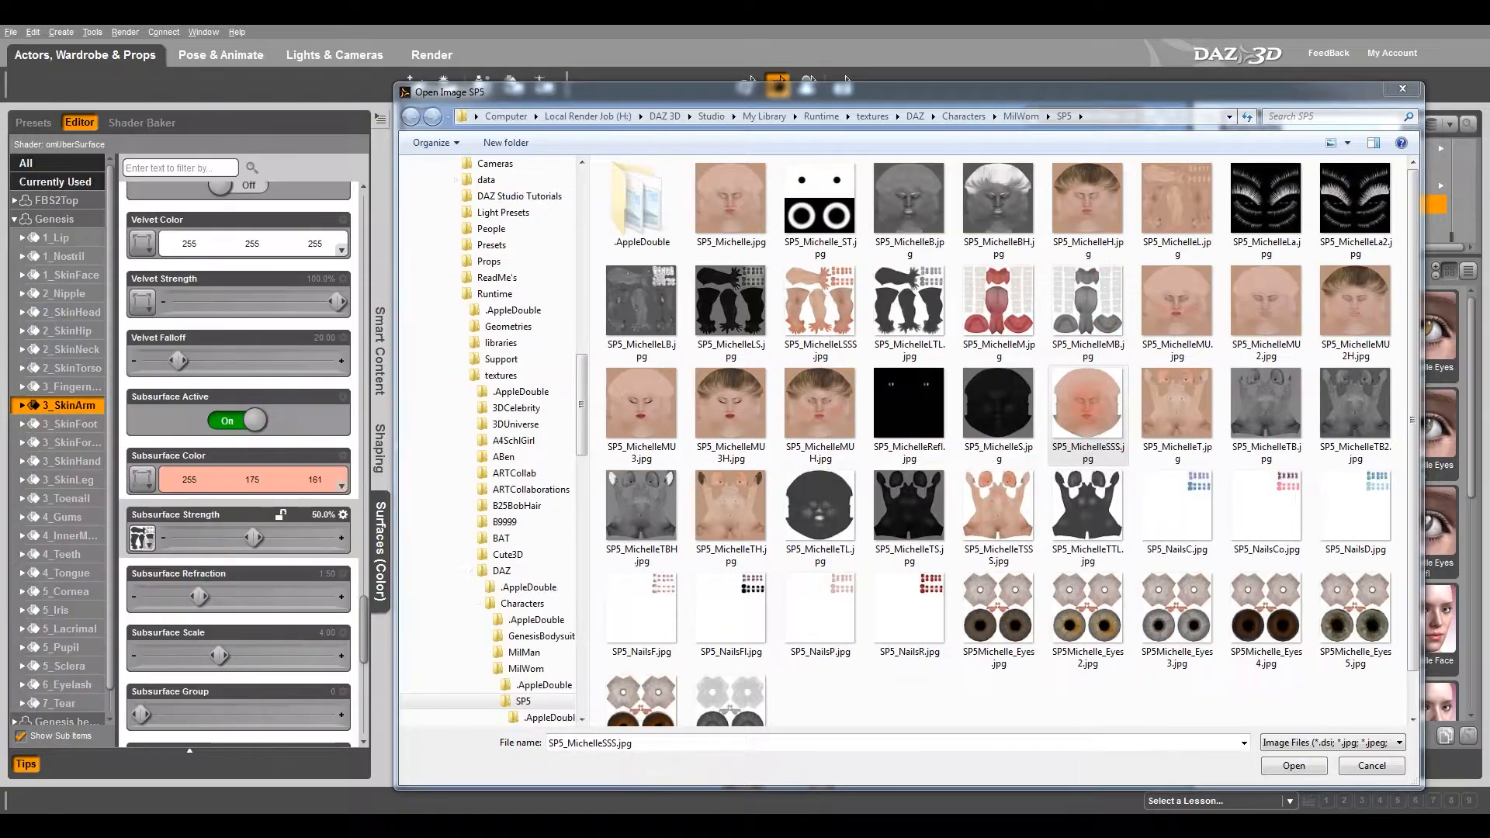
left_click(1085, 399)
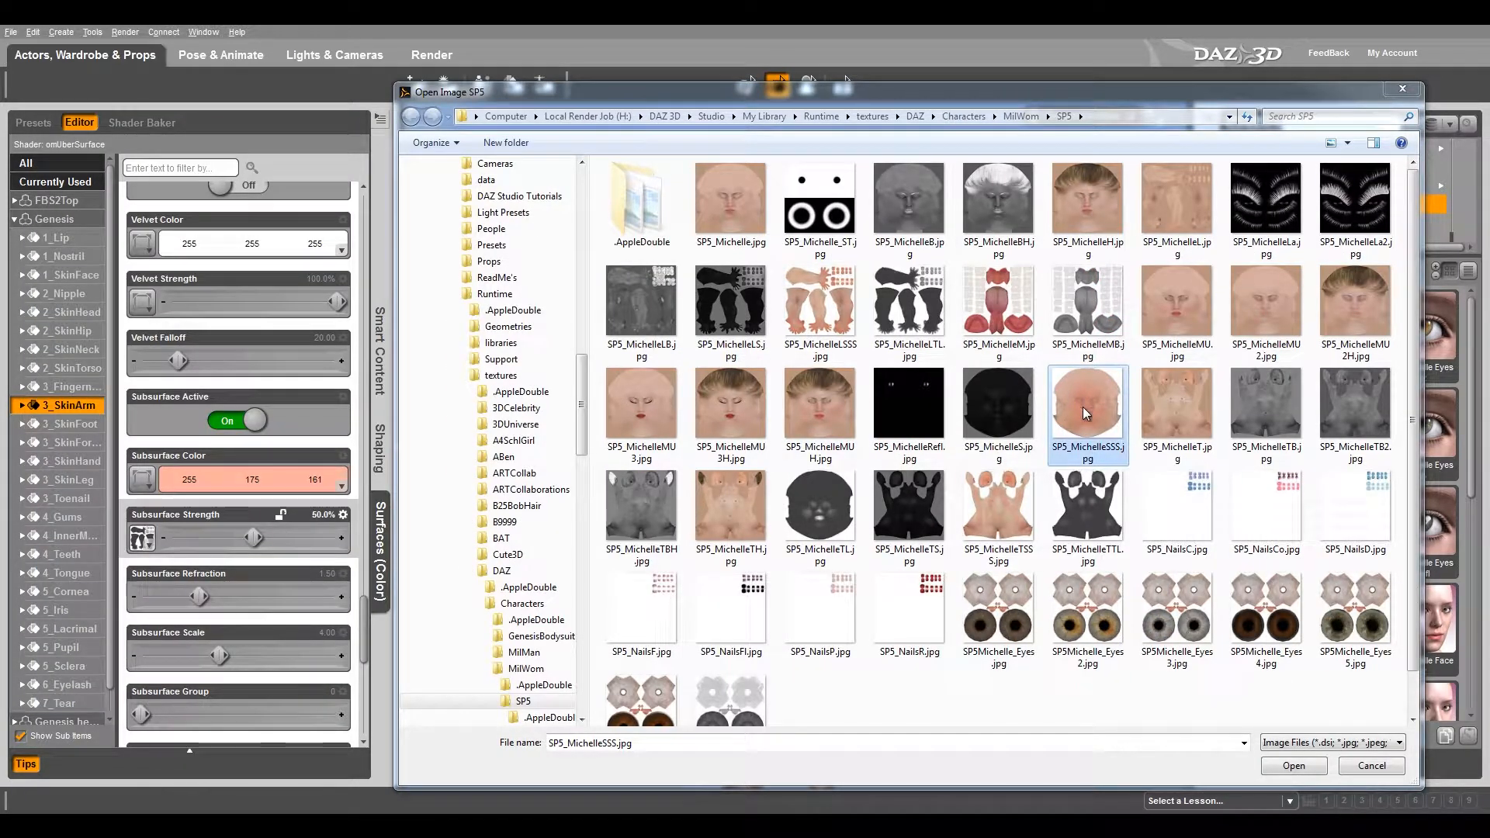
left_click_drag(1082, 405, 1489, 458)
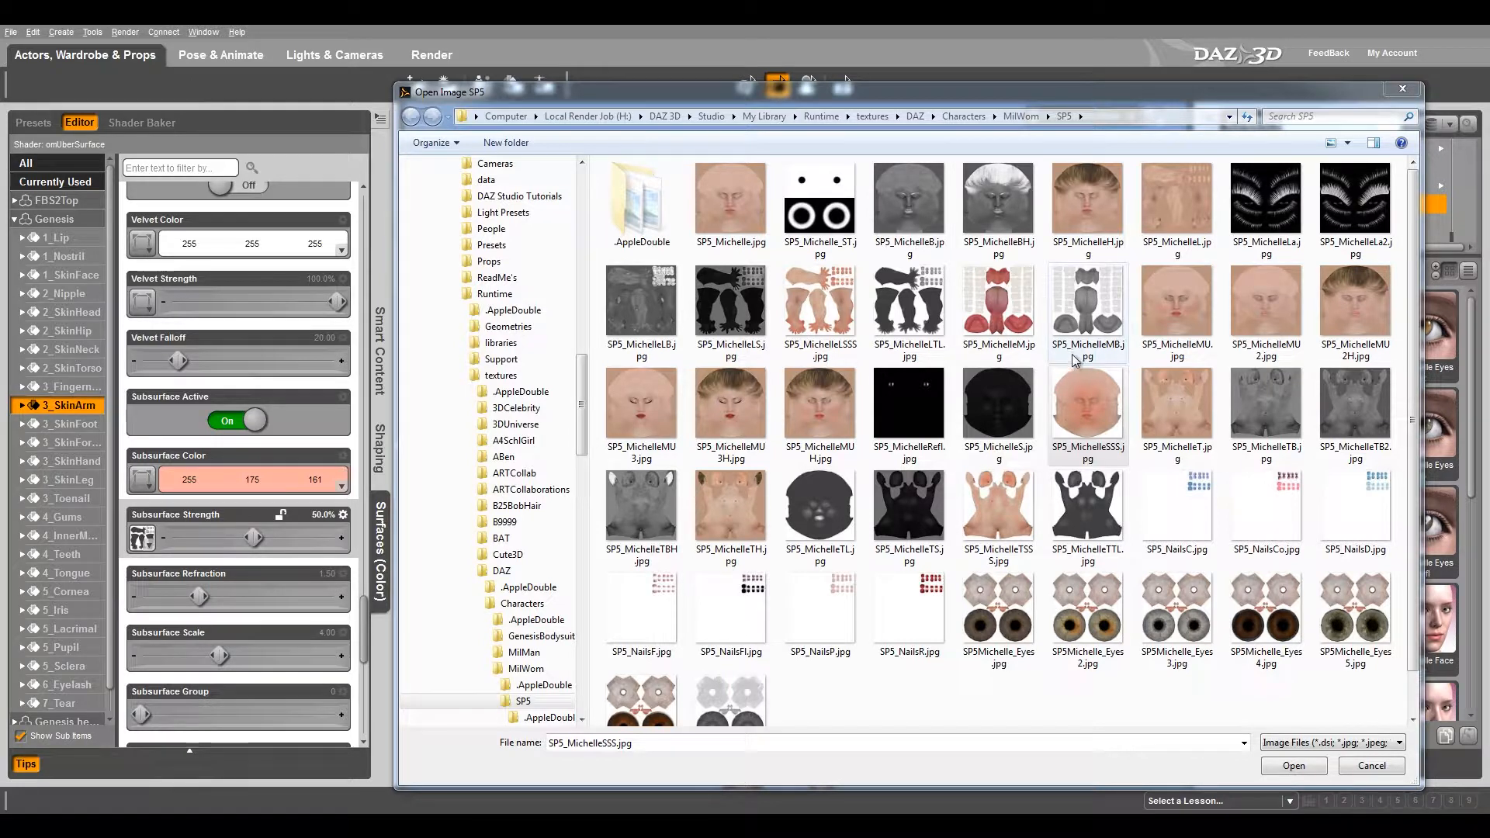
left_click(1062, 415)
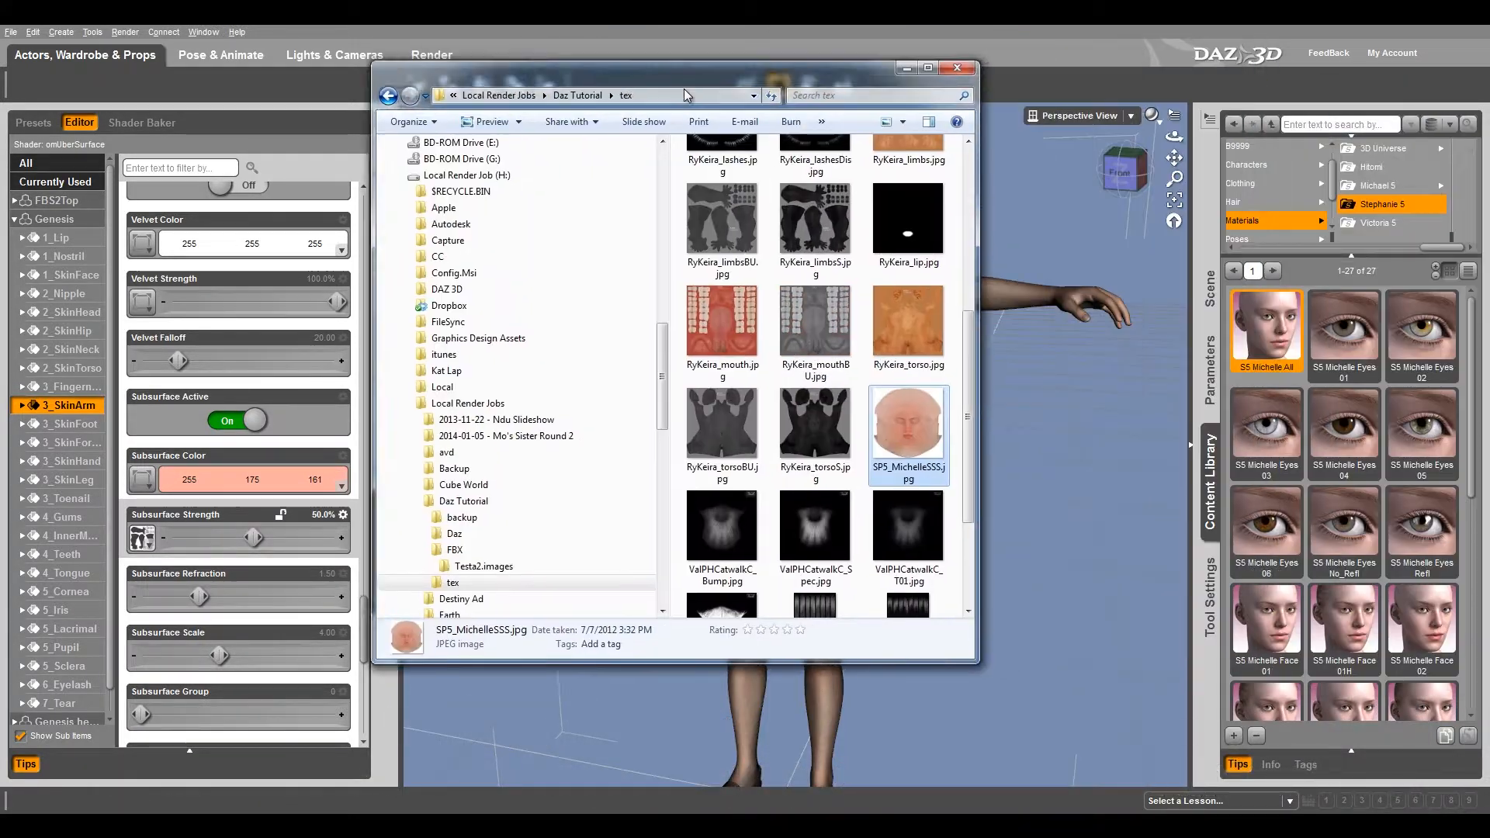
left_click_drag(685, 94, 571, 134)
left_click_drag(867, 440, 1190, 440)
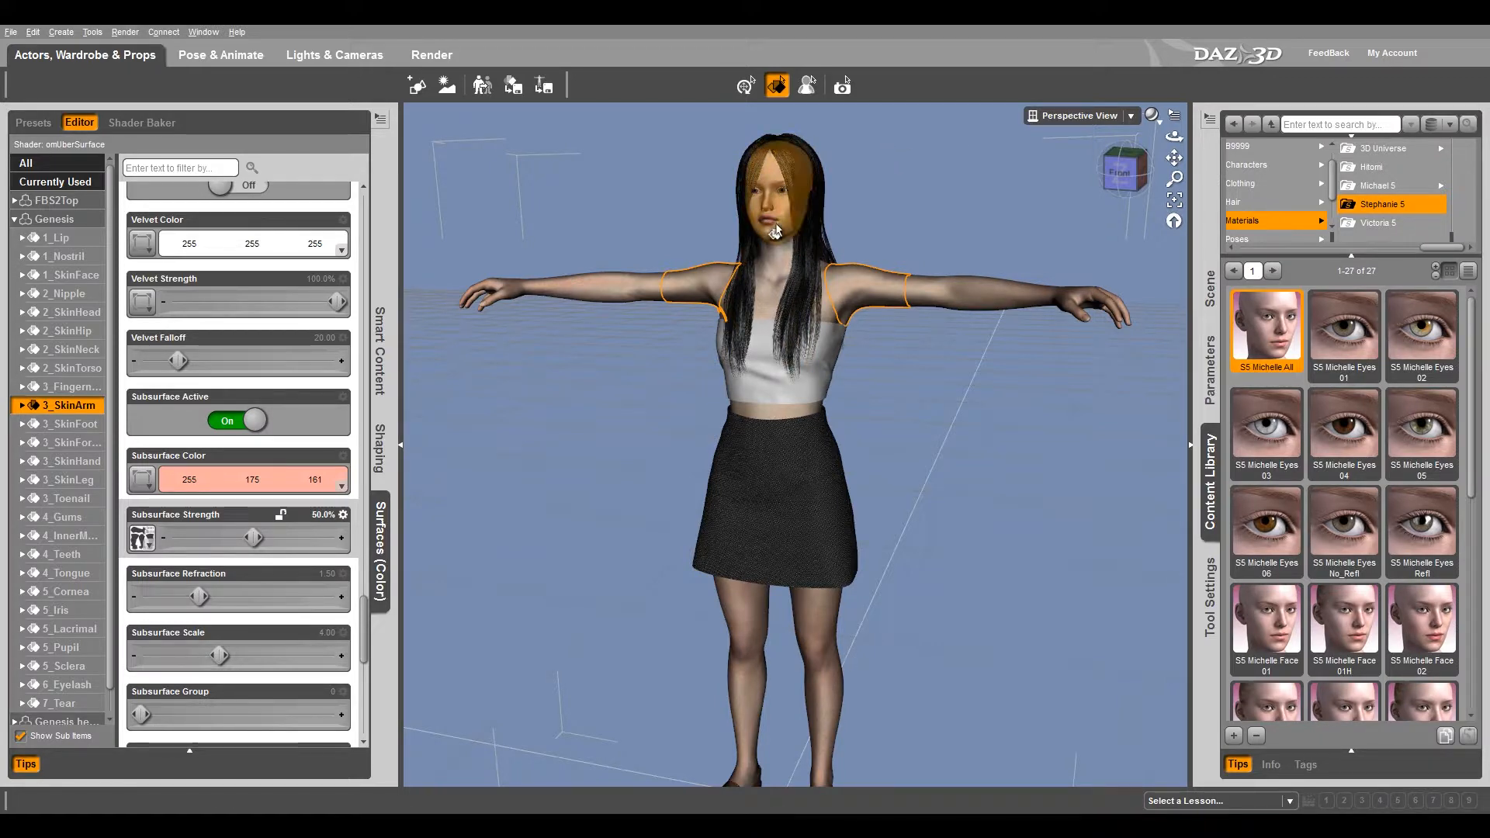
- Deselect the arm surface and examine the figure's face skin up close
left_click(844, 206)
scroll(765, 213, "up", 10)
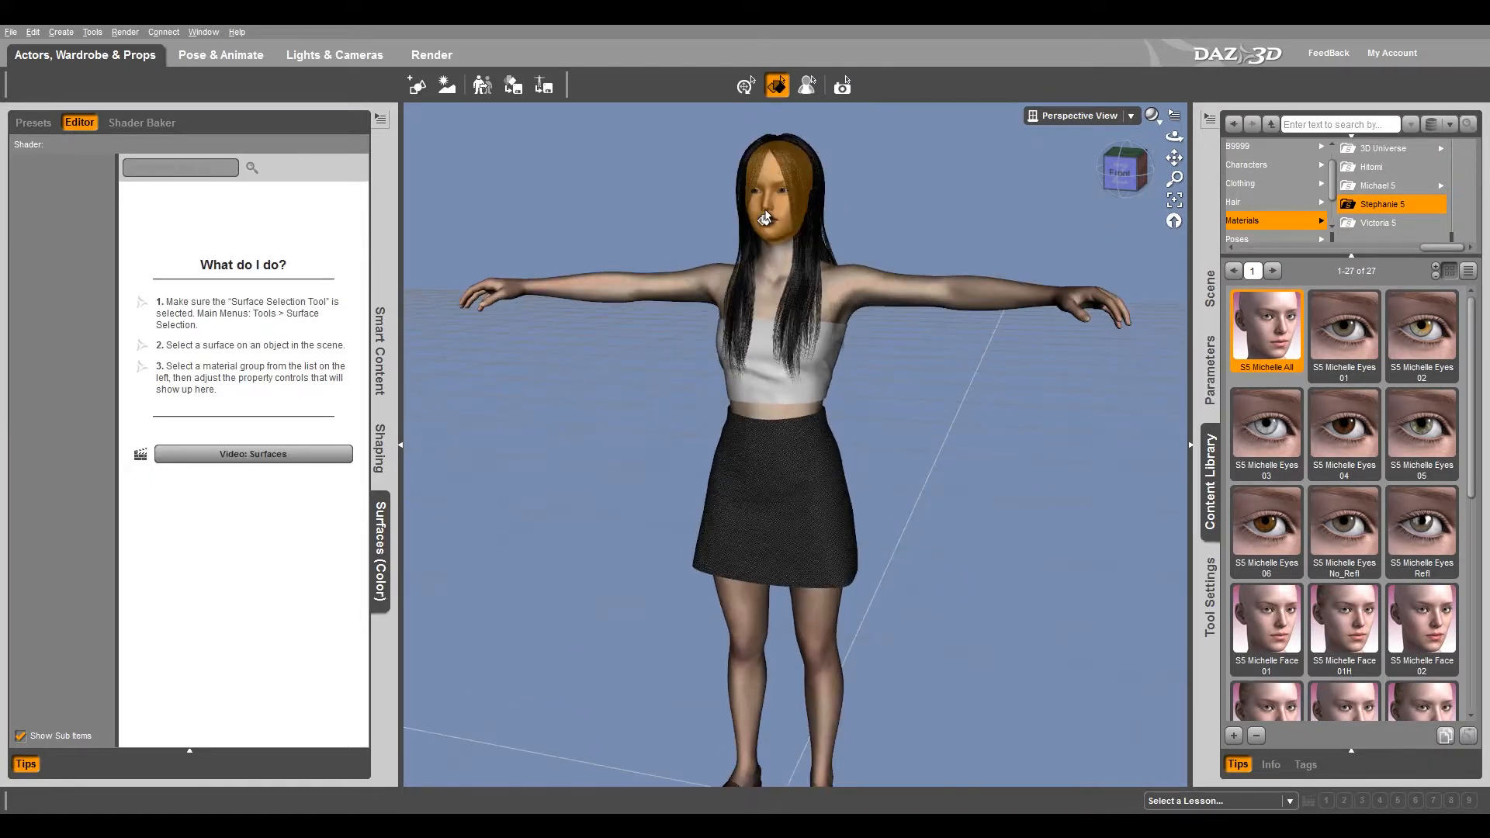
middle_click_drag(768, 213, 767, 251)
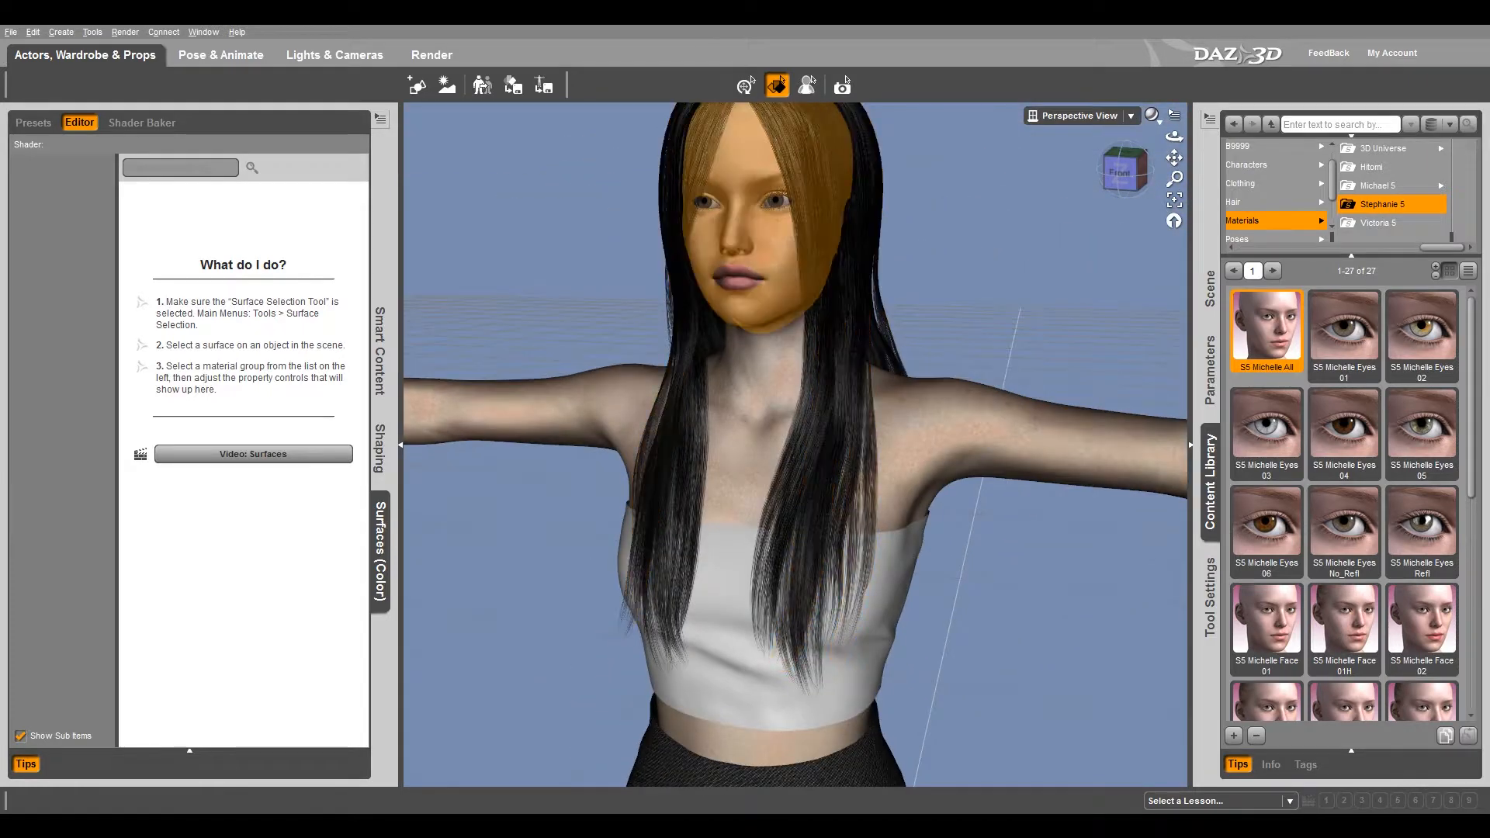
middle_click_drag(808, 159, 806, 309)
left_click_drag(808, 310, 776, 249, "alt")
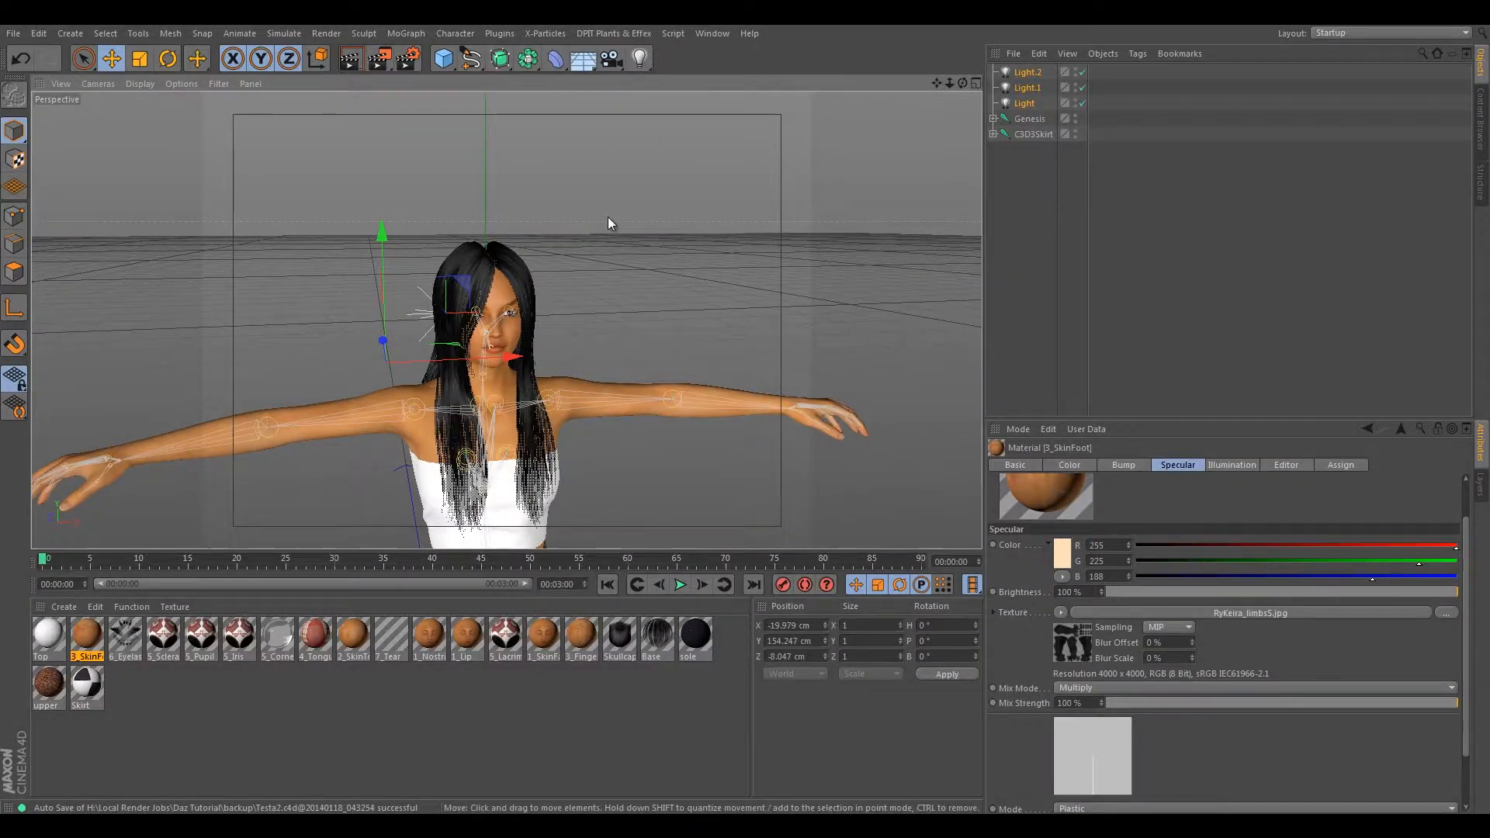
- Switch to Cinema 4D and enable the Luminance channel of the 1_SkinFace material
scroll(473, 369, "up", 5)
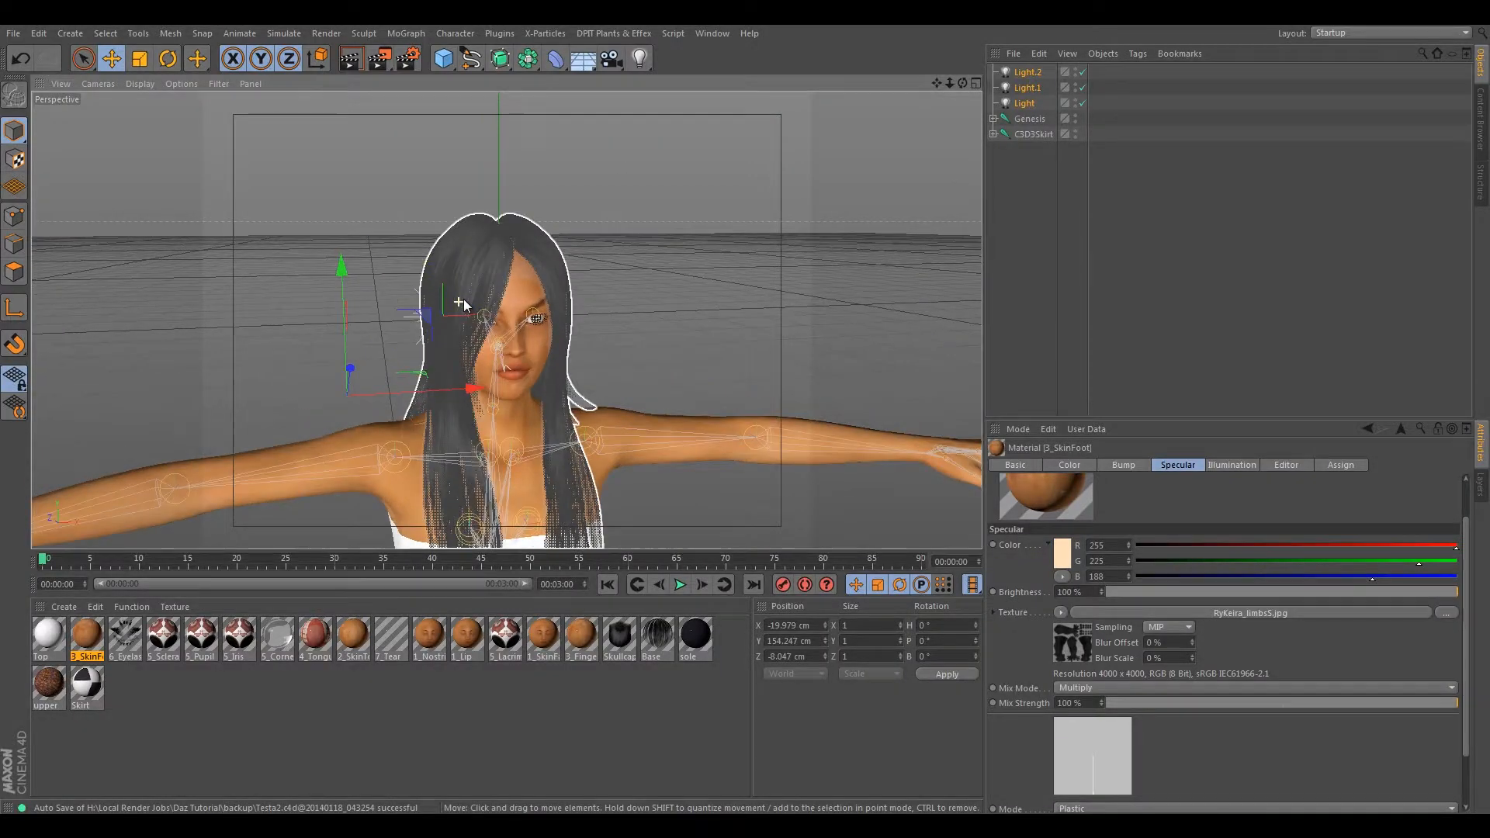
left_click_drag(430, 240, 533, 324, "alt")
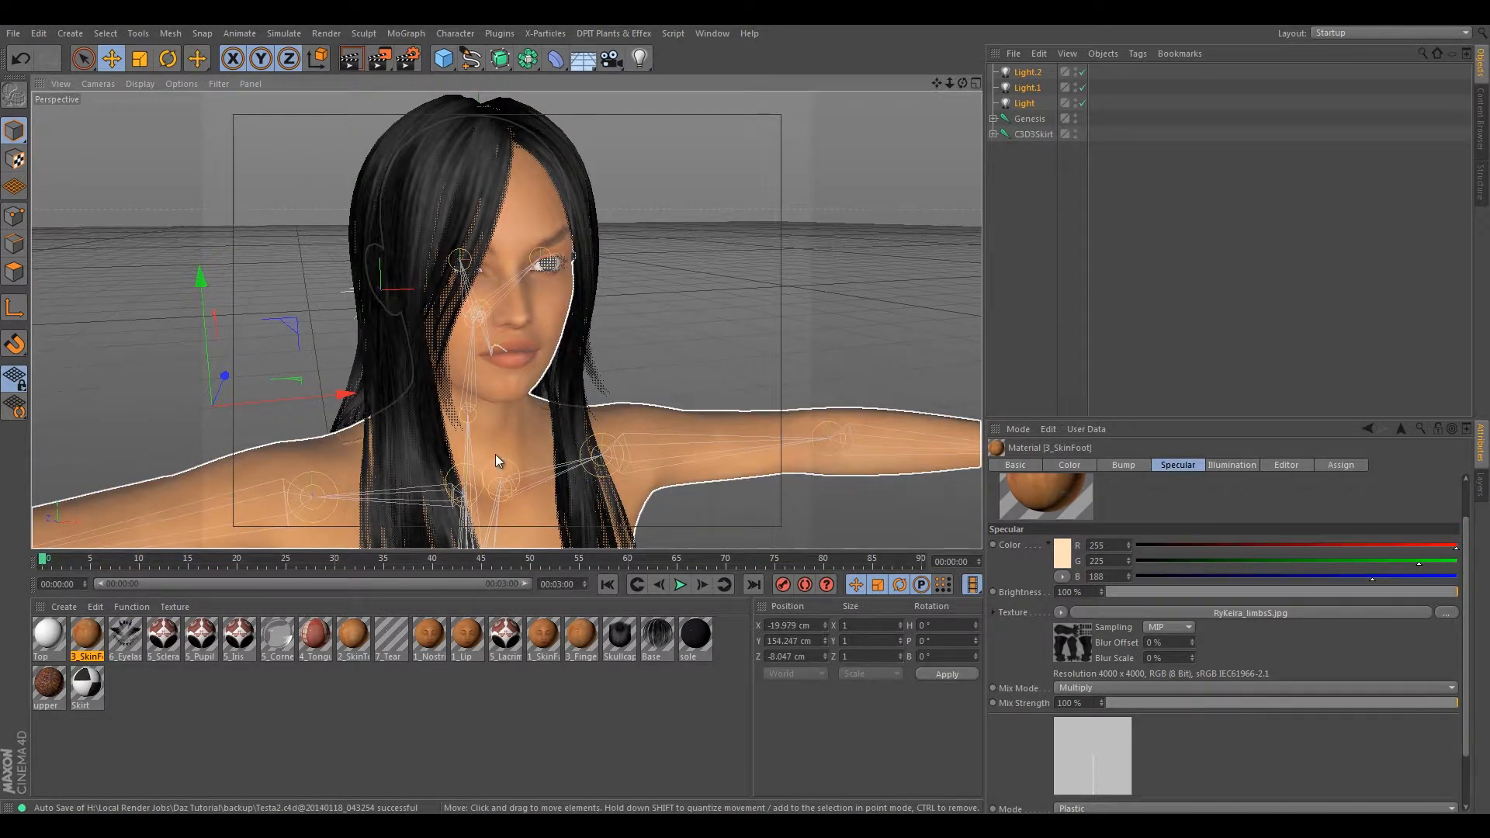
left_click(539, 639)
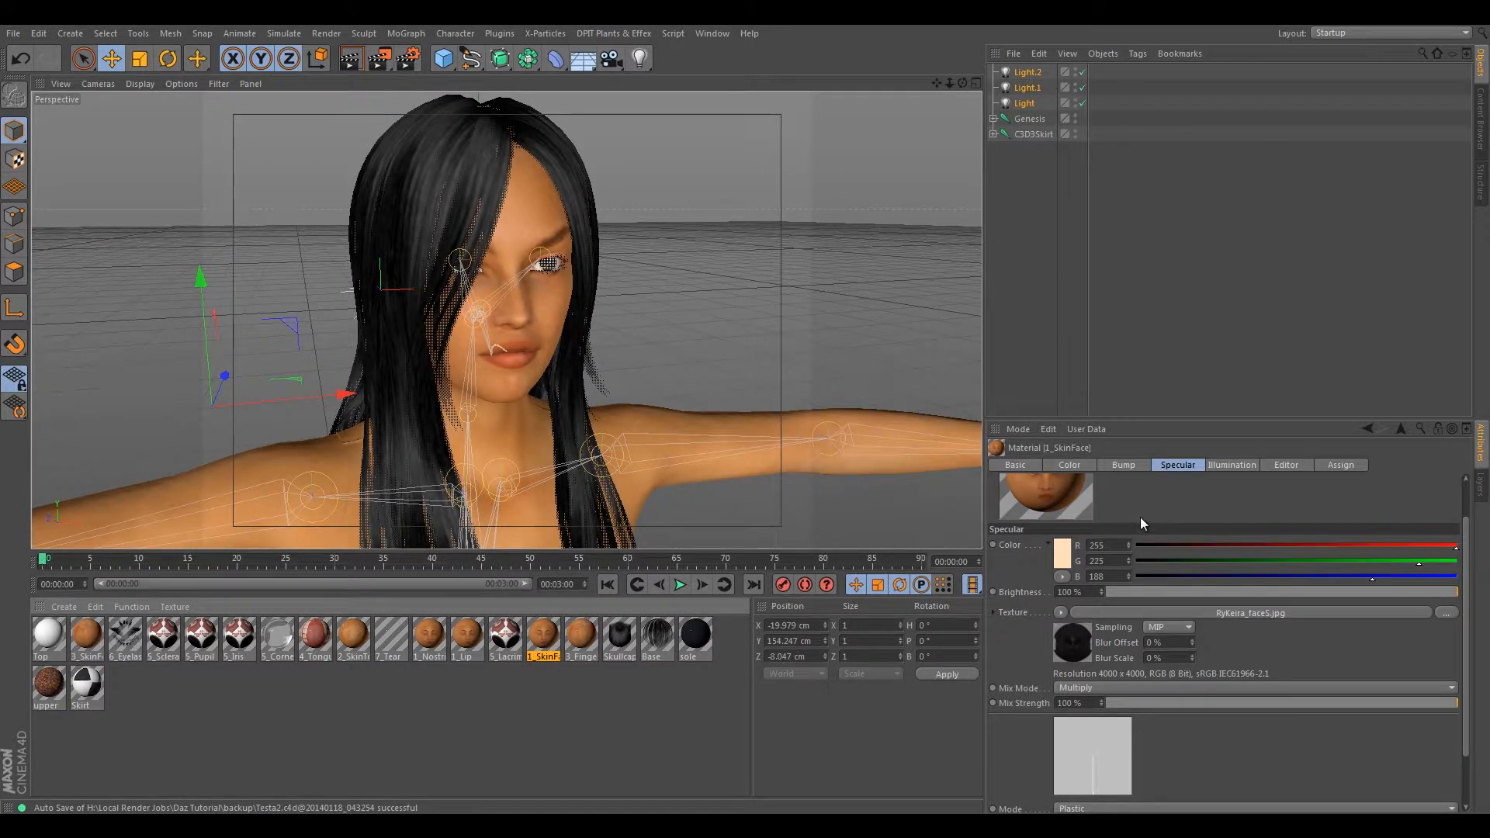
left_click(1017, 465)
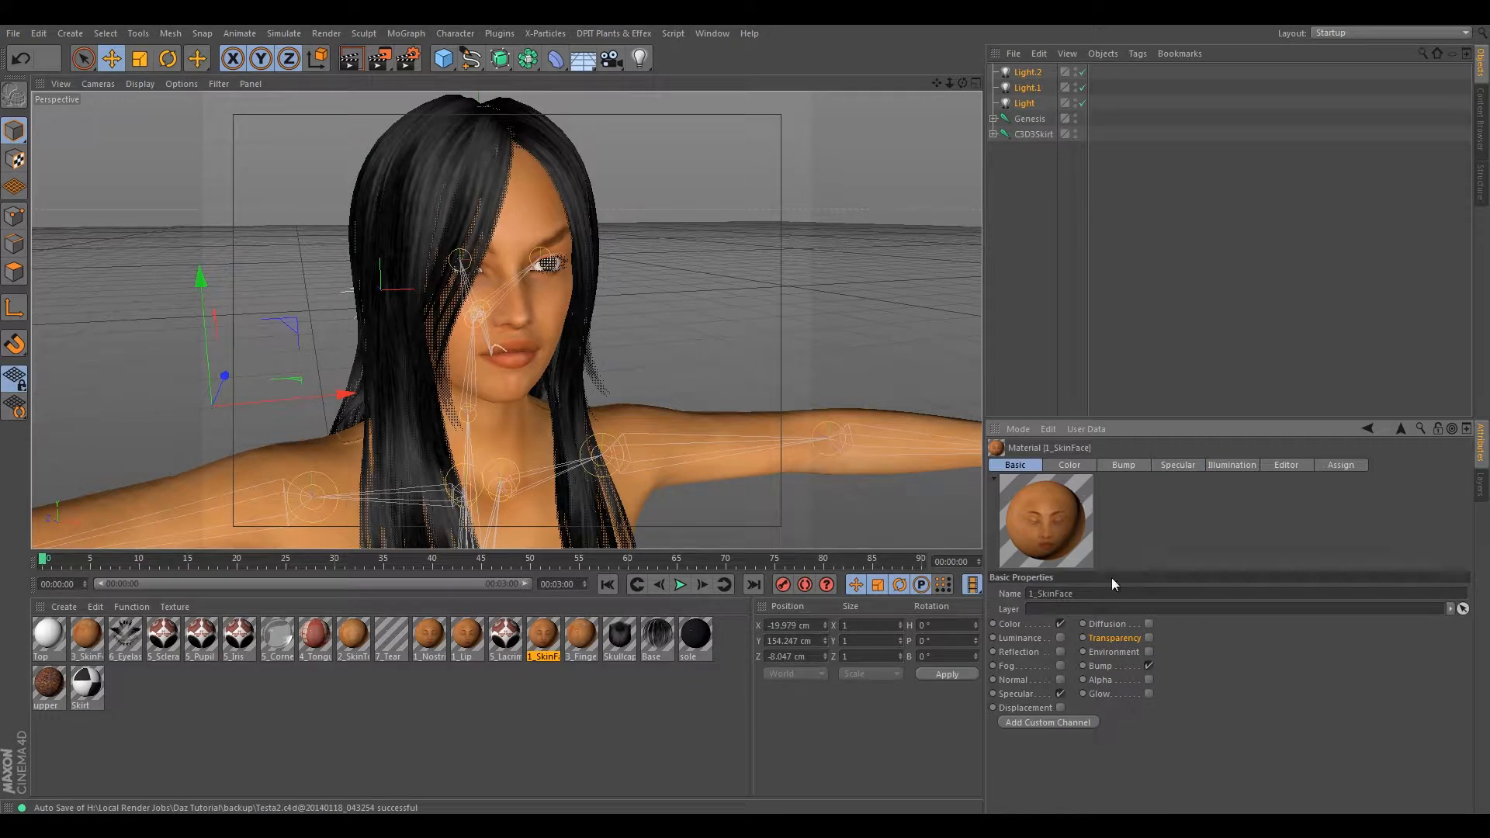
left_click(1061, 638)
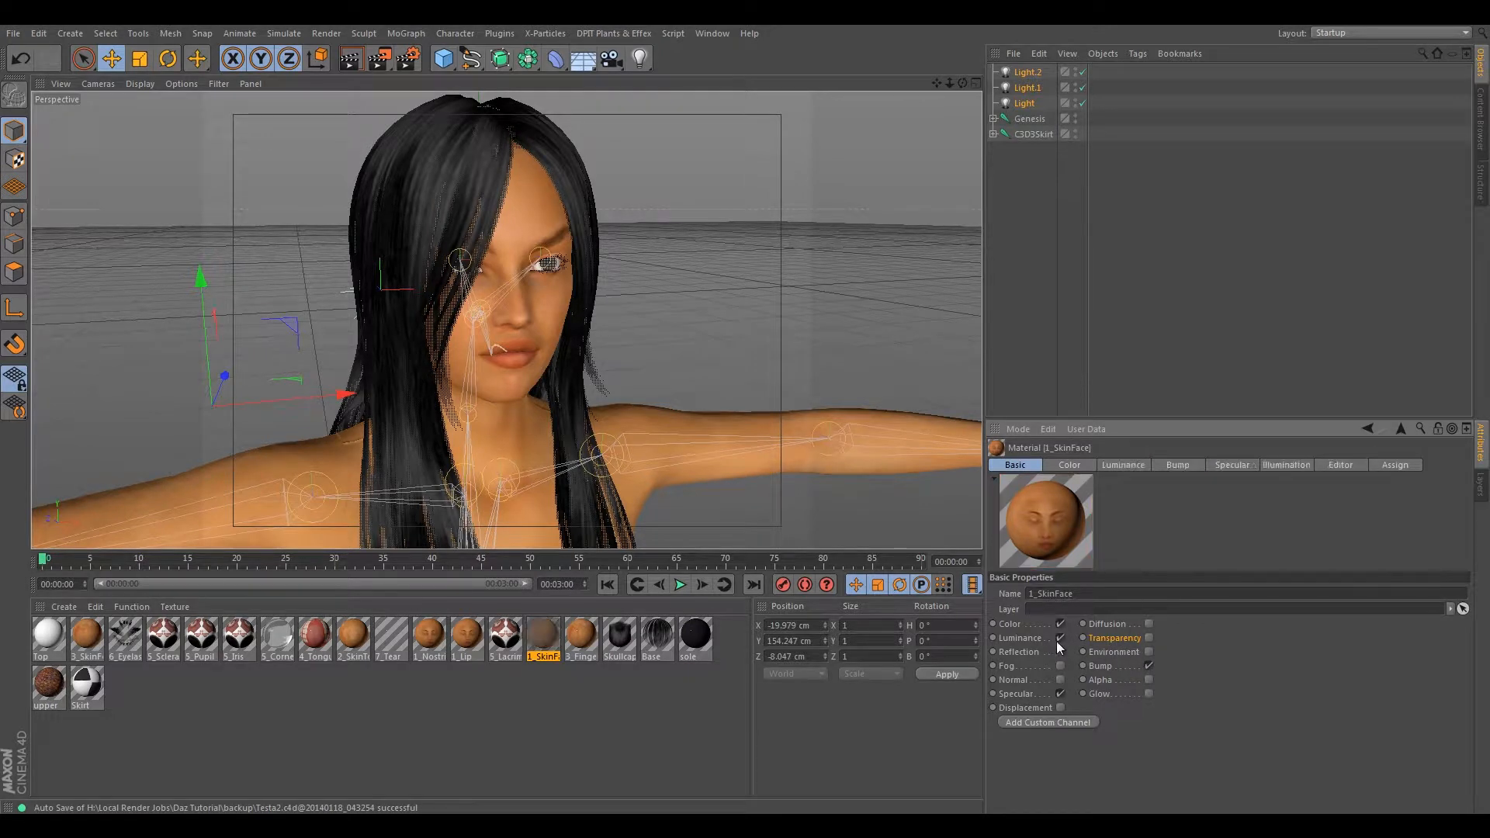
- Load the Subsurface Scattering effect as the texture of the 1_SkinFace material's Luminance channel
left_click(1123, 465)
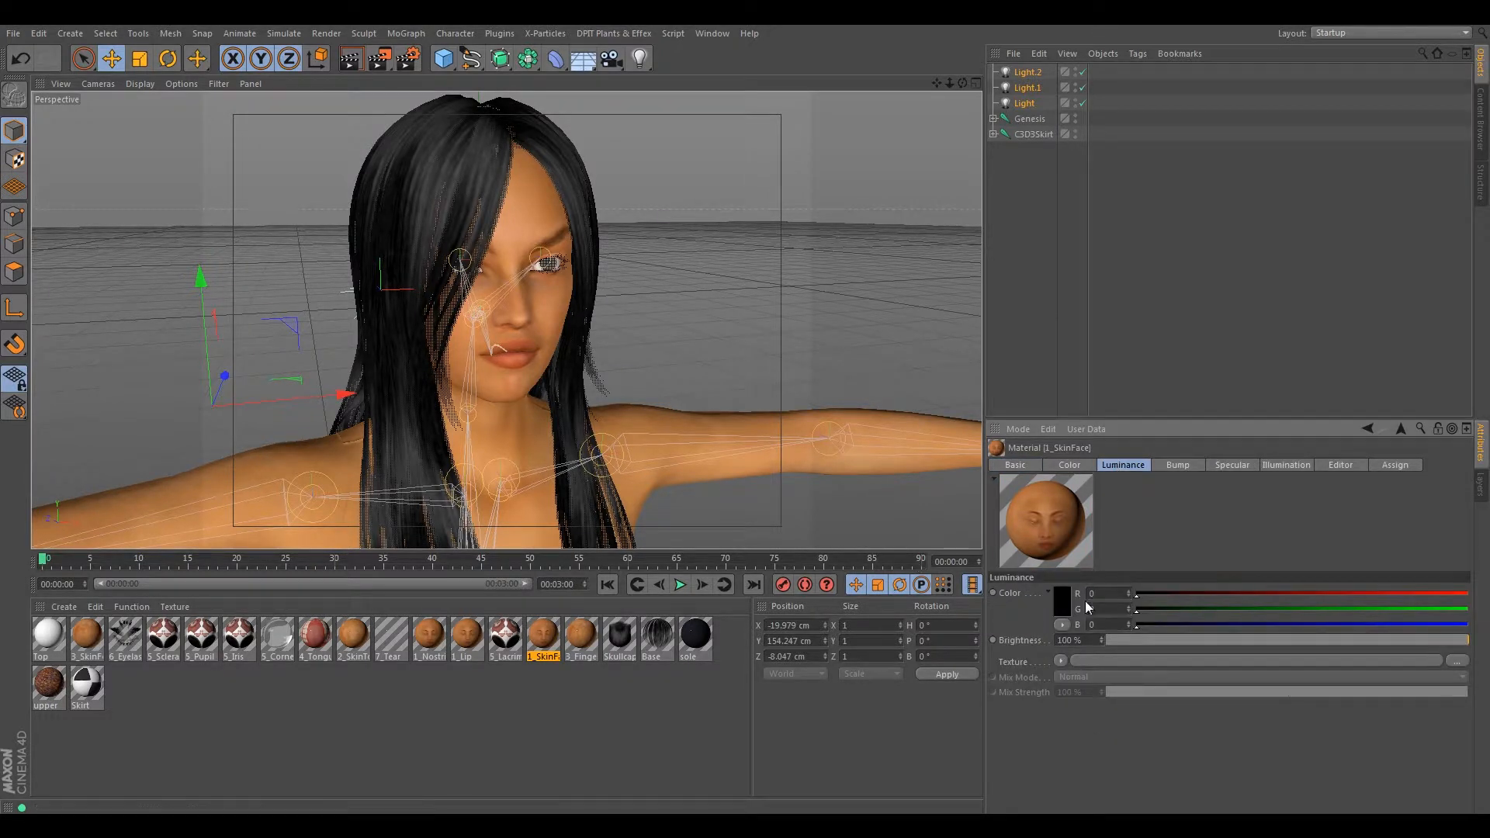
left_click(1061, 661)
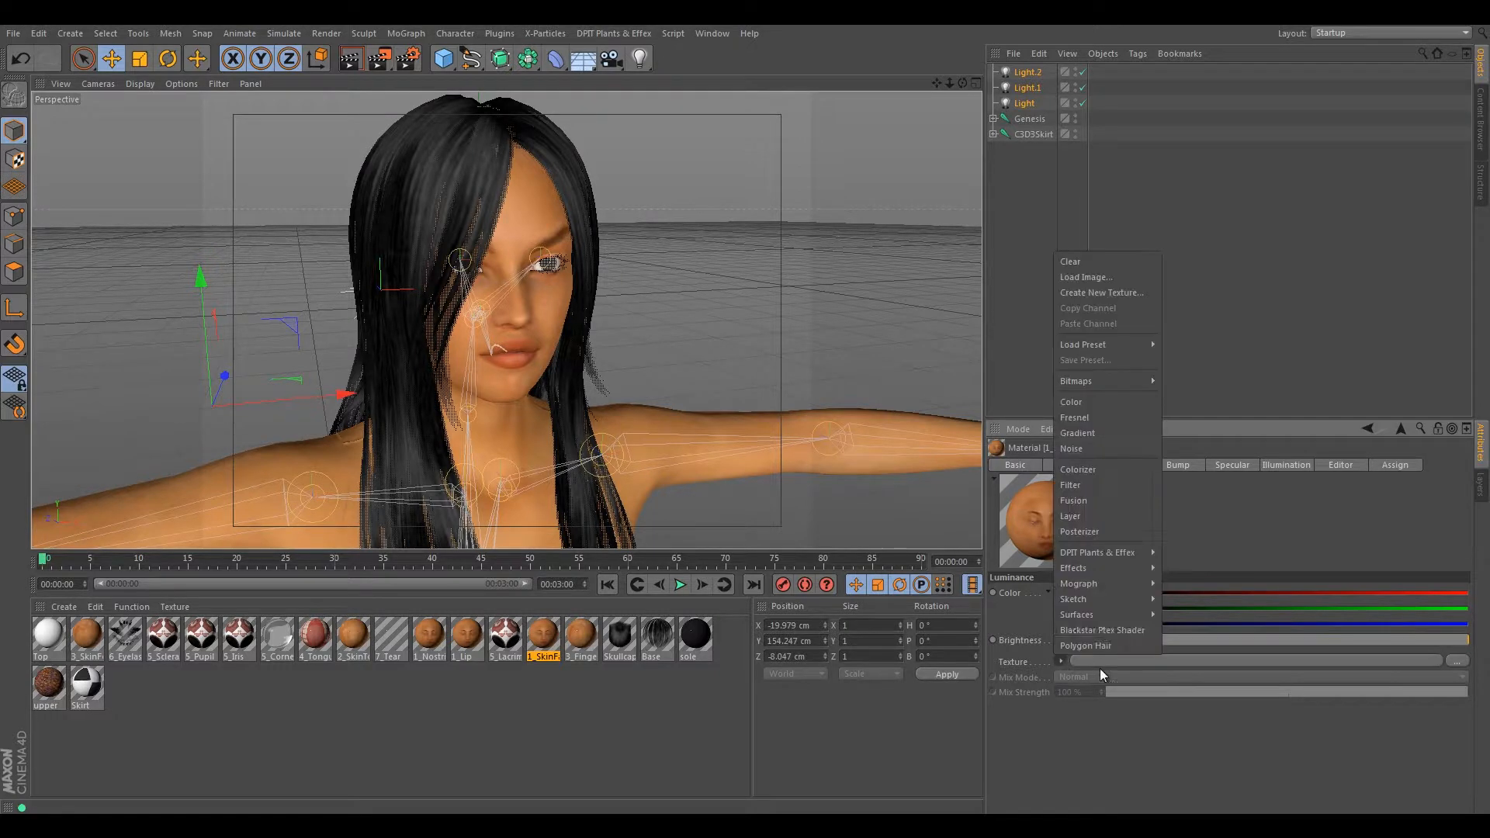
mouse_move(1106, 565)
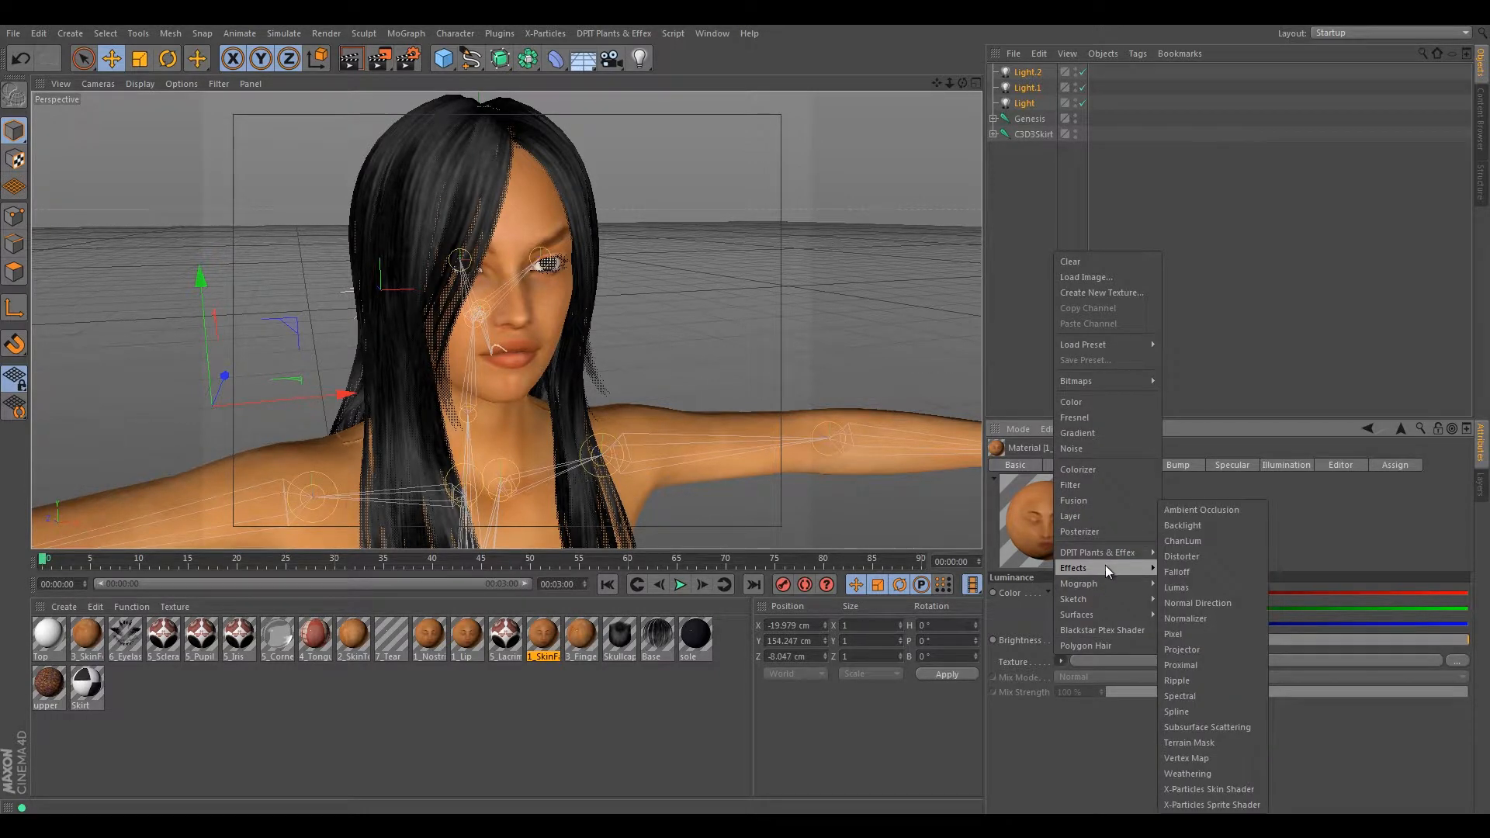
left_click(1223, 733)
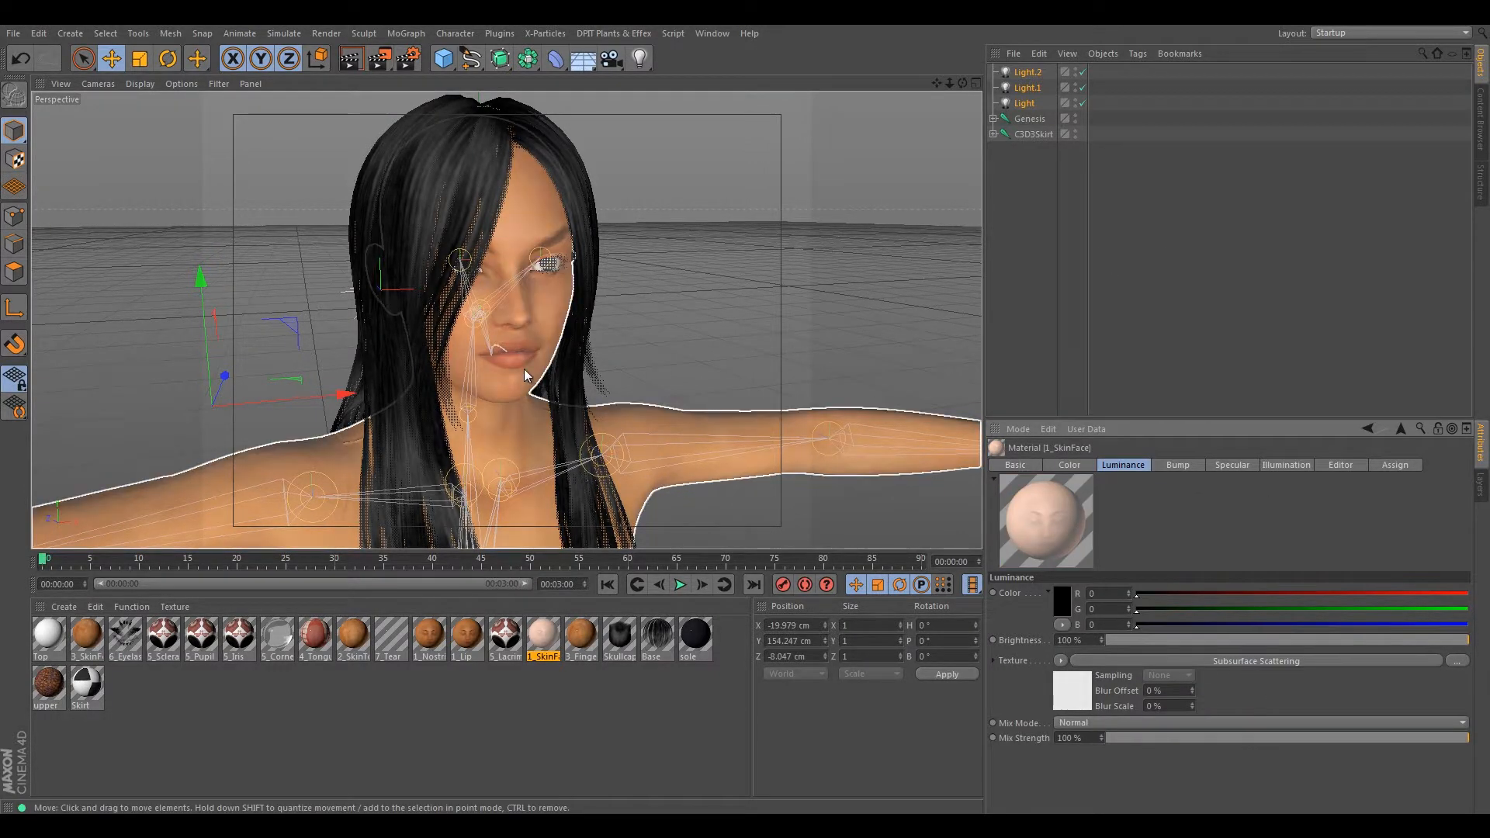
- Pull back to show the scene lights and toggle Light.1 off and on to check its effect on the figure
mouse_move(605, 376)
left_mouse_down("alt")
mouse_move(523, 365)
mouse_move(531, 322)
mouse_move(575, 371)
mouse_move(528, 360)
mouse_move(581, 436)
mouse_move(472, 407)
mouse_move(573, 412)
mouse_move(537, 415)
mouse_move(552, 377)
mouse_move(582, 411)
mouse_move(495, 405)
mouse_move(573, 403)
mouse_move(557, 385)
mouse_move(572, 429)
mouse_move(558, 426)
mouse_move(591, 413)
mouse_move(579, 422)
mouse_move(558, 392)
left_mouse_up("alt")
scroll(579, 427, "down", 10)
scroll(561, 404, "down", 5)
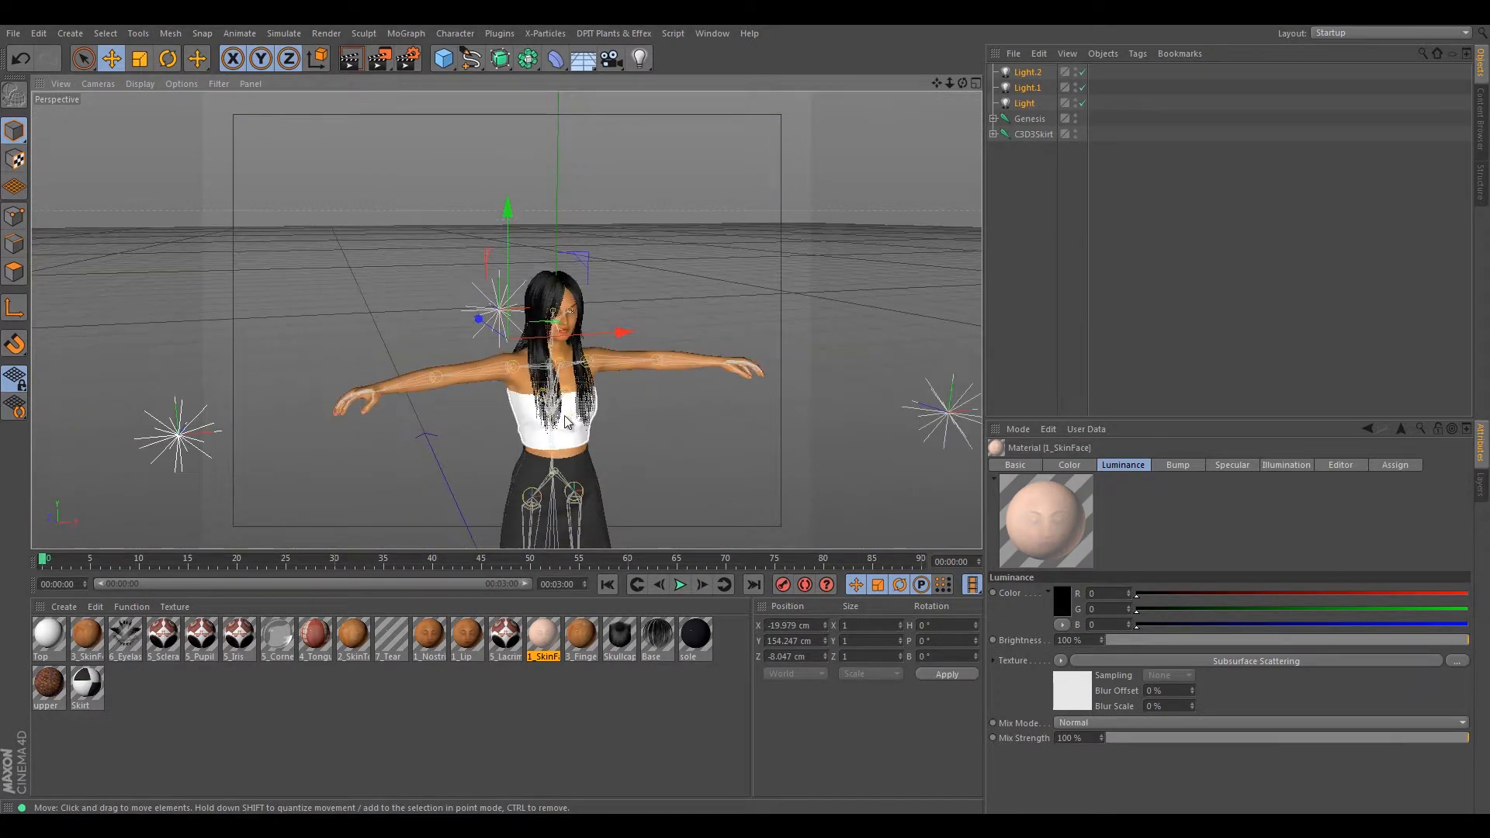
left_click(179, 441)
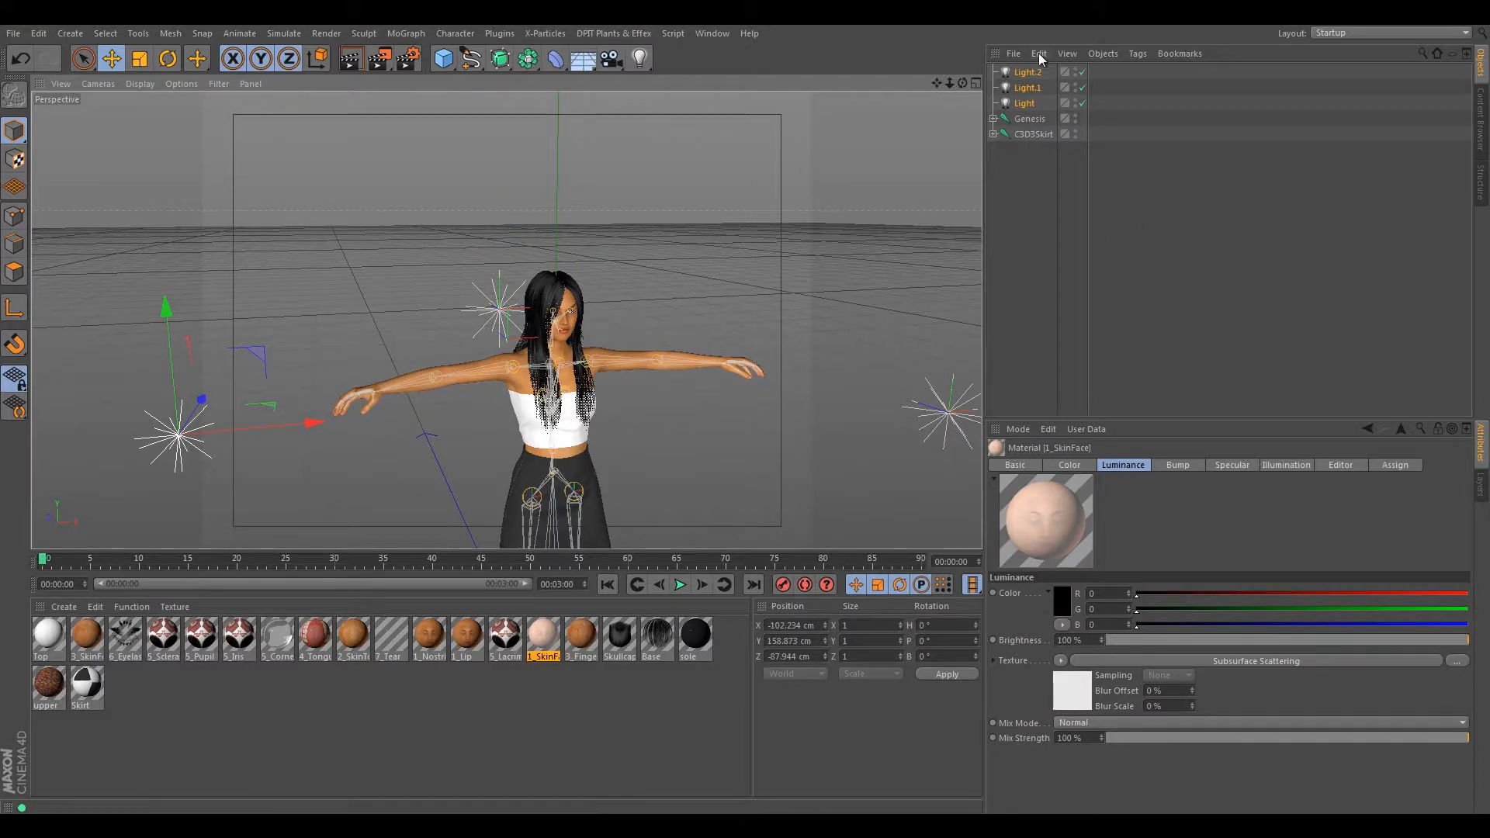
left_click(1082, 88)
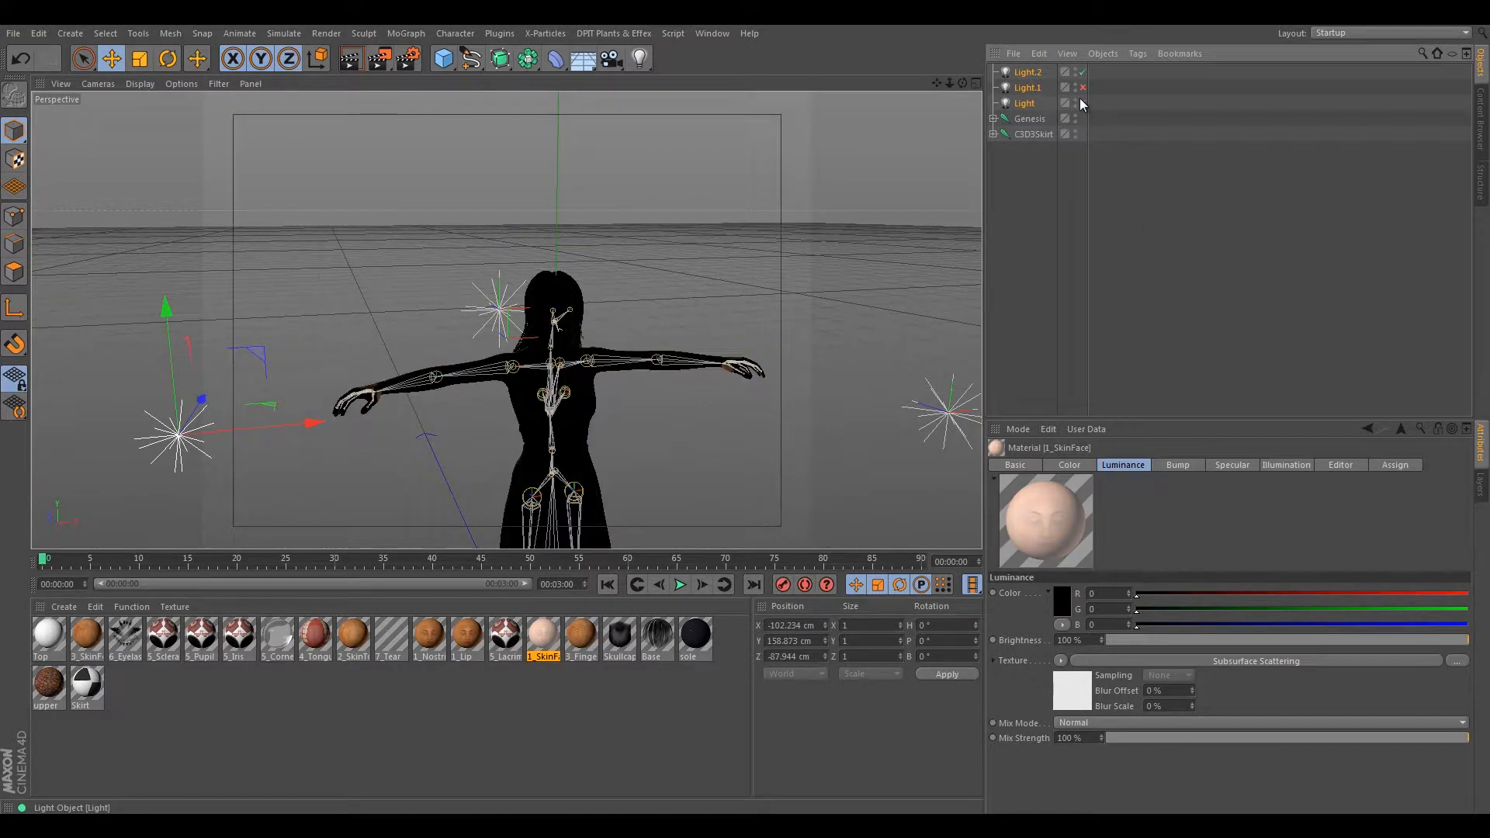
left_click(1082, 88)
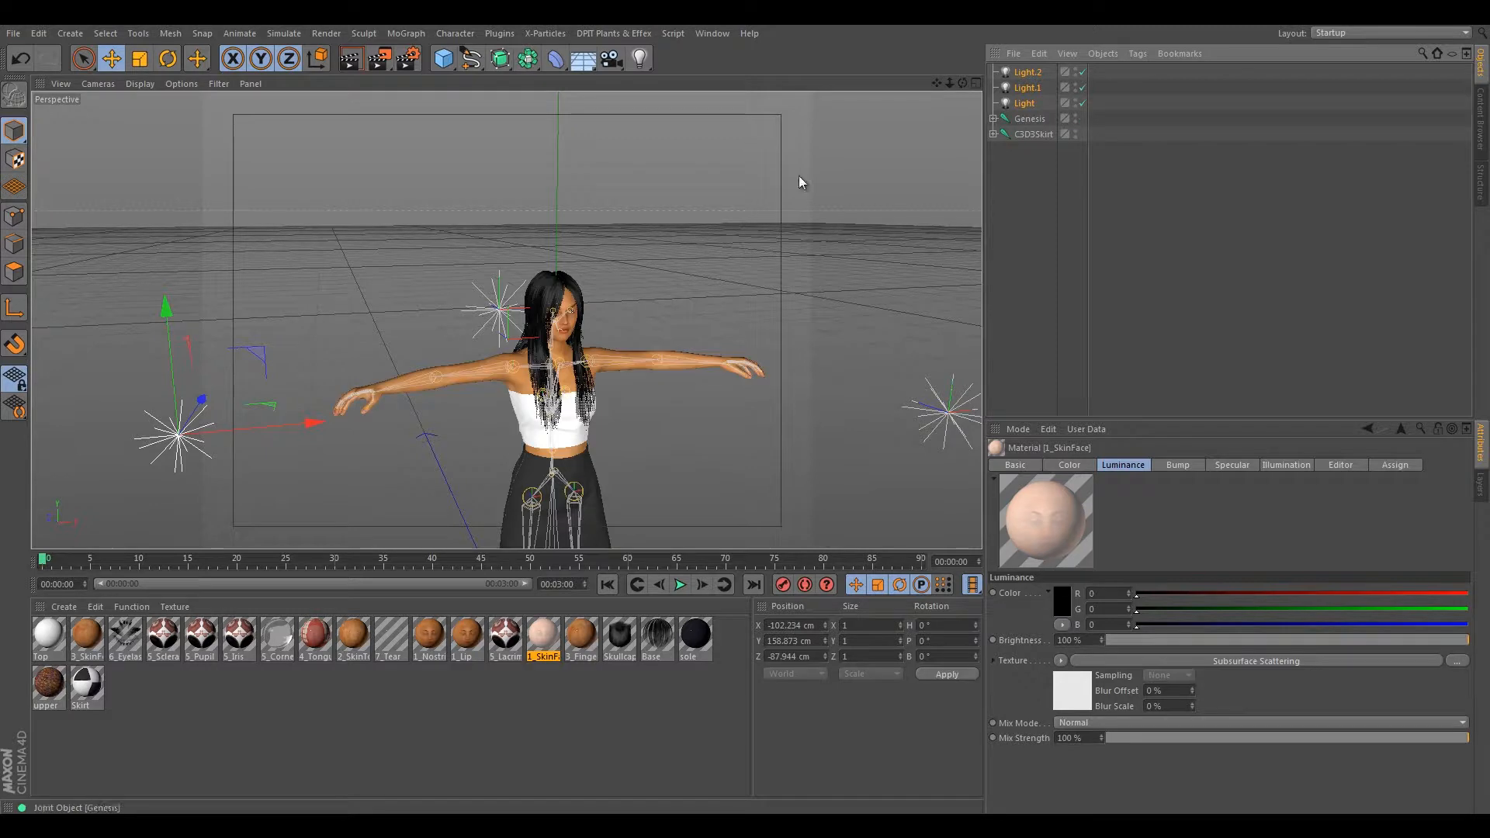
- Rename Light.2, the light behind the figure's head, as Hair
left_click(499, 313)
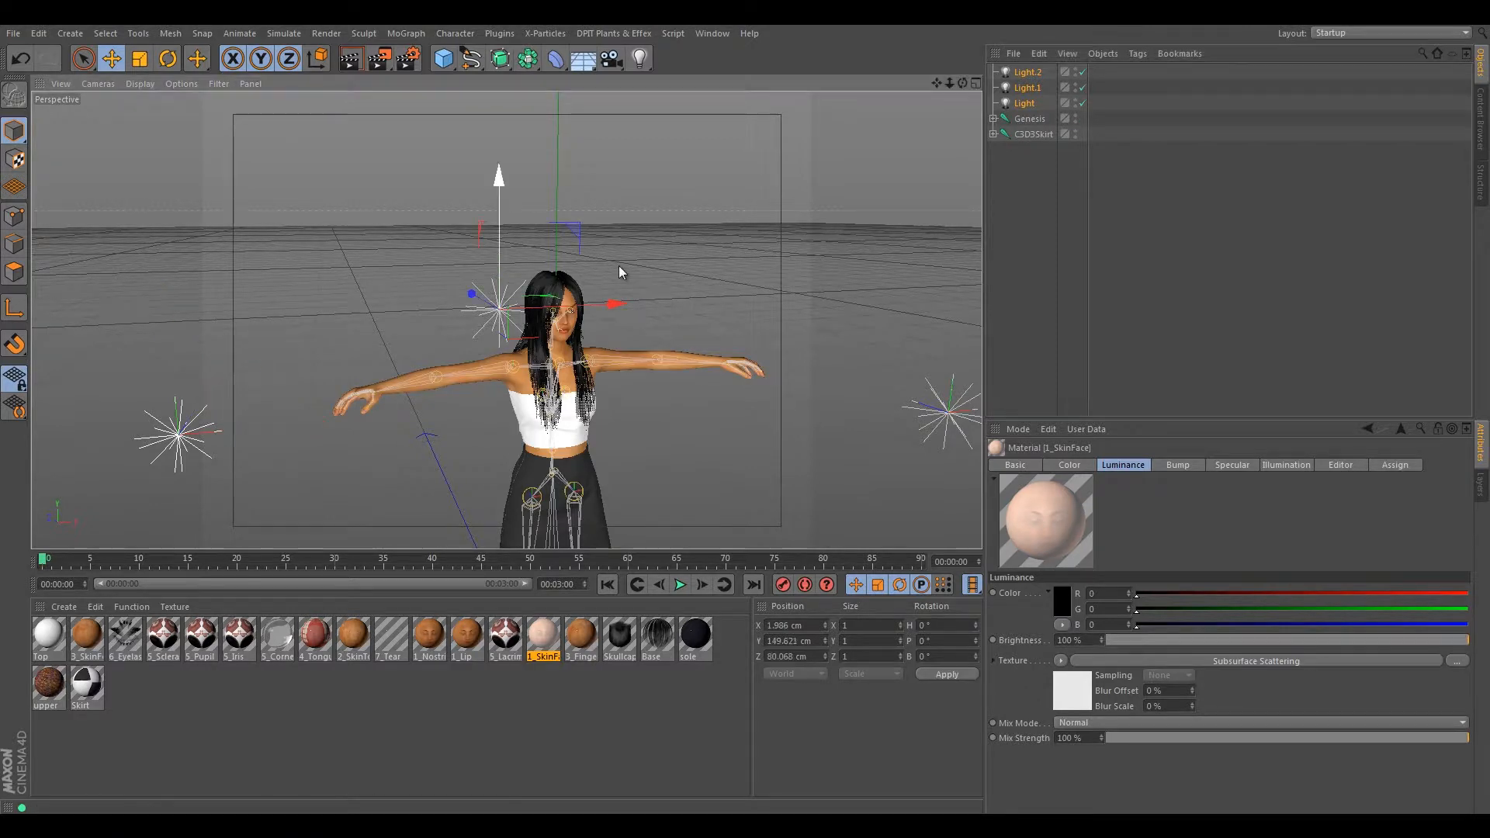
left_click(1035, 75)
type("Hai")
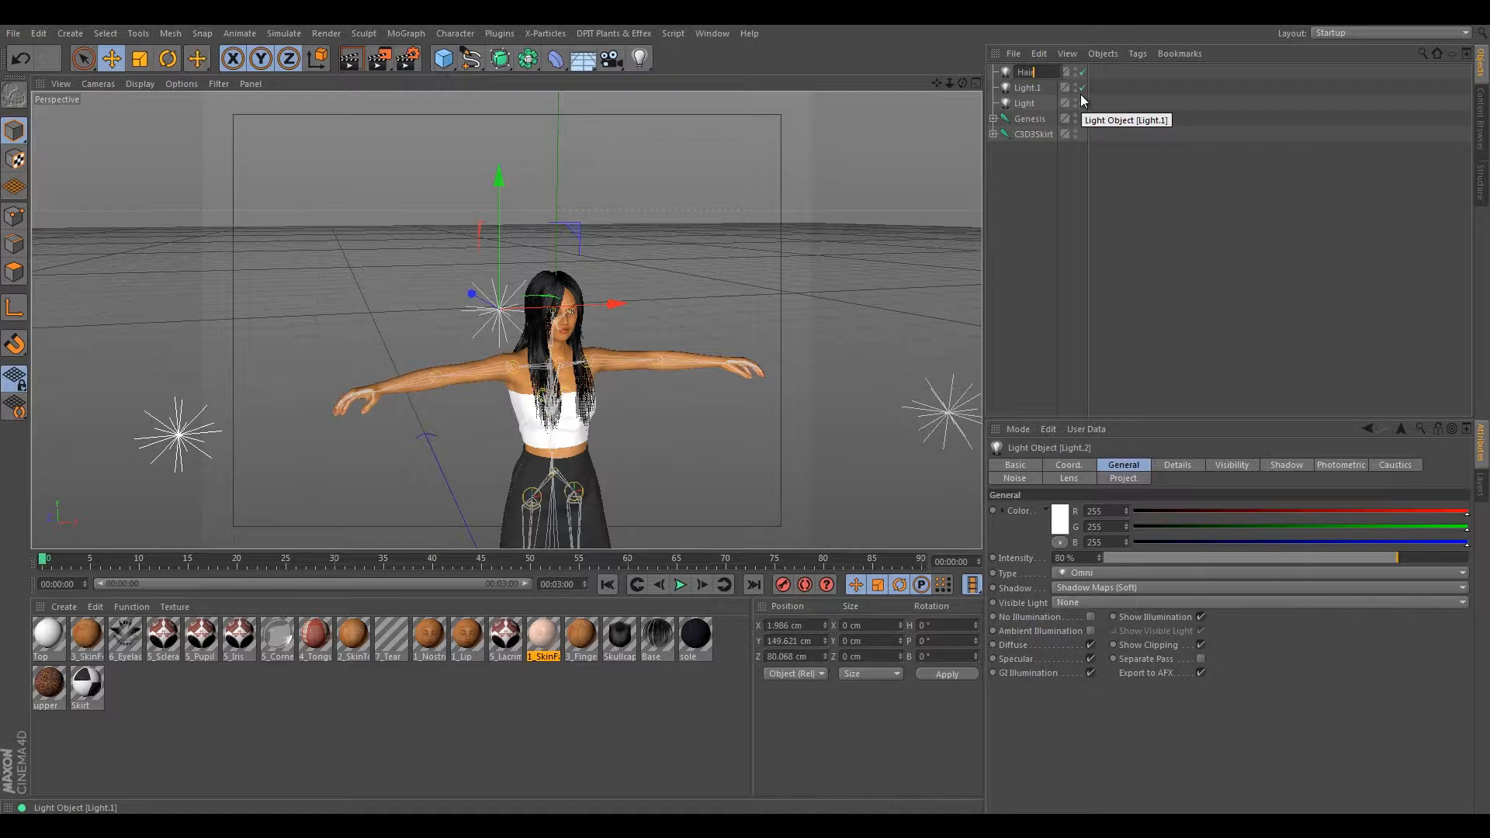
type("r")
key("Return")
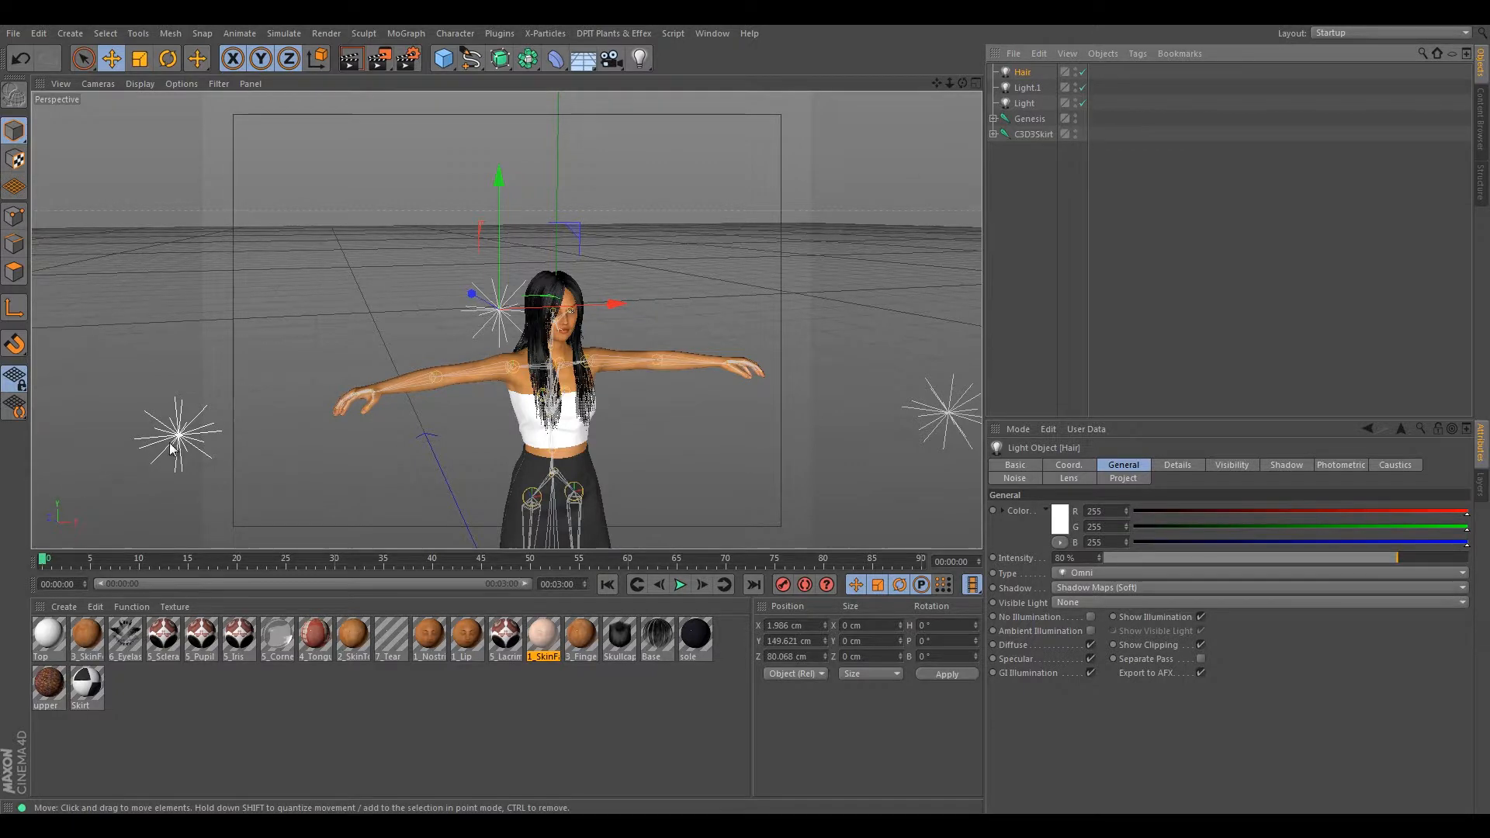
- Rename the original Light as Key and Light.1 as Fill
left_click(173, 449)
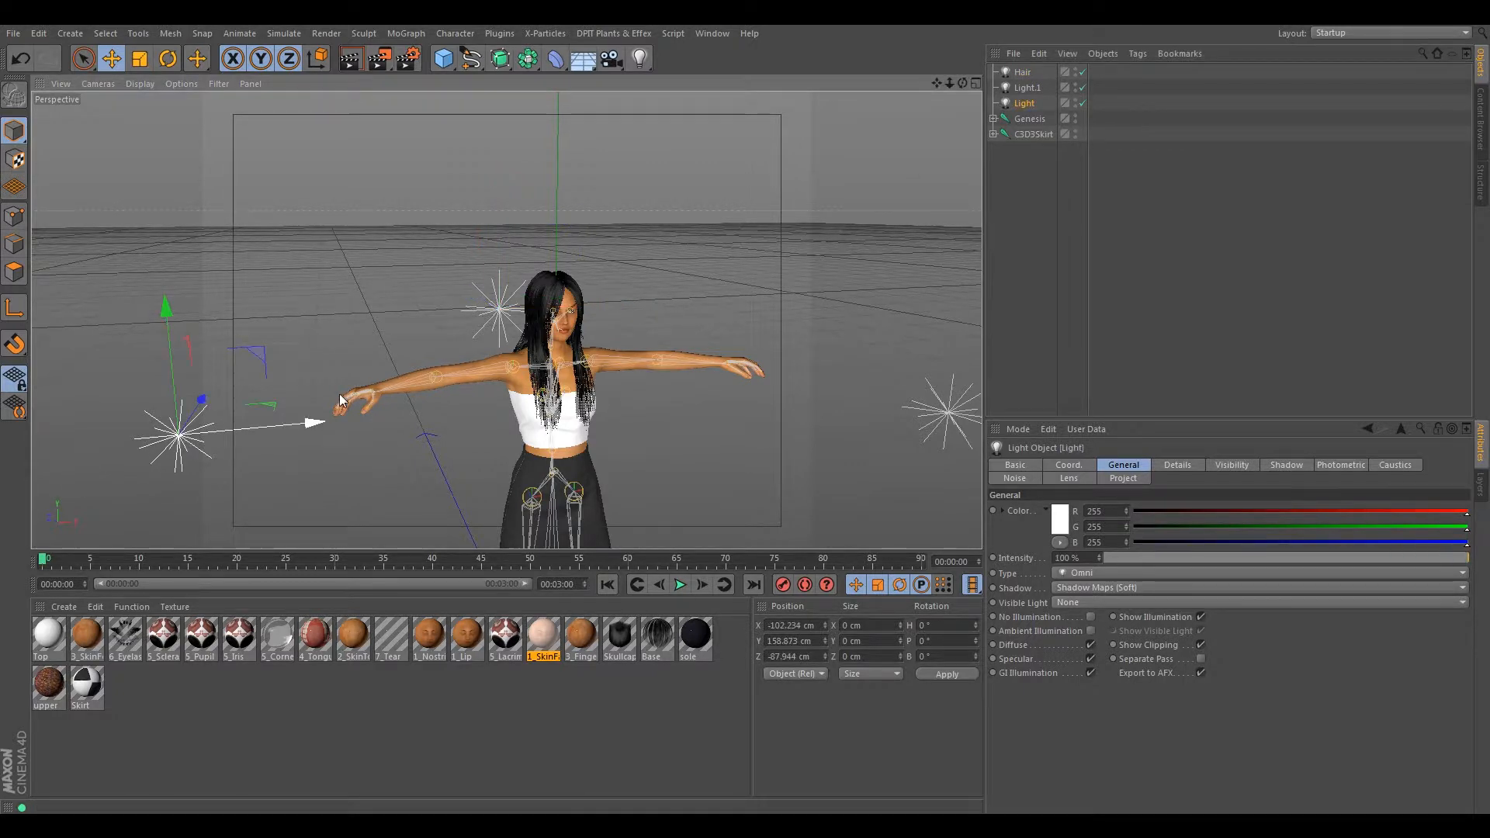
double_click(1023, 104)
type("Key")
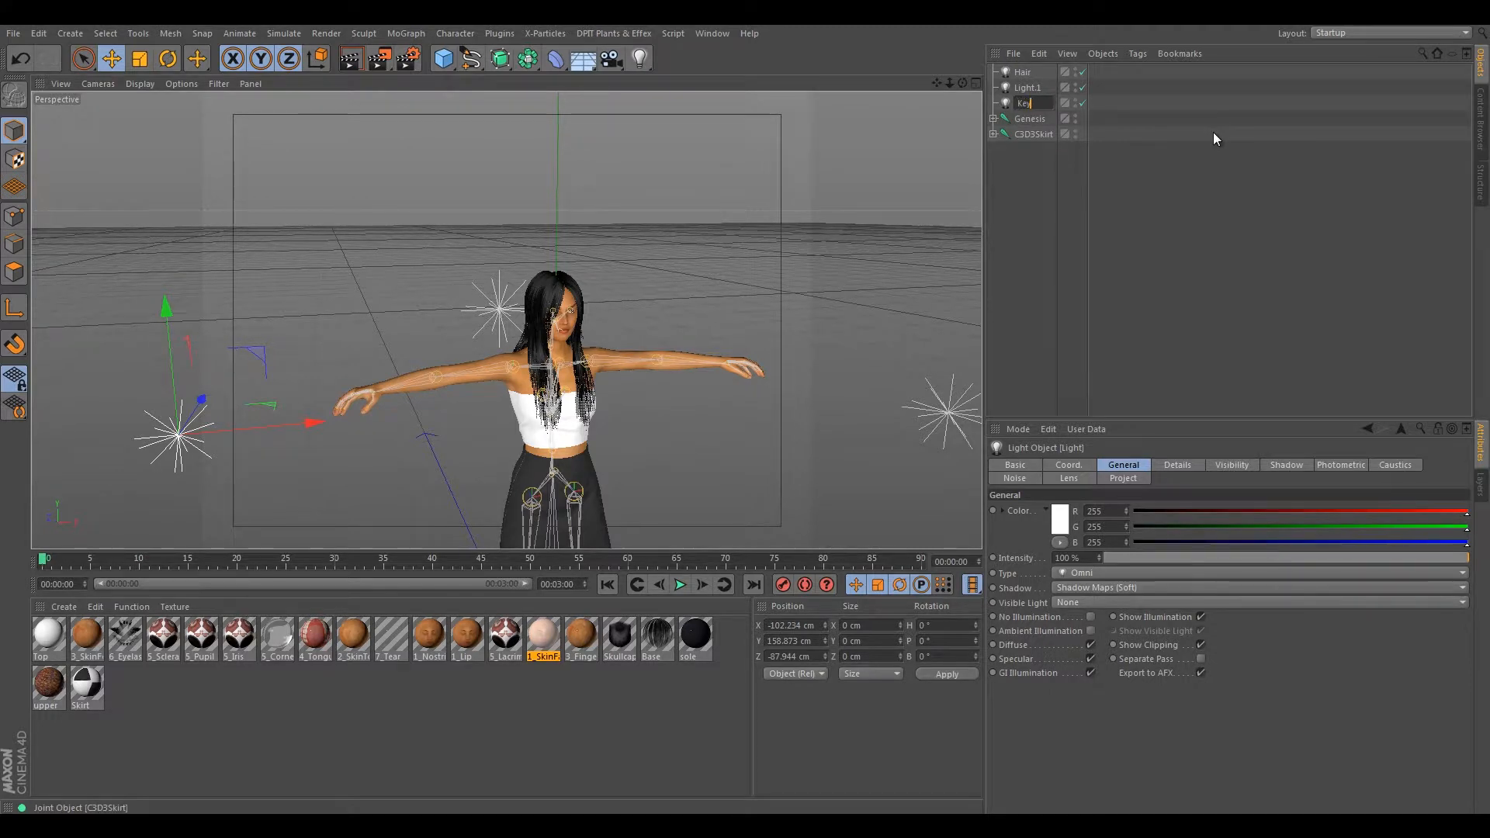
left_click(1026, 88)
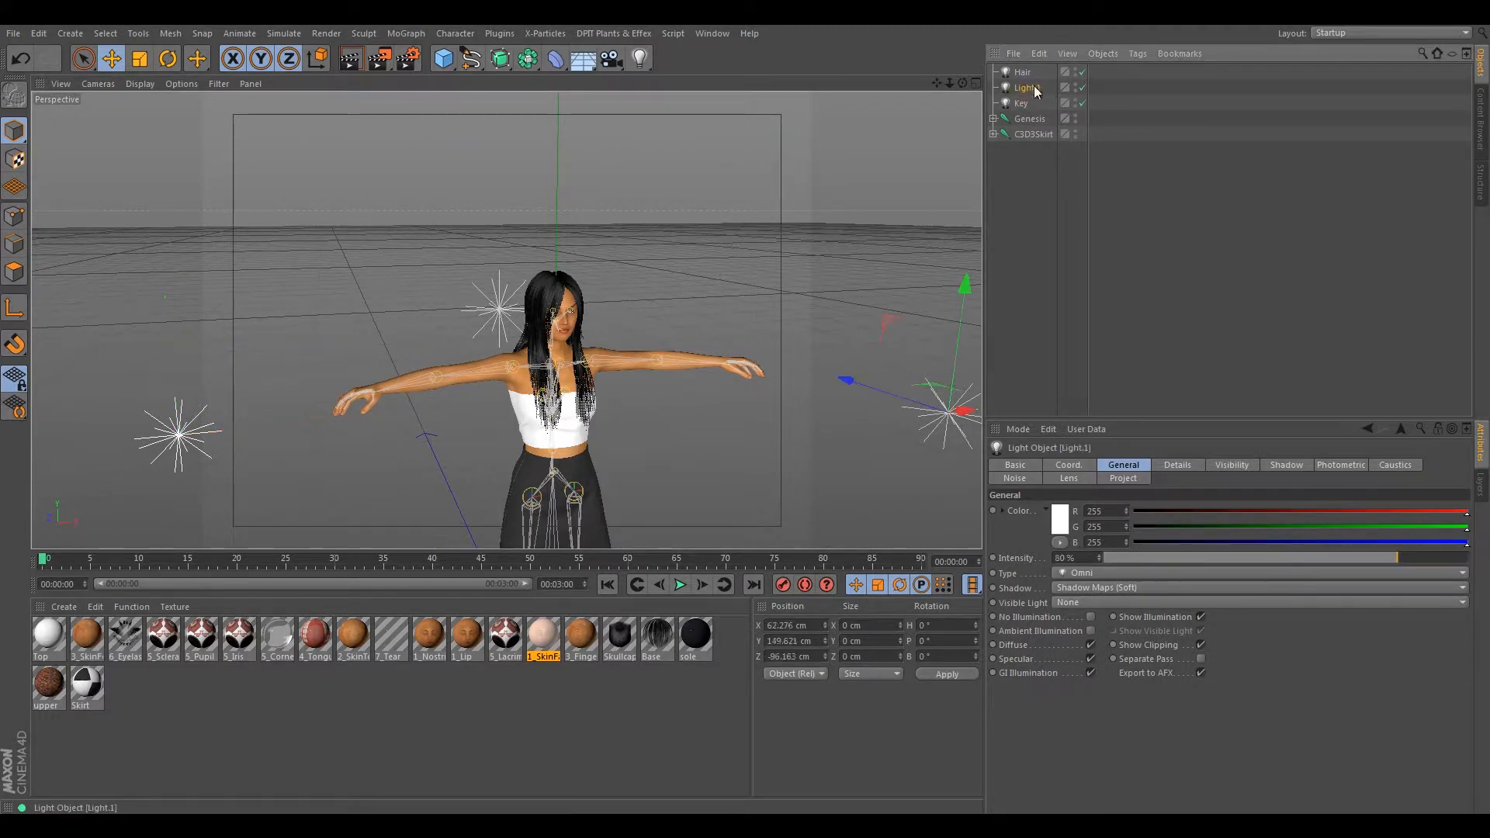
double_click(1029, 87)
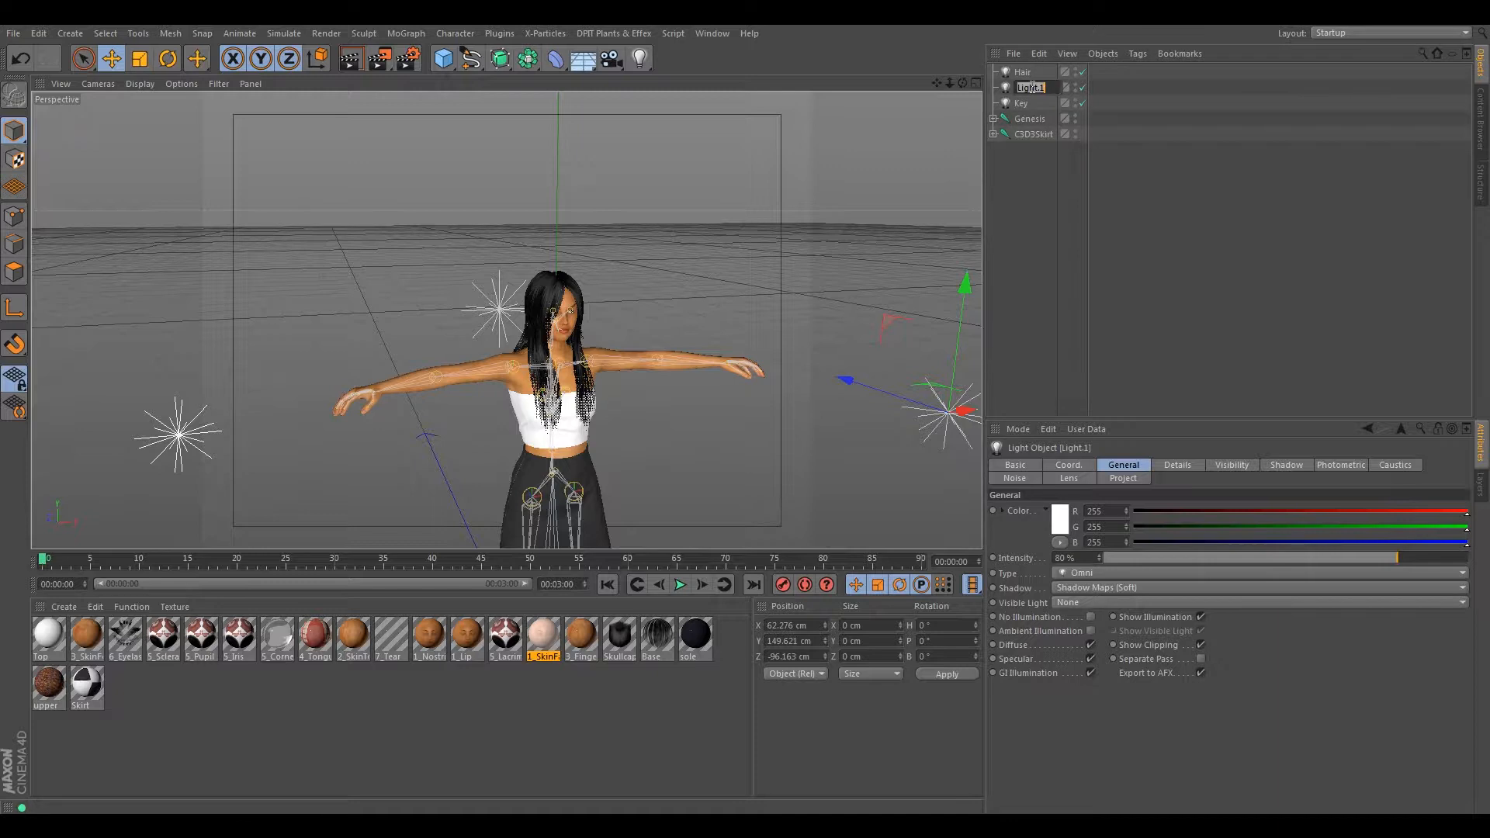
type("Fill")
key("Return")
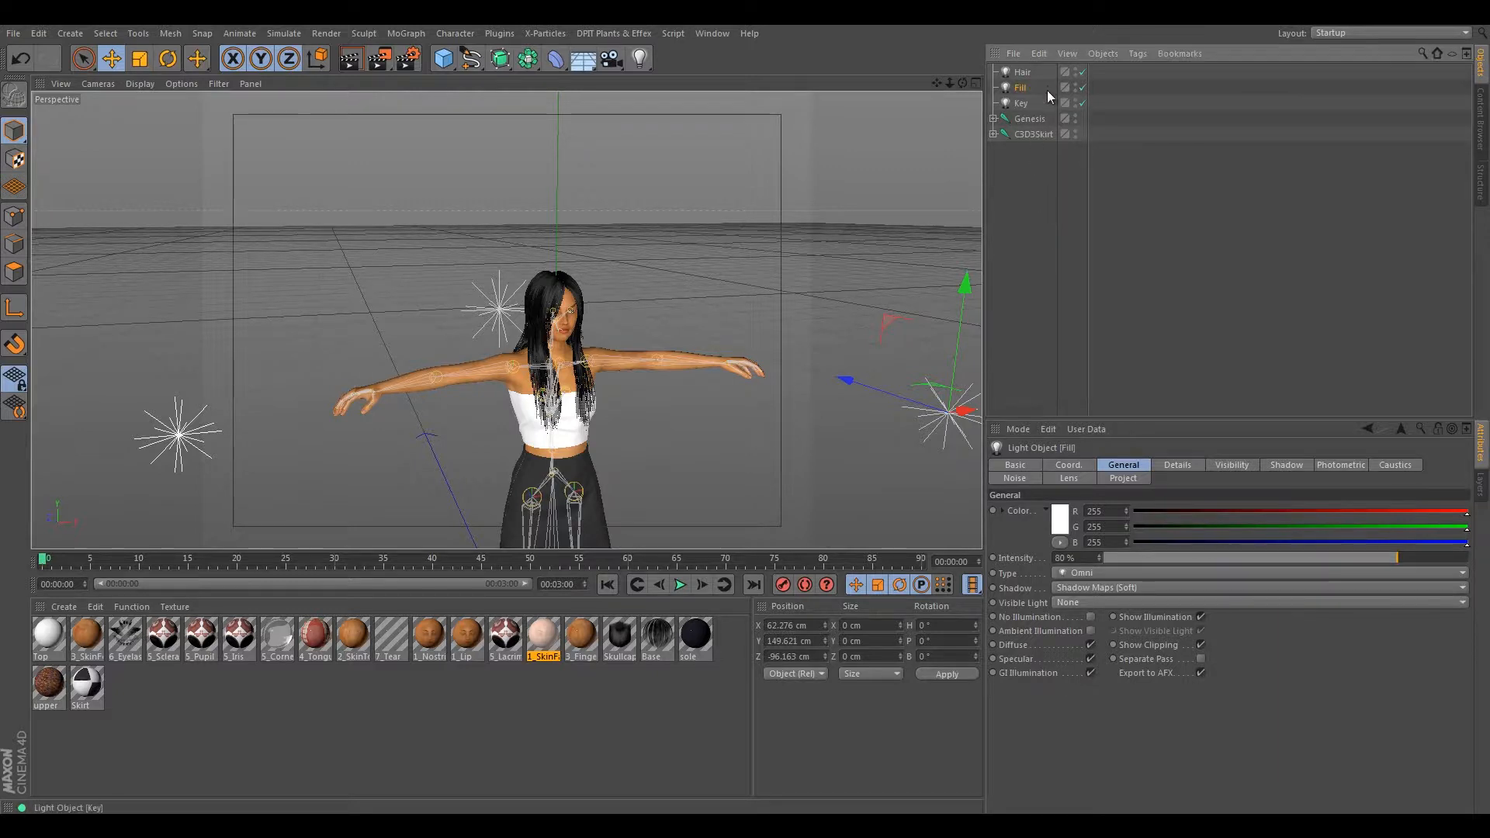
- Disable the Hair and Fill lights and hide them in the viewport so only the Key light stays active
left_click_drag(1075, 73, 1079, 85)
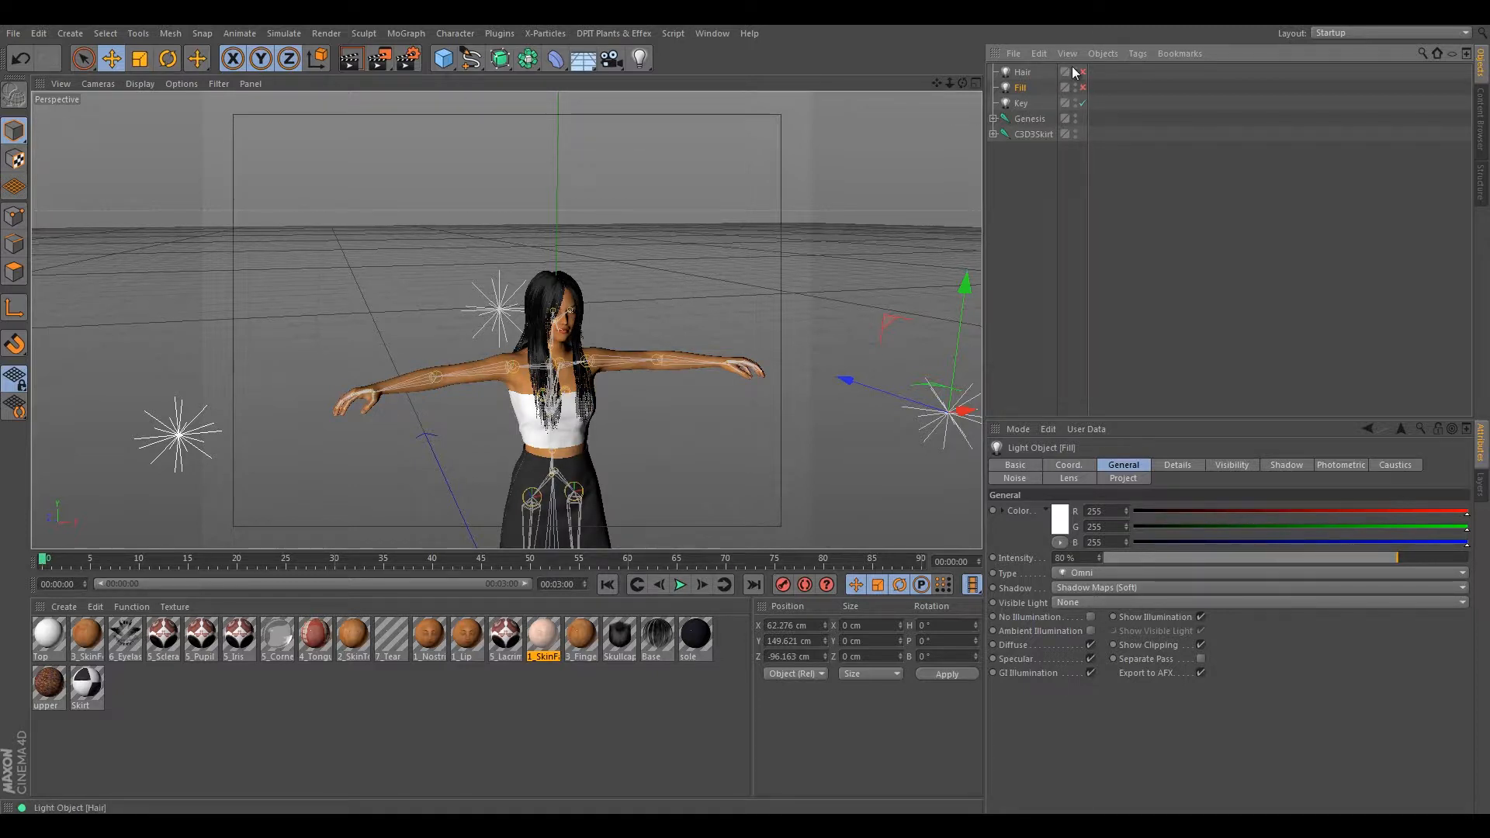
left_click(1076, 69)
left_click(1075, 84)
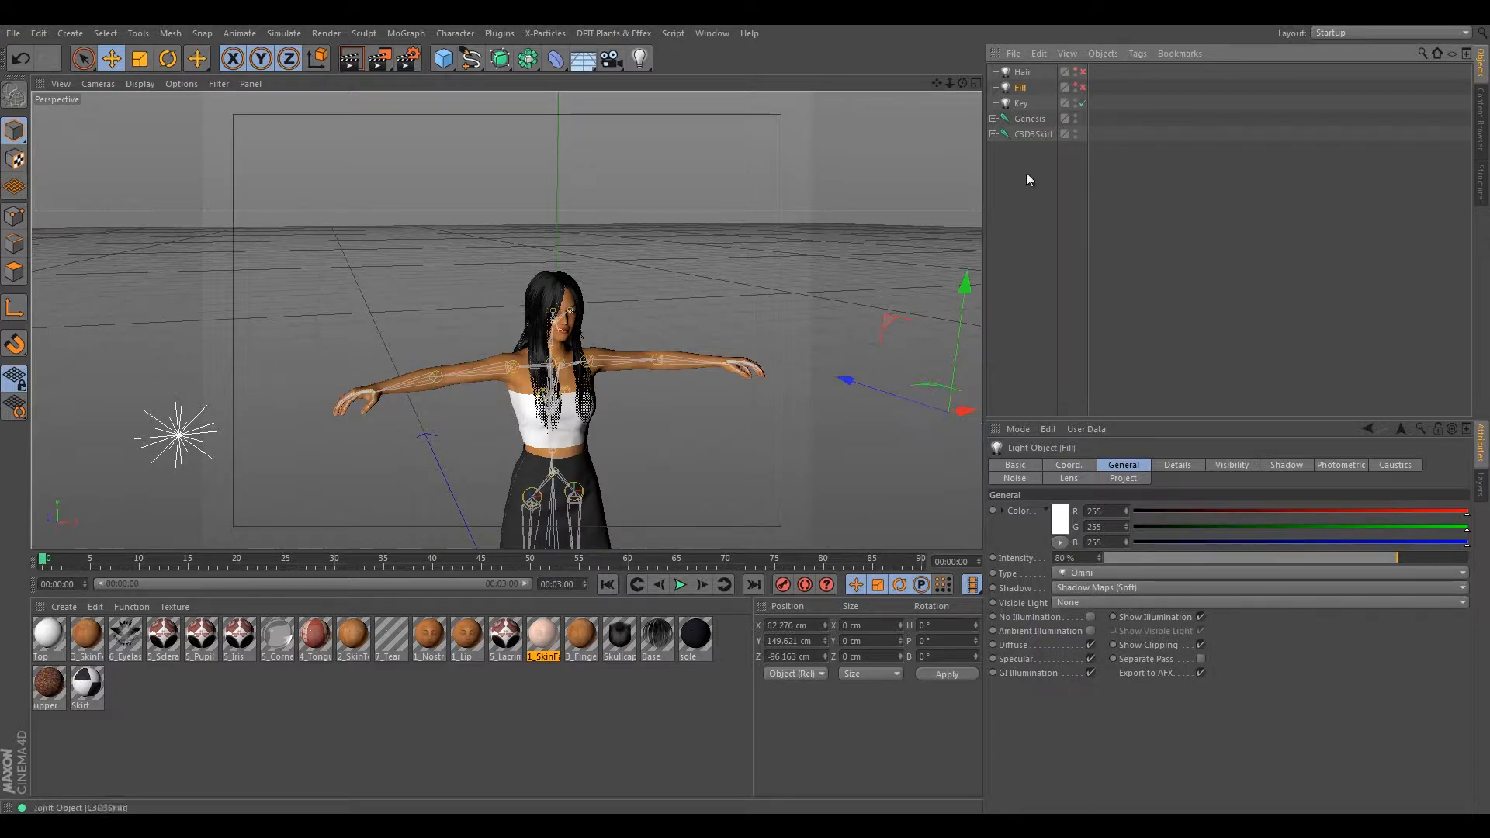
- Move the Key light up and back beside the figure's head, to about X -73, Y 174, Z 2 cm
left_click(204, 427)
left_click_drag(318, 408, 347, 315)
left_click_drag(530, 338, 253, 371, "alt")
left_click_drag(383, 239, 574, 228)
left_click_drag(489, 345, 590, 221, "alt")
- Set the Key light's intensity to 200%
double_click(1086, 554)
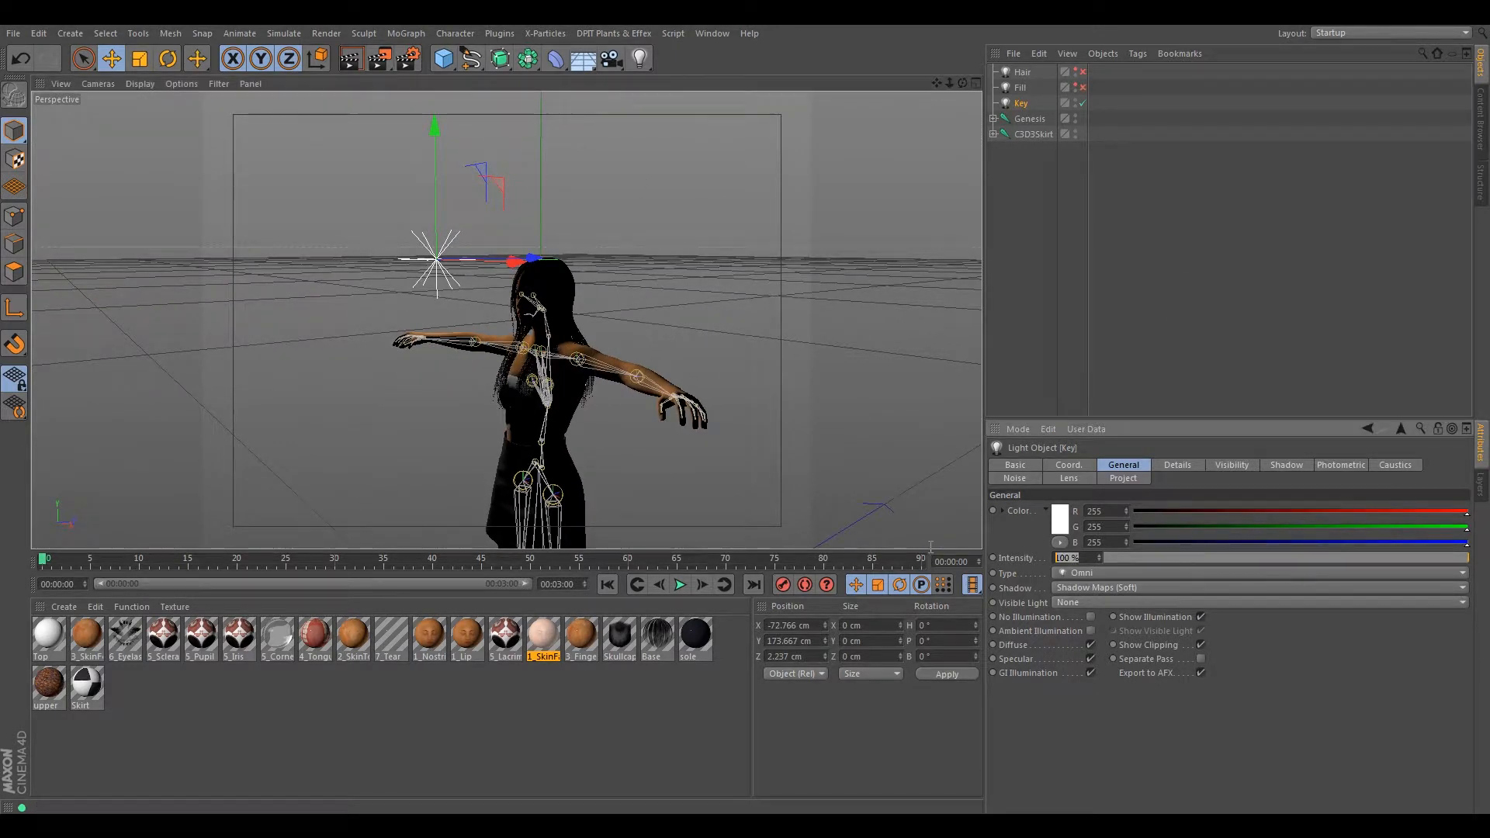
type("200")
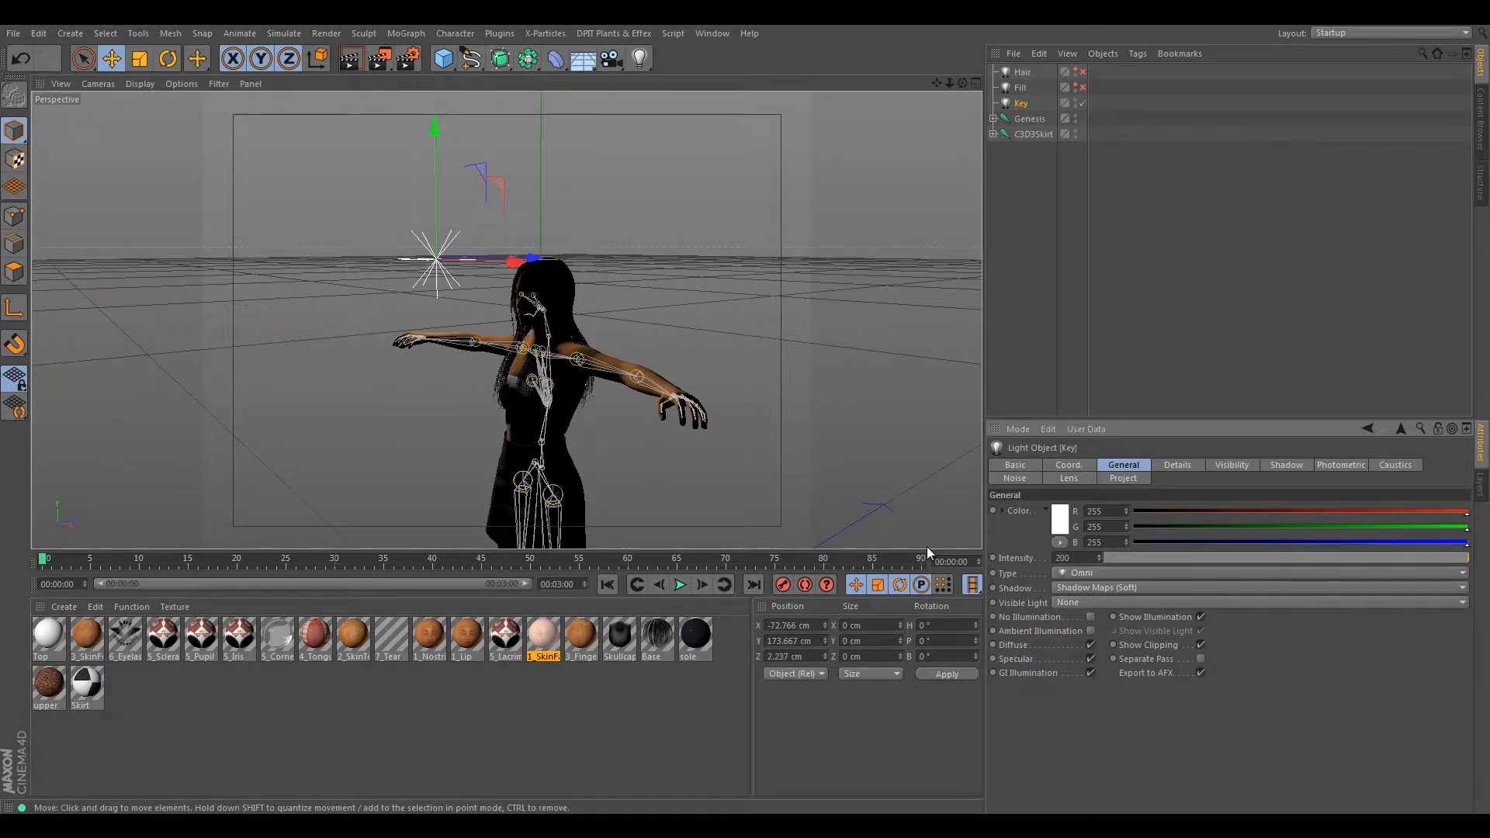
key("Return")
- Select the 1_SkinFace material and render a close-up of the shaded side of the figure's head in the viewport
left_click_drag(717, 406, 637, 392, "alt")
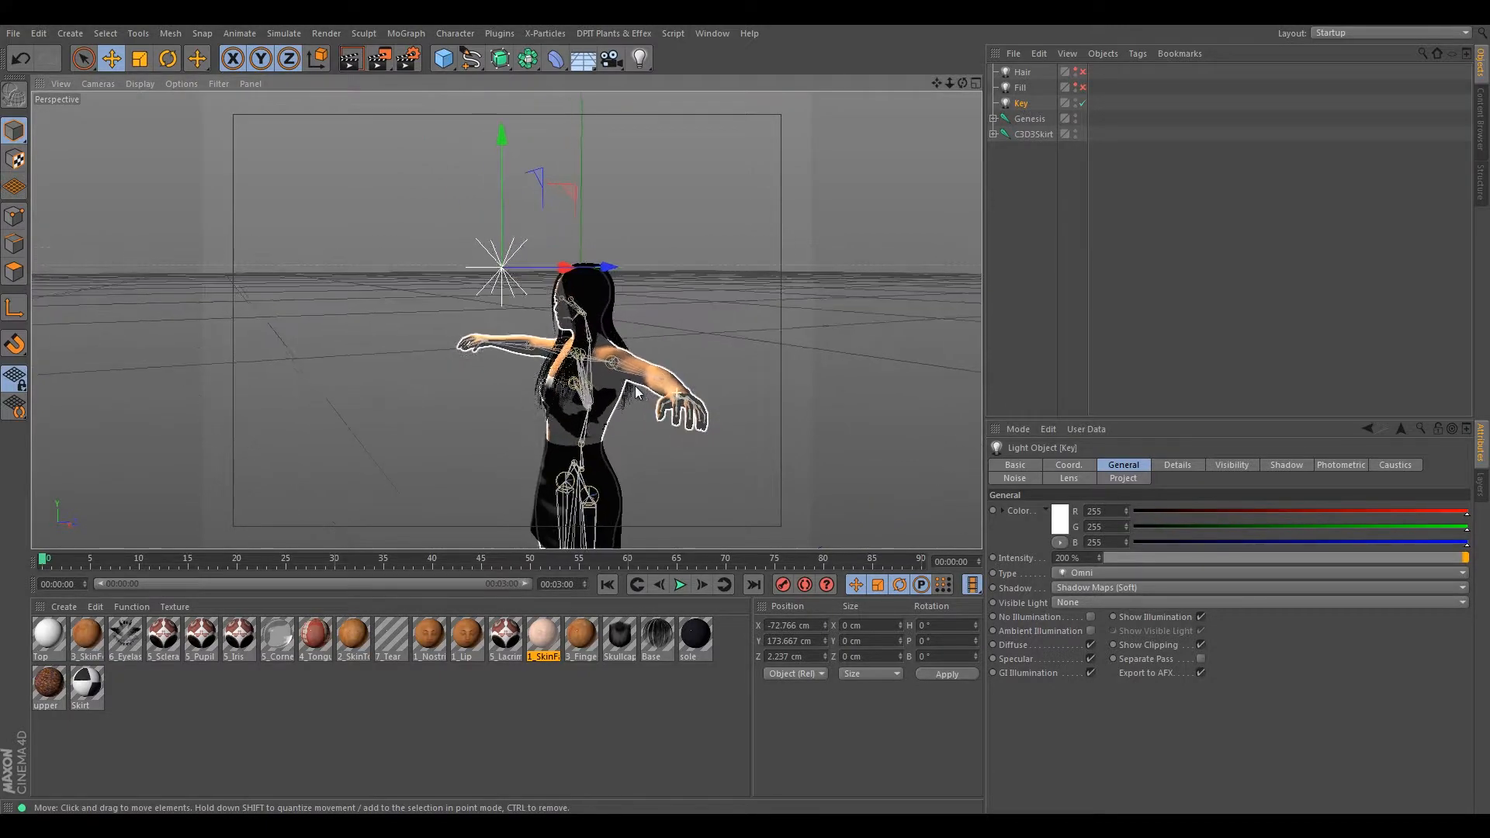
scroll(538, 347, "up", 8)
left_click_drag(480, 425, 448, 331, "alt")
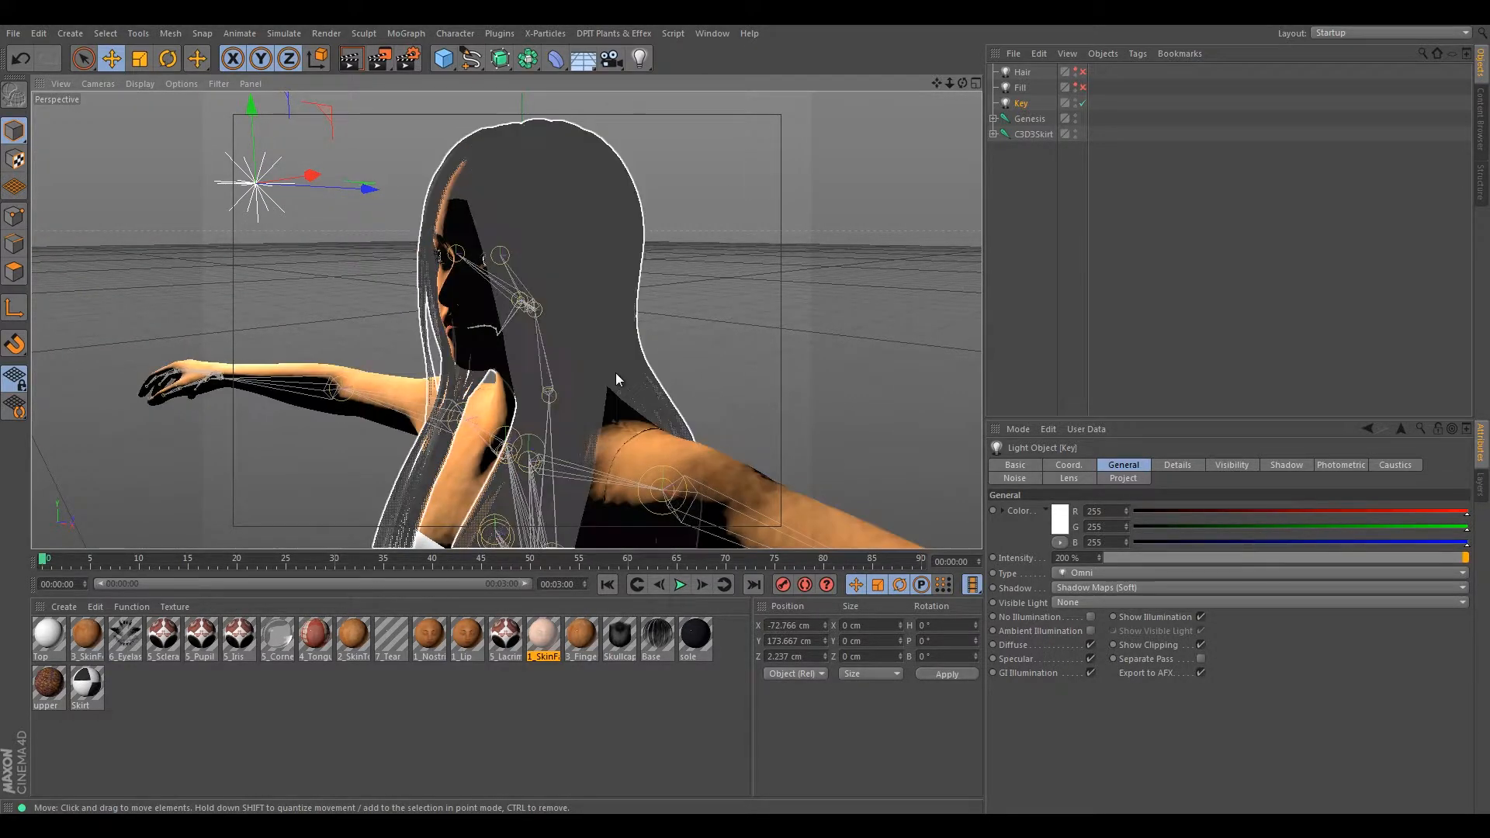
left_click(550, 641)
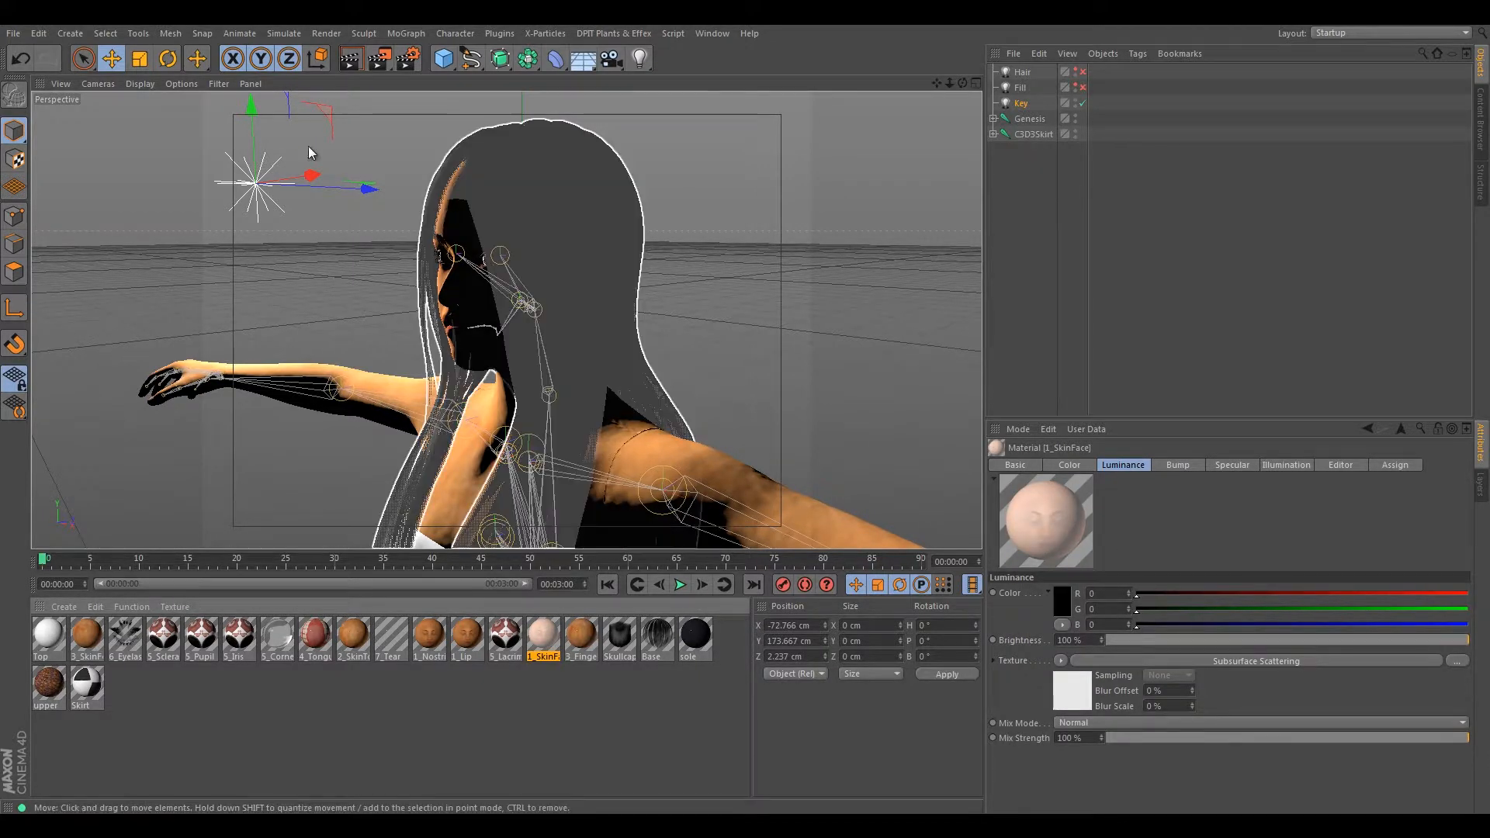
left_click(351, 57)
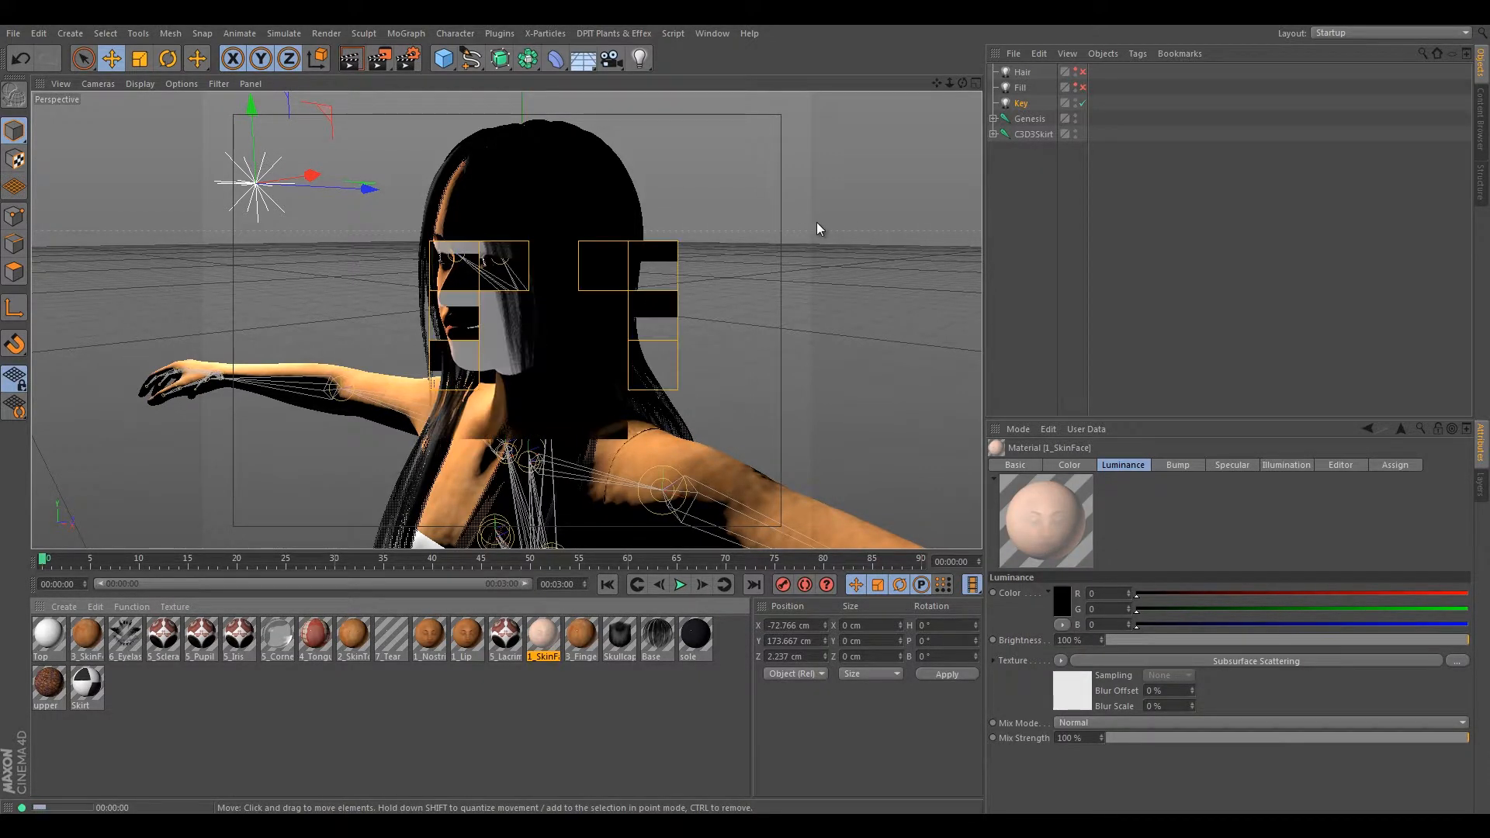
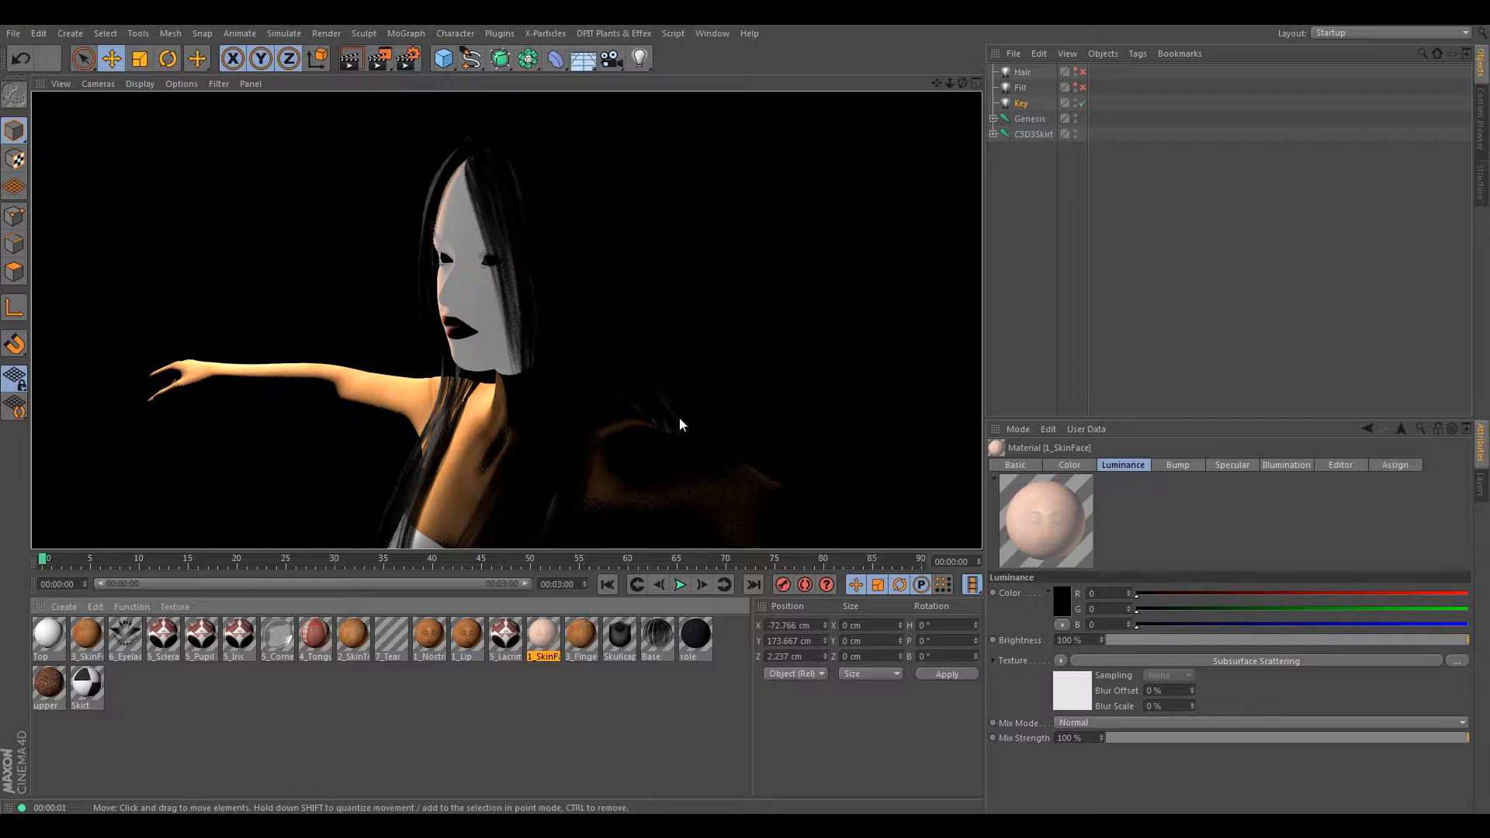
- Preview SP5_MichelleSSS.jpg, load it as the Subsurface Scattering effect's shader texture, and render the viewport again
left_click(1202, 662)
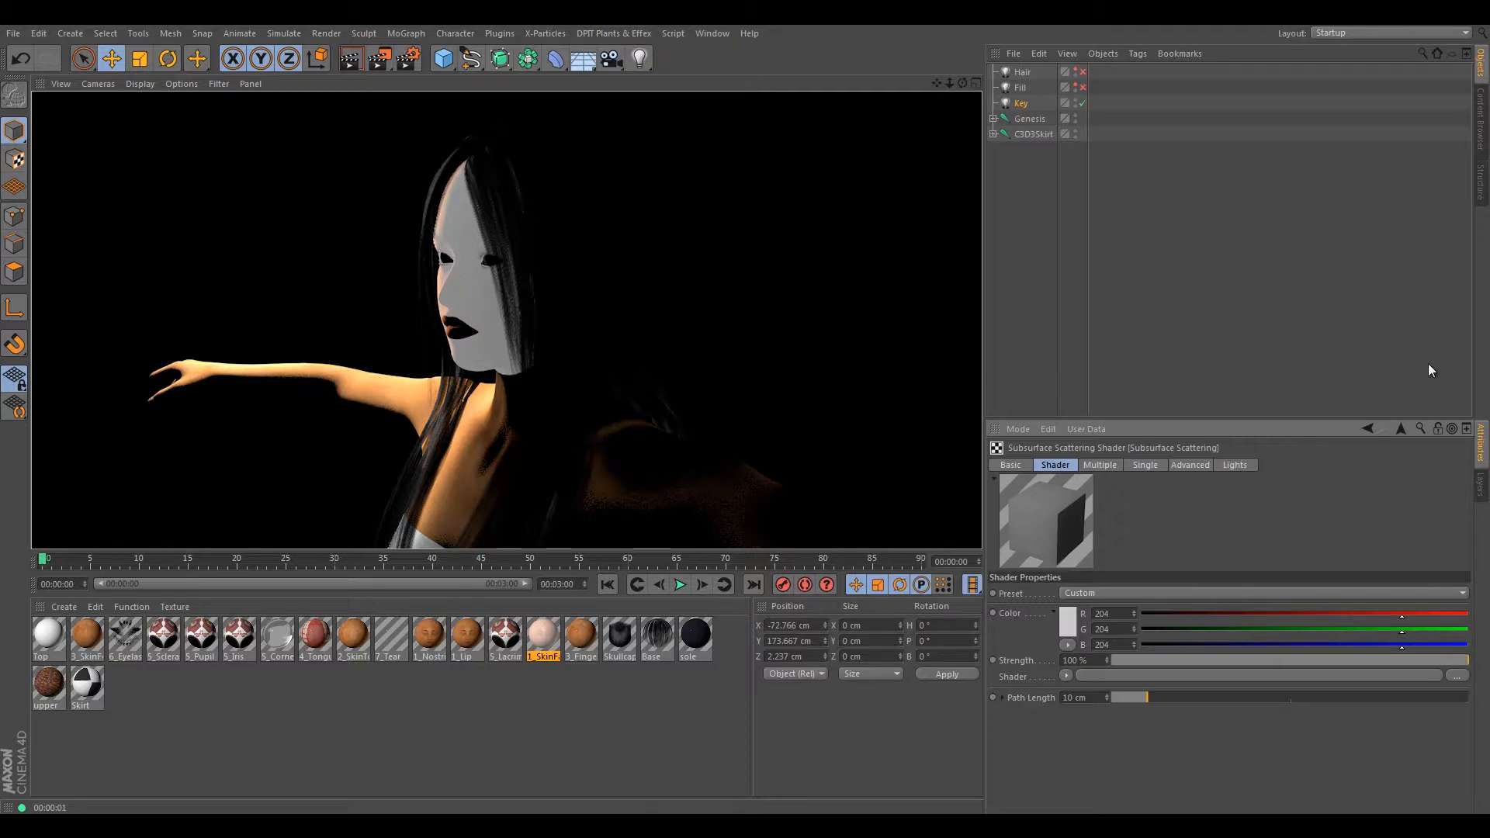
left_click_drag(1489, 82, 437, 145)
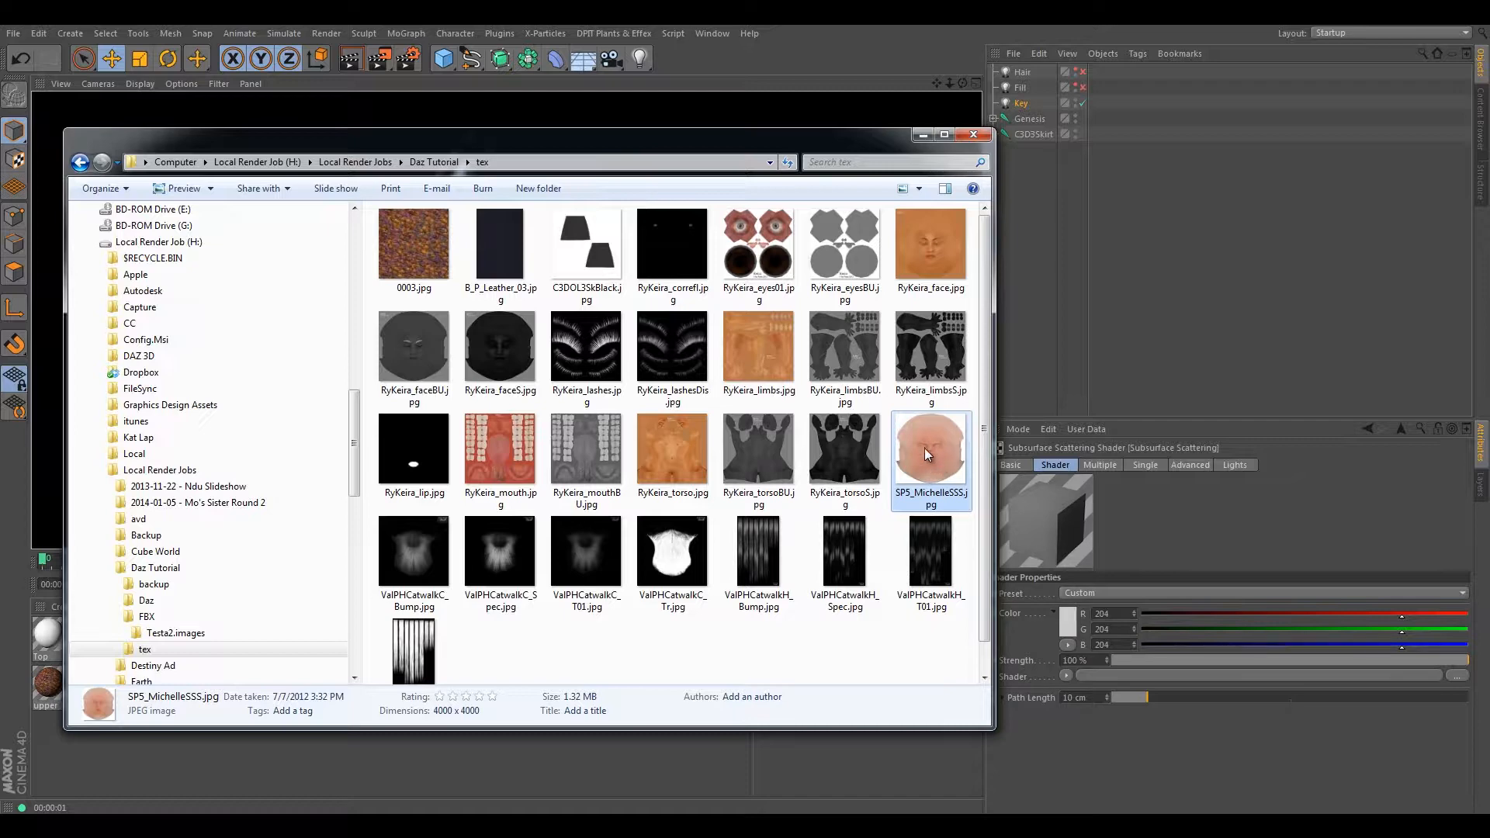
double_click(928, 453)
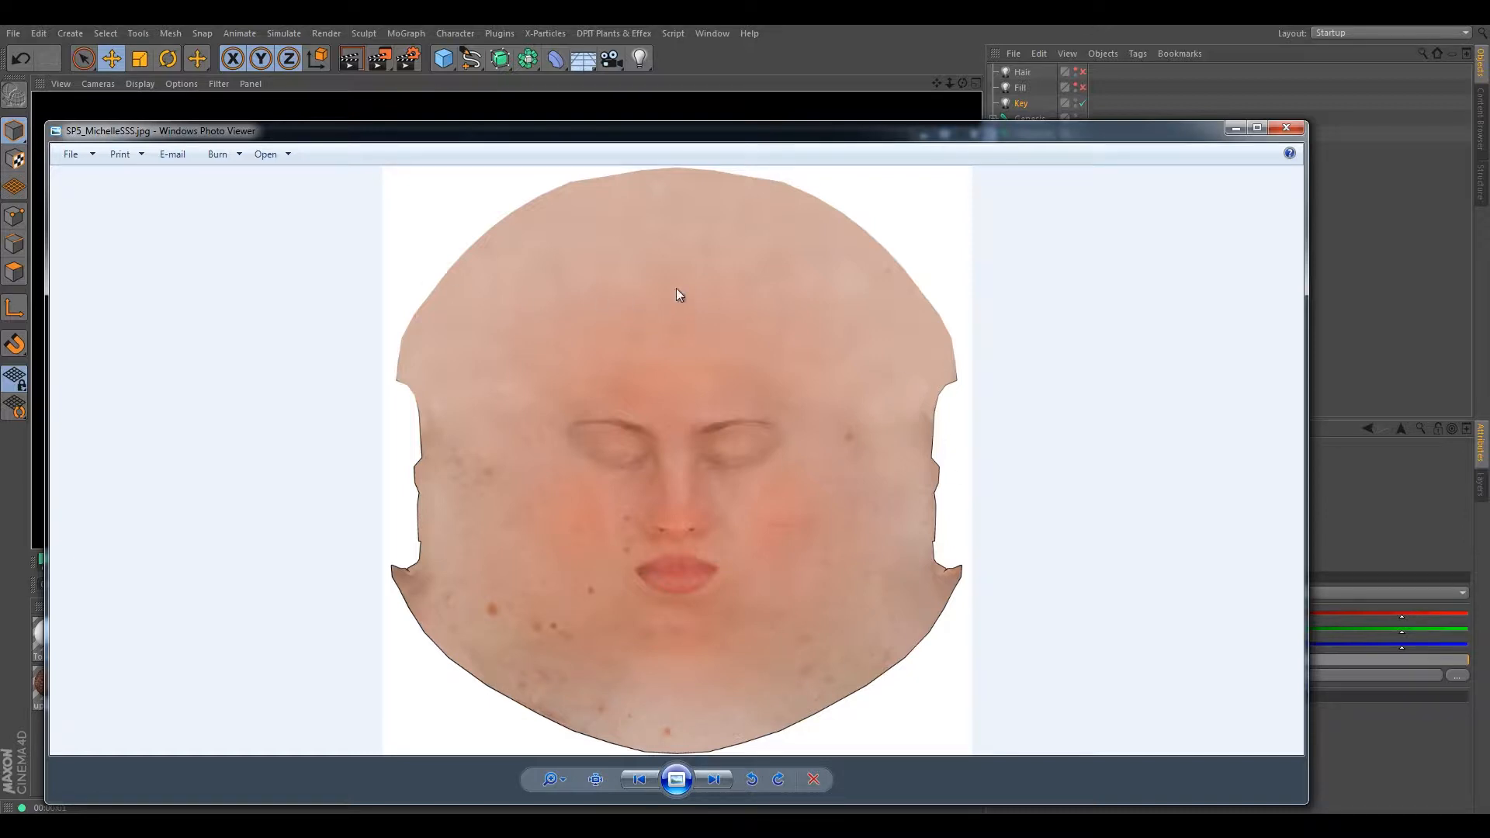
left_click_drag(909, 137, 1489, 203)
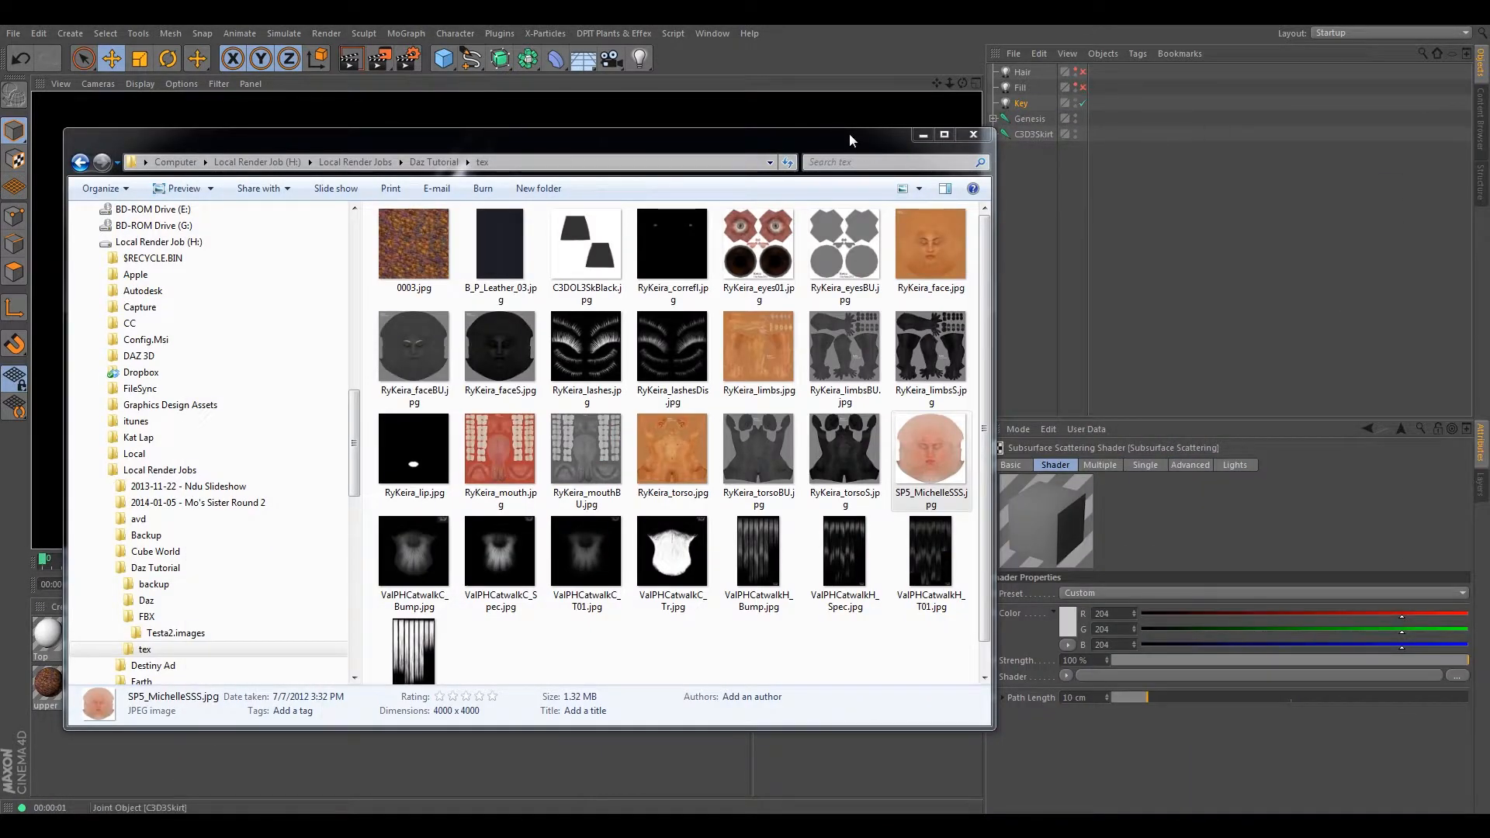
left_click(974, 135)
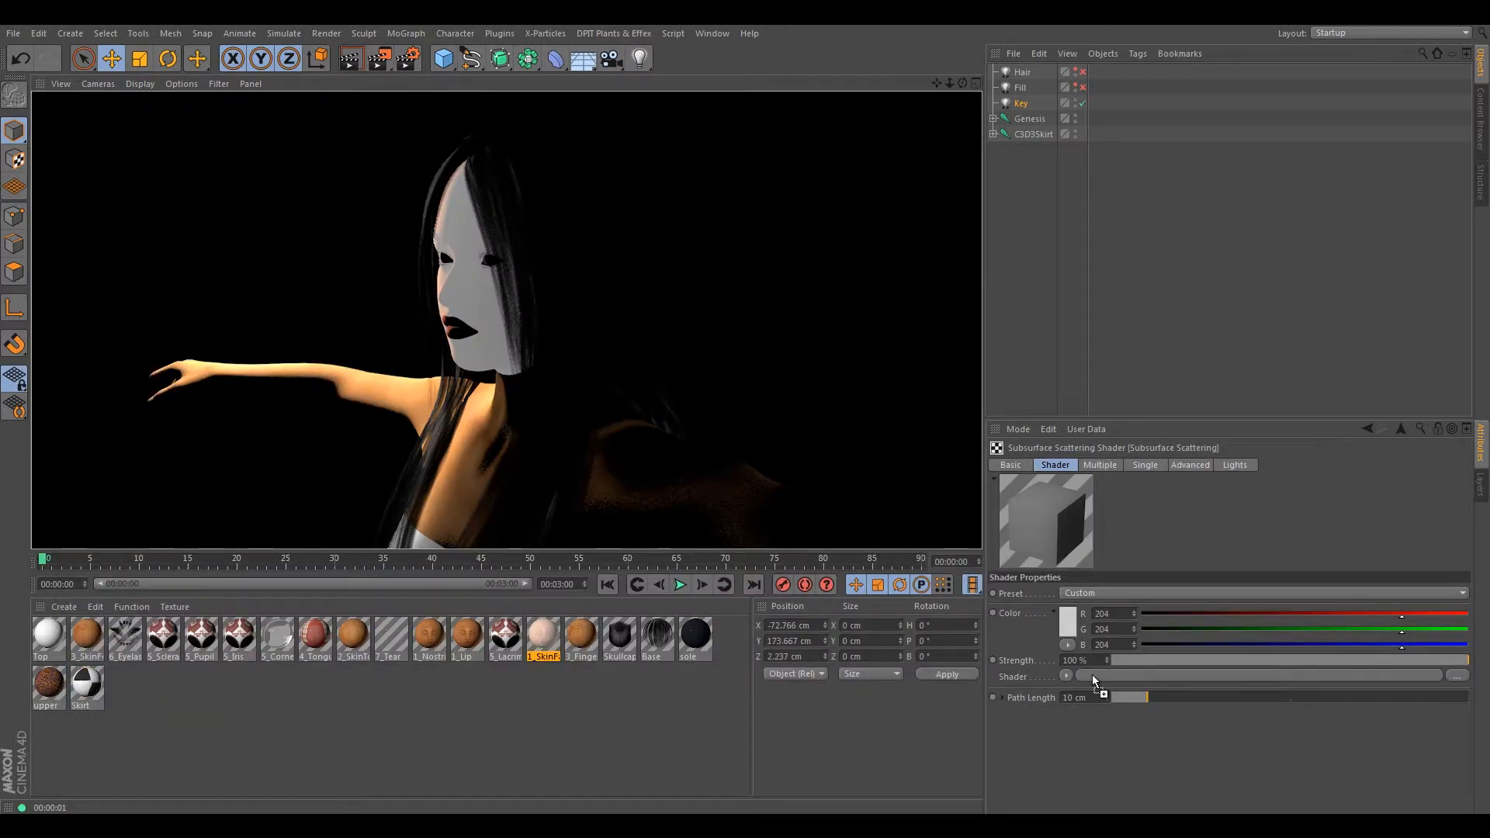
left_click_drag(1092, 674, 1092, 673)
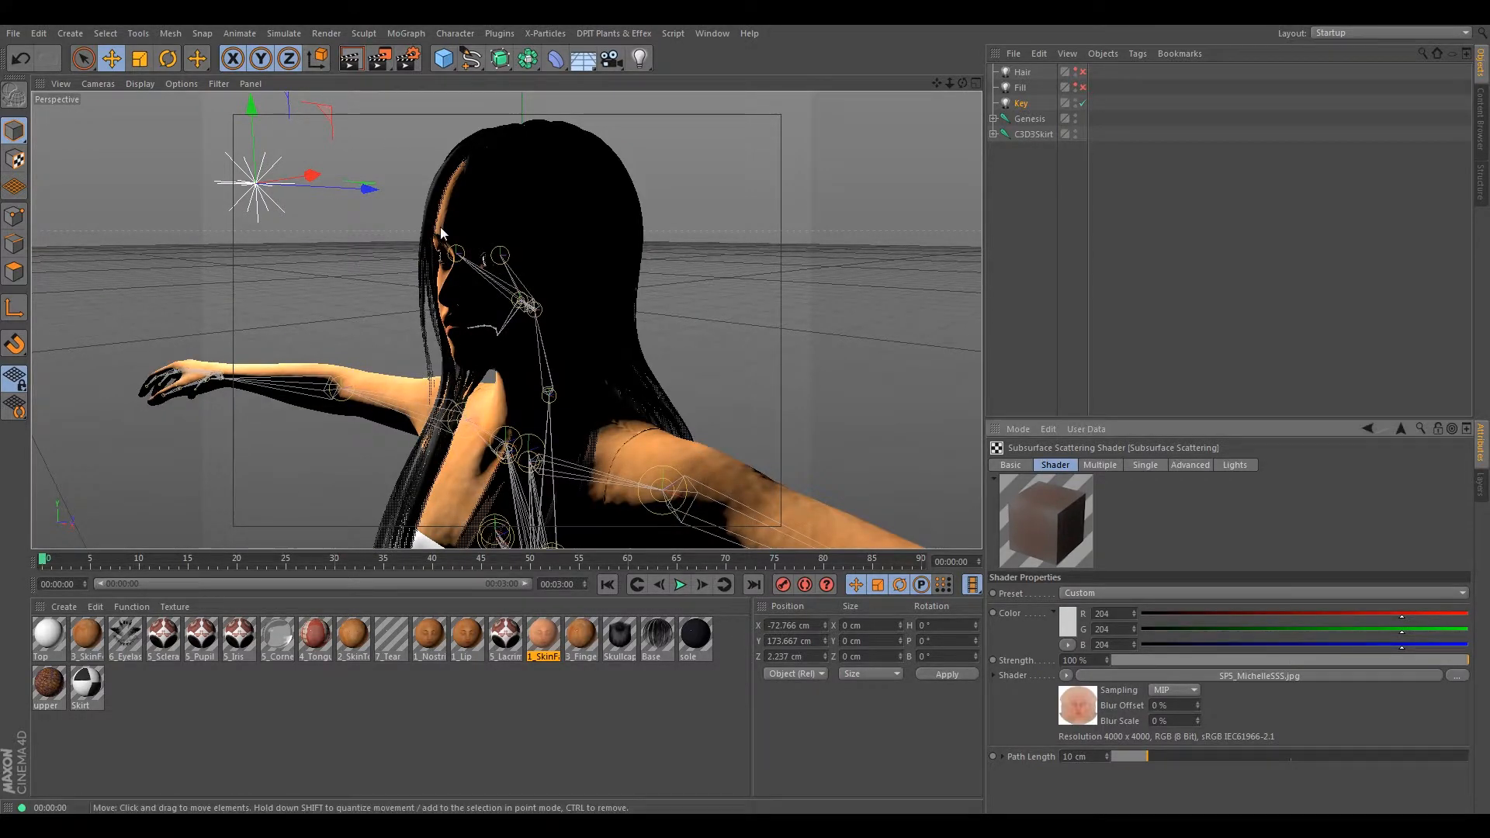
key("ctrl+r")
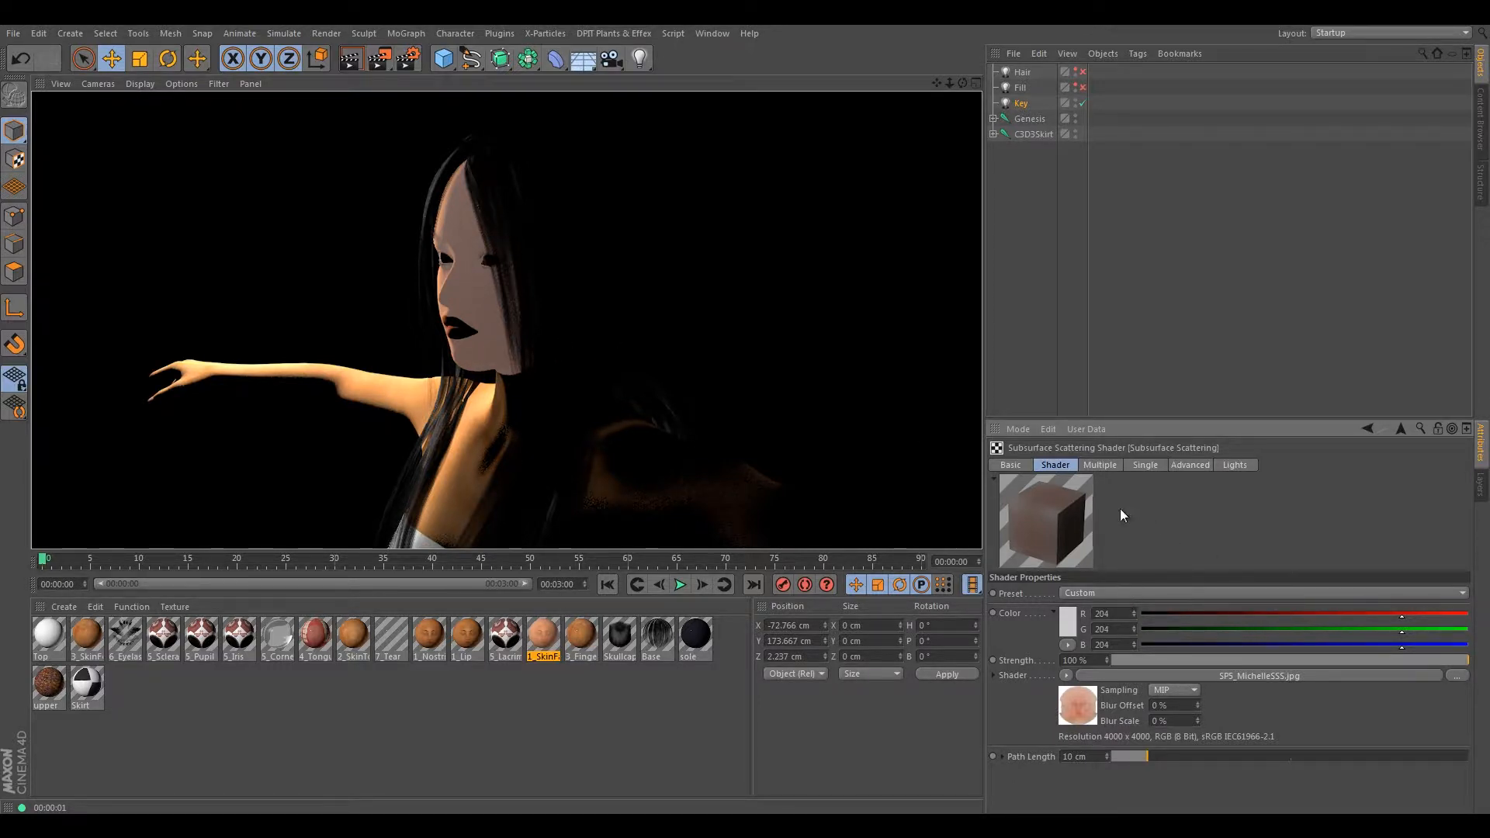
- Set the Subsurface Scattering path length to 2 cm and expose its separate red, green and blue values
left_click_drag(1089, 758, 980, 757)
type("2")
key("Return")
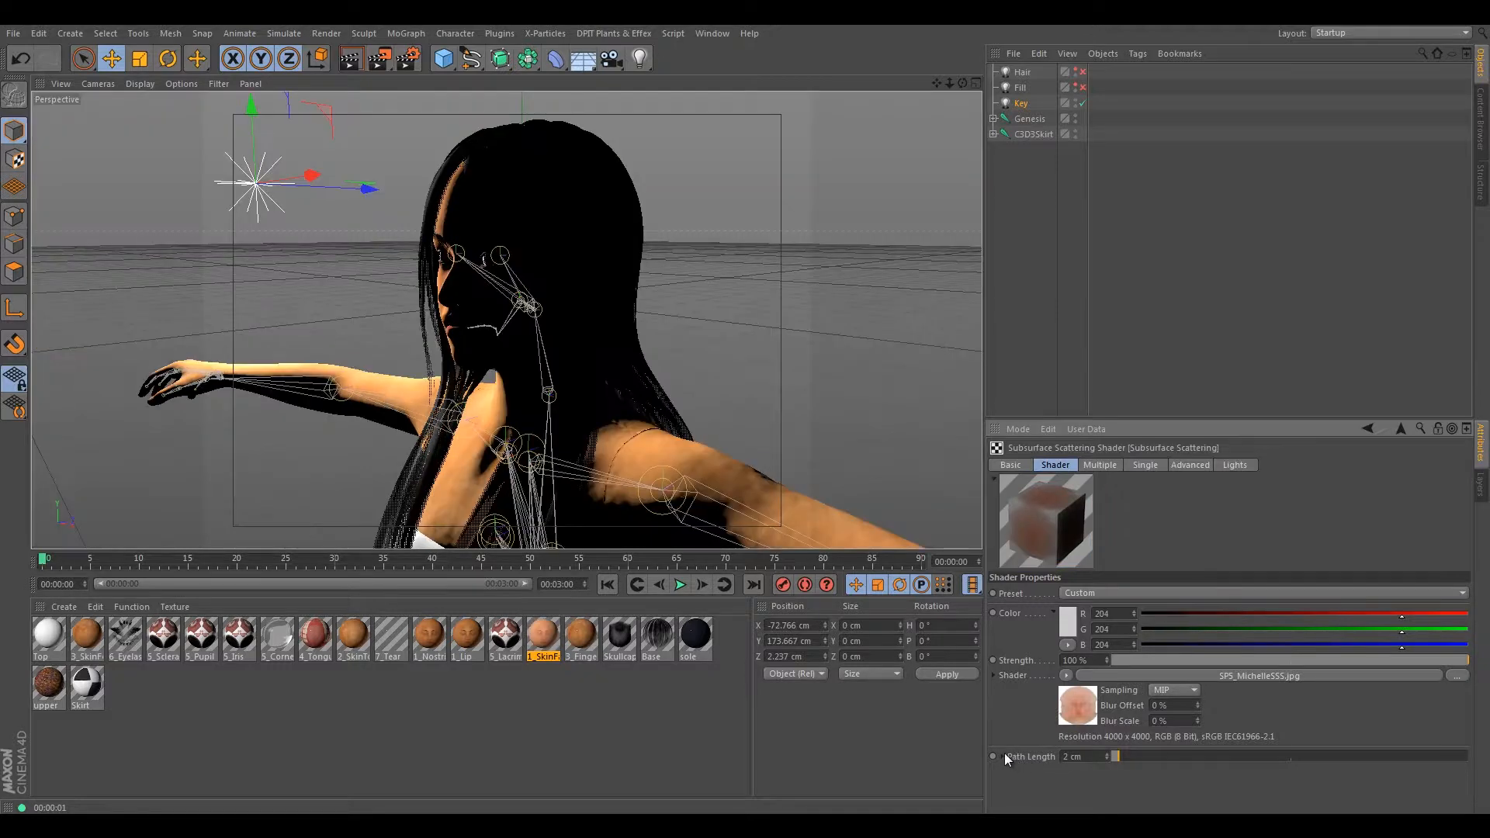
left_click(1003, 756)
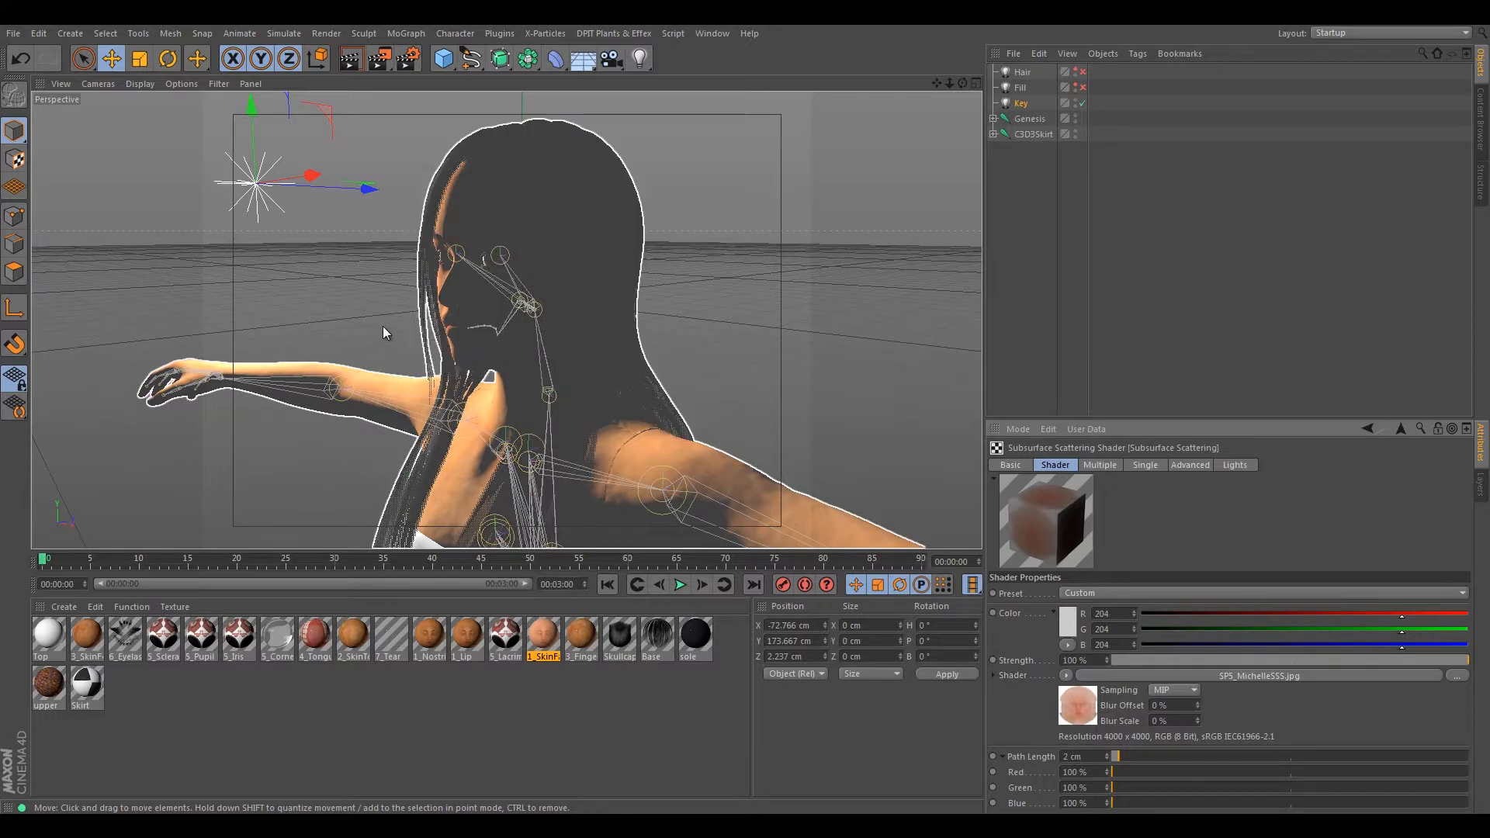
- Activate the Measure & Construction tool in an enlarged Front view of the figure's head
middle_click(637, 342)
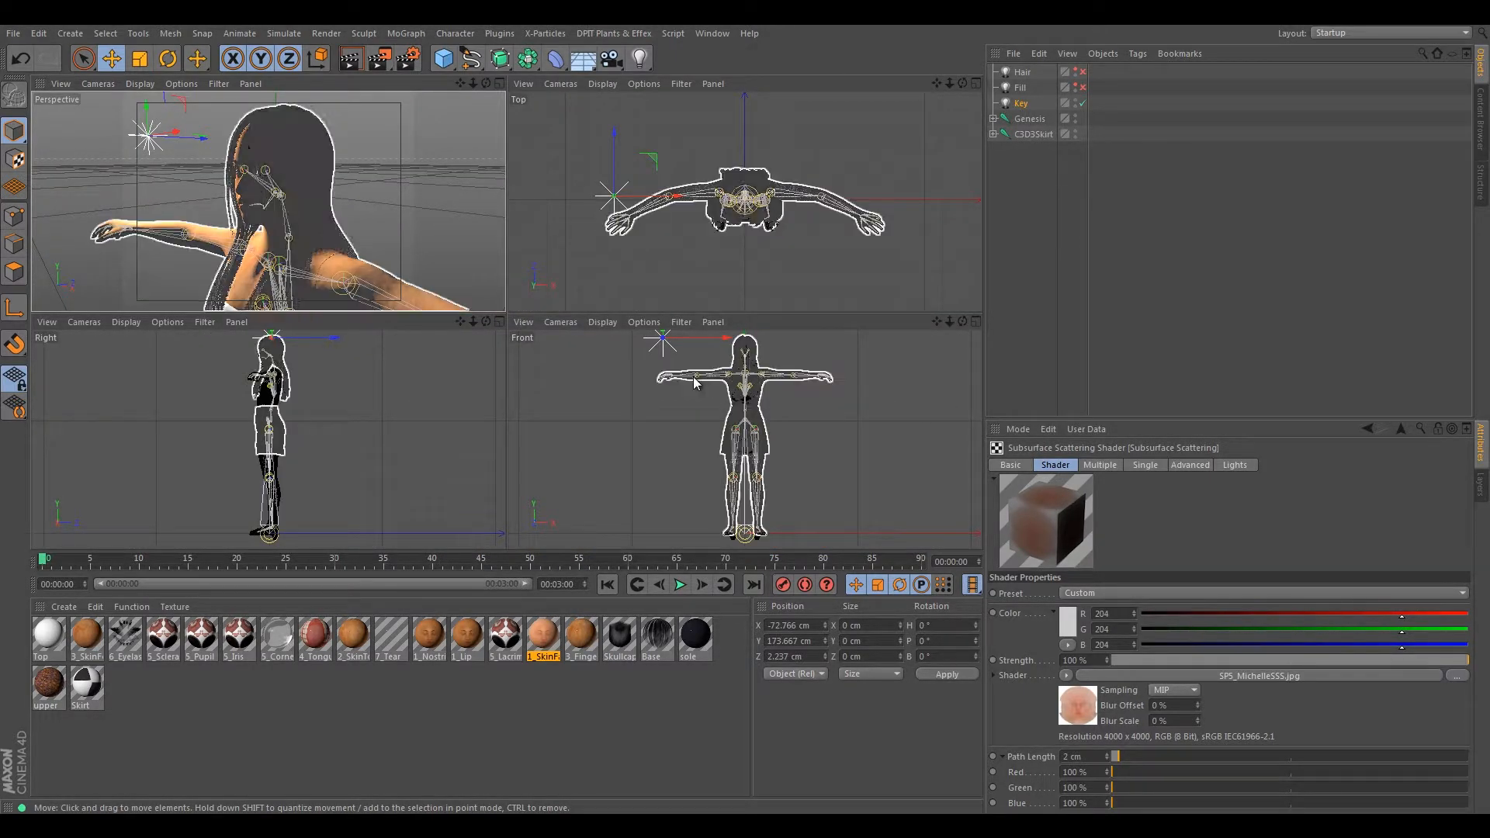
middle_click(698, 382)
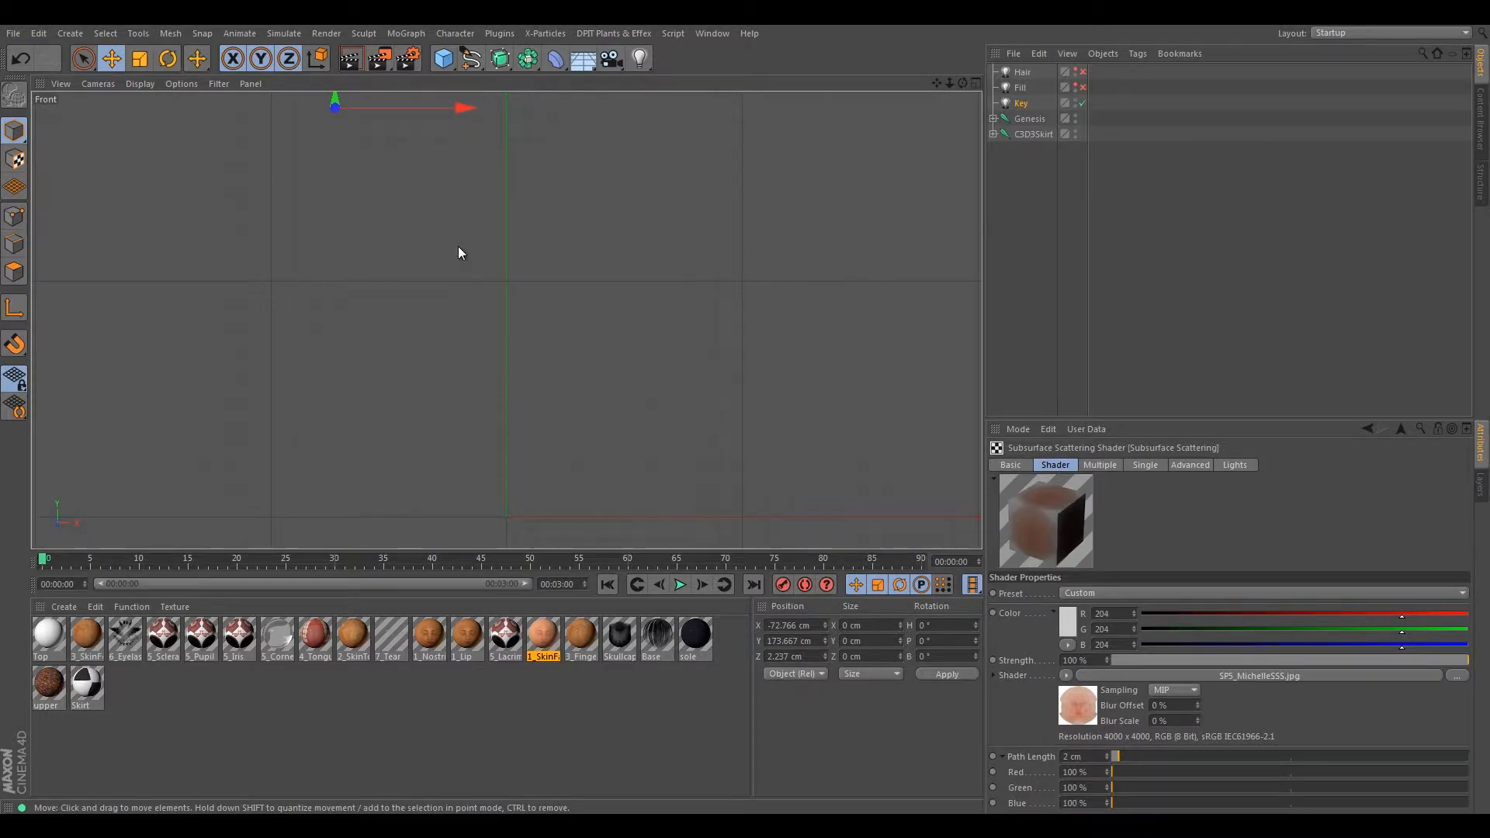
scroll(486, 239, "up", 4)
scroll(489, 188, "up", 3)
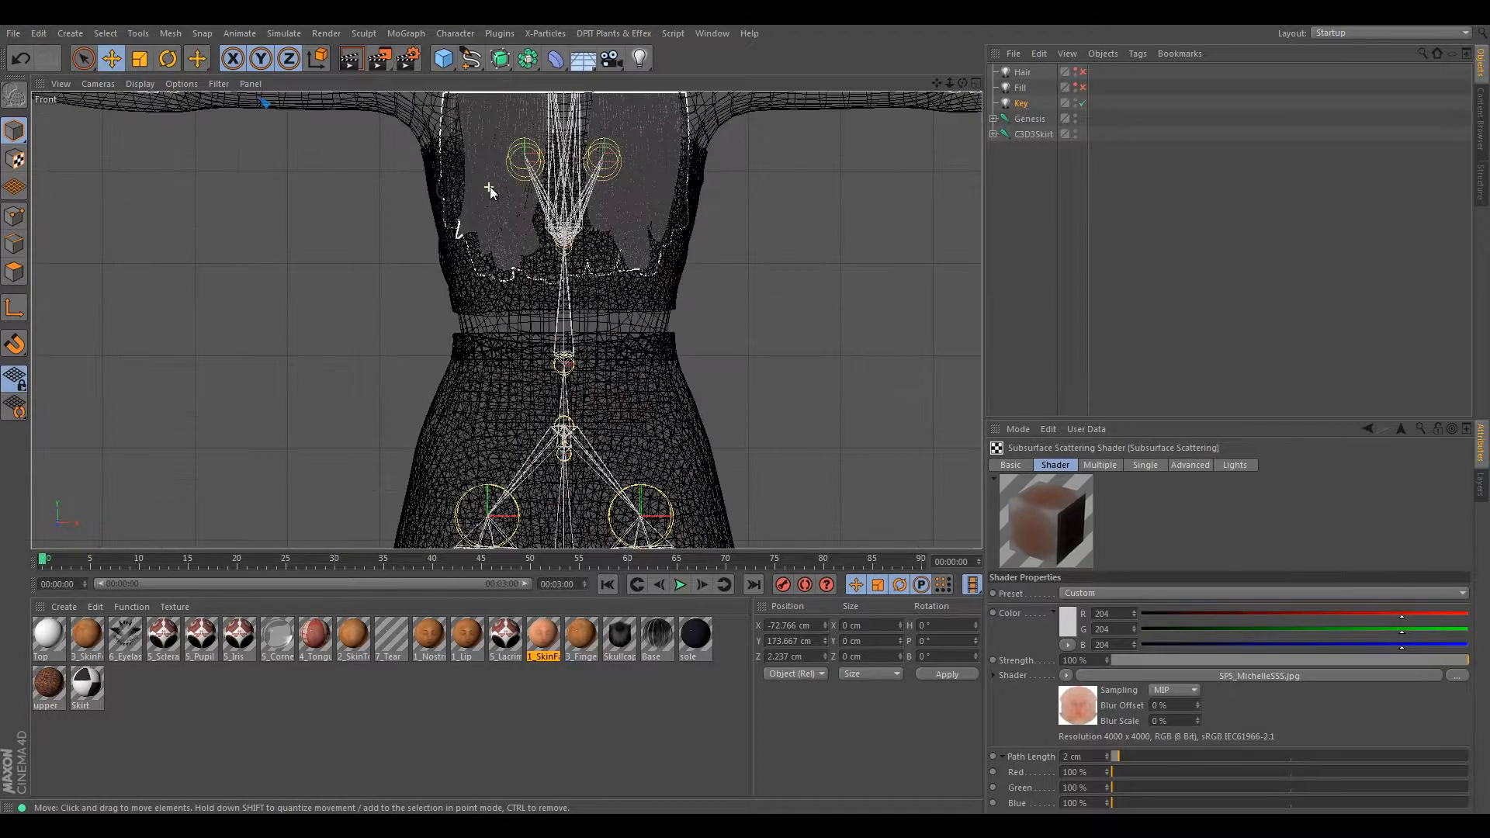
middle_click_drag(479, 169, 745, 413)
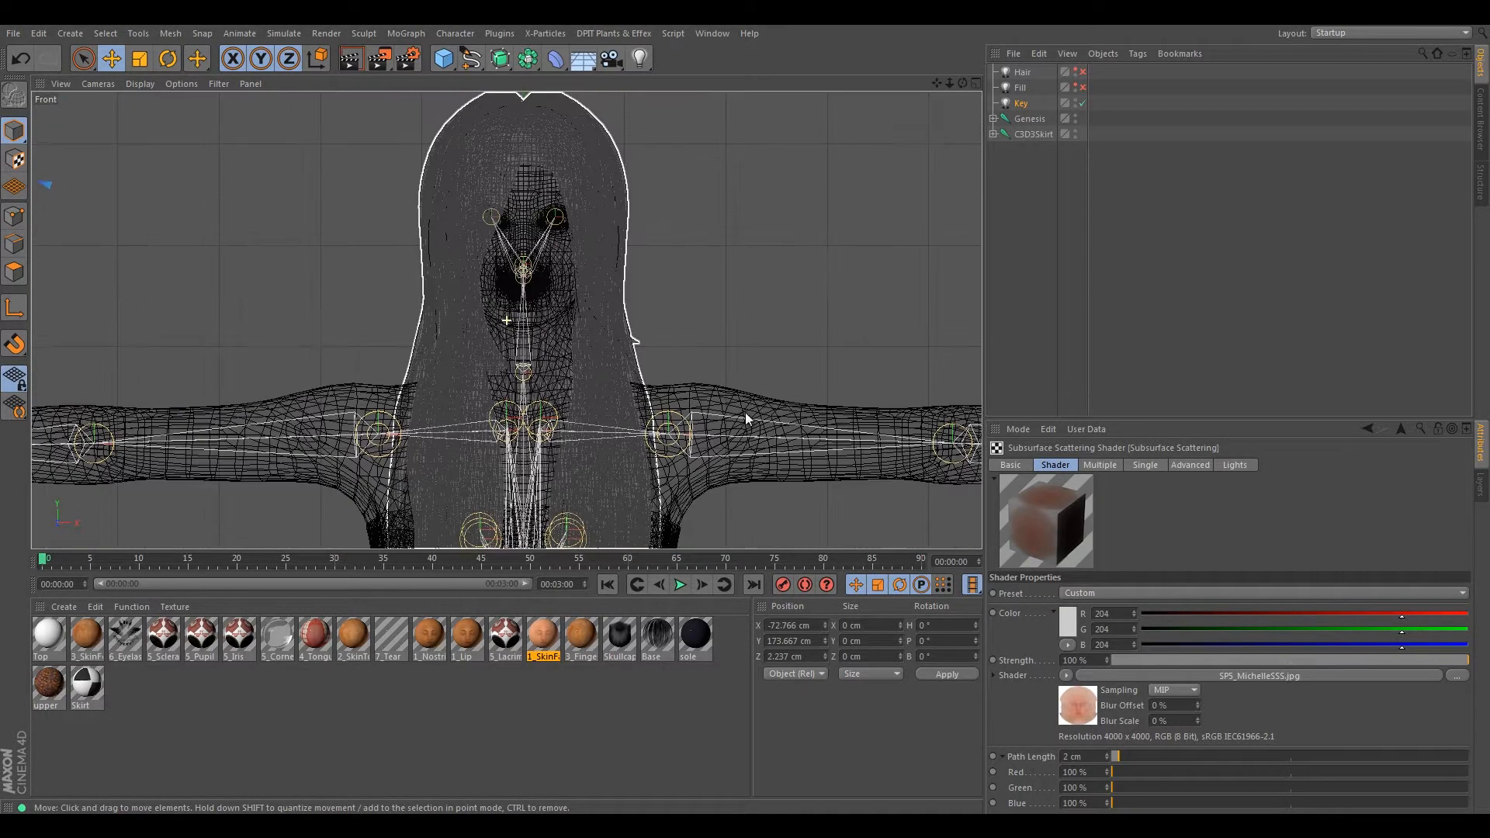
scroll(533, 193, "up", 3)
middle_click_drag(515, 224, 512, 289, "alt")
left_click(166, 34)
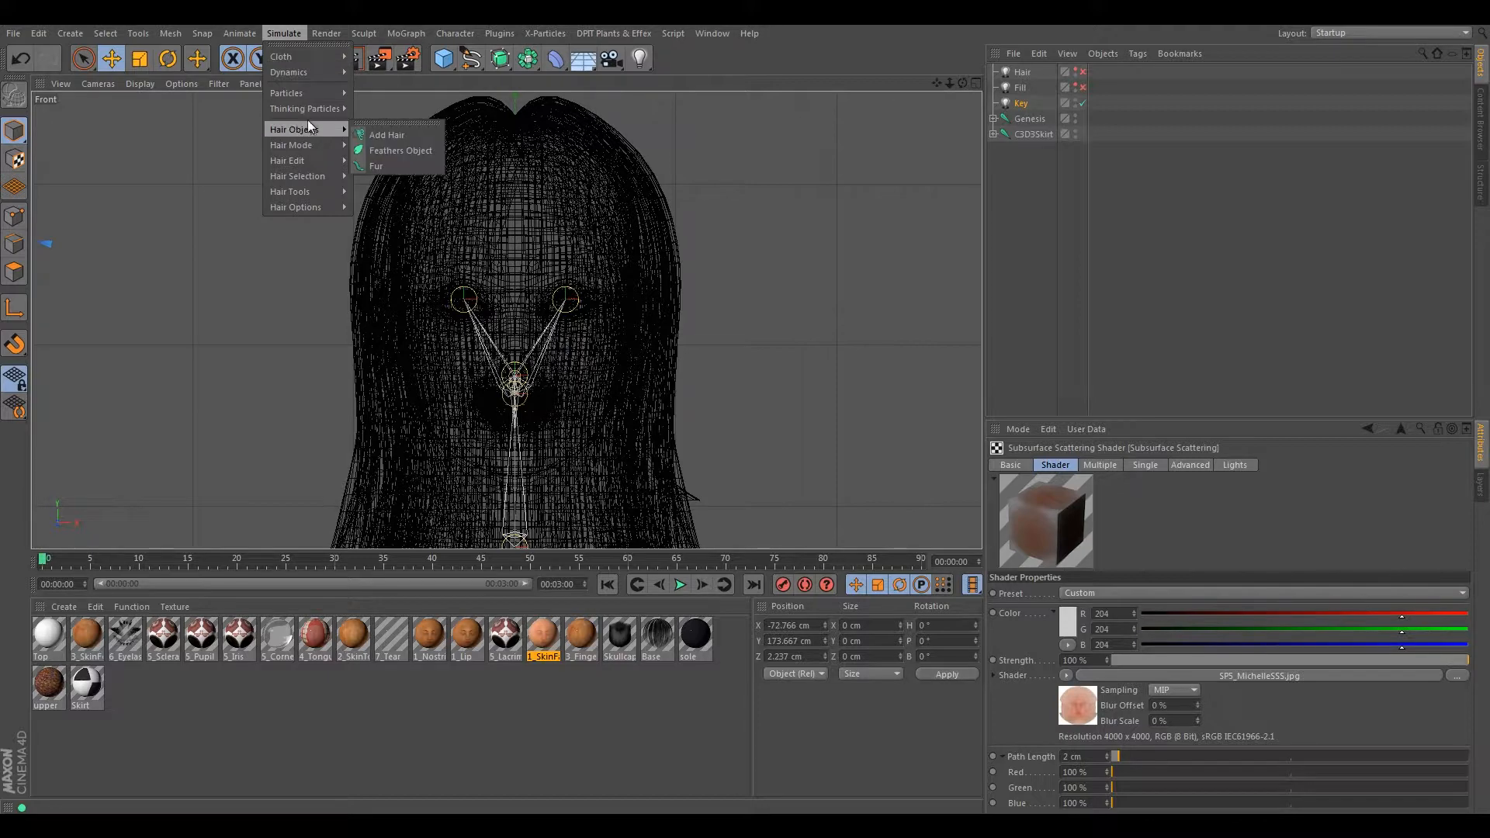
mouse_move(309, 72)
mouse_move(143, 37)
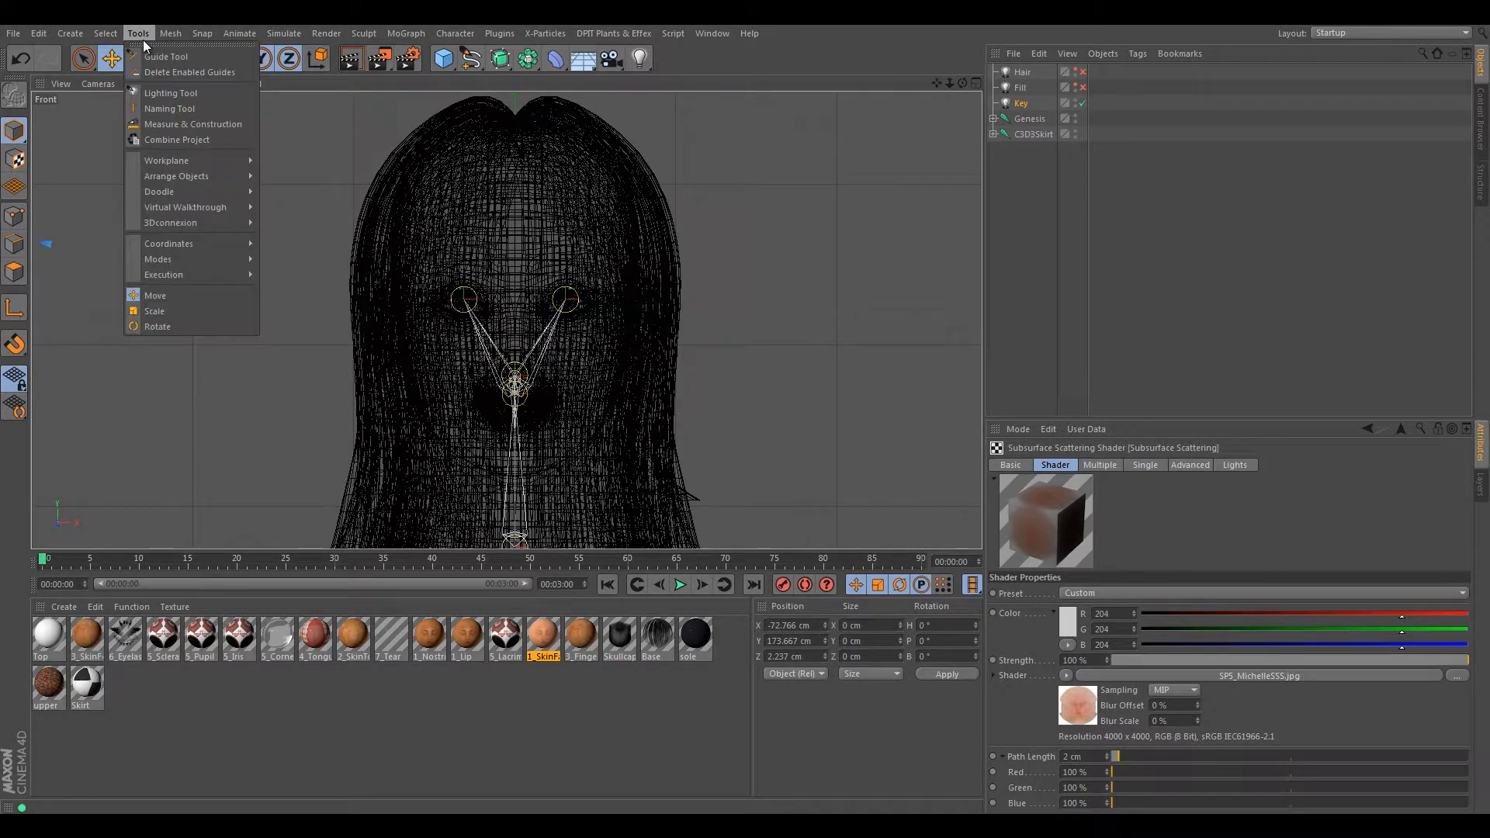
left_click(180, 122)
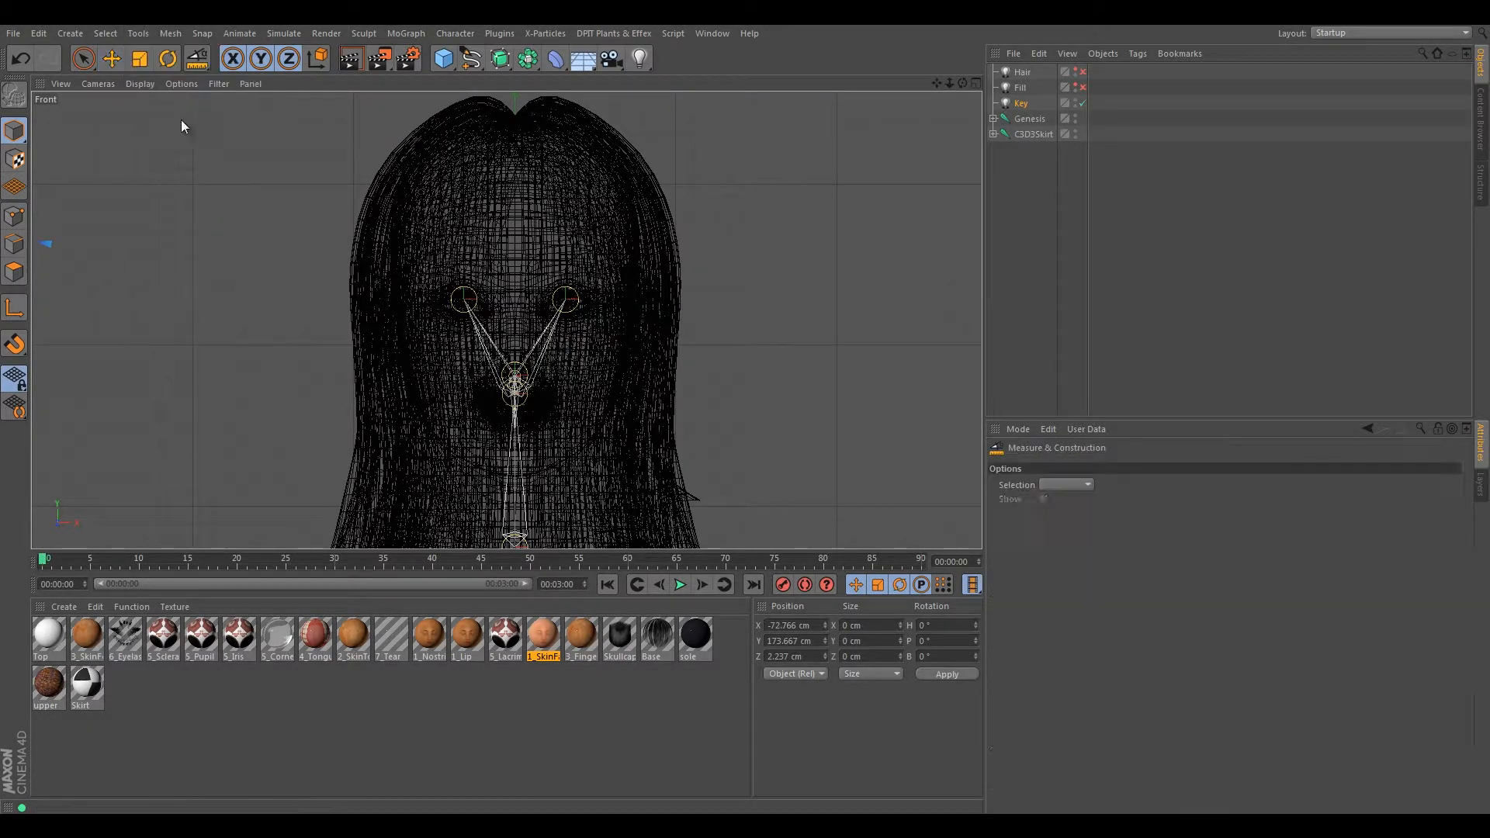
- Start a measurement in the Front view and bring its end point up from the hips to the figure's head
left_click(405, 296)
scroll(477, 366, "down", 3)
scroll(483, 386, "down", 5)
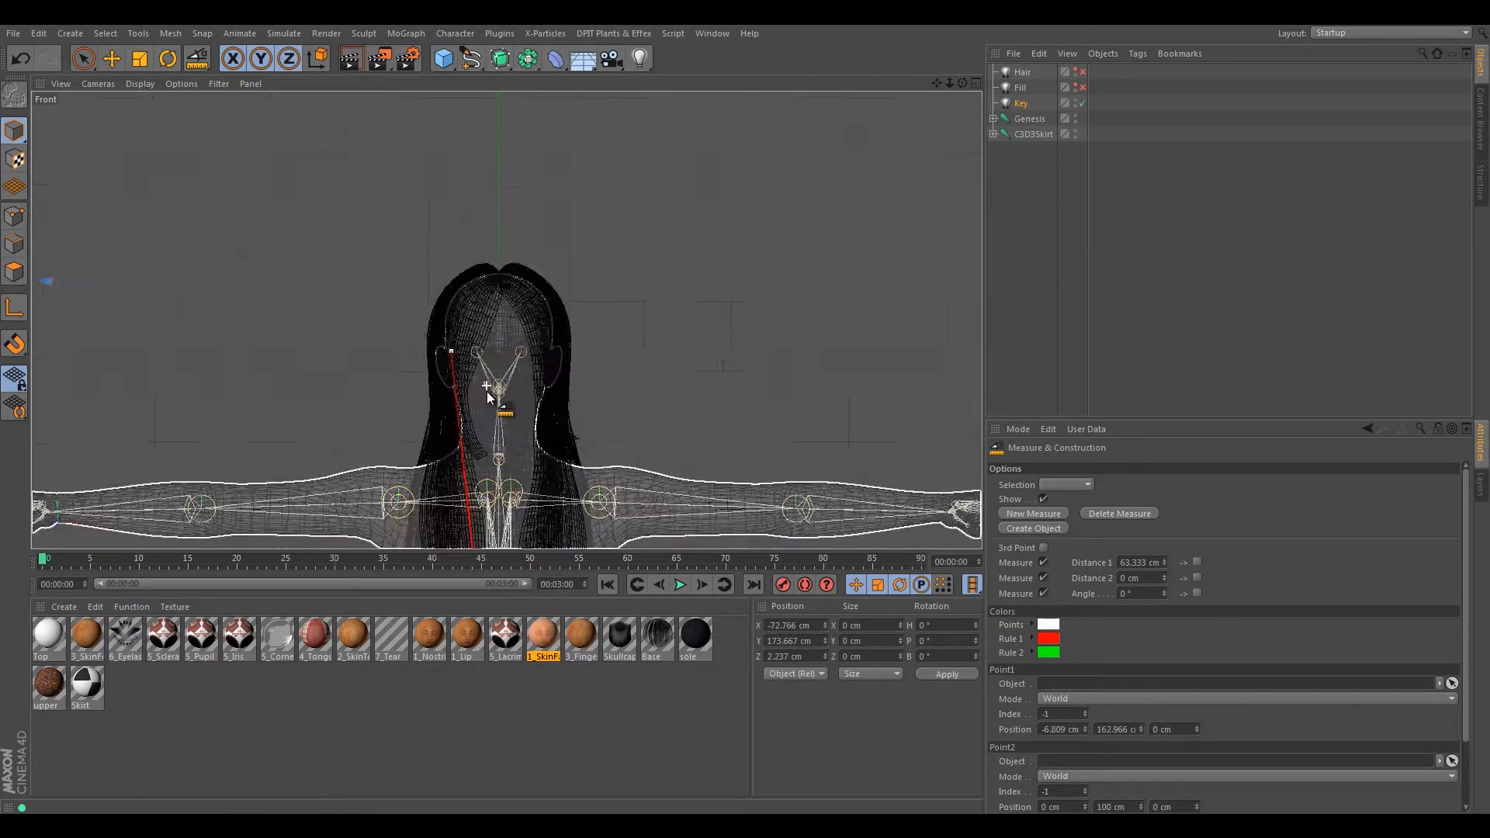
middle_click_drag(486, 391, 473, 134, "alt")
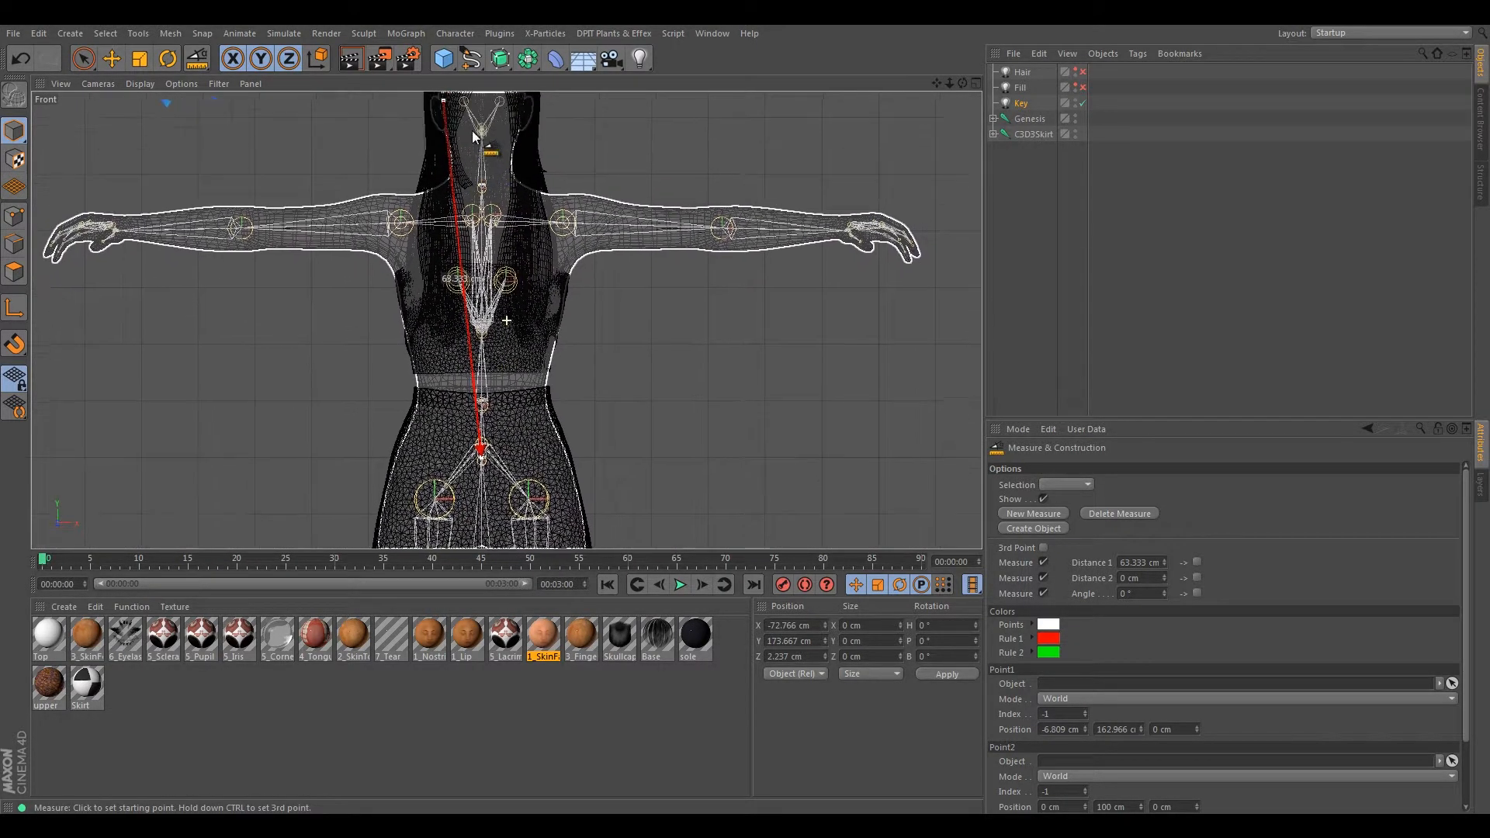
left_click_drag(481, 454, 371, 155)
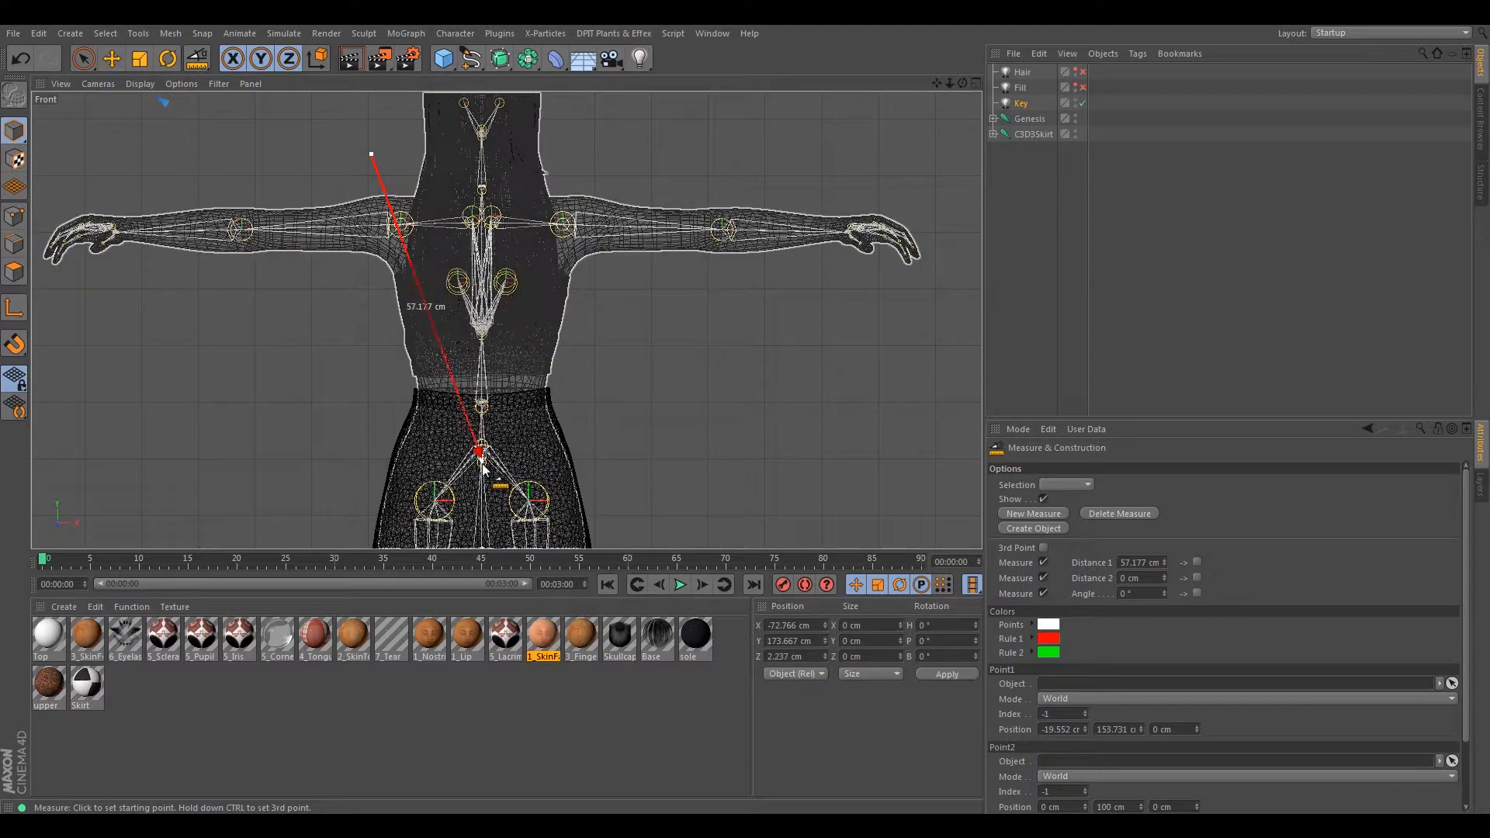
left_click_drag(482, 459, 561, 126)
- Fit both measurement end points to the sides of the face to measure the head's width
scroll(524, 142, "up", 4)
scroll(526, 152, "up", 2)
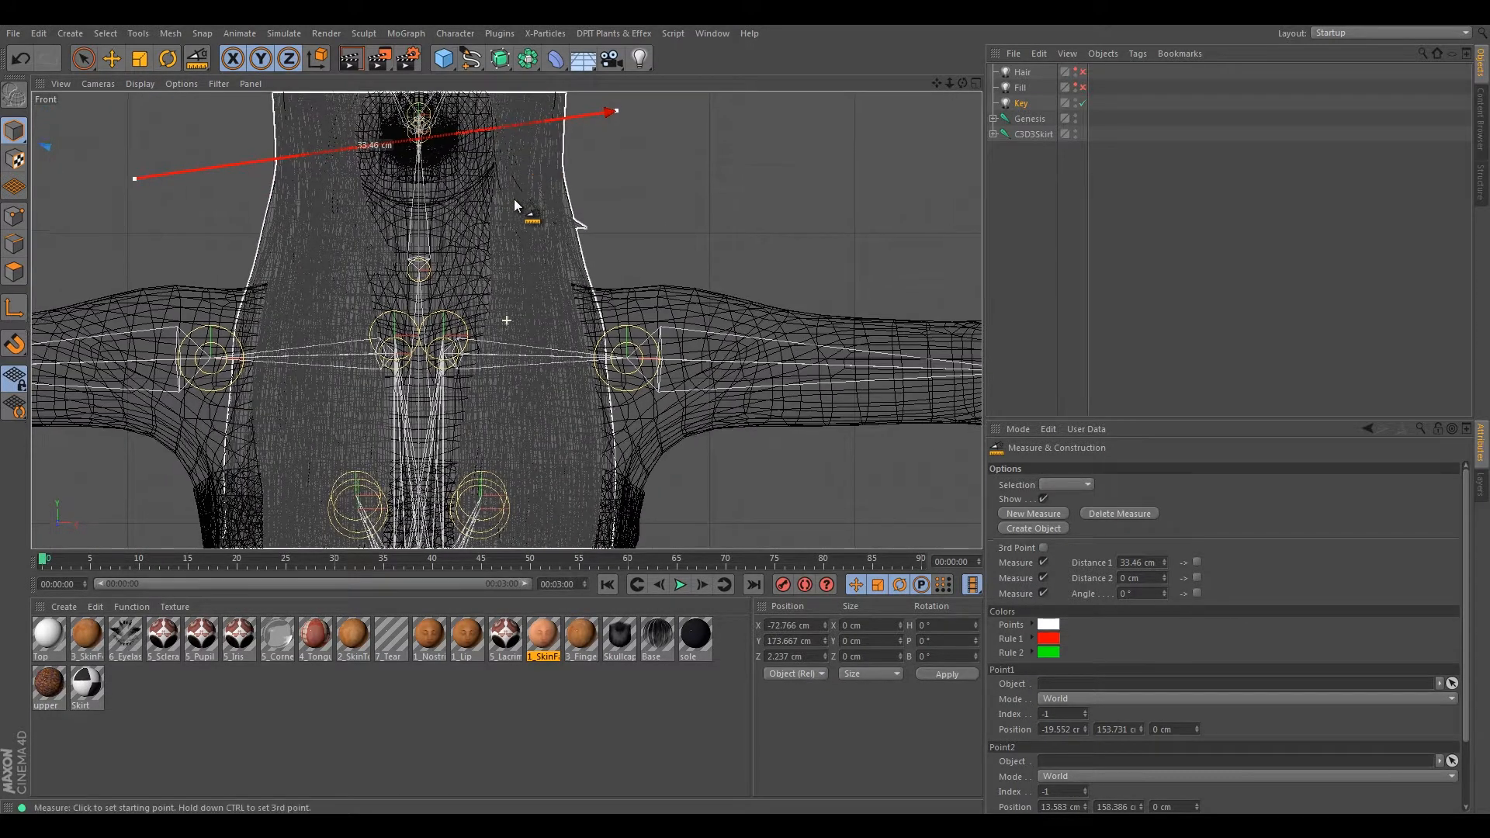
middle_click_drag(523, 183, 542, 399)
mouse_move(627, 346)
left_mouse_down()
mouse_move(547, 333)
mouse_move(522, 305)
left_mouse_up()
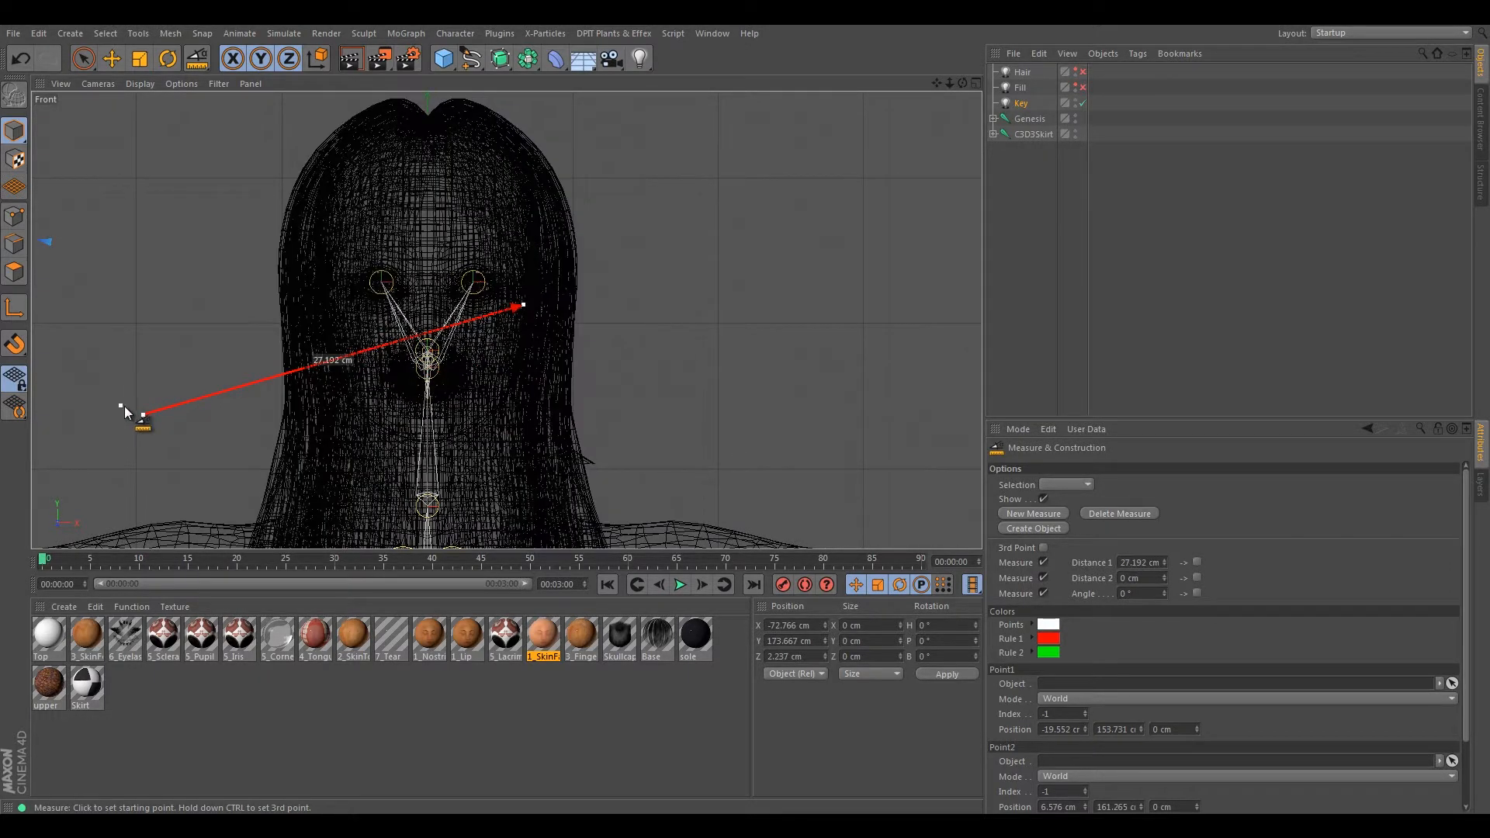
mouse_move(146, 417)
left_mouse_down()
mouse_move(202, 343)
mouse_move(302, 296)
mouse_move(324, 306)
left_mouse_up()
scroll(439, 323, "up", 10)
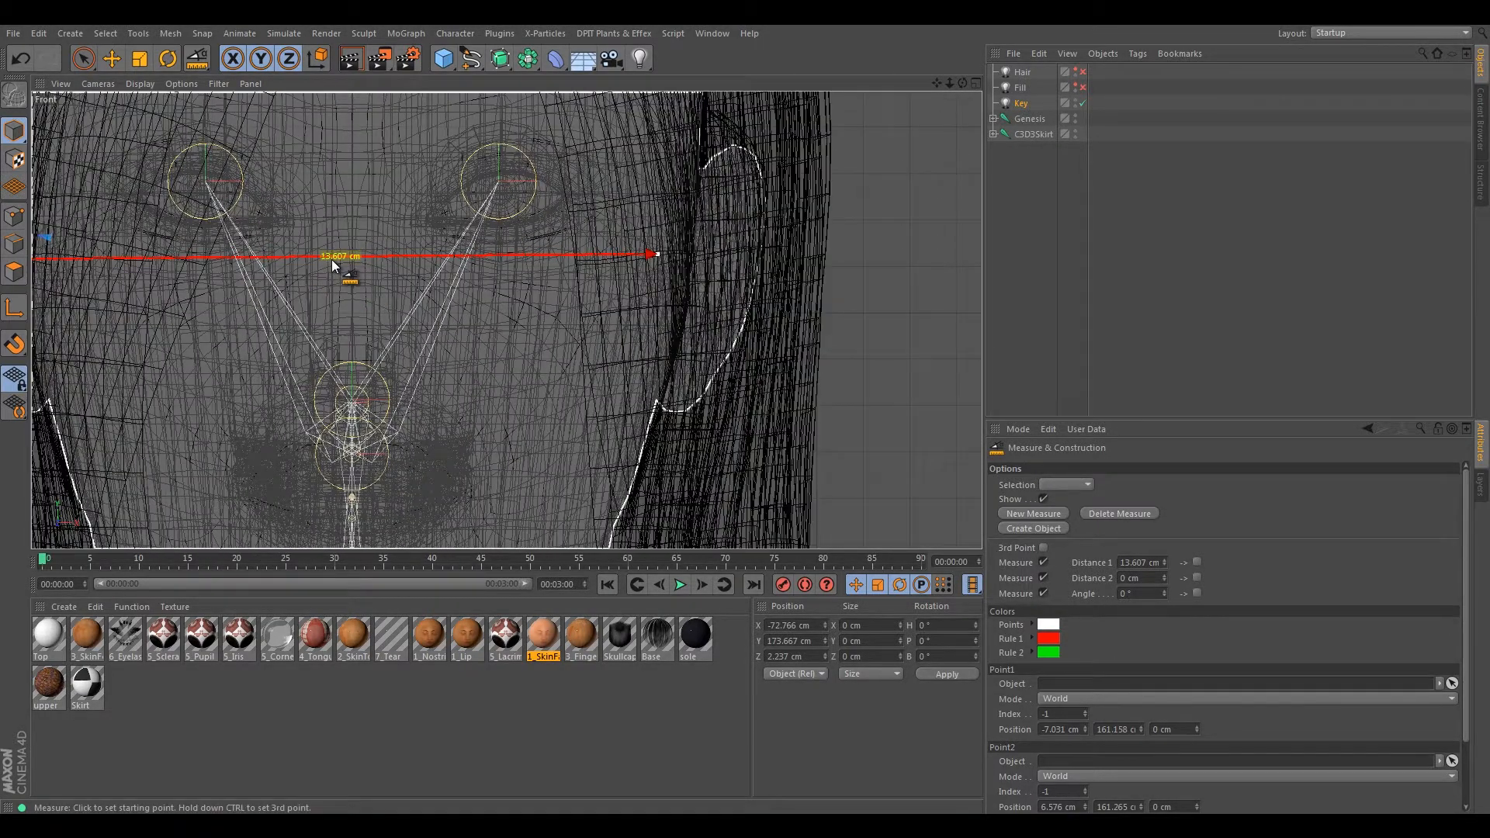
scroll(330, 264, "down", 10)
scroll(321, 312, "down", 3)
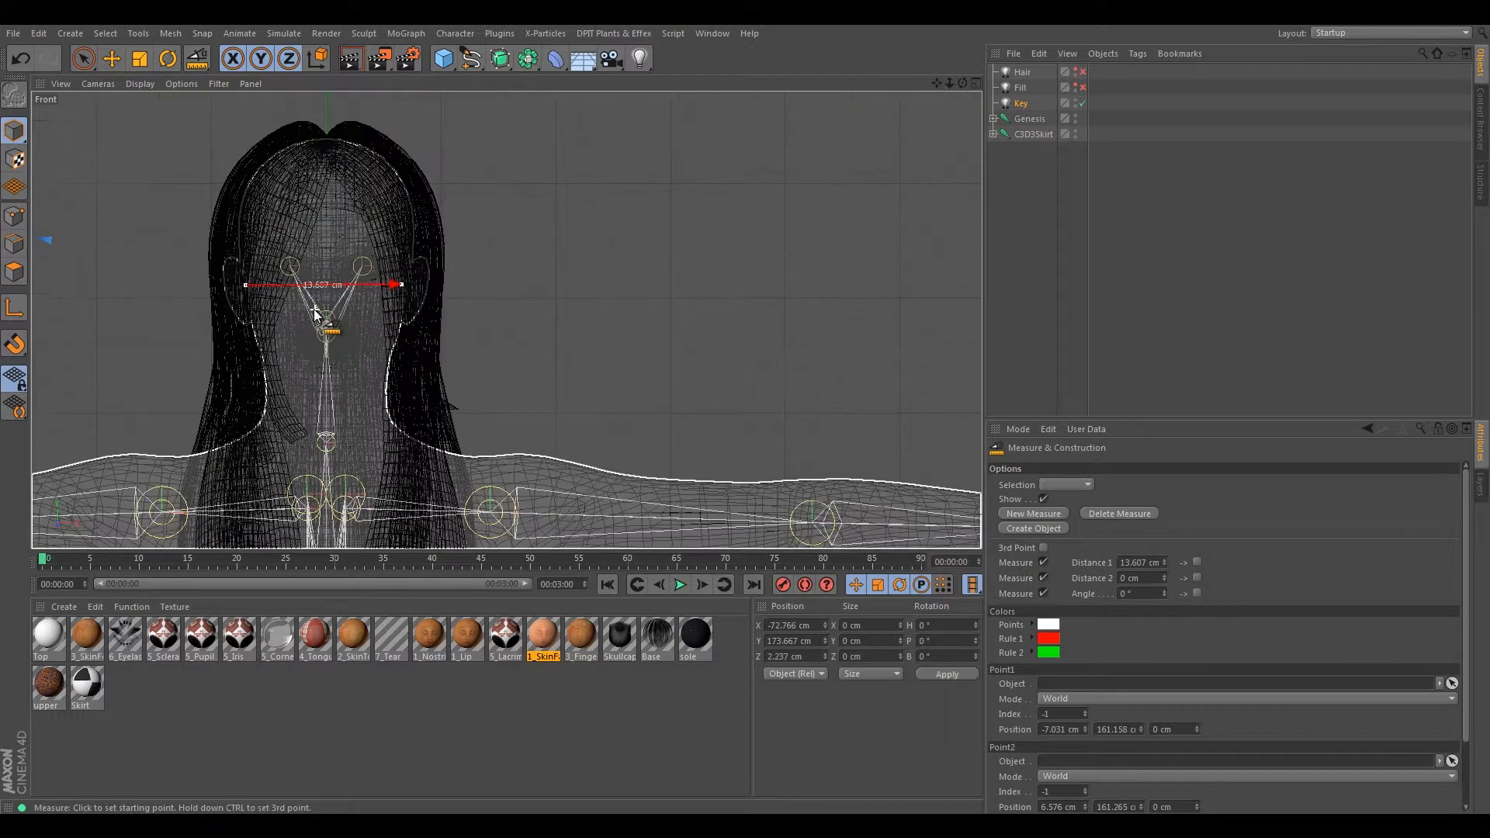
middle_click_drag(351, 318, 406, 338, "alt")
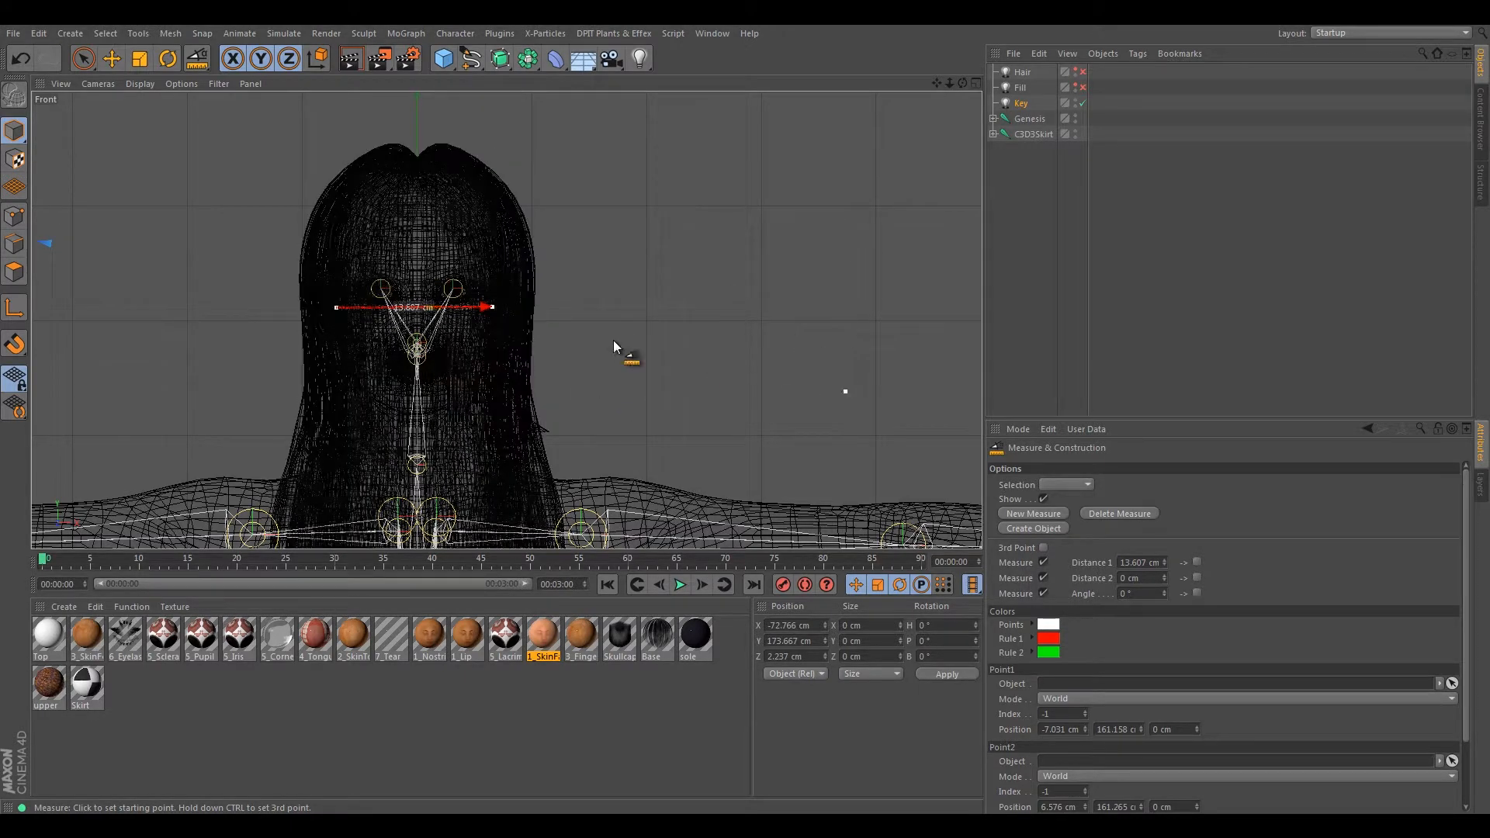
- Delete the head measurement from the enlarged Perspective view and render the viewport
middle_click(305, 189)
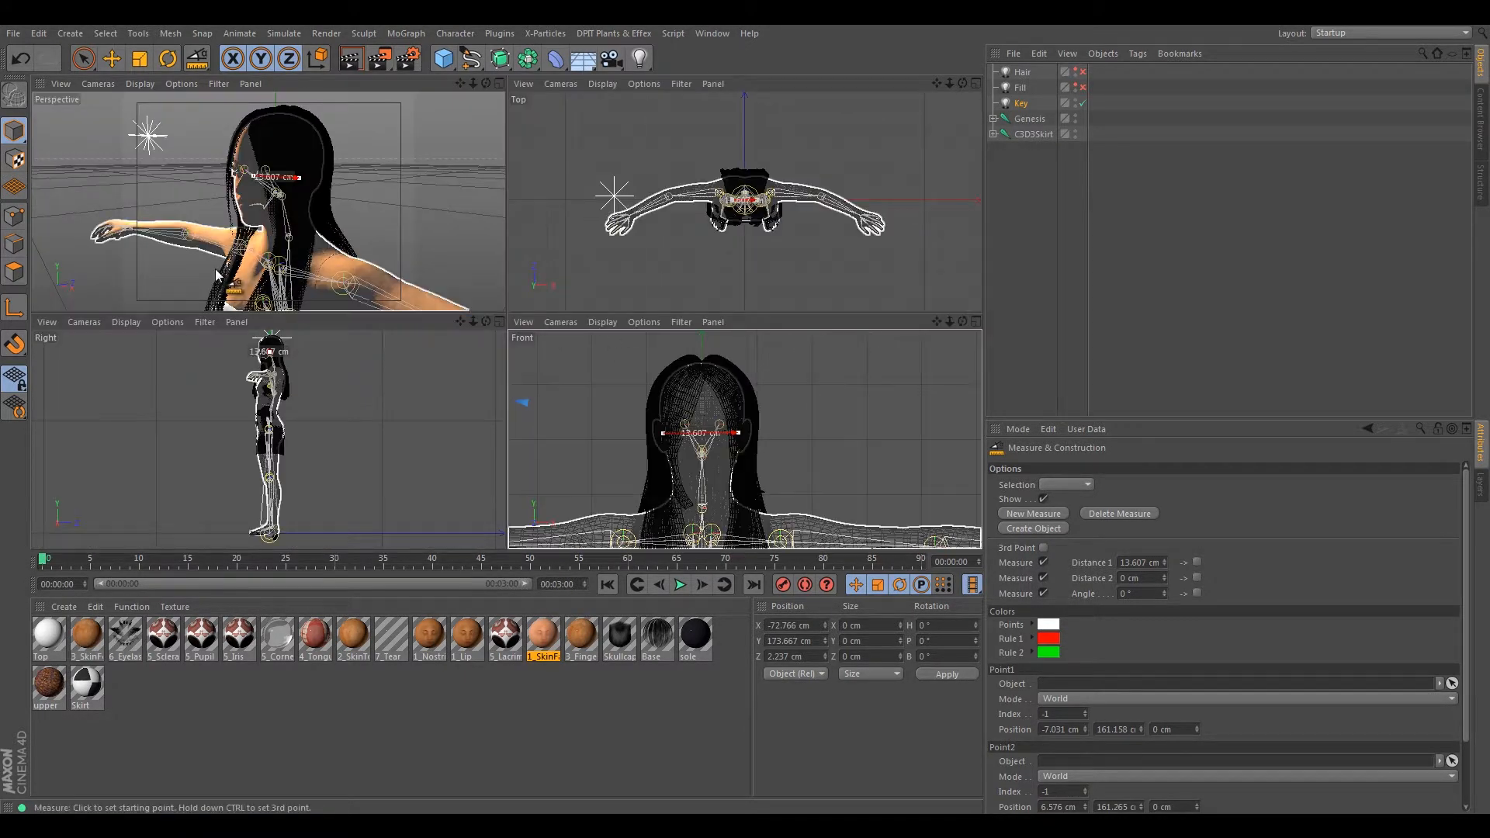
middle_click(148, 134)
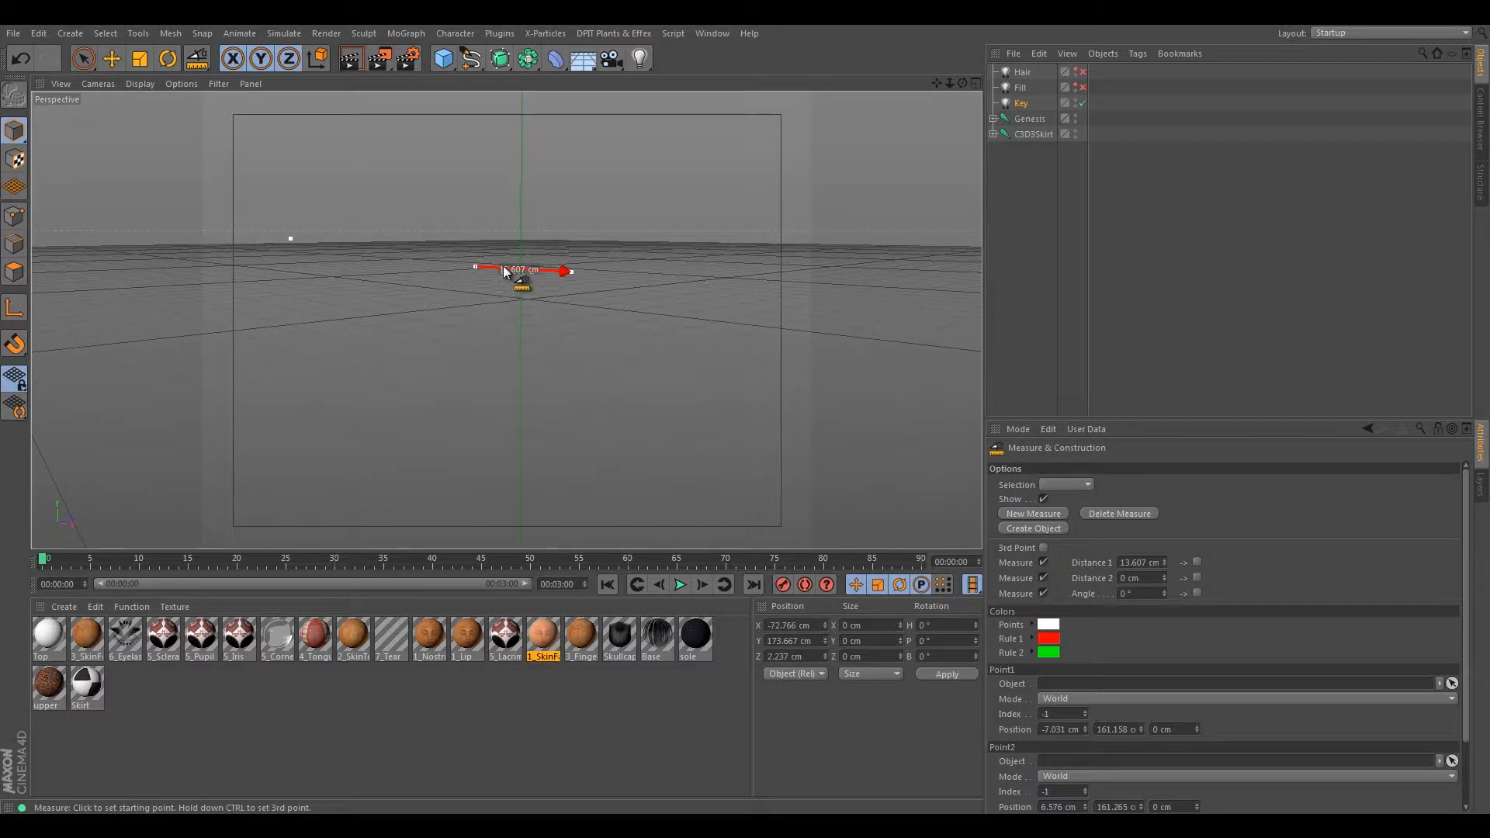
left_click(1094, 513)
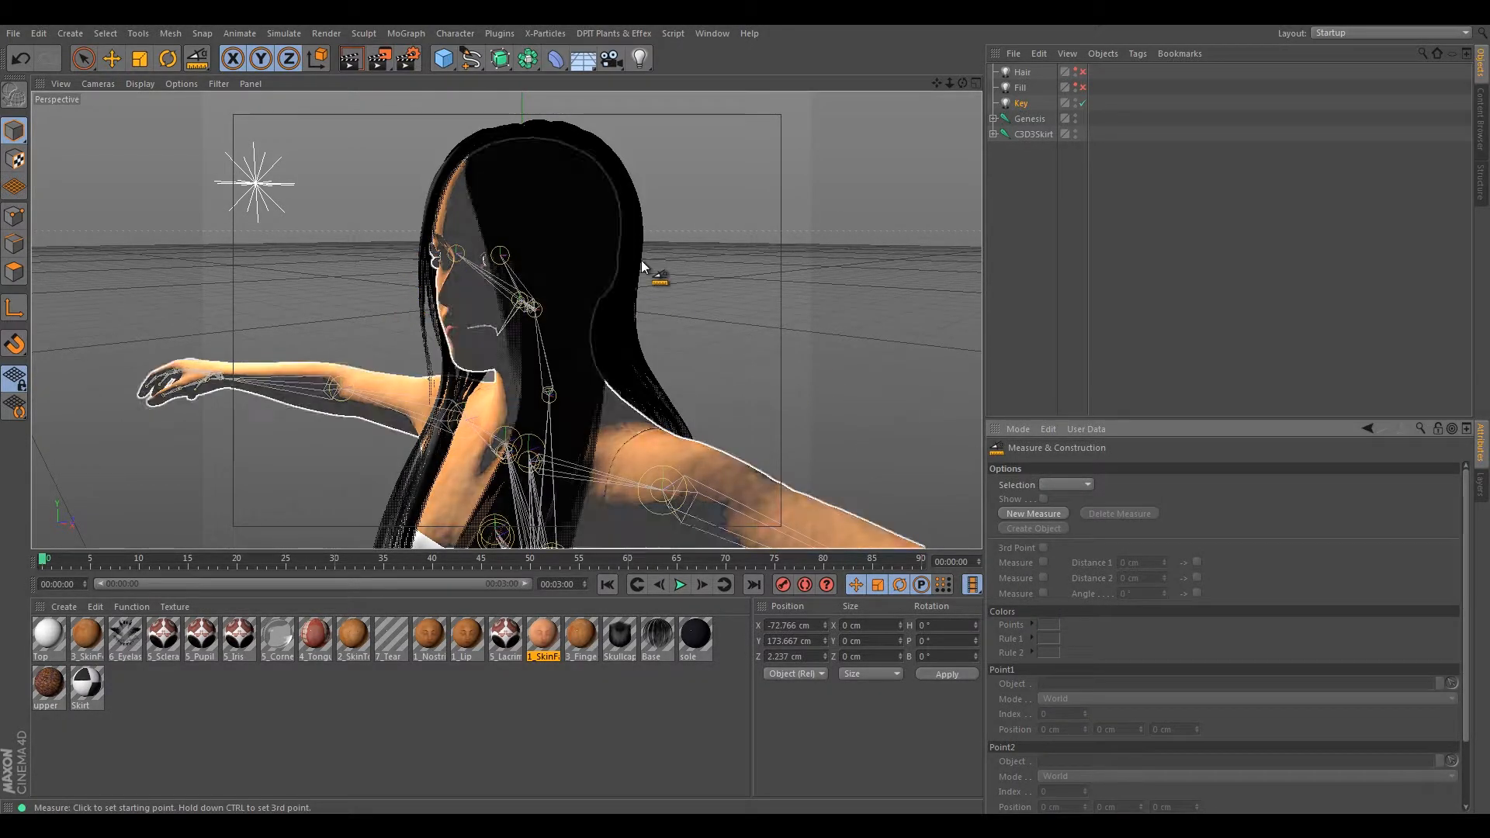
left_click(348, 67)
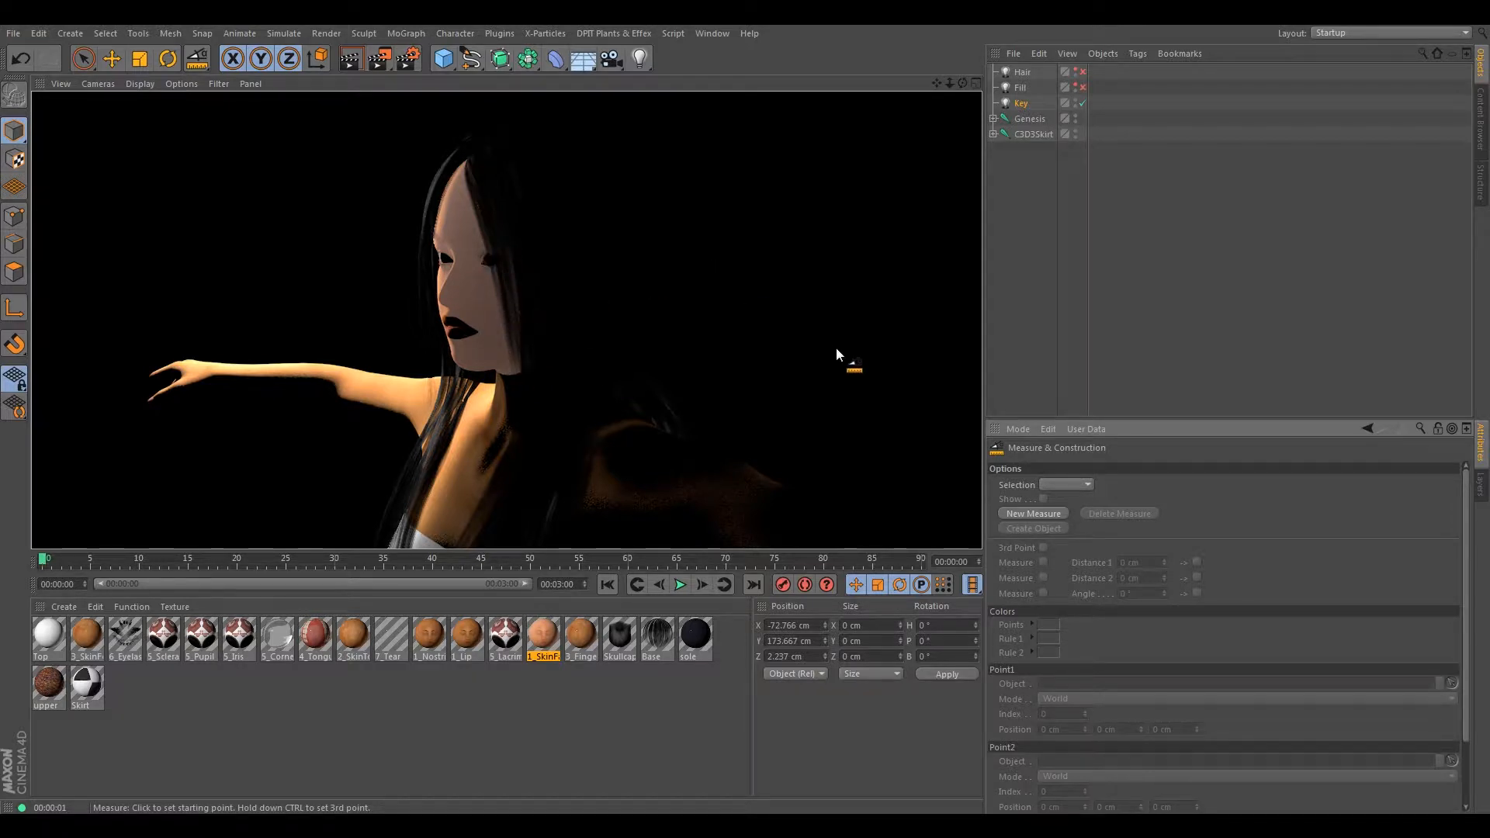
left_click(836, 349)
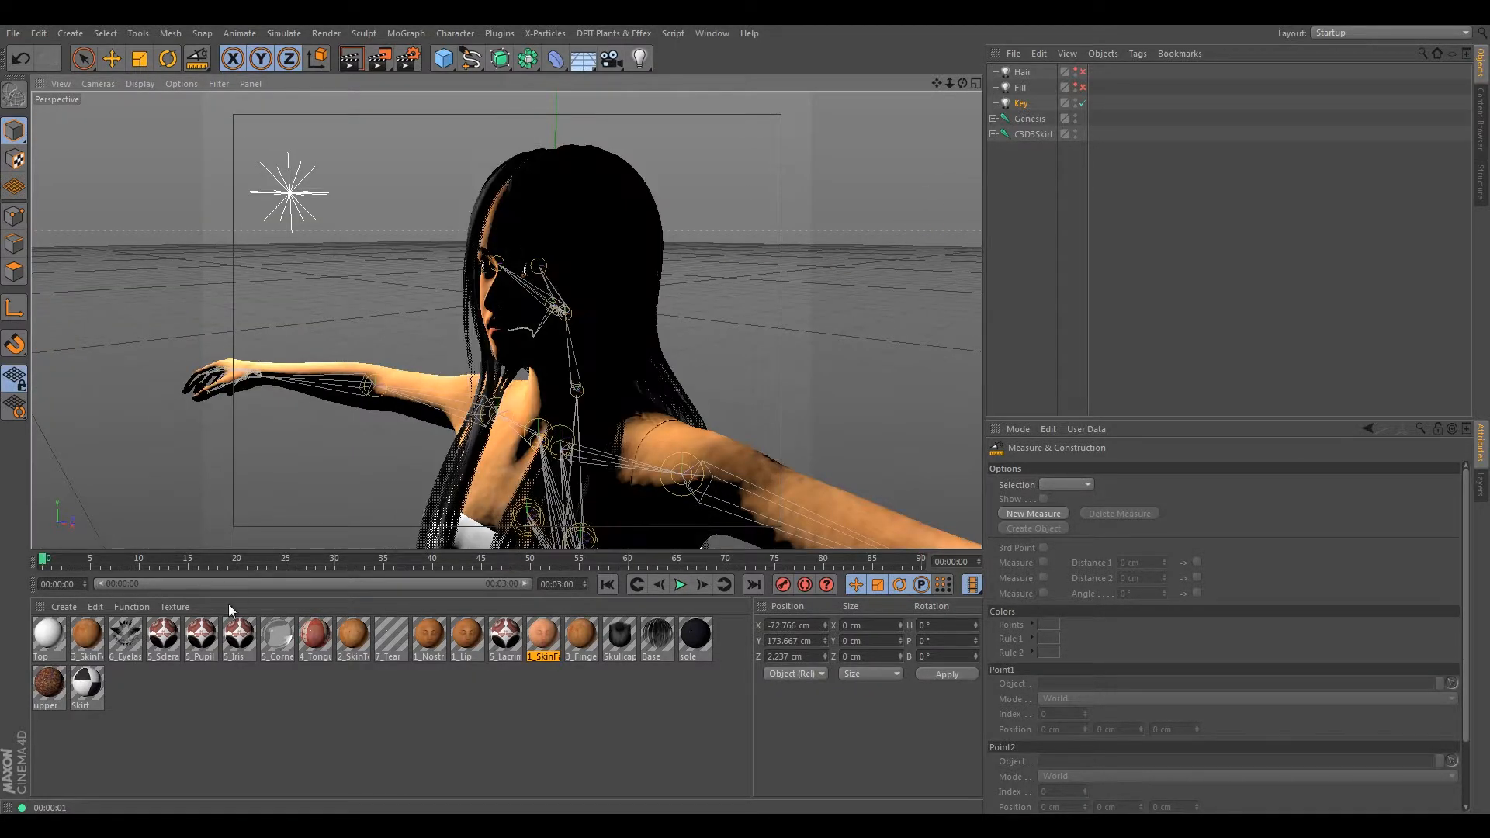
- Reopen the Subsurface Scattering shader of the 1_SkinFace material and set its path length to 1 cm
left_click(542, 633)
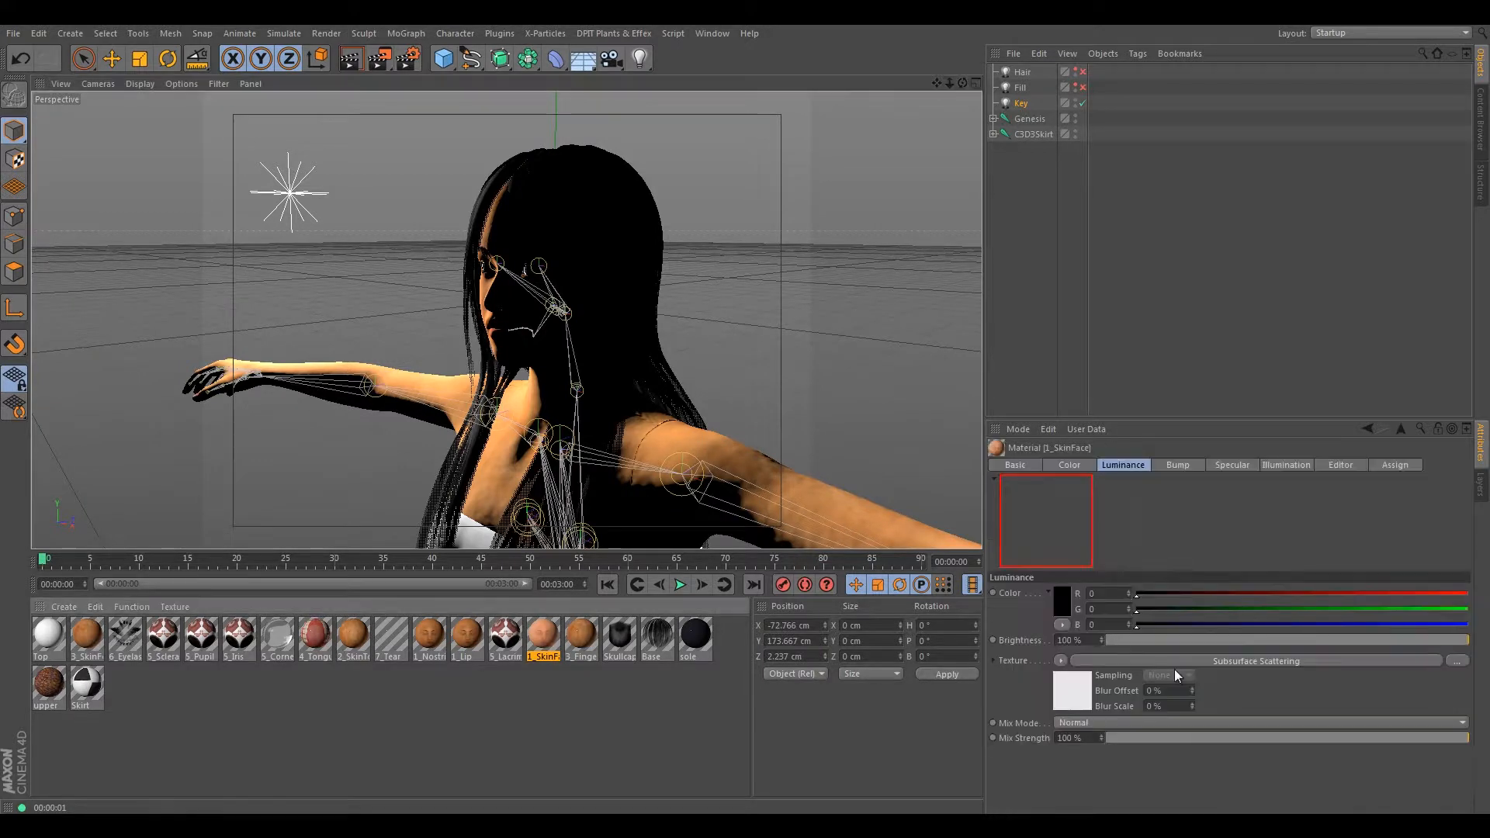
left_click(1193, 659)
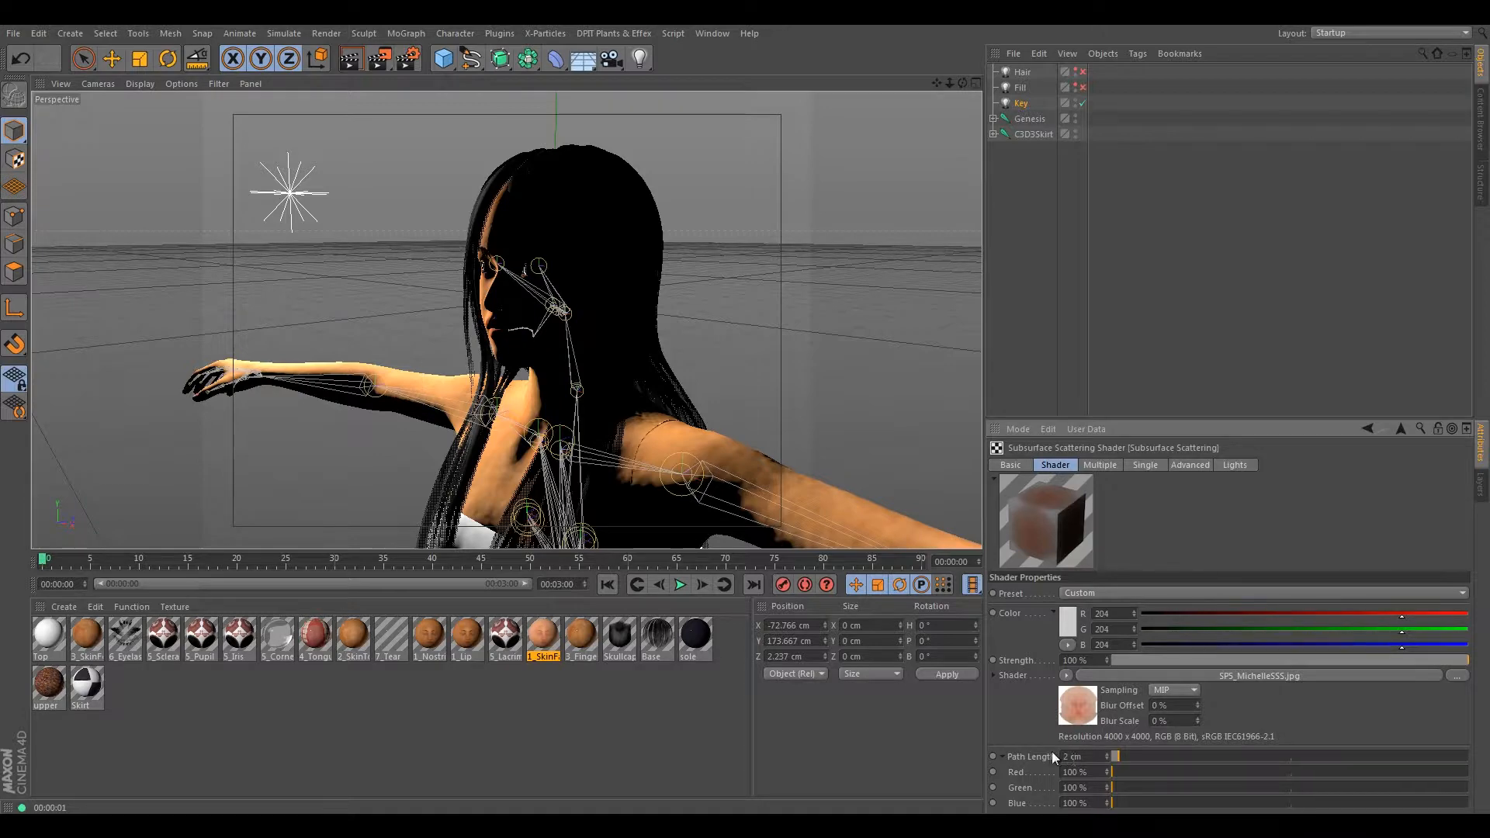
scroll(501, 346, "up", 2)
scroll(582, 381, "down", 1)
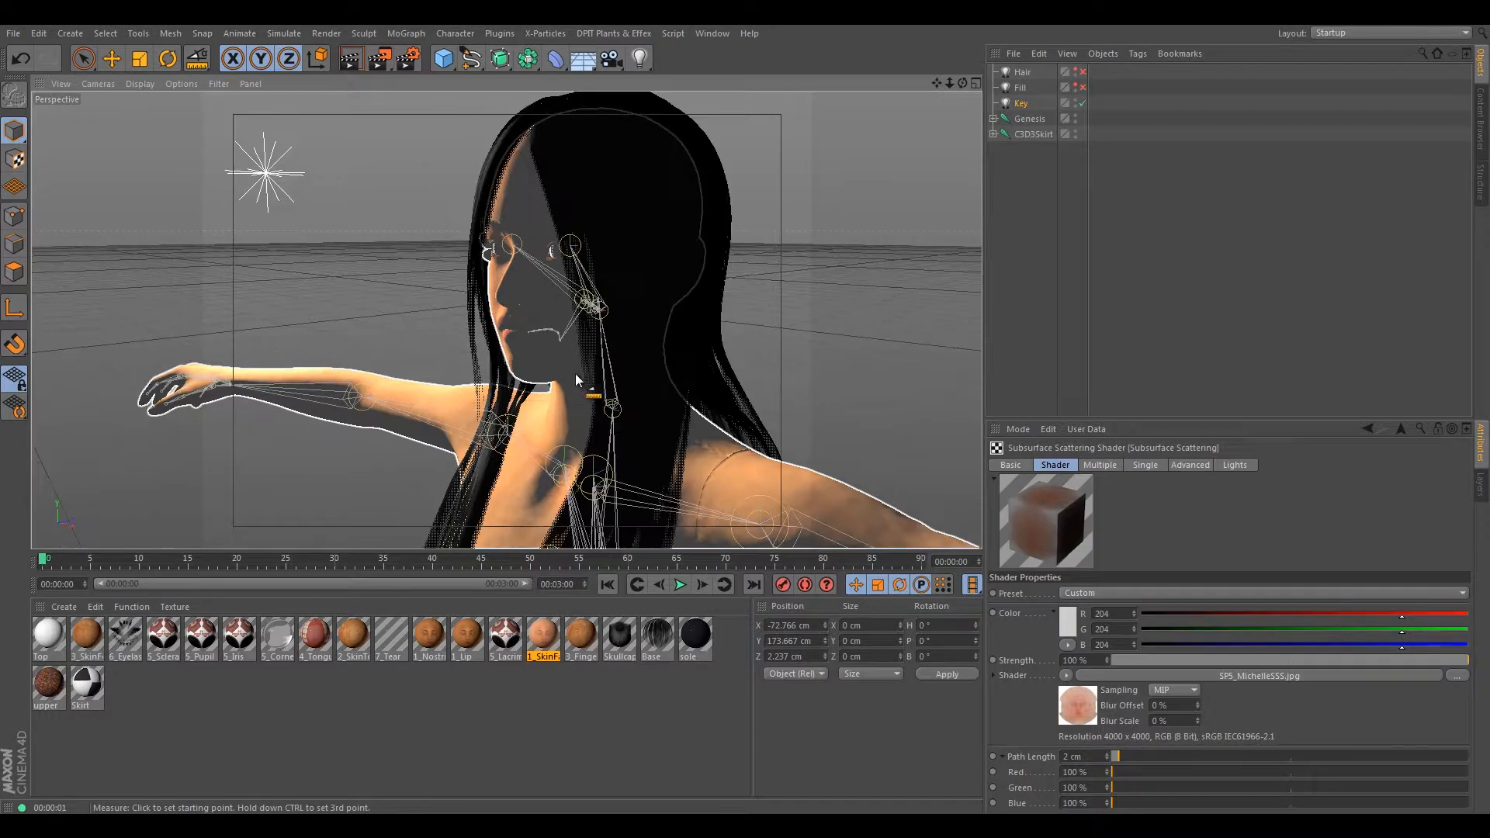
left_click_drag(565, 365, 535, 341, "alt")
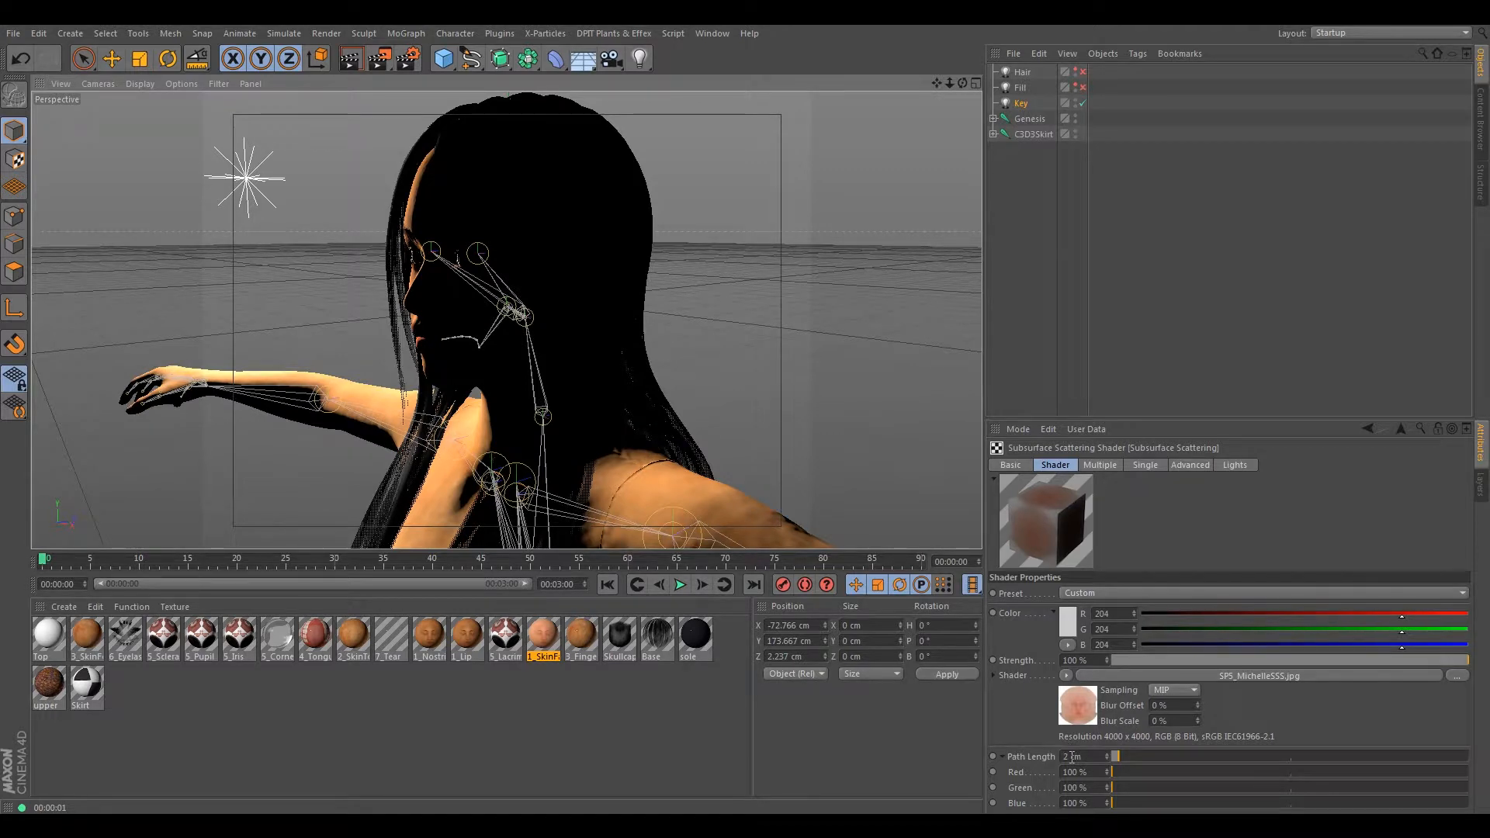
left_click_drag(1071, 756, 1009, 756)
type("1")
key("Return")
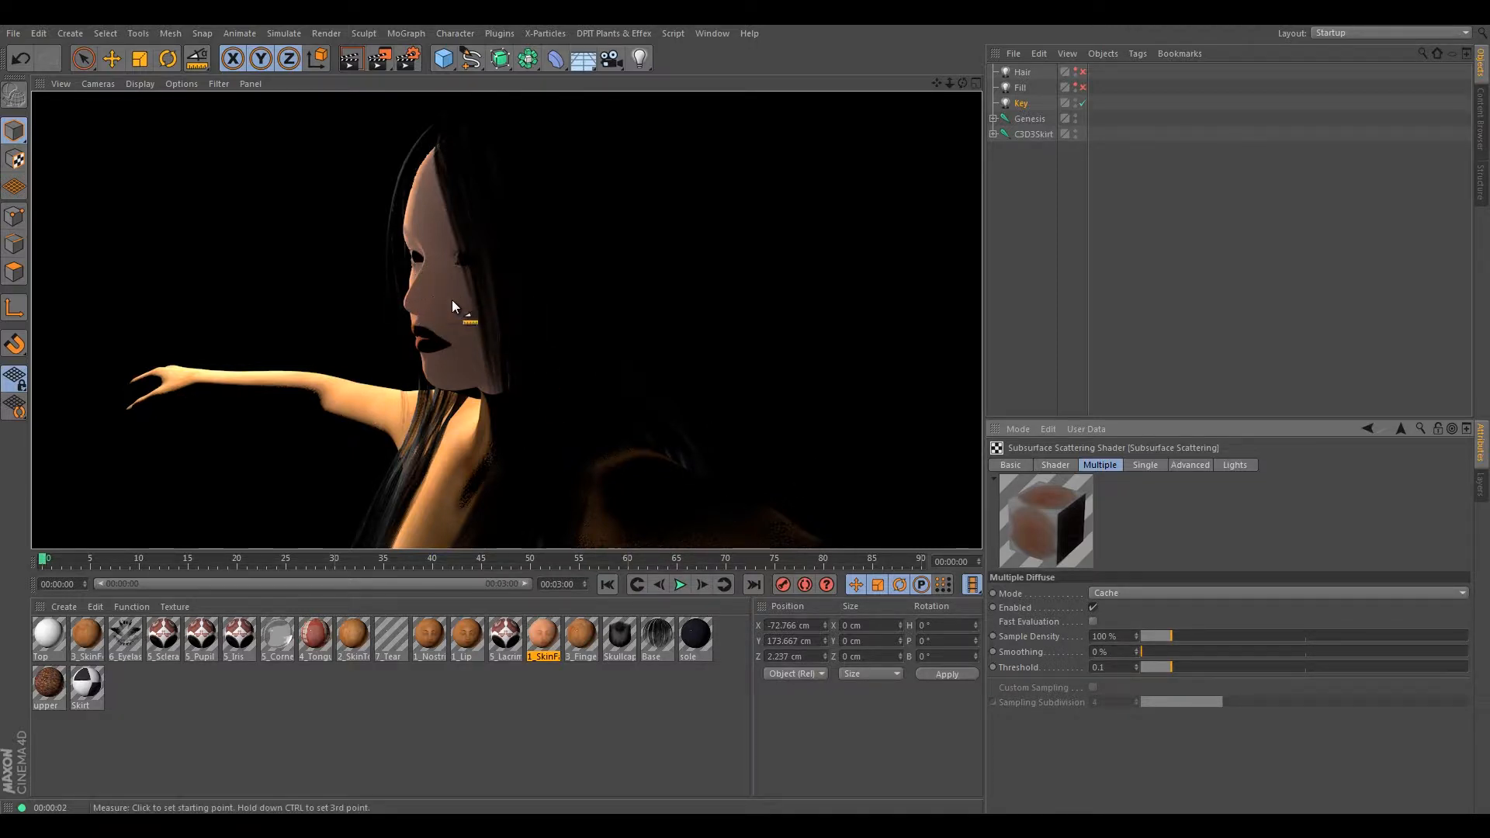
- Test Multiple Diffuse sample densities of 67% and 25% with viewport renders, including a close-up of the face
left_click_drag(1169, 638, 1164, 638)
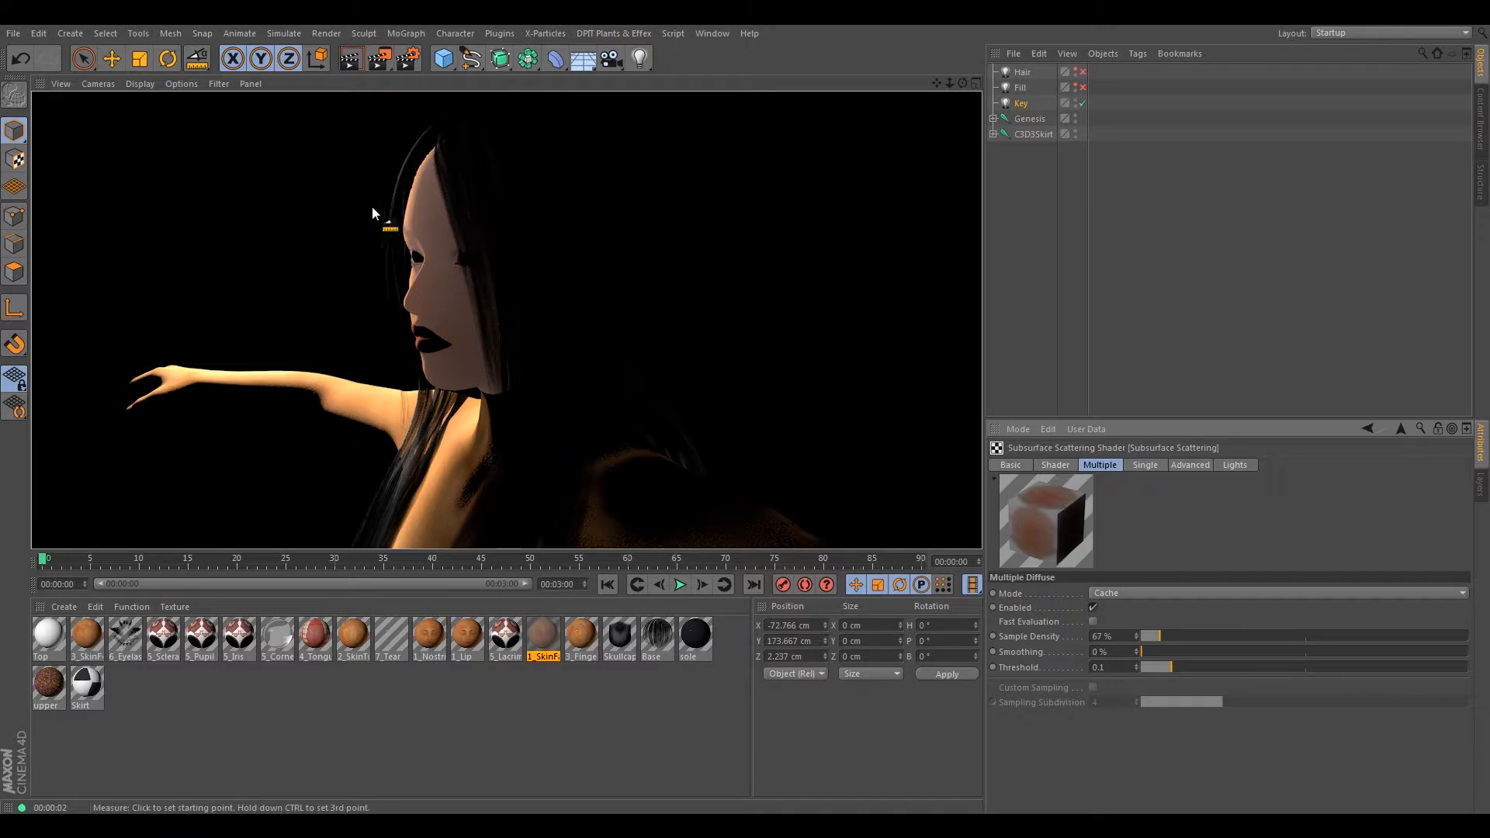
left_click(350, 58)
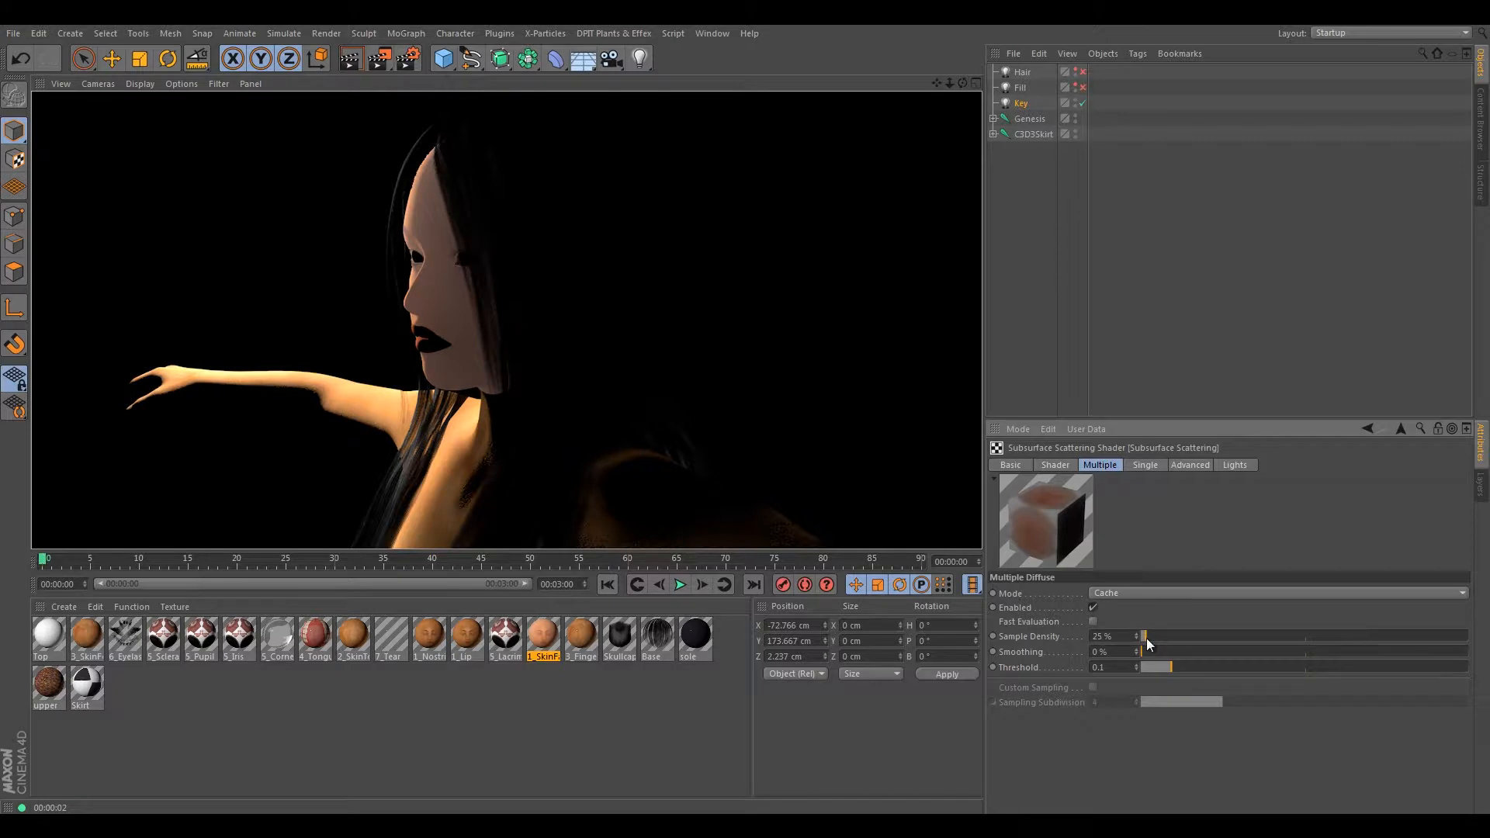
left_click(353, 62)
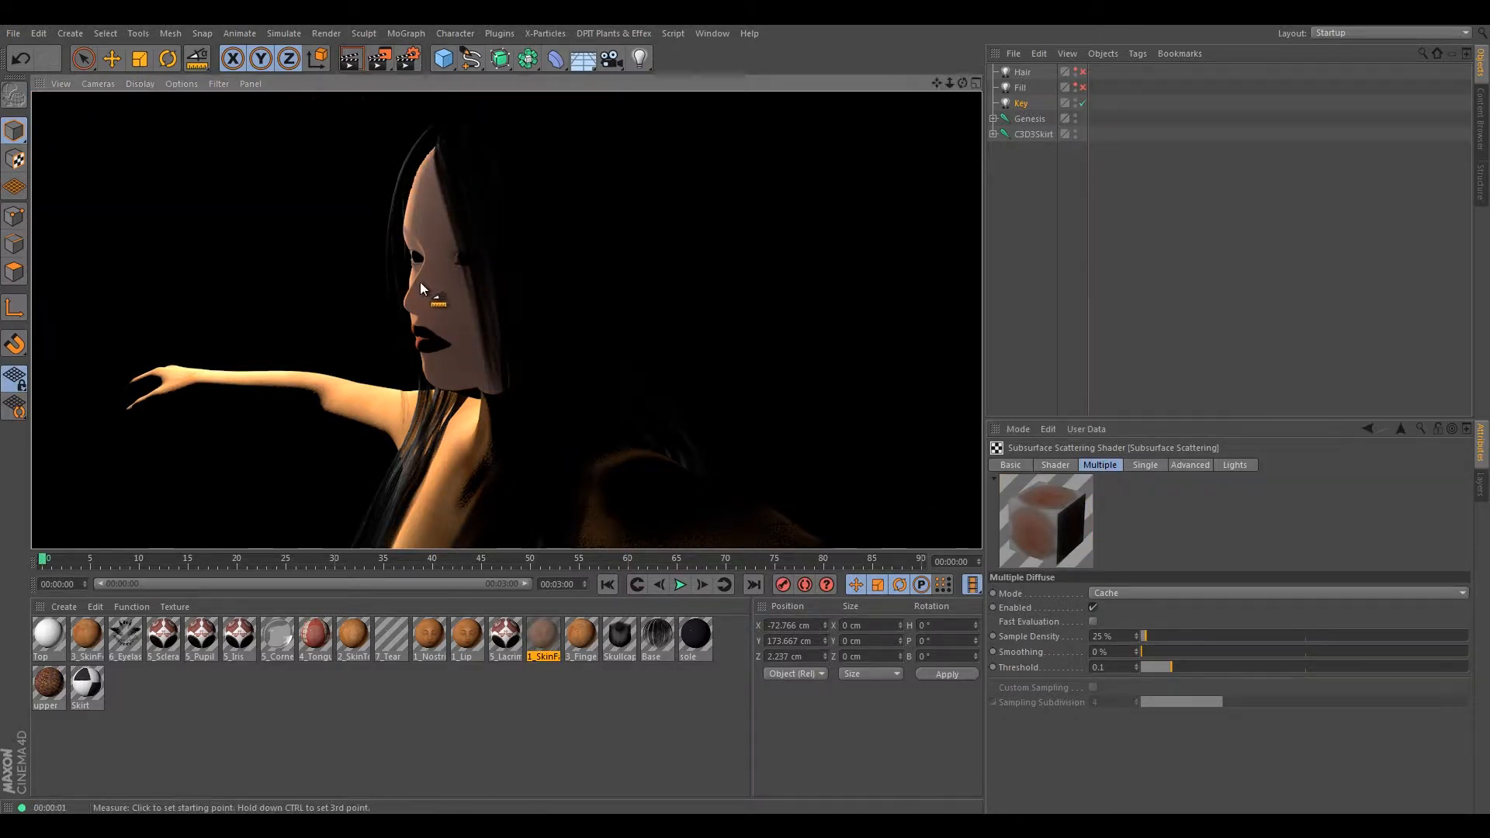
scroll(422, 282, "up", 6)
left_click(363, 60)
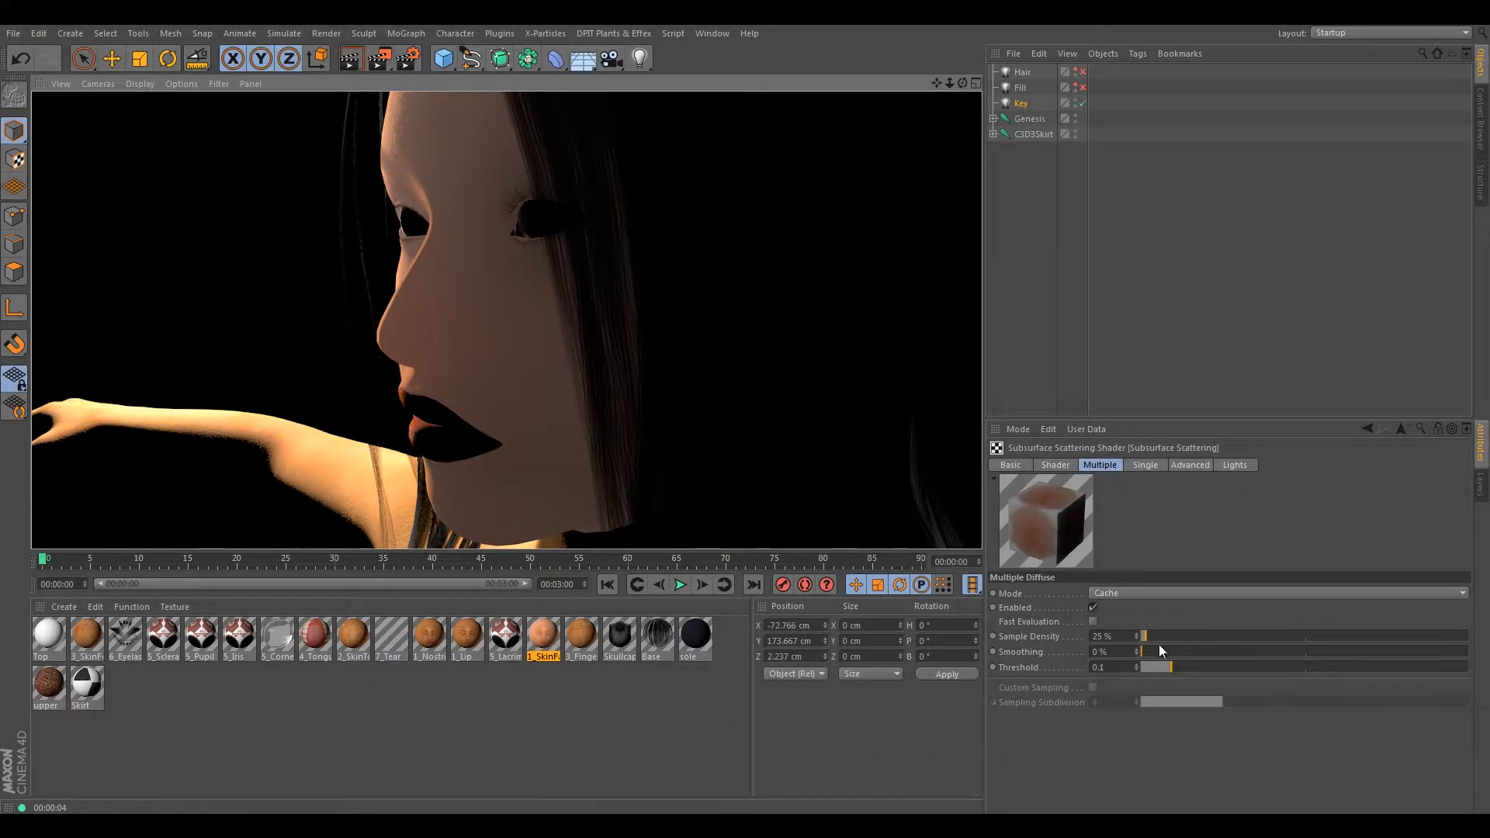
- Compare Multiple Diffuse sample densities of 102% and 10% by rendering the face close-up with each
left_click_drag(1155, 634, 1172, 636)
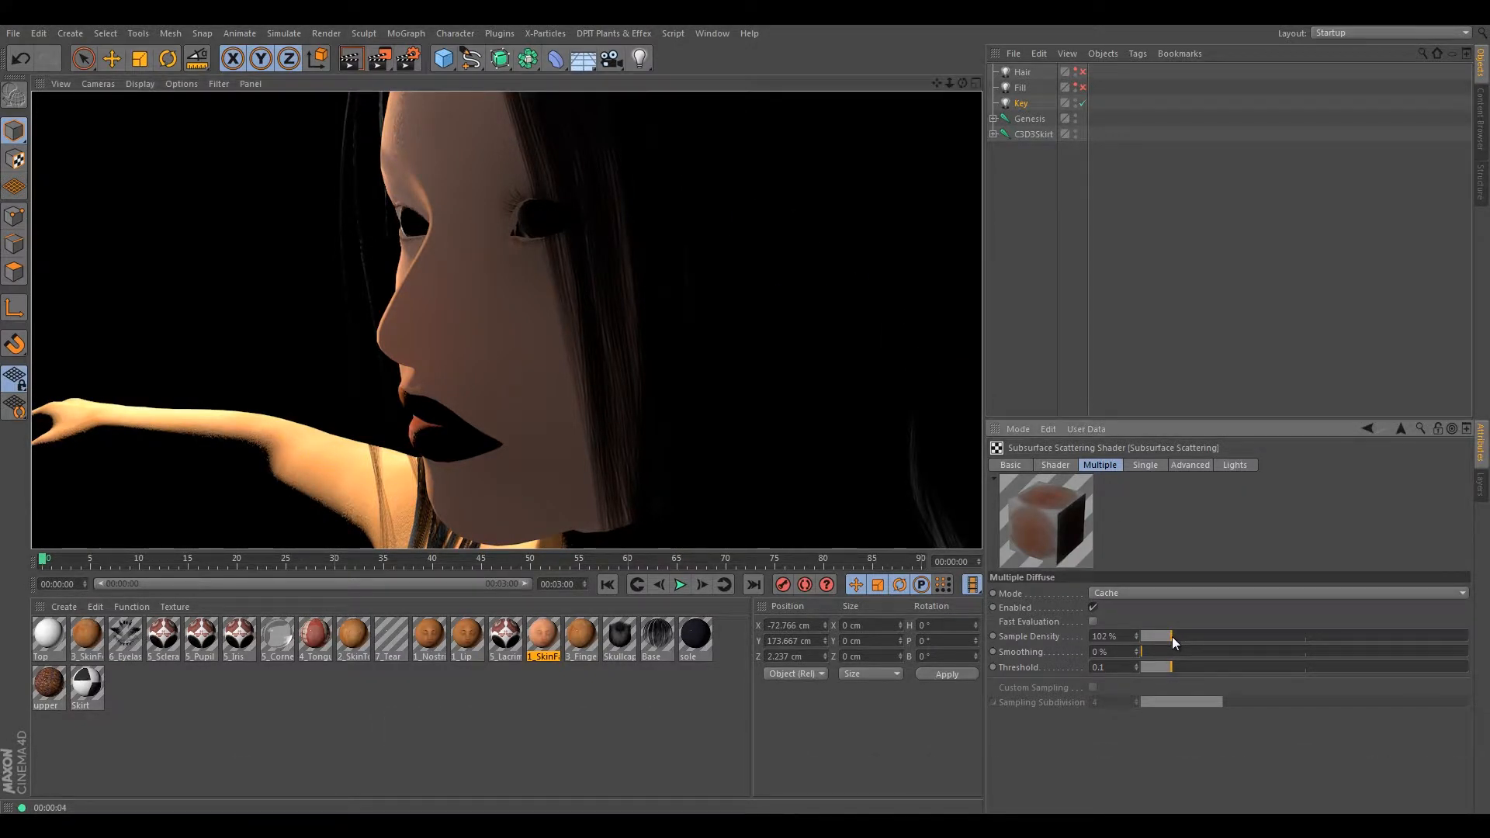
left_click(352, 58)
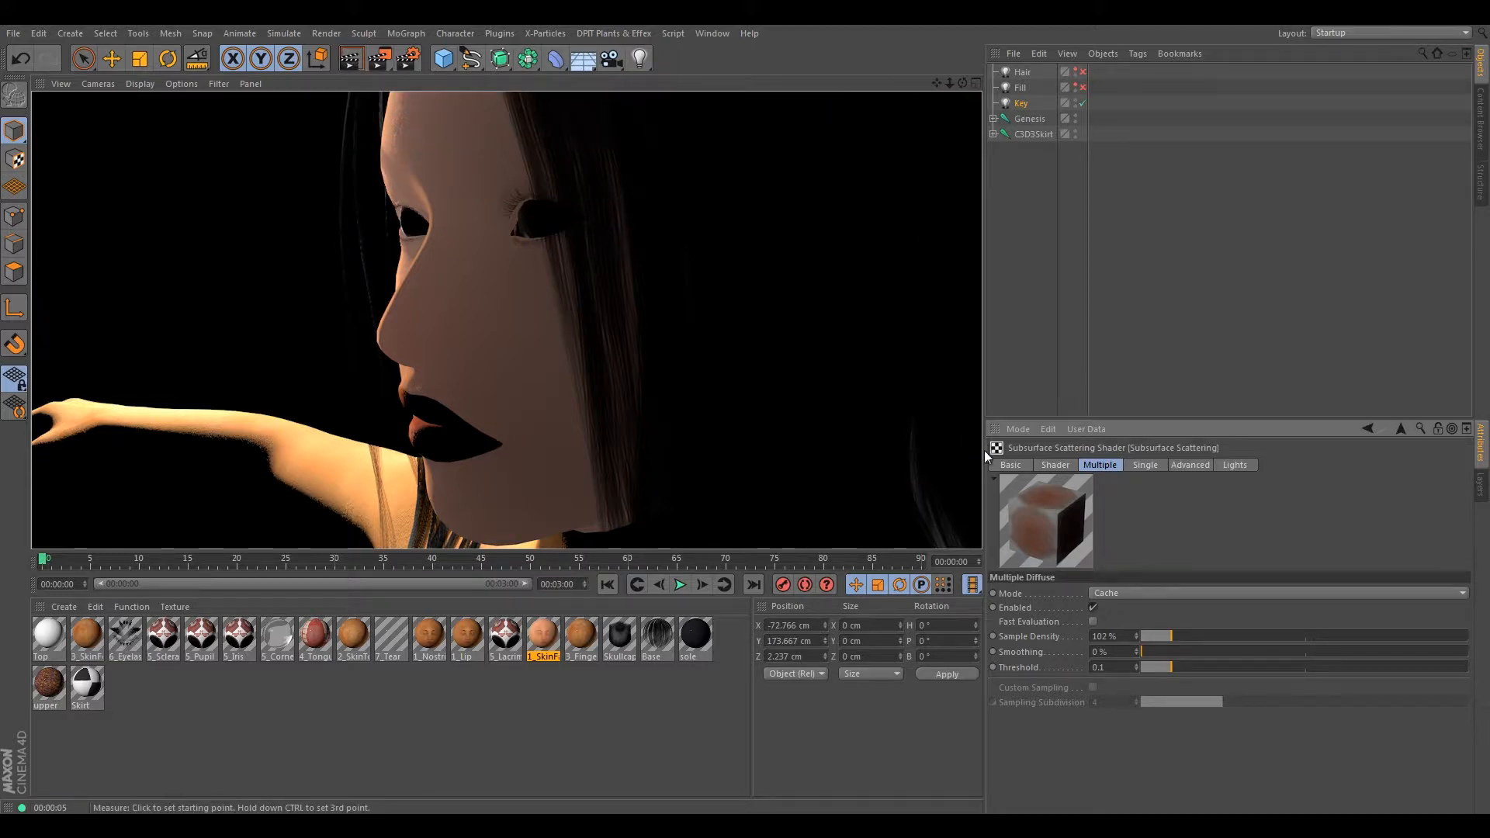
left_click_drag(1165, 635, 1163, 635)
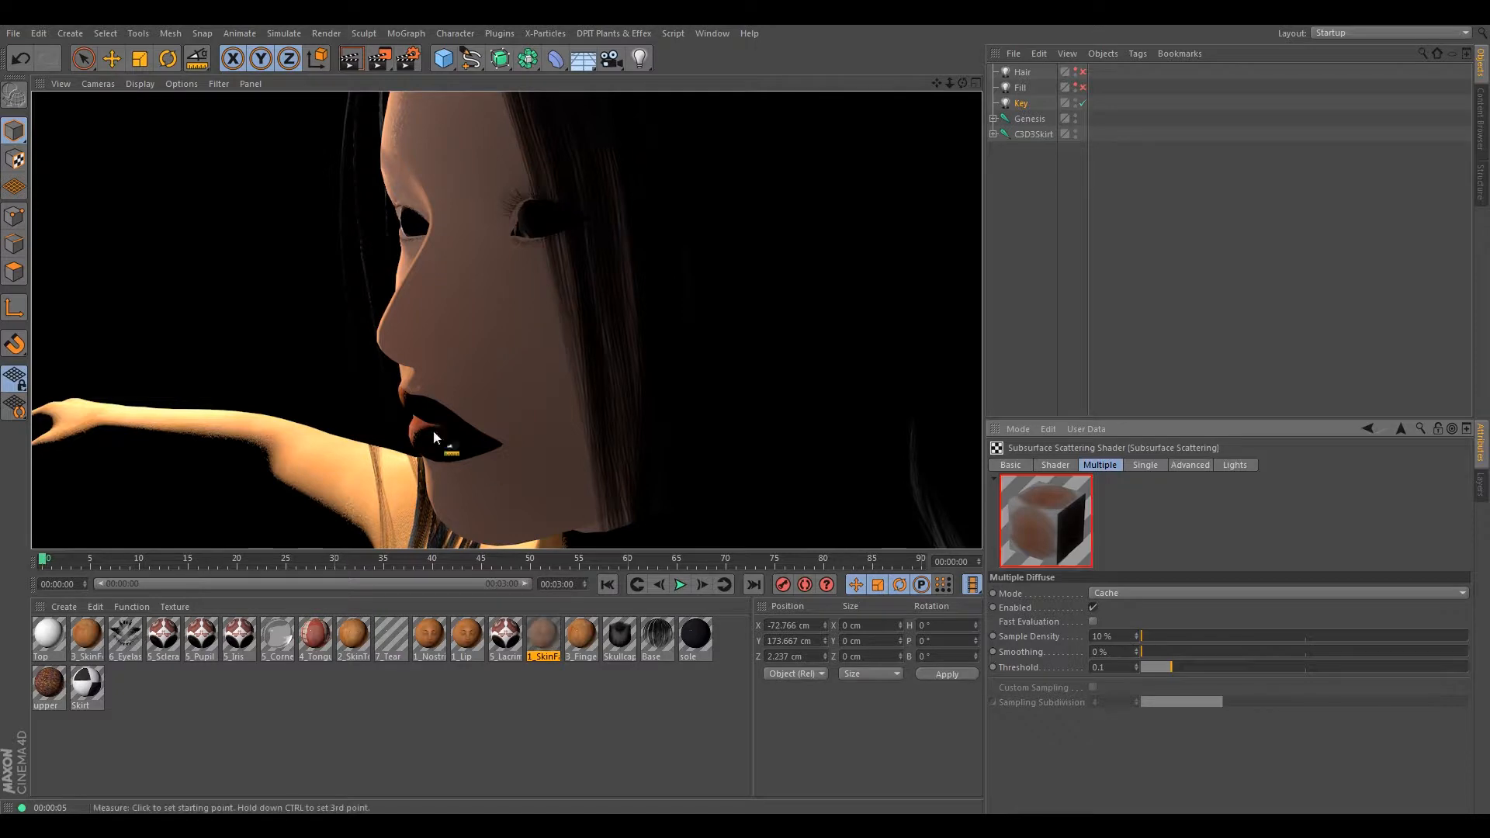
left_click(350, 62)
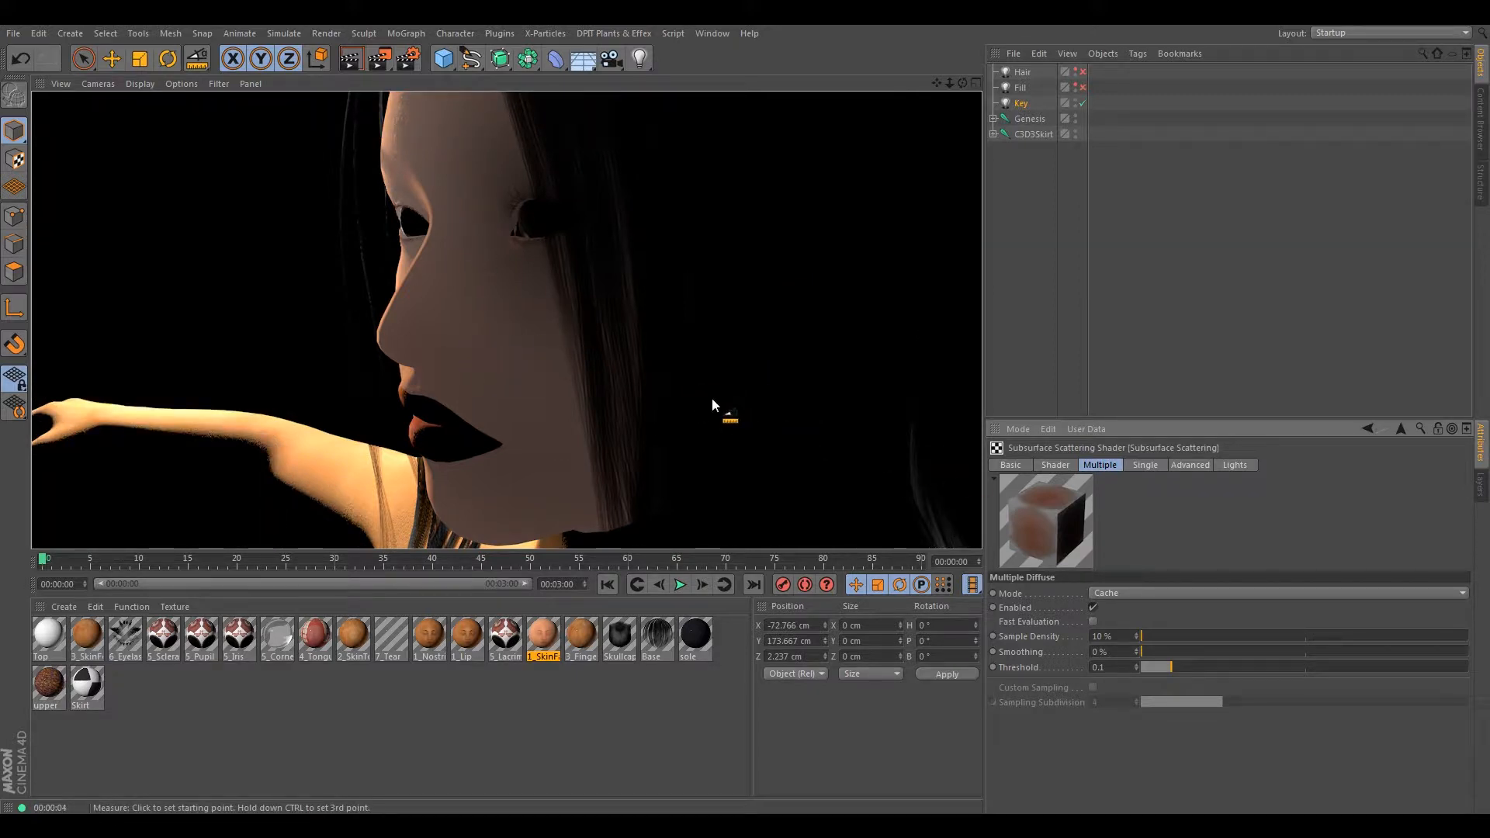
- Try the Direct mode for Multiple Diffuse scattering and switch it back to Cache
left_click(1204, 591)
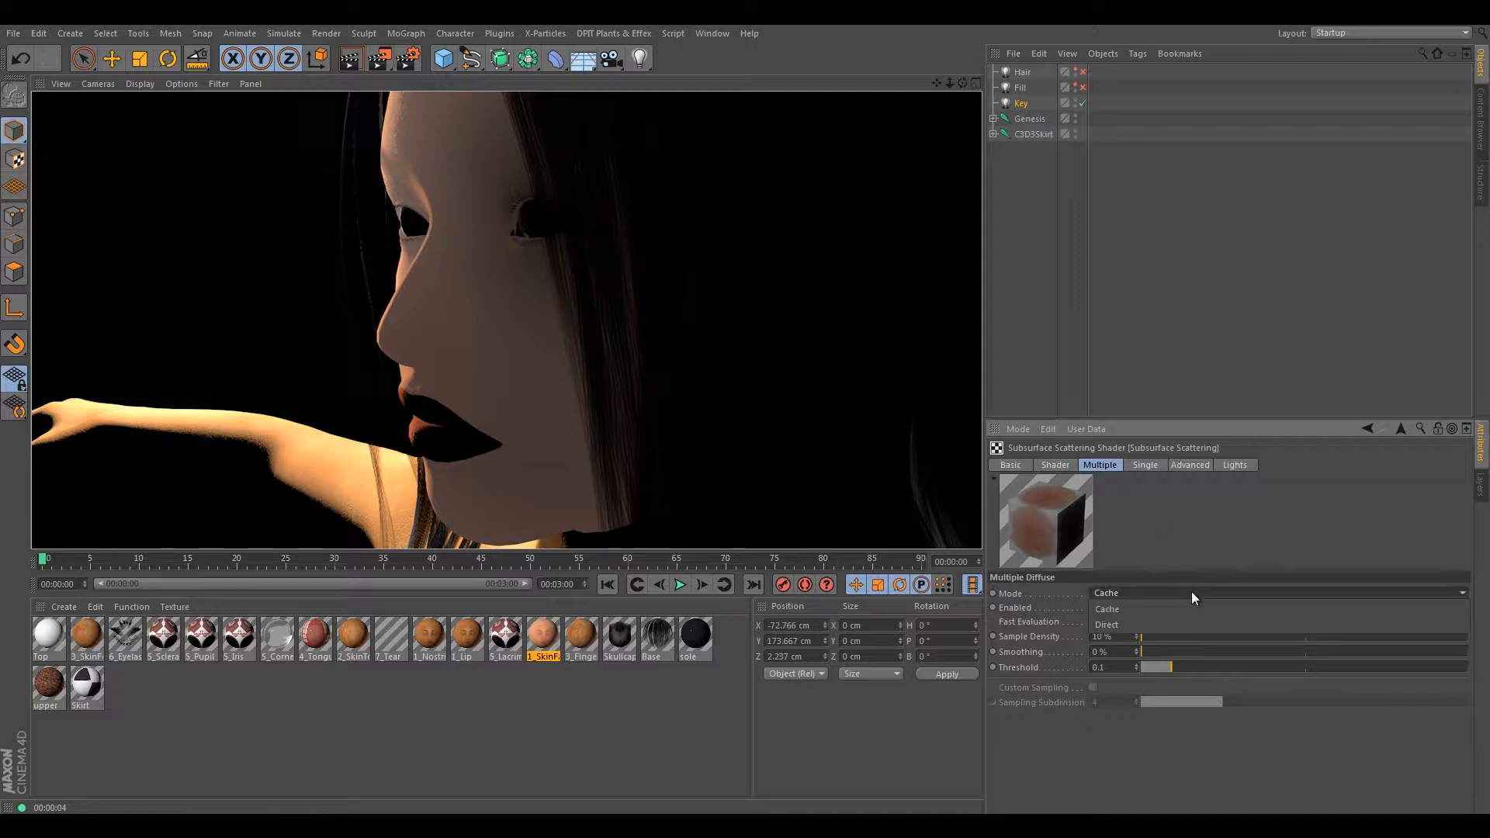
left_click(1117, 624)
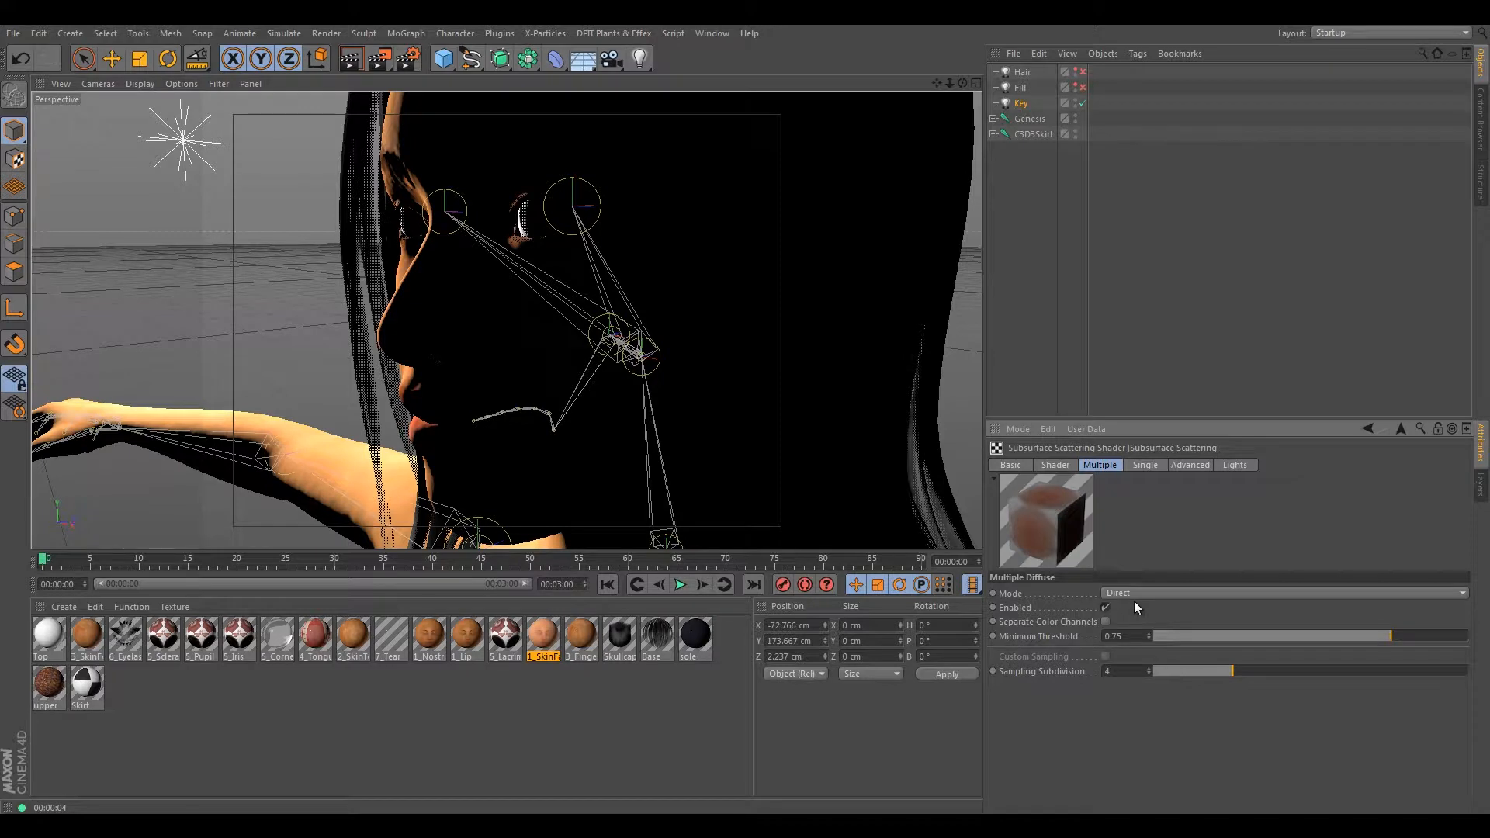
left_click(1139, 596)
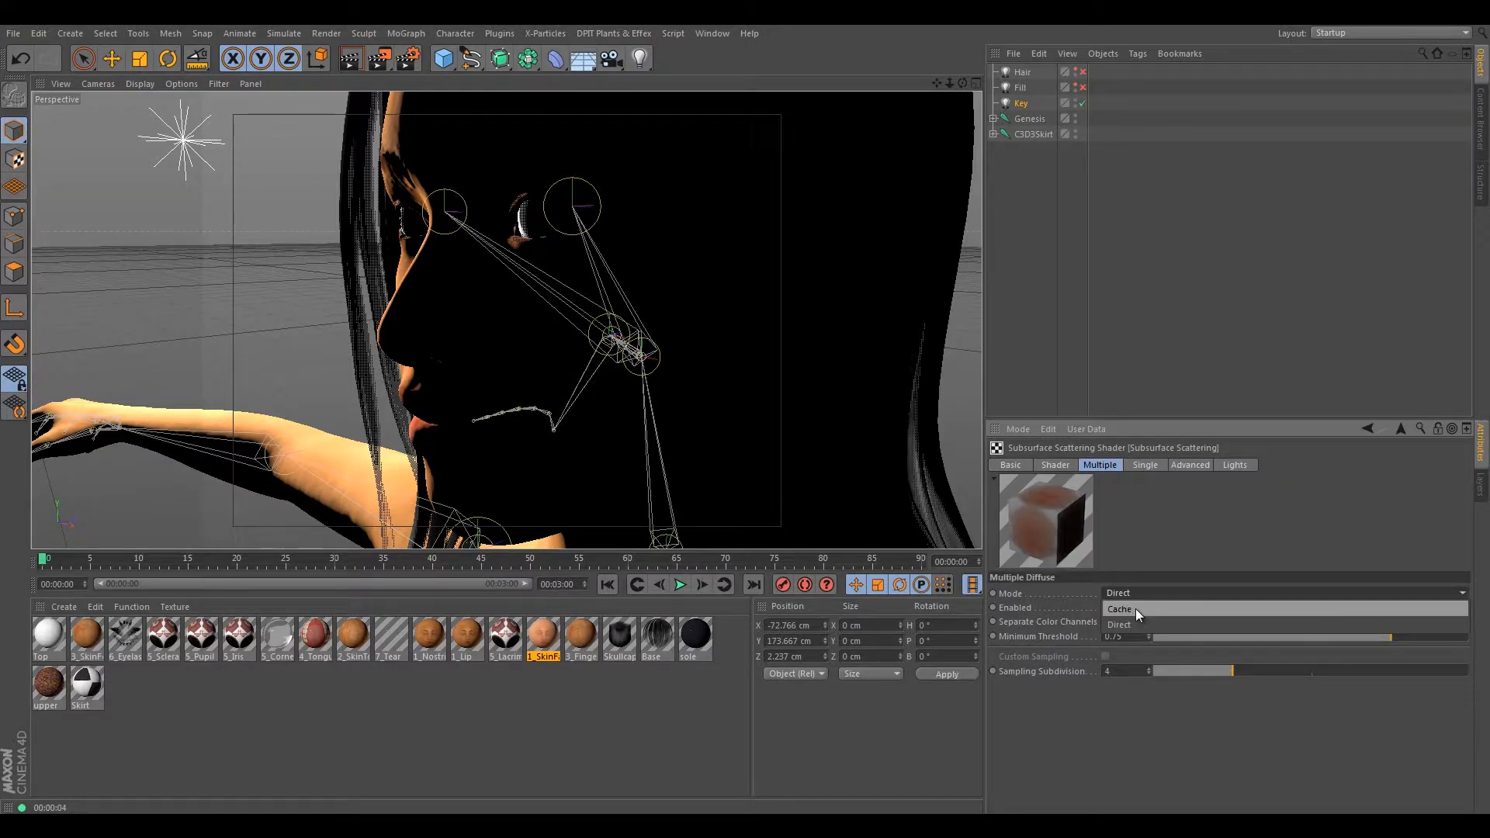
left_click(1134, 609)
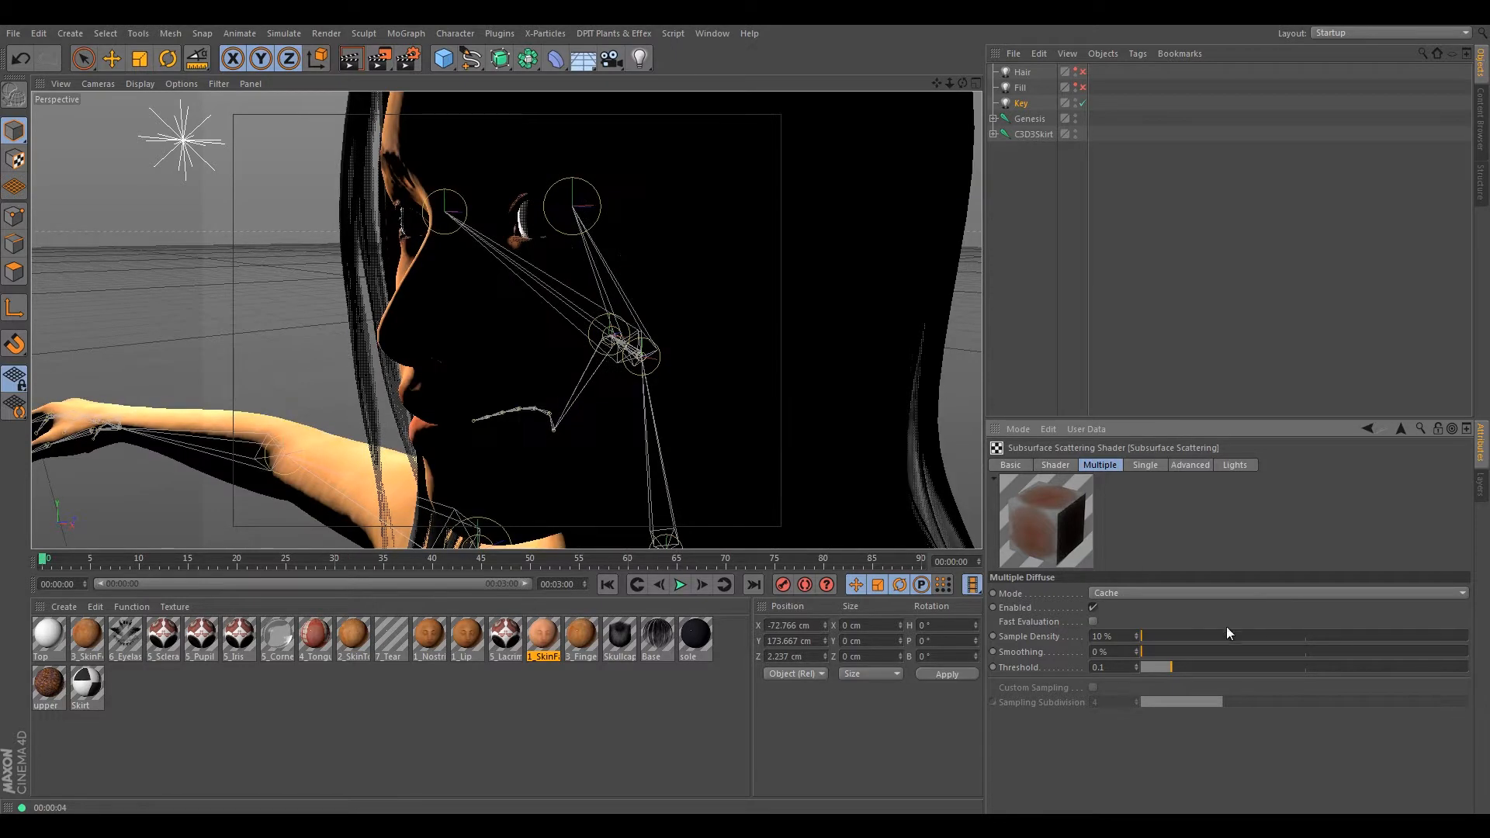
- Set the Multiple Diffuse sample density to 60% and smoothing to 25%, and render the viewport
left_click_drag(1152, 634, 1162, 636)
left_click_drag(1144, 654, 1146, 654)
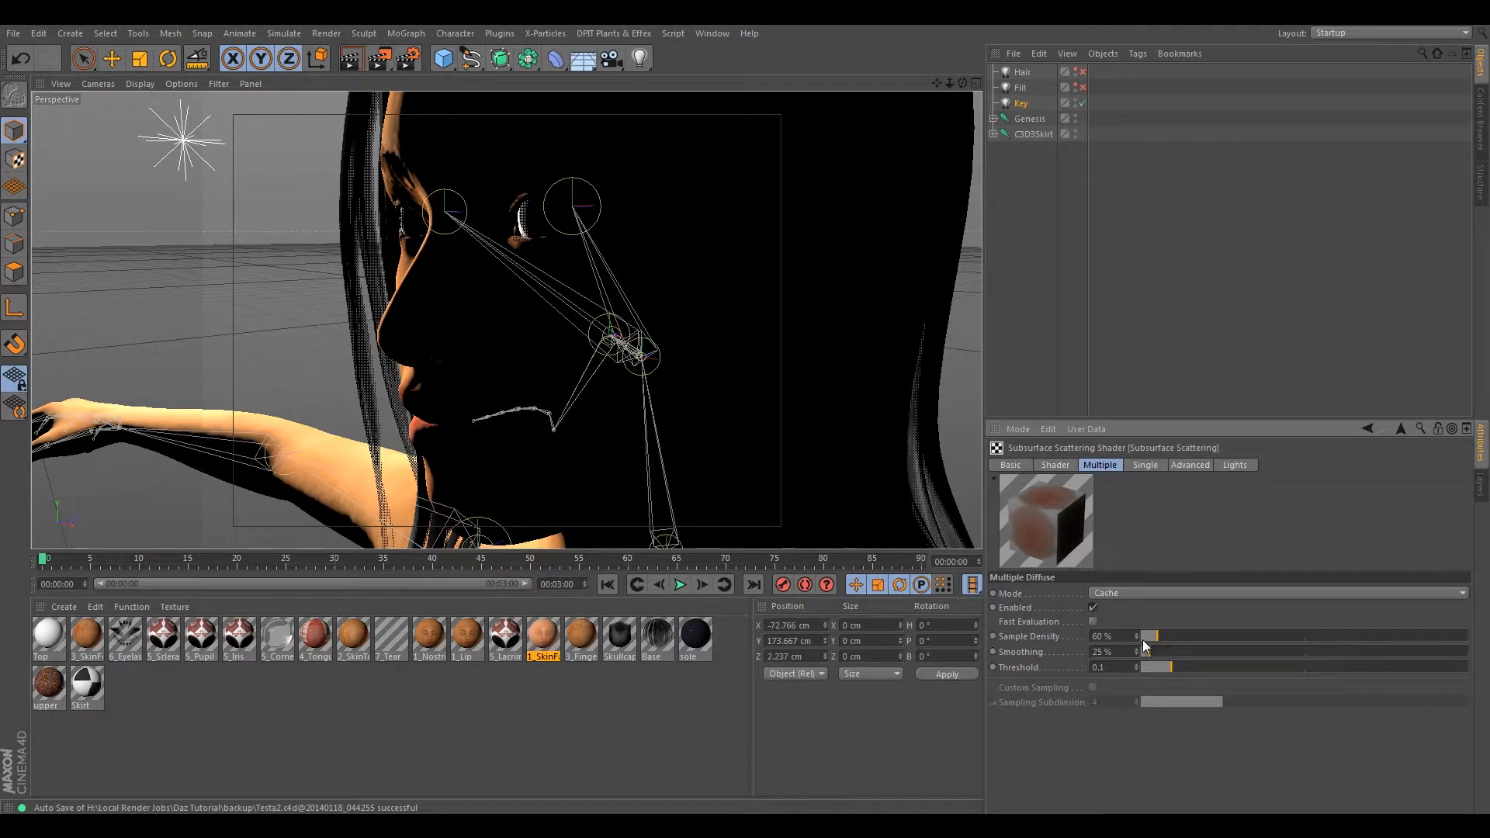
key("ctrl+r")
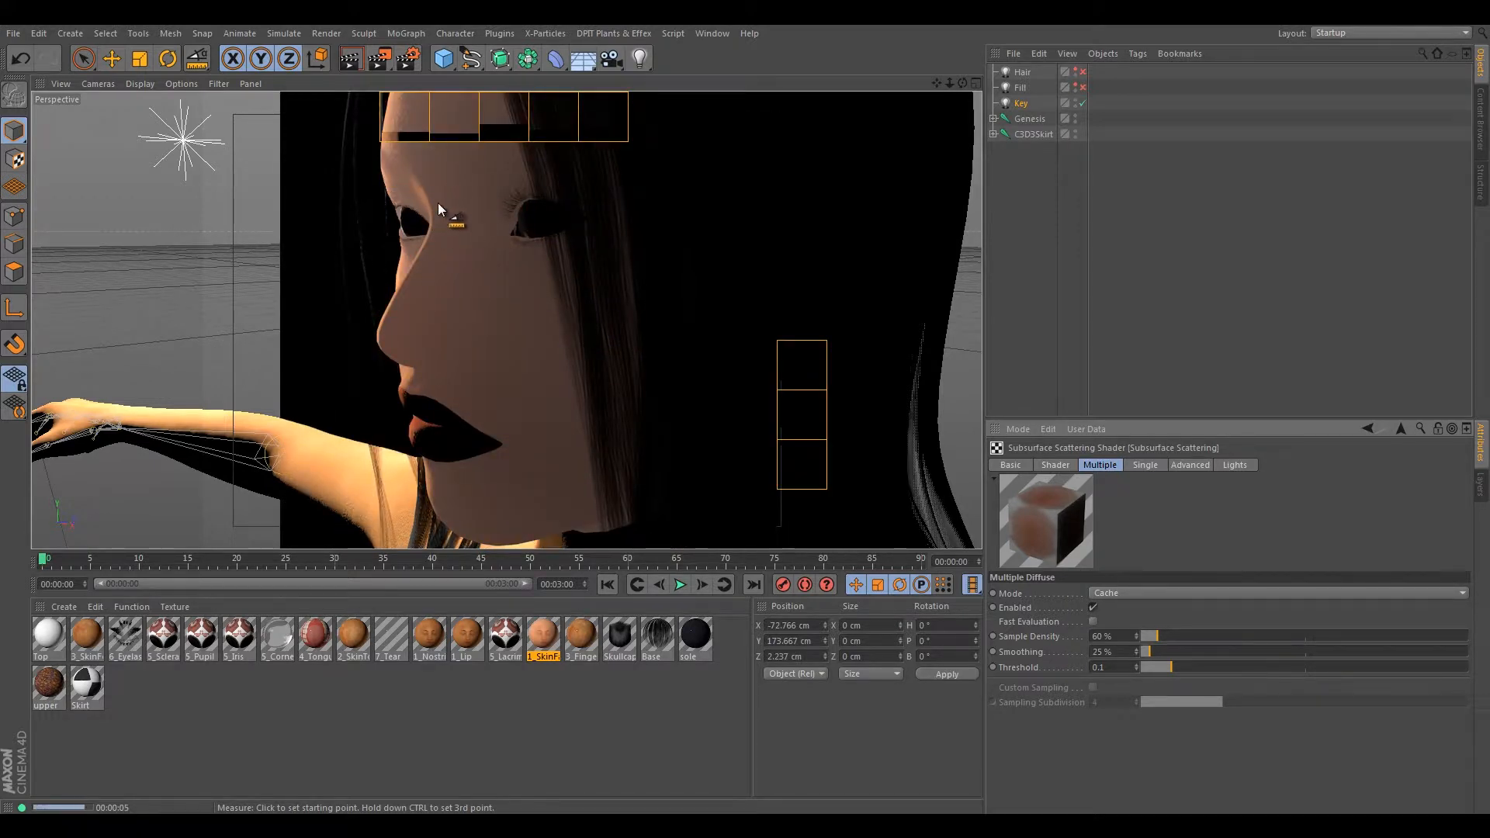
scroll(478, 306, "down", 6)
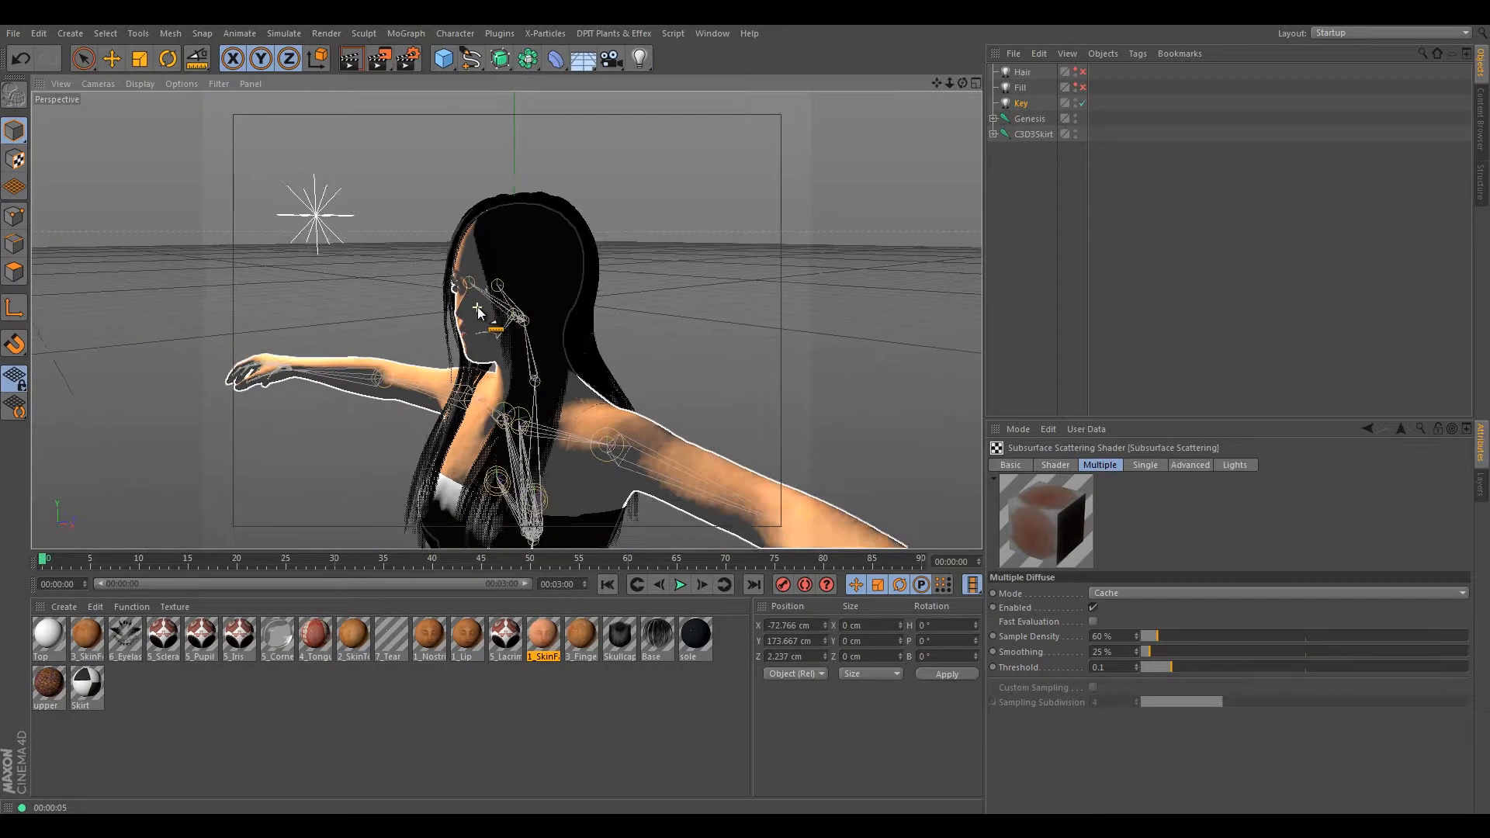
scroll(478, 309, "up", 2)
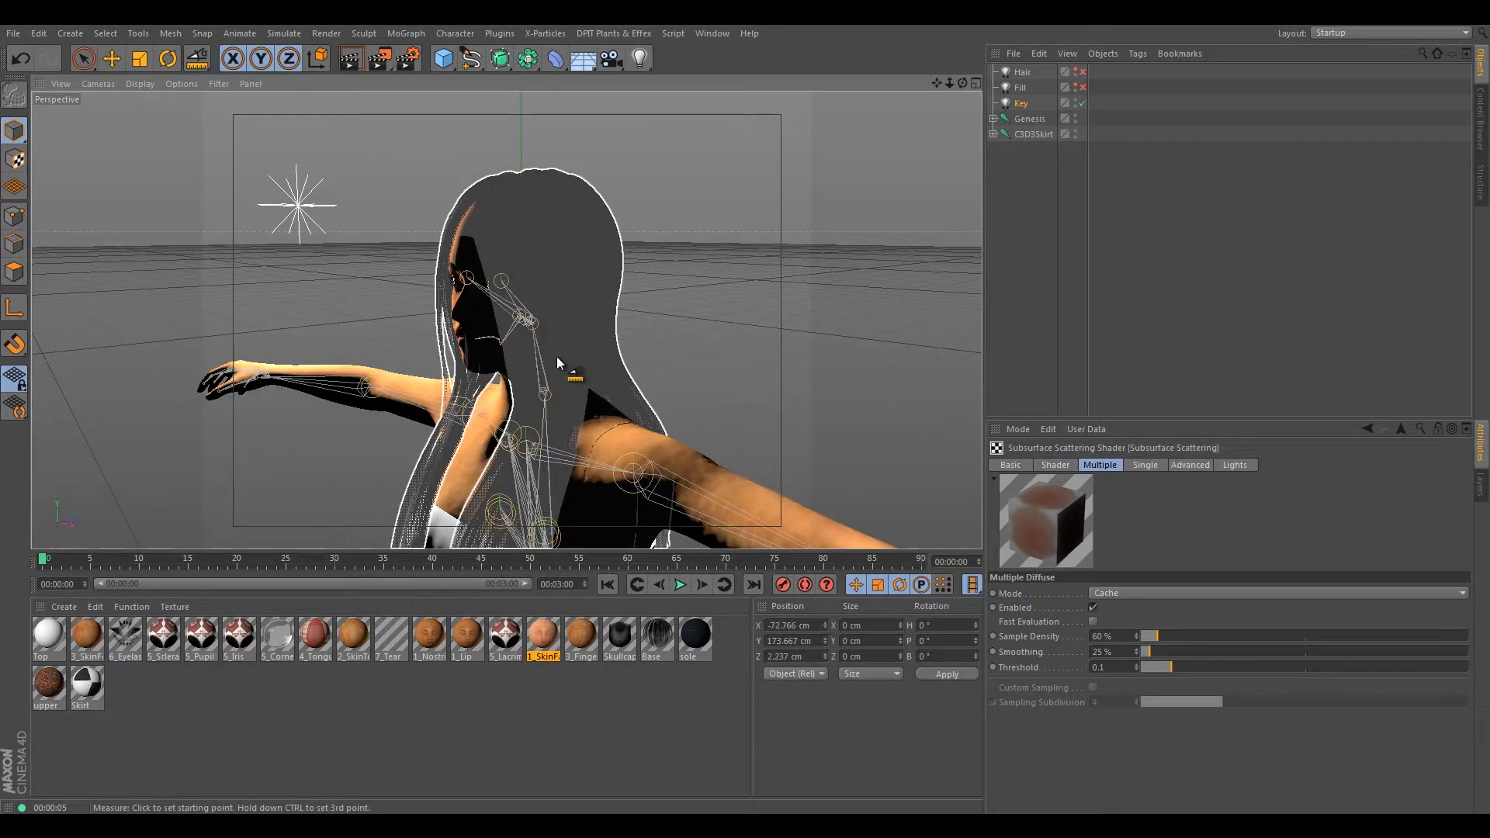
scroll(478, 323, "up", 5)
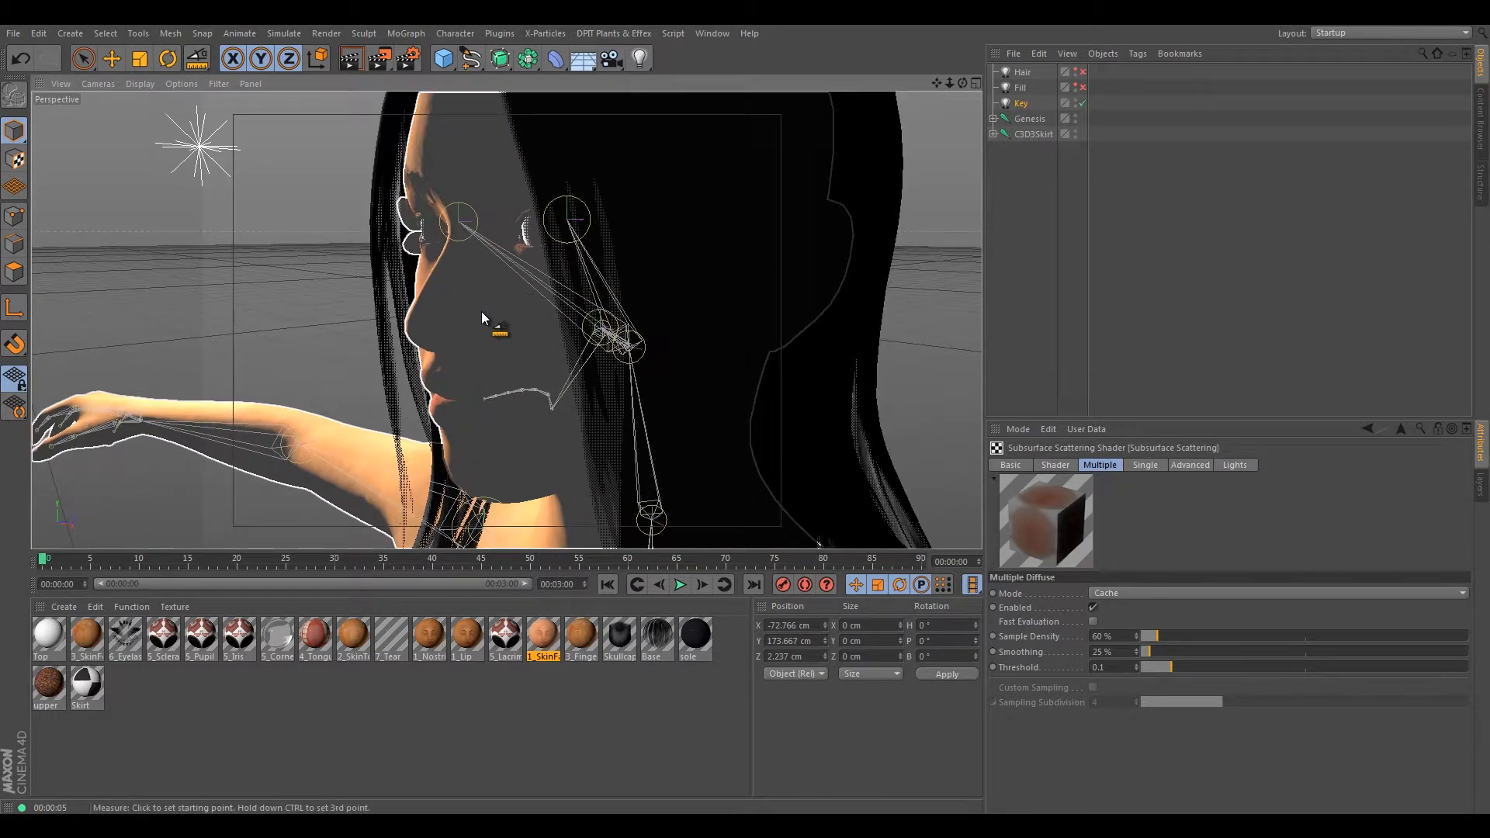
- Review the Single, Advanced and Shader settings of the face skin's subsurface scattering shader
left_click_drag(475, 300, 463, 276, "alt")
middle_click_drag(464, 276, 469, 308, "alt")
left_click_drag(469, 307, 570, 380, "alt")
scroll(495, 323, "down", 4)
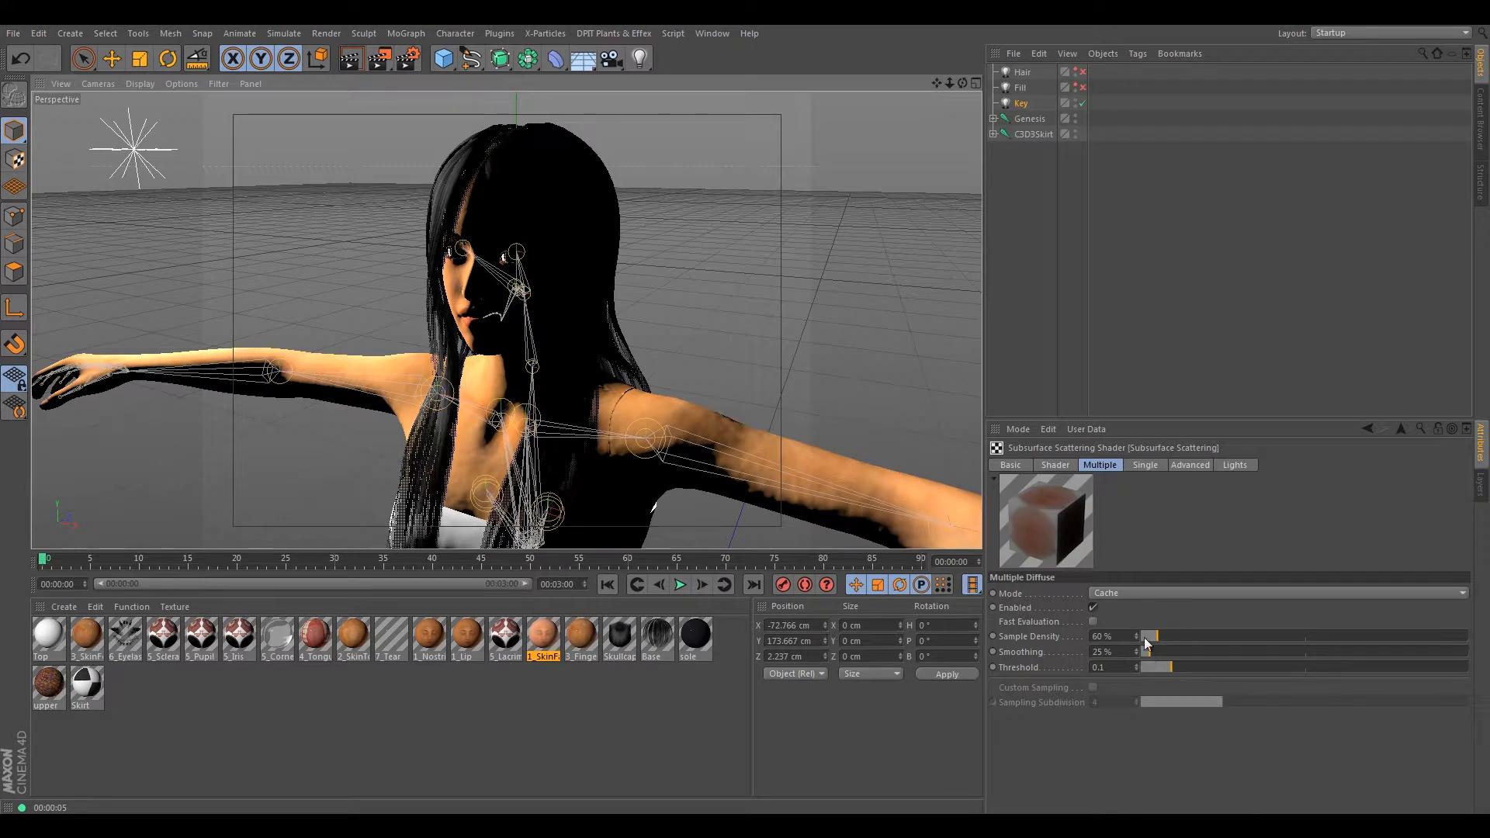
left_click(1131, 464)
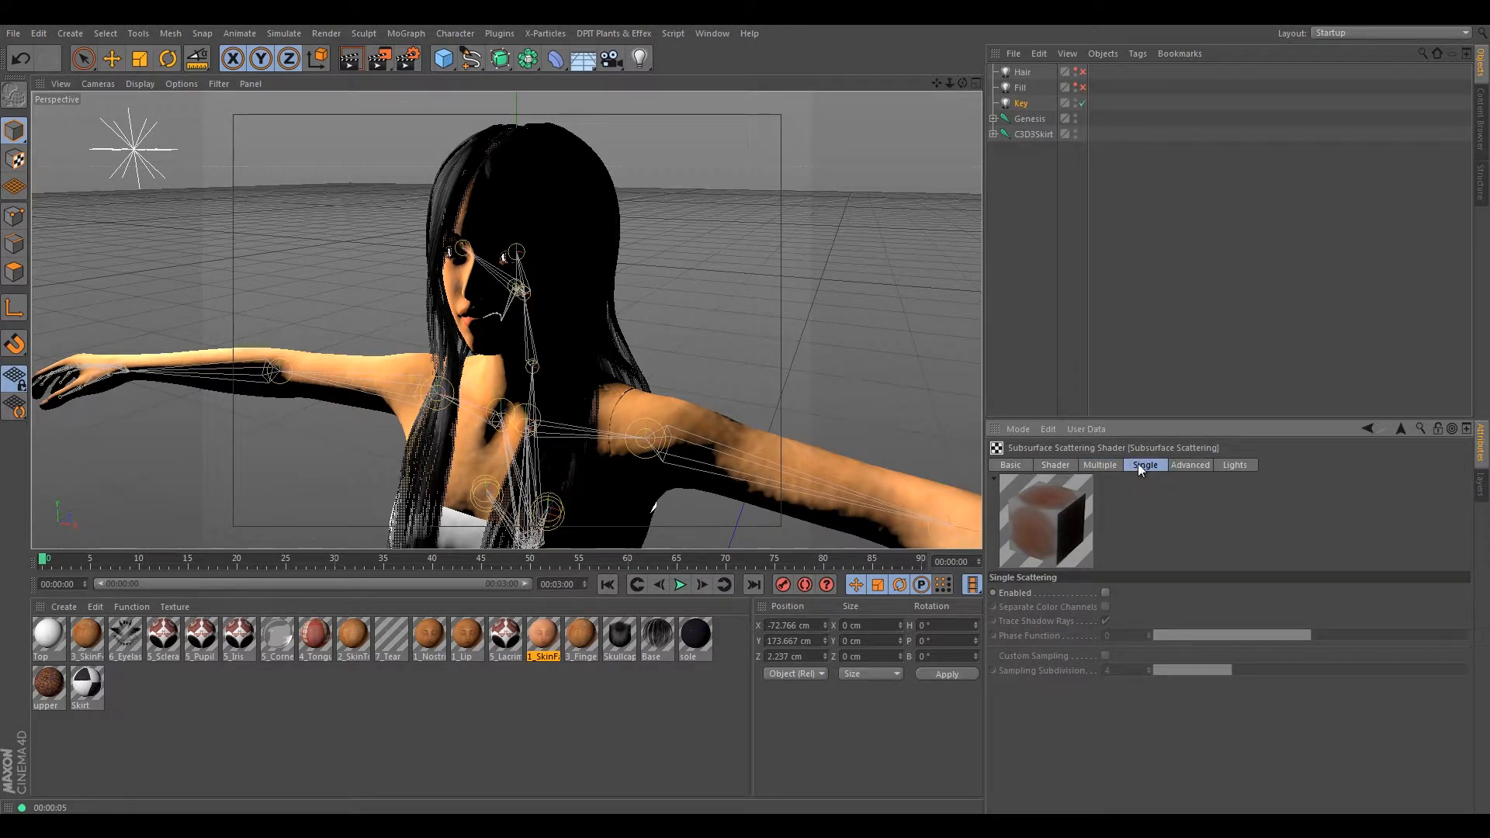
left_click(1180, 466)
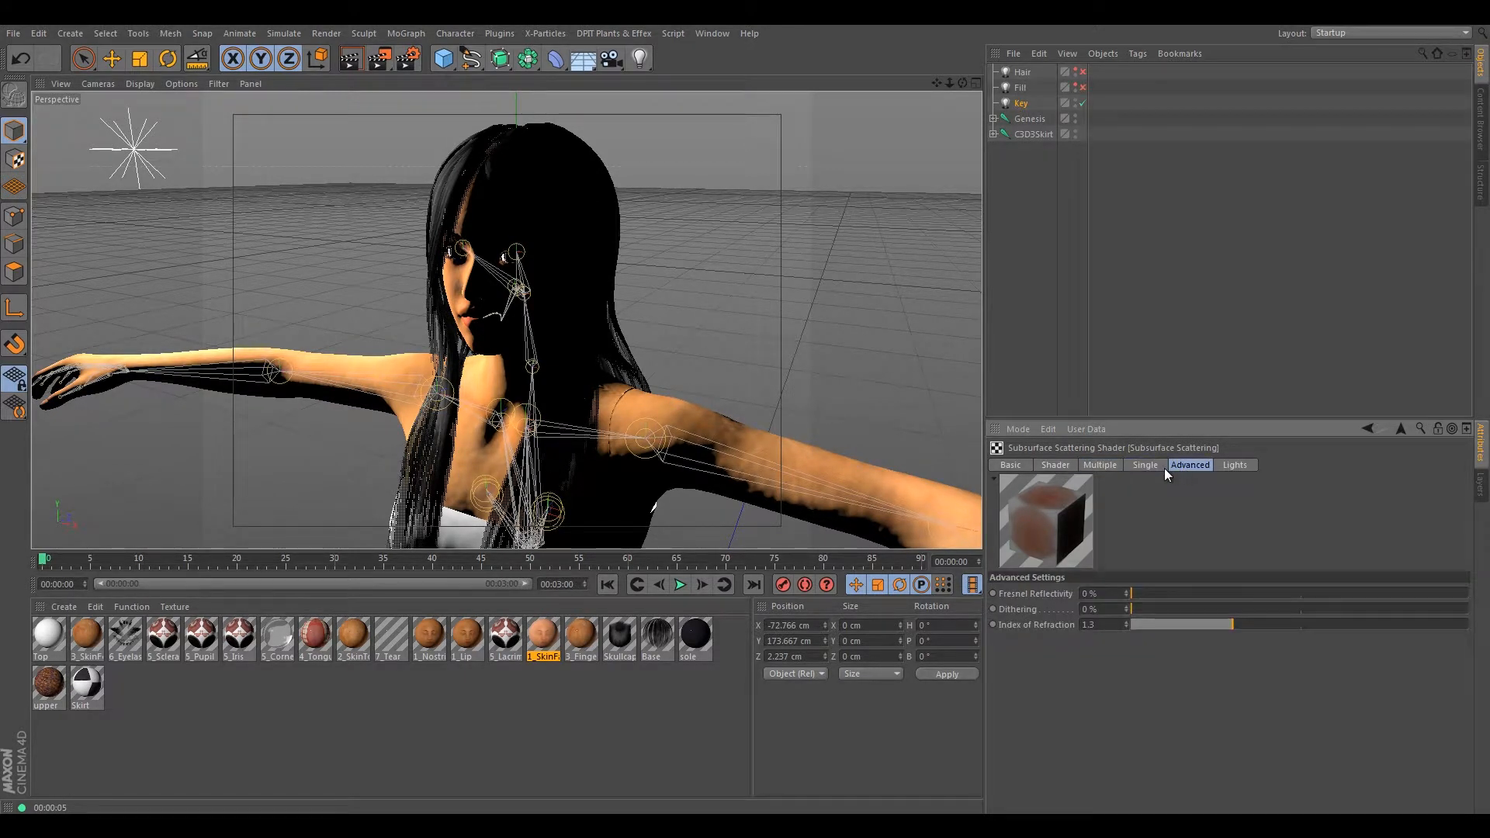
left_click(1059, 465)
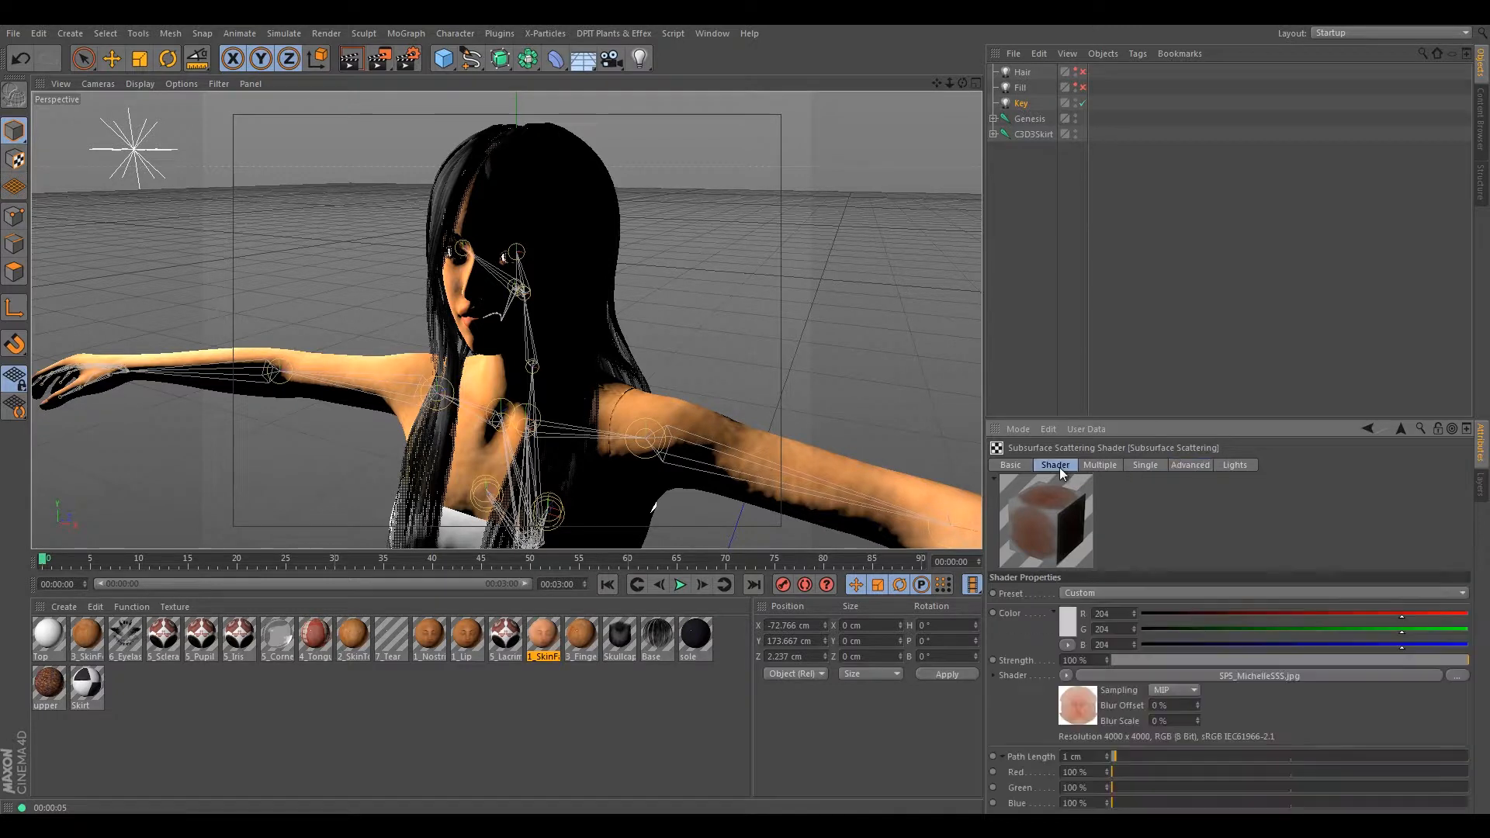
left_click(1155, 468)
left_click(1194, 464)
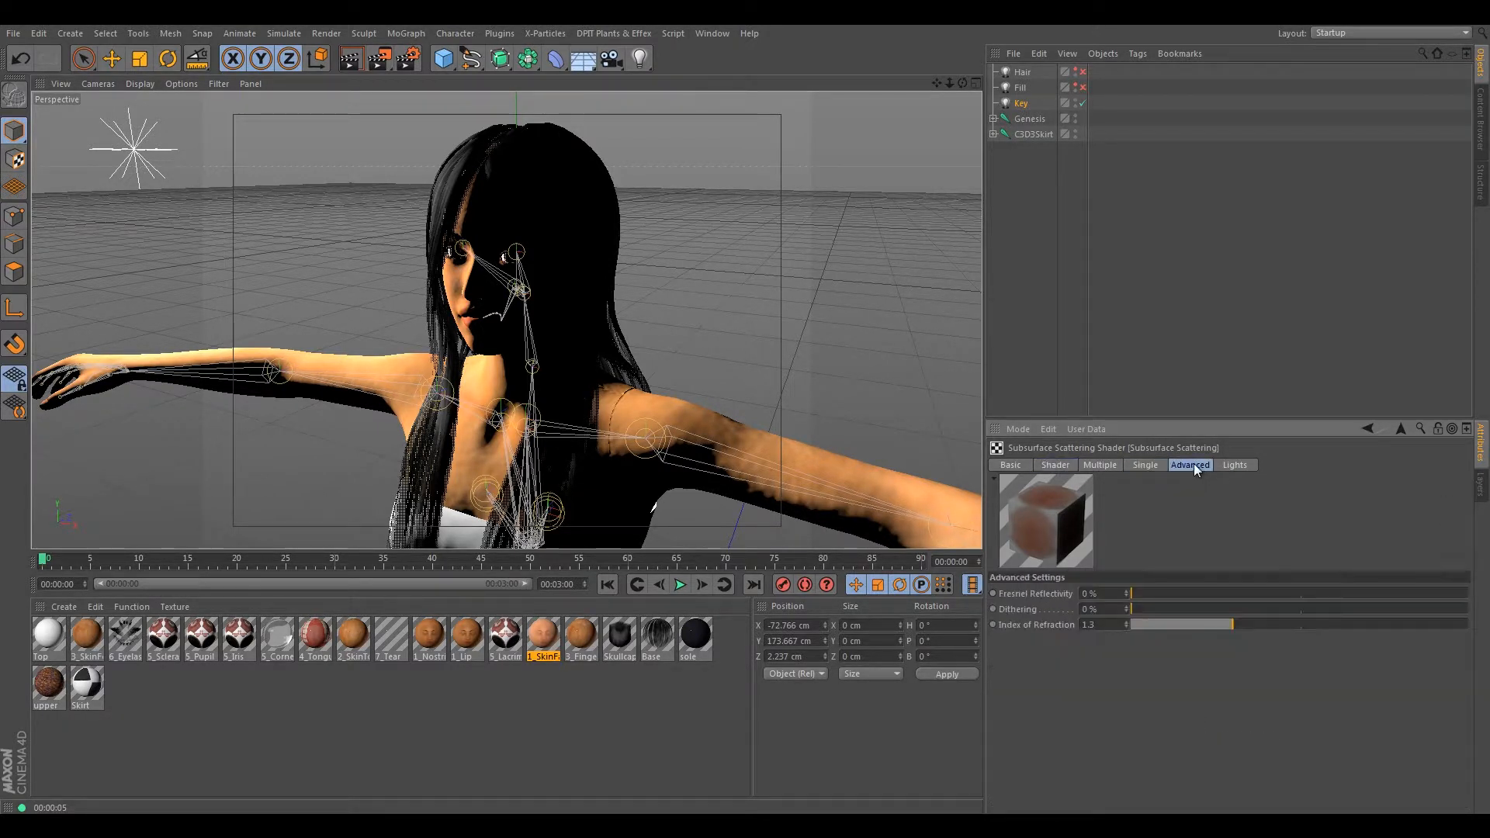
left_click(1071, 467)
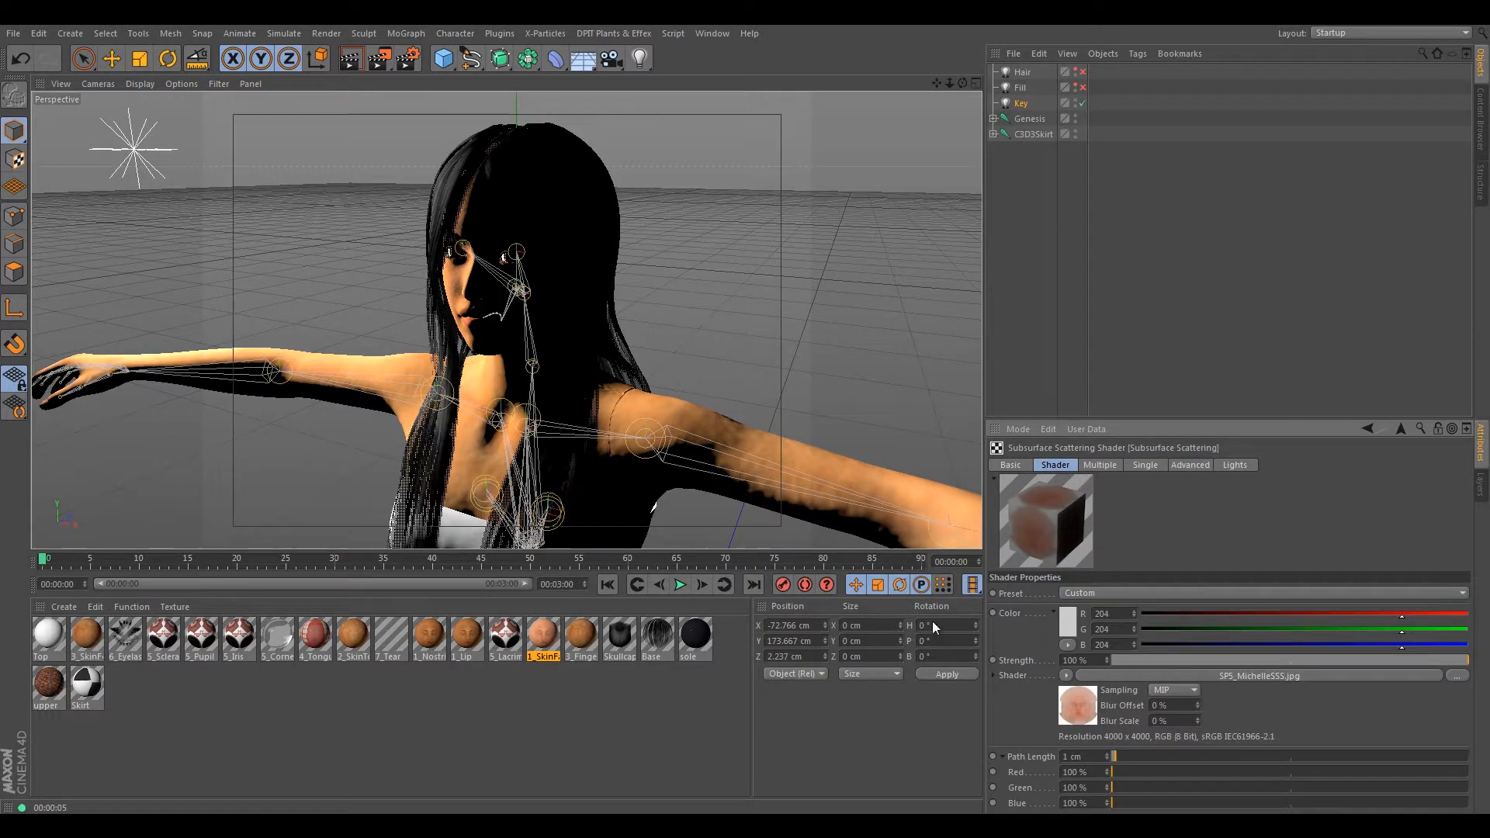
- Test-render the backlit face in profile and lower the subsurface scattering strength to 63%, then to 46%
scroll(593, 386, "up", 4)
left_click_drag(503, 353, 459, 380, "alt")
right_click_drag(459, 380, 471, 423, "alt")
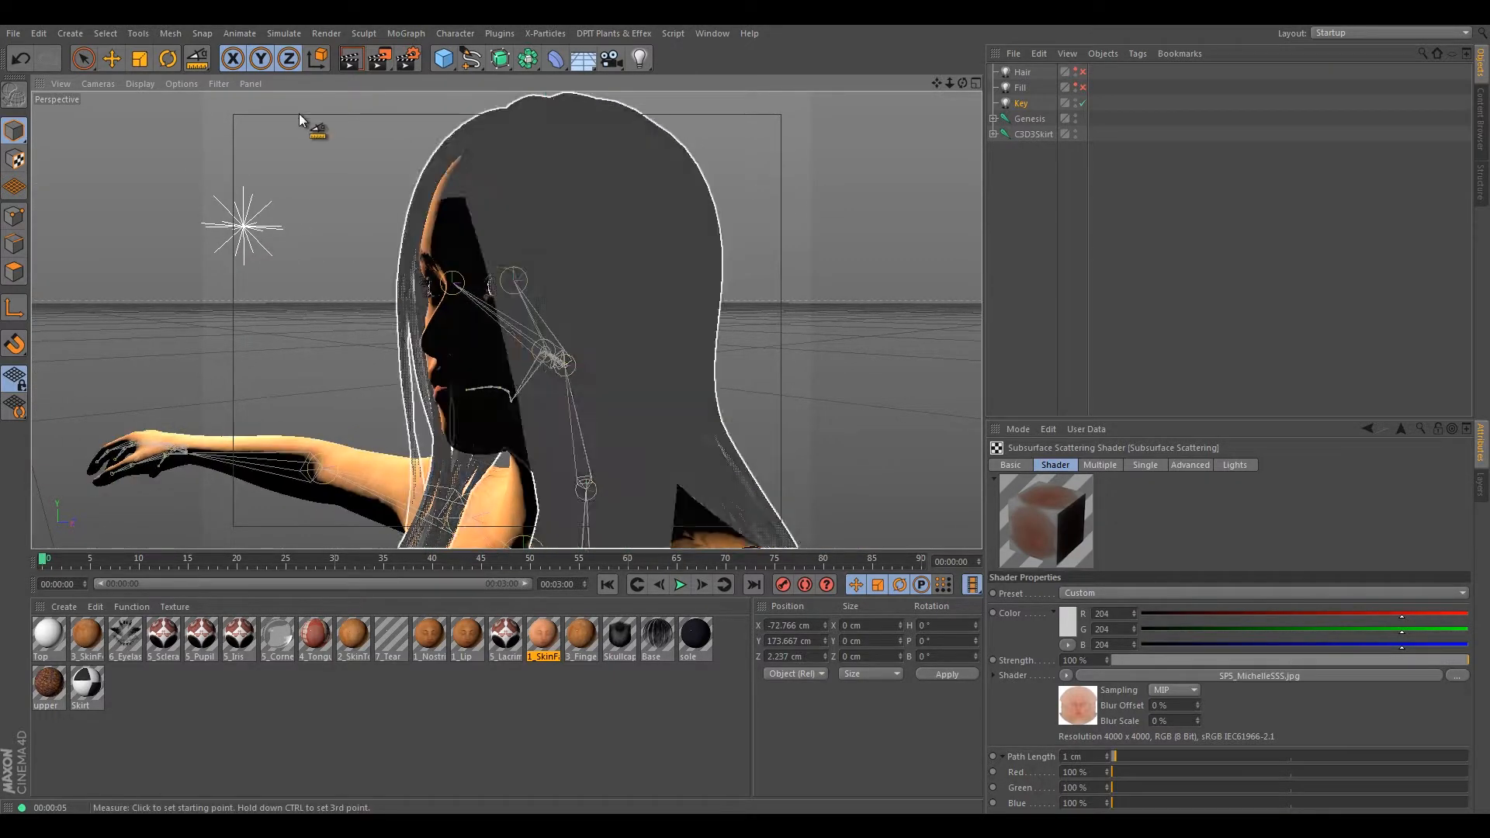
left_click(350, 62)
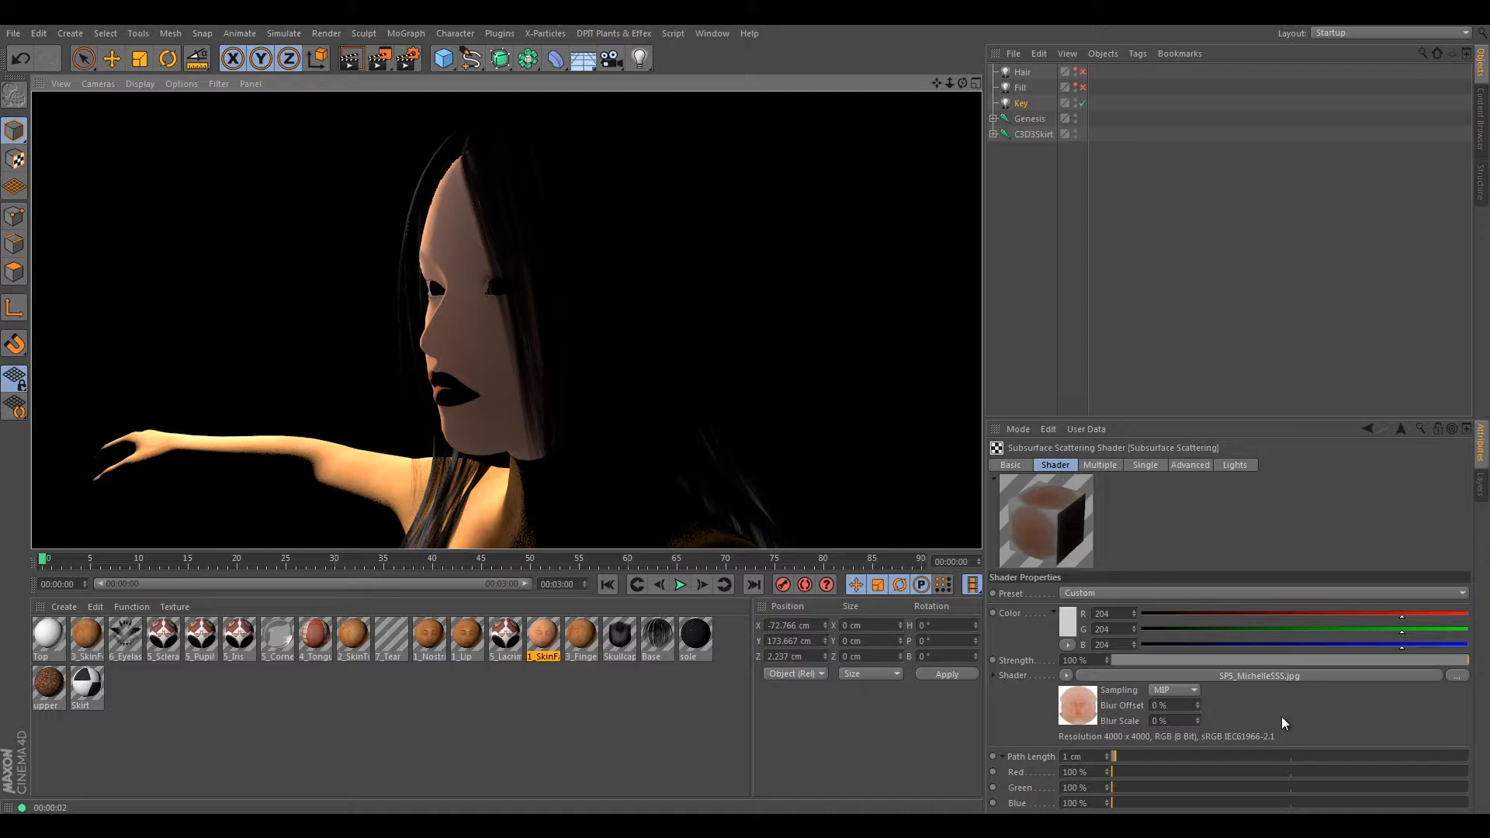
left_click_drag(1379, 661, 1346, 660)
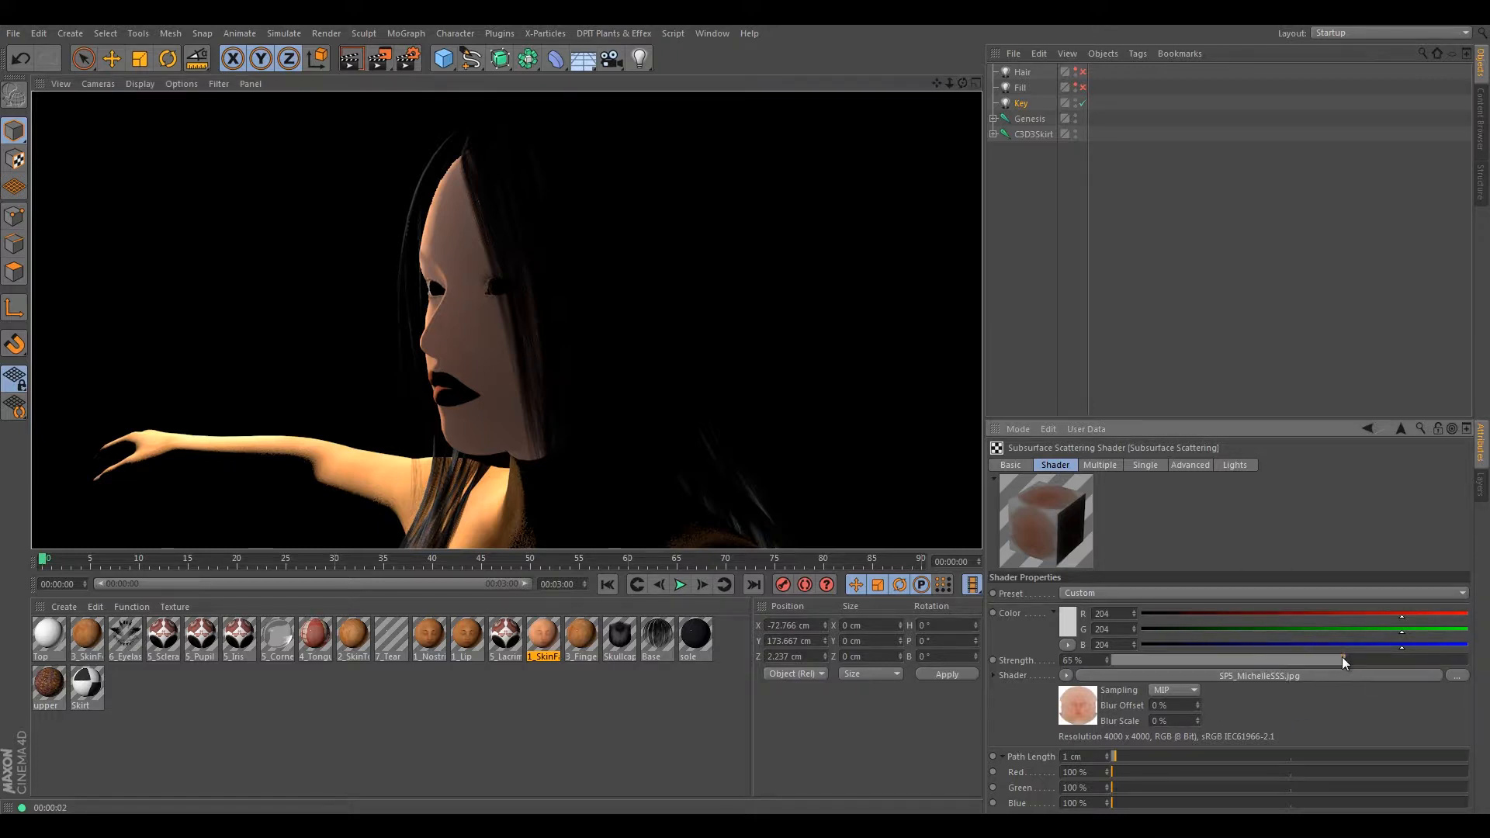
key("ctrl+r")
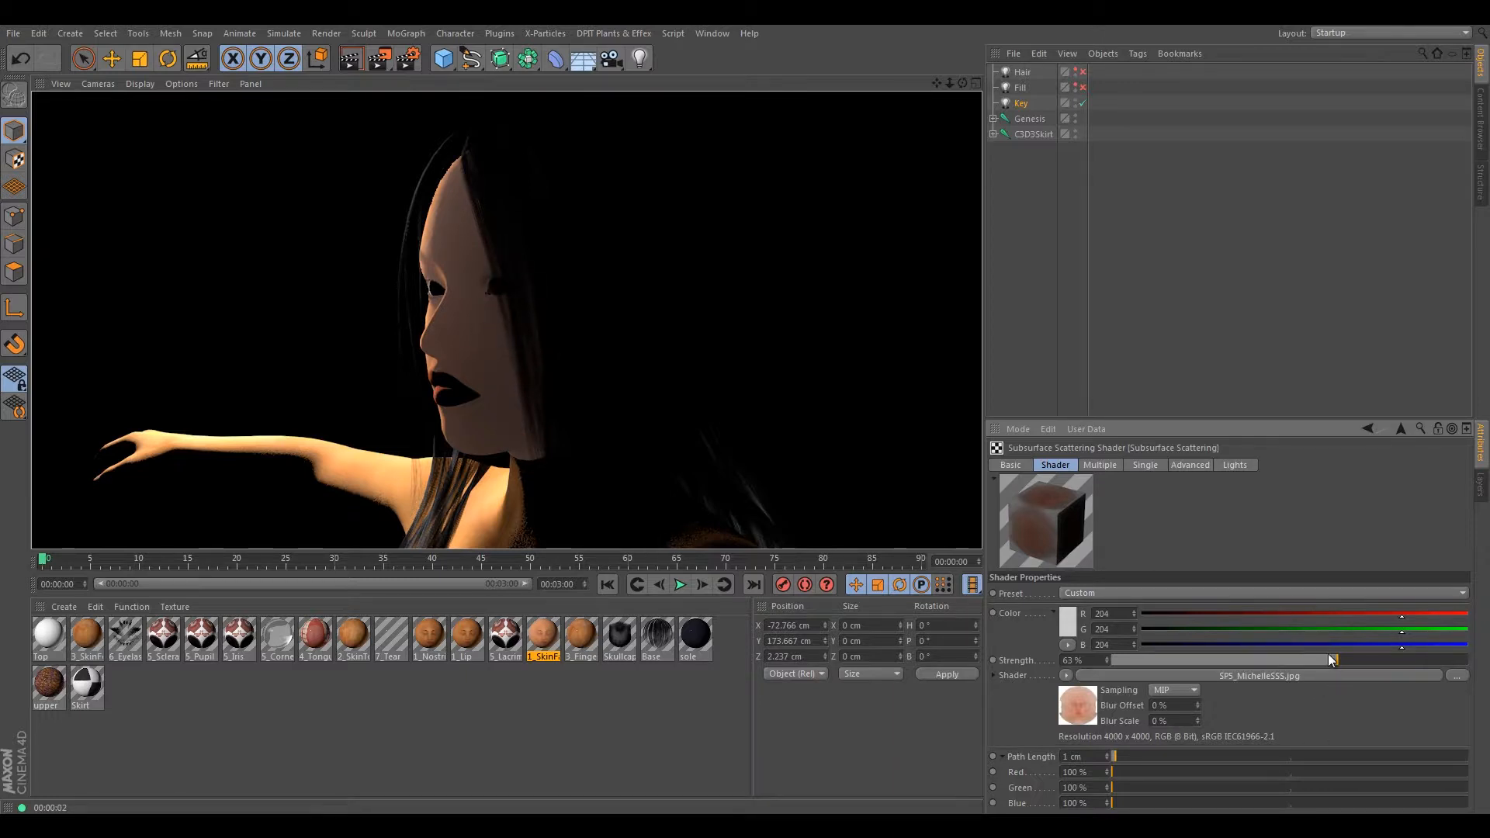
left_click_drag(1283, 656, 1276, 656)
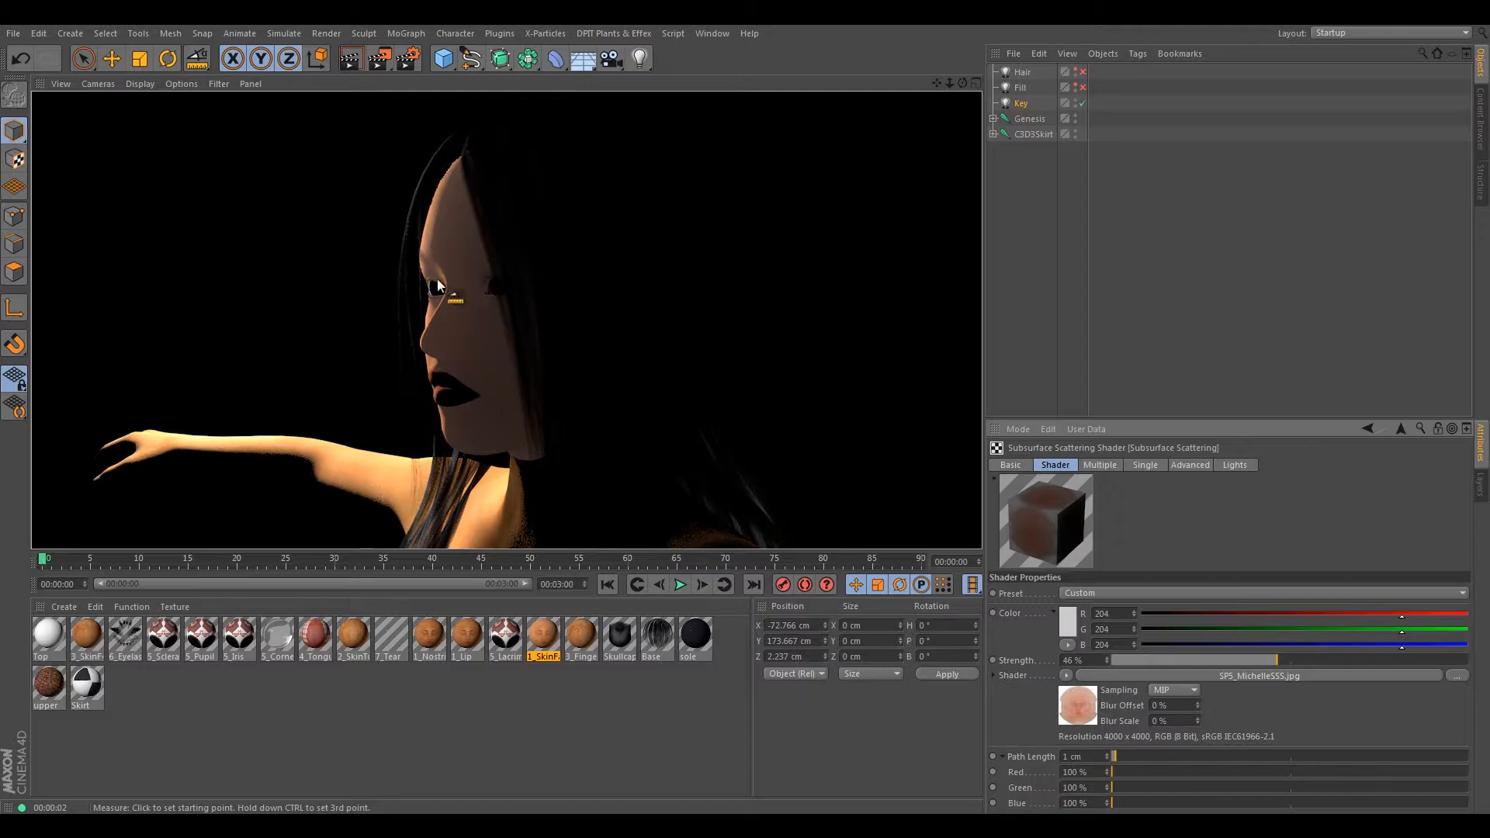
- Return to the face skin material's luminance settings and re-enable the Hair and Fill lights
scroll(446, 351, "down", 5)
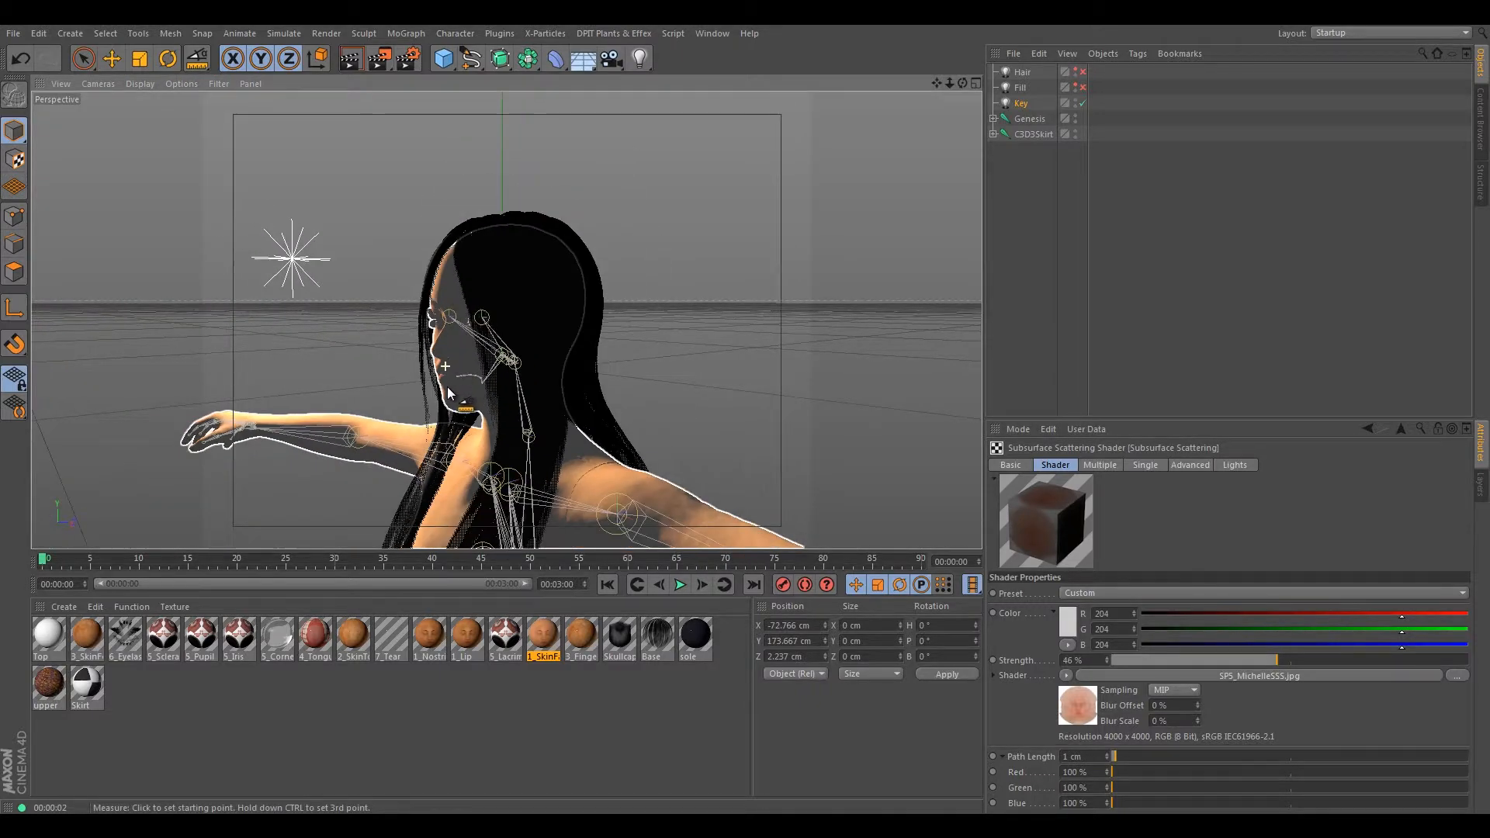
left_click_drag(441, 407, 529, 431, "alt")
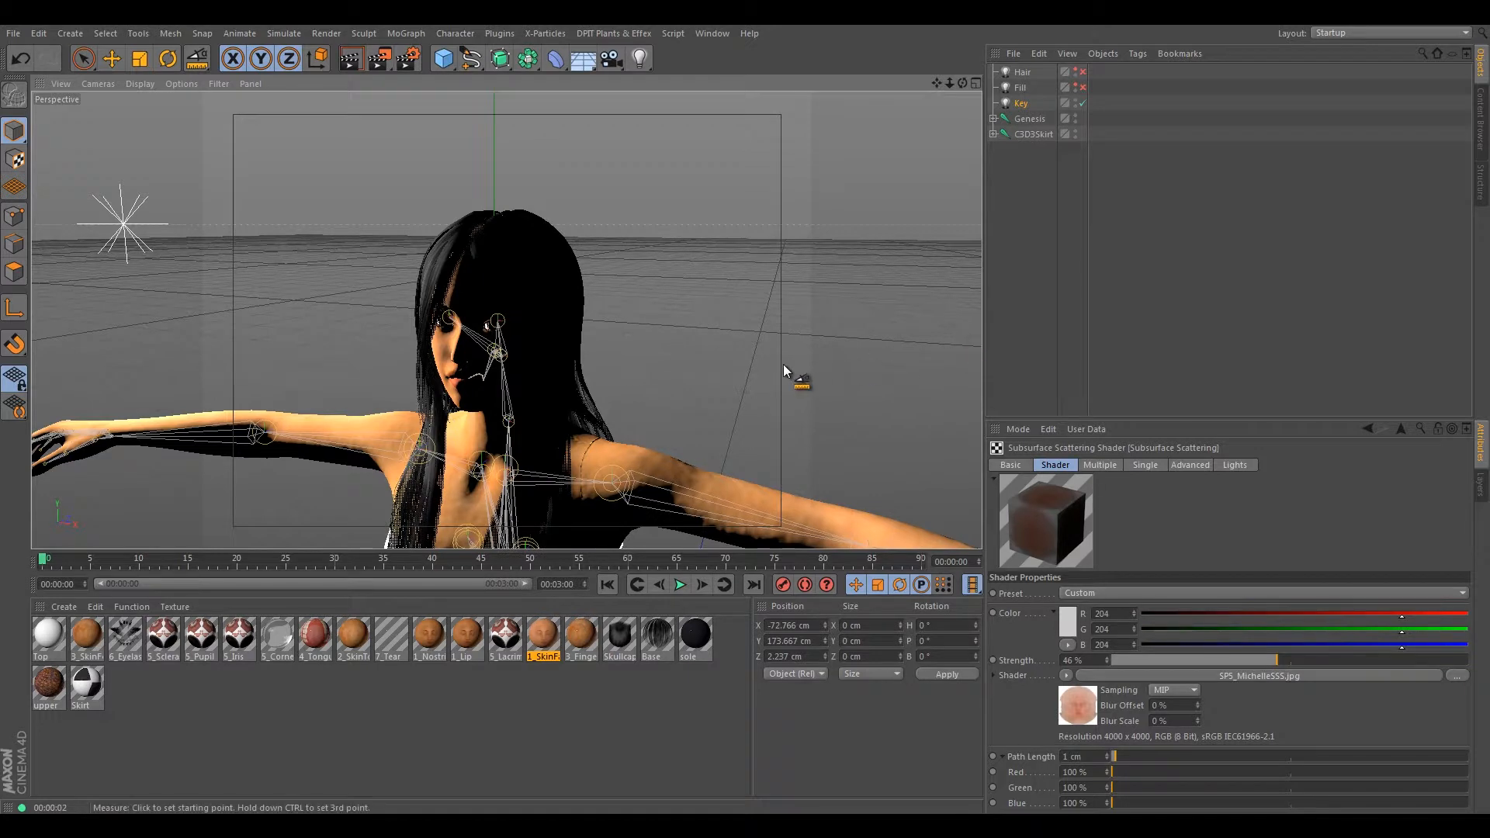
left_click(1401, 431)
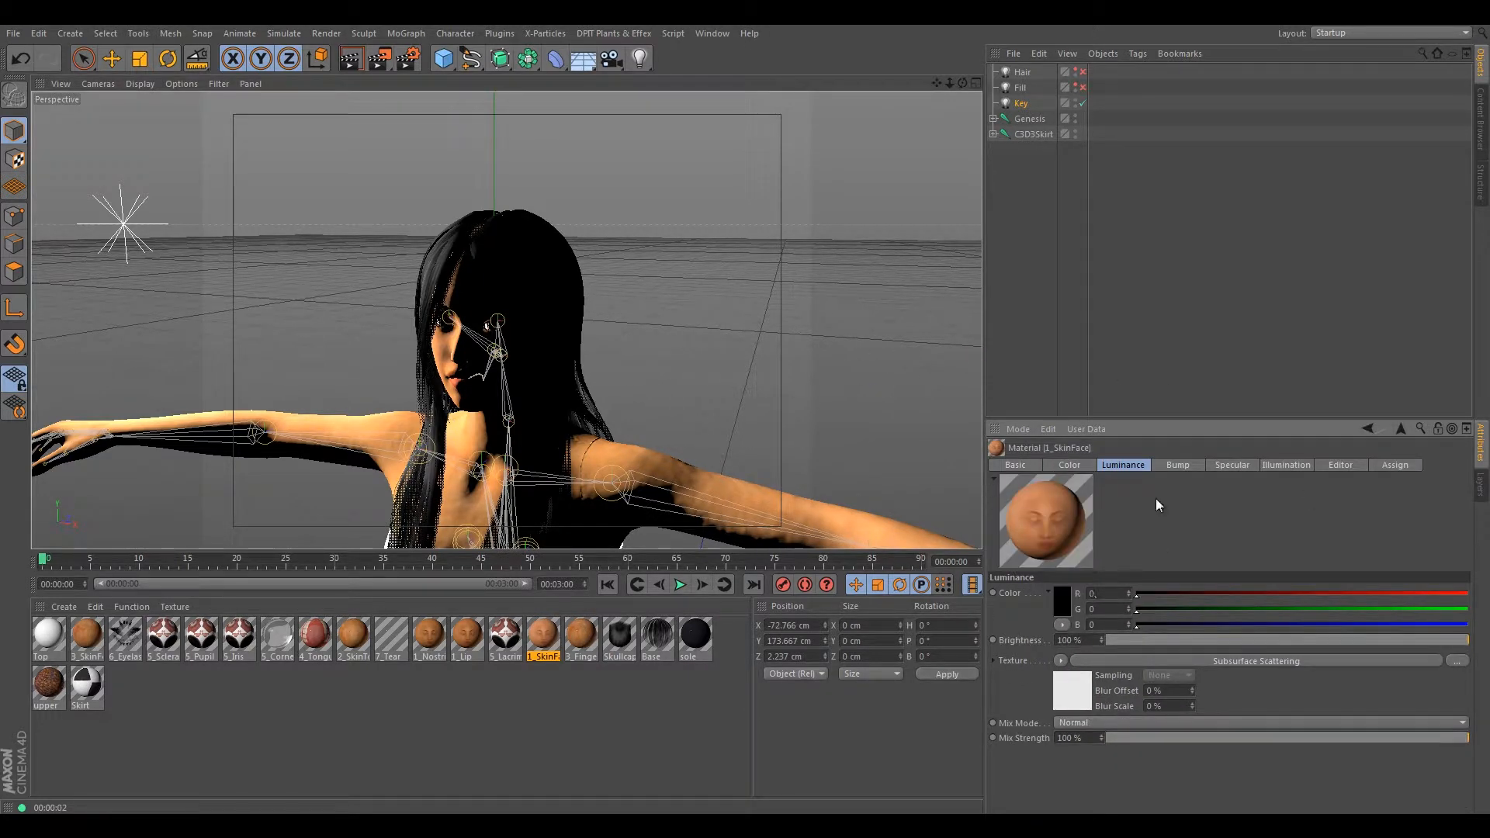
scroll(350, 407, "down", 5)
left_click_drag(349, 408, 466, 420, "alt")
left_click(1084, 72)
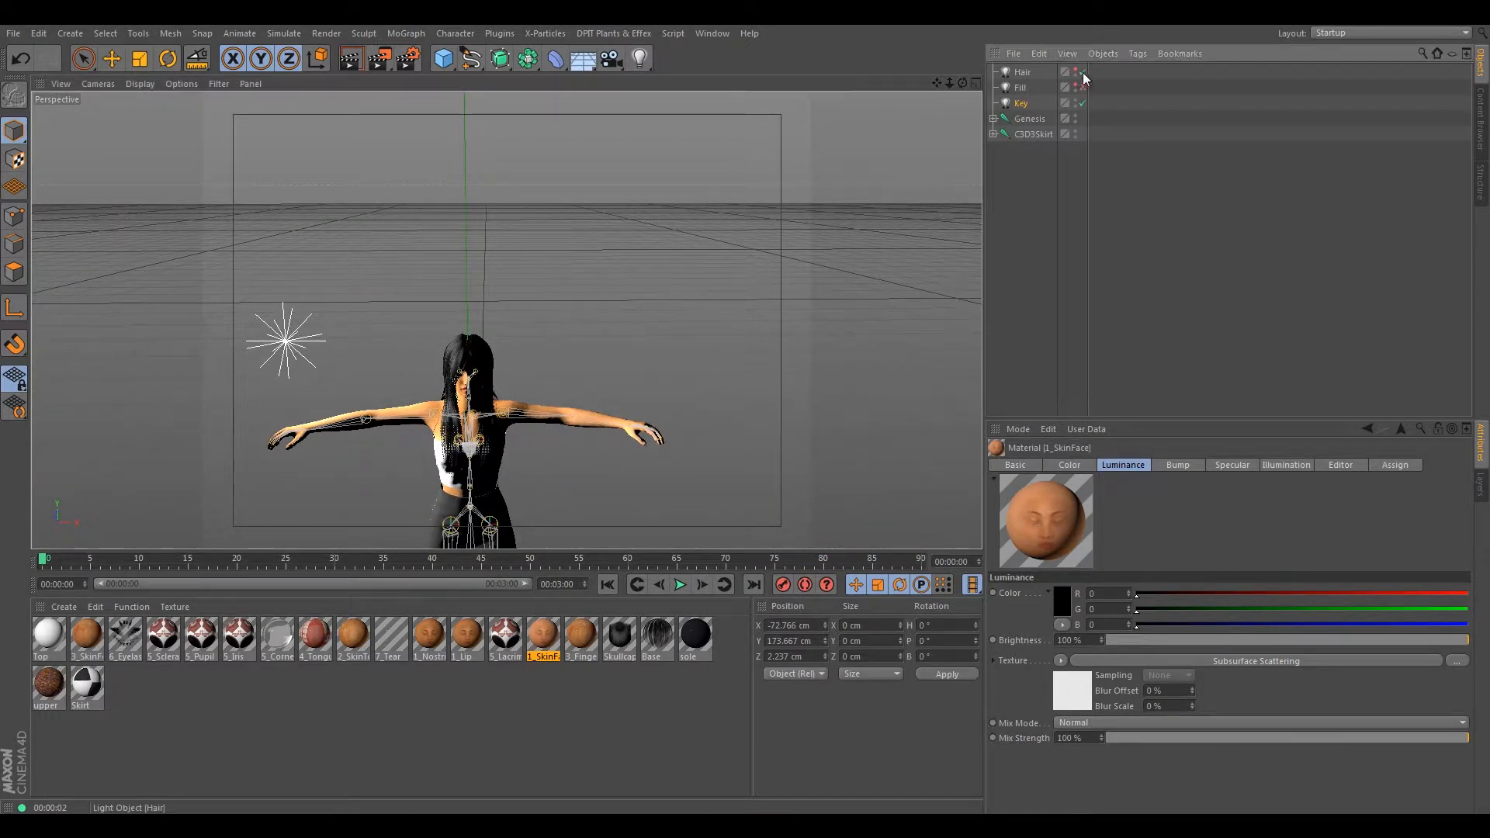
left_click(1081, 88)
left_click(1077, 85)
scroll(521, 399, "down", 2)
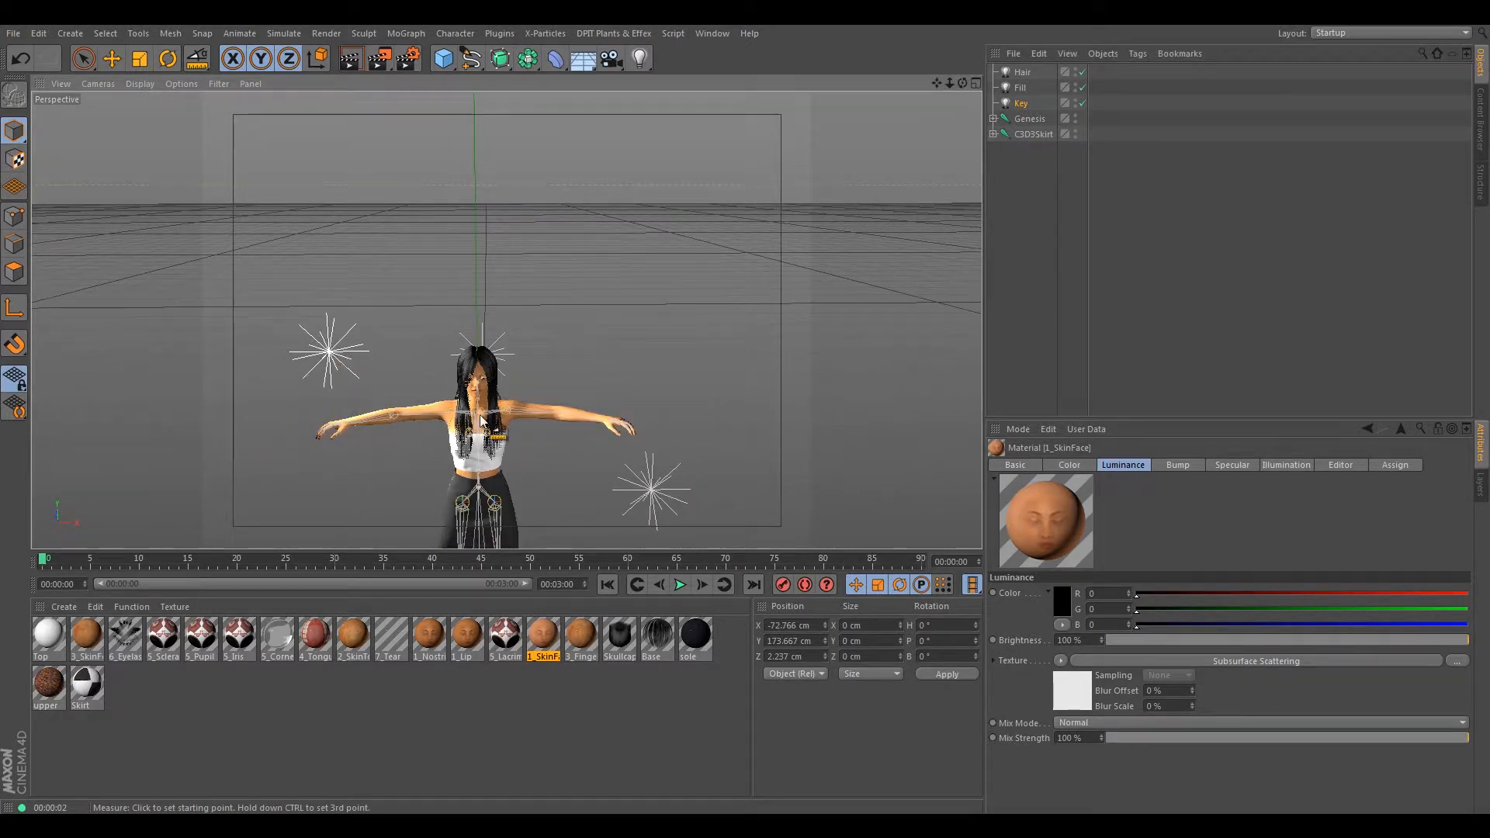
- Set the Key light's intensity to 100% and move it along Z to about -99 cm, in front of the figure
left_click(1021, 104)
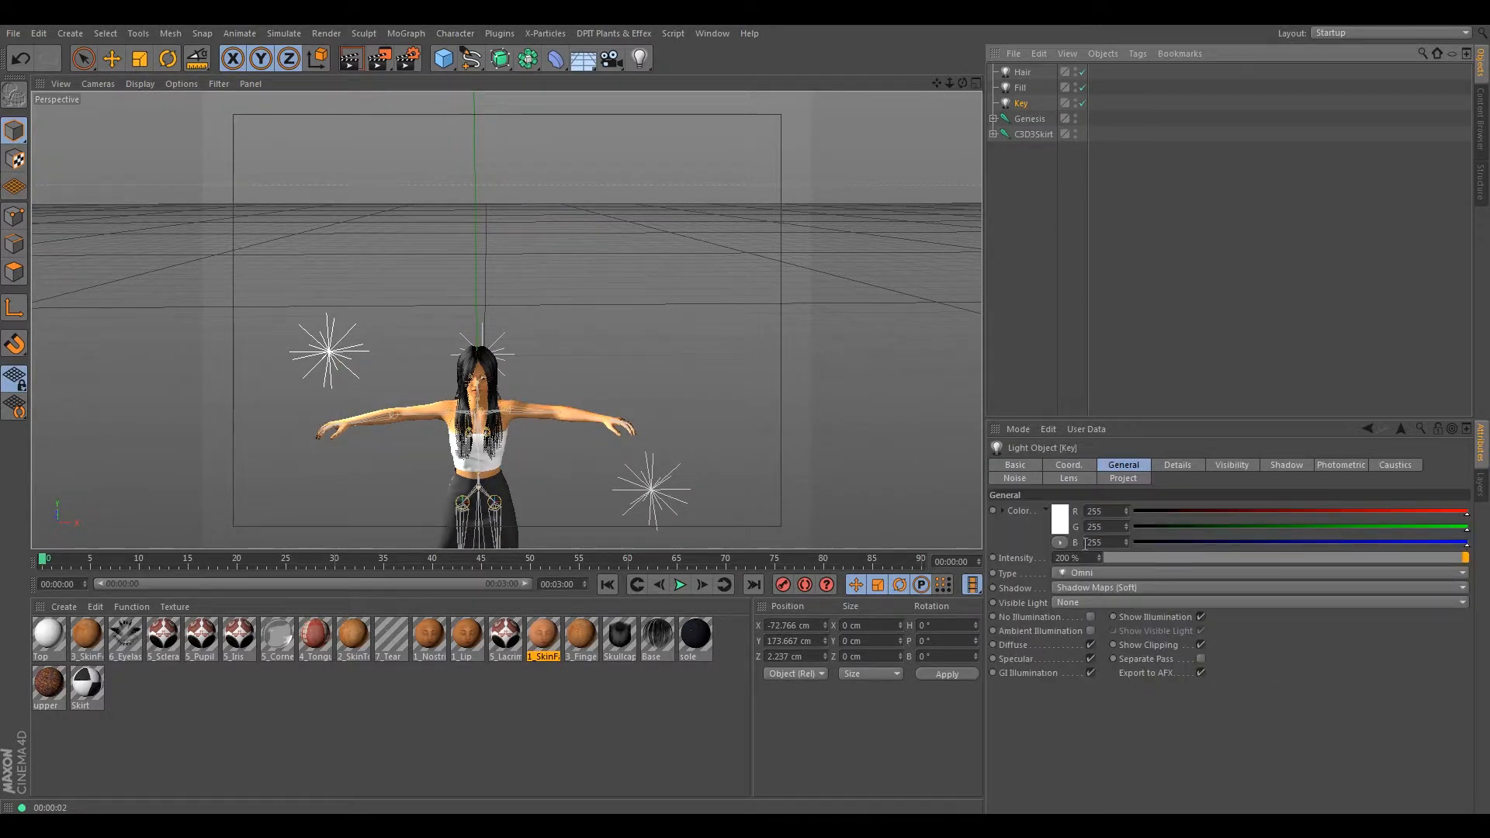
left_click_drag(1087, 557, 849, 544)
type("100")
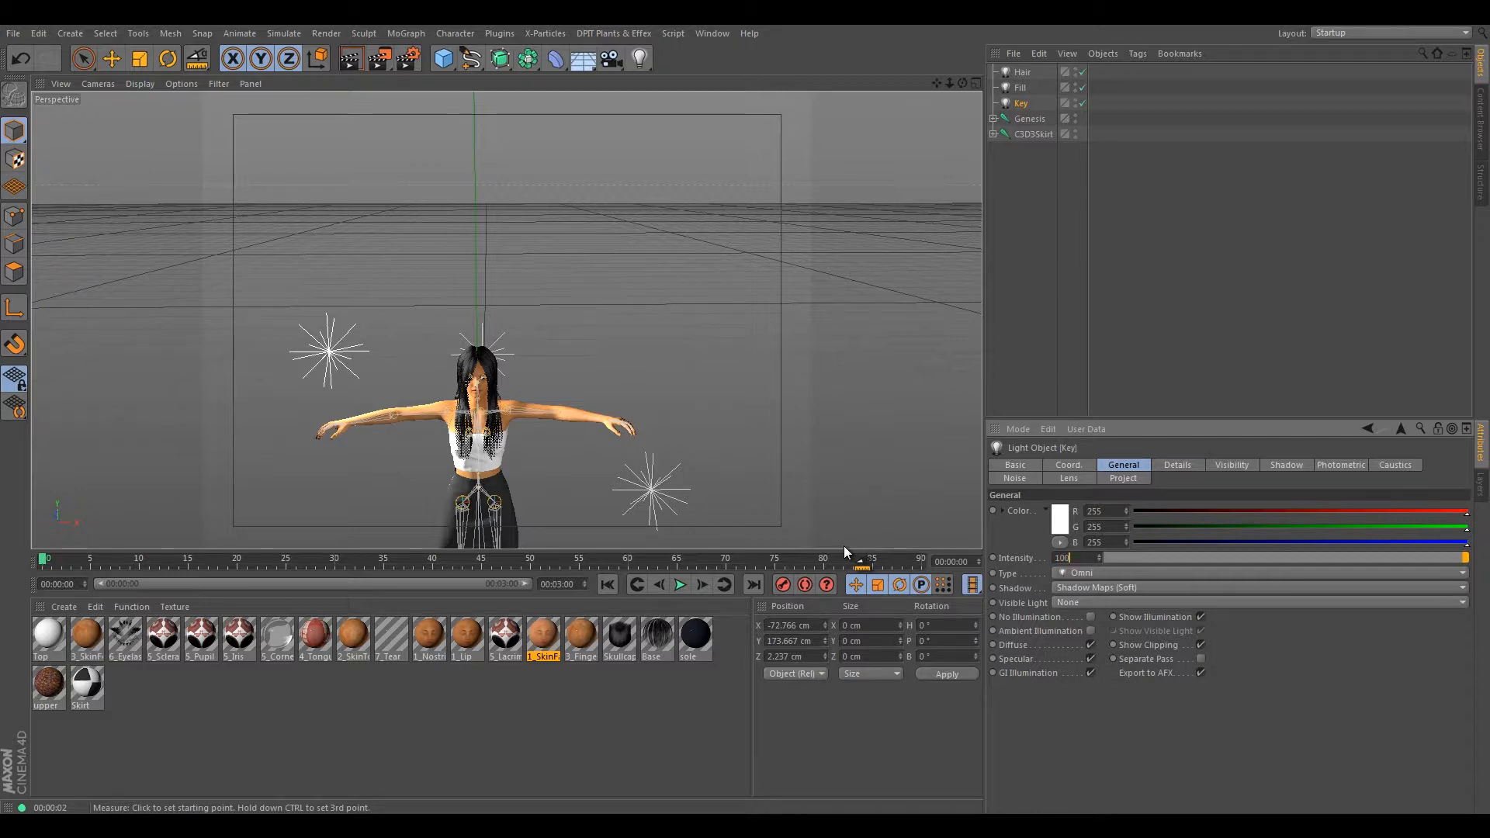
key("Return")
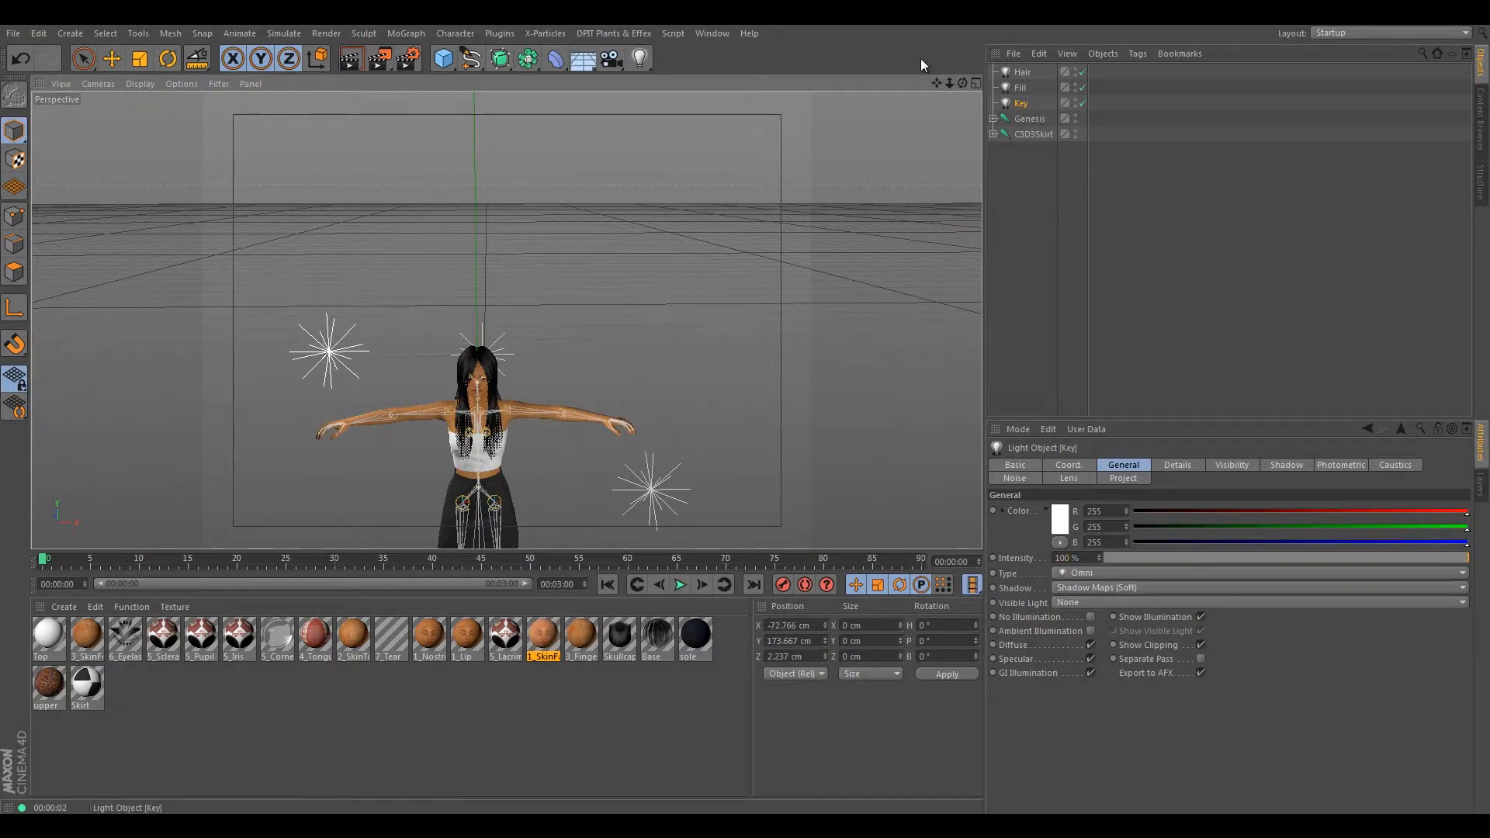
left_click(110, 59)
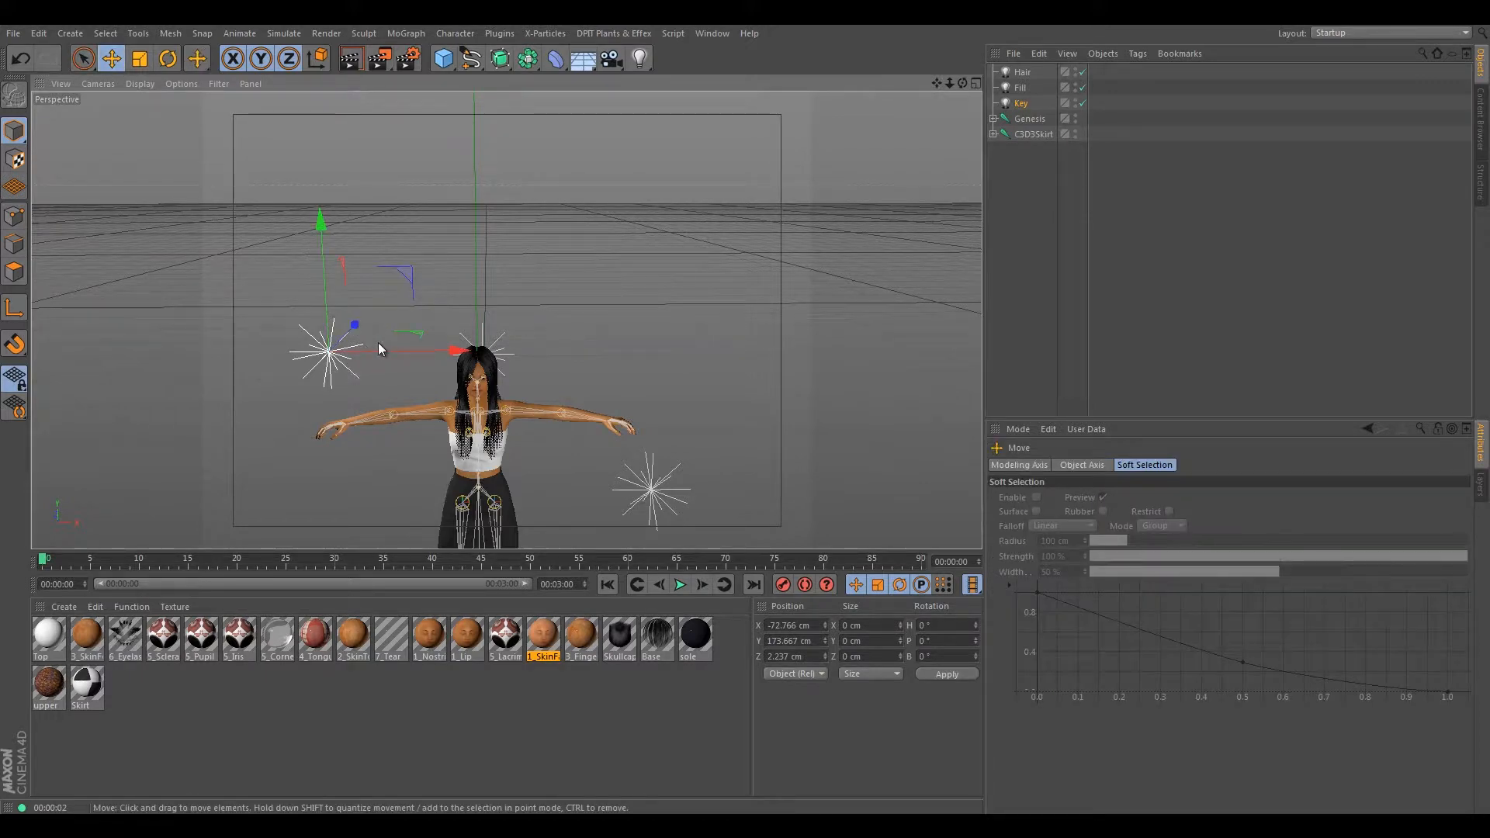
left_click_drag(357, 323, 312, 404)
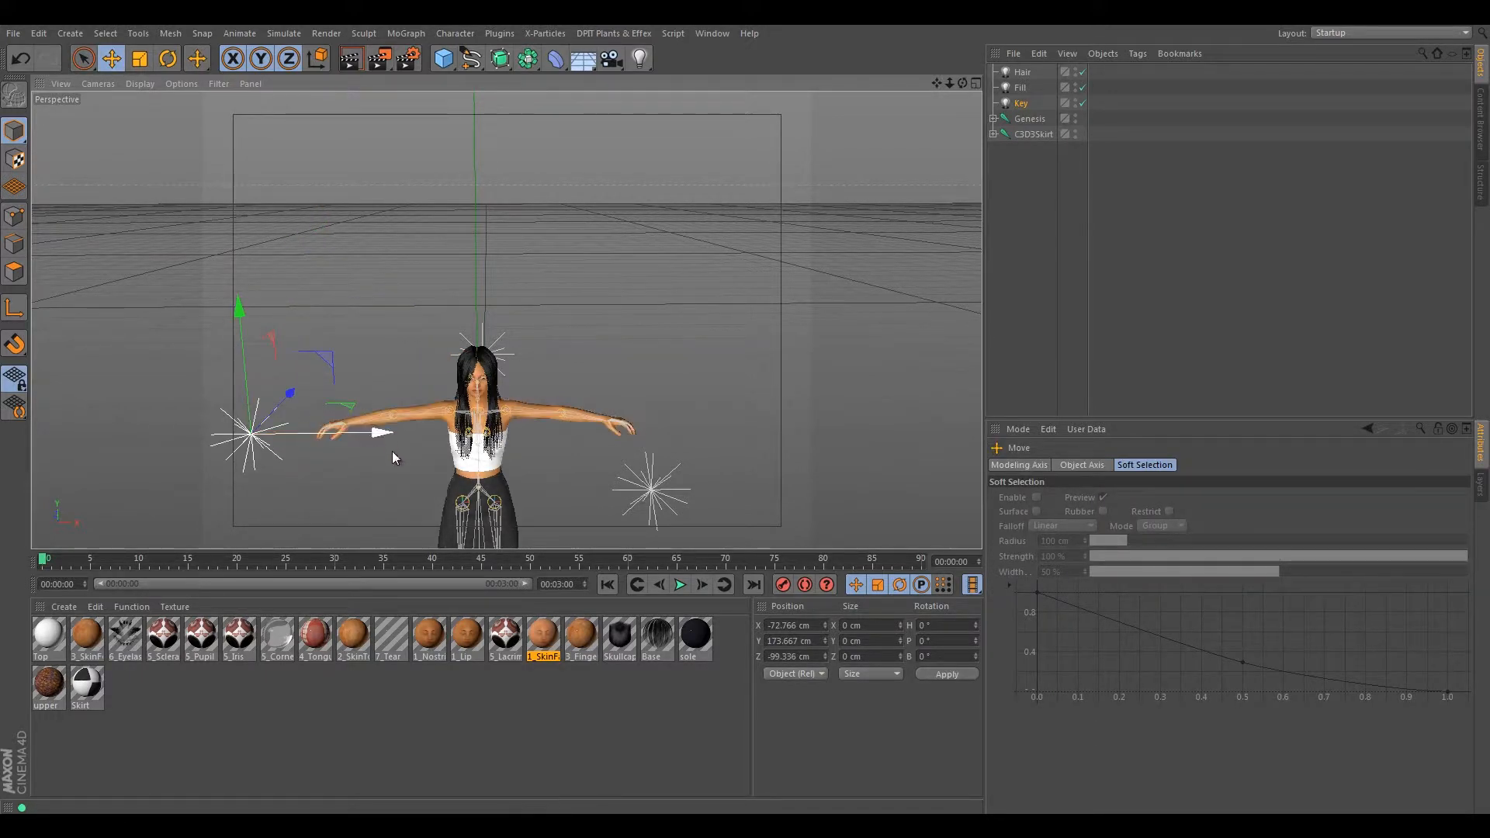
- Render the figure with all three lights from a three-quarter view, including a closer view of the face
left_click_drag(361, 506, 383, 476, "alt")
right_click_drag(405, 470, 520, 407, "alt")
left_click_drag(520, 407, 522, 385, "alt")
middle_click_drag(521, 373, 464, 481, "alt")
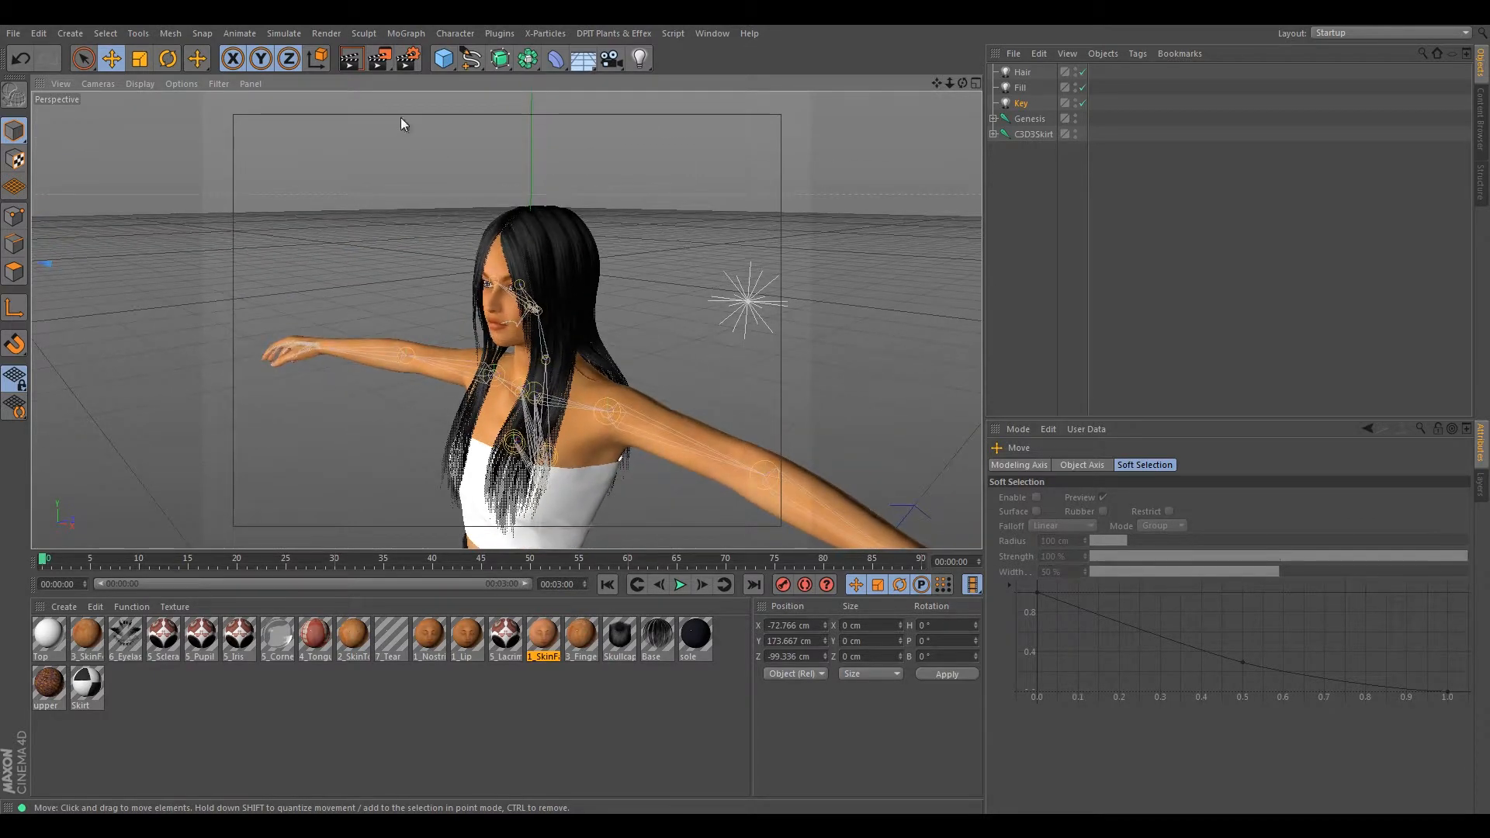
left_click(359, 59)
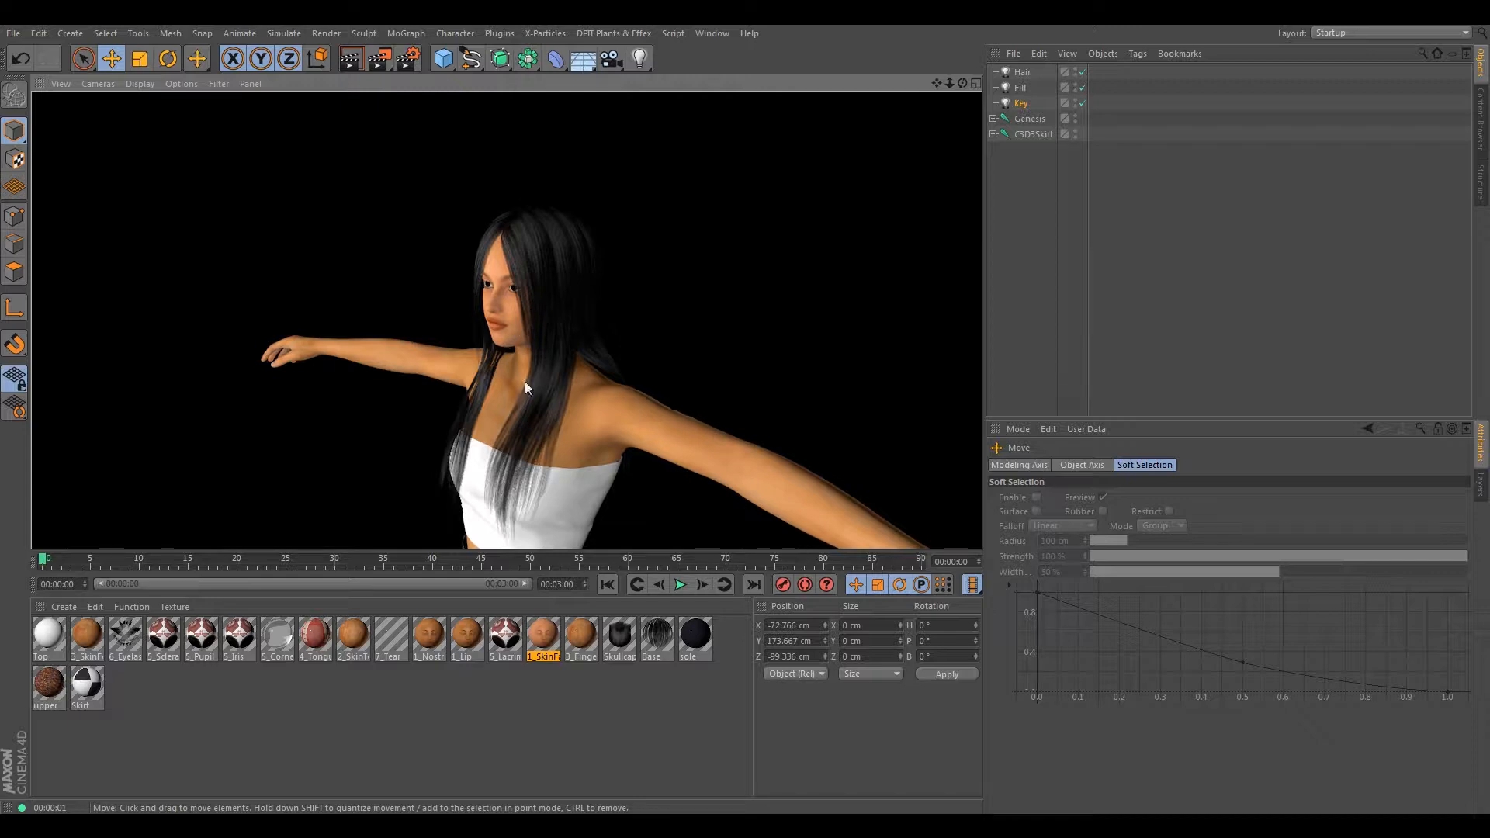
scroll(518, 347, "up", 5)
left_click_drag(518, 348, 515, 322, "alt")
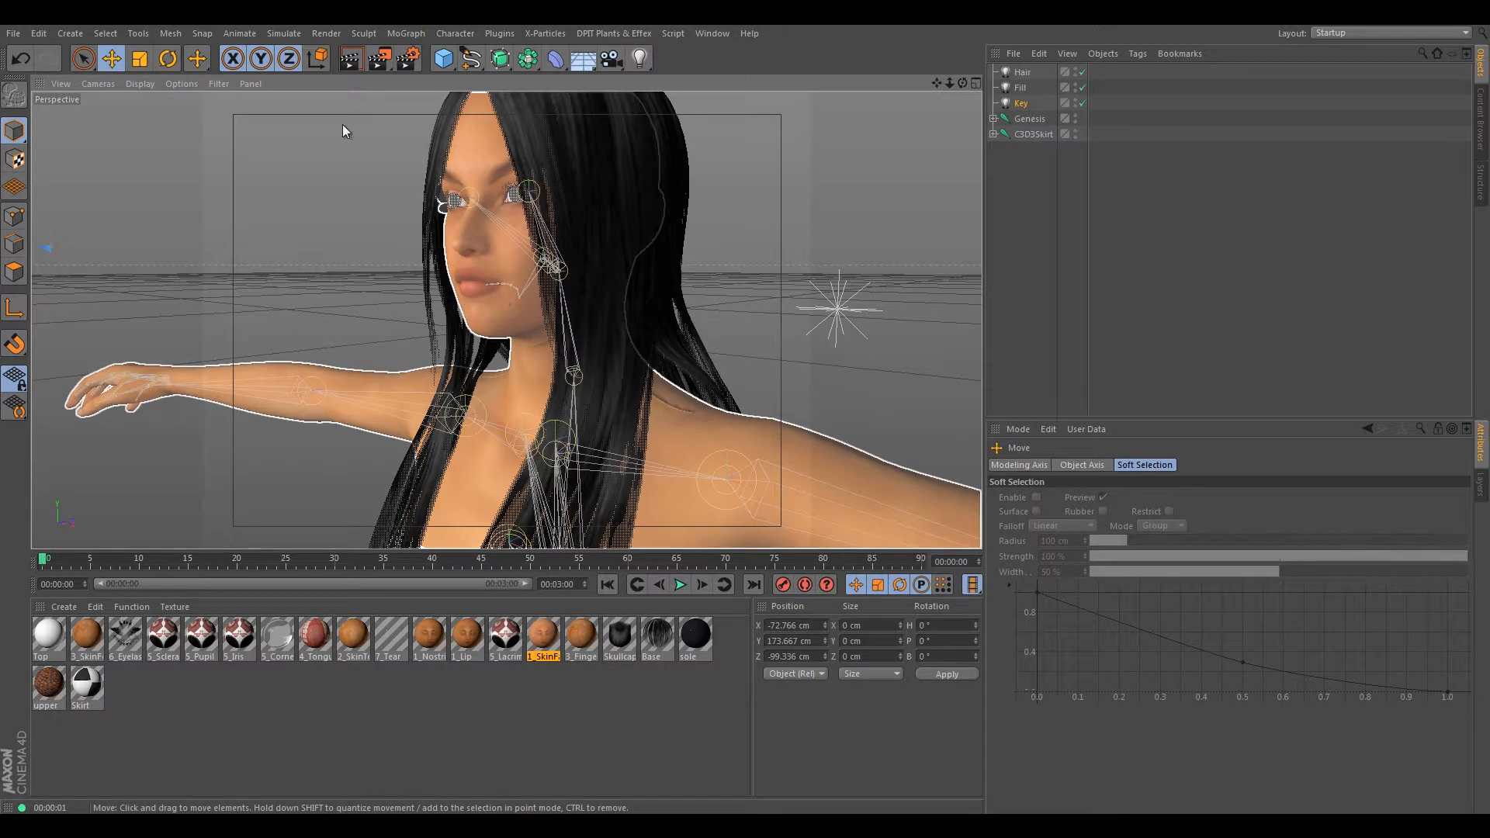
key("ctrl+r")
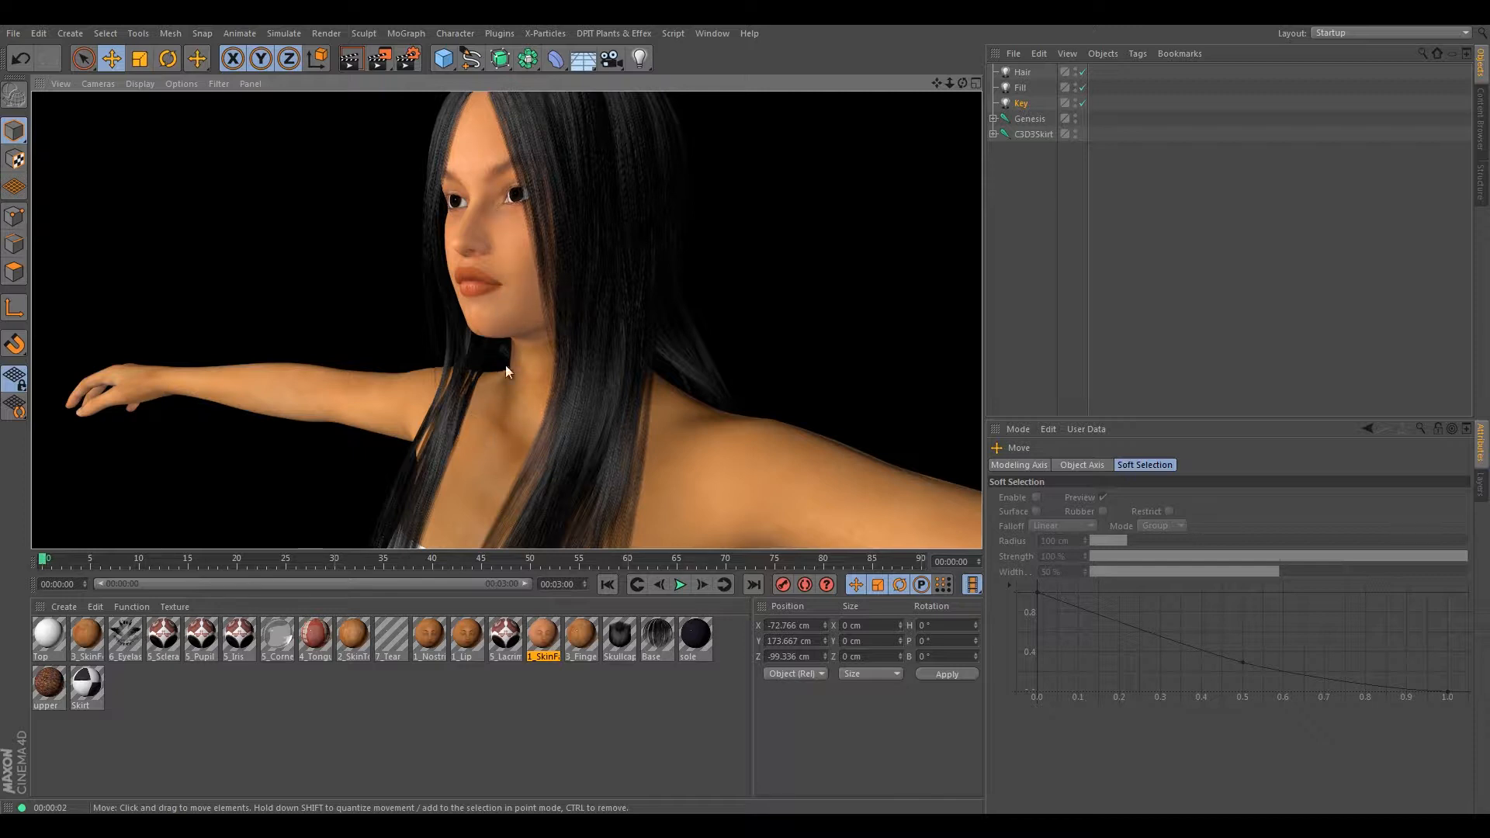
- Inspect the color textures of the foot skin, nostril and torso skin materials
scroll(478, 384, "down", 3)
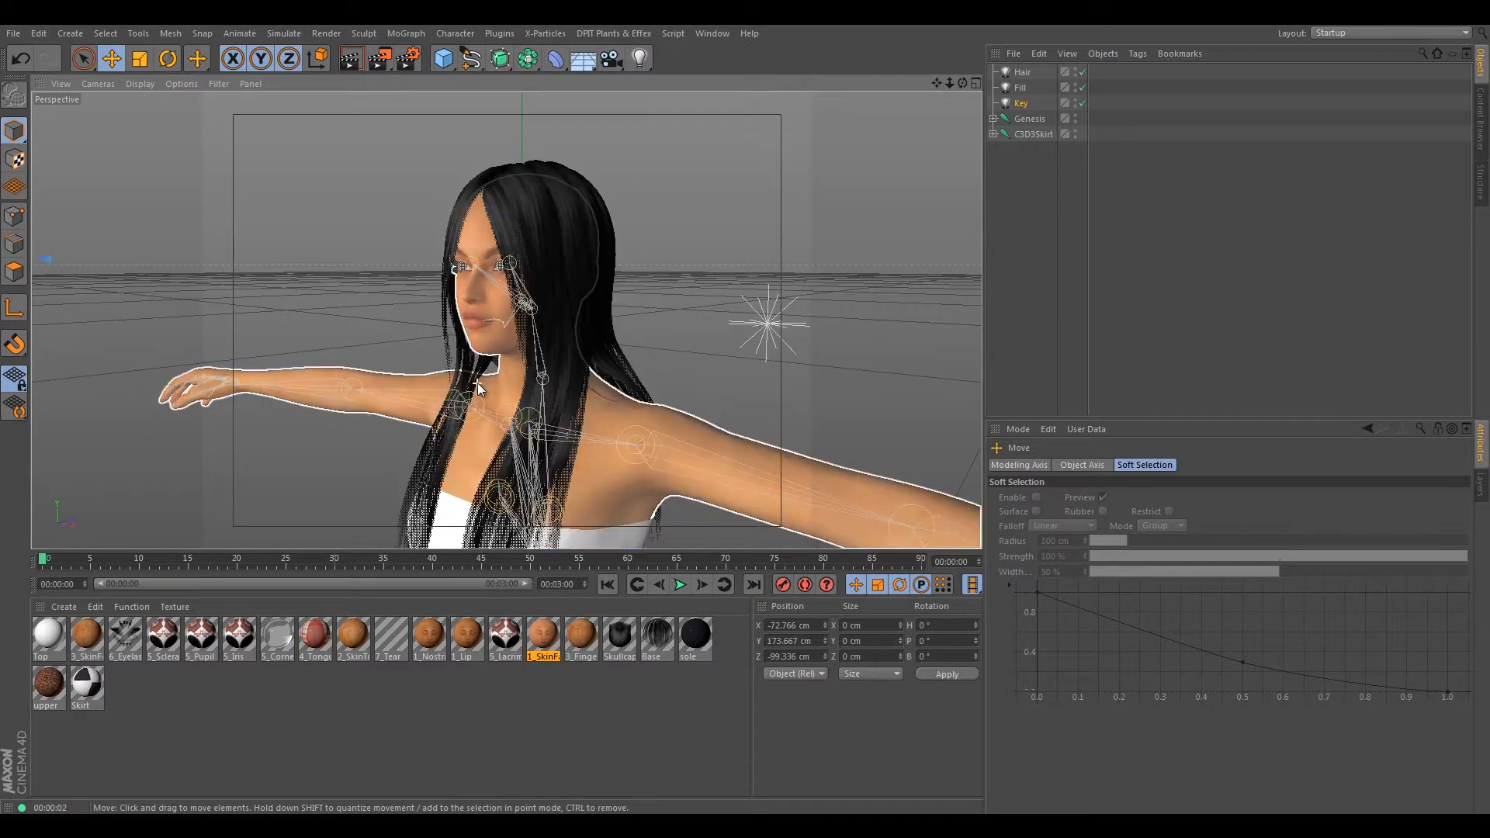
left_click_drag(471, 412, 272, 598, "alt")
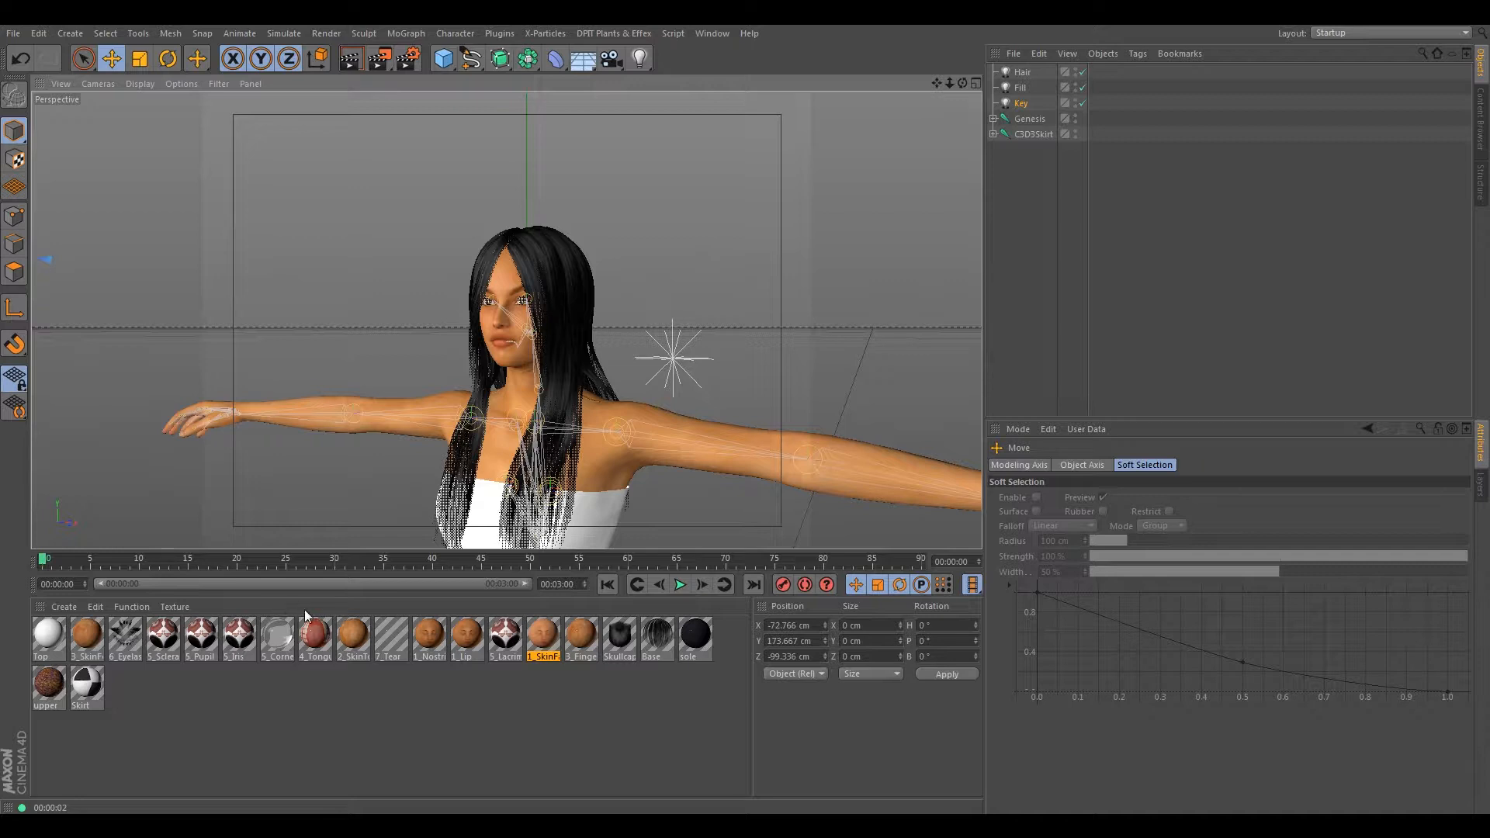
left_click(87, 635)
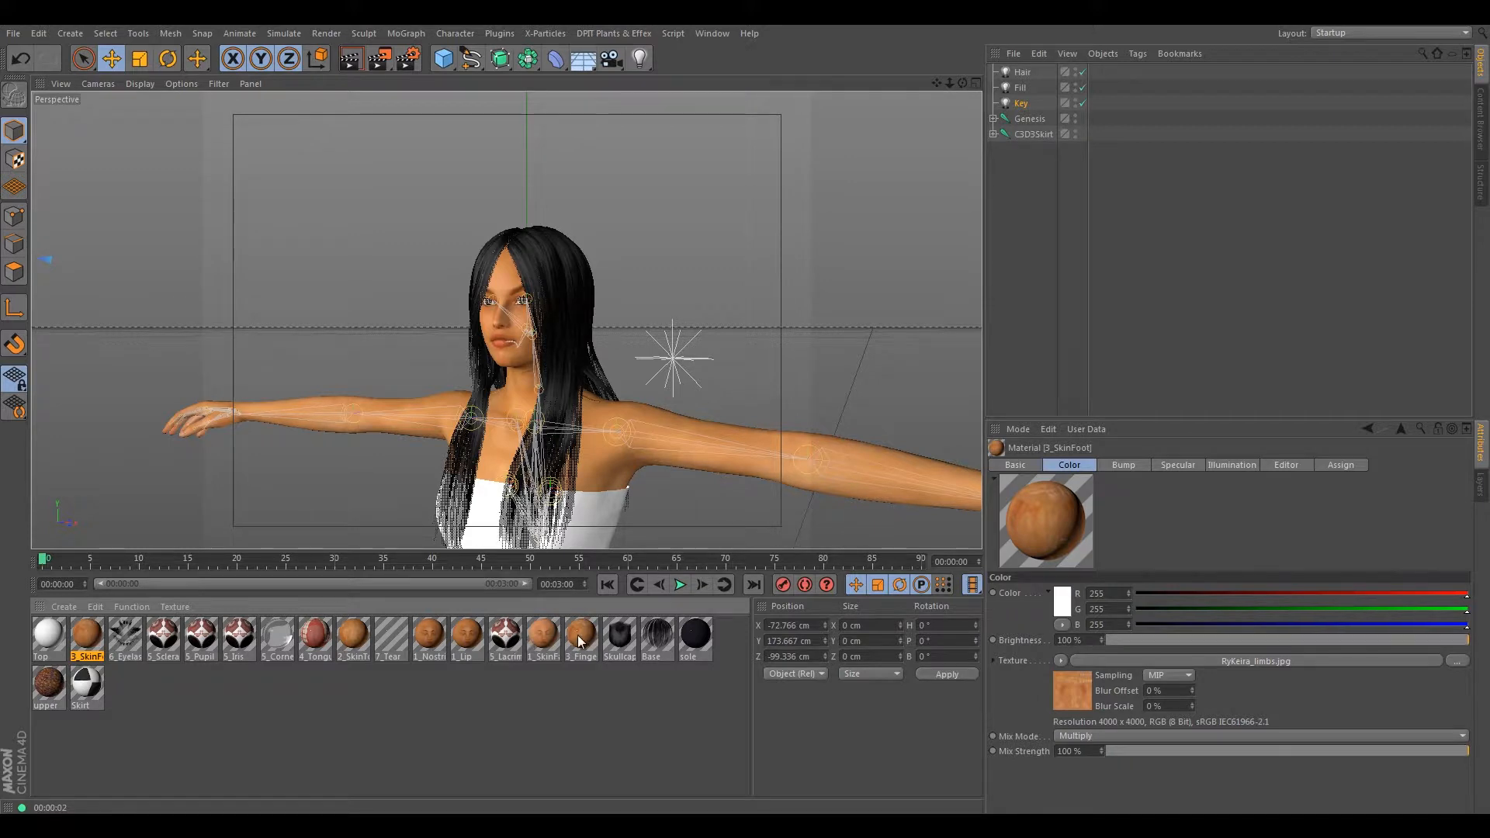
left_click(438, 651)
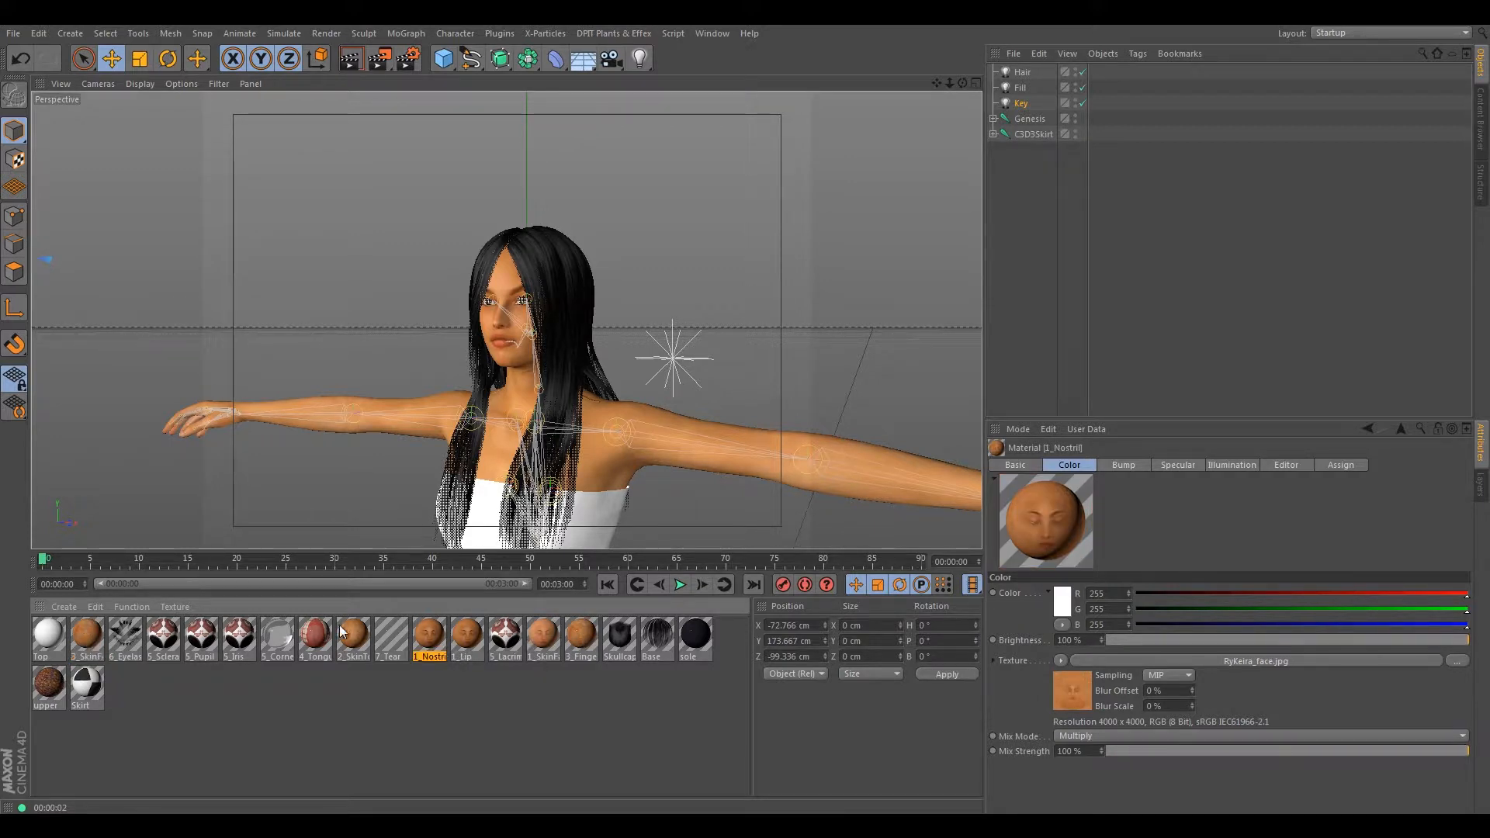
left_click(361, 640)
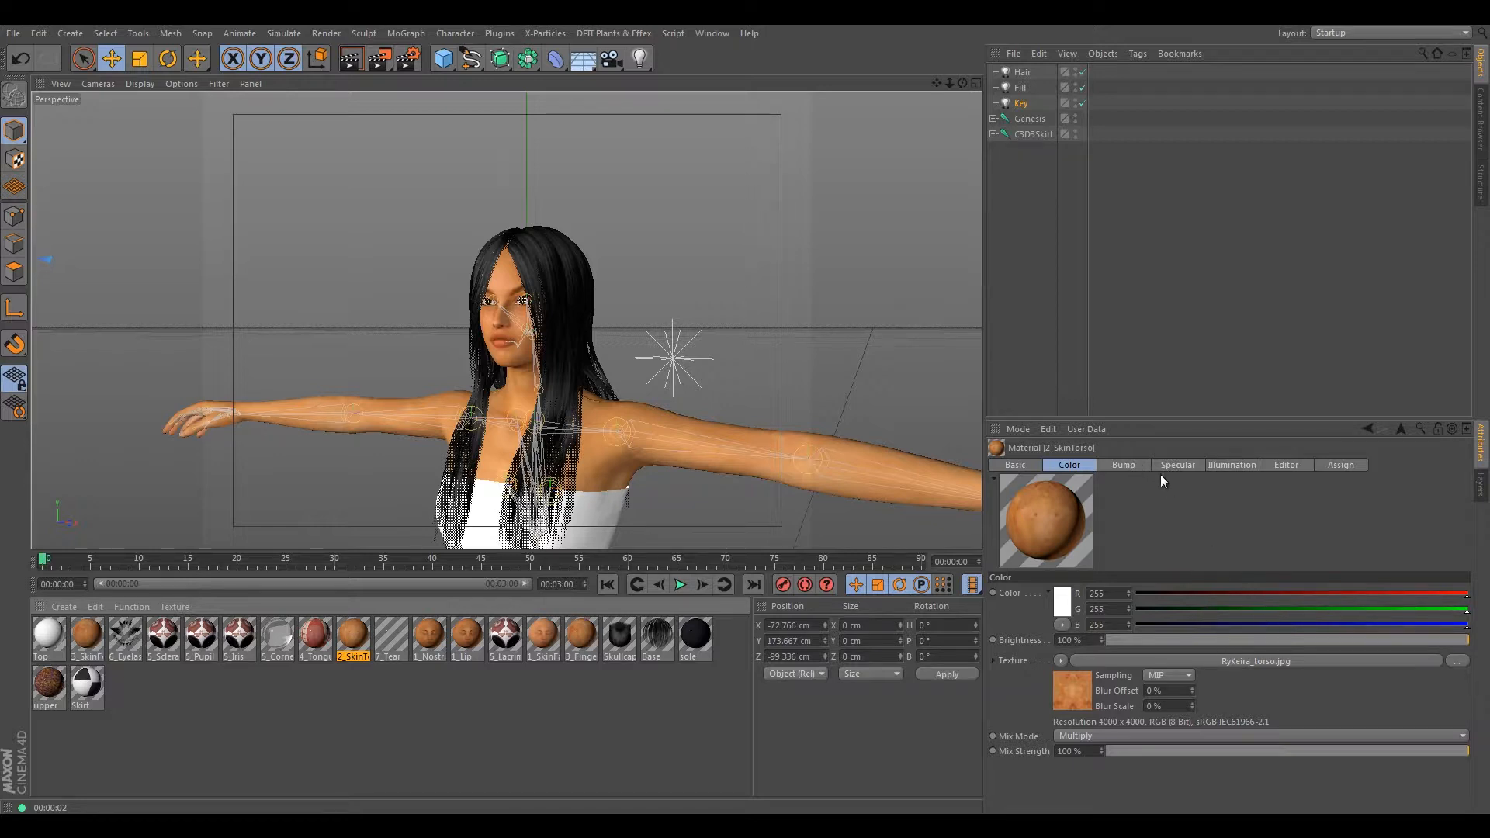
- Clear the image from the face skin's subsurface scattering shader and try the Skin (Light) preset
left_click(545, 638)
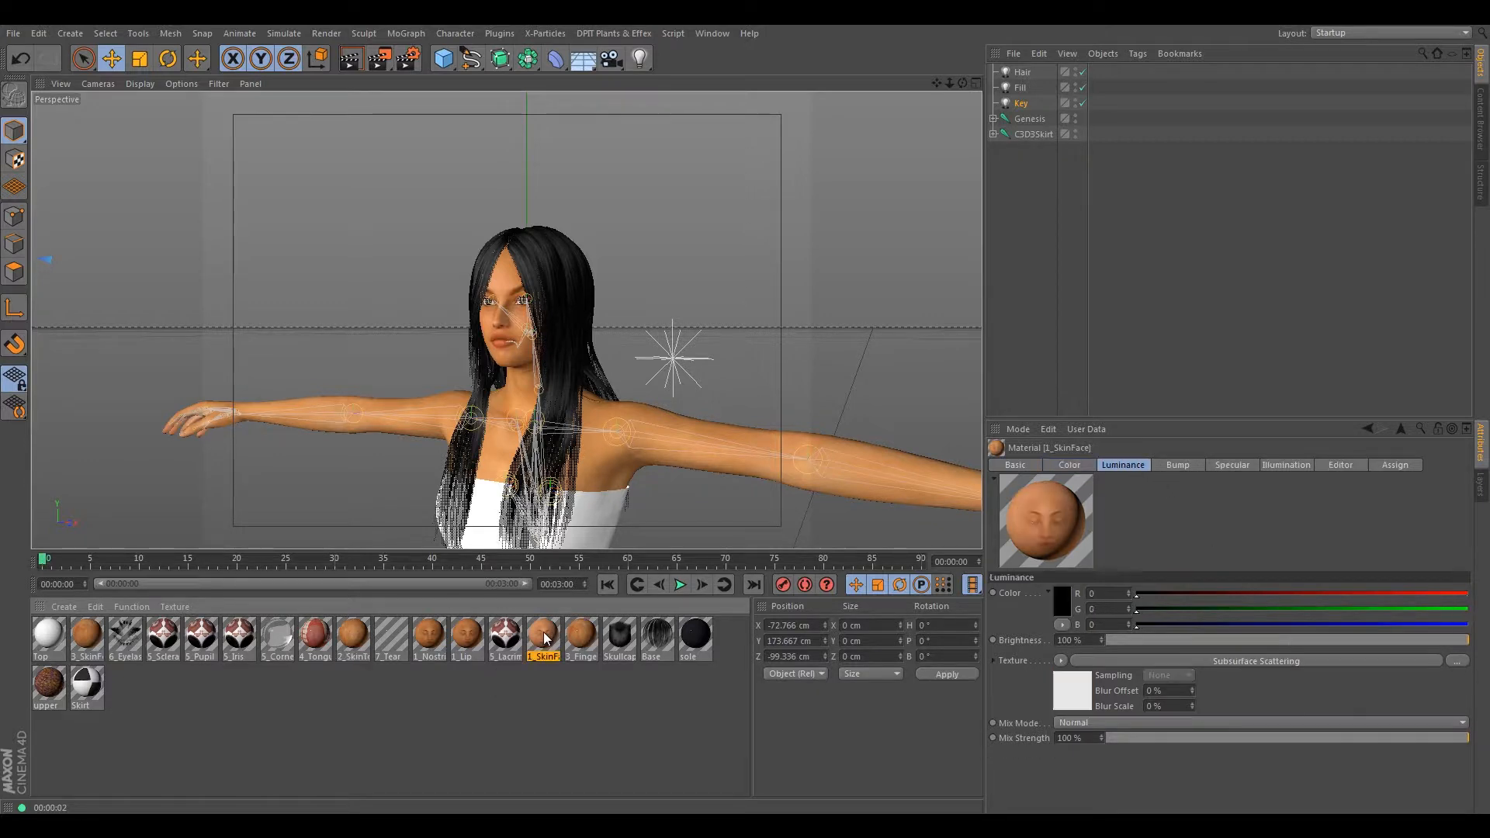
left_click(1225, 660)
left_click(1068, 676)
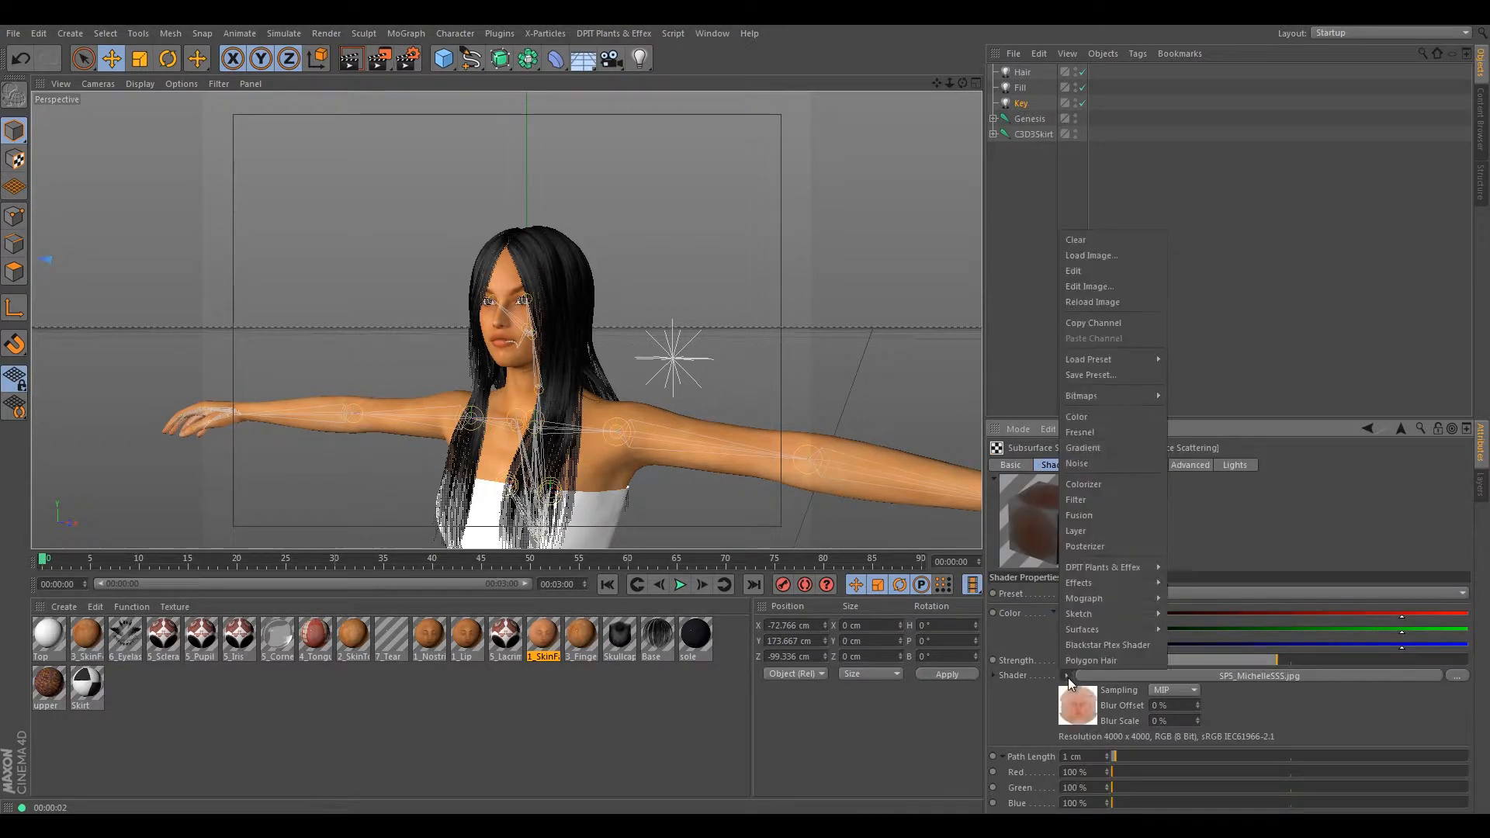
left_click(1102, 244)
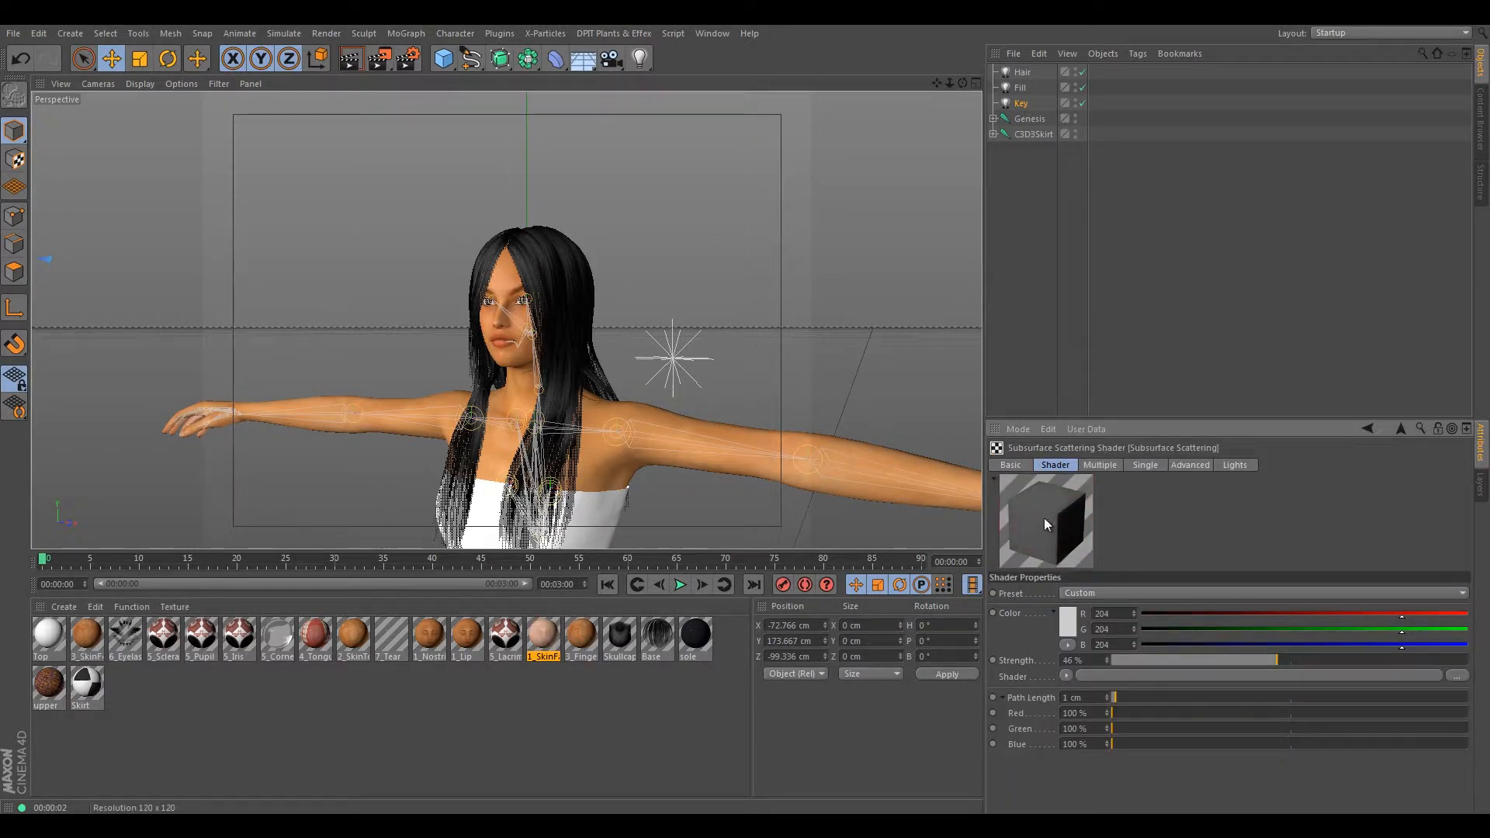
left_click(1124, 591)
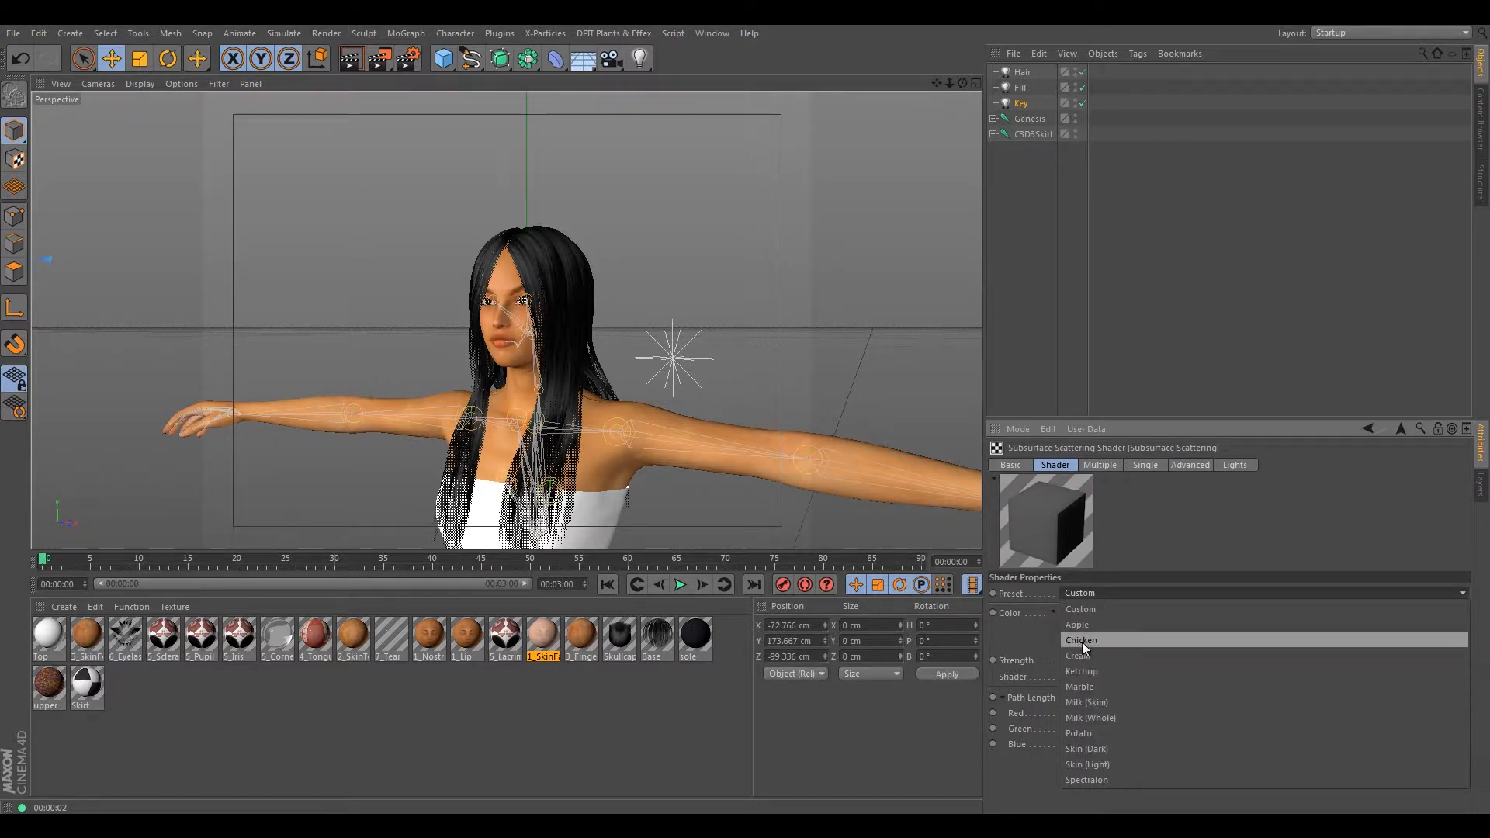
left_click(1097, 761)
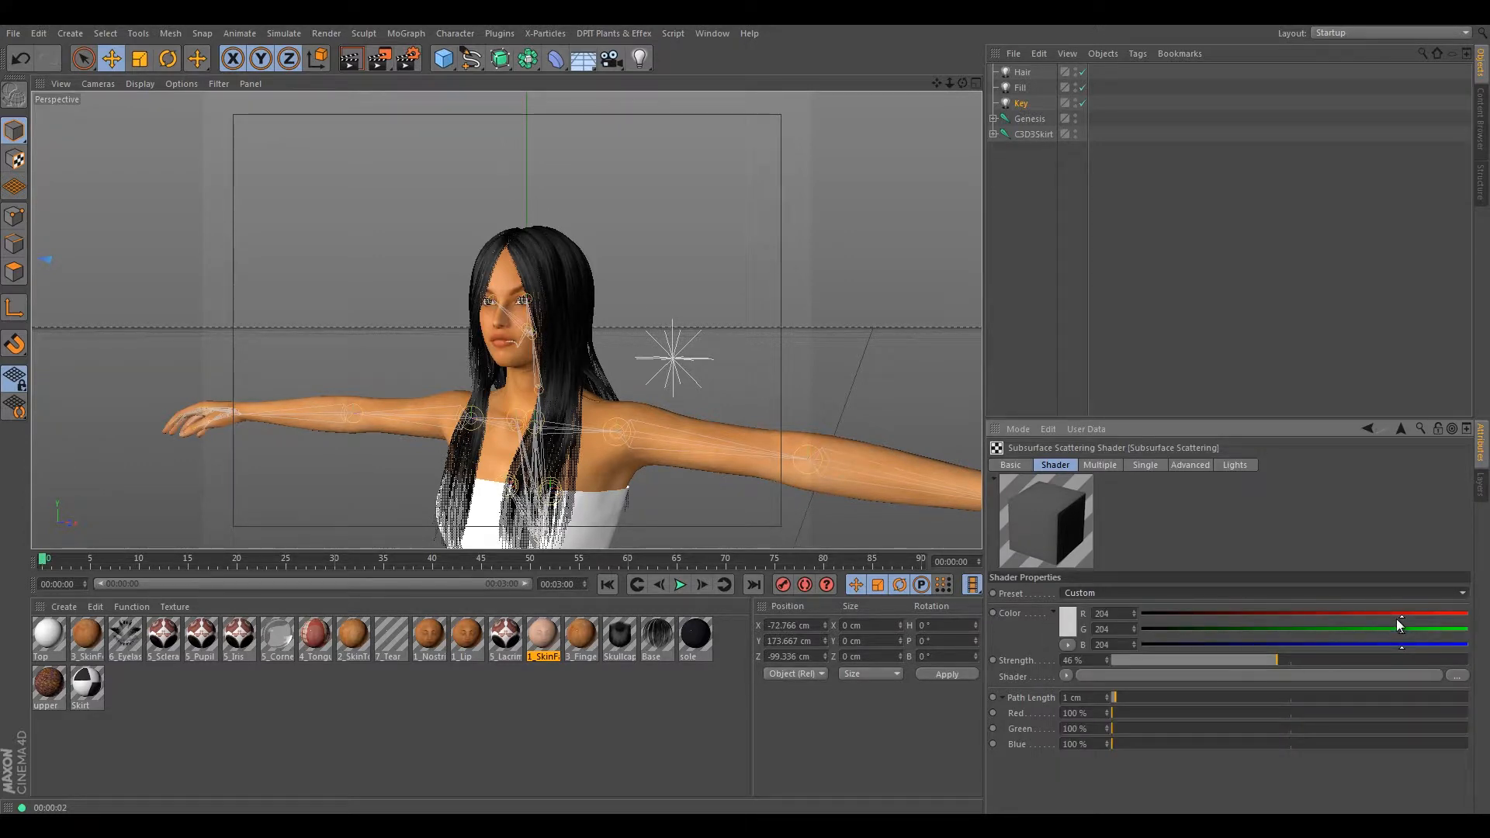
- Try a pinkish subsurface scattering color of RGB 204, 142, 121 and render the figure, including a closer view of the face
left_click_drag(1399, 627, 1330, 630)
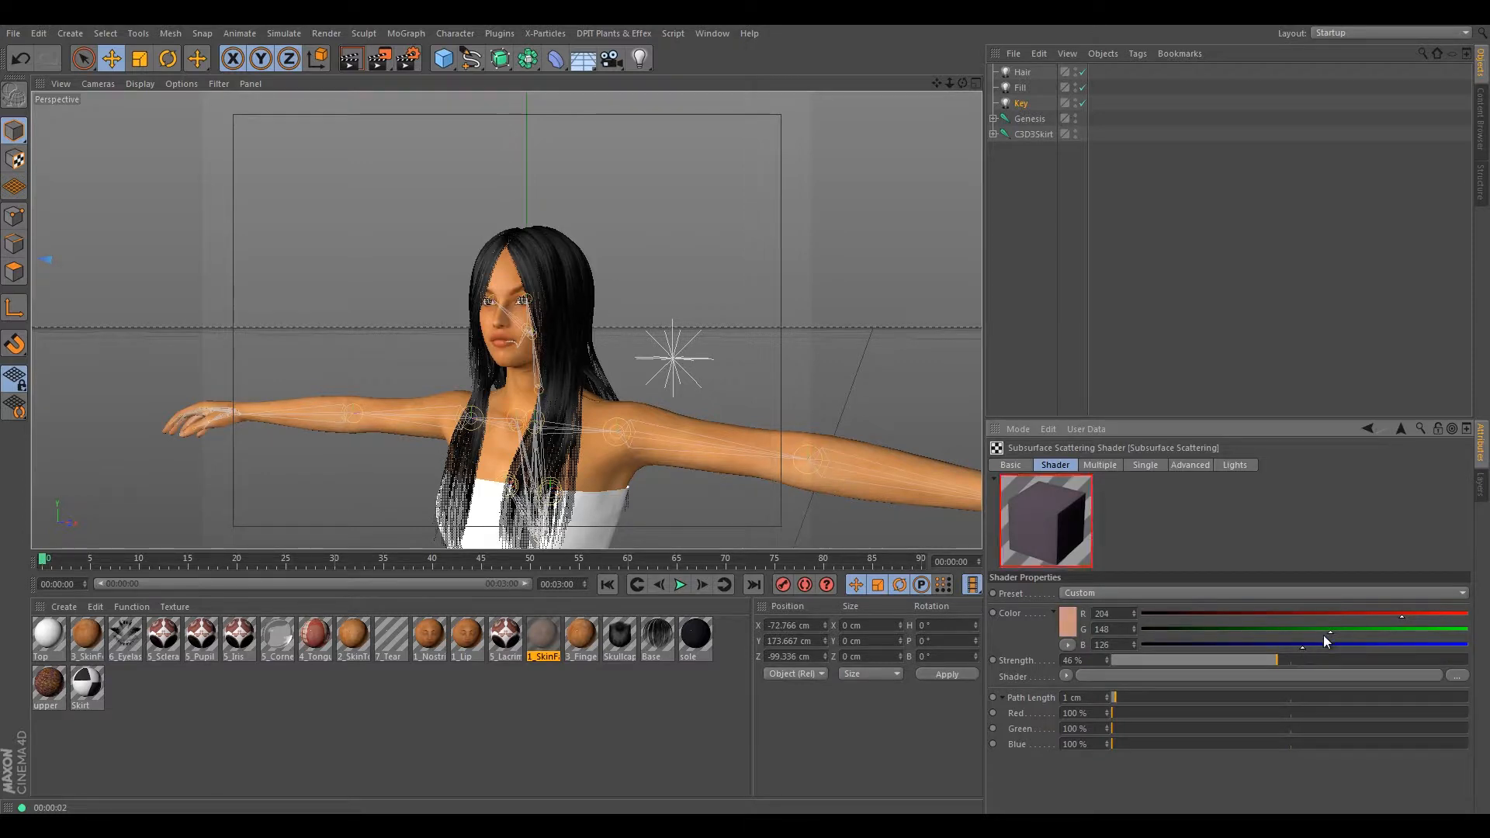
left_click_drag(1329, 631, 1295, 646)
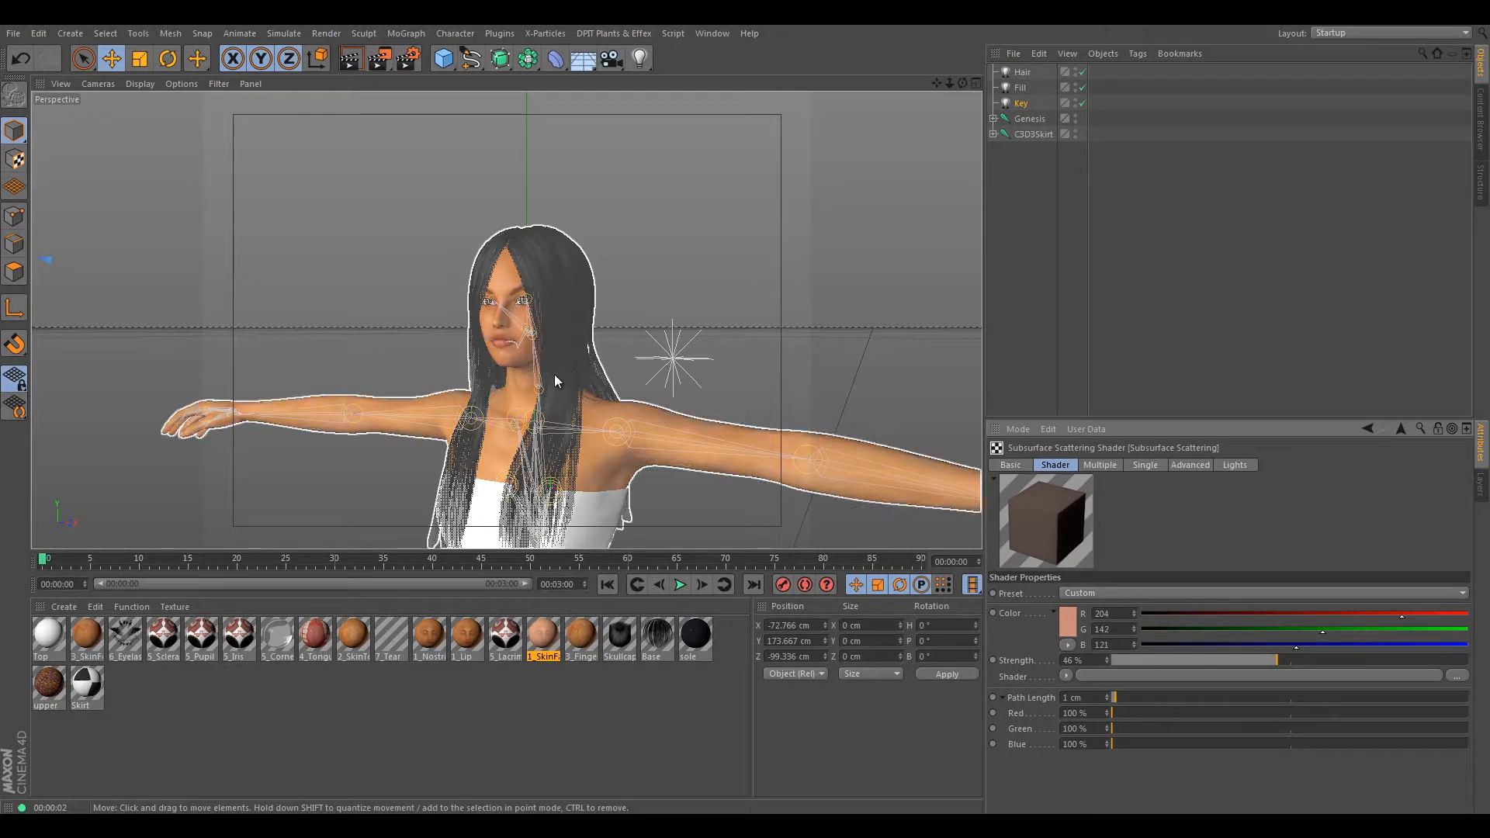
left_click_drag(553, 371, 341, 99, "alt")
left_click(350, 60)
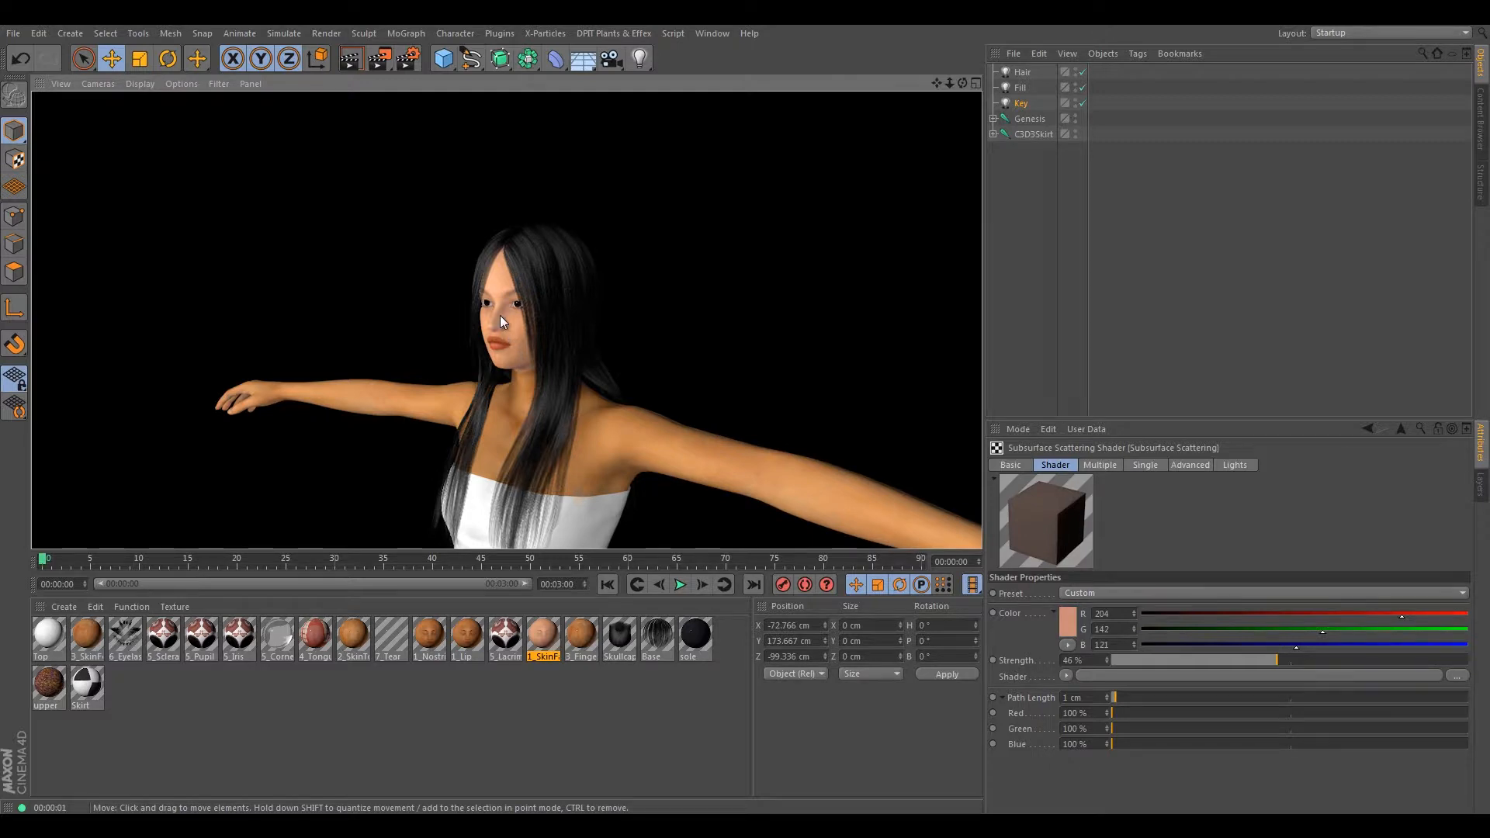
scroll(505, 321, "up", 6)
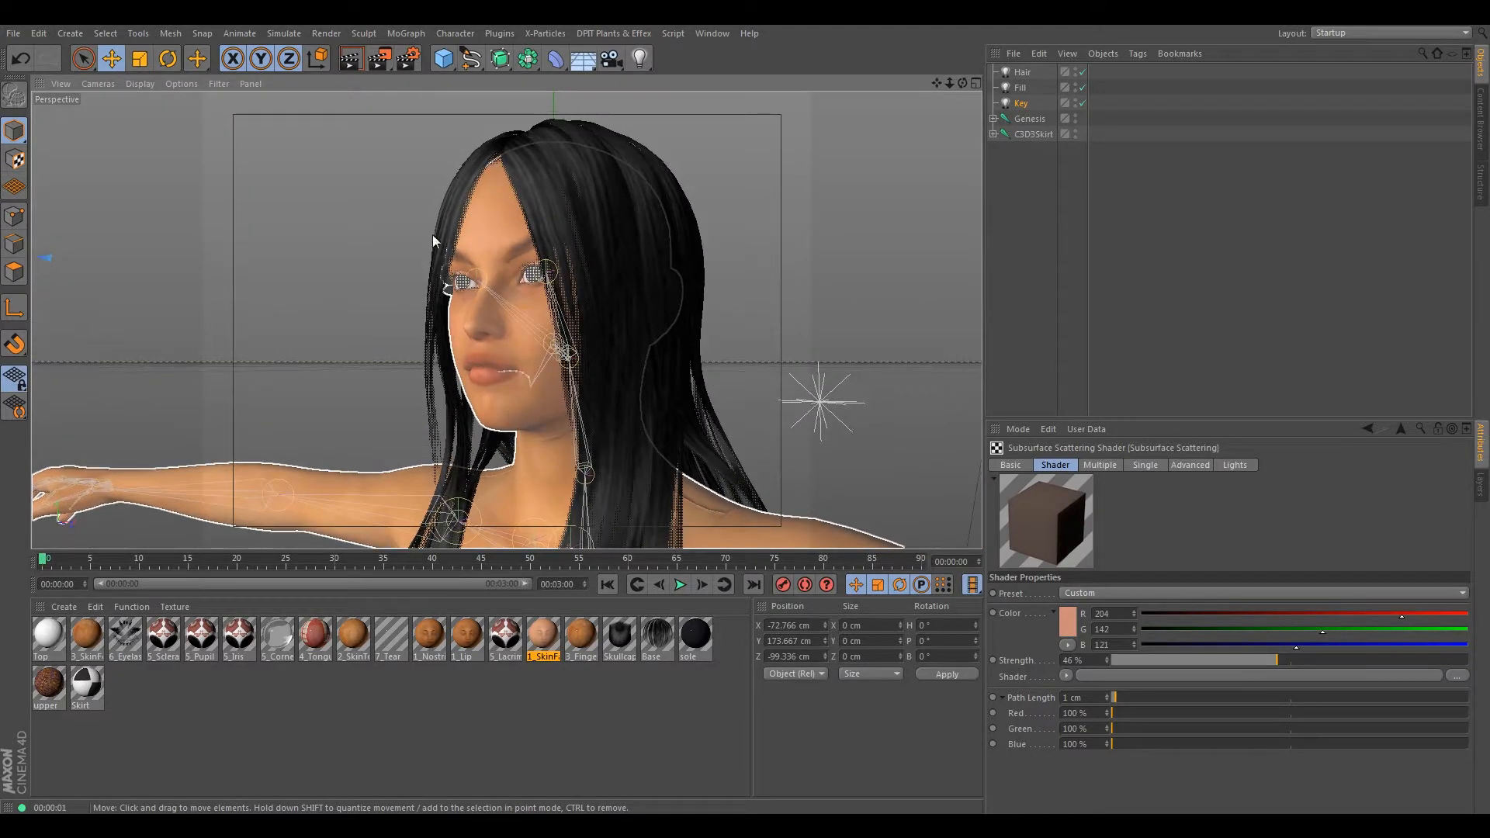
left_click(351, 61)
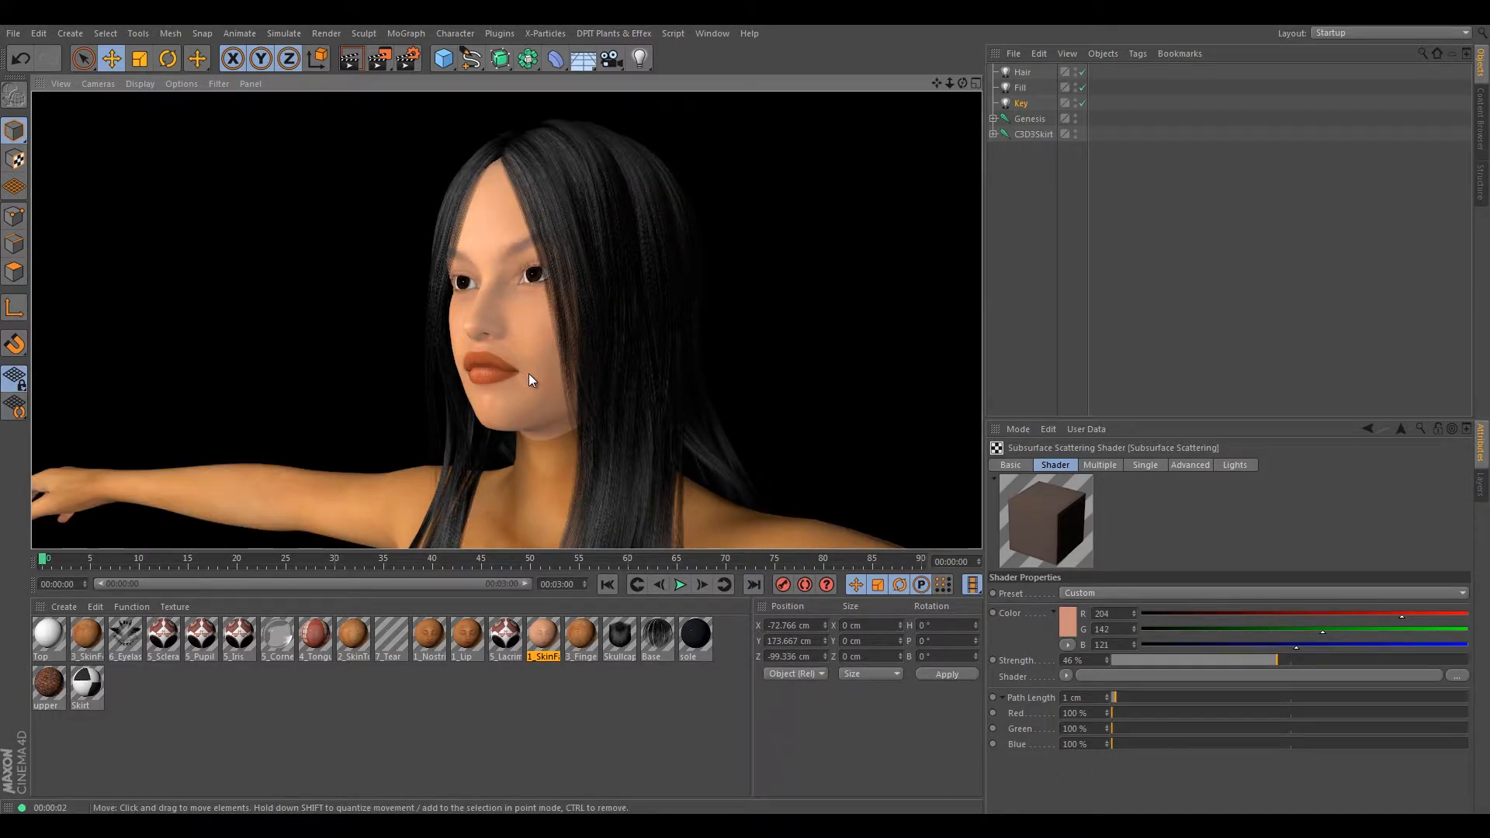
- Load the SP5_MichelleSSS.jpg image from the tex folder into the face skin's subsurface scattering shader
scroll(528, 376, "down", 5)
left_click_drag(517, 419, 473, 365, "alt")
left_click_drag(1489, 169, 572, 165)
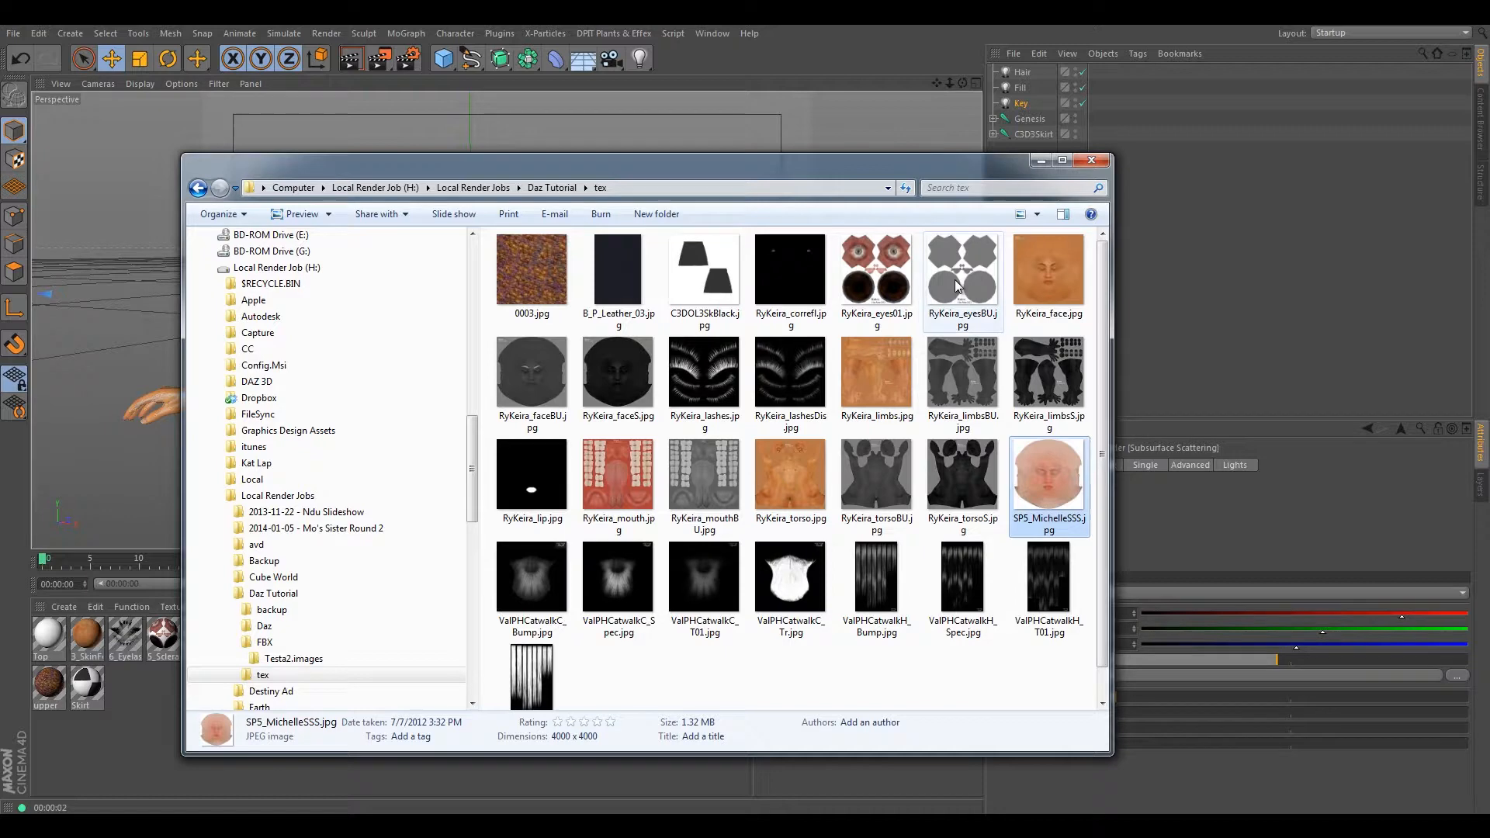
left_click_drag(838, 165, 1489, 179)
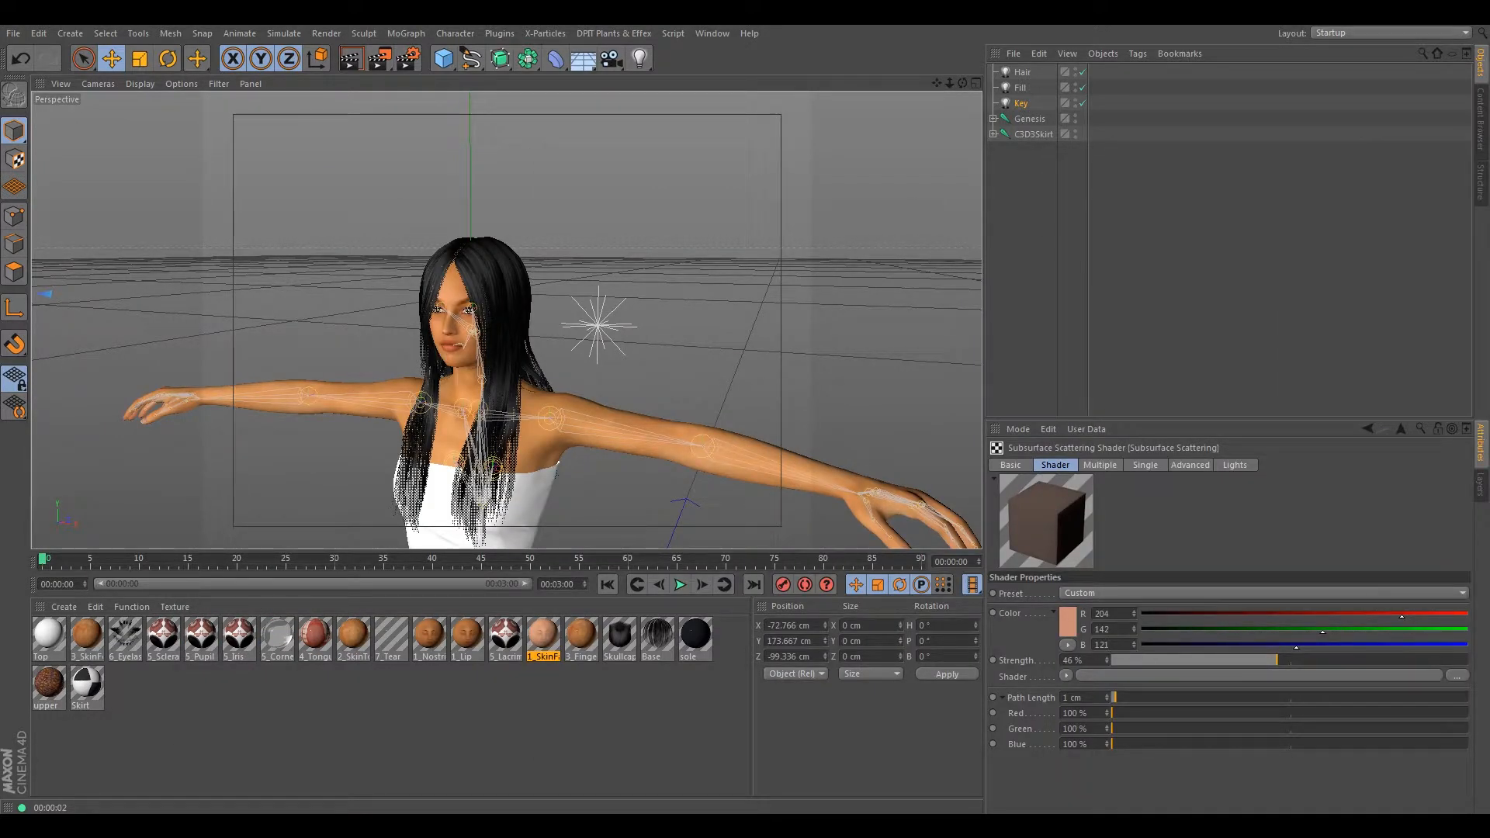
left_click_drag(1099, 677, 1098, 677)
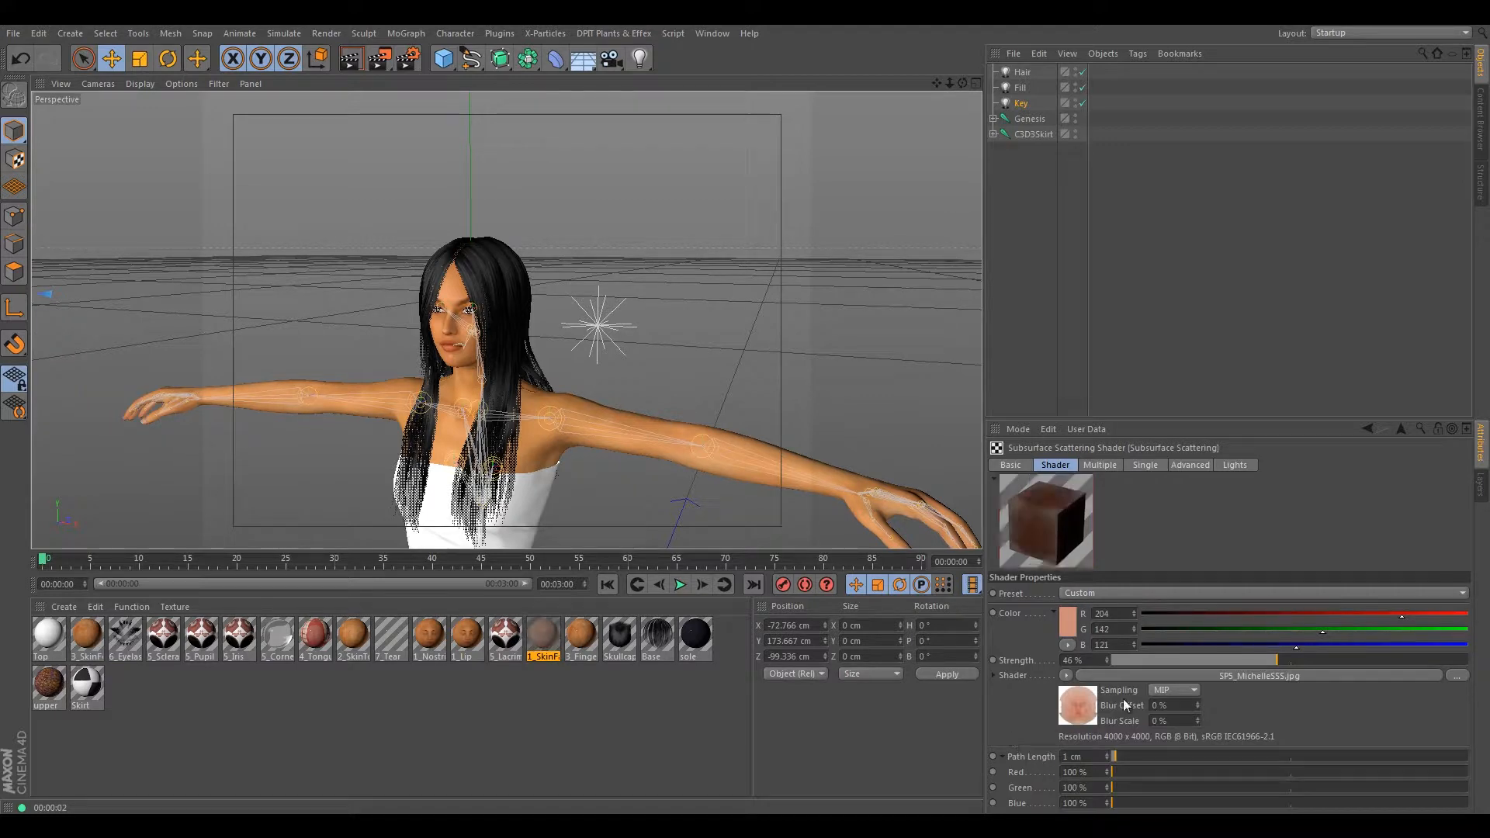
- Set the subsurface scattering color to white (RGB 255, 255, 255) and test-render the figure
left_click_drag(1403, 614, 1471, 619)
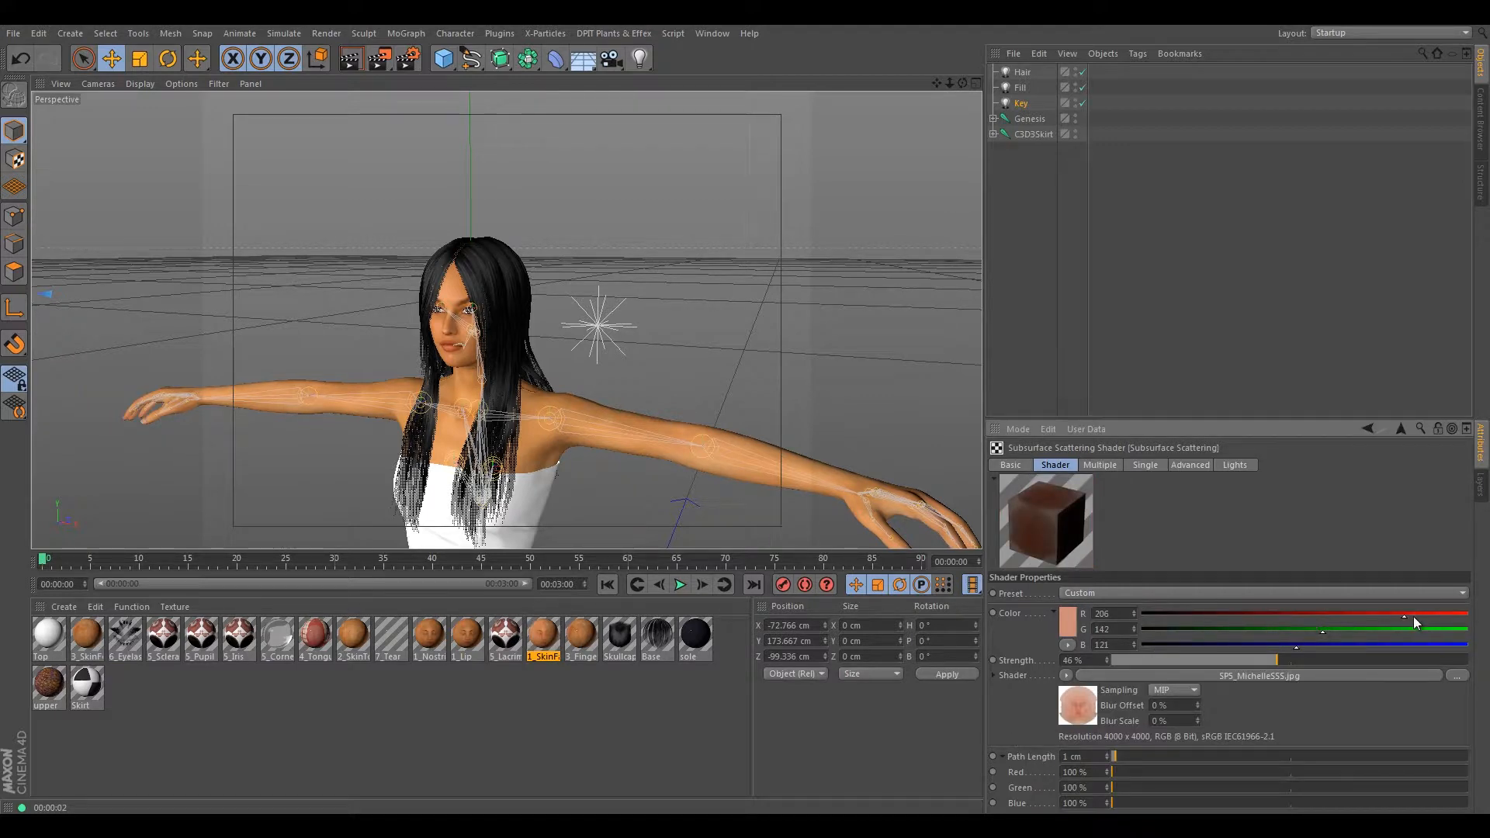
left_click_drag(1324, 631, 1471, 637)
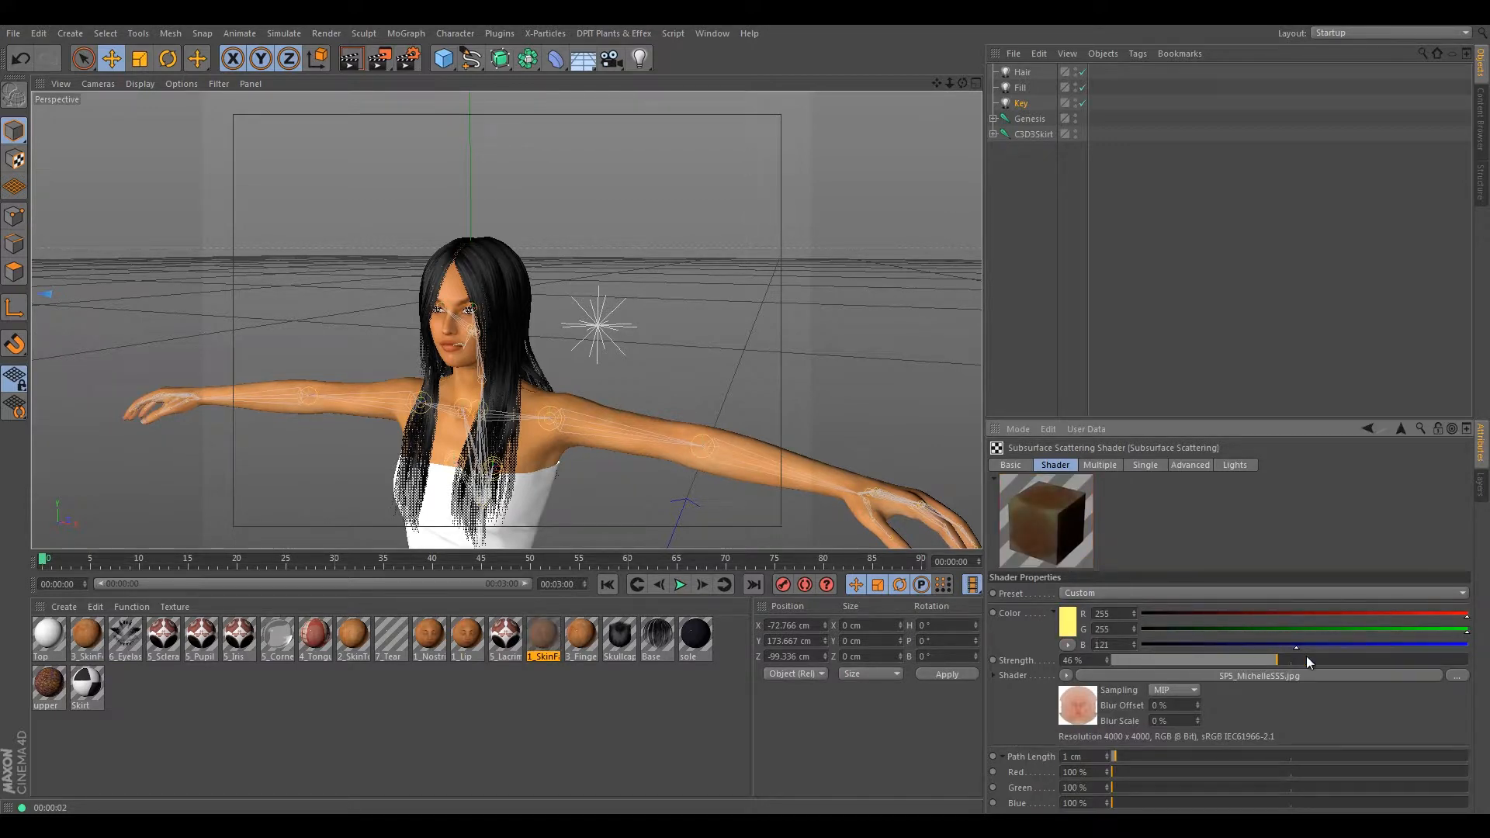
left_click_drag(1315, 644, 1470, 645)
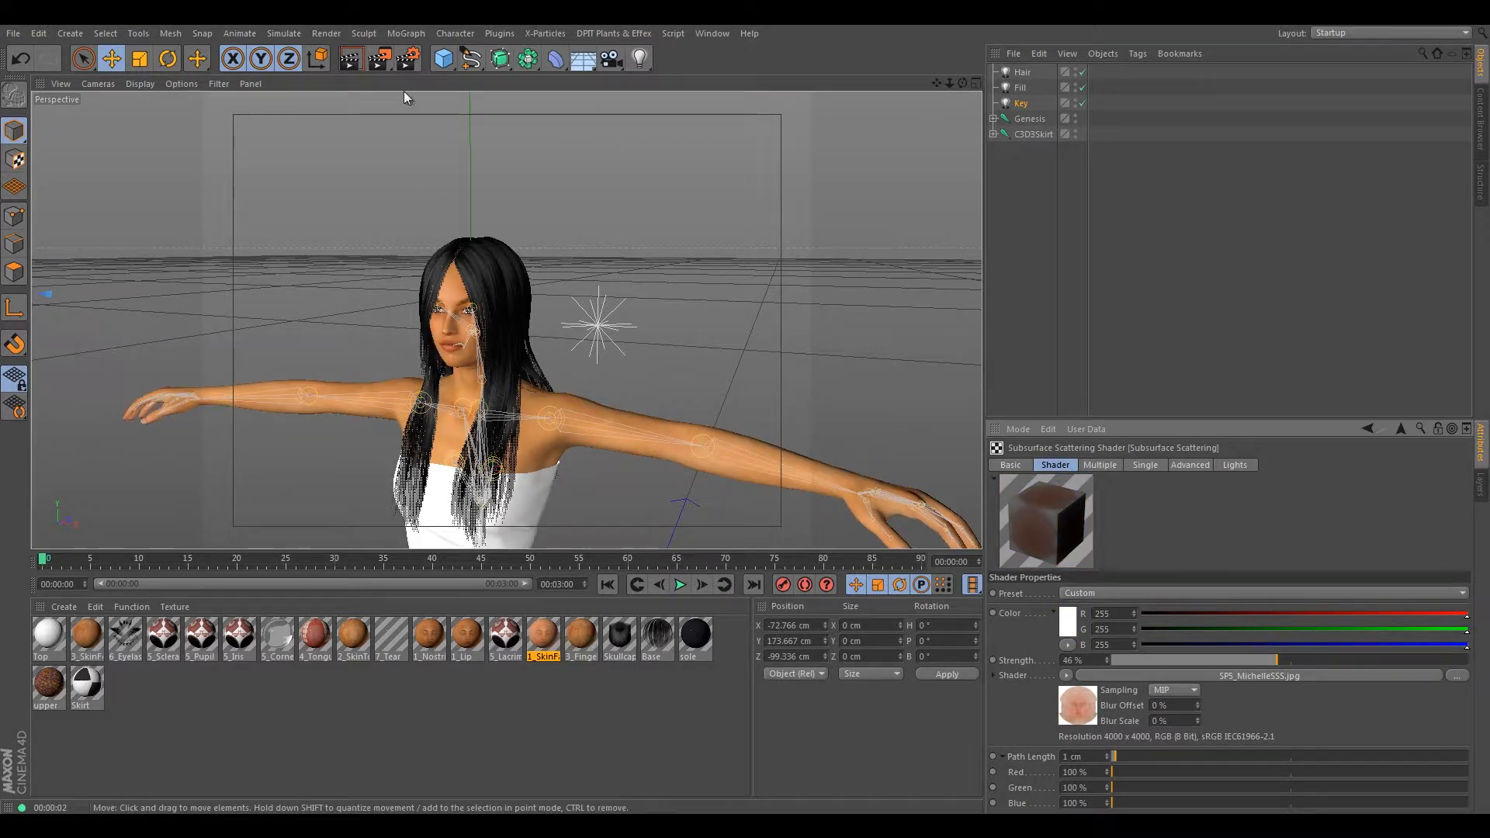
left_click(352, 62)
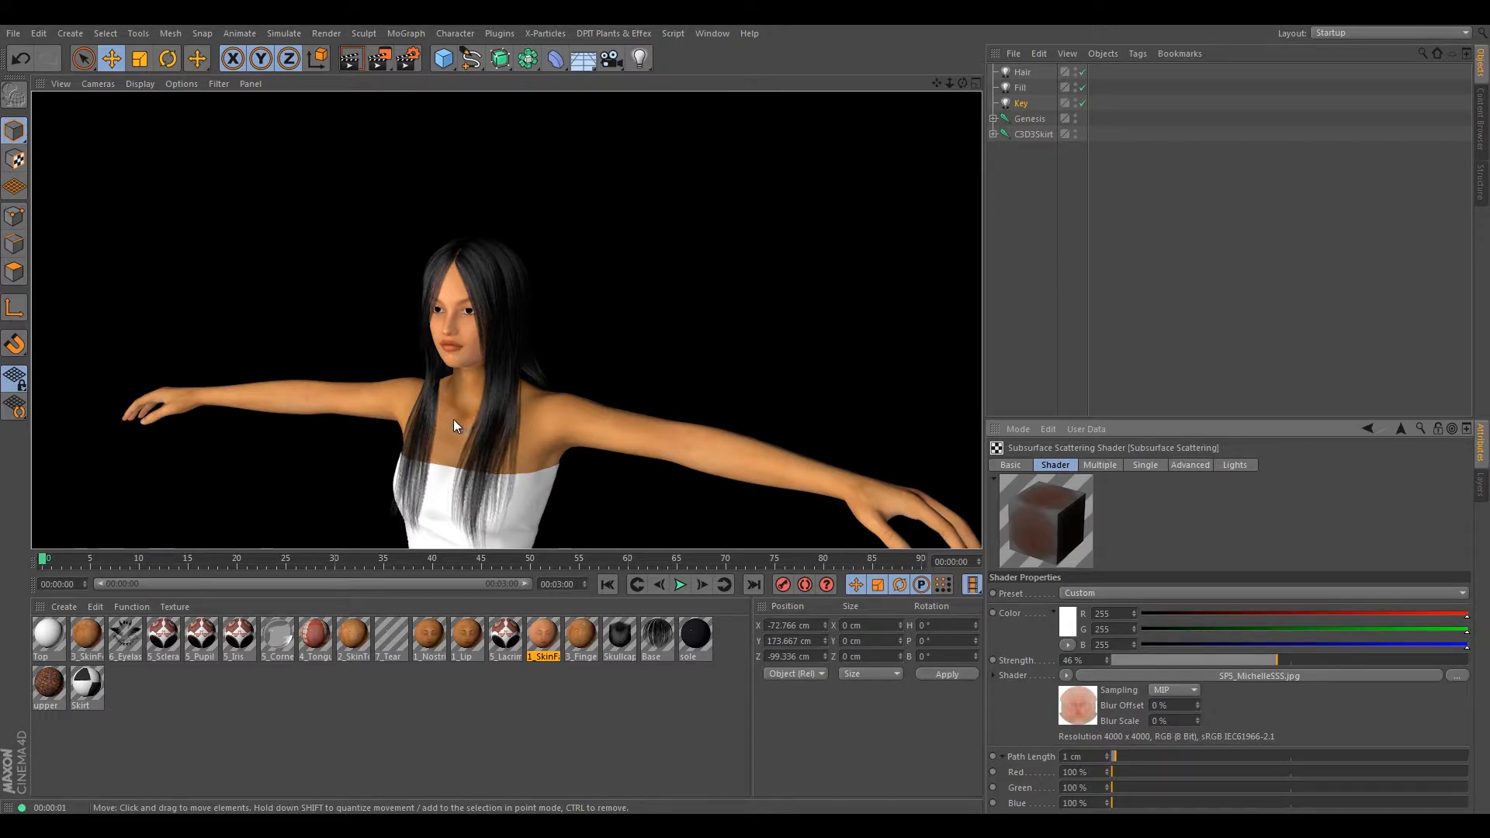
scroll(453, 419, "up", 4)
scroll(452, 422, "down", 6)
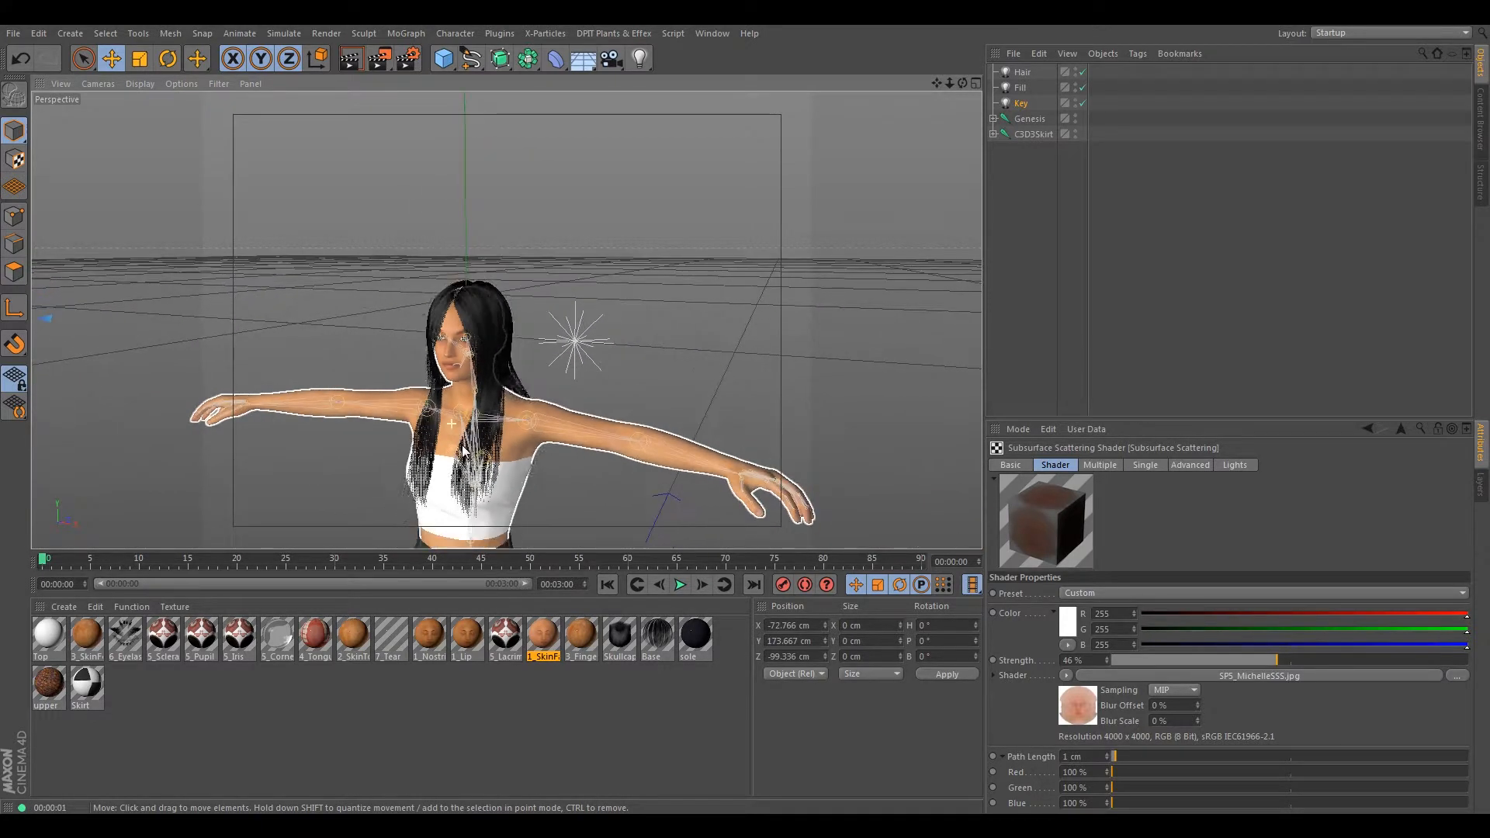
- Move PHCatwalk, C3D3Top and Genesis heeled shoes 4UV out of the Genesis hierarchy to the root level
middle_click_drag(440, 374, 441, 208, "alt")
left_click_drag(440, 257, 553, 307, "alt")
scroll(441, 374, "down", 4)
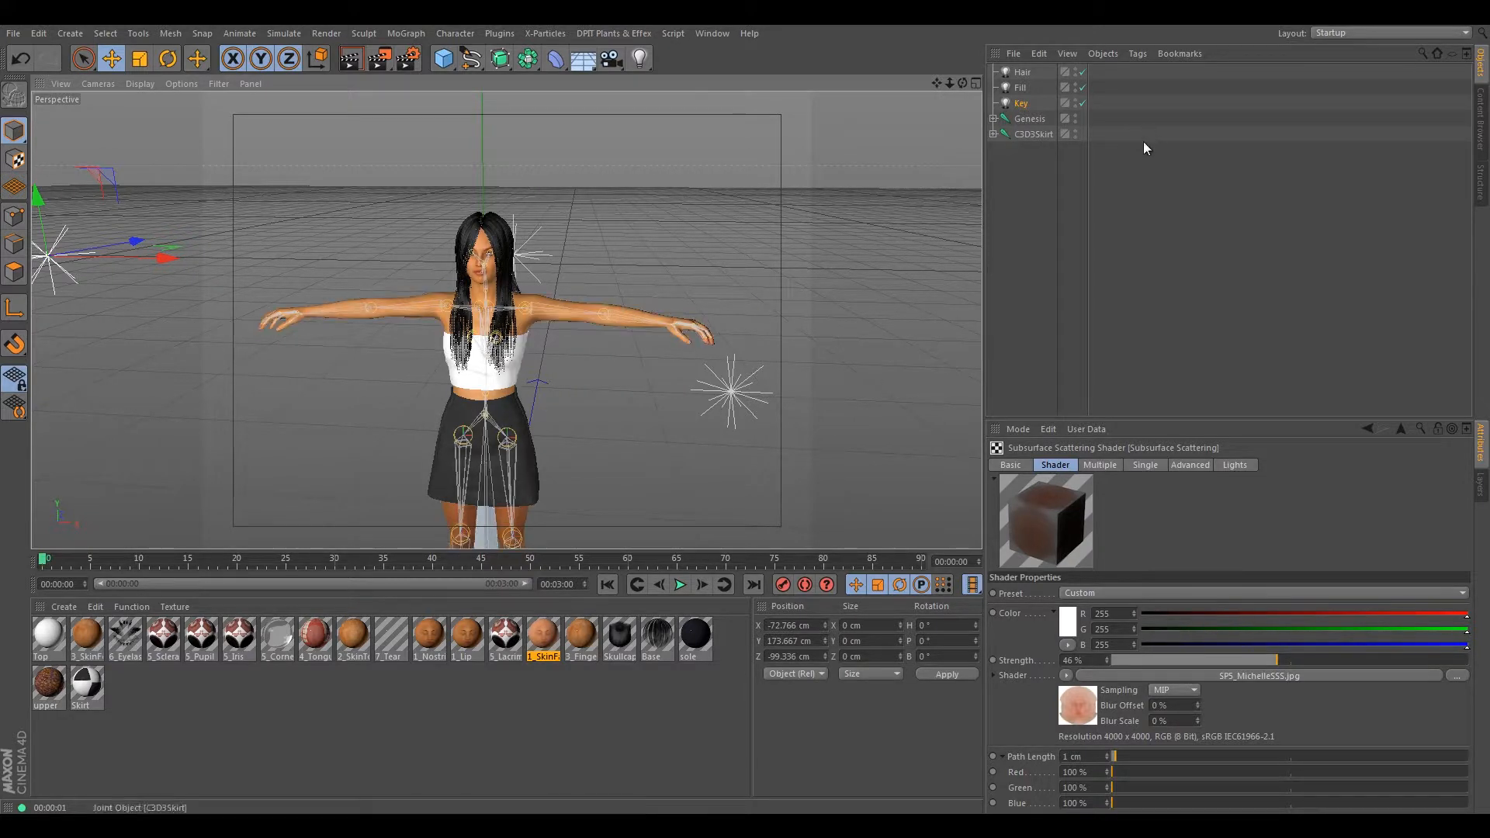
left_click(1022, 72)
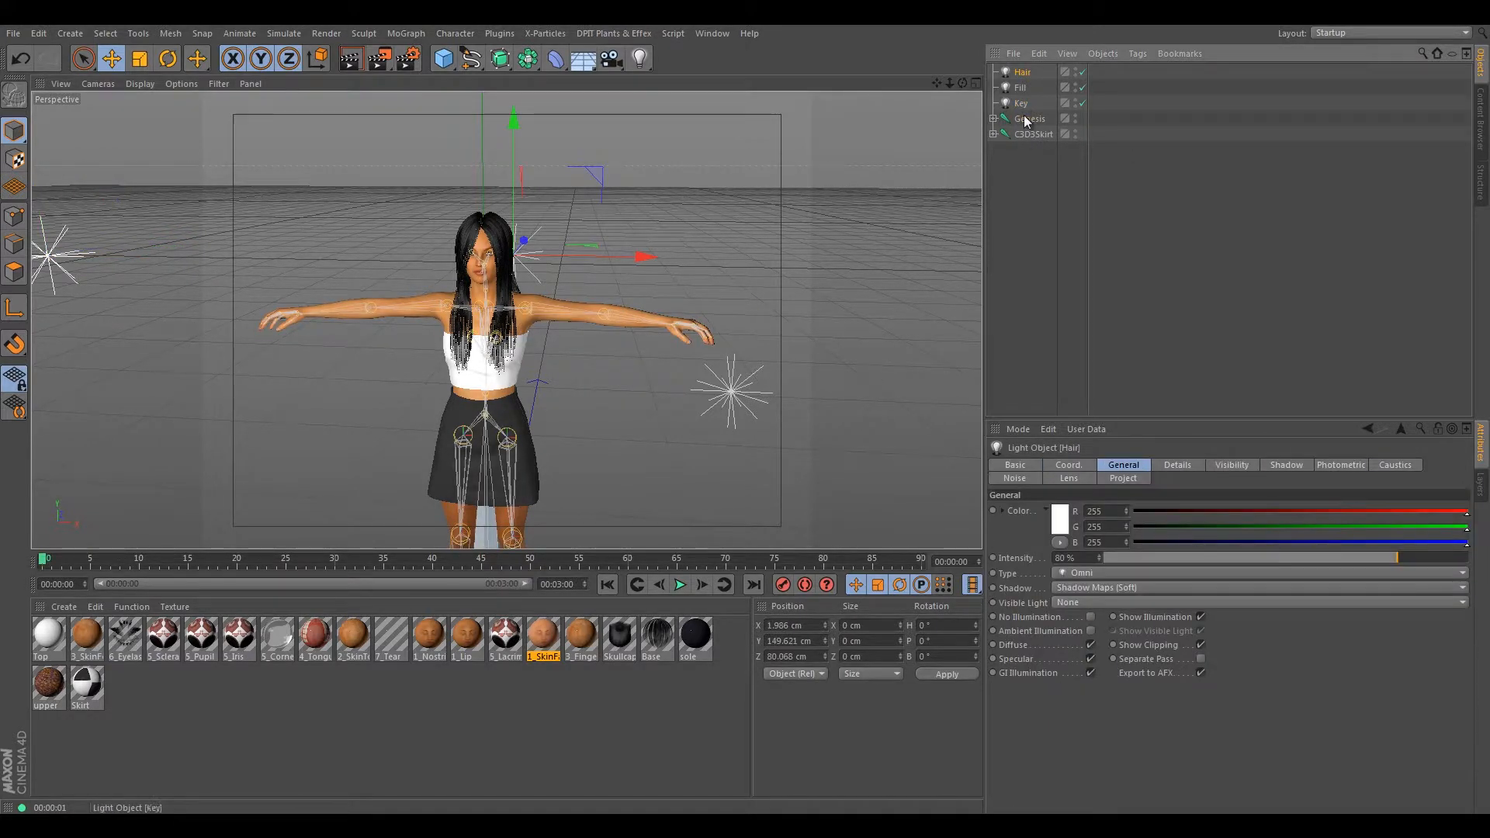
left_click(1029, 119)
left_click(993, 135)
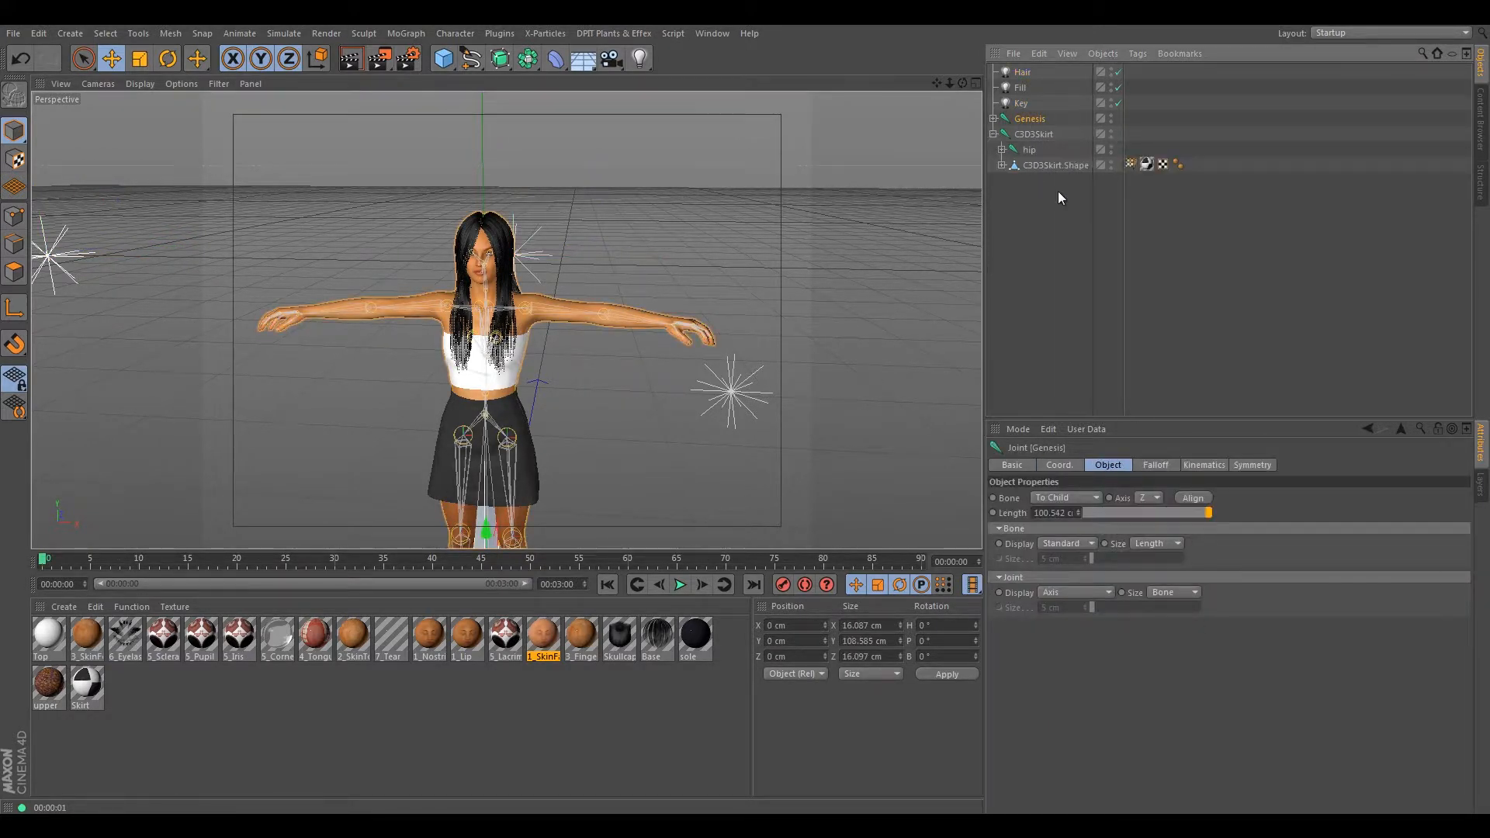
left_click(993, 118)
left_click(1040, 150)
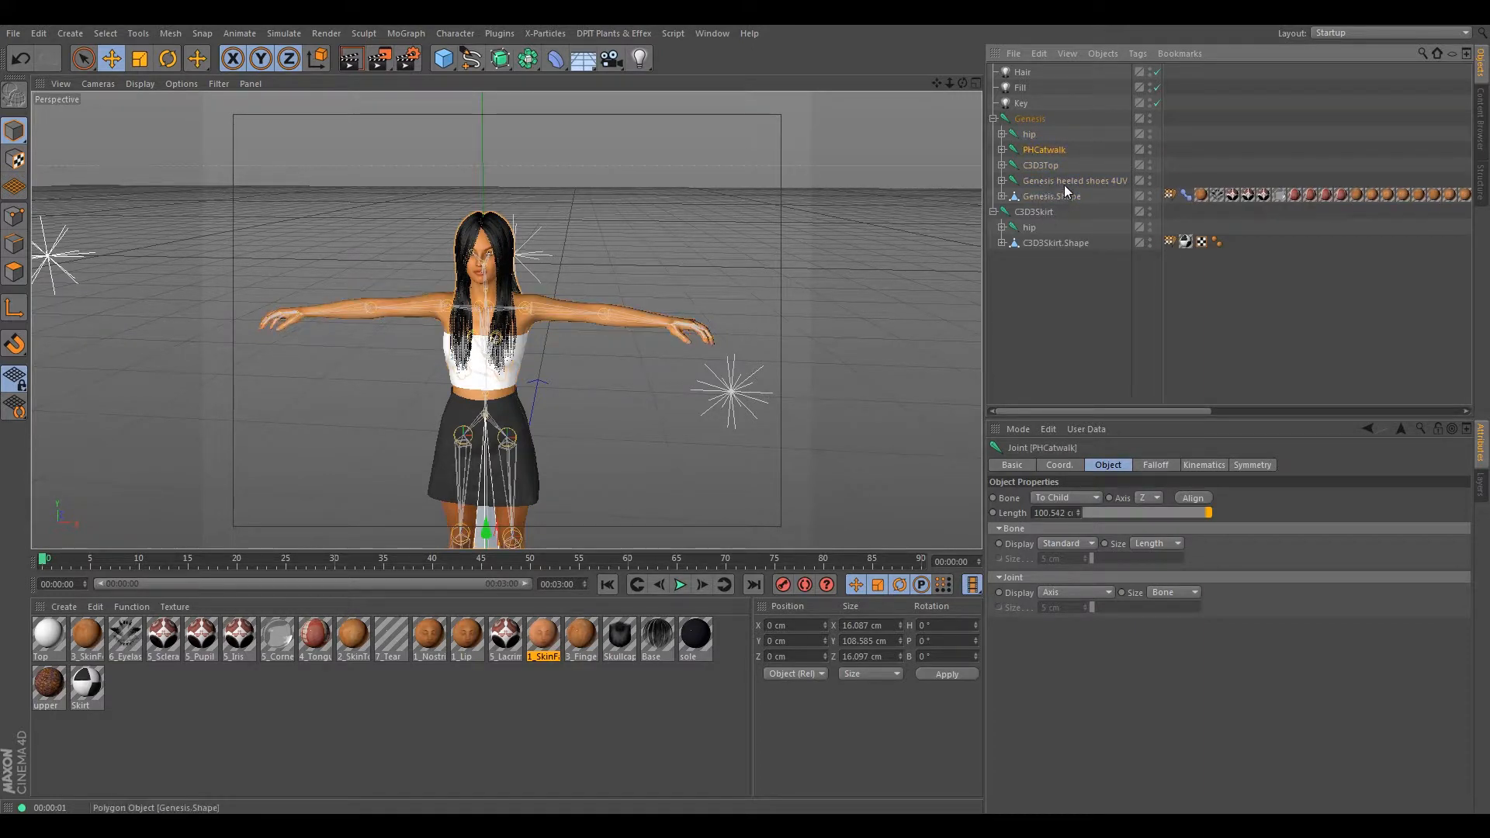
left_click(1048, 181, "shift")
left_click_drag(1033, 148, 1031, 295)
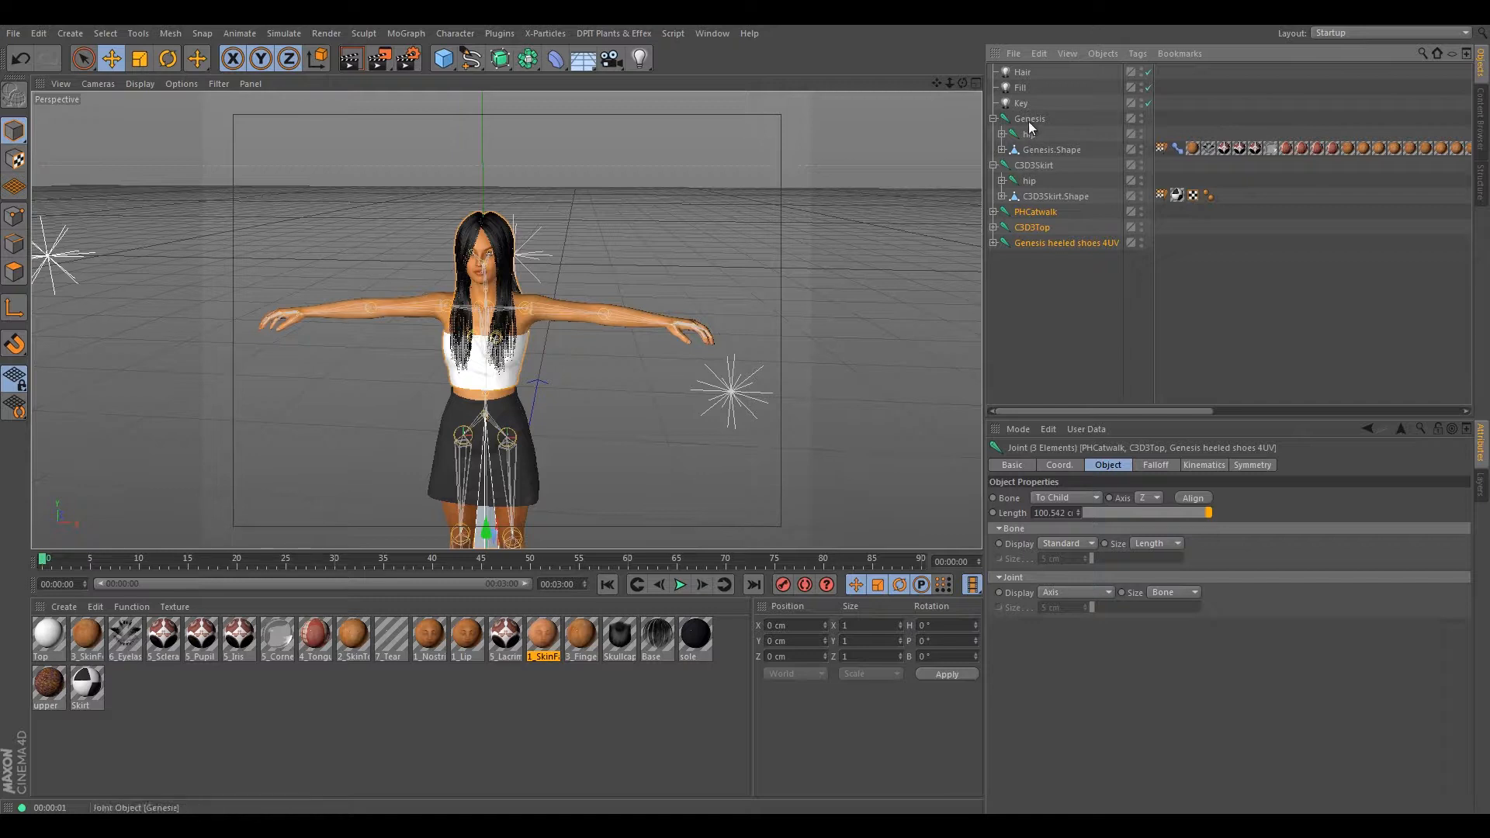
- Rename the Genesis.Shape polygon object as Testa2_Mesh
double_click(1055, 149)
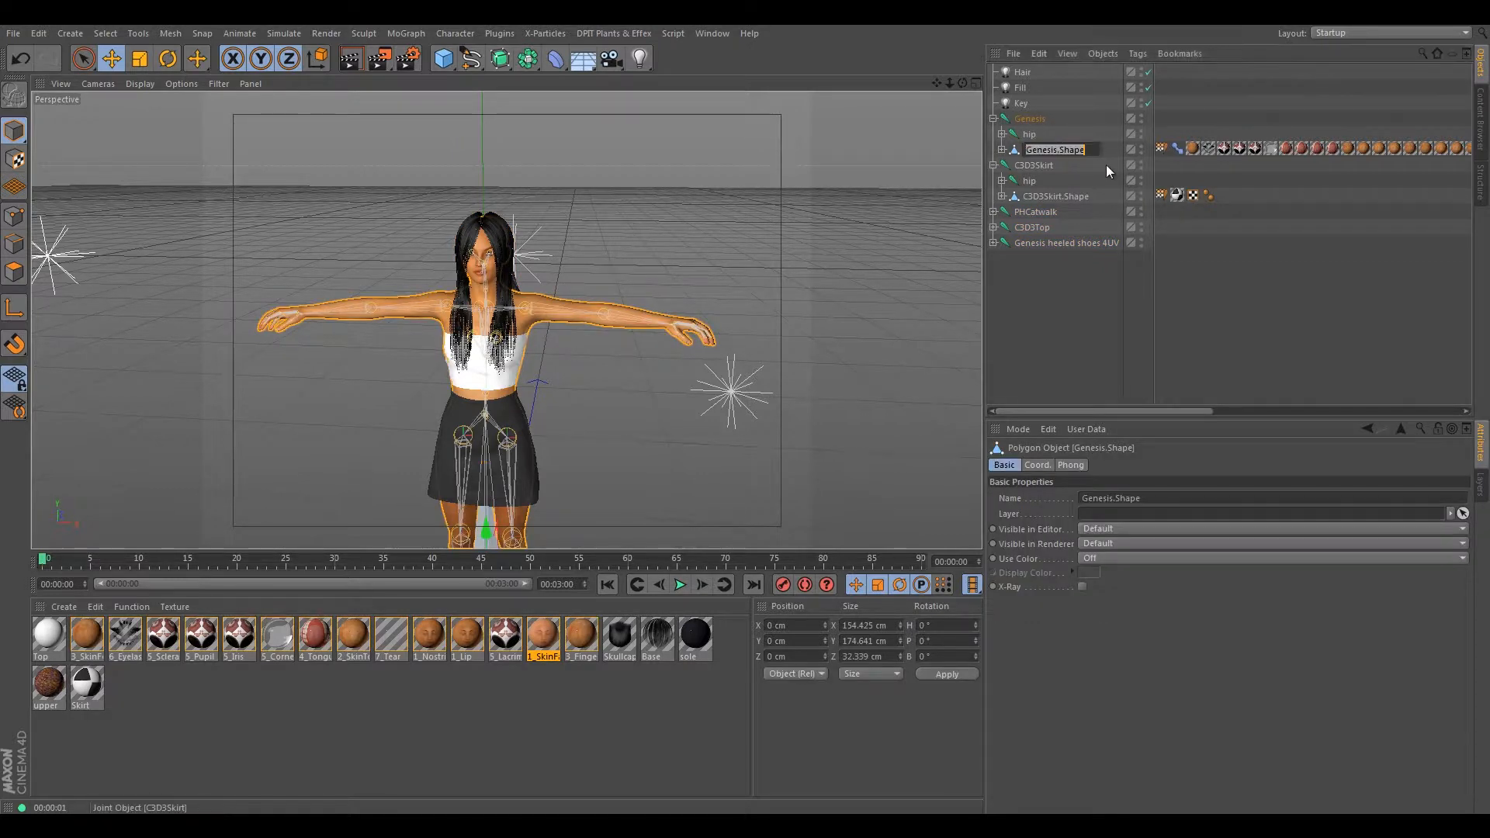
type("Testa")
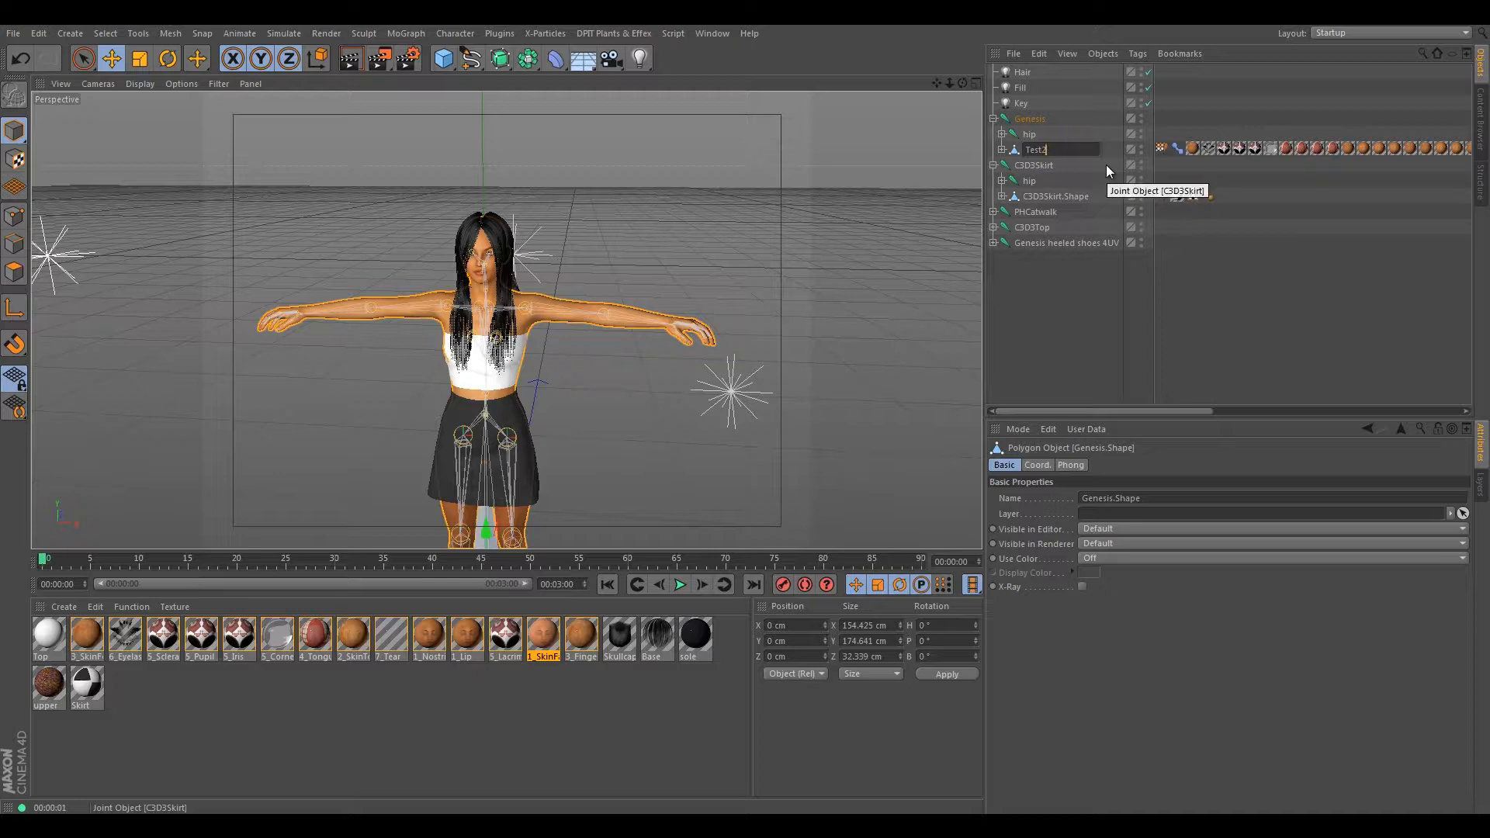
type("2_")
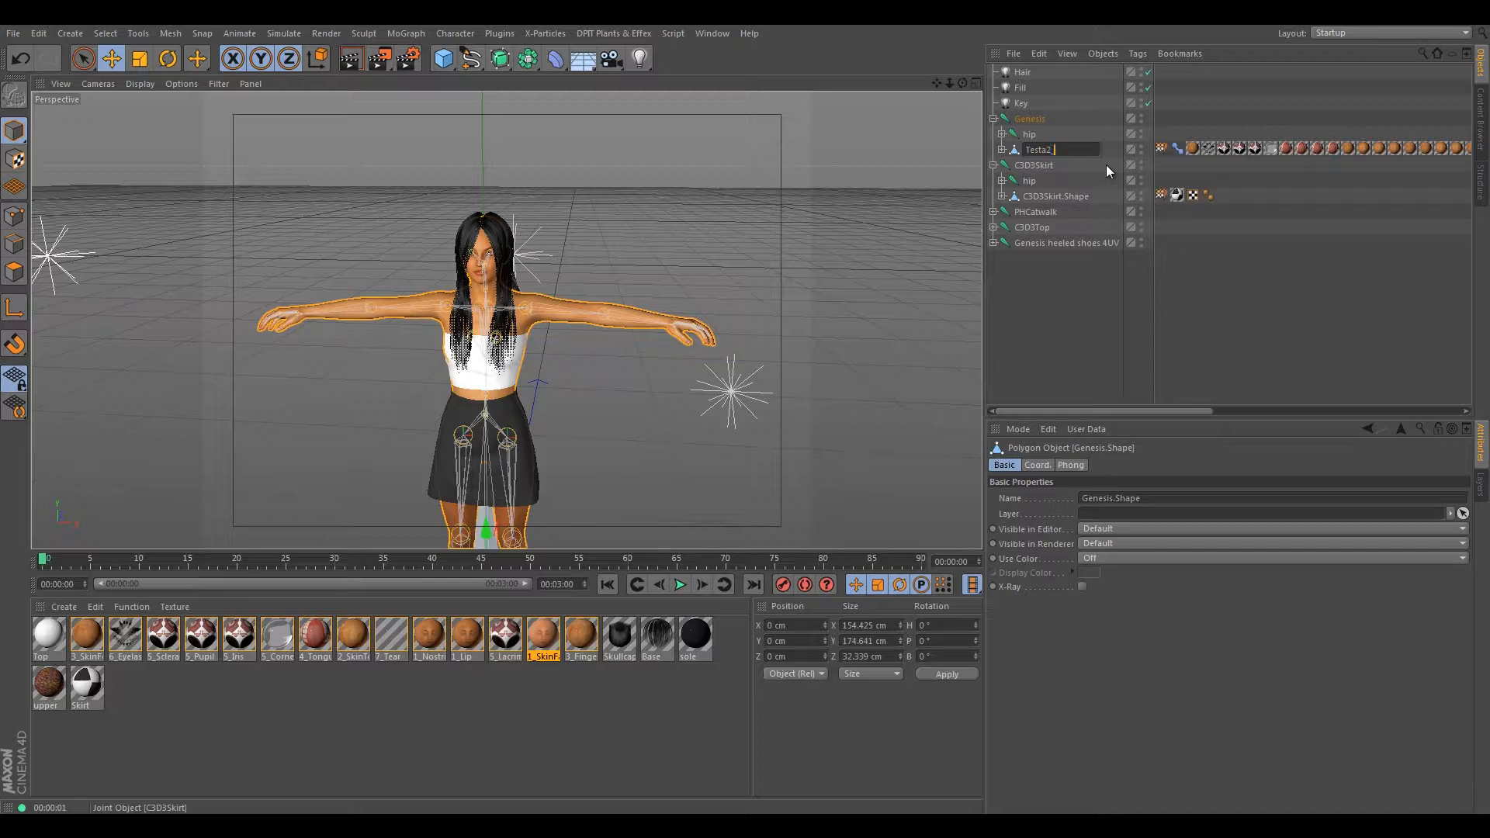
type("Mesh")
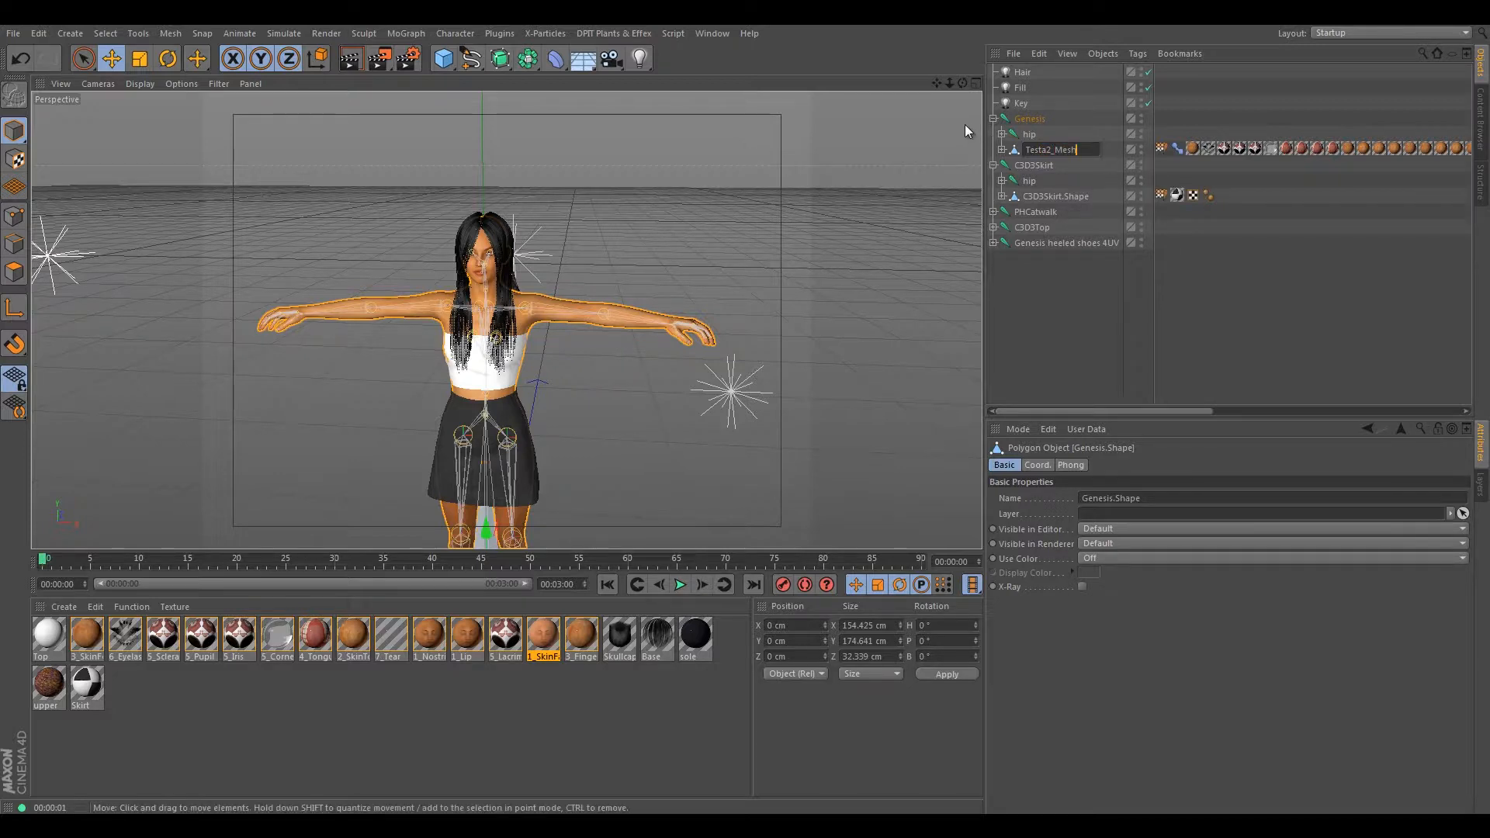
left_click(1019, 156)
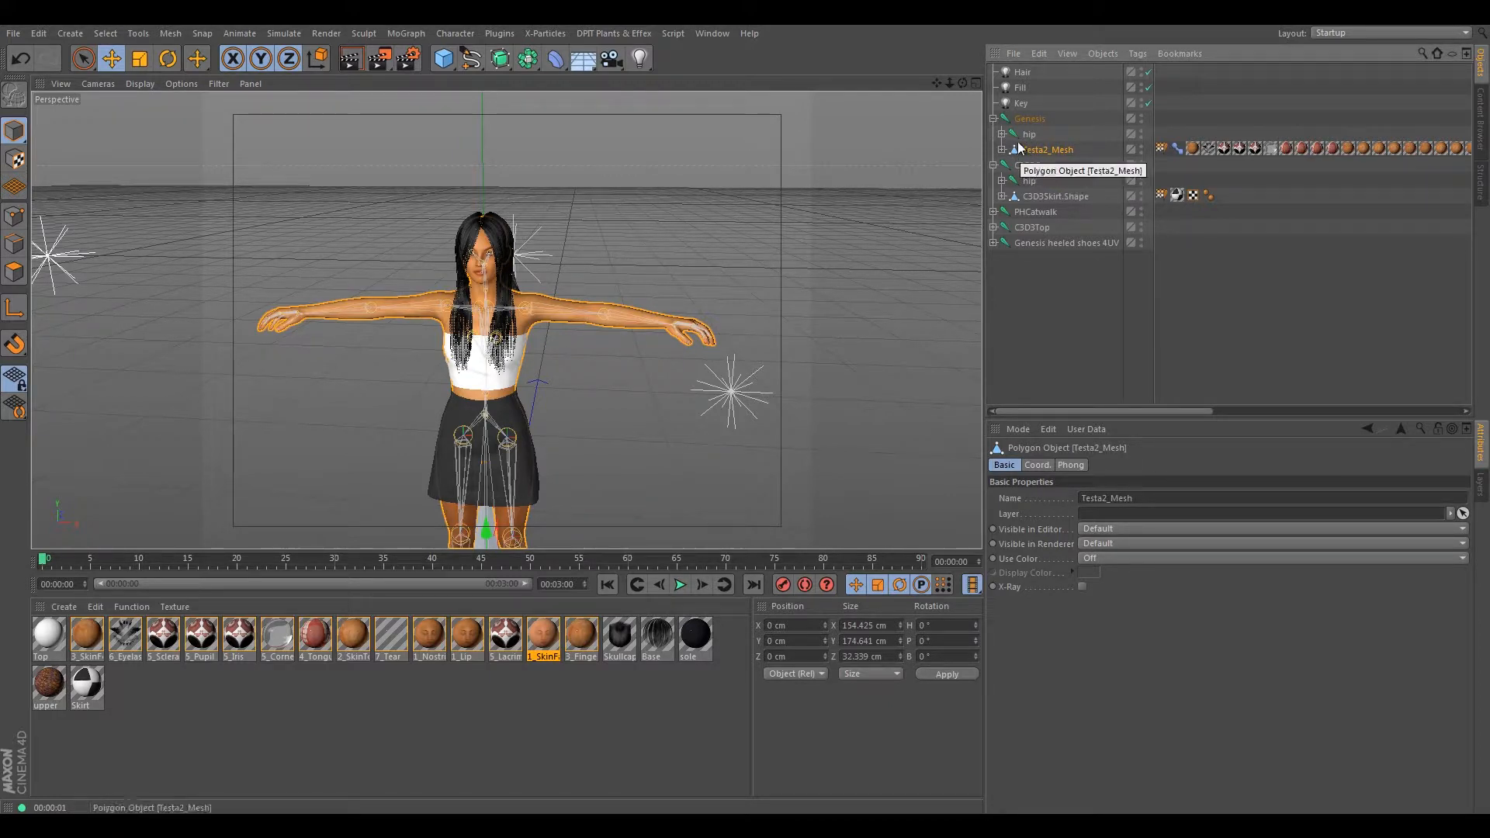
left_click(1002, 149)
left_click(1001, 150)
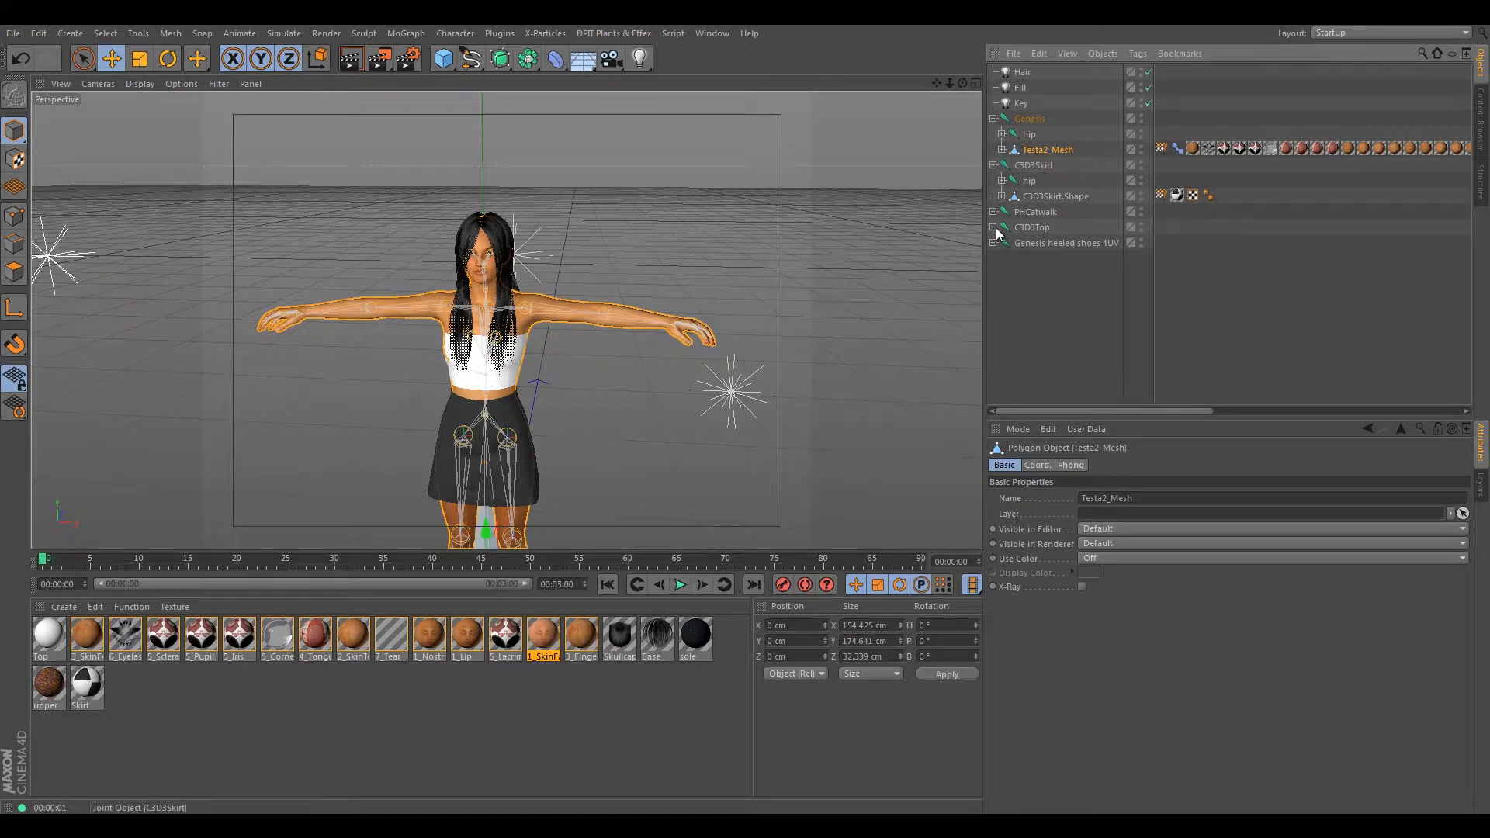
left_click(1009, 166)
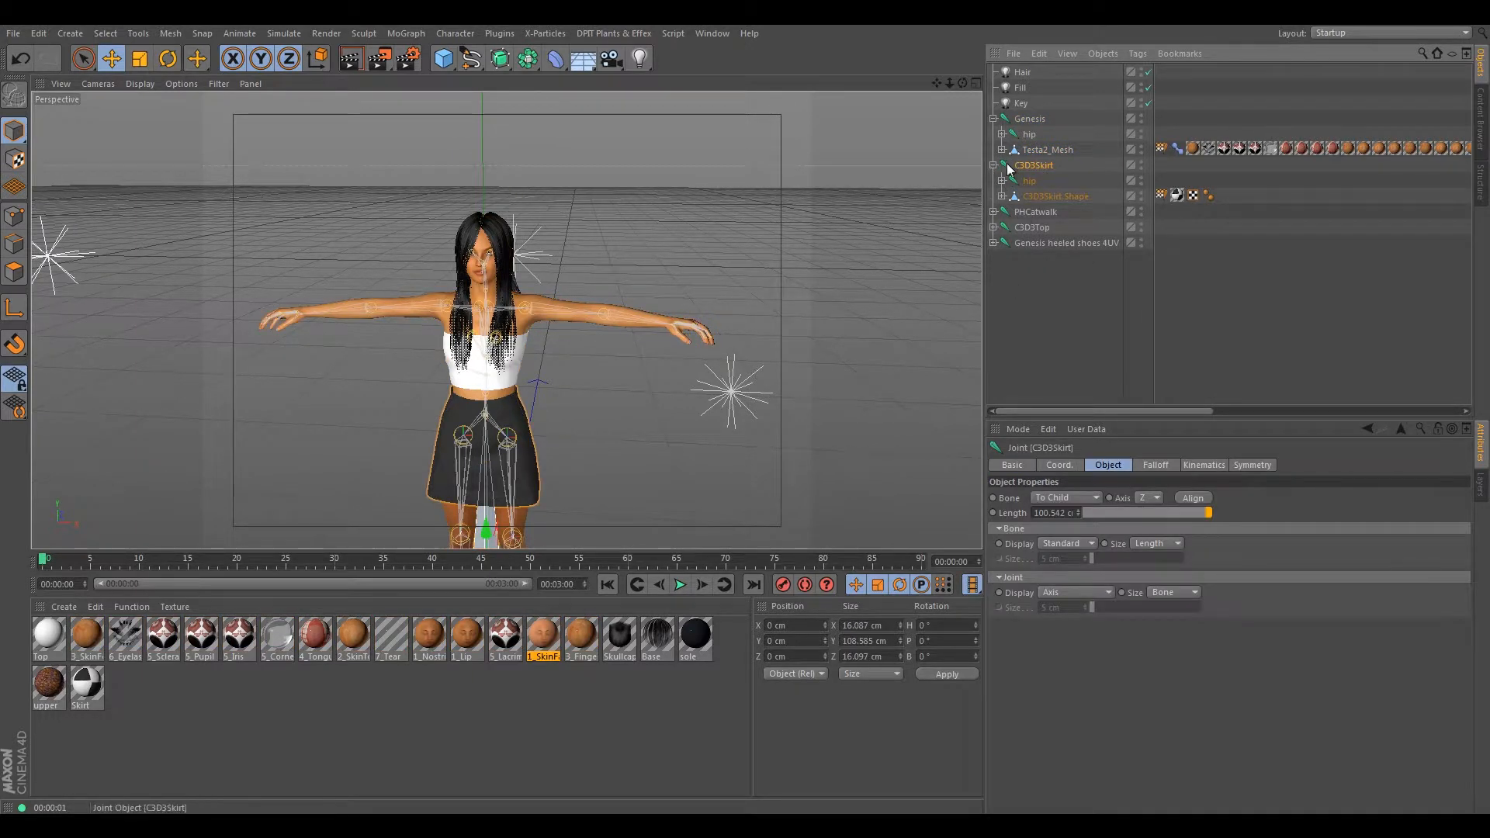
- Try rotating the Genesis abdomen joint to a pitch of about -71°, and undo the rotation
left_click_drag(610, 243, 537, 272, "alt")
right_click_drag(537, 272, 553, 390, "alt")
left_click_drag(552, 389, 589, 339, "alt")
right_click_drag(588, 338, 706, 313, "alt")
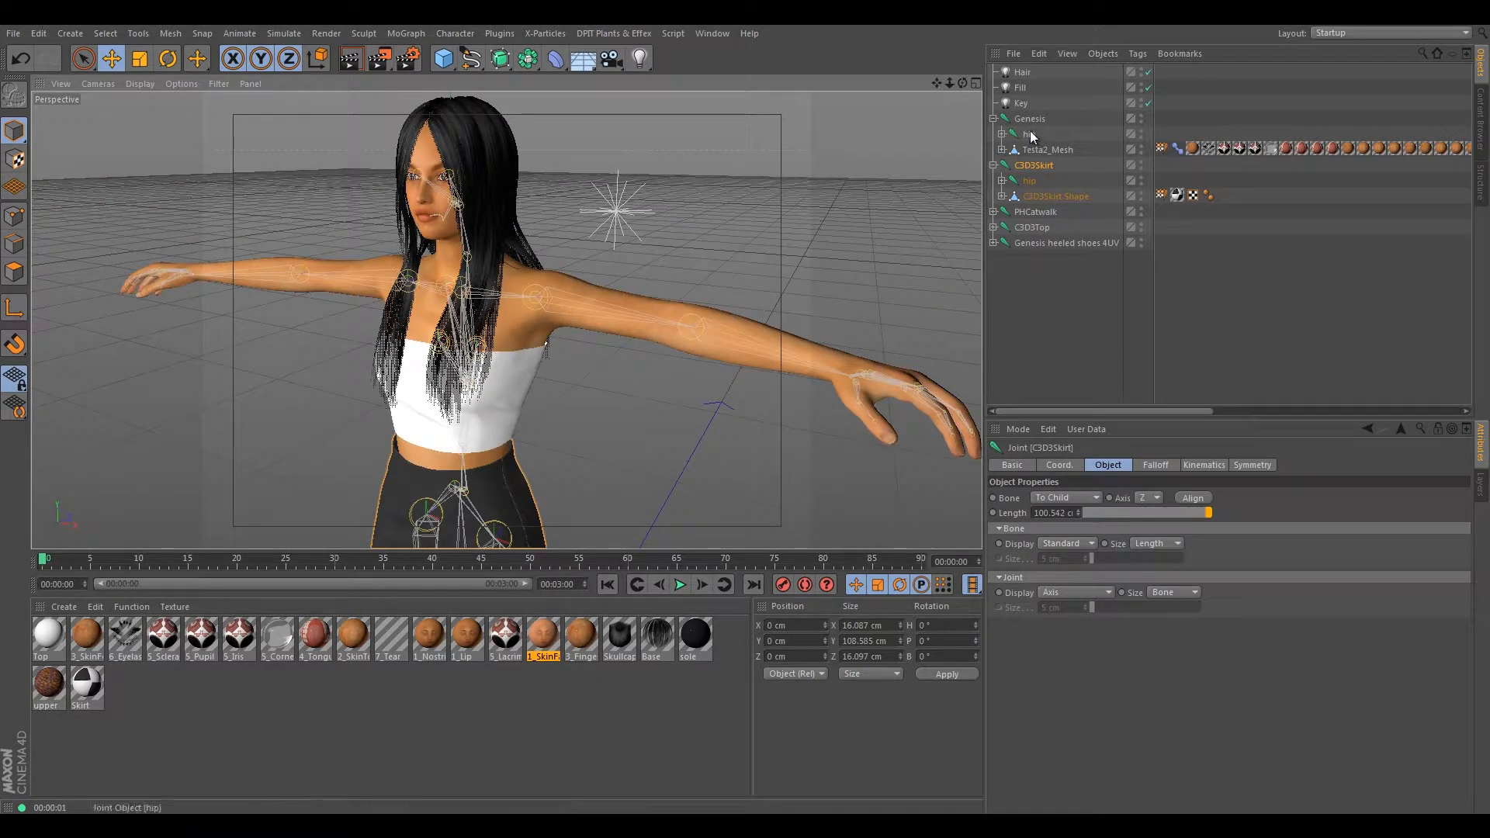
left_click(1001, 140)
left_click(1001, 134)
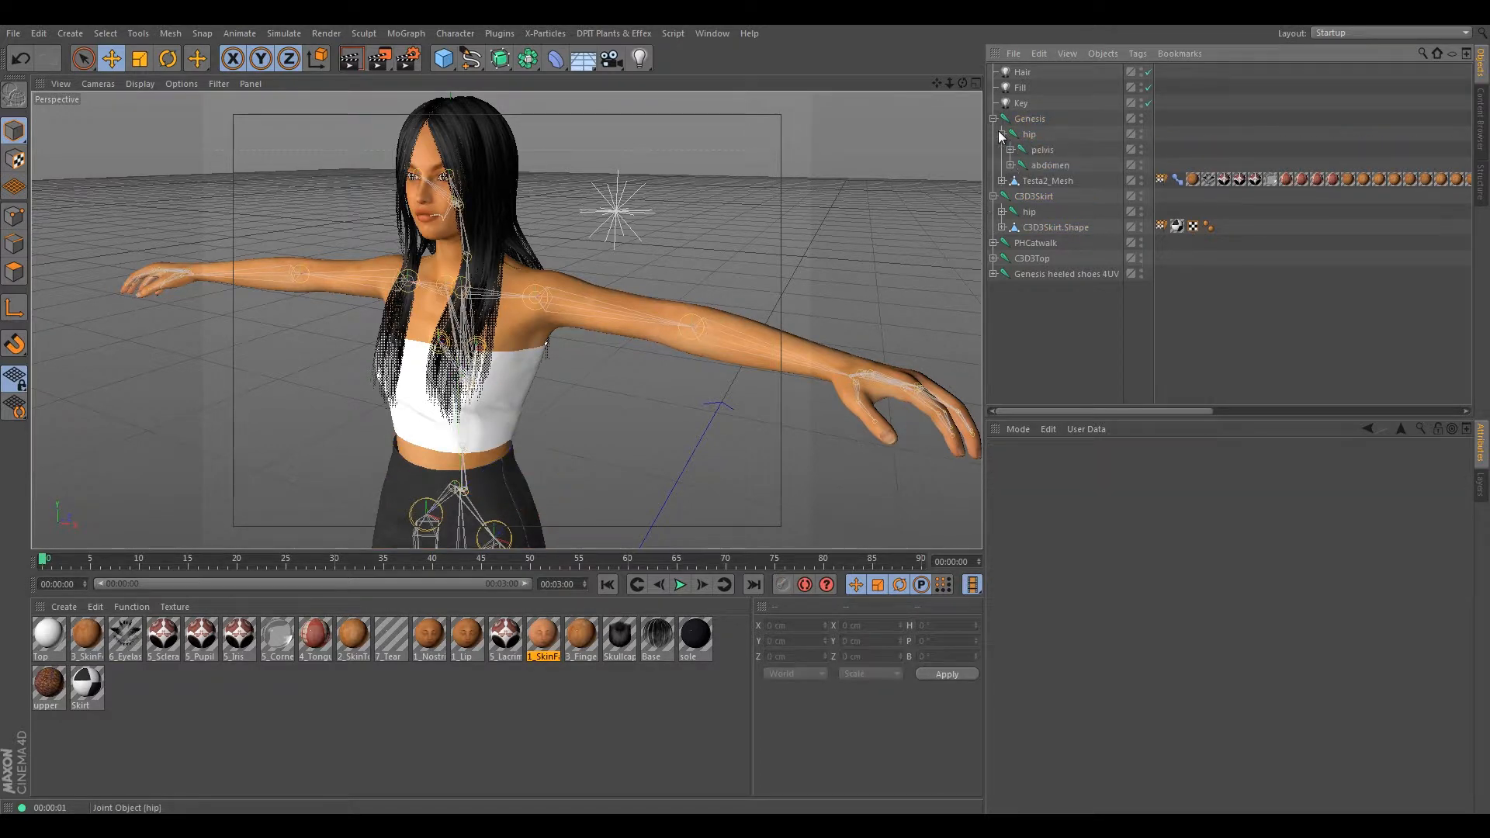
left_click(1048, 164)
scroll(357, 217, "down", 5)
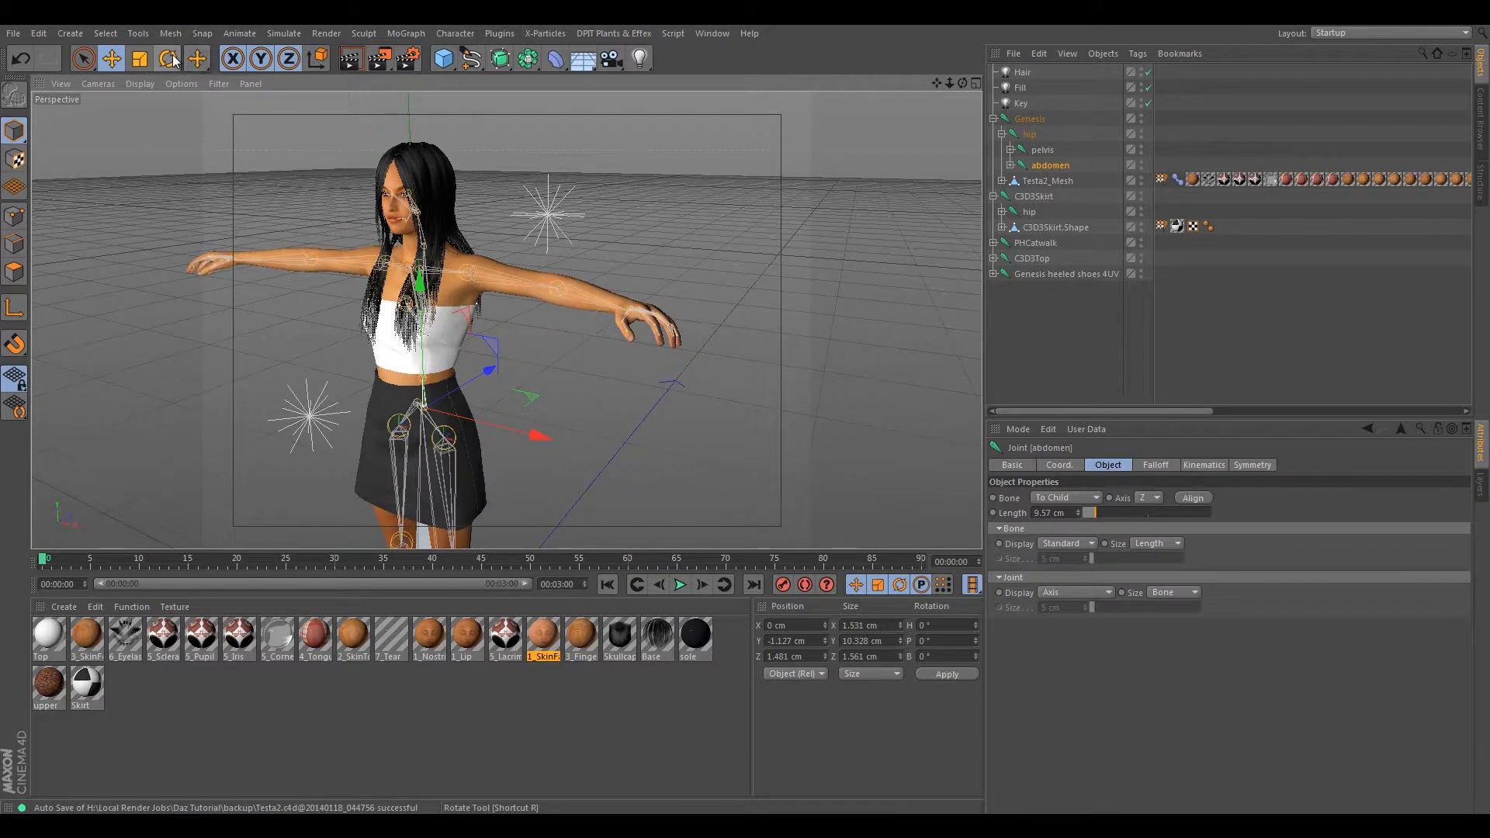
left_click(169, 59)
left_click_drag(390, 366, 486, 230)
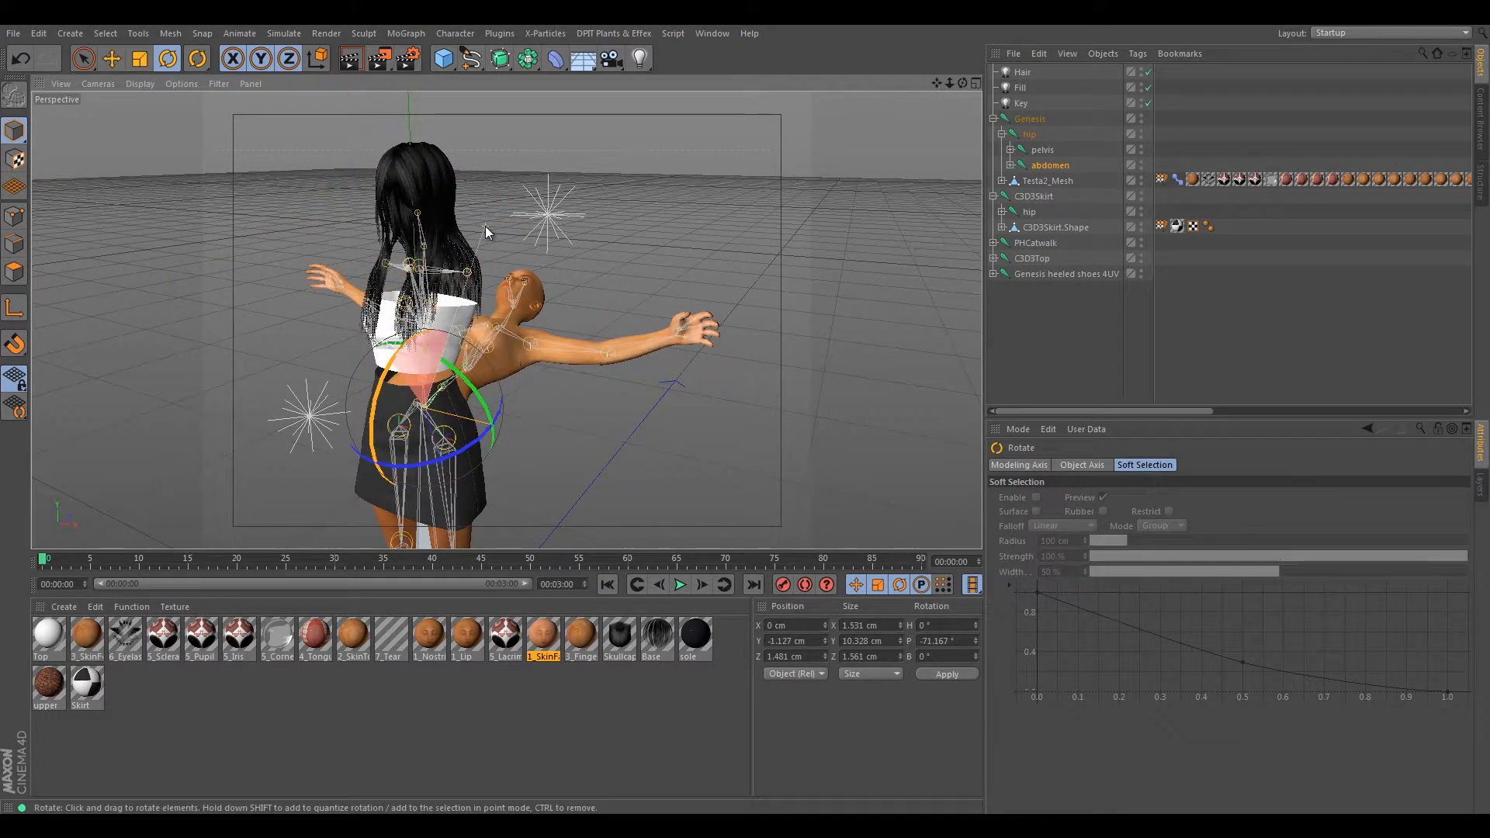
key("ctrl+z")
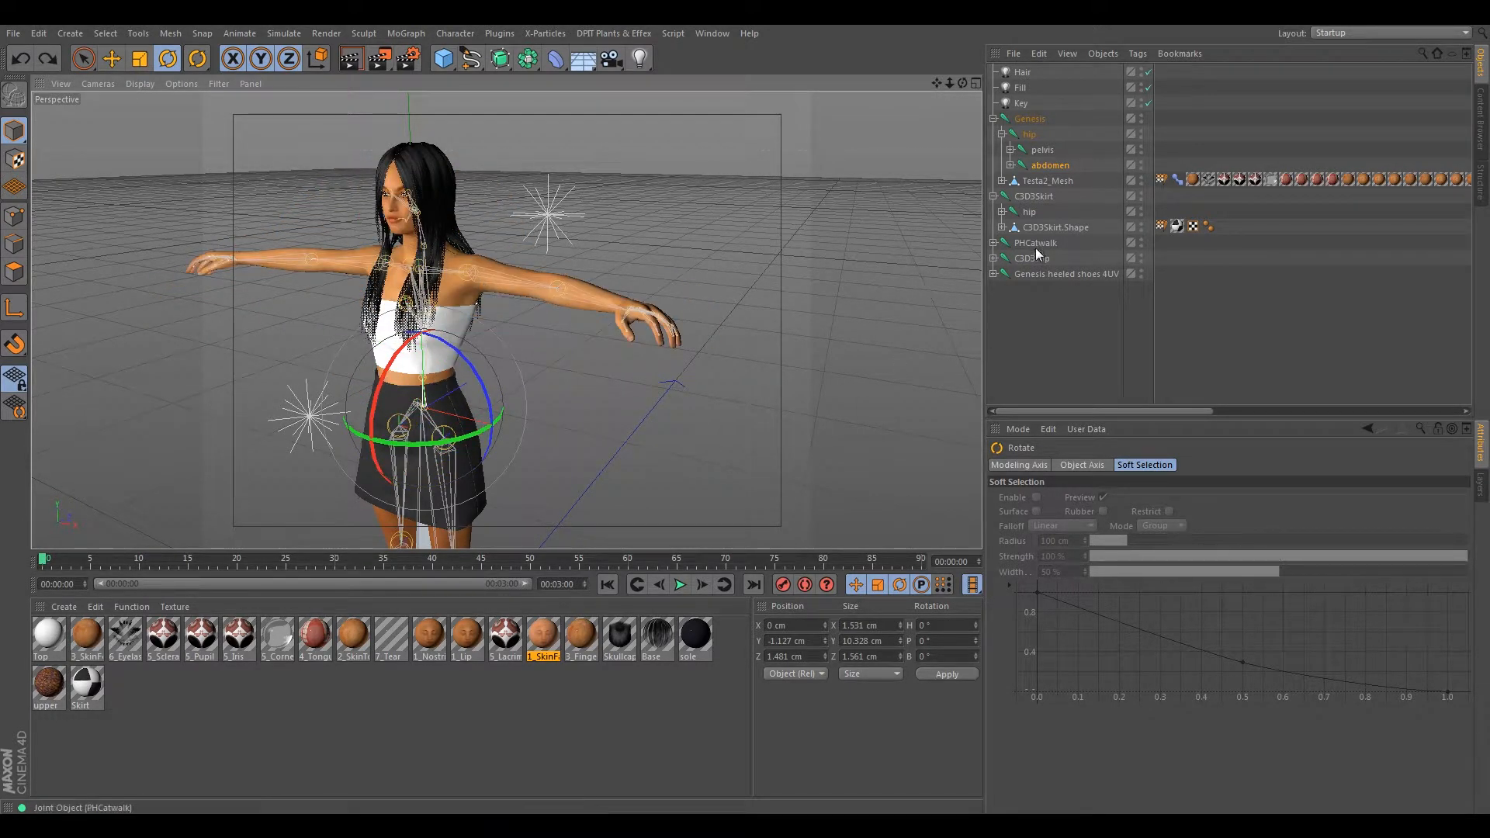
mouse_move(618, 421)
left_mouse_down("alt")
mouse_move(706, 403)
mouse_move(674, 426)
mouse_move(752, 420)
mouse_move(610, 427)
mouse_move(610, 443)
mouse_move(600, 342)
mouse_move(592, 426)
mouse_move(608, 419)
mouse_move(564, 424)
mouse_move(566, 389)
mouse_move(597, 400)
left_mouse_up("alt")
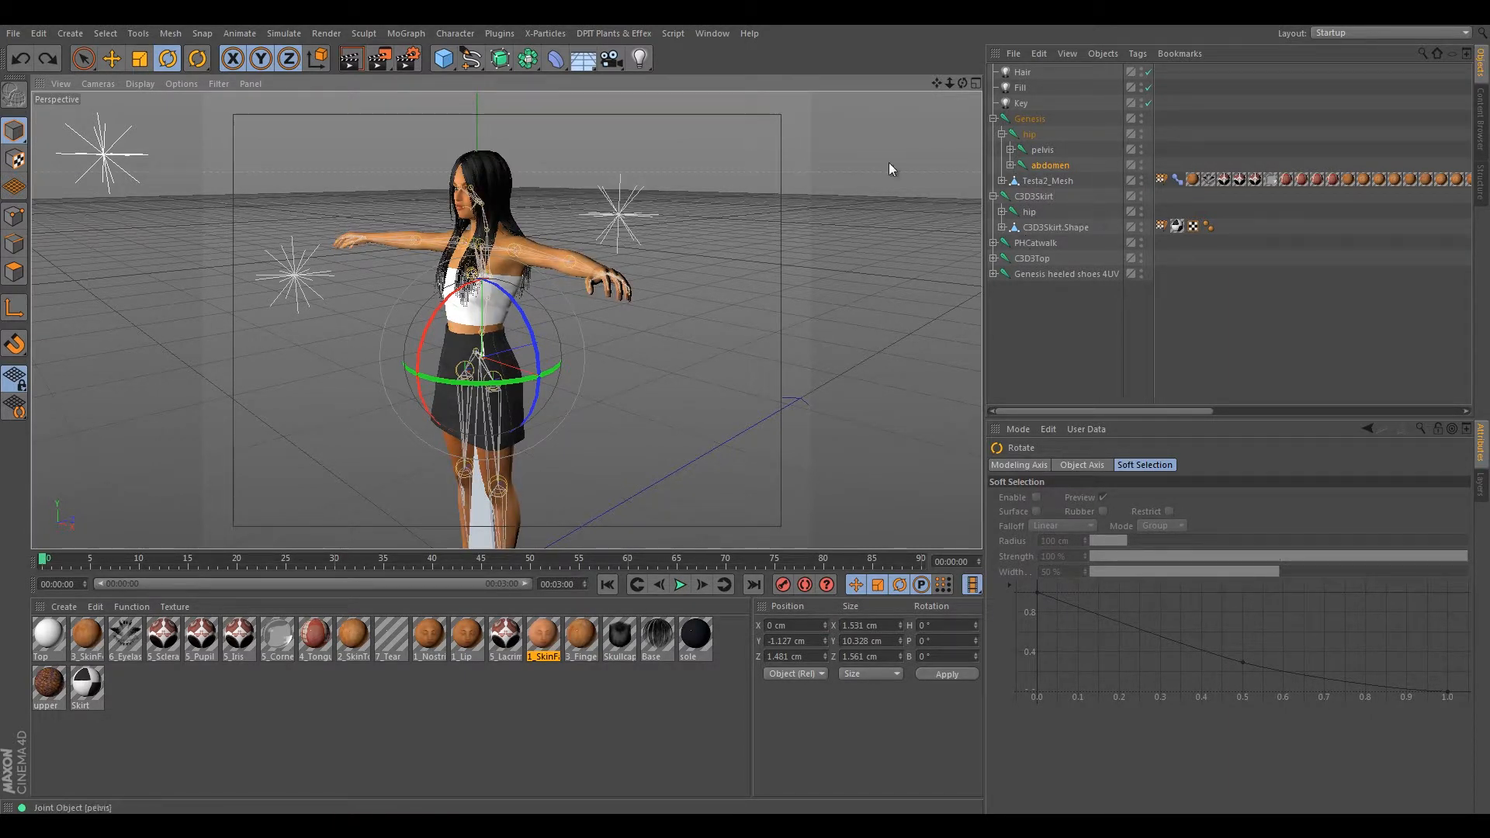
left_click_drag(570, 198, 551, 197, "alt")
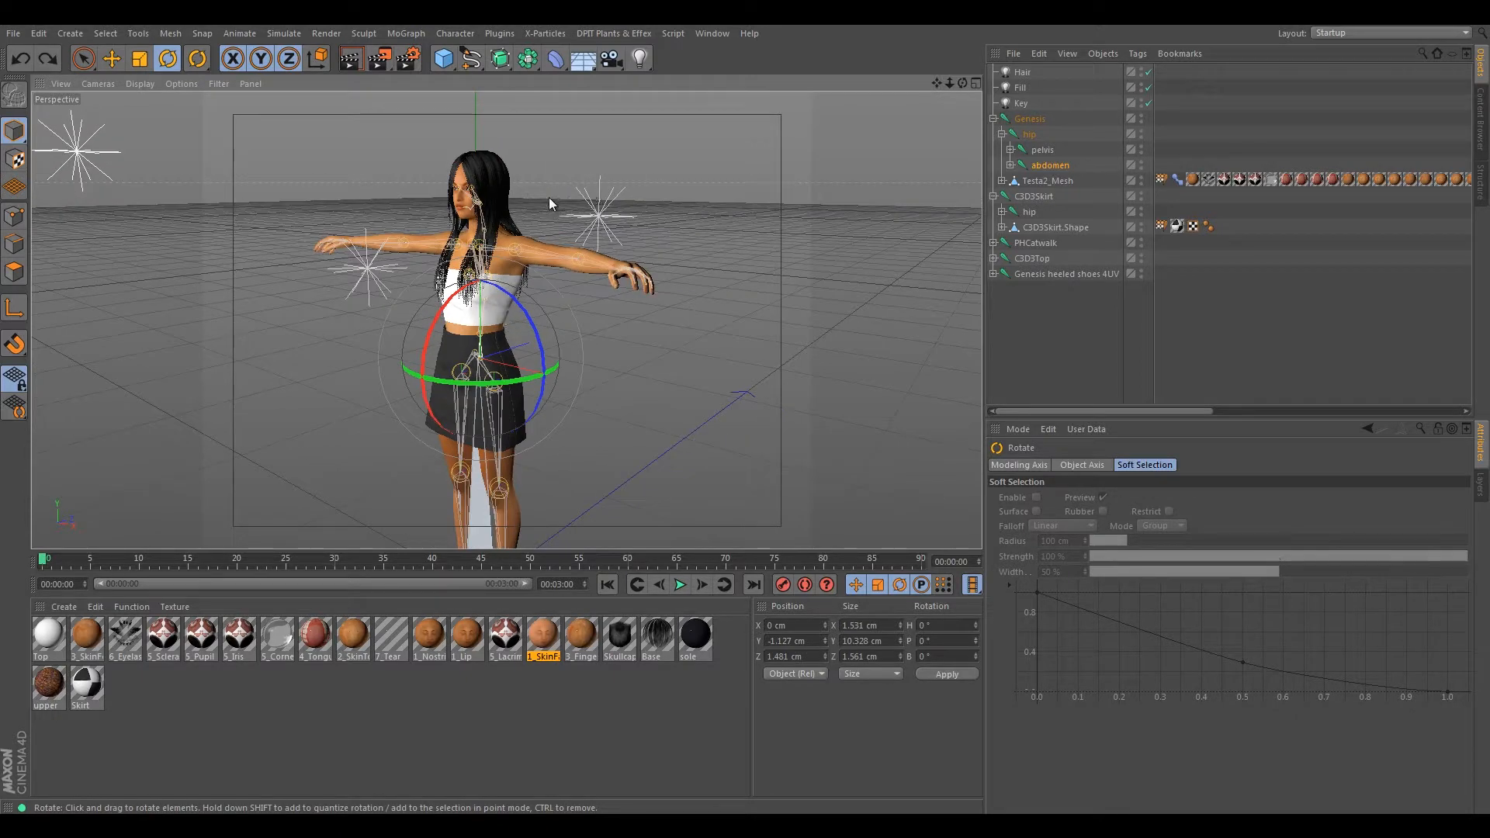
scroll(543, 199, "up", 5)
middle_click_drag(542, 199, 555, 329, "alt")
left_click_drag(555, 330, 505, 385, "alt")
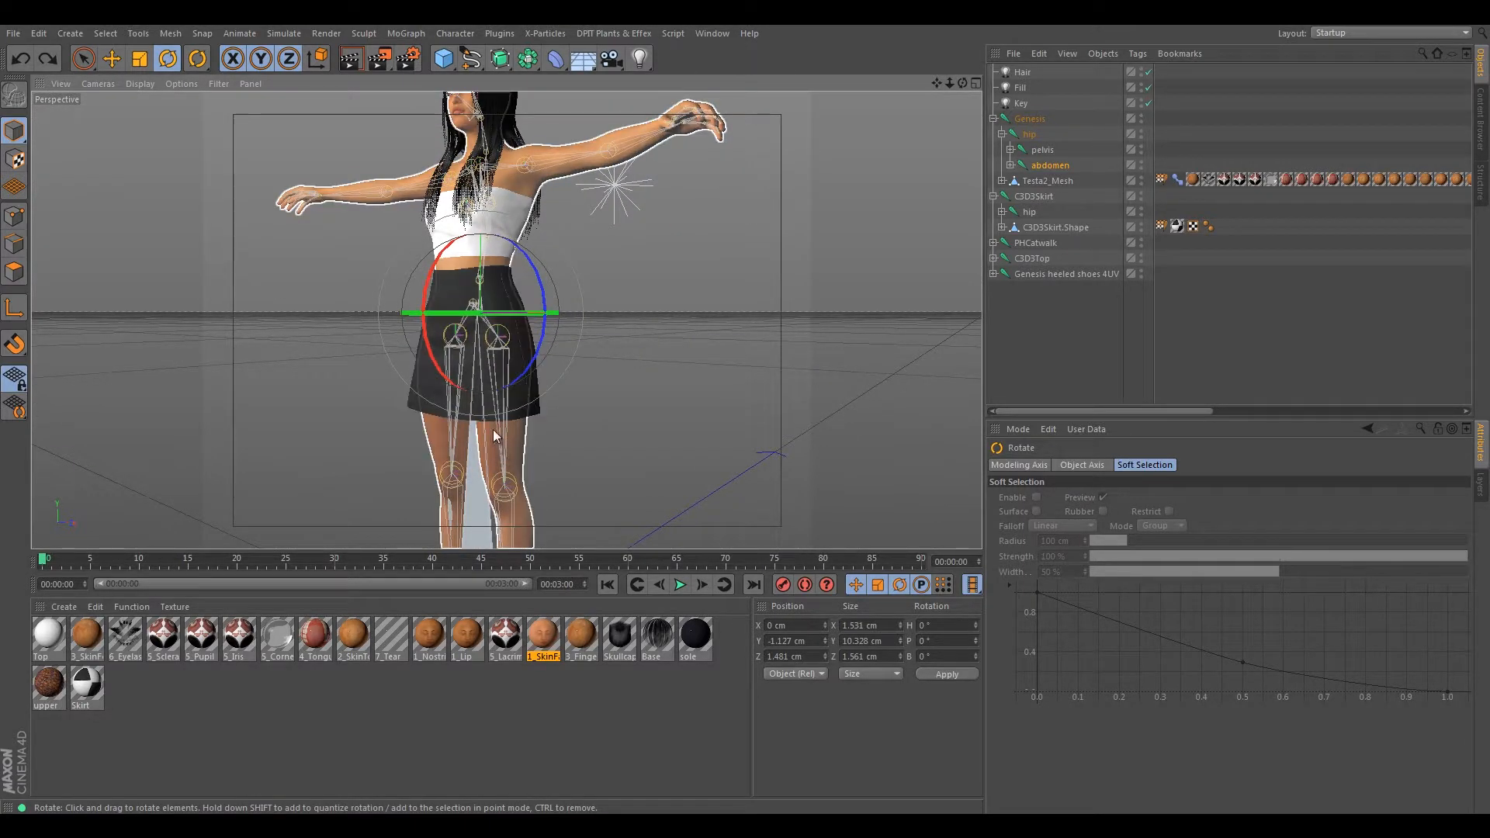
- Add a null object named Testa2 and move the Genesis figure's hip joint chain into it
left_click(1029, 134)
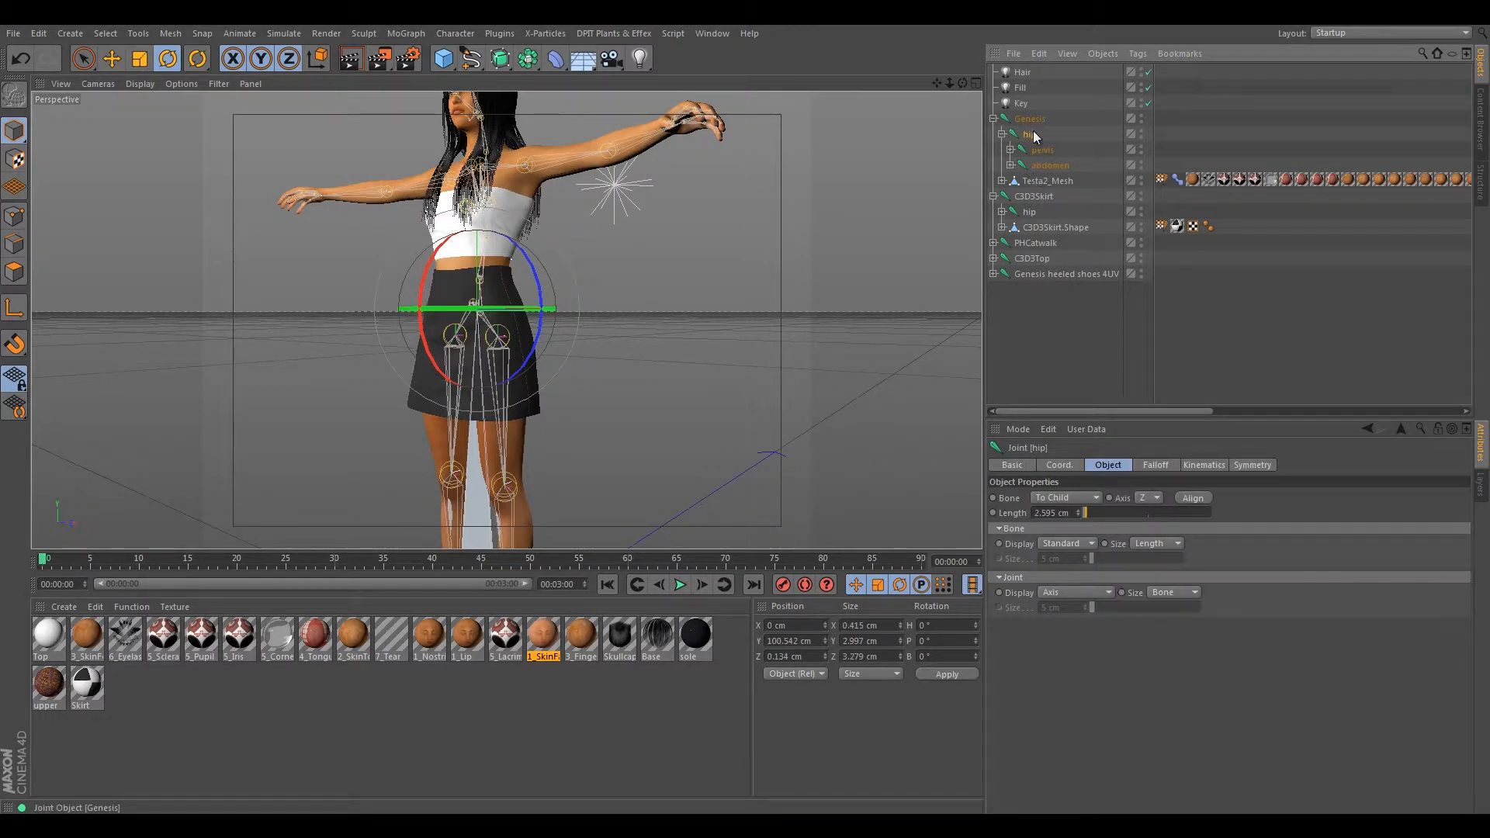
left_click(447, 64)
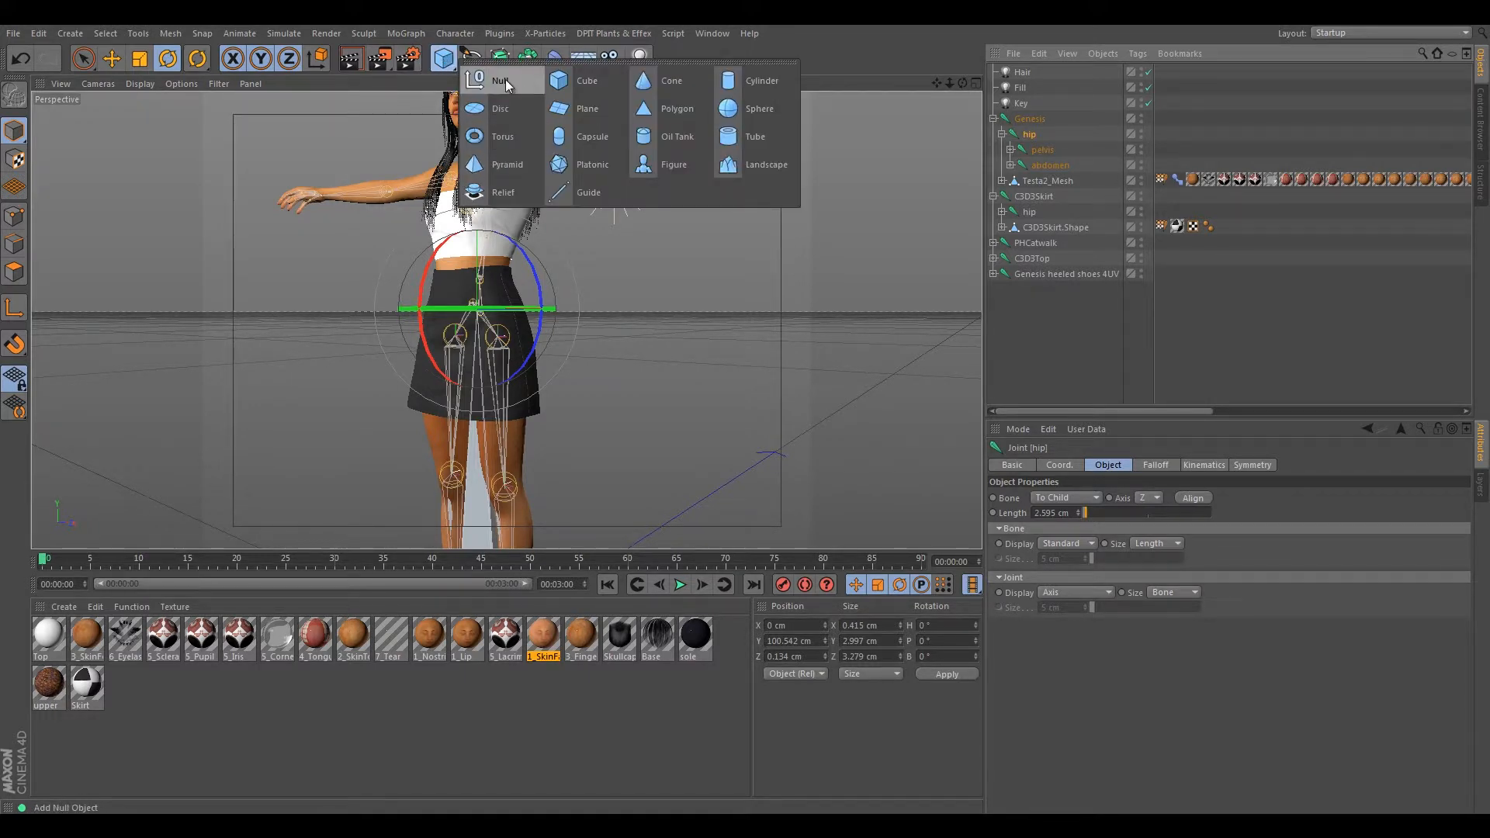
left_click(506, 80)
double_click(1024, 73)
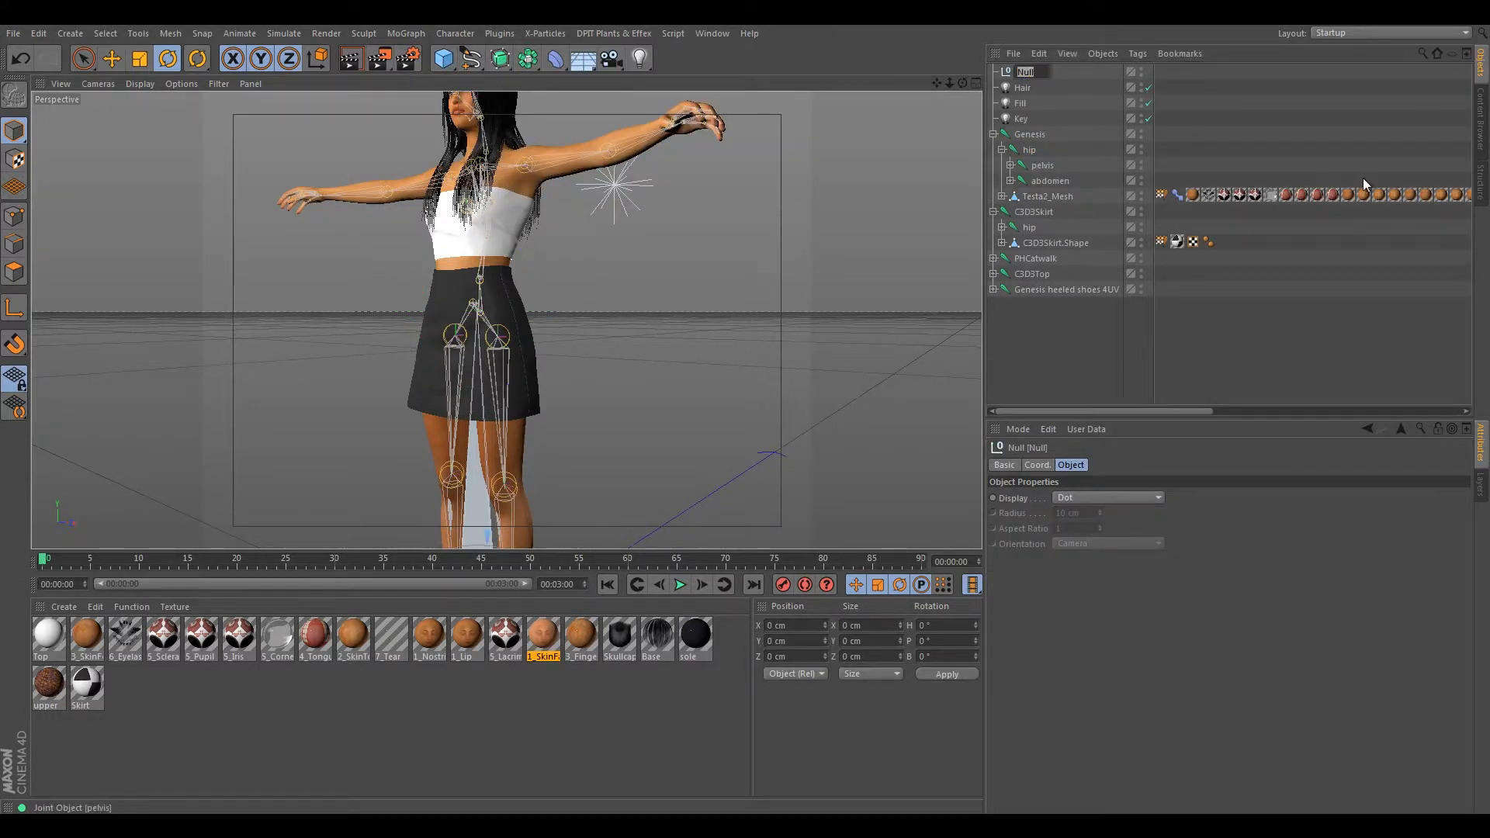
type("Testa2")
key("Return")
left_click(1028, 150)
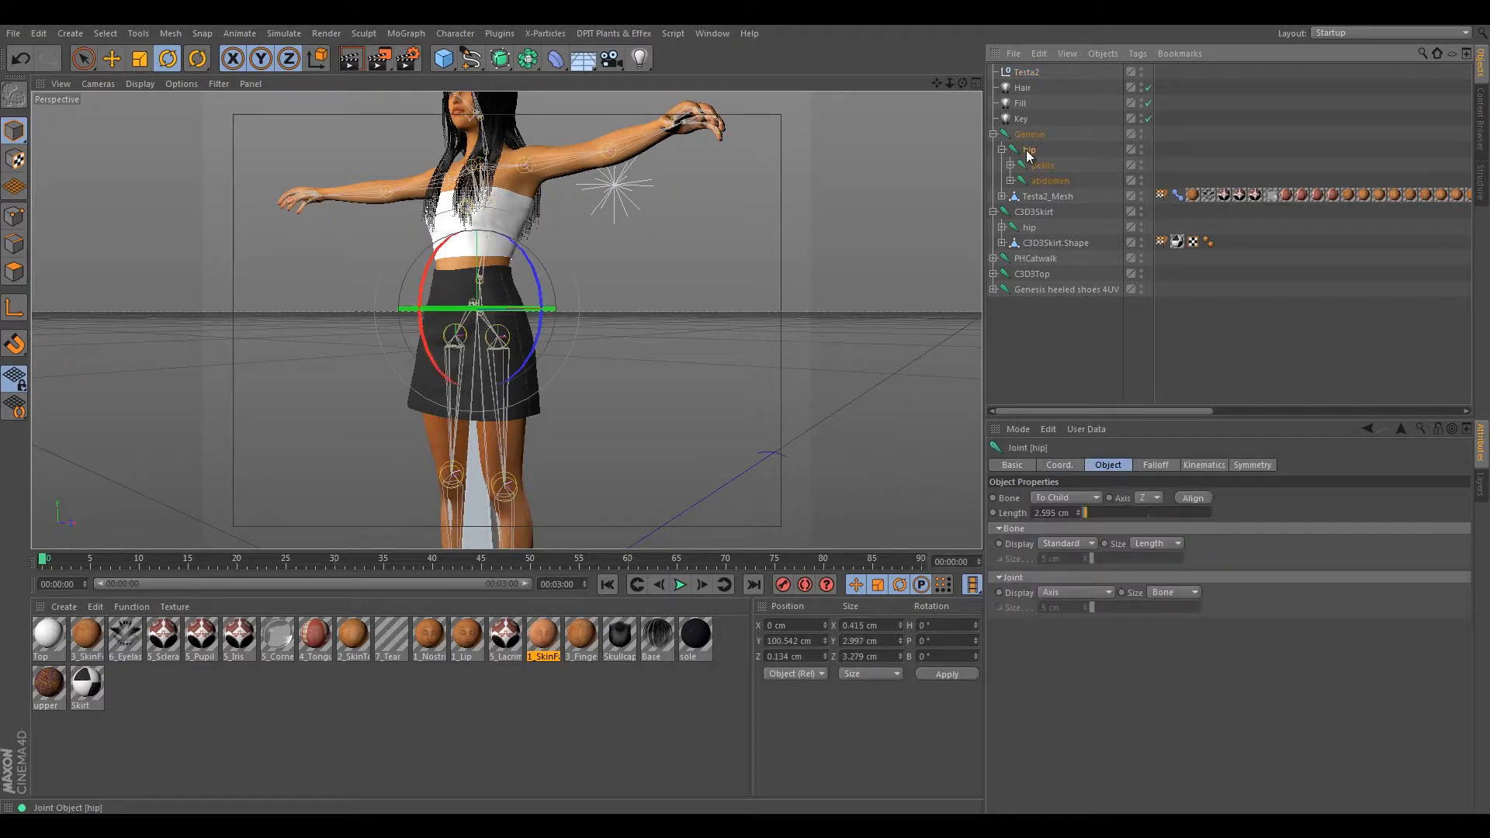
left_click_drag(1026, 73, 1027, 73)
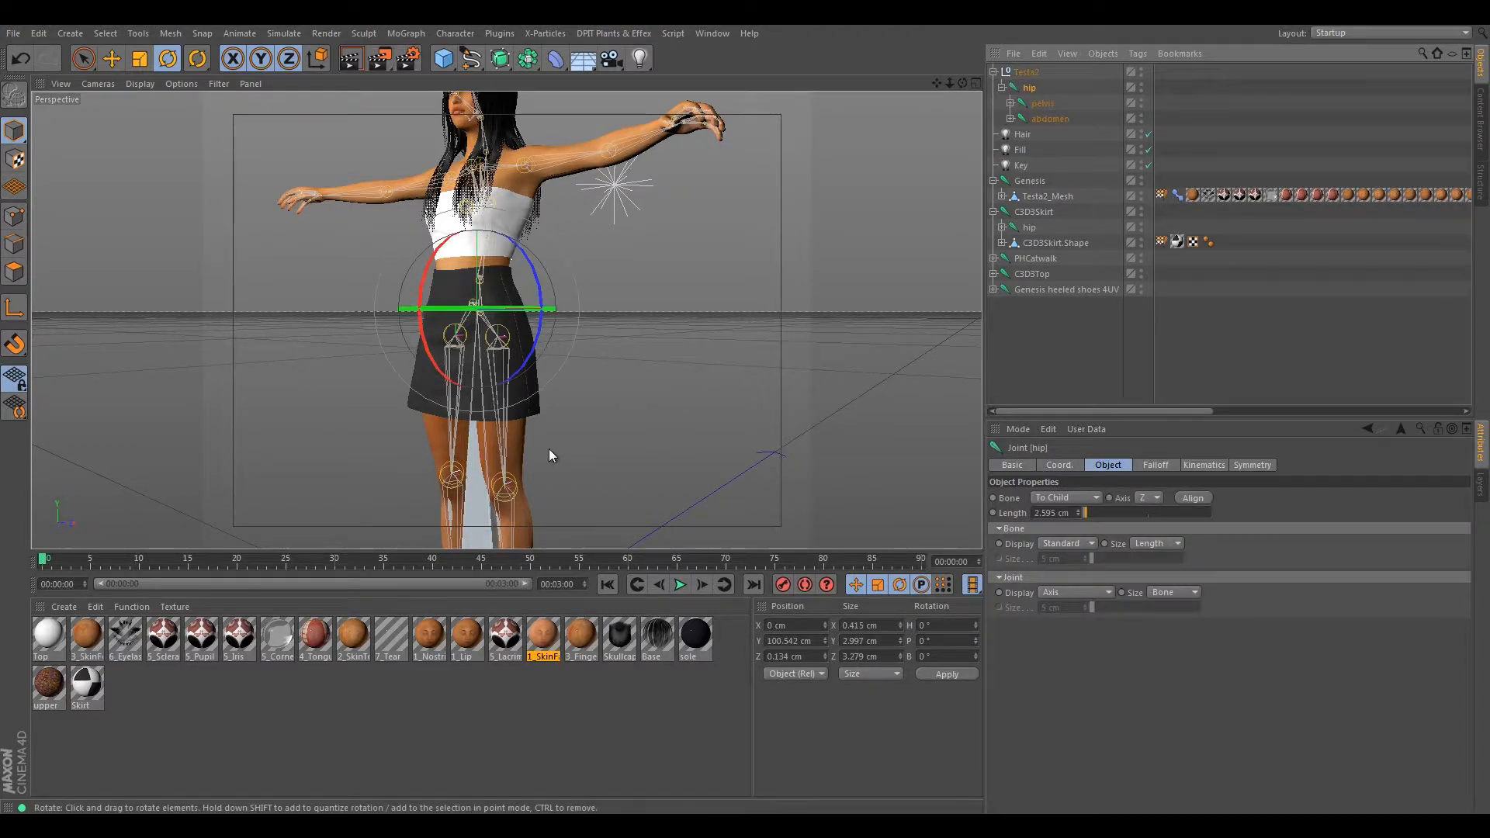
- Hide C3D3Skirt, PHCatwalk, C3D3Top and Genesis heeled shoes 4UV, and view the body mesh on its own
scroll(483, 479, "down", 3)
middle_click_drag(479, 483, 511, 383, "alt")
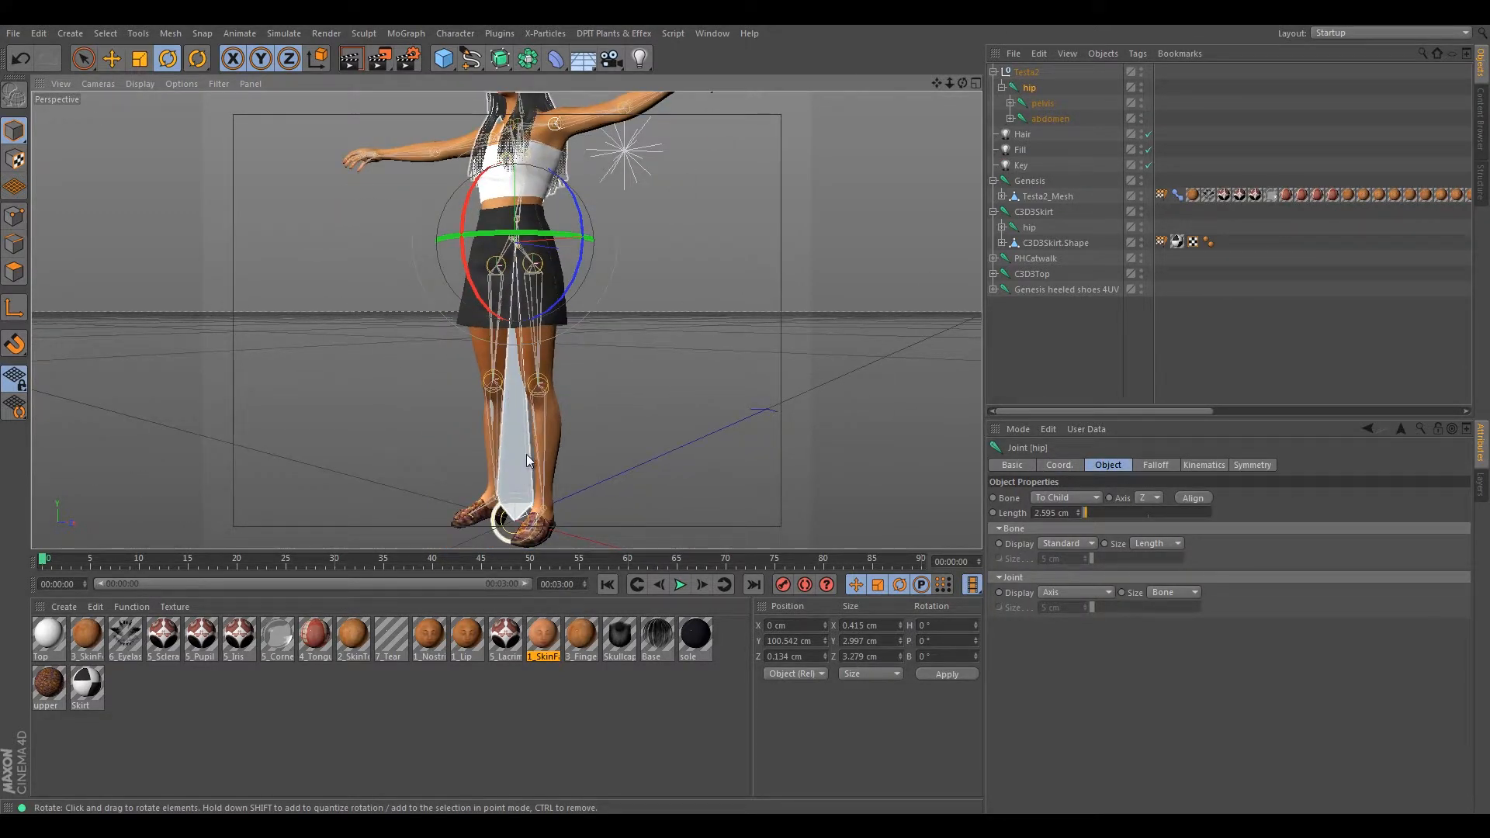
middle_click_drag(530, 452, 519, 477, "alt")
left_click_drag(610, 423, 624, 454, "alt")
double_click(1141, 208)
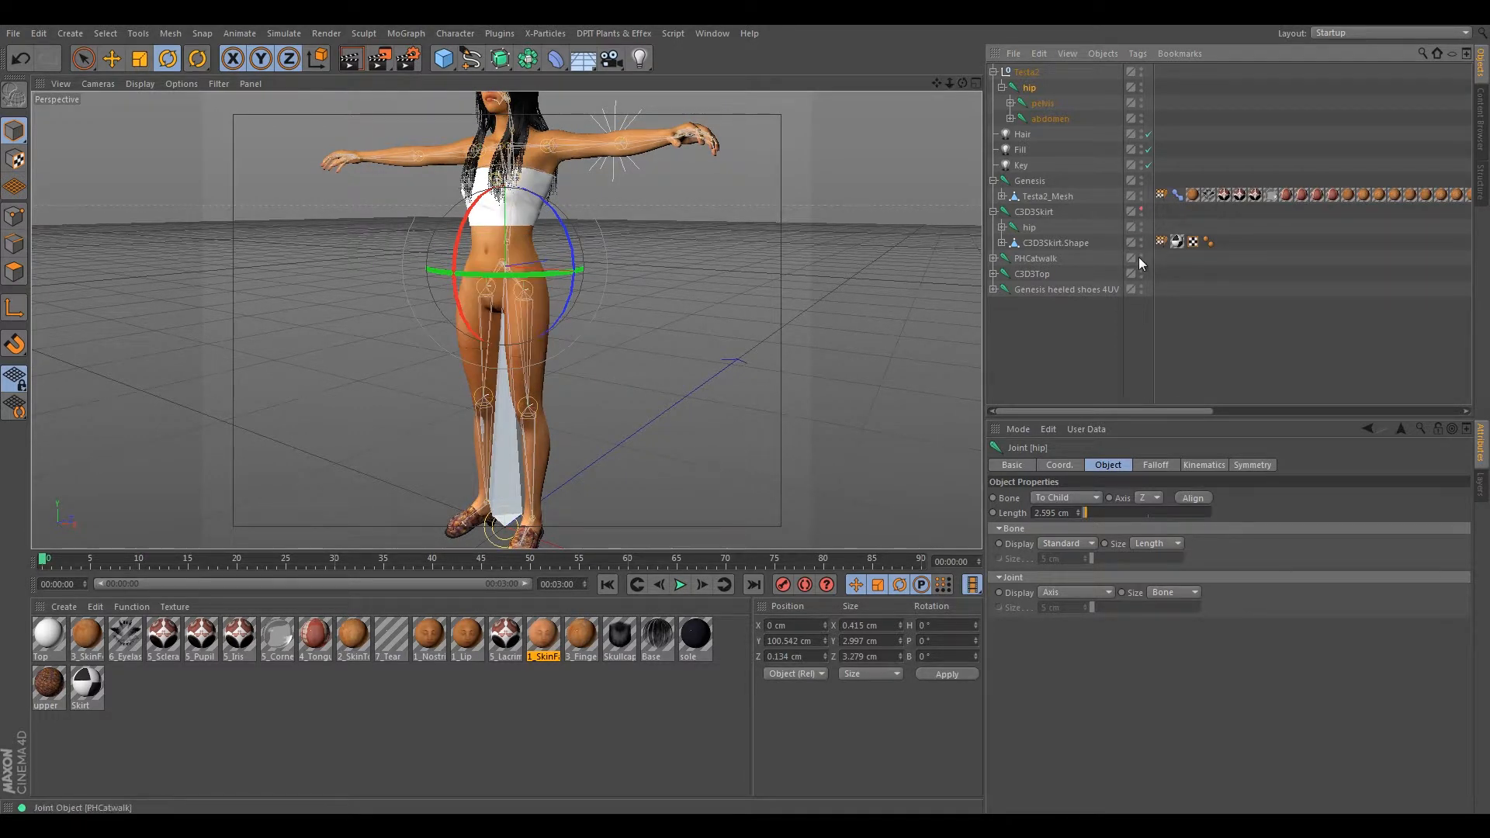
double_click(1140, 256)
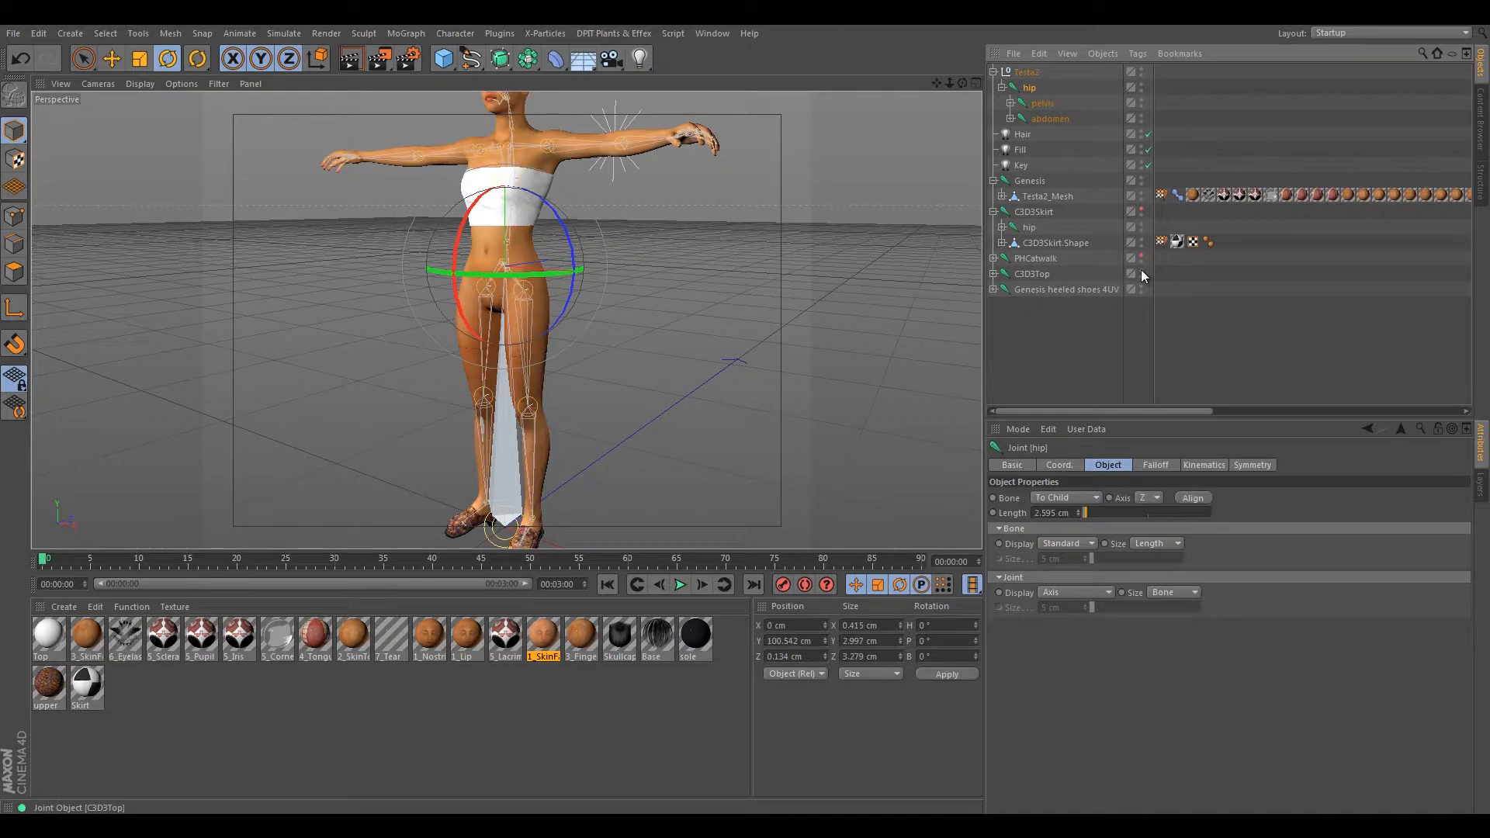
double_click(1142, 273)
middle_click_drag(588, 468, 581, 518, "alt")
left_click_drag(790, 342, 764, 364, "alt")
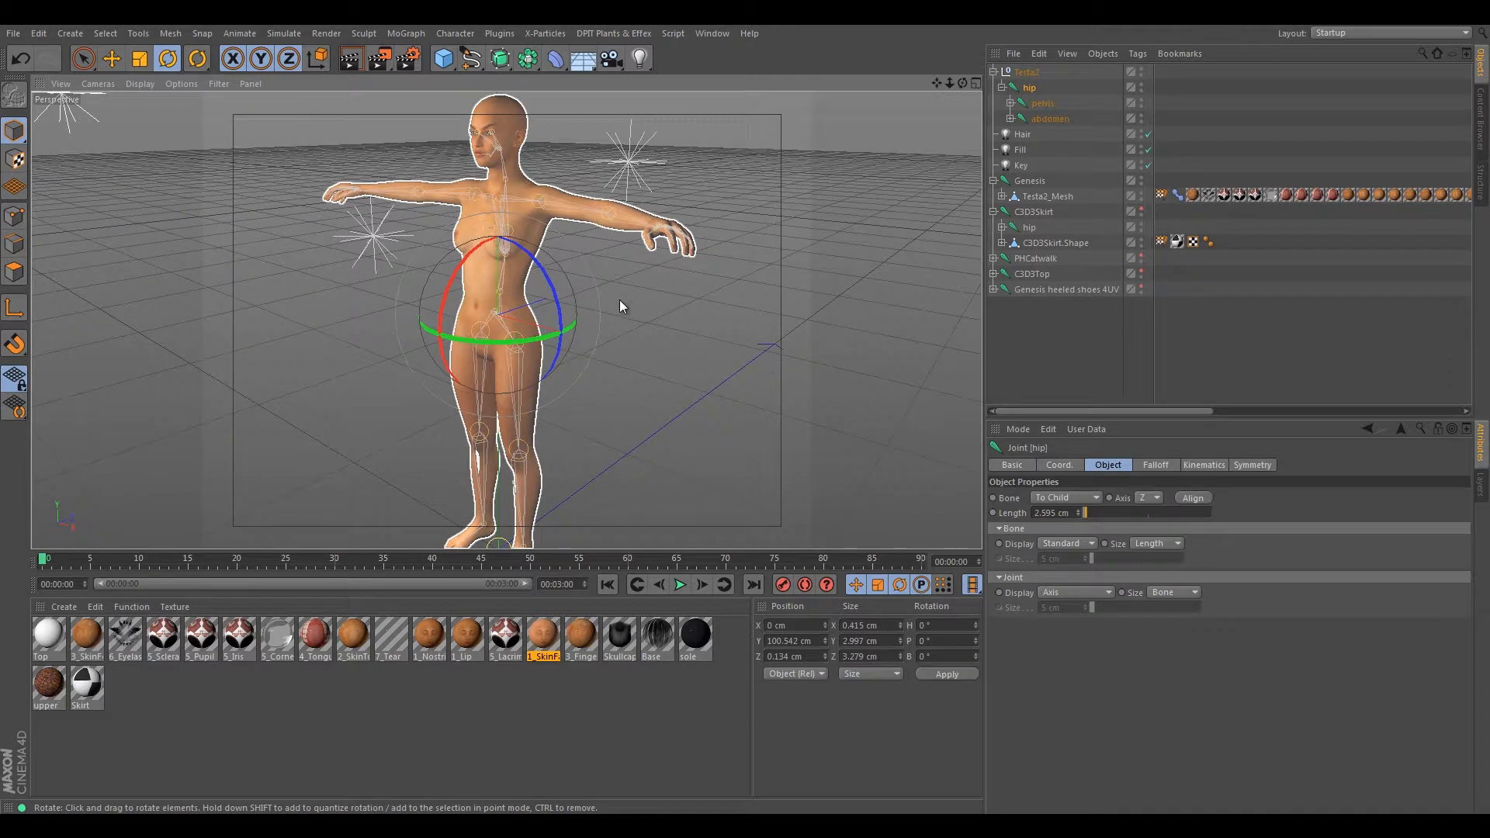
- Restore the default visibility of the shoes, top, hair and skirt
left_click(1031, 72)
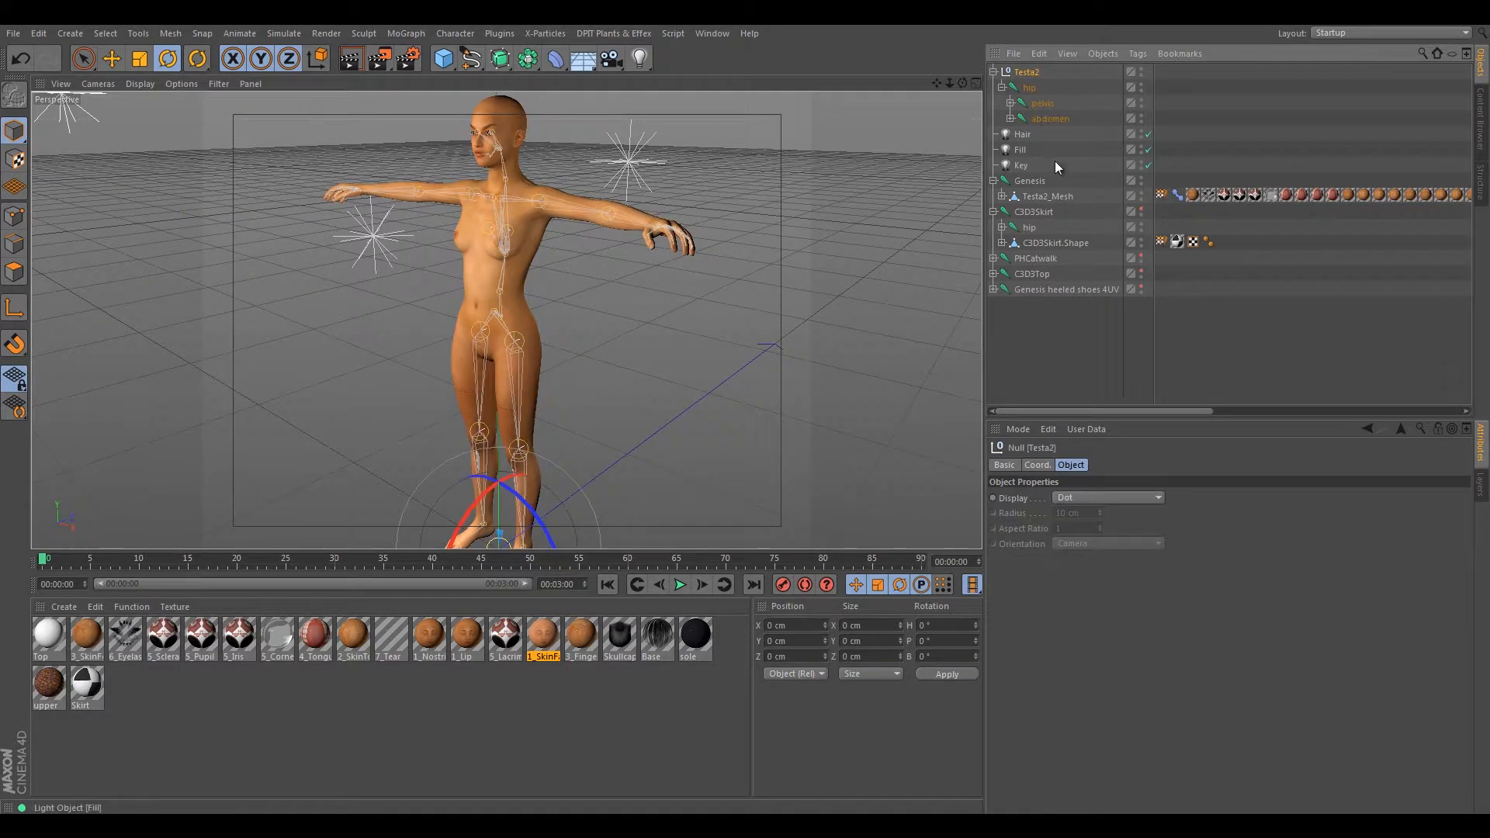
left_click(1141, 285)
left_click(1141, 272)
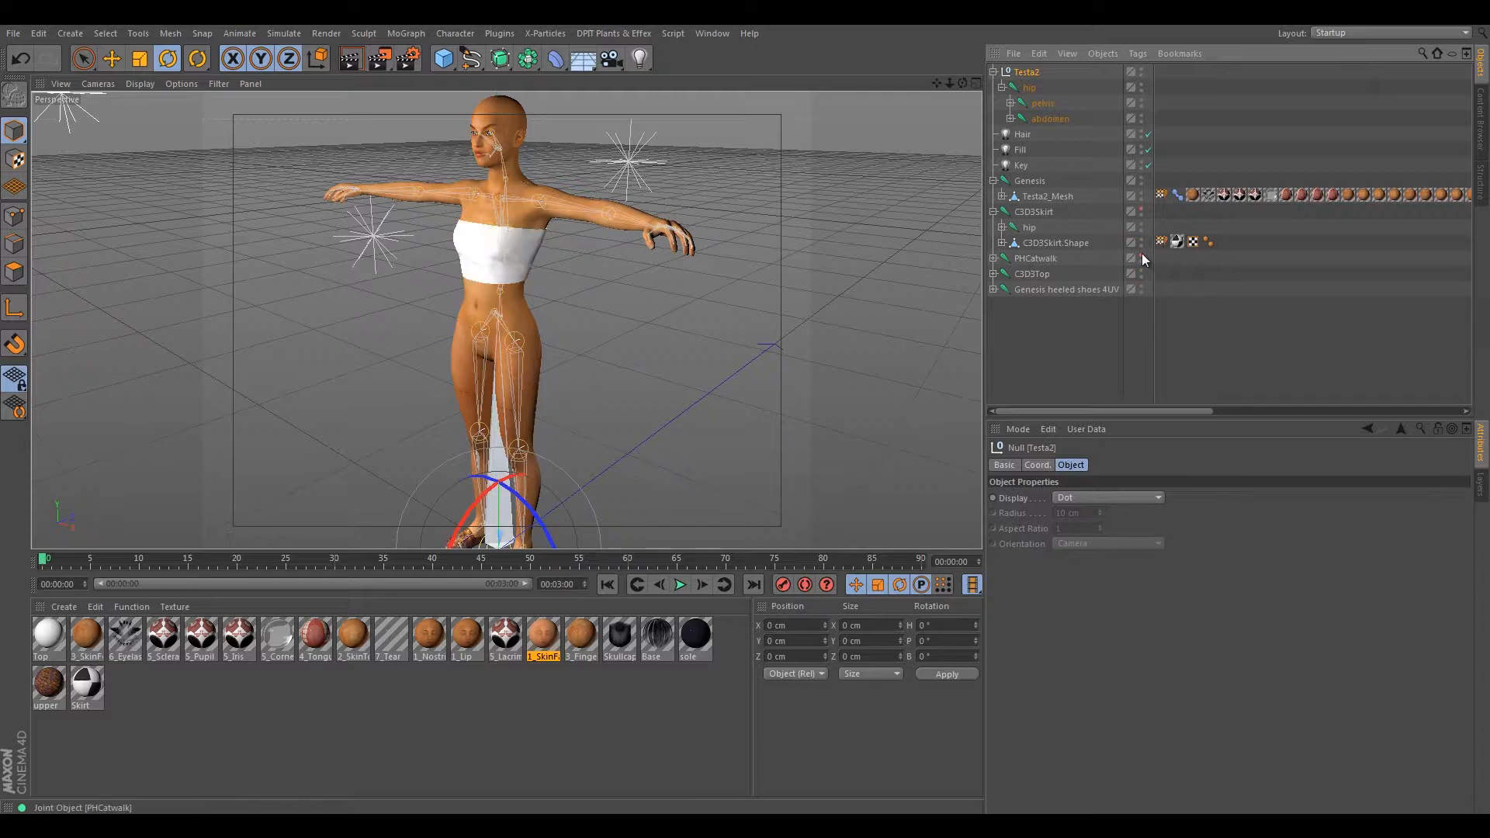
left_click(1141, 211)
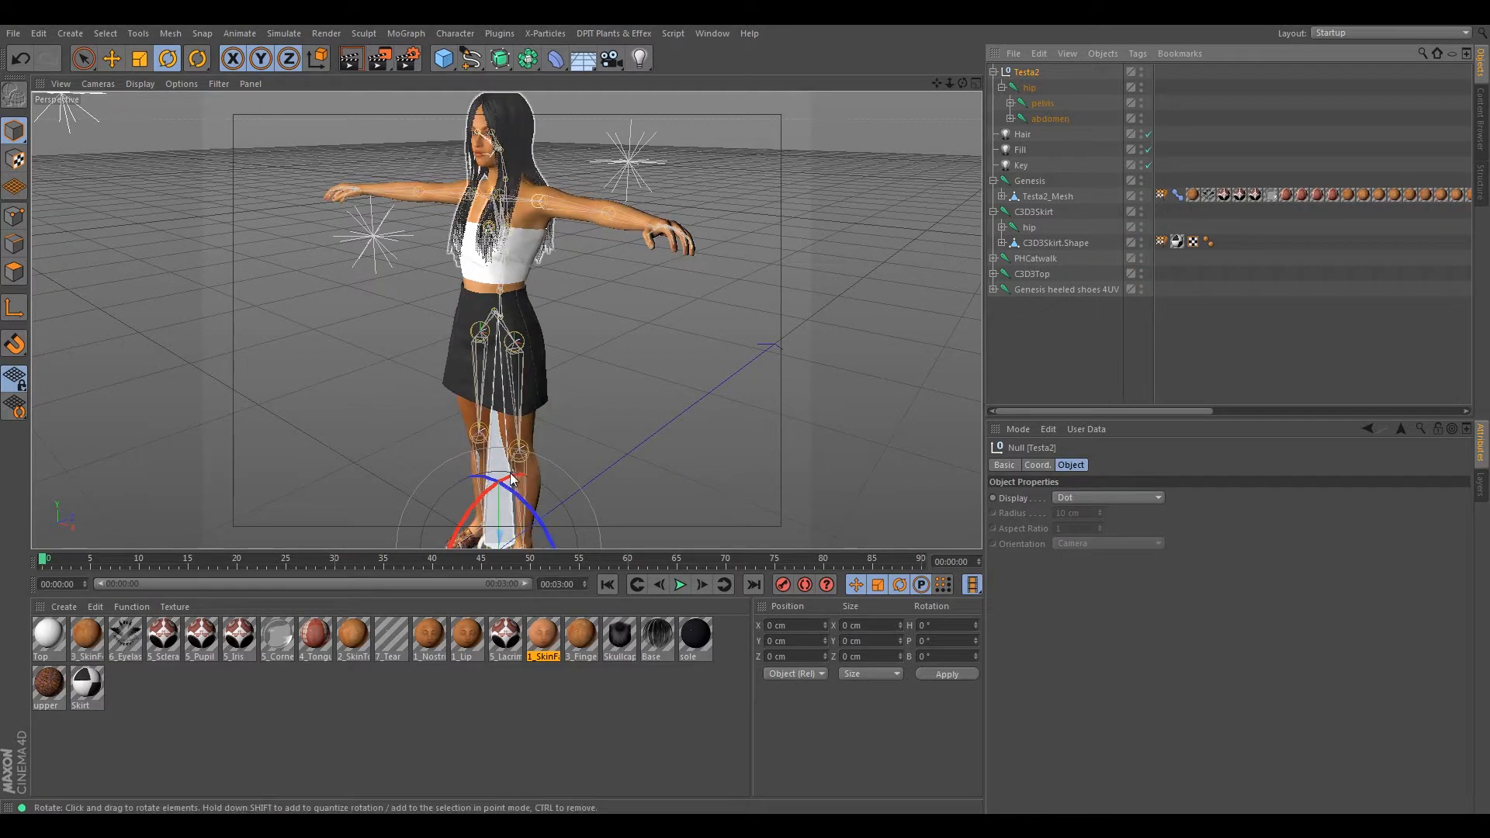
- Move Testa2_Mesh out of Genesis into the Testa2 hierarchy, under its hip joint
left_click(1068, 195)
left_click_drag(1029, 197, 1020, 78)
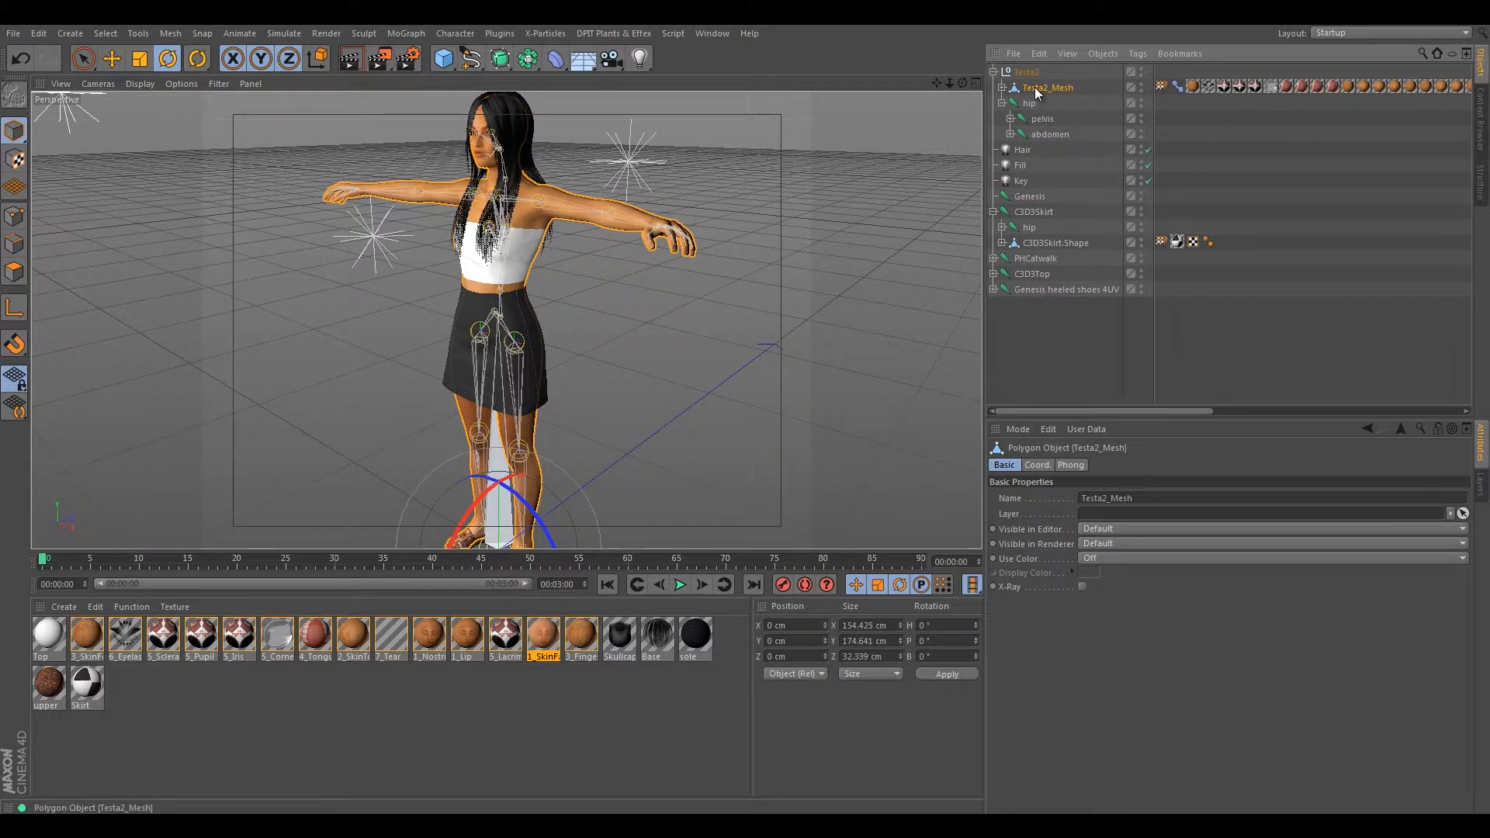
left_click_drag(1031, 144, 1020, 146)
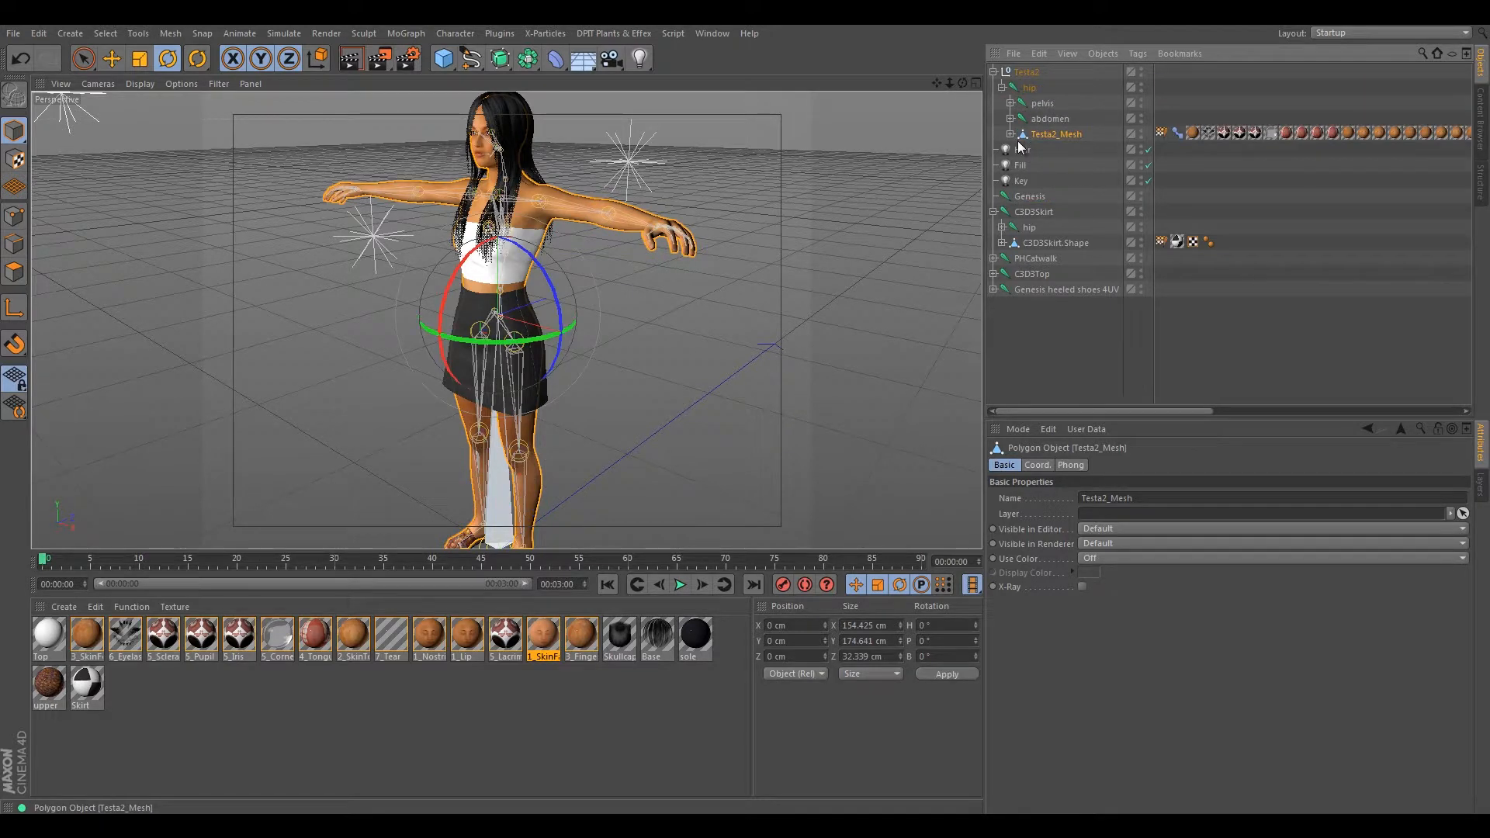
- Move Testa2_Mesh out of the hip joint and make it a direct child of Testa2, placed below hip
left_click(1003, 93)
left_click(1001, 89)
left_click(1001, 89)
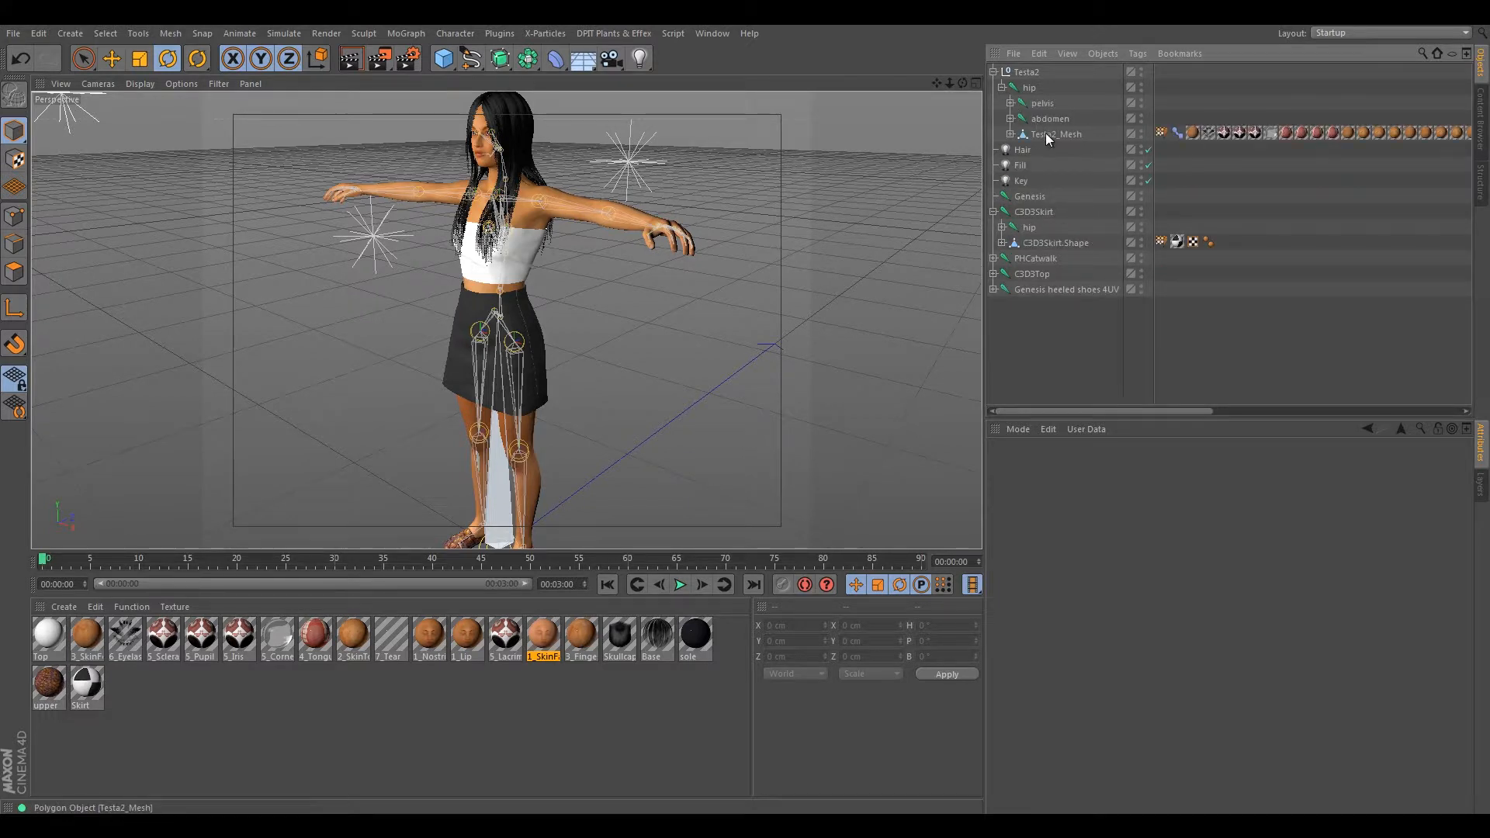
left_click_drag(1017, 72, 1019, 77)
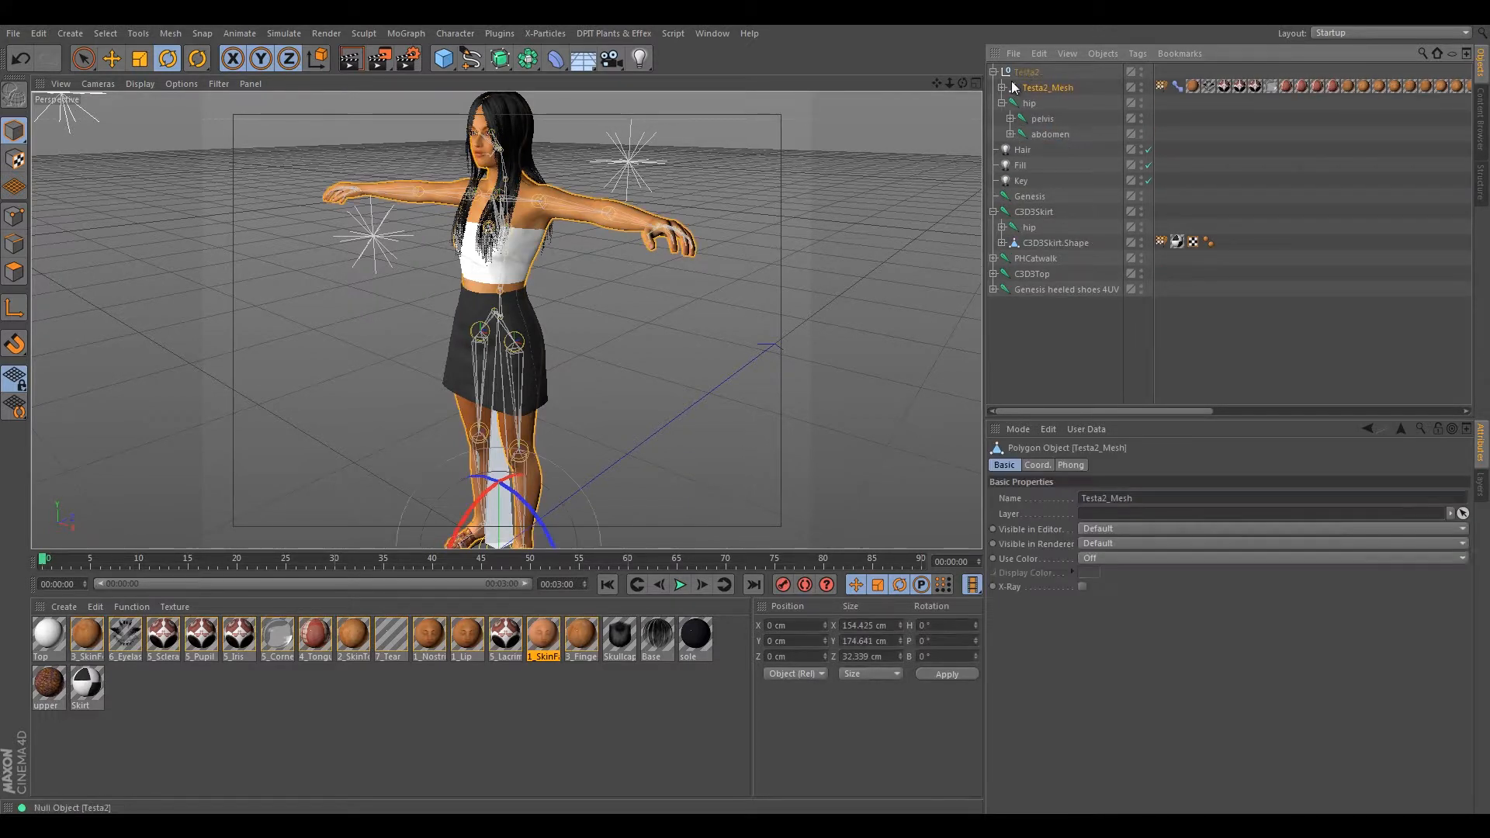
left_click(1002, 103)
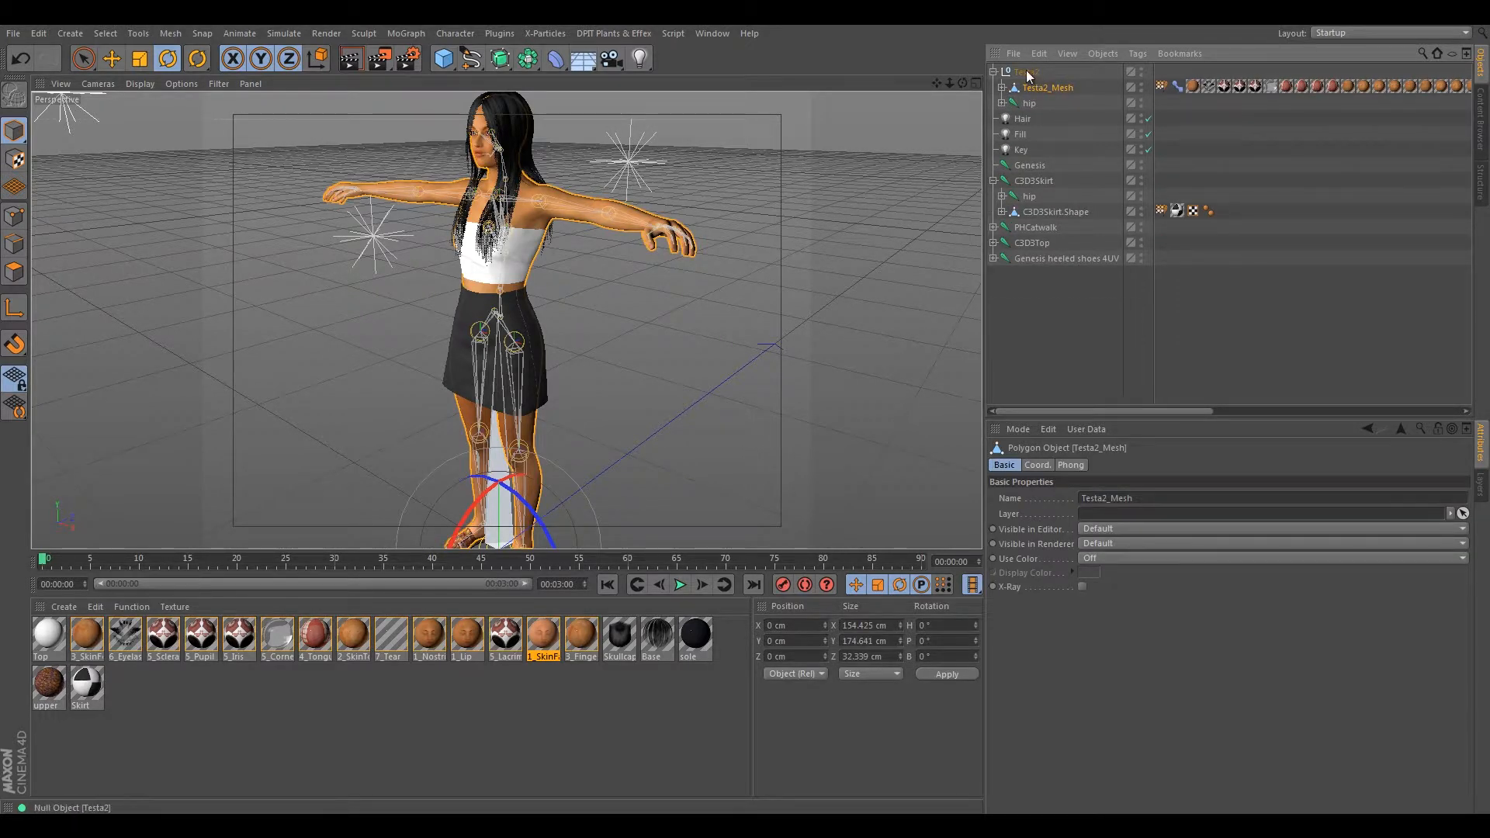
left_click_drag(1011, 110, 1014, 117)
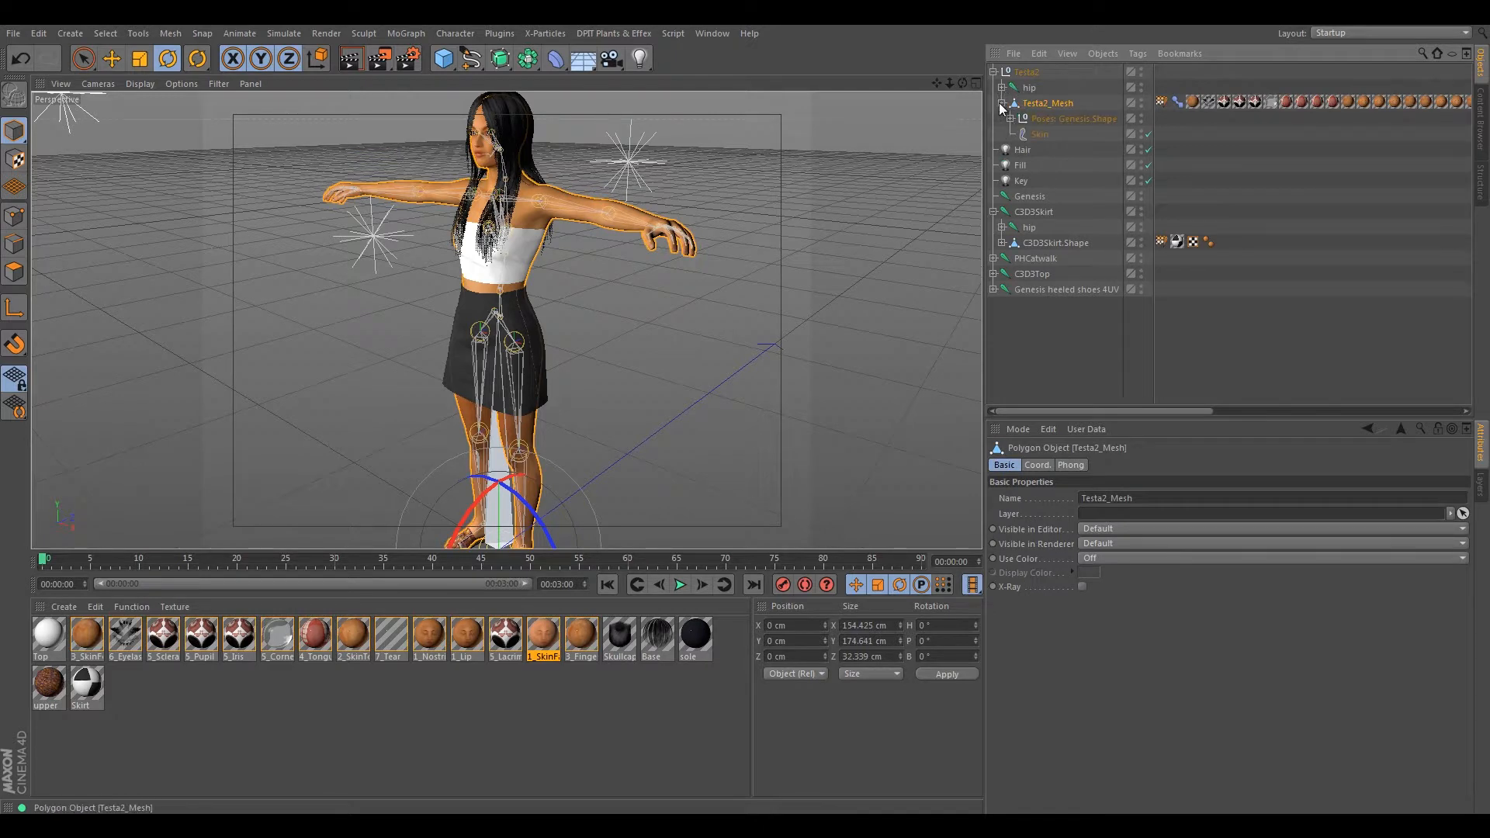
left_click(1003, 87)
left_click(1003, 87)
left_click(1003, 87)
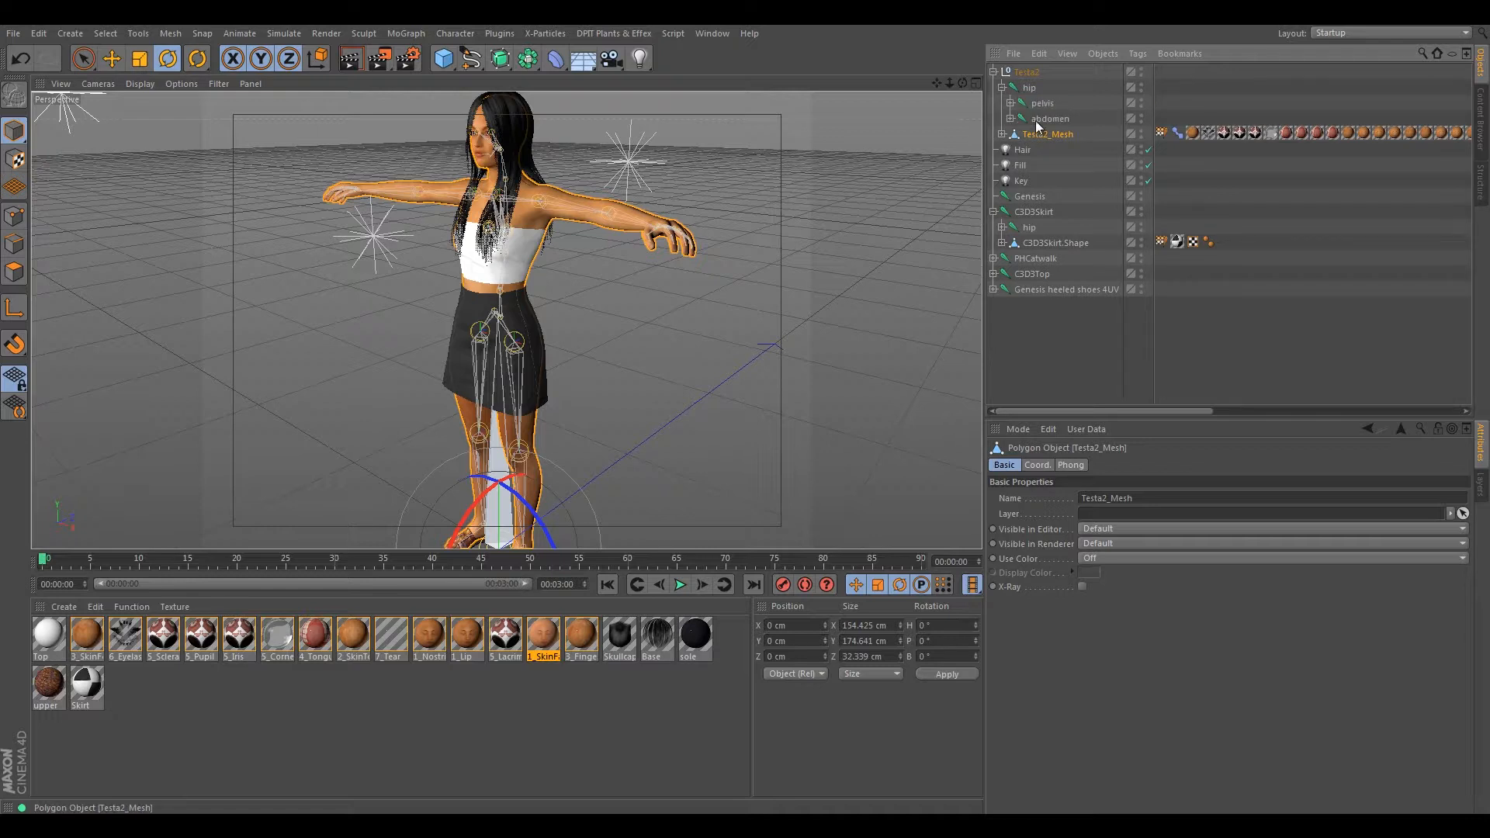
- Delete the empty Genesis joint and collapse the Testa2 and C3D3Skirt hierarchies
left_click(1020, 72)
left_click(994, 70)
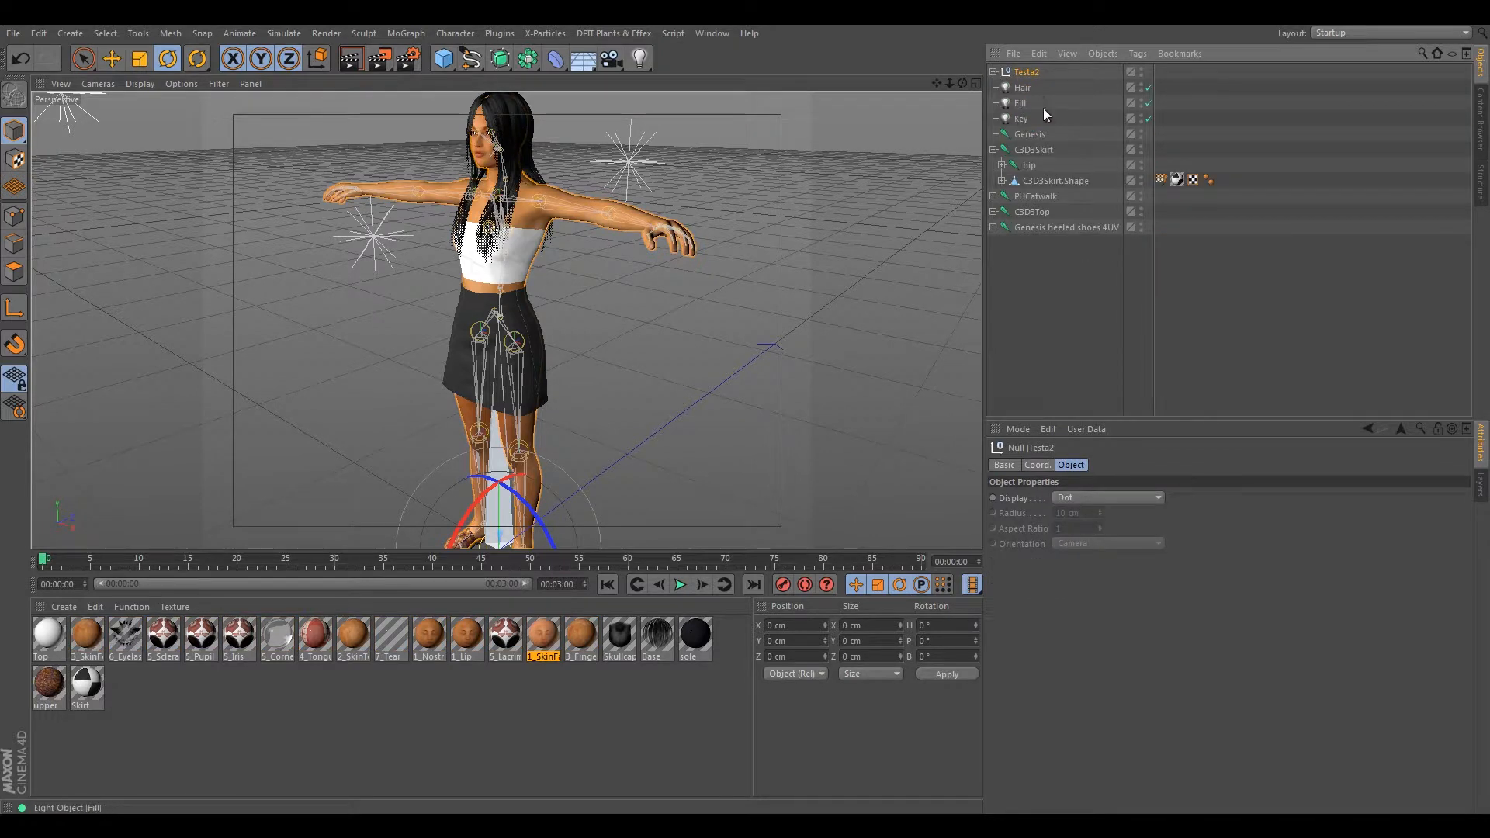
left_click(1030, 133)
key("Delete")
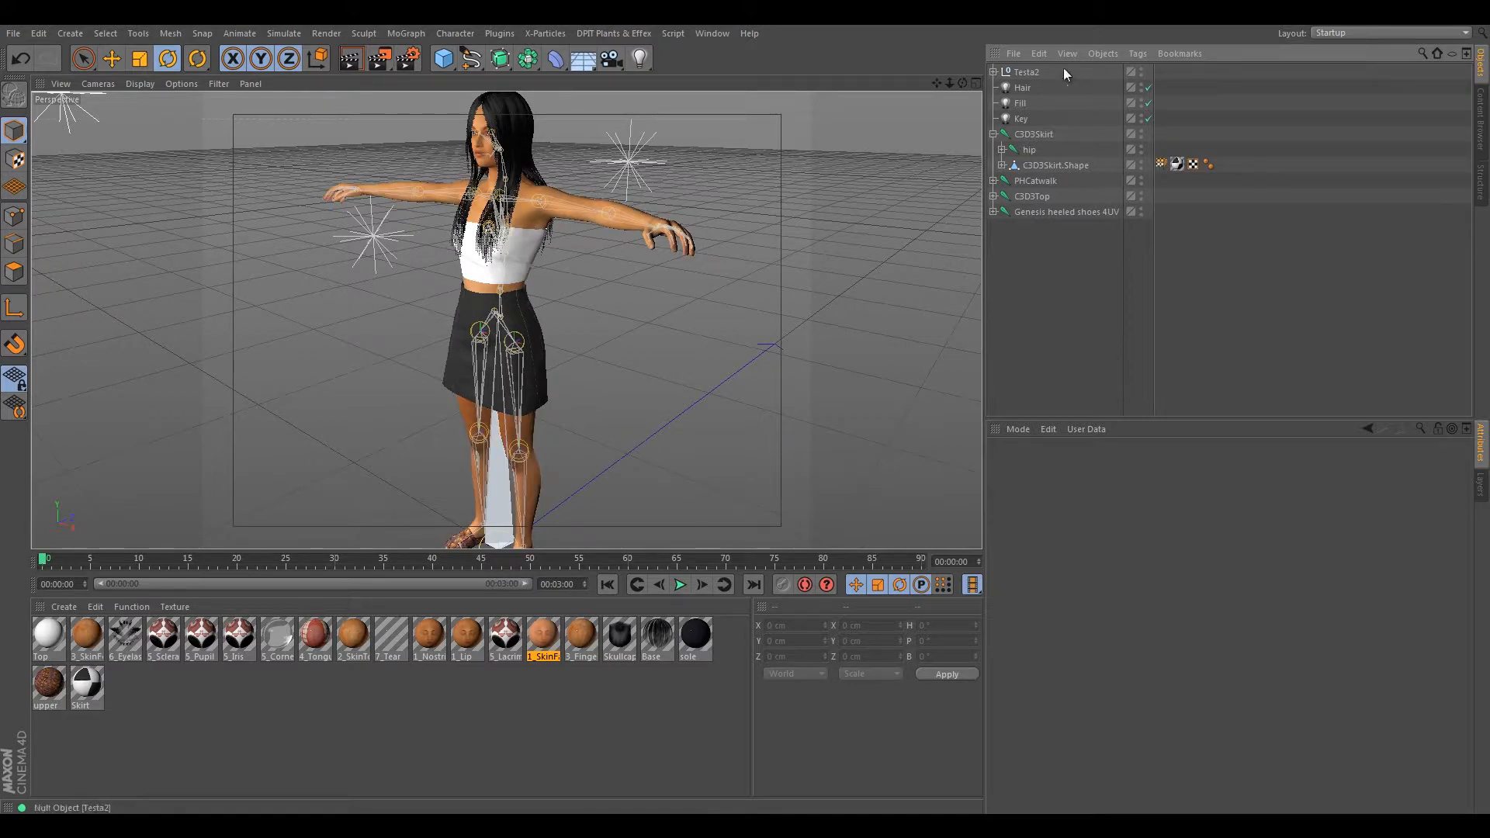
left_click(1000, 135)
left_click(995, 134)
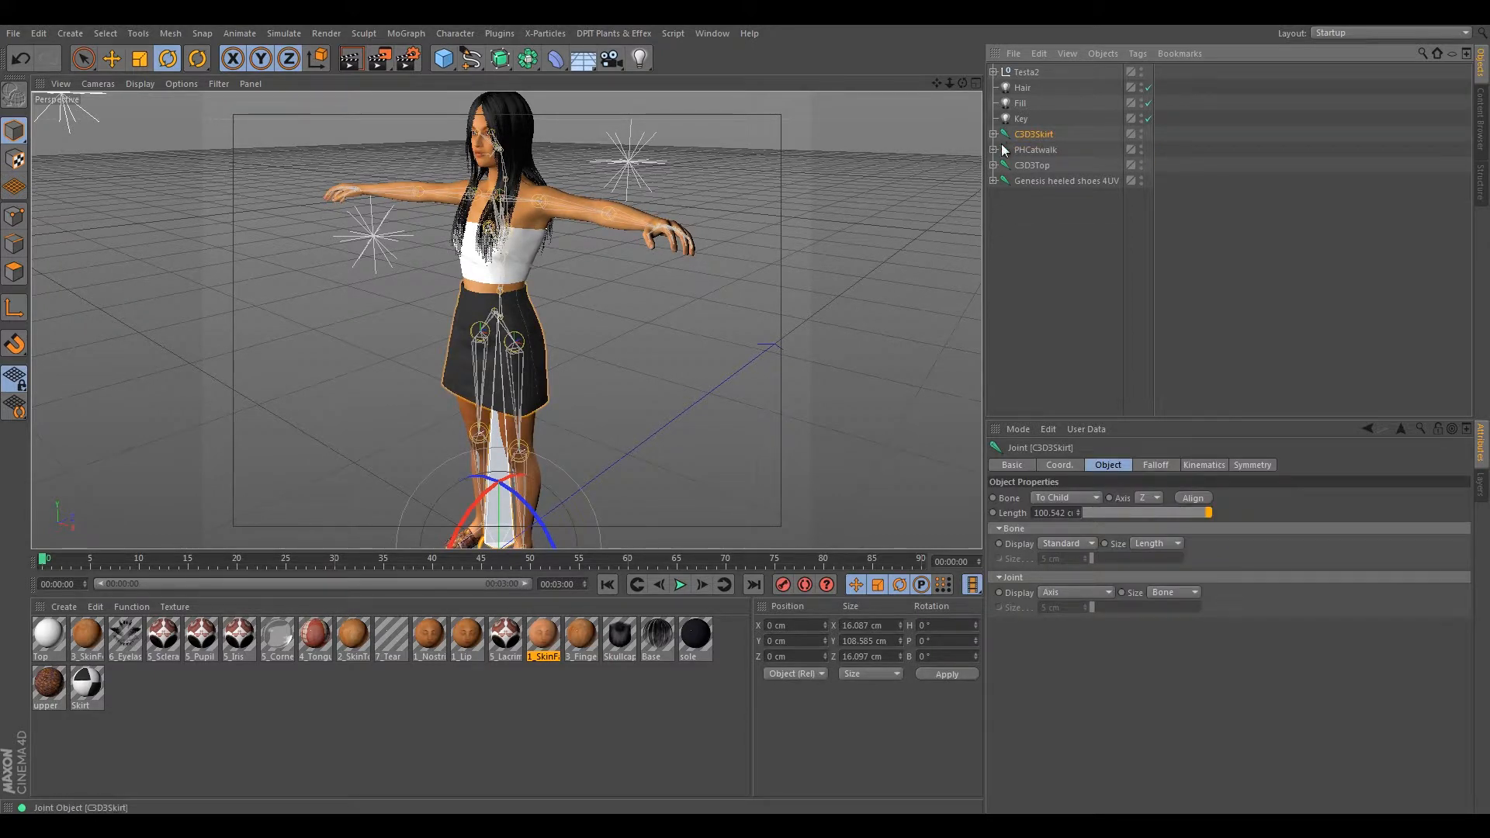
- Examine the Testa2 group and the hip joint inside the C3D3Skirt hierarchy
left_click(1019, 71)
left_click(992, 70)
left_click(992, 71)
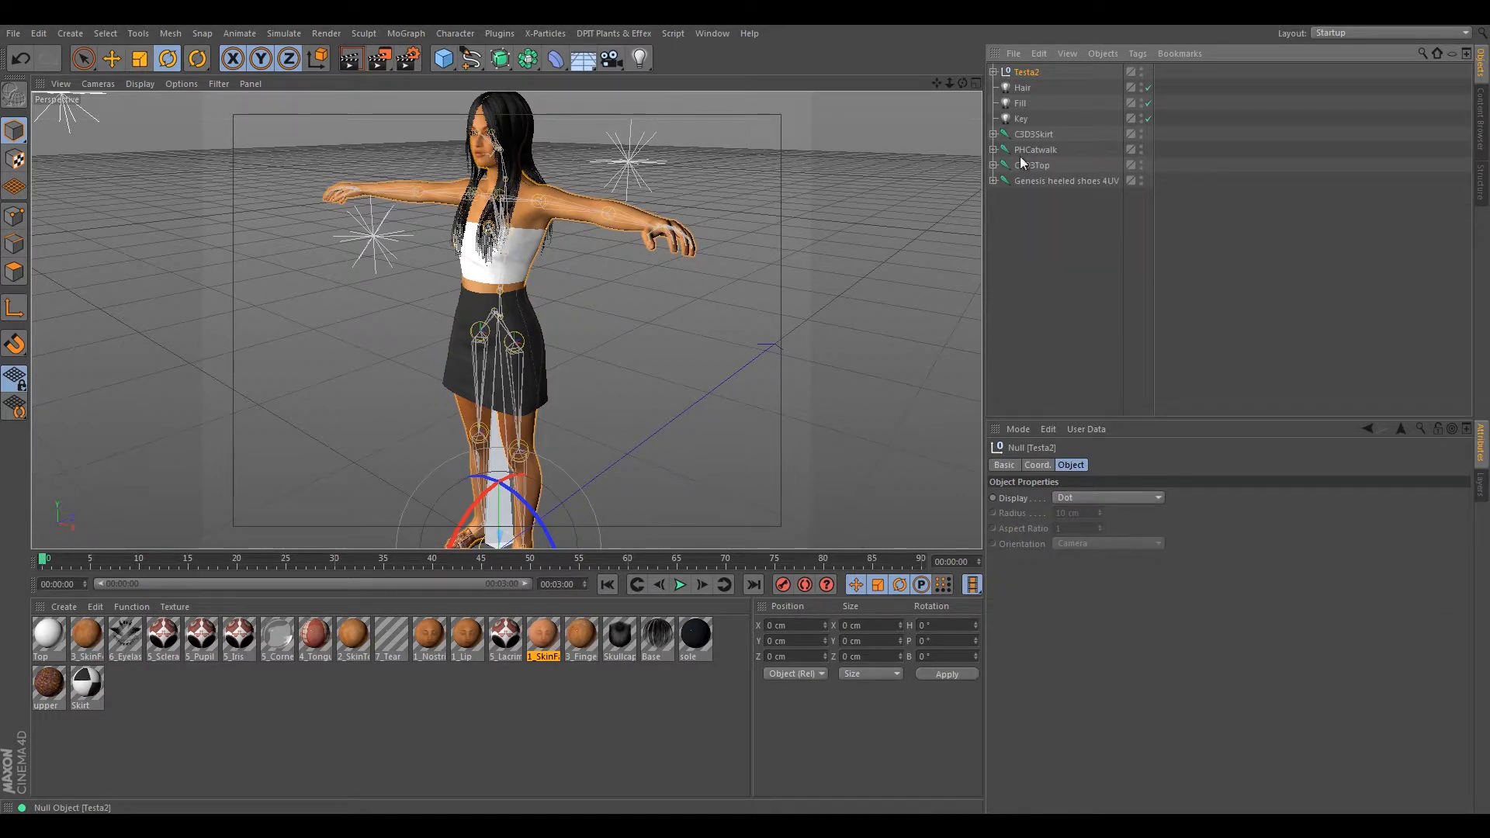
left_click(1037, 133)
left_click(993, 134)
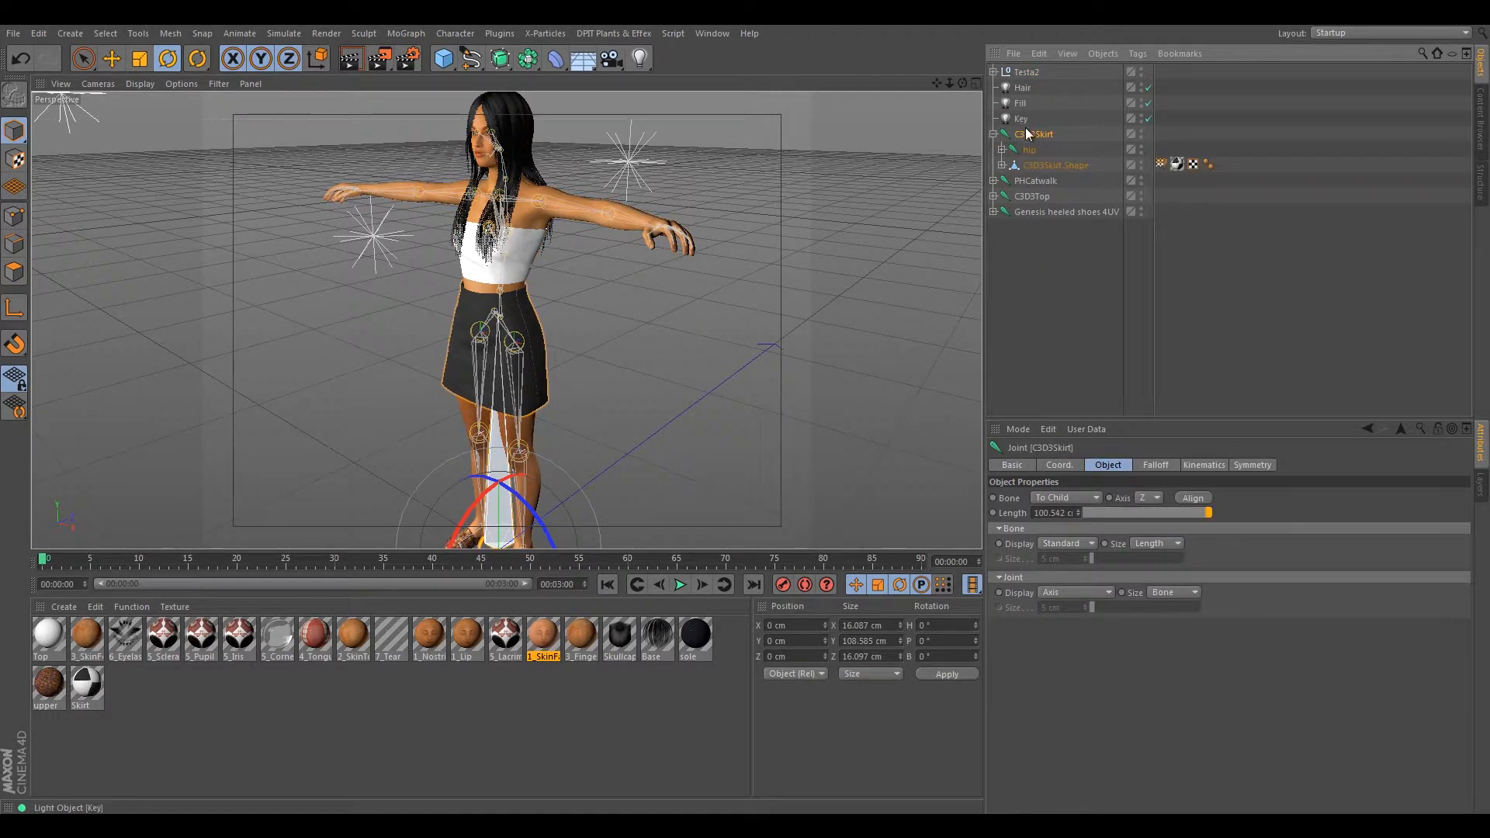
left_click(1029, 150)
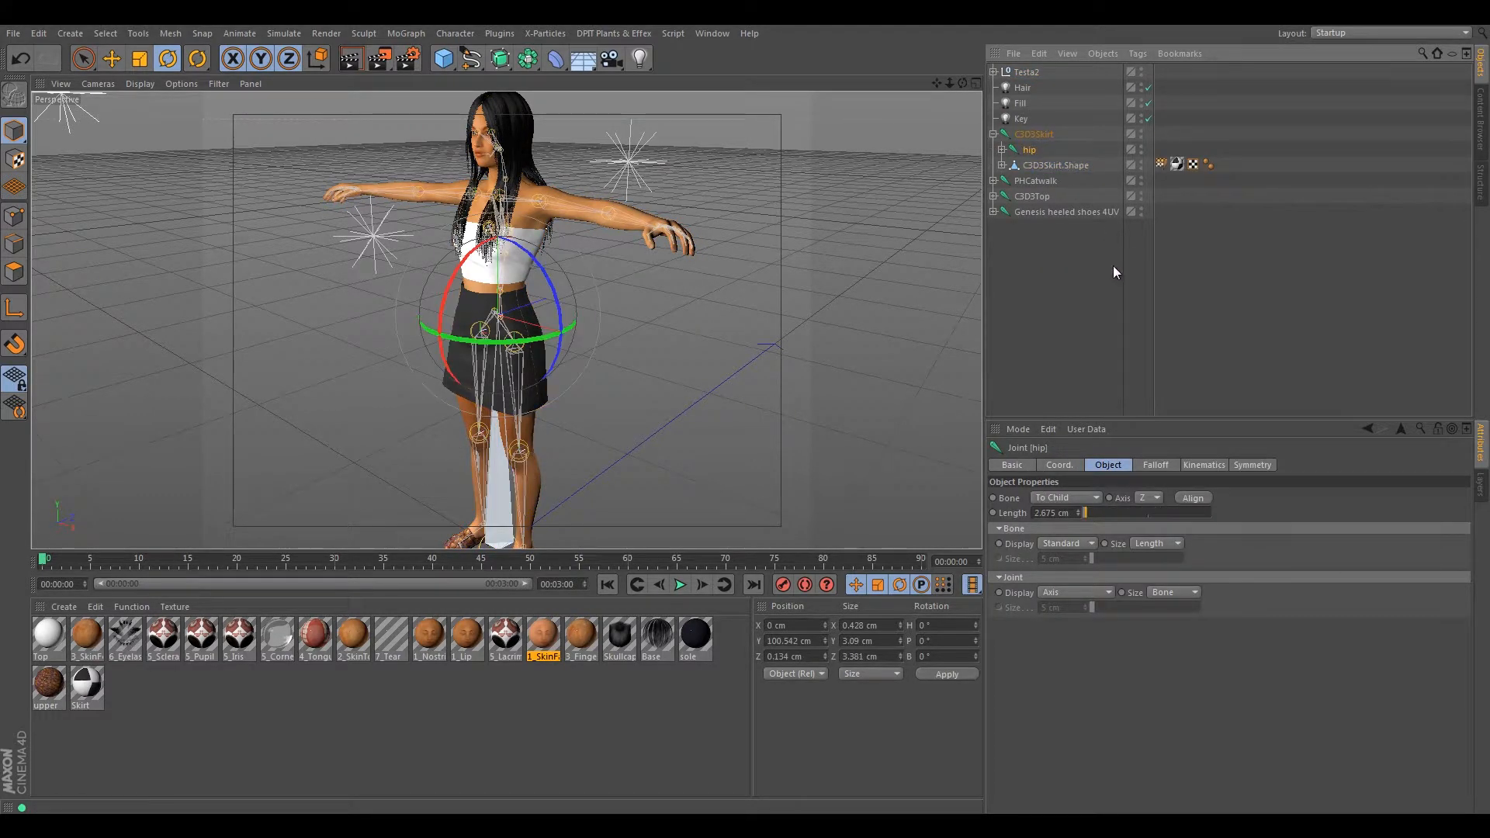
- Inspect the joints assigned to C3D3Skirt.Shape's Weight tag in an enlarged Weights Manager, and close it
left_click(1051, 164)
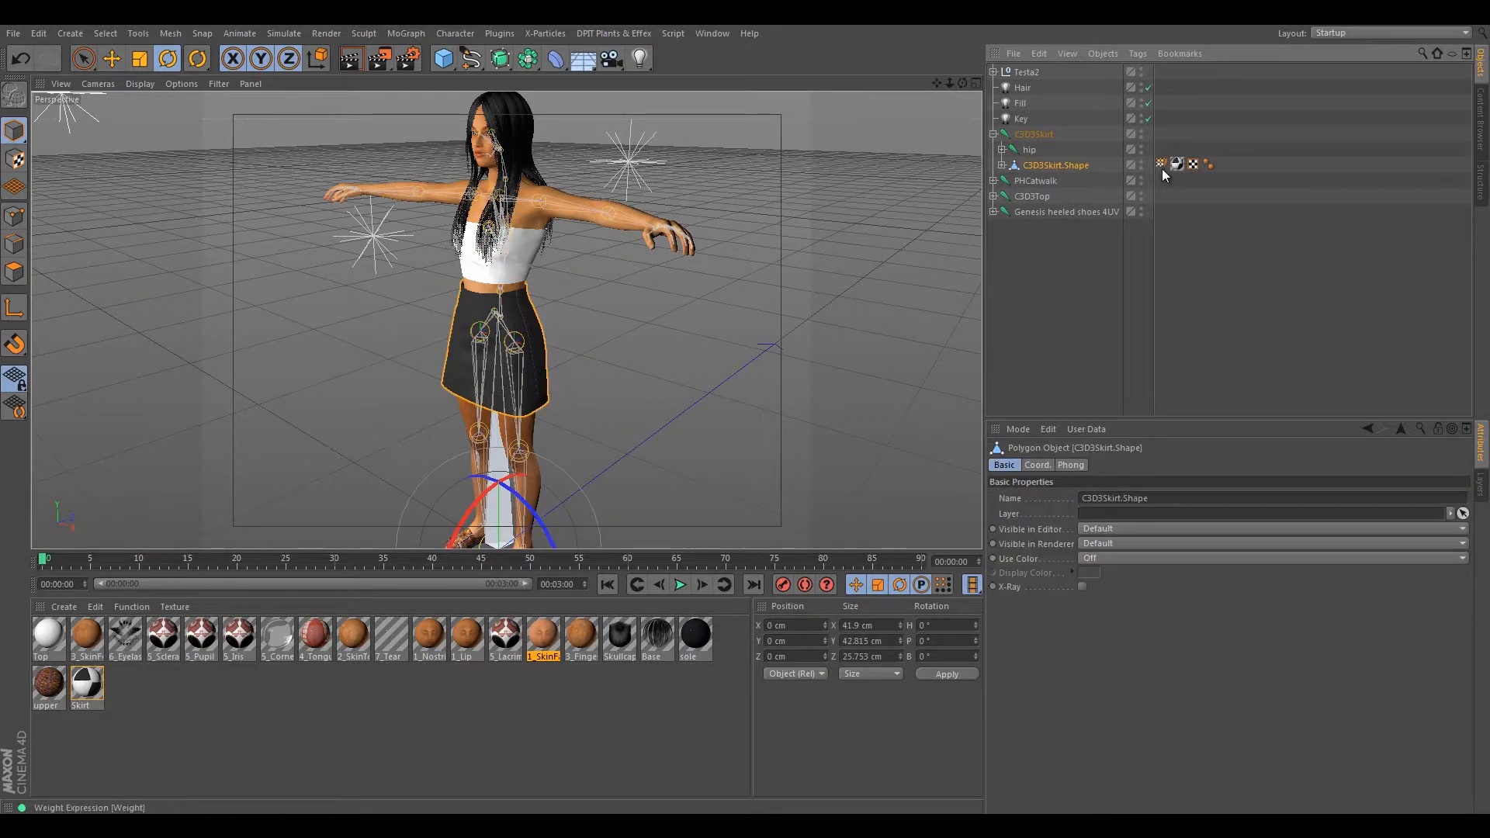
left_click(1161, 163)
double_click(1161, 163)
left_click_drag(1056, 42, 498, 153)
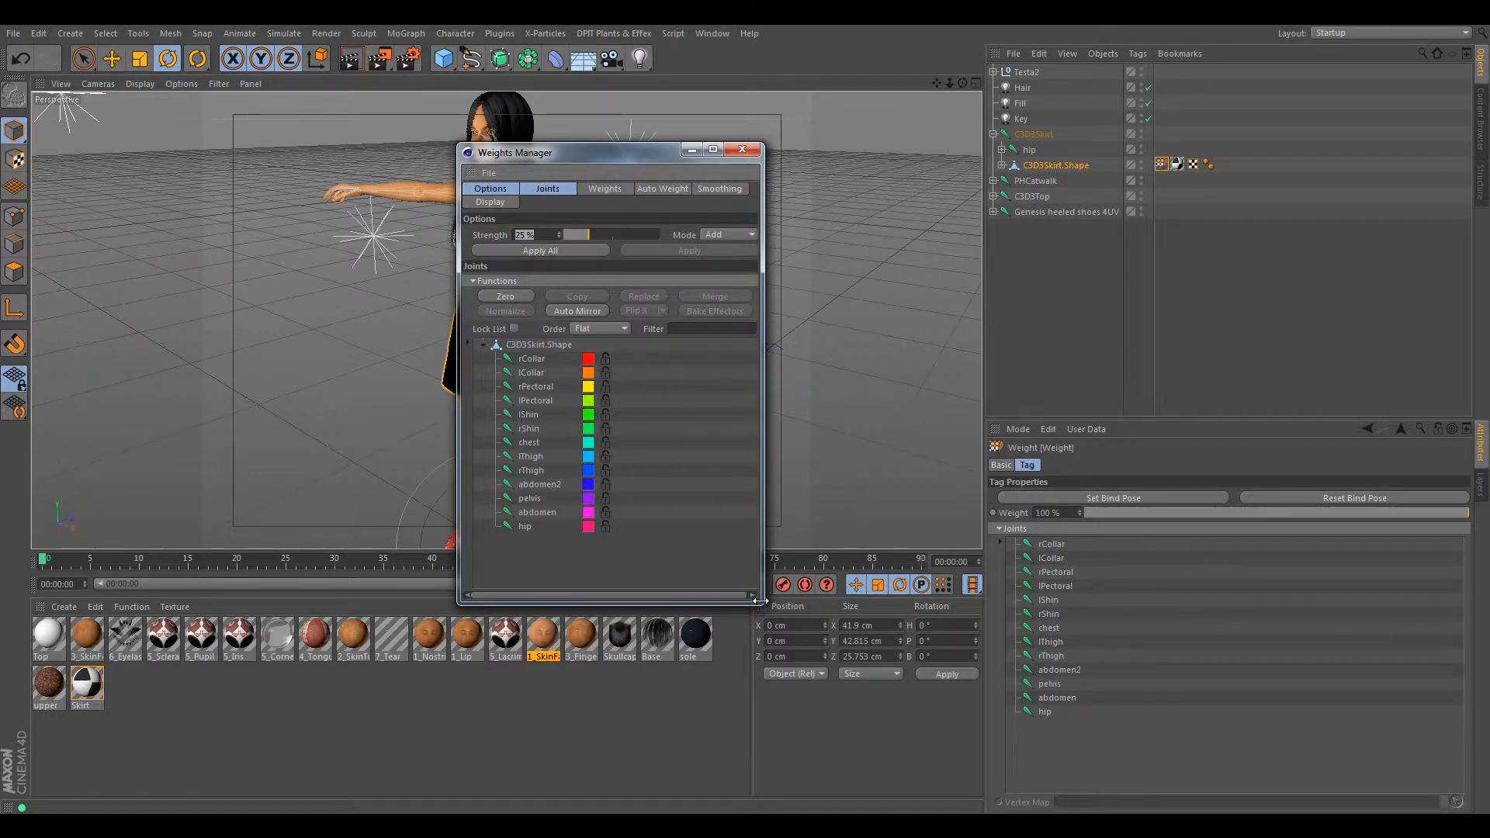
left_click_drag(760, 600, 1158, 687)
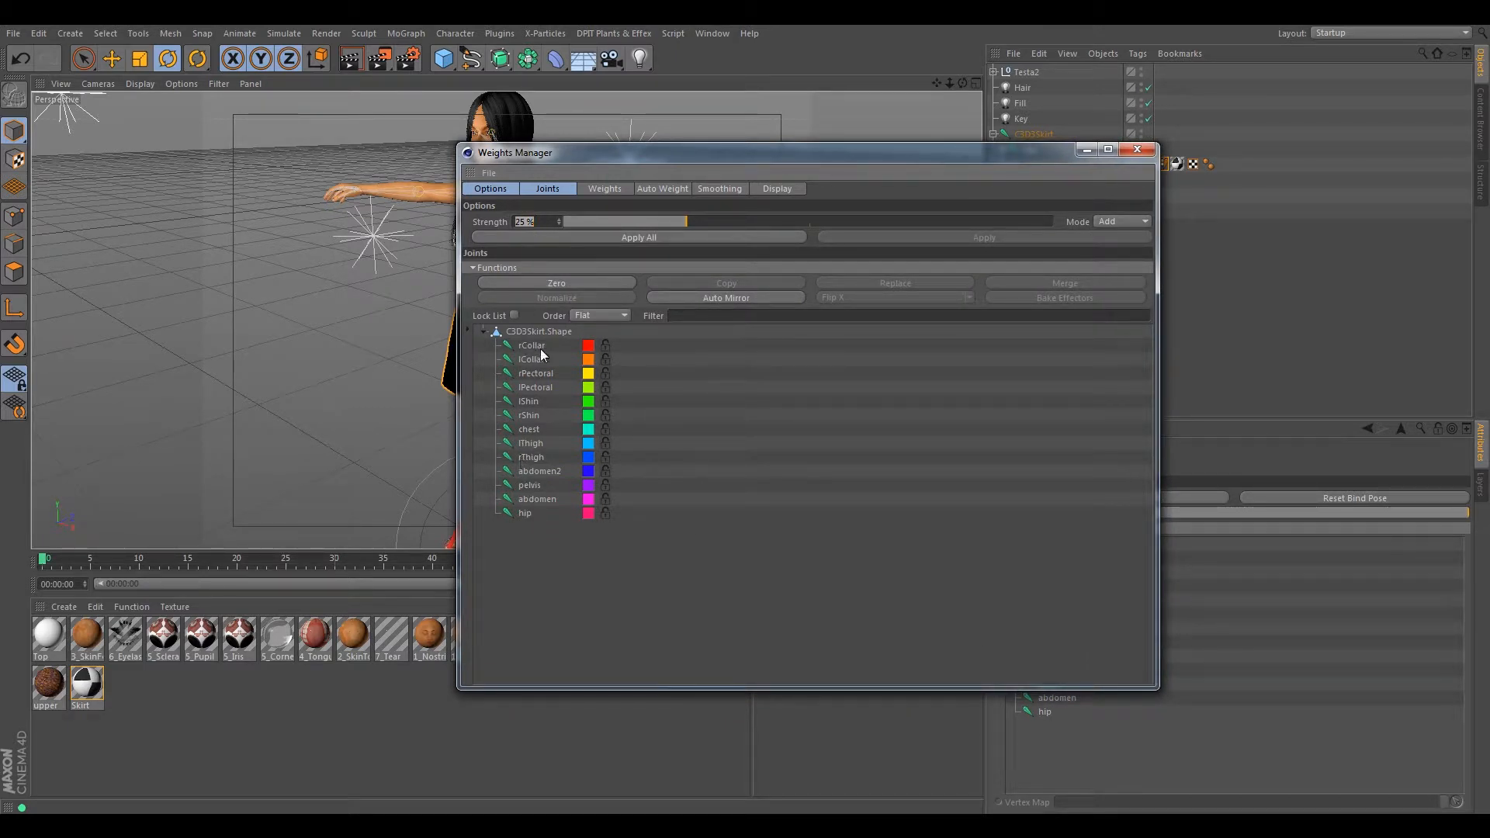
left_click_drag(557, 143, 580, 145)
left_click(1160, 151)
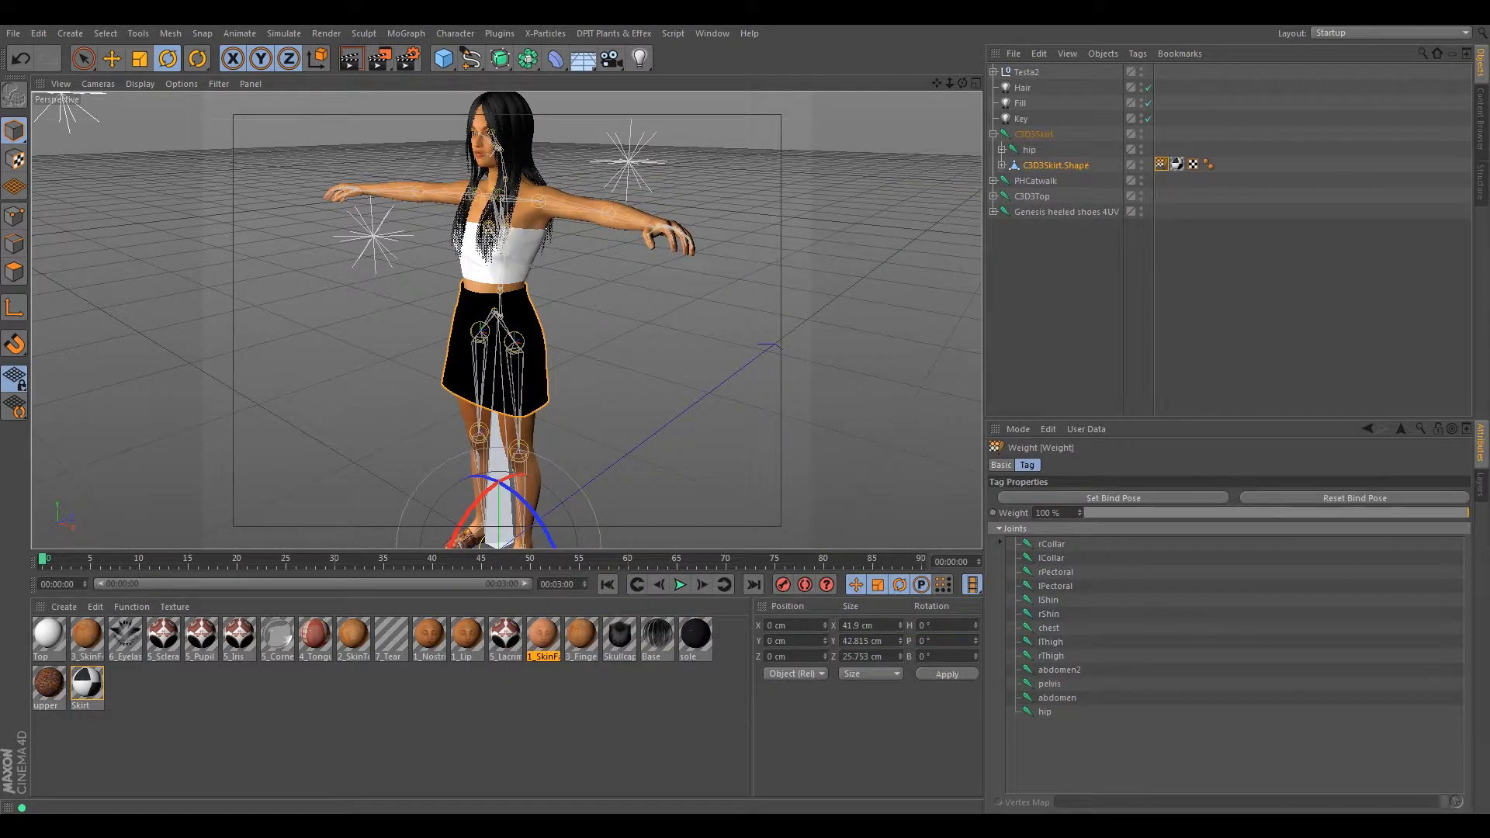
- Look through the pelvis and abdomen joint branches under C3D3Skirt's hip
left_click(1002, 150)
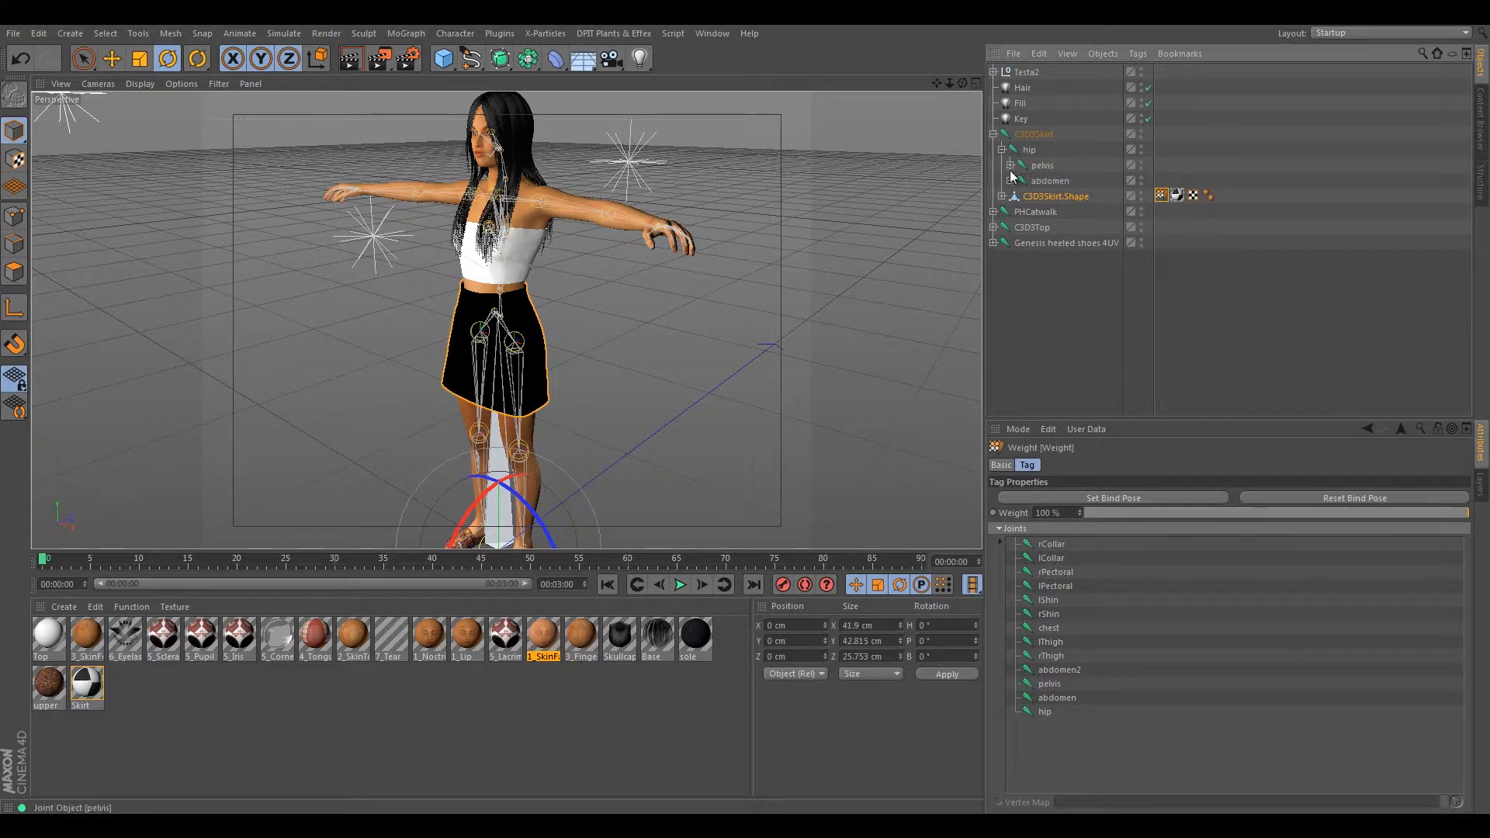
left_click(1010, 165)
left_click(1011, 212)
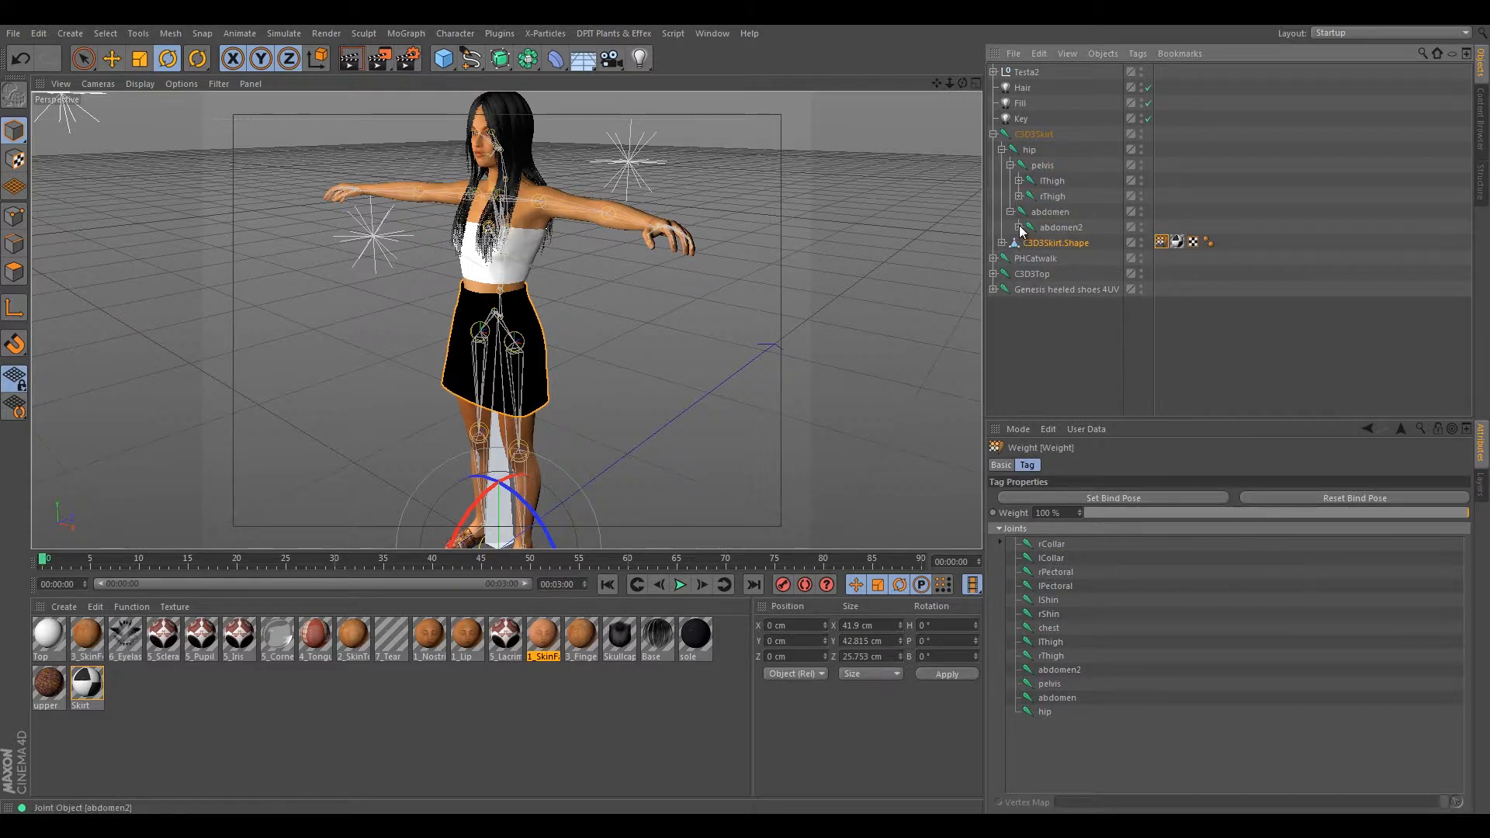
left_click(1019, 227)
left_click(1010, 212)
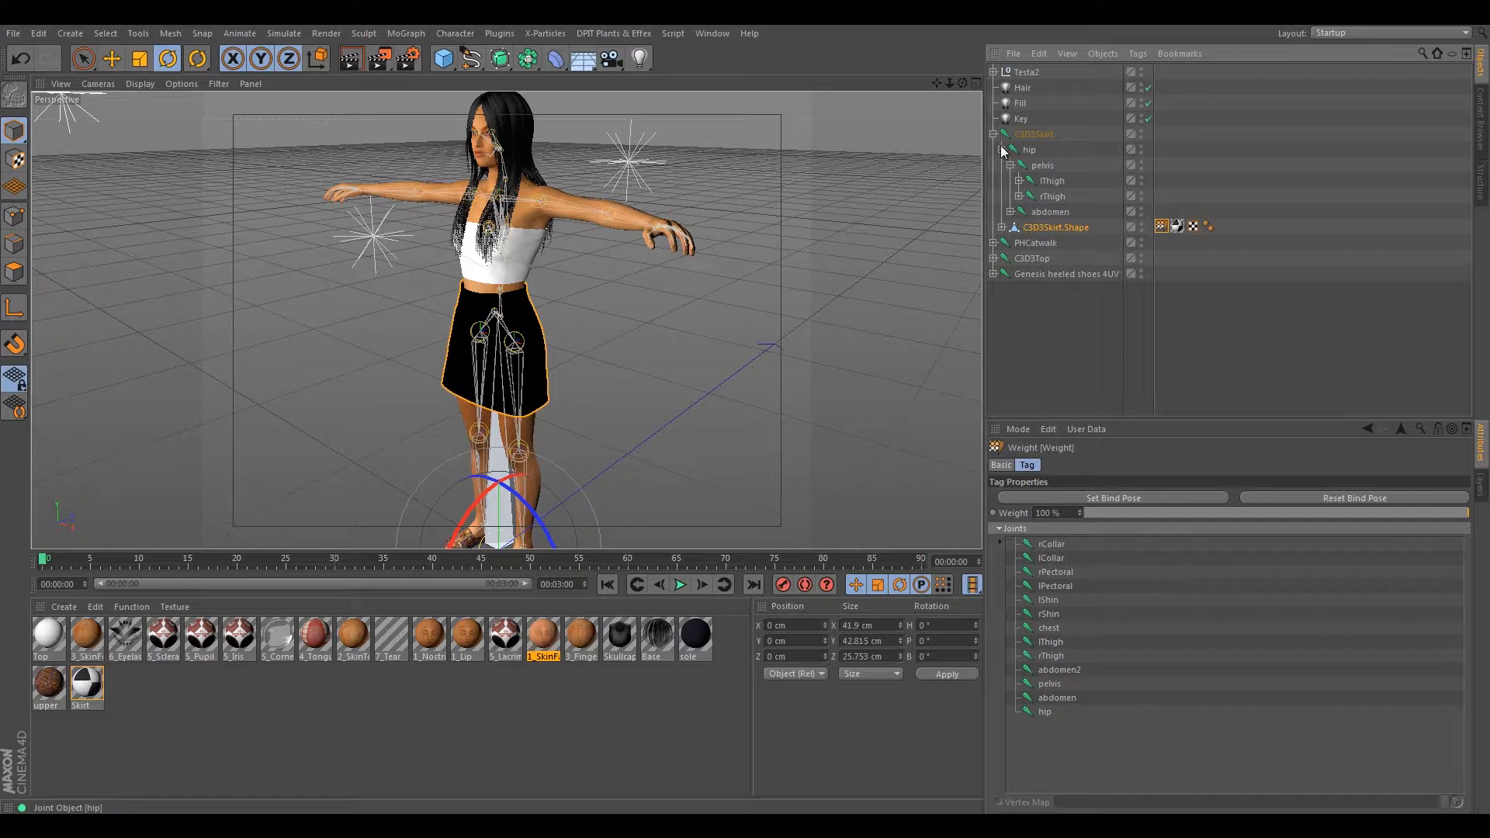
- Collapse C3D3Skirt's hip joint and review the joints weighted to C3D3Skirt.Shape in the Weights Manager
left_click(1002, 150)
double_click(1161, 164)
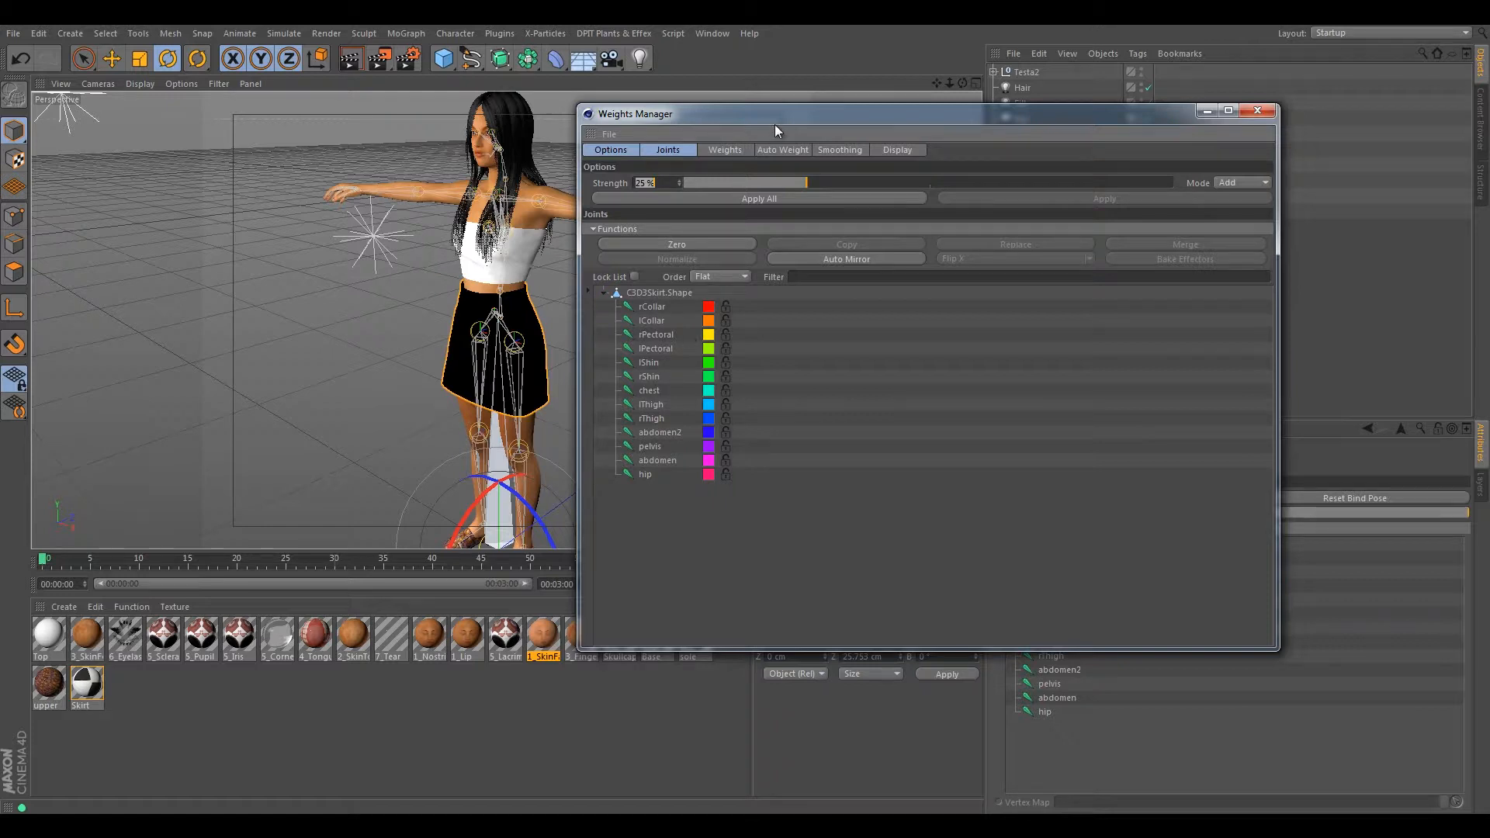
left_click(1257, 111)
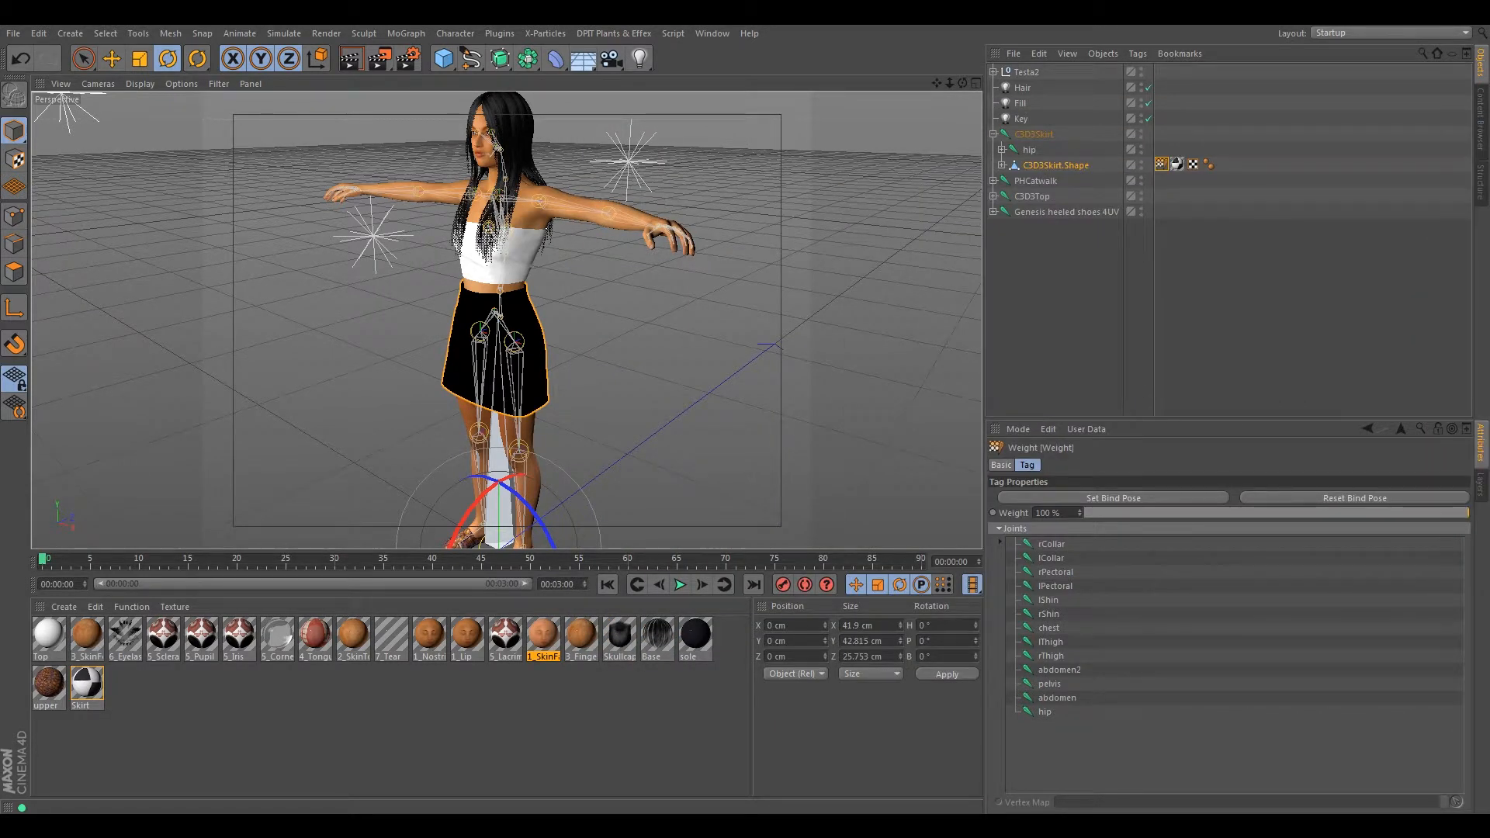
double_click(1161, 165)
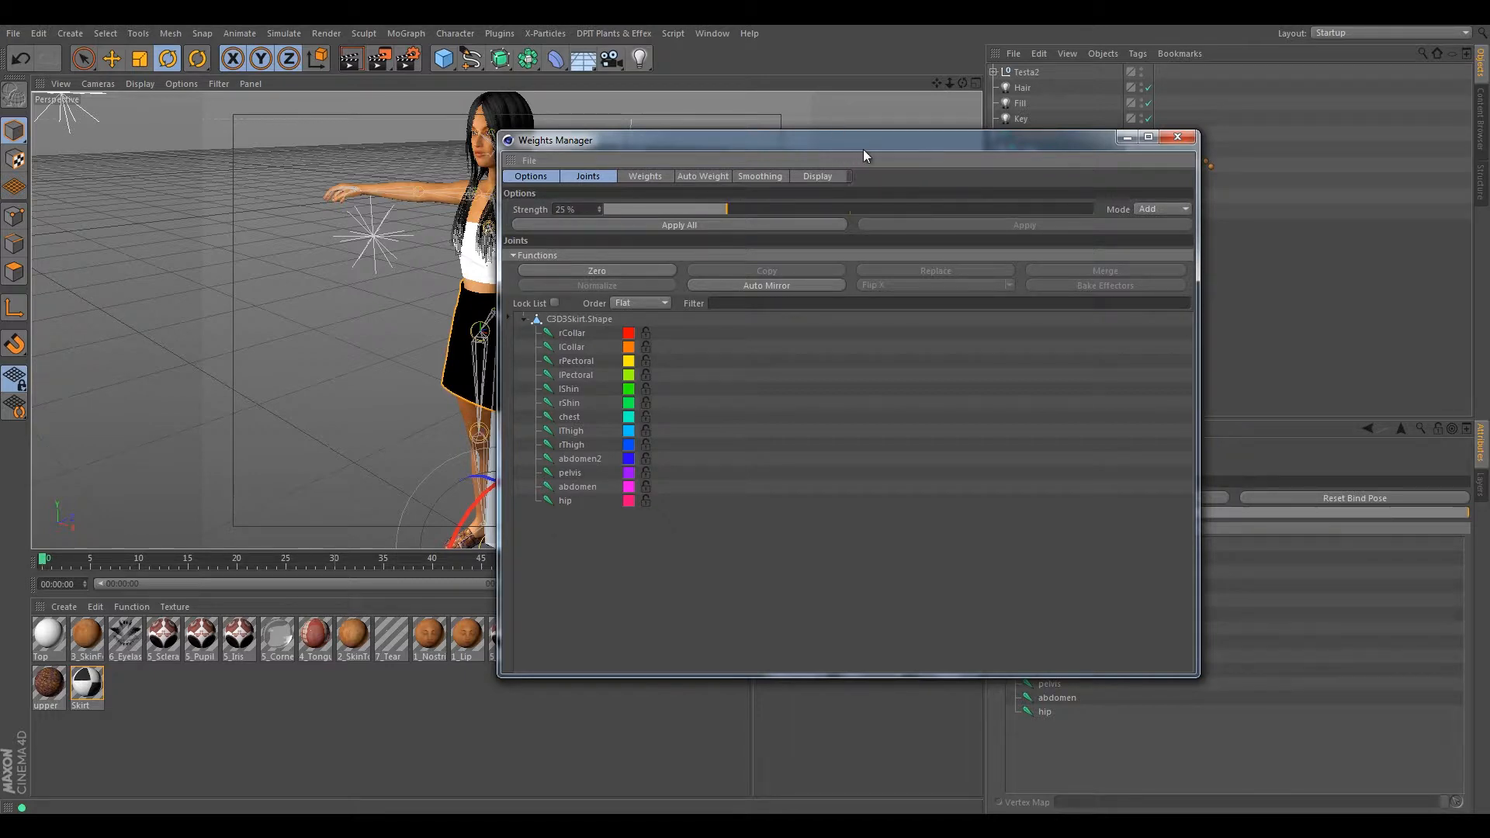
left_click_drag(978, 142, 1489, 186)
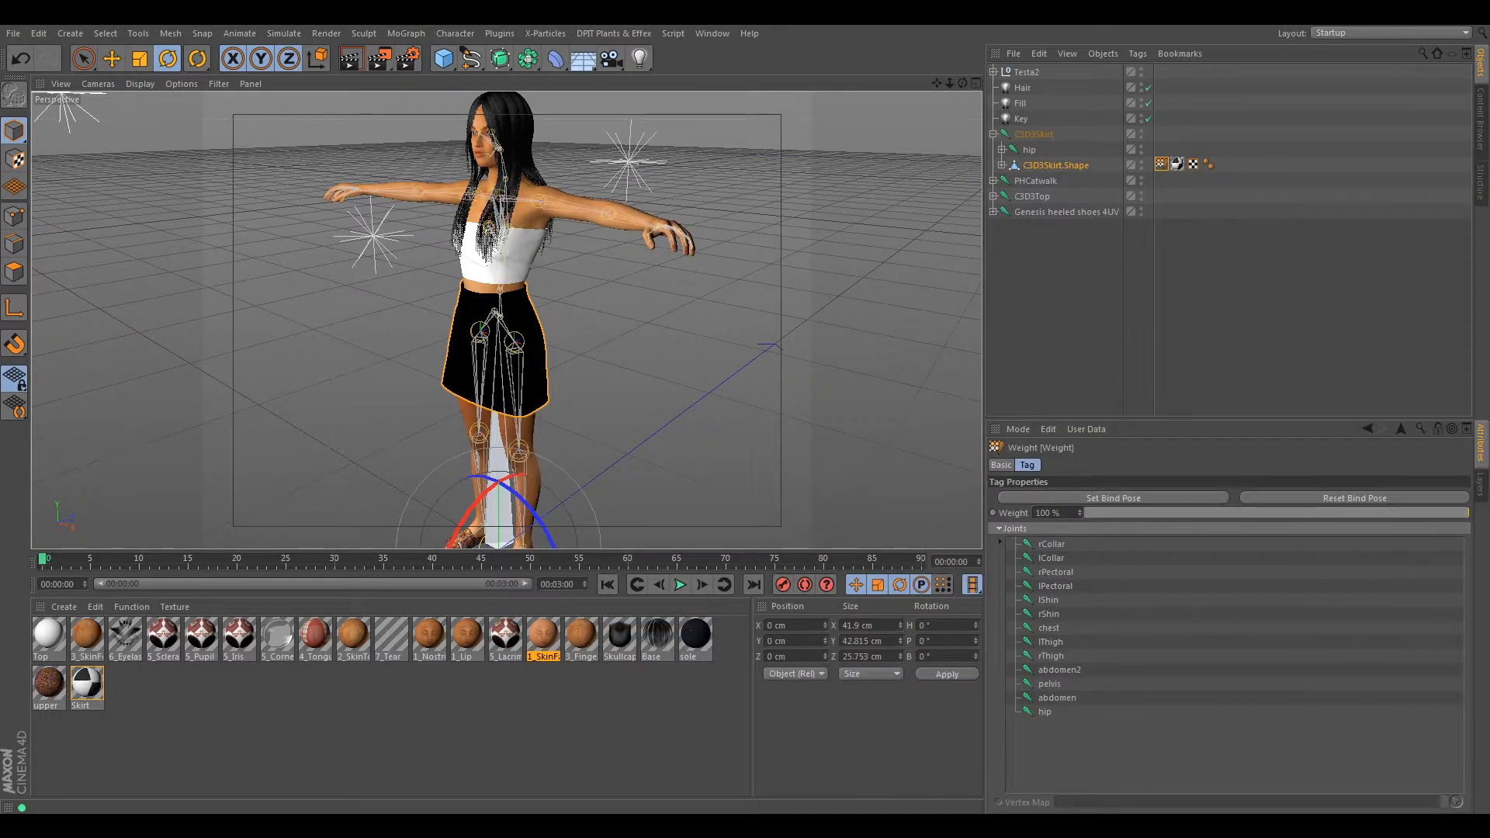
- Compare the joints under Testa2's hip with C3D3Skirt.Shape's joint list in the Weights Manager, and close the manager
left_click(994, 71)
left_click(1002, 87)
left_click(1030, 88)
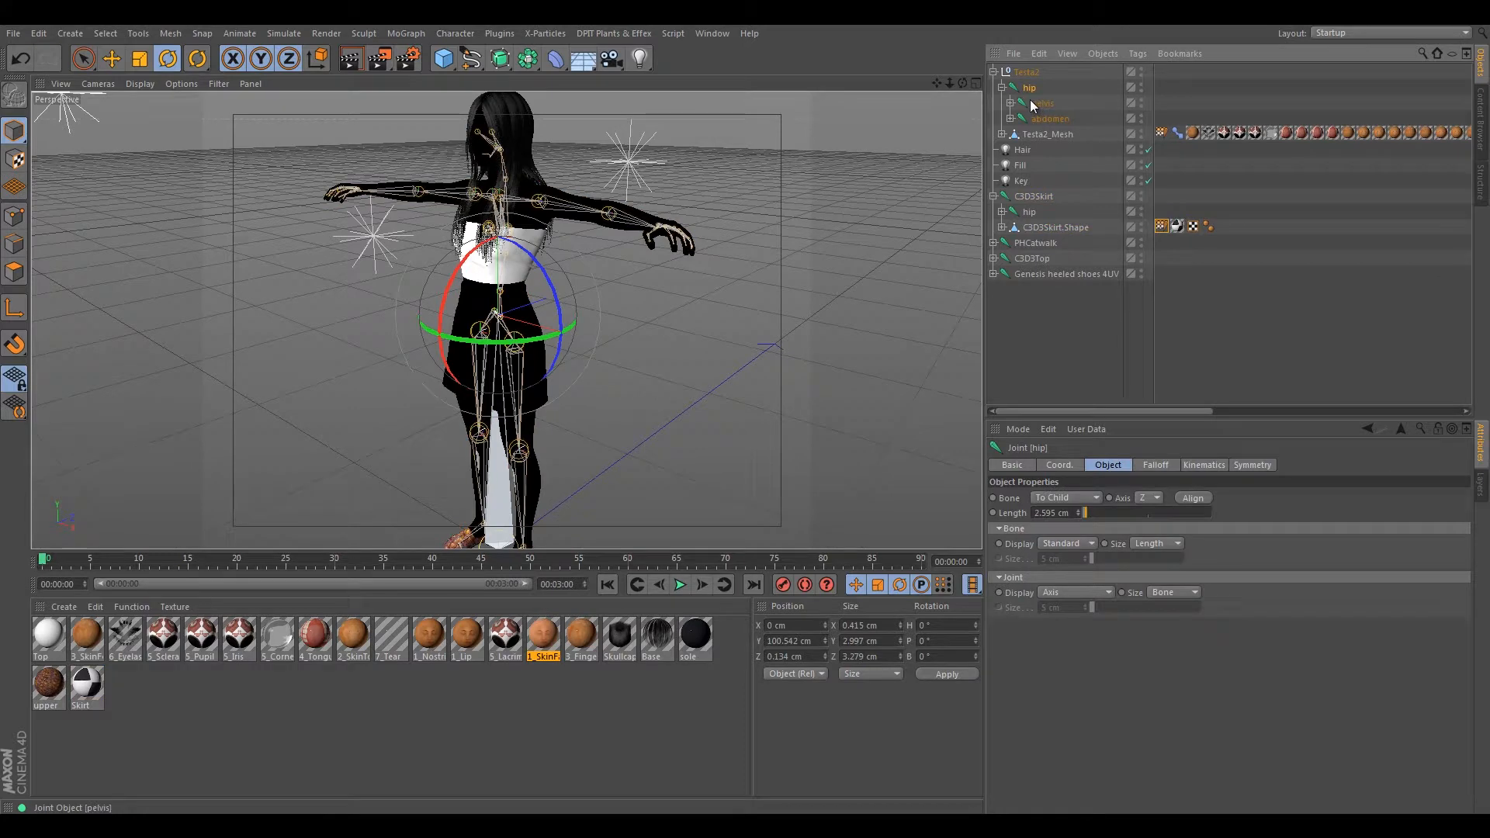
left_click_drag(1489, 167, 1489, 203)
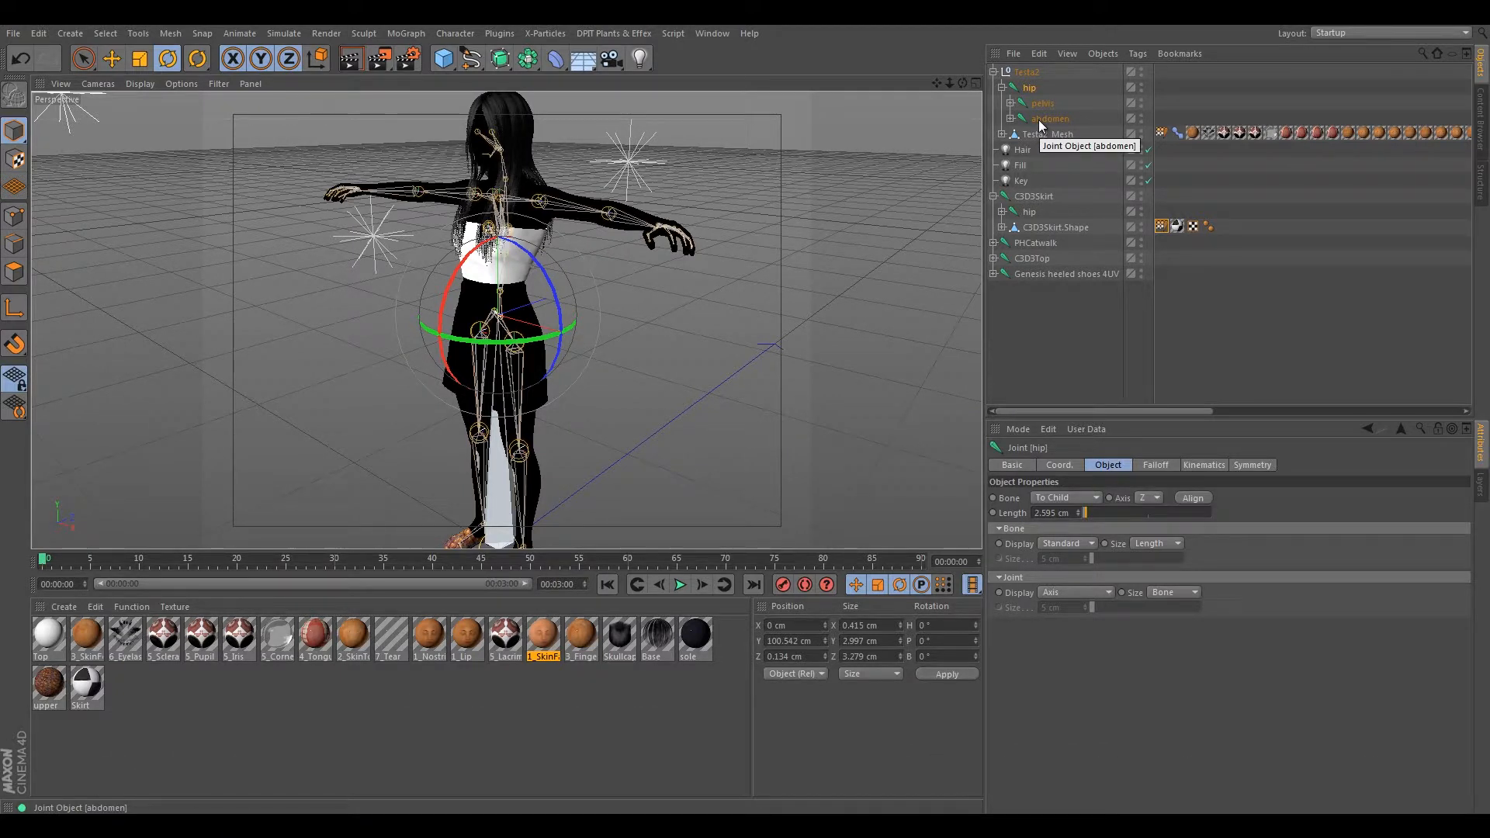
left_click(1027, 74)
left_click_drag(1489, 161, 932, 91)
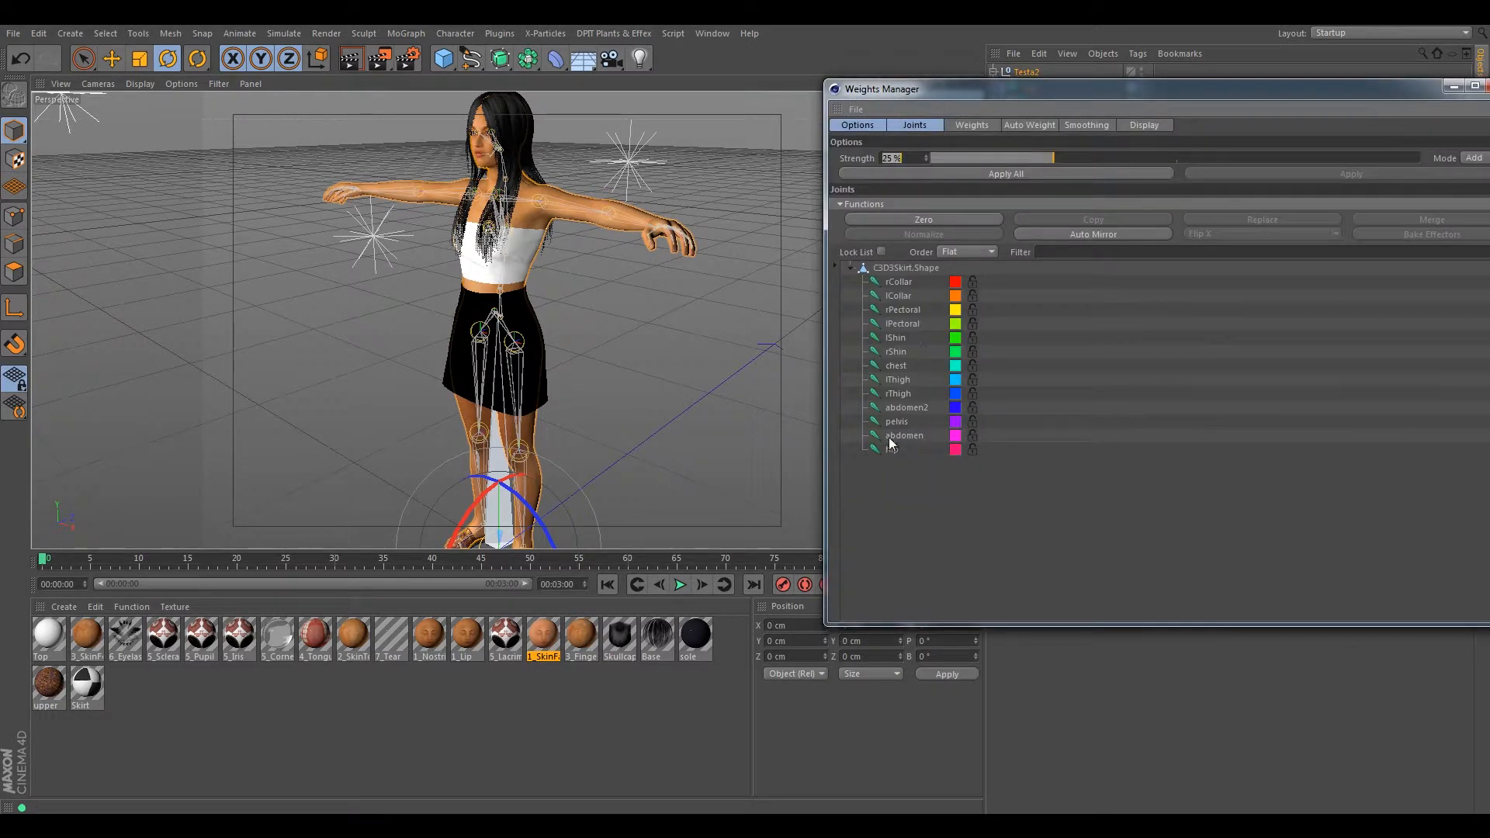
left_click(1489, 86)
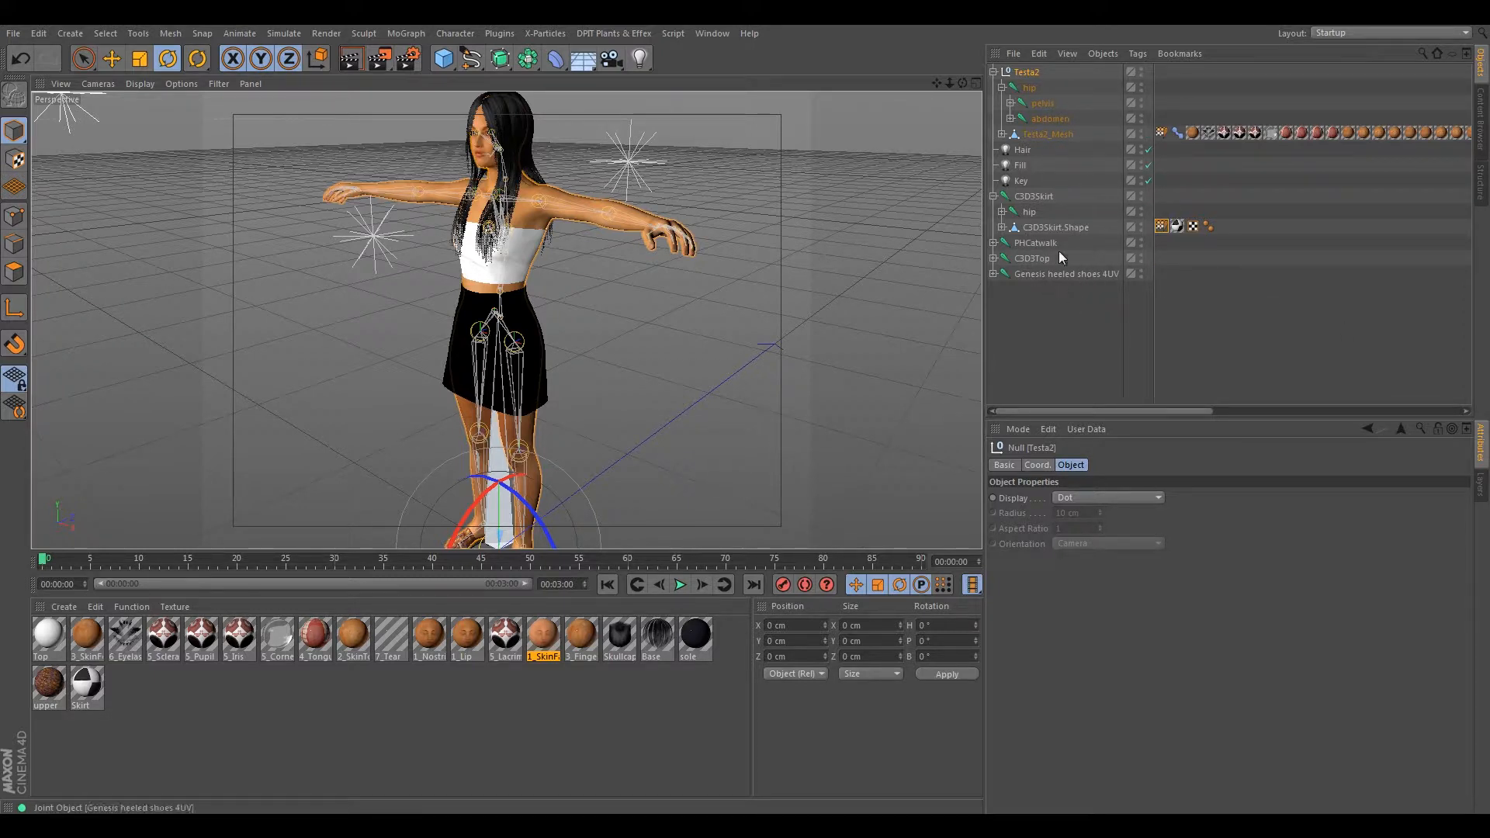
- Copy C3D3Skirt.Shape into the Testa2 group below Testa2_Mesh and rename the copy Skirt
left_click(1042, 227)
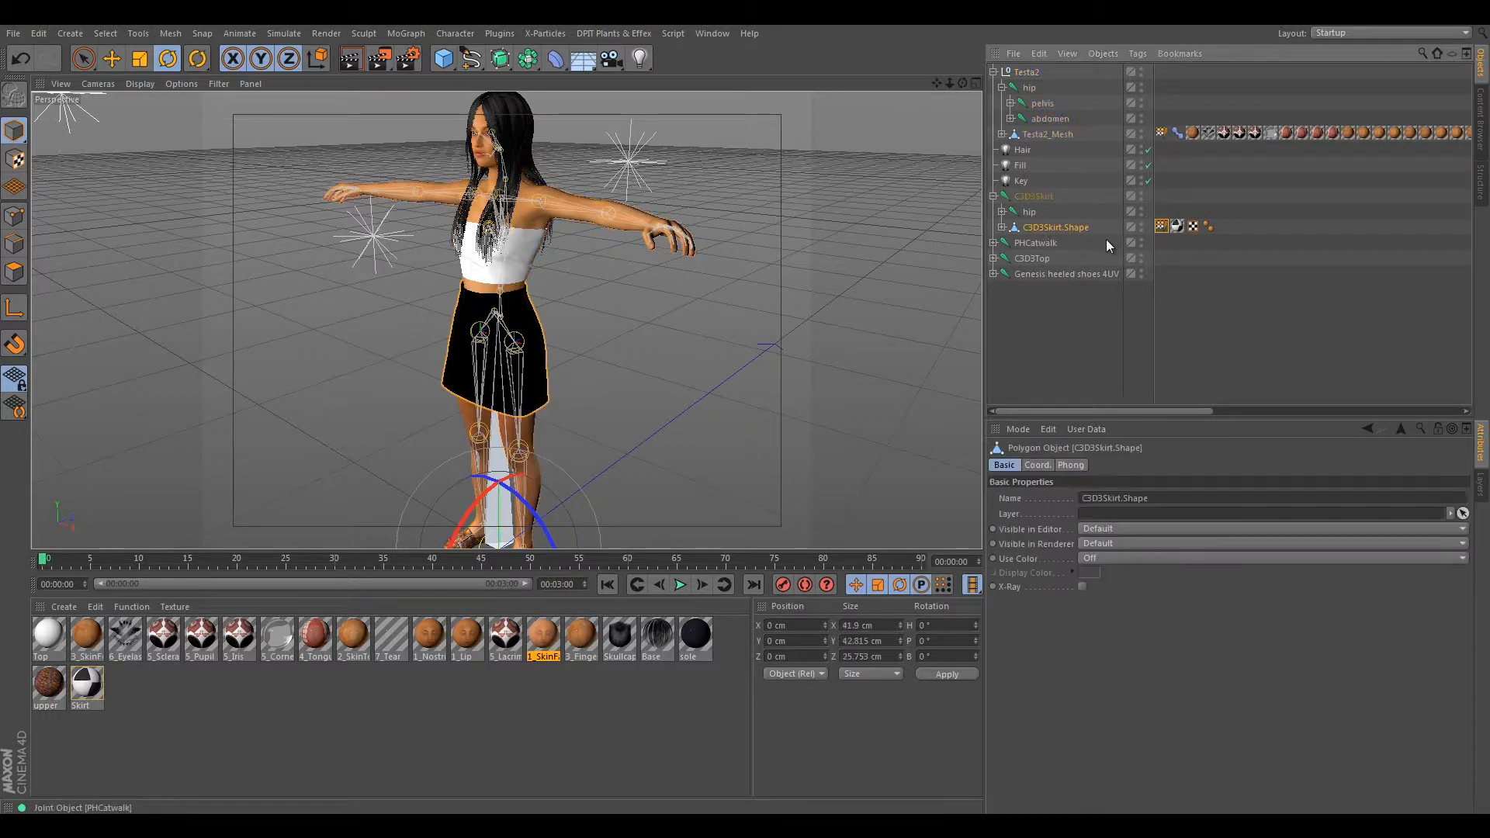
left_click_drag(1051, 227, 1012, 155)
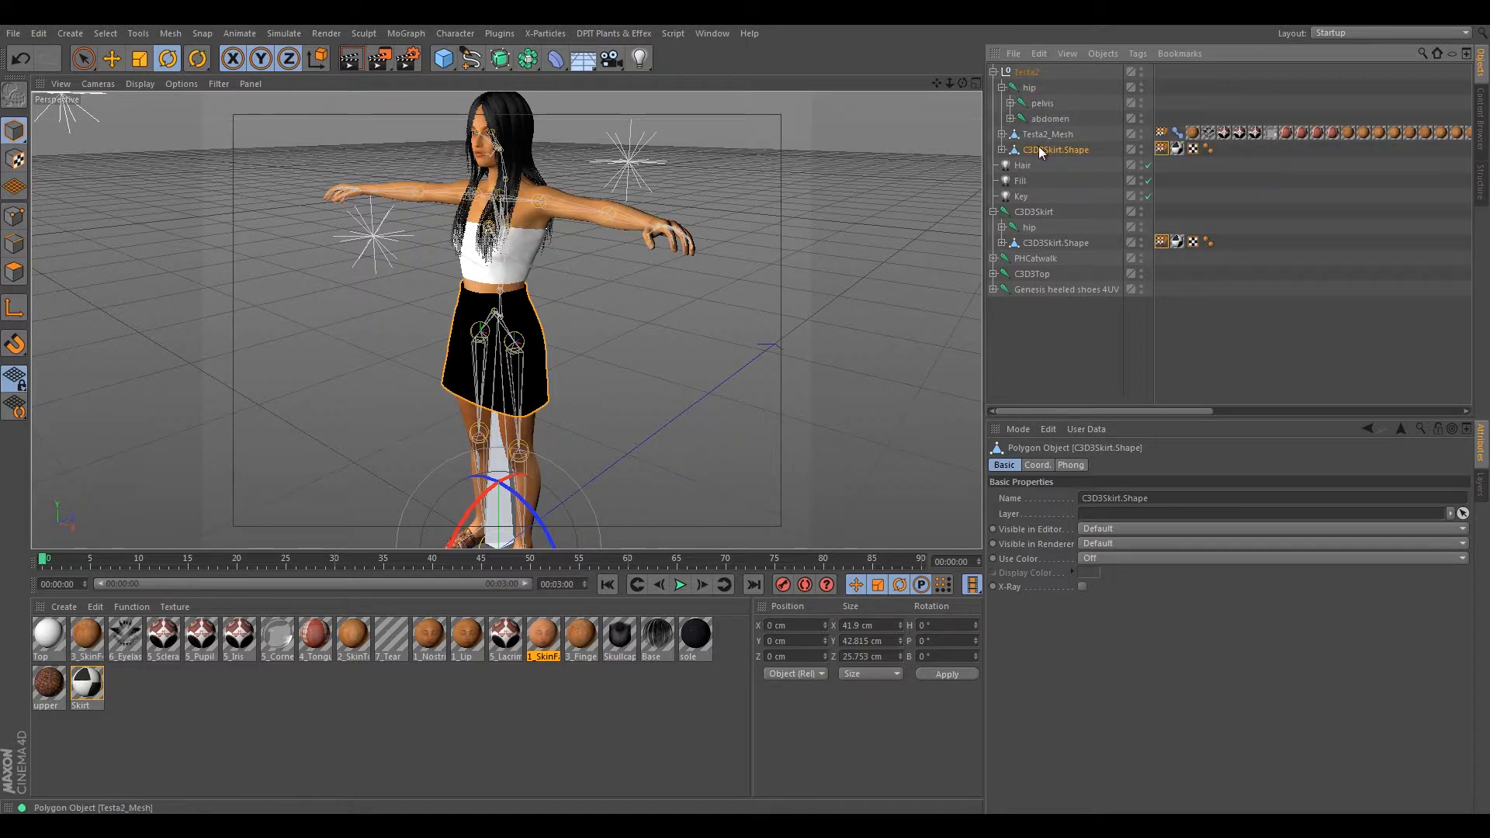
double_click(1100, 149)
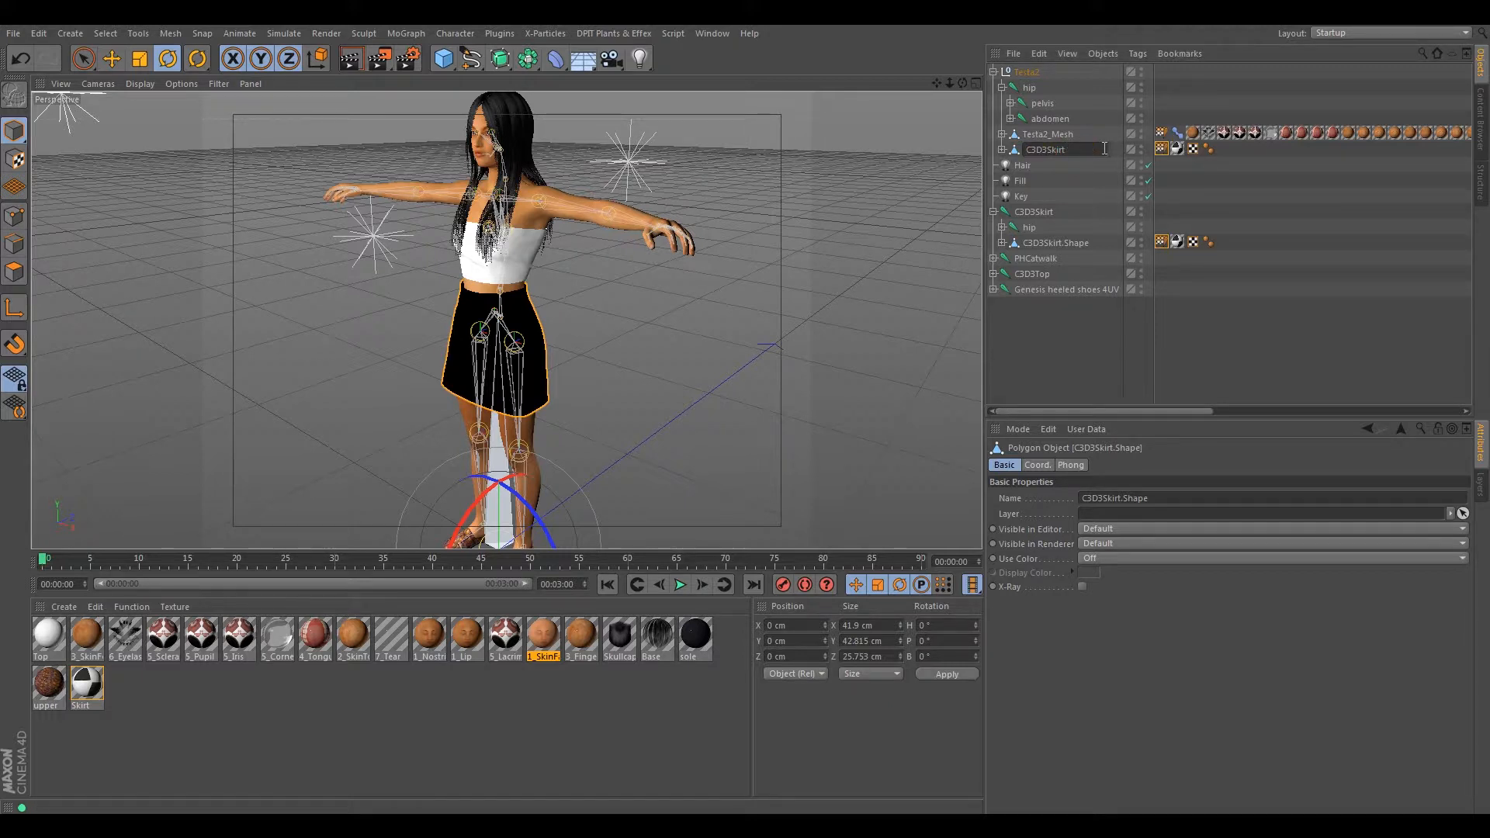
key("BackSpace")
key("BackSpace")
key("BackSpace")
key("Return")
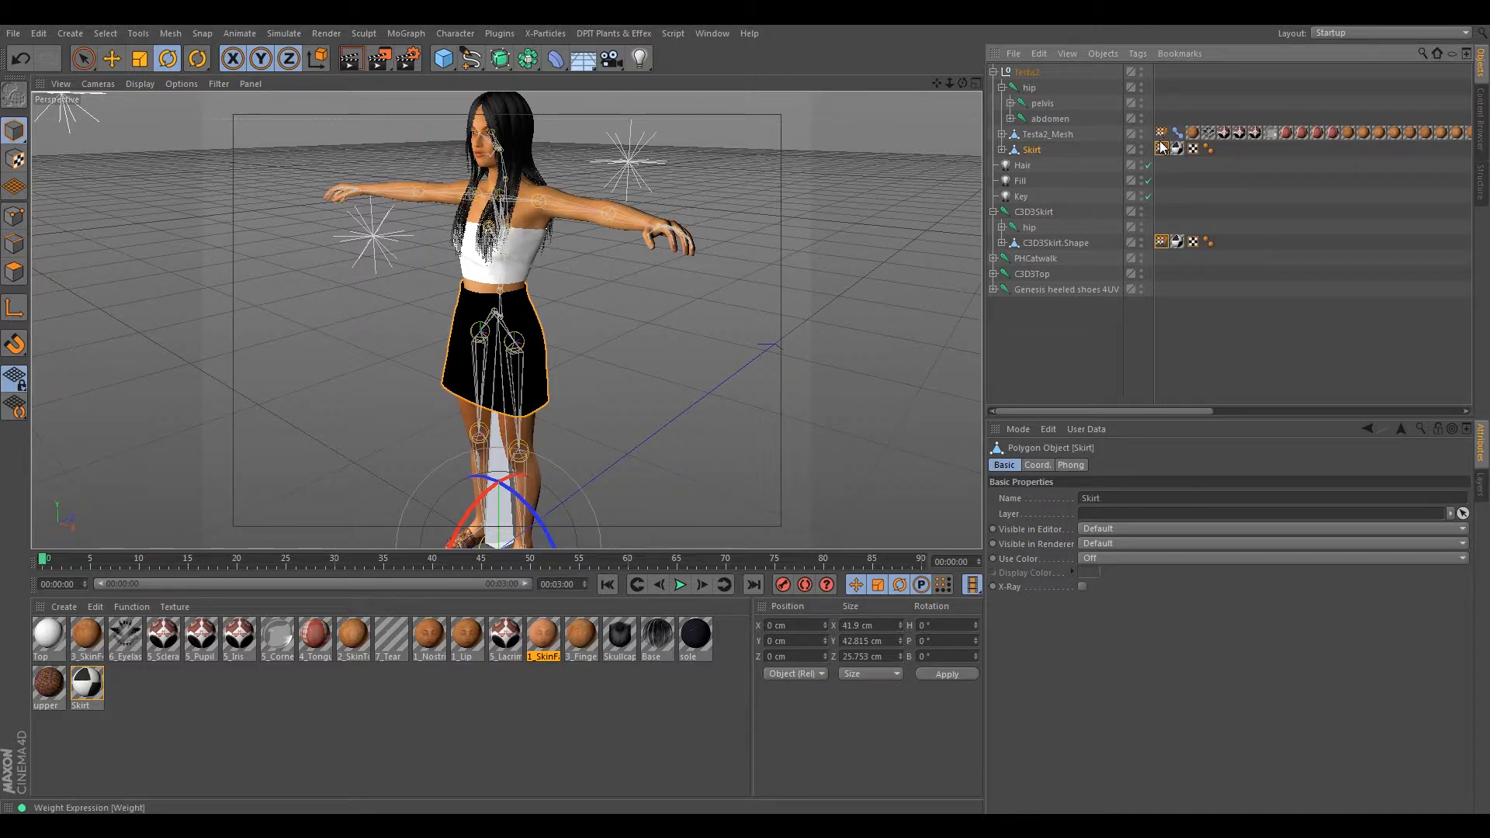
- Check the skirt joint lists in the Weights Manager and remove all joints from the new Skirt's Weight tag
left_click_drag(724, 253, 185, 114)
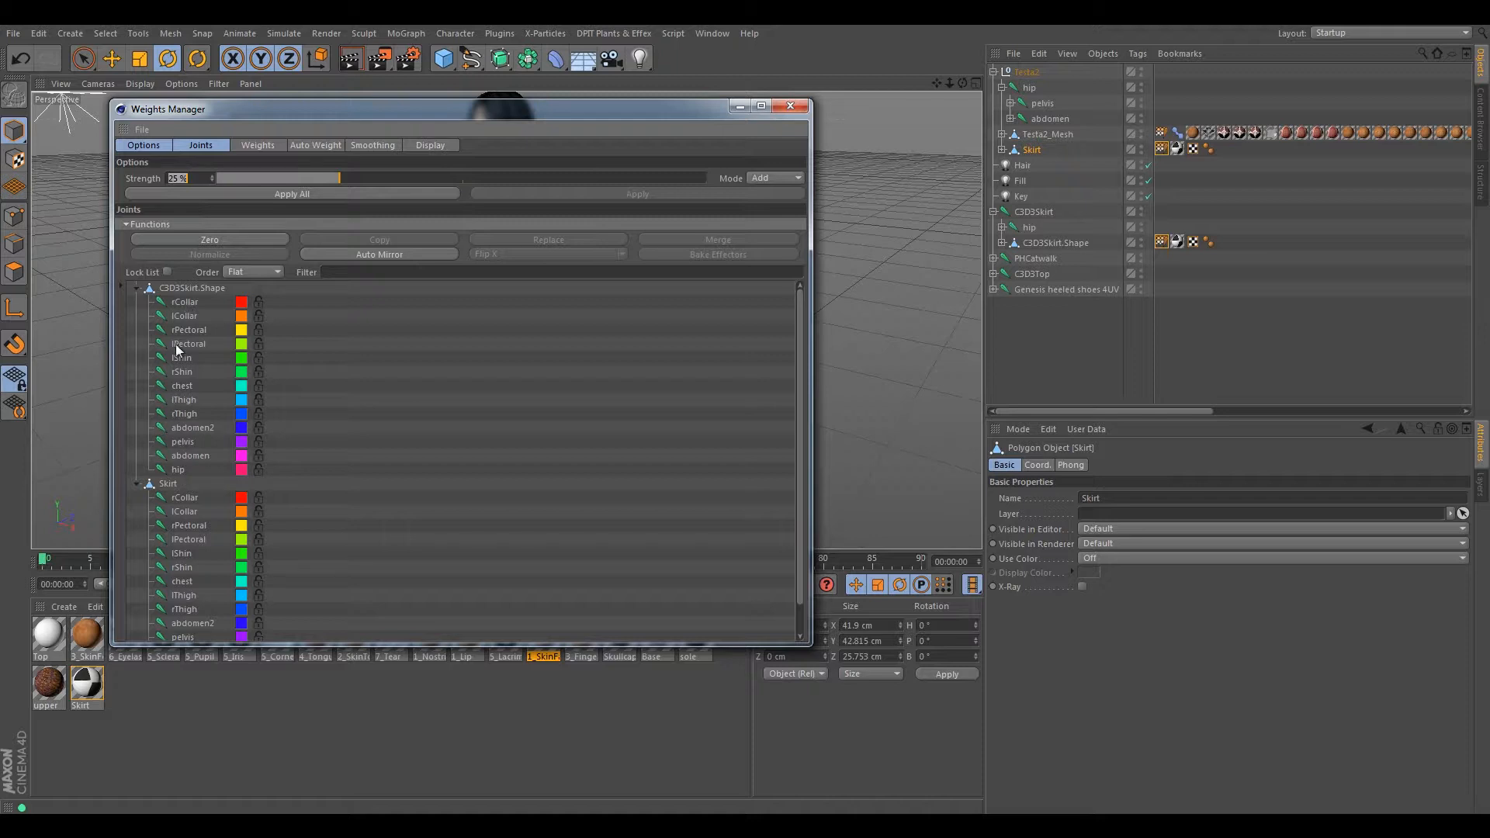
left_click_drag(239, 109, 1489, 194)
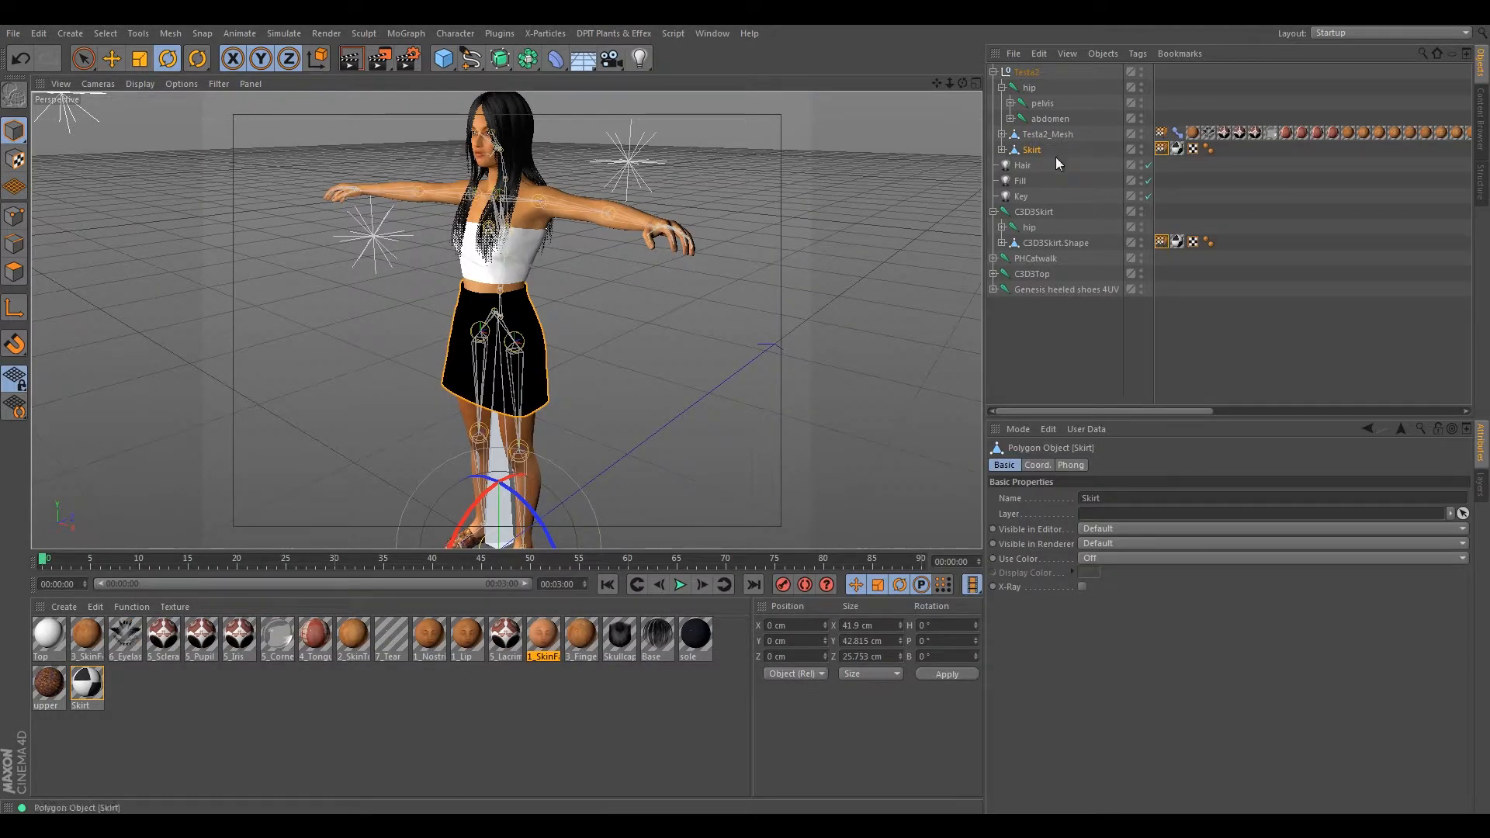
left_click(1162, 150)
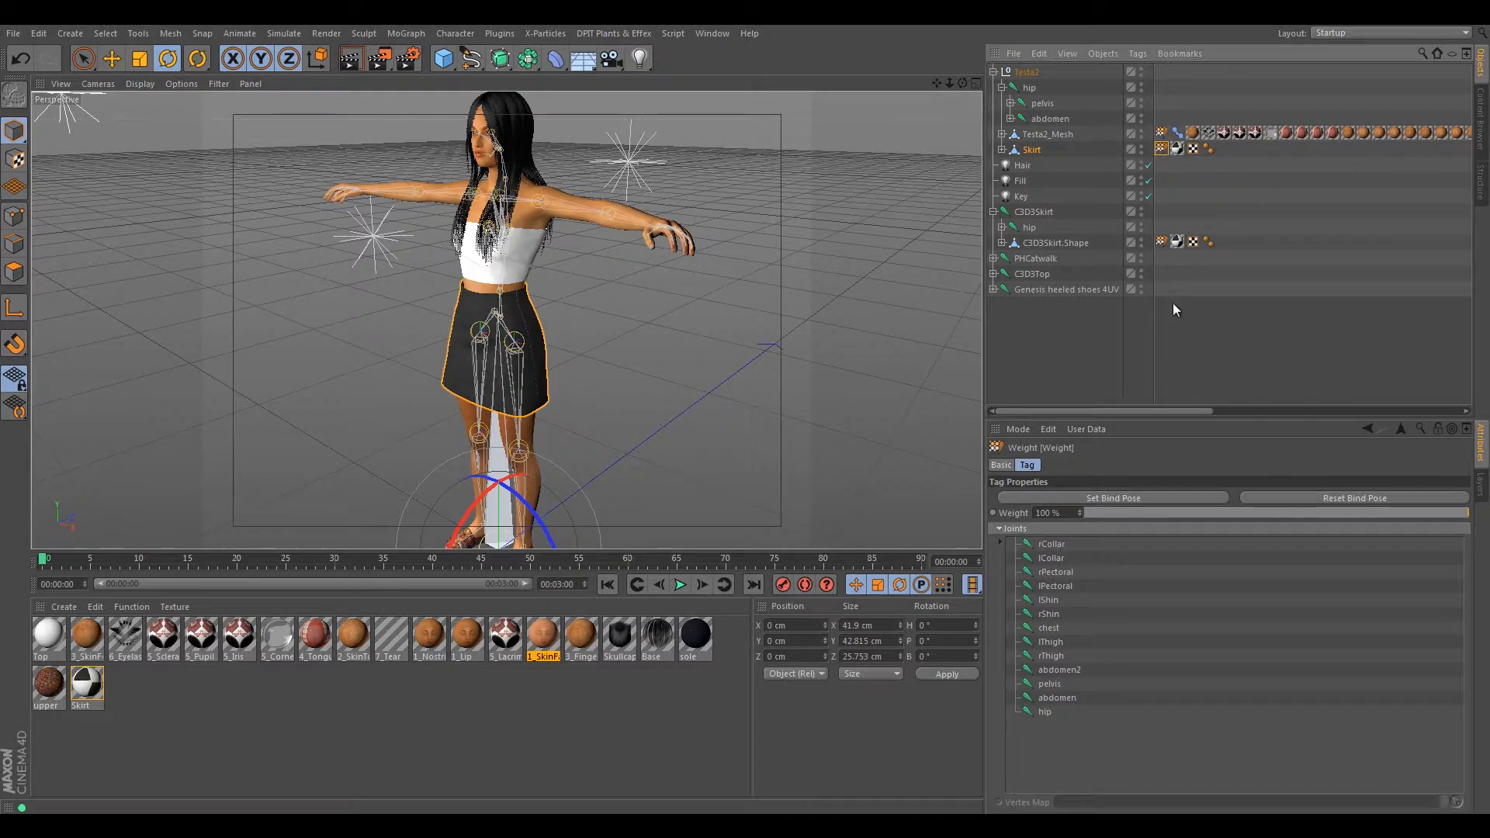
left_click(1057, 572)
left_click(1045, 711, "shift")
key("Delete")
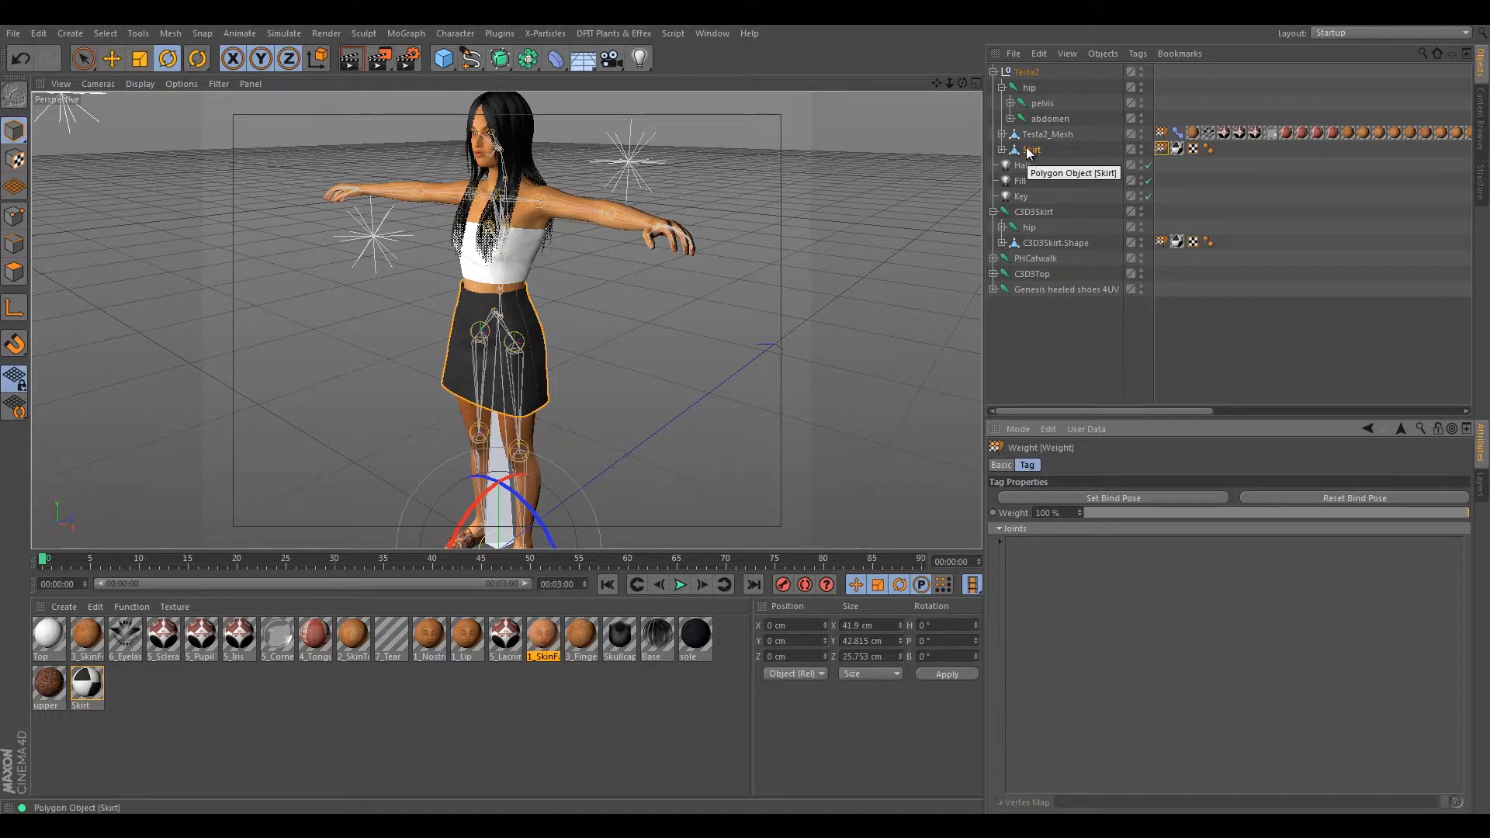
- Examine C3D3Skirt's hip and lThigh branches and the joint list of C3D3Skirt.Shape in the Weights Manager
left_click(1005, 226)
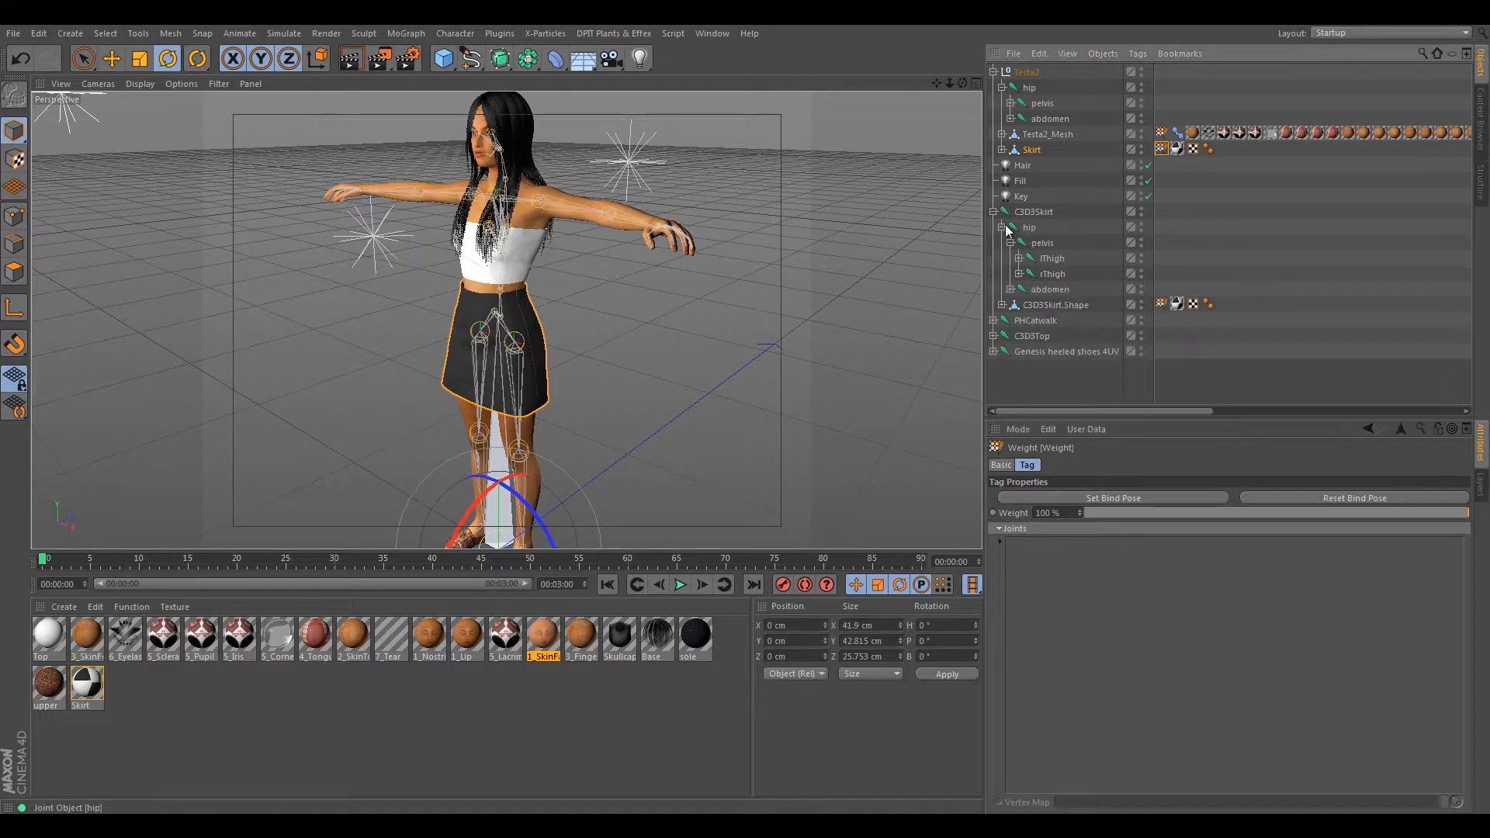
left_click(1020, 258)
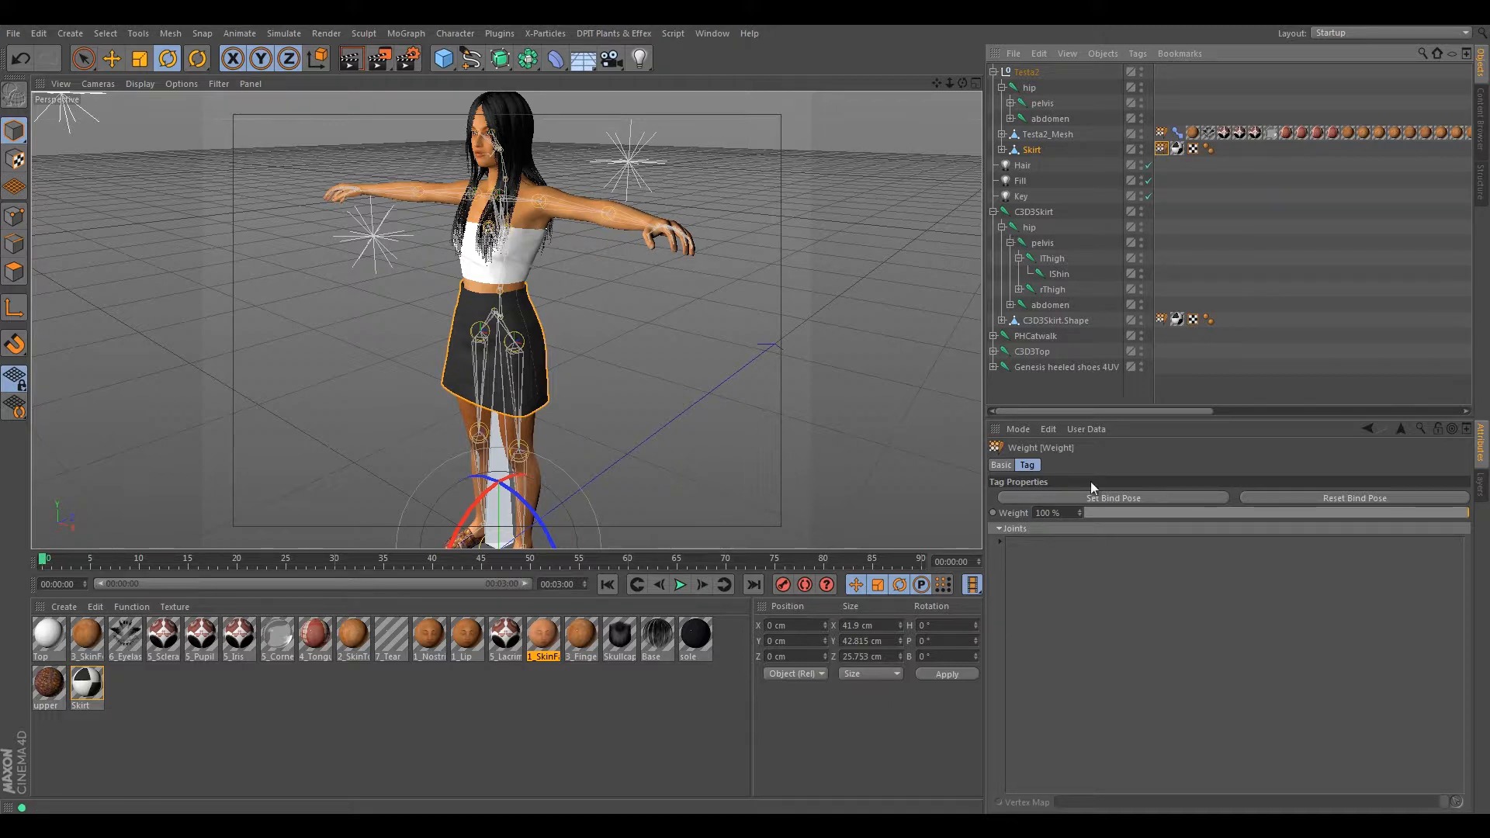
left_click(1002, 228)
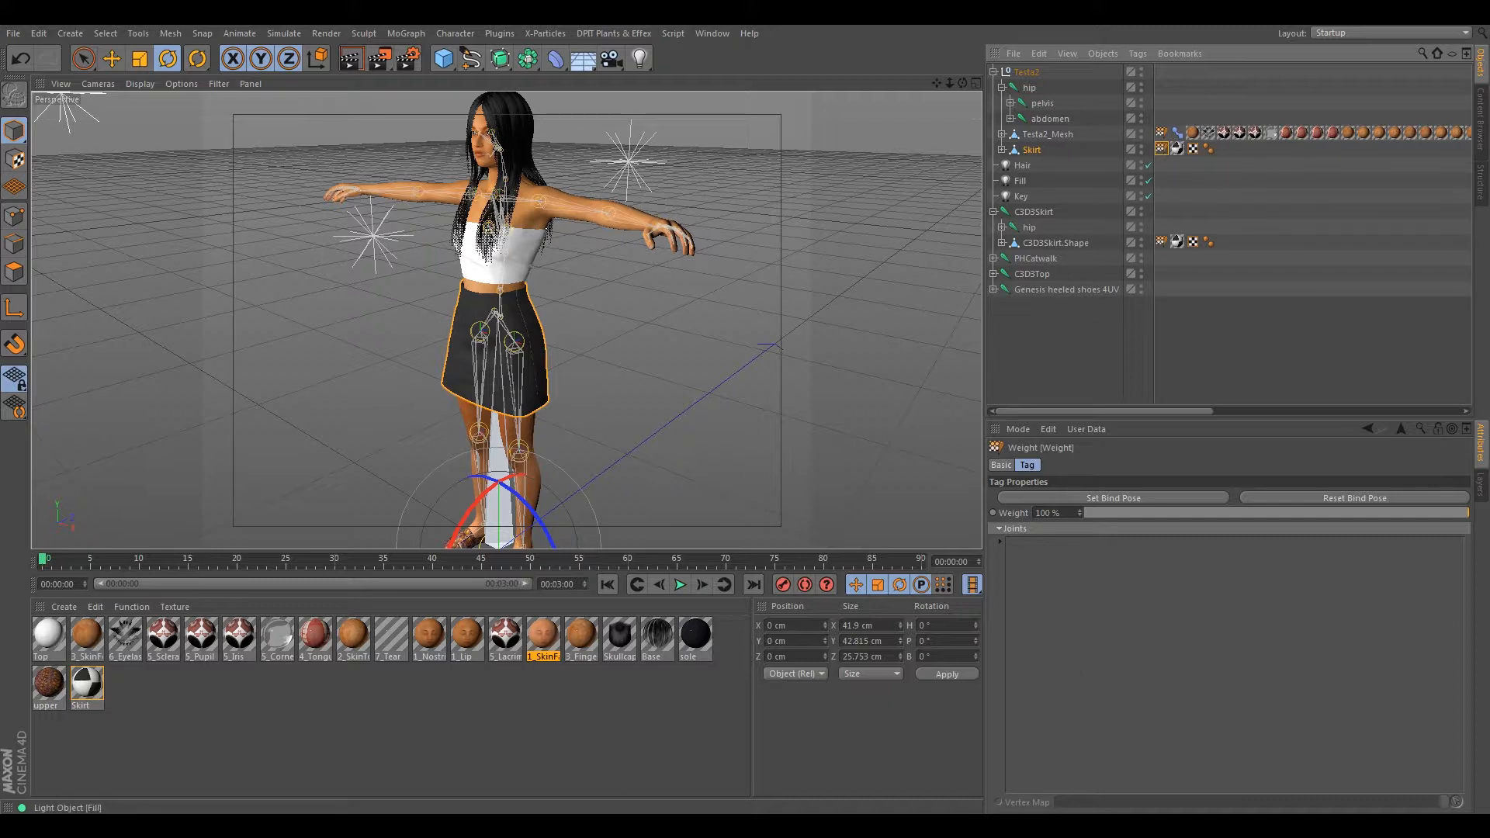
left_click(1071, 242)
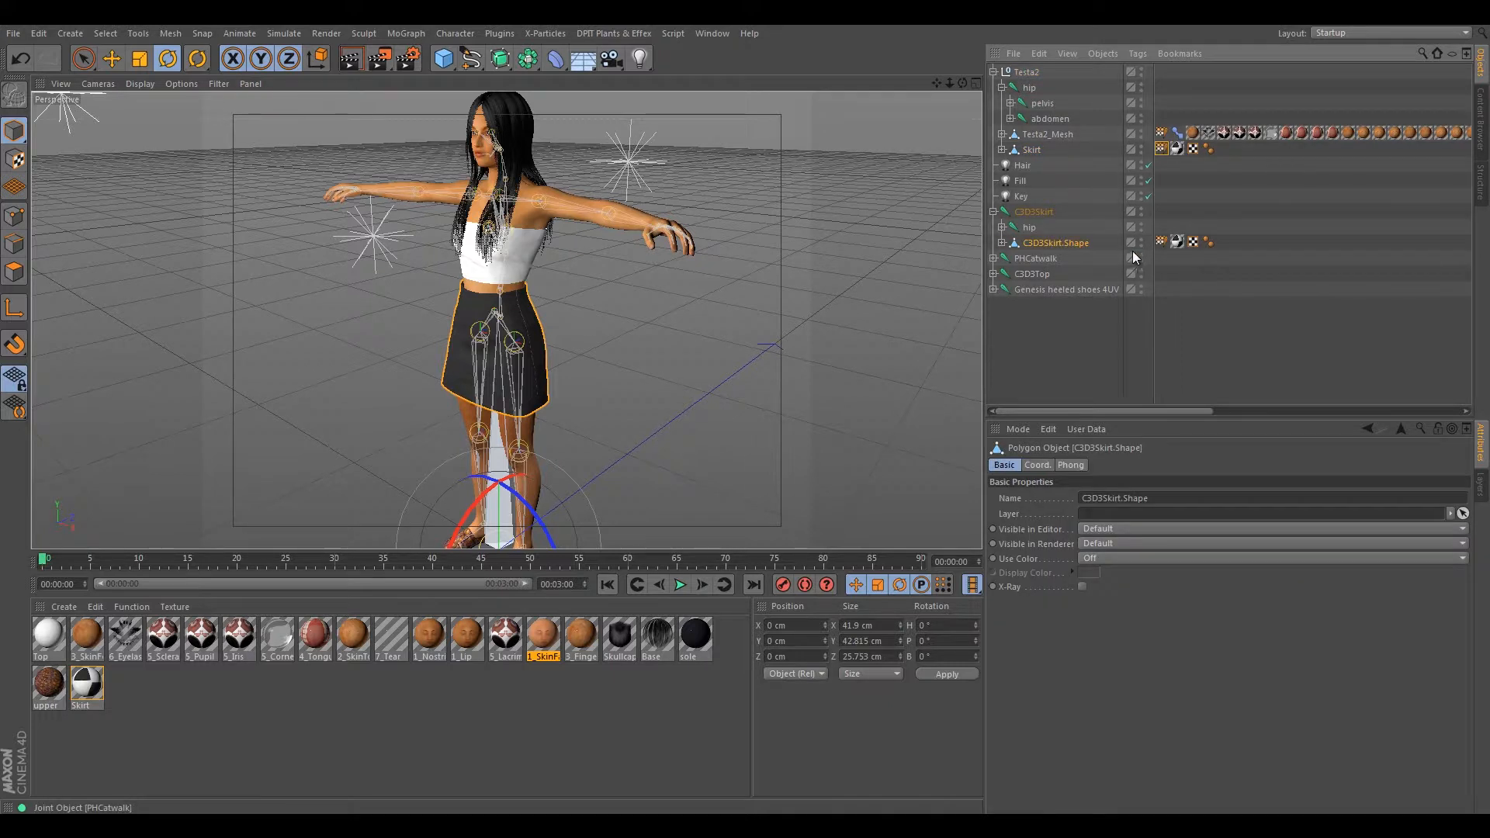
double_click(1162, 242)
left_click_drag(1246, 133, 857, 128)
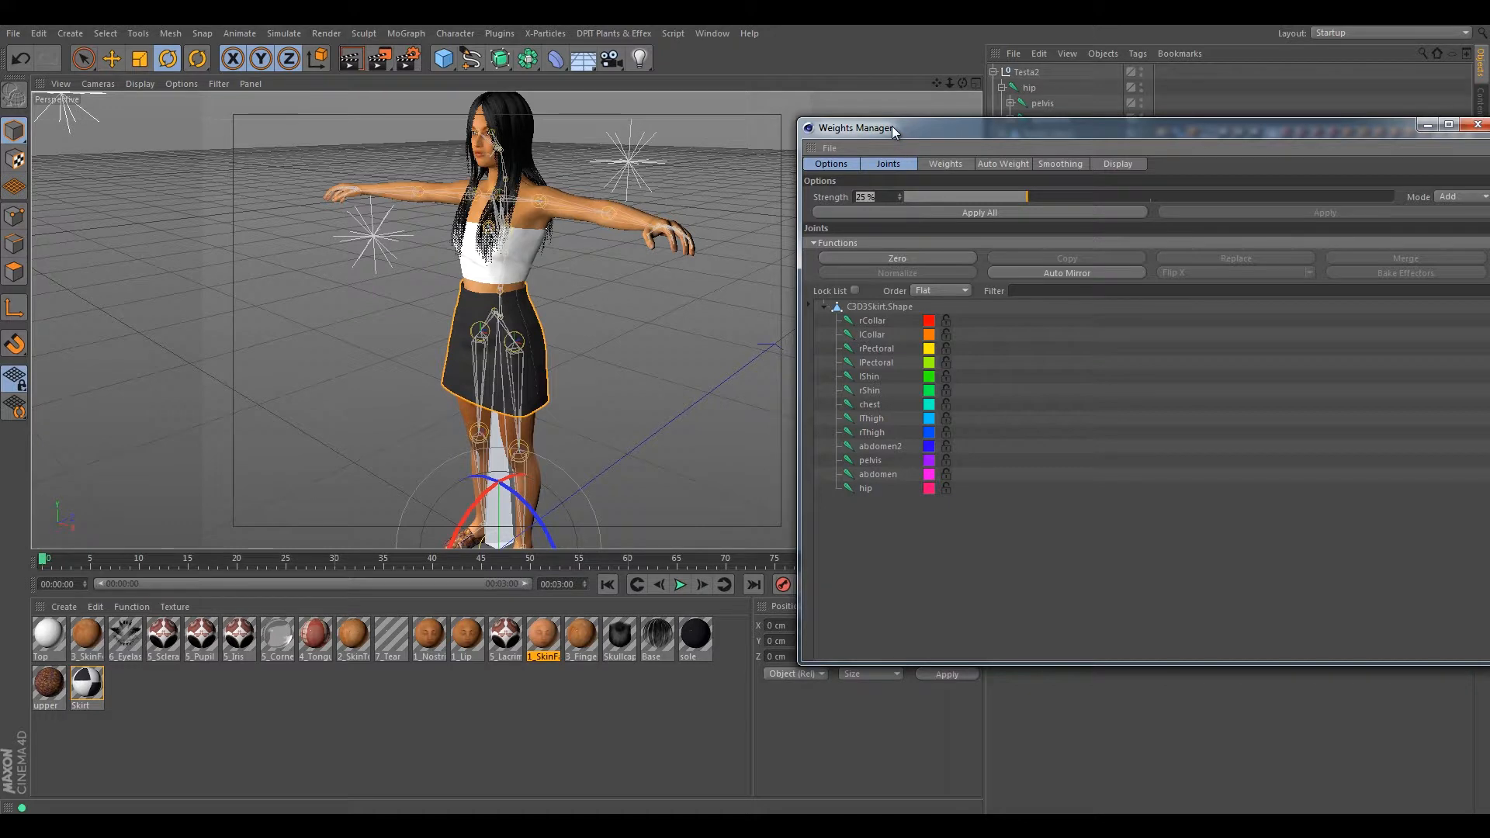
left_click_drag(893, 128, 864, 111)
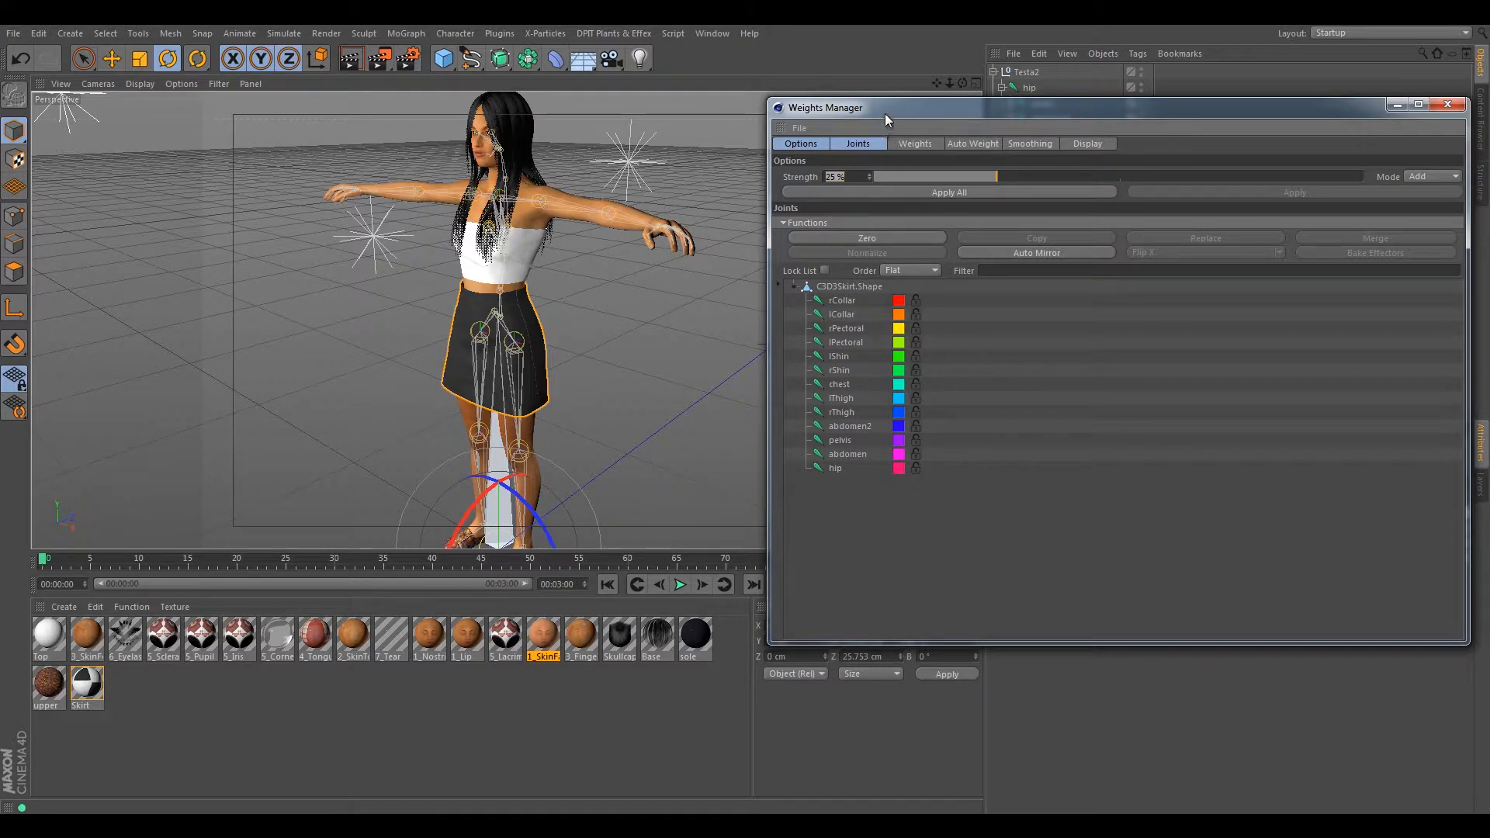
left_click_drag(878, 113, 1489, 140)
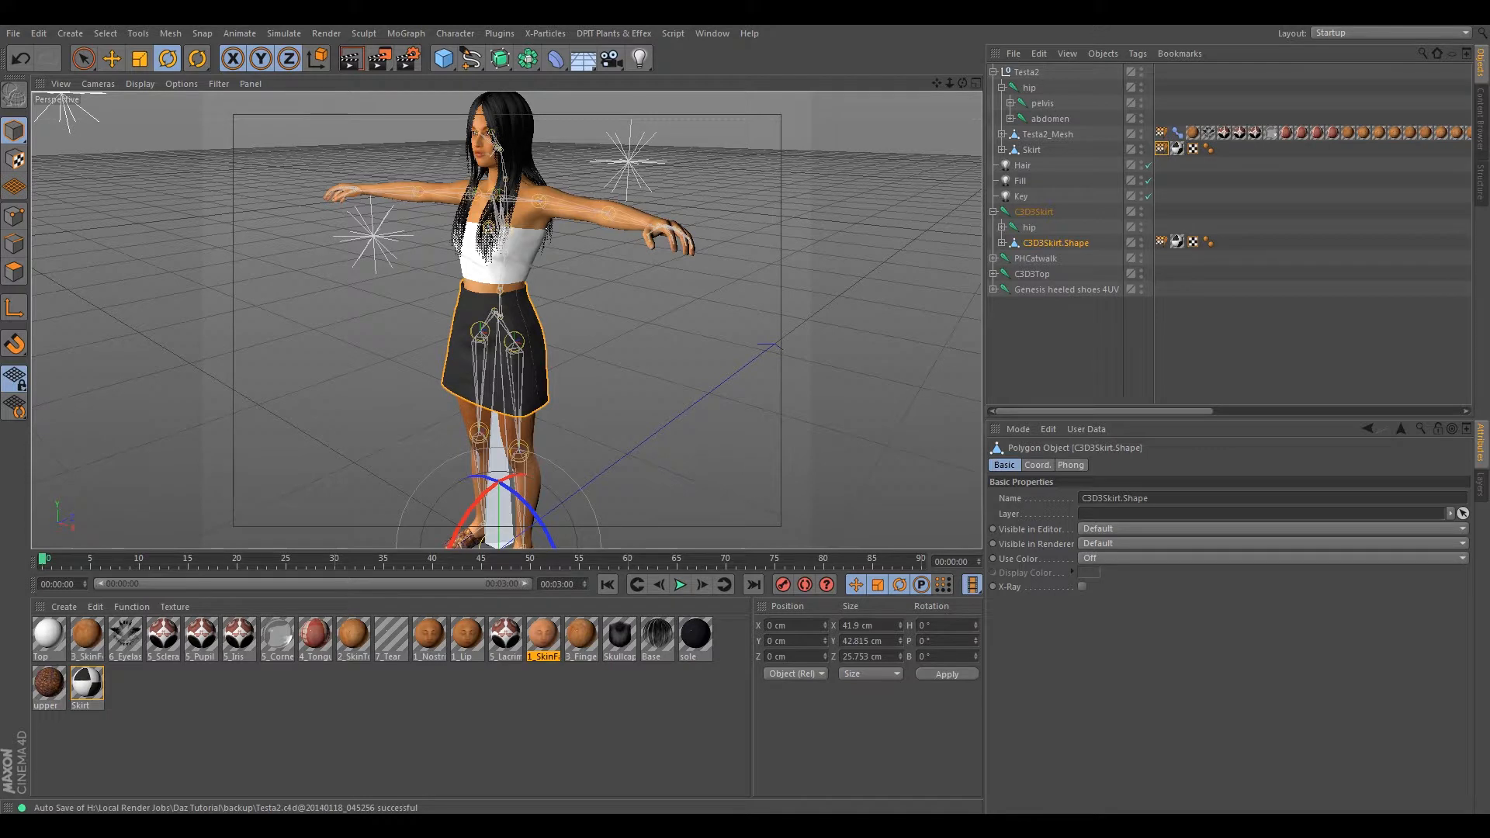
- Expand Testa2's abdomen branch down to the chest and add rCollar, lCollar, rPectoral and lPectoral to the selection
left_click(1010, 118)
left_click(1019, 134)
left_click(1028, 149)
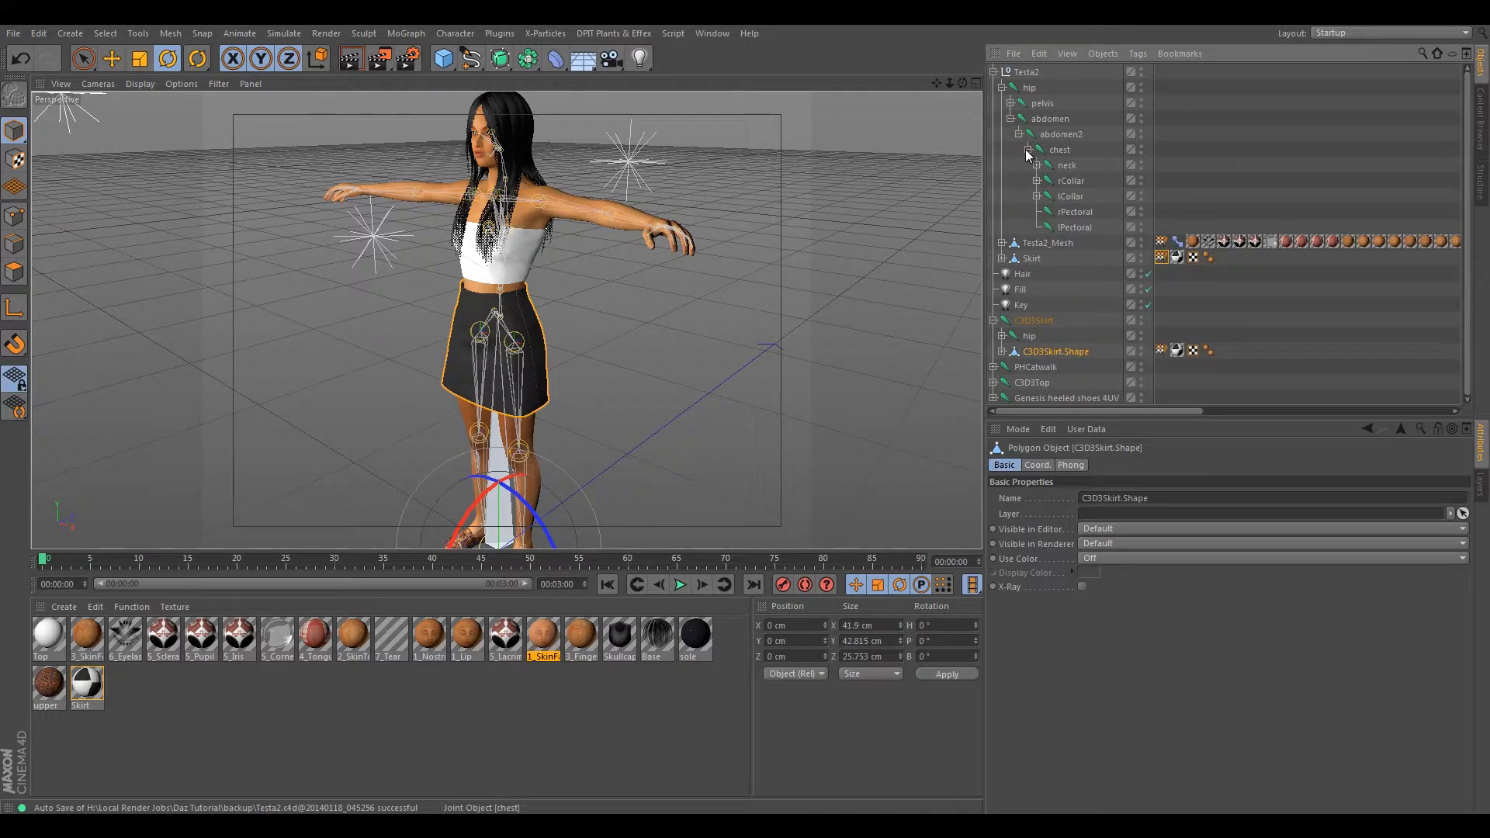
left_click(1072, 181, "ctrl")
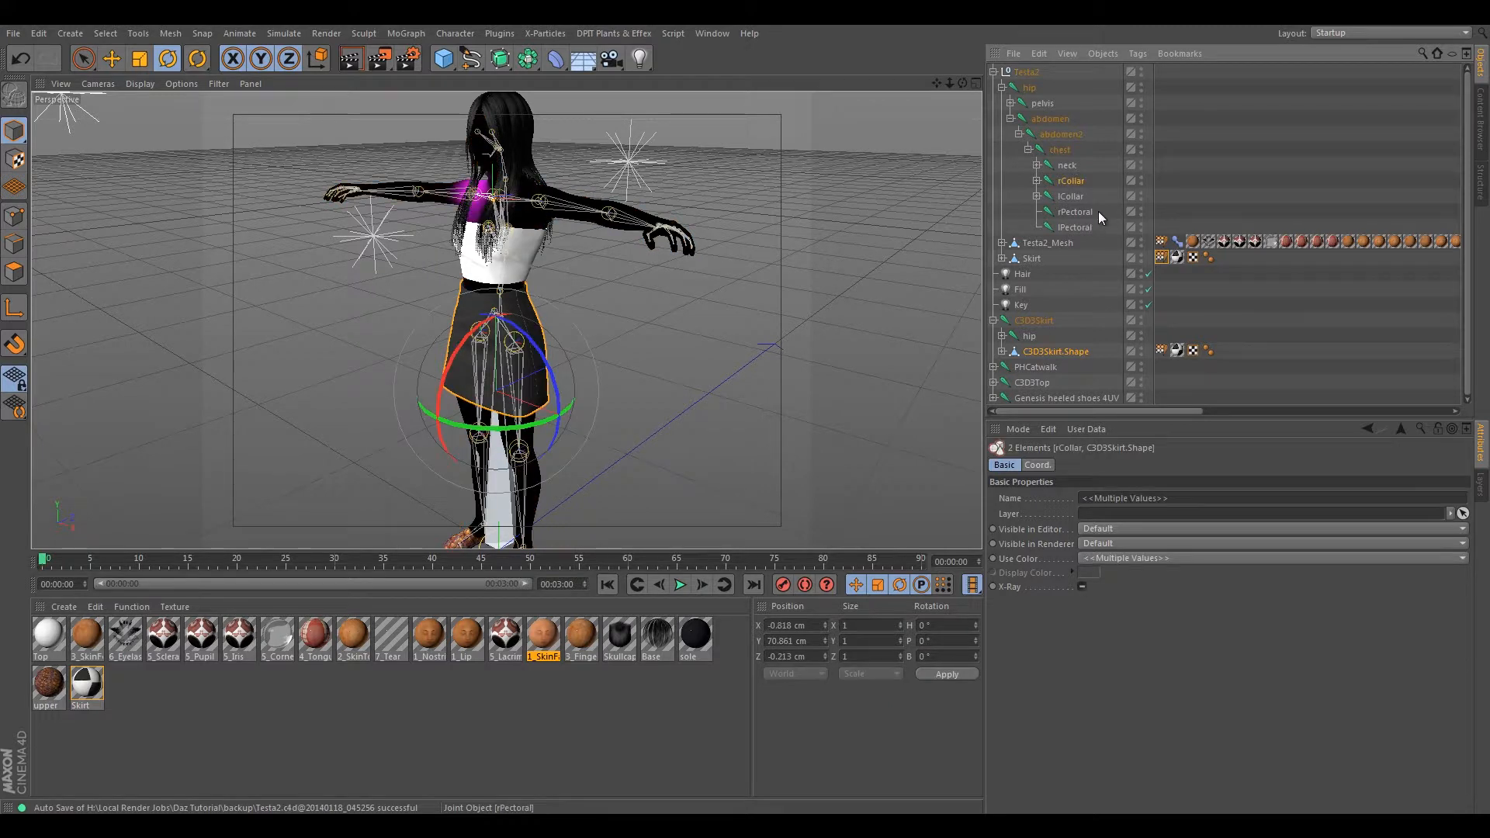
left_click(1070, 196, "ctrl")
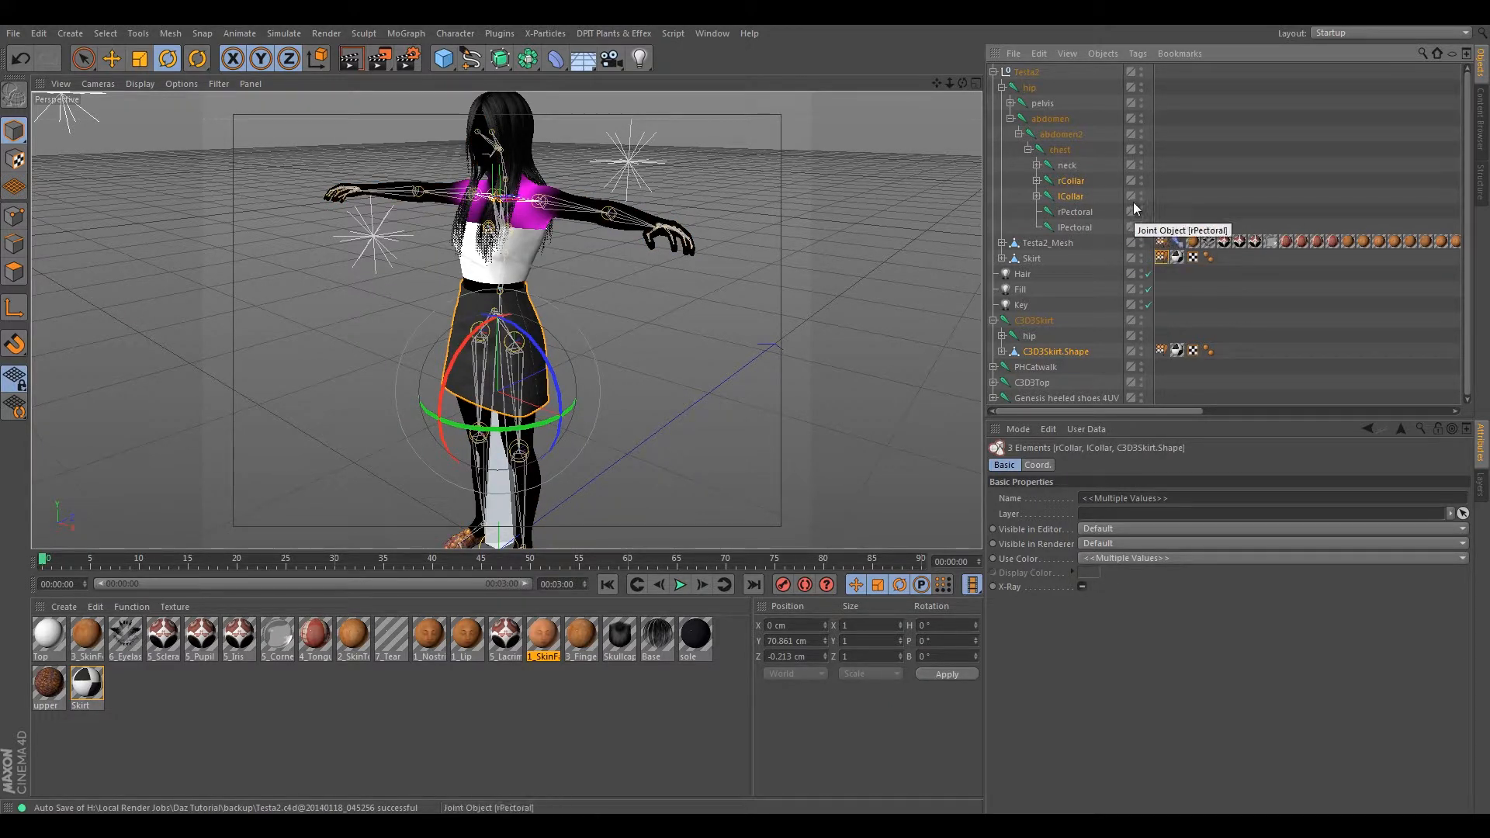
left_click(1068, 213, "ctrl")
left_click(1068, 226, "ctrl")
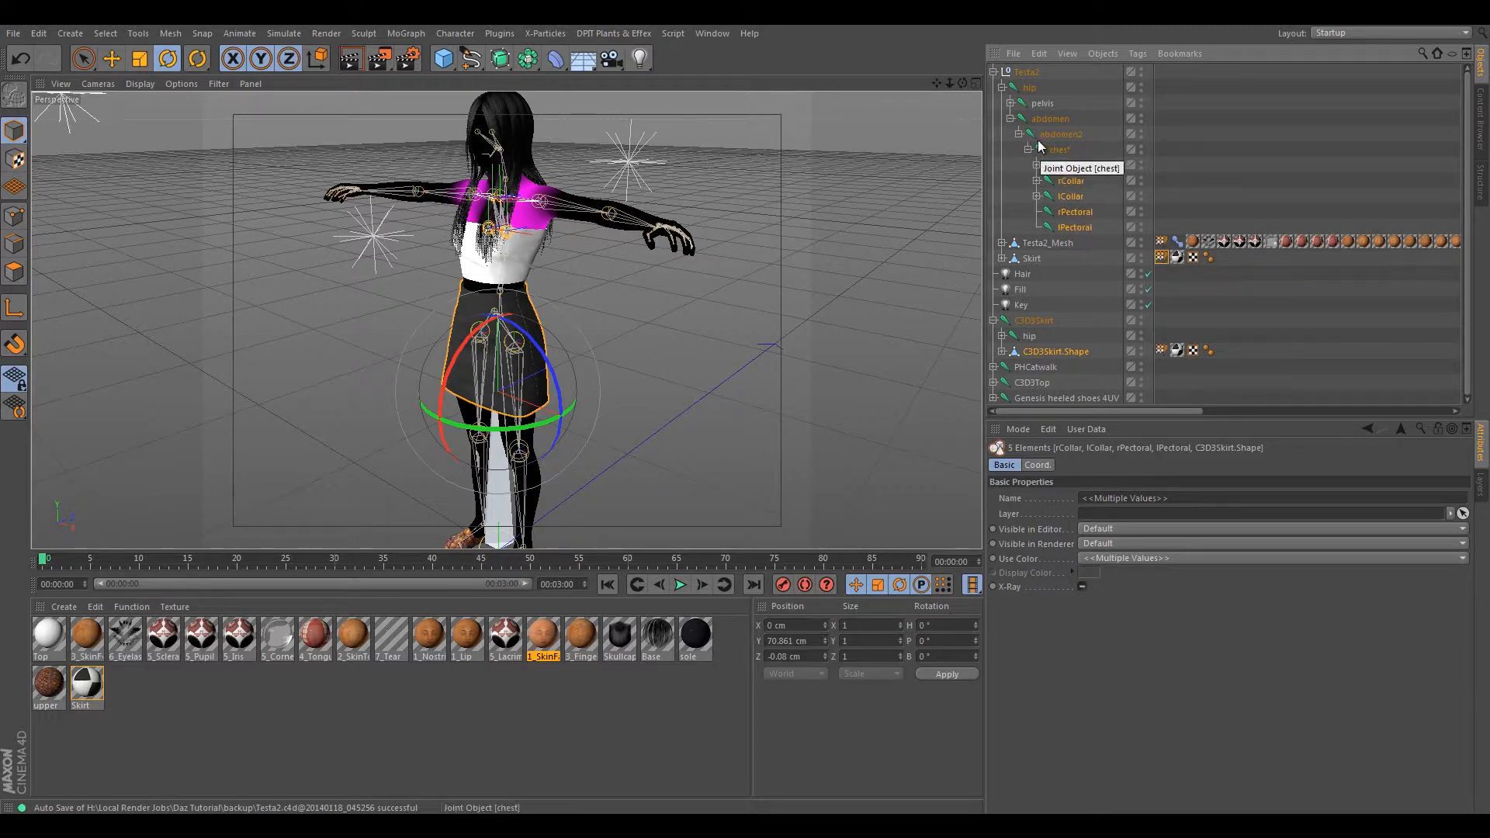
- Expand Testa2's pelvis branch and add lShin, rShin, lThigh and rThigh to the joint selection
left_click(1011, 103)
left_click(1019, 118)
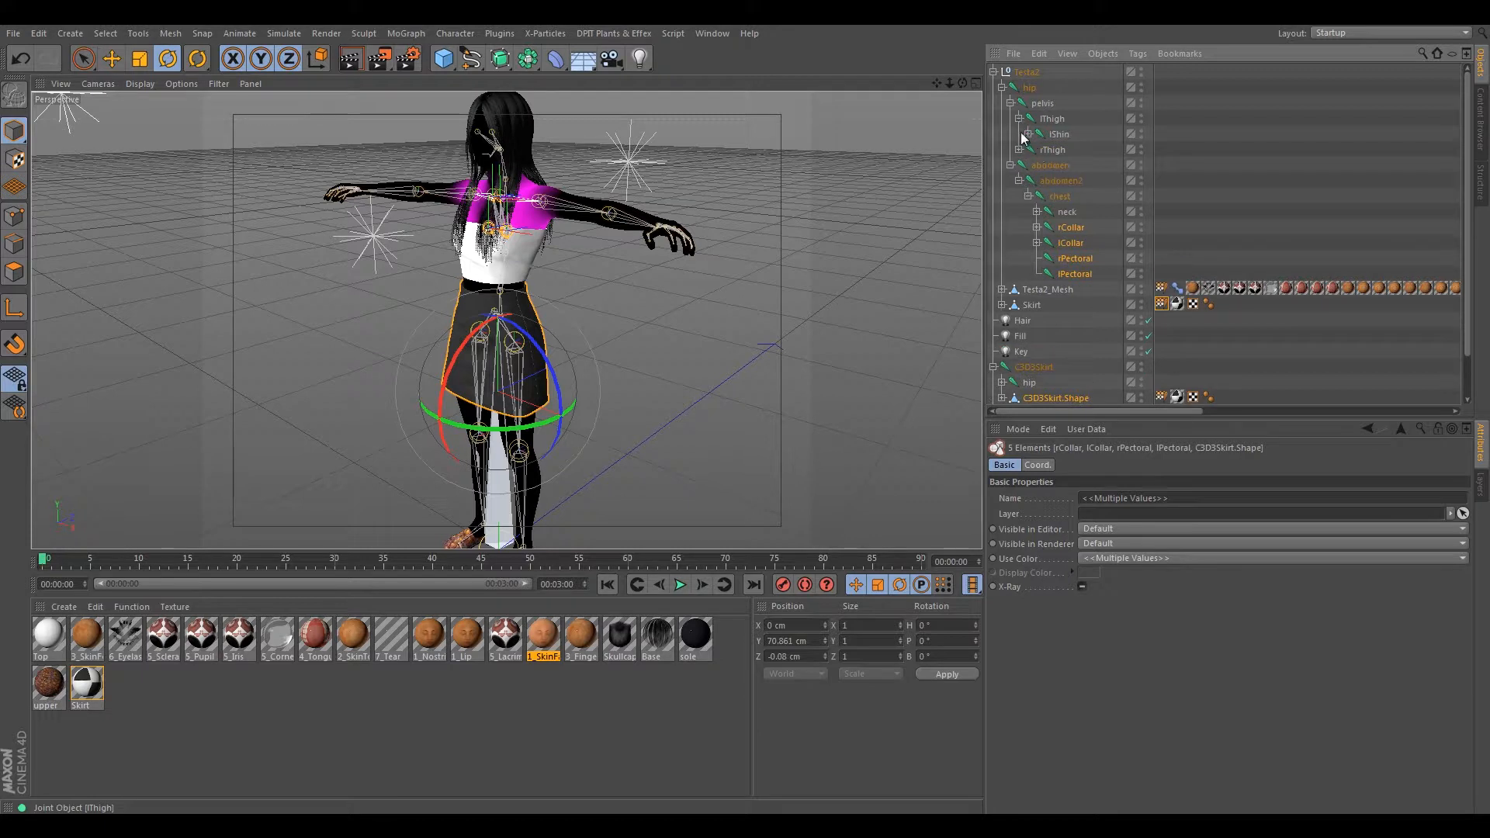
left_click(1060, 135, "ctrl")
left_click(1019, 150)
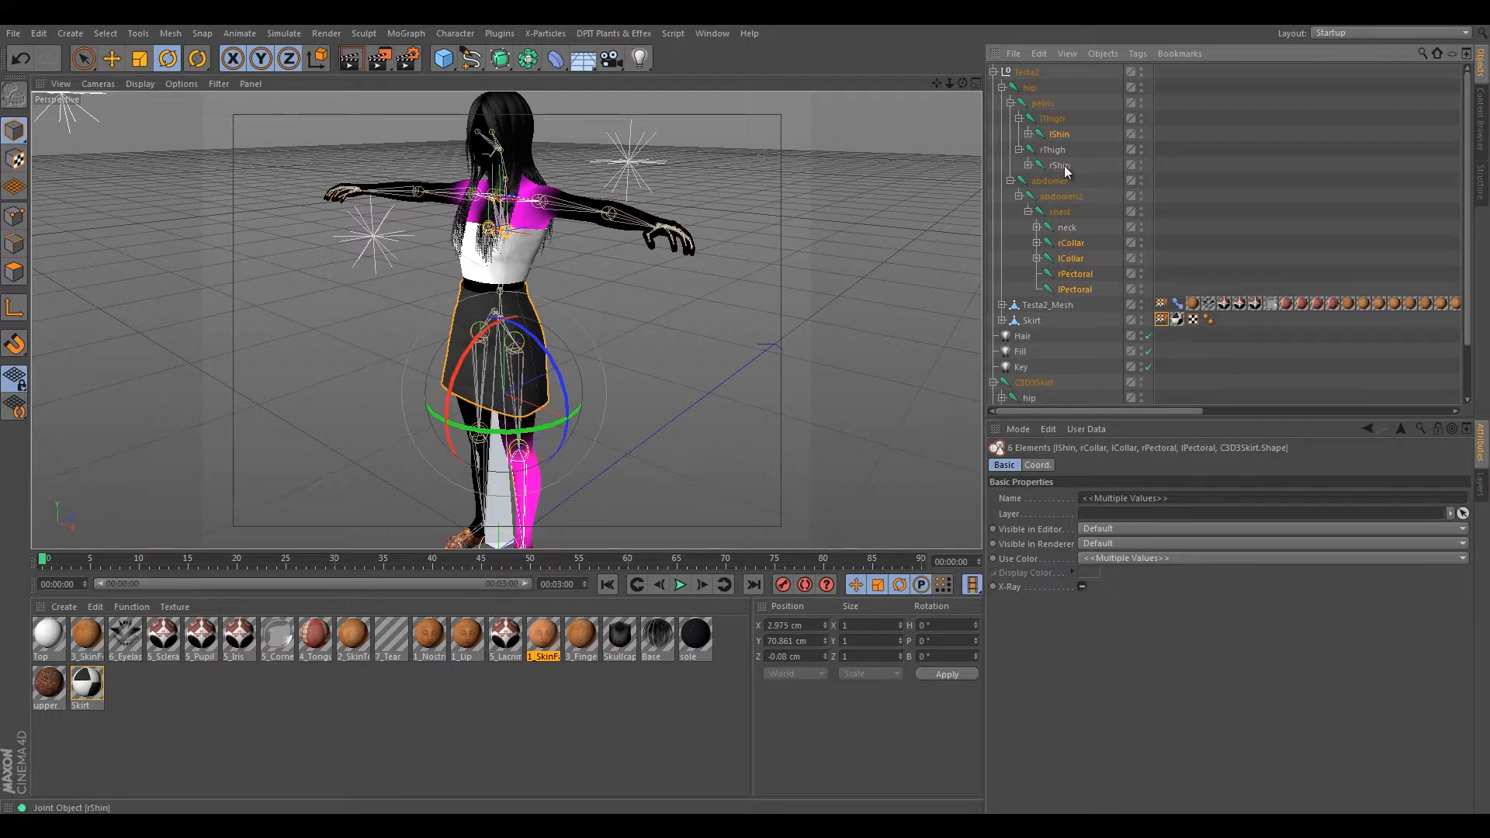
left_click(1061, 165, "ctrl")
left_click(1053, 121, "ctrl")
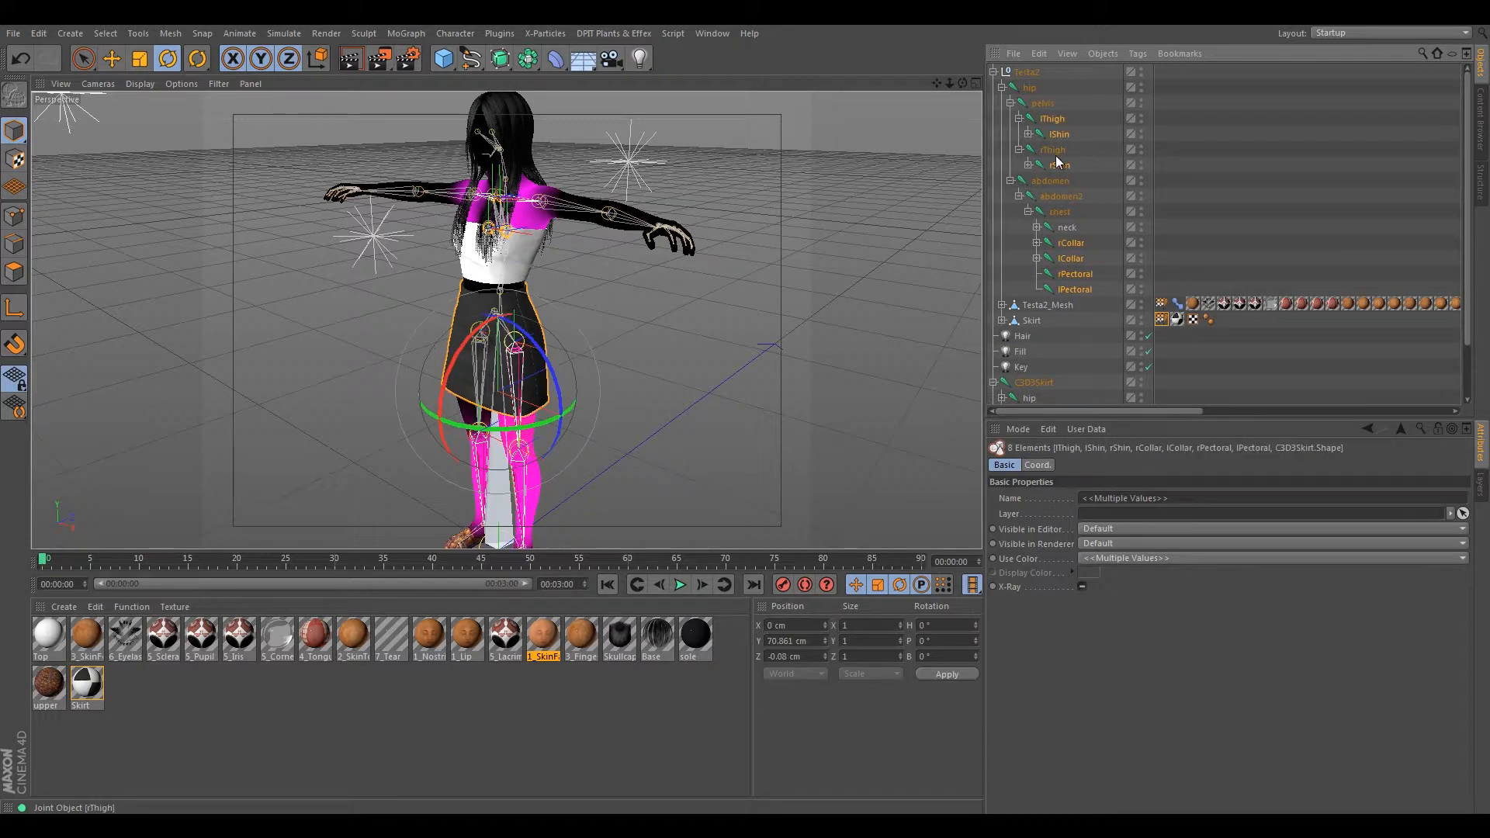
left_click(1054, 151, "ctrl")
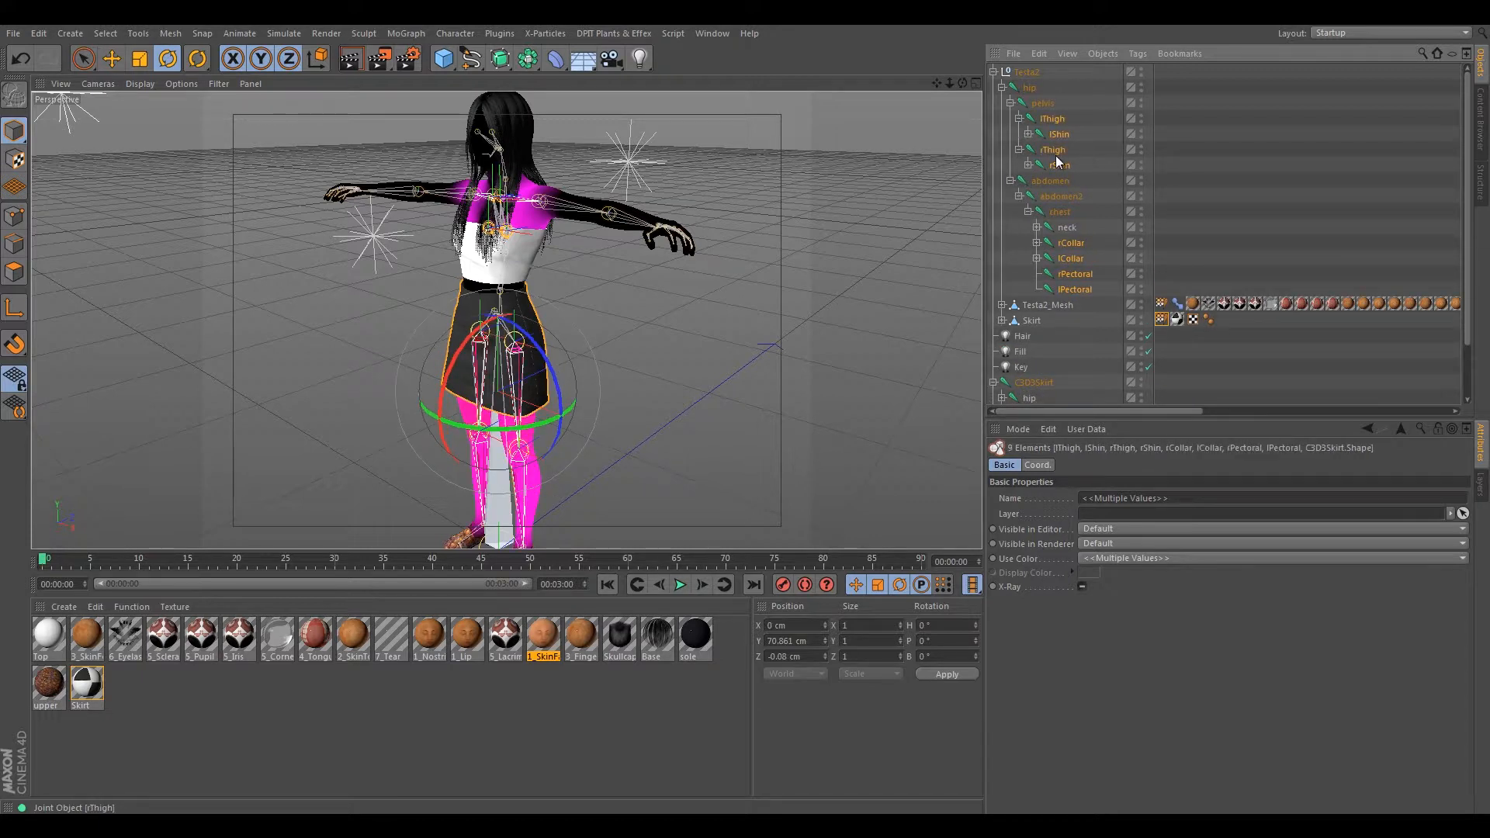
- Add Testa2's abdomen2, abdomen, pelvis and hip joints to the selection and check it against the Weights Manager's skirt joint list
left_click(1067, 196, "ctrl")
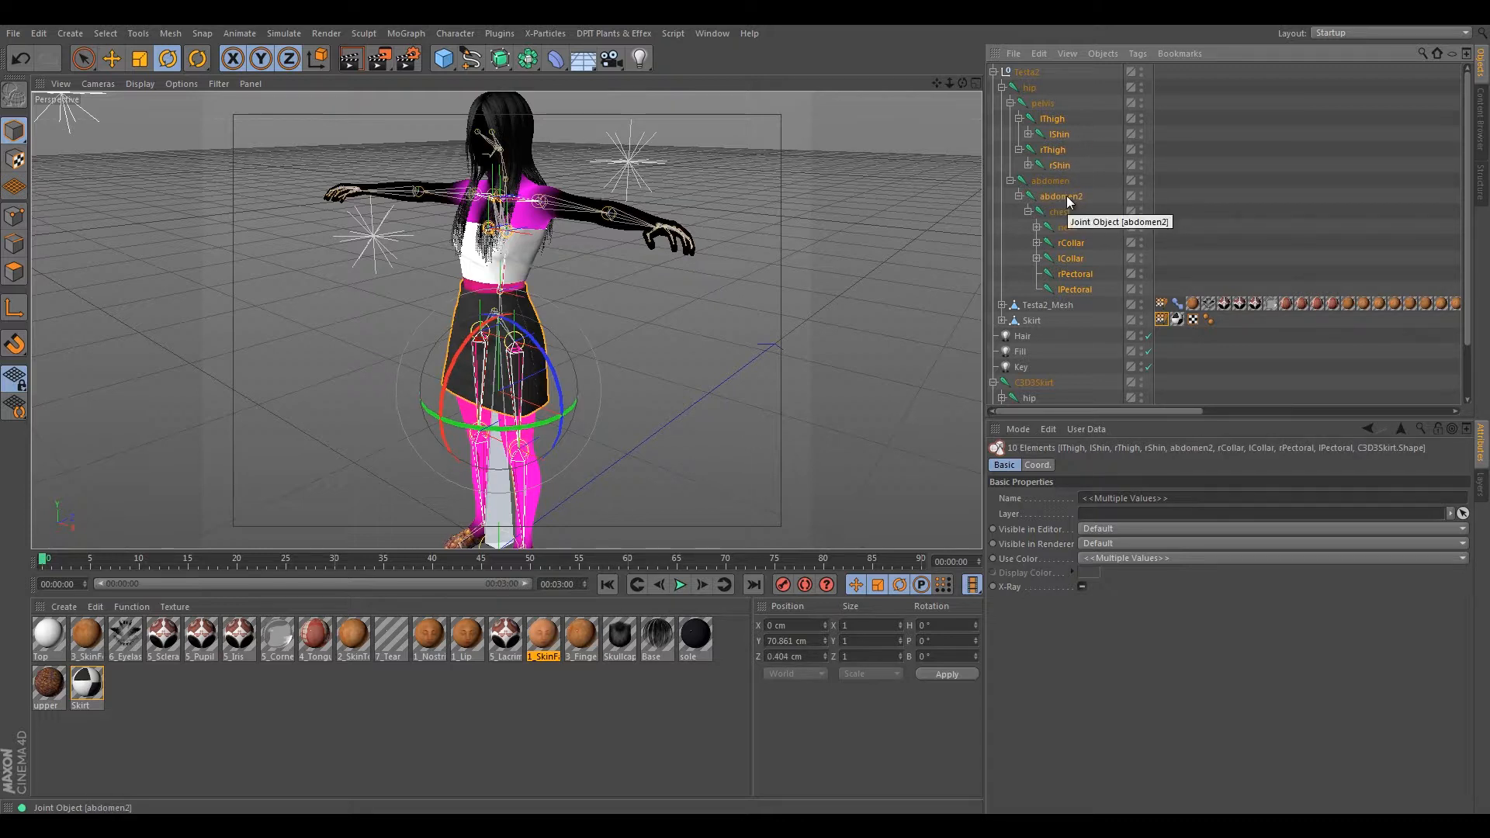
left_click(1050, 181, "ctrl")
left_click(1041, 102, "ctrl")
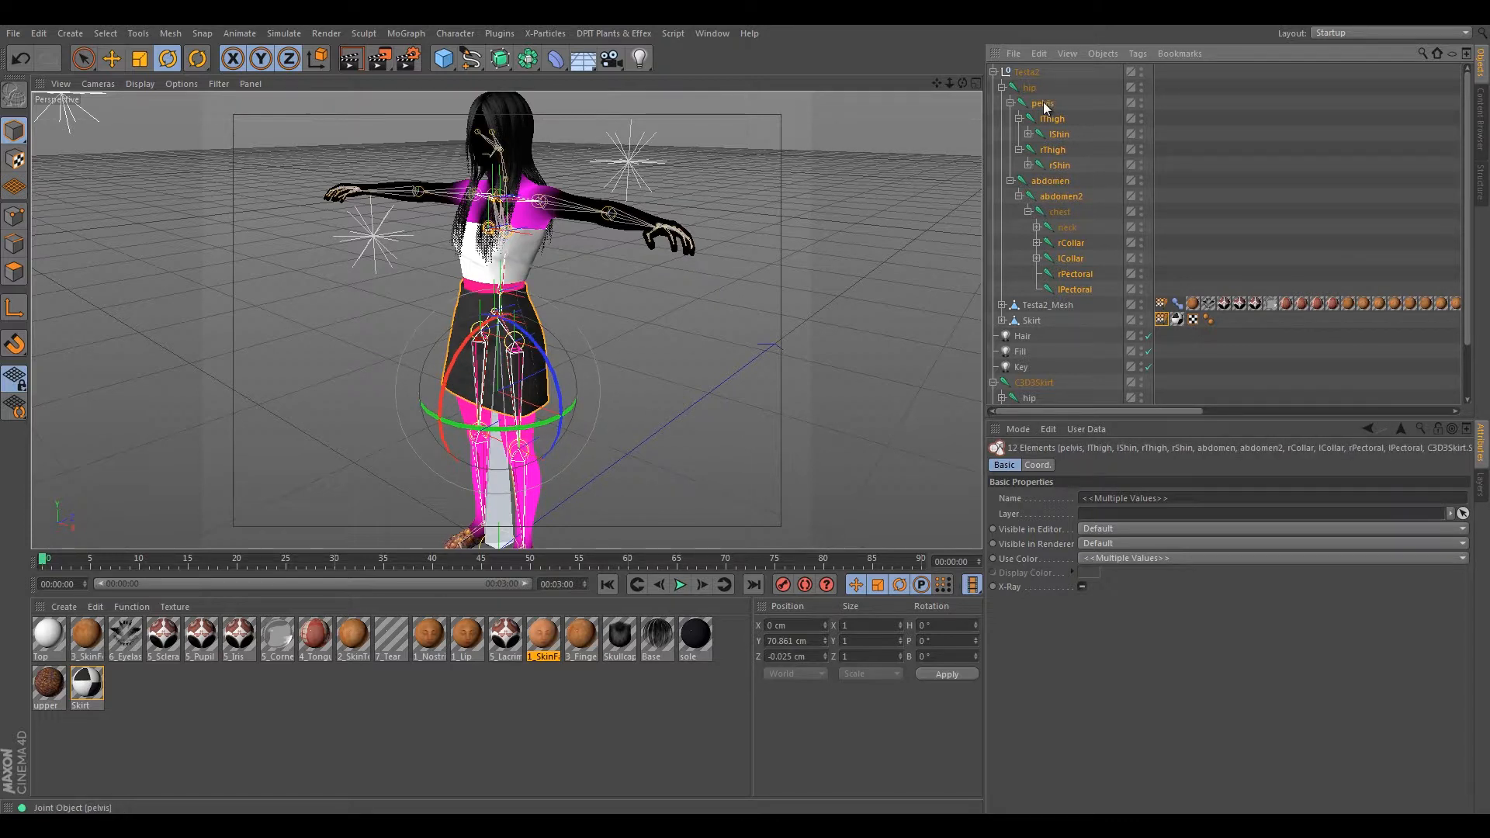
left_click(1033, 90, "ctrl")
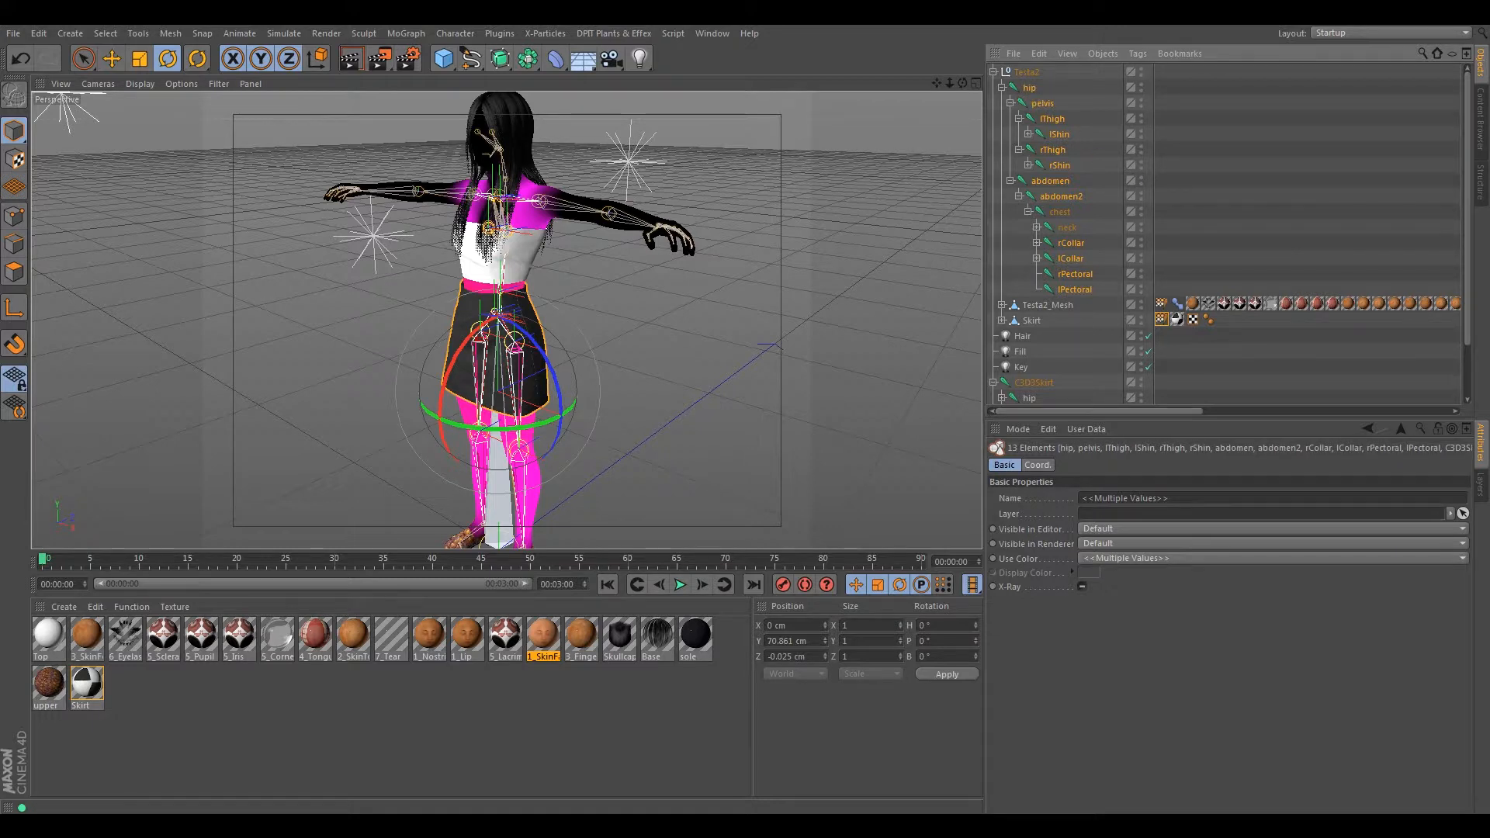
left_click_drag(1489, 92, 842, 92)
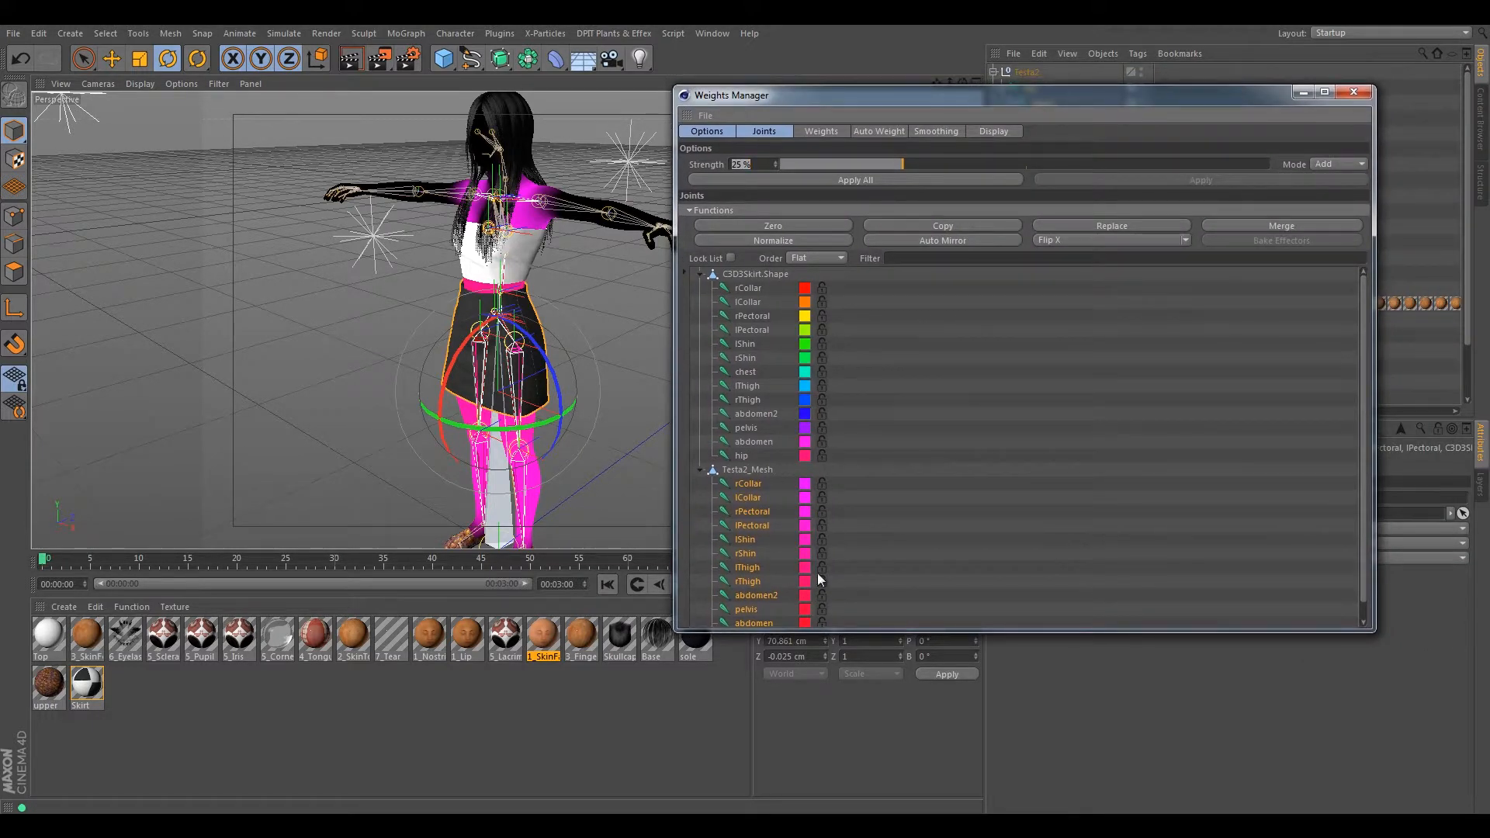
- Add the selected Testa2 joints to the joint list of the Skirt object's weight tag
left_click_drag(1362, 504, 1367, 455)
left_click_drag(1092, 96, 1489, 207)
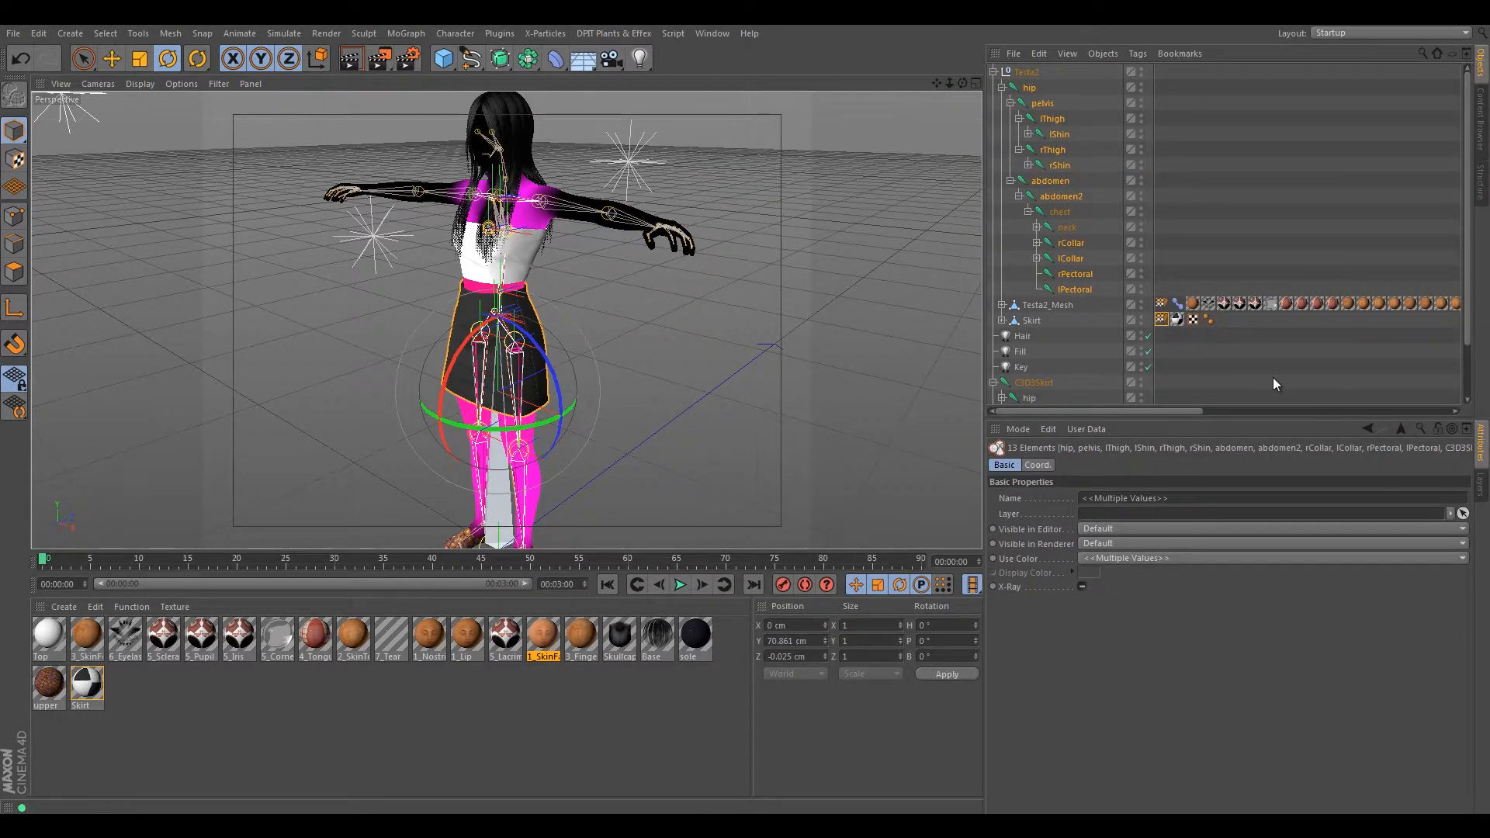
left_click(1161, 320)
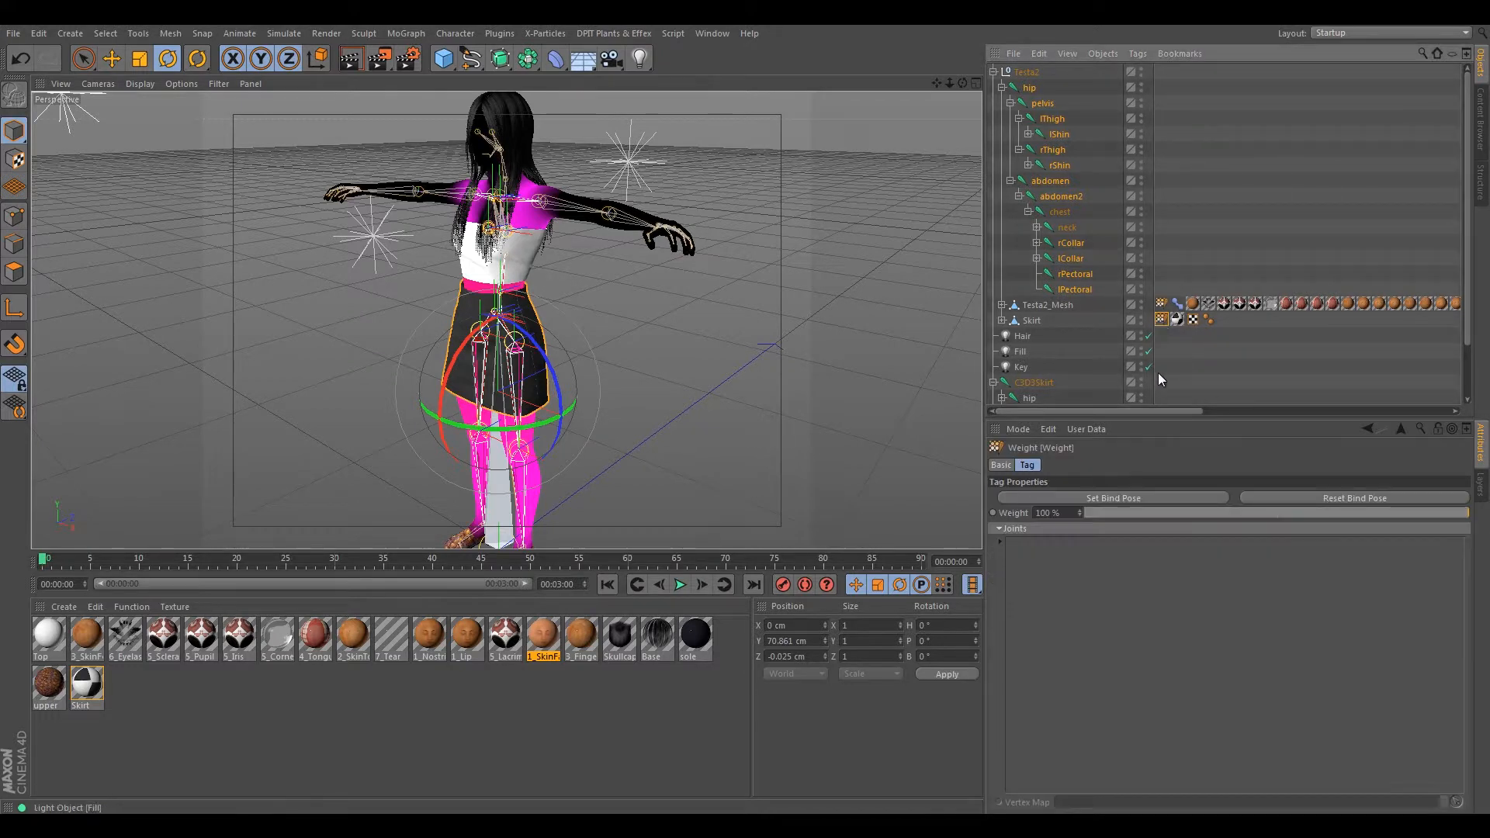
left_click_drag(1028, 89, 1107, 476)
left_click_drag(1111, 631, 1106, 626)
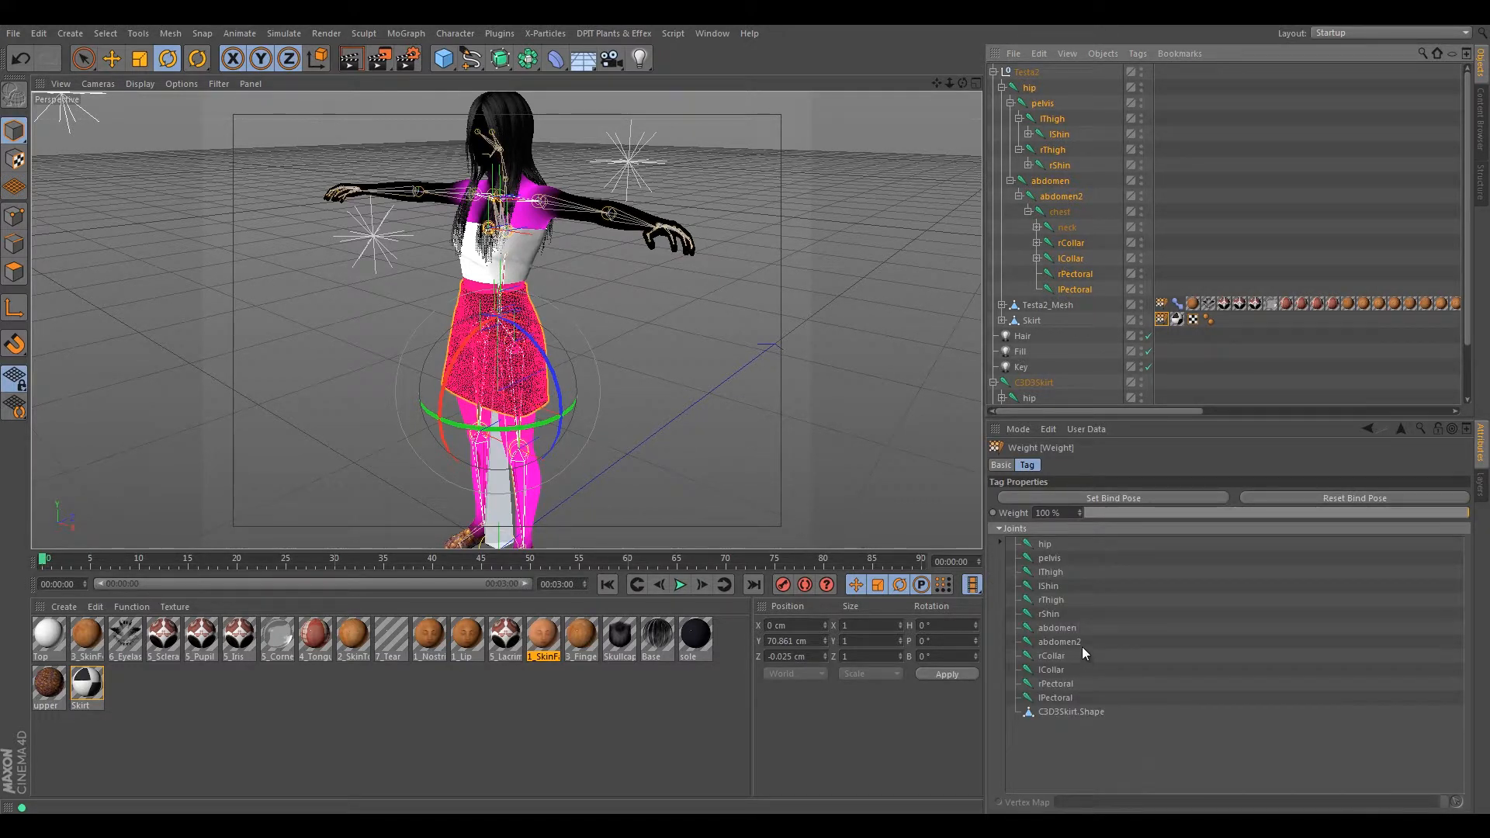
- Remove the stray C3D3Skirt.Shape entry from the joint list of the Skirt's weight tag after checking it in the Weights Manager
left_click(1076, 713)
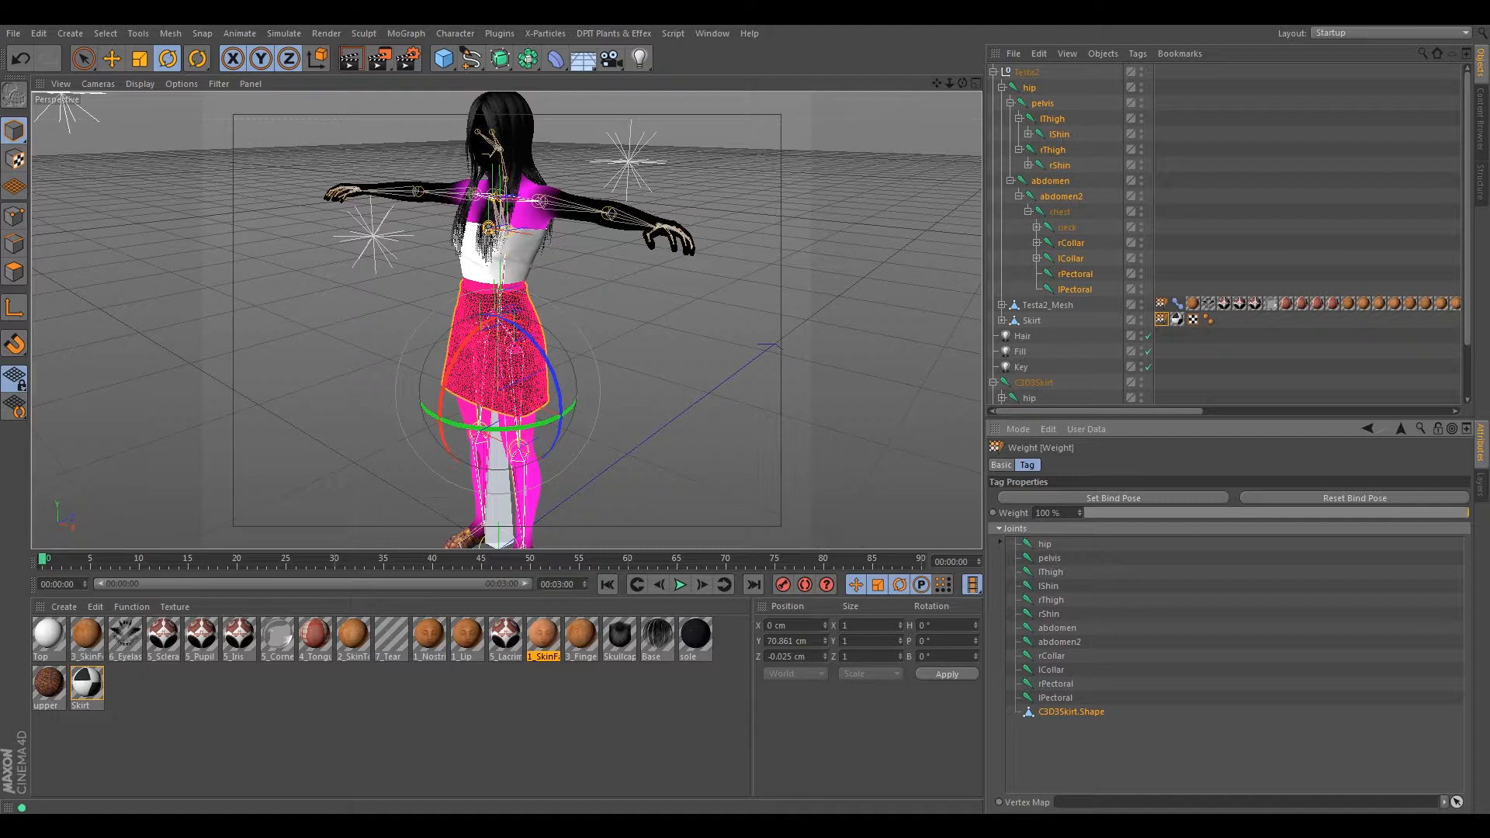
double_click(1162, 320)
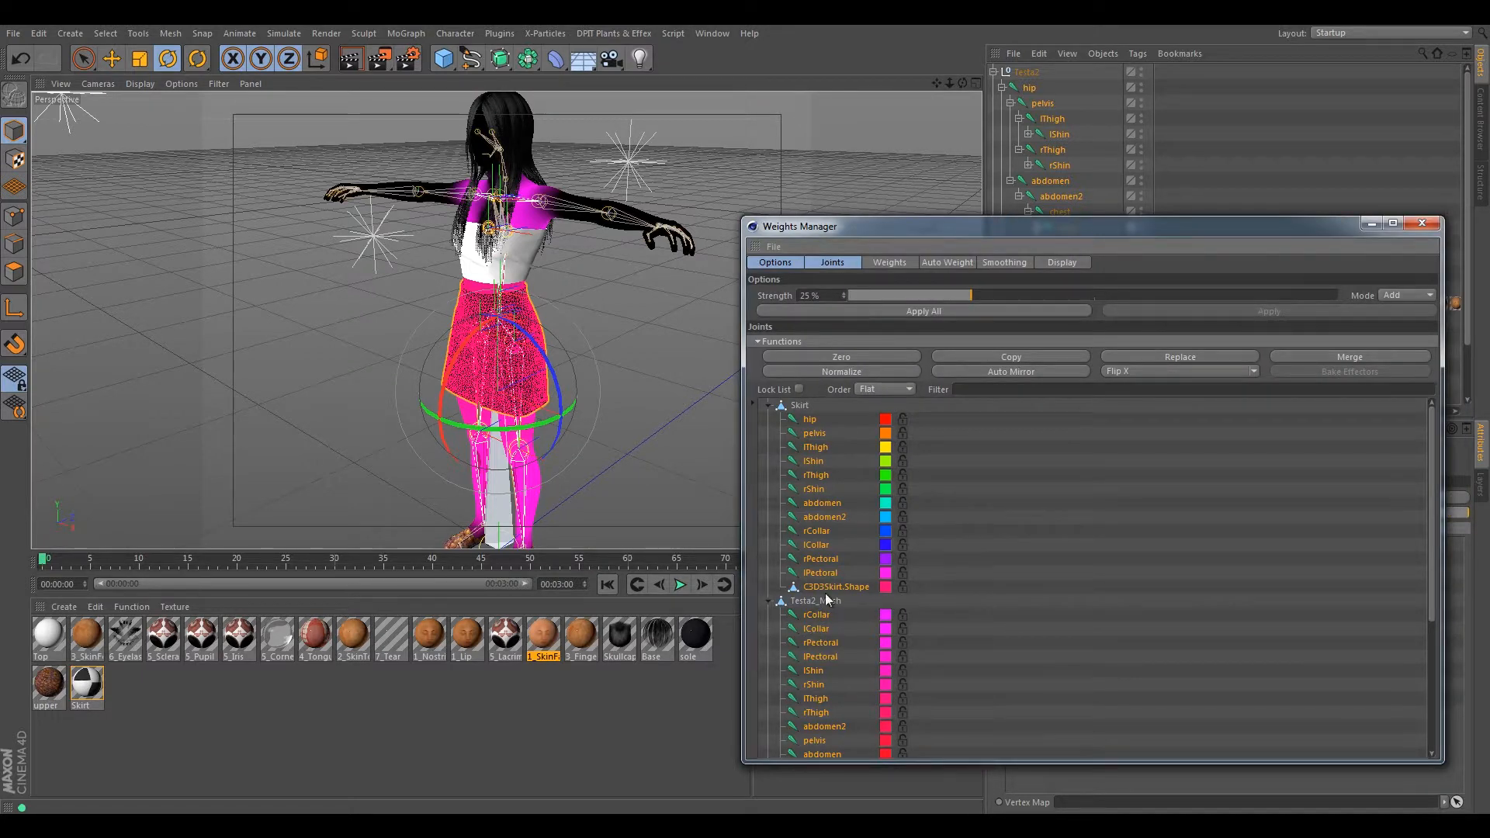
scroll(817, 621, "down", 5)
scroll(818, 654, "up", 4)
scroll(811, 683, "down", 4)
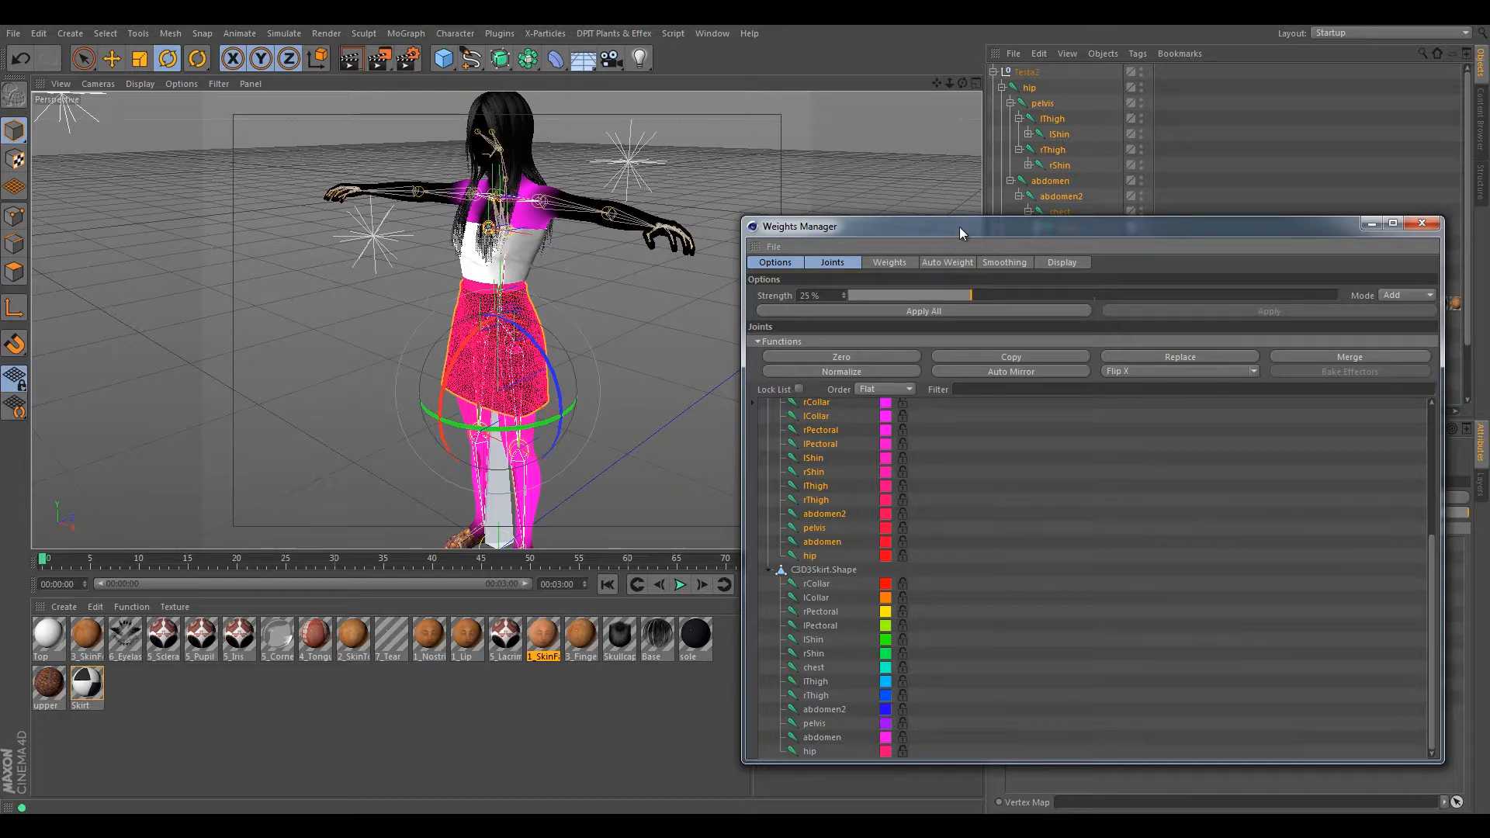
left_click(1422, 224)
left_click(1069, 712)
left_click(1069, 713)
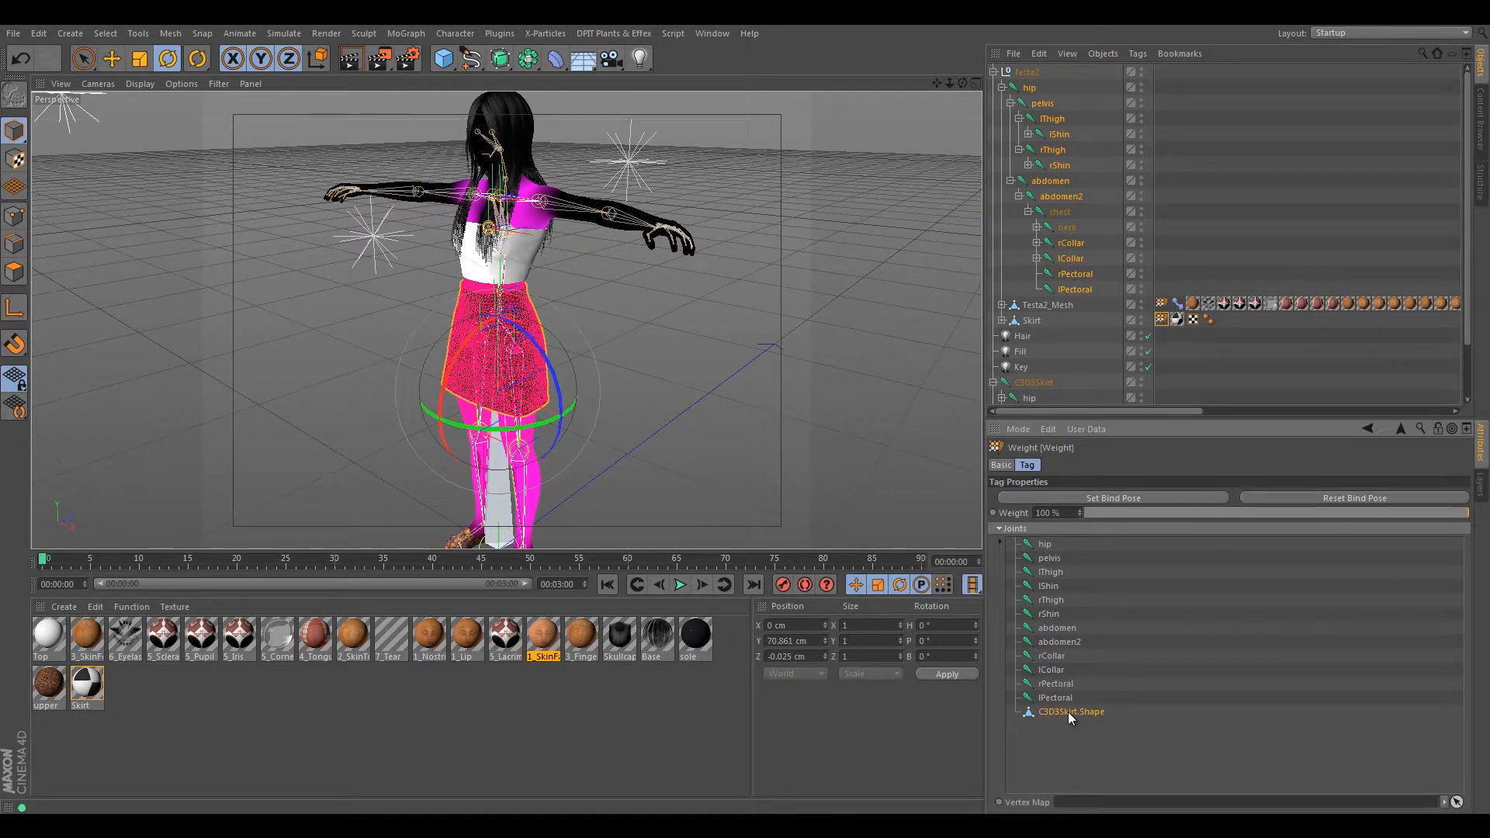
key("Delete")
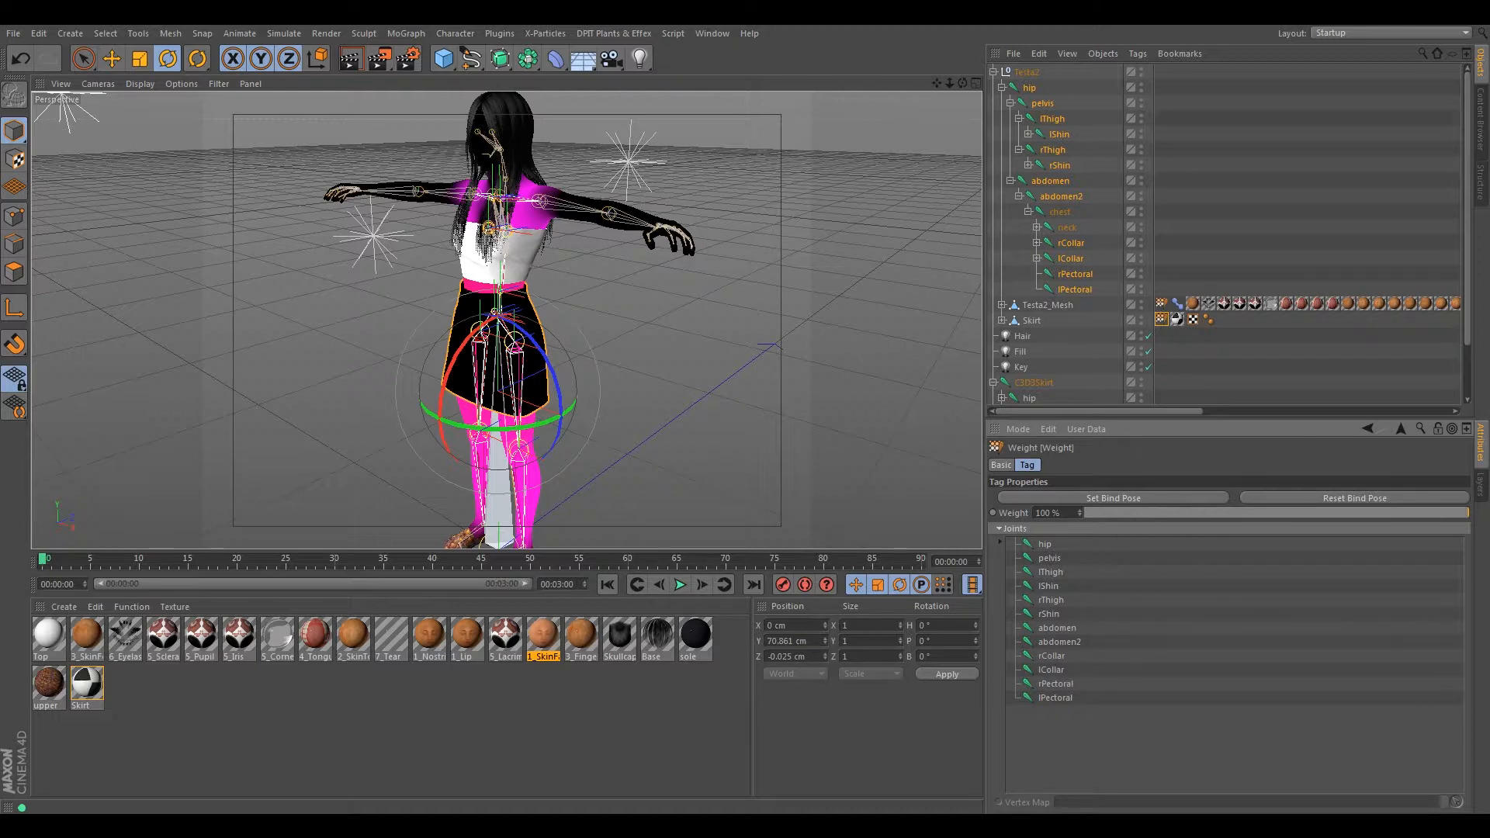
- Open the Weights Manager for the Skirt's weight tag, enlarge it and order its joints by Name
double_click(1162, 319)
left_click_drag(765, 190, 849, 114)
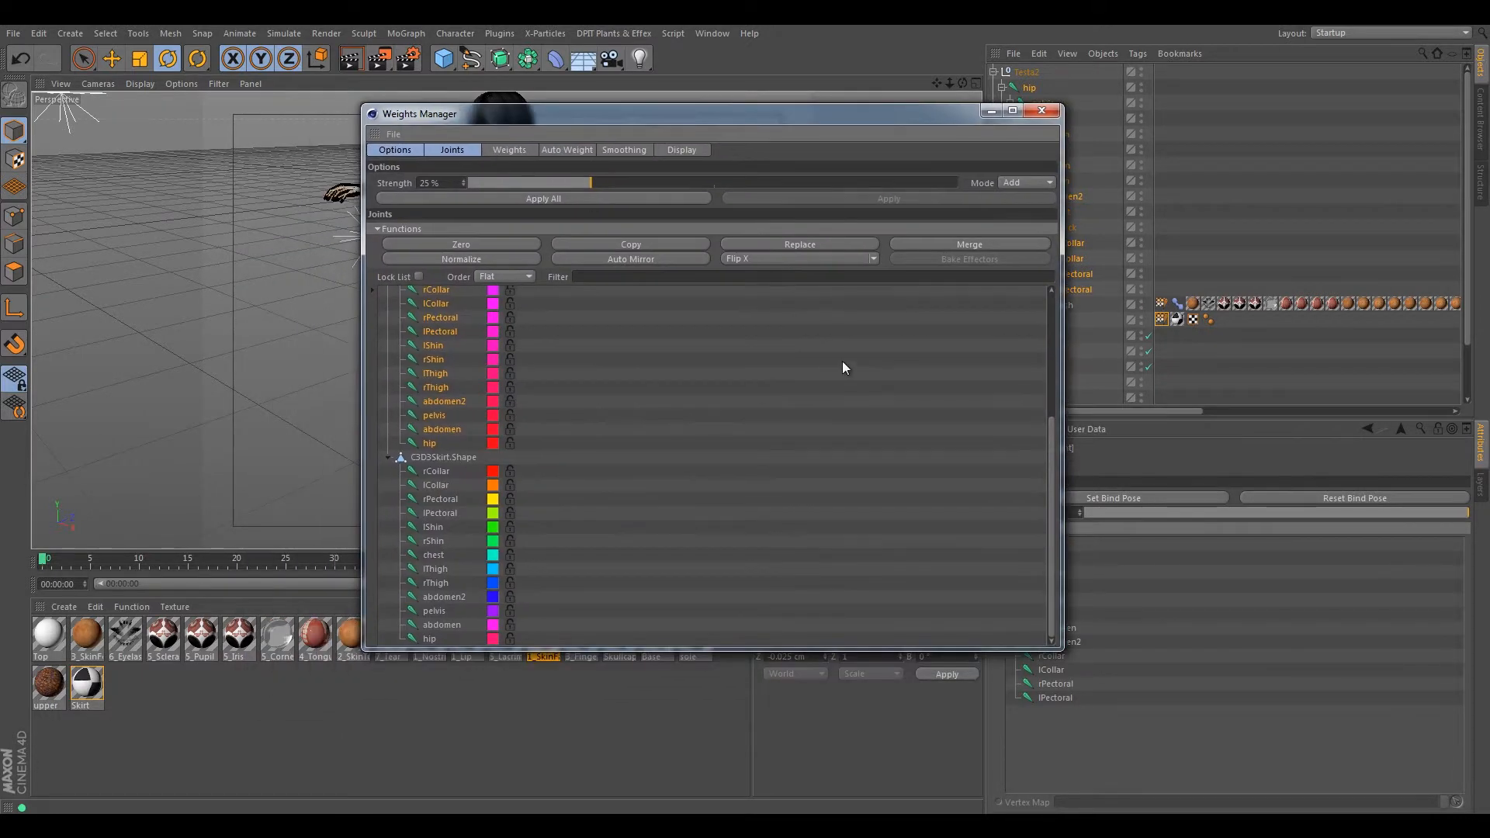
left_click_drag(1058, 645, 1074, 658)
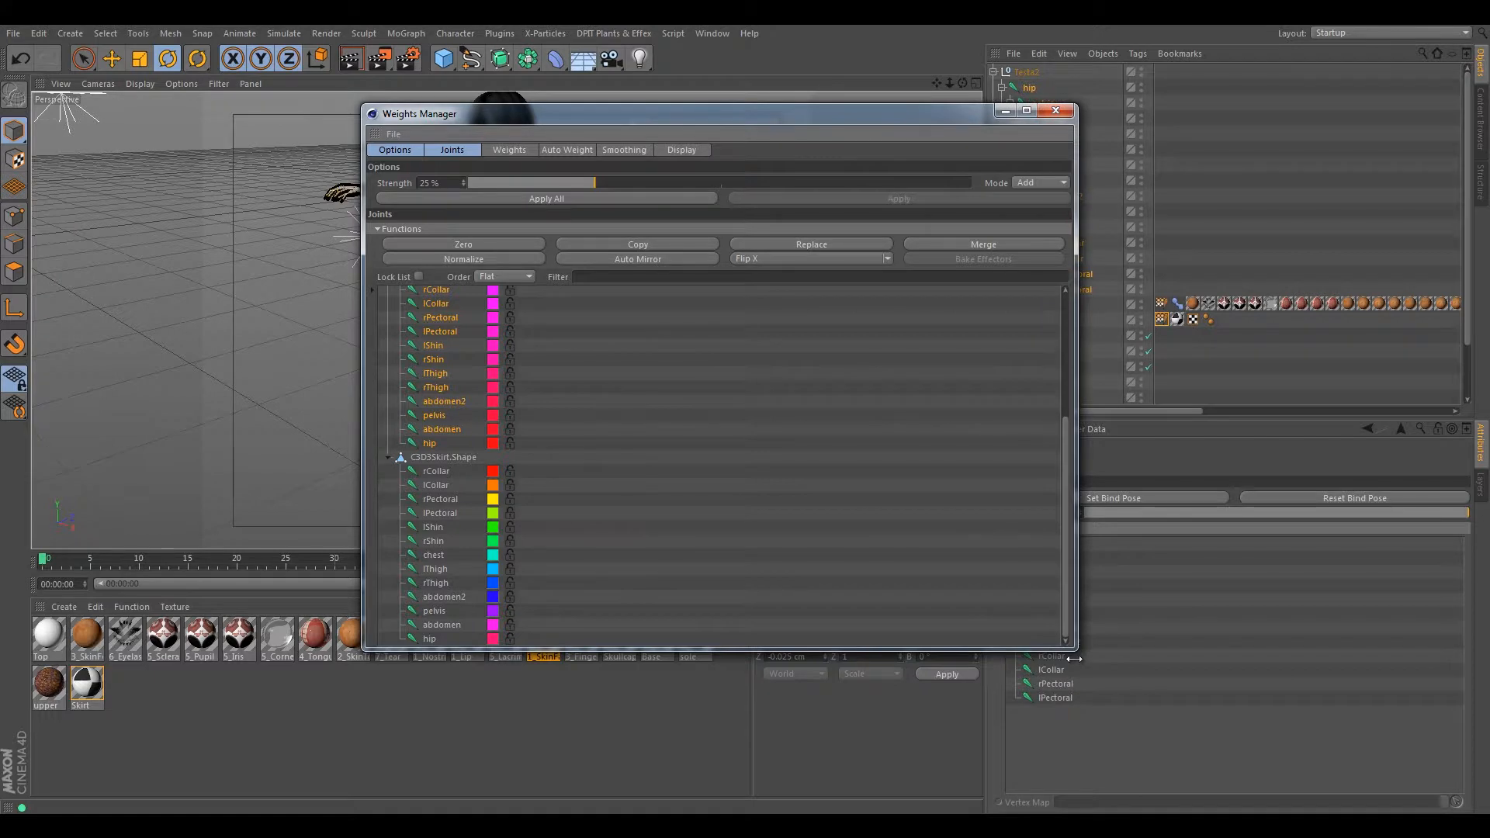
scroll(554, 458, "up", 3)
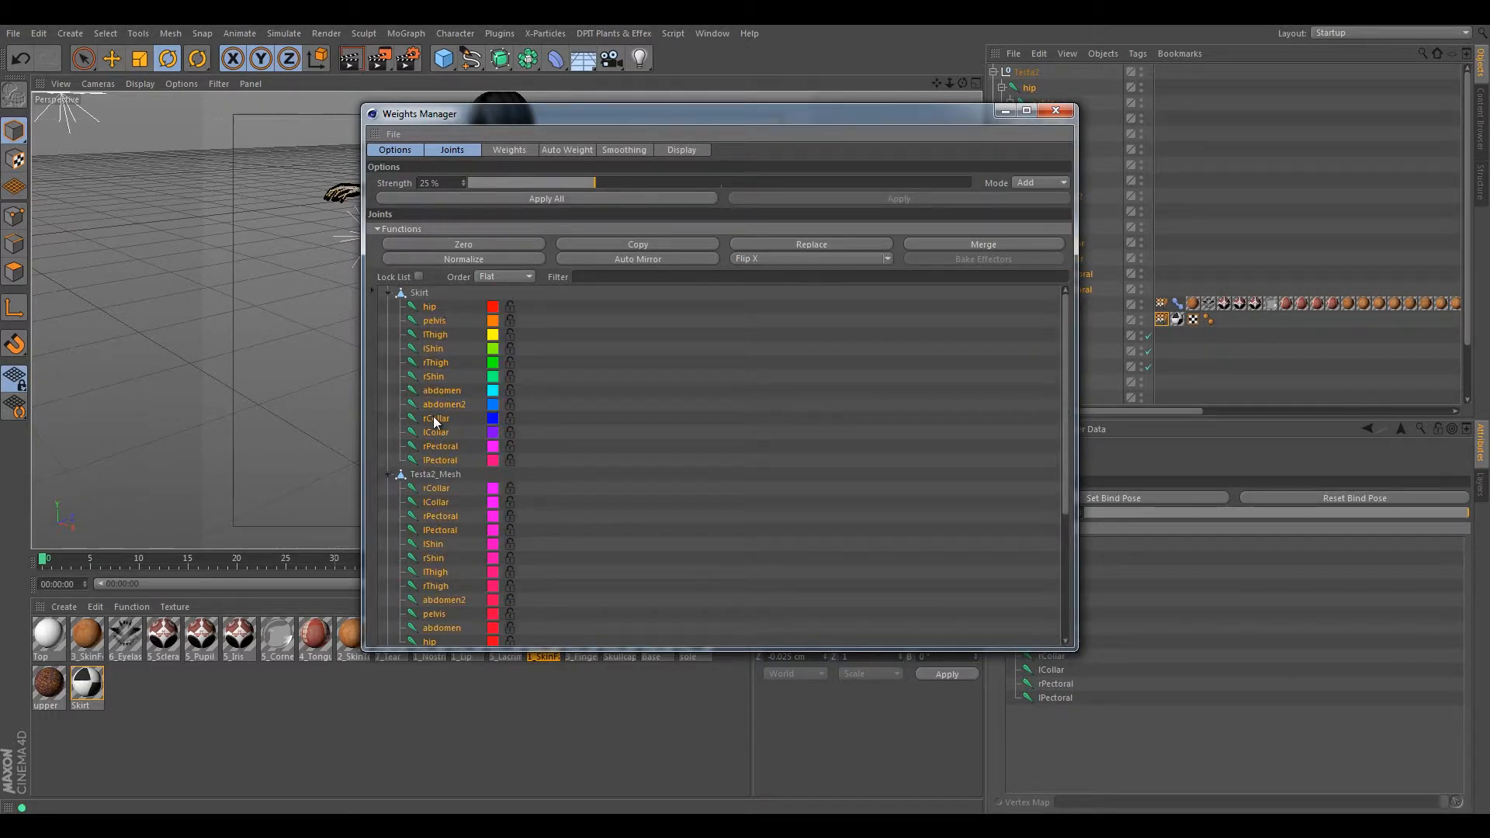
scroll(435, 421, "down", 3)
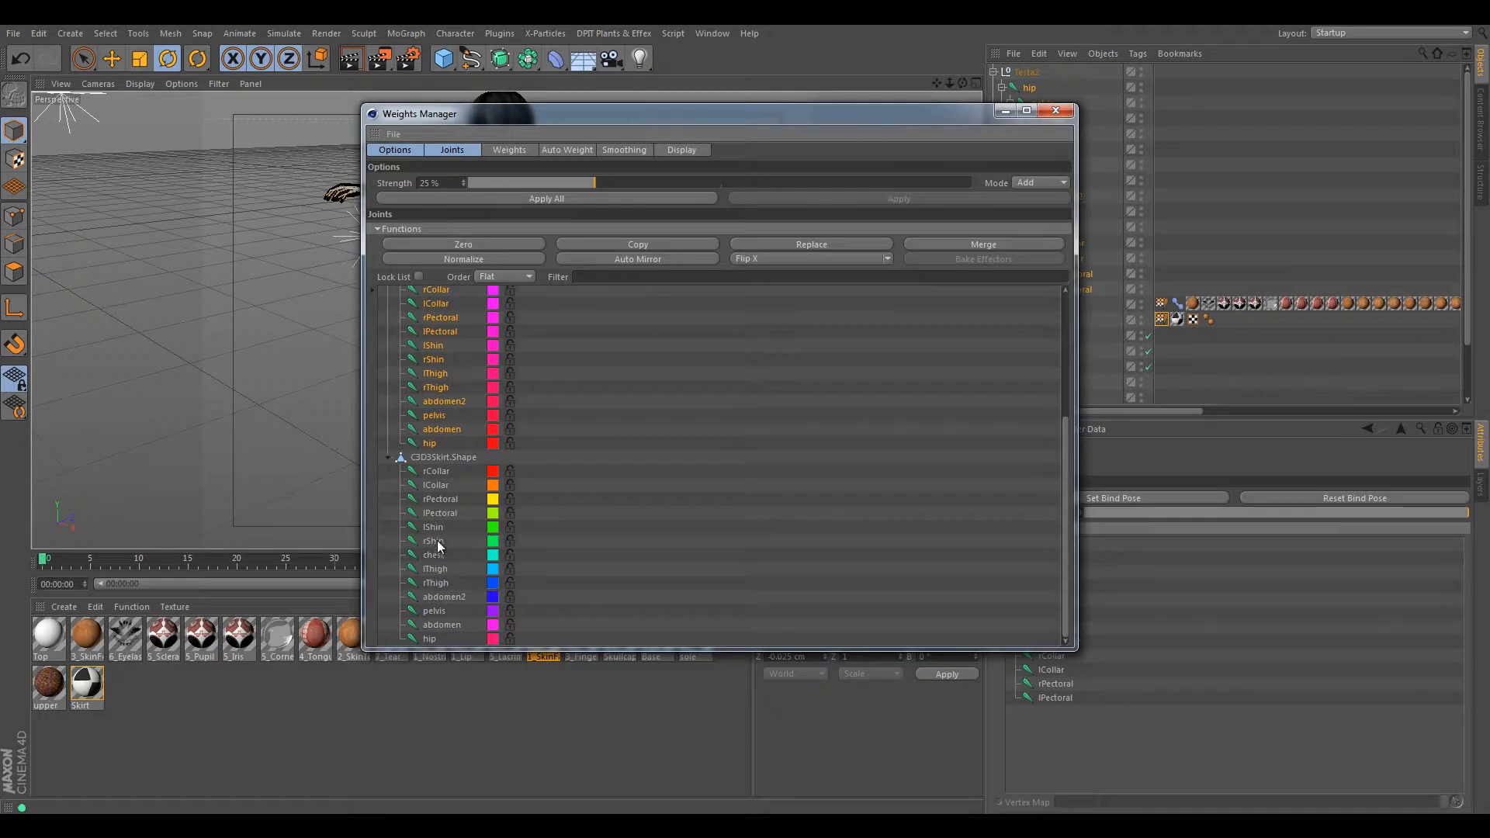
scroll(449, 448, "up", 3)
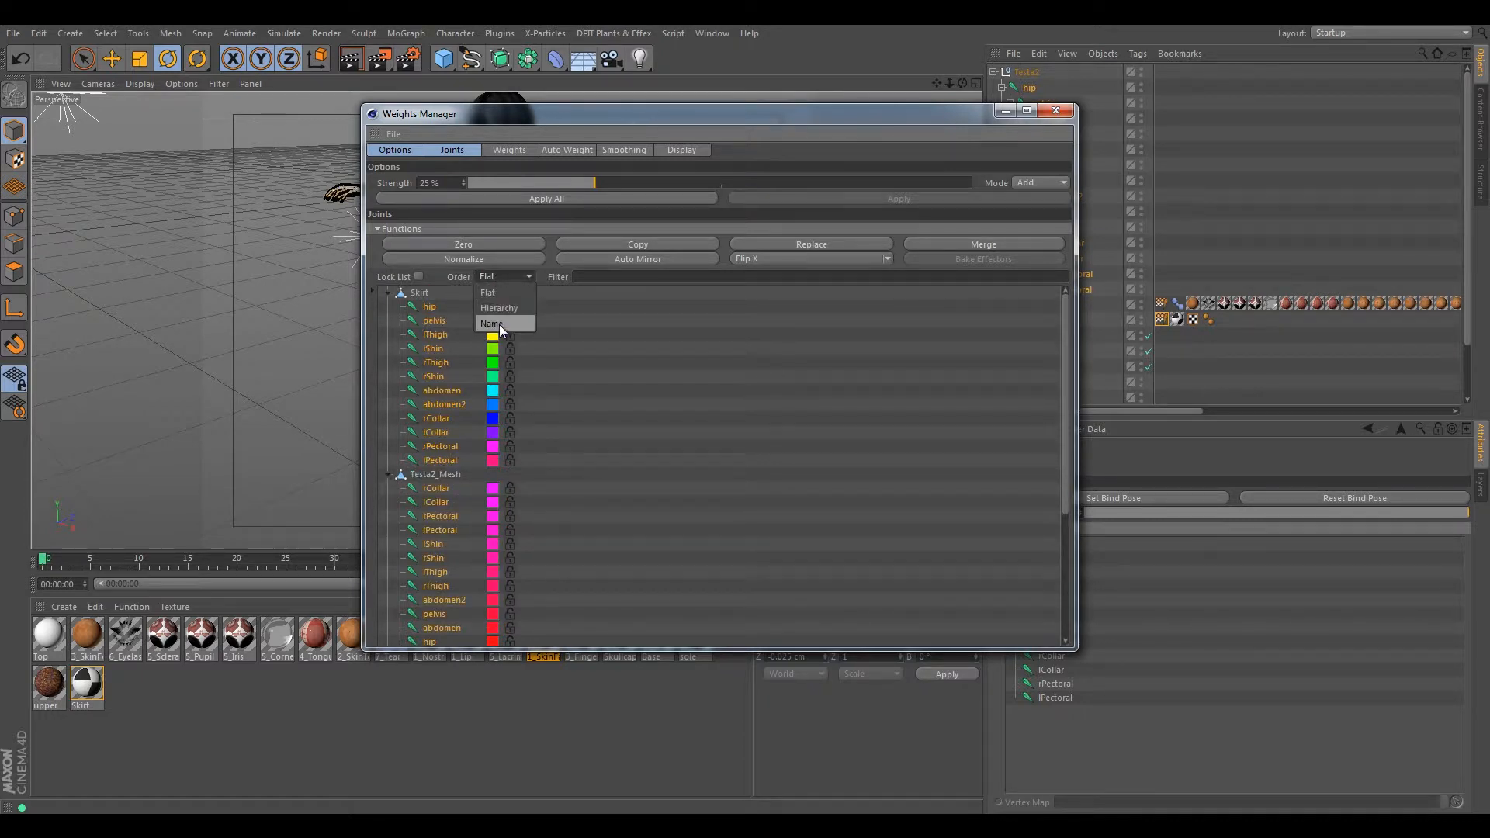
left_click(496, 324)
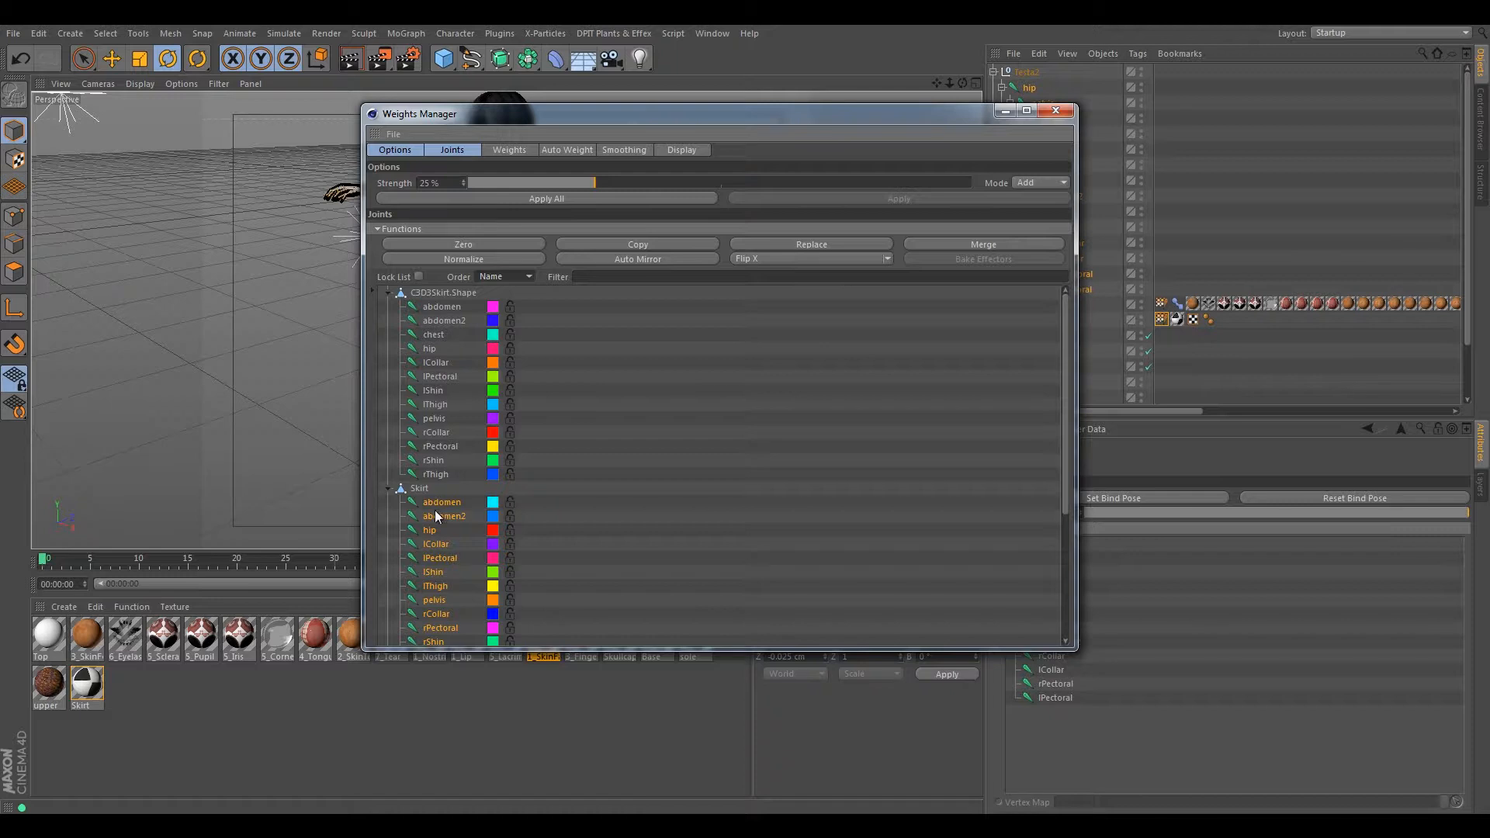
- Compare the Skirt's joint list with C3D3Skirt.Shape's joint list to find any missing joint, and close the Weights Manager
scroll(435, 511, "down", 5)
scroll(429, 318, "up", 5)
scroll(435, 446, "down", 2)
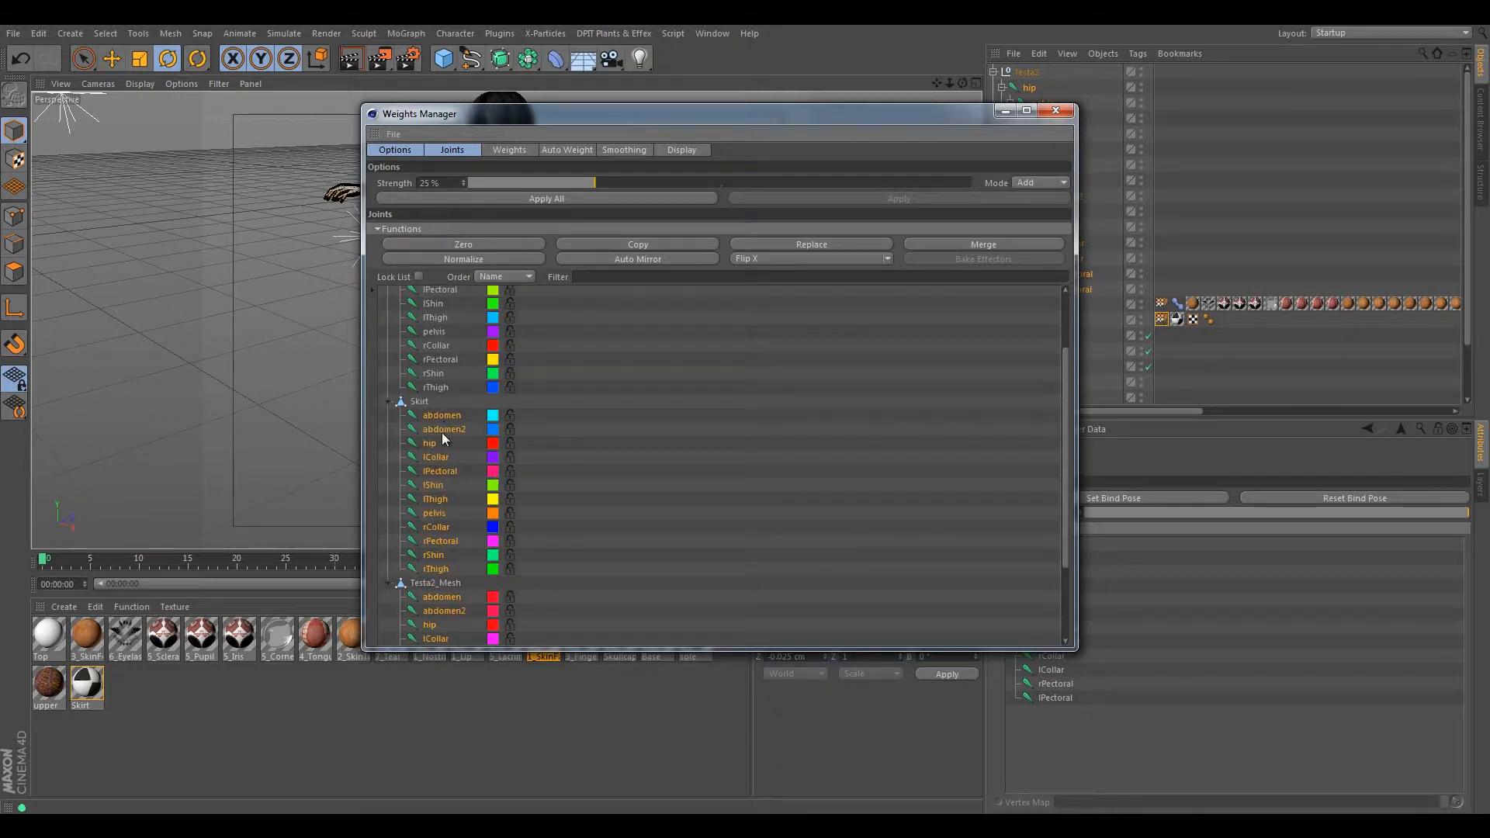
scroll(441, 331, "up", 2)
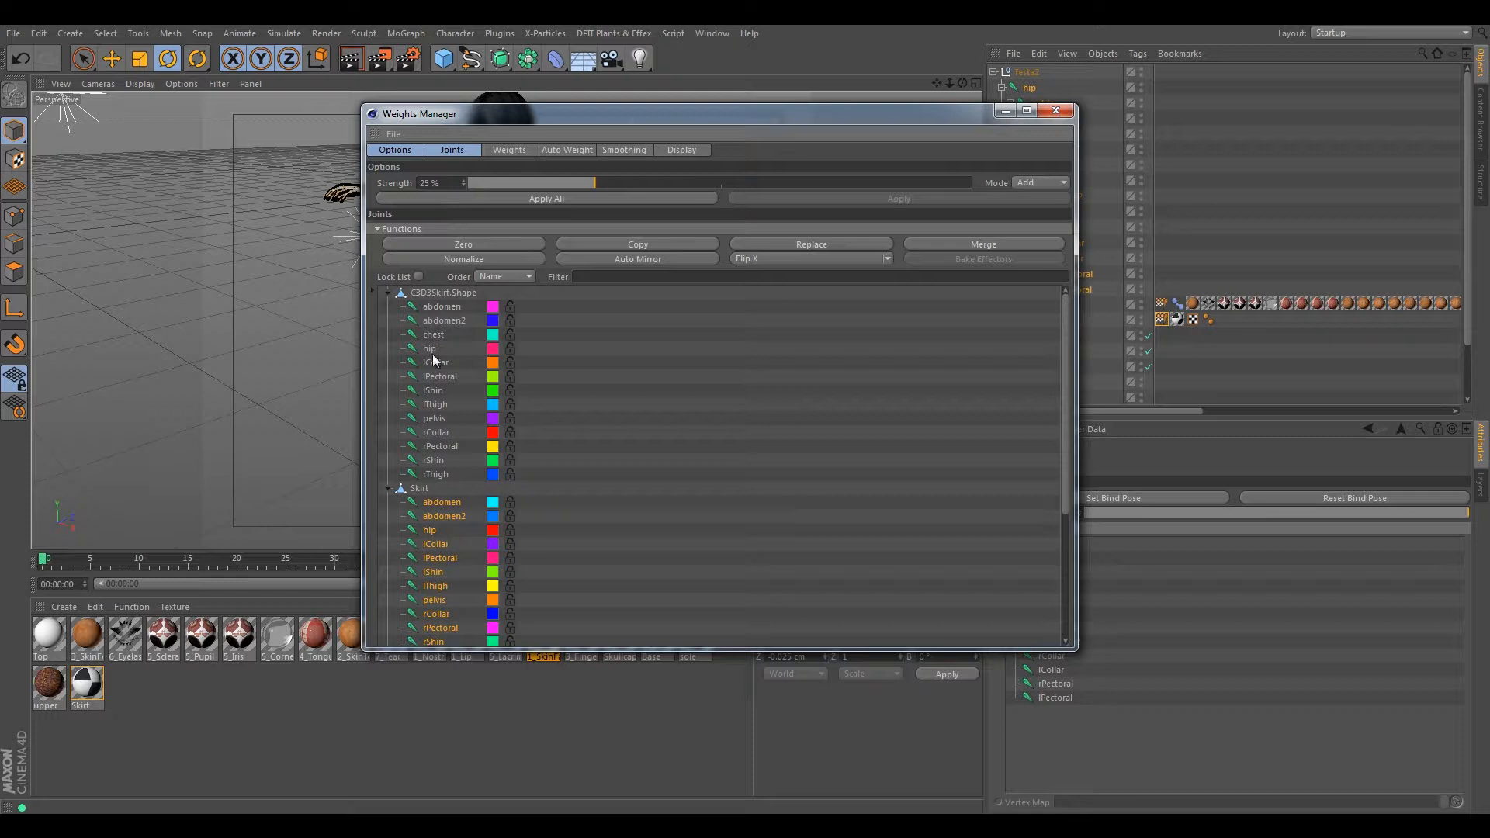
scroll(463, 495, "down", 4)
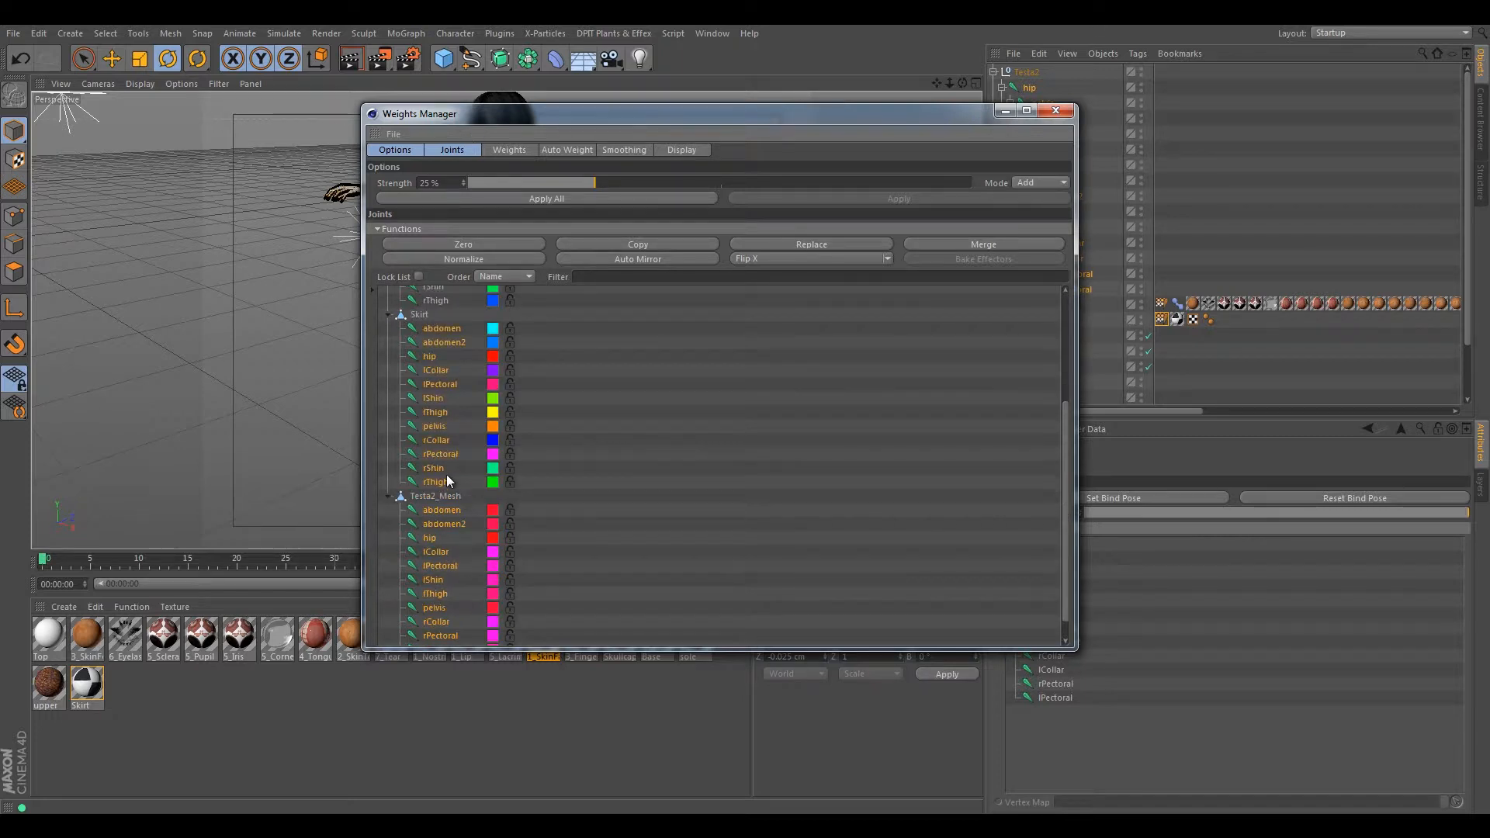
scroll(433, 418, "up", 4)
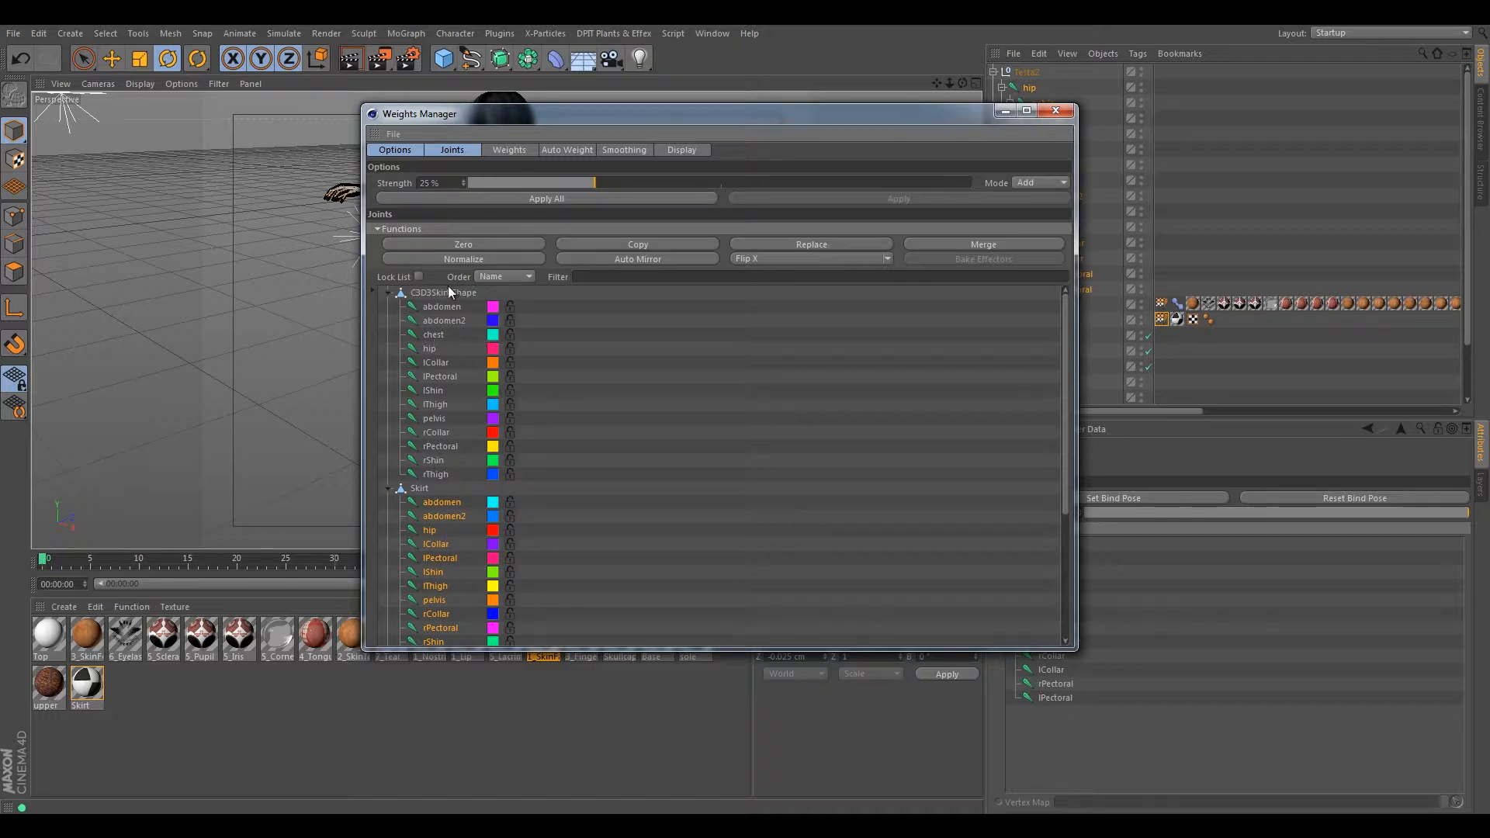
left_click_drag(478, 120, 621, 143)
left_click(1199, 134)
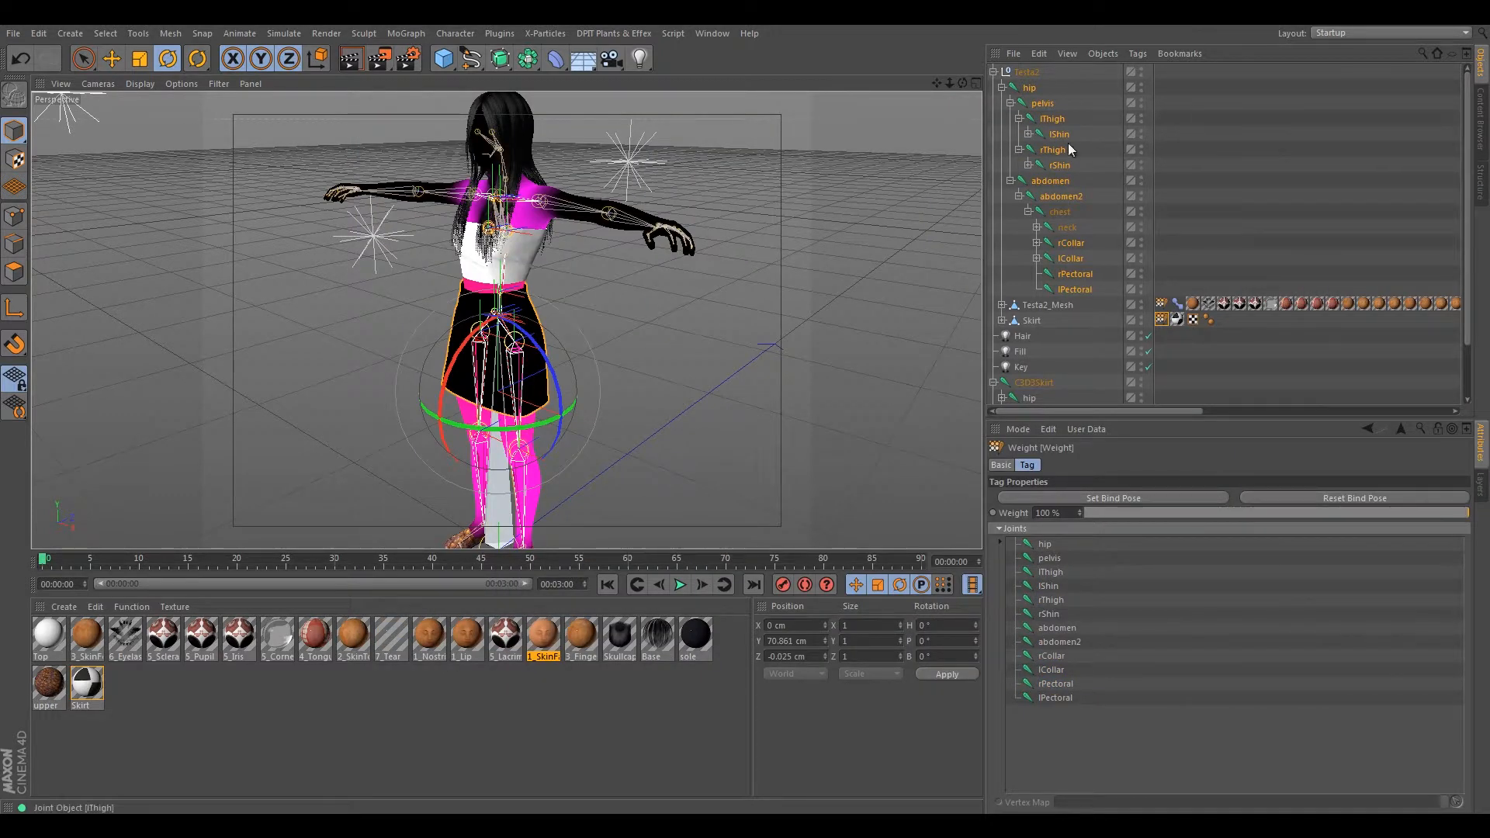
- Add Testa2's chest joint to the joint list of the Skirt's weight tag
left_click(1059, 212)
left_click(1162, 320)
left_click_drag(1060, 212, 1072, 722)
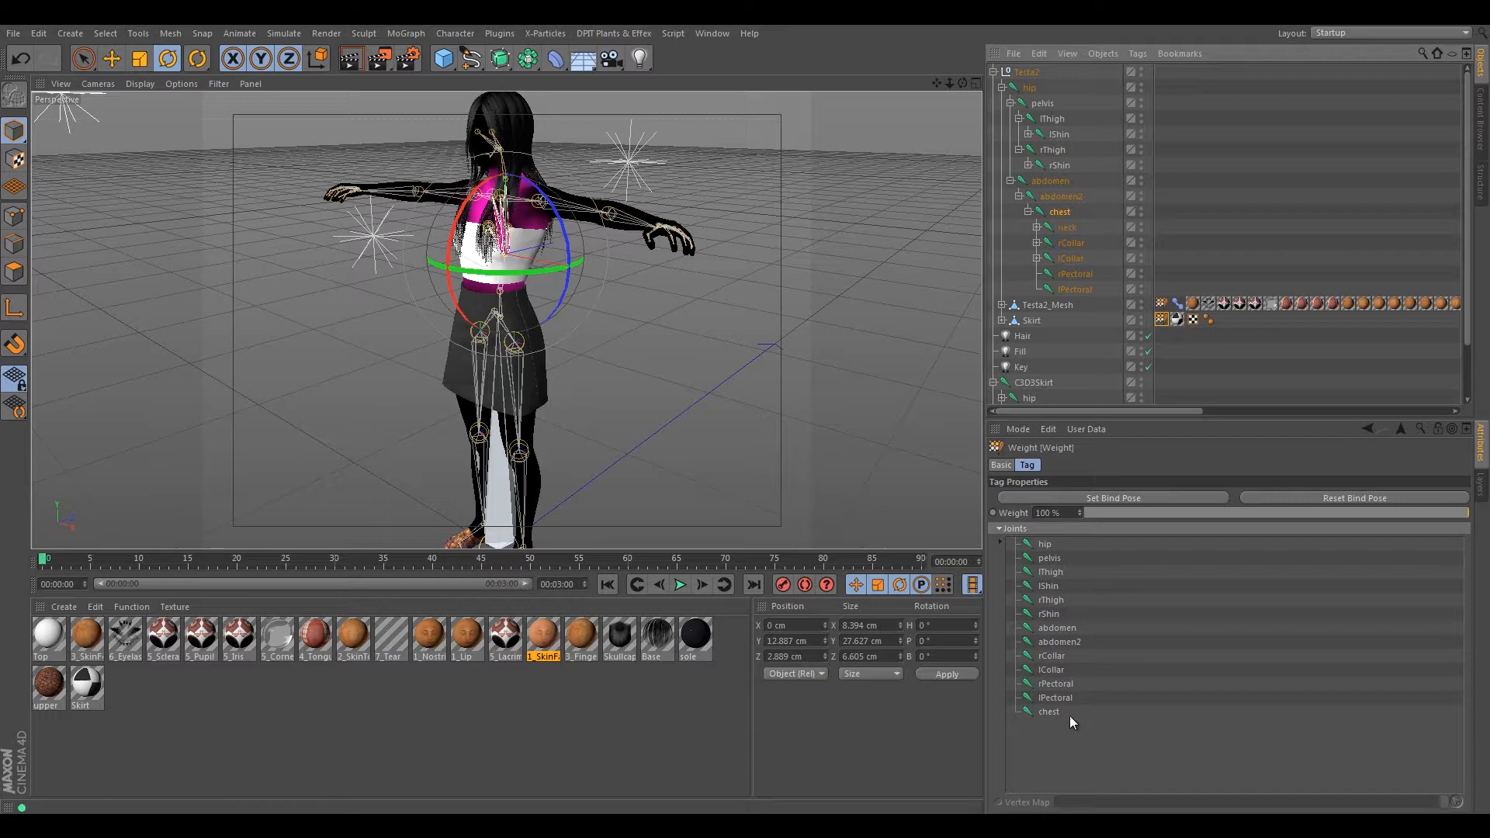
- Reopen the Weights Manager from the Skirt's weight tag and list C3D3Skirt.Shape's joints alongside the Skirt's for comparison
double_click(1162, 319)
left_click_drag(868, 218, 223, 100)
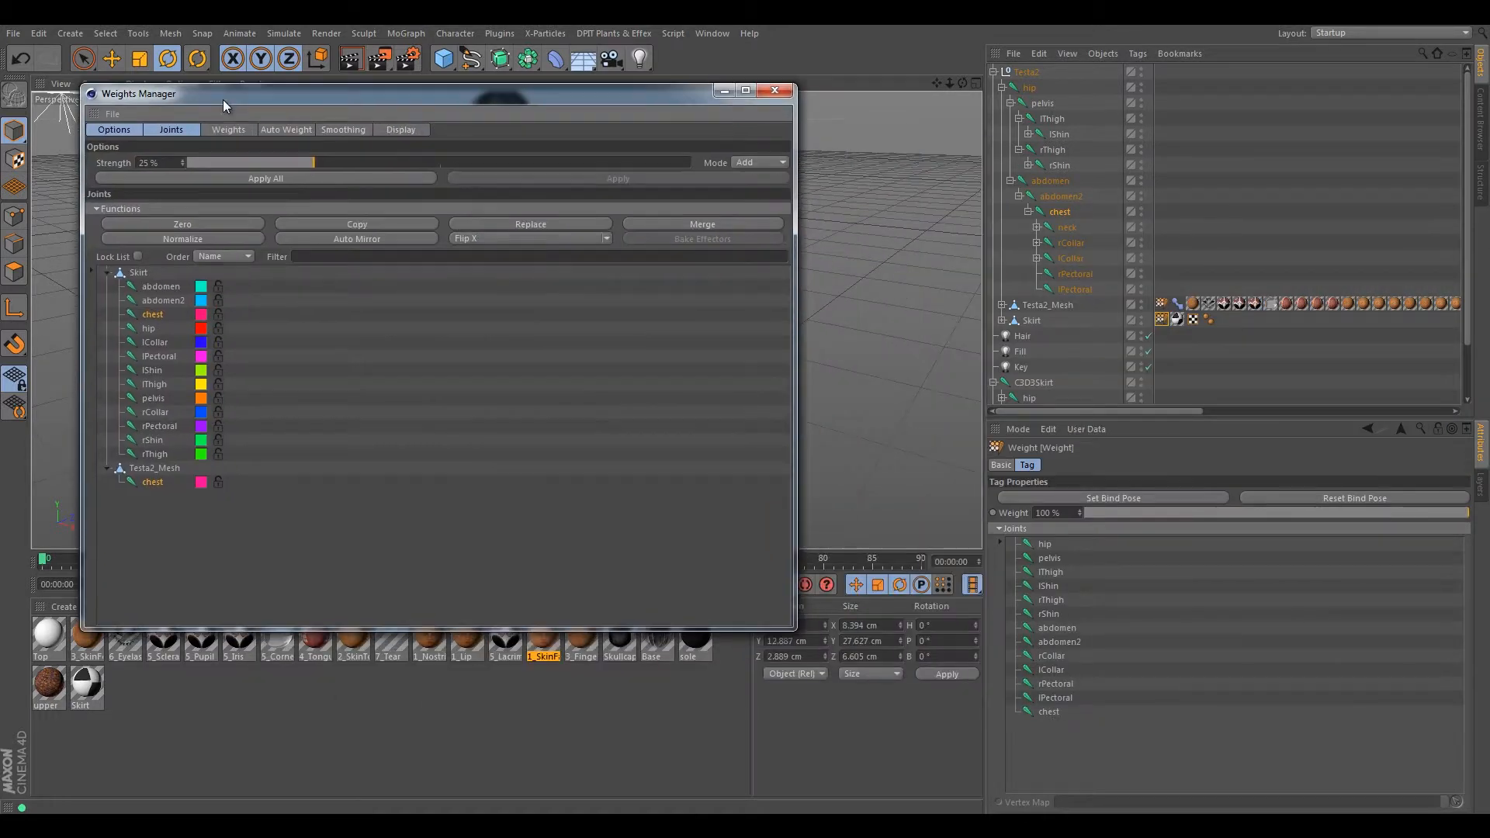
left_click(1037, 384)
scroll(1064, 354, "down", 3)
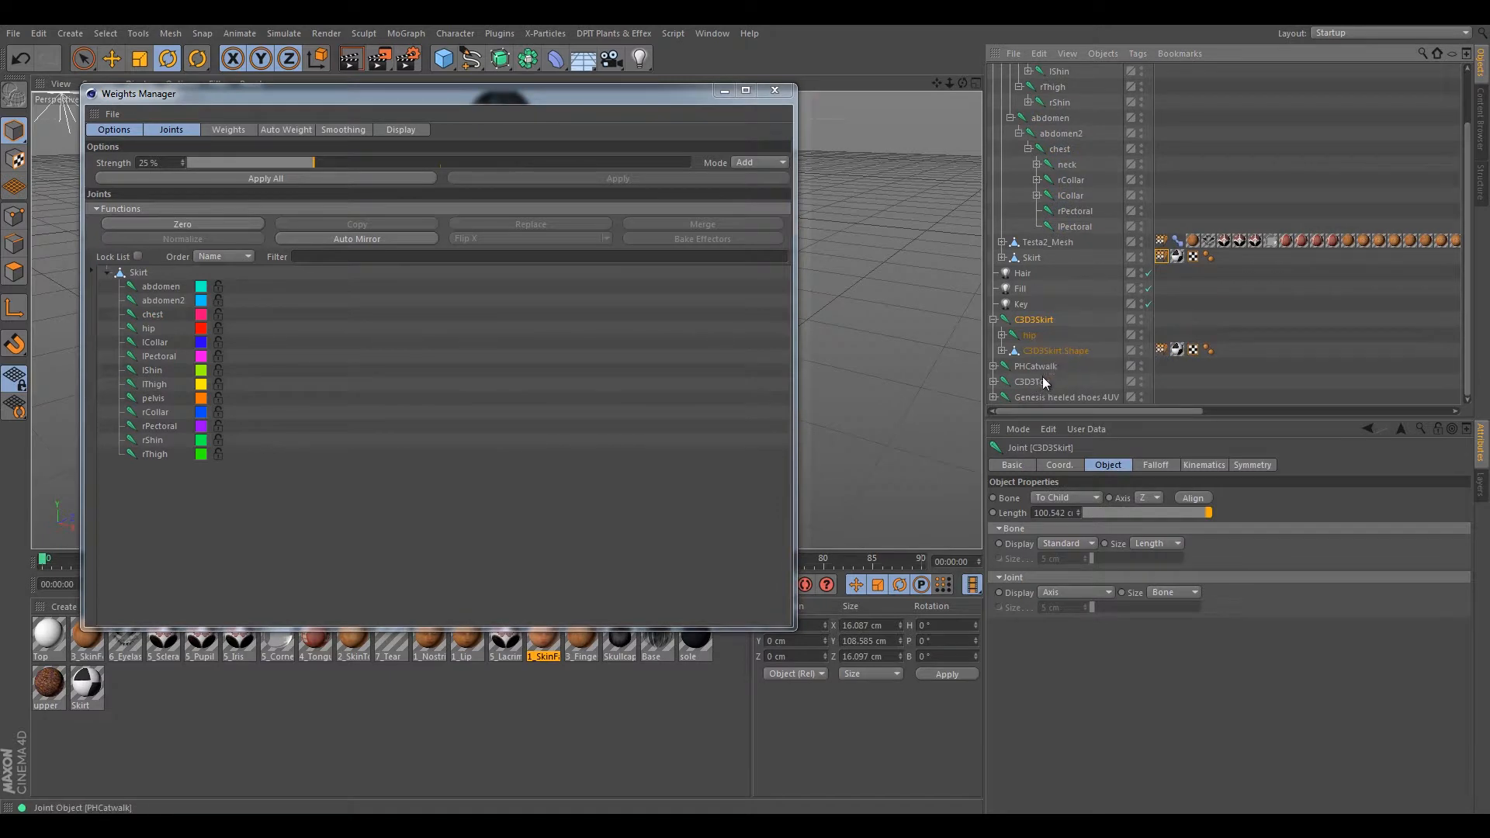
left_click(1069, 349)
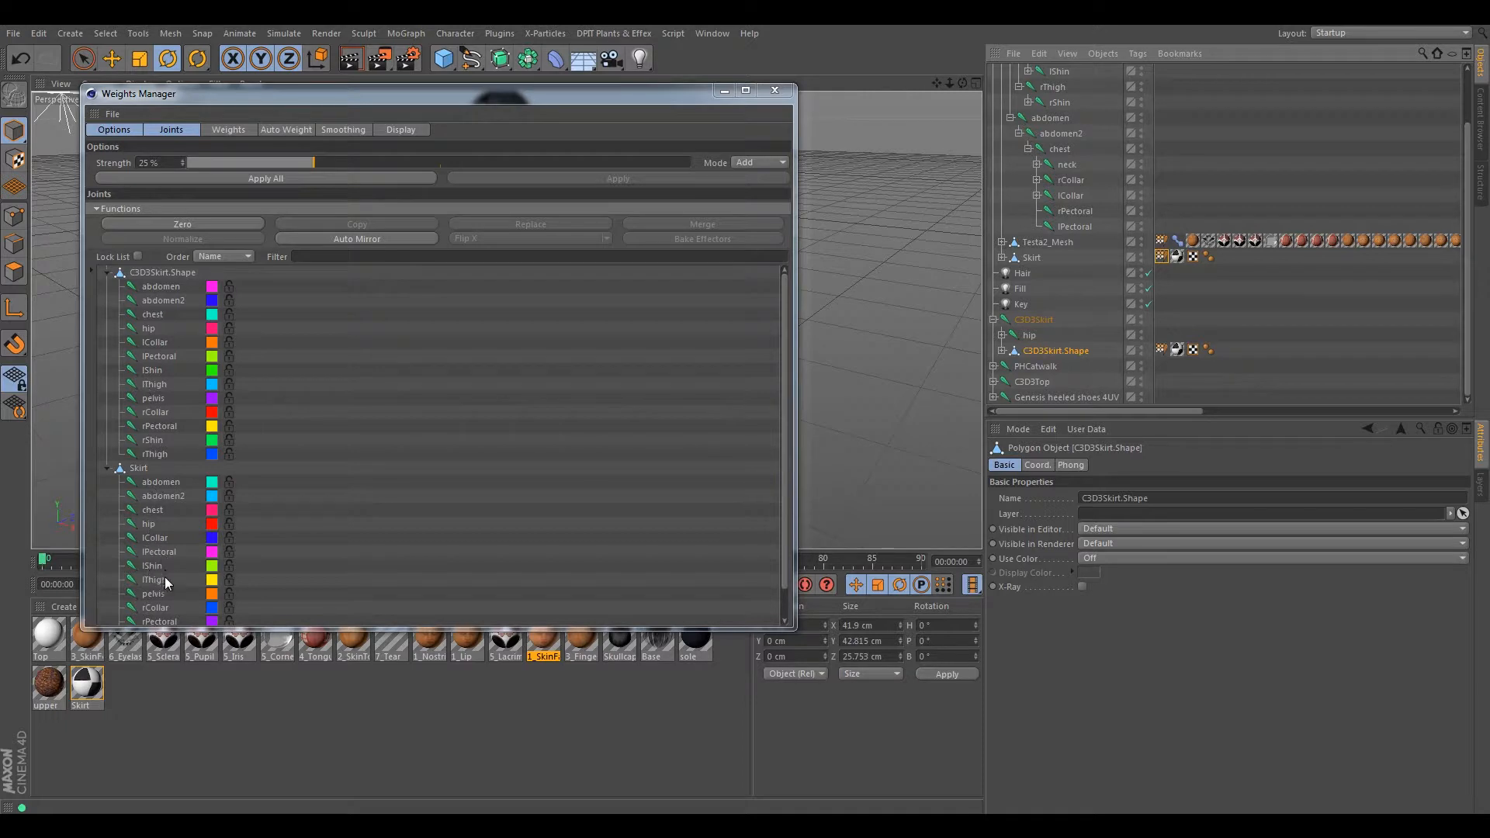
scroll(168, 581, "down", 1)
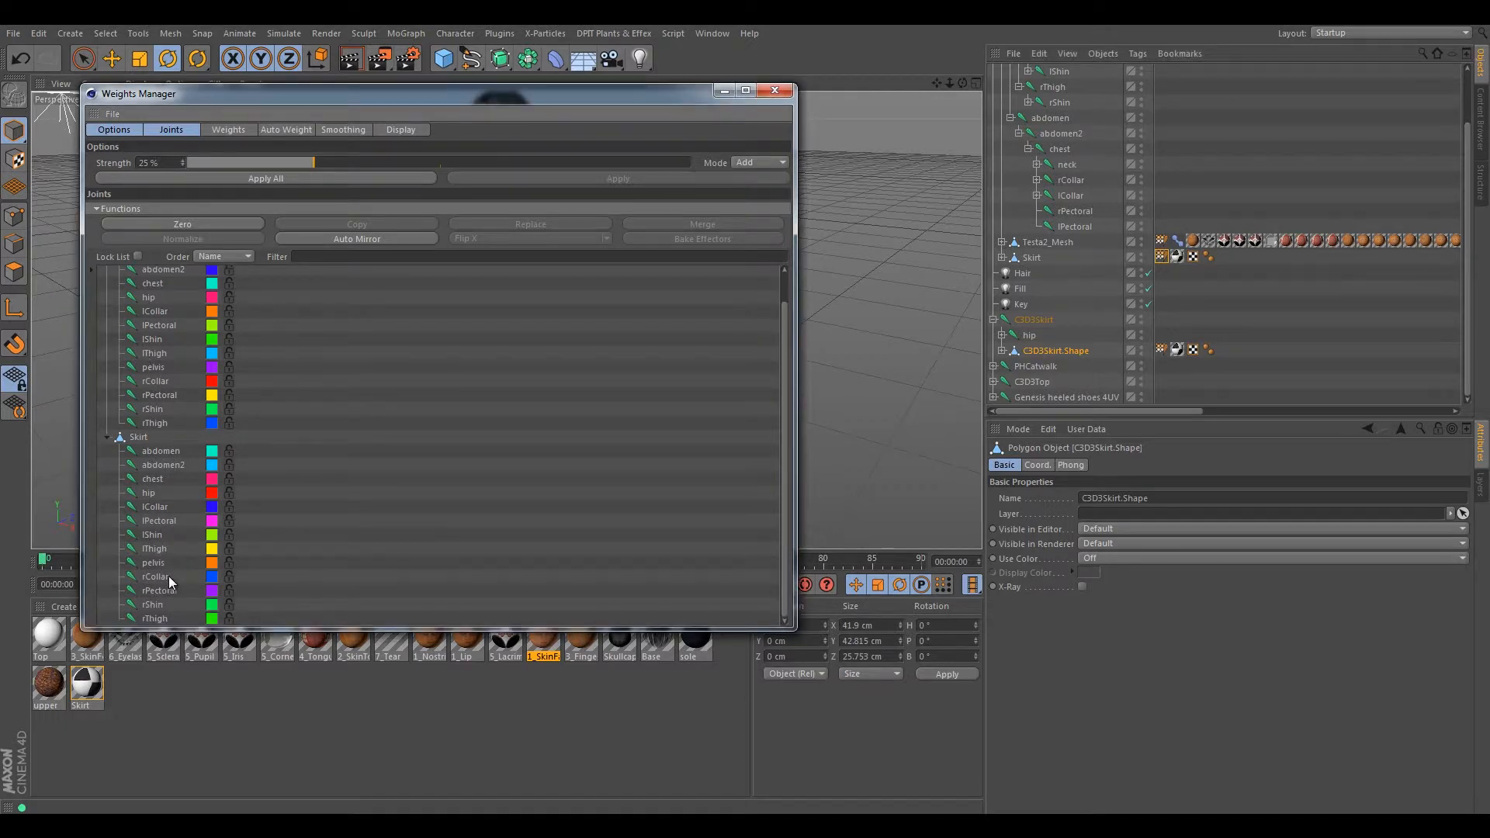
scroll(177, 564, "up", 1)
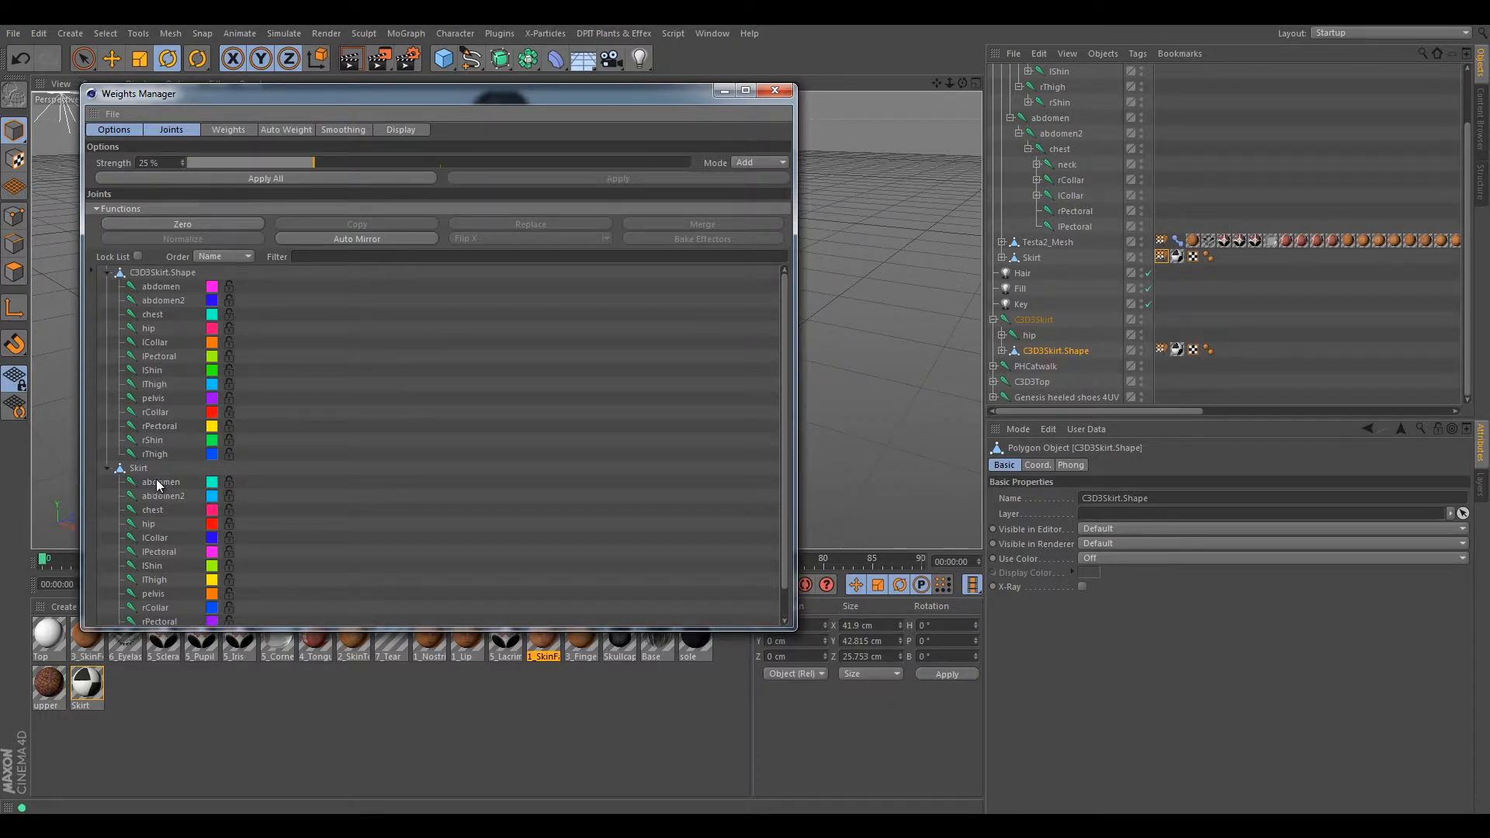
- Copy the weights of all C3D3Skirt.Shape joints onto the matching Skirt joints and check the skirt's point weights in the viewport
left_click(152, 288)
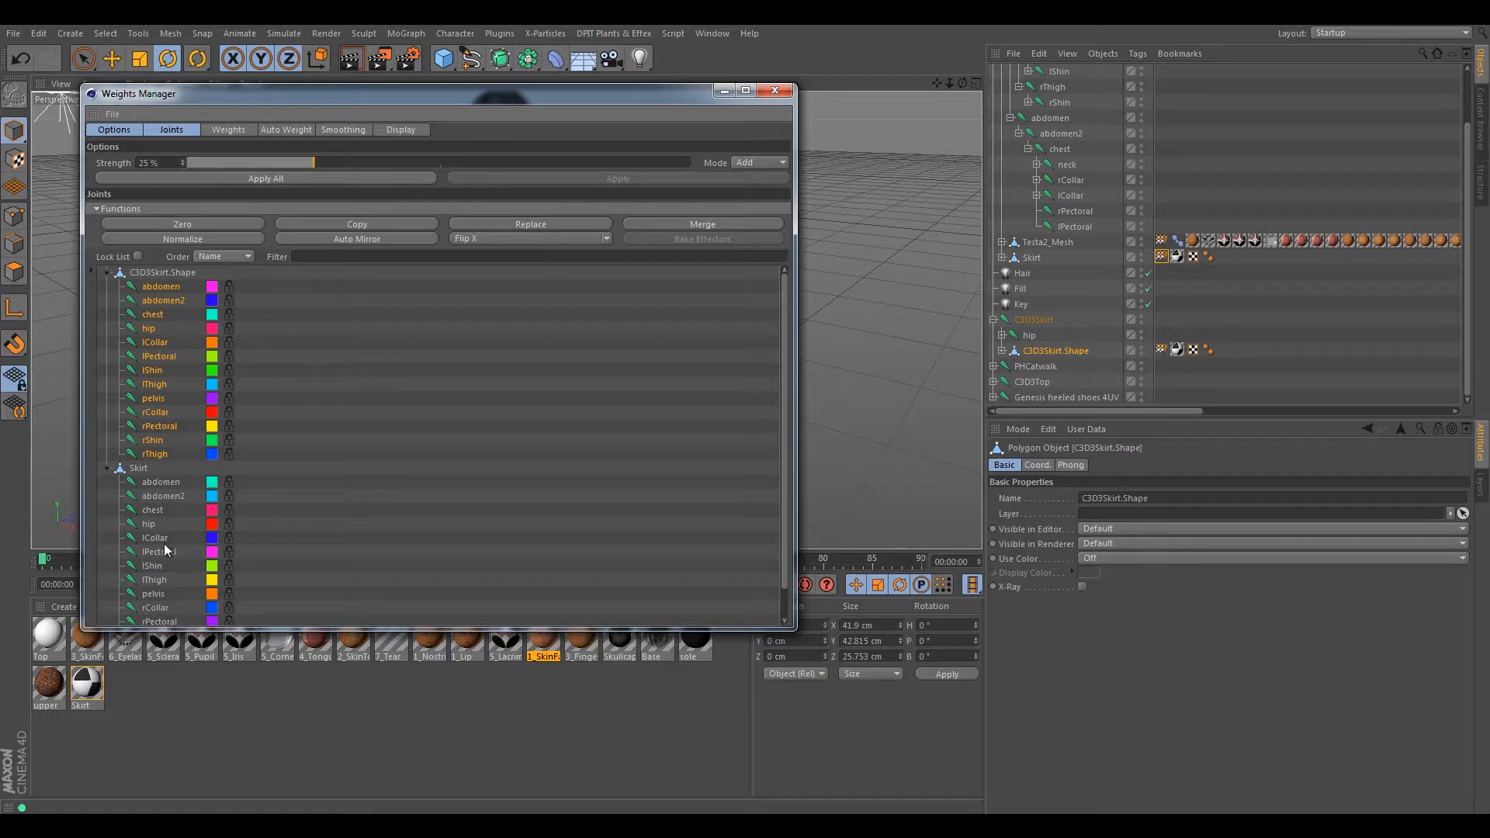
scroll(165, 491, "down", 3)
left_click(155, 620, "shift")
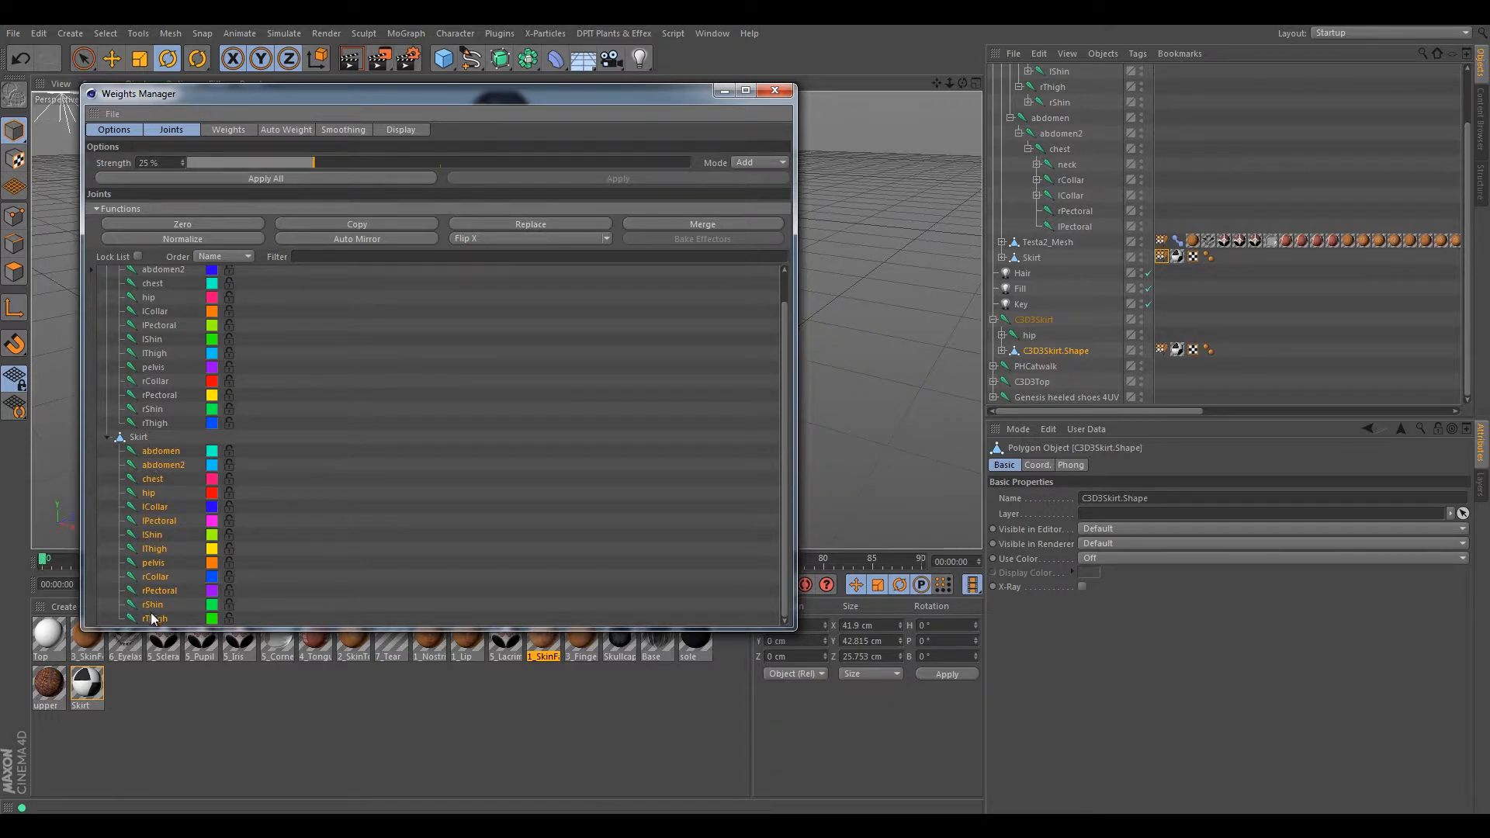
scroll(155, 473, "up", 1)
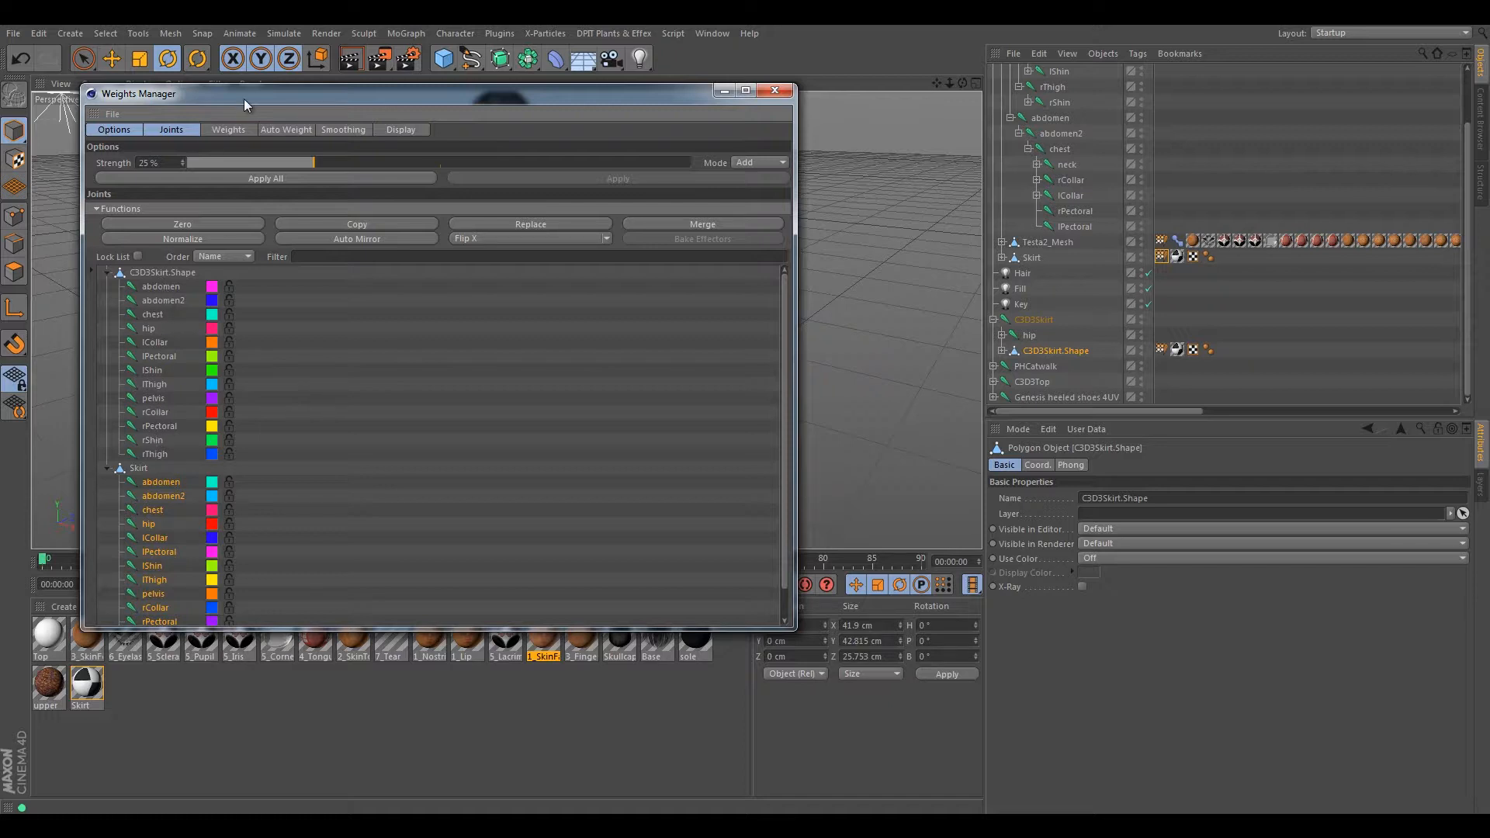
left_click_drag(249, 98, 820, 145)
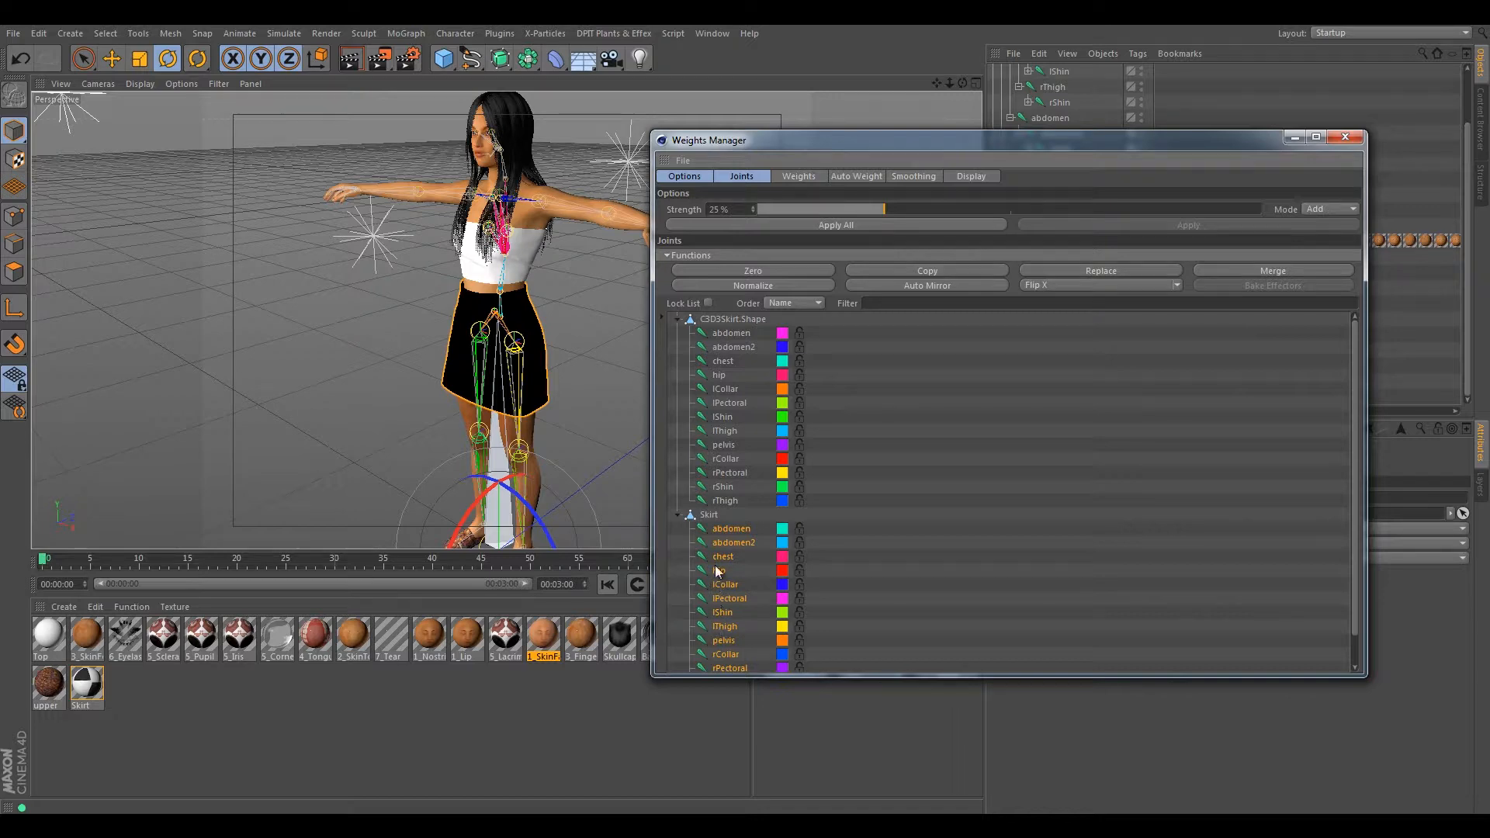
mouse_move(488, 418)
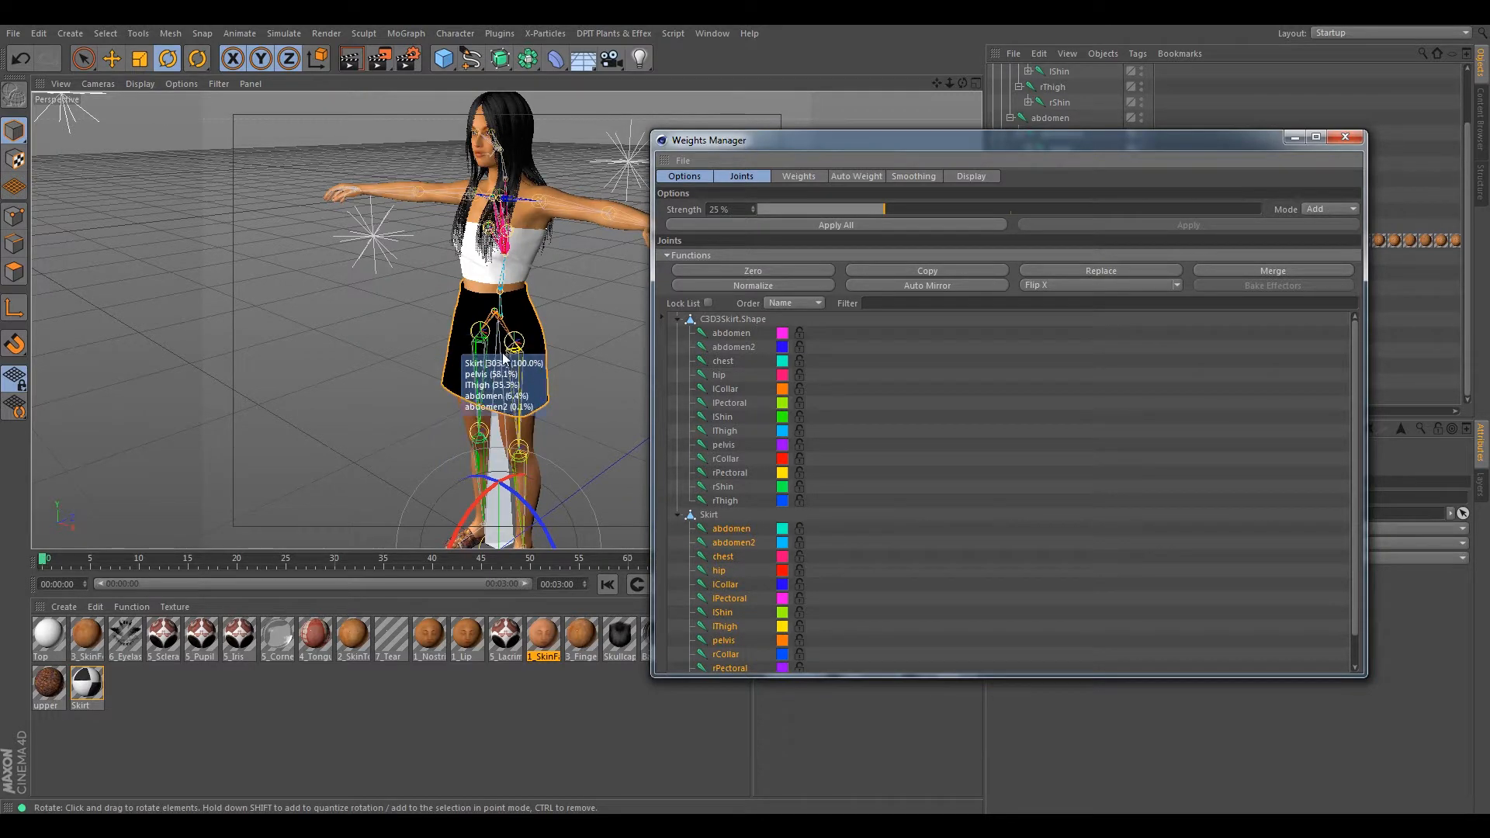
left_click(1345, 137)
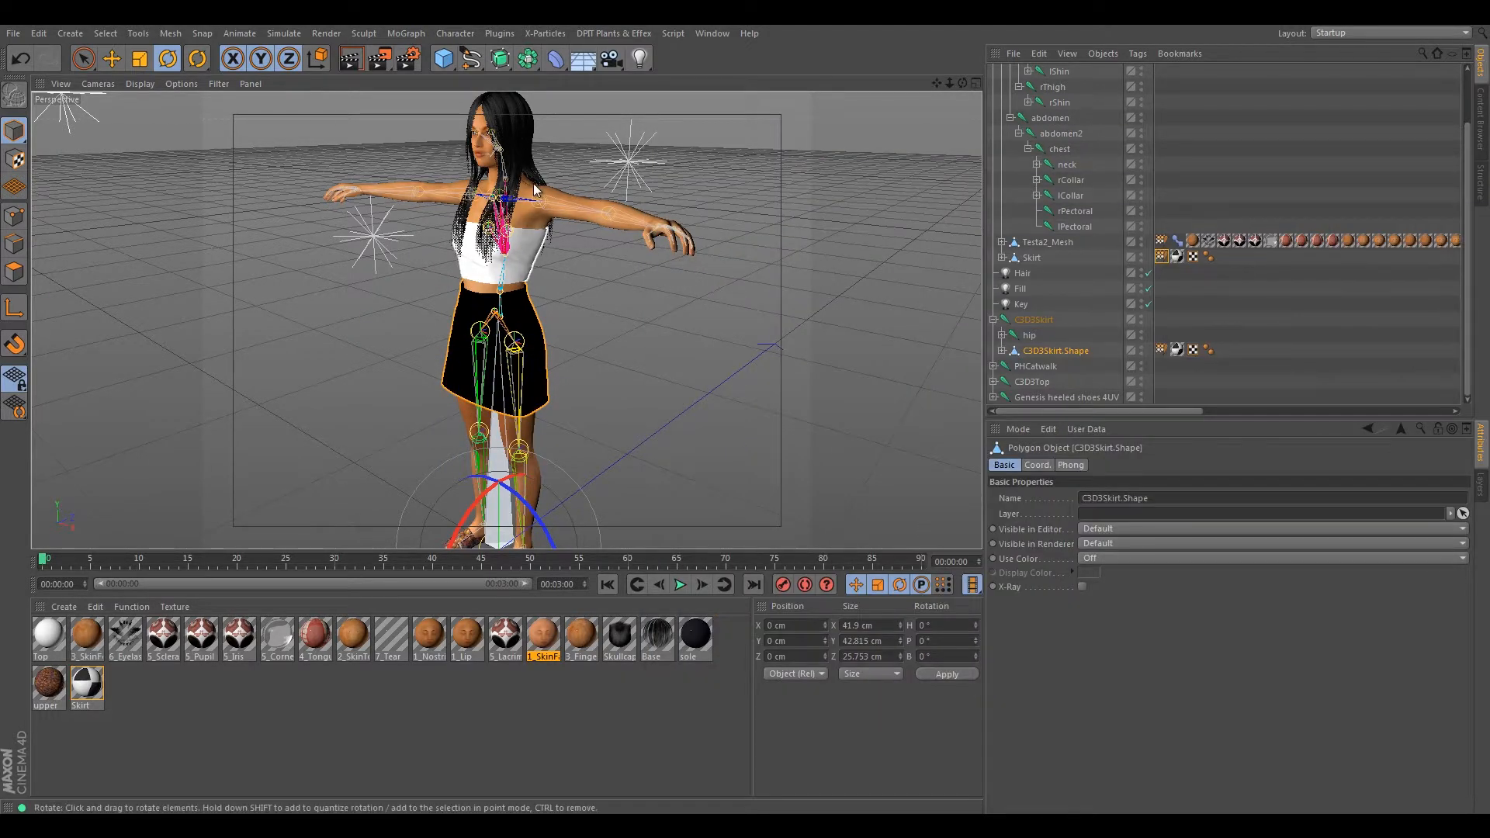
- Clear the object selection, inspect the figure and its skirt, and bring the Weights Manager back up
mouse_move(521, 418)
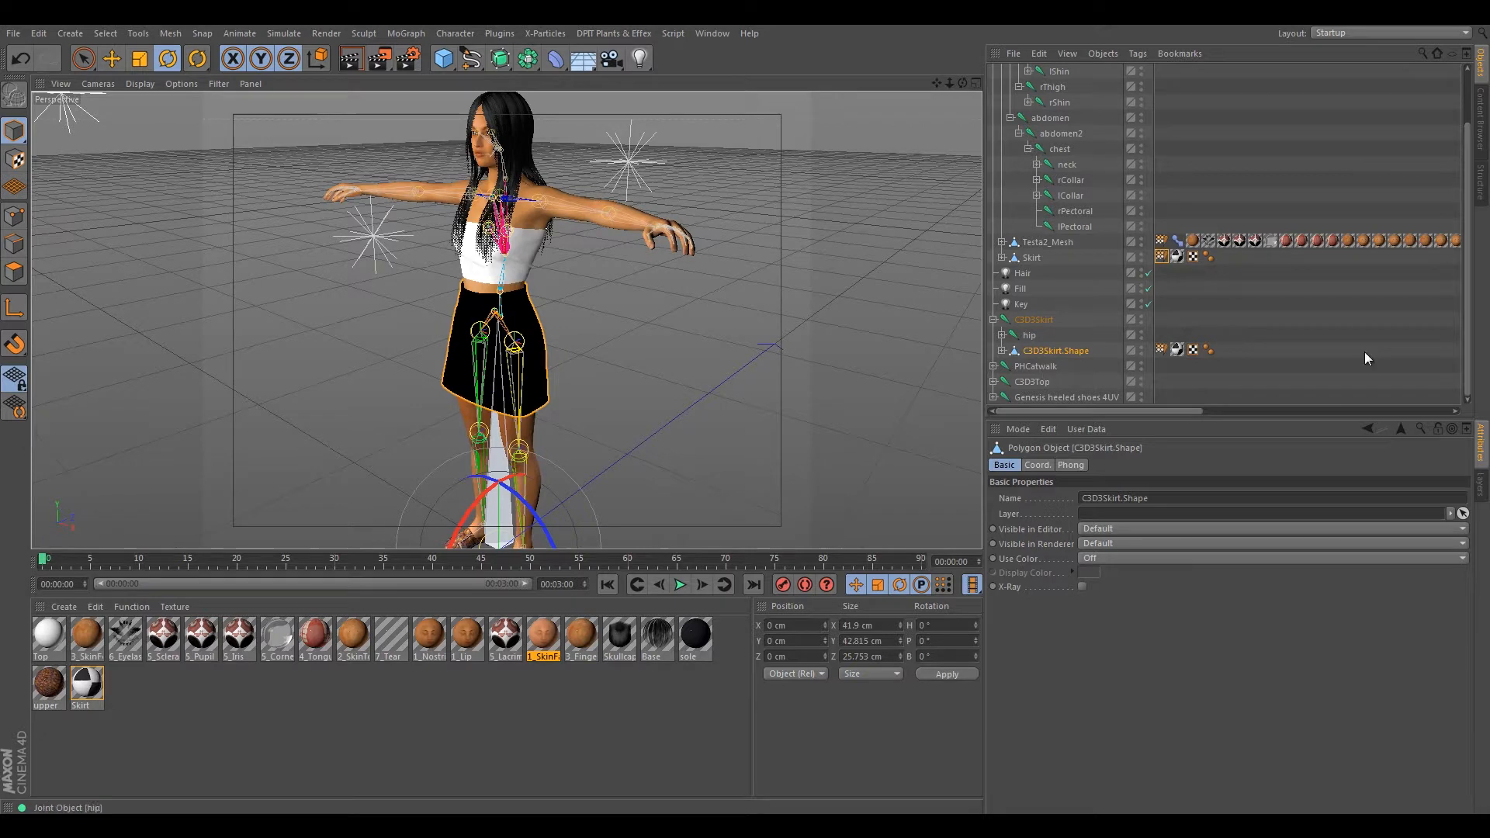
left_click(1074, 166)
scroll(1074, 168, "up", 2)
left_click(1059, 185)
left_click(822, 315)
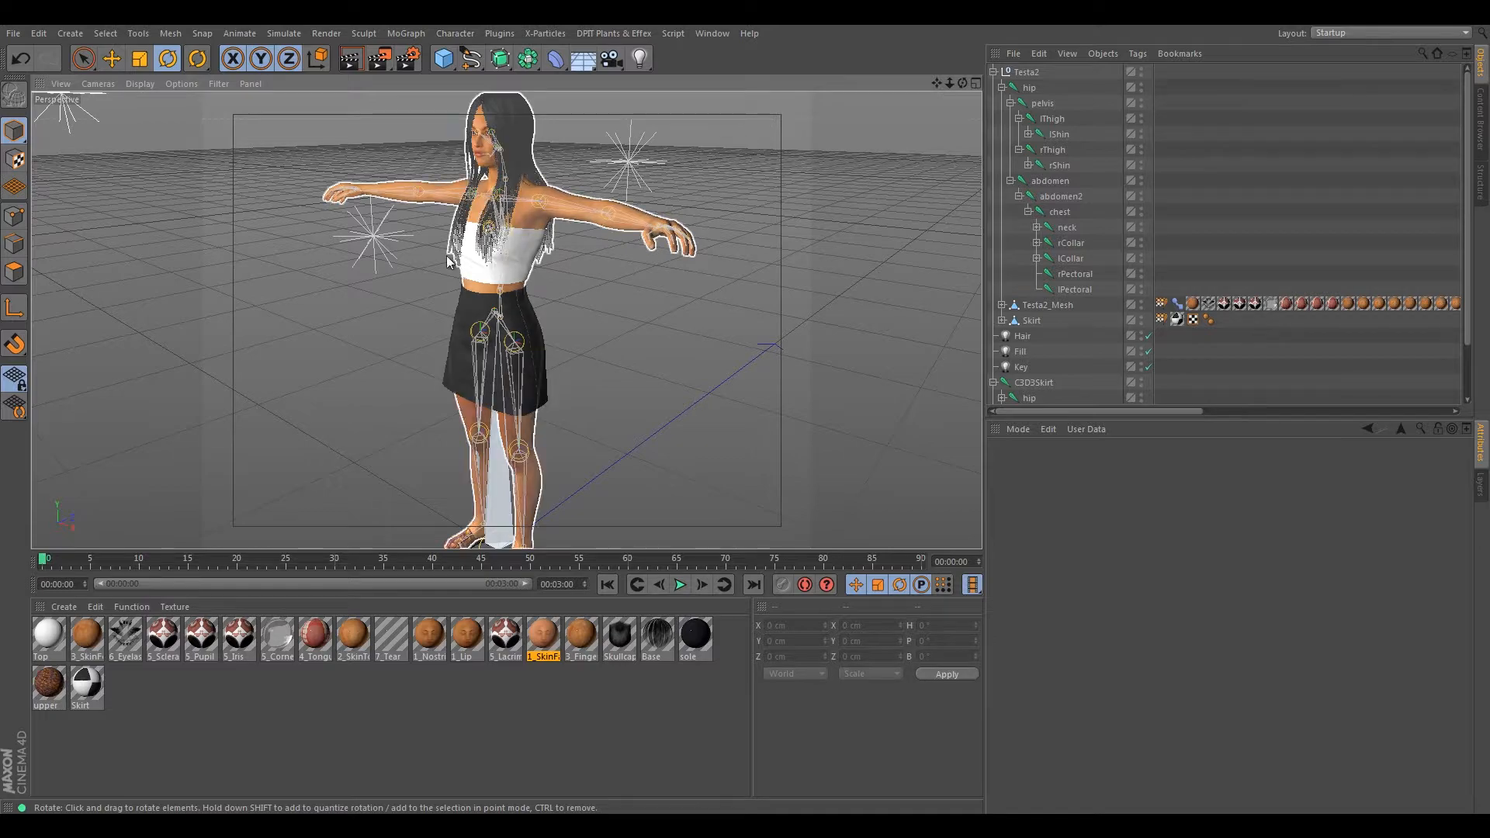
left_click_drag(360, 329, 414, 333, "alt")
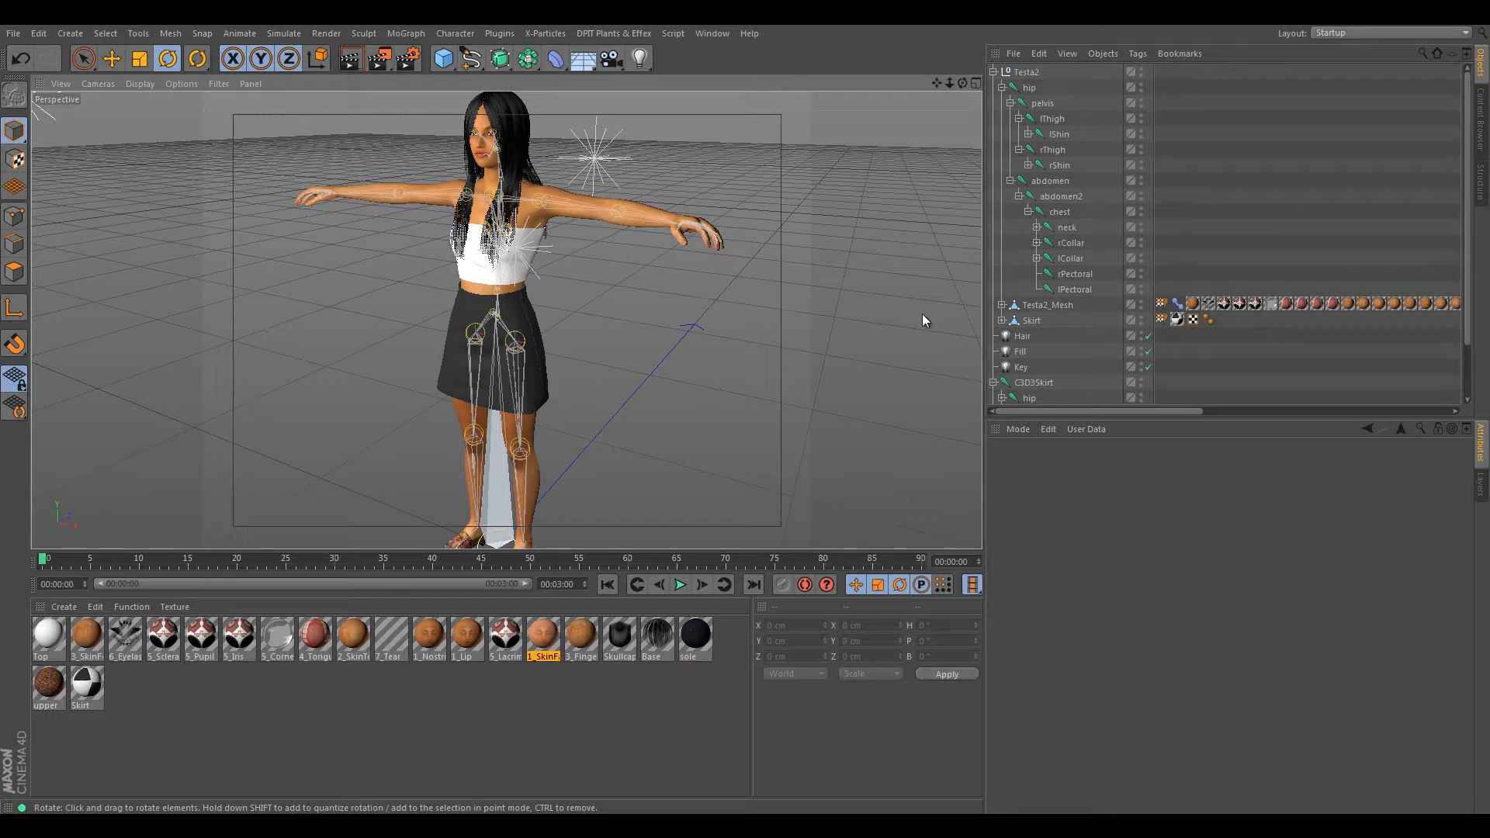
left_click_drag(732, 140, 739, 307)
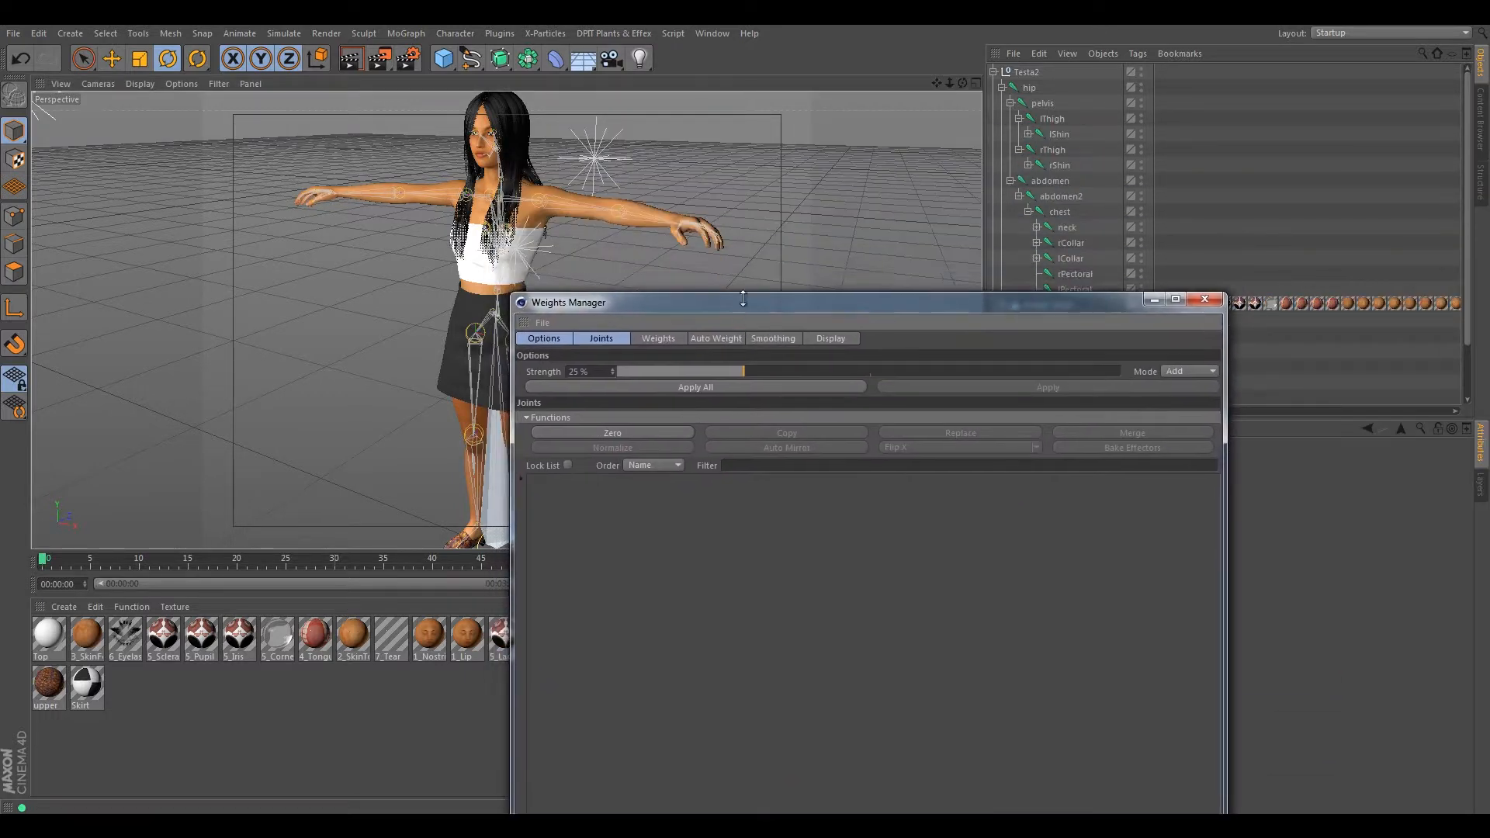
- Examine the joint list of the Skirt mesh in the Weights Manager and close the manager
left_click_drag(1024, 305, 1489, 225)
left_click(1033, 321)
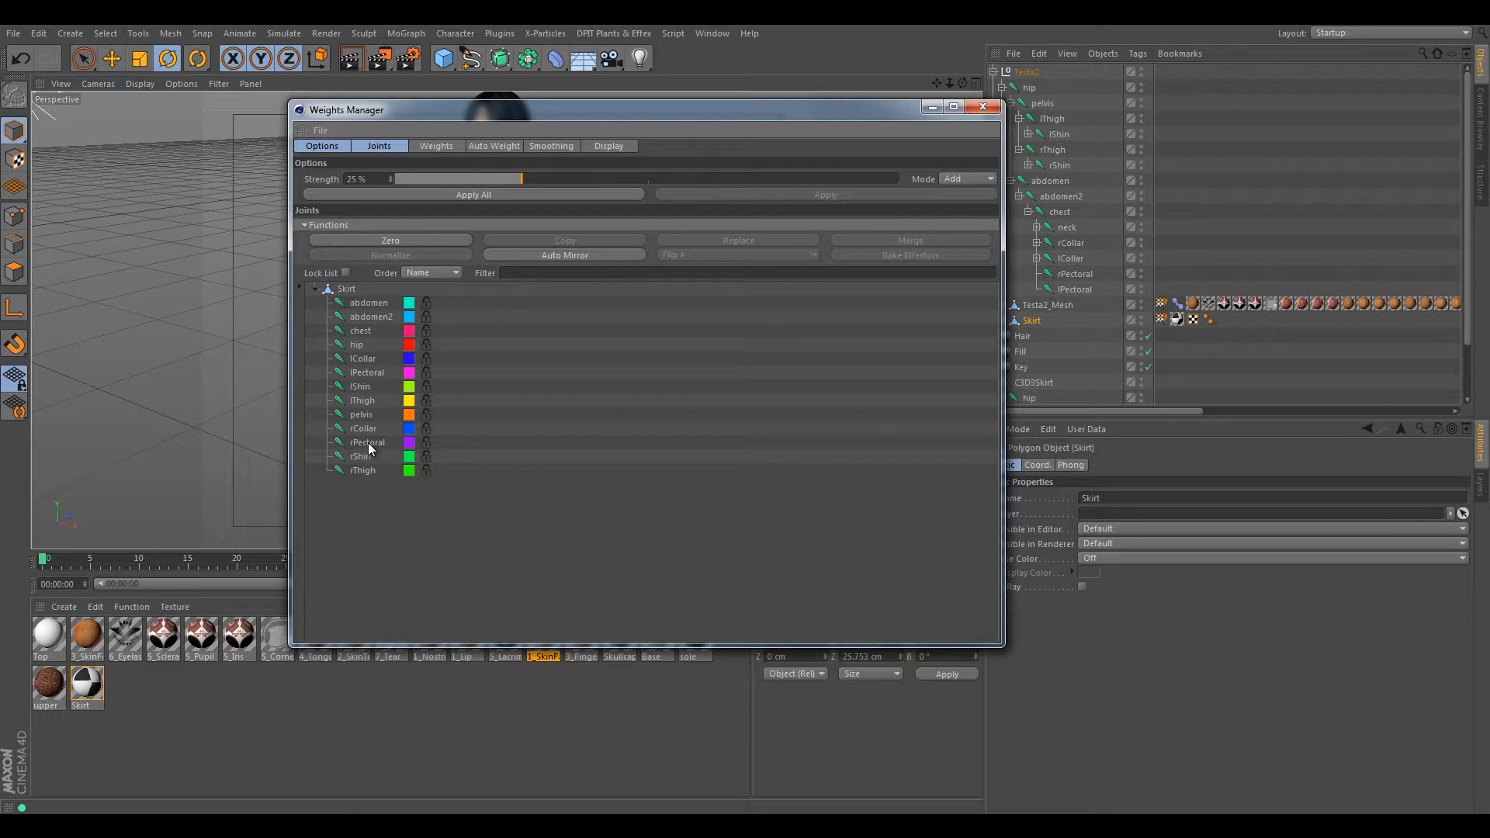
left_click(983, 107)
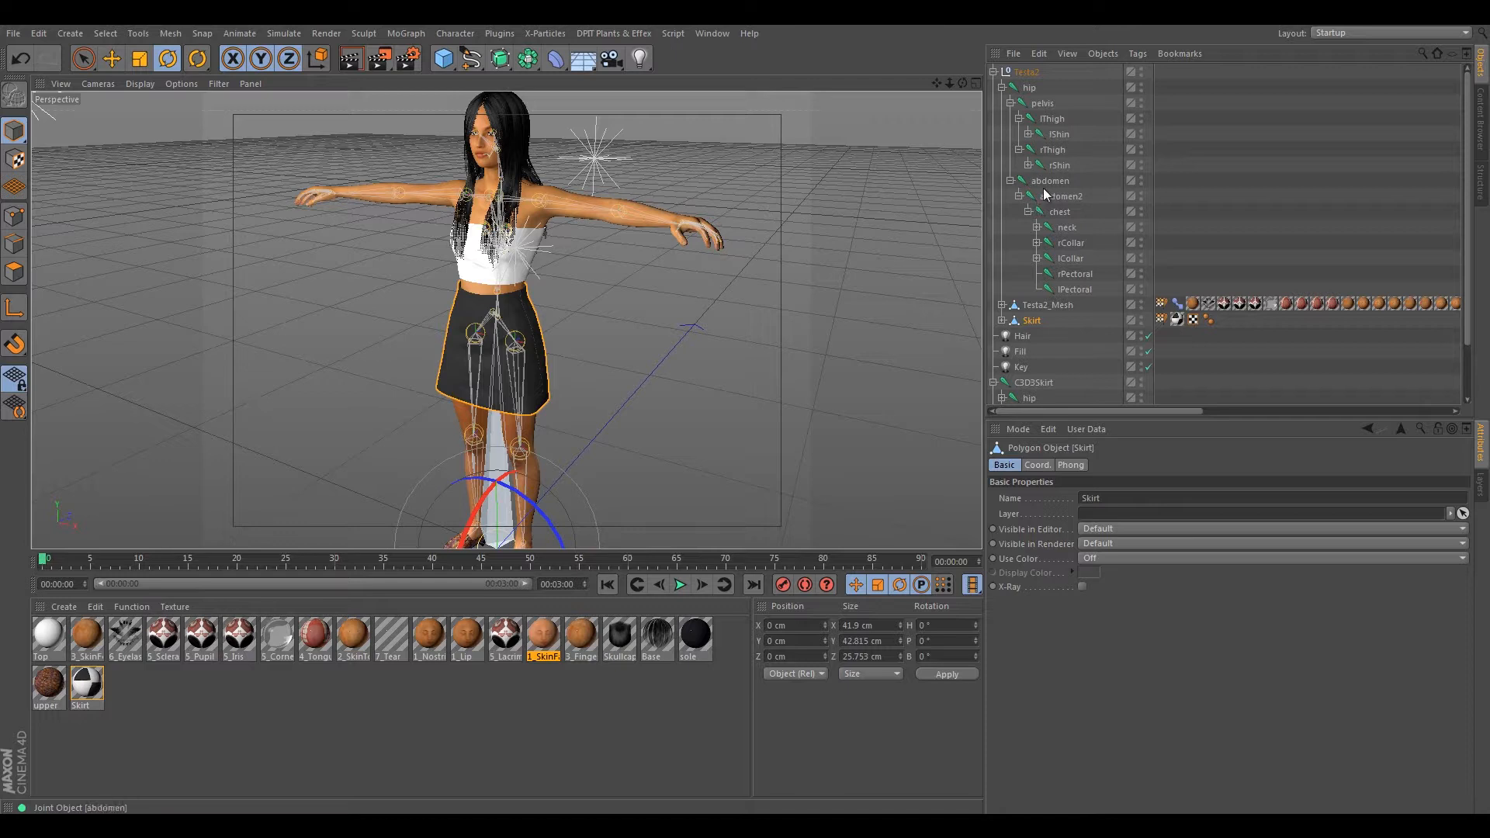
- Rotate Testa2's lThigh joint to a pitch of about -49° to test how the skirt follows the raised leg
left_click(1054, 118)
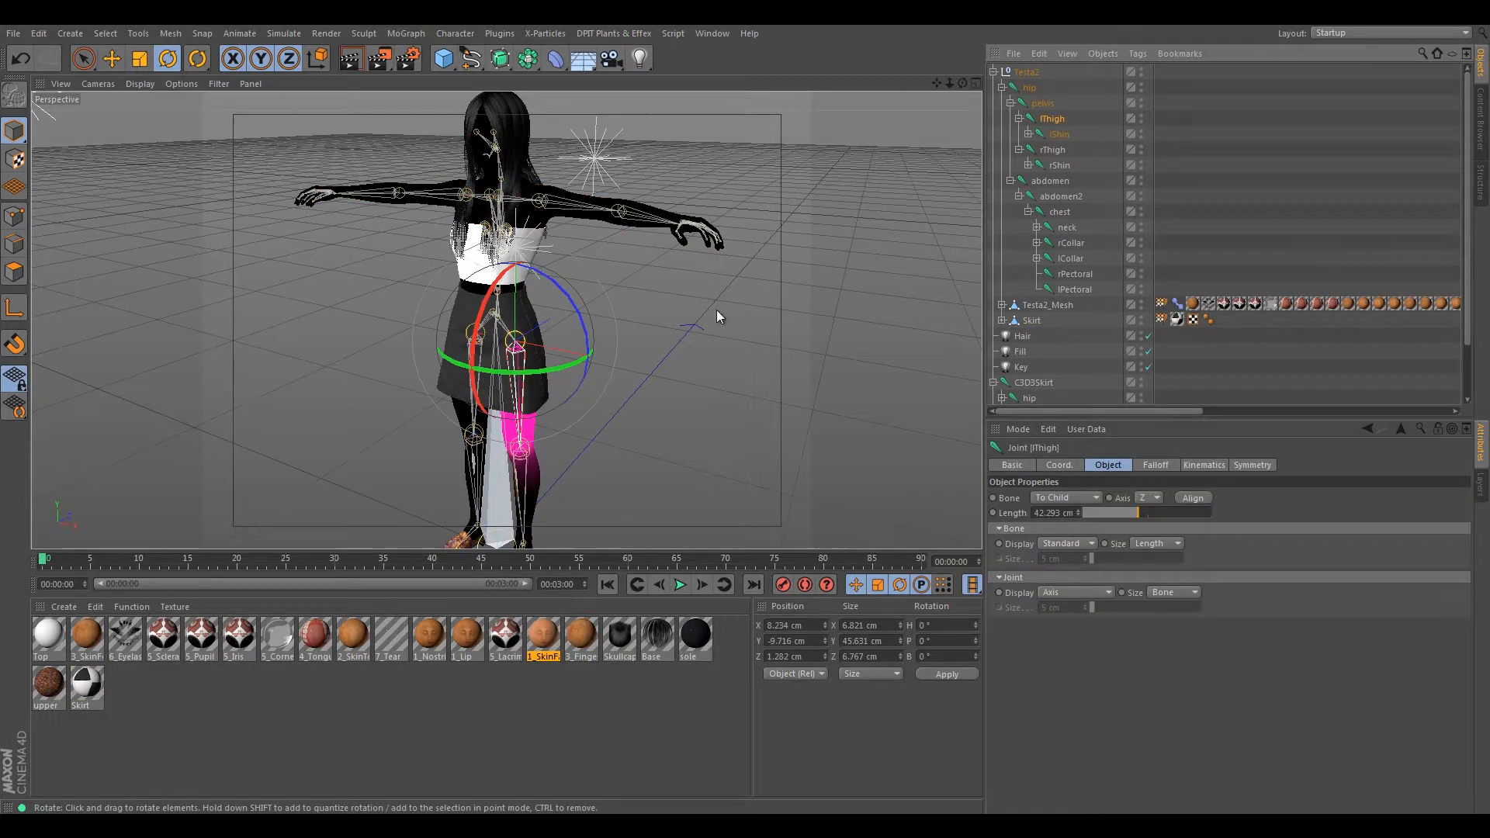
left_click_drag(477, 335, 508, 295)
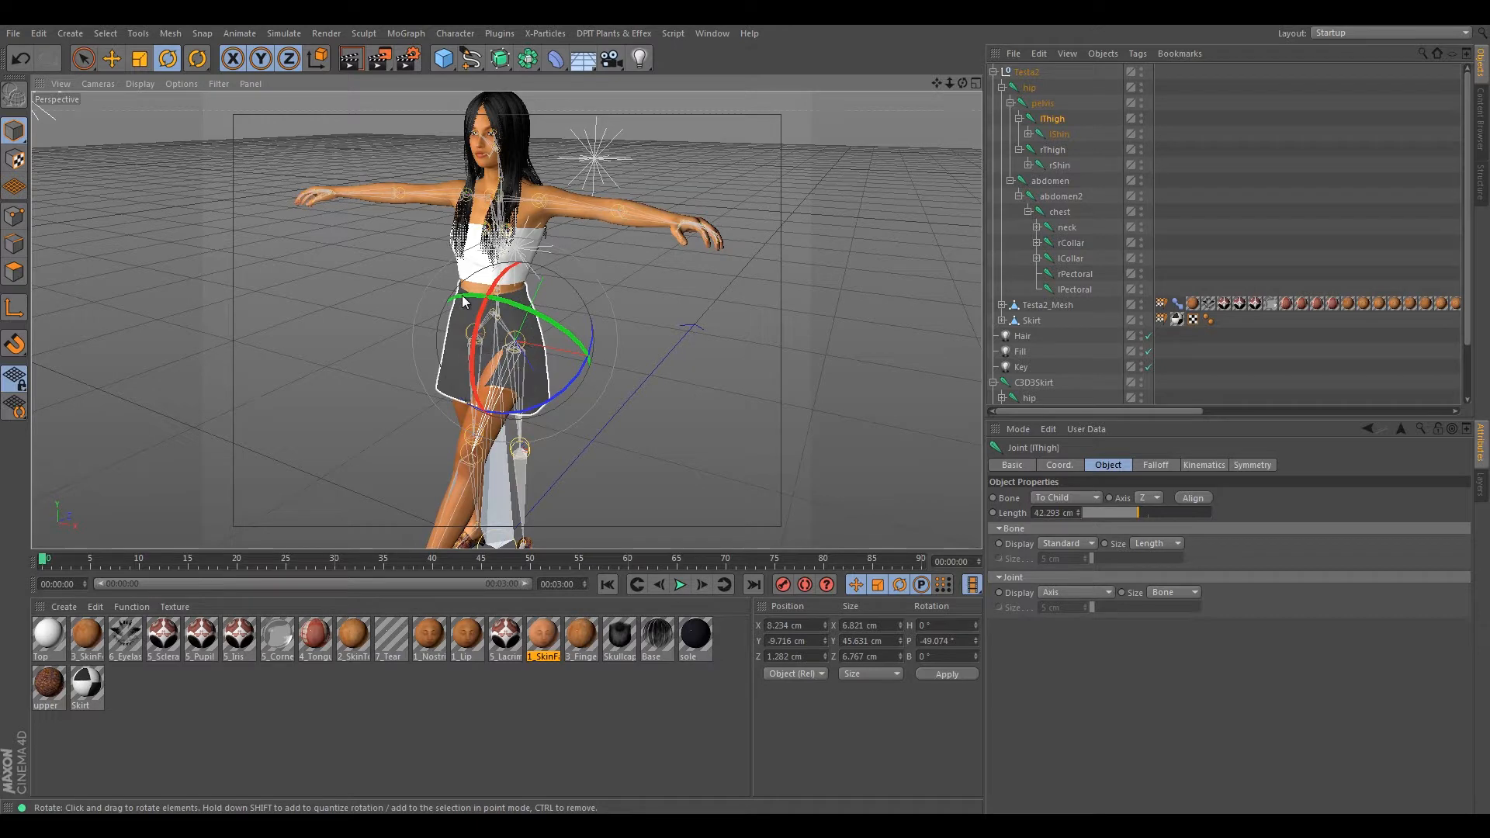
left_click_drag(475, 332, 420, 302)
left_click_drag(603, 453, 693, 423, "alt")
scroll(514, 411, "up", 6)
scroll(527, 413, "down", 3)
scroll(568, 386, "down", 2)
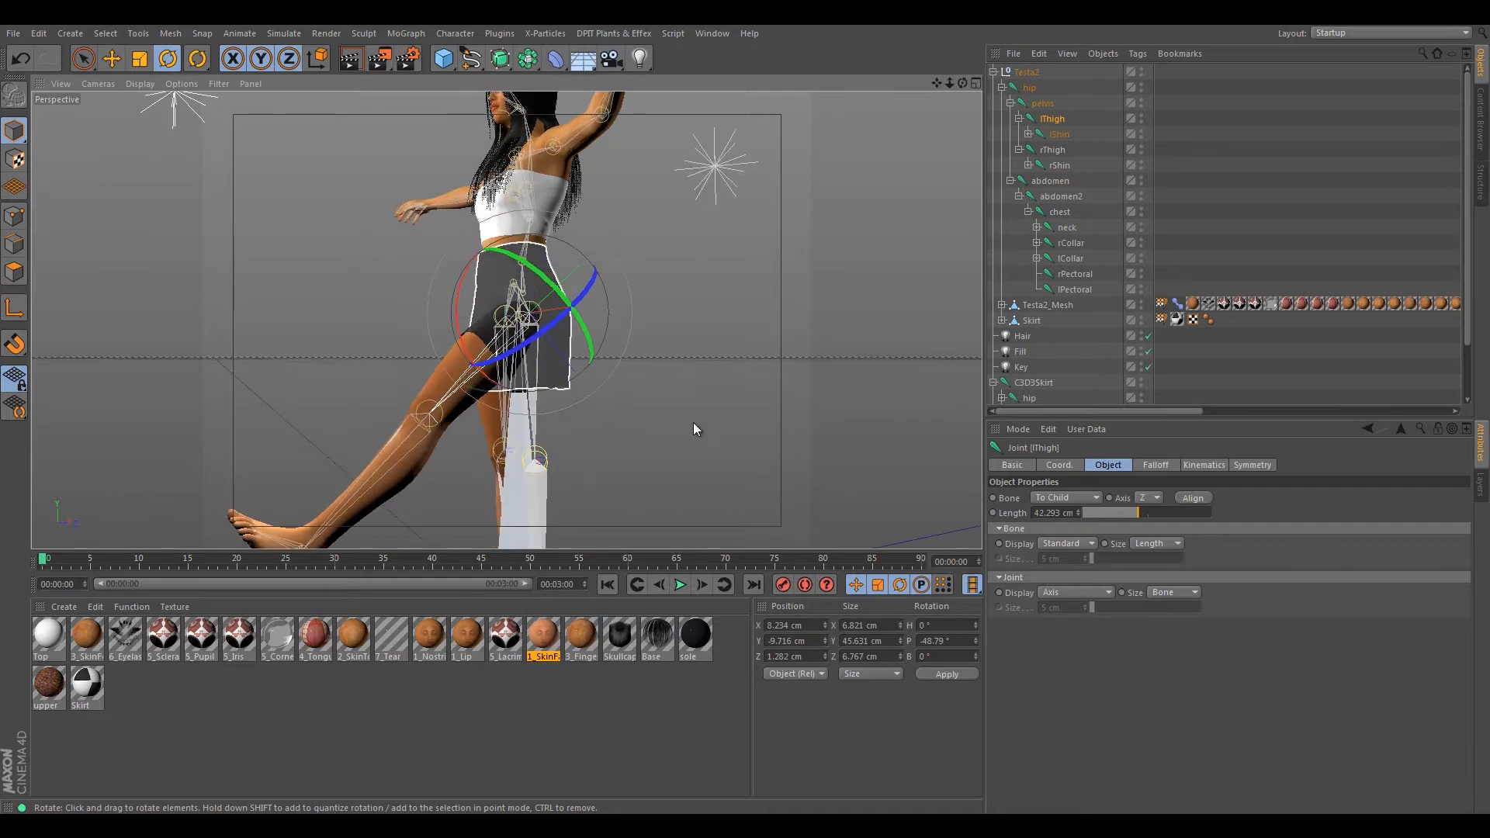
- Hide C3D3Skirt and examine the skirt around the raised leg with lThigh pitched about -58°
left_click(1141, 379)
left_click_drag(621, 398, 742, 376, "alt")
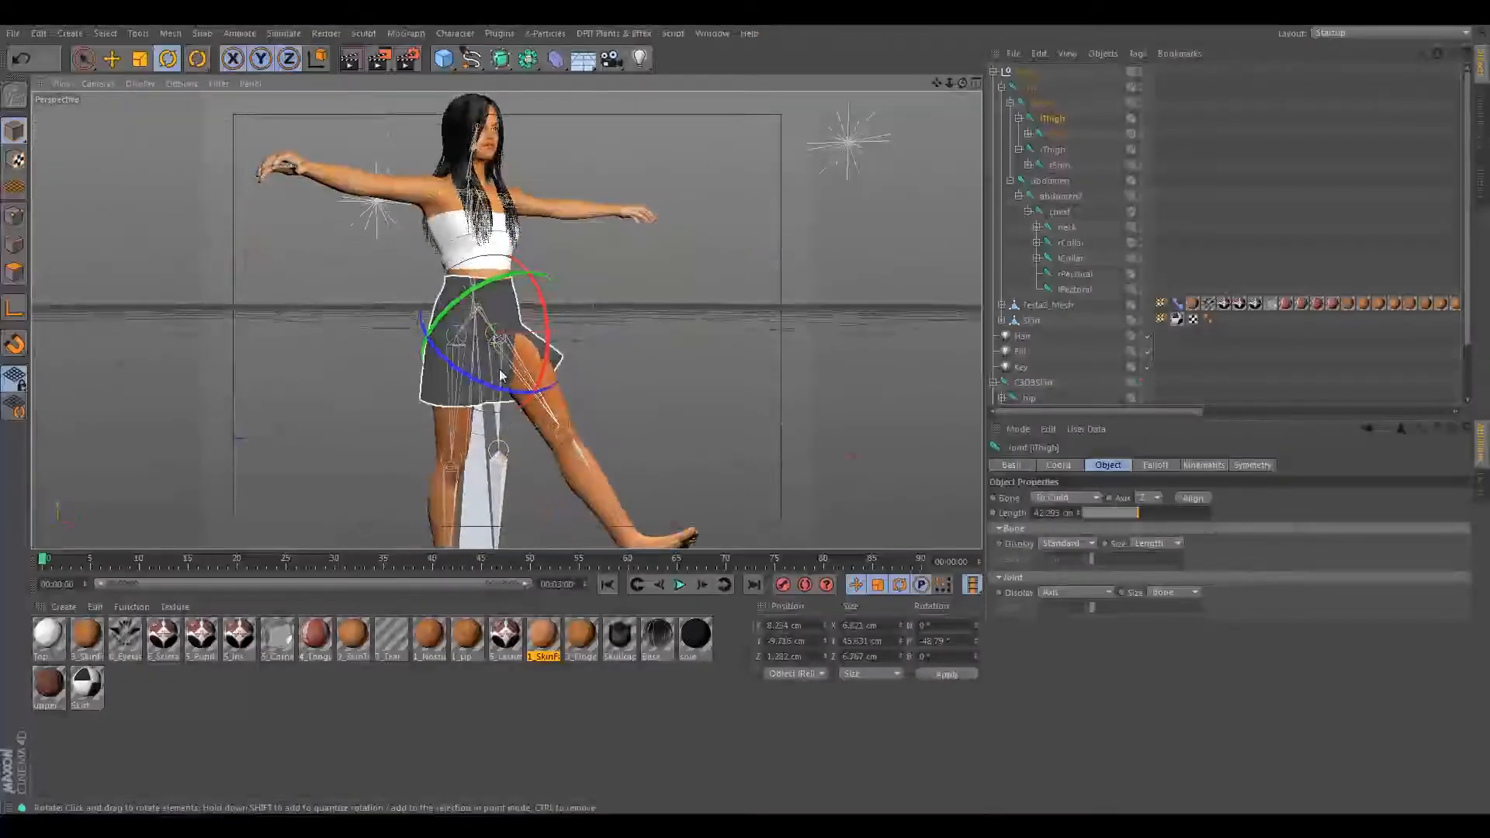
left_click_drag(506, 431, 479, 257, "alt")
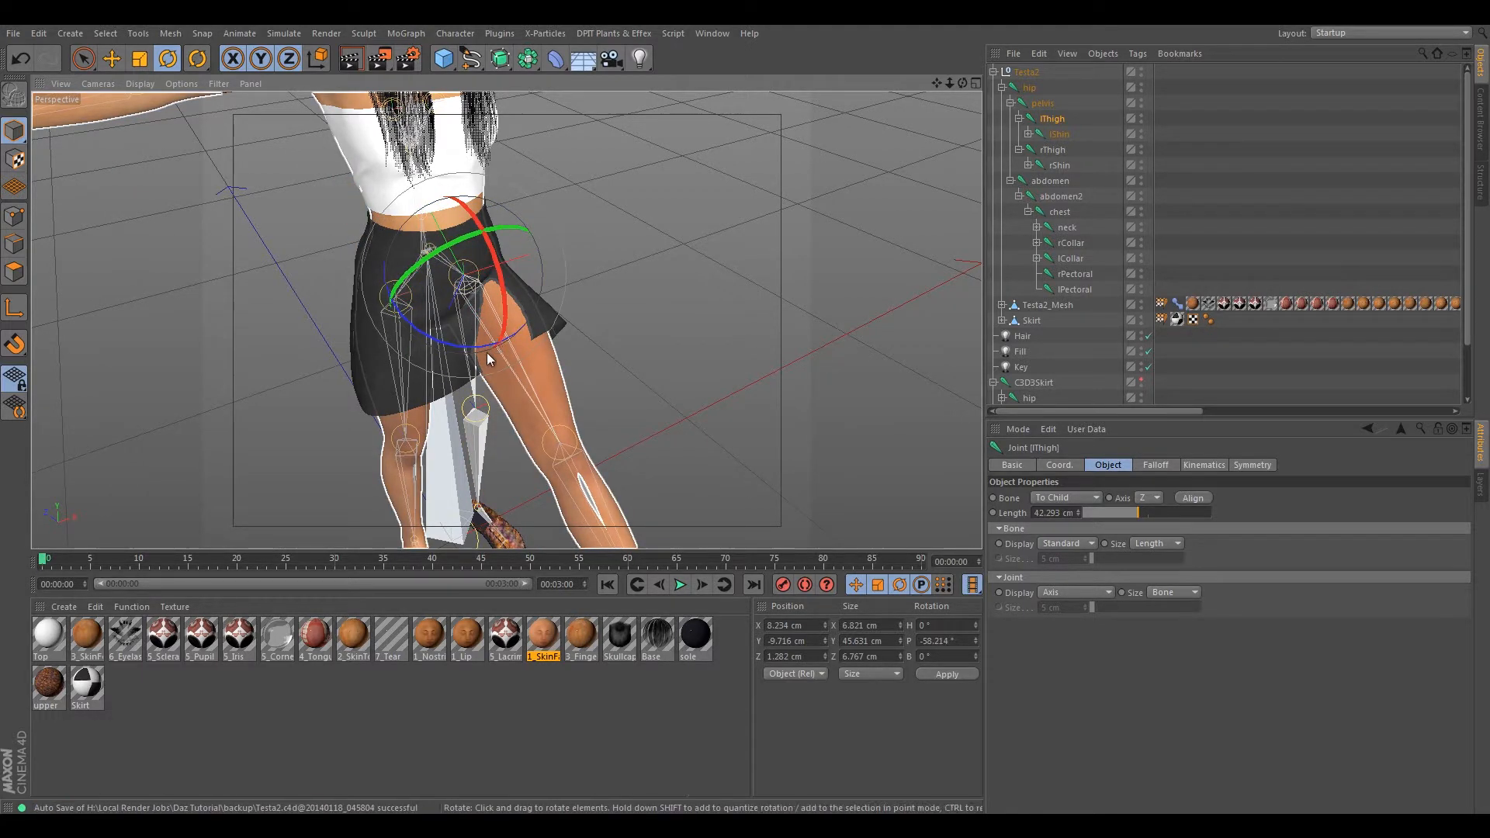
scroll(501, 384, "down", 2)
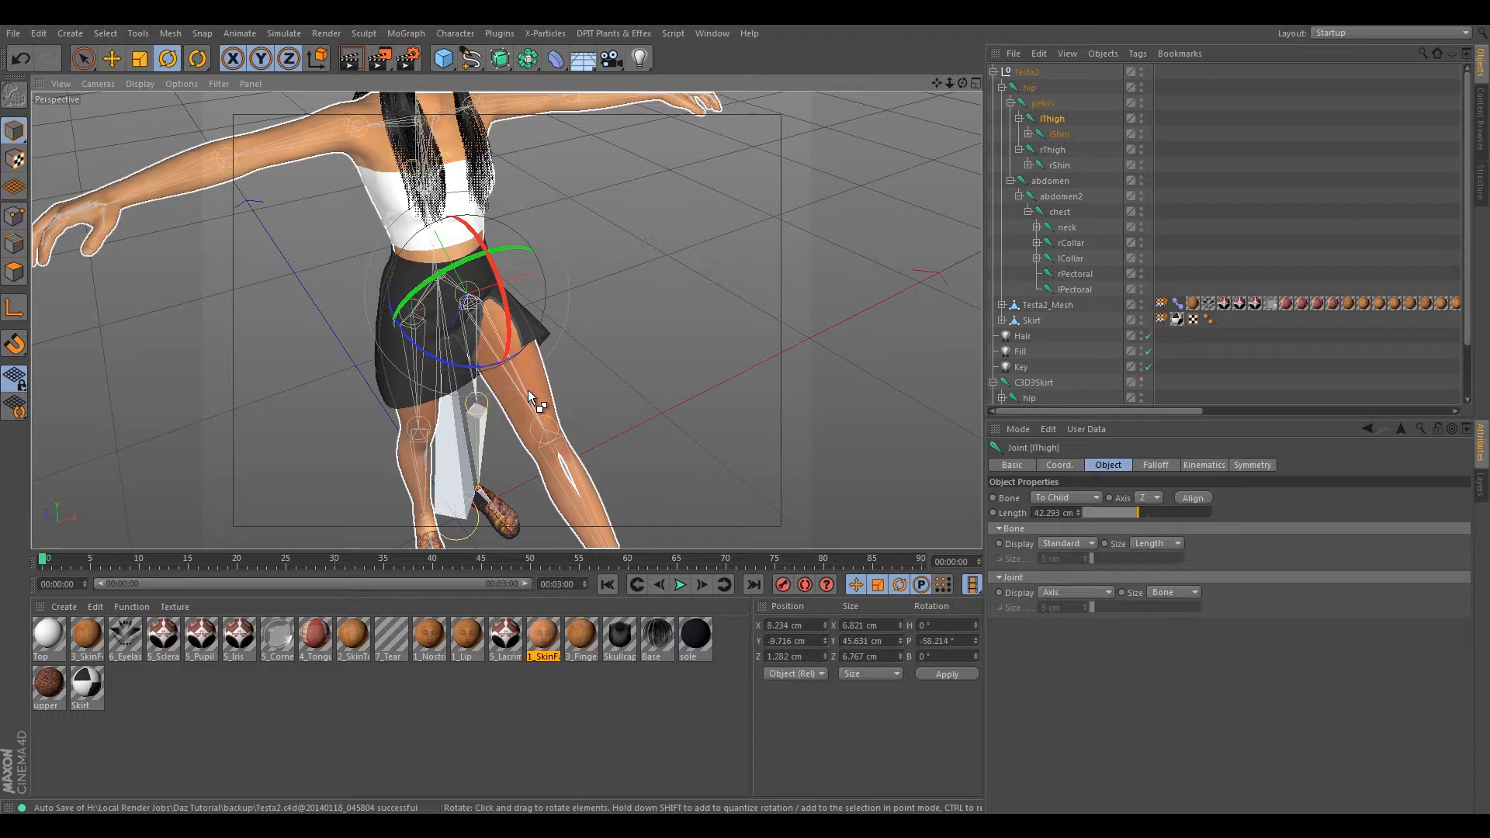
- Undo the lThigh test rotations and inspect the skirt in the rest pose
key("ctrl+z")
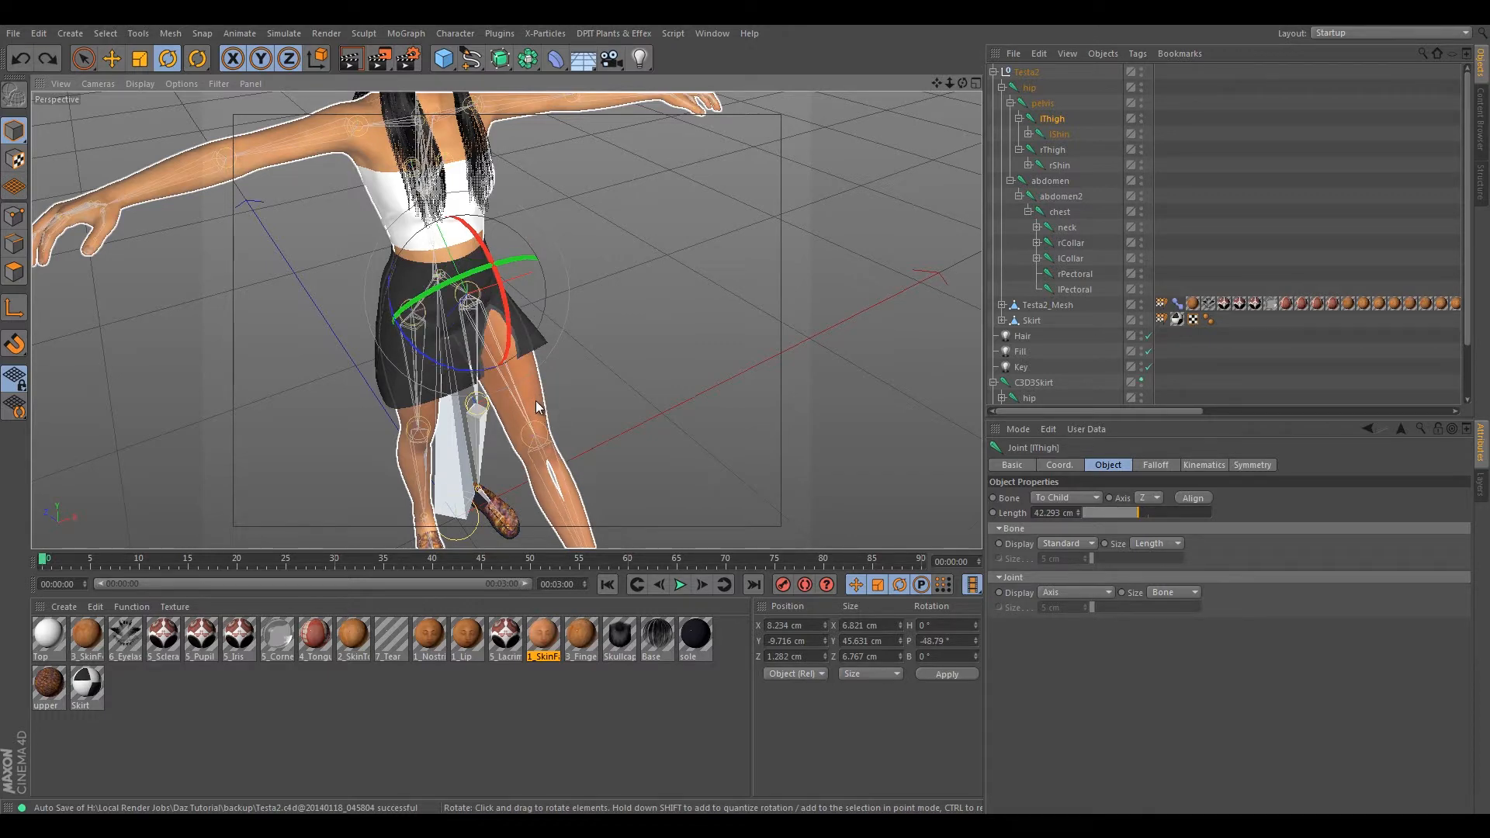
key("ctrl+z")
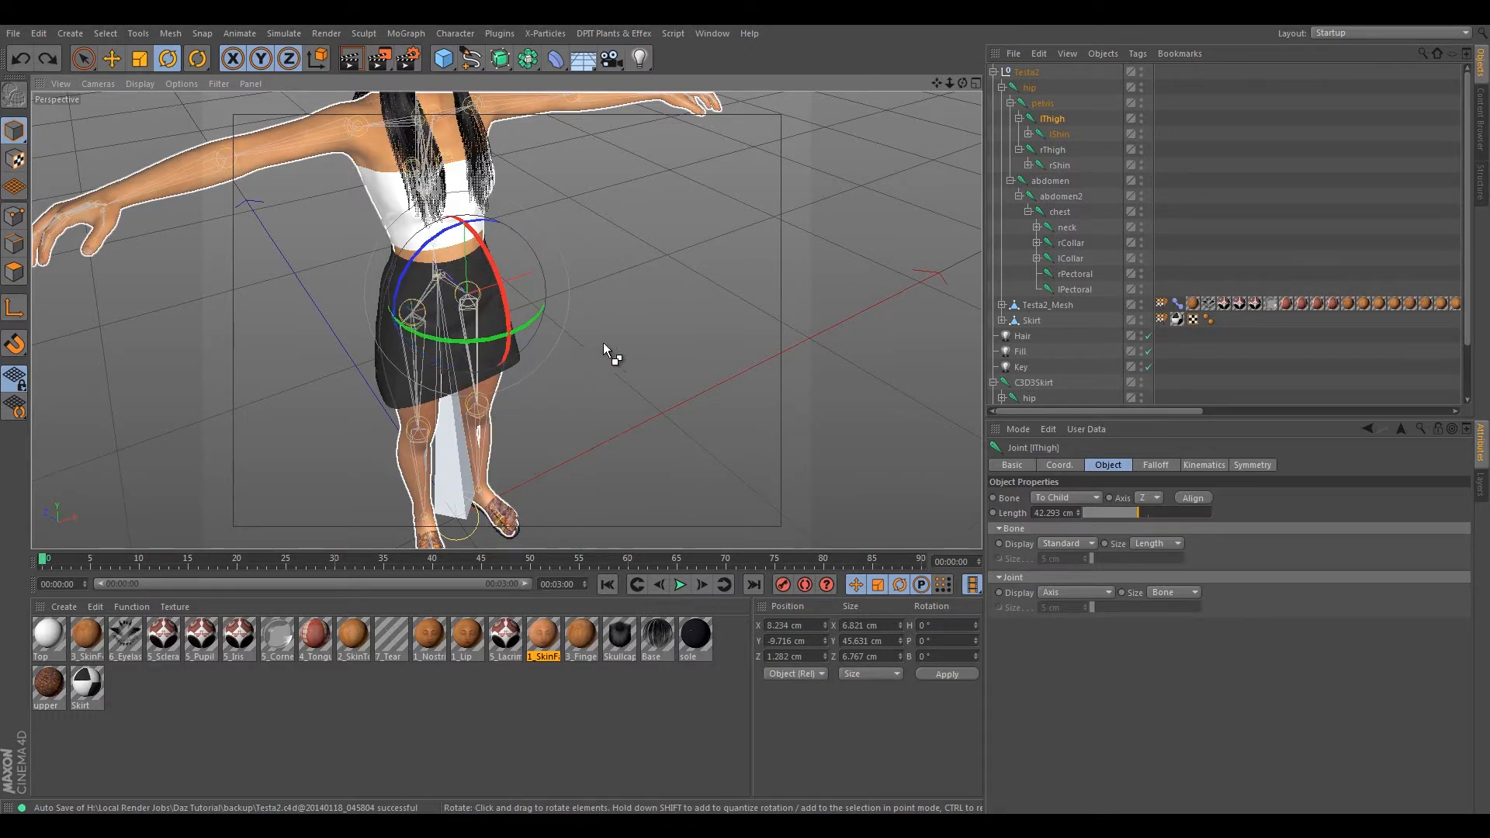
left_click_drag(559, 404, 366, 353, "alt")
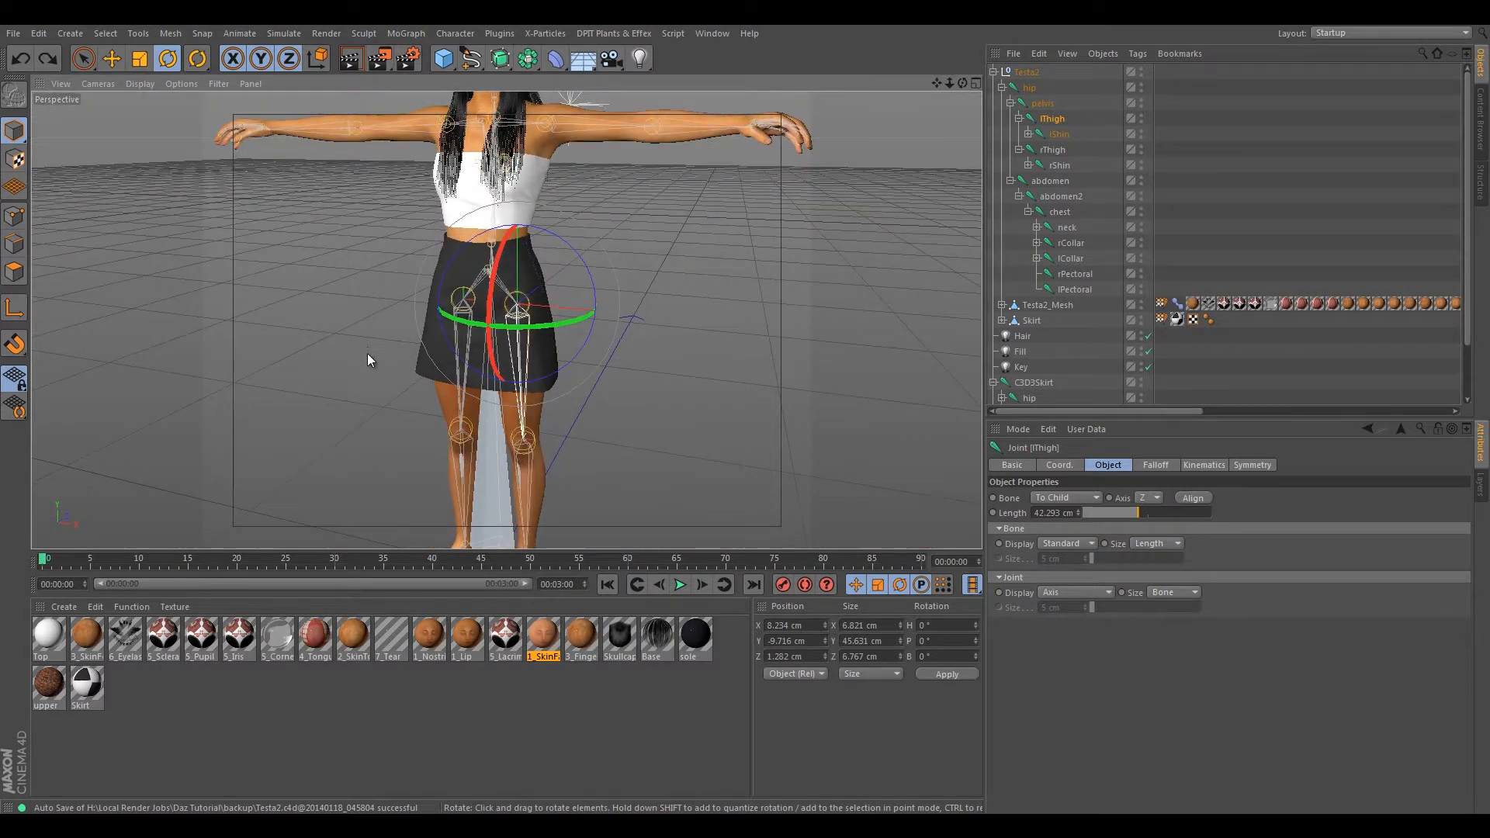
middle_click_drag(366, 352, 435, 437, "alt")
left_click_drag(436, 437, 388, 439, "alt")
middle_click_drag(388, 439, 385, 378, "alt")
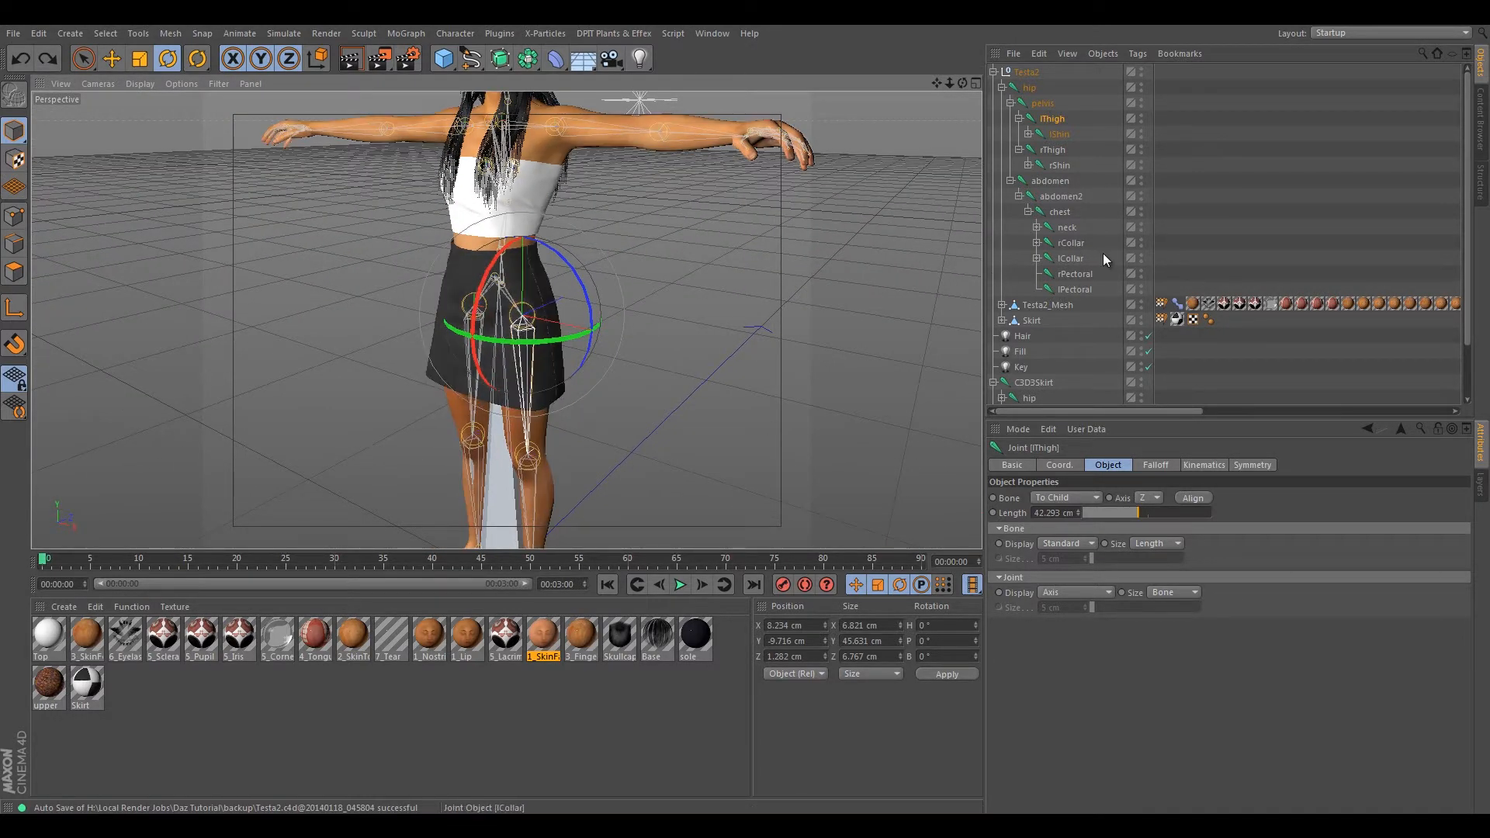
- Try rotating the rThigh joint to check the skirt on the right leg, and undo the rotation
left_click(1054, 151)
left_click_drag(421, 261, 473, 380)
mouse_move(752, 382)
left_mouse_down("alt")
mouse_move(374, 410)
mouse_move(742, 366)
left_mouse_up("alt")
key("ctrl+z")
left_click_drag(379, 450, 715, 410, "alt")
middle_click_drag(607, 386, 603, 331, "alt")
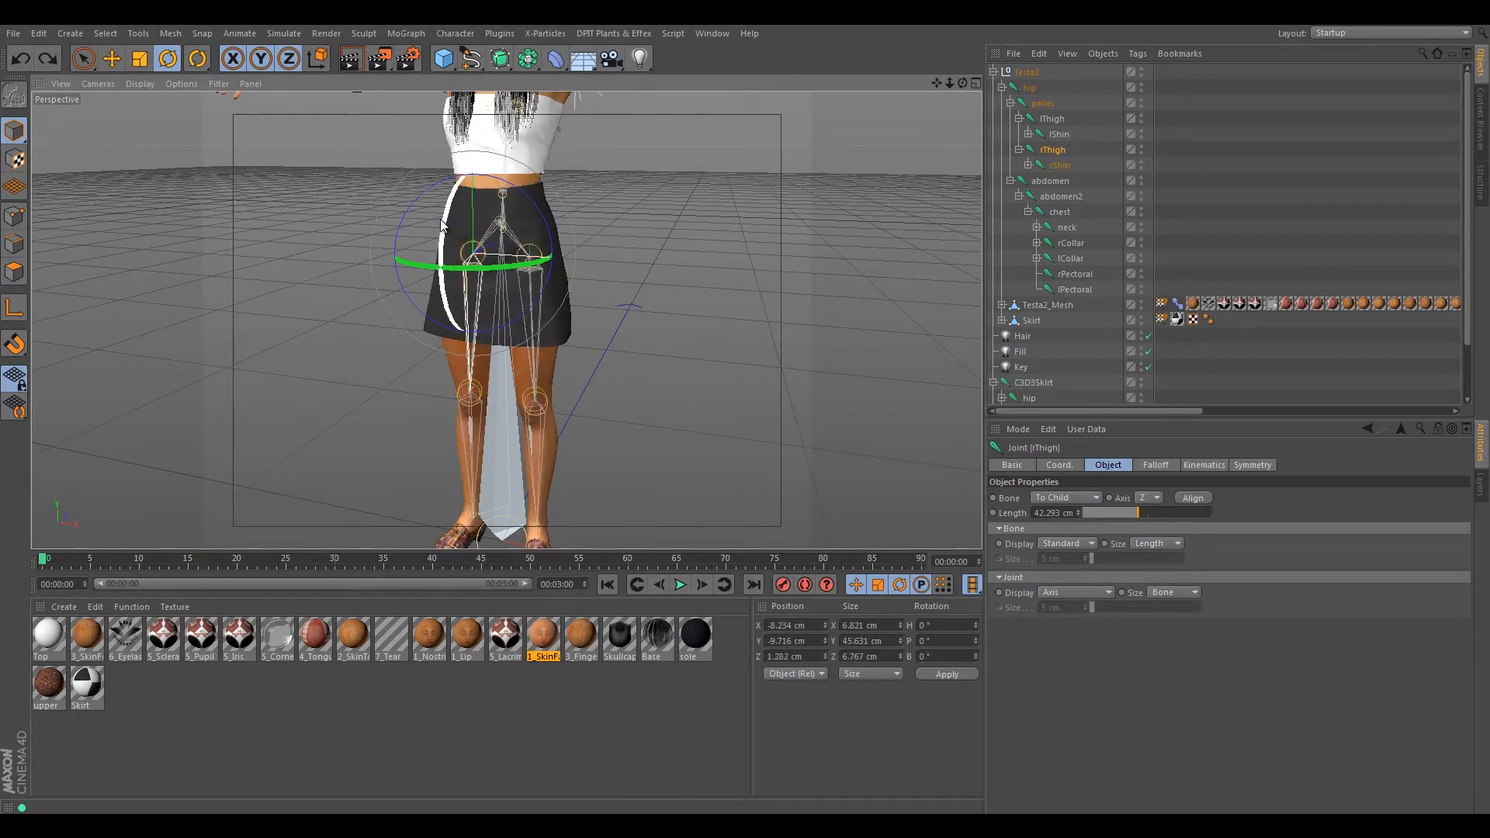
- Test-bend the right leg by pitching rThigh about -51° and rotating rShin, and undo these rotations
left_click_drag(440, 218, 416, 304)
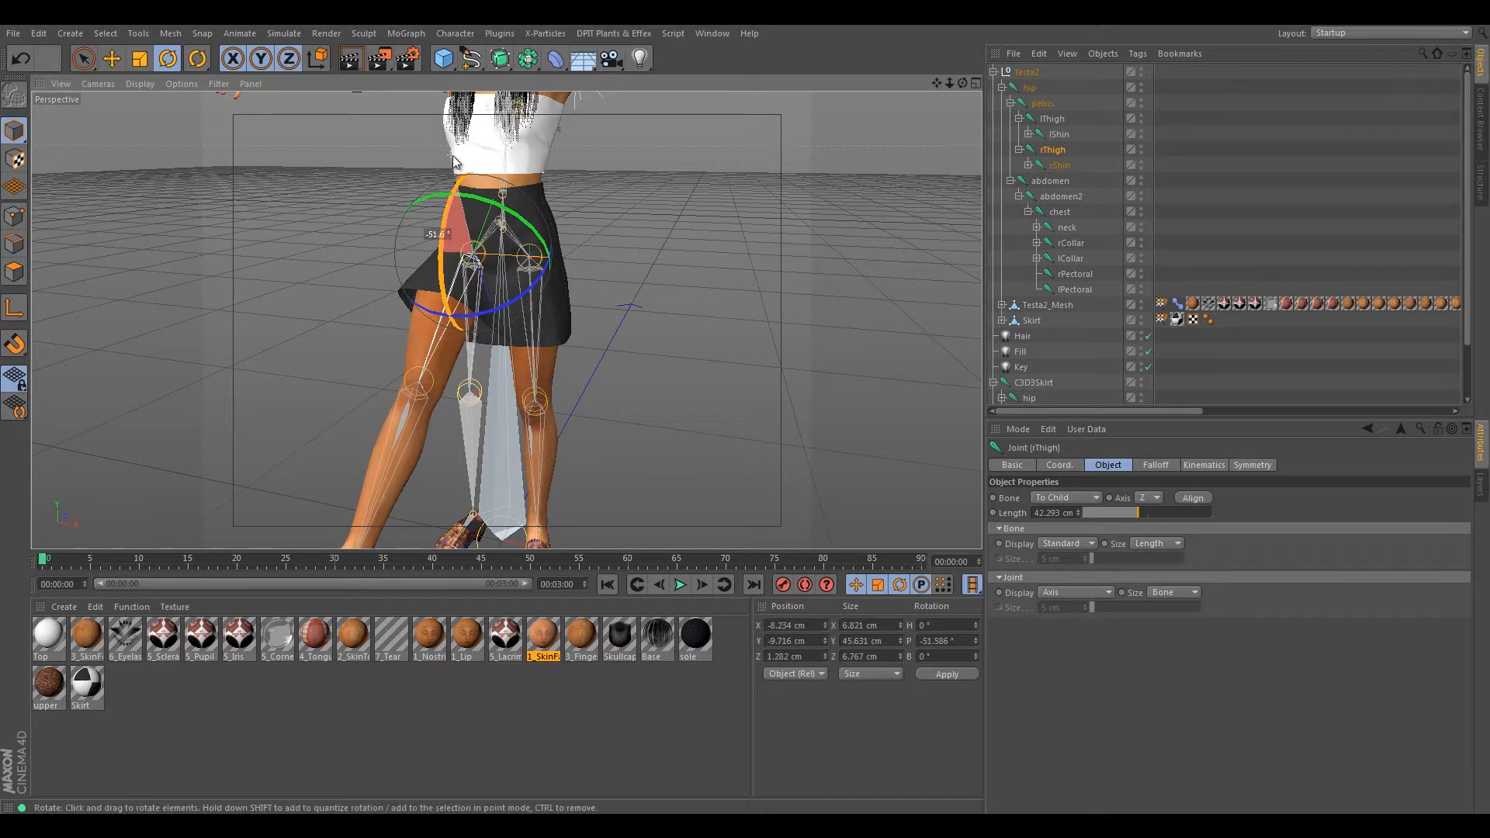
left_click(1061, 165)
left_click_drag(382, 392, 405, 444)
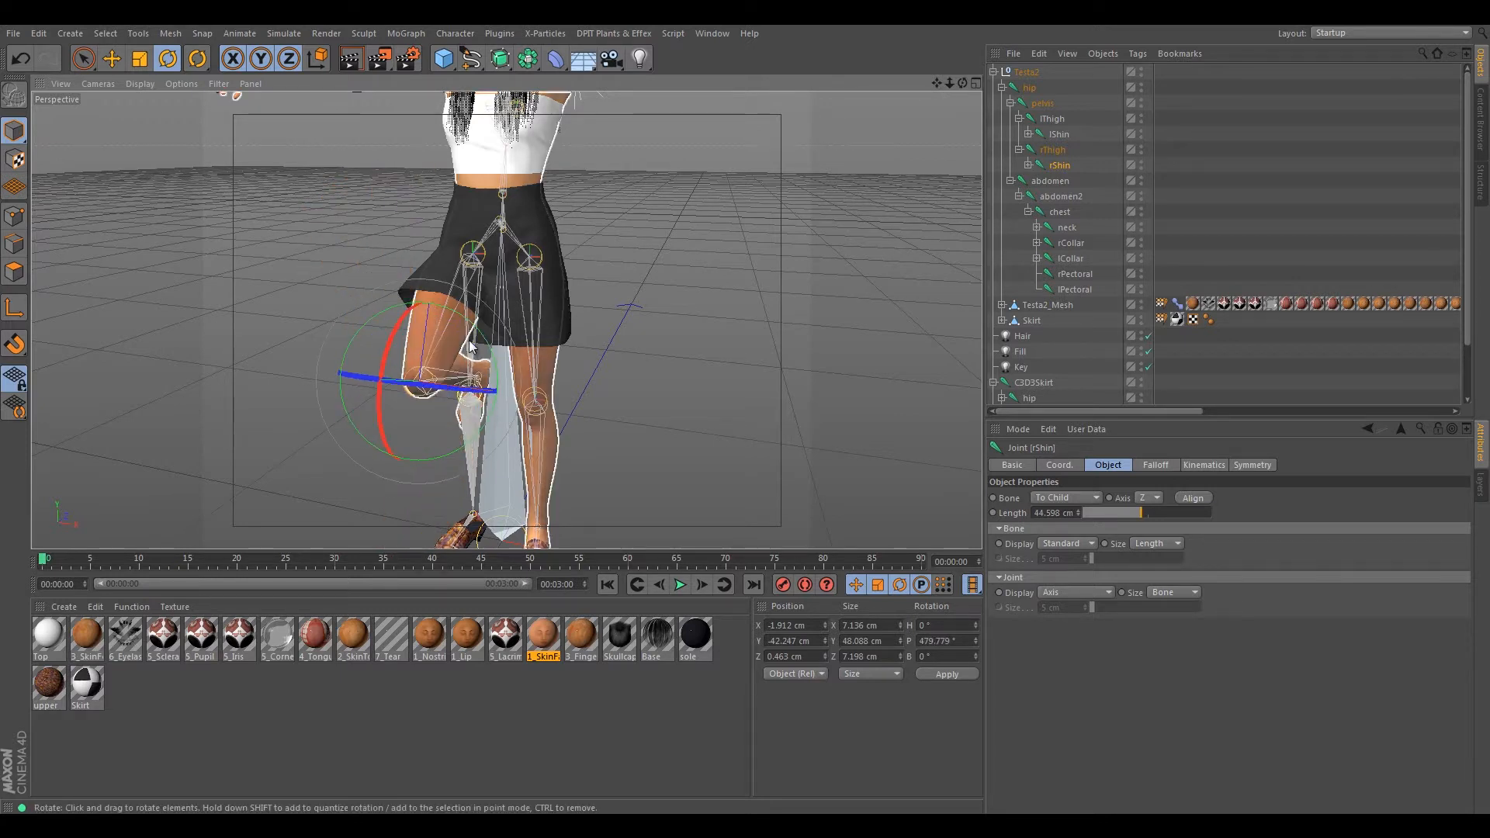
key("ctrl+z")
key("ctrl+z")
key("ctrl+z")
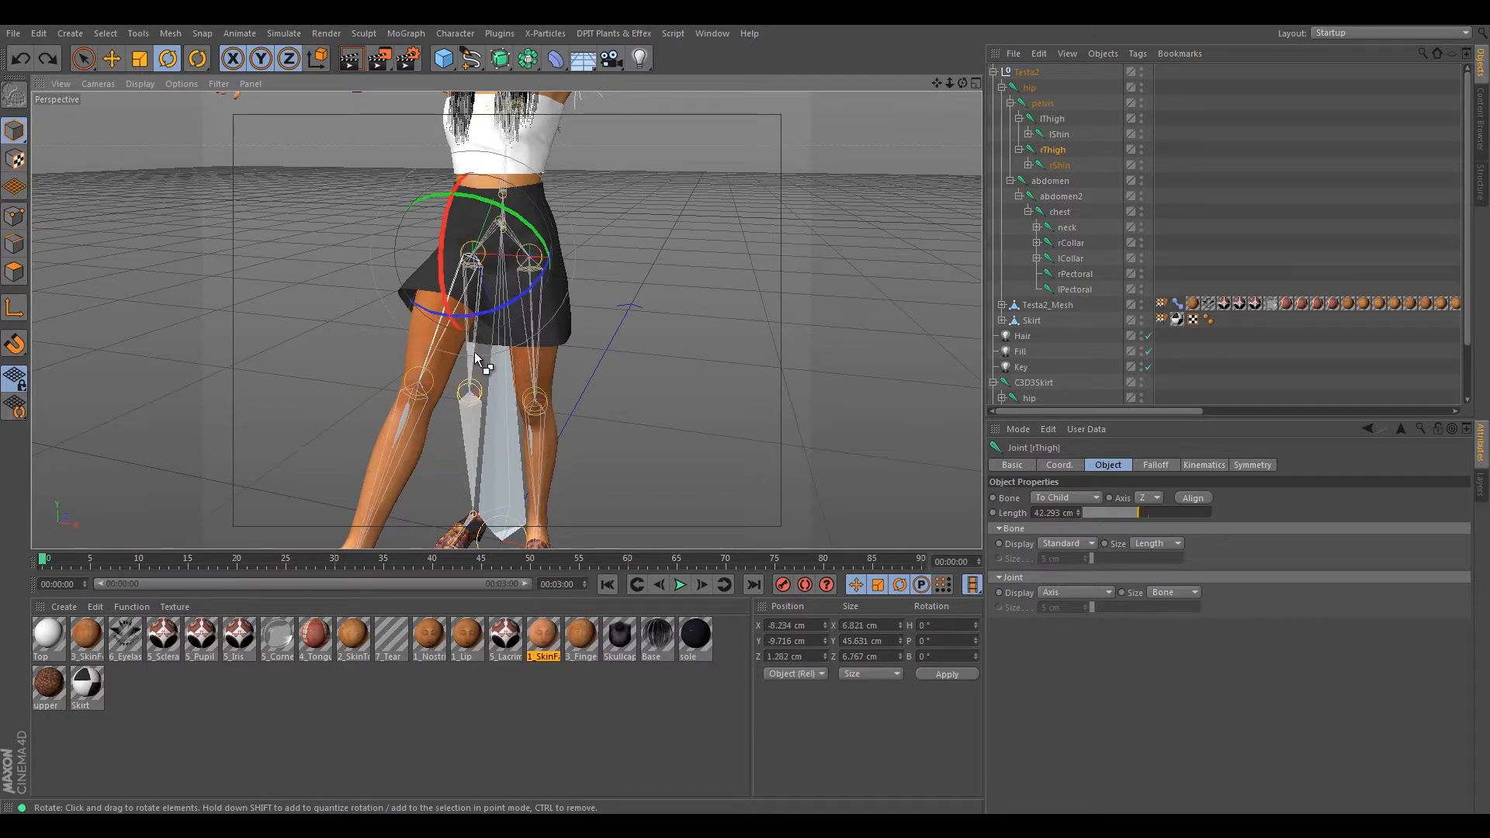
- Open the Weights Manager from Testa2_Mesh's weight tag and look through the body's joint list
left_click(1162, 304)
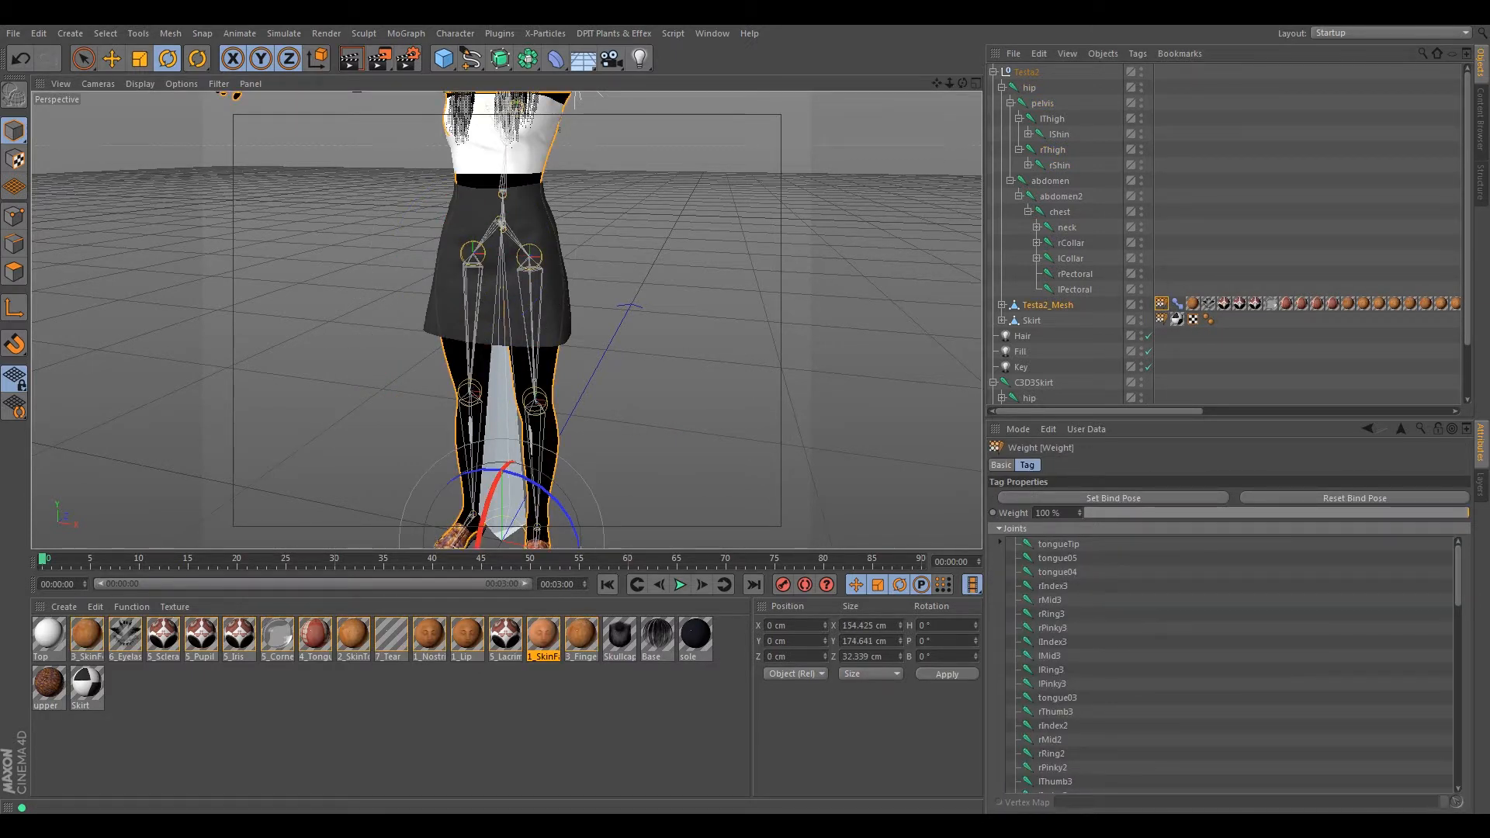
left_click_drag(1489, 97, 987, 182)
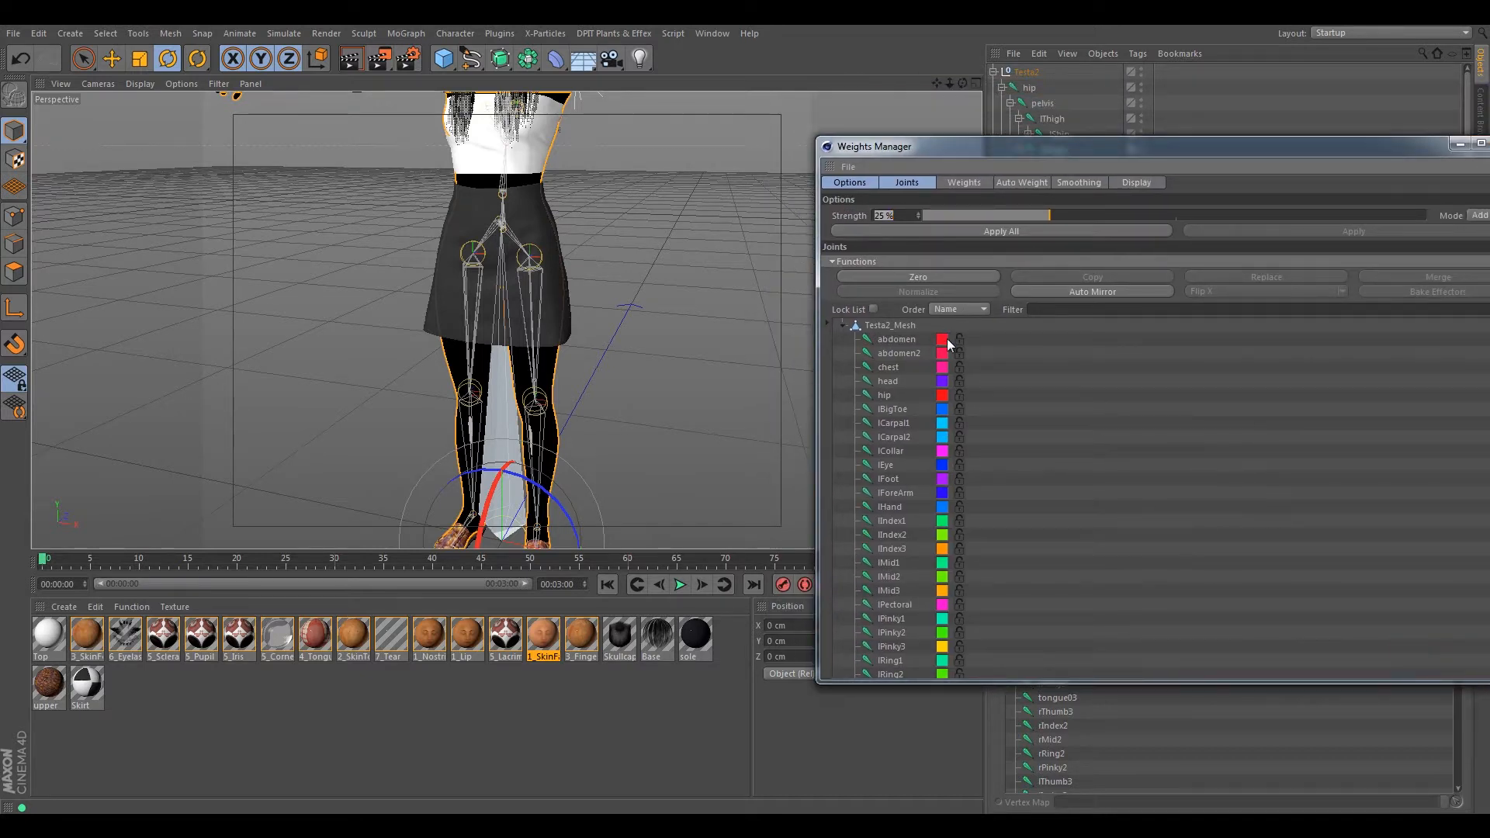
scroll(888, 516, "down", 10)
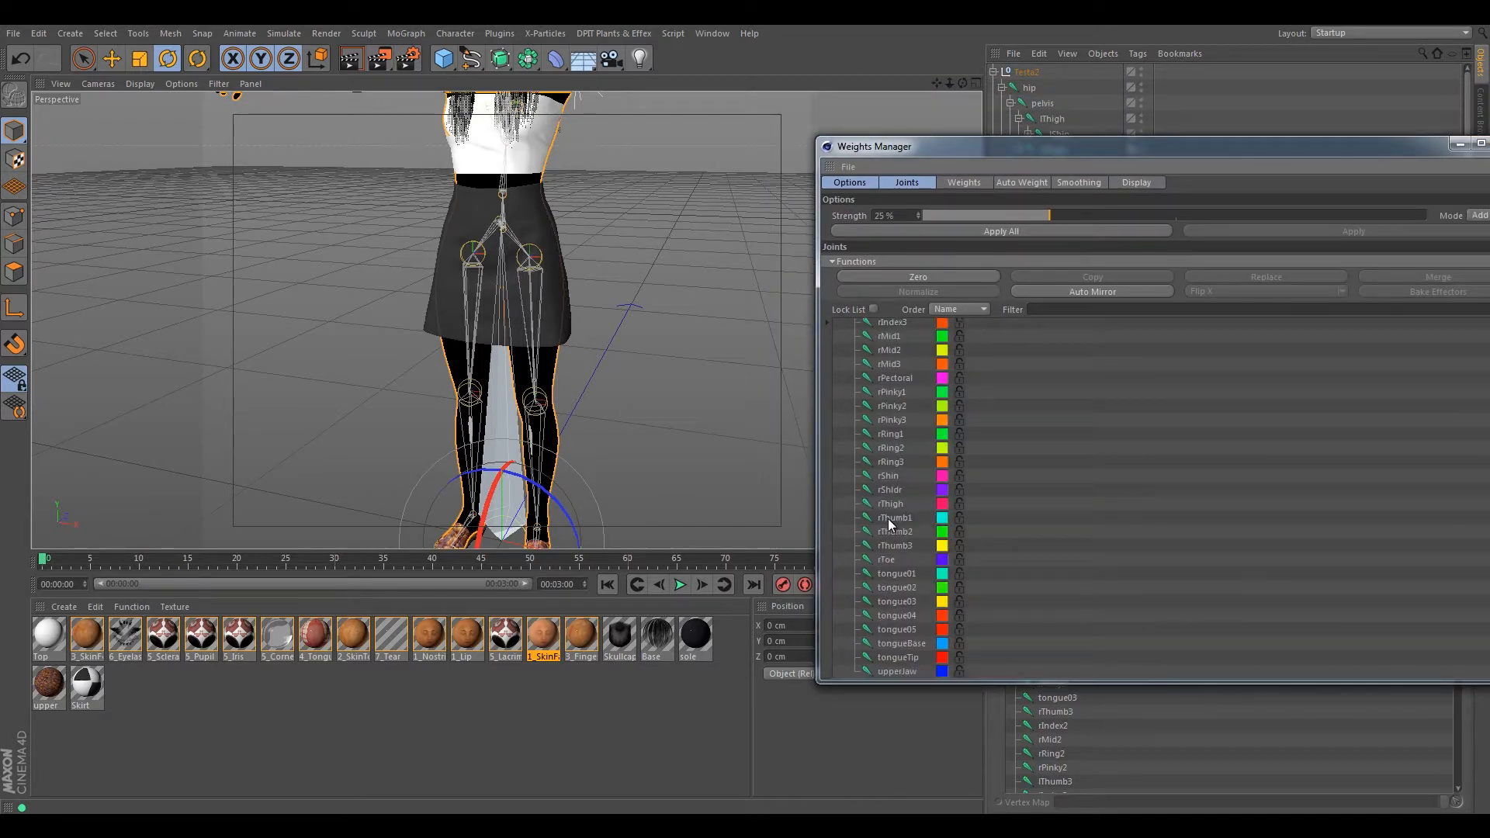
scroll(910, 481, "up", 10)
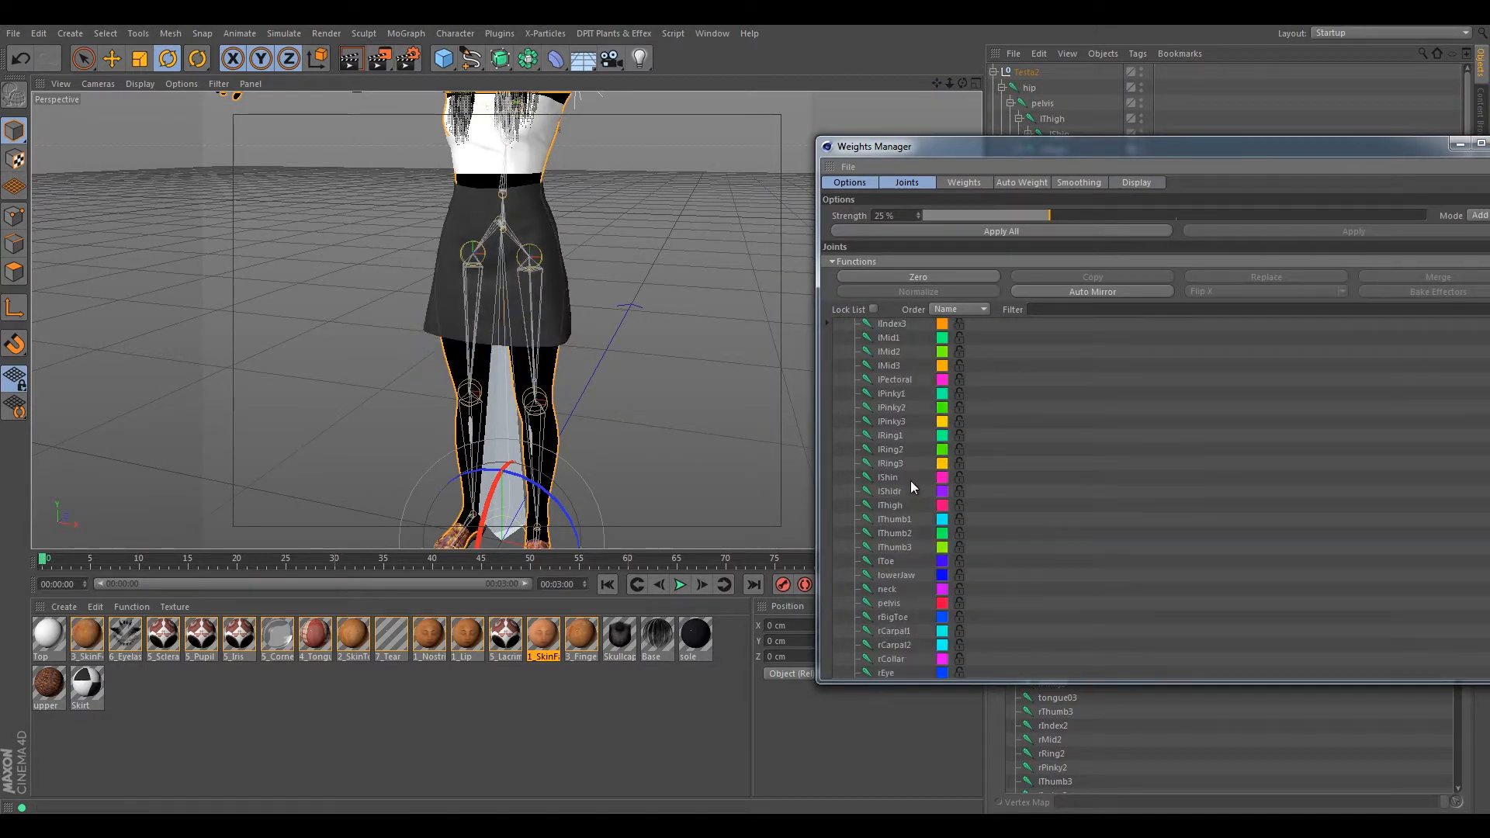
left_click_drag(1126, 148, 1489, 147)
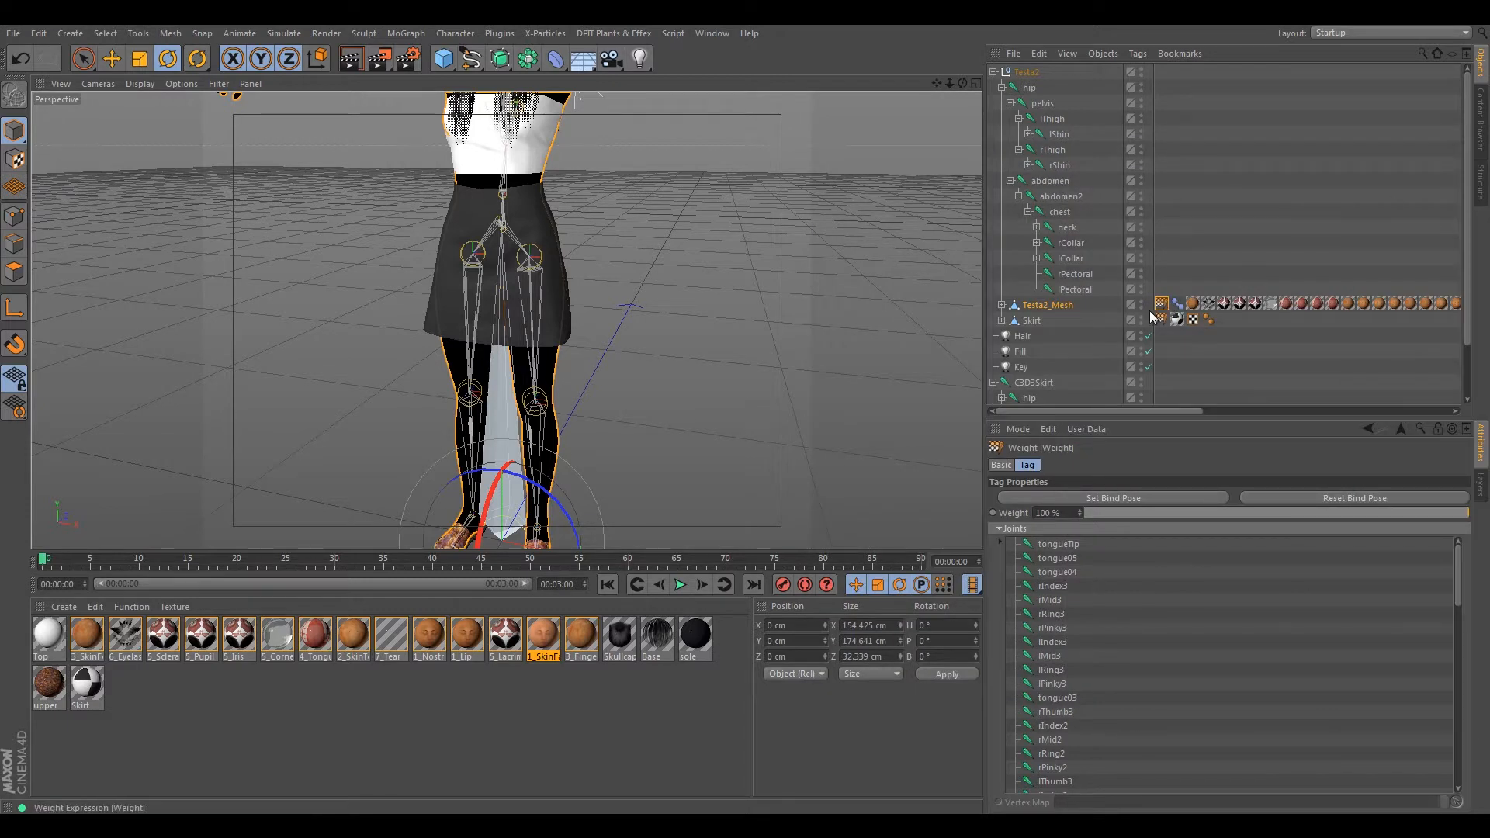
- Reopen Testa2_Mesh's weights, display the weighting of all its joints together, and collapse its joint list
left_click(1053, 304)
left_click(1162, 304)
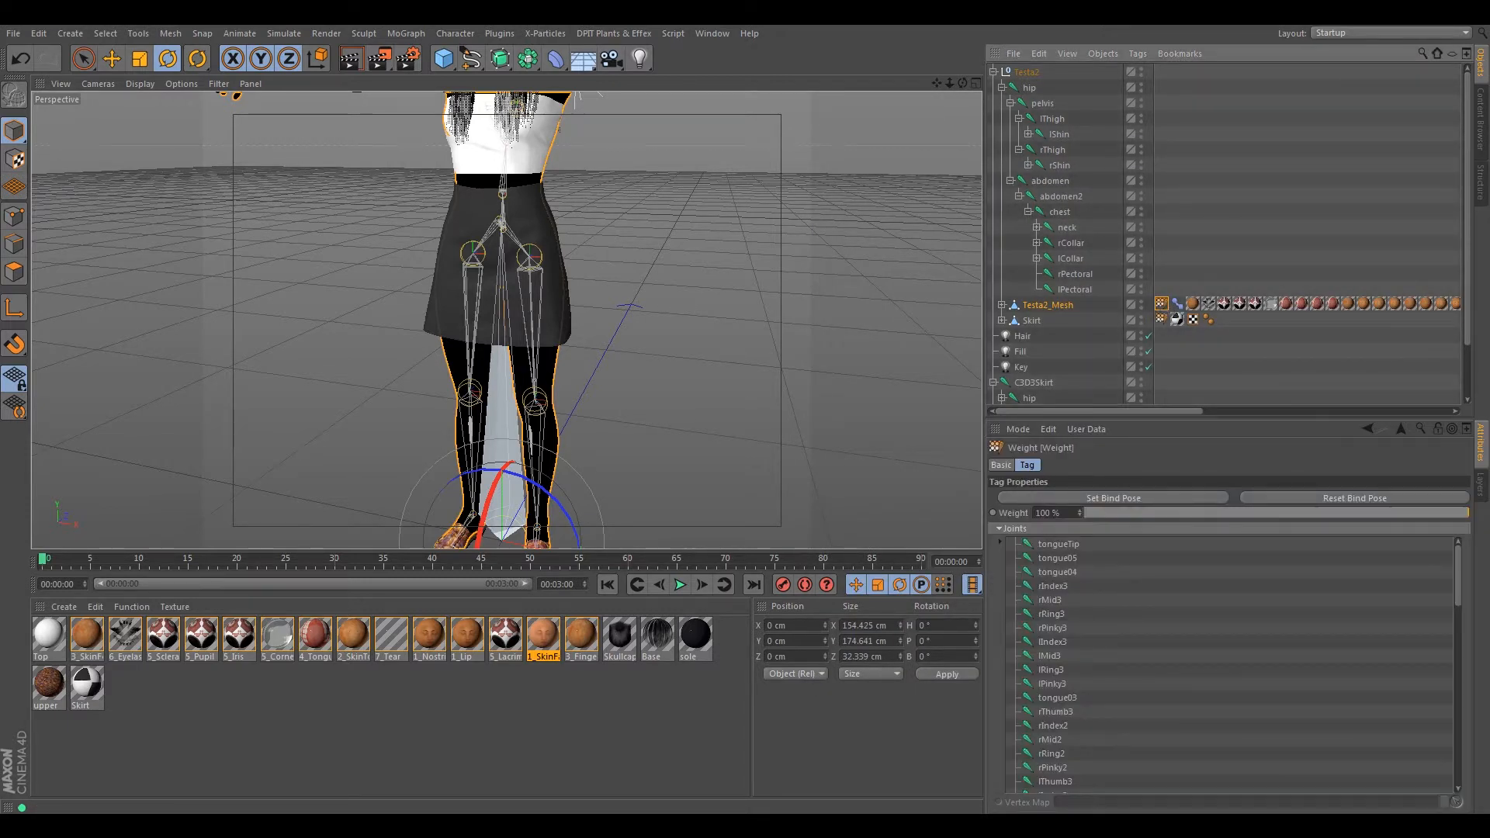
left_click_drag(1489, 100, 1065, 80)
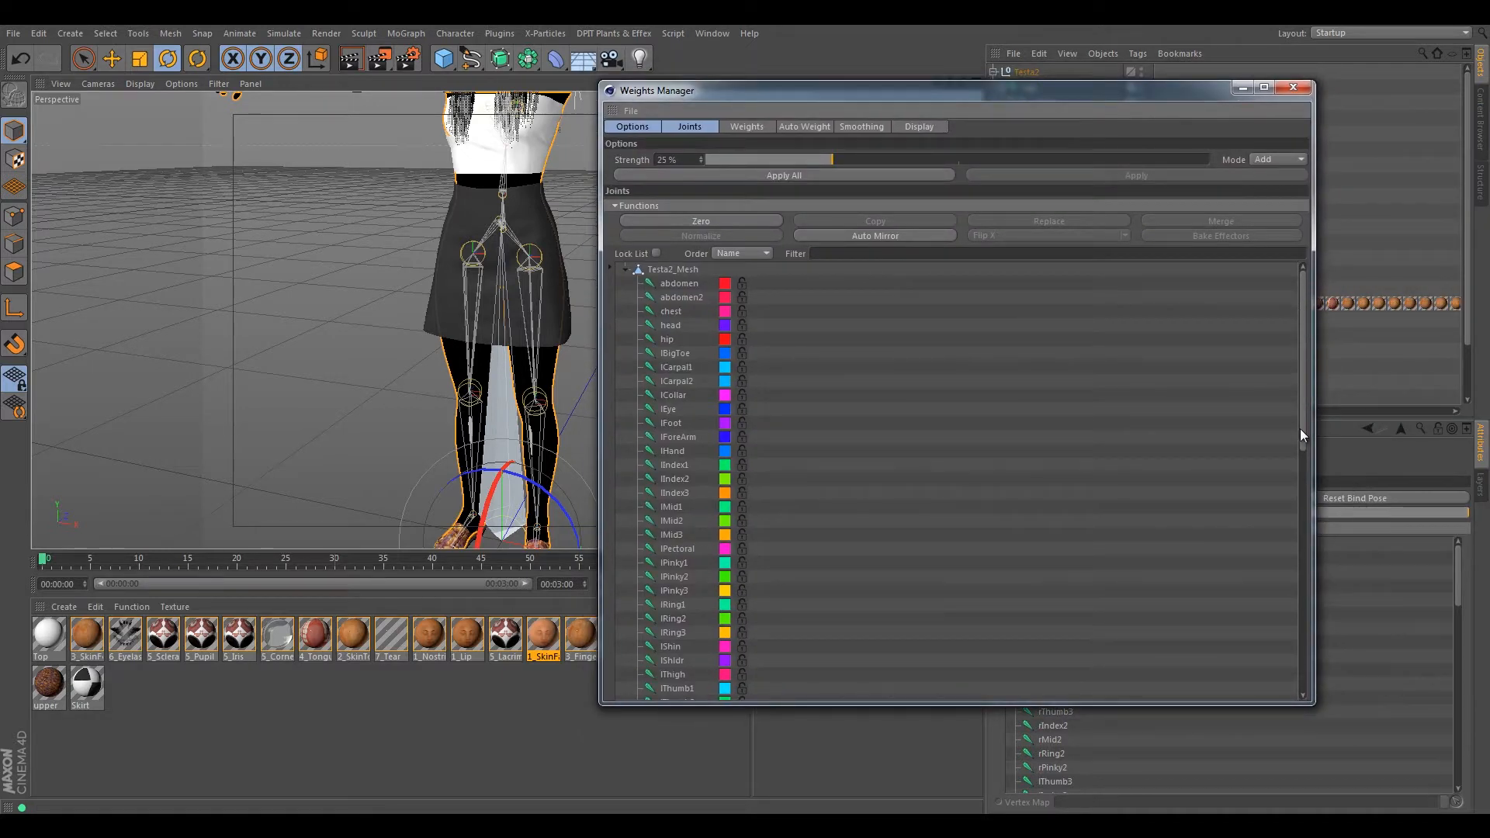
left_click_drag(1303, 405, 1273, 334)
left_click(667, 270)
left_click(626, 270)
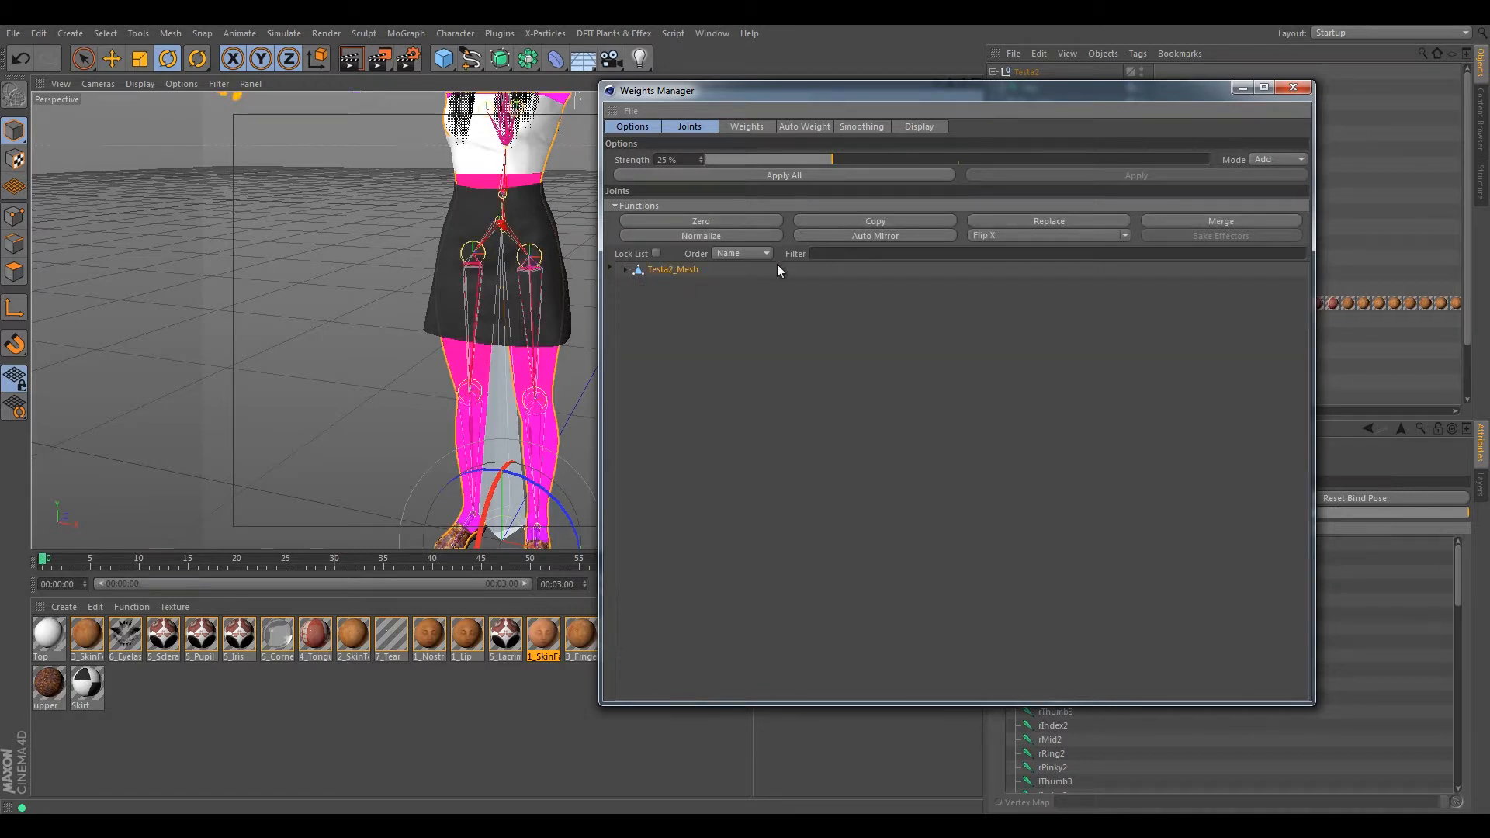
- Reselect Testa2_Mesh beside the open Weights Manager so that its full joint list is shown again
left_click_drag(767, 100, 1489, 192)
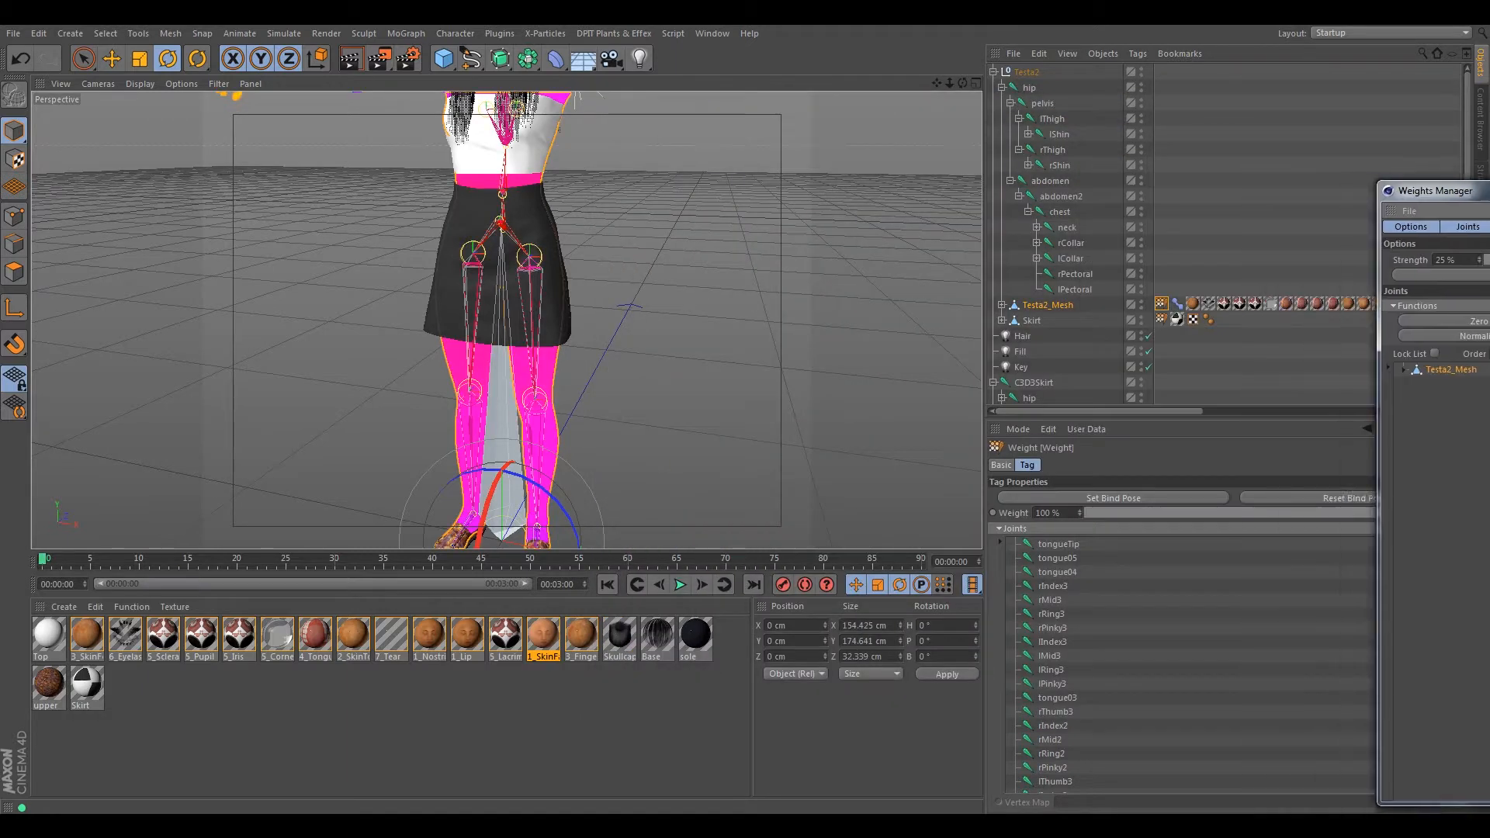
left_click(1045, 303)
left_click(1161, 304)
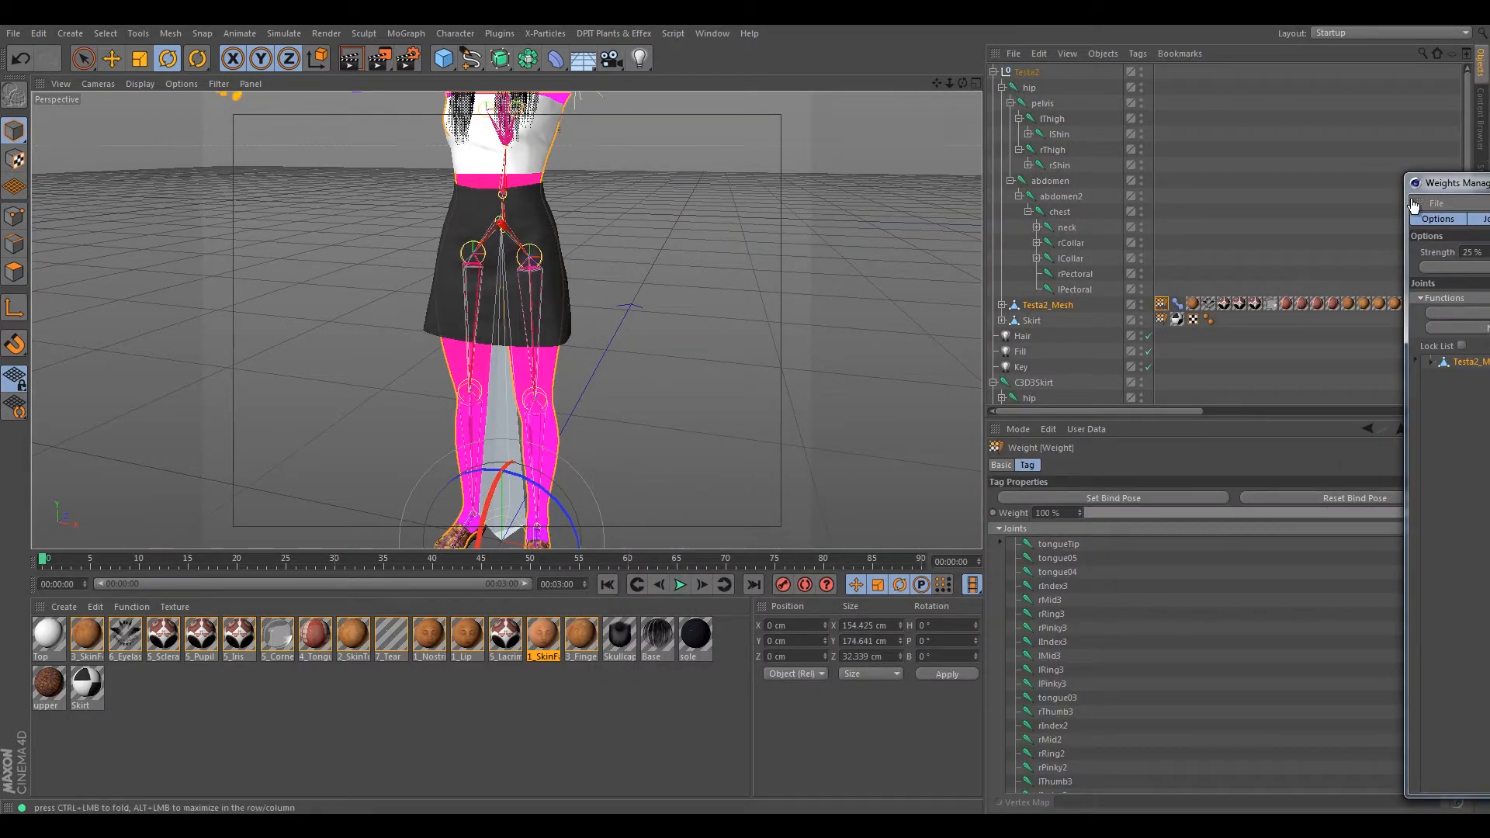
left_click_drag(1411, 188, 1369, 103)
left_click(1065, 303)
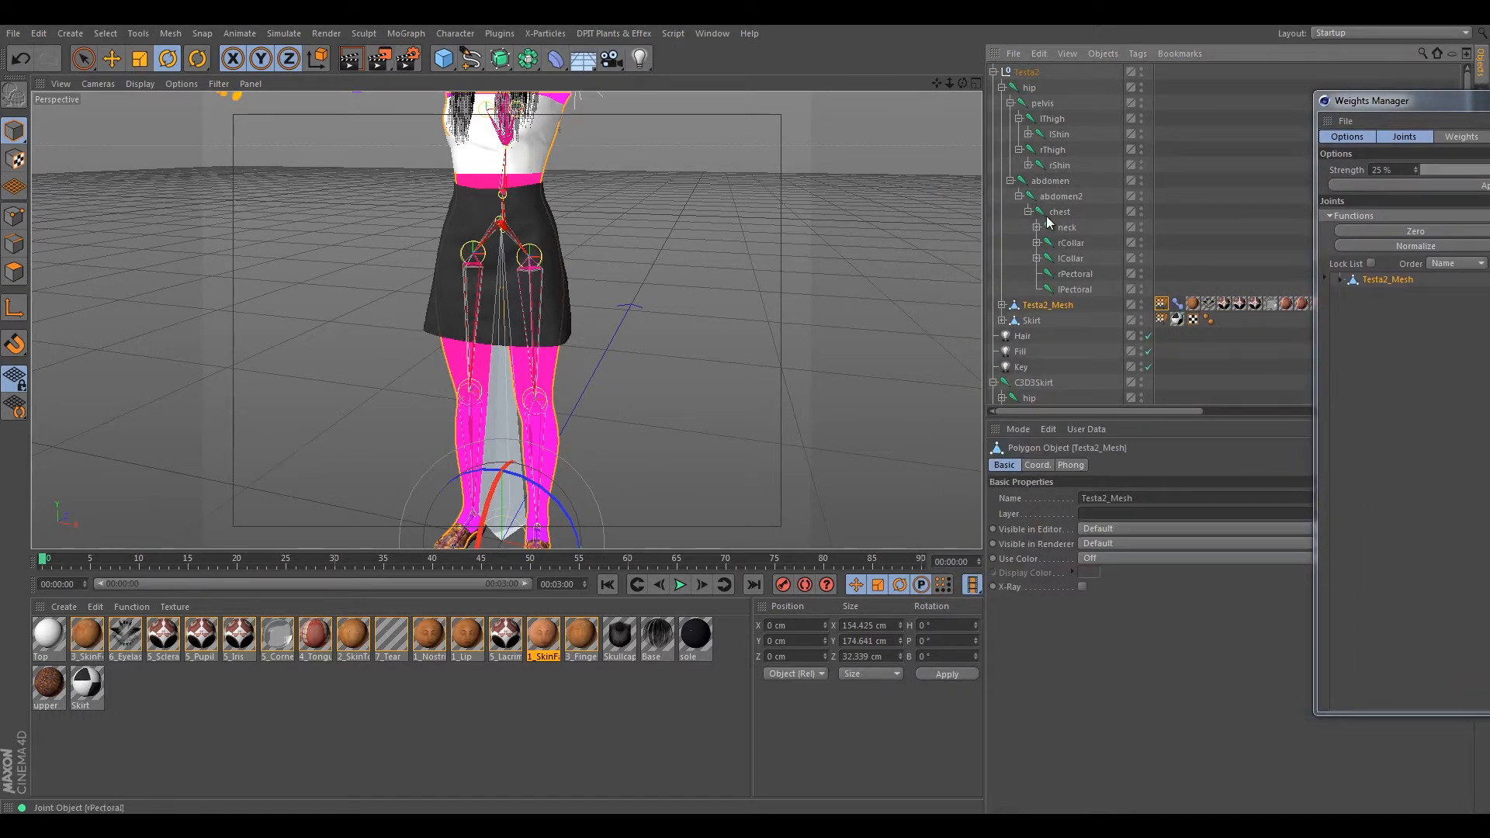
left_click(1034, 87)
left_click(1037, 303)
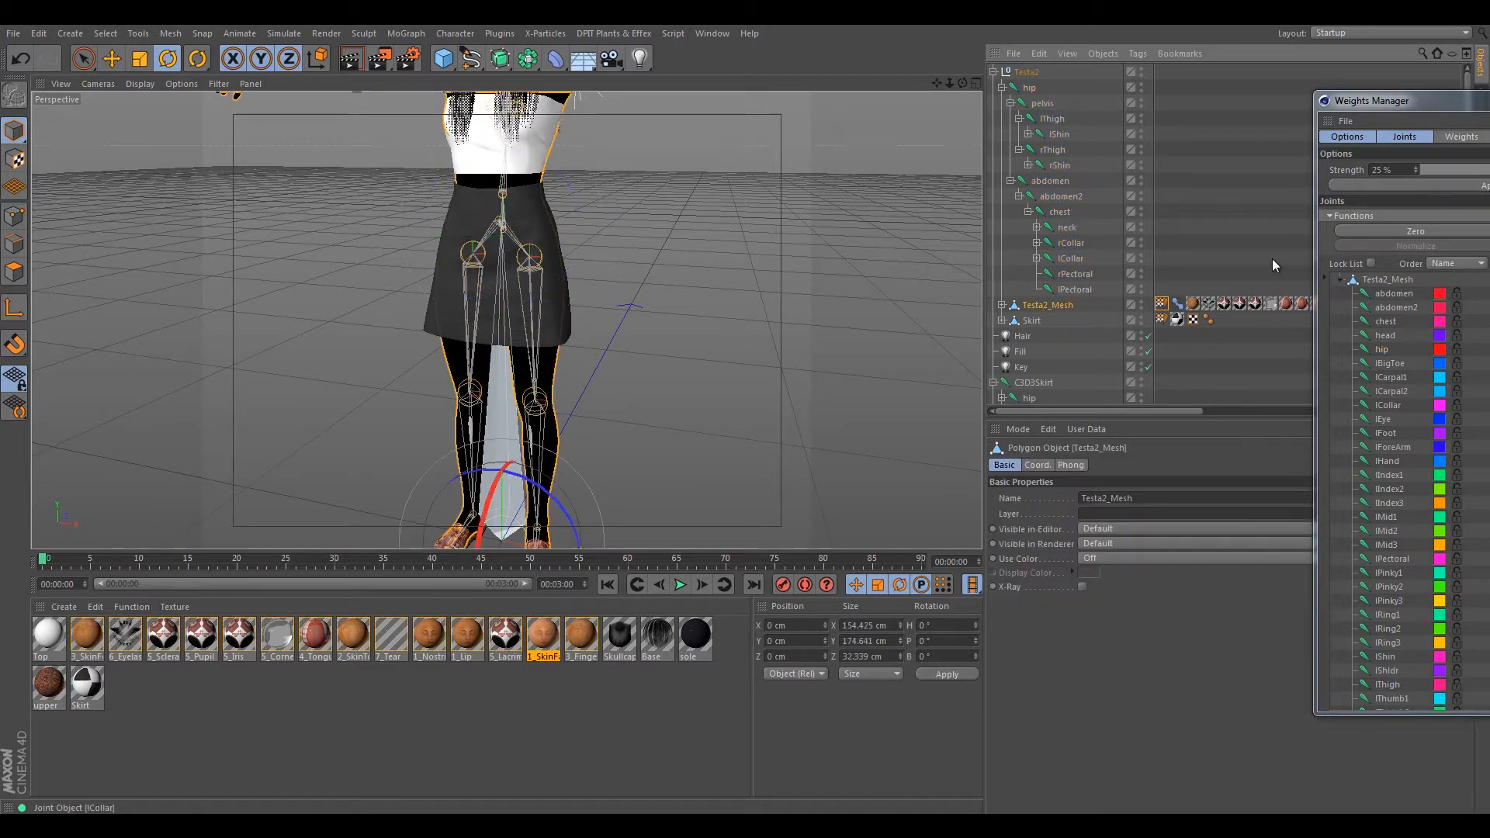
- Check Testa2_Mesh's abdomen, abdomen2 and chest weights one after another, and close the Weights Manager
left_click_drag(1374, 101, 832, 107)
scroll(978, 481, "down", 10)
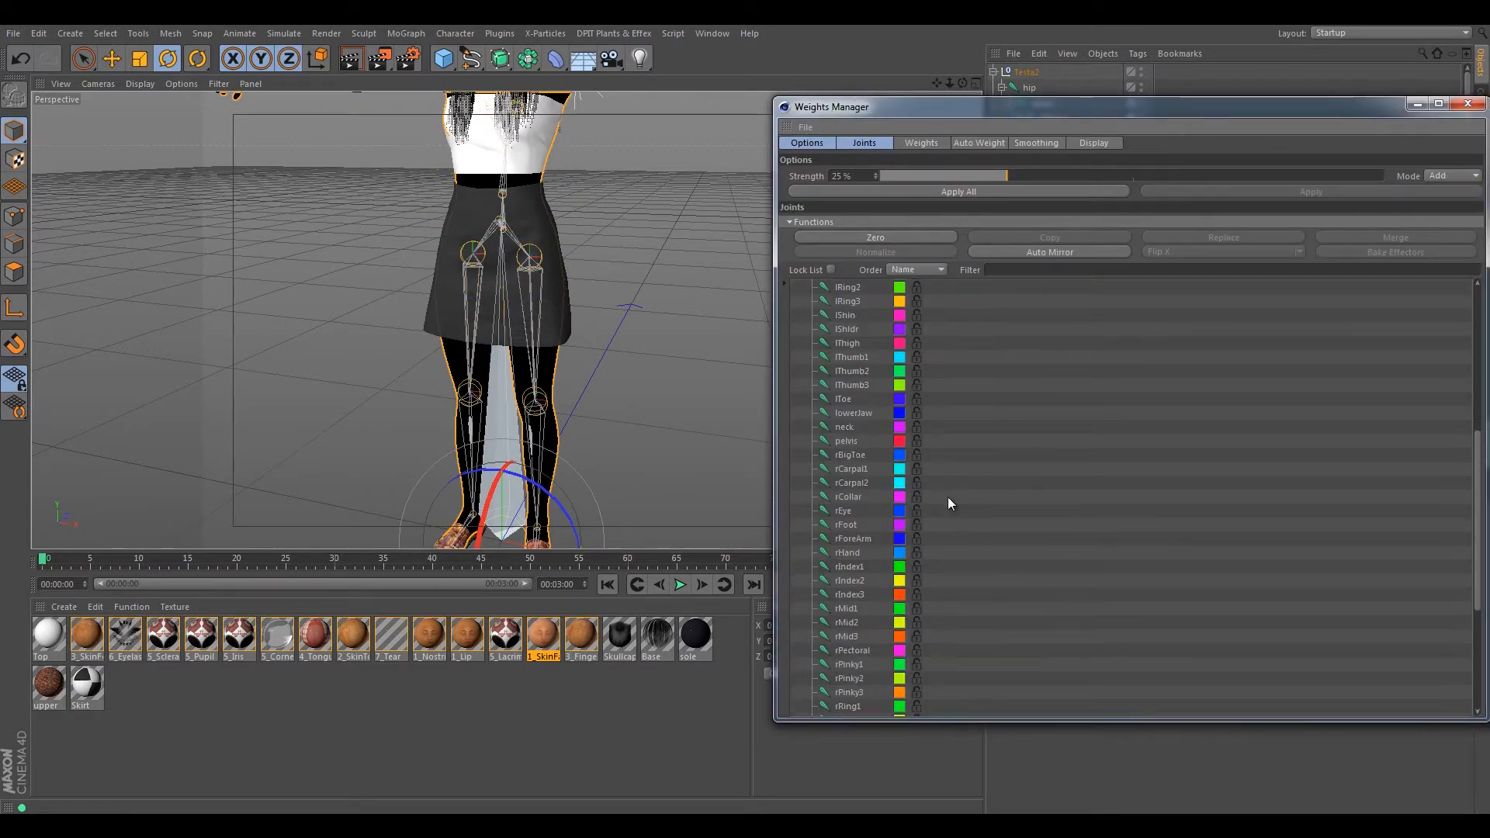
scroll(951, 544, "up", 10)
left_click(850, 289)
left_click(852, 303)
left_click(848, 328)
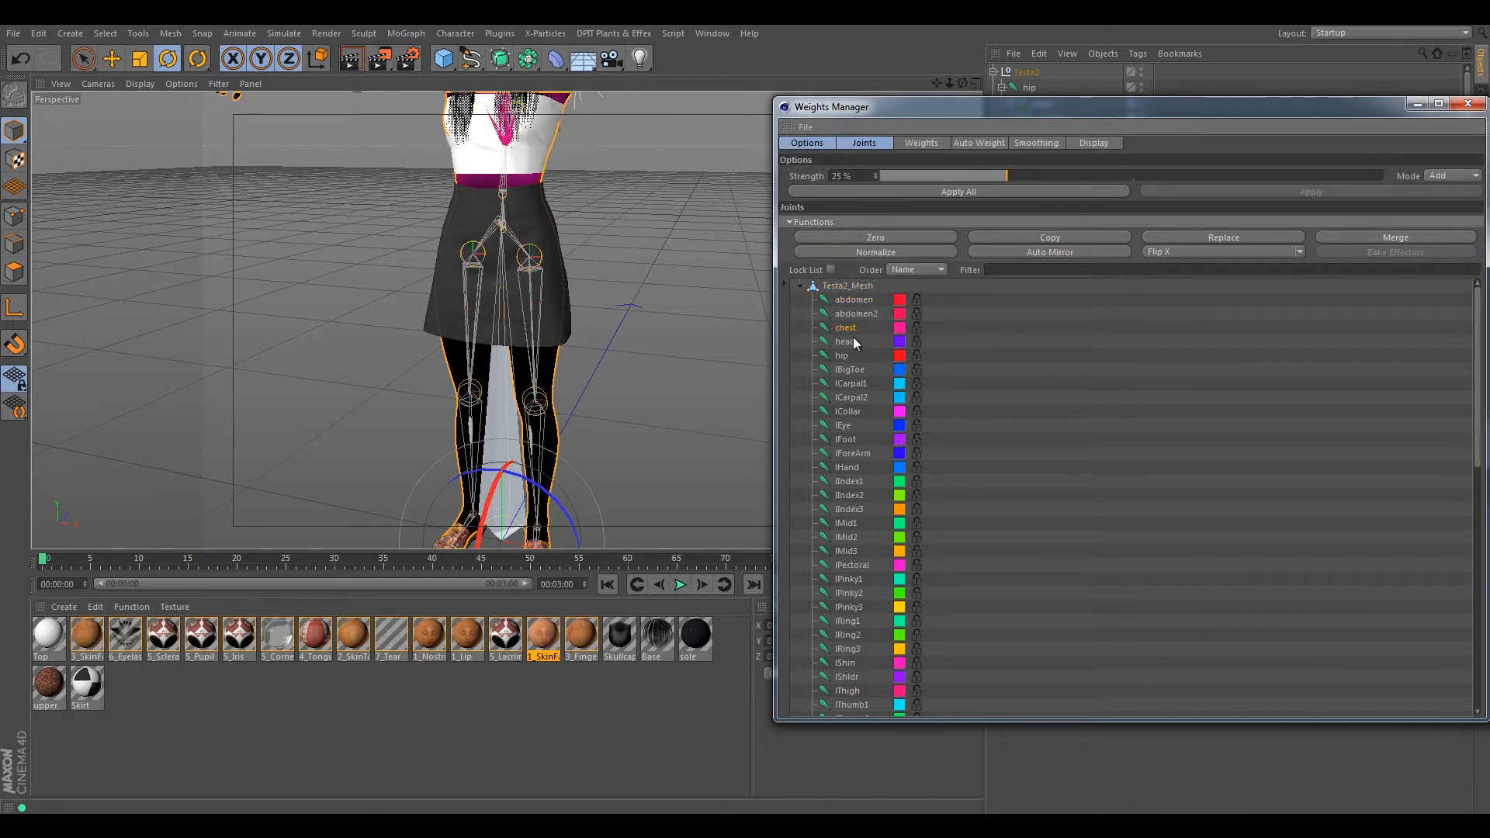
left_click_drag(861, 115, 991, 131)
left_click(990, 158)
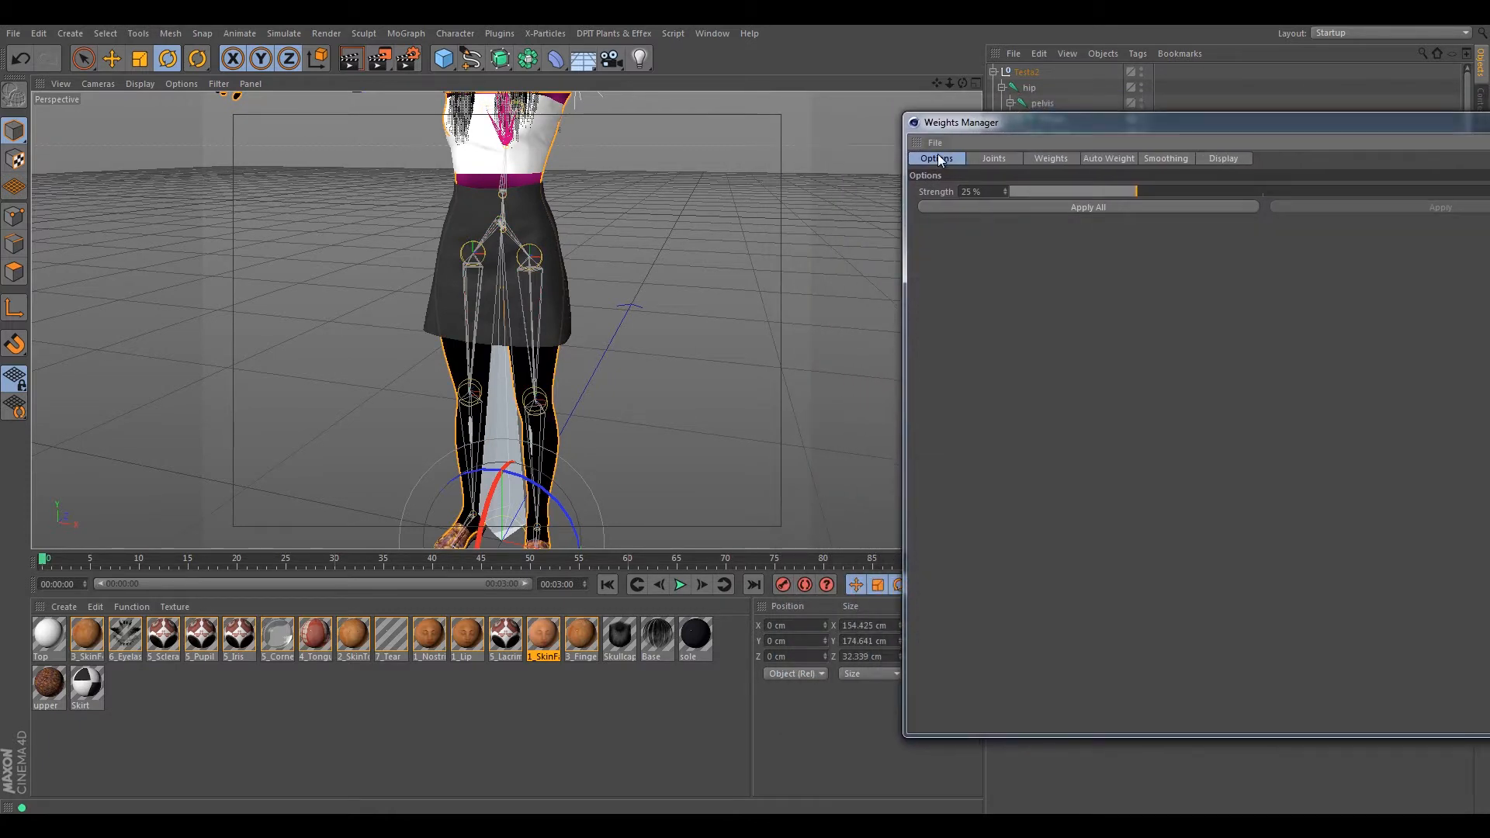
left_click(1487, 122)
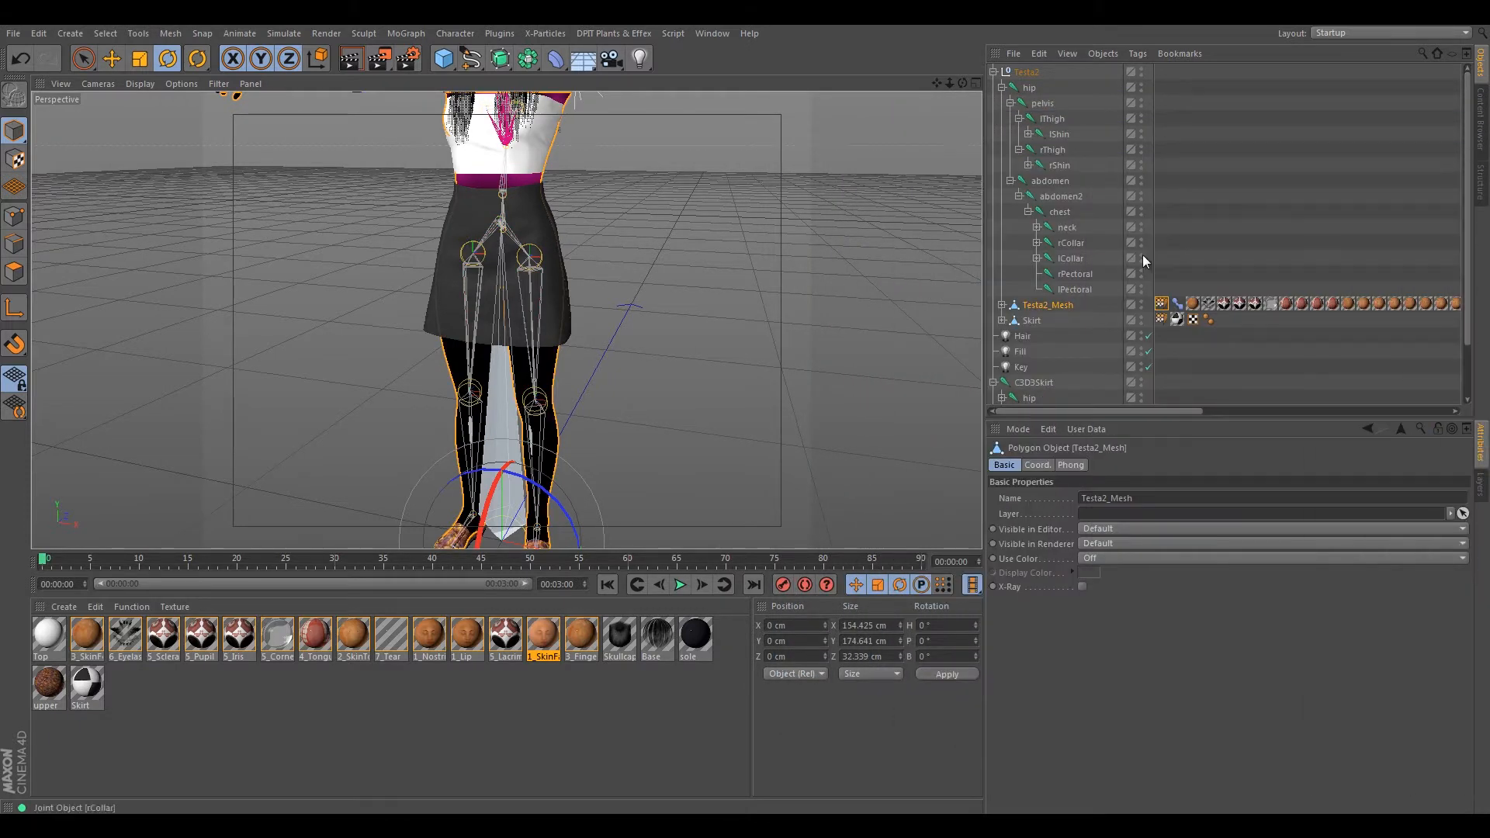
- Open the Weights Manager from Skirt's weight tag and check Skirt's abdomen, abdomen2, chest and lCollar weights
left_click(1160, 320)
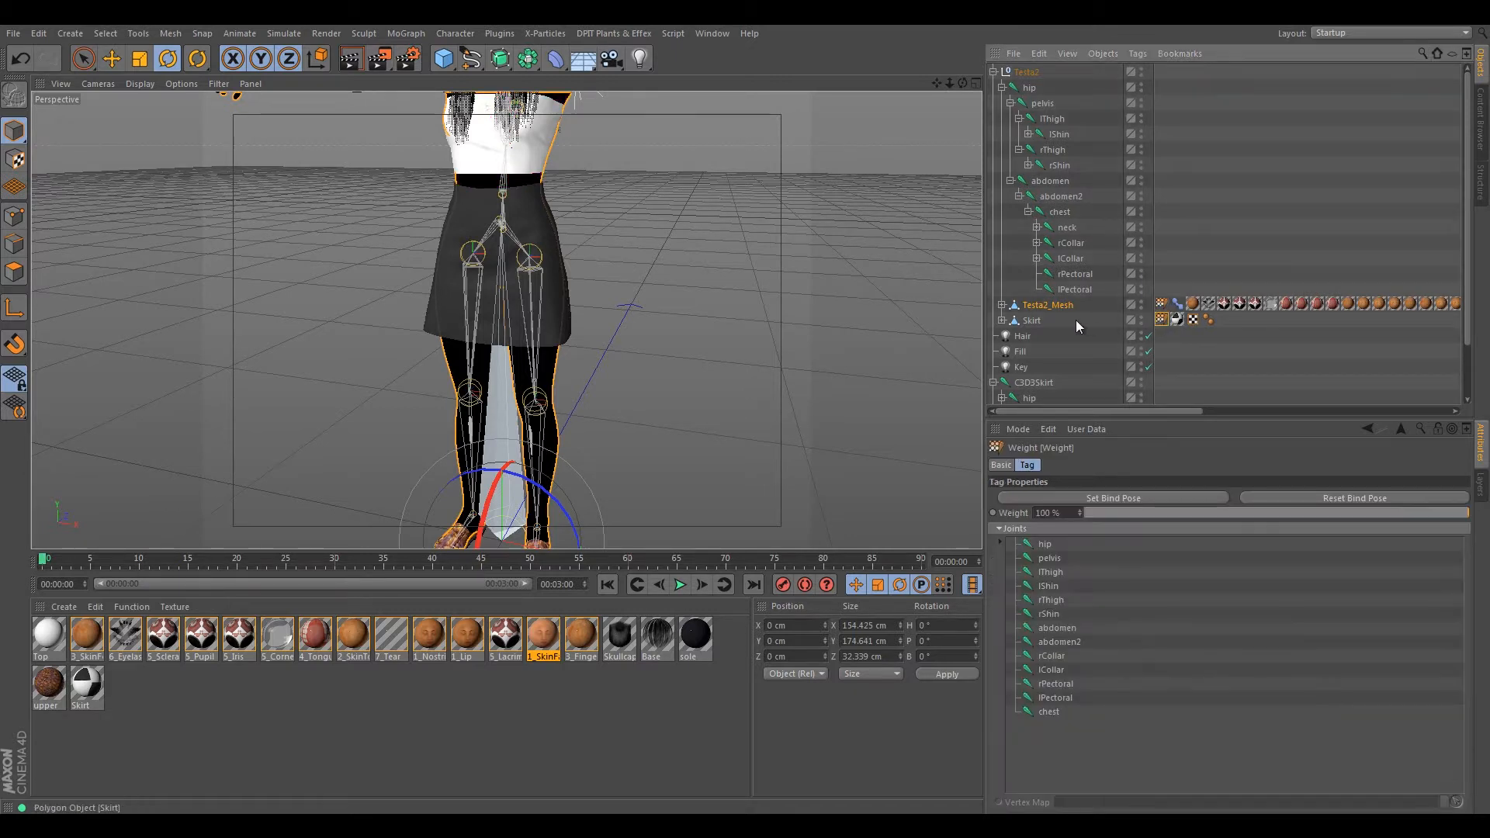
double_click(1161, 319)
left_click_drag(1146, 187, 1076, 110)
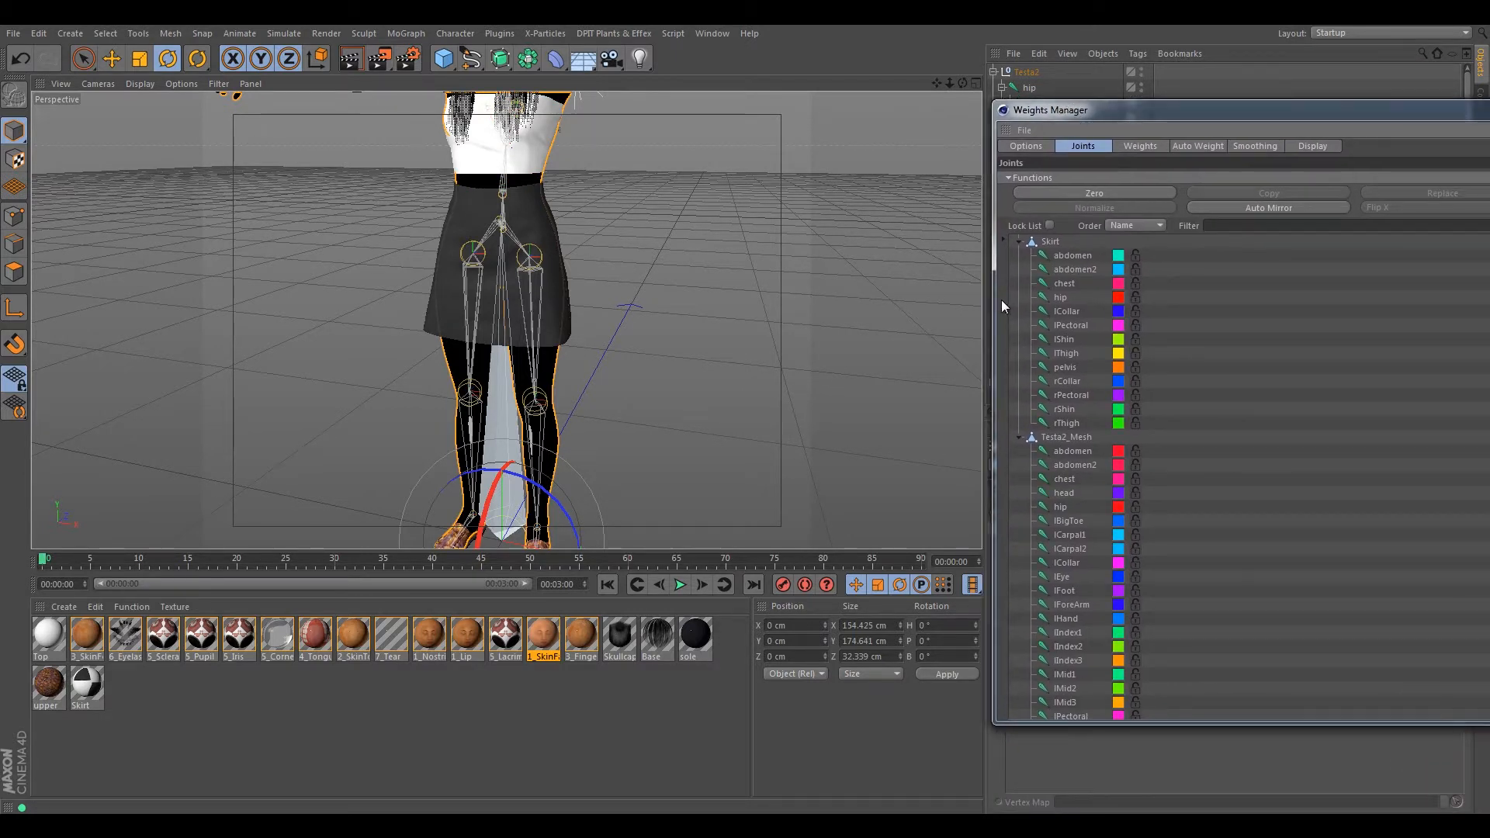
left_click(1070, 256)
left_click(1074, 269)
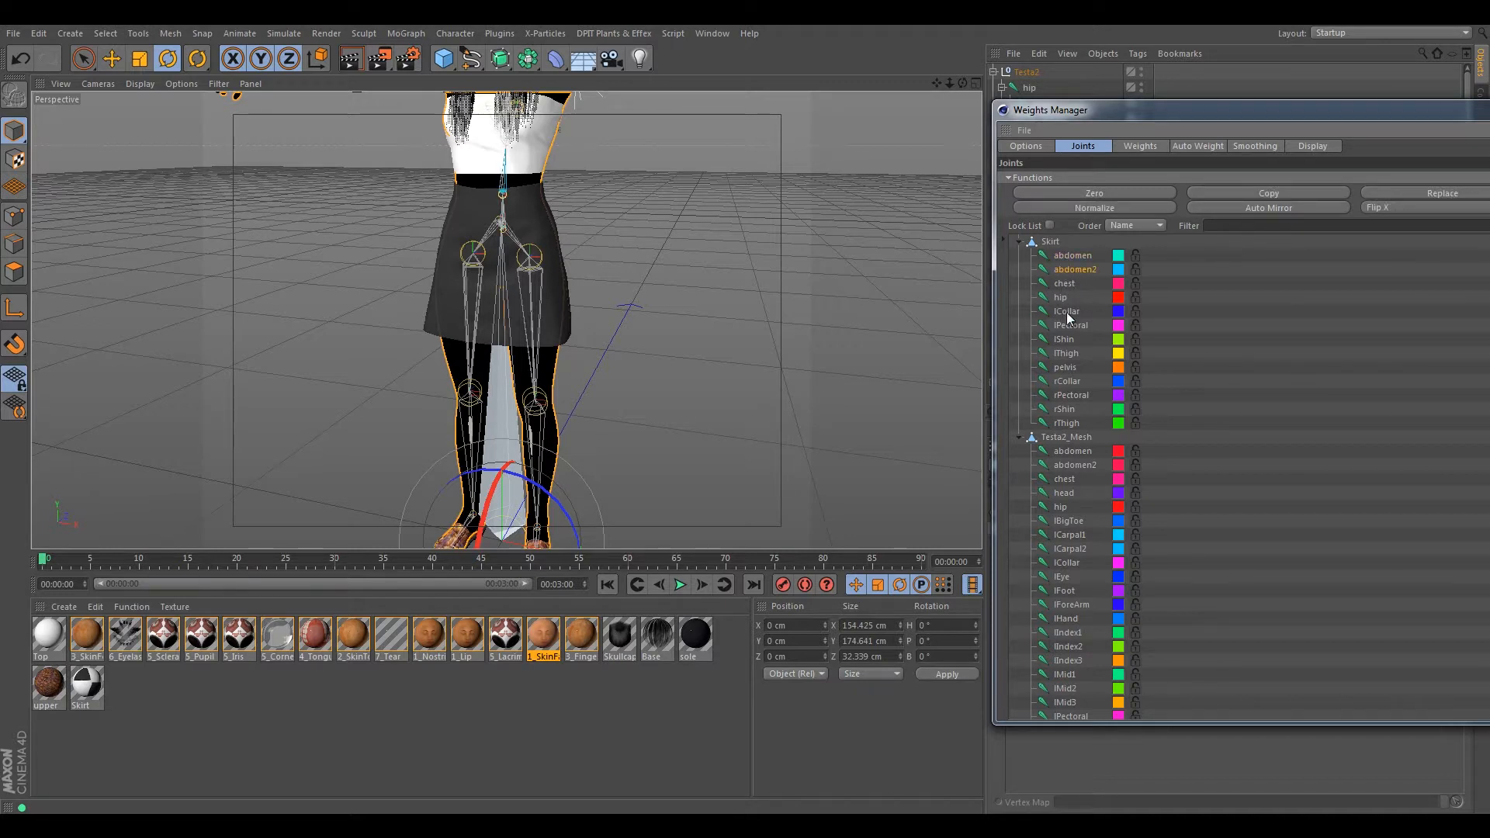
left_click(1065, 285)
left_click(1067, 312)
left_click_drag(1068, 118, 1489, 137)
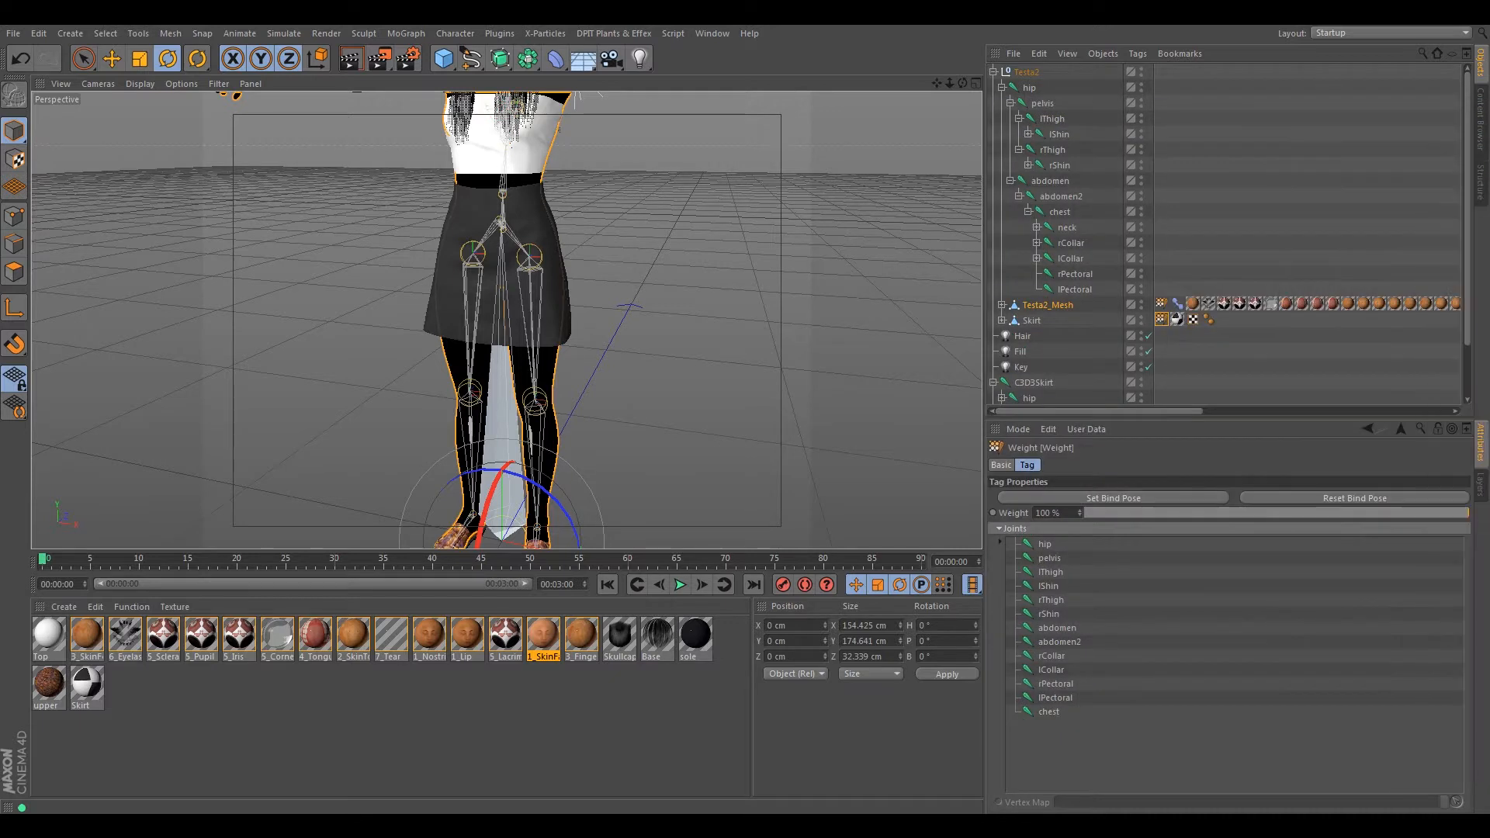
- Select Skirt alone and look through its own joint list in the Weights Manager, including abdomen2
left_click(1025, 323)
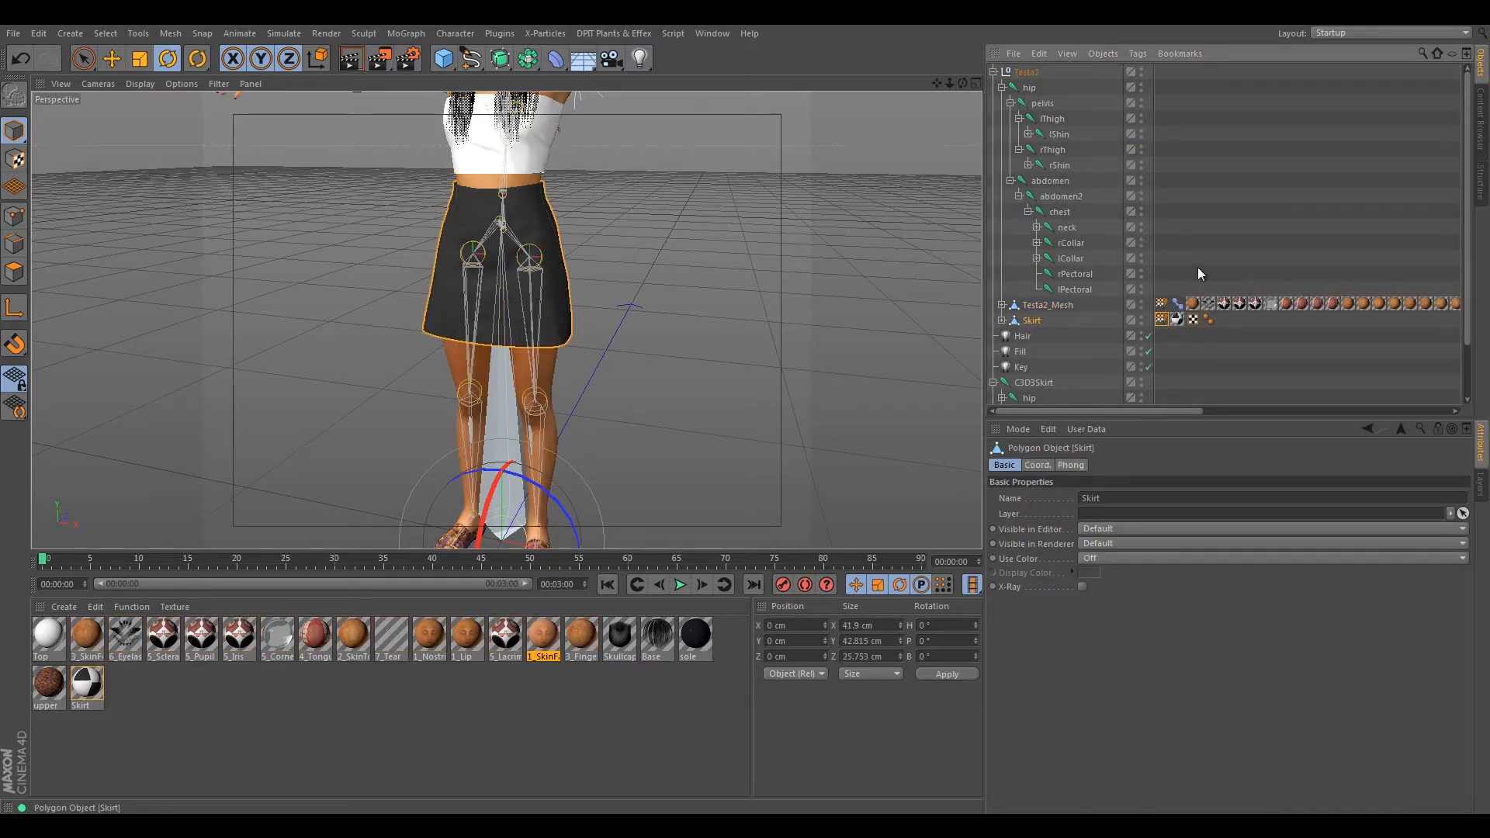
left_click_drag(1489, 176, 1148, 172)
left_click(1123, 318)
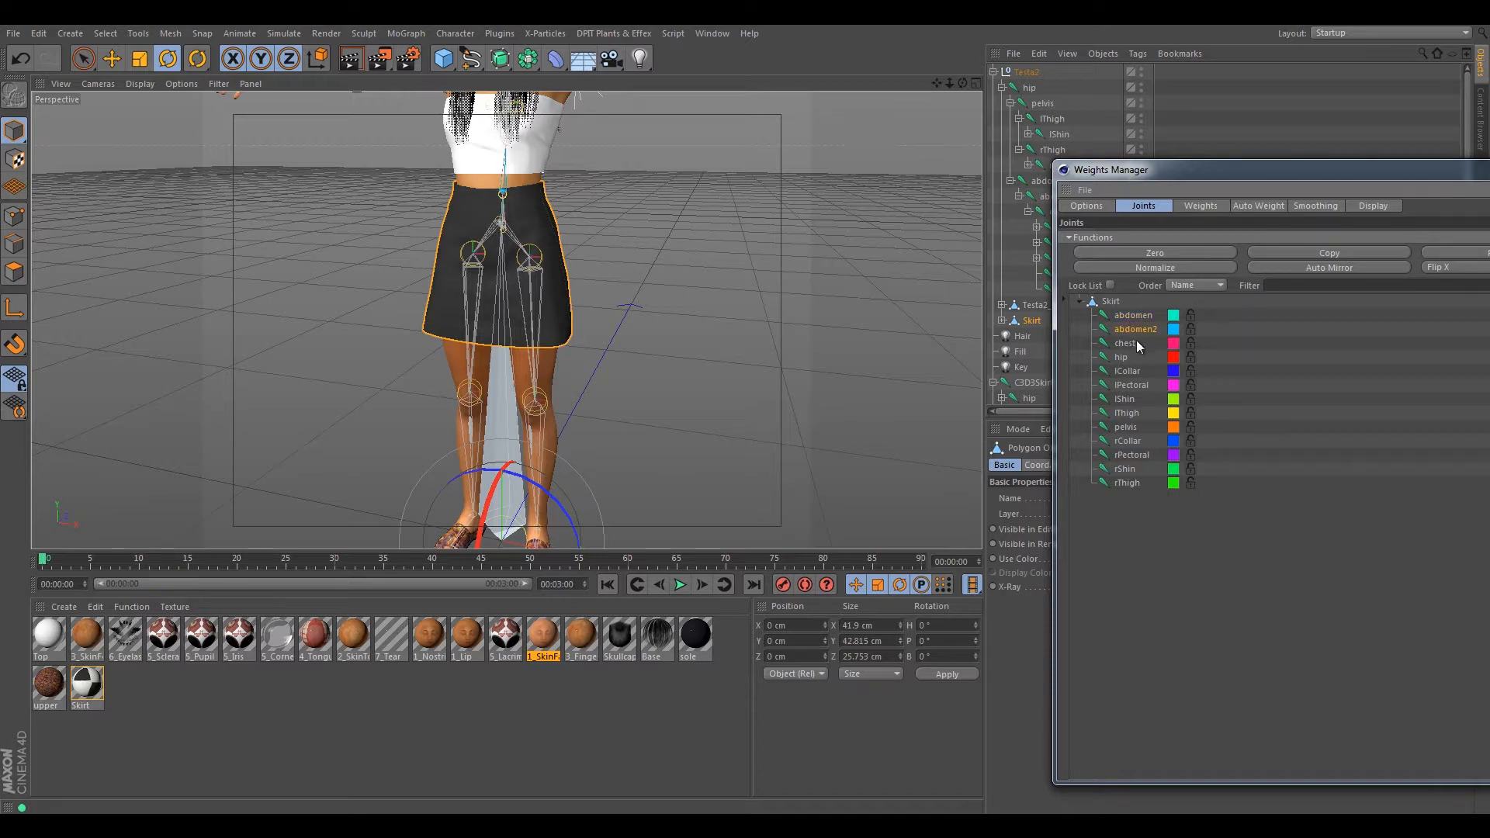
left_click_drag(1192, 172, 1489, 160)
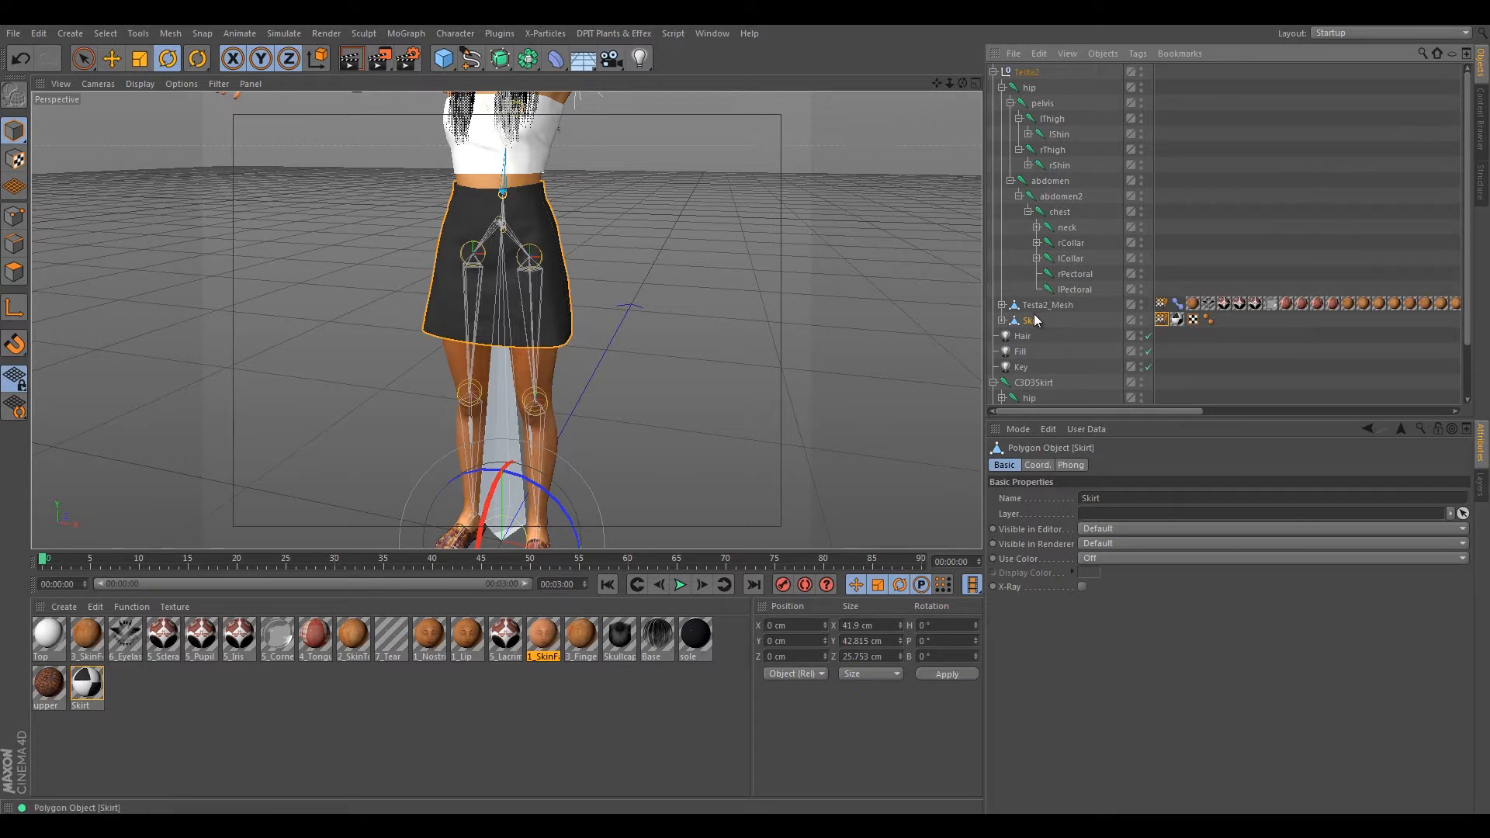
- Activate the Weight Tool from Skirt's weight tag and check its abdomen, chest and combined joint weights
left_click(1169, 321)
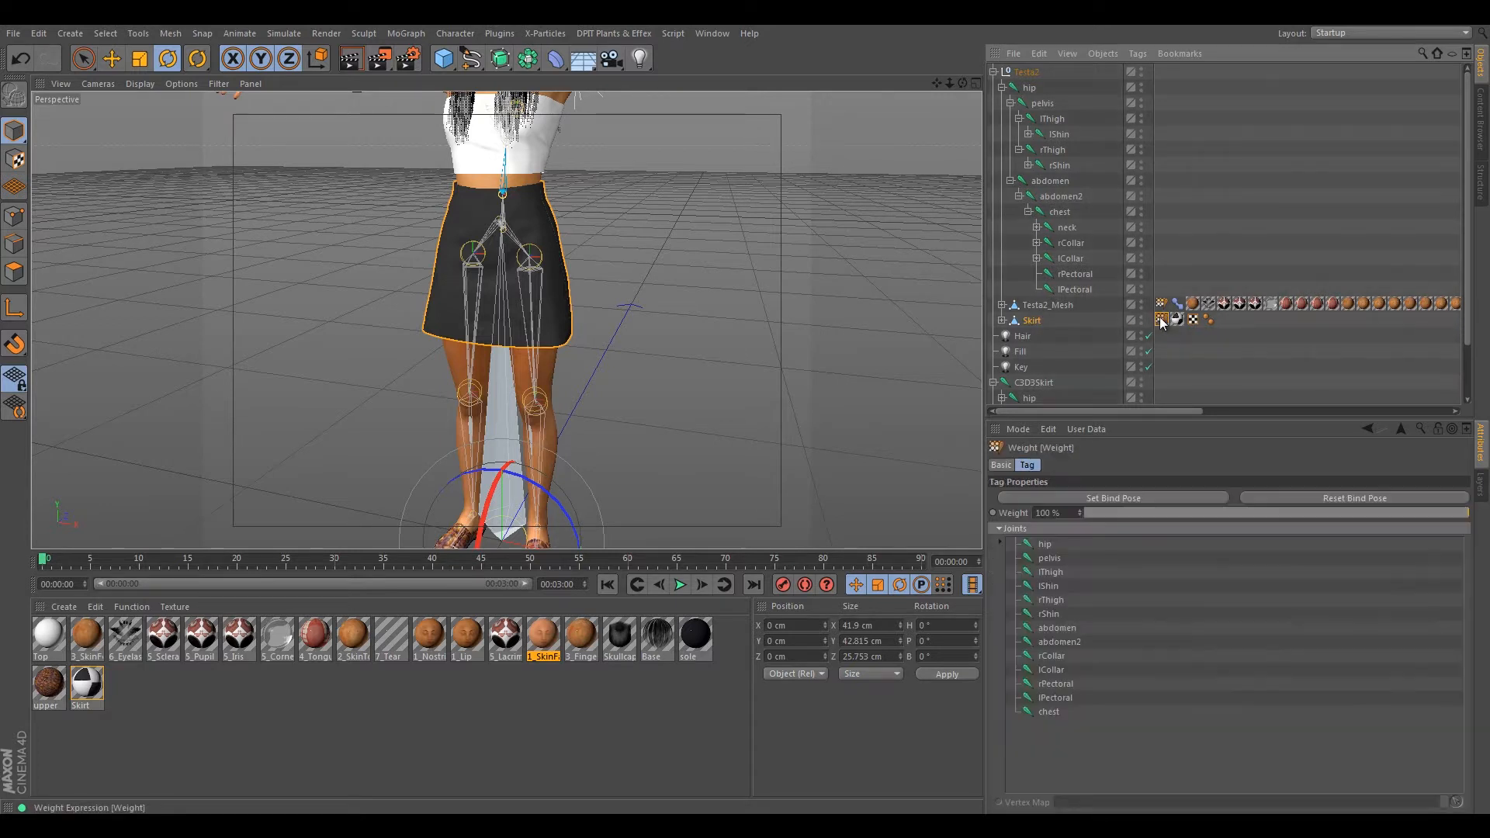
left_click(1178, 321)
left_click(1162, 321)
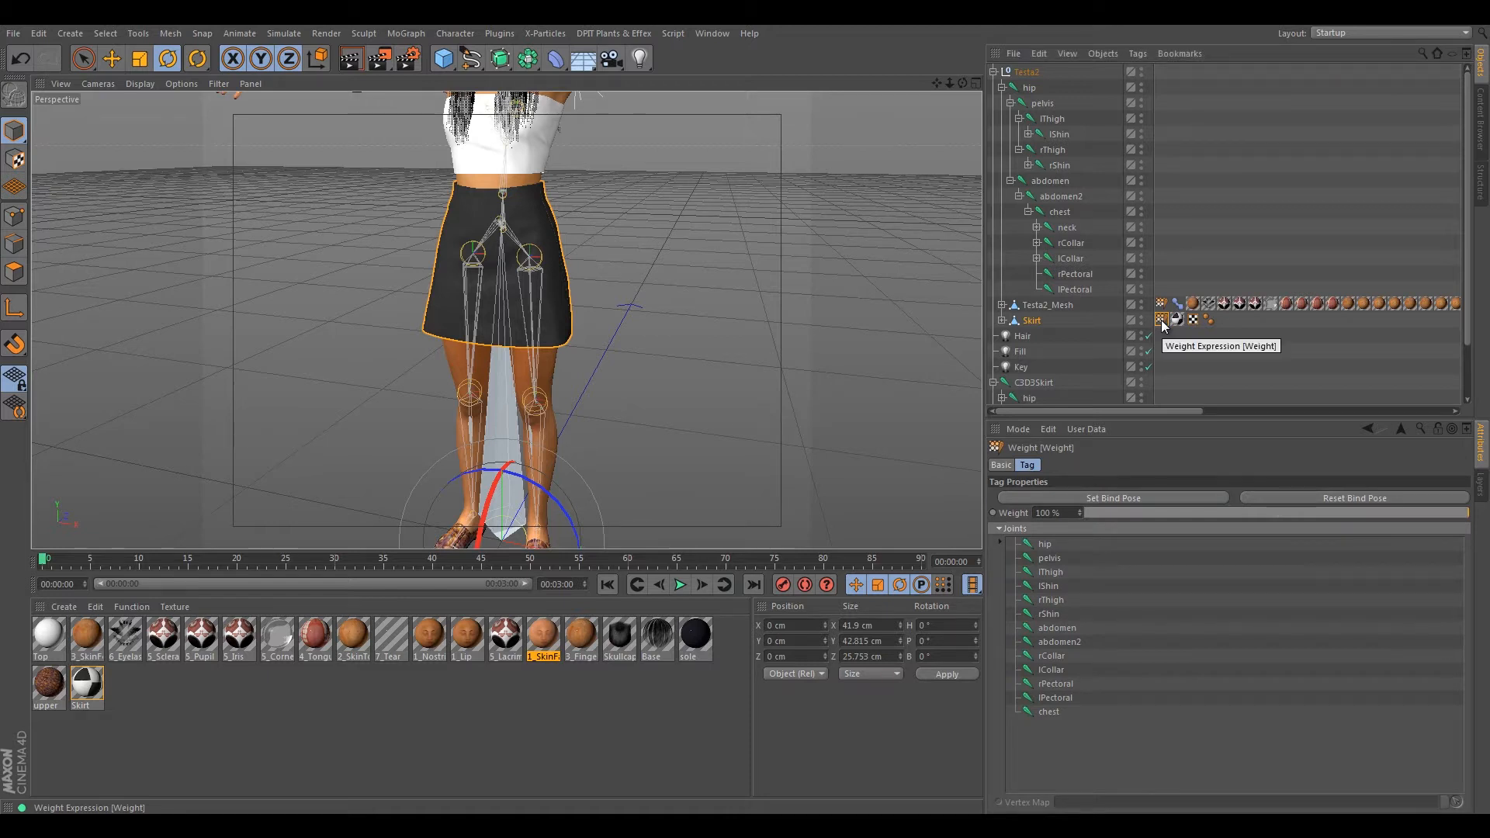
double_click(1162, 321)
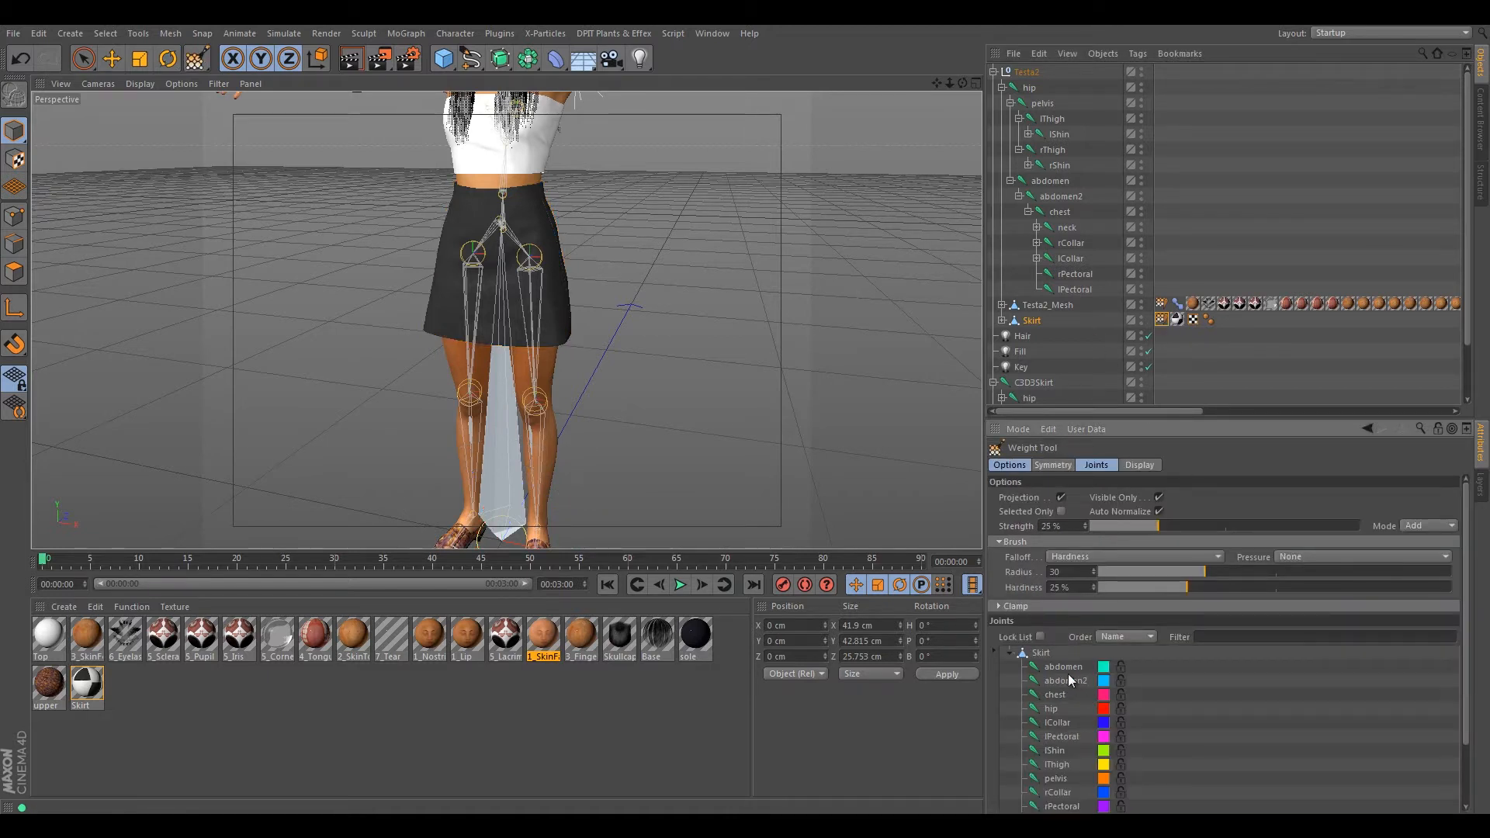
left_click(1060, 667)
left_click(1053, 697)
left_click(1044, 656)
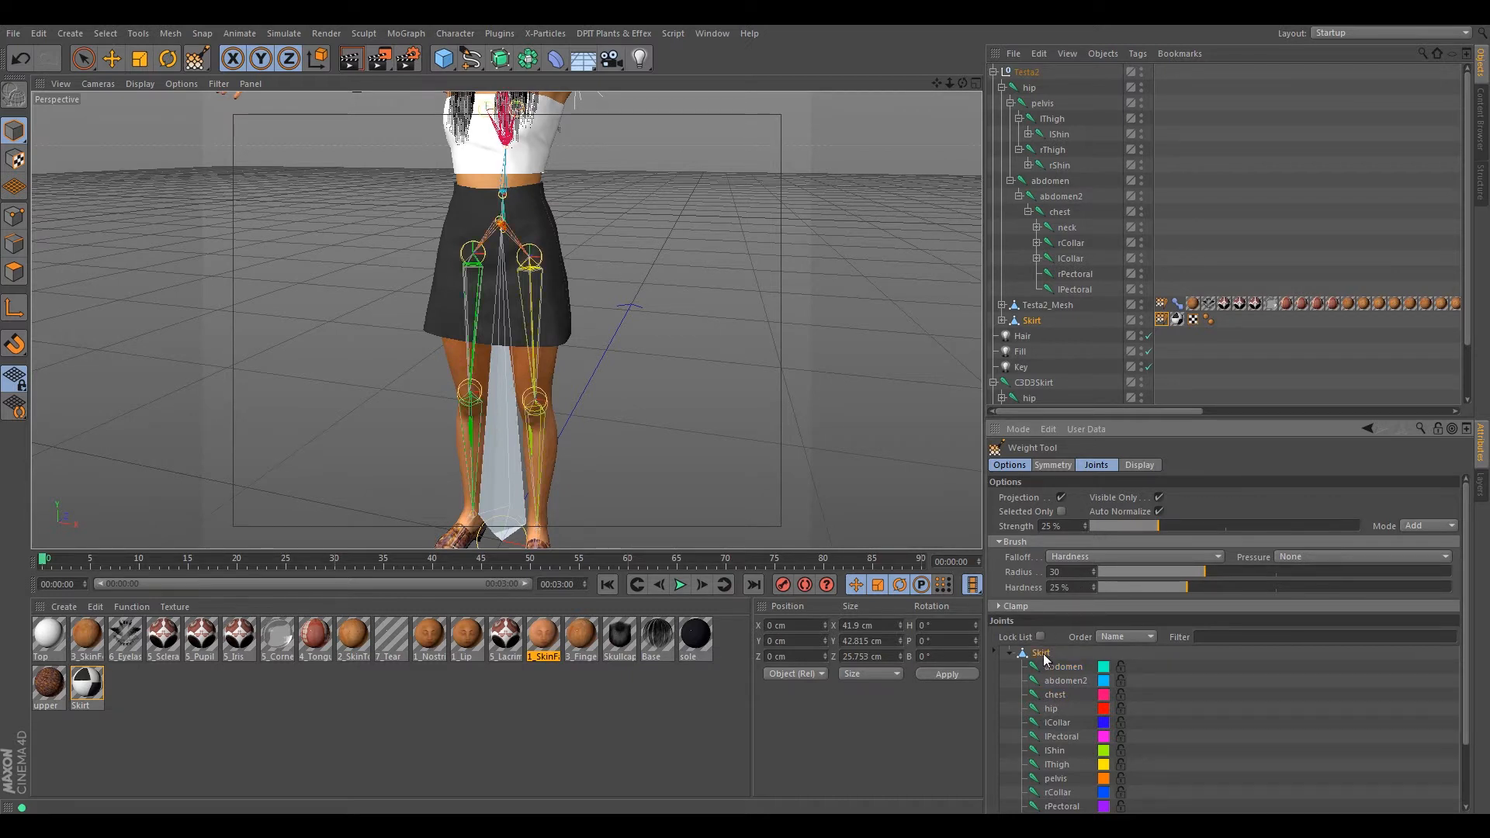
left_click(14, 272)
left_click(16, 137)
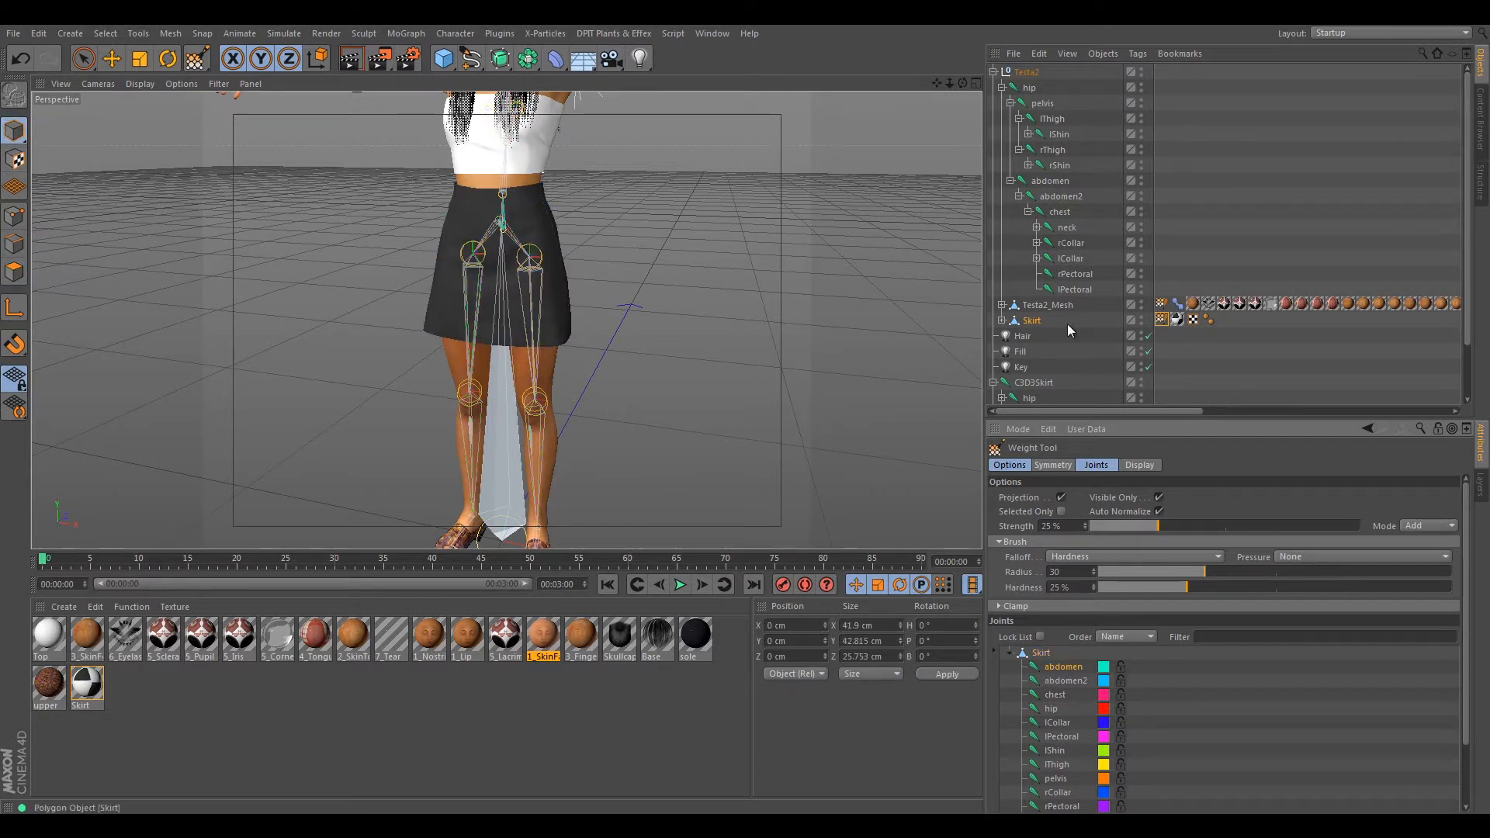
- Select Skirt and Testa2_Mesh together and compare their joint weights in the Weights Manager, from the abdomen joints through head and hip
left_click(1026, 320)
left_click(1055, 305)
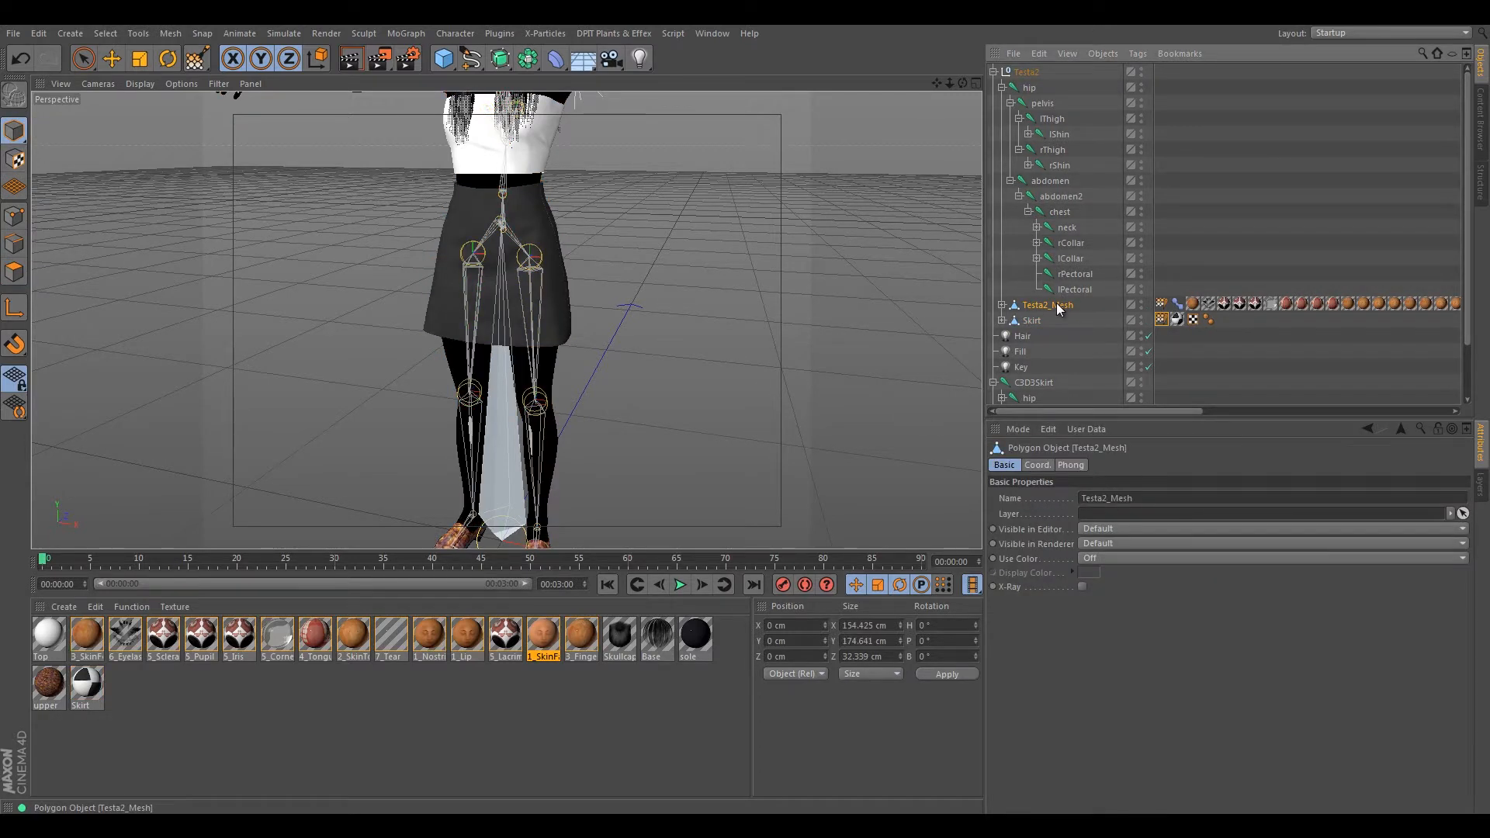
left_click(1030, 324)
left_click(1036, 307)
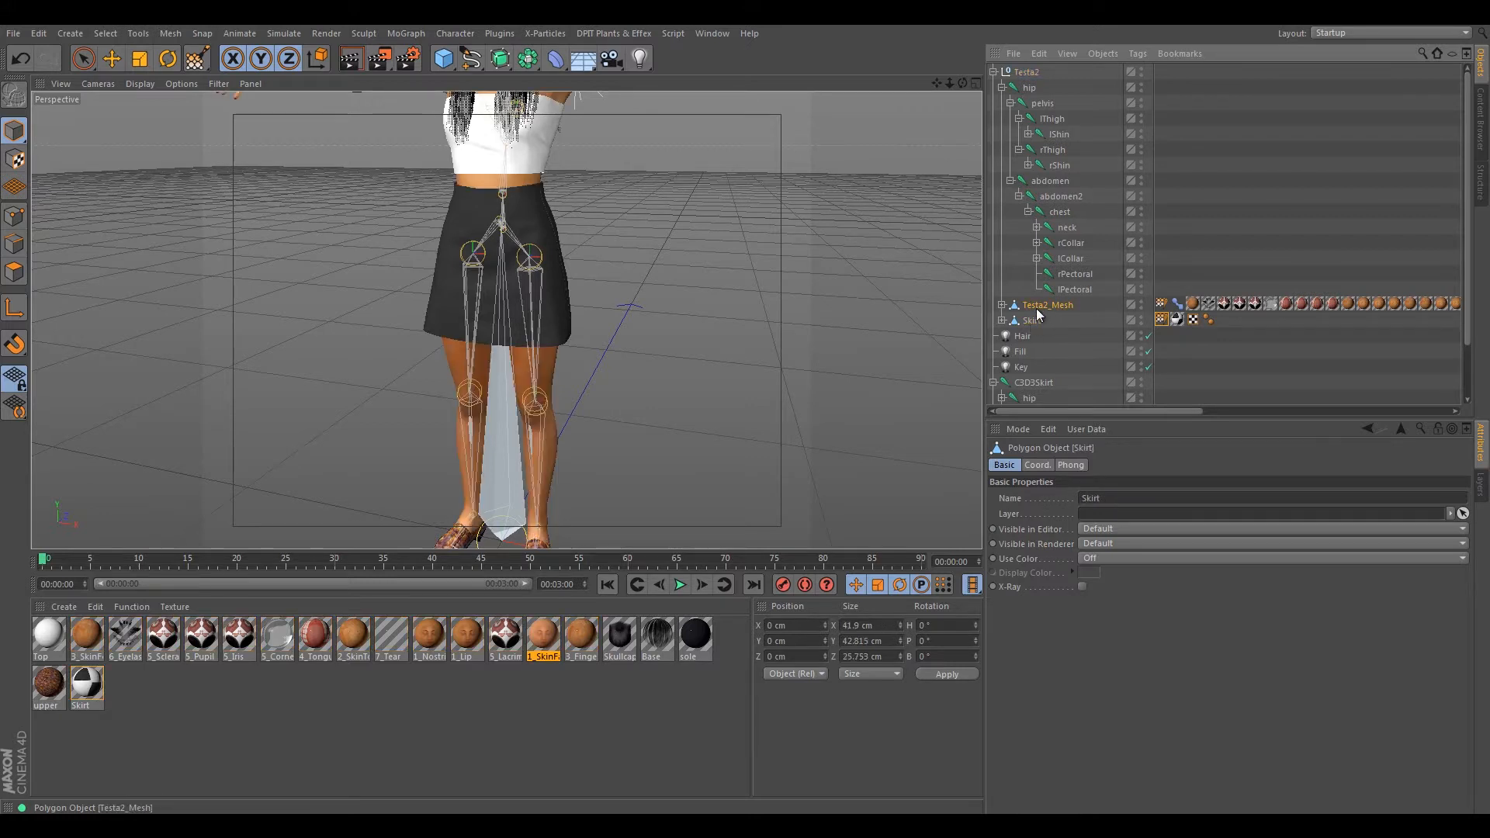
left_click_drag(1489, 148, 894, 115)
left_click(896, 262)
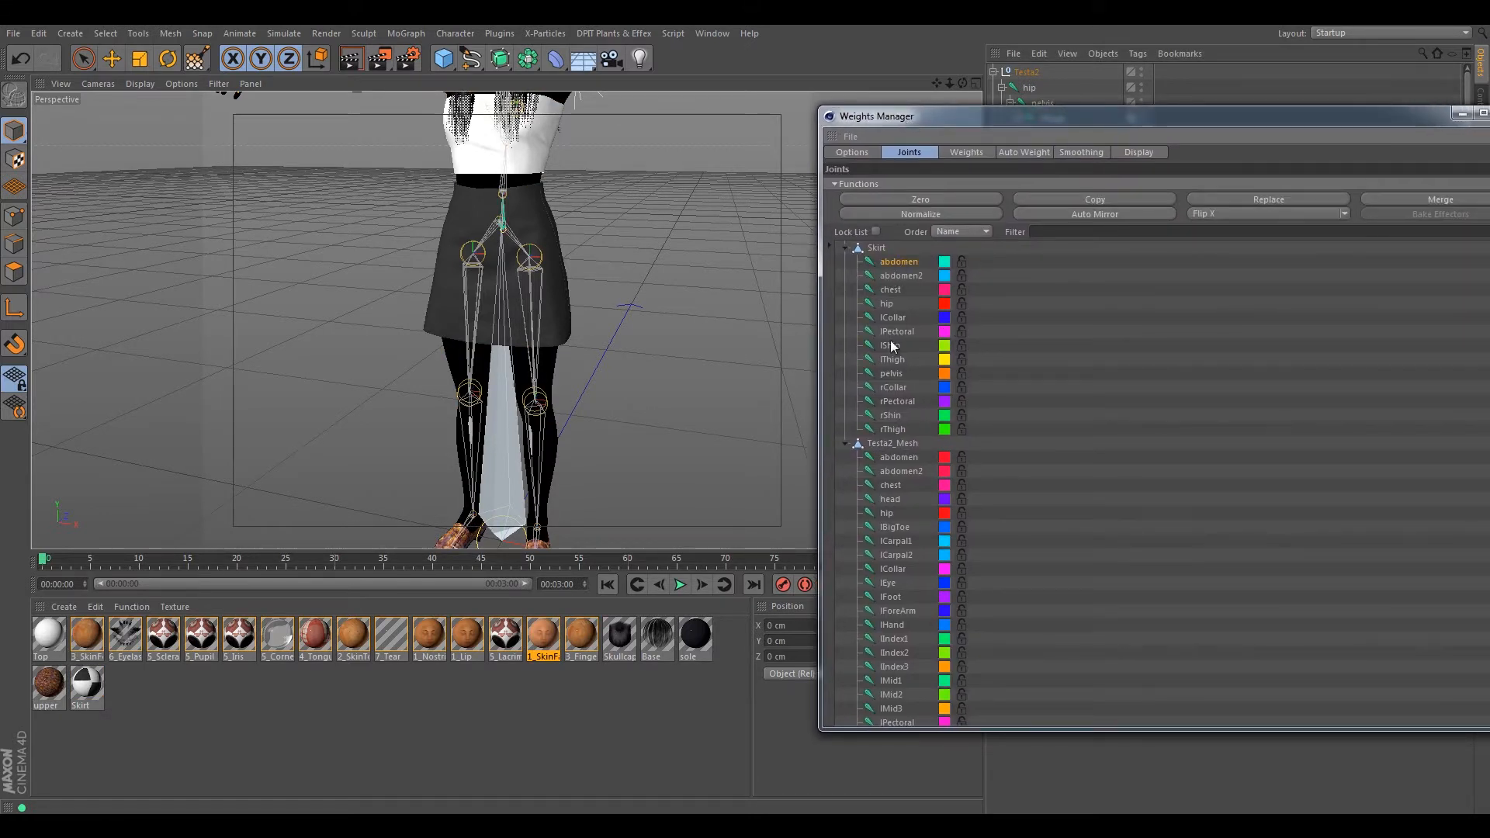
left_click(886, 472, "ctrl")
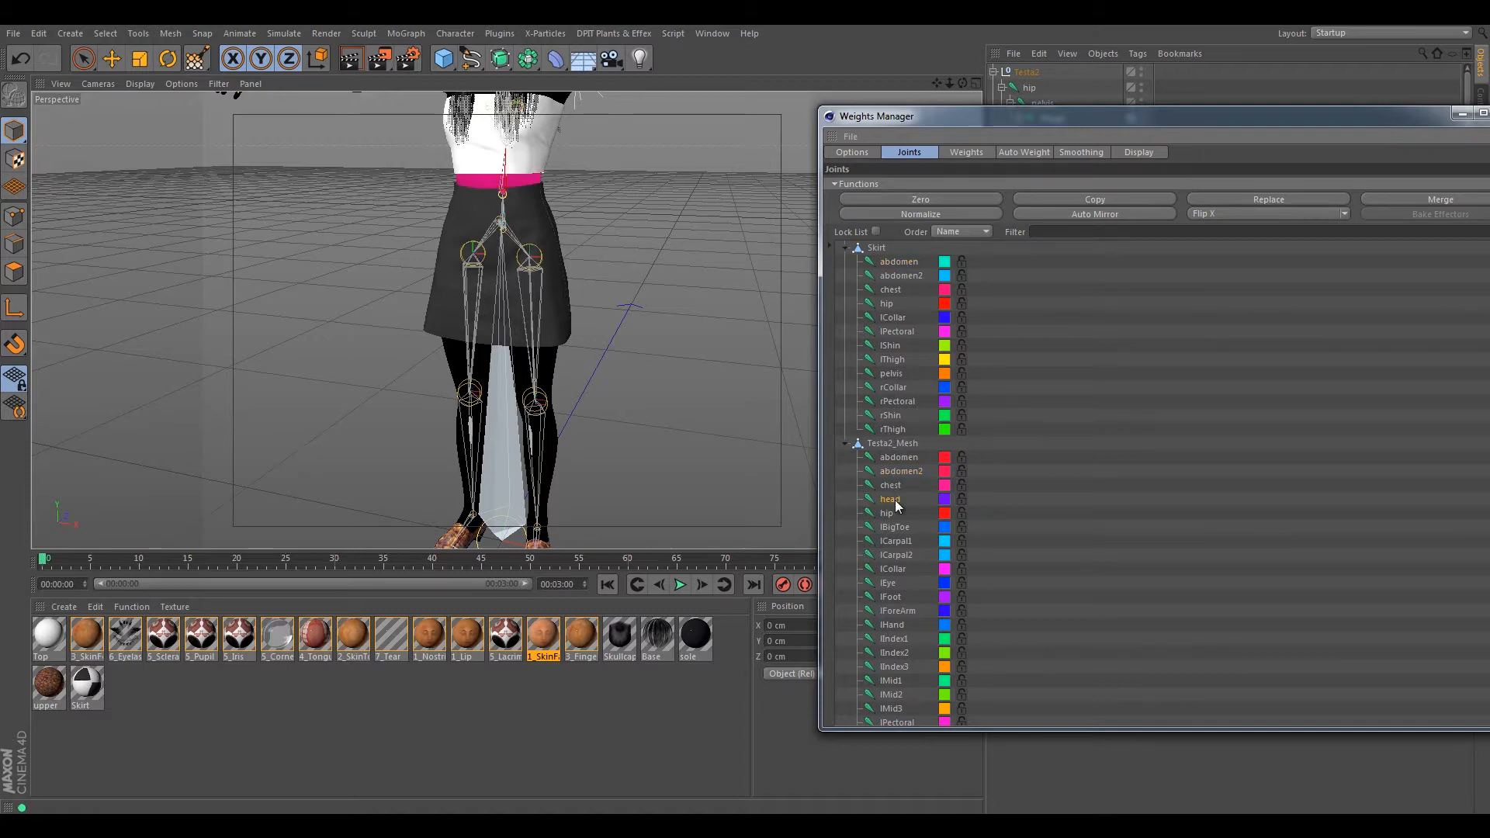
left_click(896, 500, "ctrl")
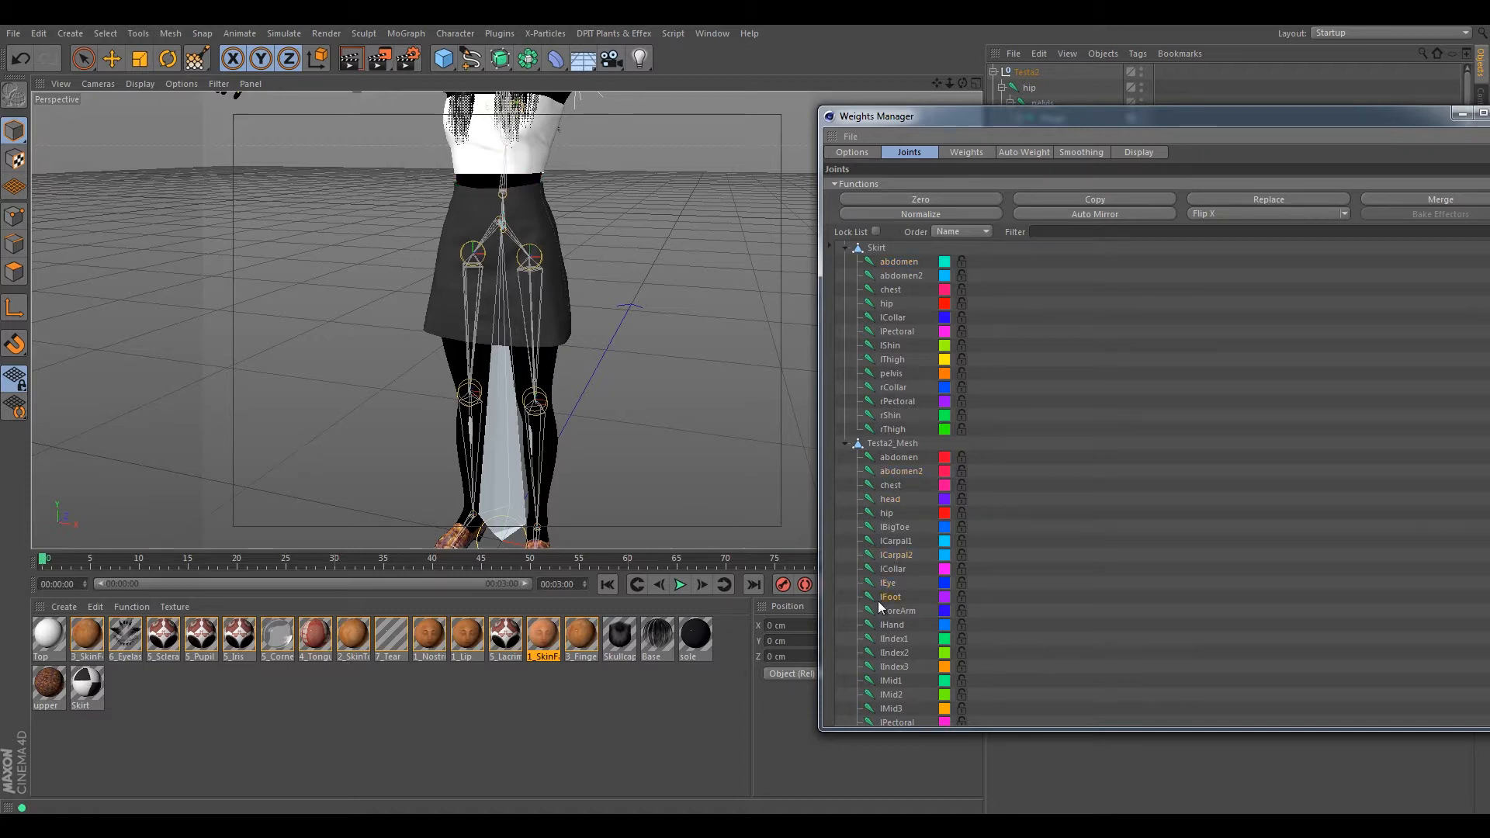
left_click(888, 547, "ctrl")
left_click(891, 306)
- Examine the weights in Gouraud Shading with lines, restore plain Gouraud Shading, and display all of Skirt's joint weights together
left_click(141, 84)
left_click(169, 121)
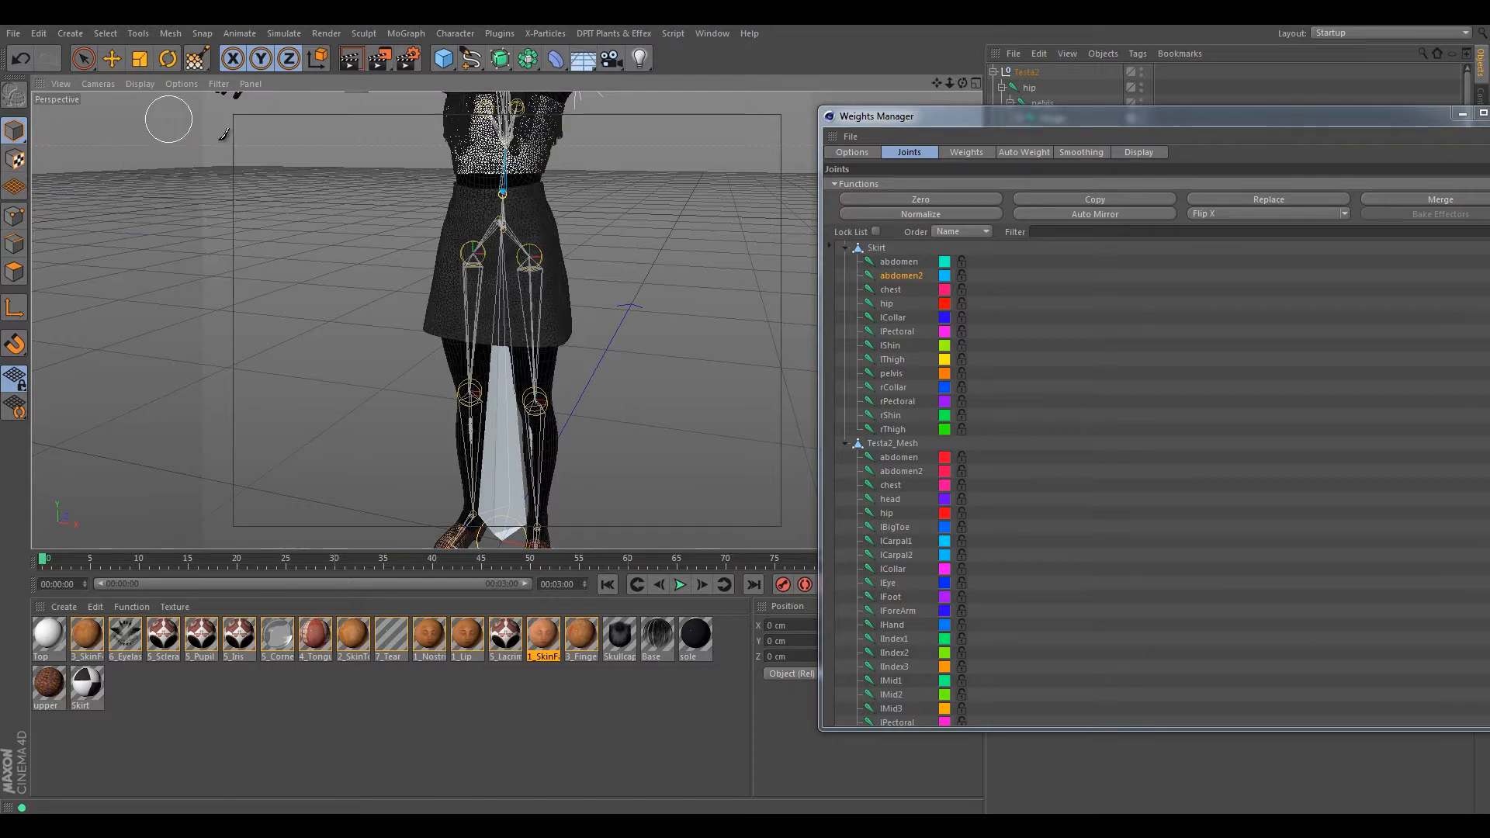
left_click(895, 332)
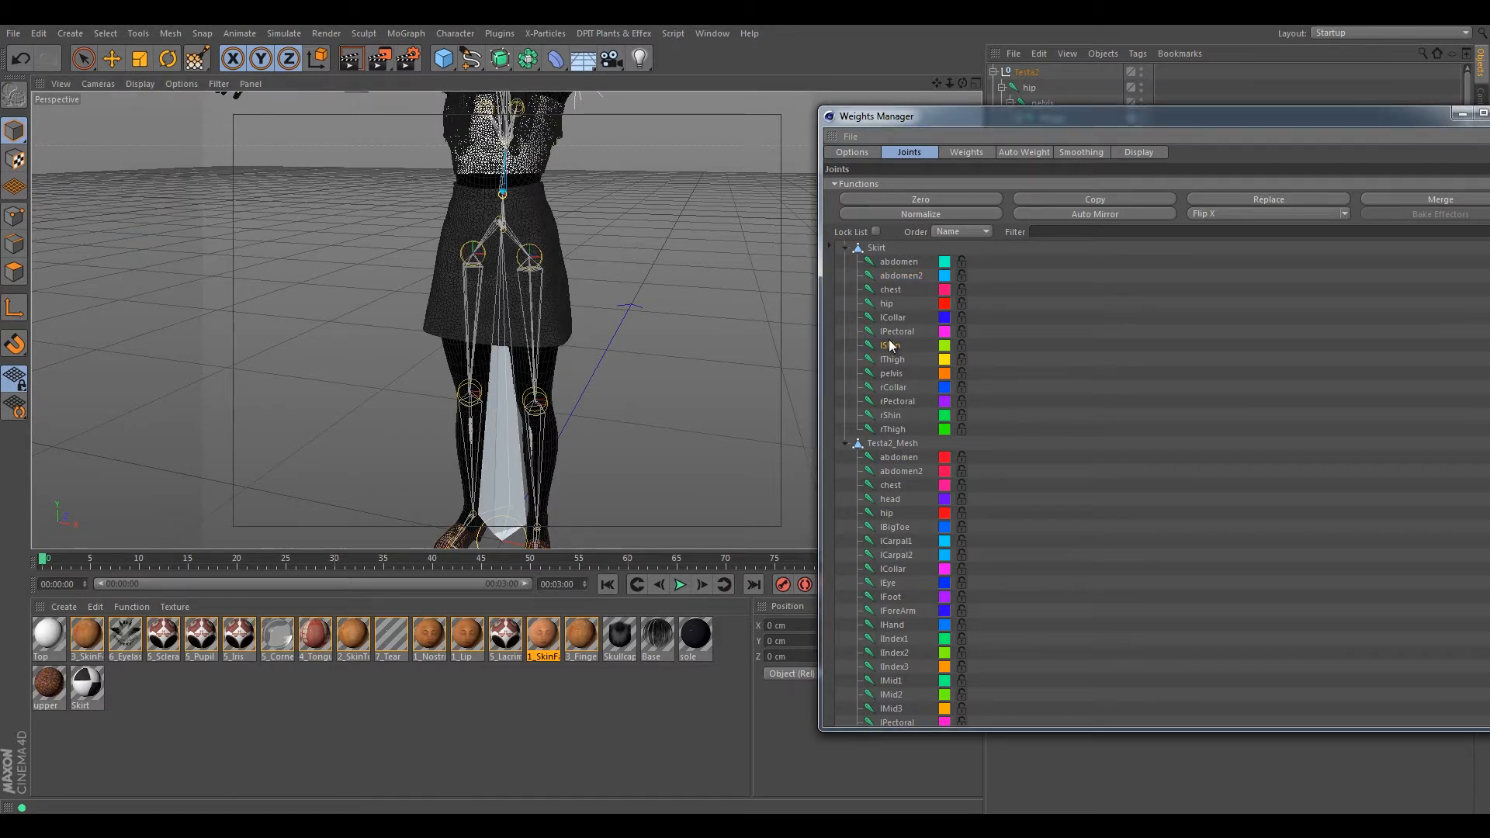
left_click(142, 86)
left_click(186, 107)
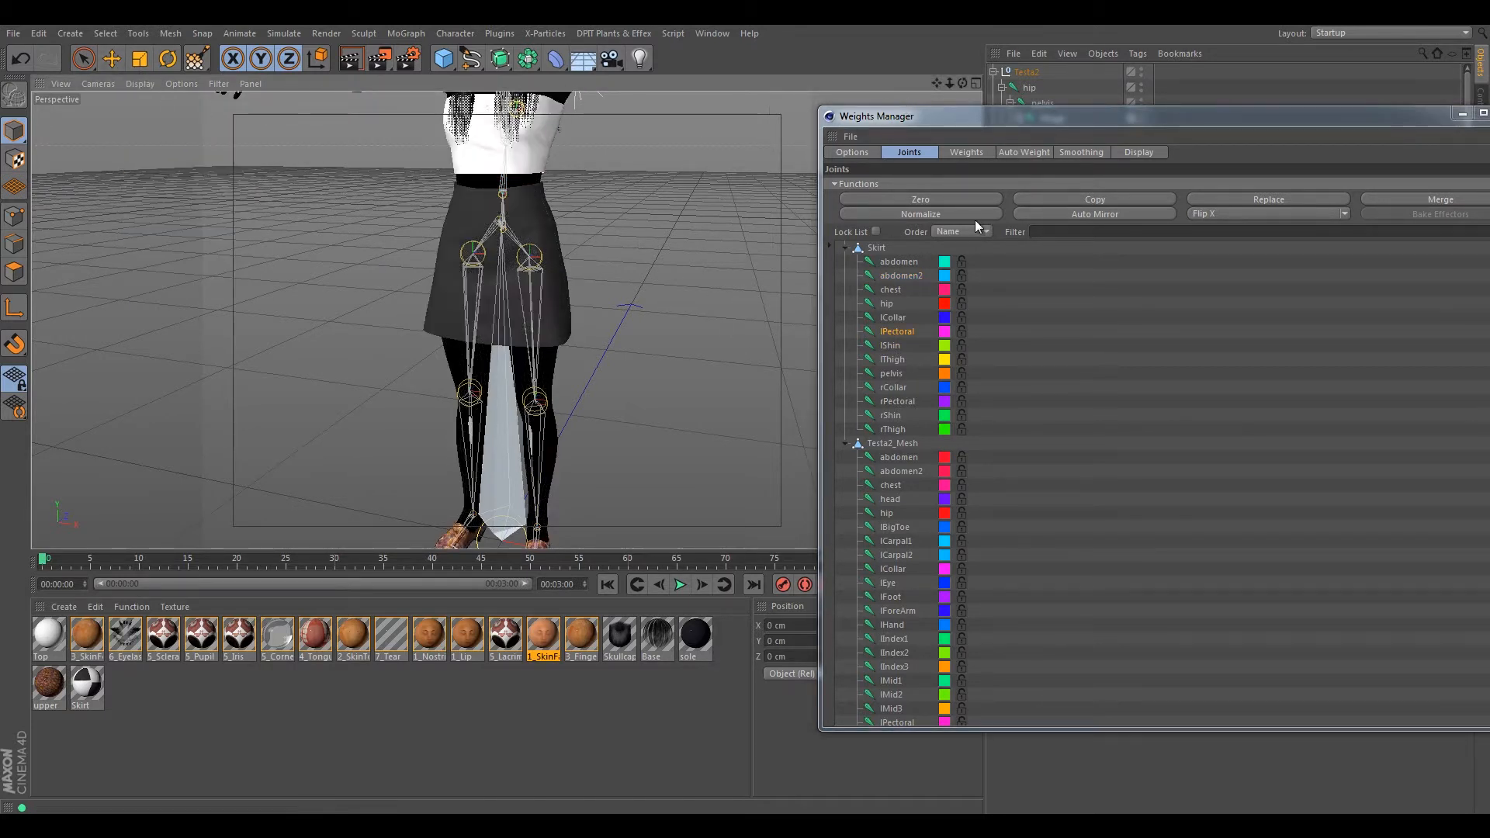
left_click(888, 249)
left_click_drag(952, 121, 1489, 124)
- Delete the leftover C3D3Skirt hierarchy from the scene
scroll(1123, 352, "down", 2)
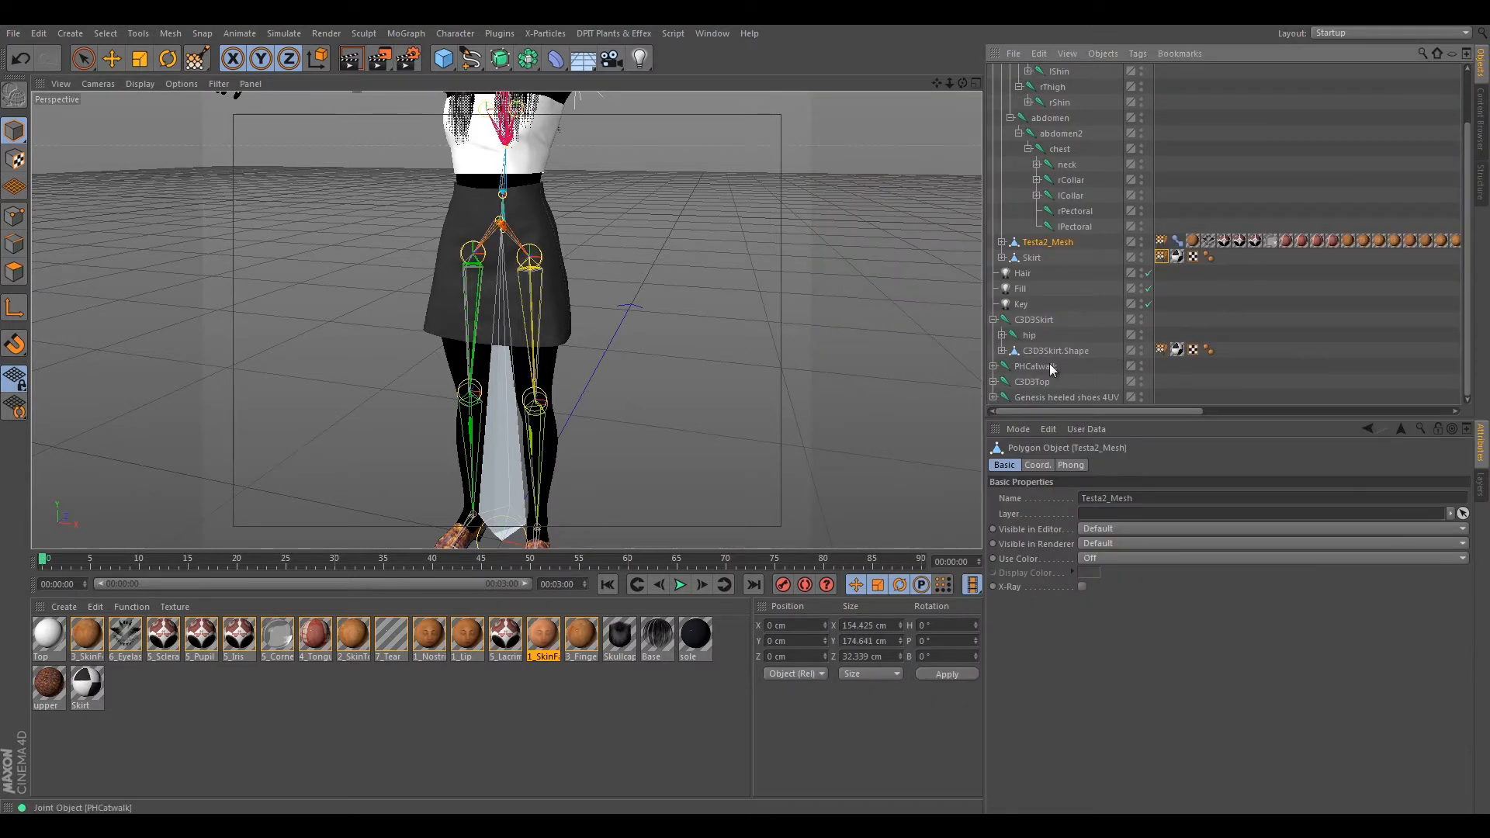
scroll(1035, 354, "up", 2)
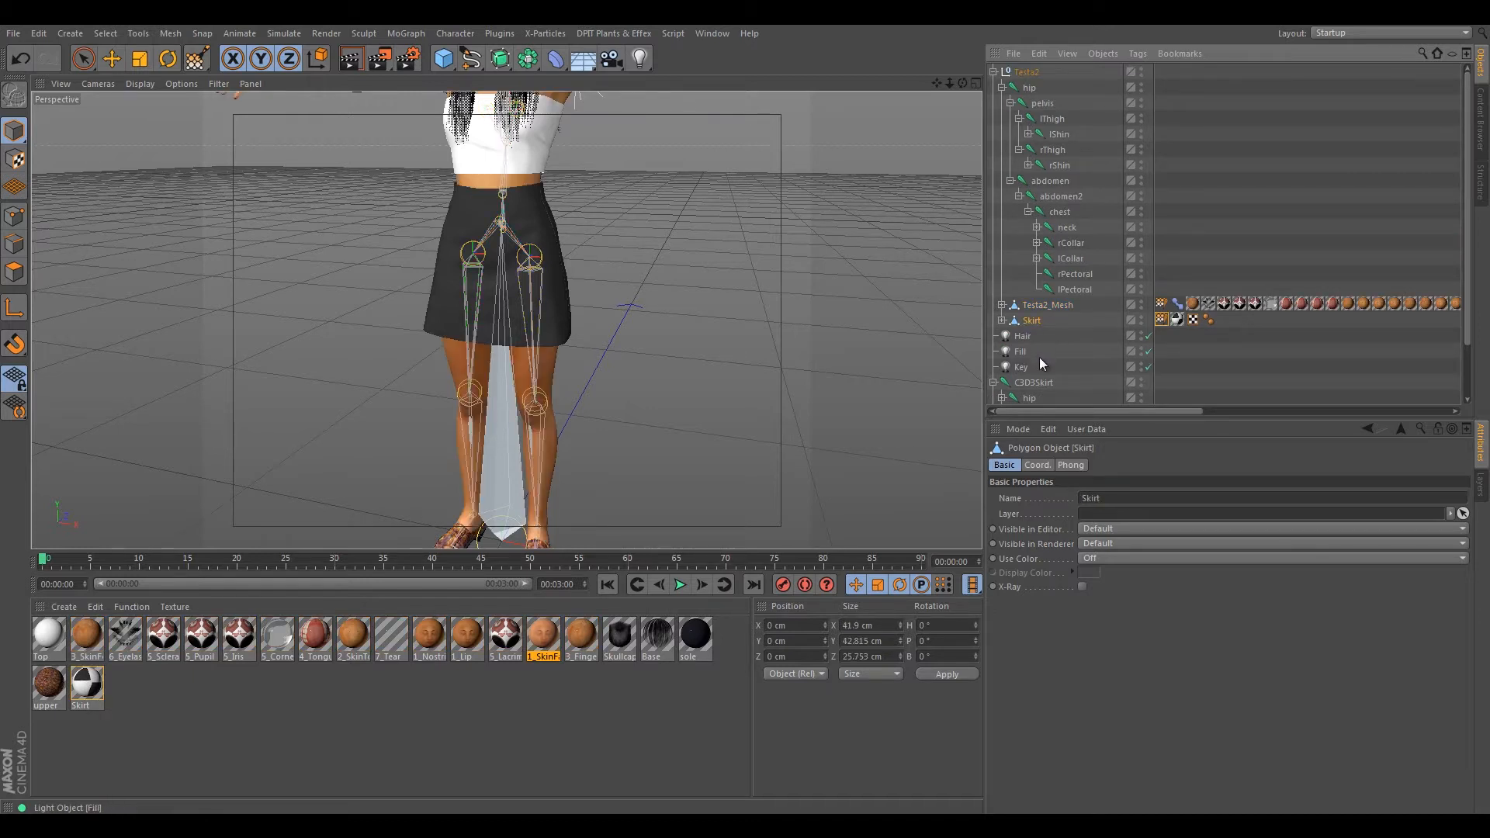
scroll(1041, 355, "down", 2)
left_click(1035, 320)
key("Delete")
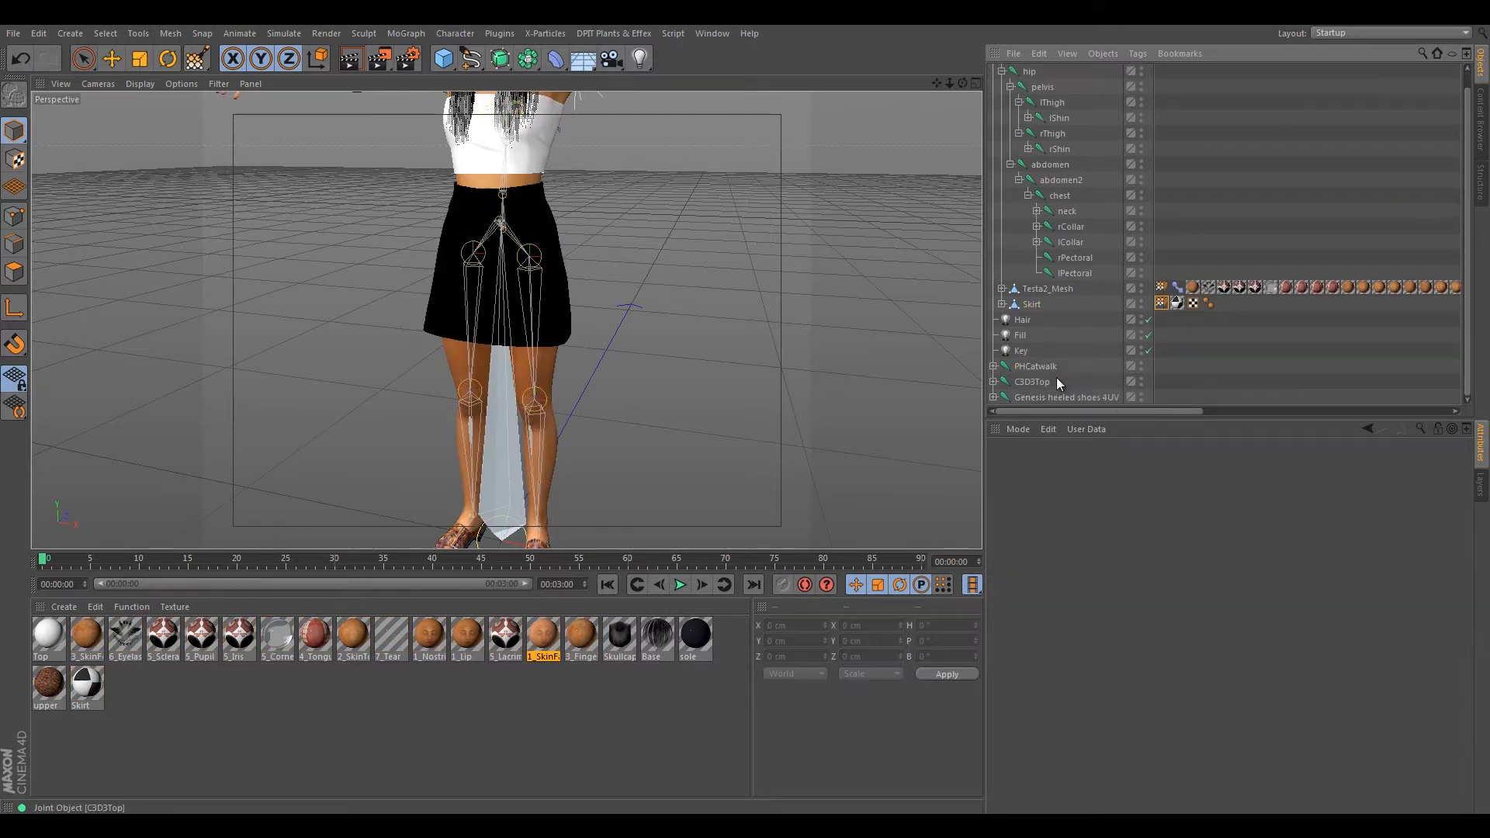
- Check the remaining Skirt's abdomen, abdomen2, chest, hip, lThigh and rThigh weights from an angled view
left_click_drag(727, 329, 618, 334, "alt")
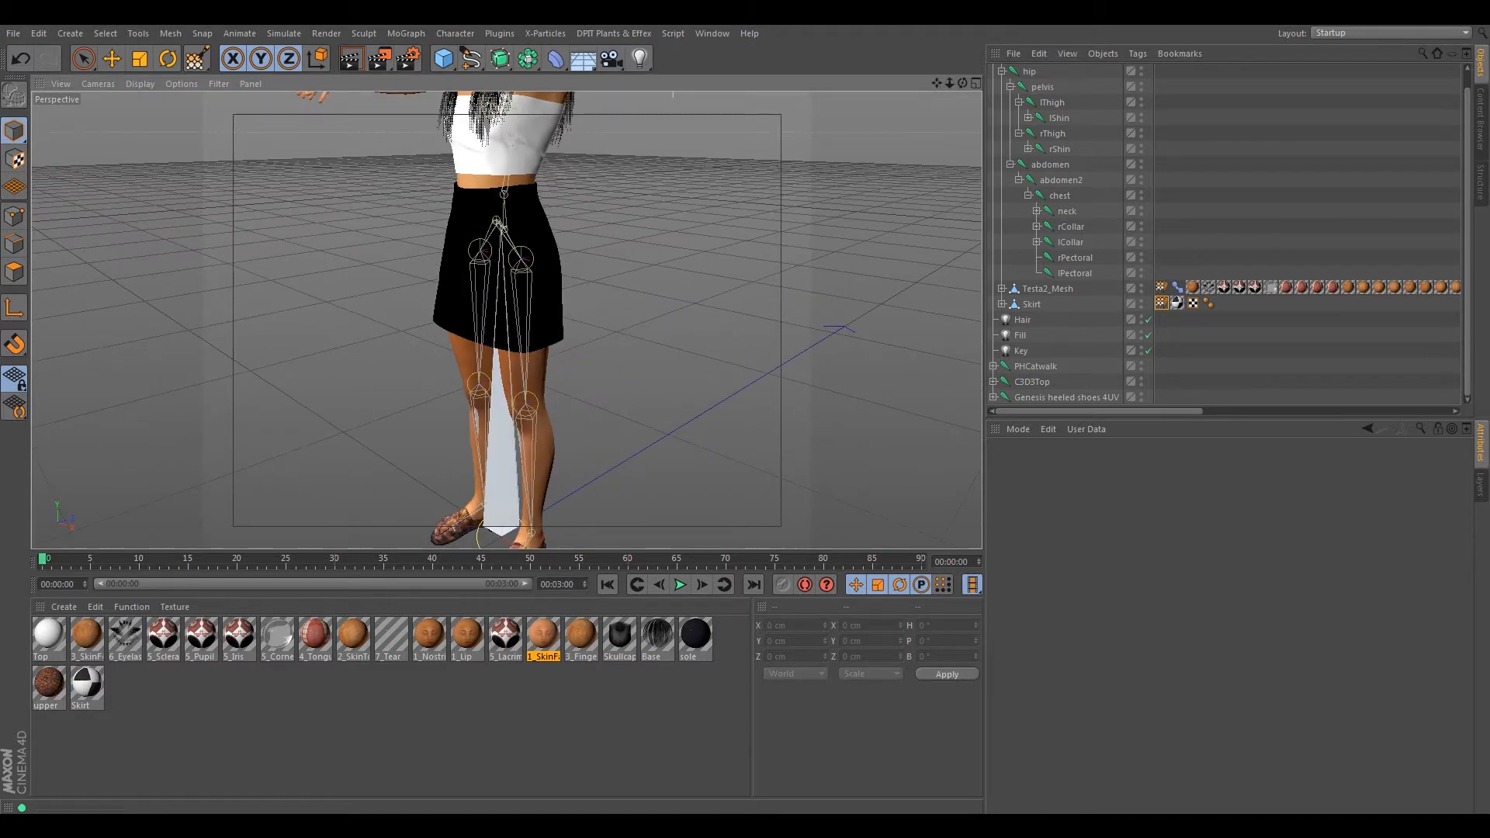
left_click_drag(1489, 153, 864, 153)
left_click(773, 295)
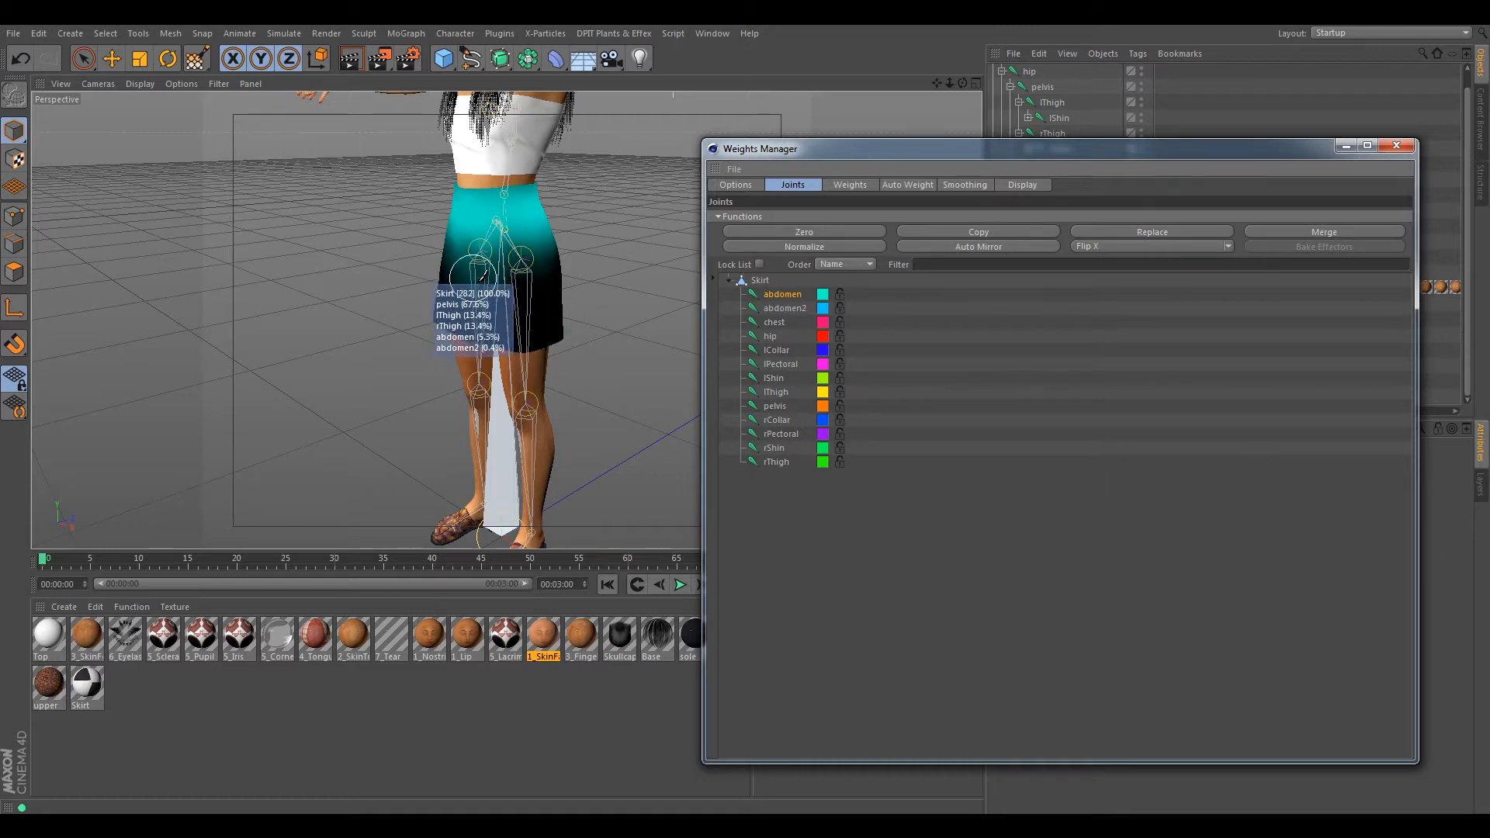
left_click(776, 308)
left_click(774, 323, "shift")
left_click(772, 337)
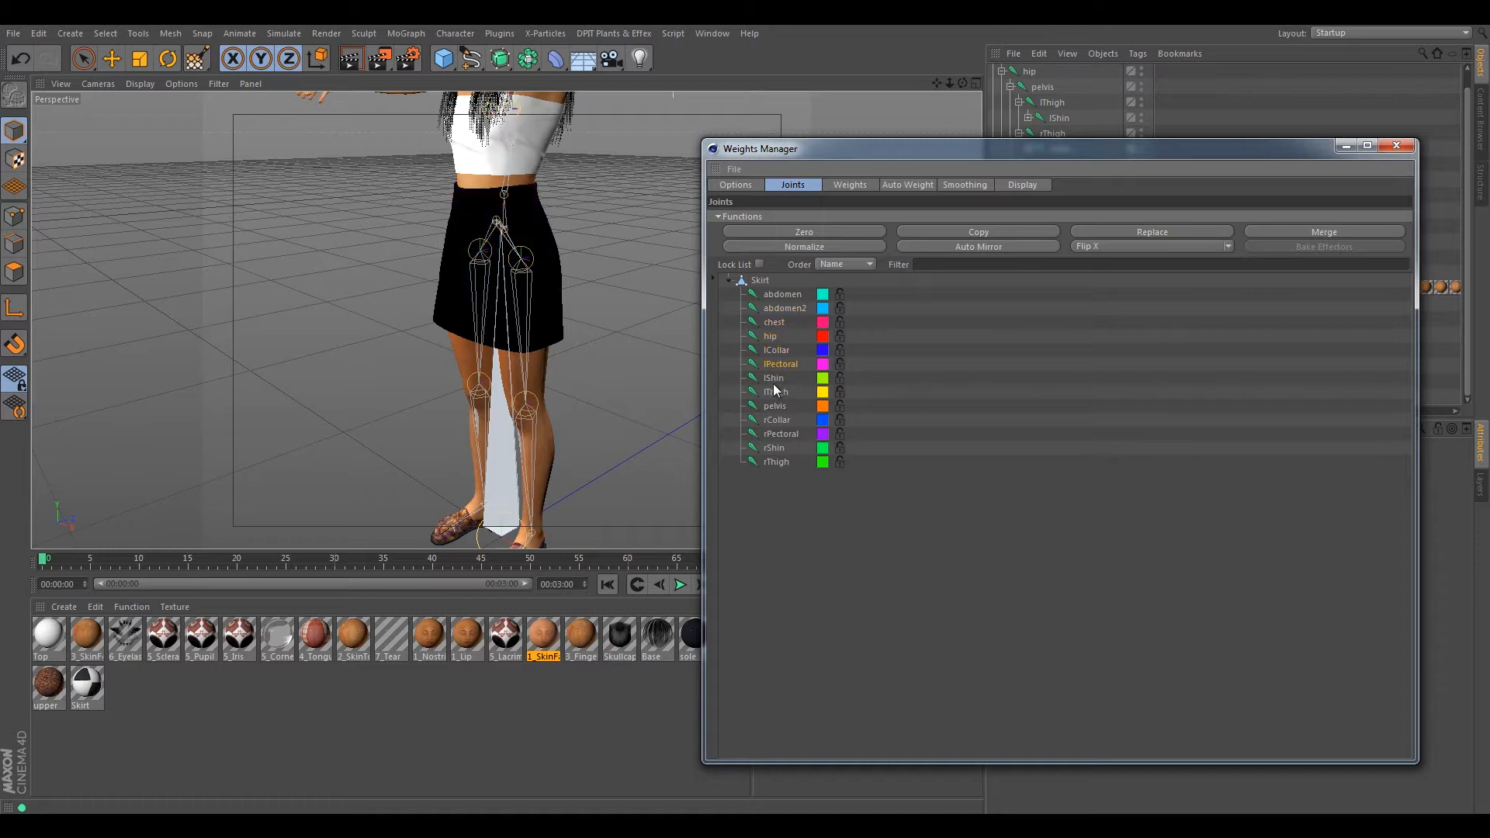
left_click(774, 391)
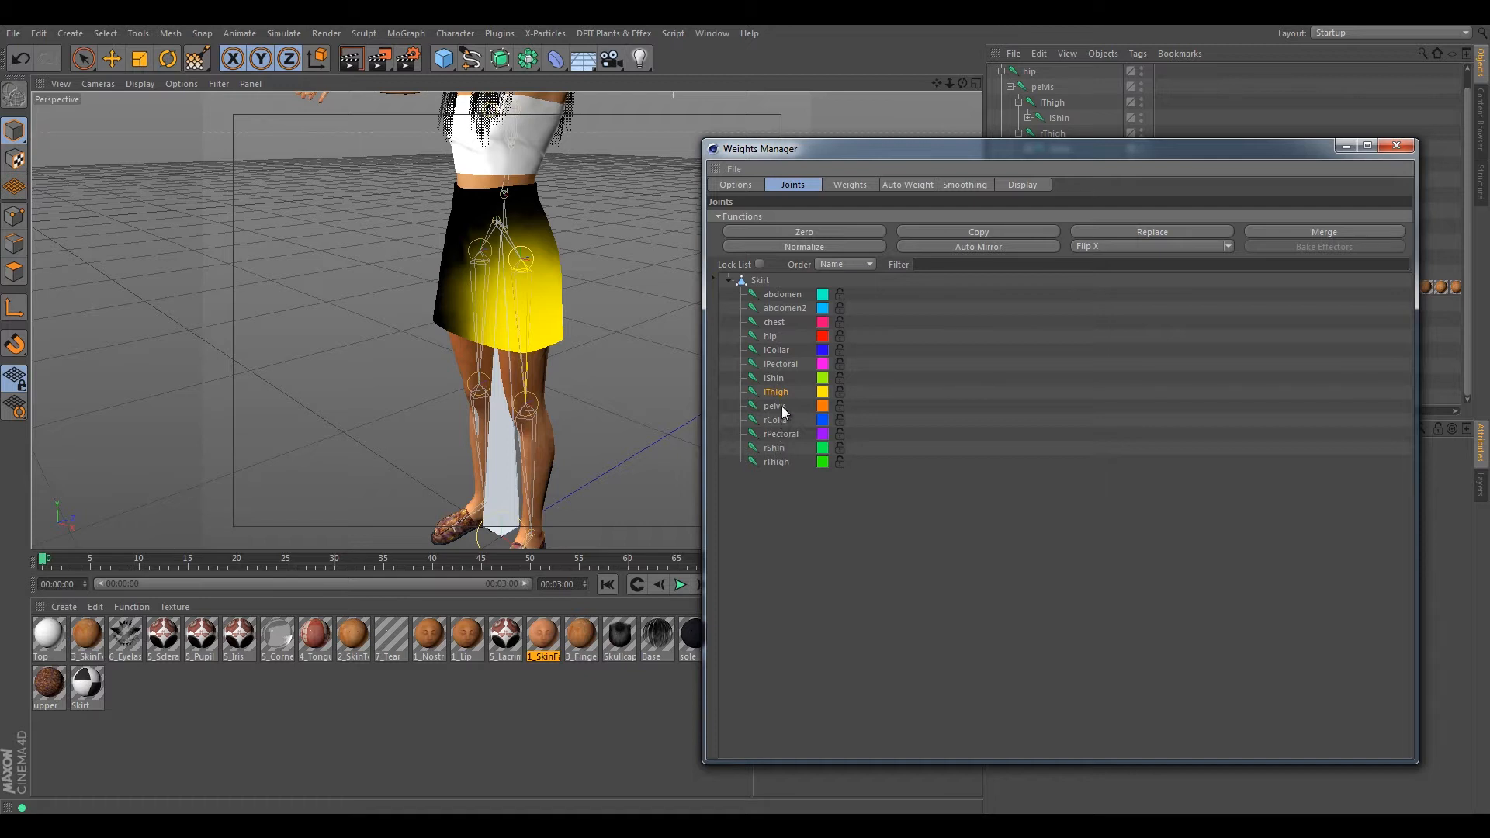
left_click(776, 462)
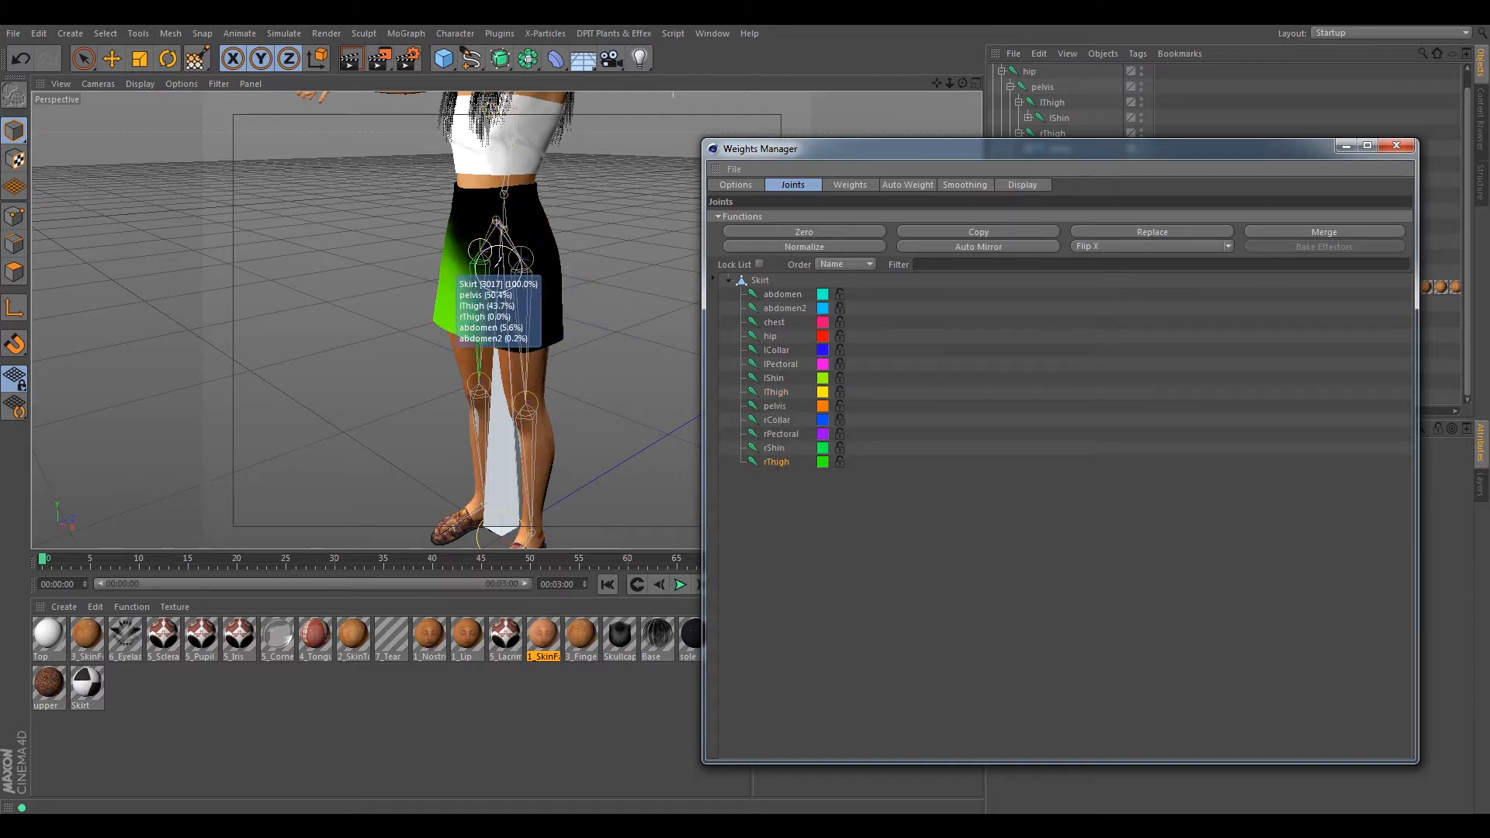
- Recheck Skirt's pectoral, collar, thigh, rShin and chest weights one by one, and move the Weights Manager aside
left_click(780, 434)
left_click(772, 394)
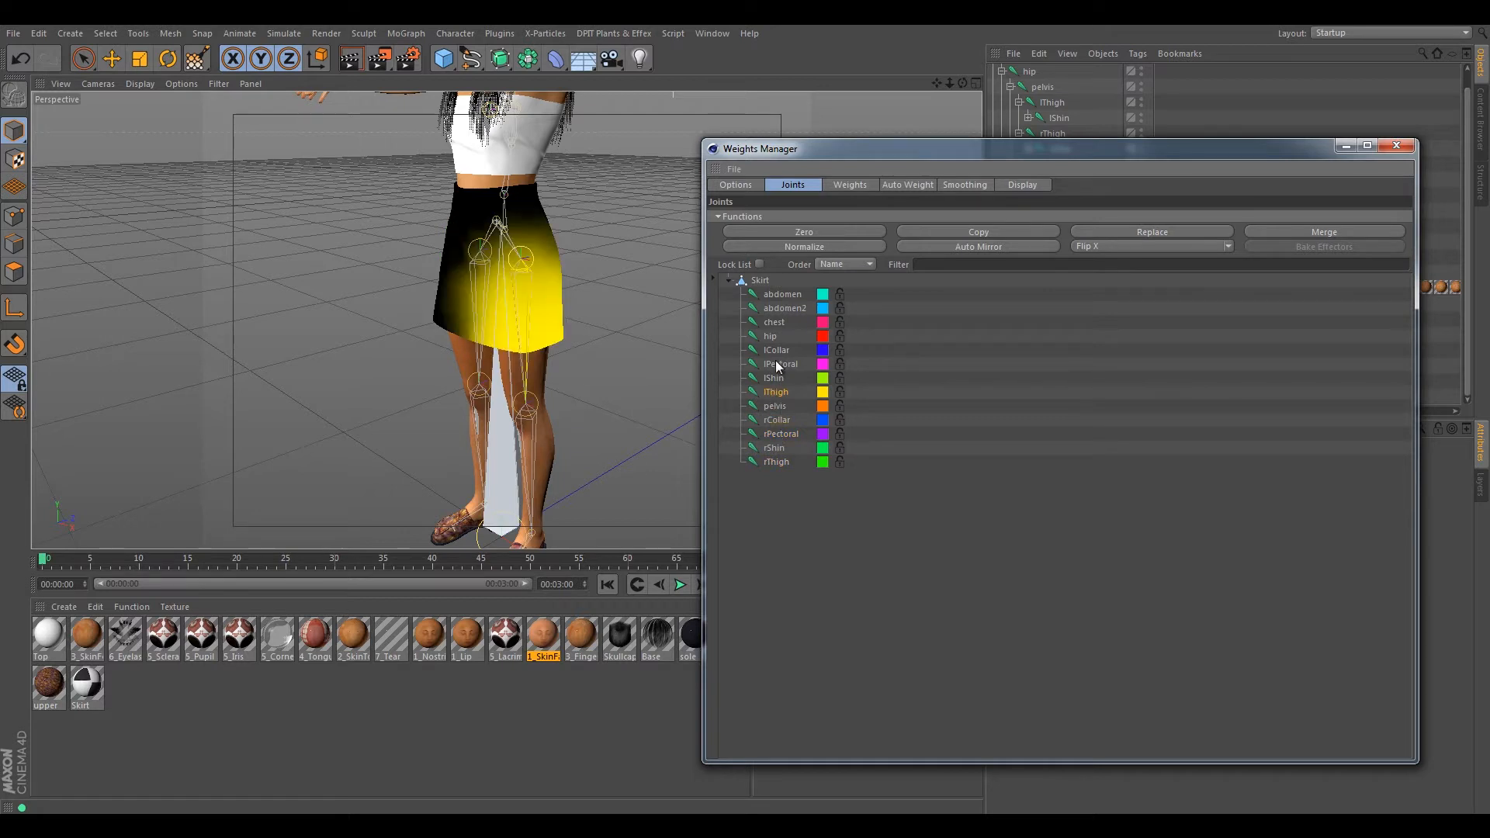
left_click(777, 350)
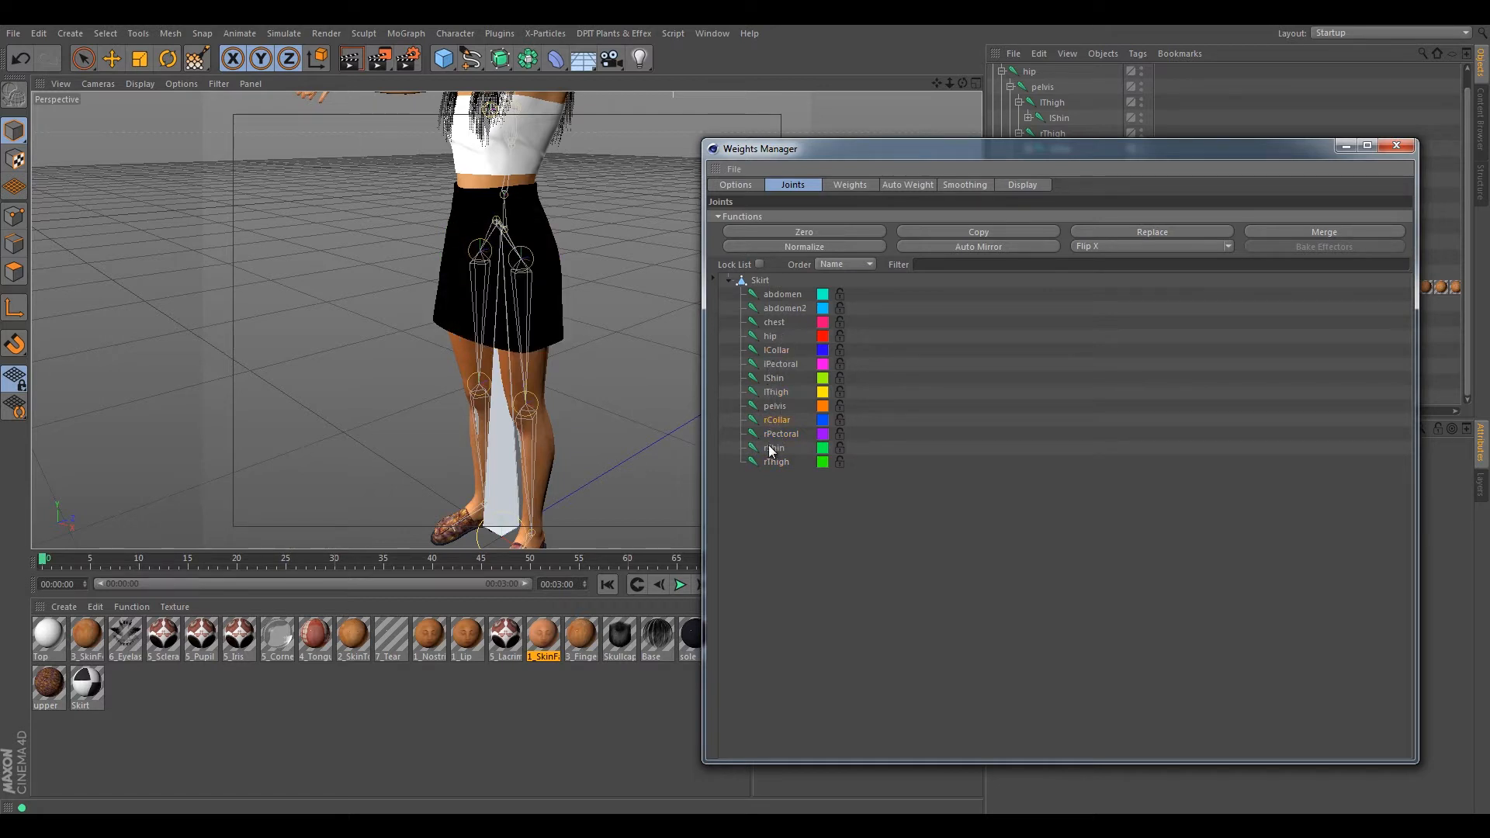
left_click(772, 464)
left_click(772, 448)
left_click(773, 393)
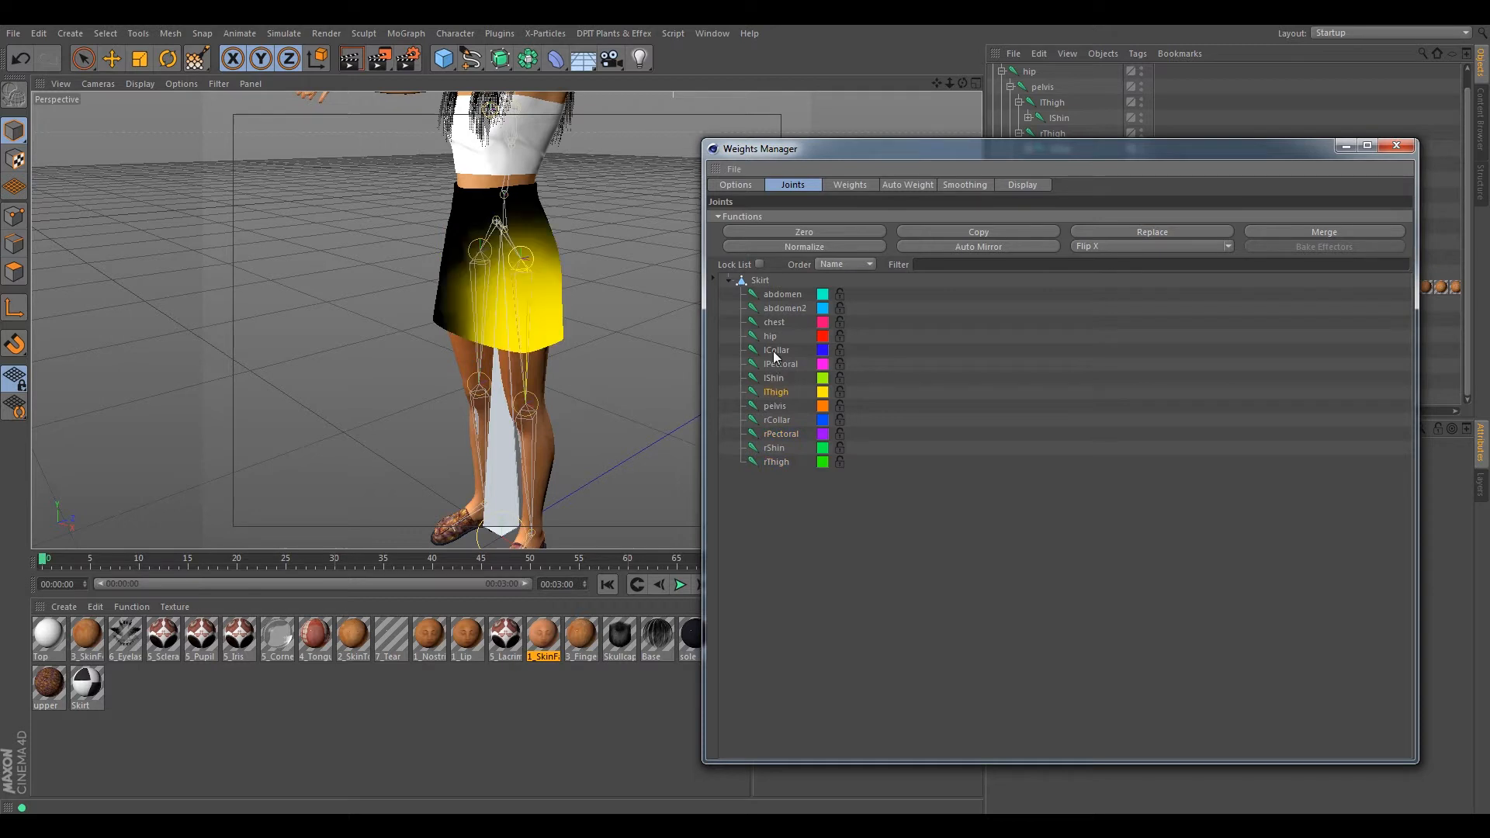
left_click(779, 321)
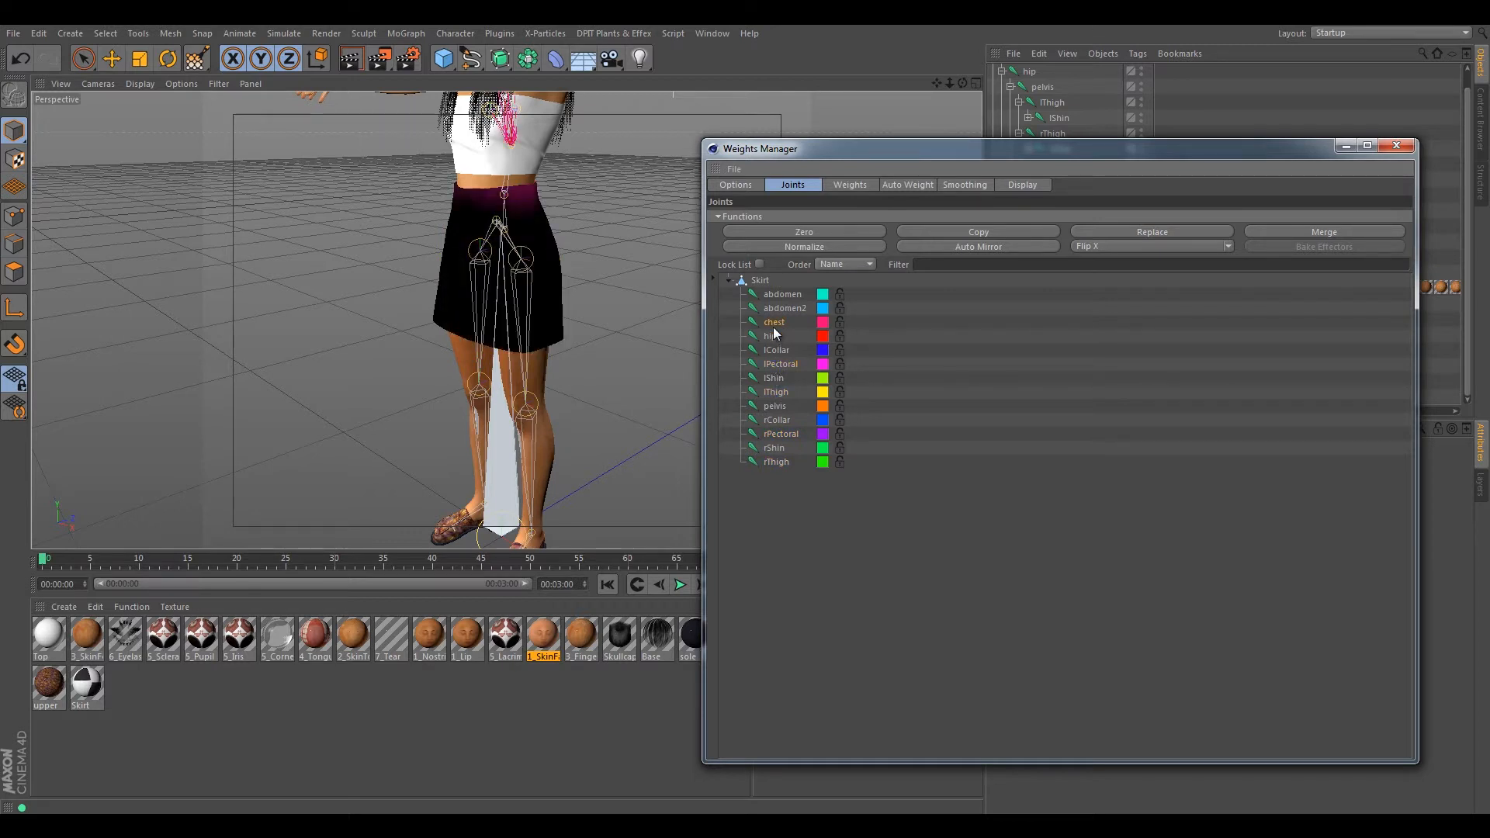
left_click(780, 365)
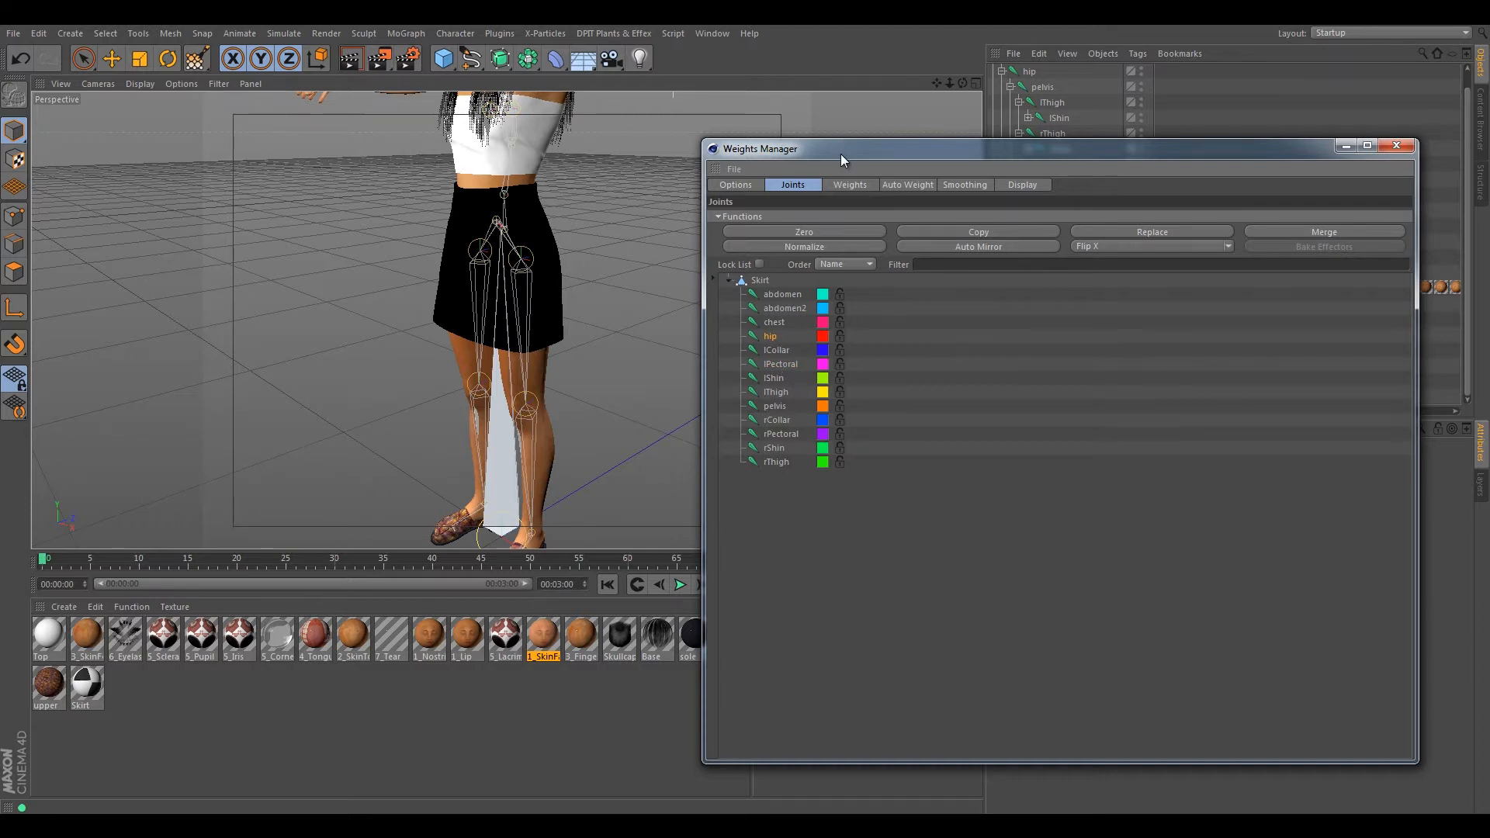
left_click_drag(842, 154, 1489, 167)
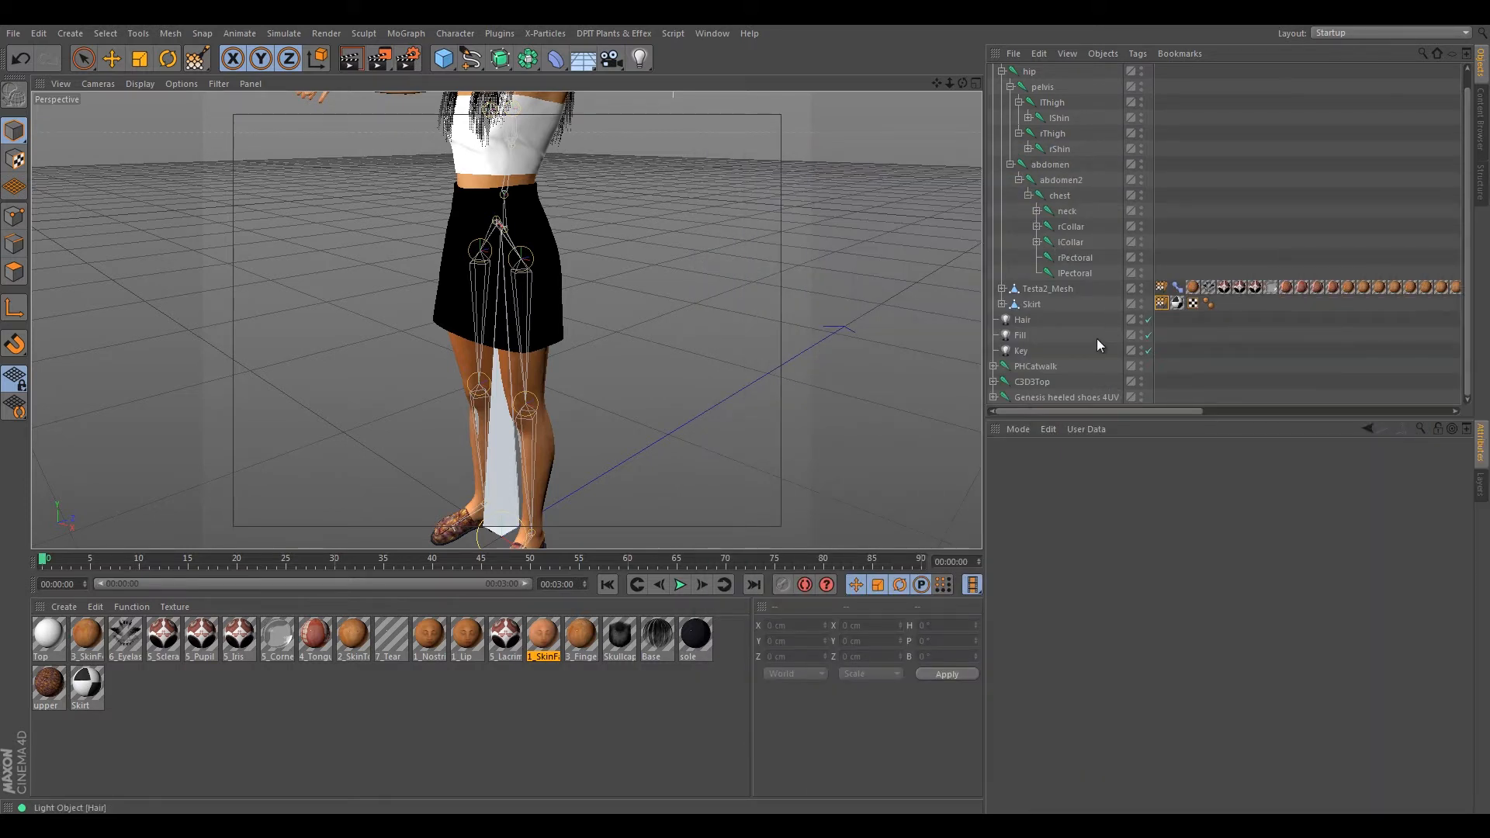
left_click_drag(566, 319, 656, 353, "alt")
middle_click_drag(656, 353, 638, 440, "alt")
mouse_move(641, 433)
left_mouse_down("alt")
mouse_move(652, 455)
mouse_move(509, 426)
mouse_move(649, 376)
left_mouse_up("alt")
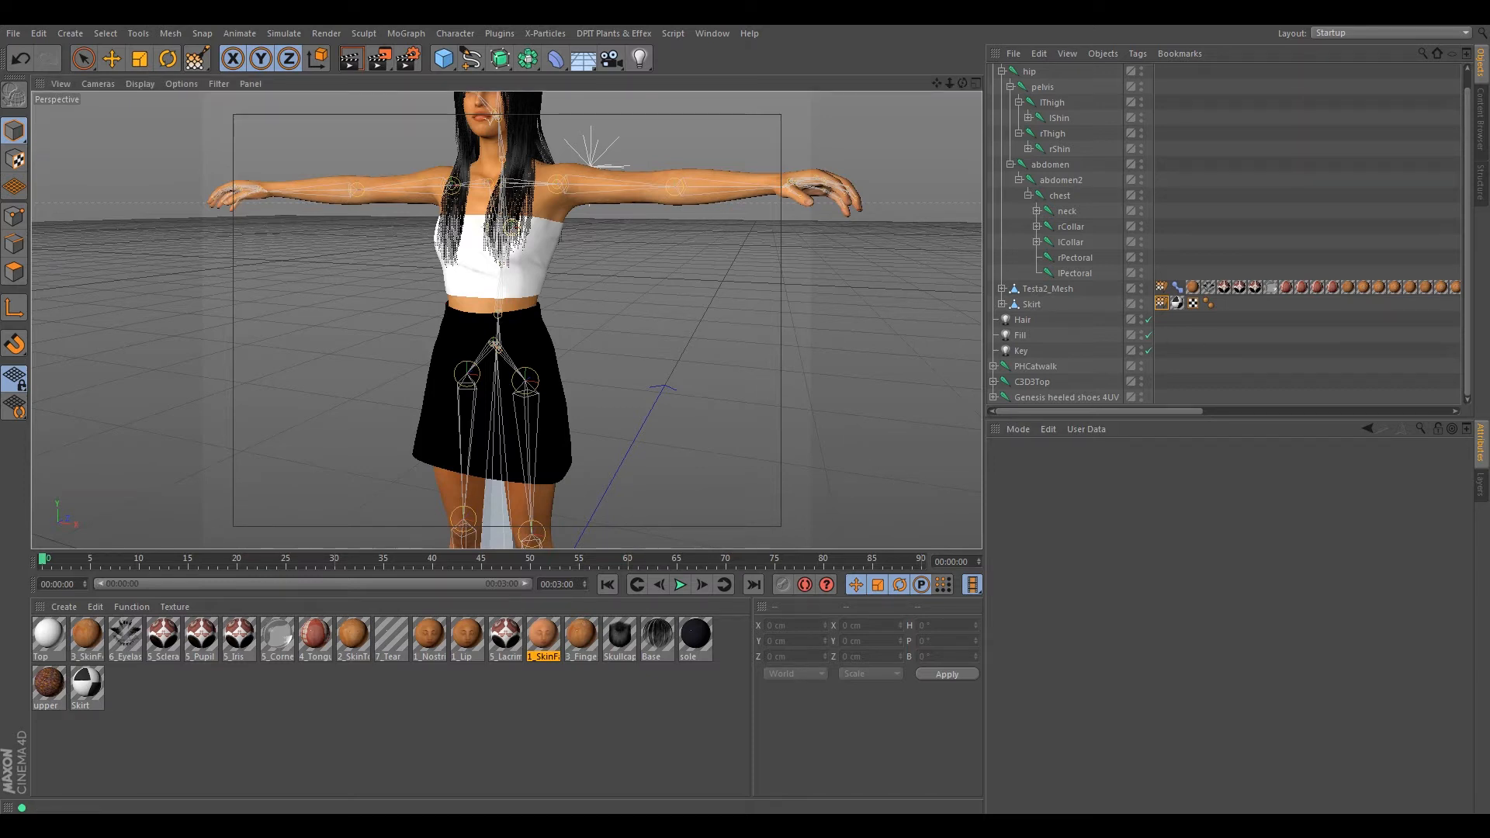
- Check Skirt's pelvis, lCollar, rCollar, rPectoral, rThigh and abdomen weights in the Weights Manager, and move the window out of the way
left_click_drag(1489, 173, 860, 167)
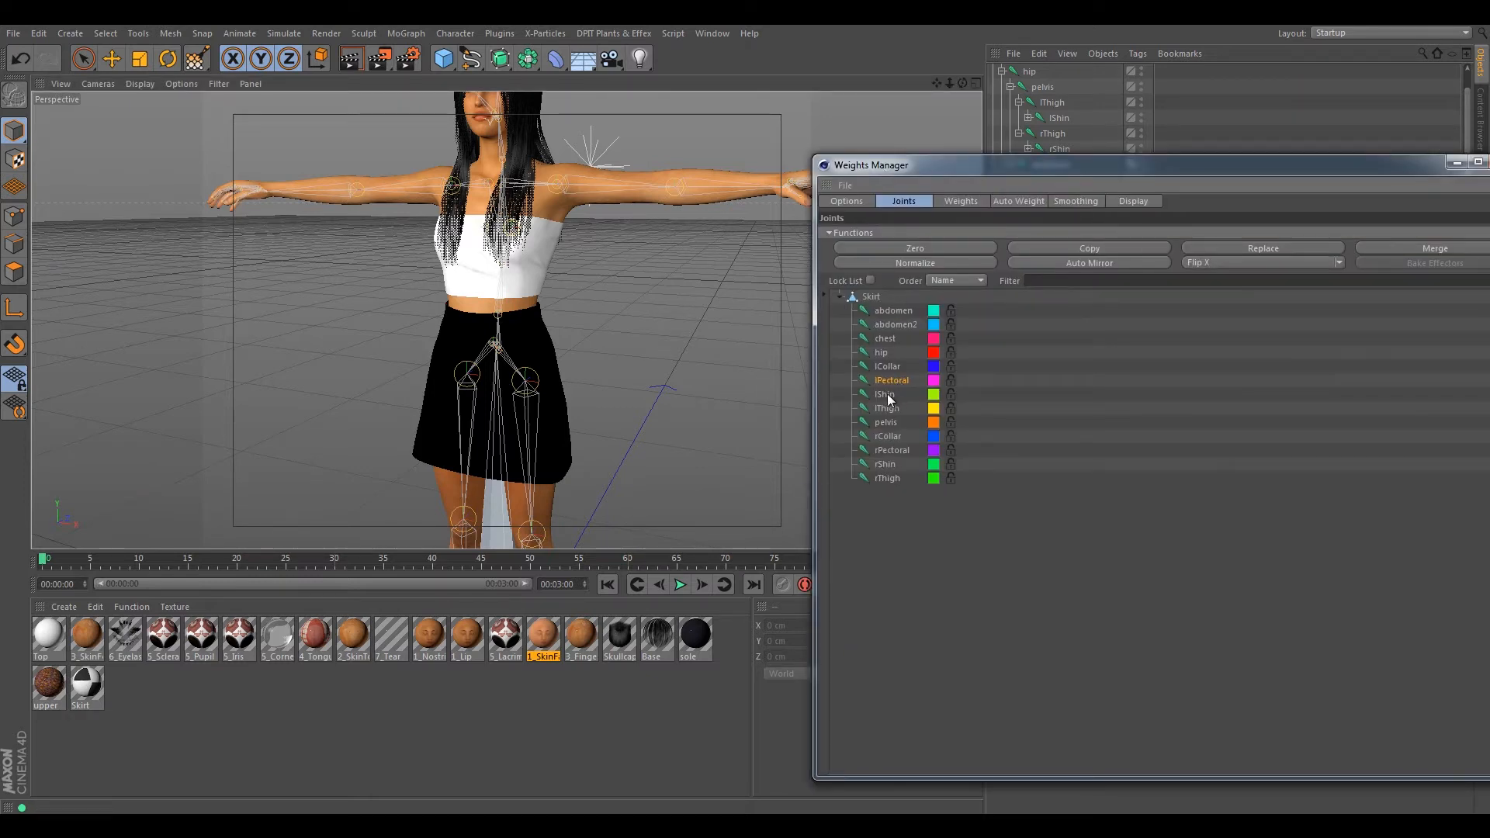
left_click(886, 422)
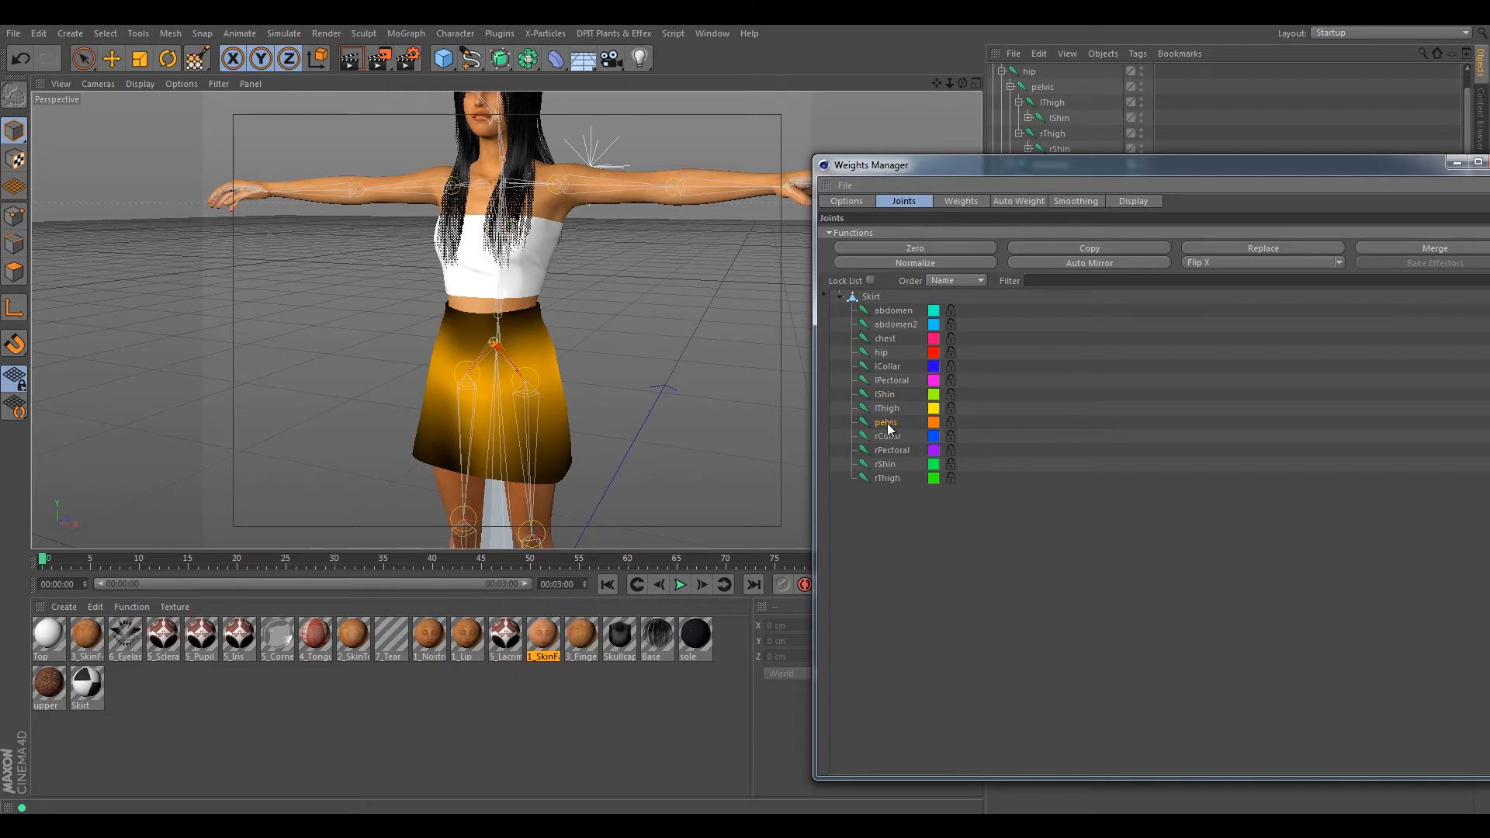
left_click(885, 366)
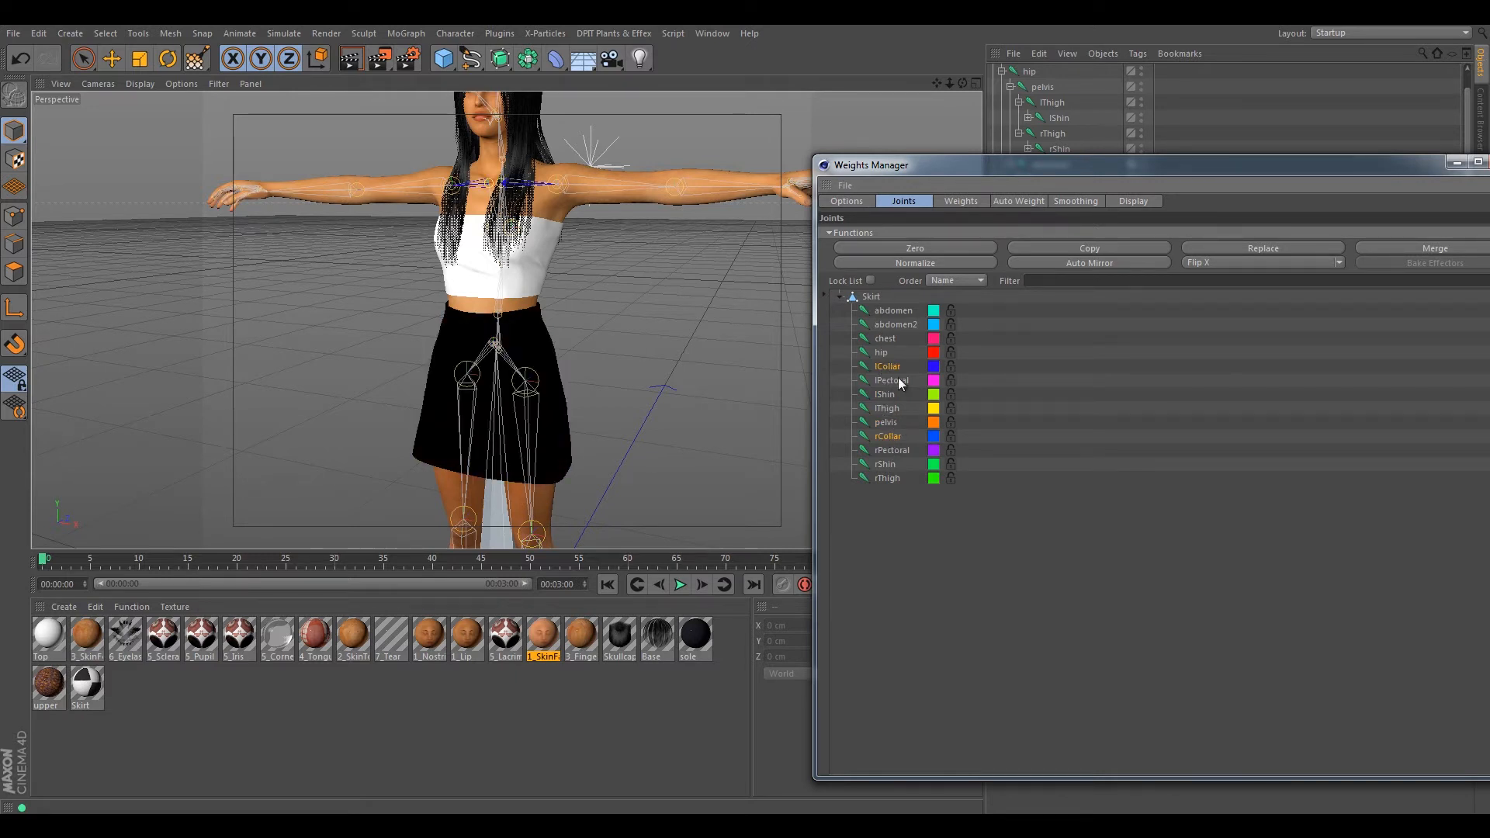
left_click(883, 426)
left_click(881, 451)
left_click(879, 477)
left_click(889, 366)
left_click(887, 312)
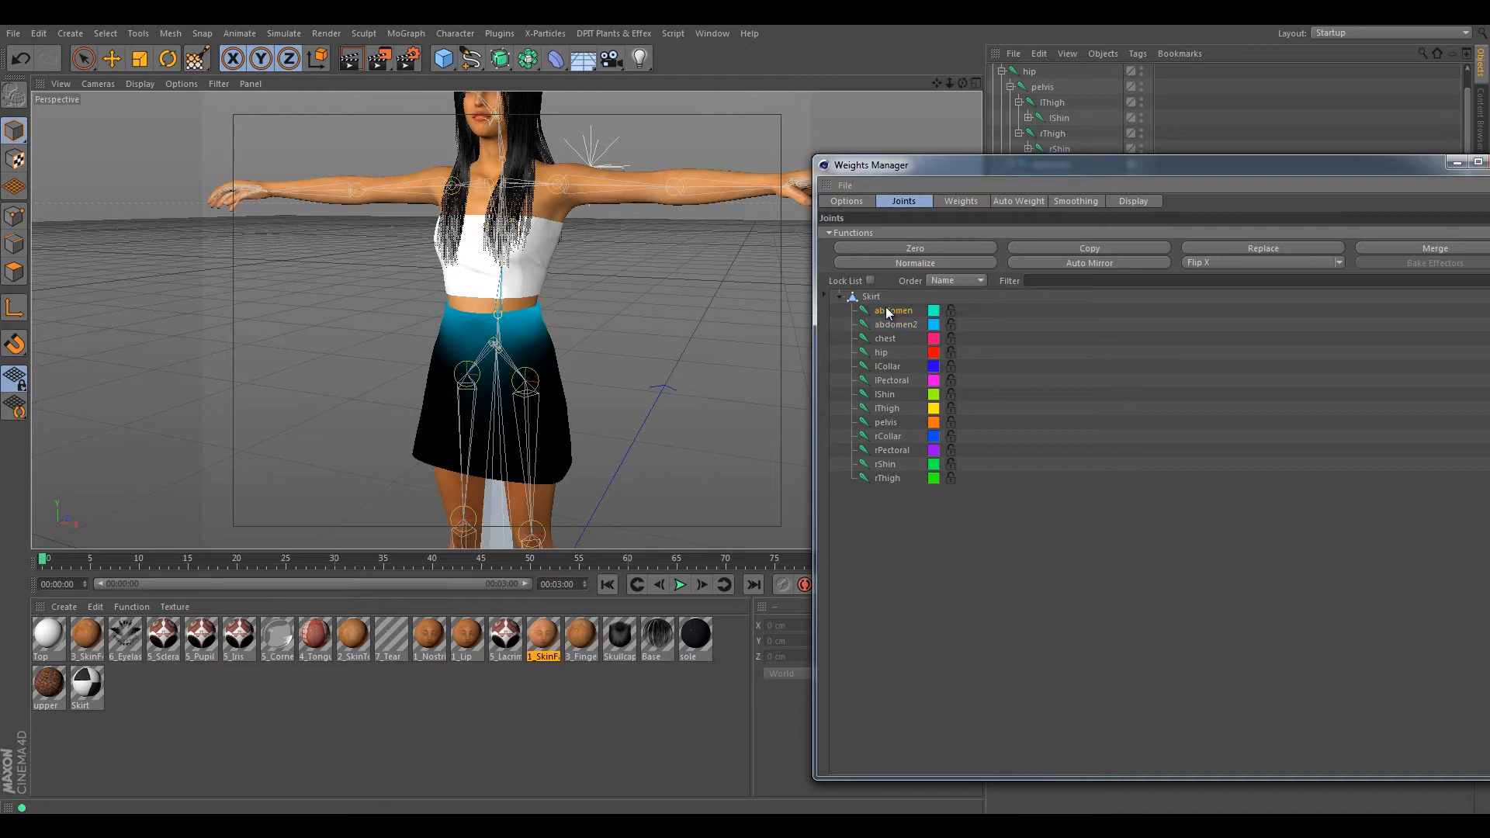
left_click_drag(942, 167, 1489, 186)
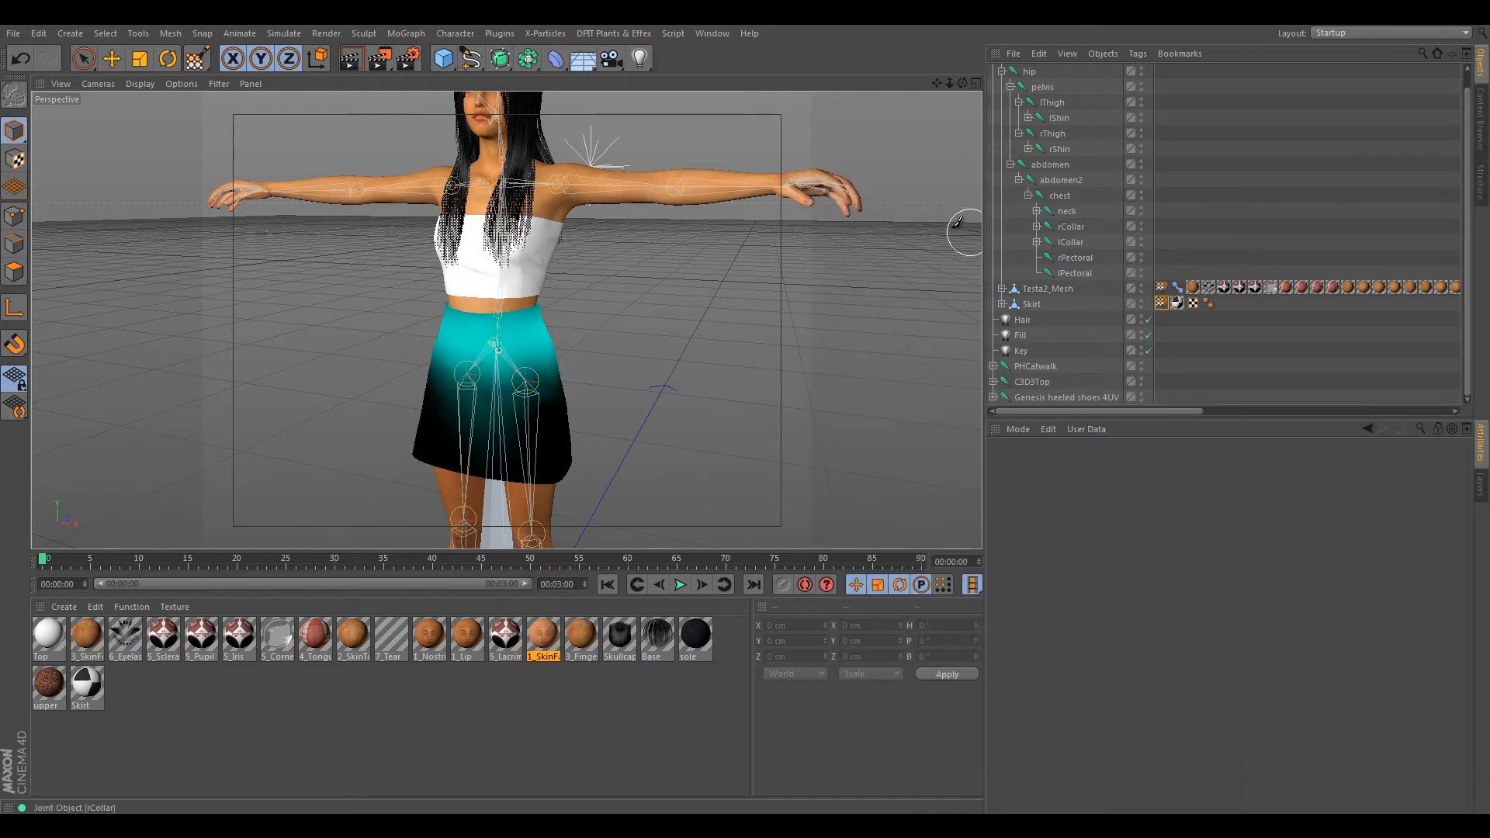
- Test the skirt's deformation by rotating the abdomen joint about 21° in pitch, and undo the rotation
left_click(1065, 168)
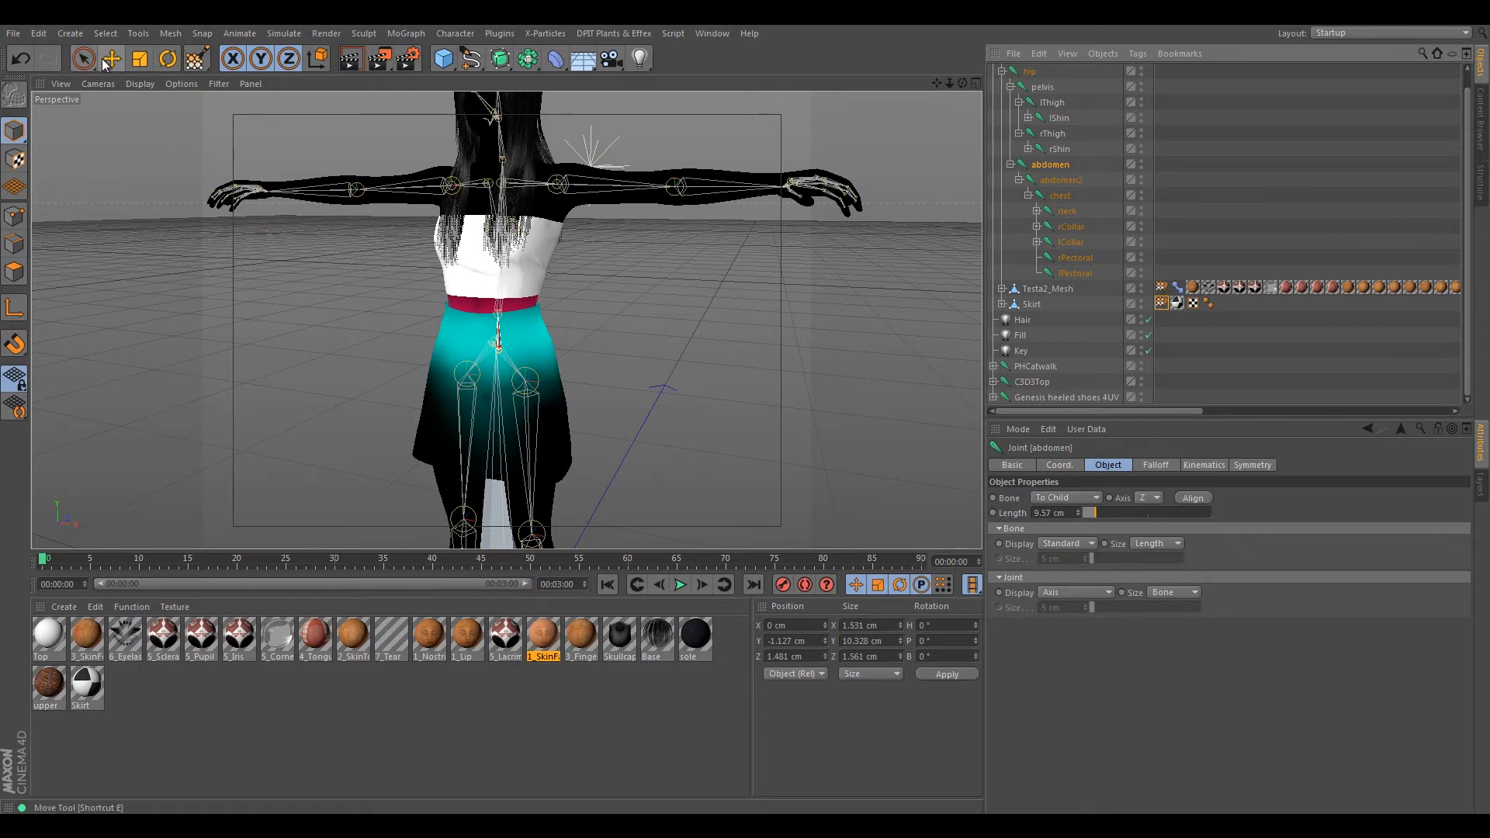
left_click(168, 58)
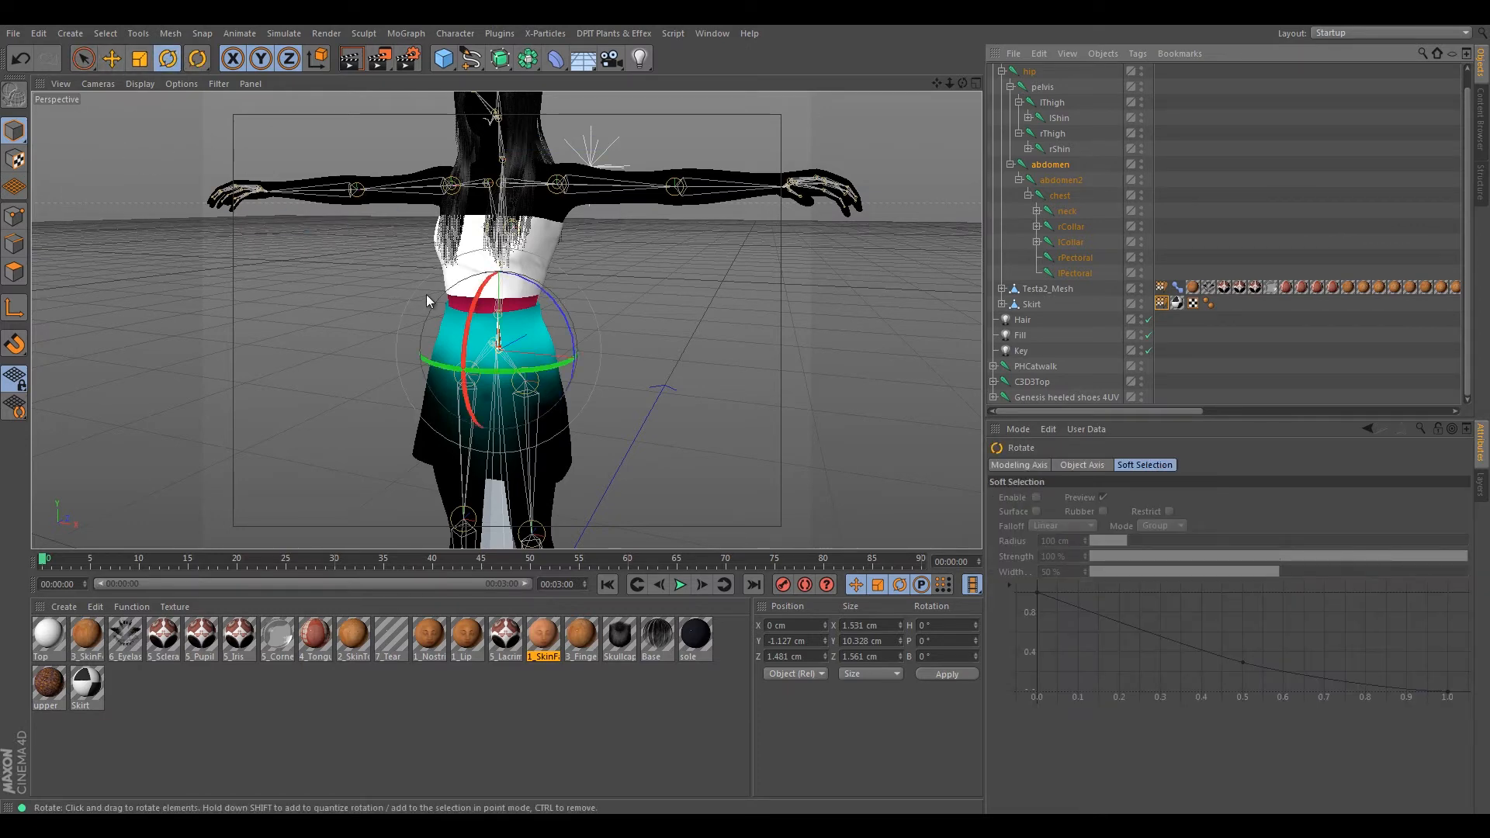
left_click_drag(466, 332, 472, 310)
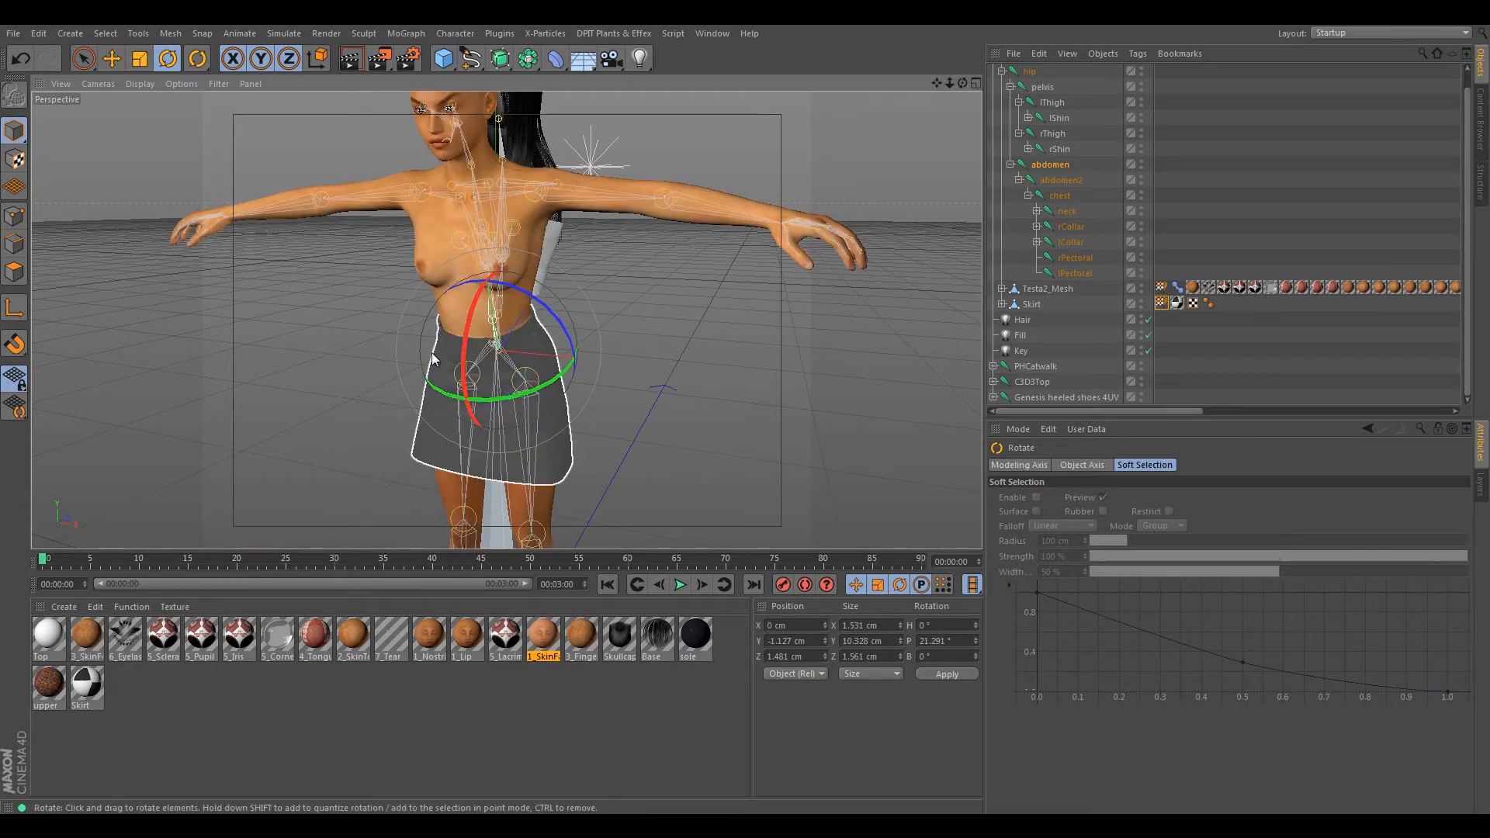
mouse_move(467, 350)
left_mouse_down()
mouse_move(457, 378)
mouse_move(468, 322)
mouse_move(426, 347)
mouse_move(504, 291)
mouse_move(398, 370)
mouse_move(455, 328)
left_mouse_up()
key("ctrl+z")
key("ctrl+z")
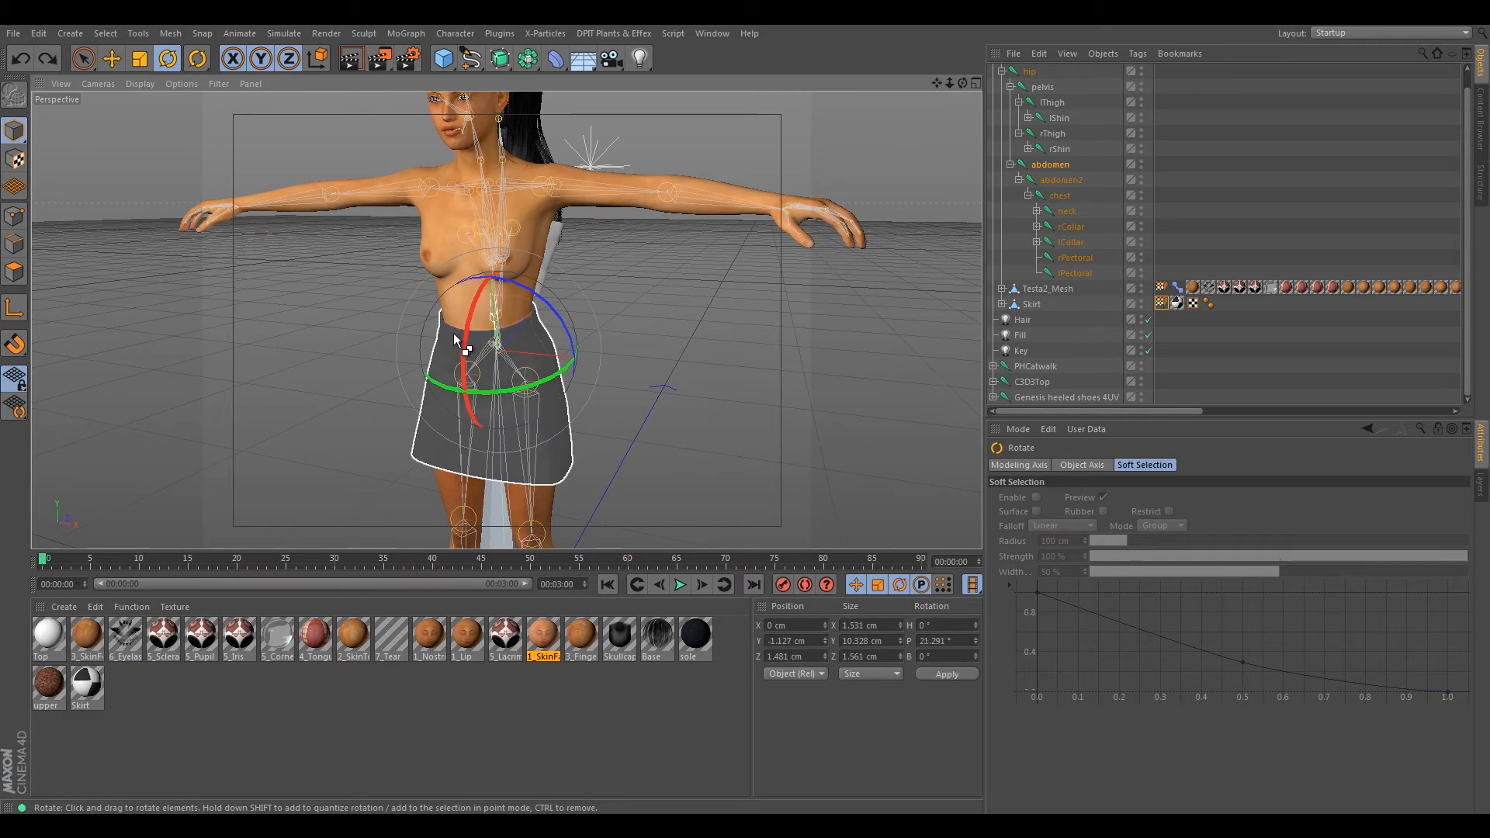
- Inspect the PHCatwalk hair hierarchy by expanding its hip and abdomen joints, and collapse it again
left_click_drag(705, 352, 606, 388, "alt")
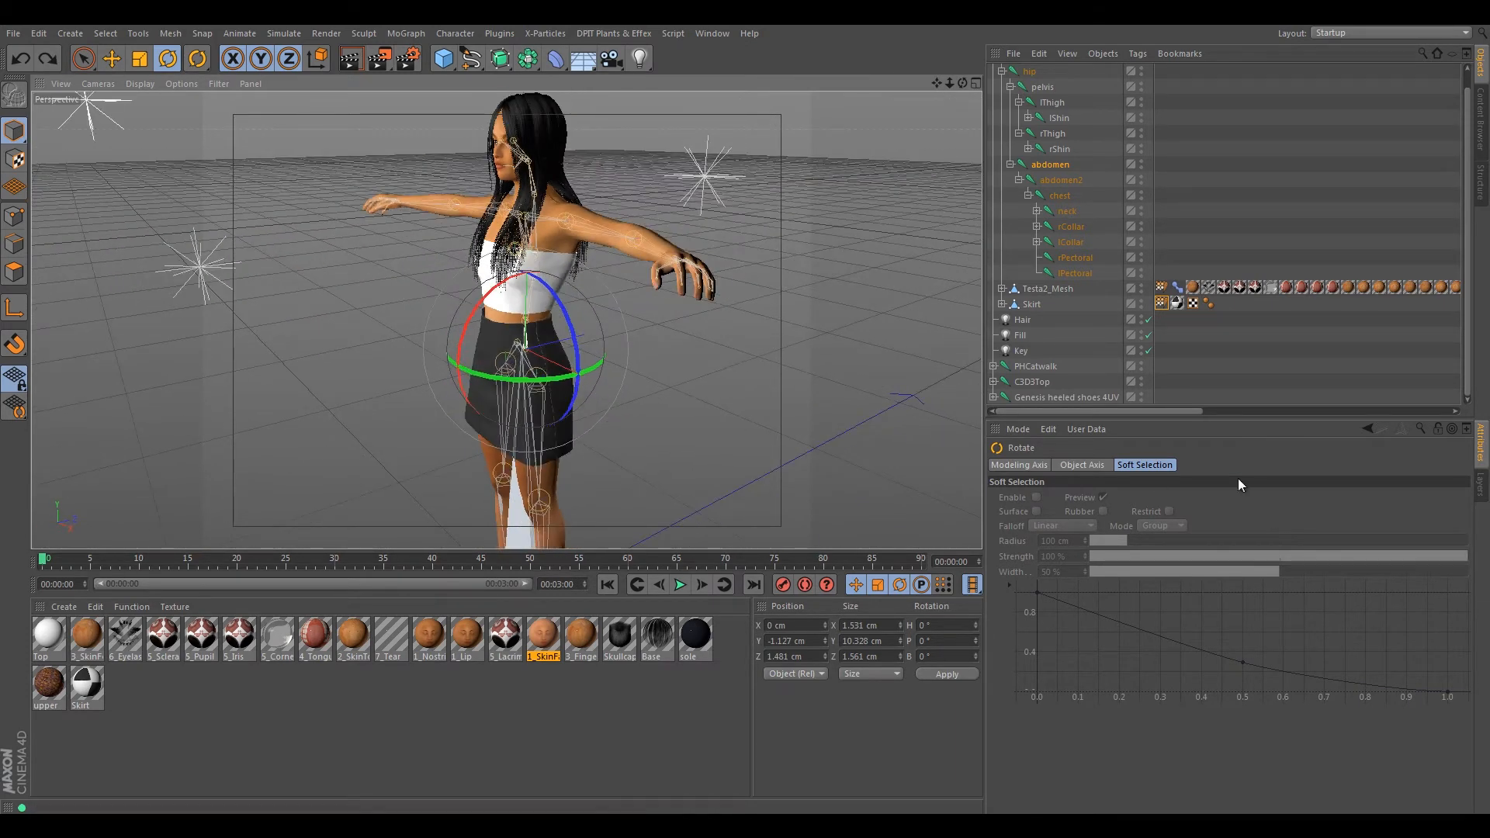
left_click(1041, 365)
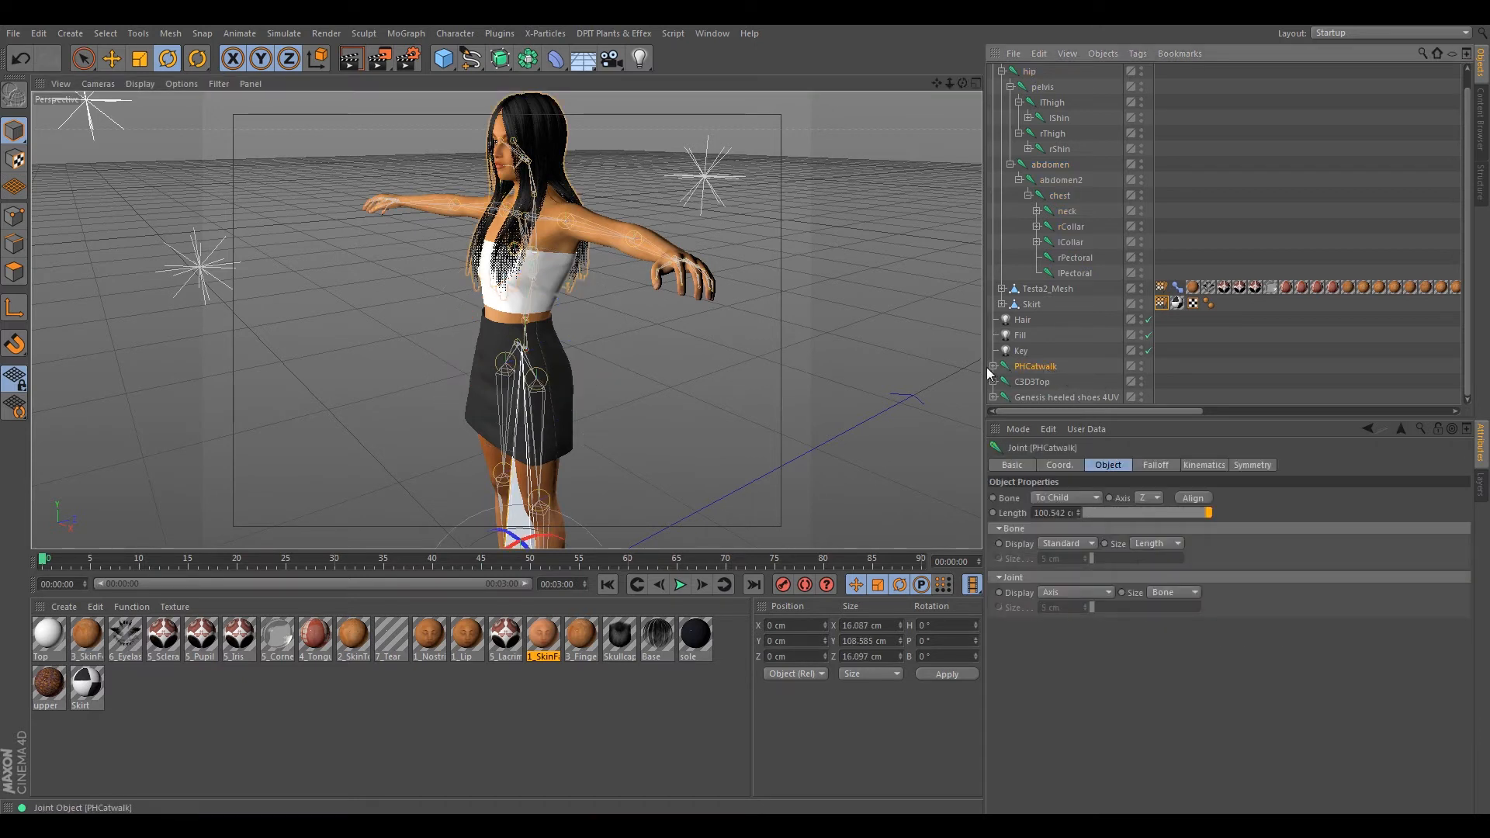
left_click(994, 365)
scroll(1029, 373, "down", 1)
left_click(1002, 350)
scroll(1016, 359, "down", 1)
left_click(1011, 350)
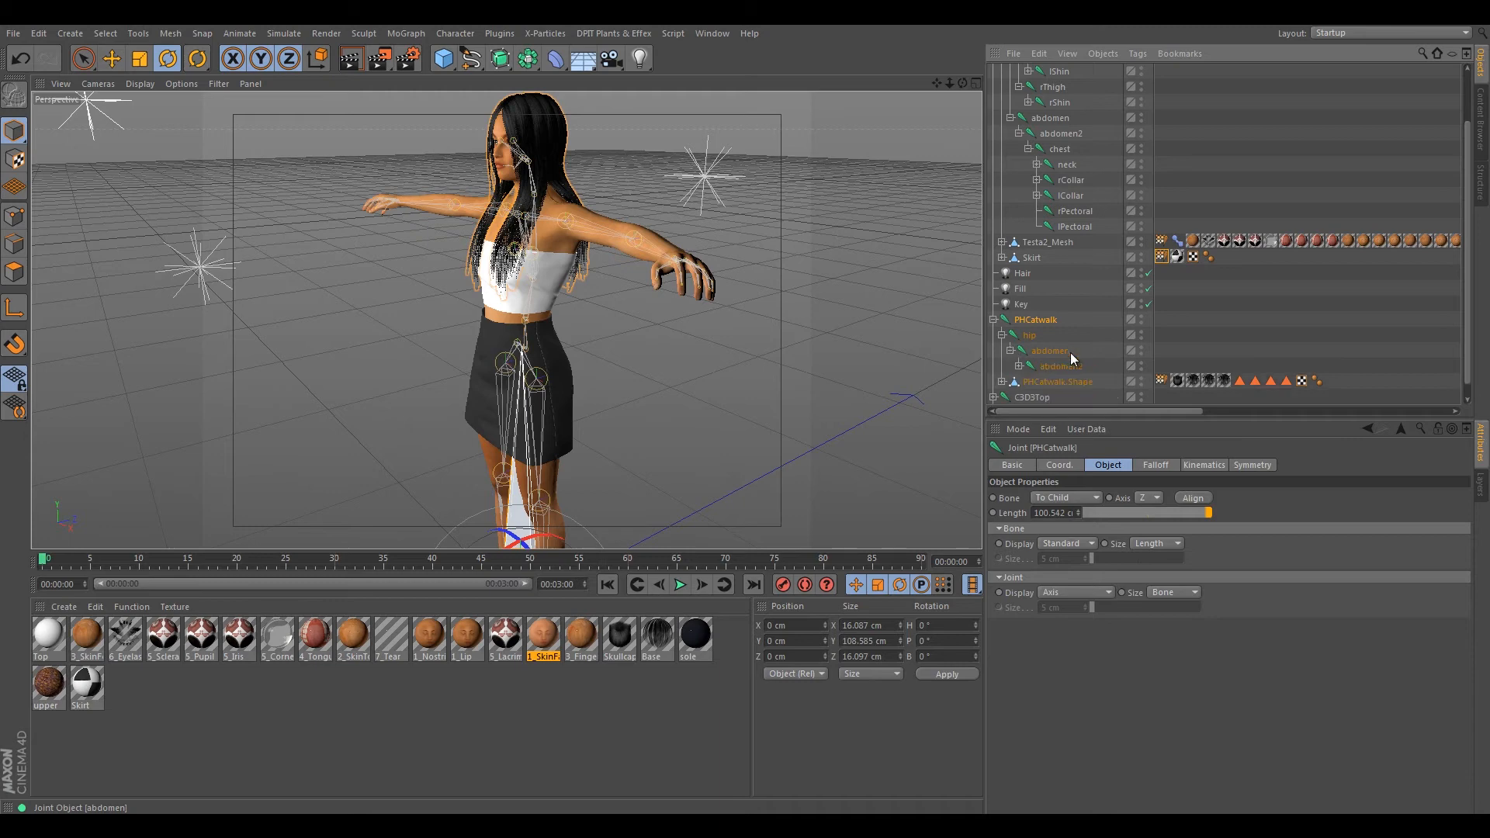
scroll(1070, 354, "down", 1)
left_click(996, 304)
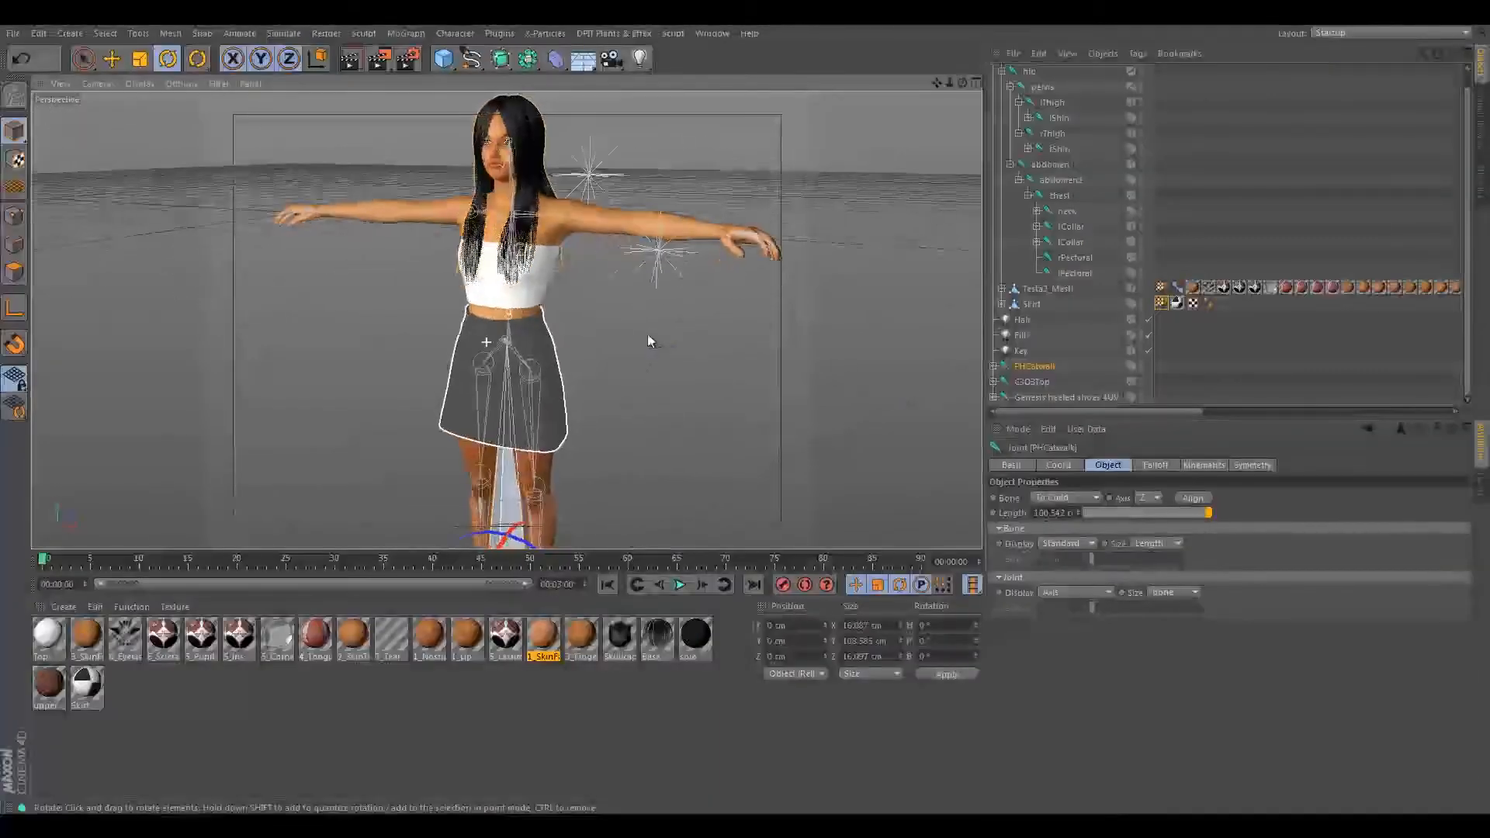
left_click_drag(648, 334, 666, 442, "alt")
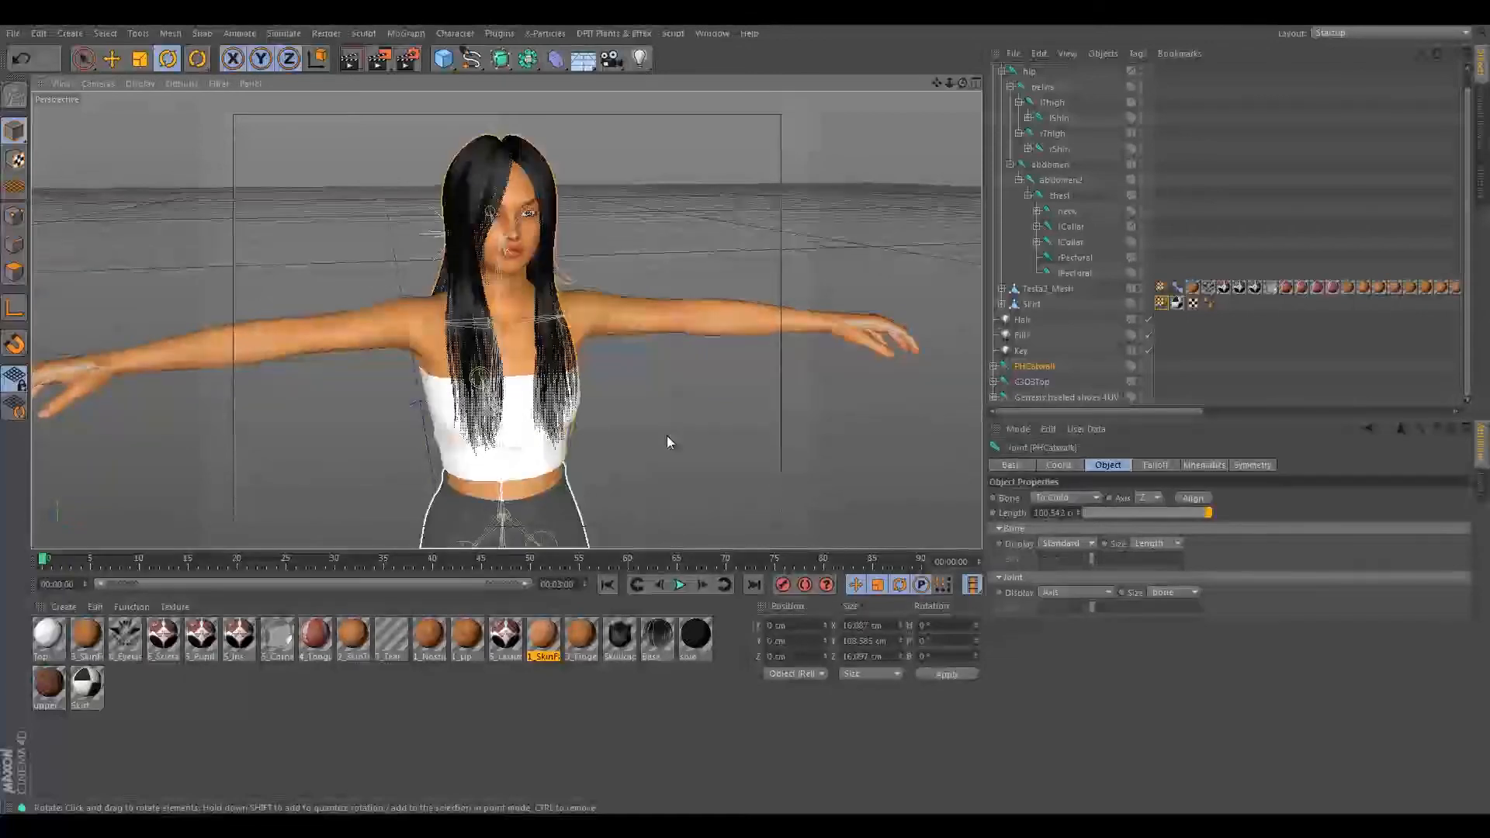
left_click_drag(668, 439, 636, 432, "alt")
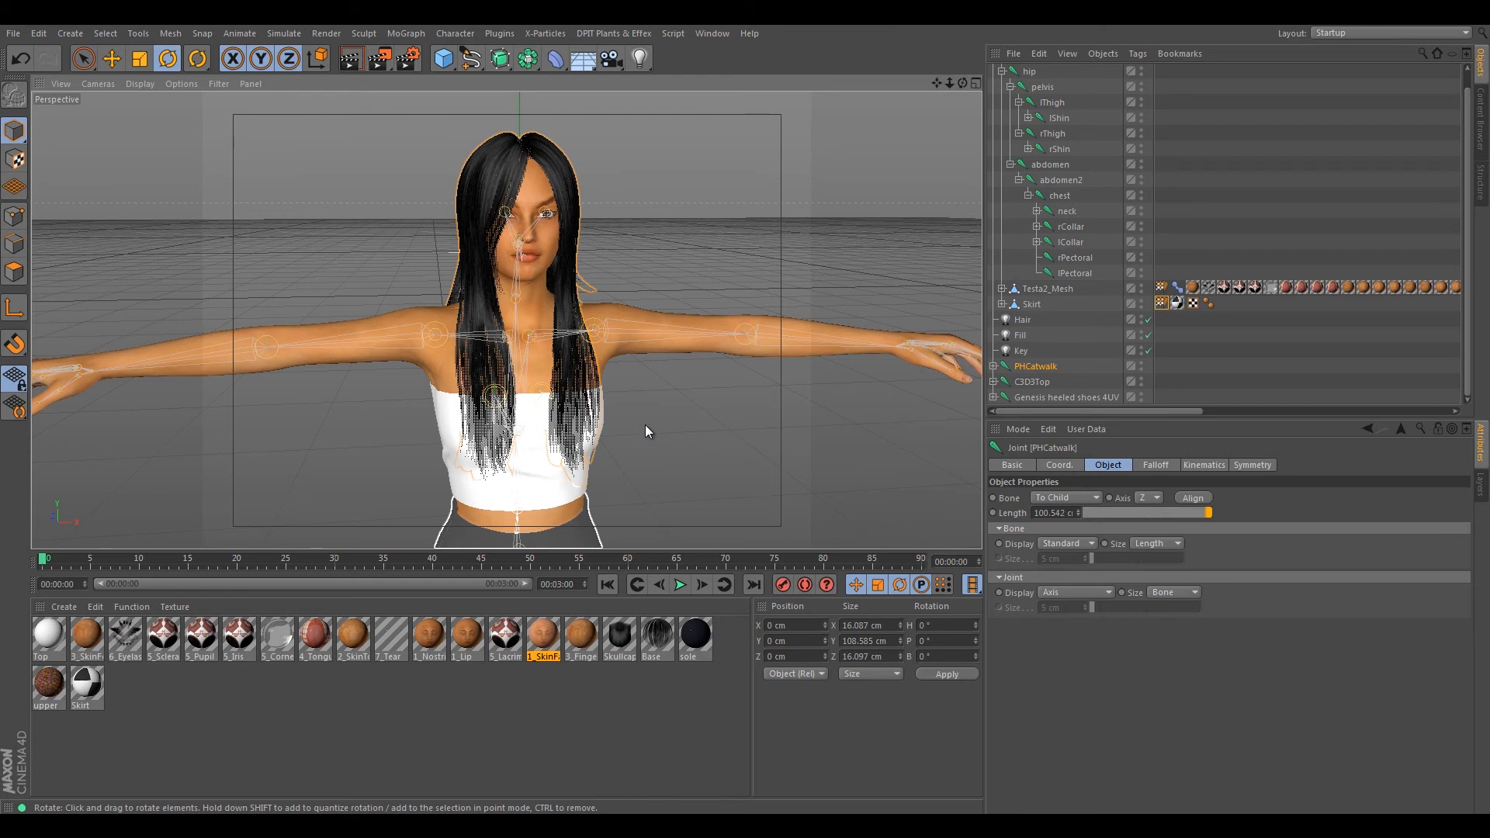
left_click(500, 33)
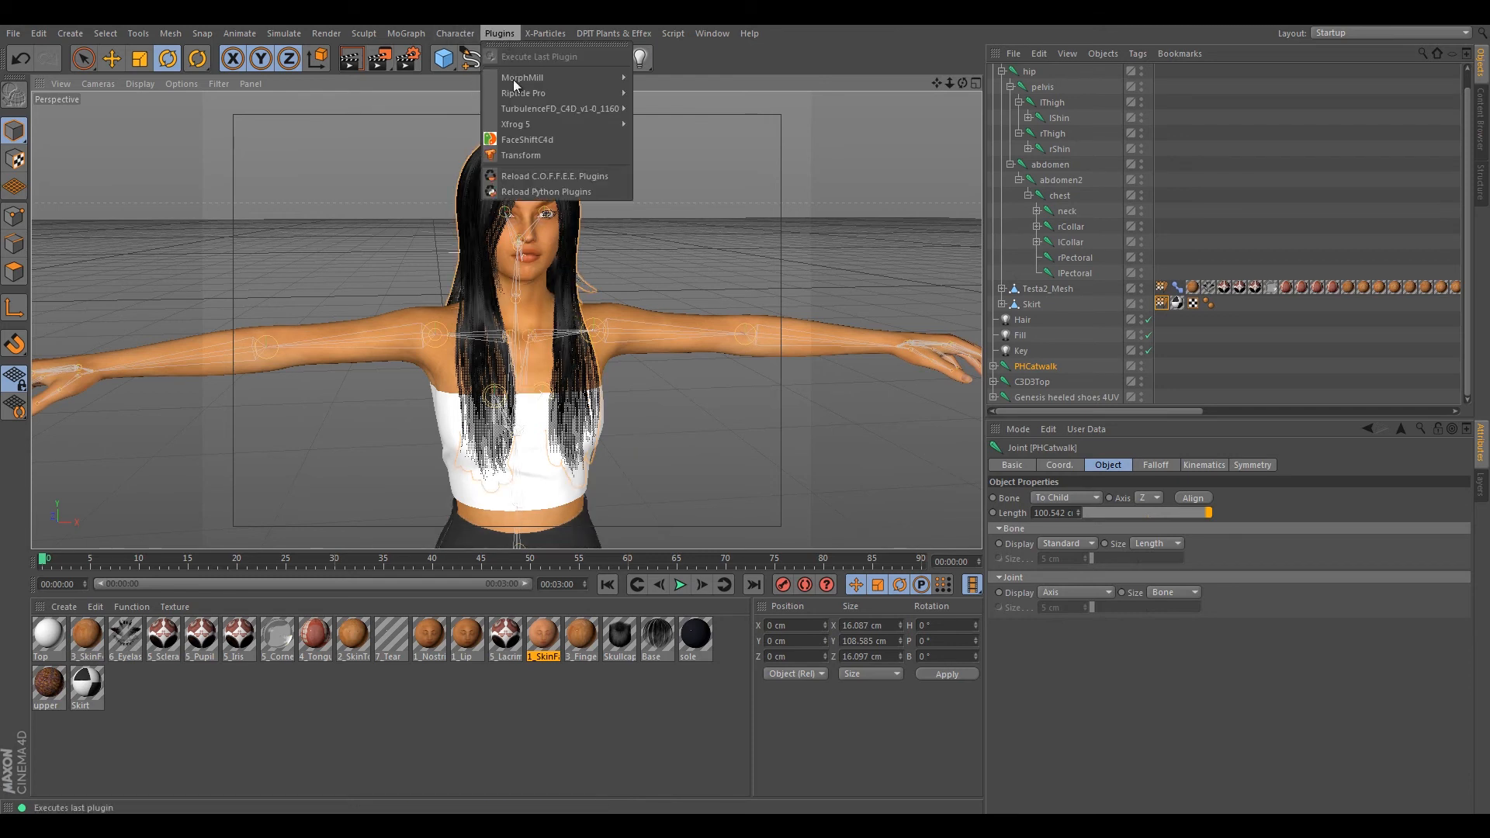
mouse_move(545, 129)
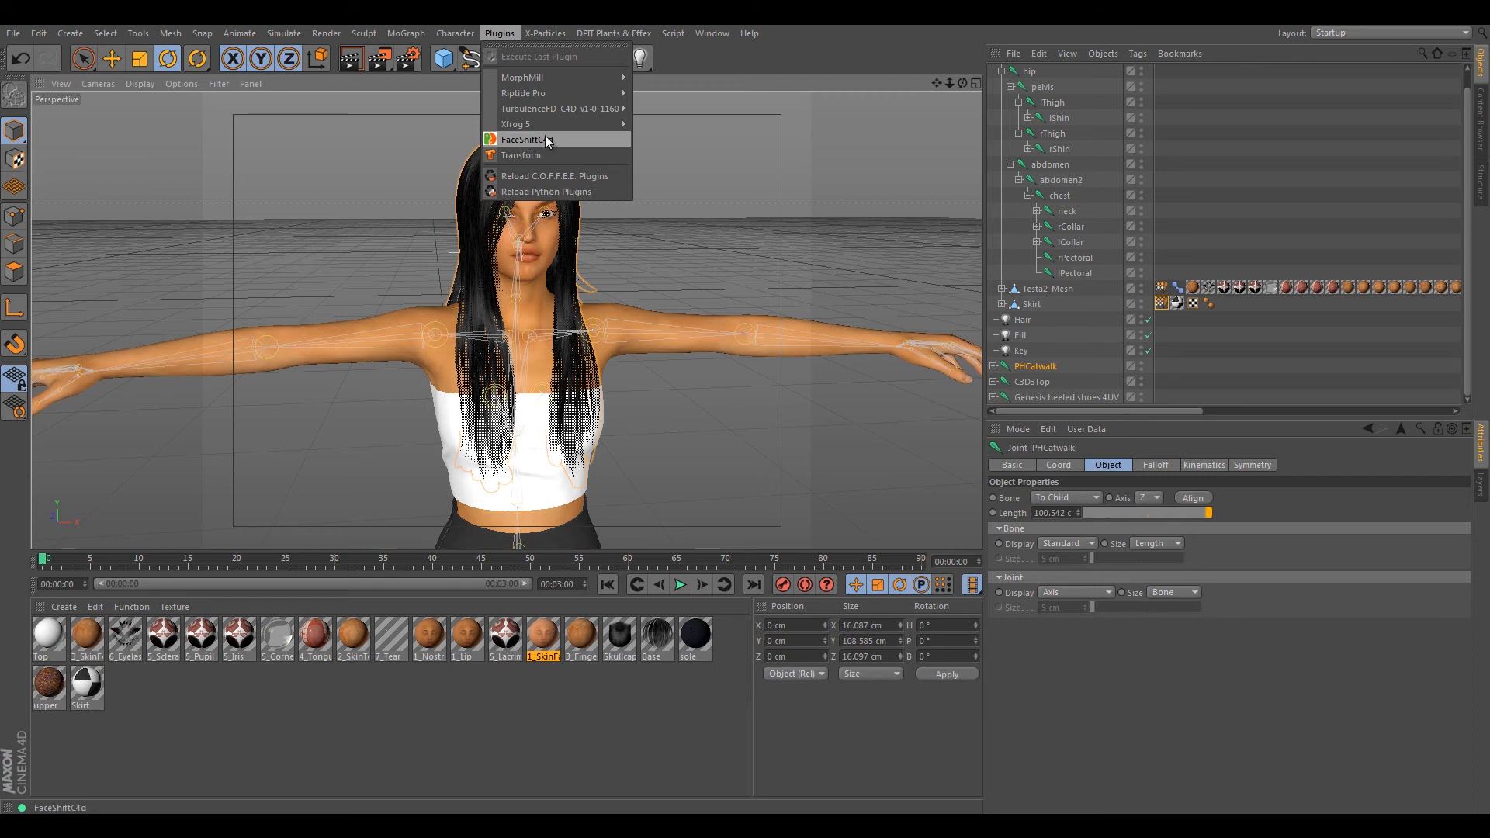
left_click(660, 390)
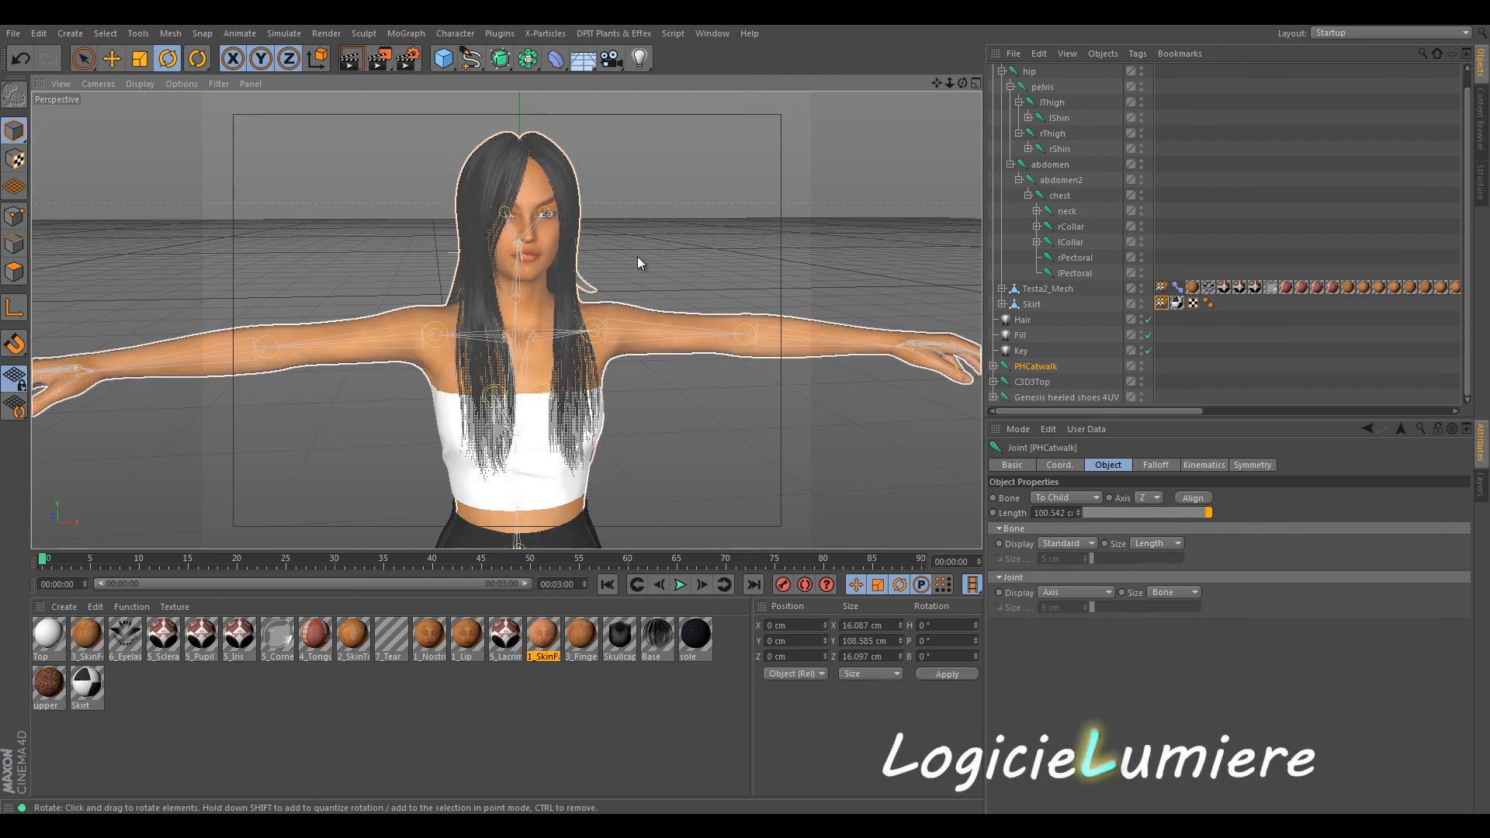
left_click_drag(687, 267, 530, 282, "alt")
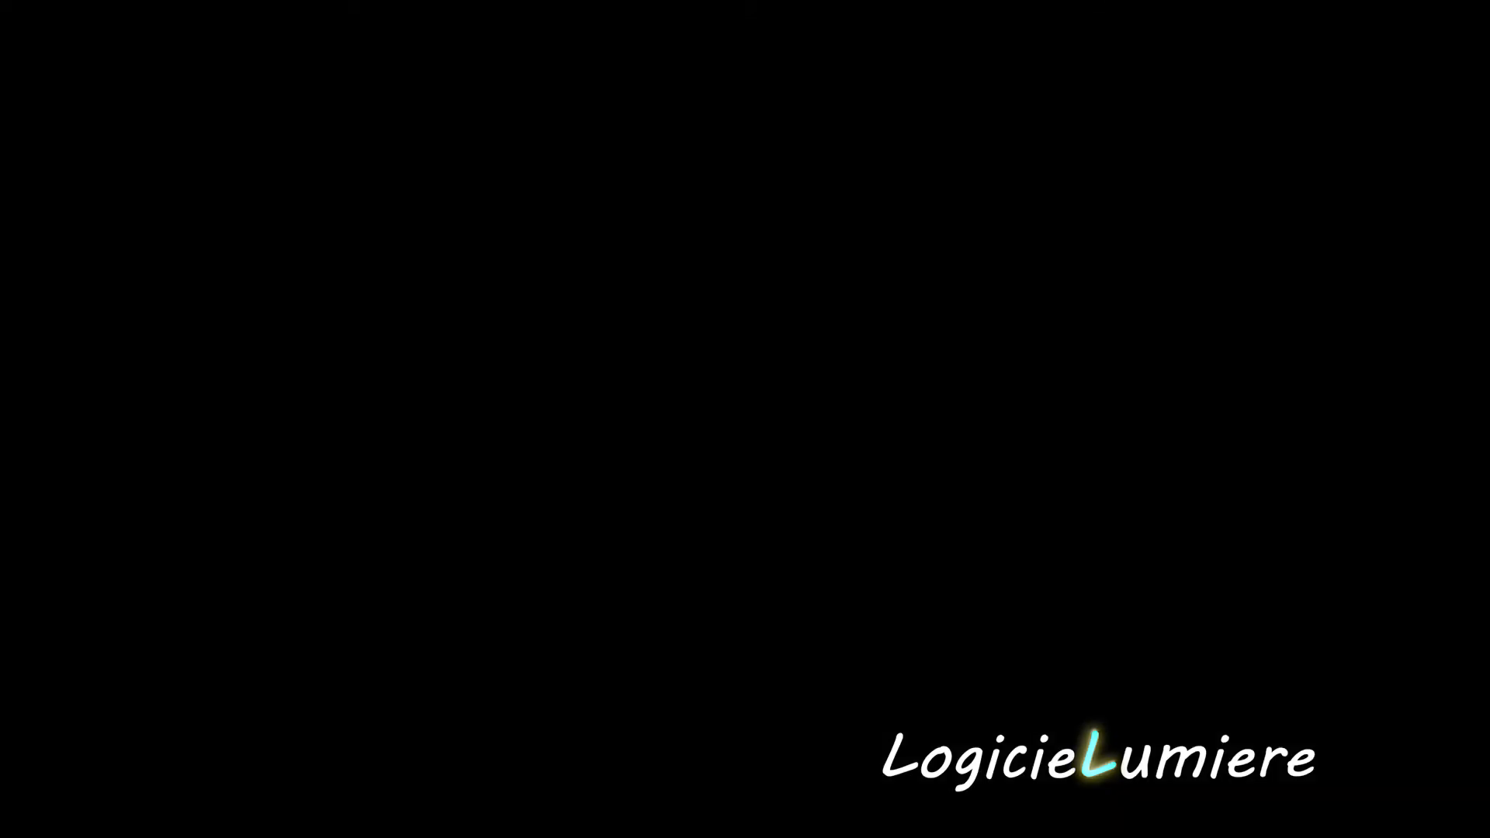